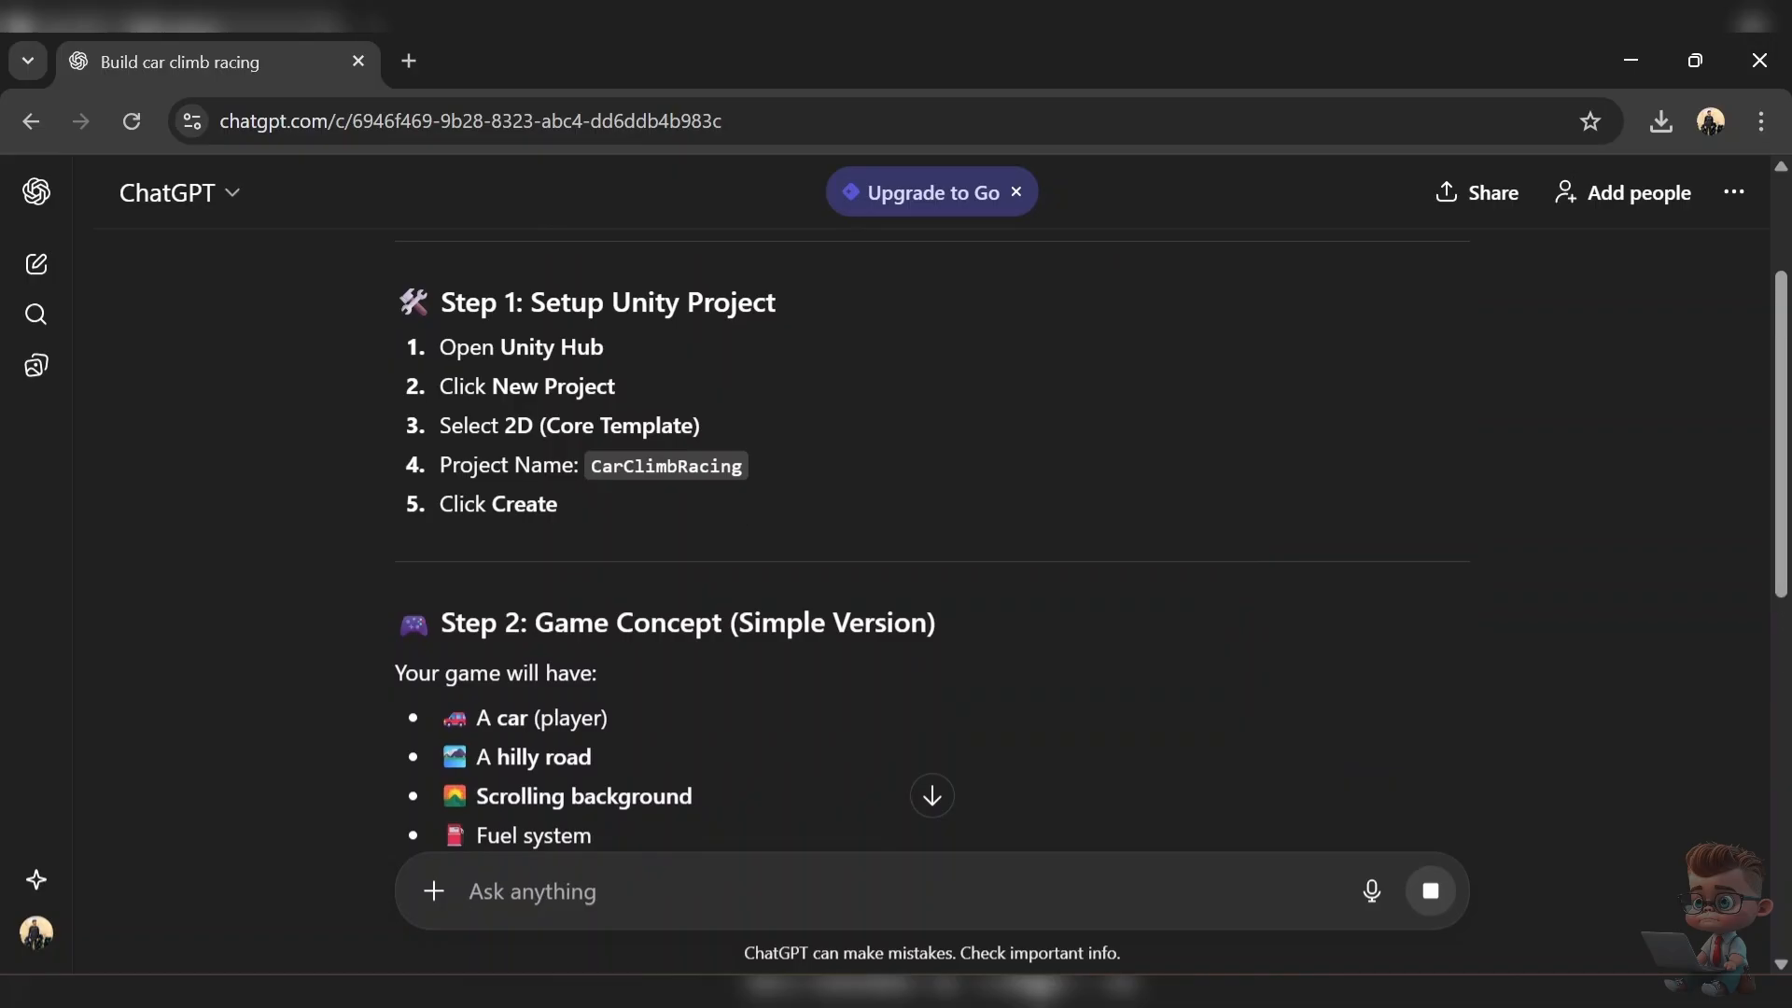
- Read through the generated Unity car climb racing guide, from project setup to the car structure steps
double_click(666, 466)
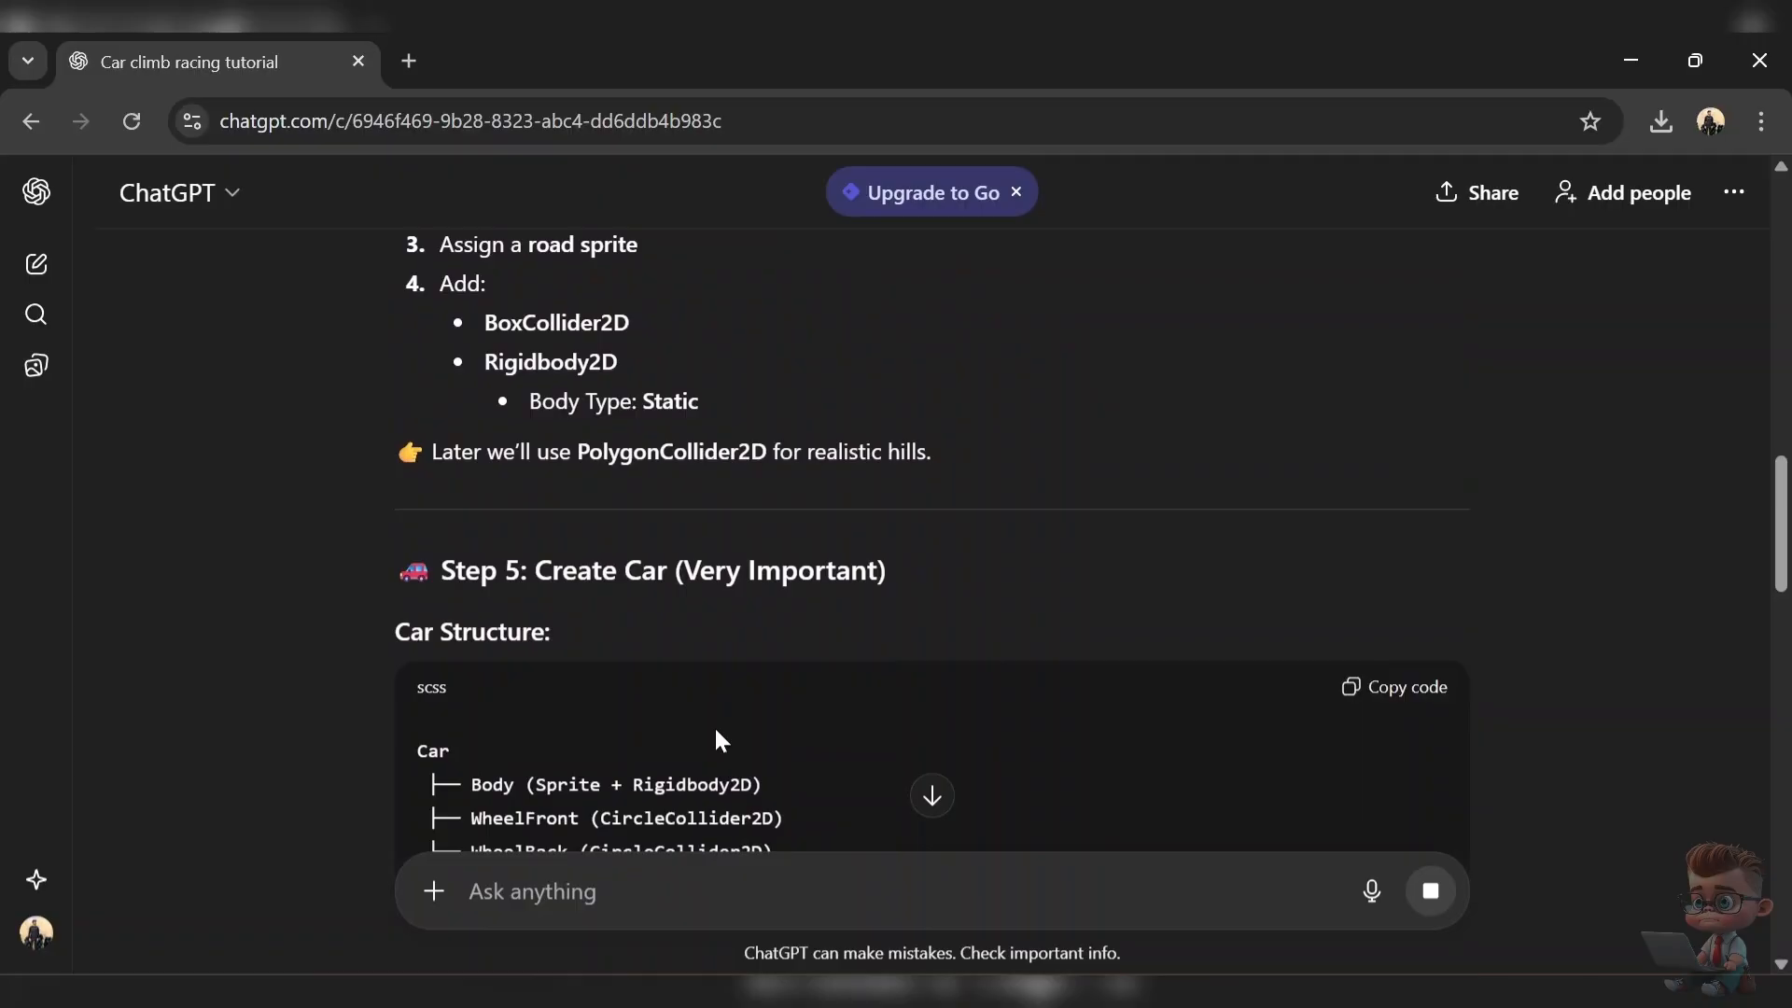
scroll(714, 728, up, 2)
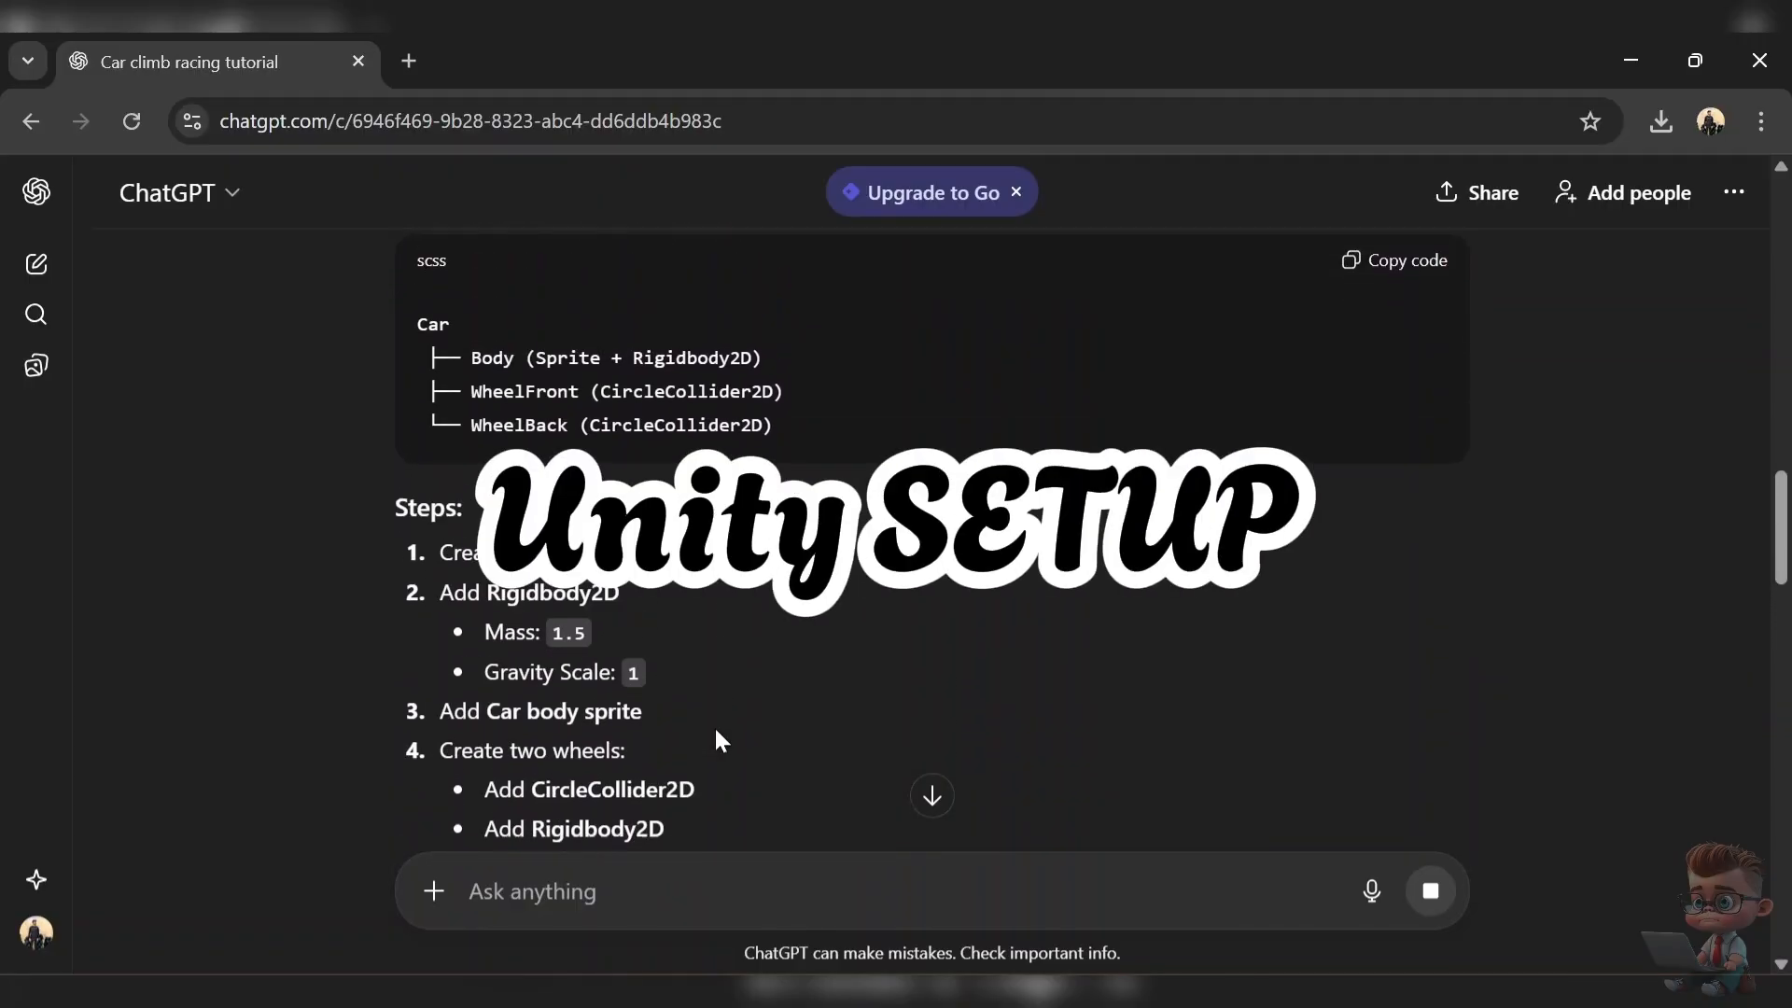
scroll(708, 653, up, 1)
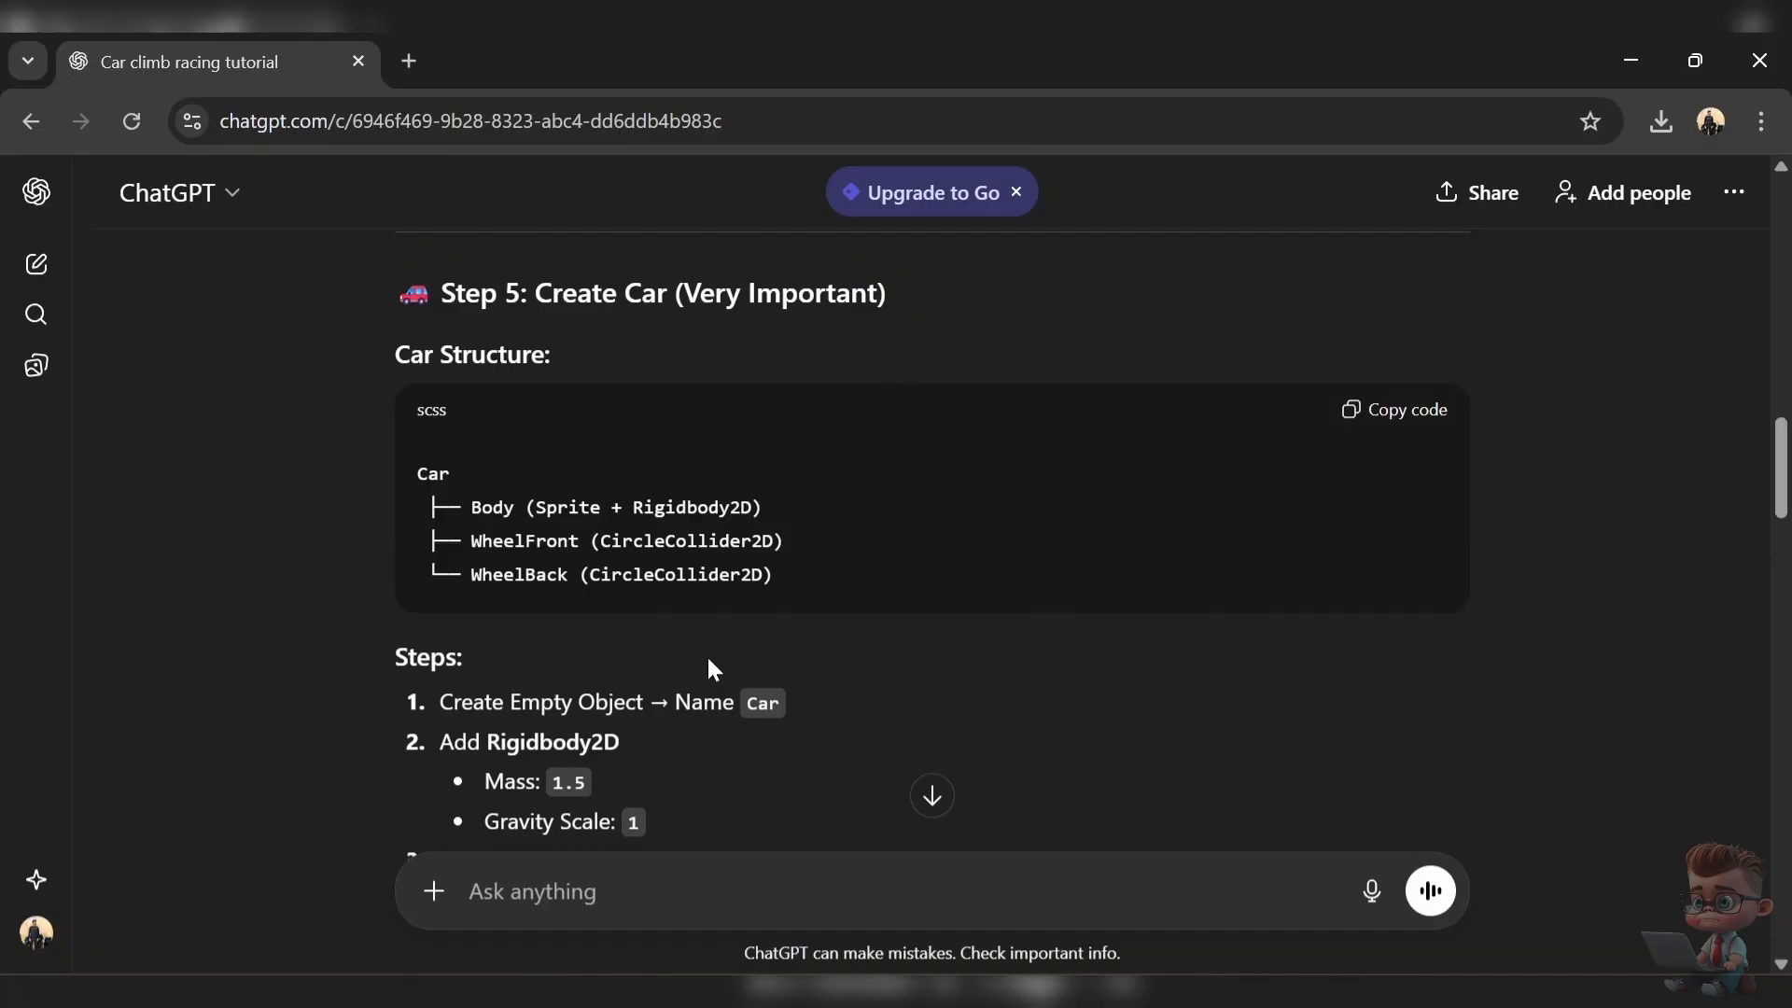
scroll(707, 662, down, 20)
scroll(708, 663, up, 10)
scroll(707, 653, up, 20)
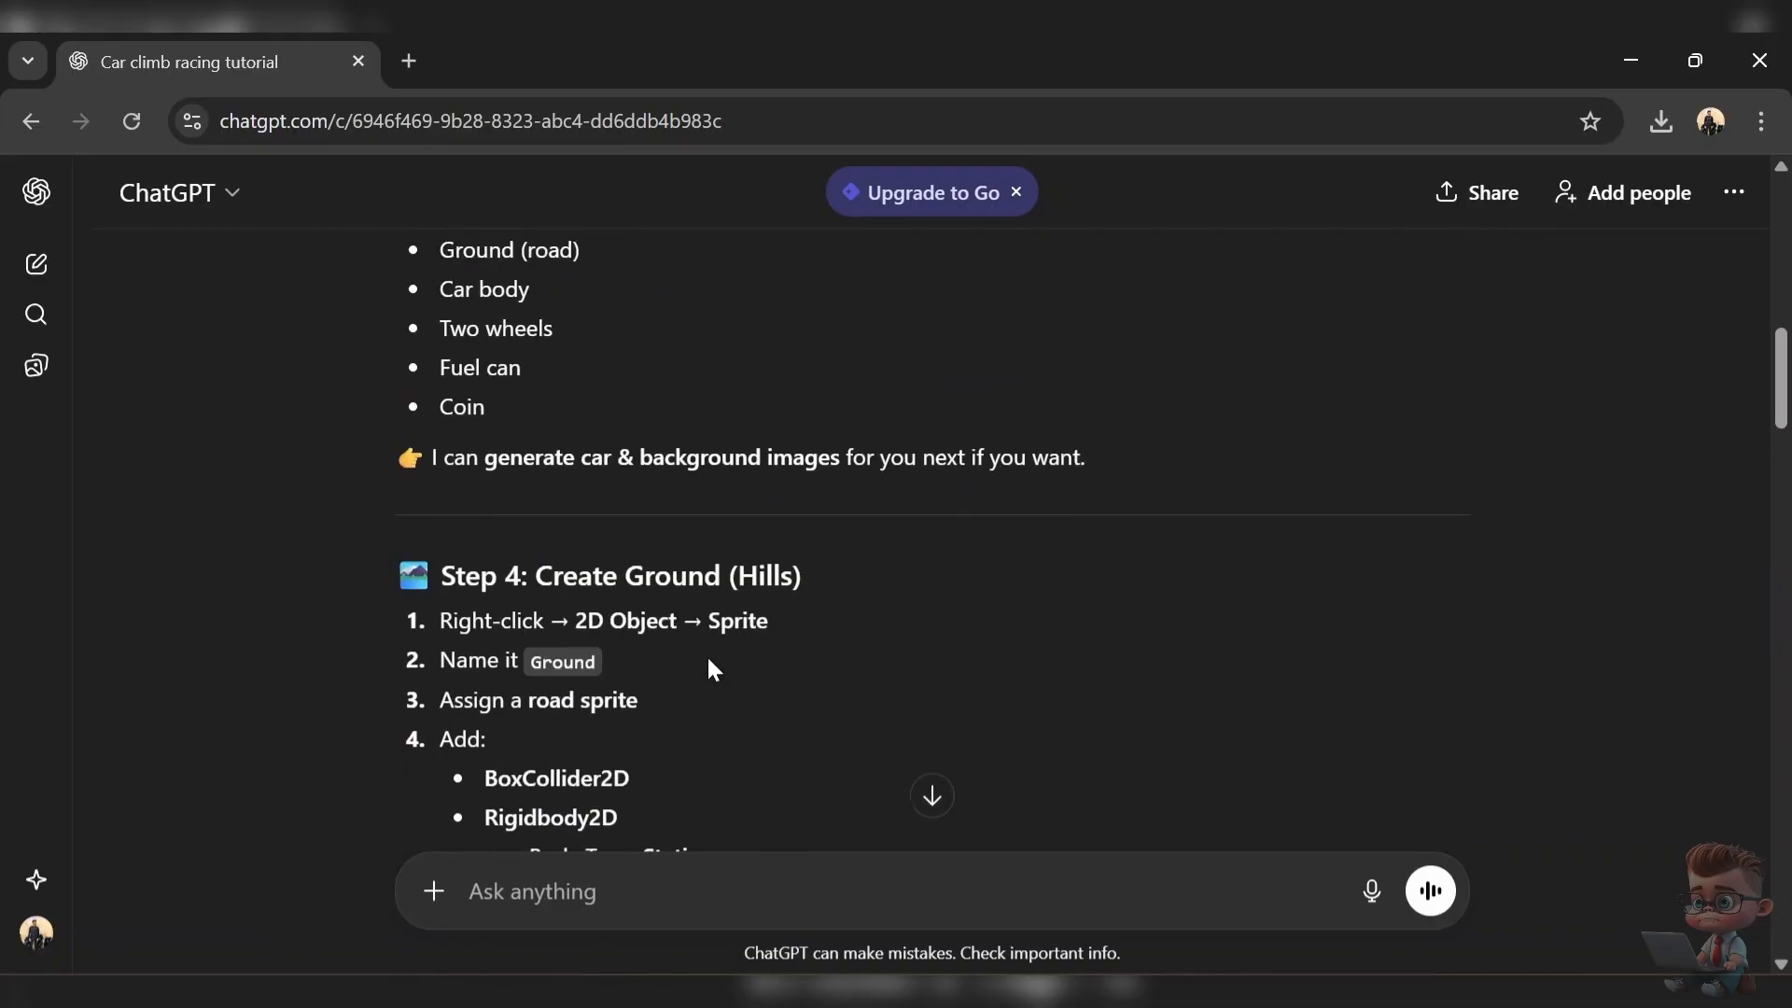
- Copy the project name CarClimbRacing from Step 1 of the guide
double_click(707, 667)
scroll(707, 657, down, 1)
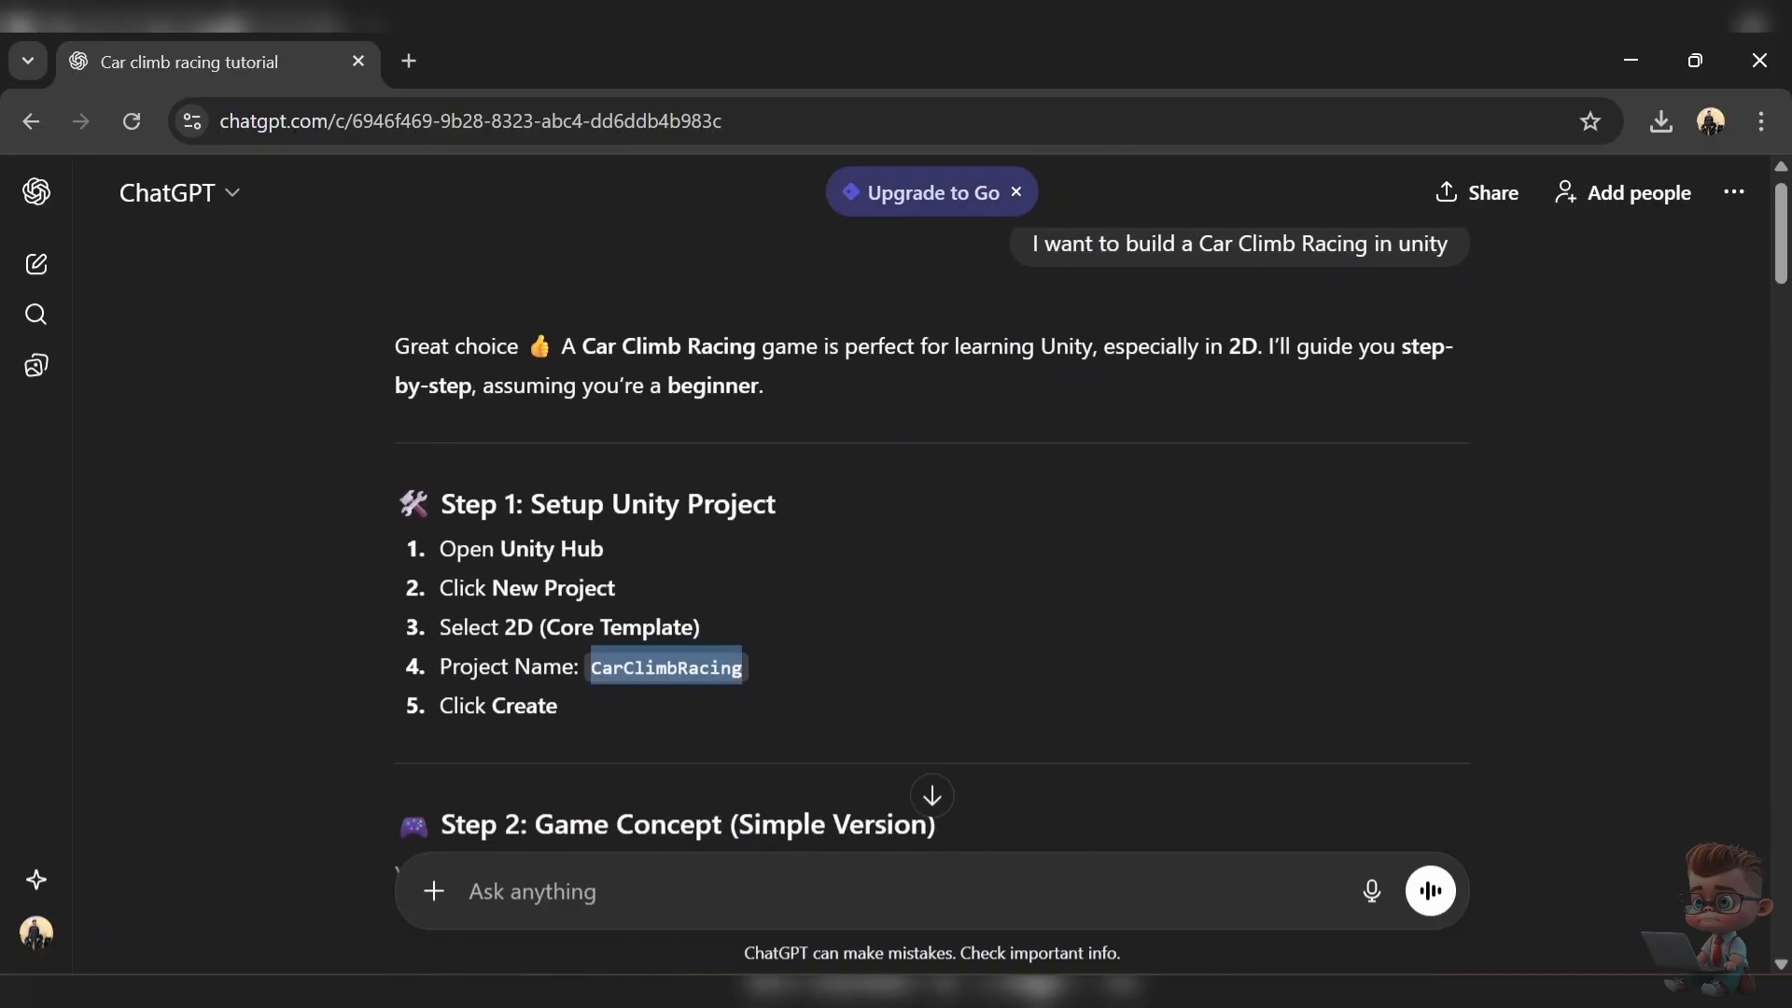
click(707, 657)
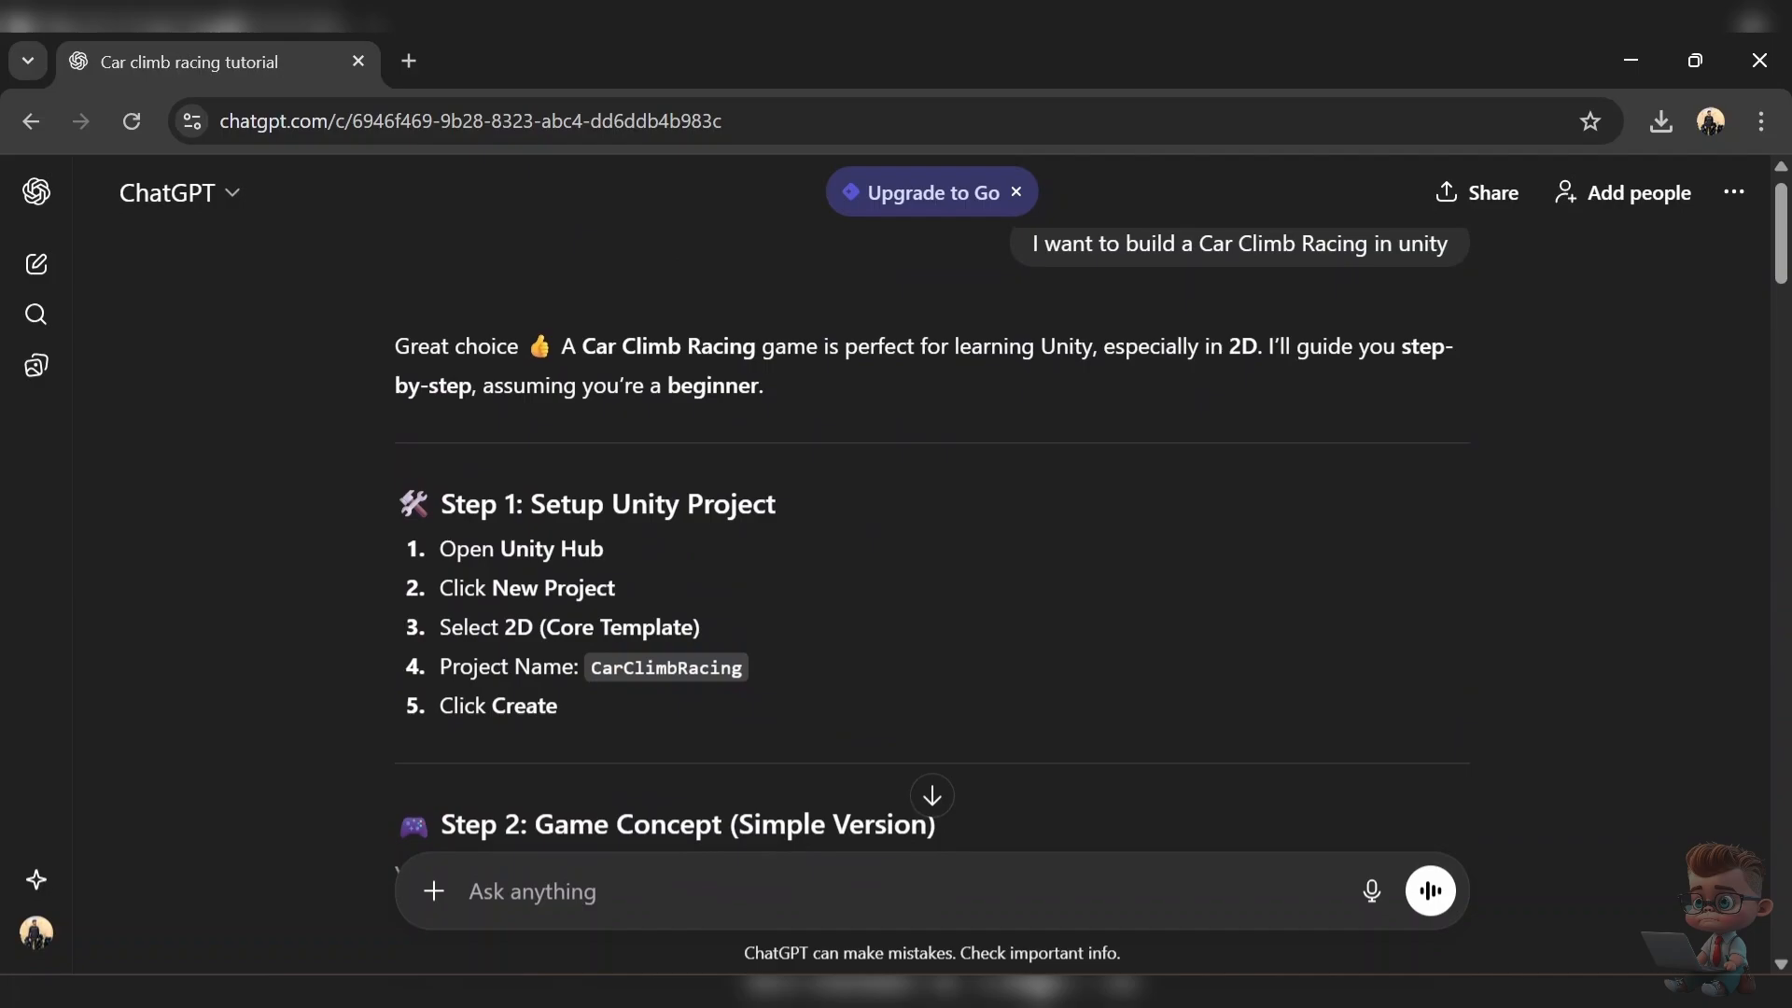
double_click(682, 665)
key(ctrl+c)
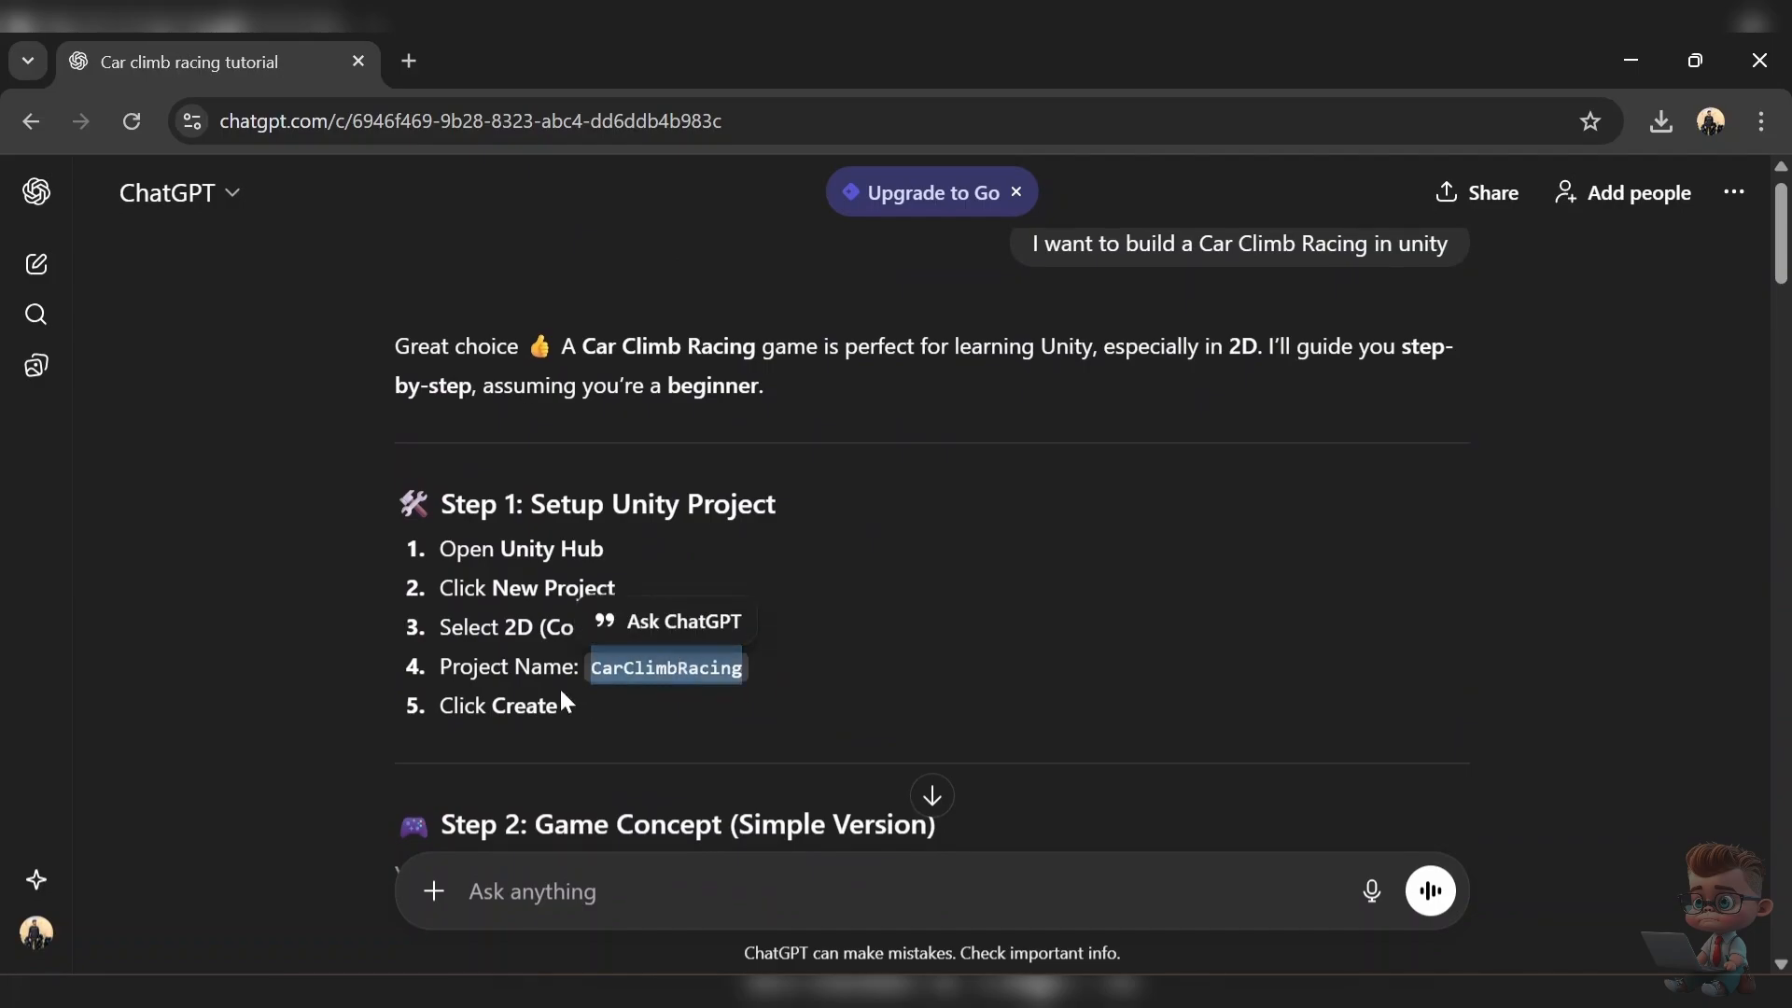
click(645, 747)
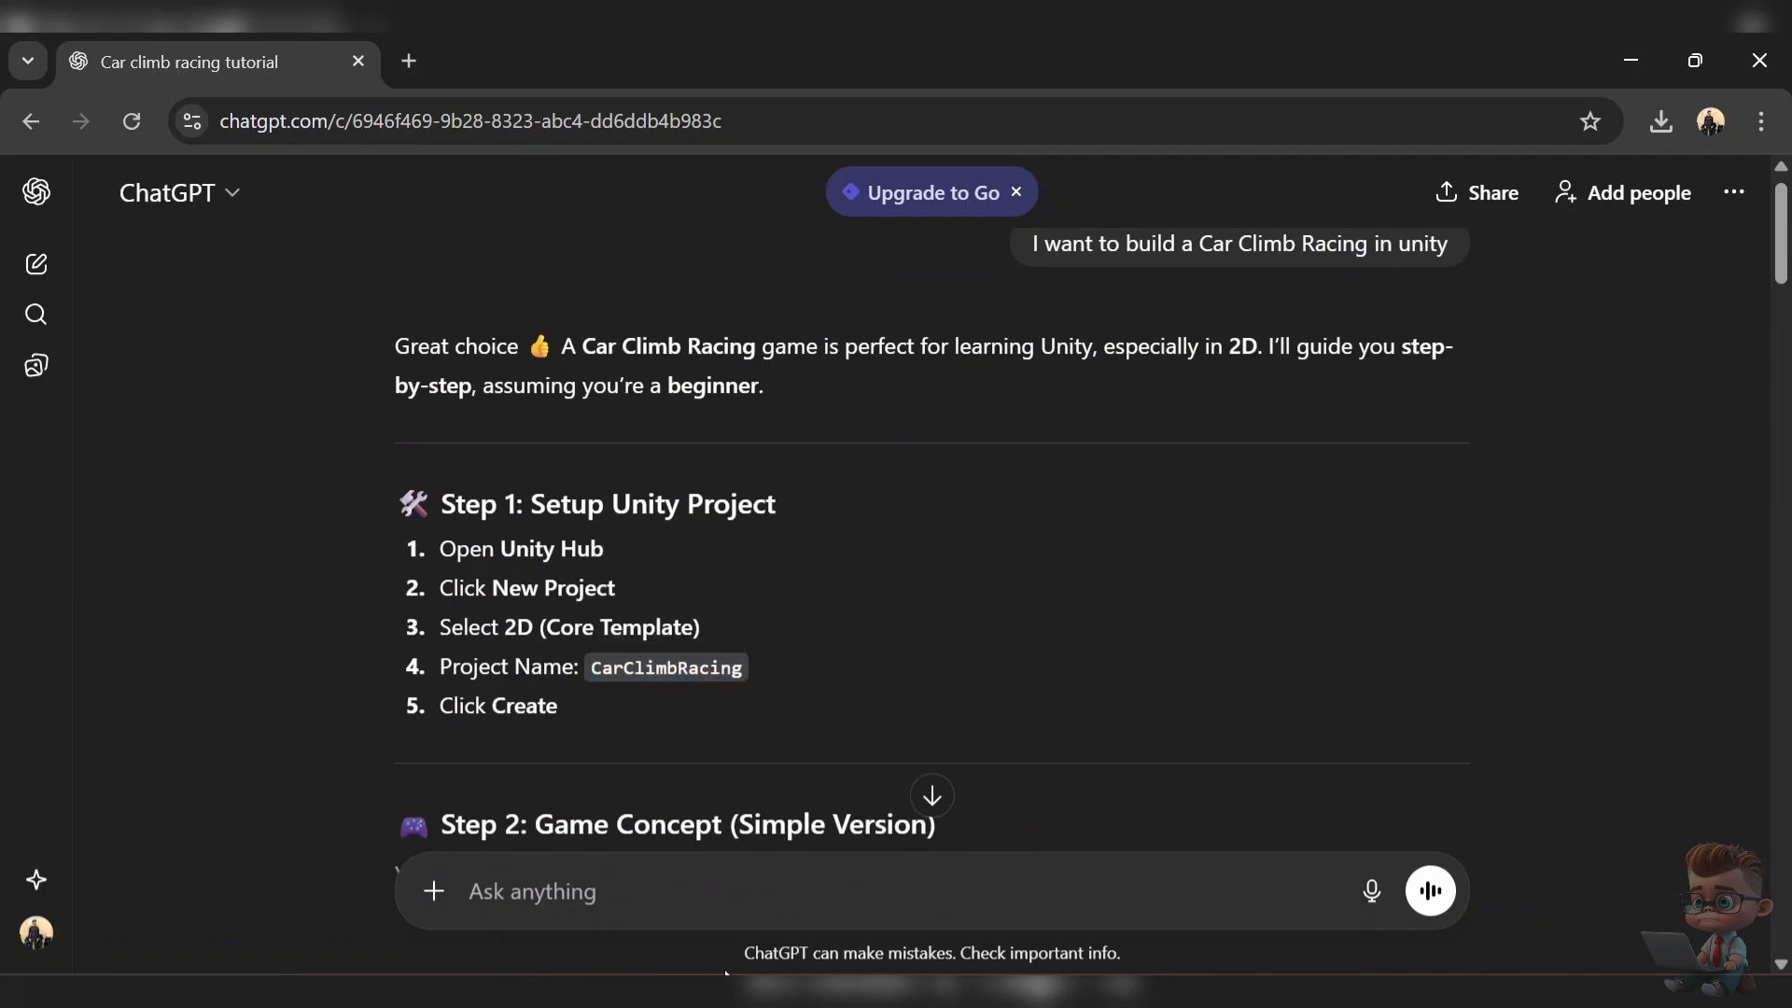
- Find Unity Hub through the system search for "unity" and open it
key(super)
text(unity)
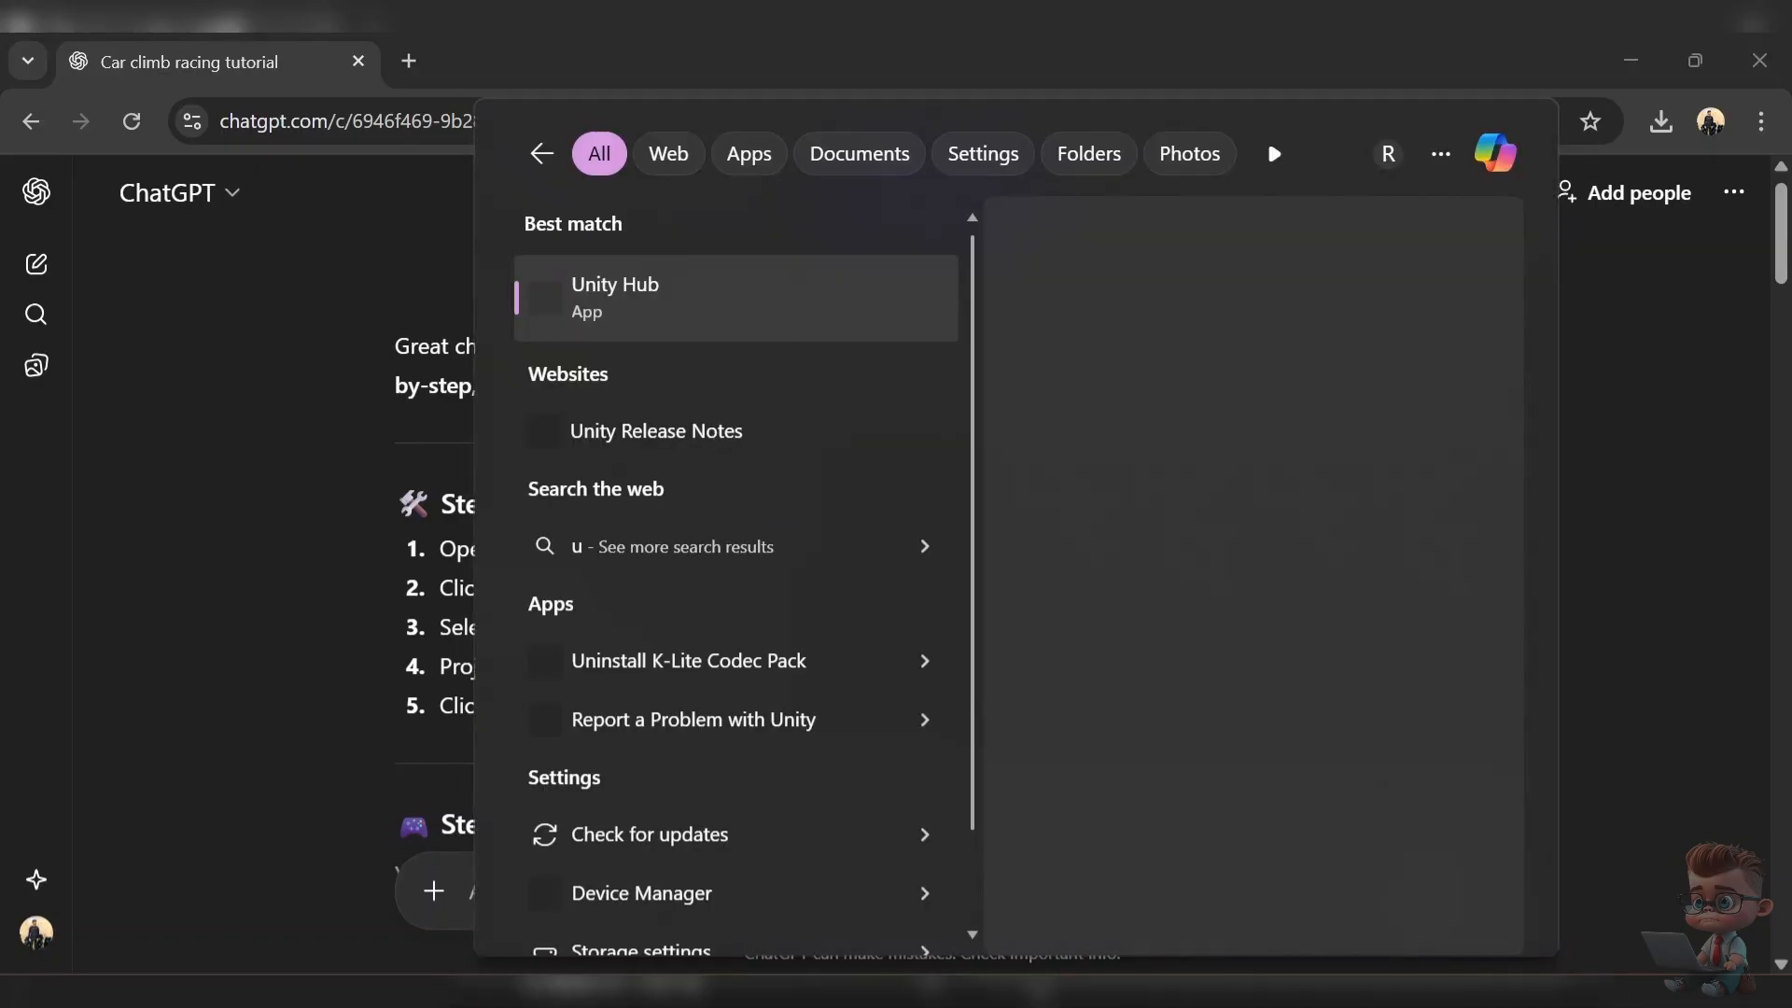
key(Return)
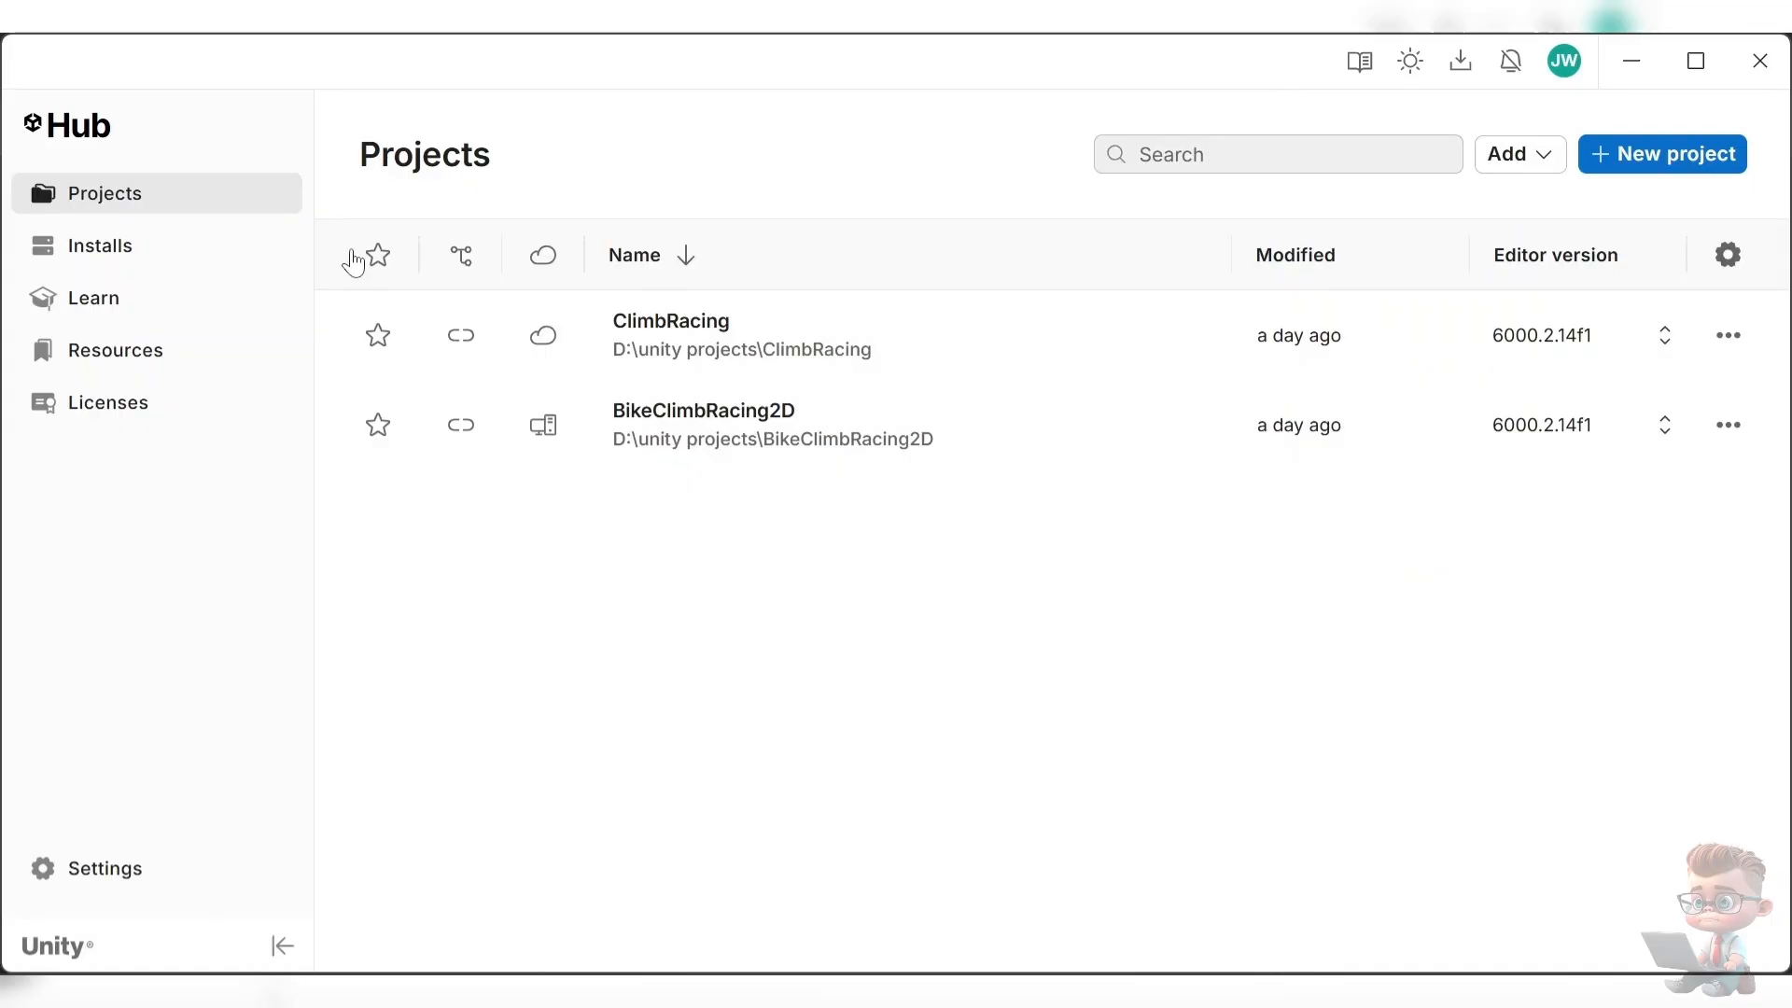
- Try the Dark and Match system themes in the Hub's appearance settings, restore Light, and view the language options
click(184, 867)
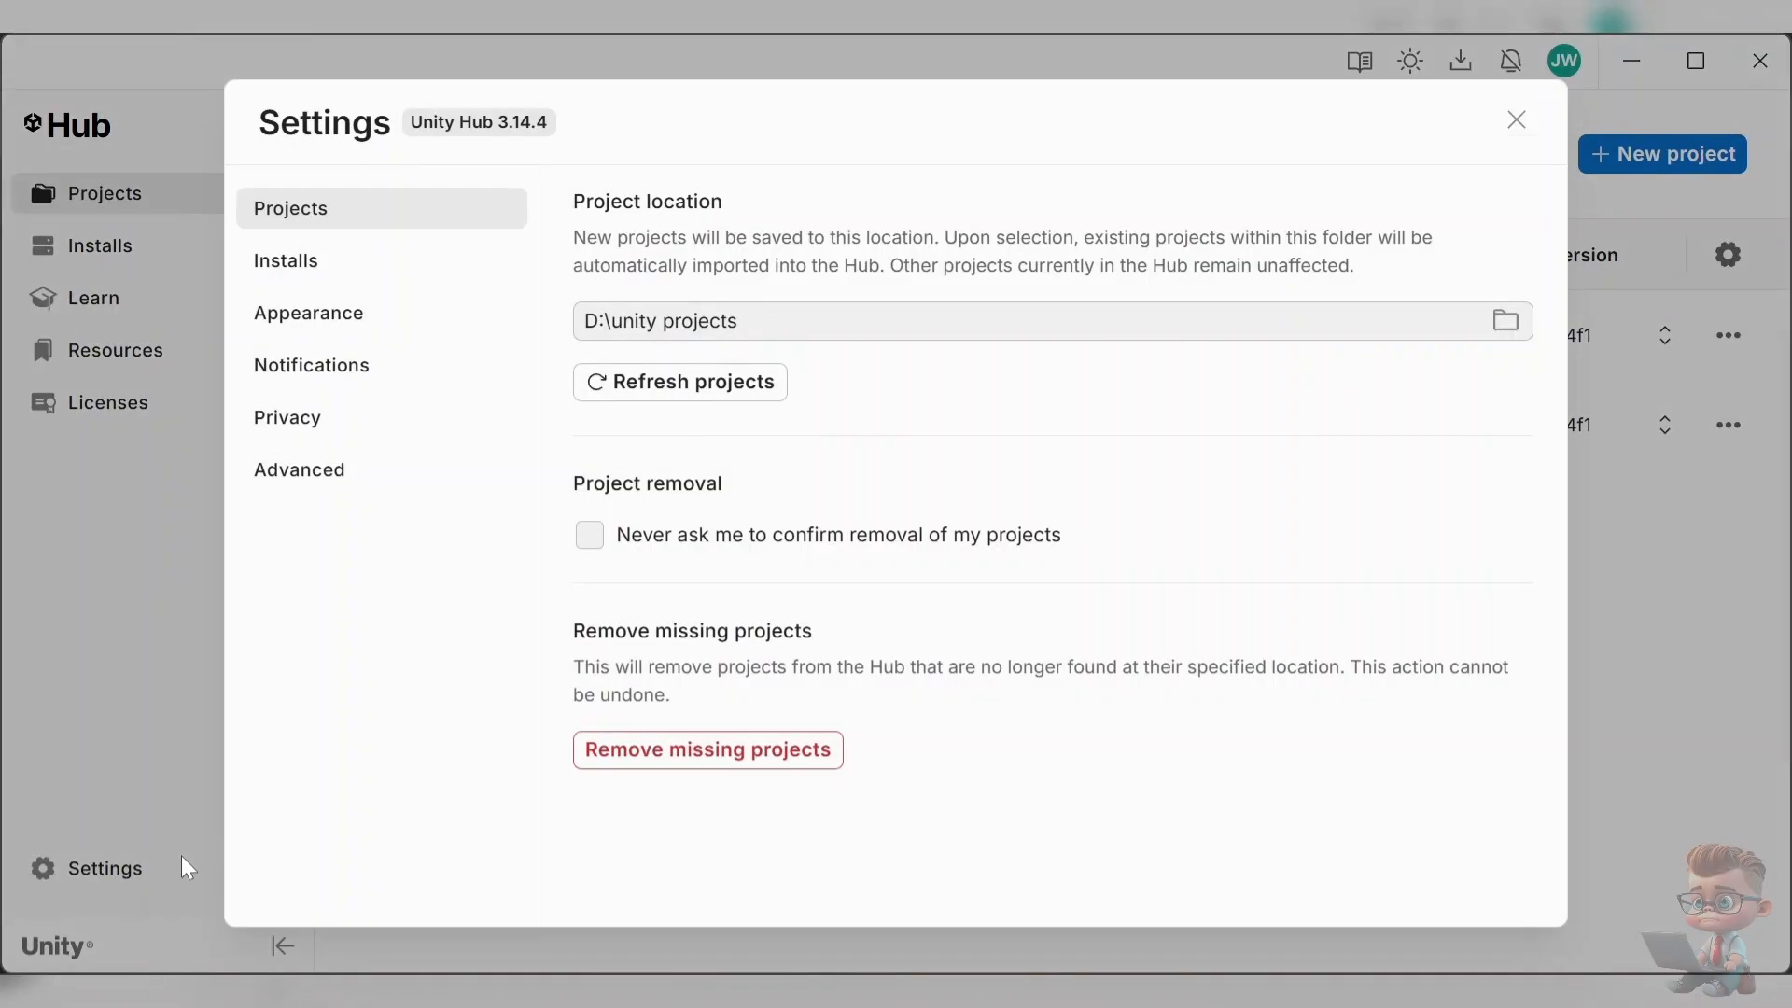
click(411, 318)
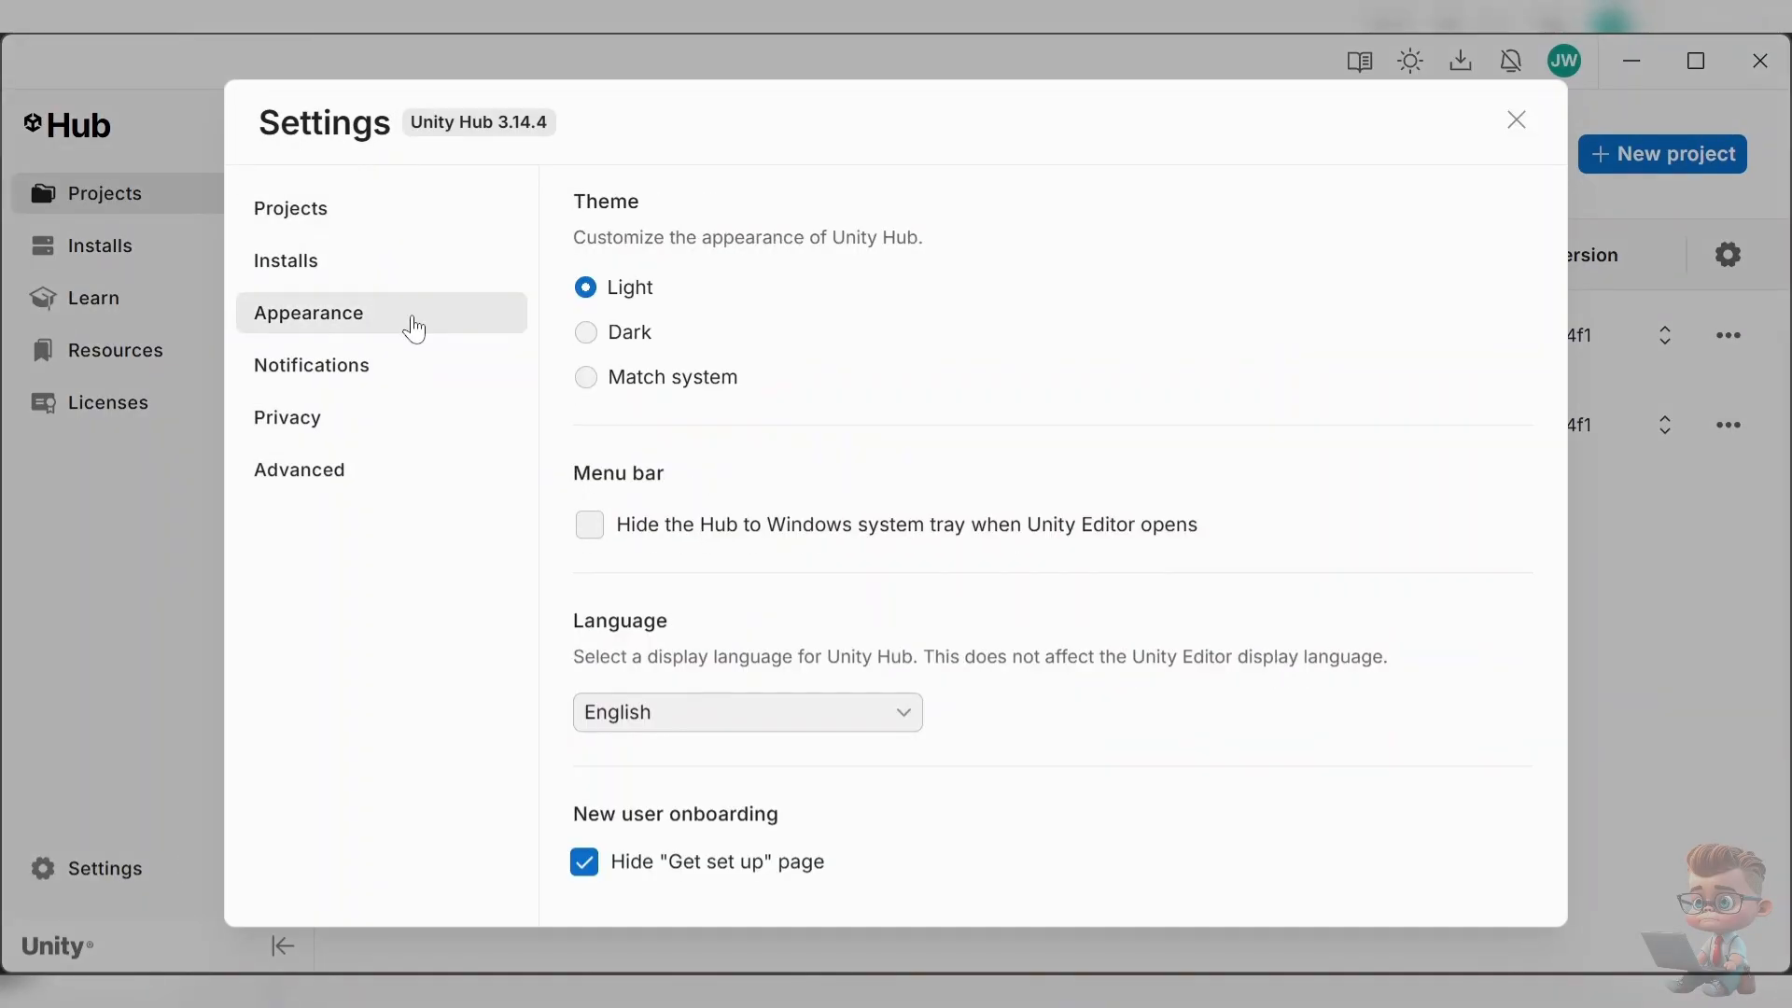
click(587, 336)
click(590, 376)
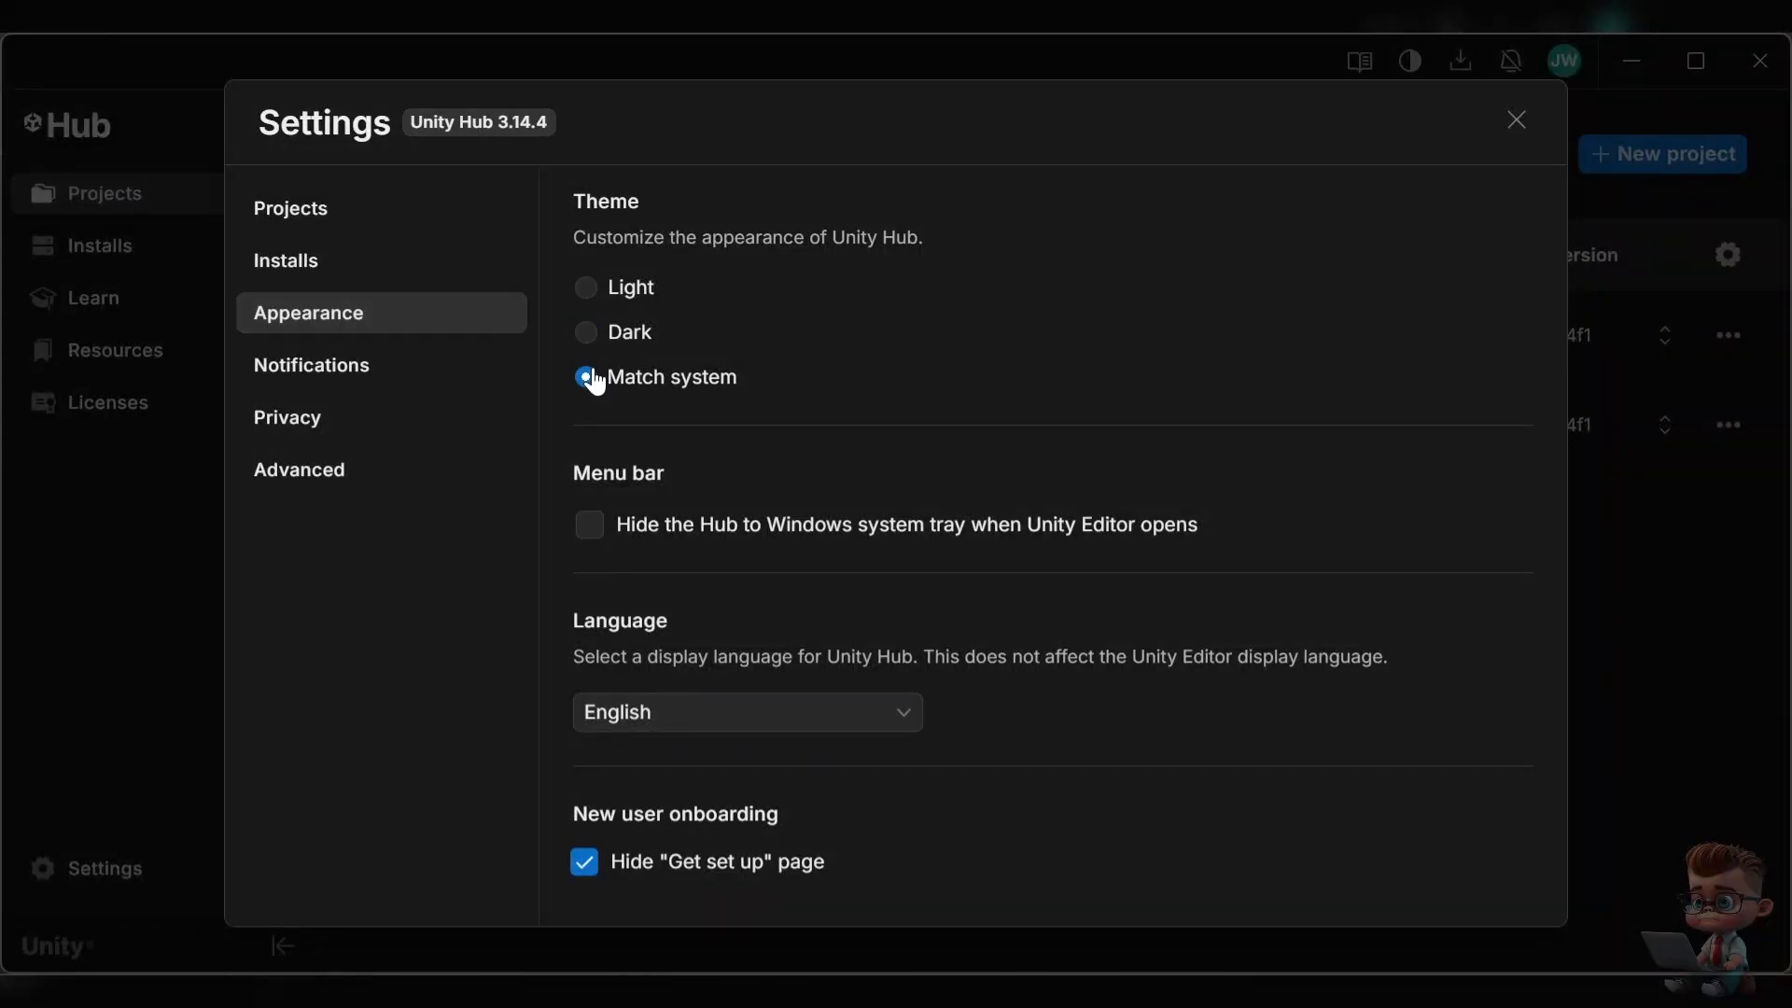
click(590, 289)
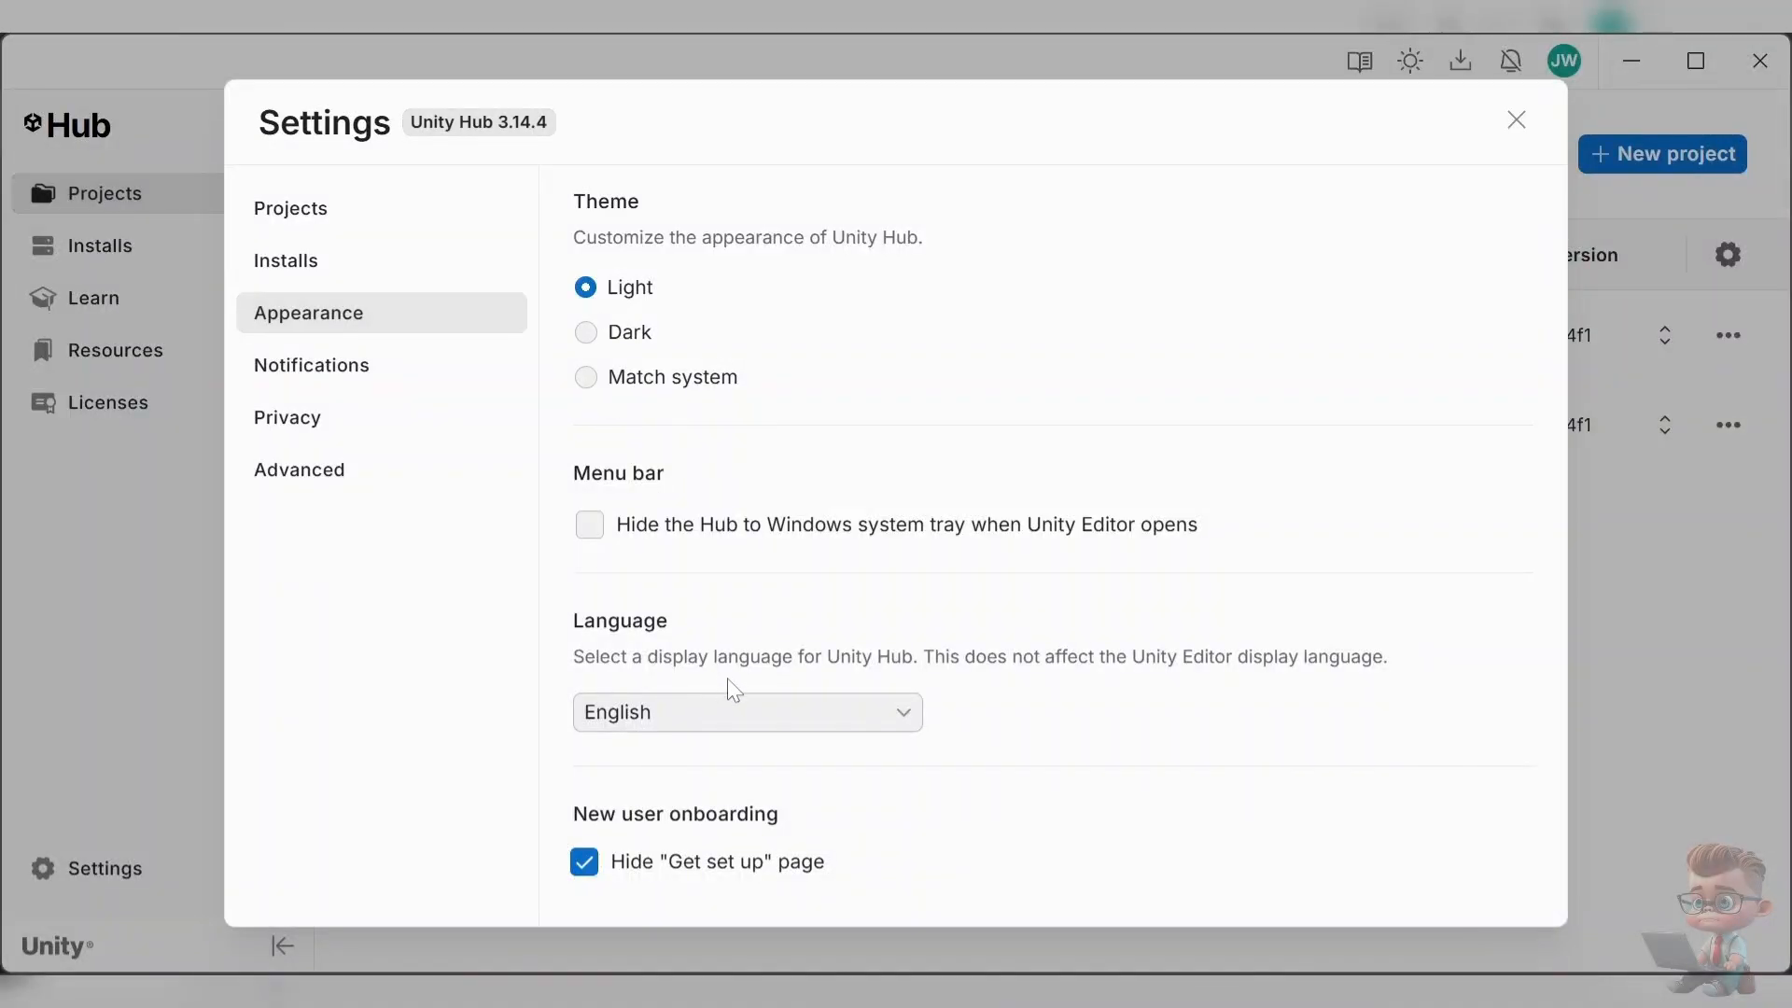
click(735, 721)
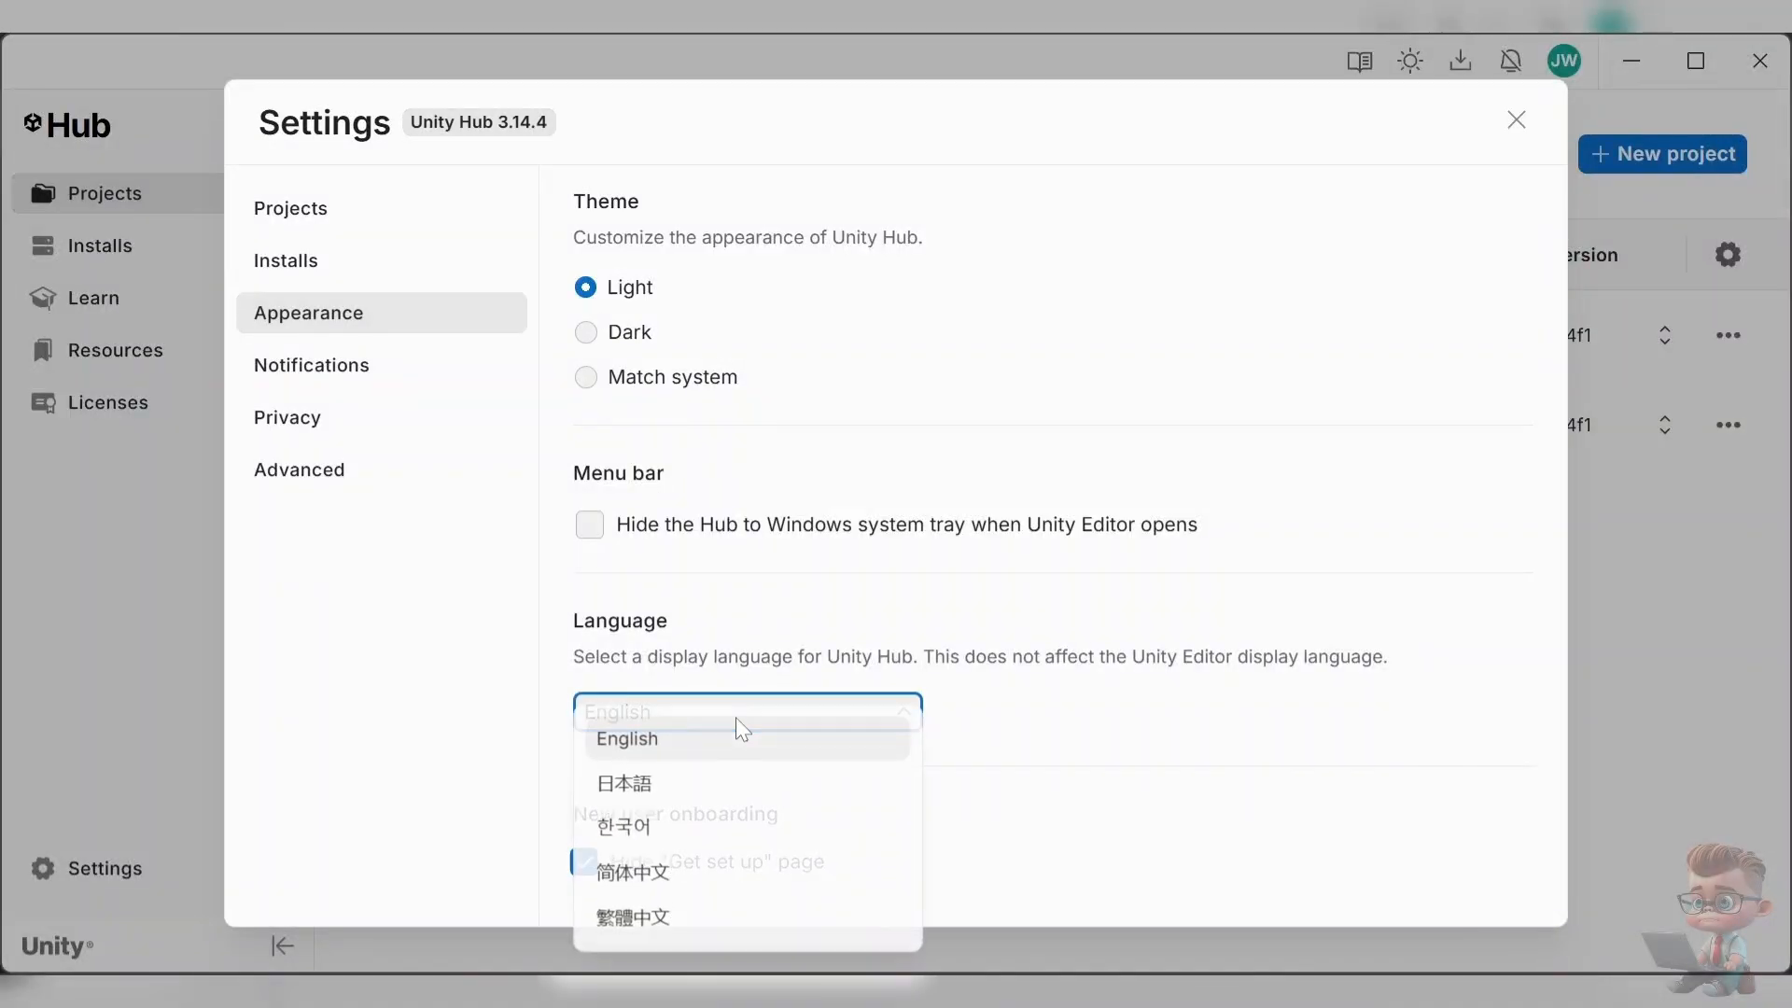
click(1109, 815)
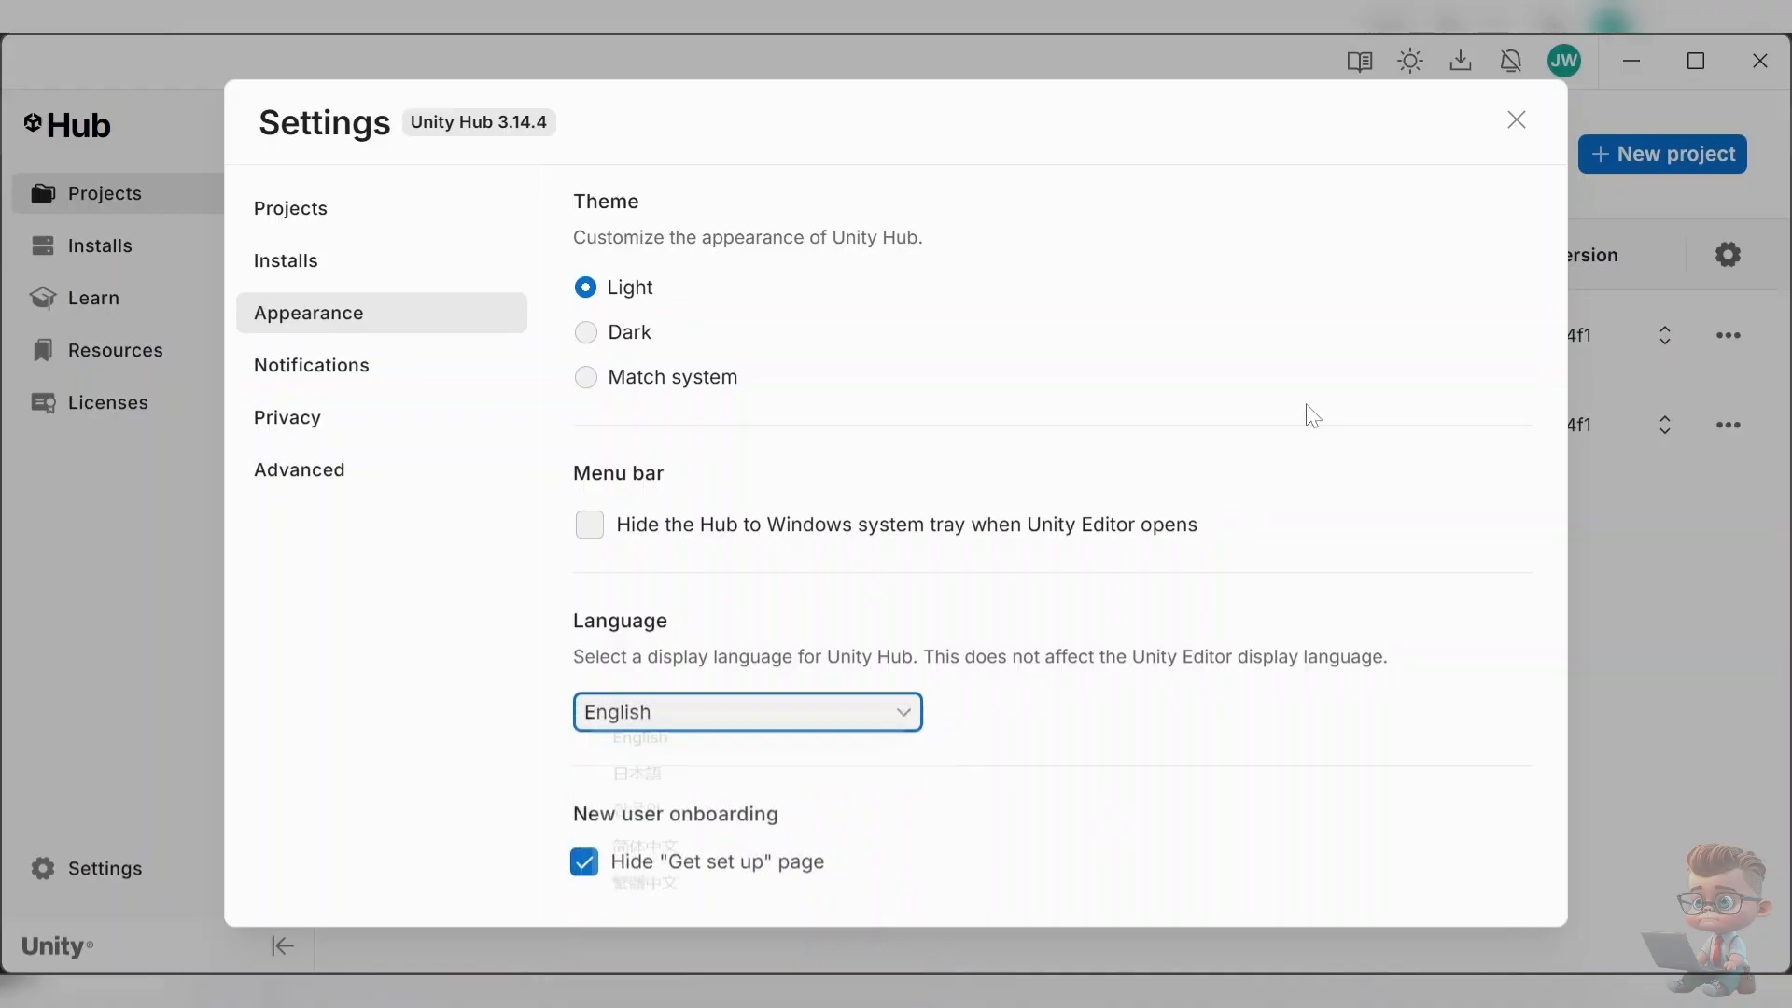
click(1516, 122)
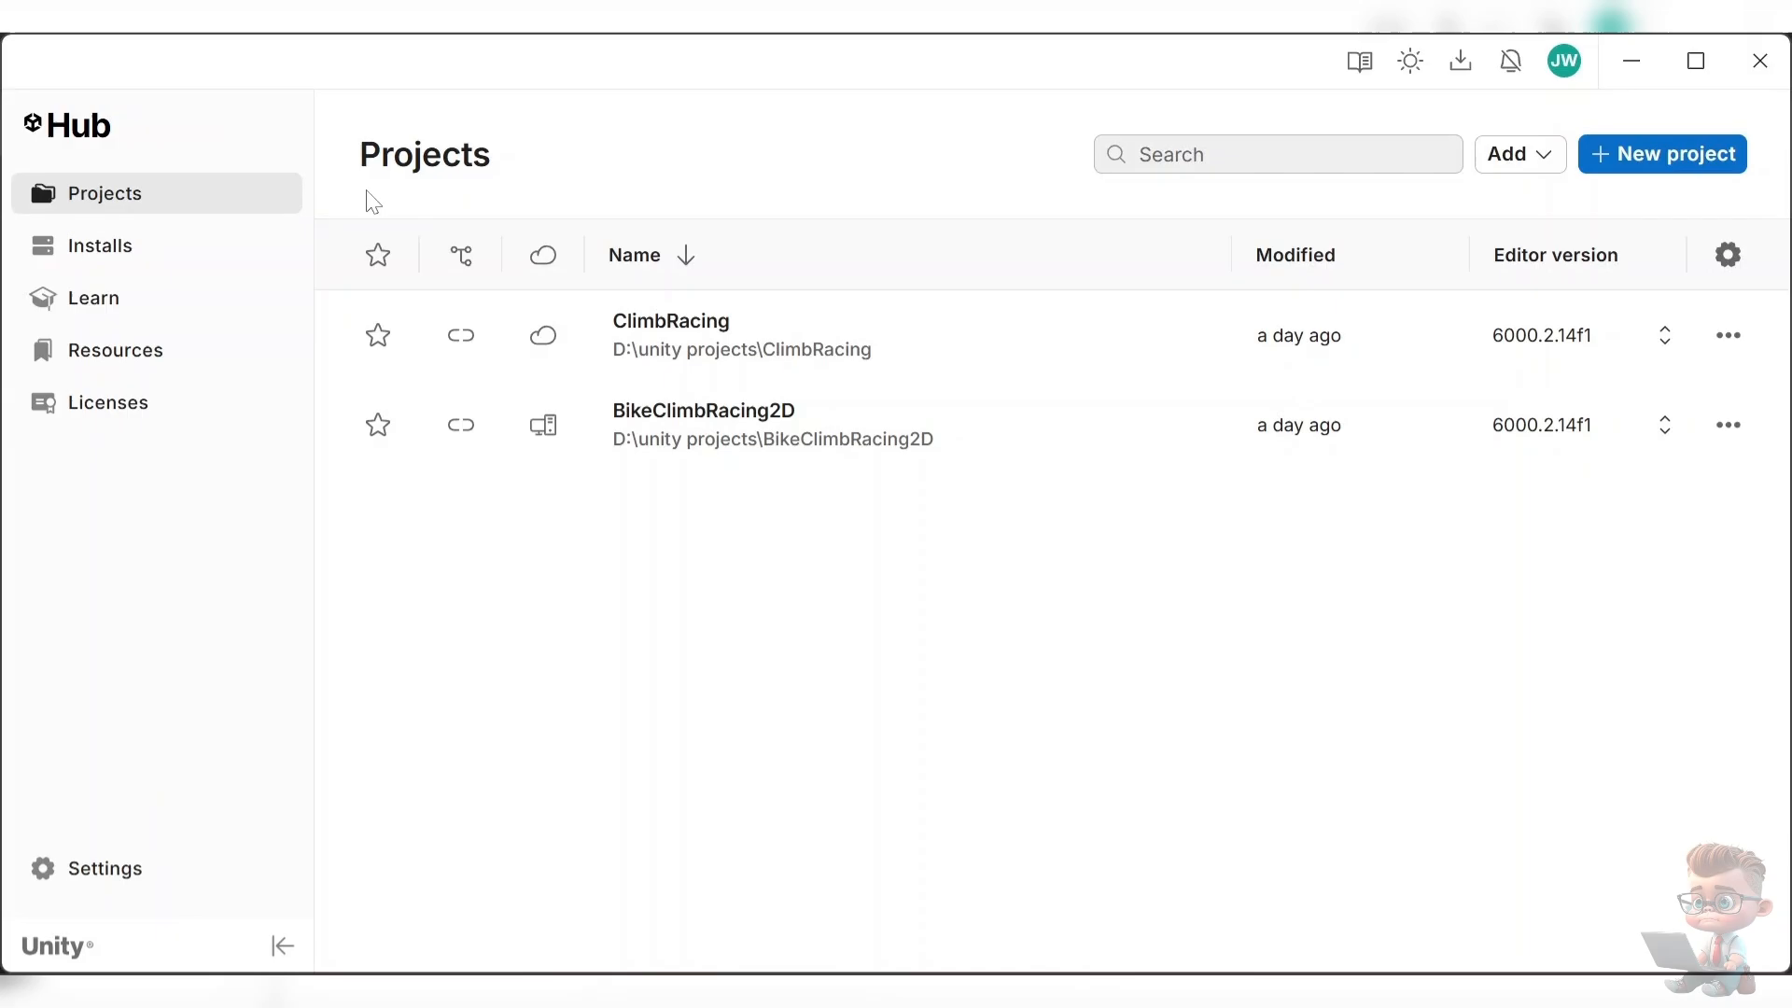
- Check the installed Unity editor and the official releases available for installation
click(269, 260)
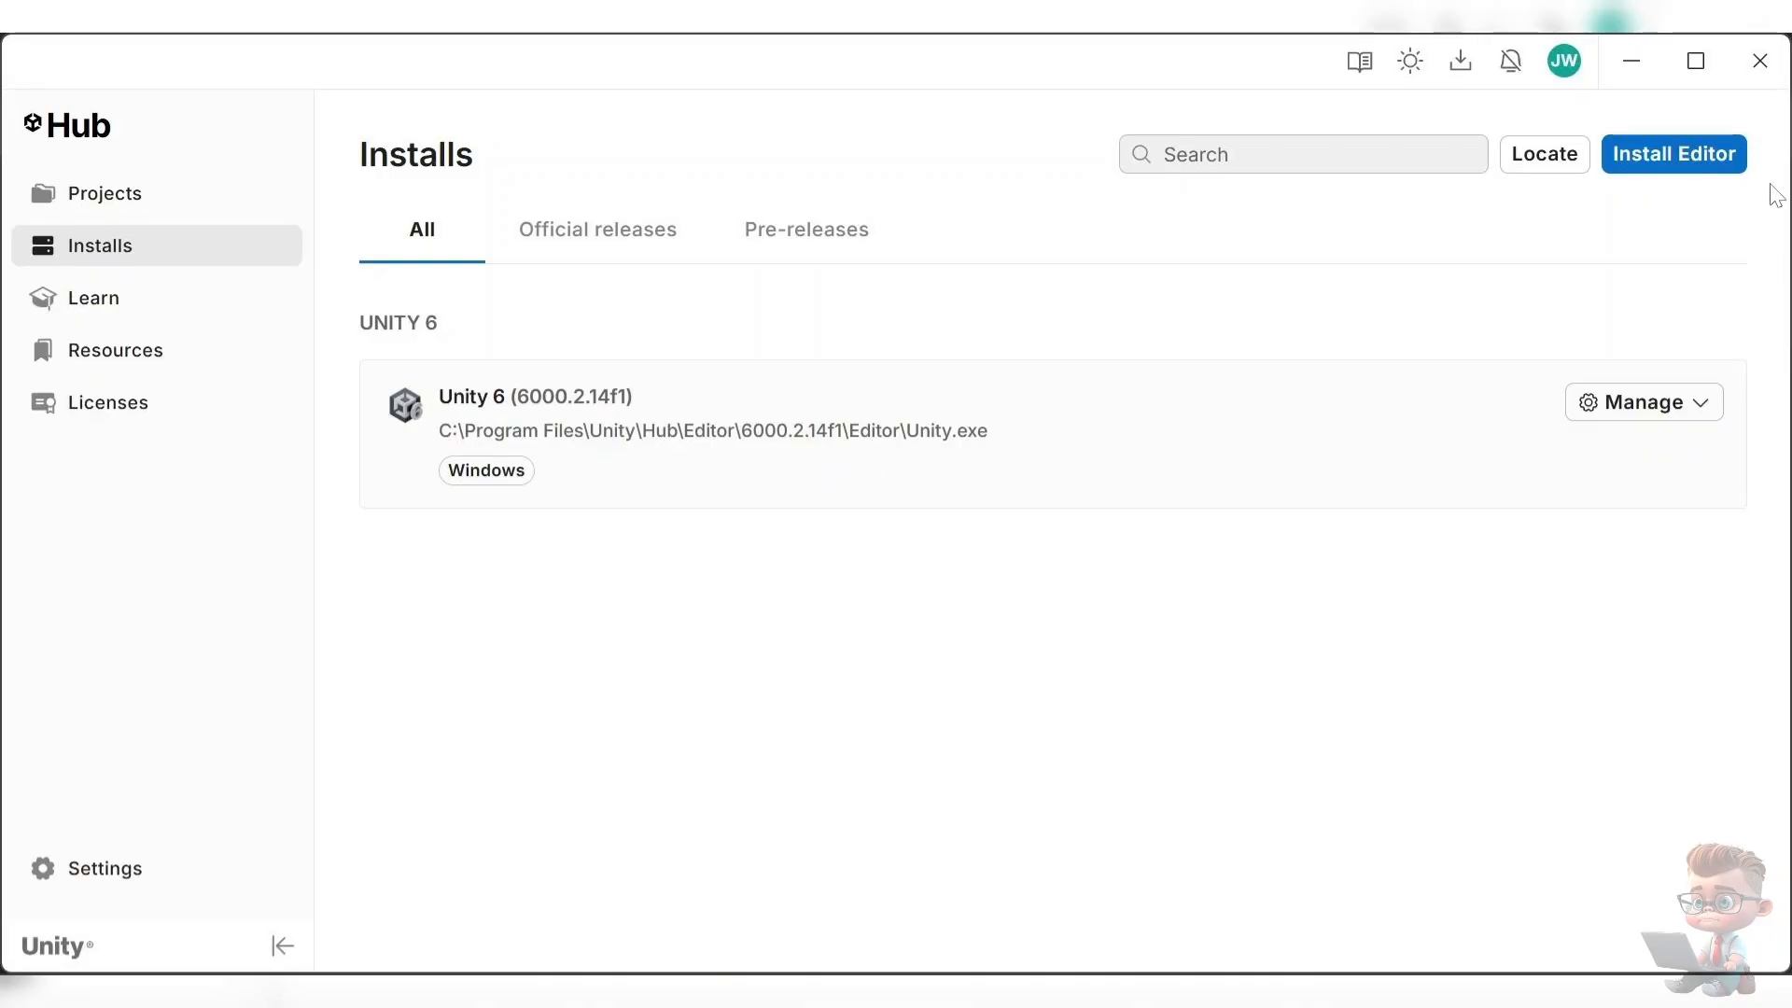
click(1695, 168)
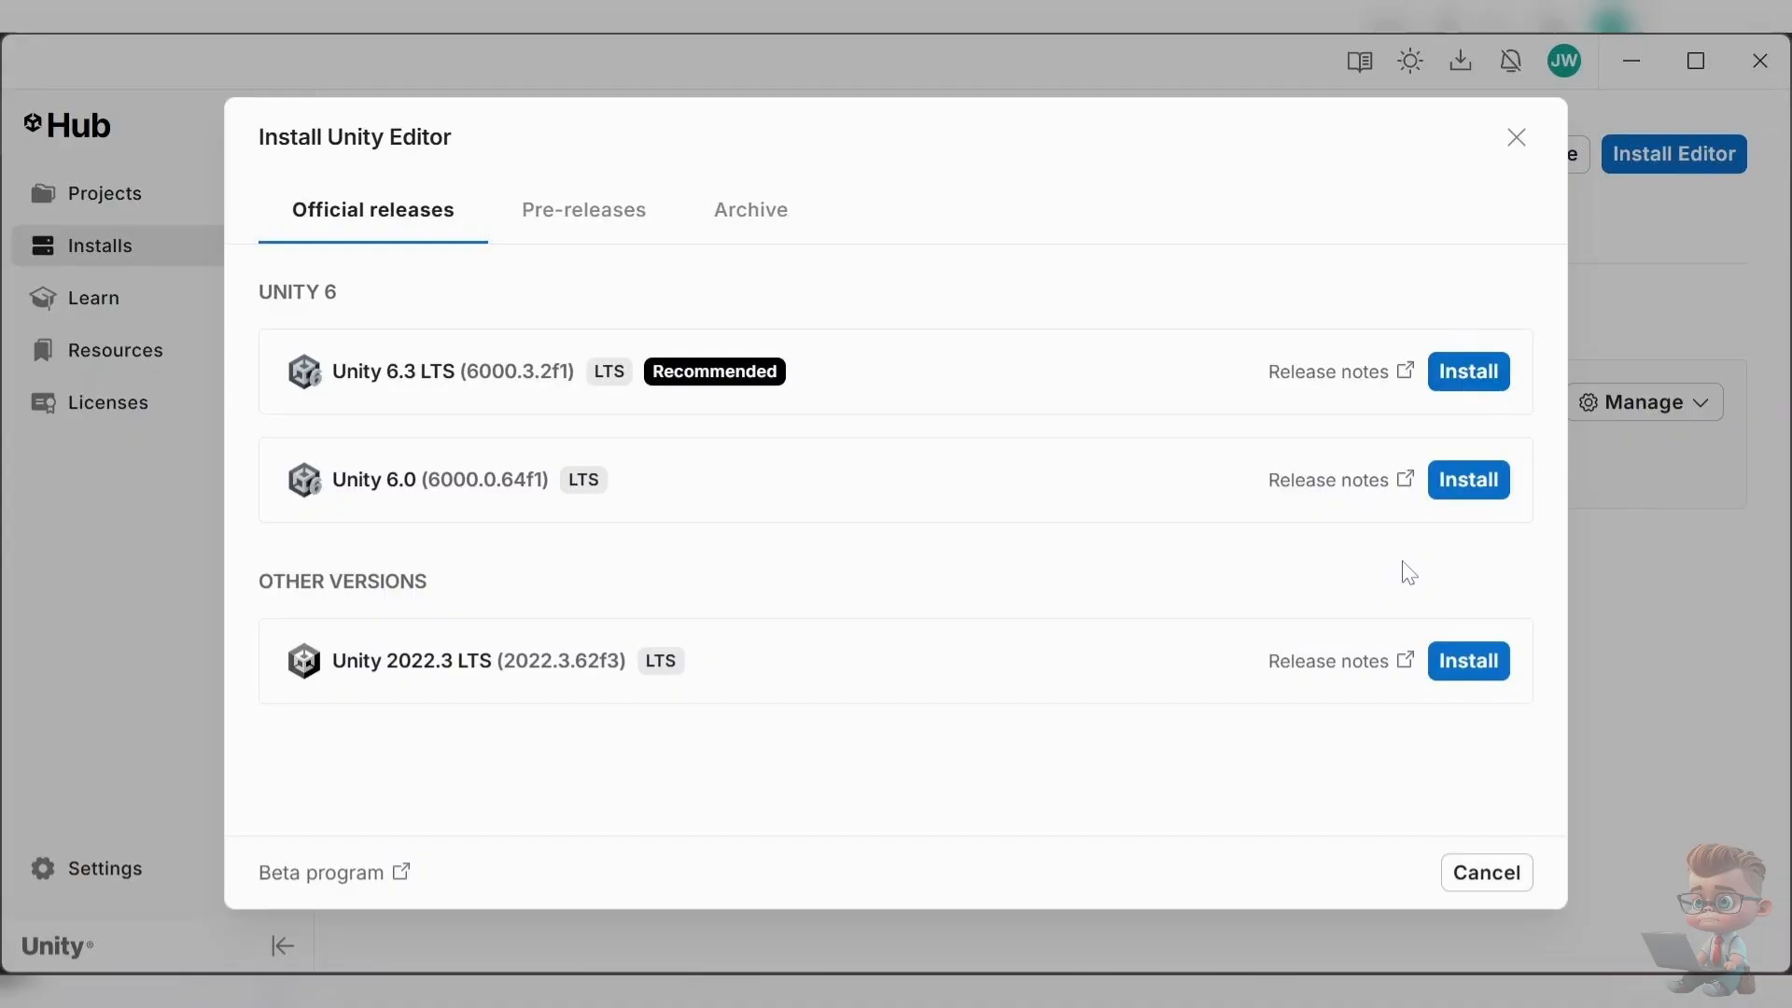
click(1517, 138)
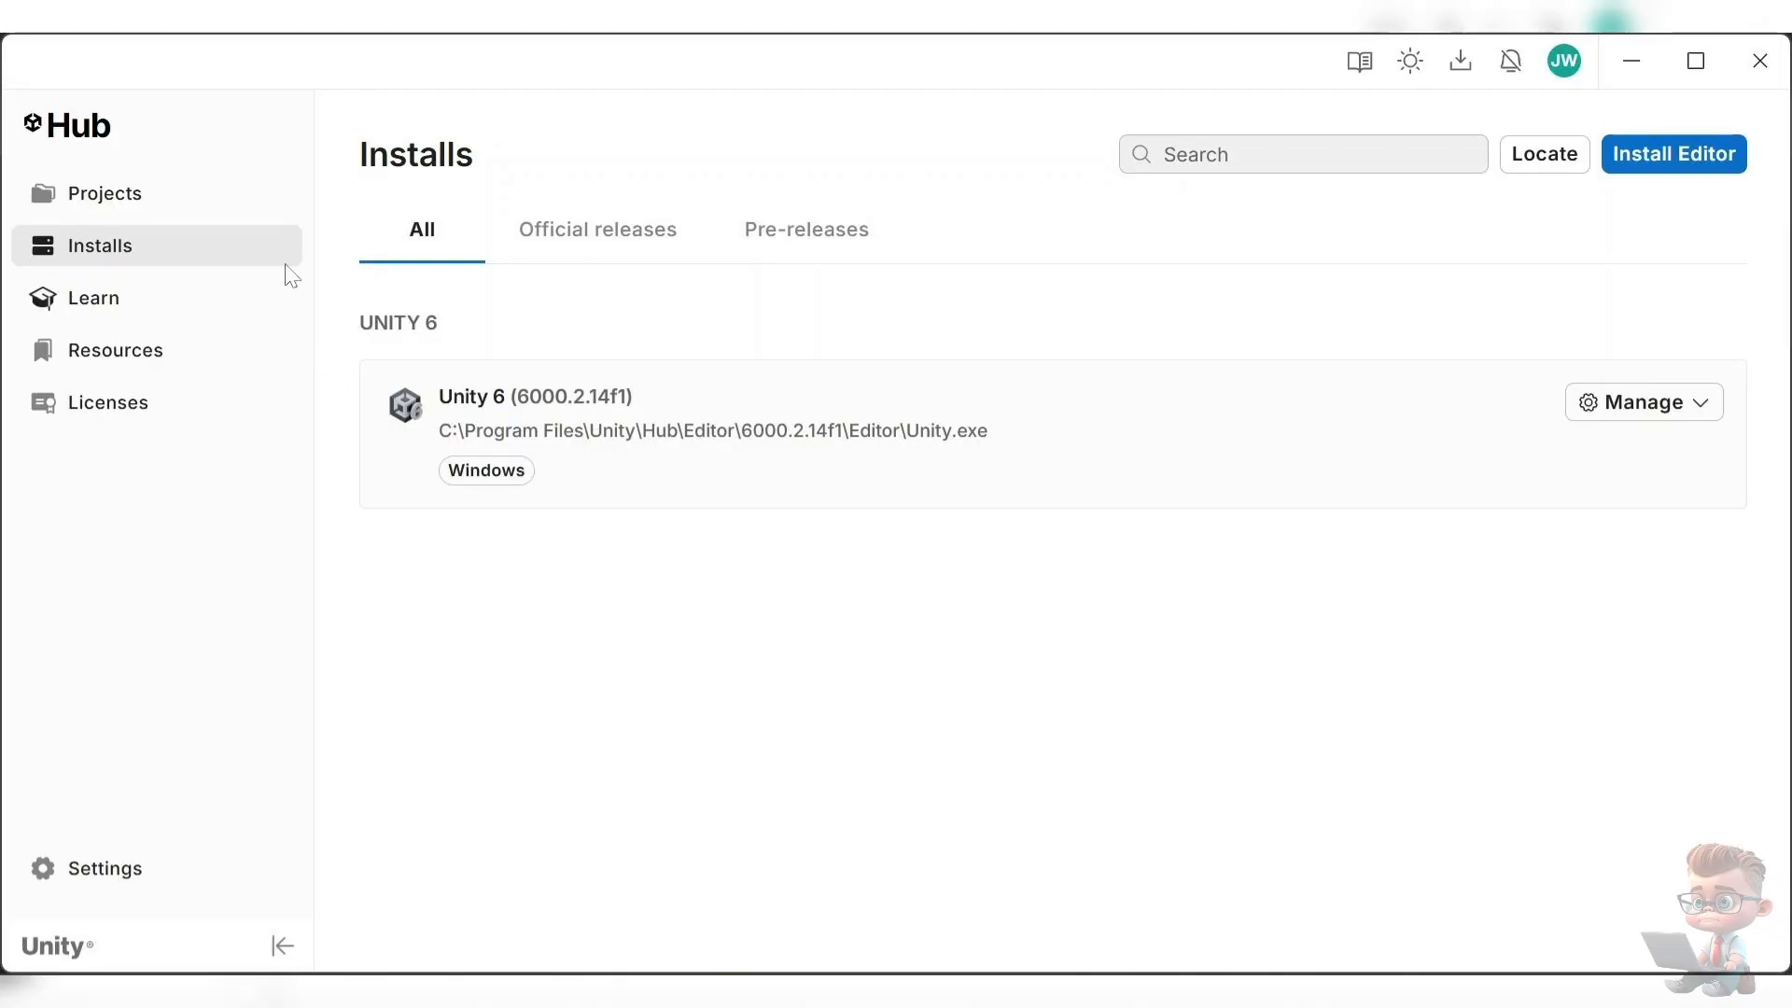
- Create a new project named CarClimbRacing from the Universal 2D template
click(165, 196)
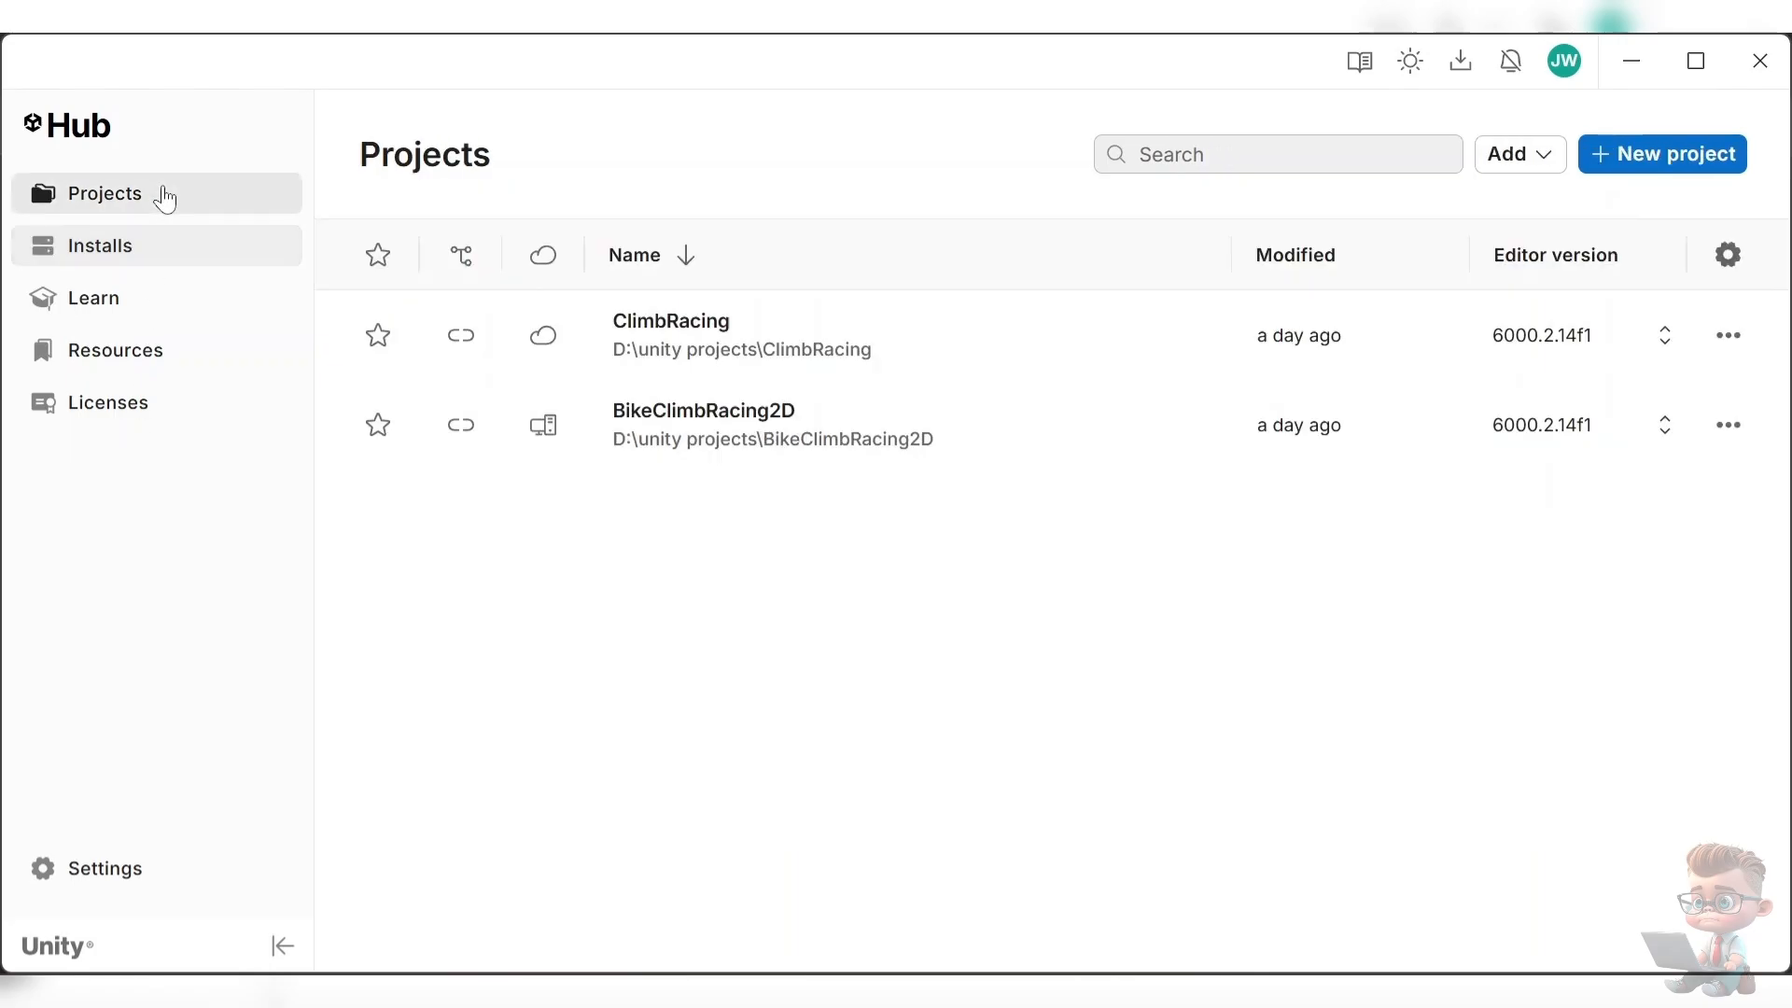
click(1648, 165)
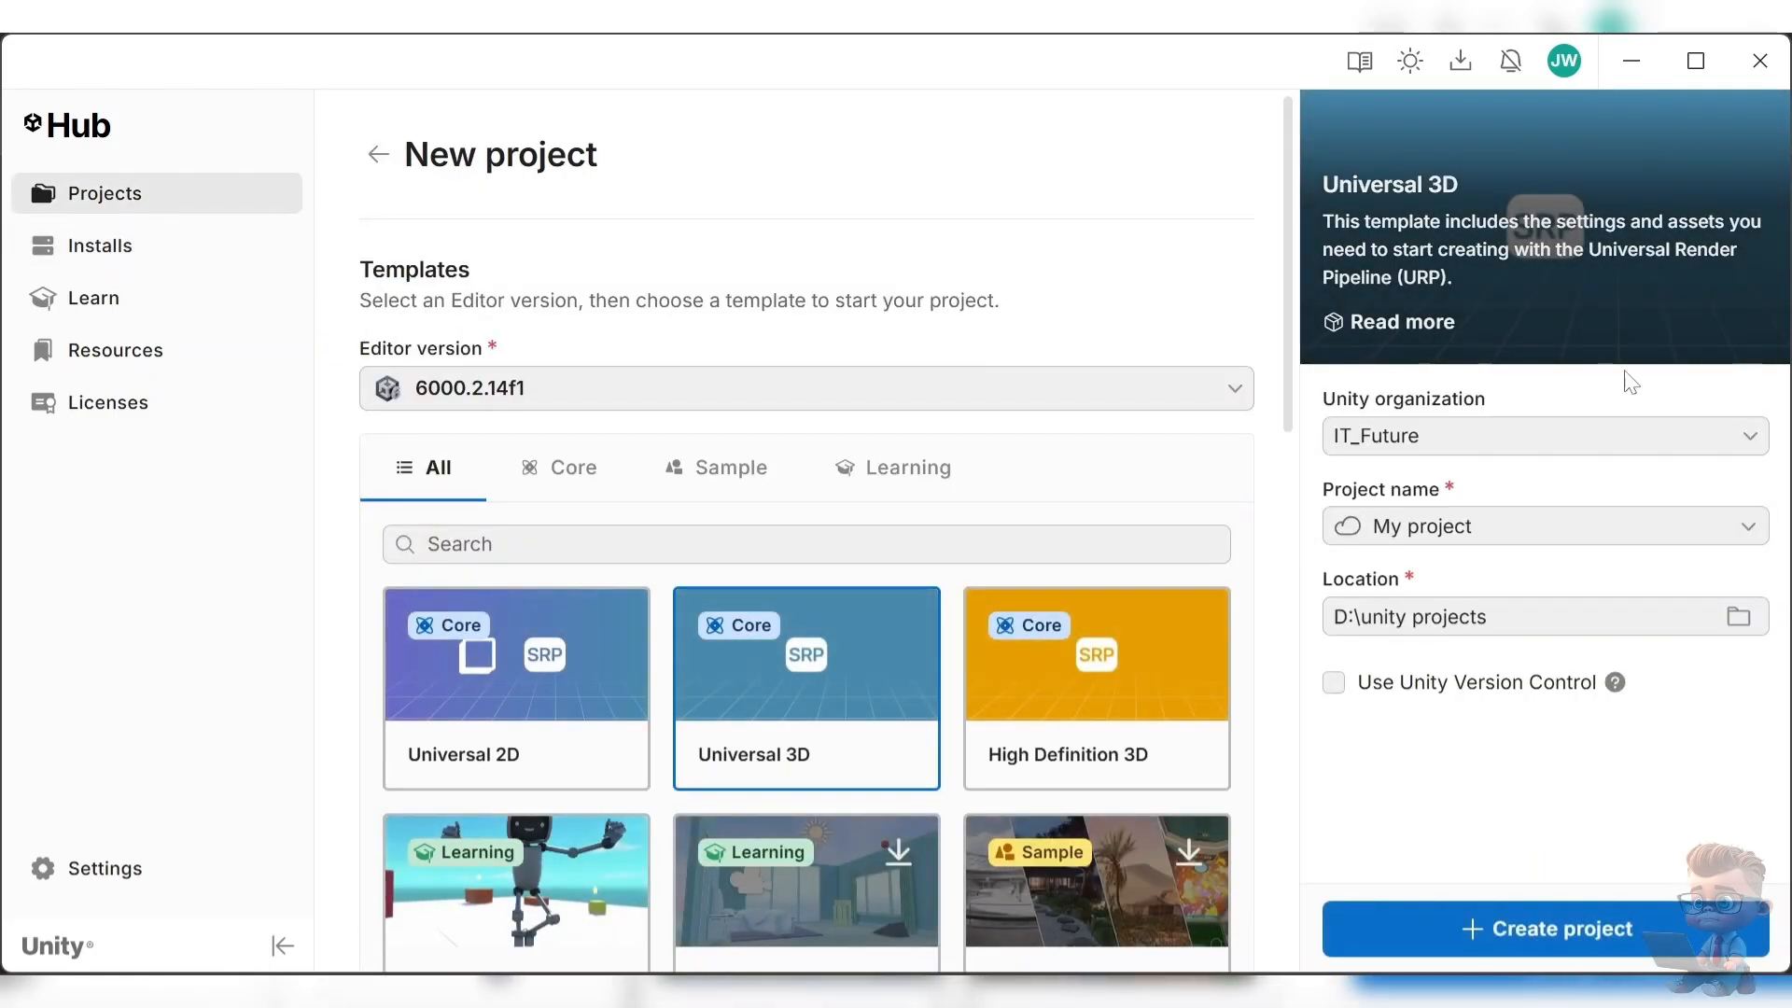
click(1586, 527)
key(ctrl+a)
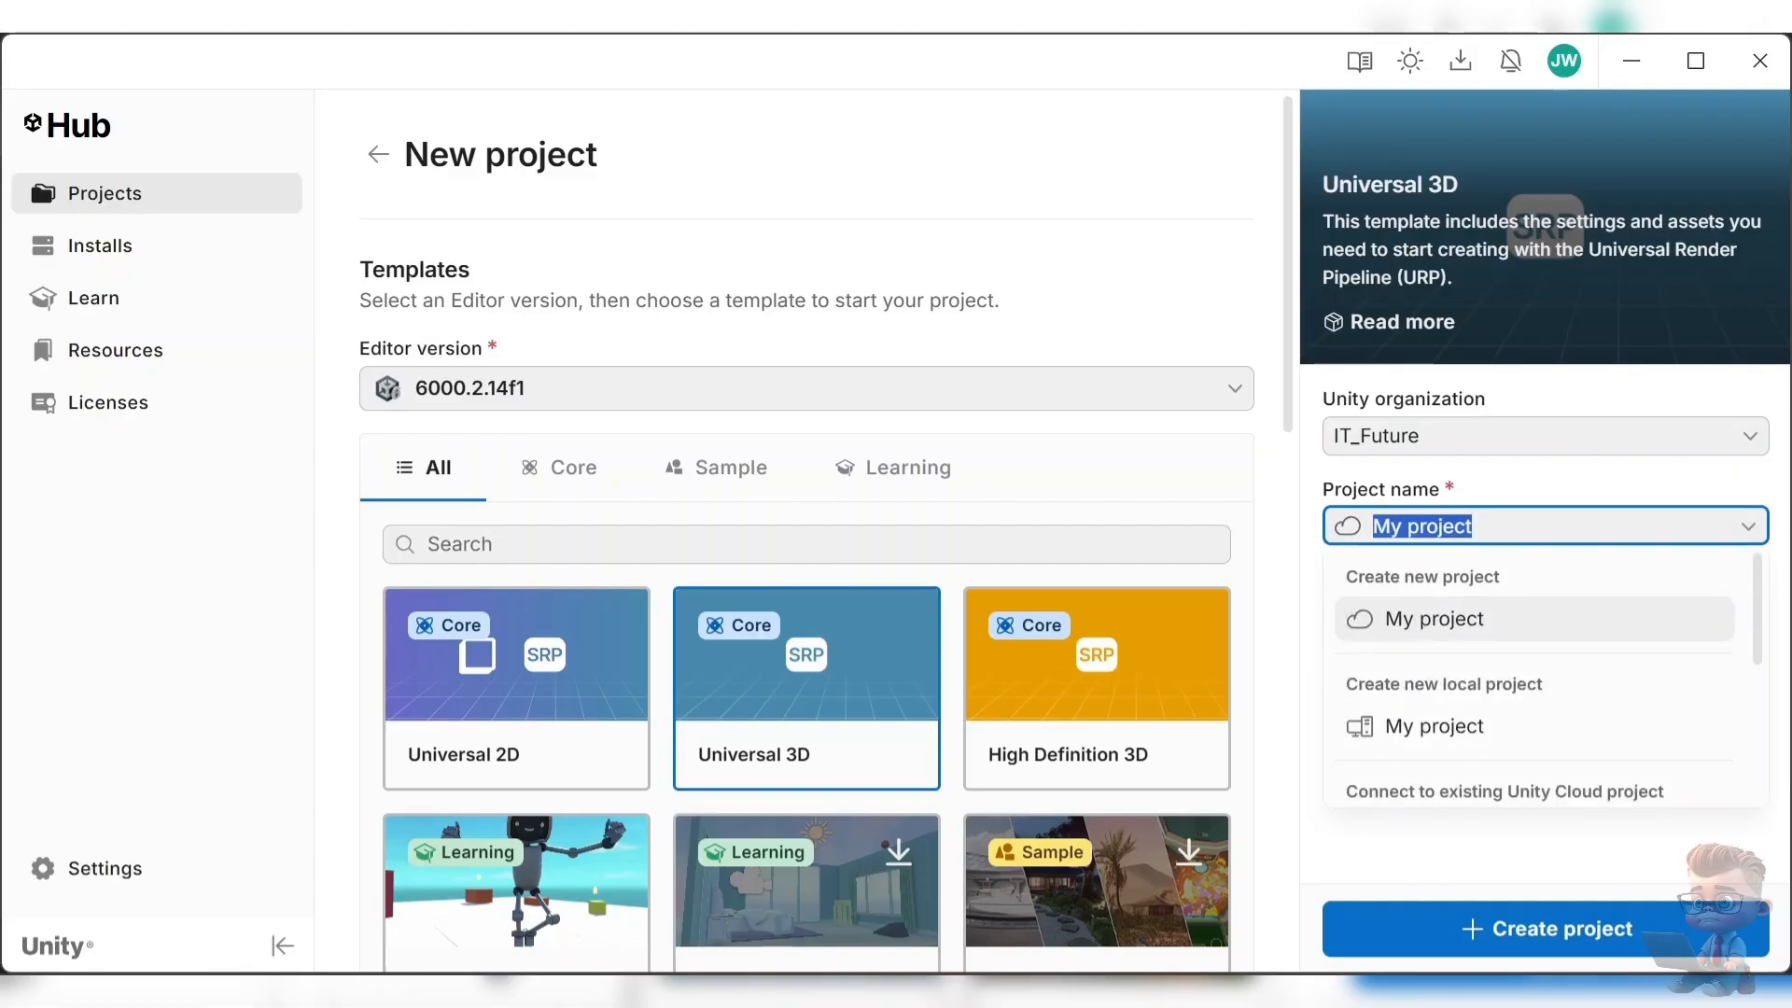
key(ctrl+v)
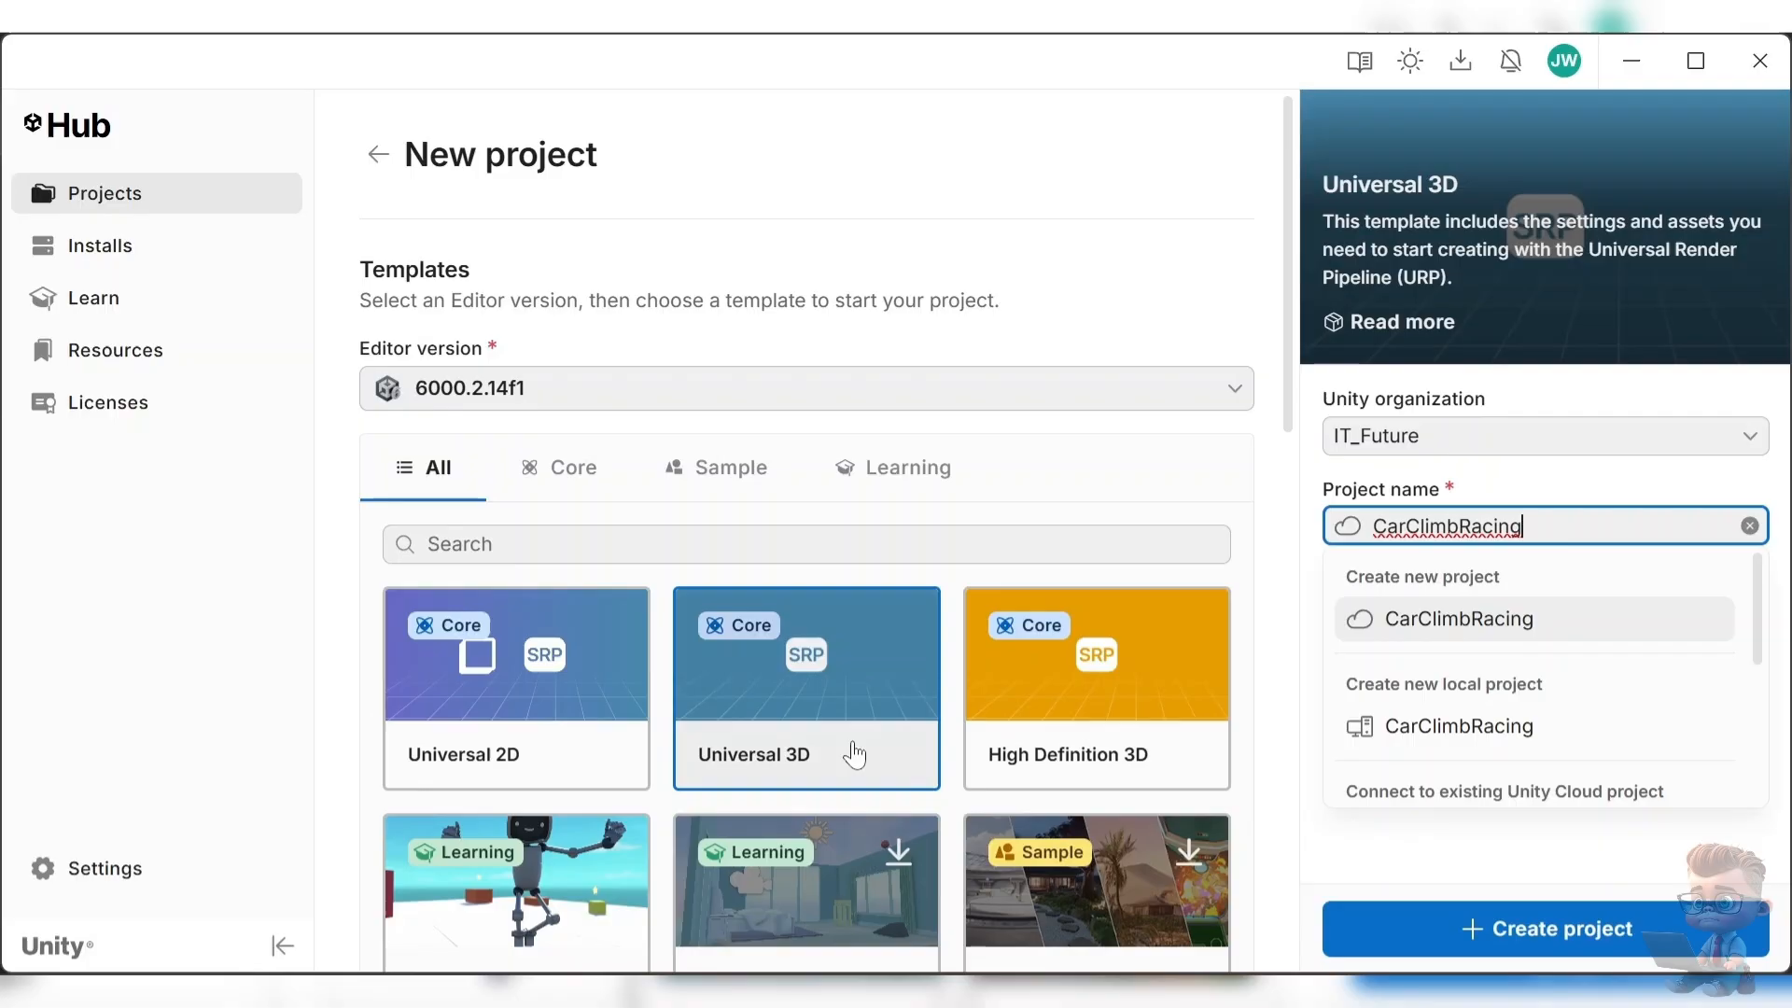
click(537, 731)
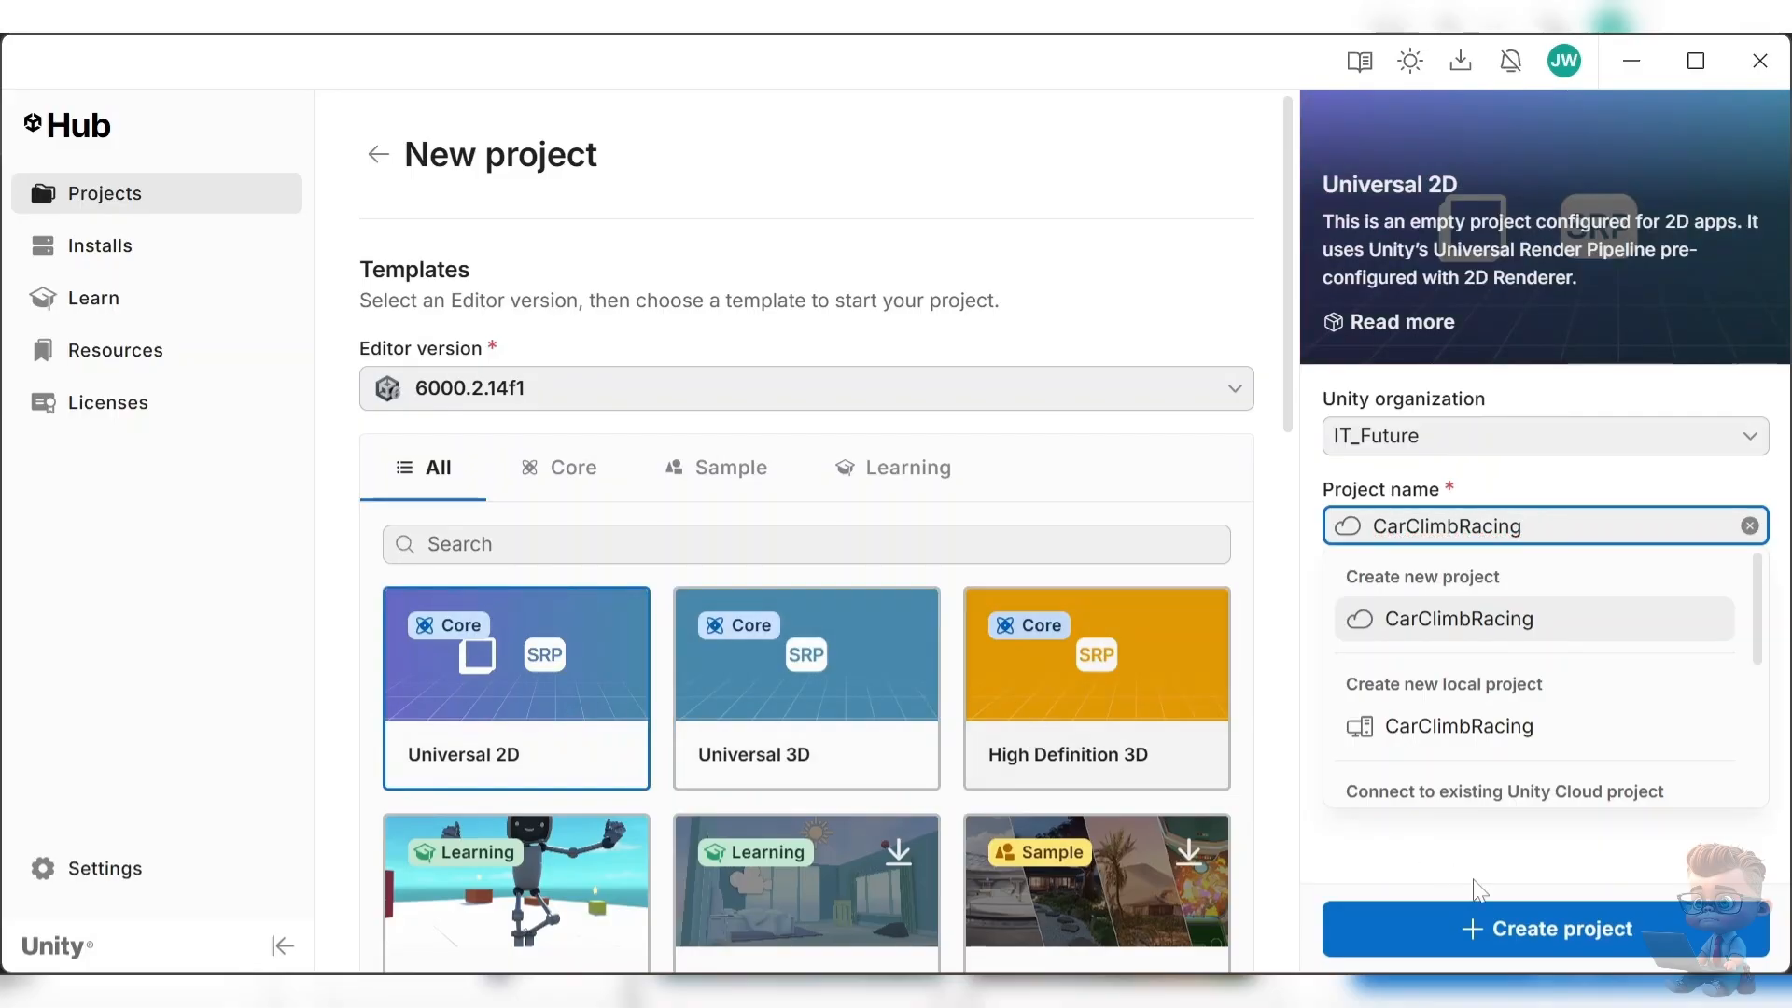
click(1477, 924)
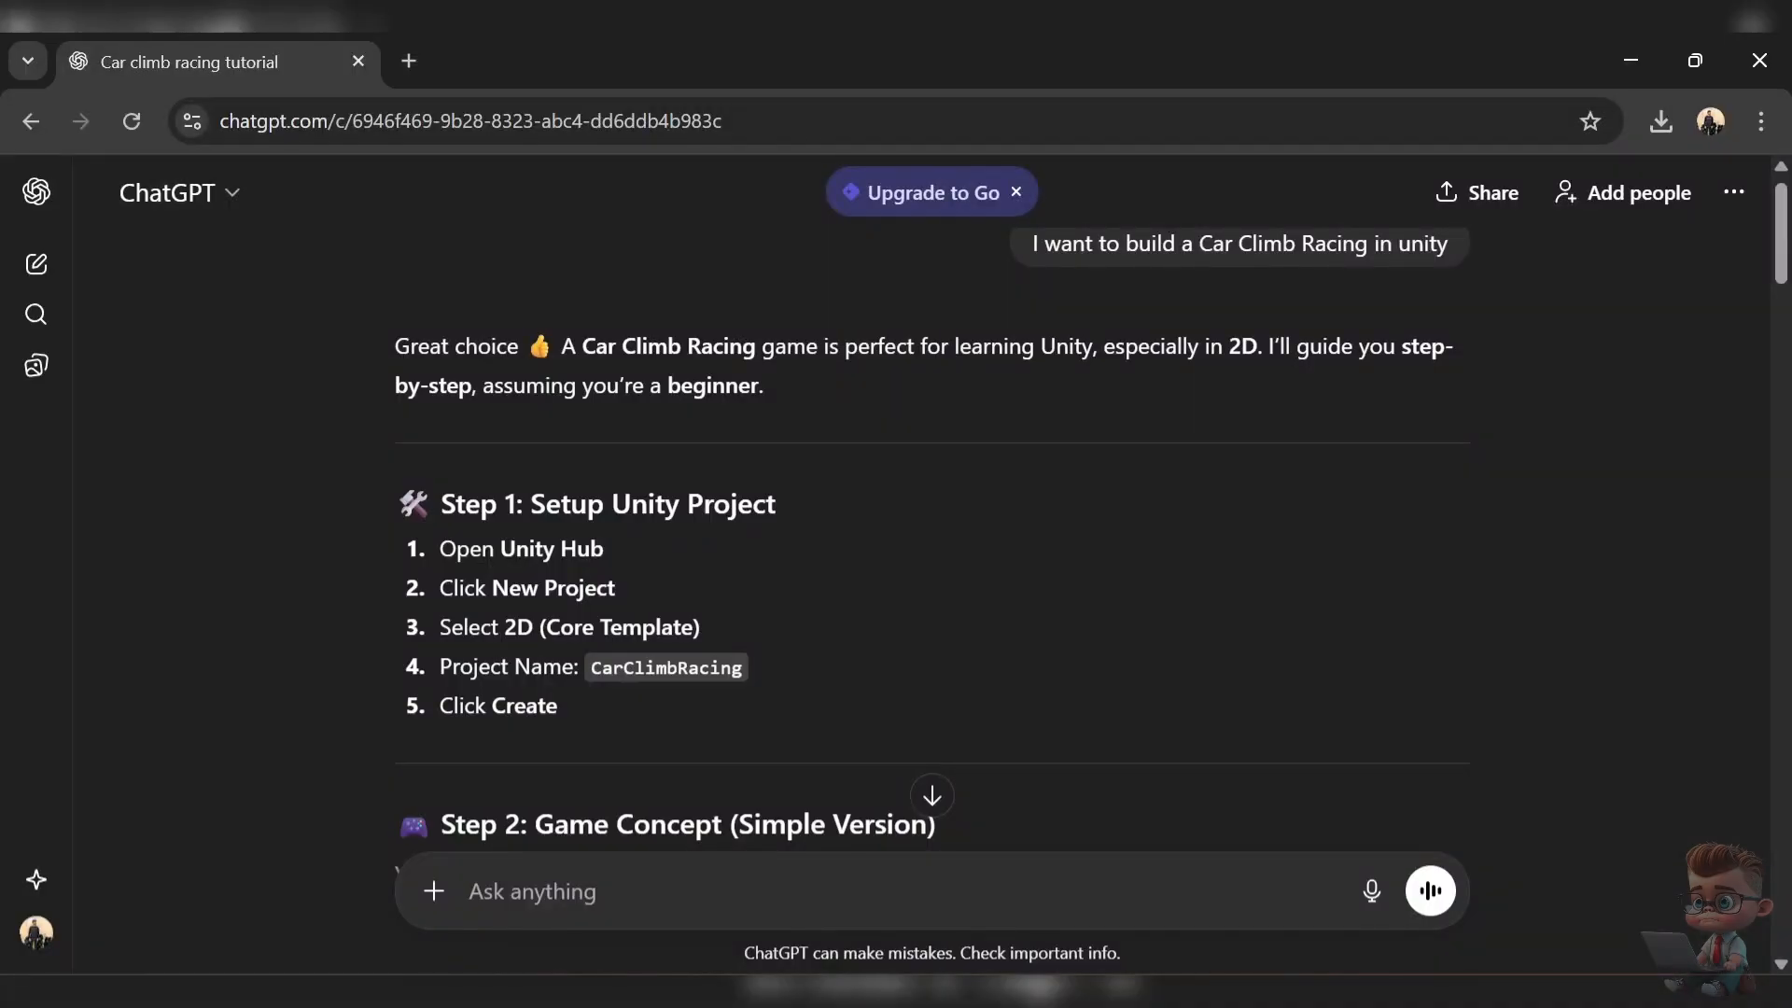
- Return to the ChatGPT guide and read its game concept, required sprites and ground creation steps
scroll(1231, 609, down, 5)
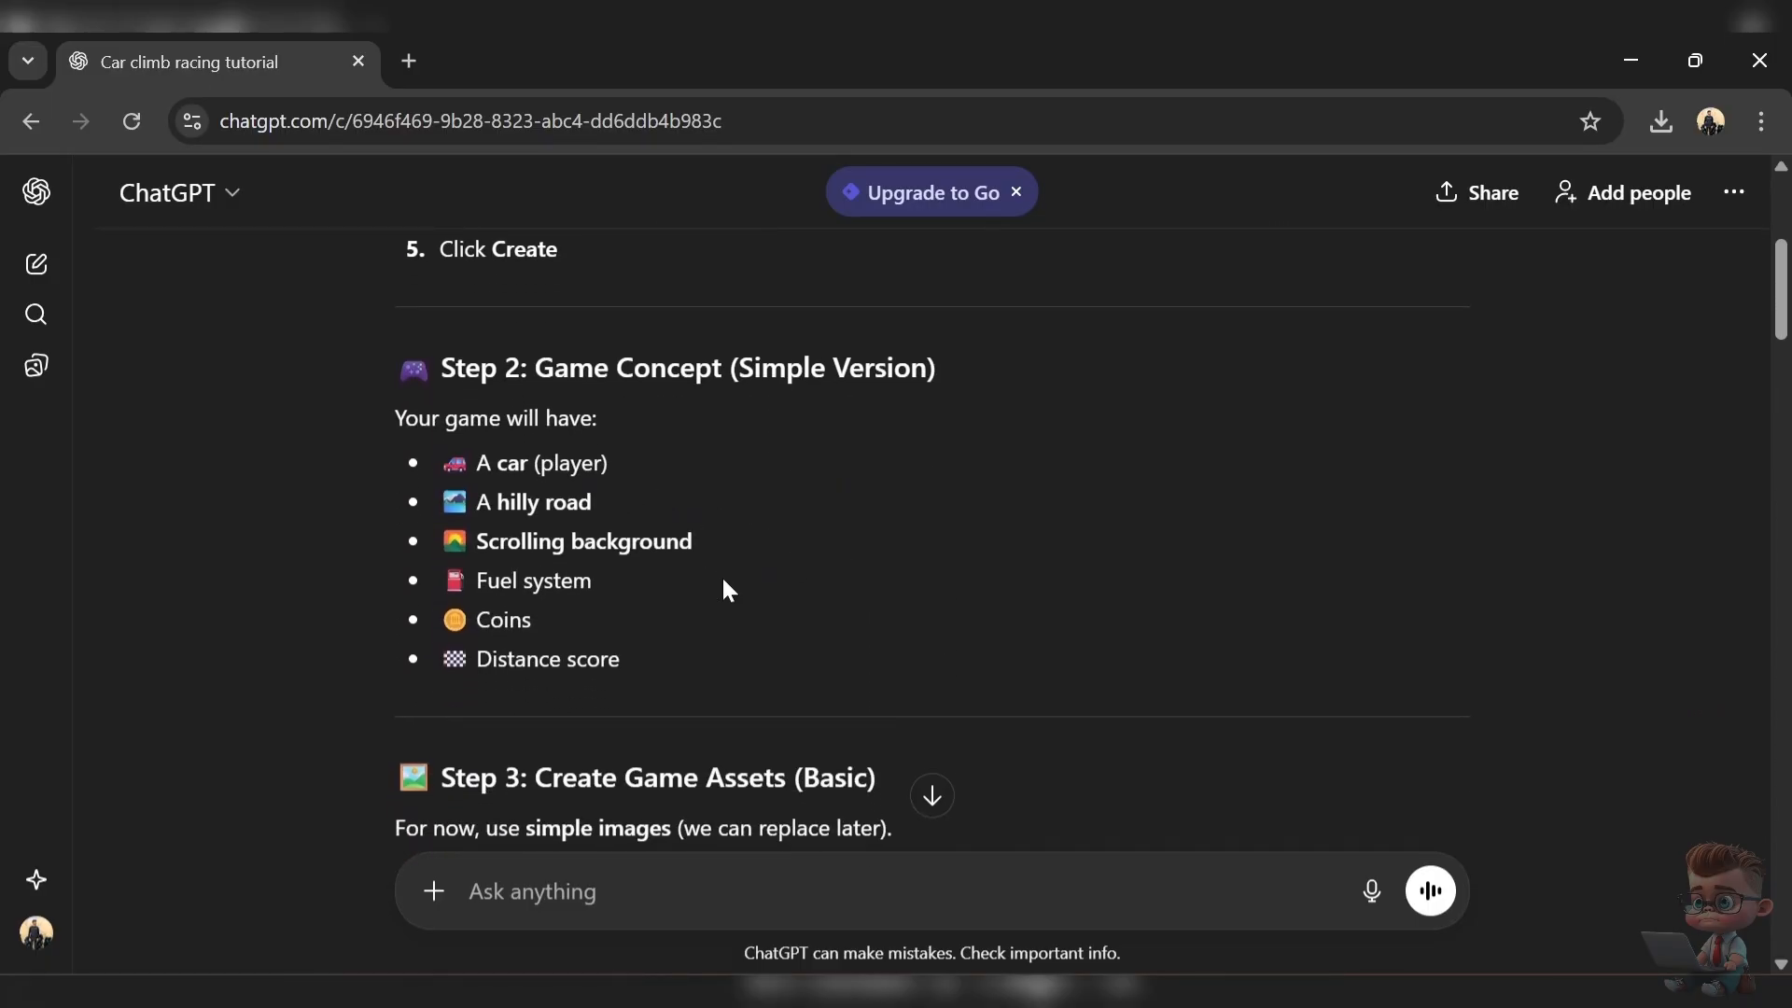
scroll(643, 653, down, 1)
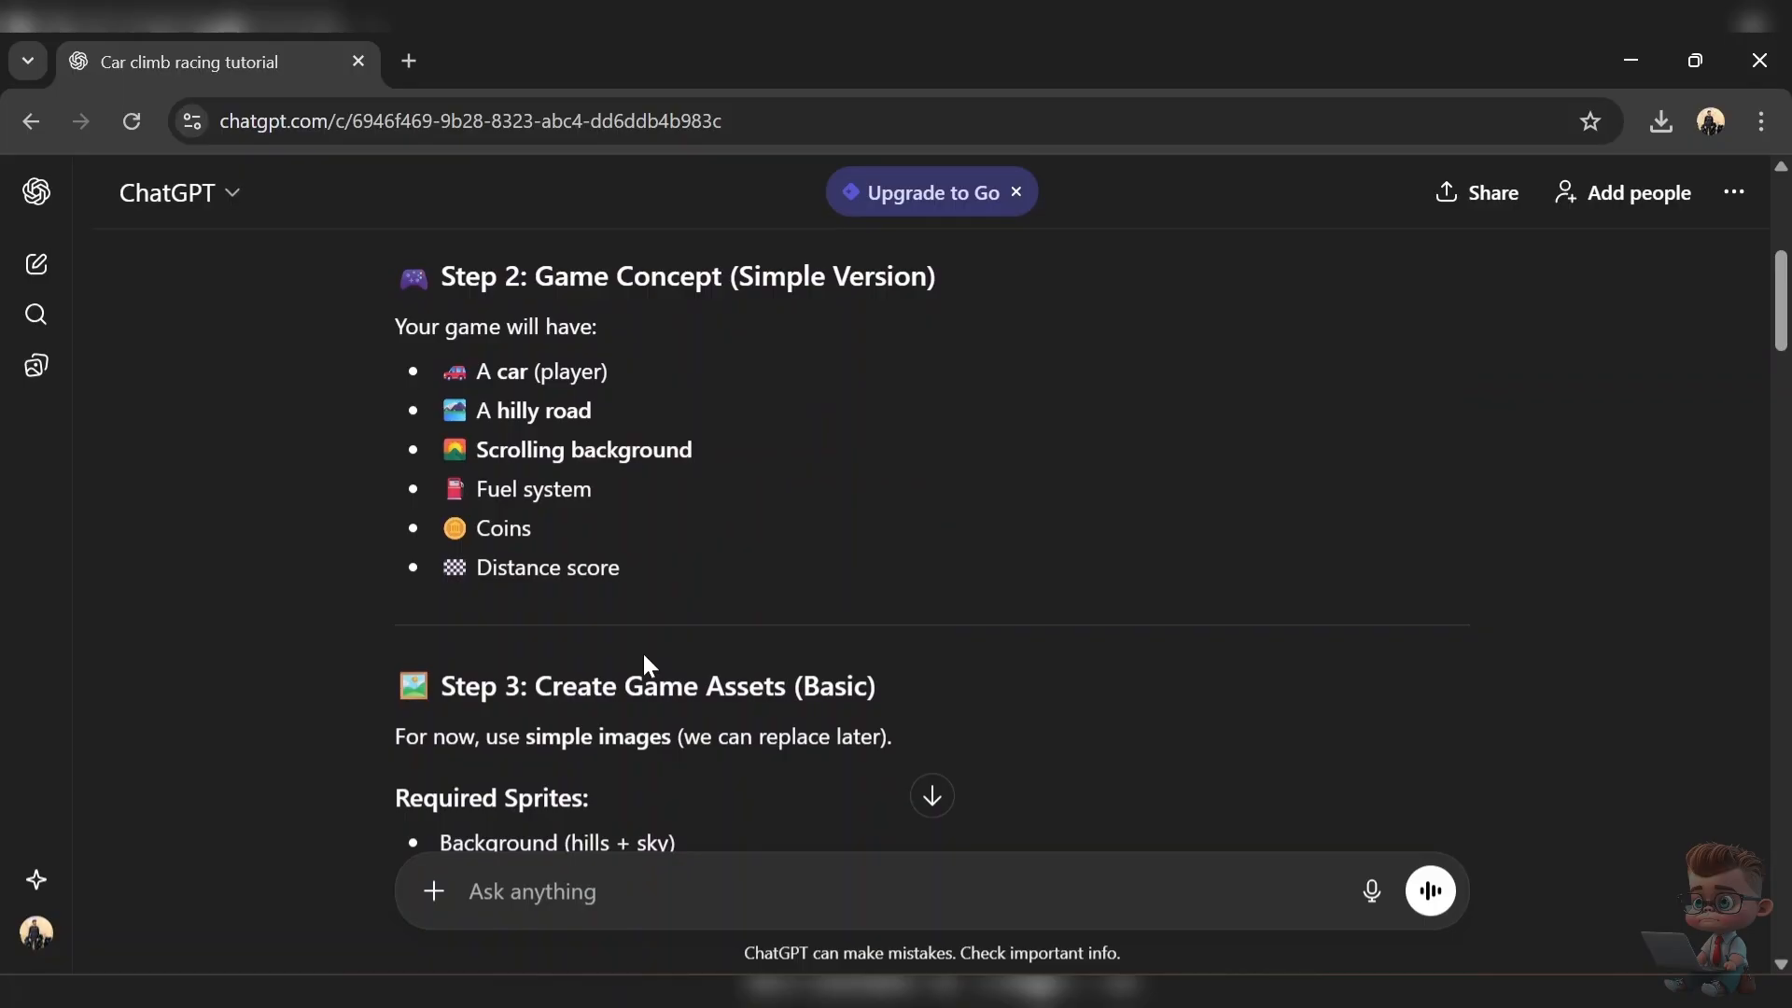
scroll(644, 658, down, 1)
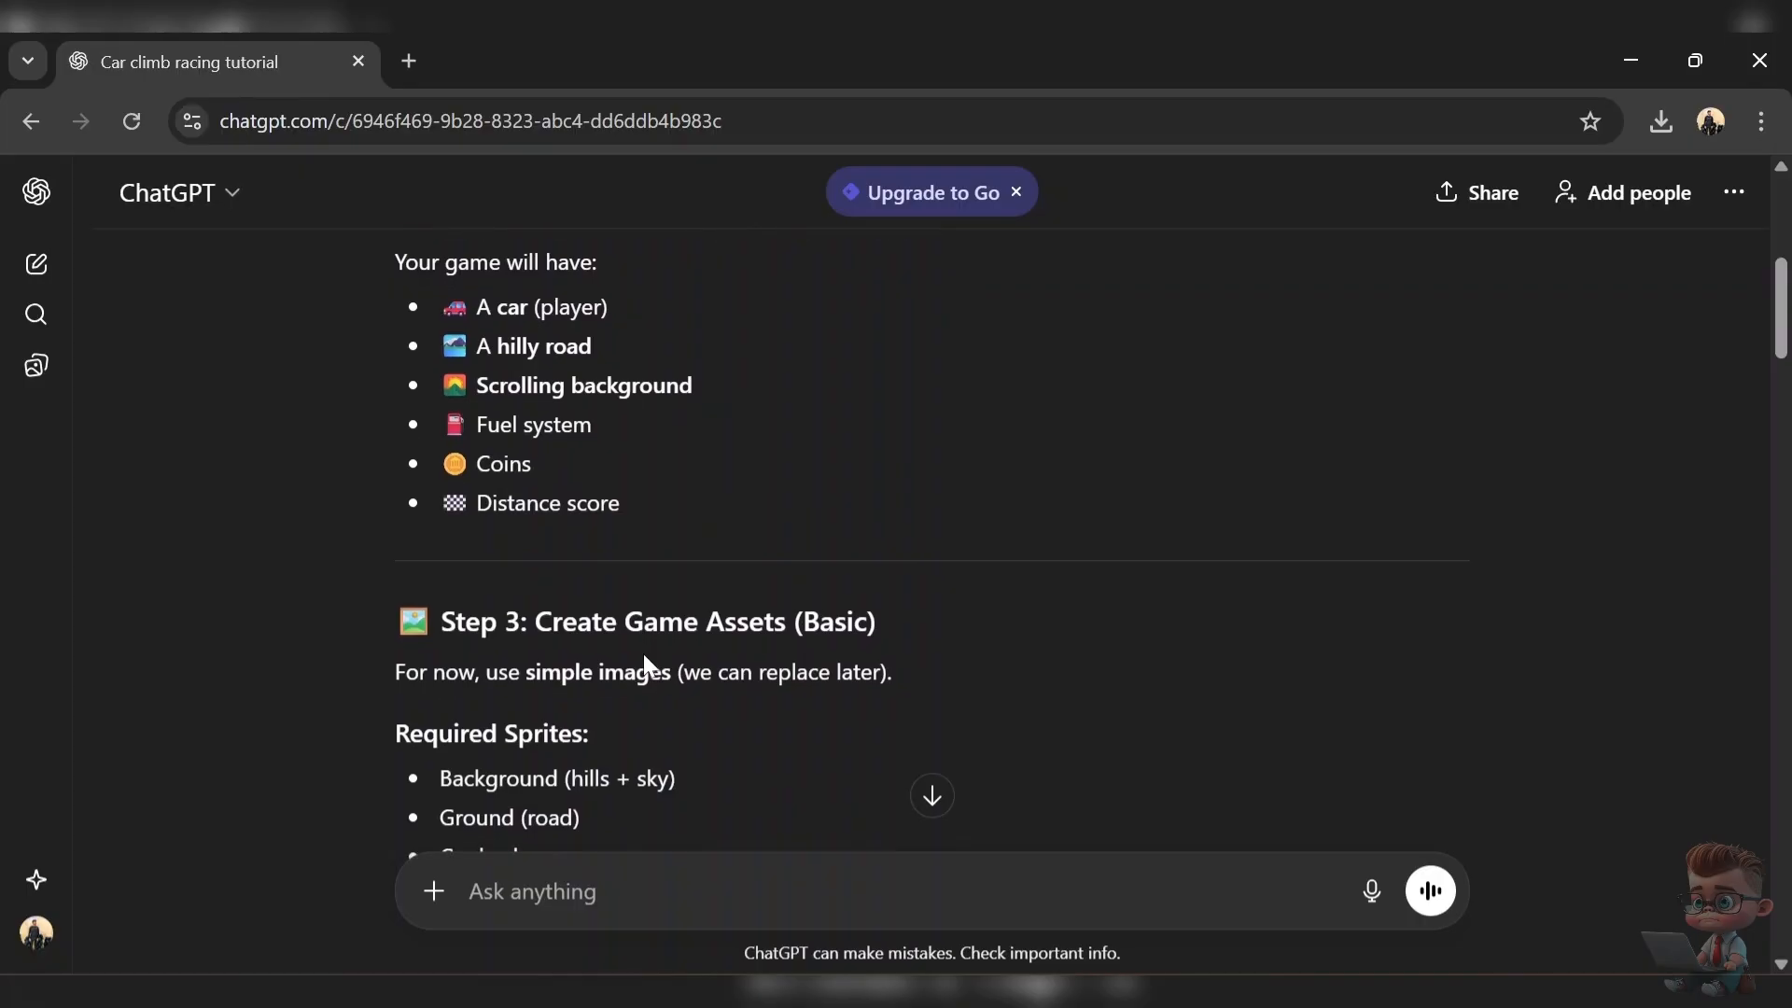
scroll(643, 655, down, 3)
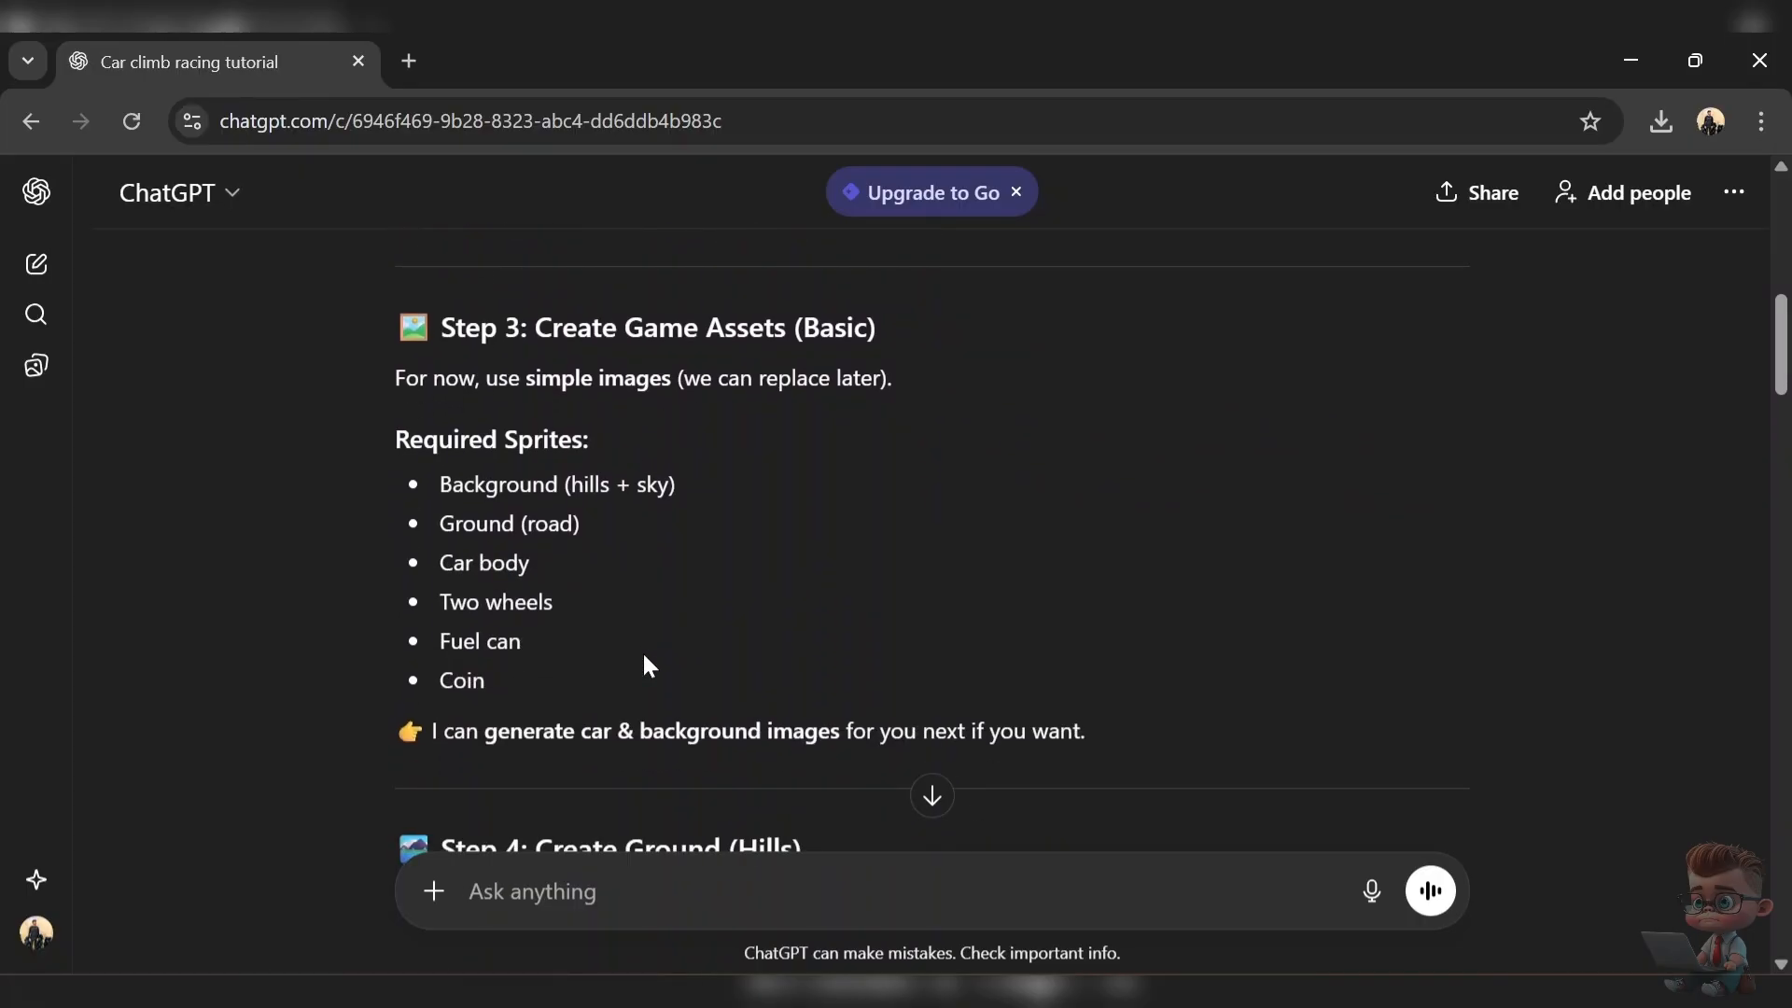
scroll(562, 679, down, 4)
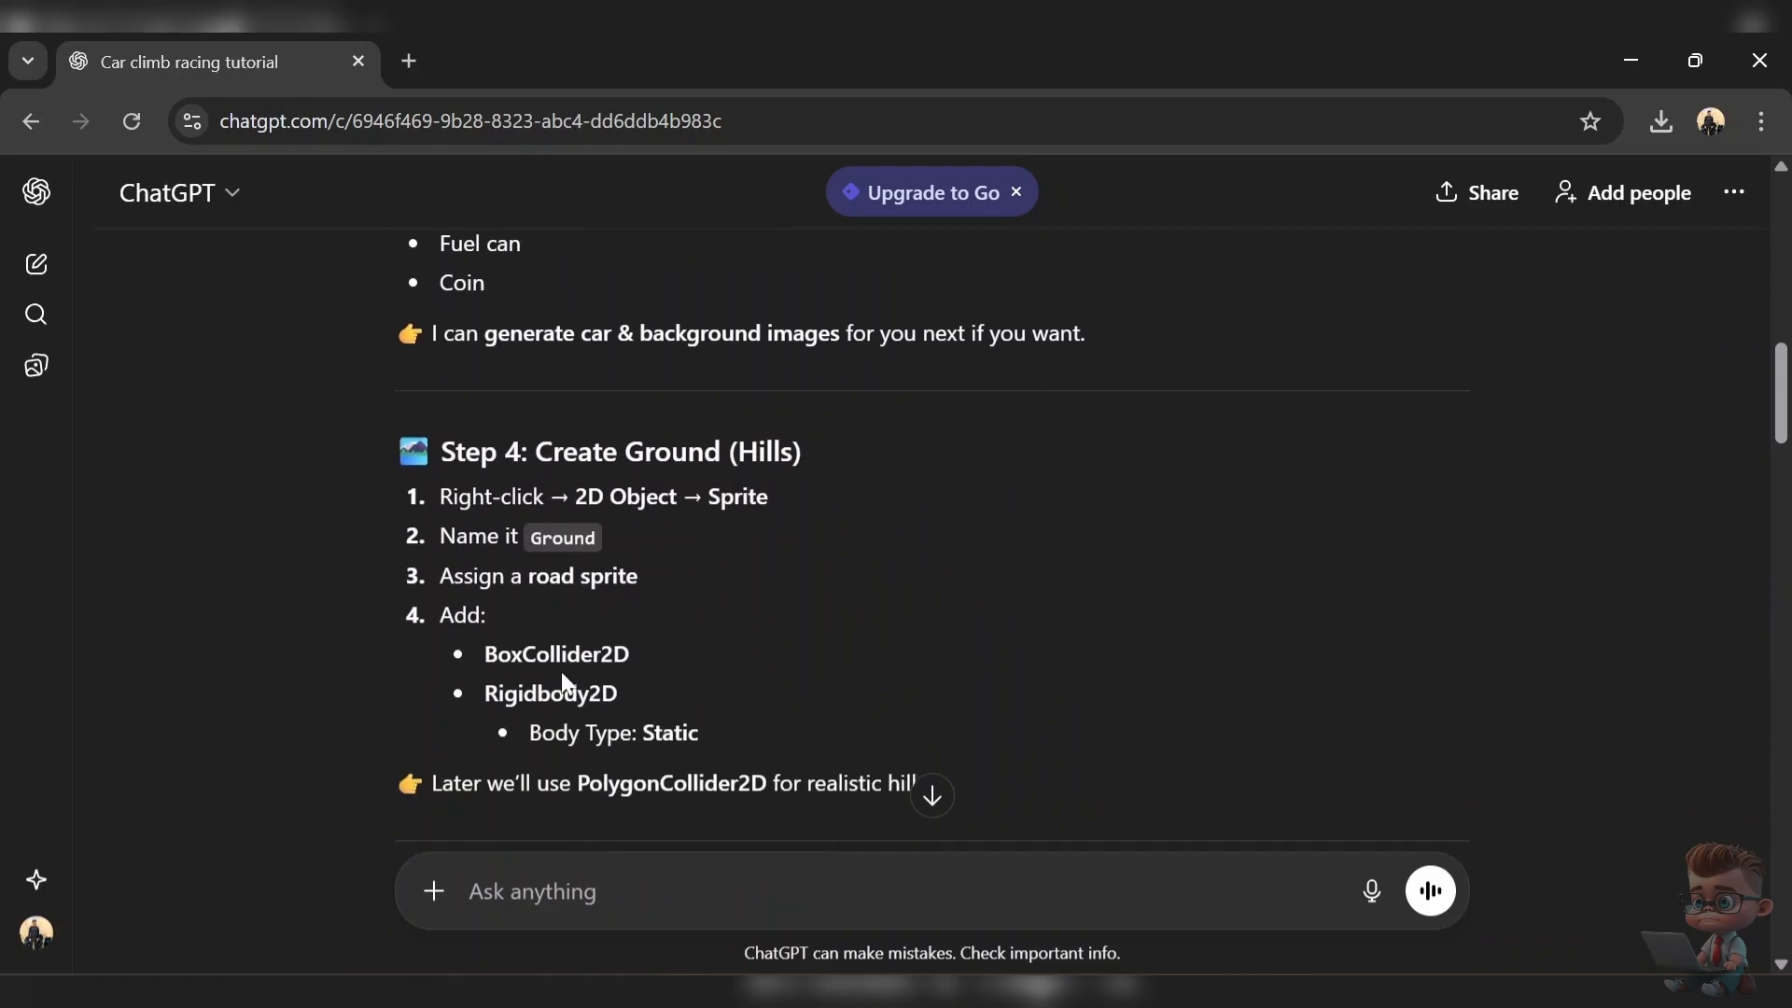
scroll(562, 680, down, 1)
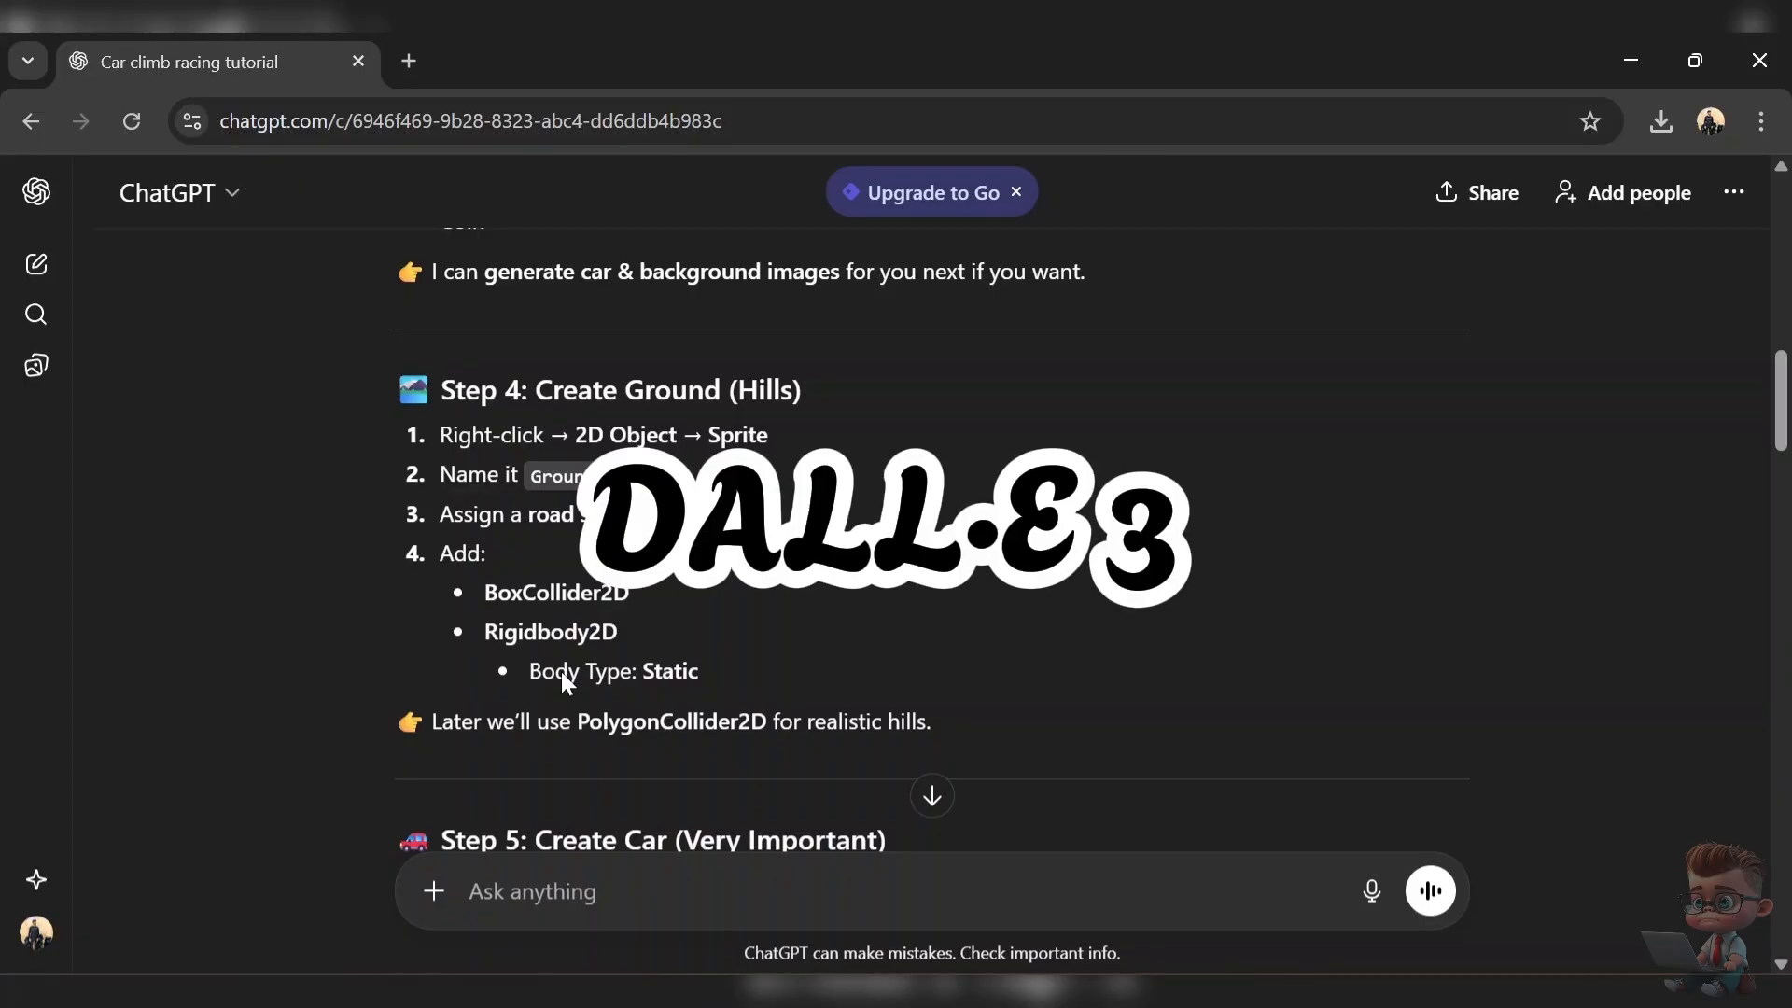
scroll(561, 670, down, 1)
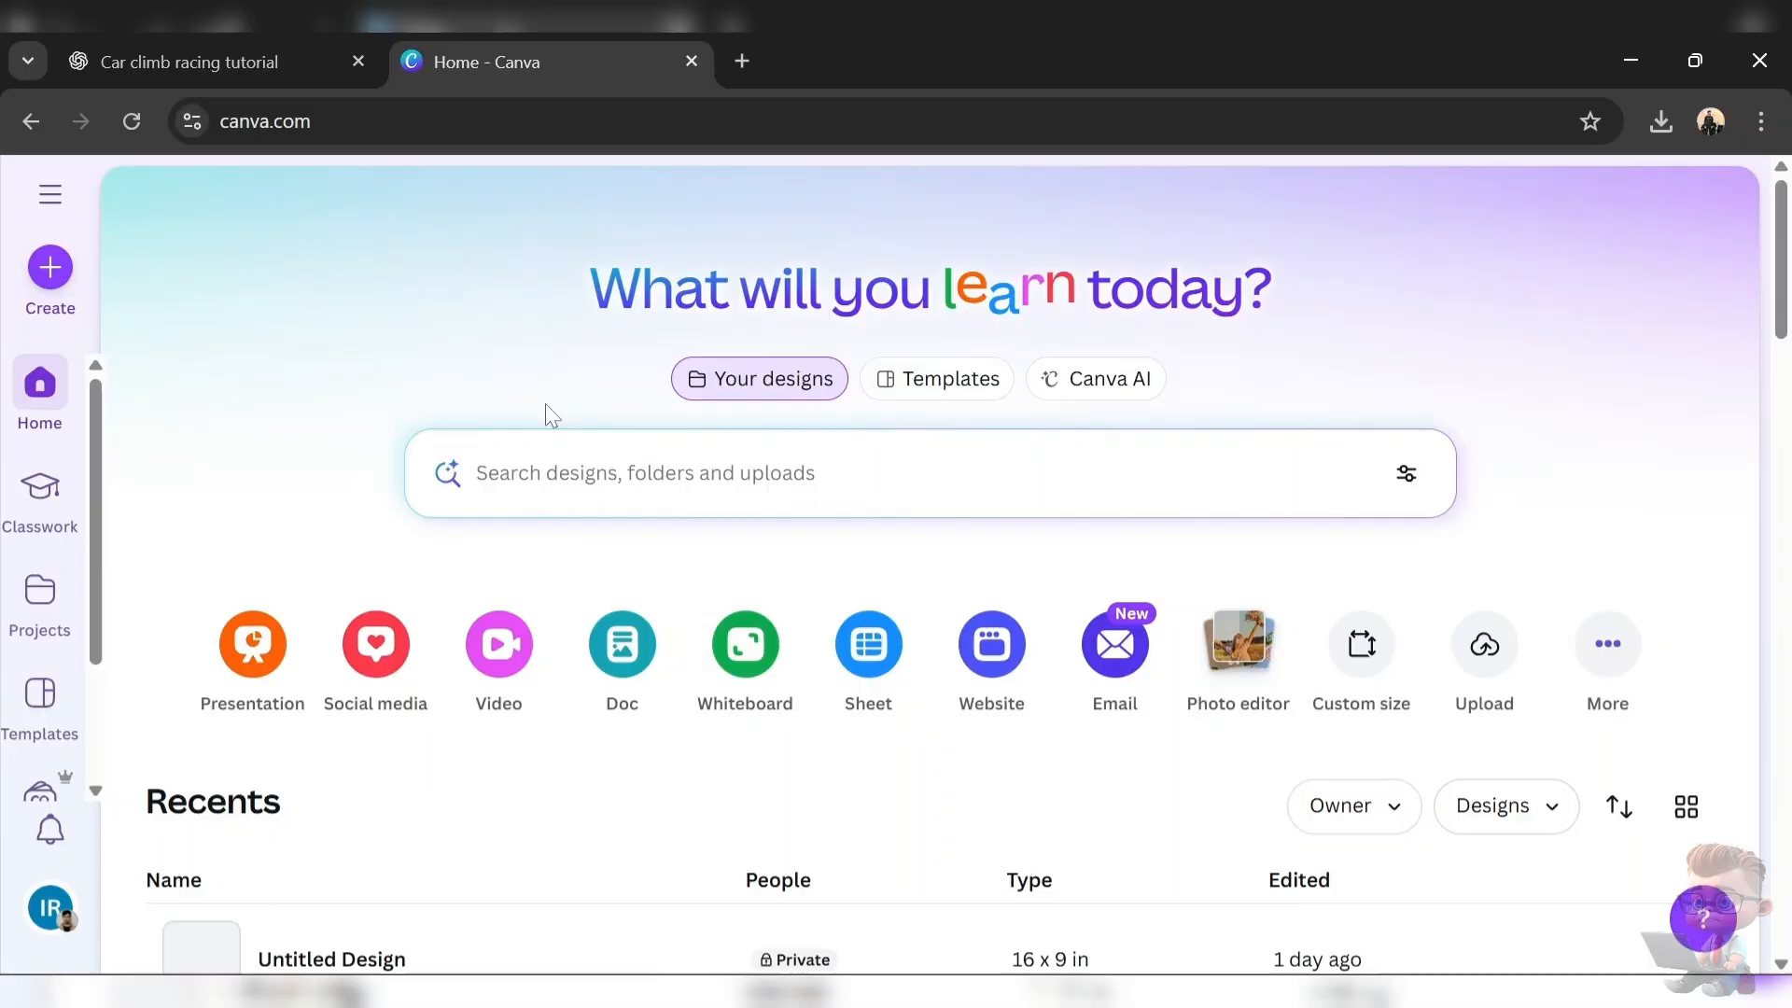
- Create a blank 16 × 9 in custom-size design in Canva
click(1349, 667)
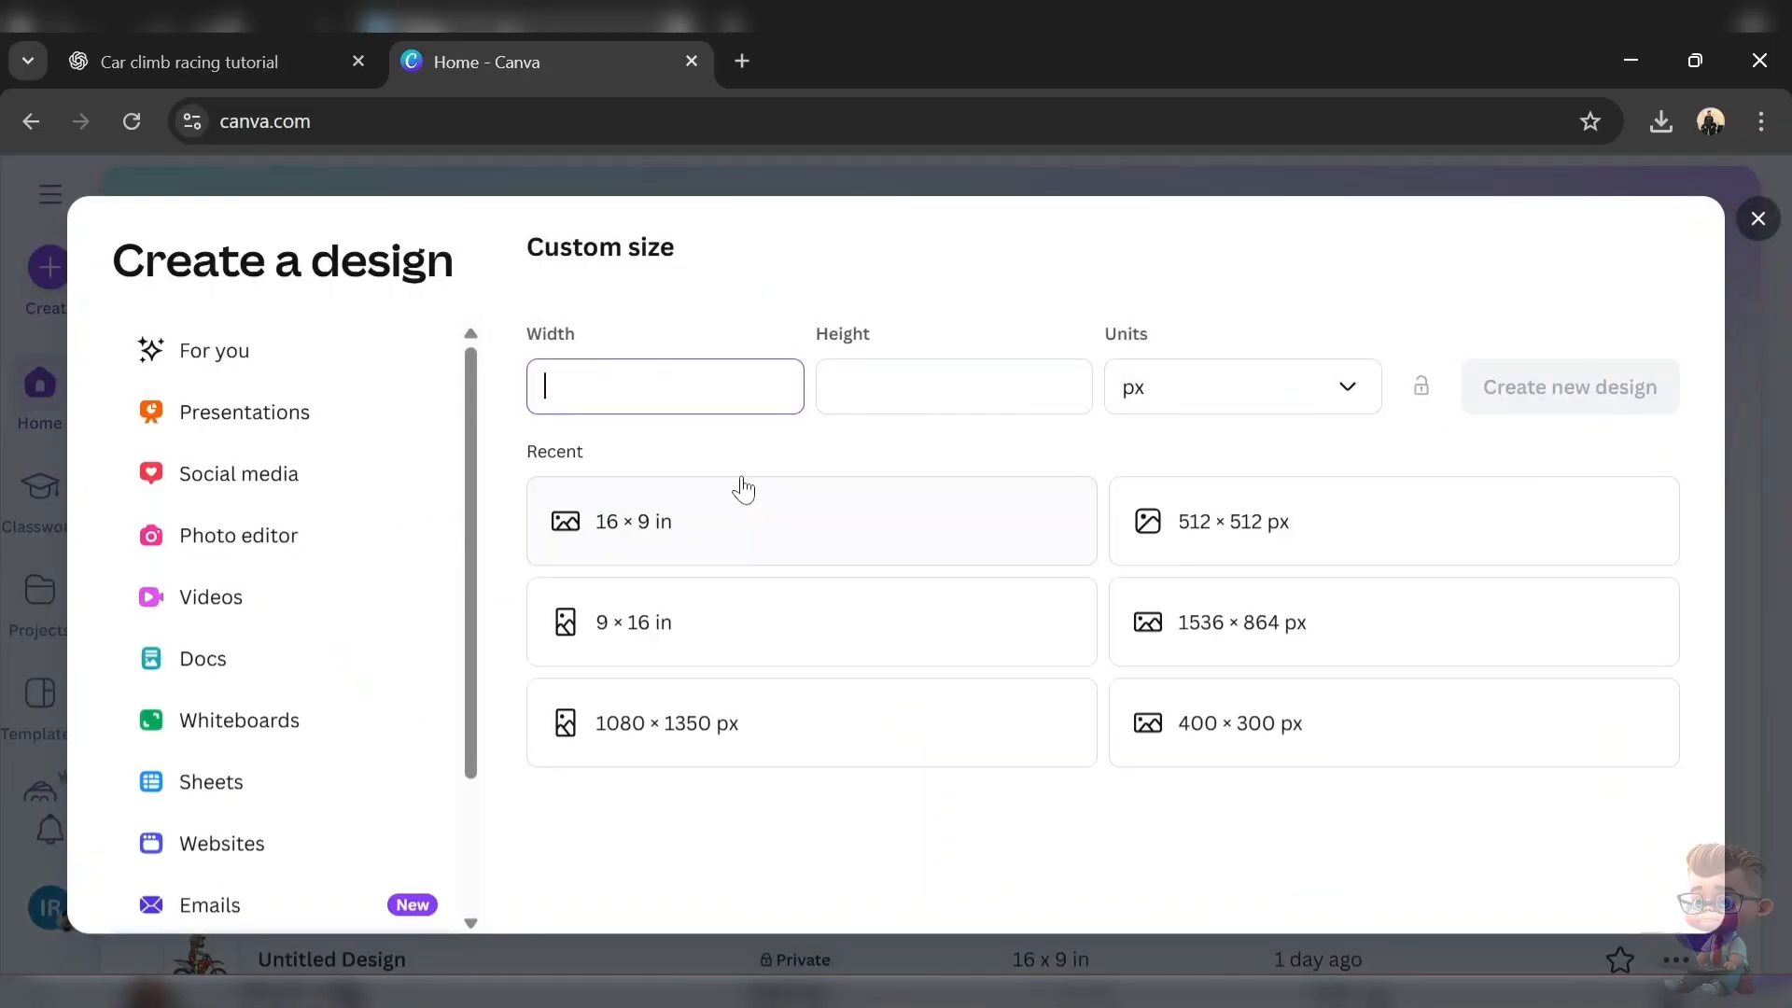
click(744, 487)
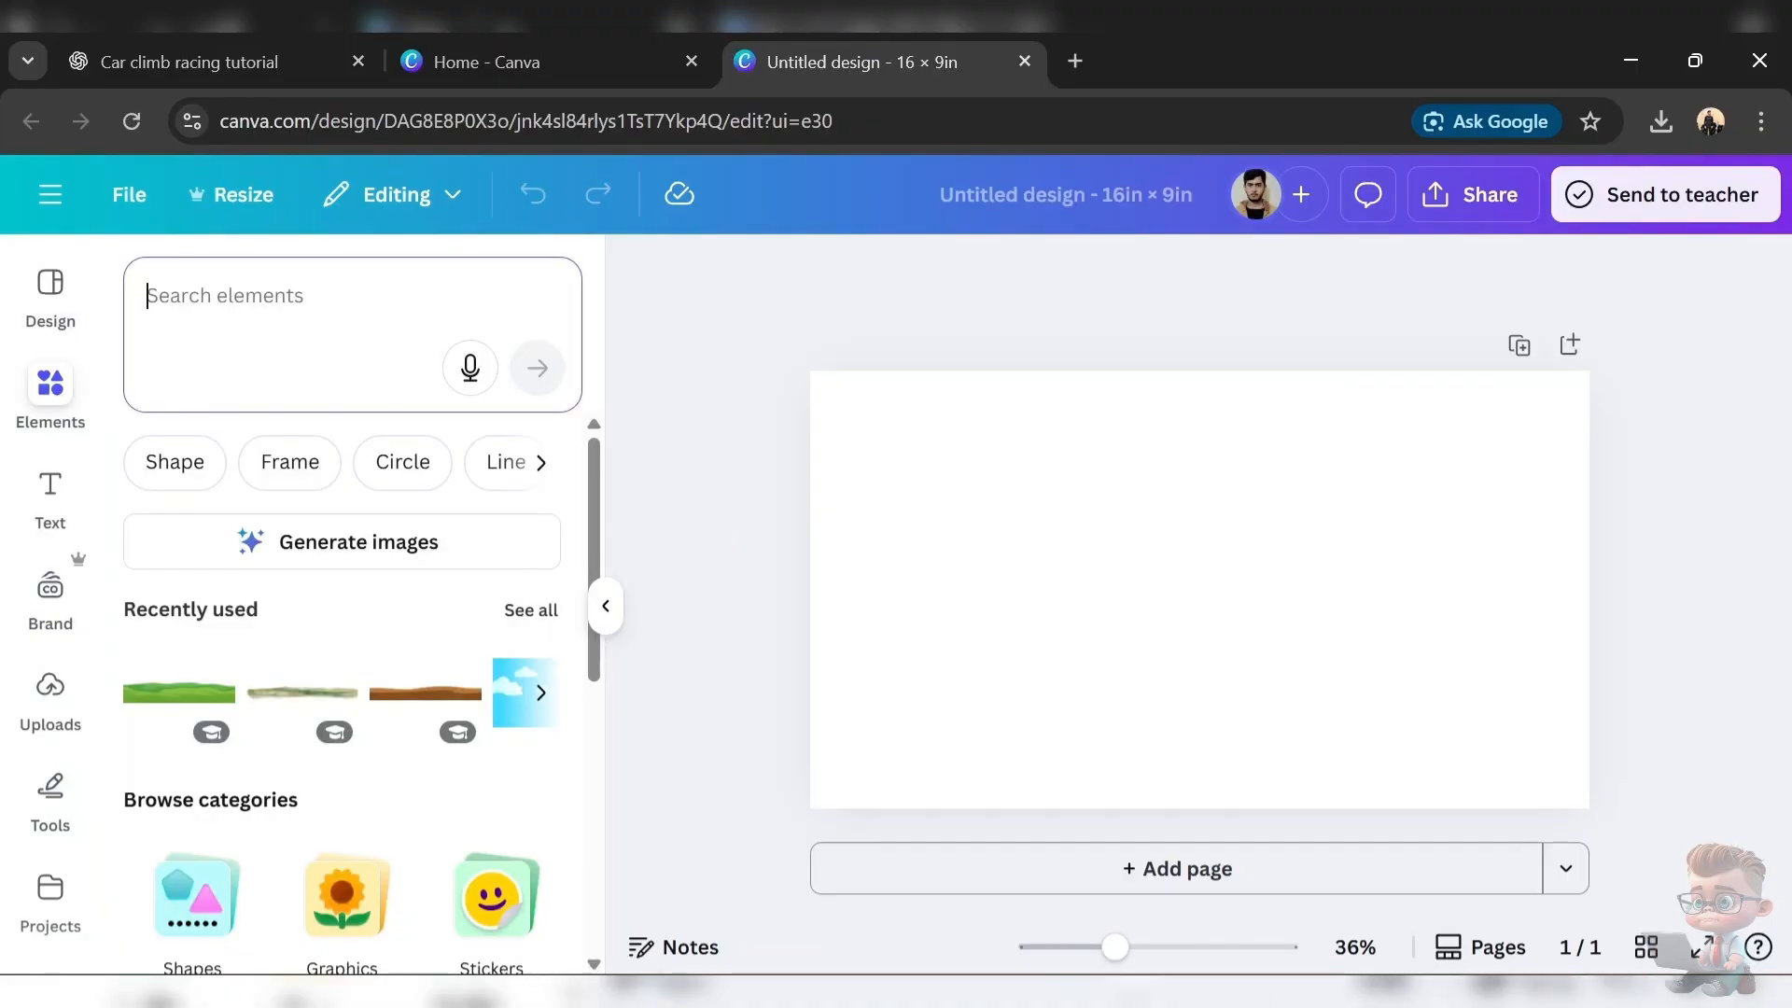
- Search the graphics for "blue sky BACKGround" and place the flat blue sky with white clouds so it fills the page
text(S)
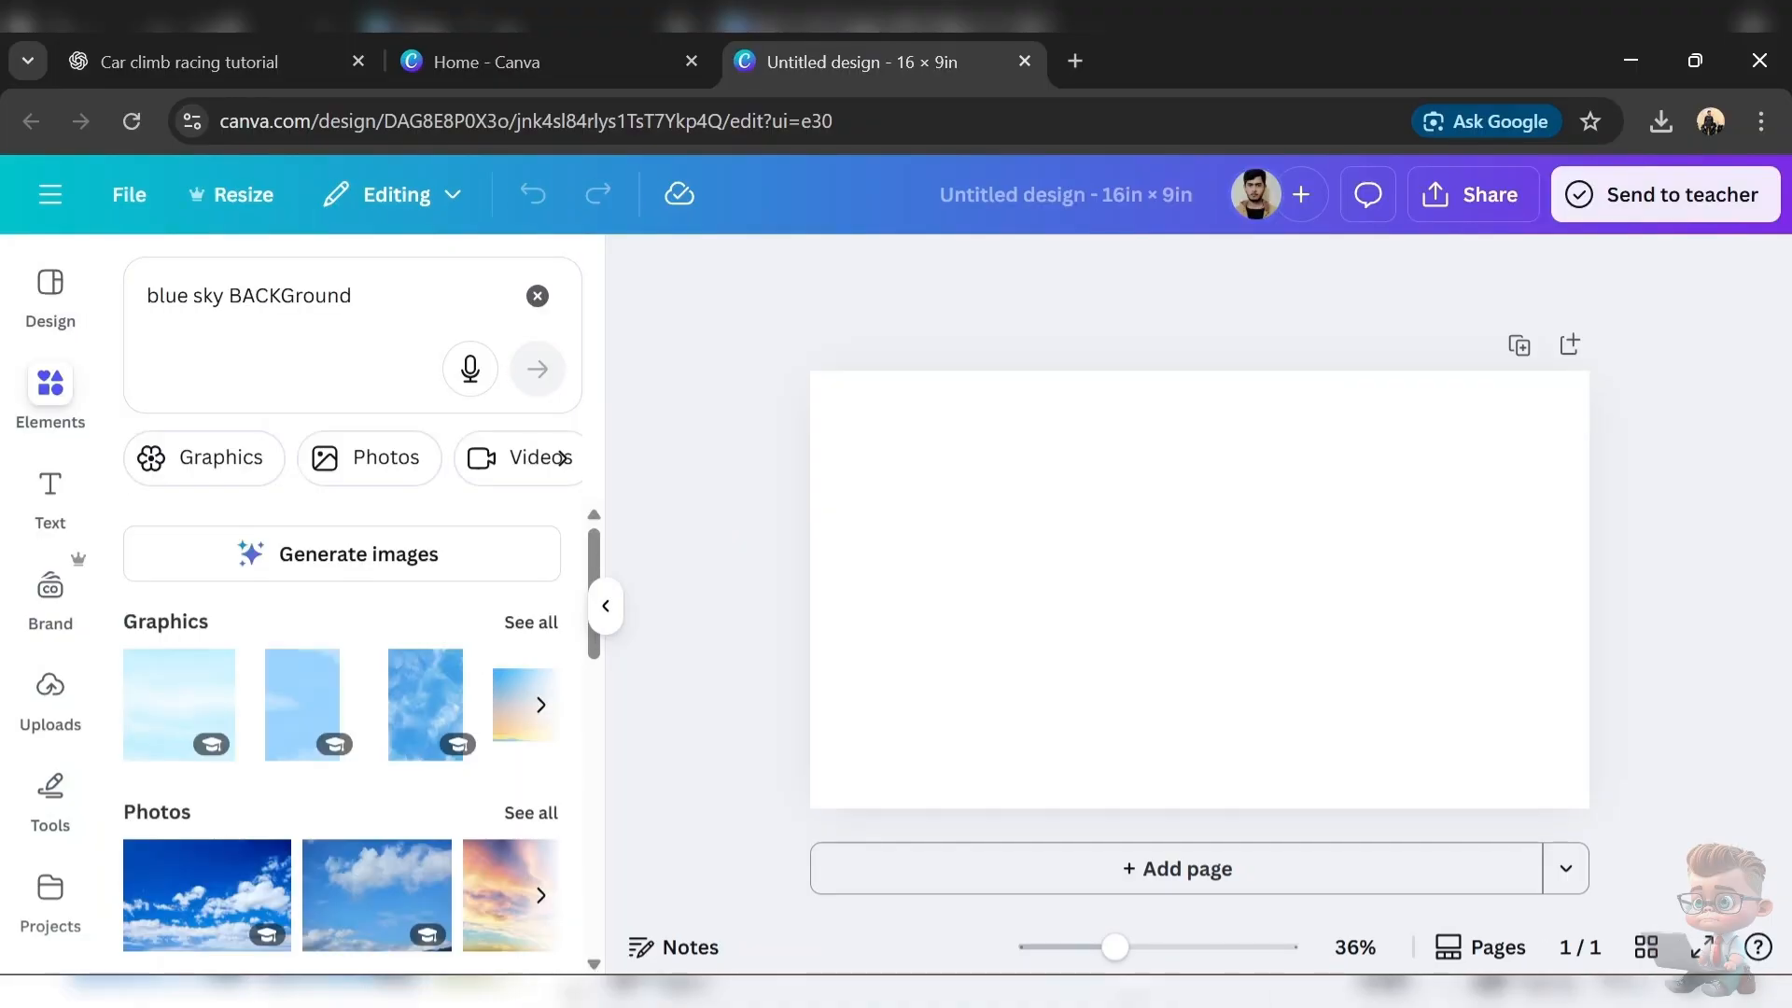
click(234, 459)
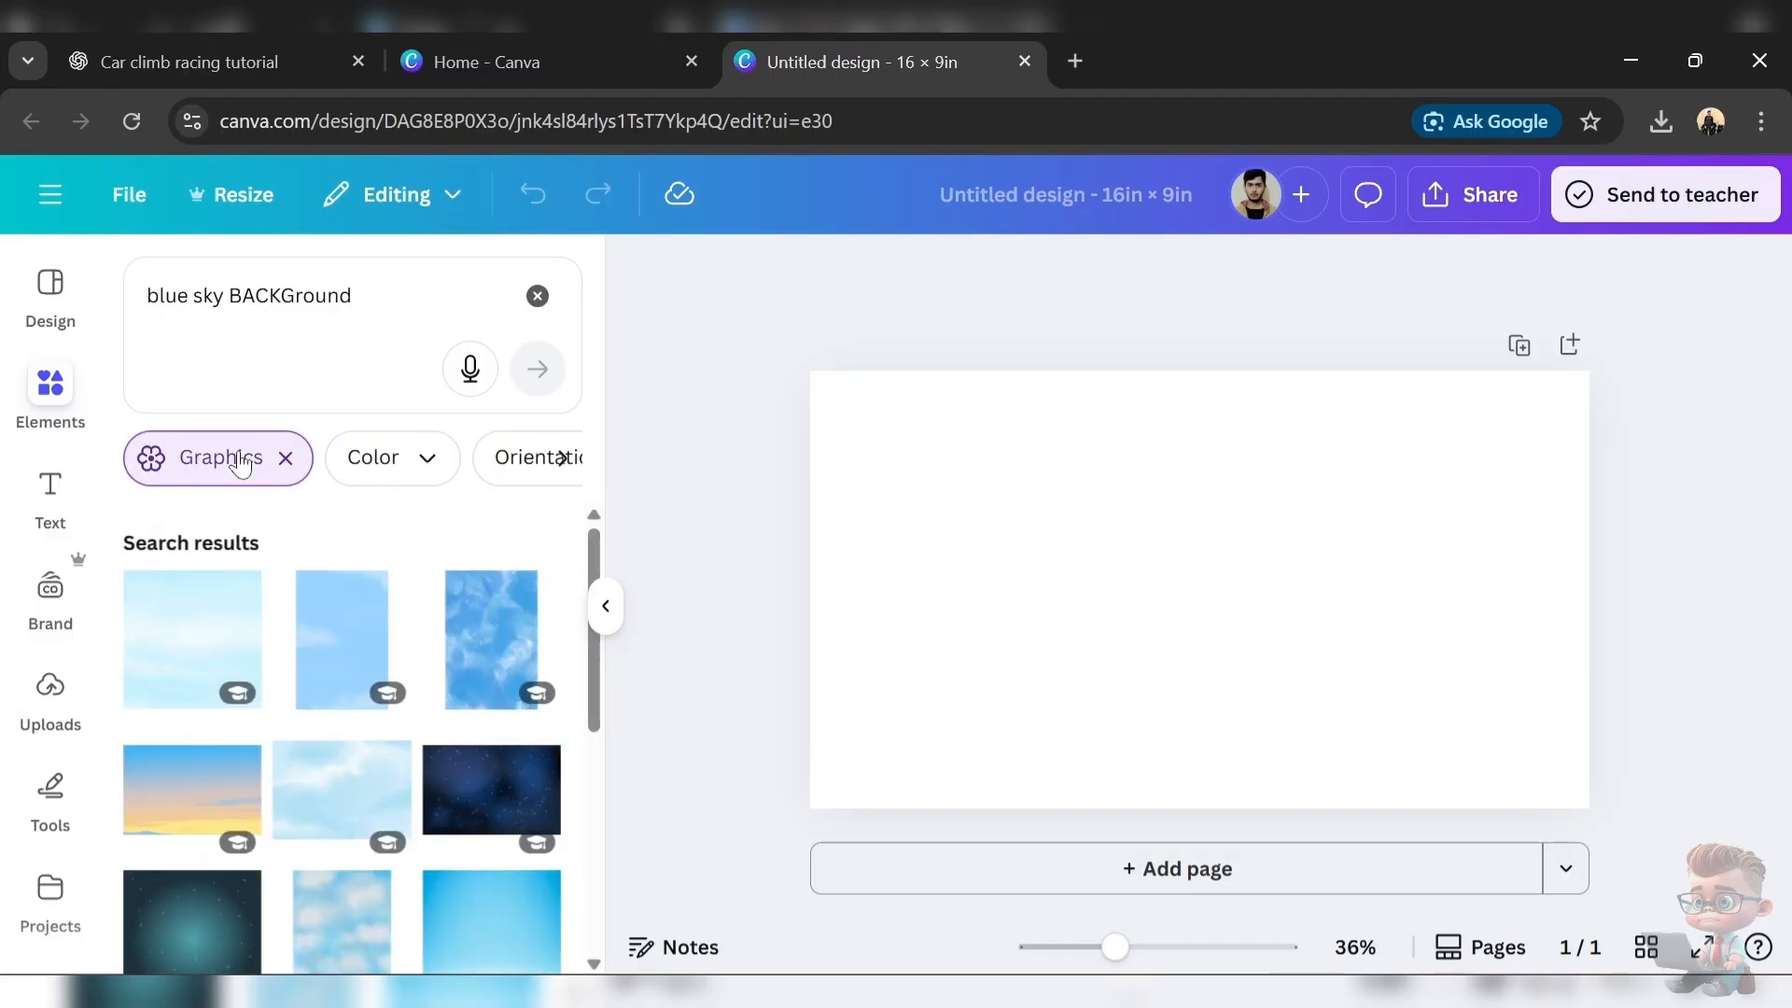
scroll(420, 758, down, 5)
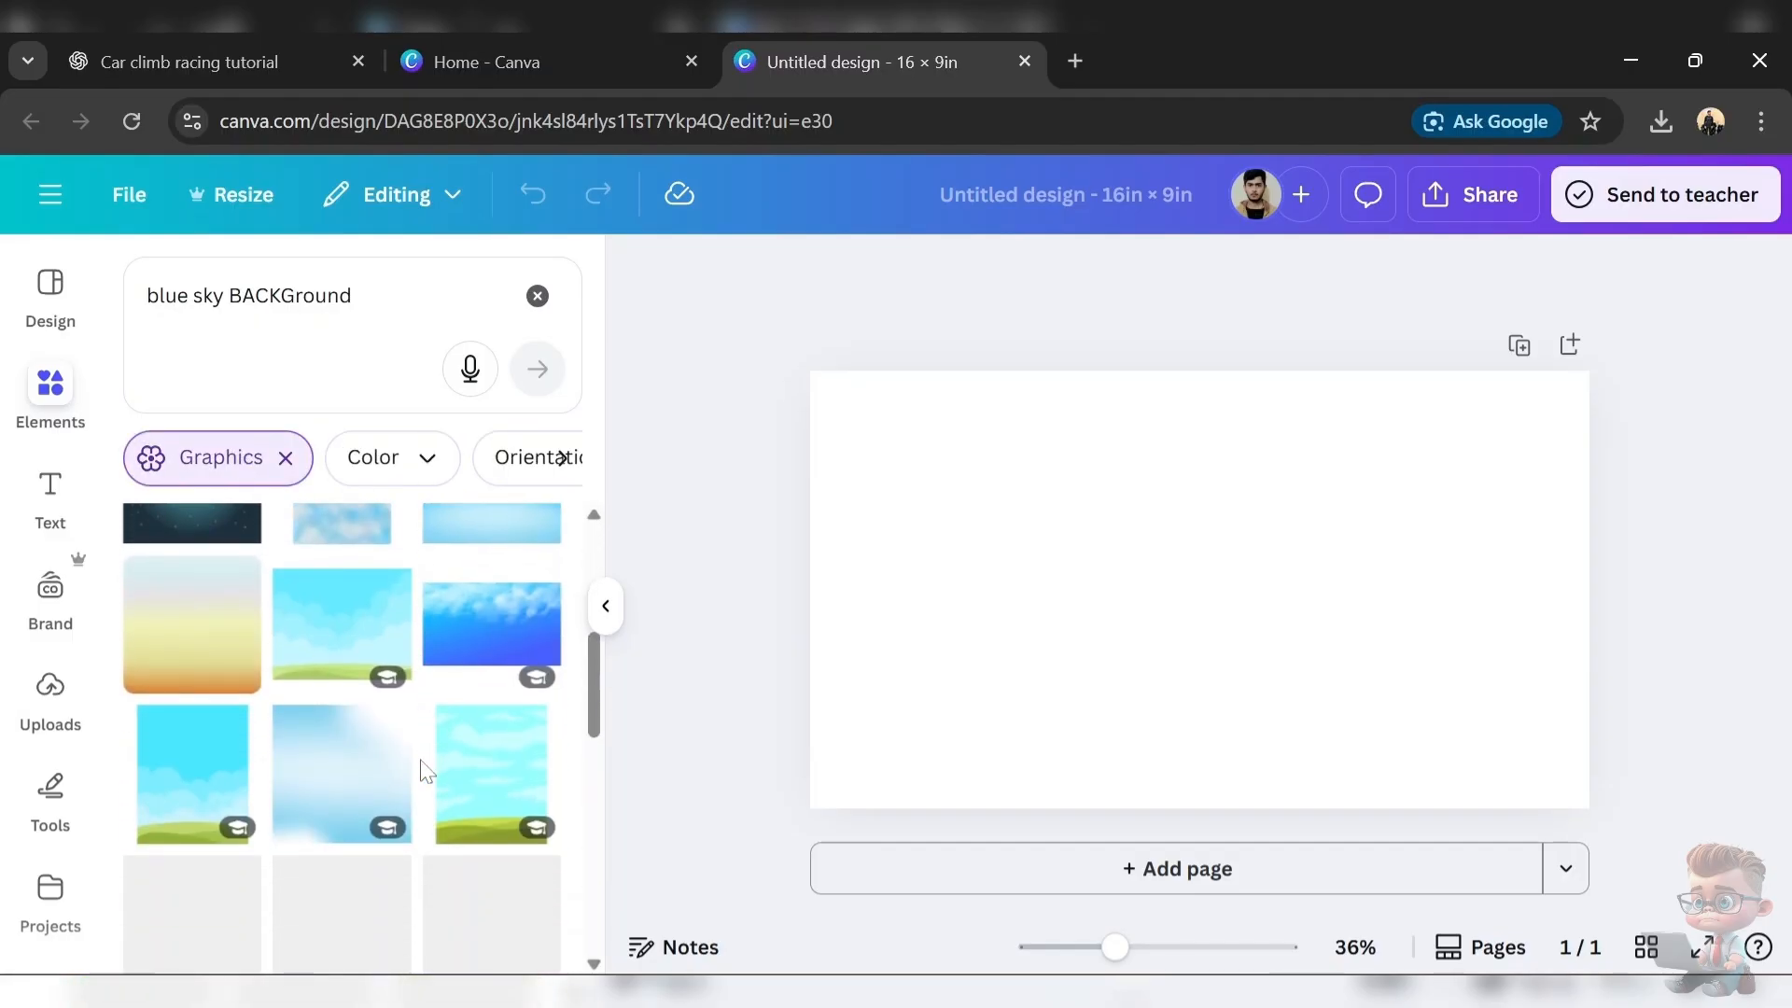
scroll(420, 758, down, 4)
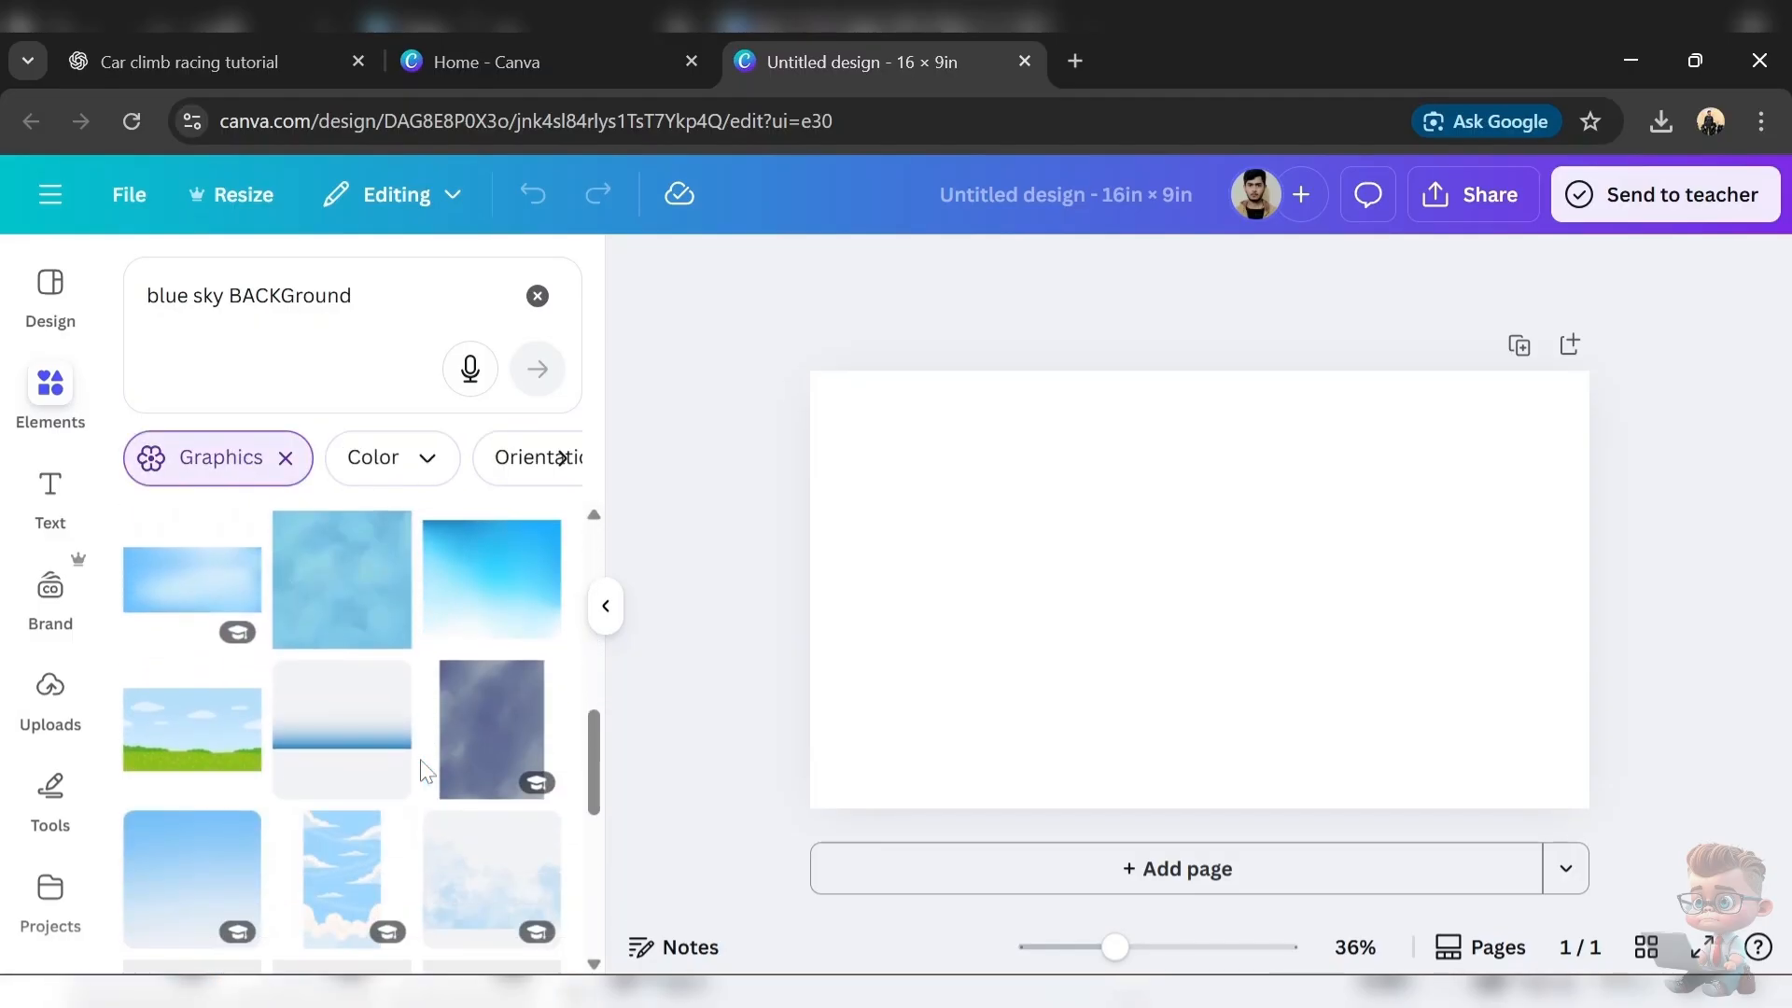
scroll(420, 765, down, 5)
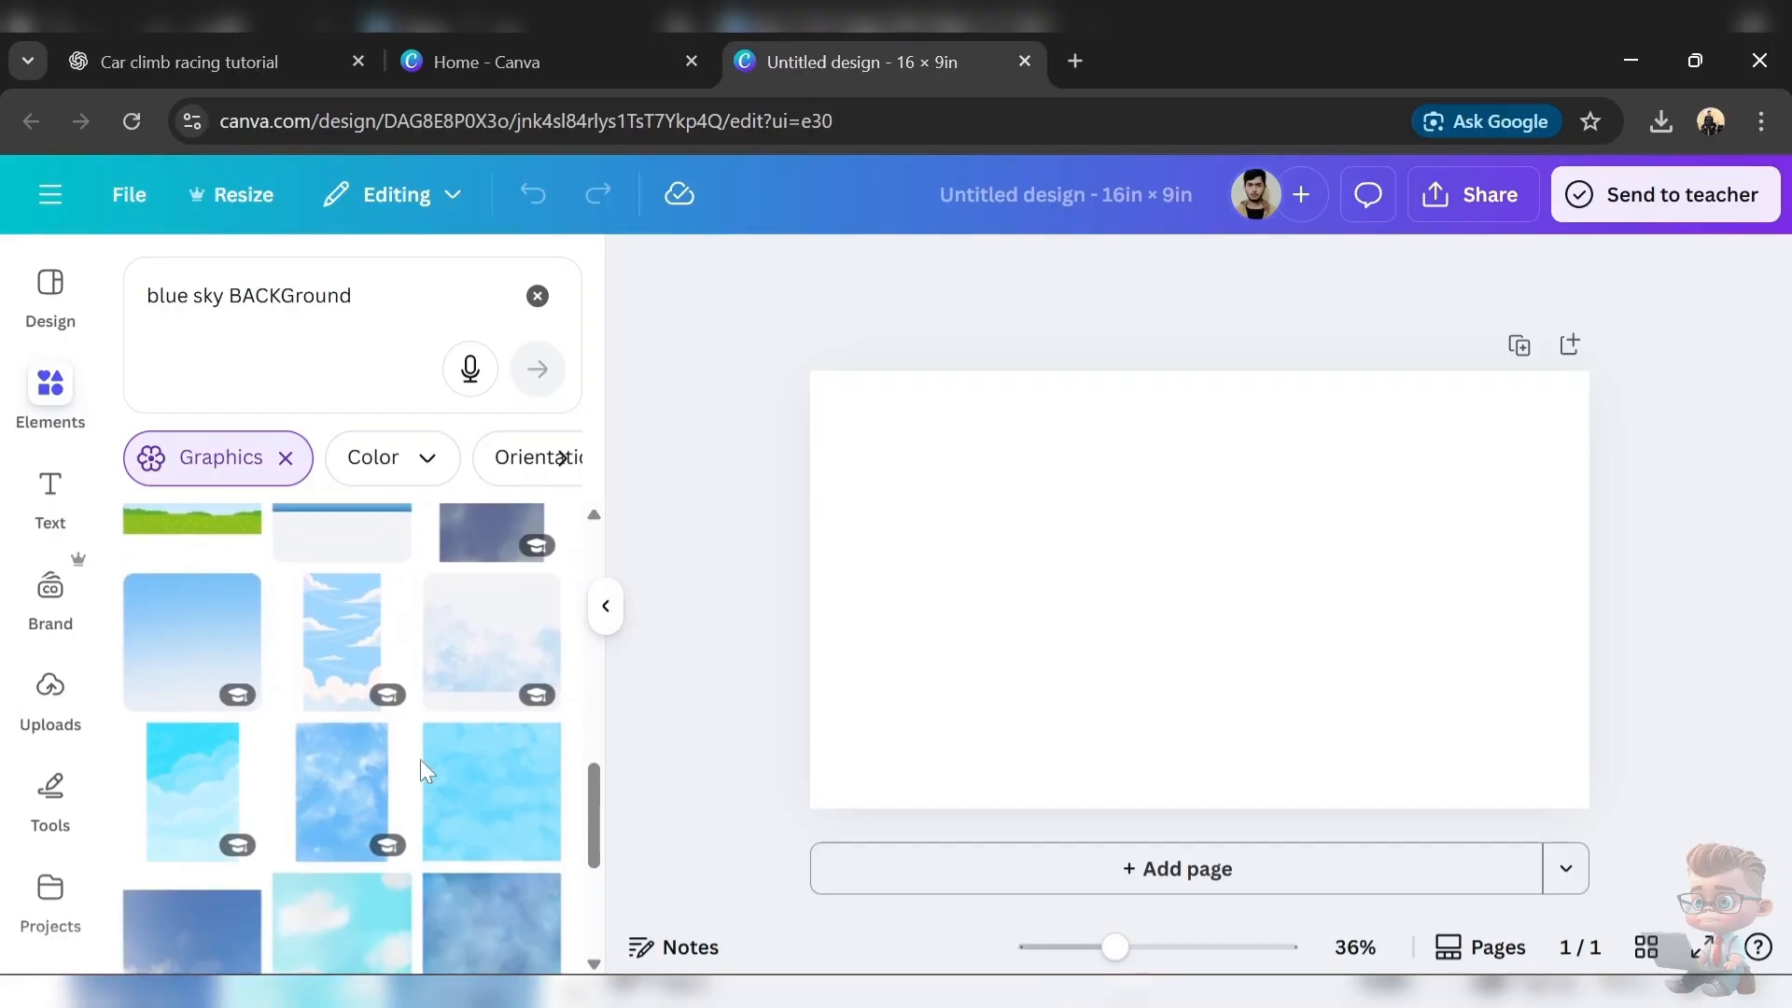
scroll(419, 760, down, 4)
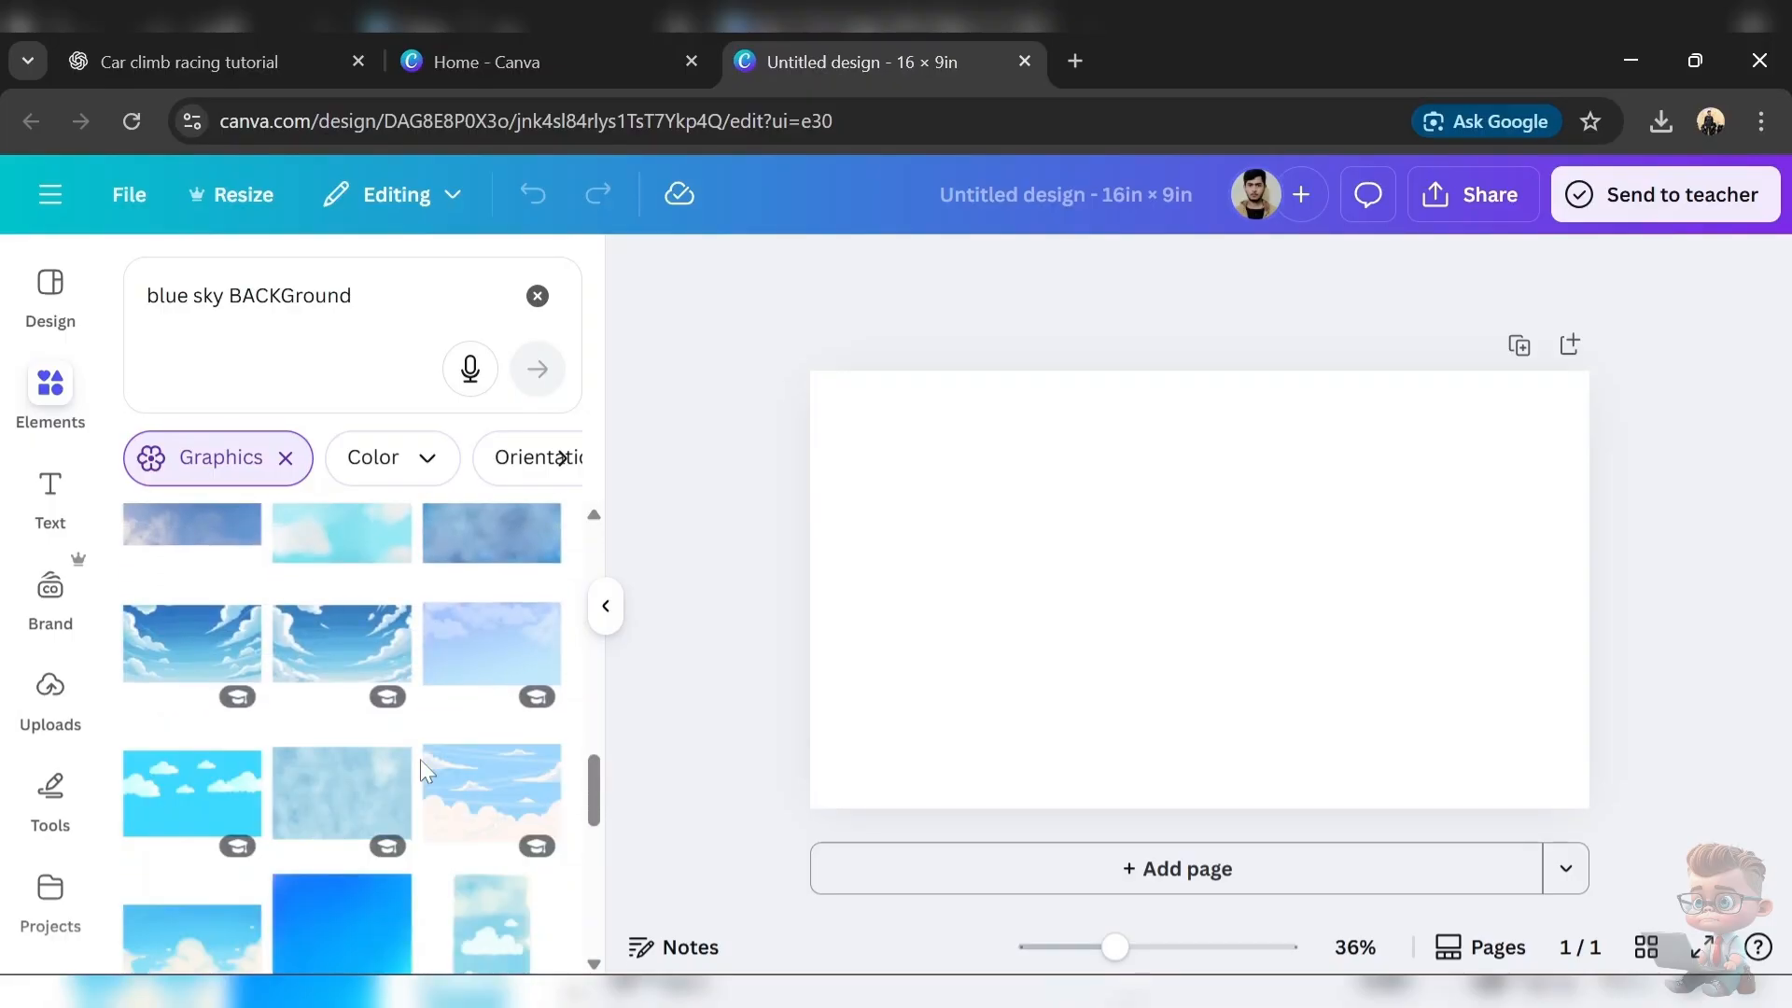
scroll(420, 770, down, 1)
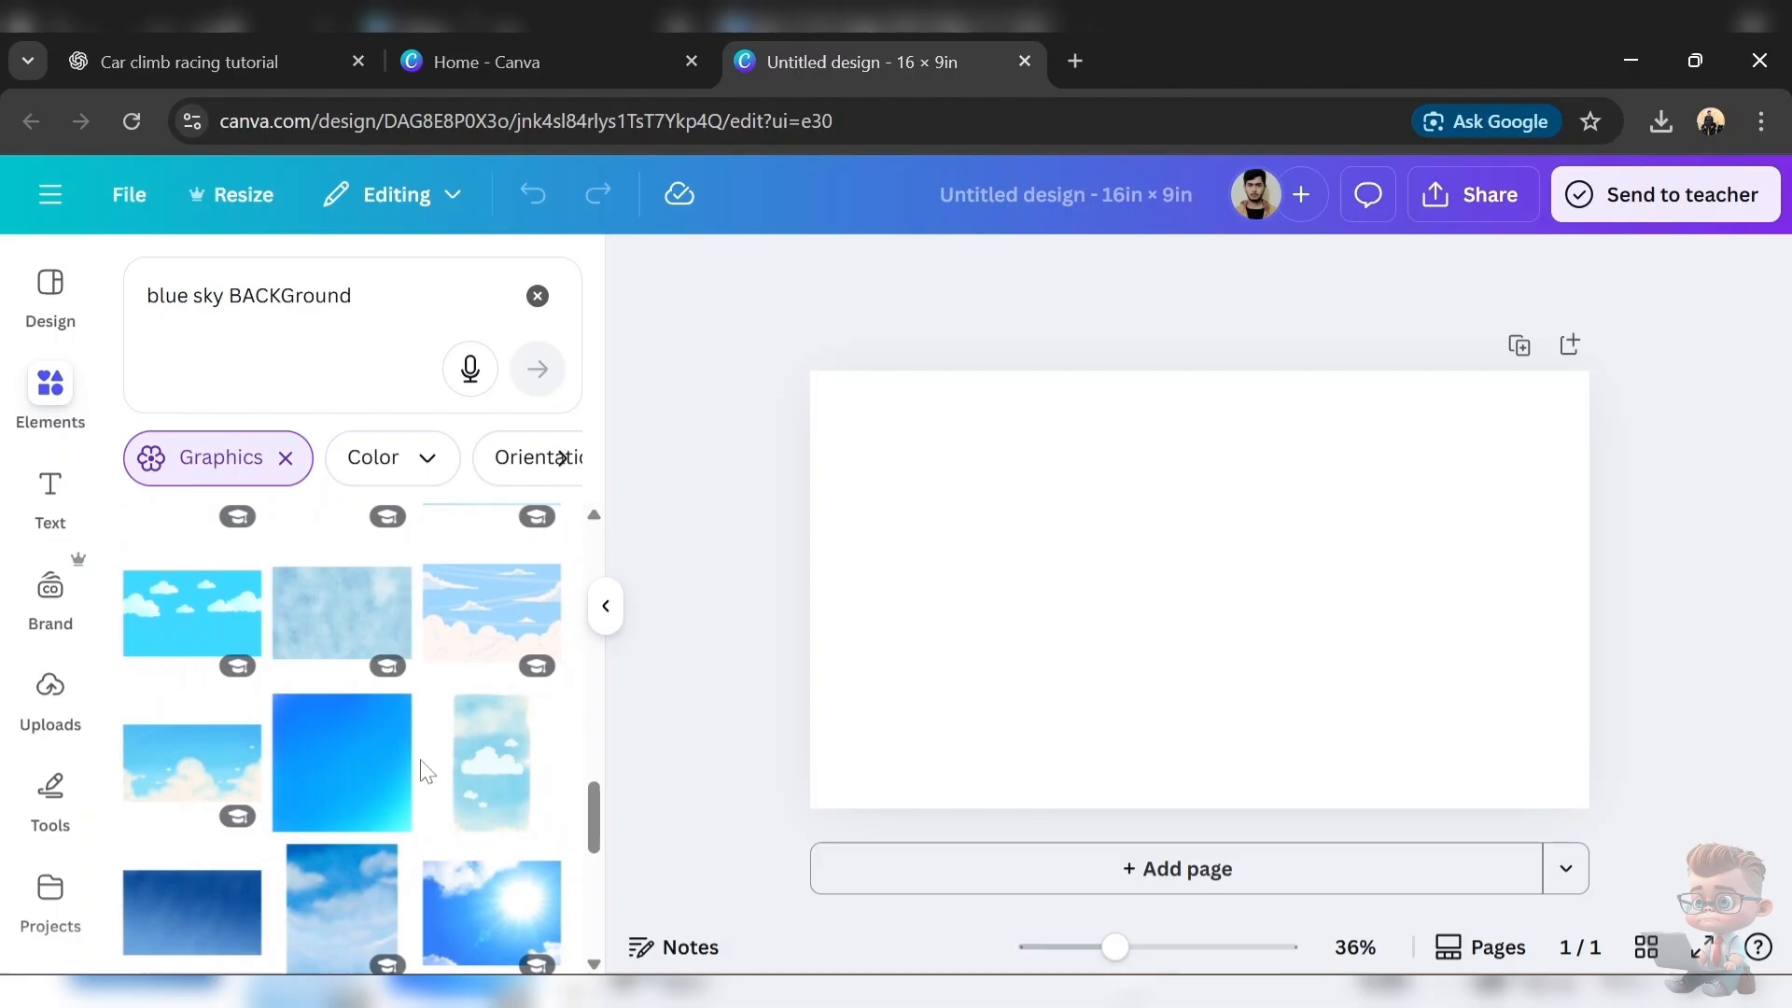
click(188, 590)
drag(912, 406, 778, 395)
drag(1481, 767, 1578, 851)
- Name the design SKY BG and download it as a PNG with a transparent background
click(1024, 206)
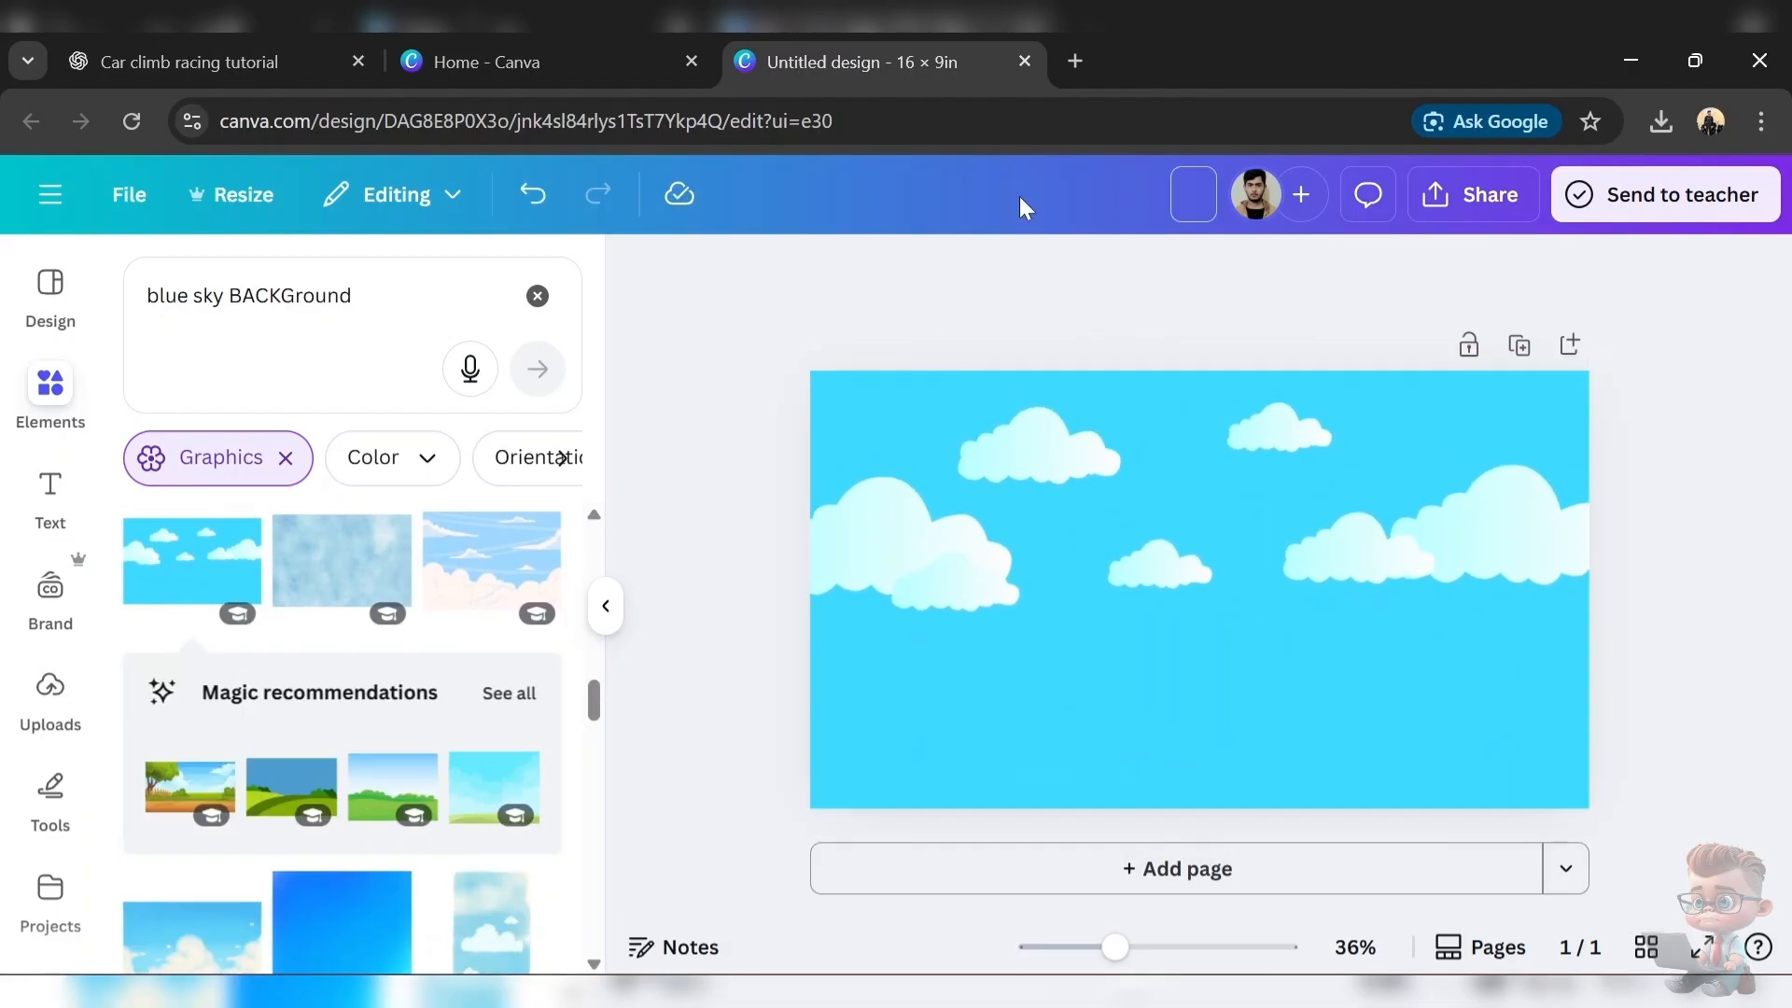
text(SKY BG)
click(1483, 198)
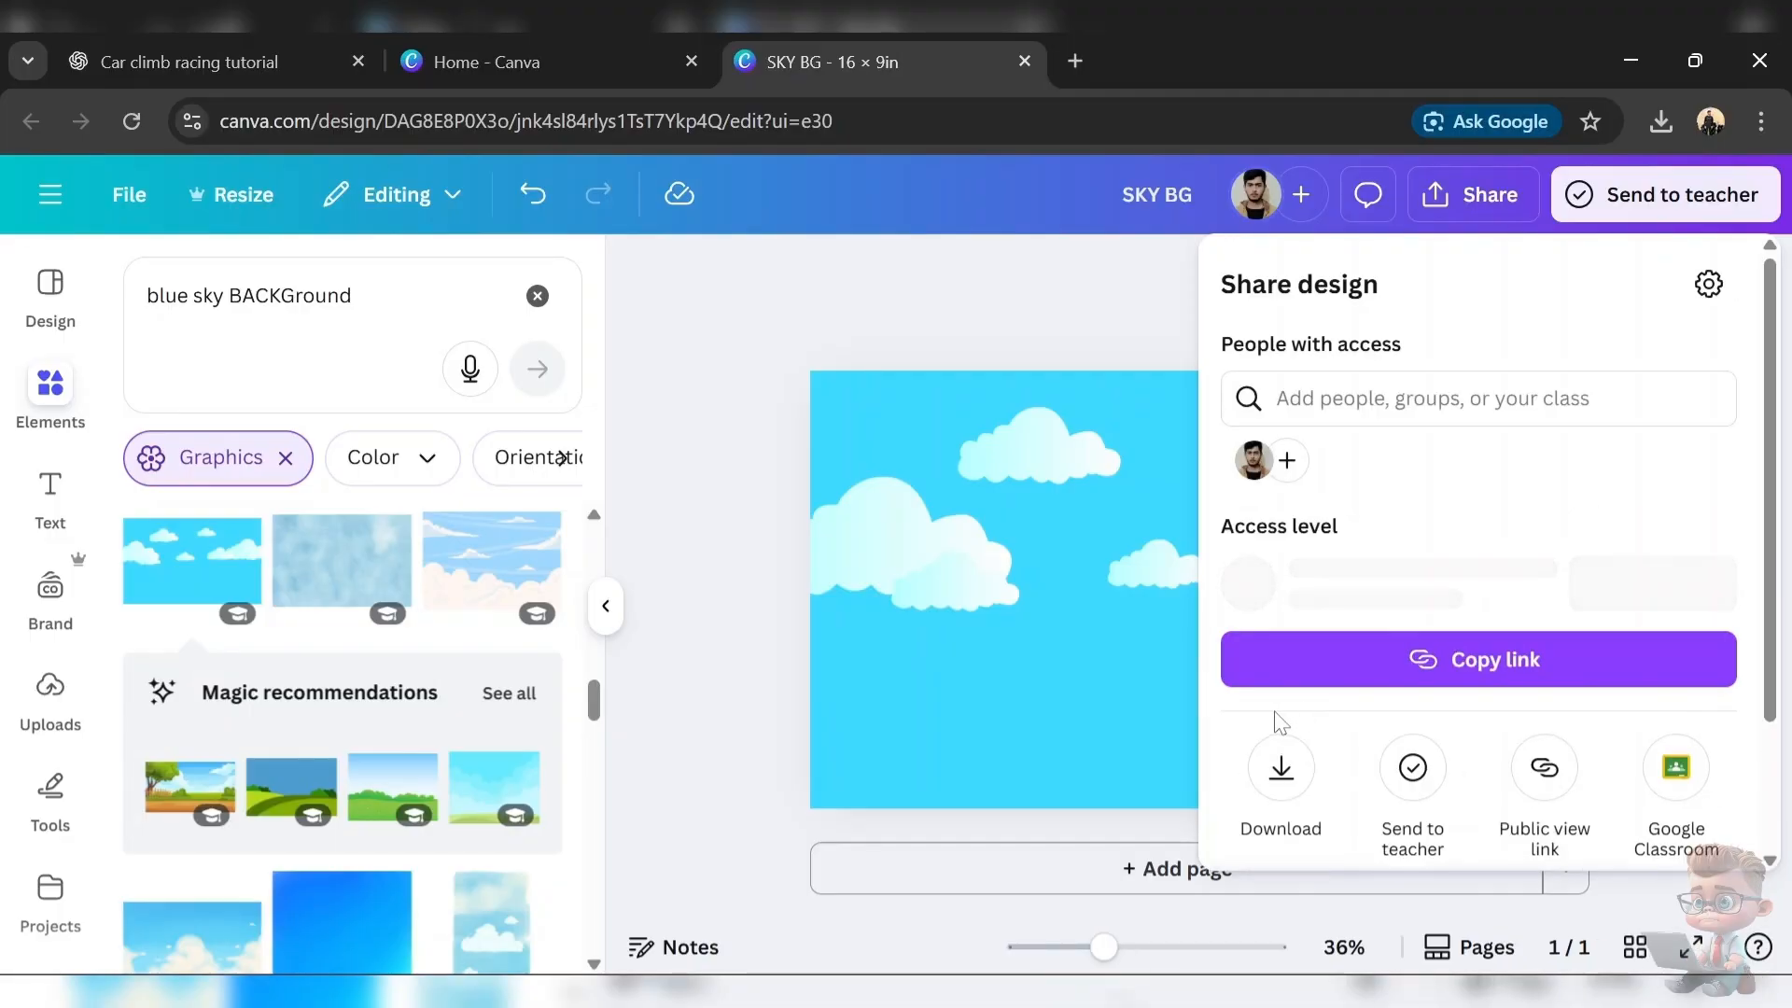
click(1283, 781)
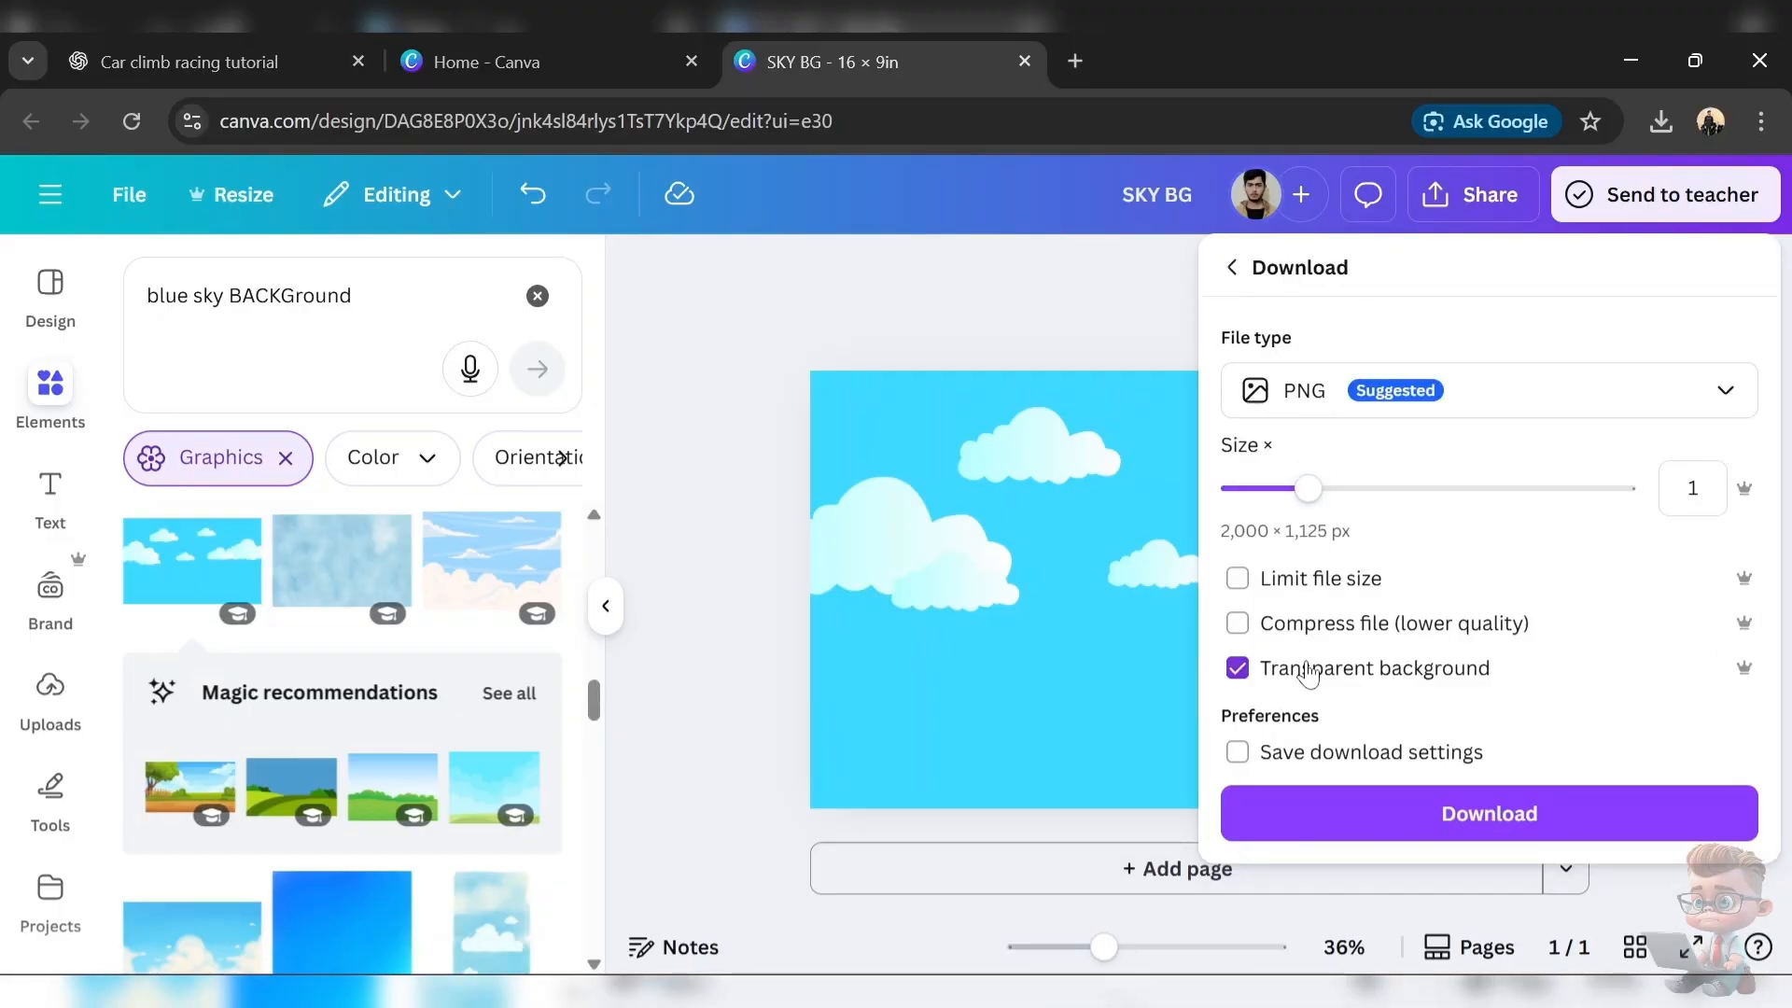
click(1340, 826)
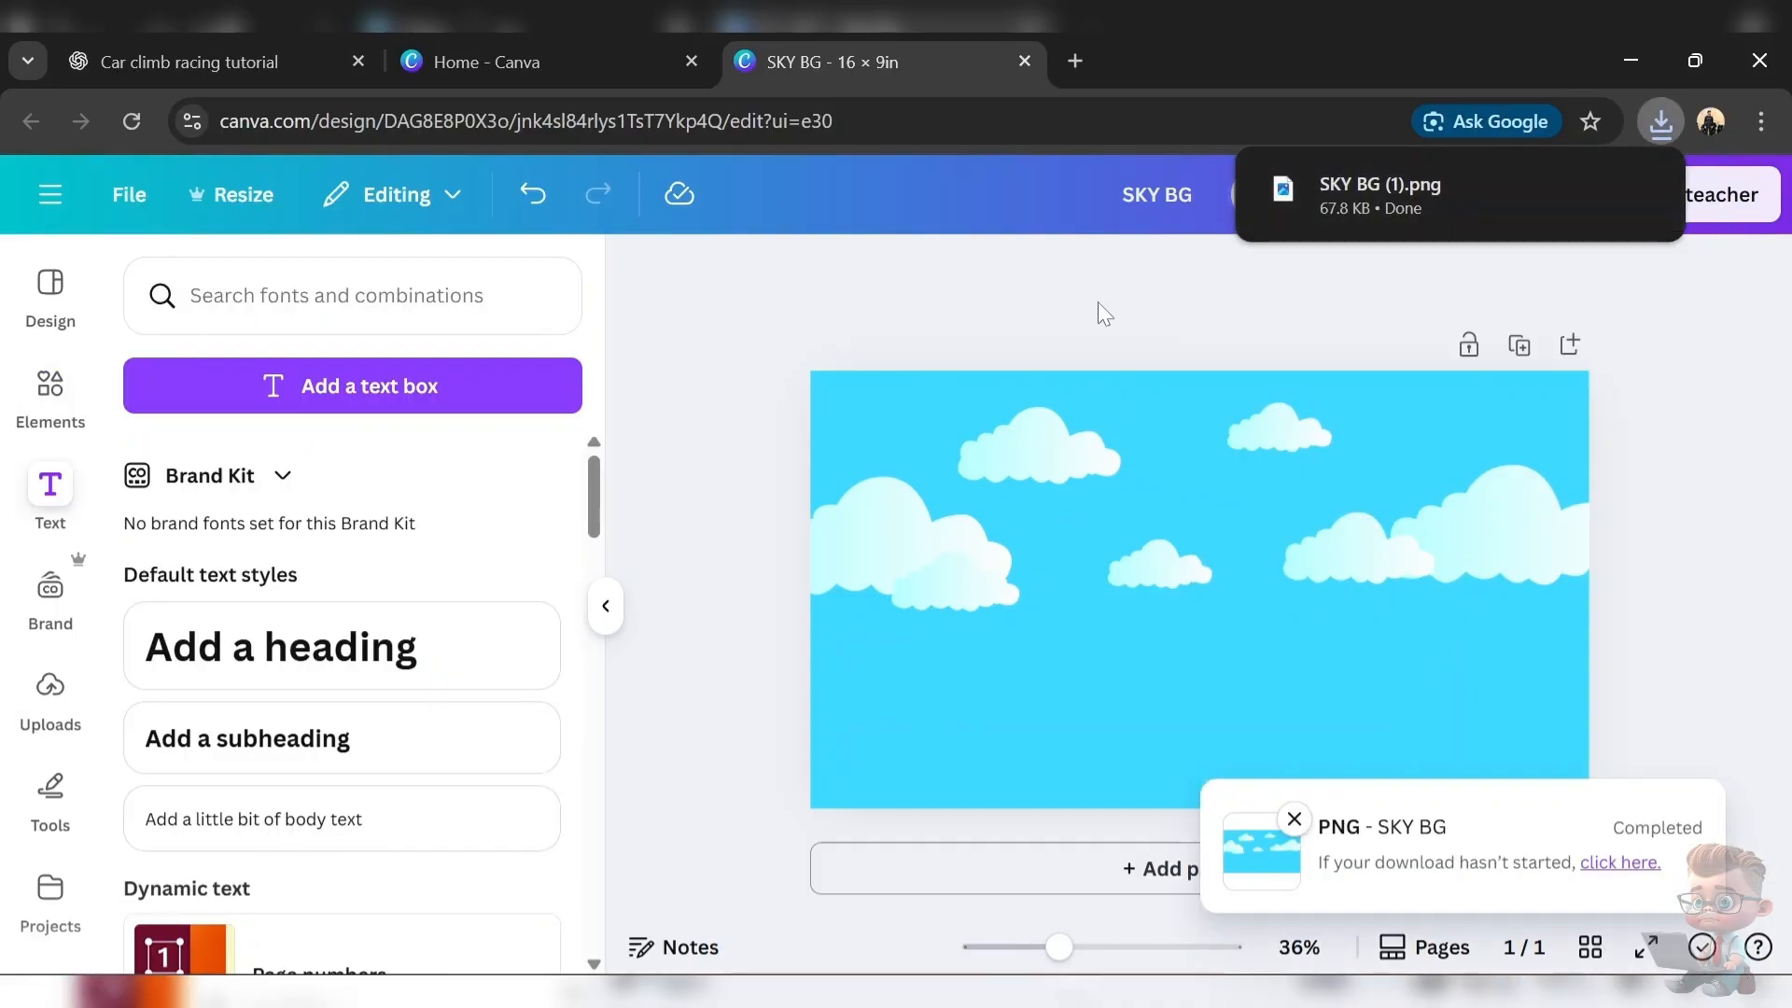
- Search the graphics for "hilly road" and browse the results for a suitable ground
click(51, 392)
text(hilly road)
key(Return)
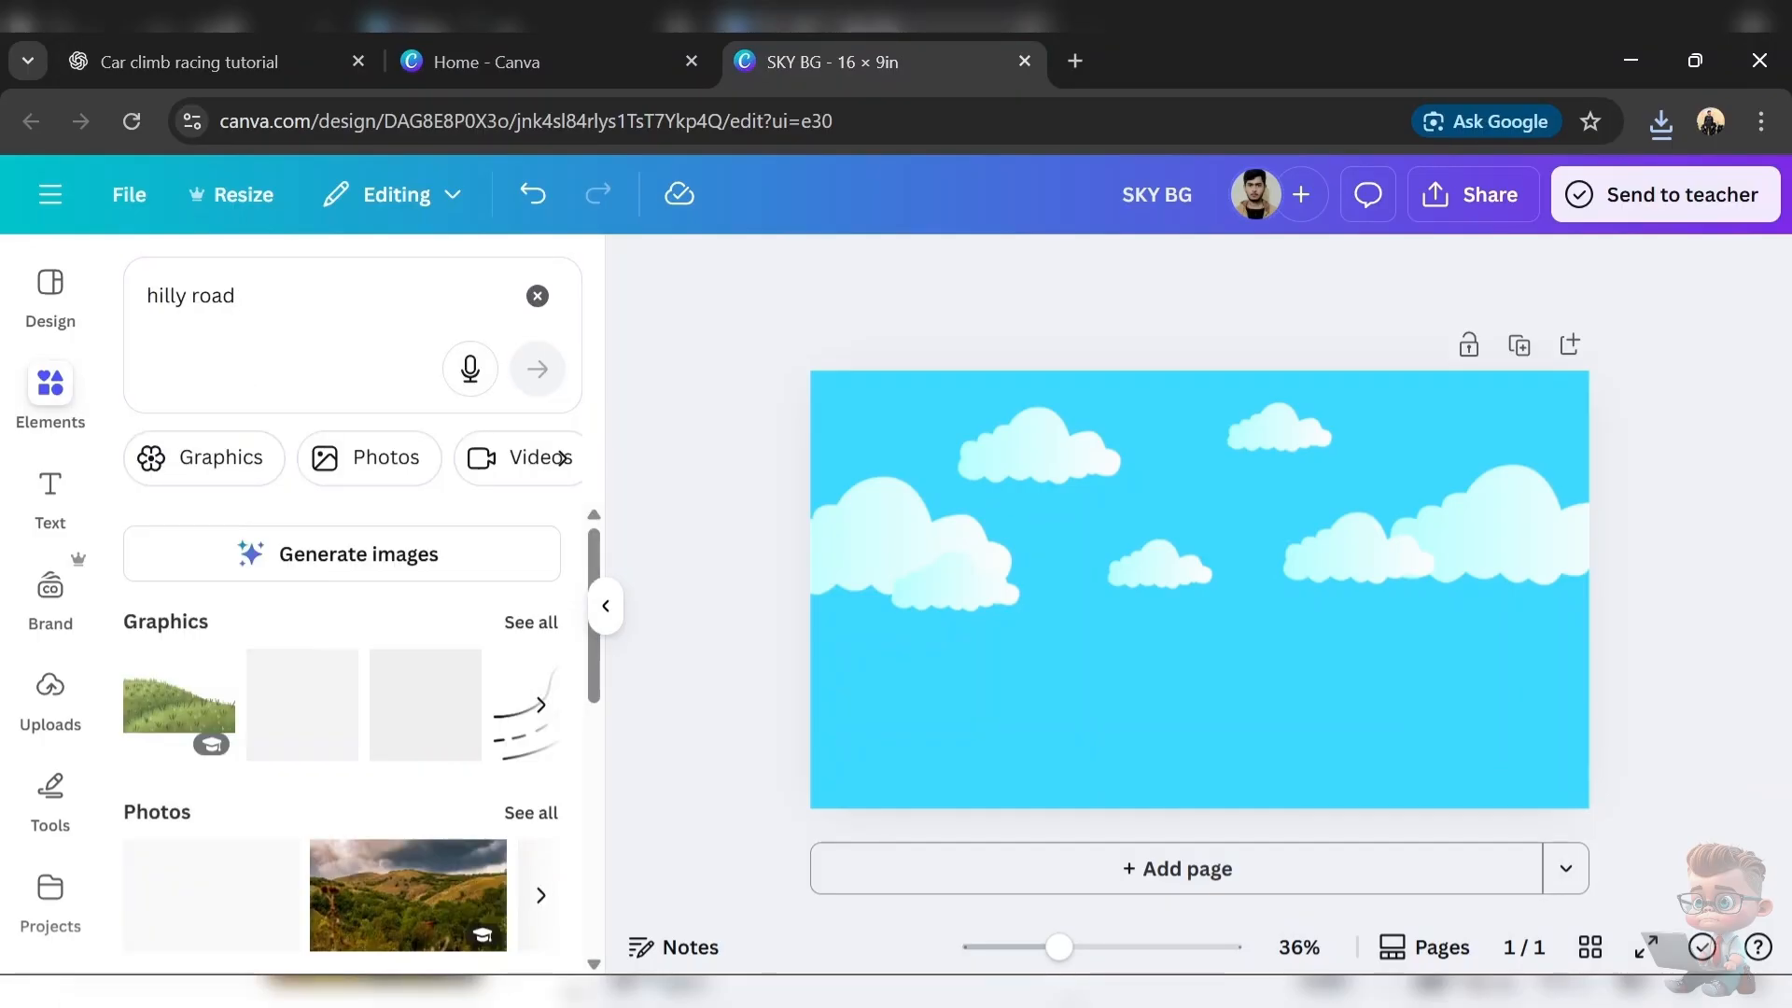
click(213, 459)
scroll(281, 715, down, 3)
scroll(281, 716, down, 5)
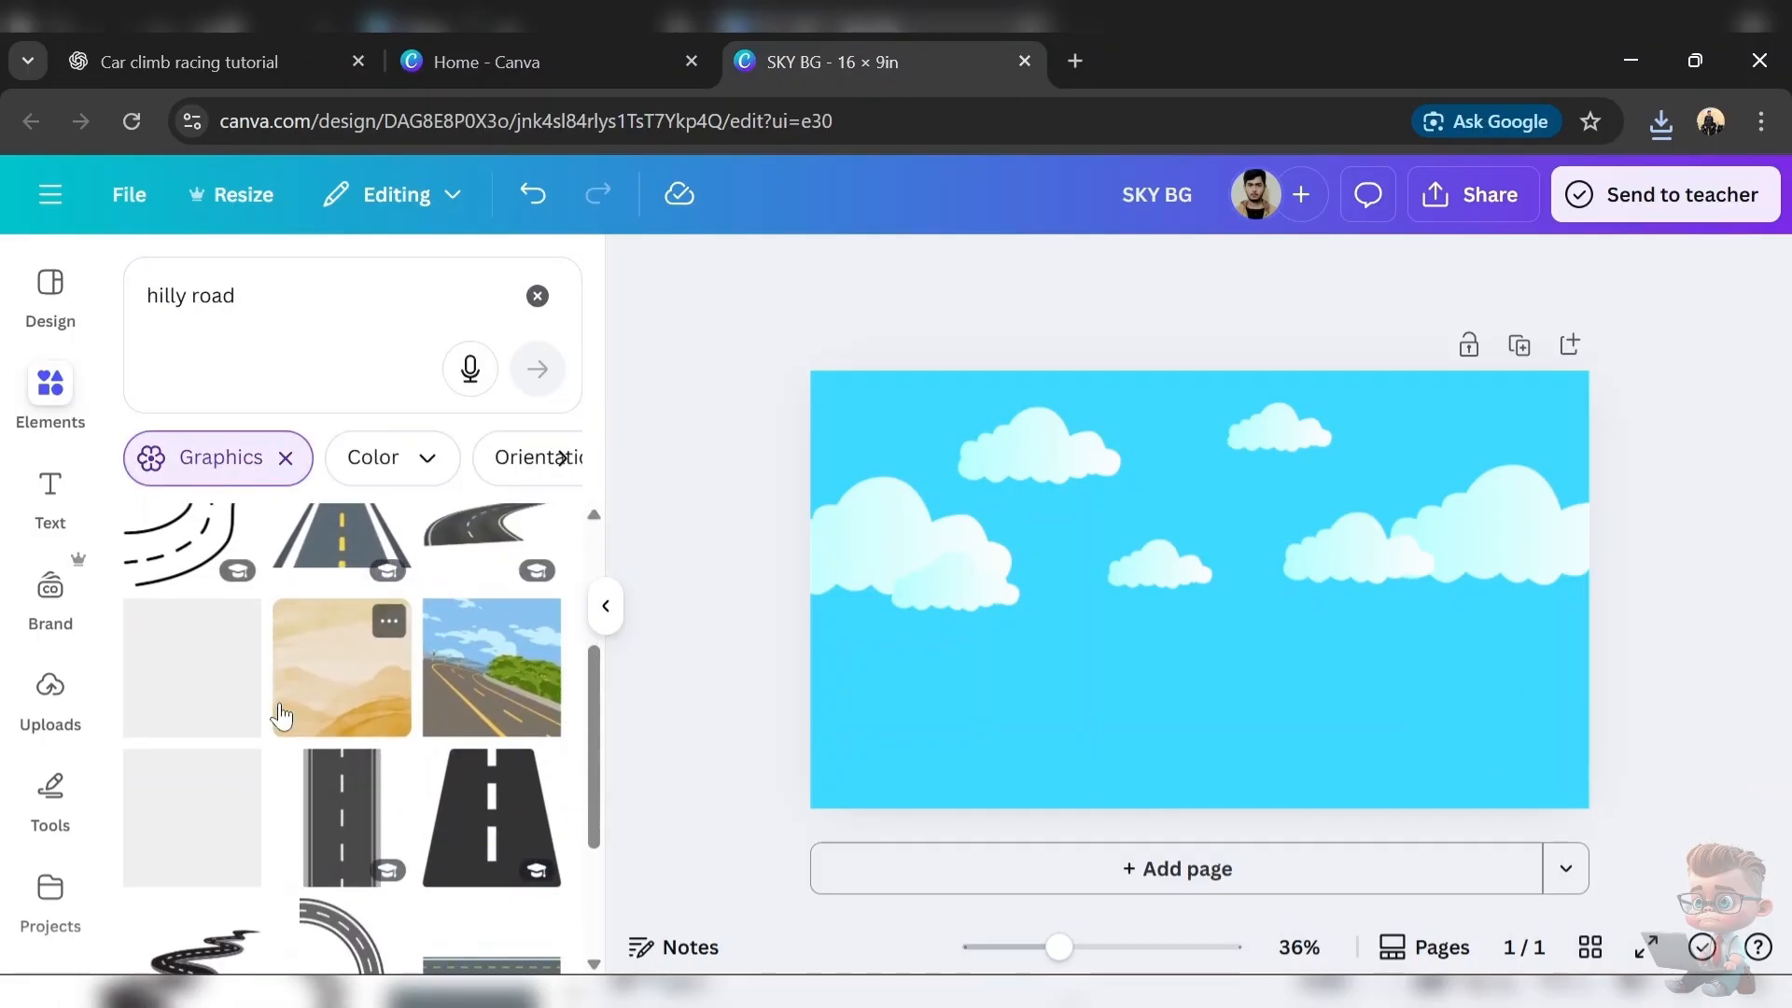
scroll(281, 716, down, 5)
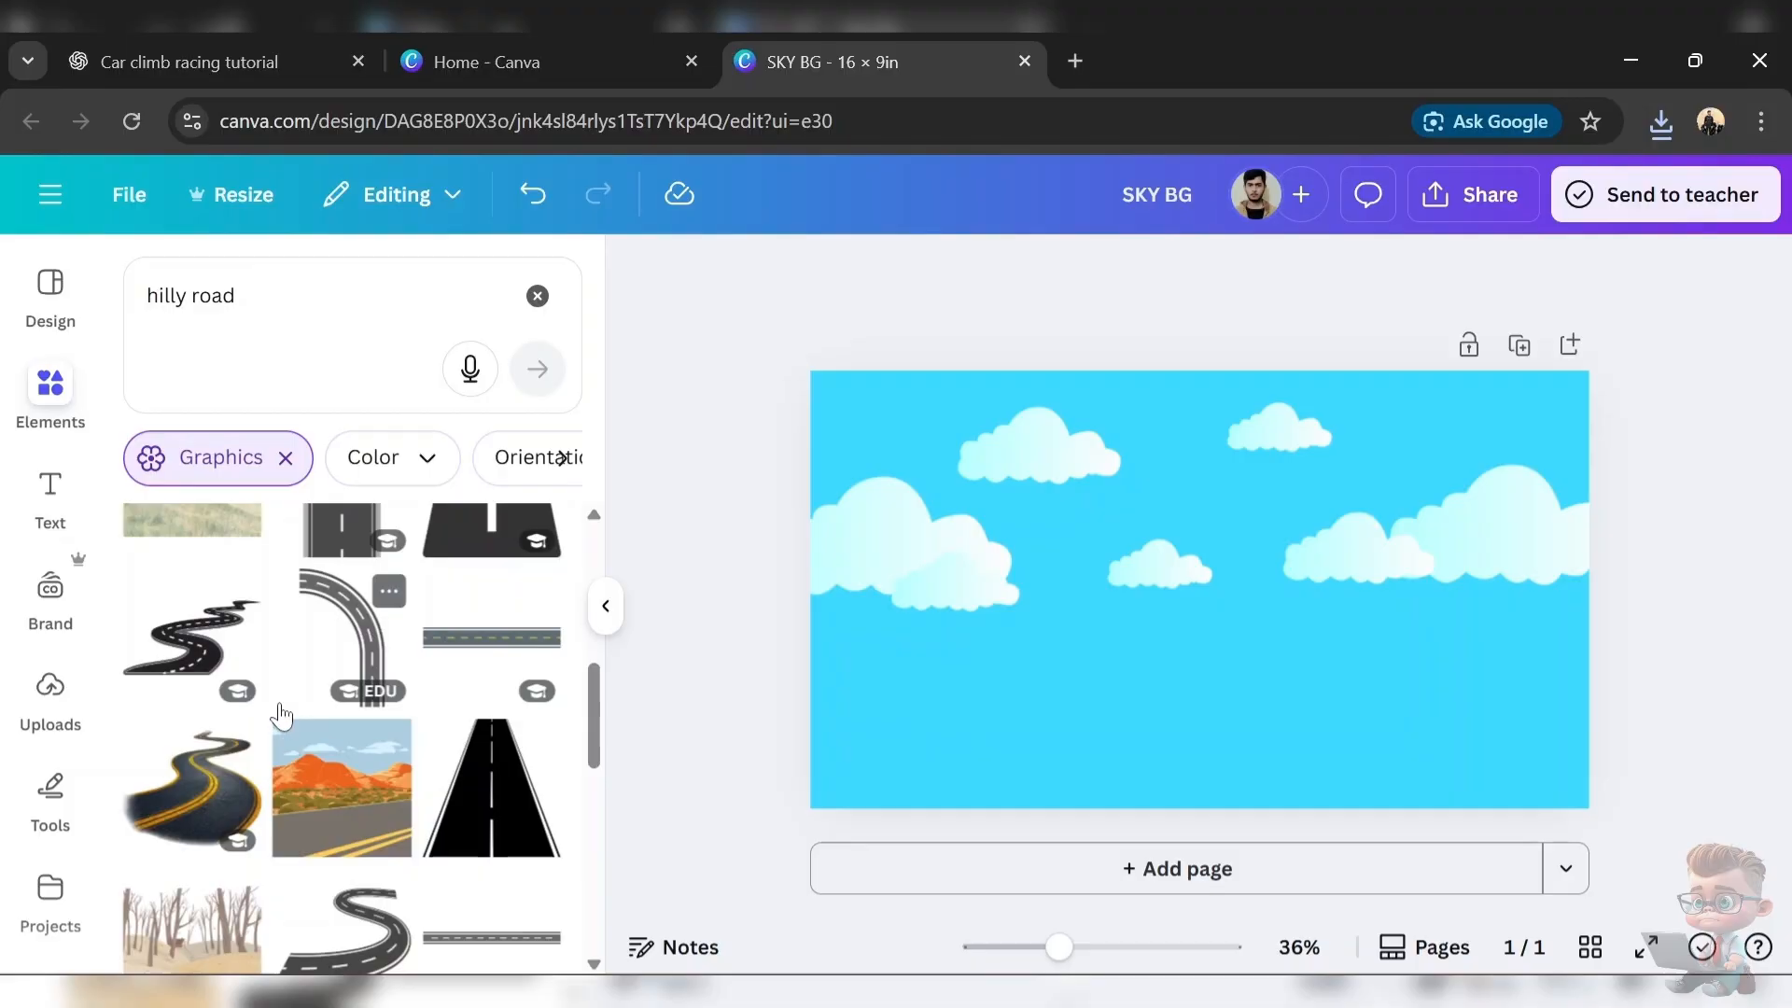
- Search for "hilly ground" and place the green hills with brown soil across the full page width along its lower edge
double_click(217, 295)
text(ground)
key(Return)
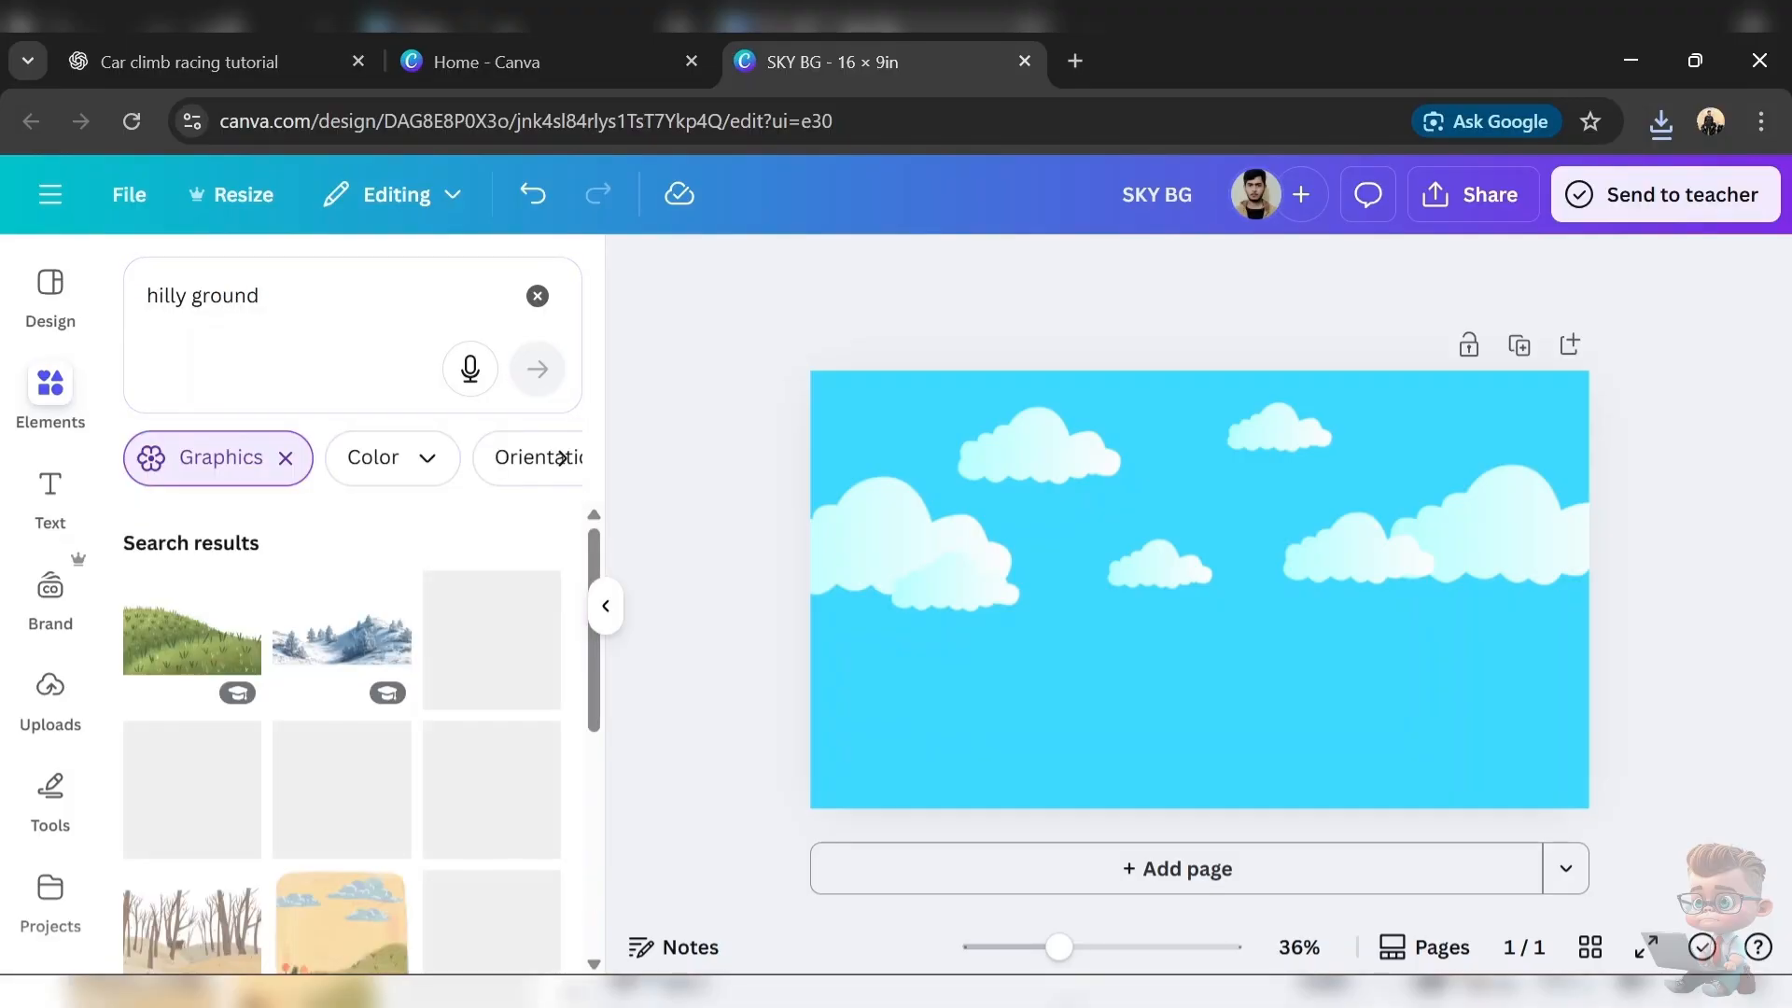
scroll(492, 658, down, 5)
click(492, 655)
drag(1044, 615, 813, 742)
drag(1352, 652, 1596, 699)
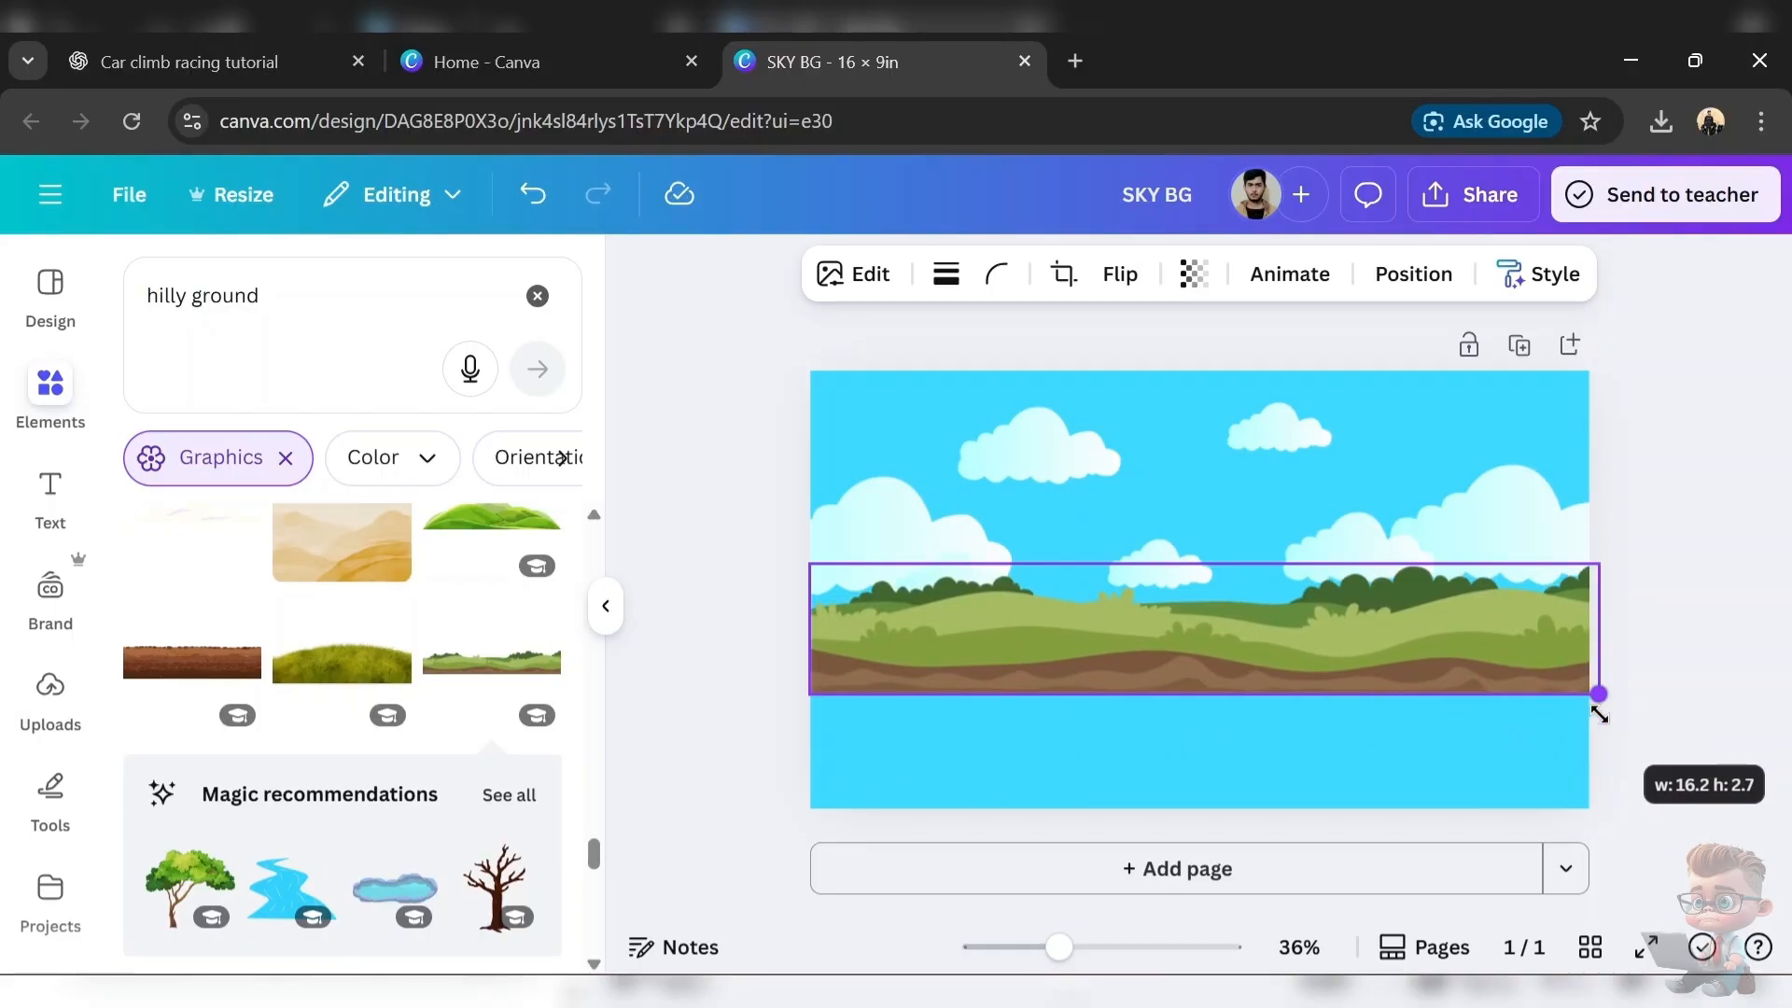
drag(1499, 659, 1469, 875)
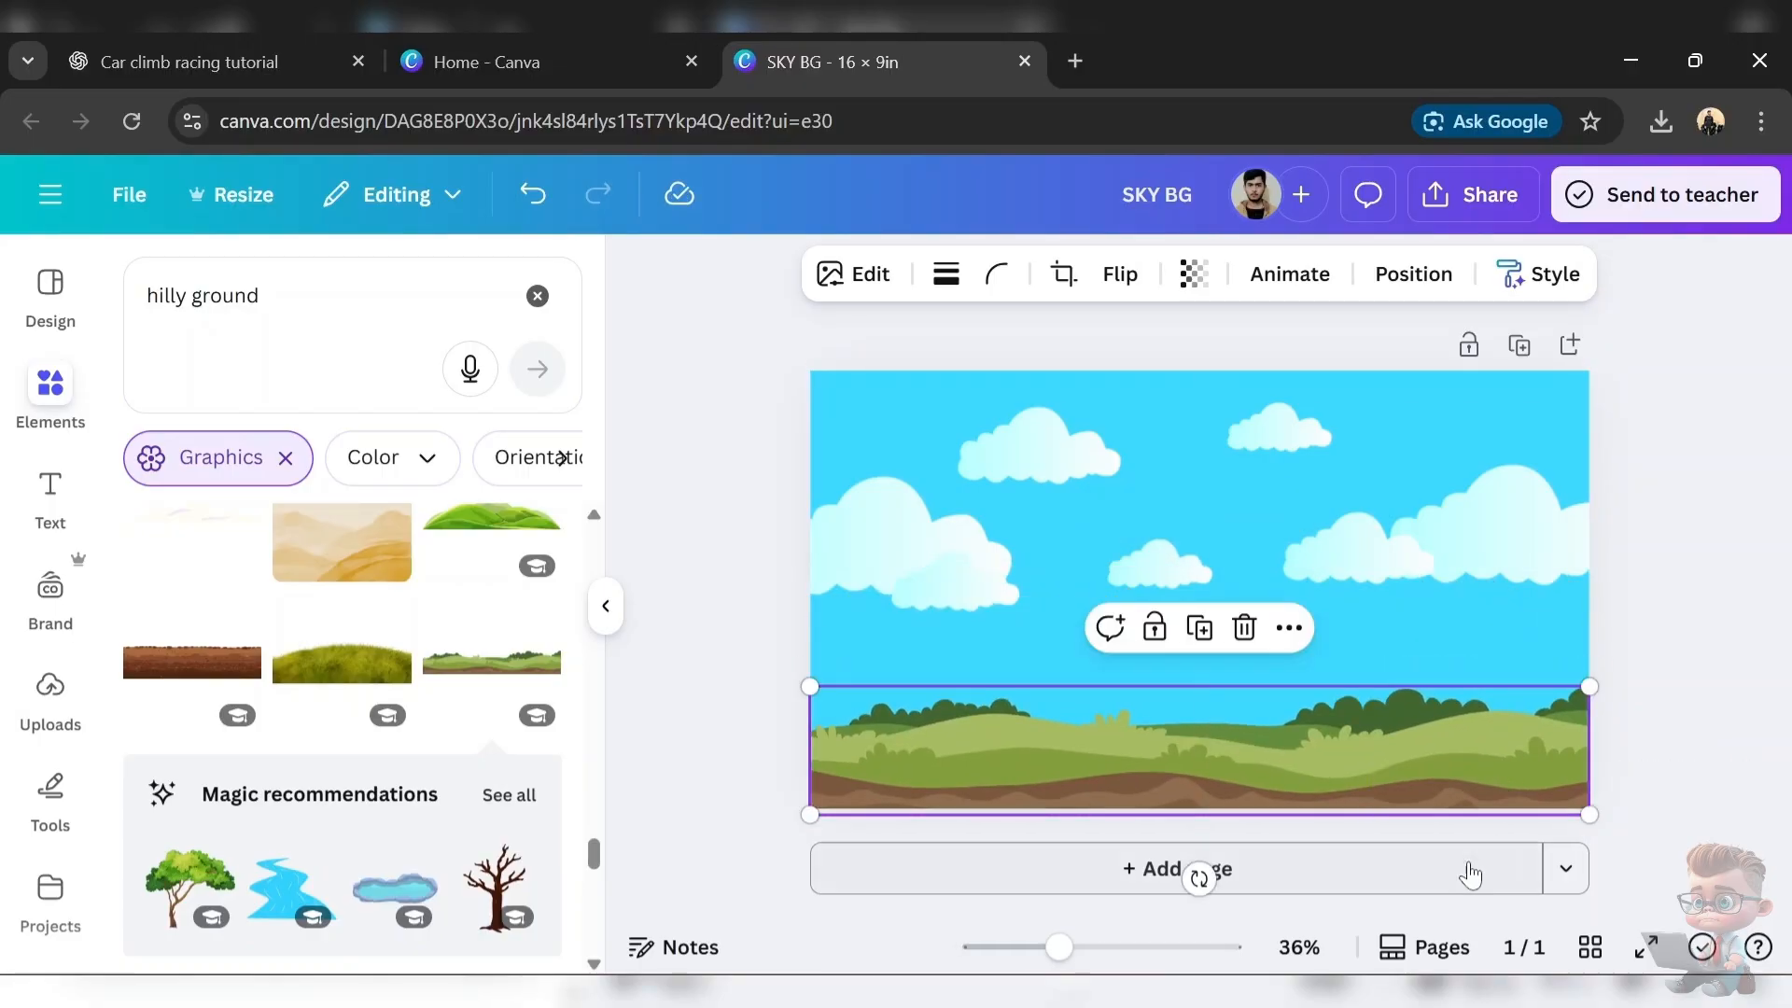
- Duplicate the page as "hilly road" and delete the sky background from the copy
click(1520, 342)
click(1236, 516)
key(Delete)
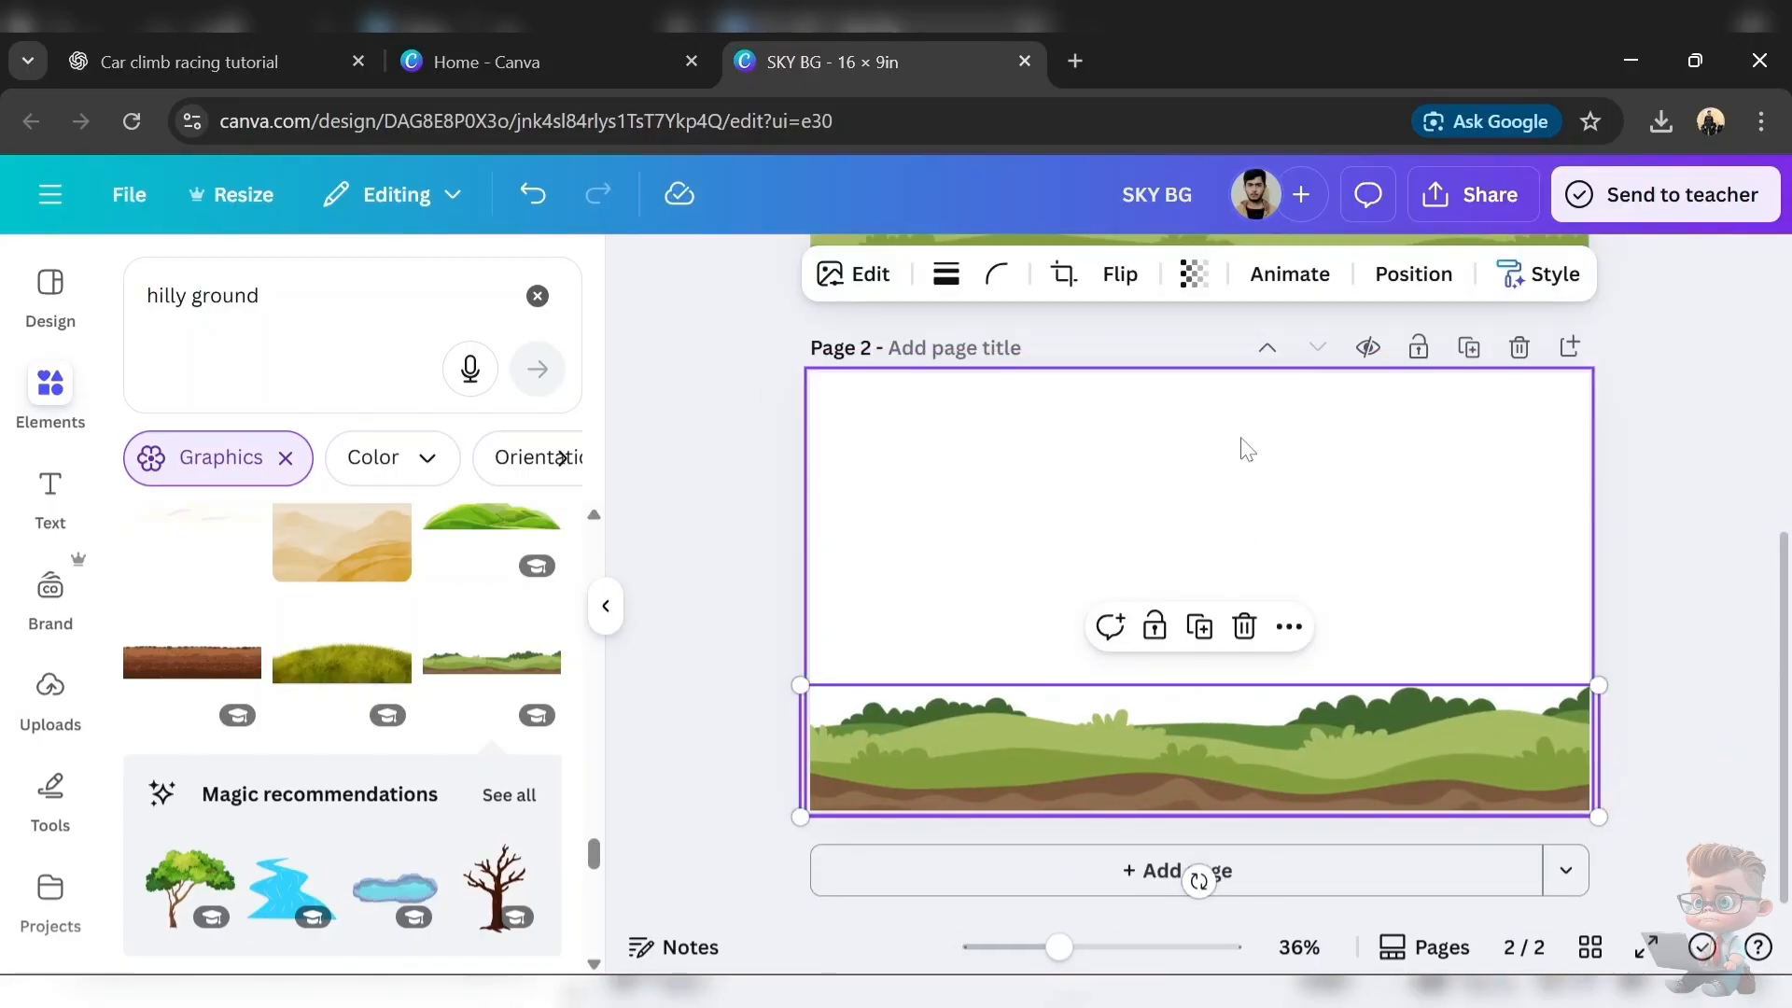
- Download only the current hilly road page as a PNG with a transparent background at size 1.125
click(1482, 194)
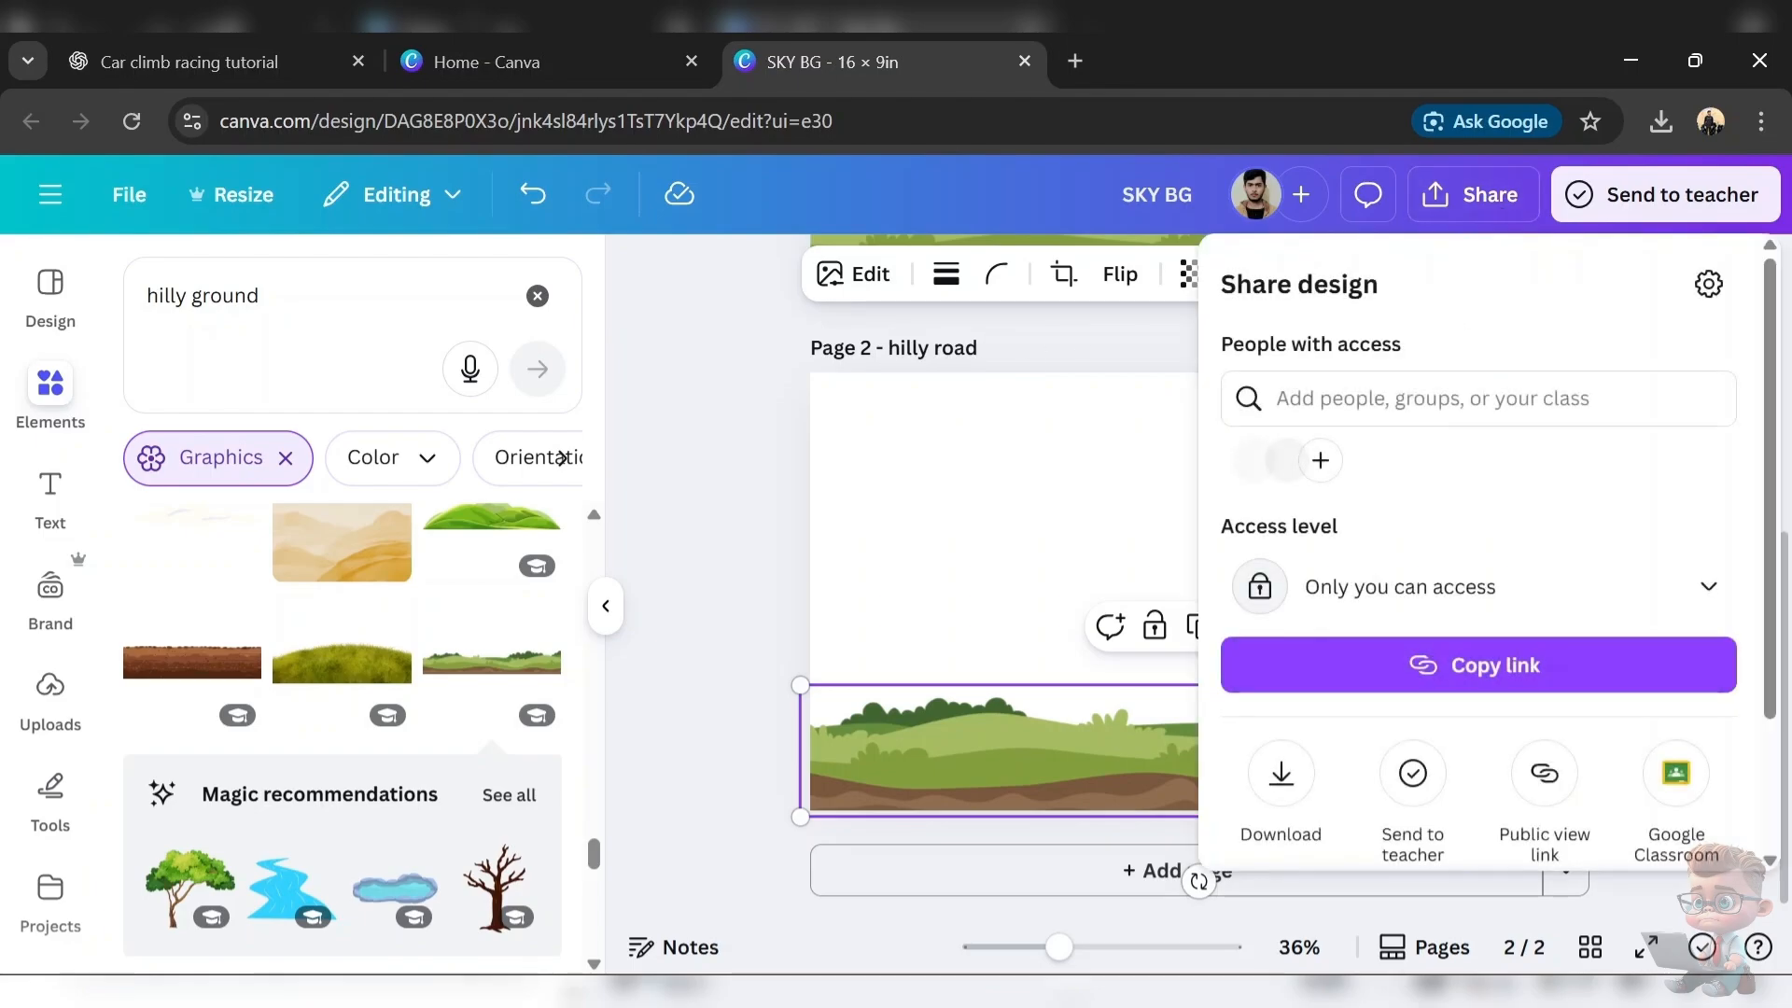
click(1280, 779)
click(1478, 767)
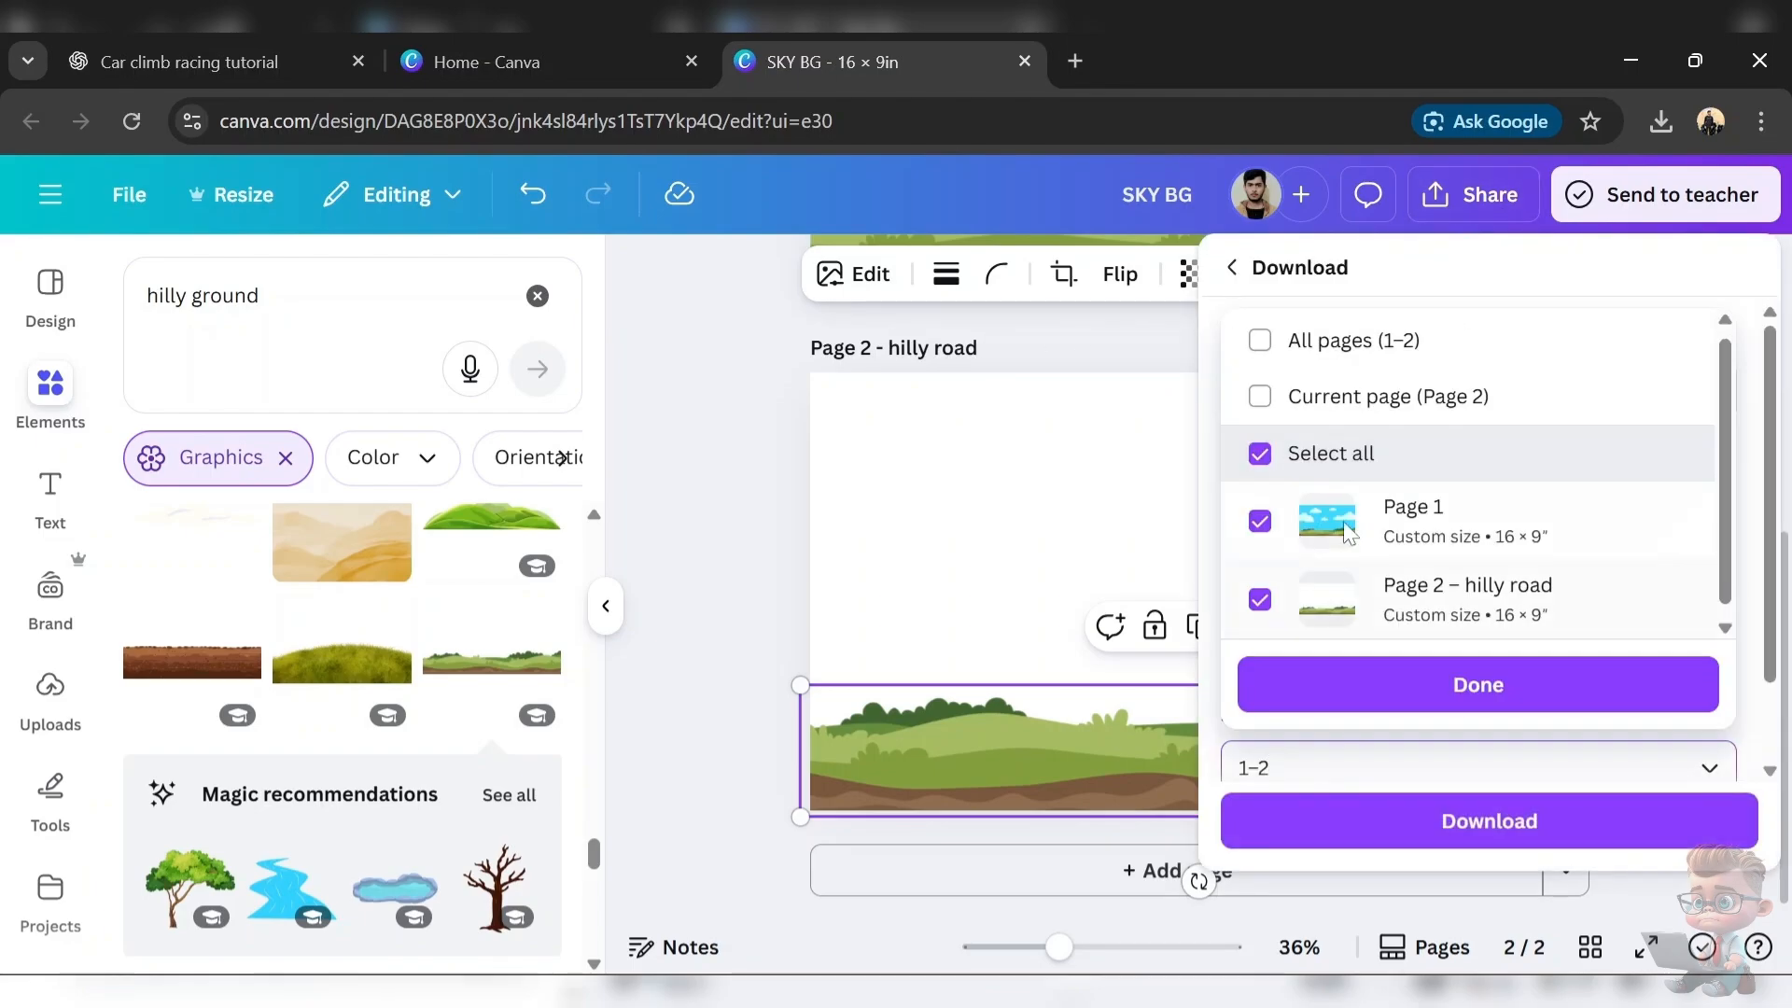
click(1363, 392)
click(1475, 684)
drag(1304, 488, 1325, 532)
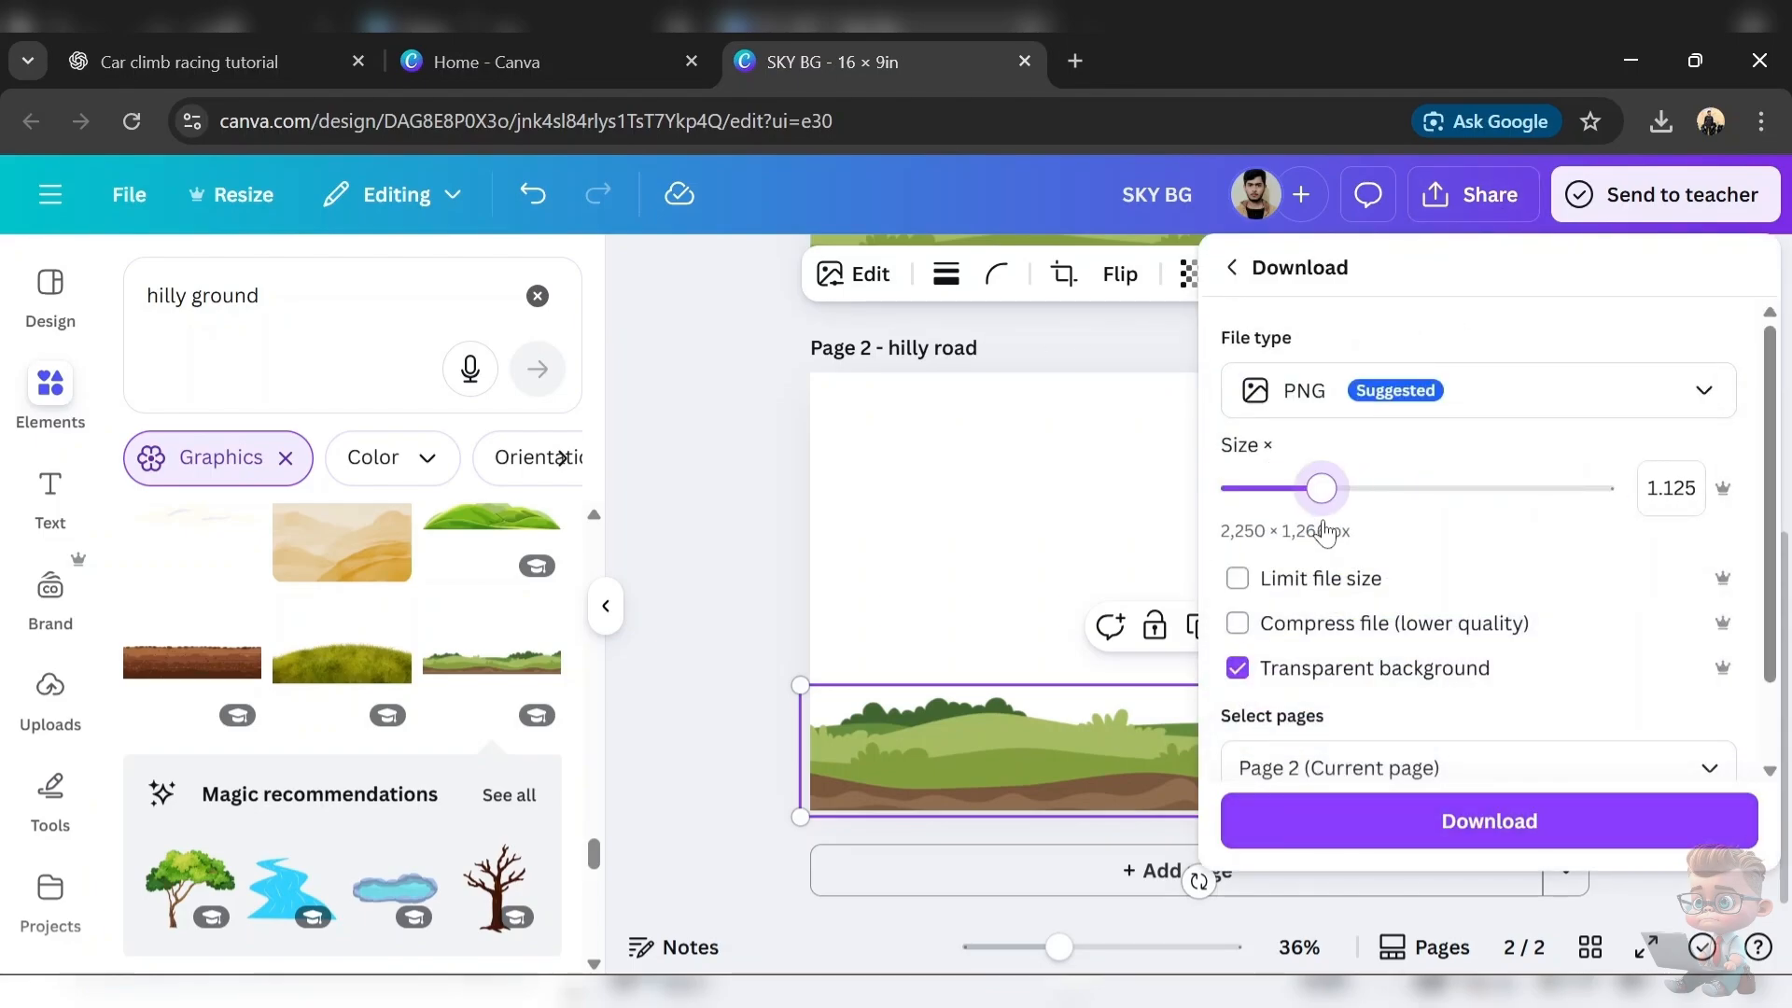
click(1364, 825)
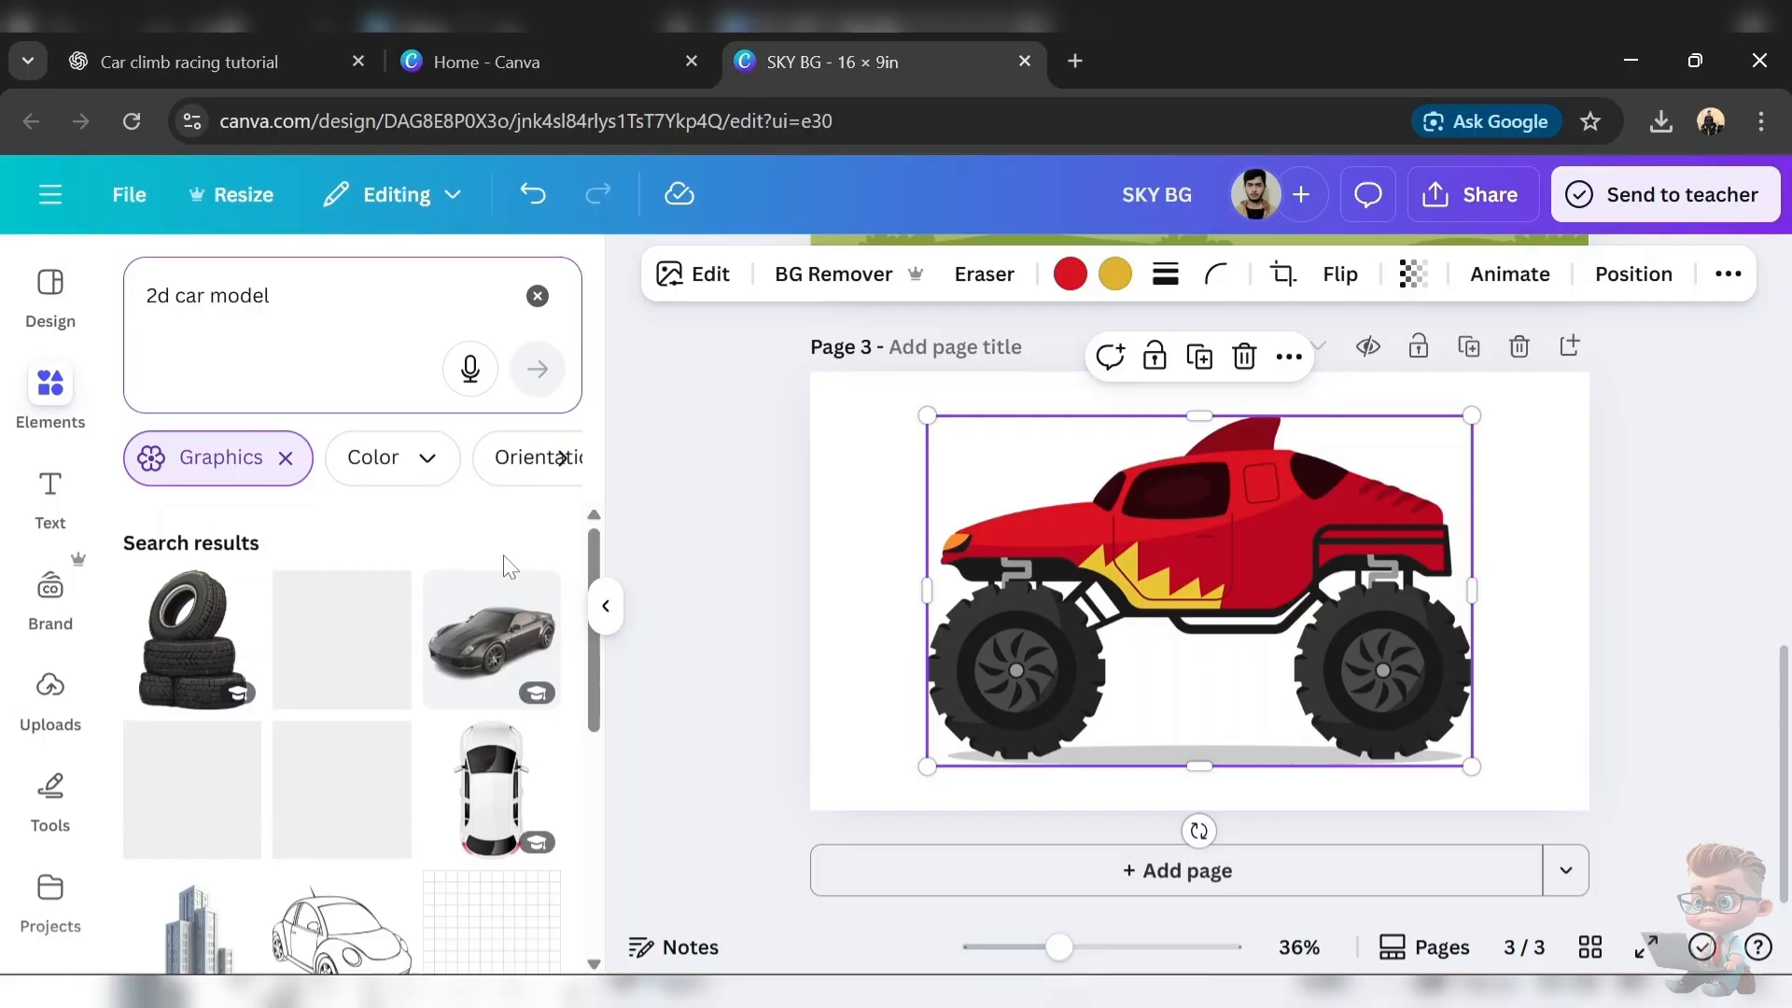
- Flip the red monster truck on page 3 horizontally
scroll(505, 564, down, 5)
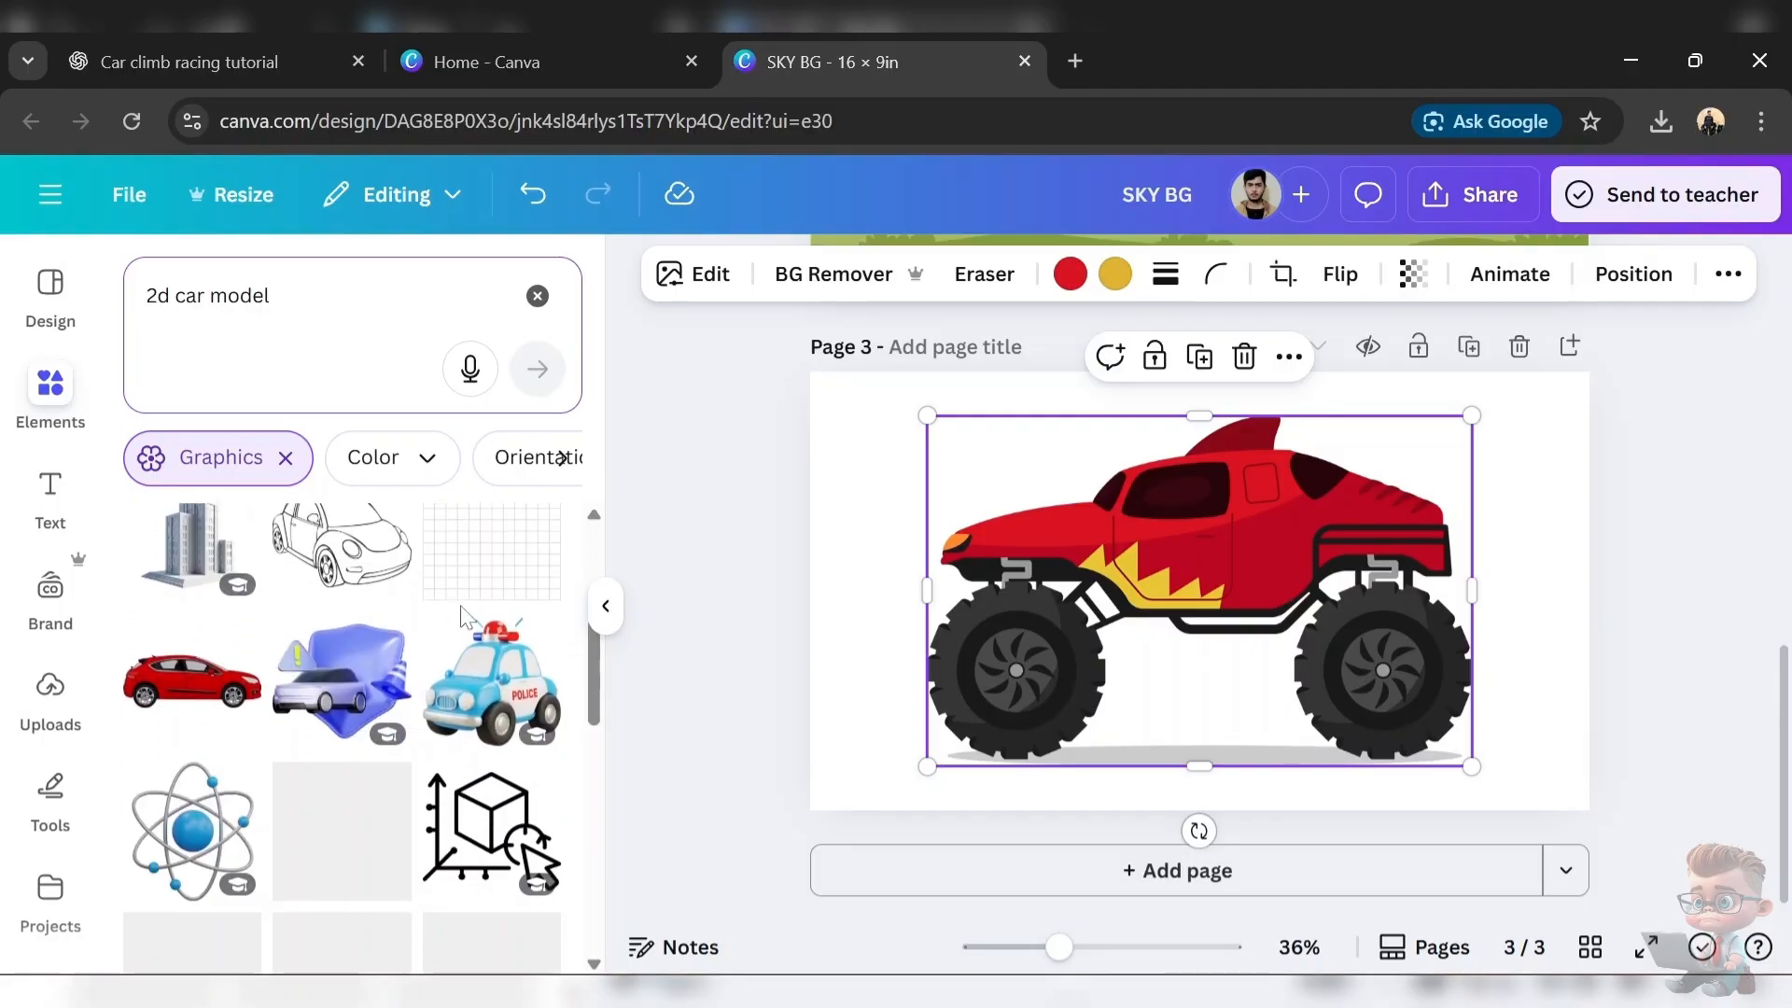
scroll(461, 609, down, 5)
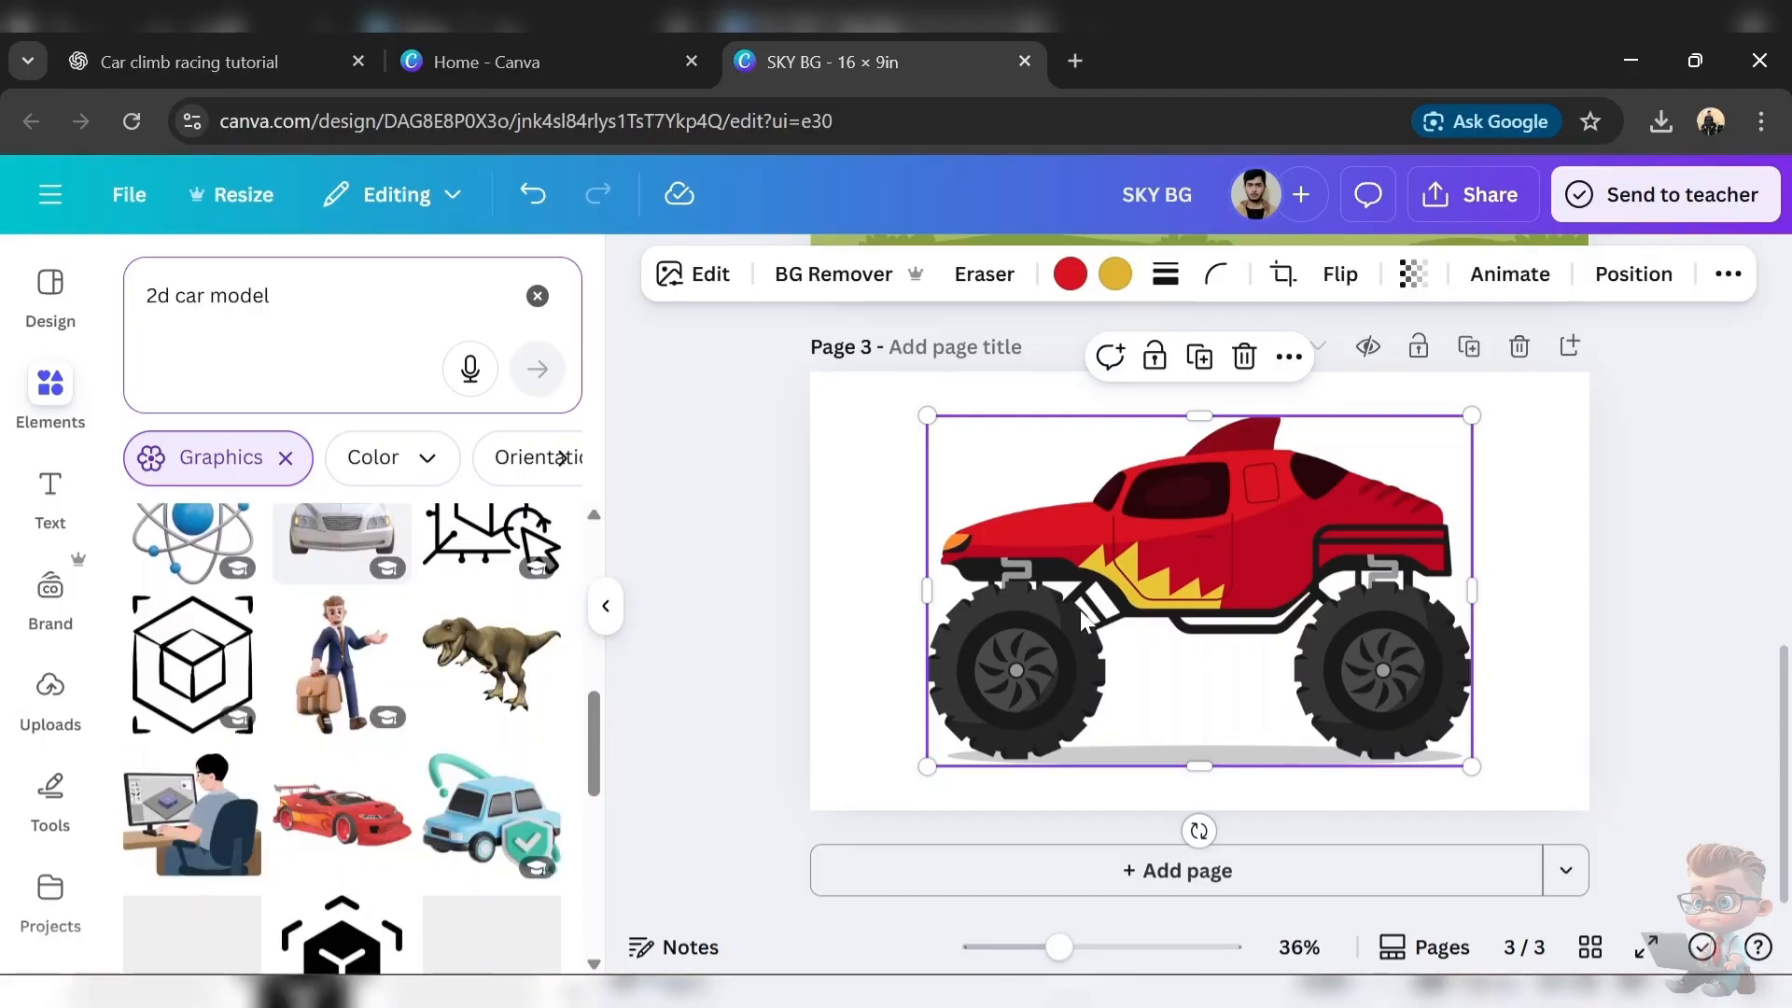
click(605, 606)
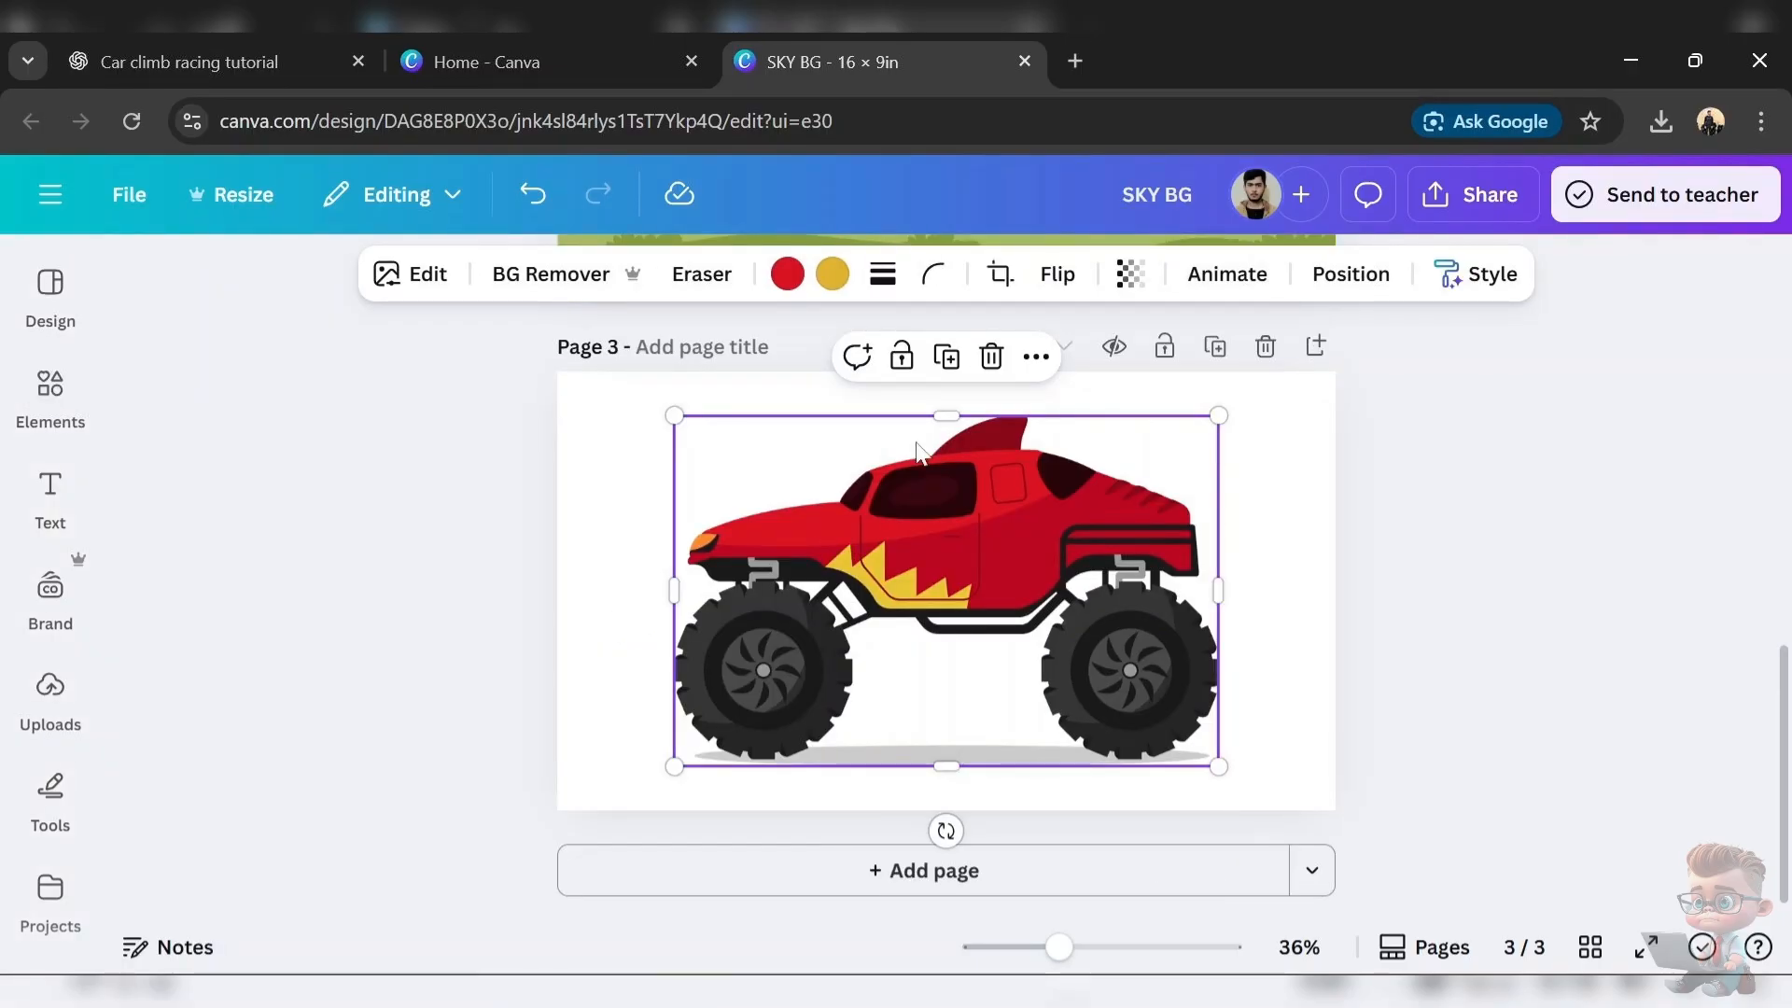
click(1060, 273)
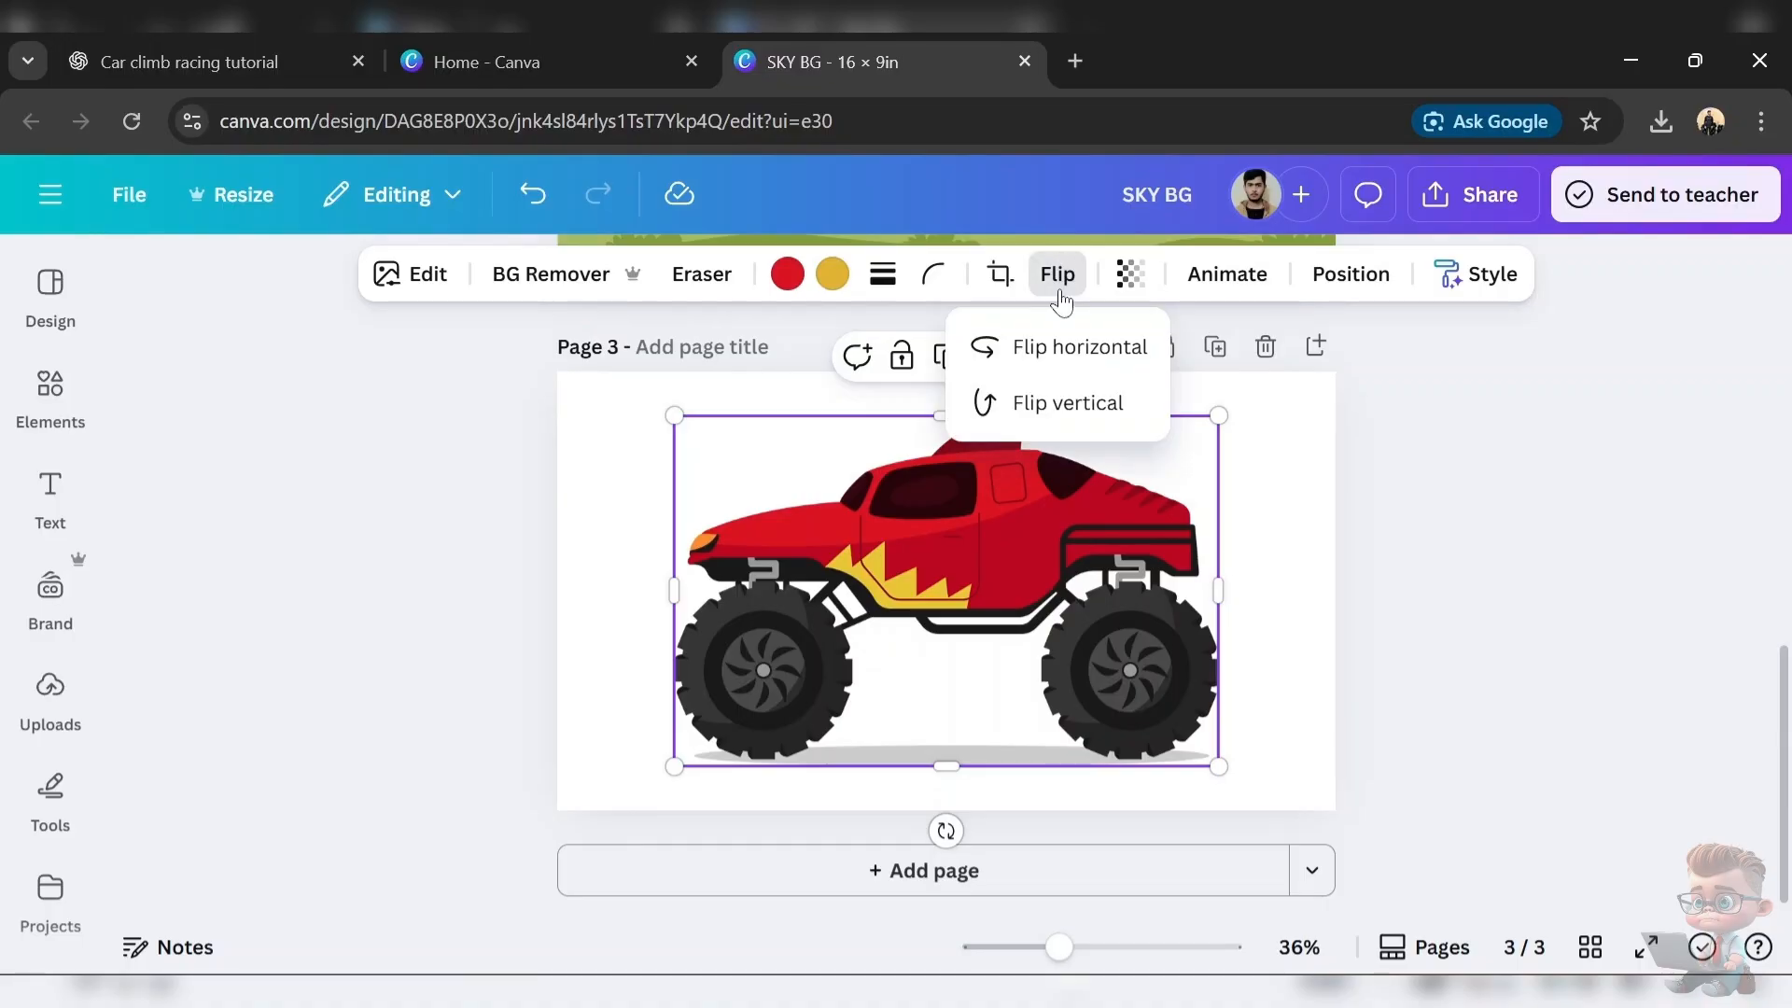
click(1062, 350)
click(888, 616)
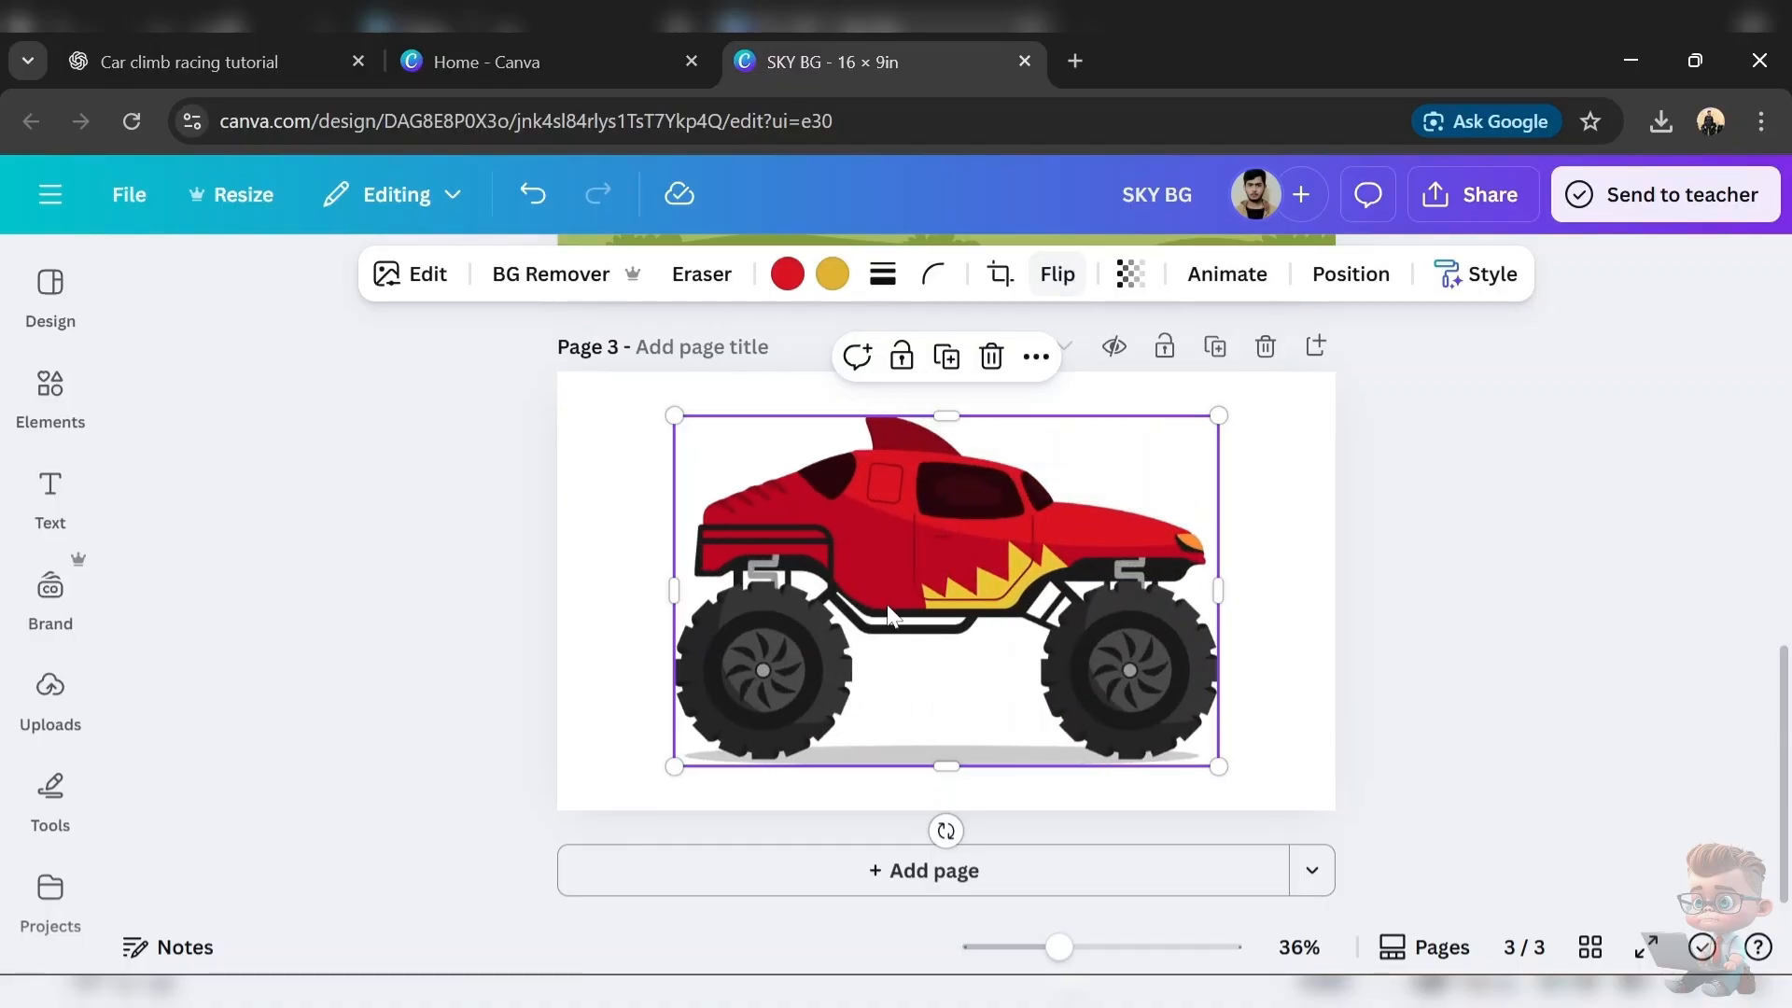
- Remove the monster truck's background and erase its wheels and ground shadow with the Pixel Eraser at size 36
click(534, 276)
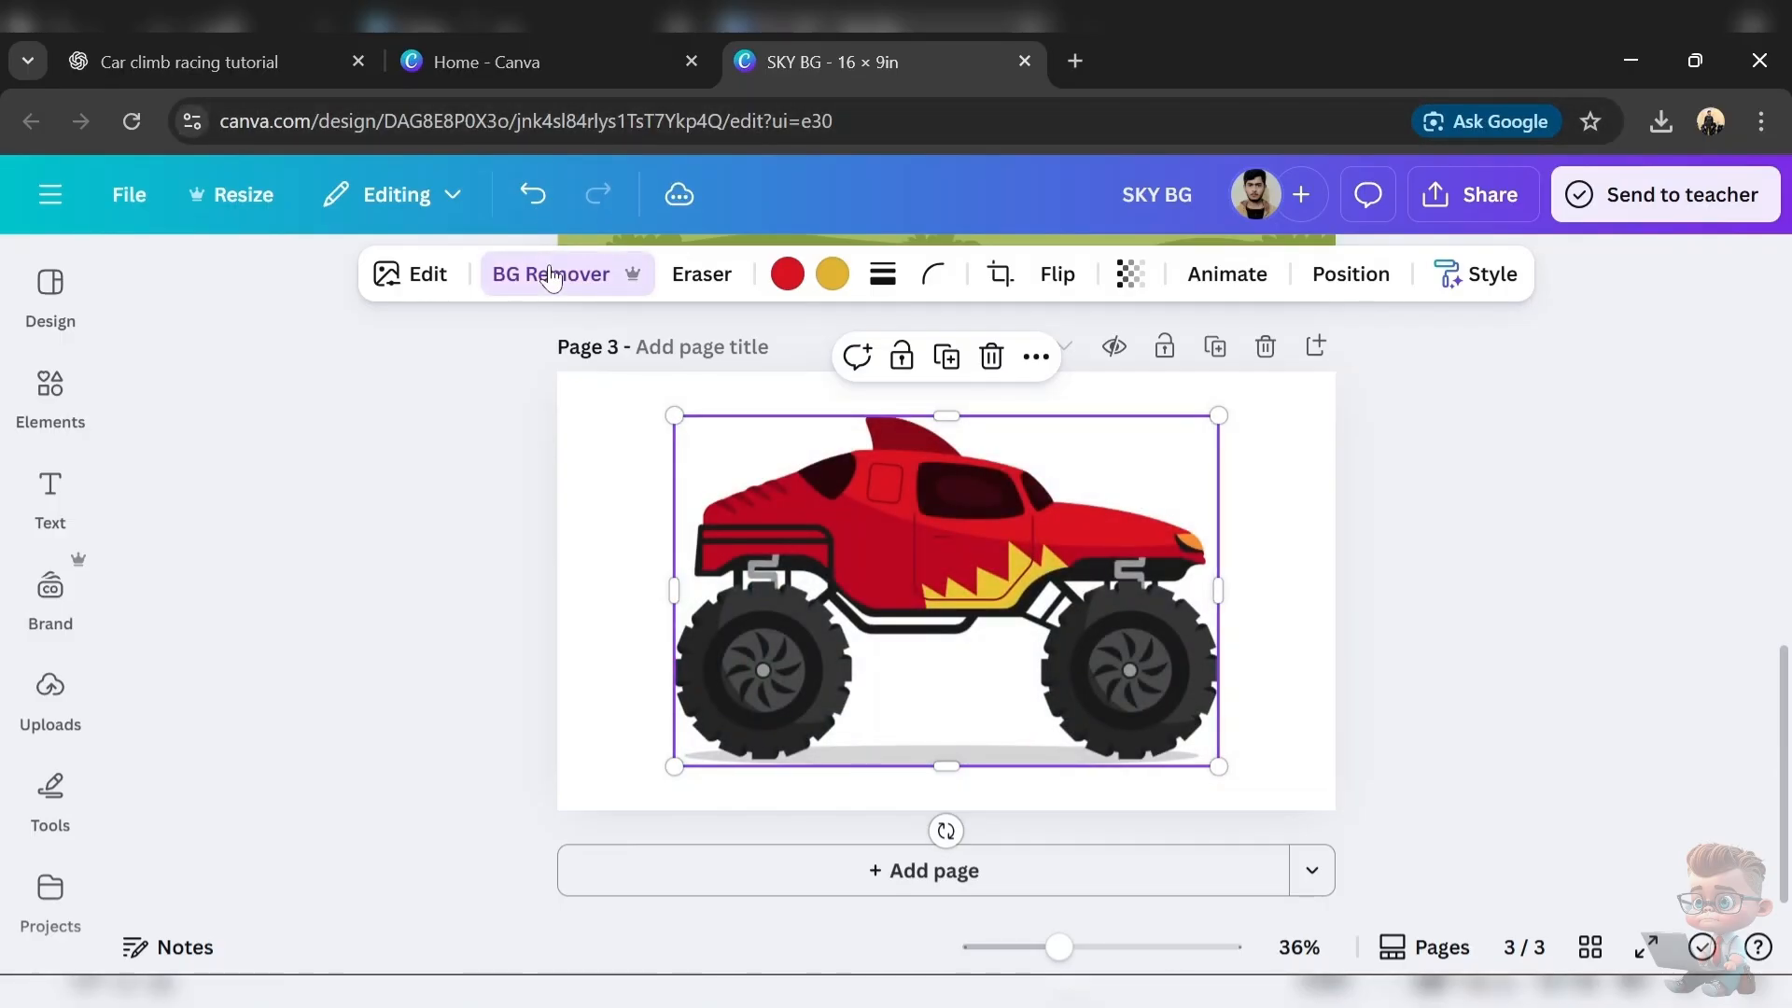
mouse_move(830, 637)
mouse_down()
mouse_move(776, 691)
mouse_move(1627, 640)
mouse_move(1442, 648)
mouse_move(979, 820)
mouse_move(899, 619)
mouse_move(933, 803)
mouse_up()
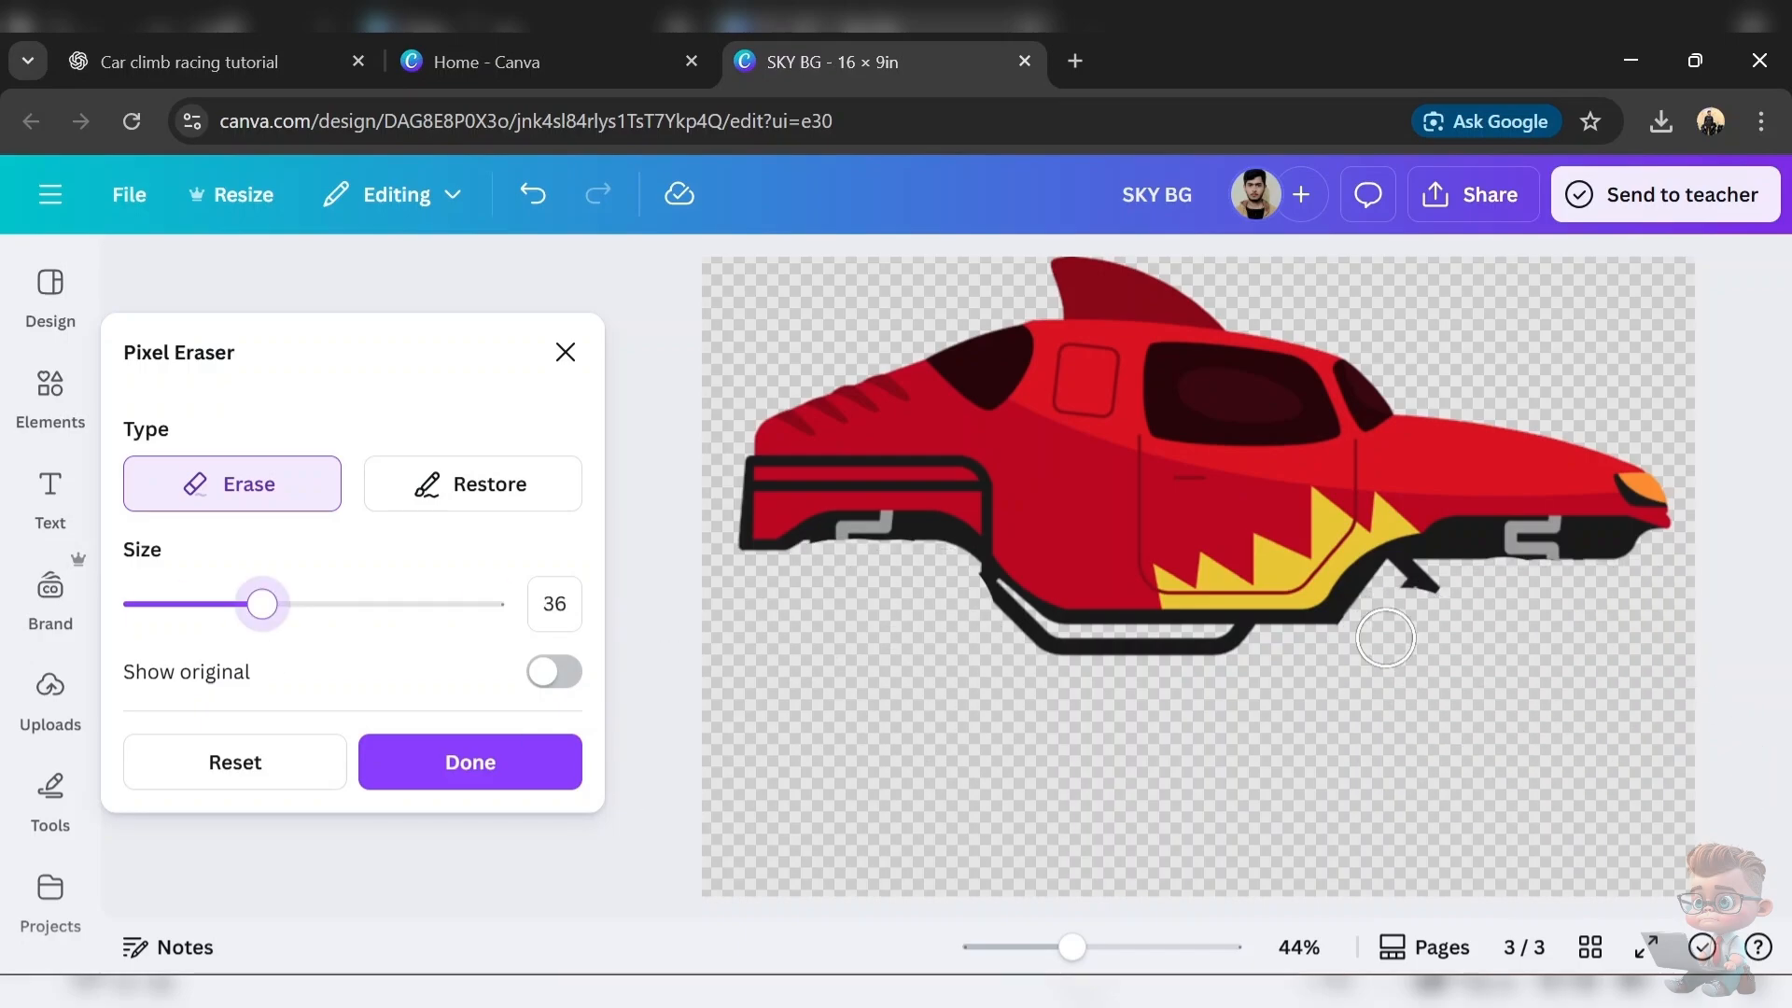
click(520, 768)
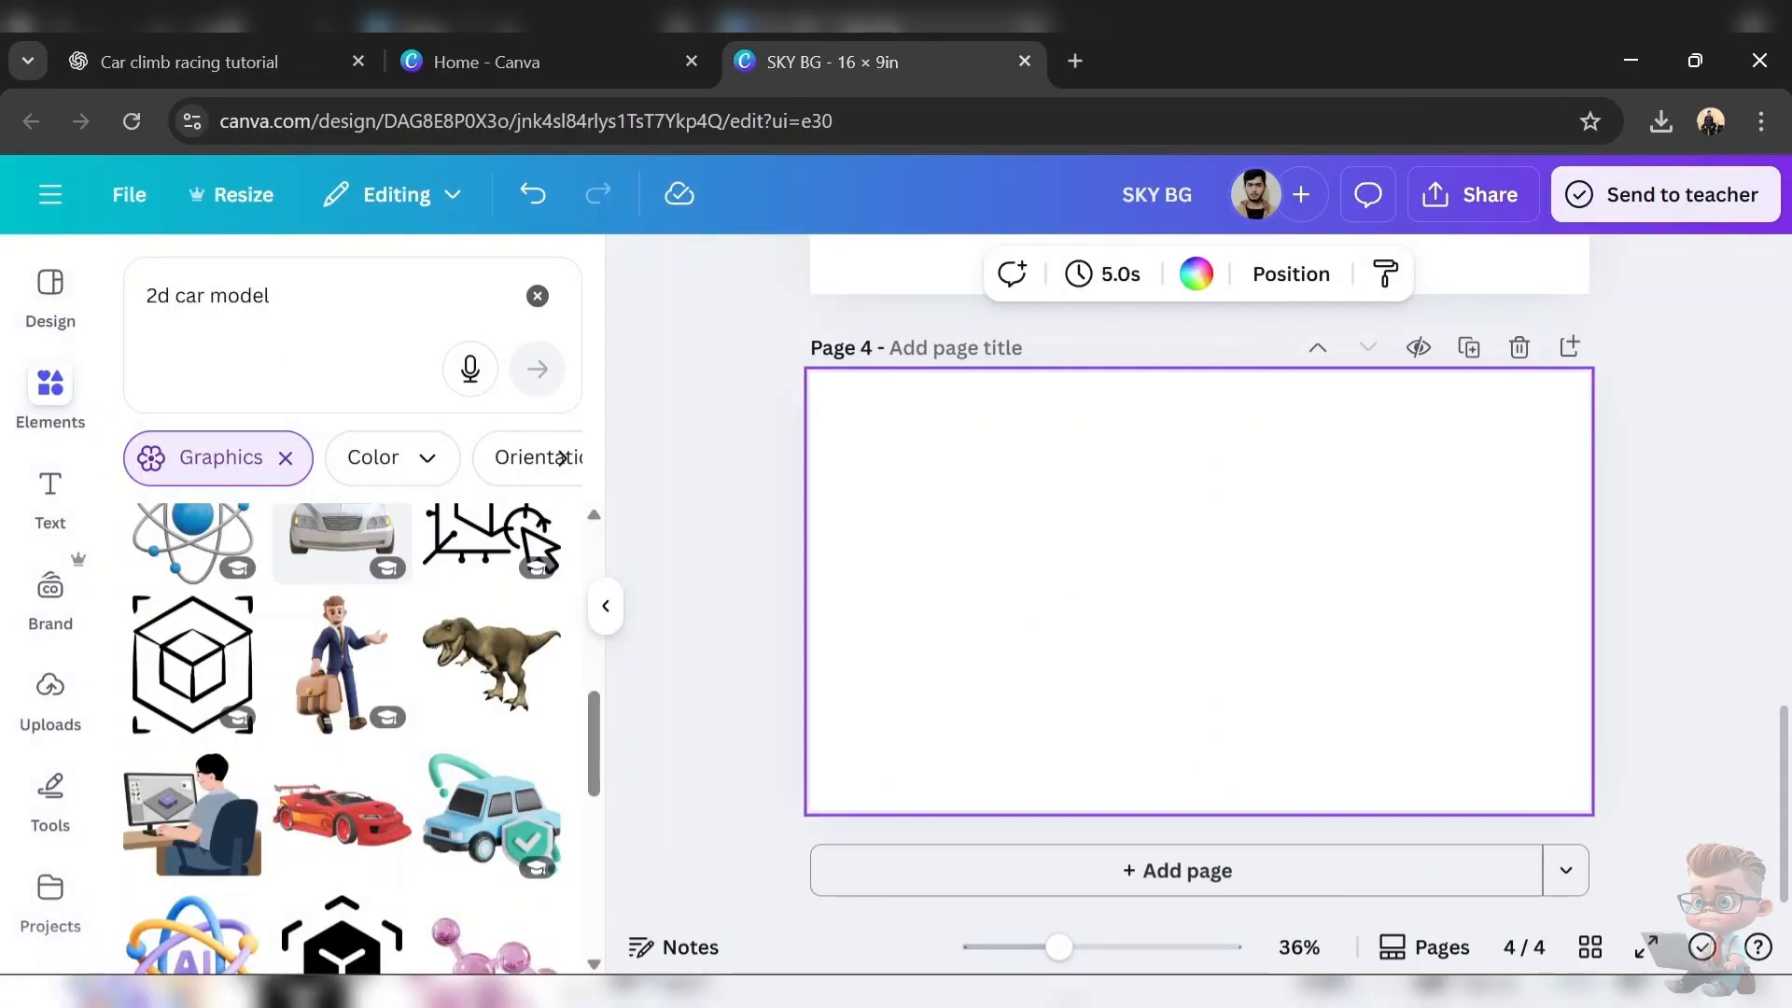
- Search the graphics for "wheels" and add the black tyre with the silver spoked rim to page 4, titled Wheel 1
click(234, 295)
text(wheels\)
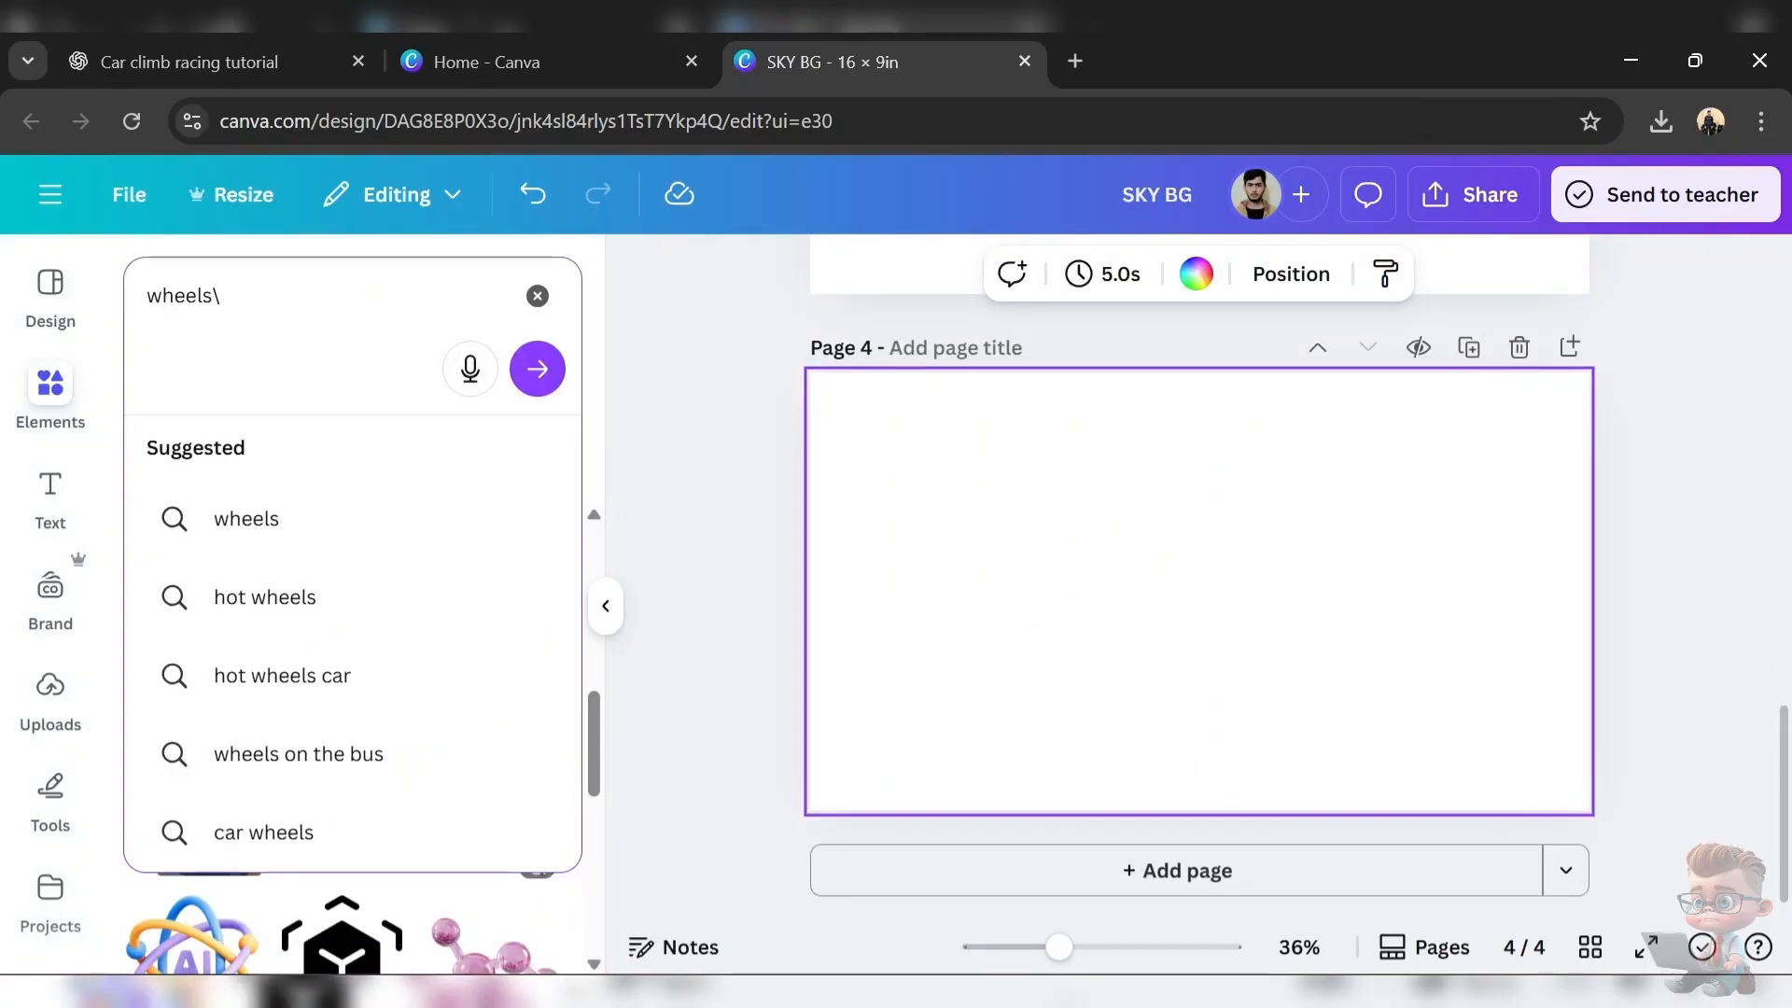
key(Return)
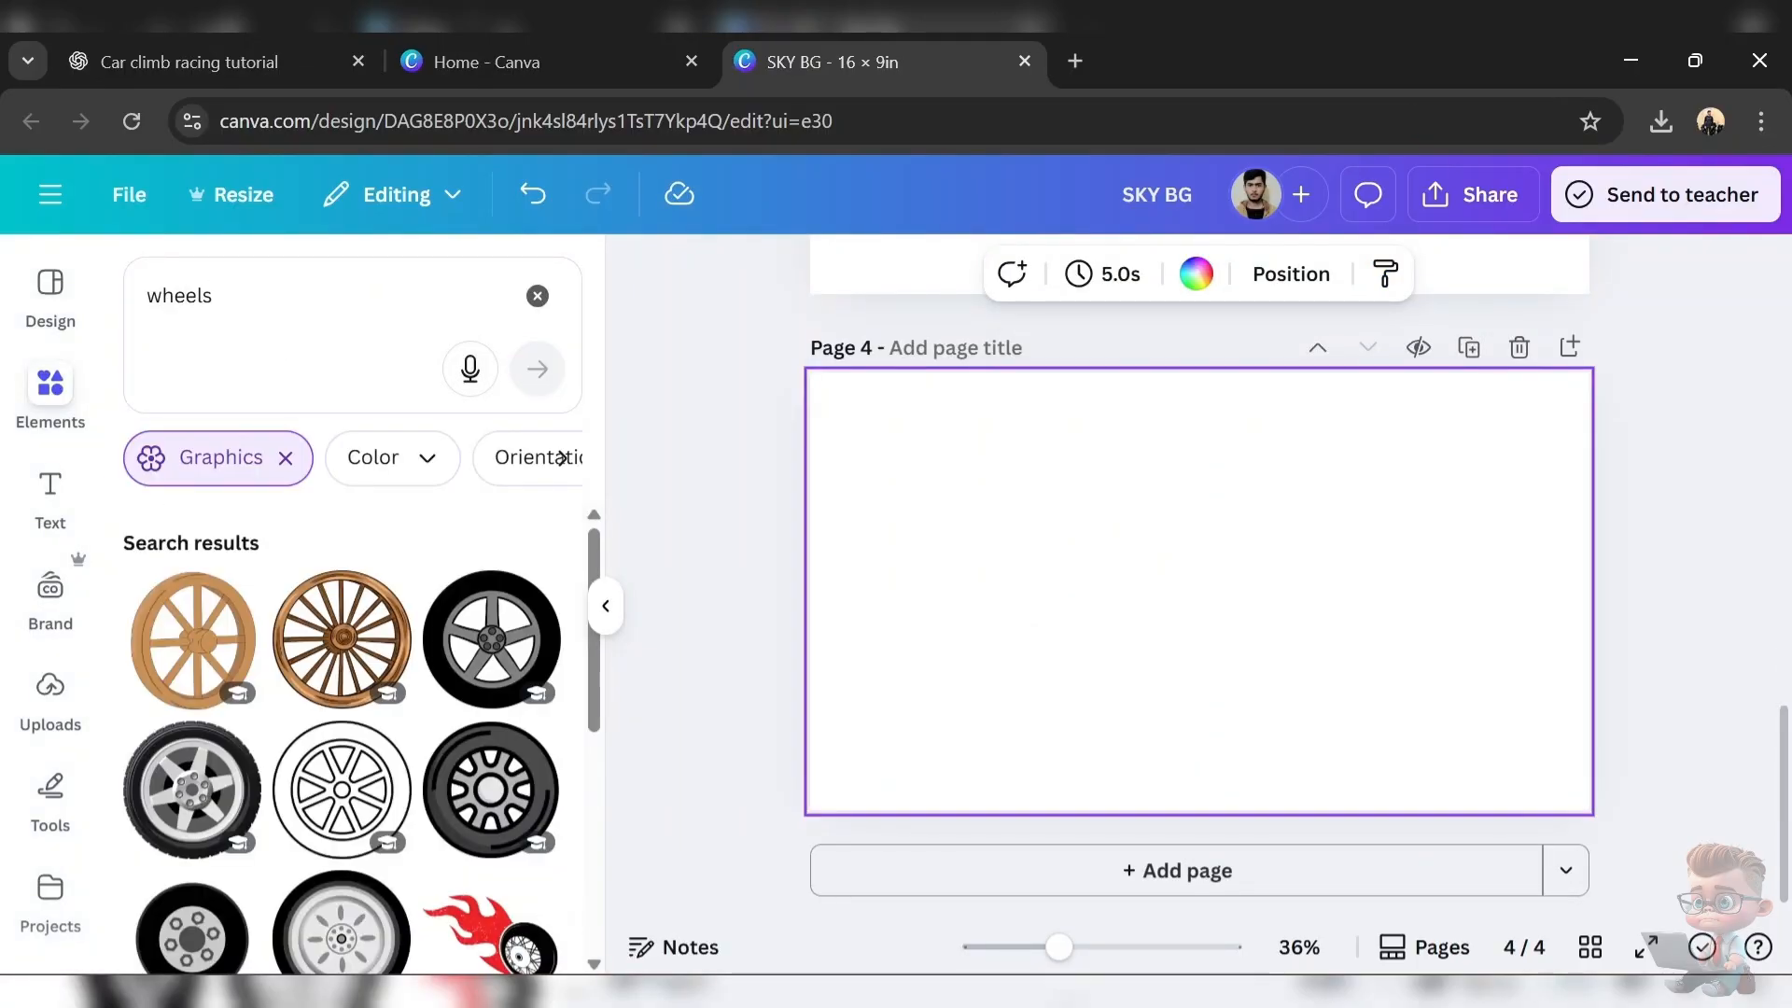
scroll(193, 634, down, 2)
click(193, 634)
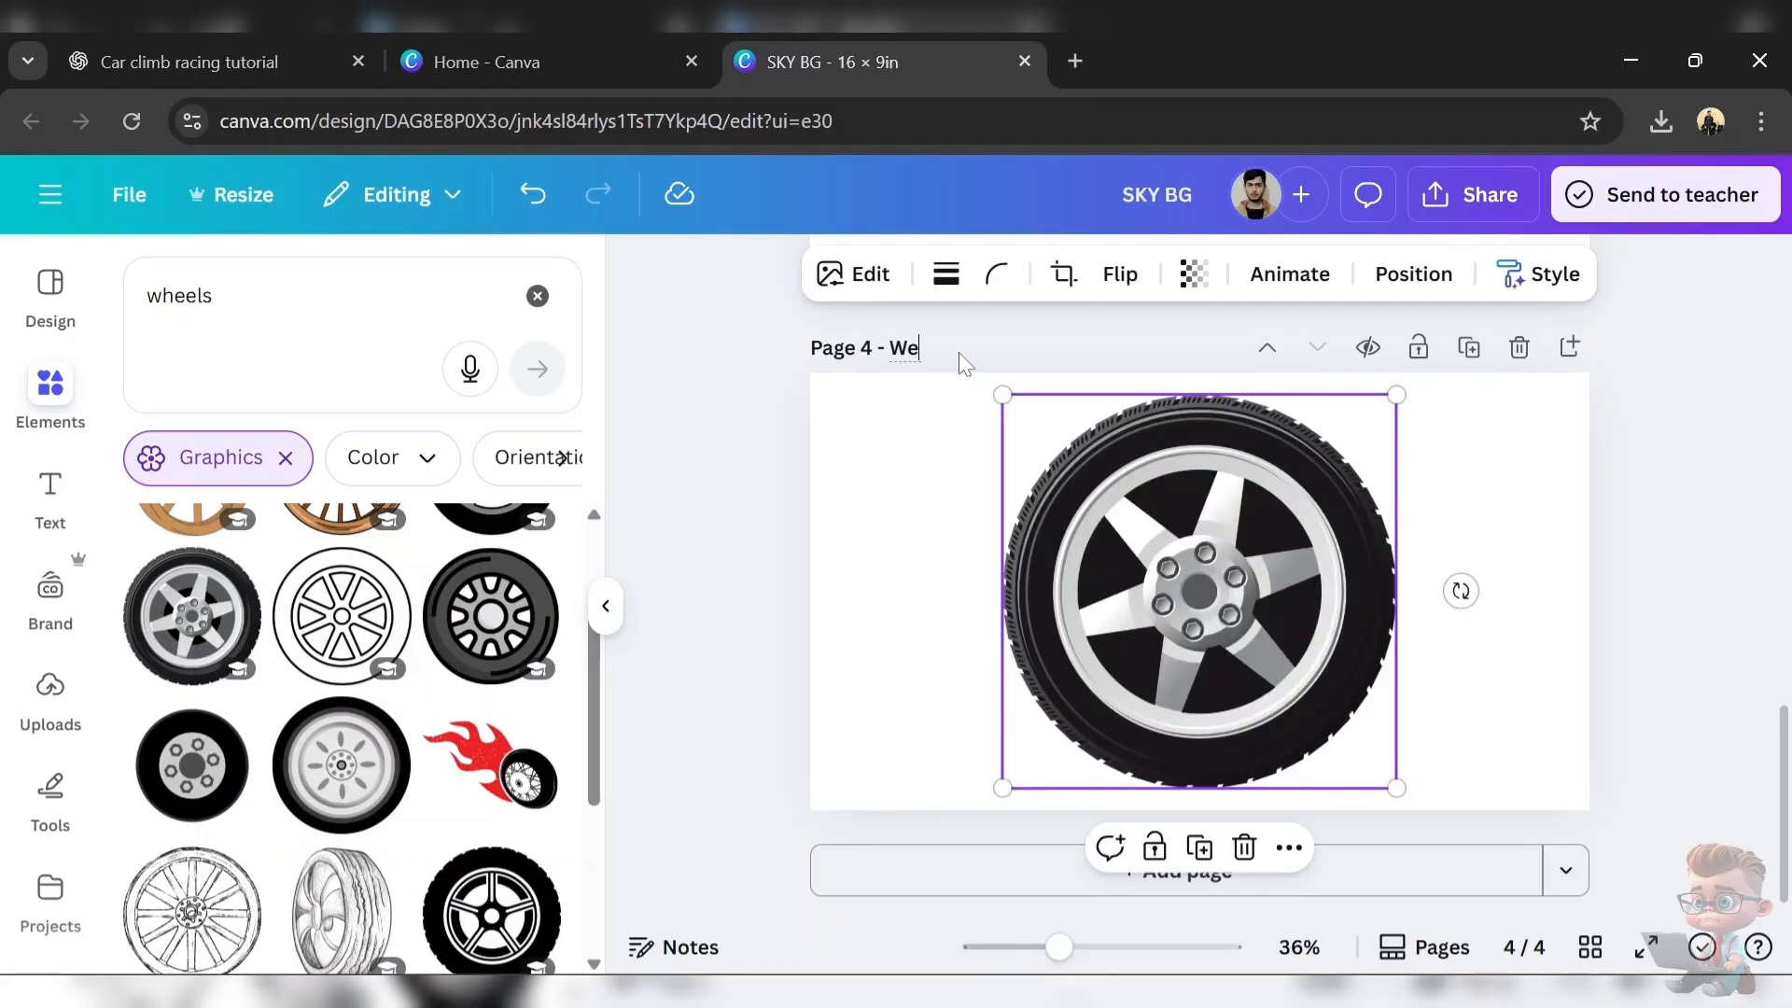
- Duplicate the Wheel 1 page to get a second wheel page
click(1468, 347)
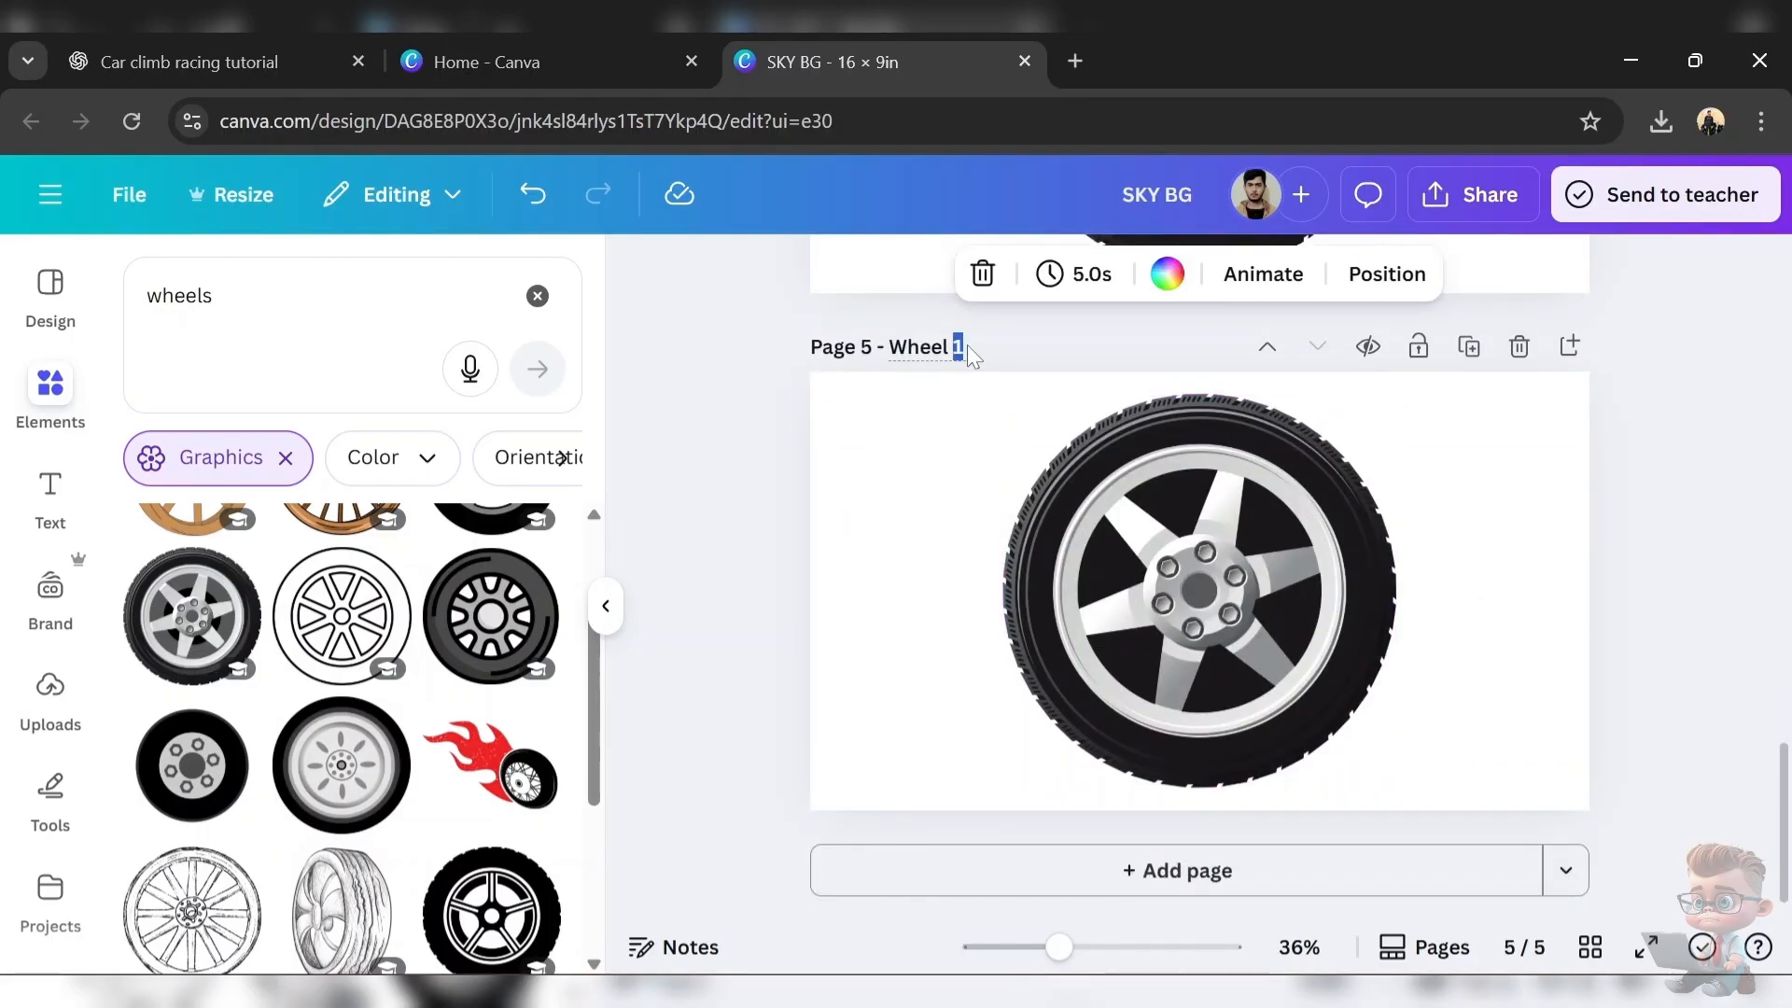
scroll(966, 344, up, 10)
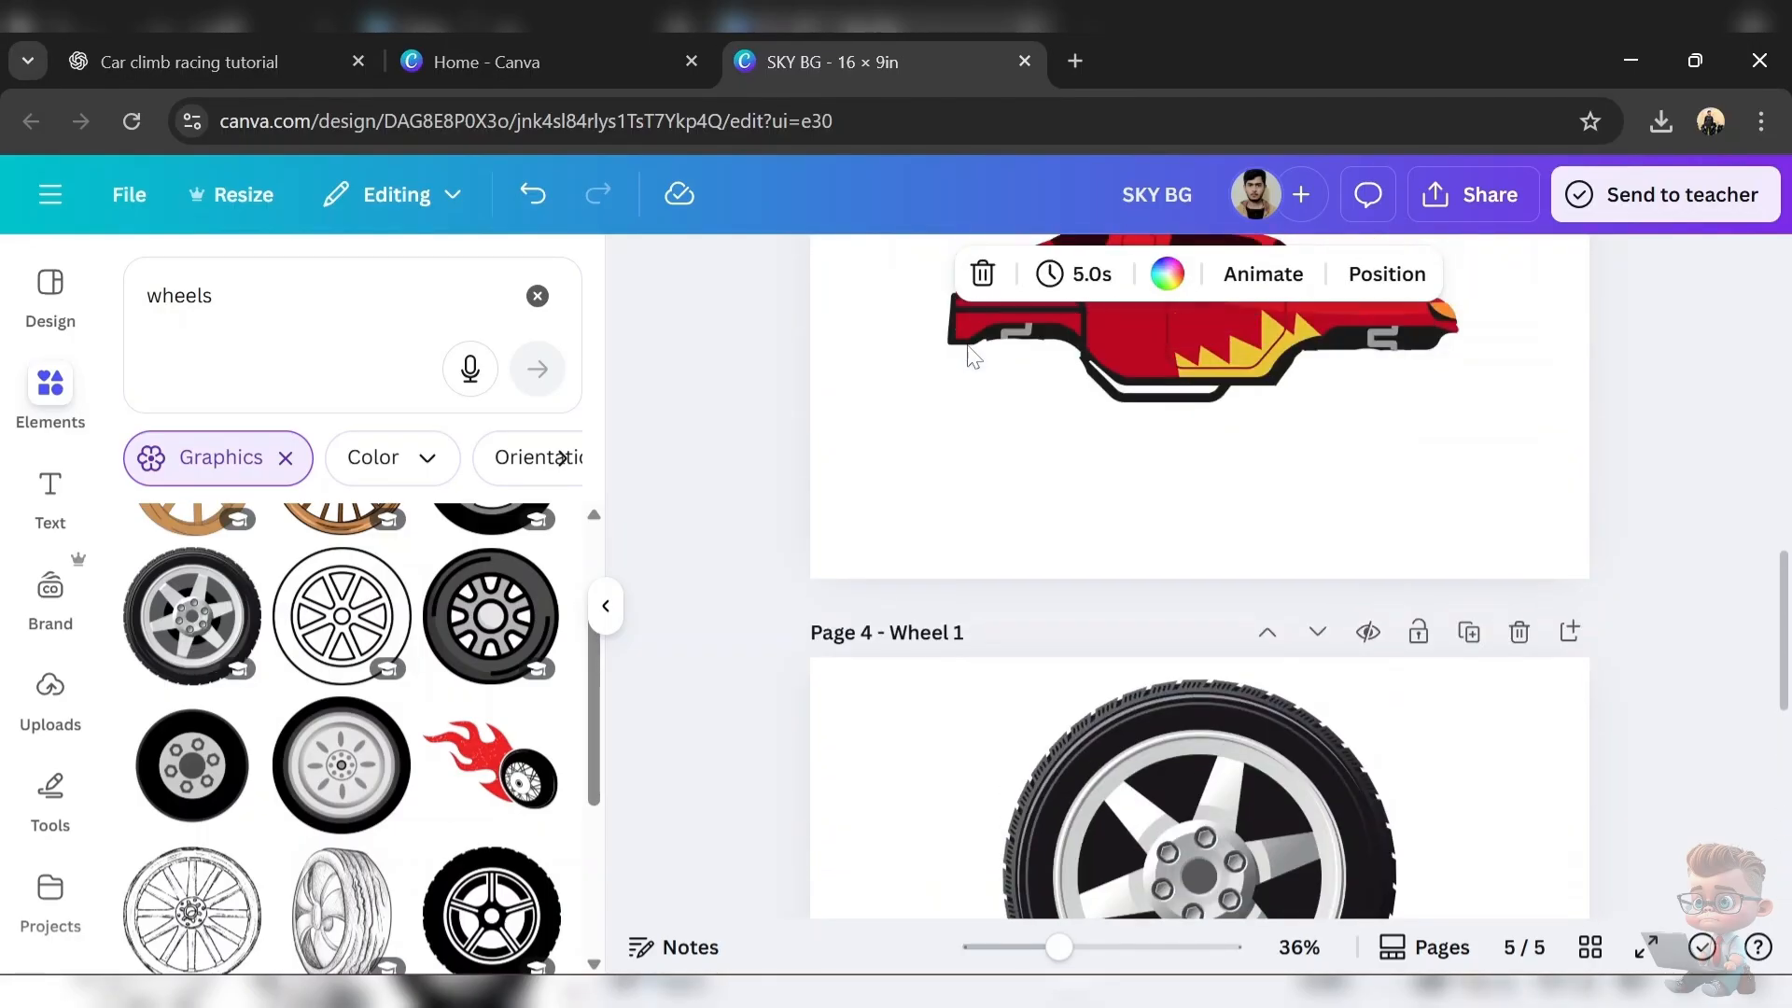
- Search the graphics for "fuel tank" and add the green jerry can to the blank page 6
scroll(967, 344, down, 1)
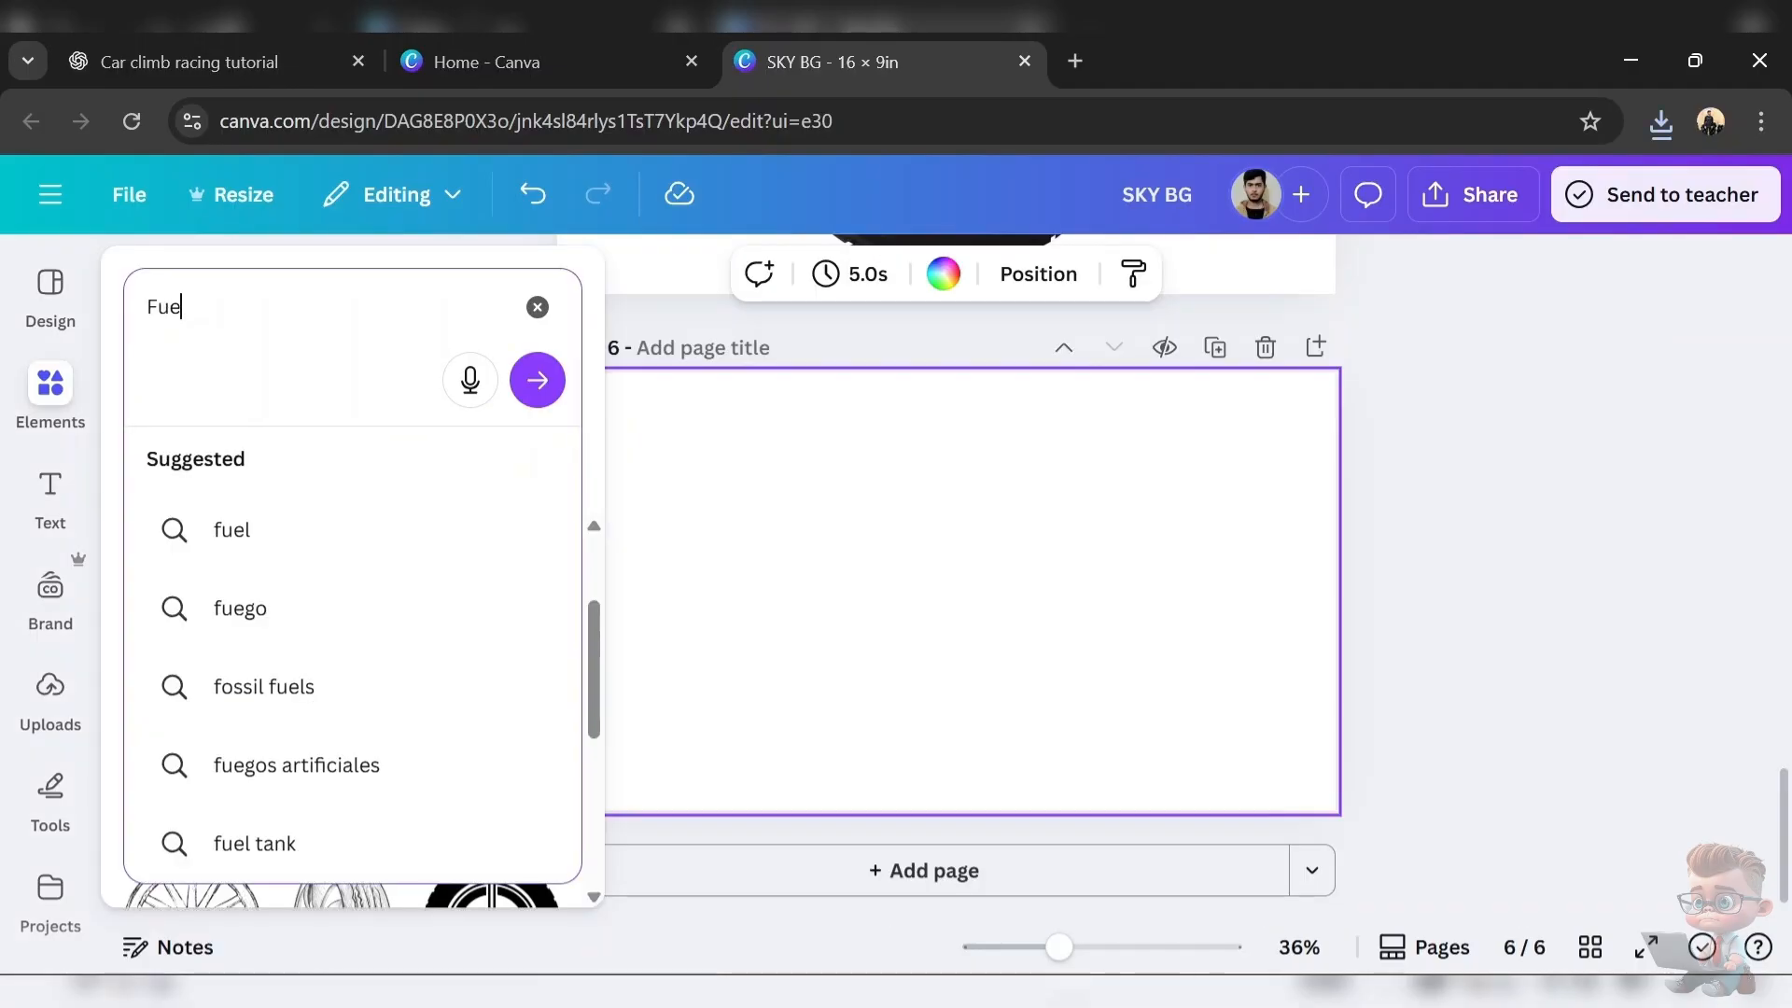
click(307, 611)
scroll(309, 623, down, 5)
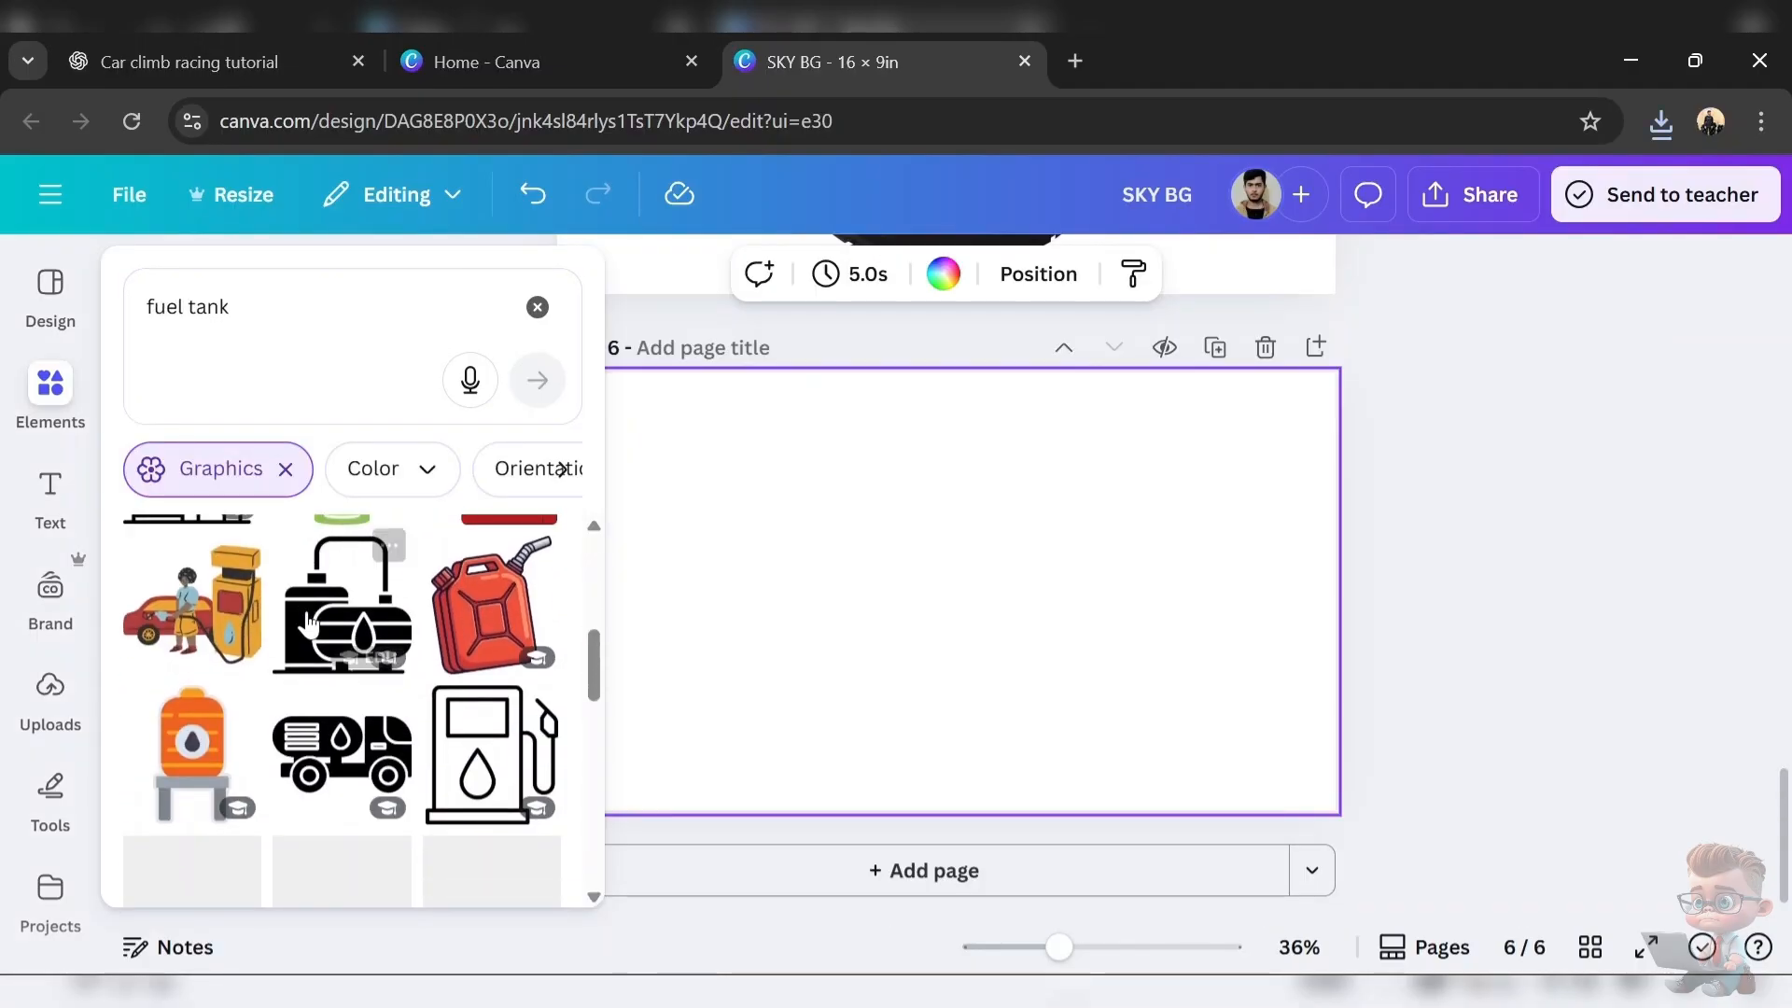
scroll(308, 624, down, 5)
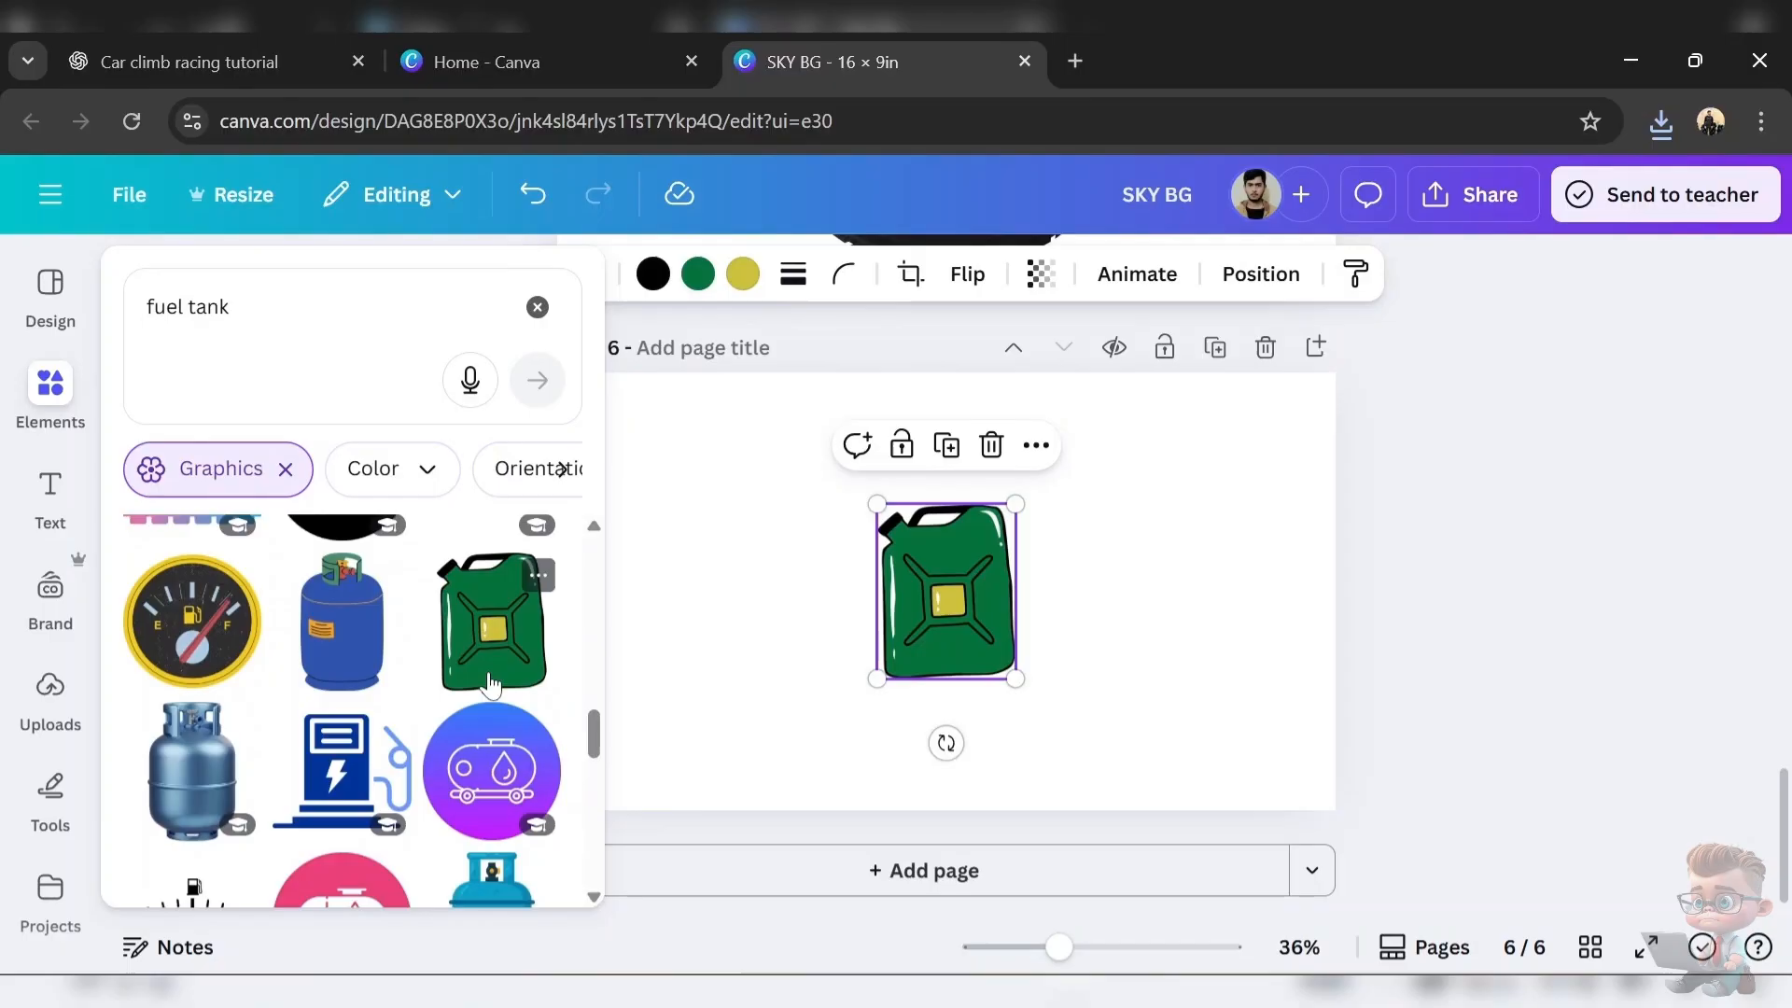
click(490, 621)
scroll(490, 653, down, 2)
scroll(491, 684, down, 4)
click(842, 731)
click(920, 619)
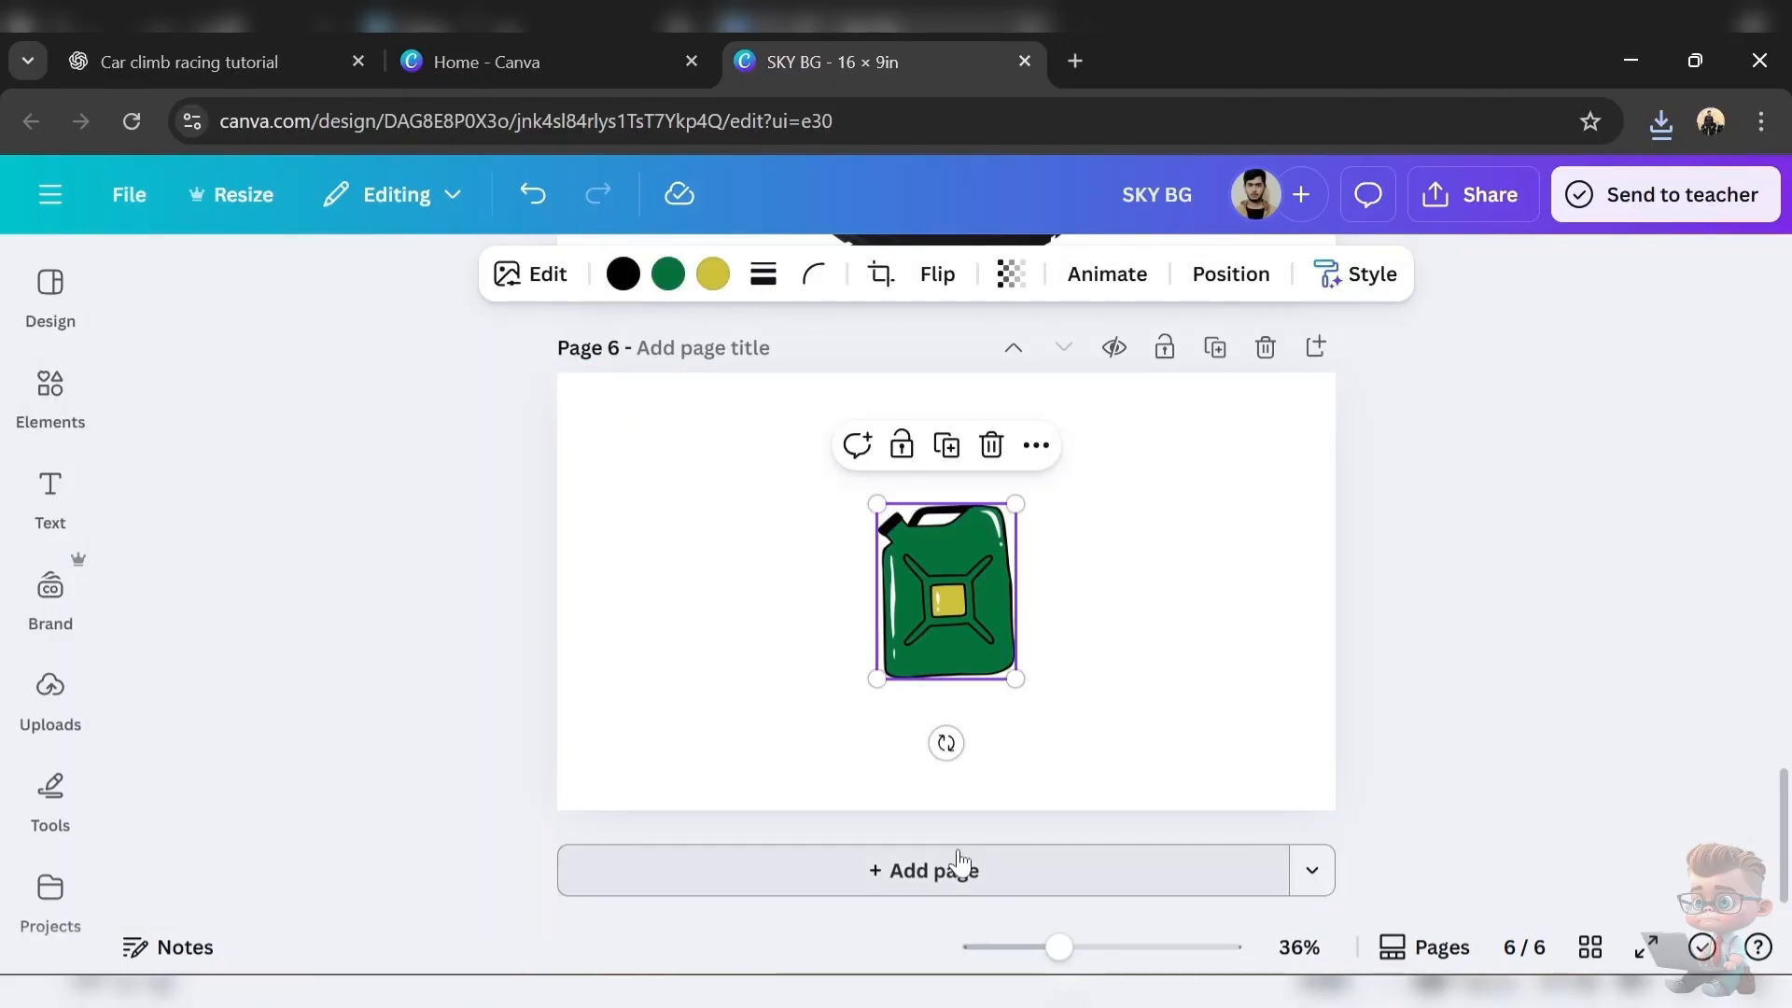
- Add page 7, place the orange and yellow dollar coin from a graphics search for "coins", and shrink and centre it
click(959, 866)
mouse_move(56, 387)
click(280, 307)
text(coins)
key(Return)
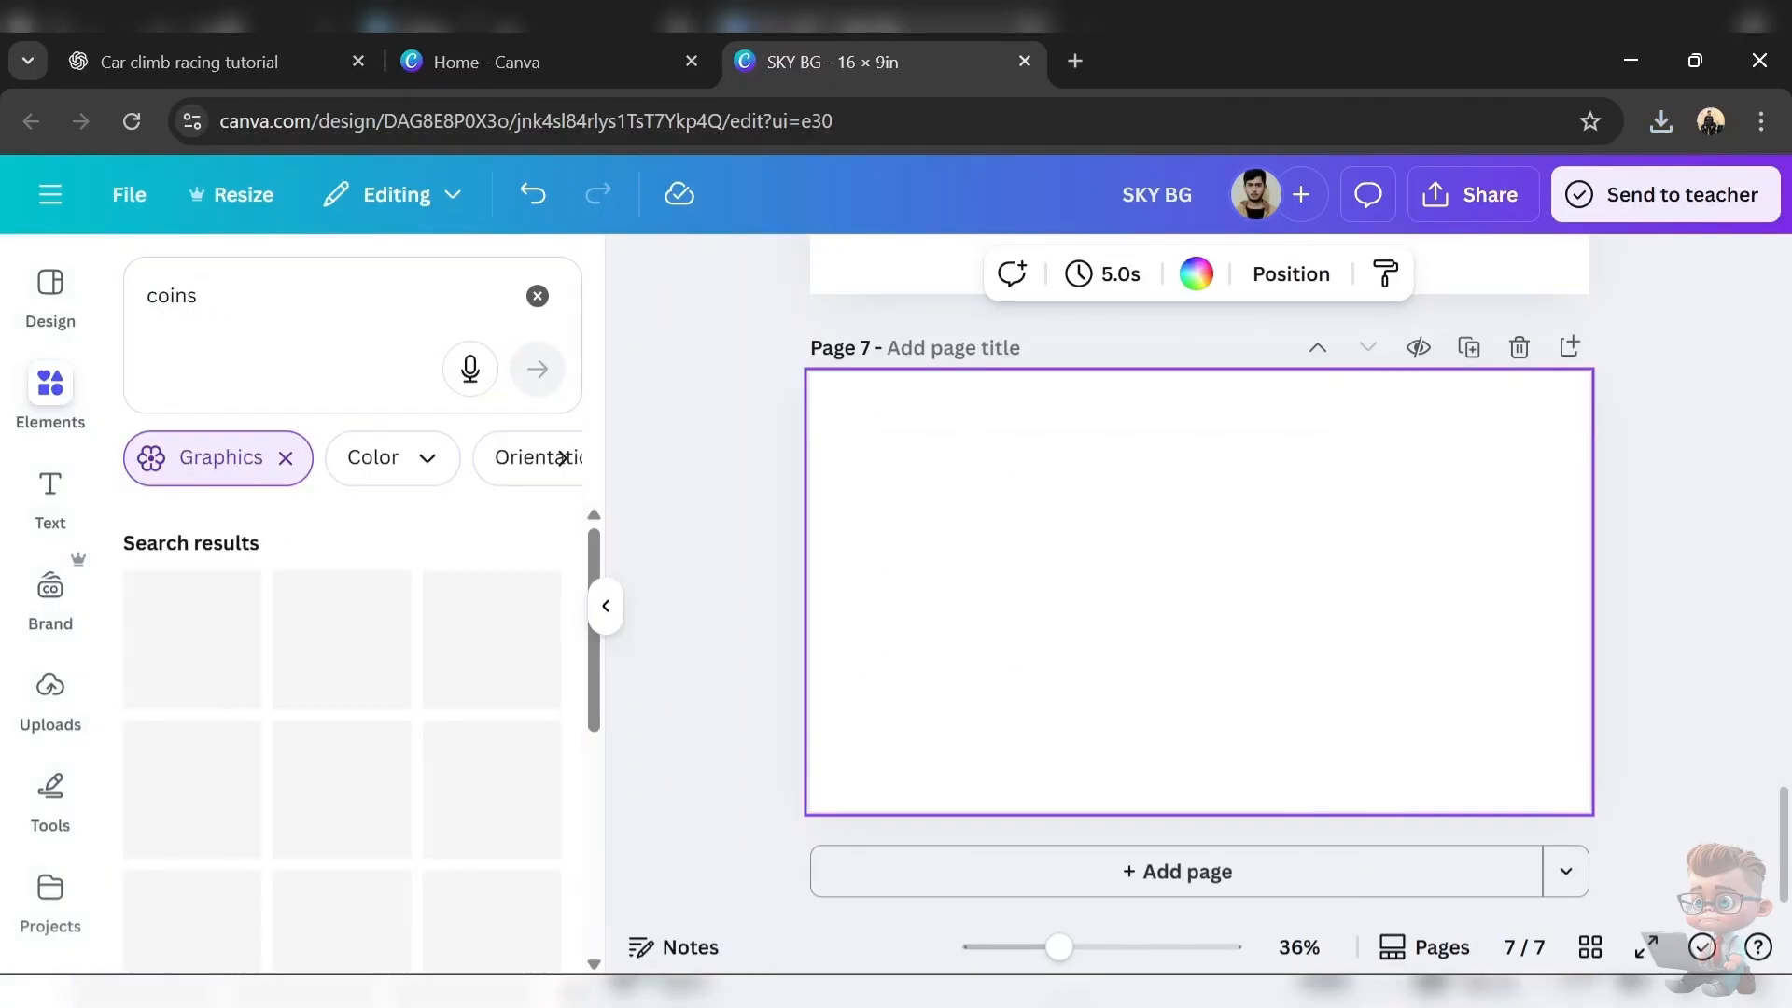
scroll(298, 699, down, 6)
click(191, 714)
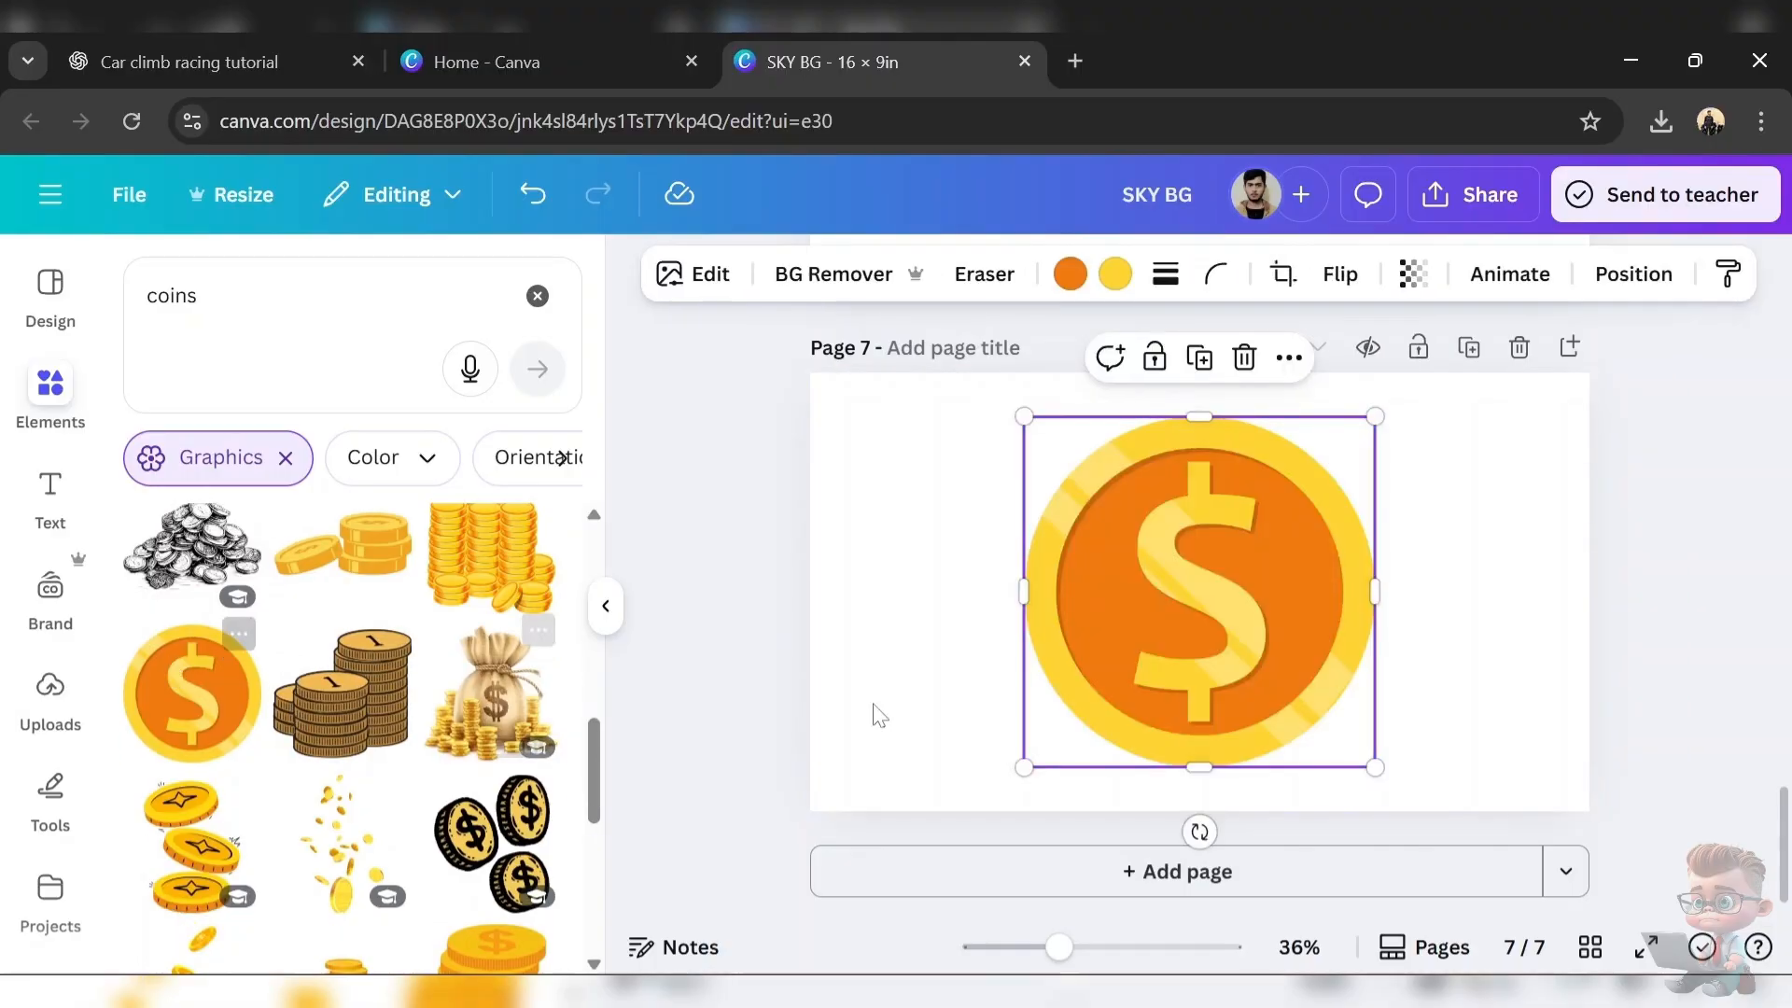
drag(1376, 767, 1228, 620)
drag(1125, 518, 1201, 592)
- Title page 7 "coins" and page 6 "fuel tank"
click(961, 348)
text(coins)
scroll(1021, 474, up, 5)
click(983, 502)
text(fuel tank)
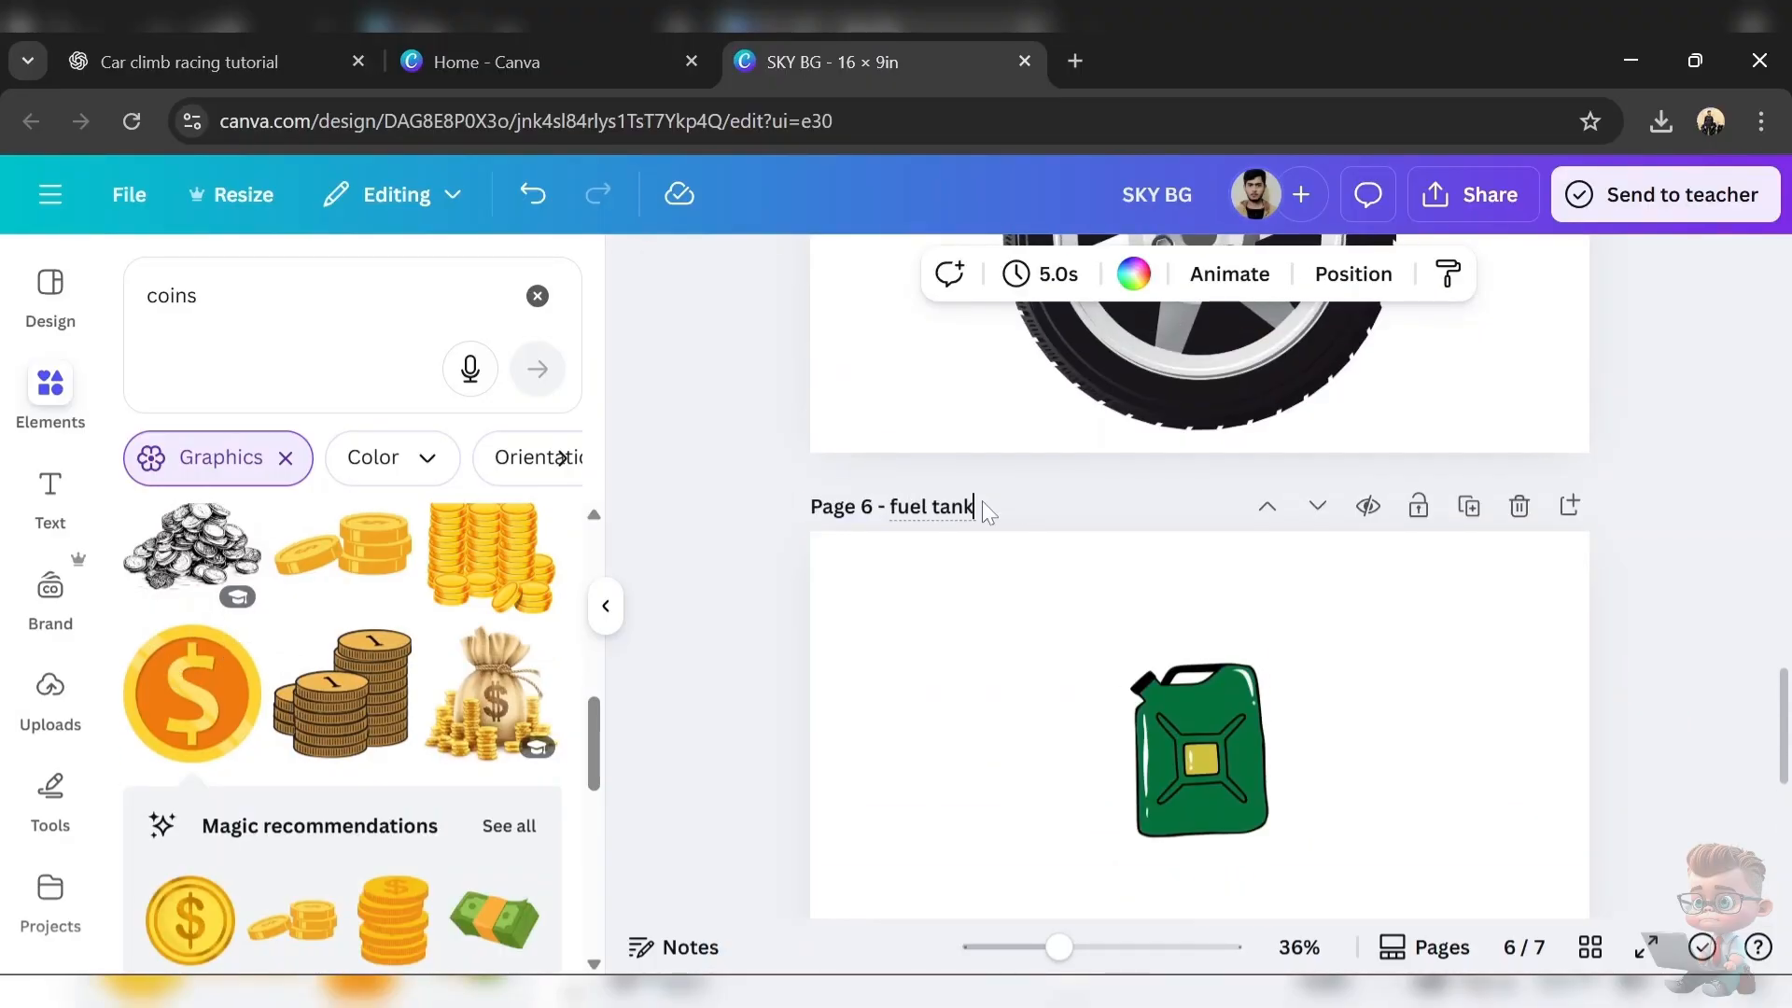
- Rename the design "game" and download pages 1–7 as PNG at size 1 with a transparent background
scroll(982, 500, up, 20)
click(980, 341)
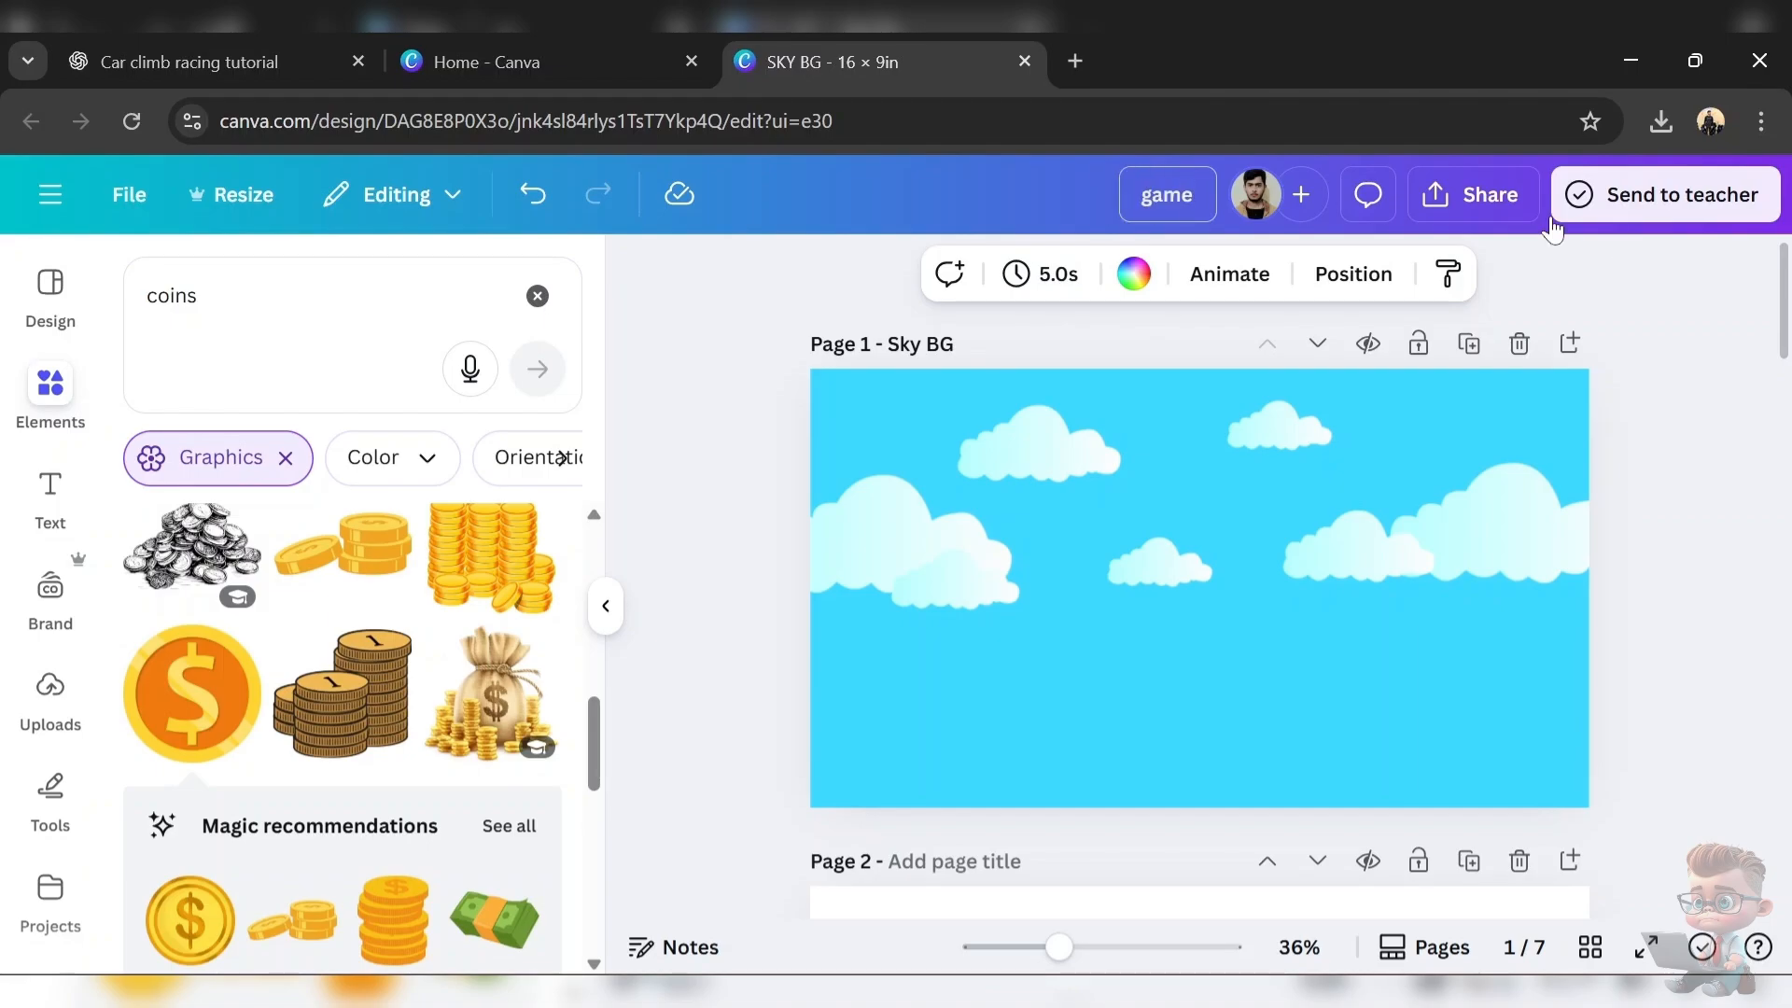
click(1460, 201)
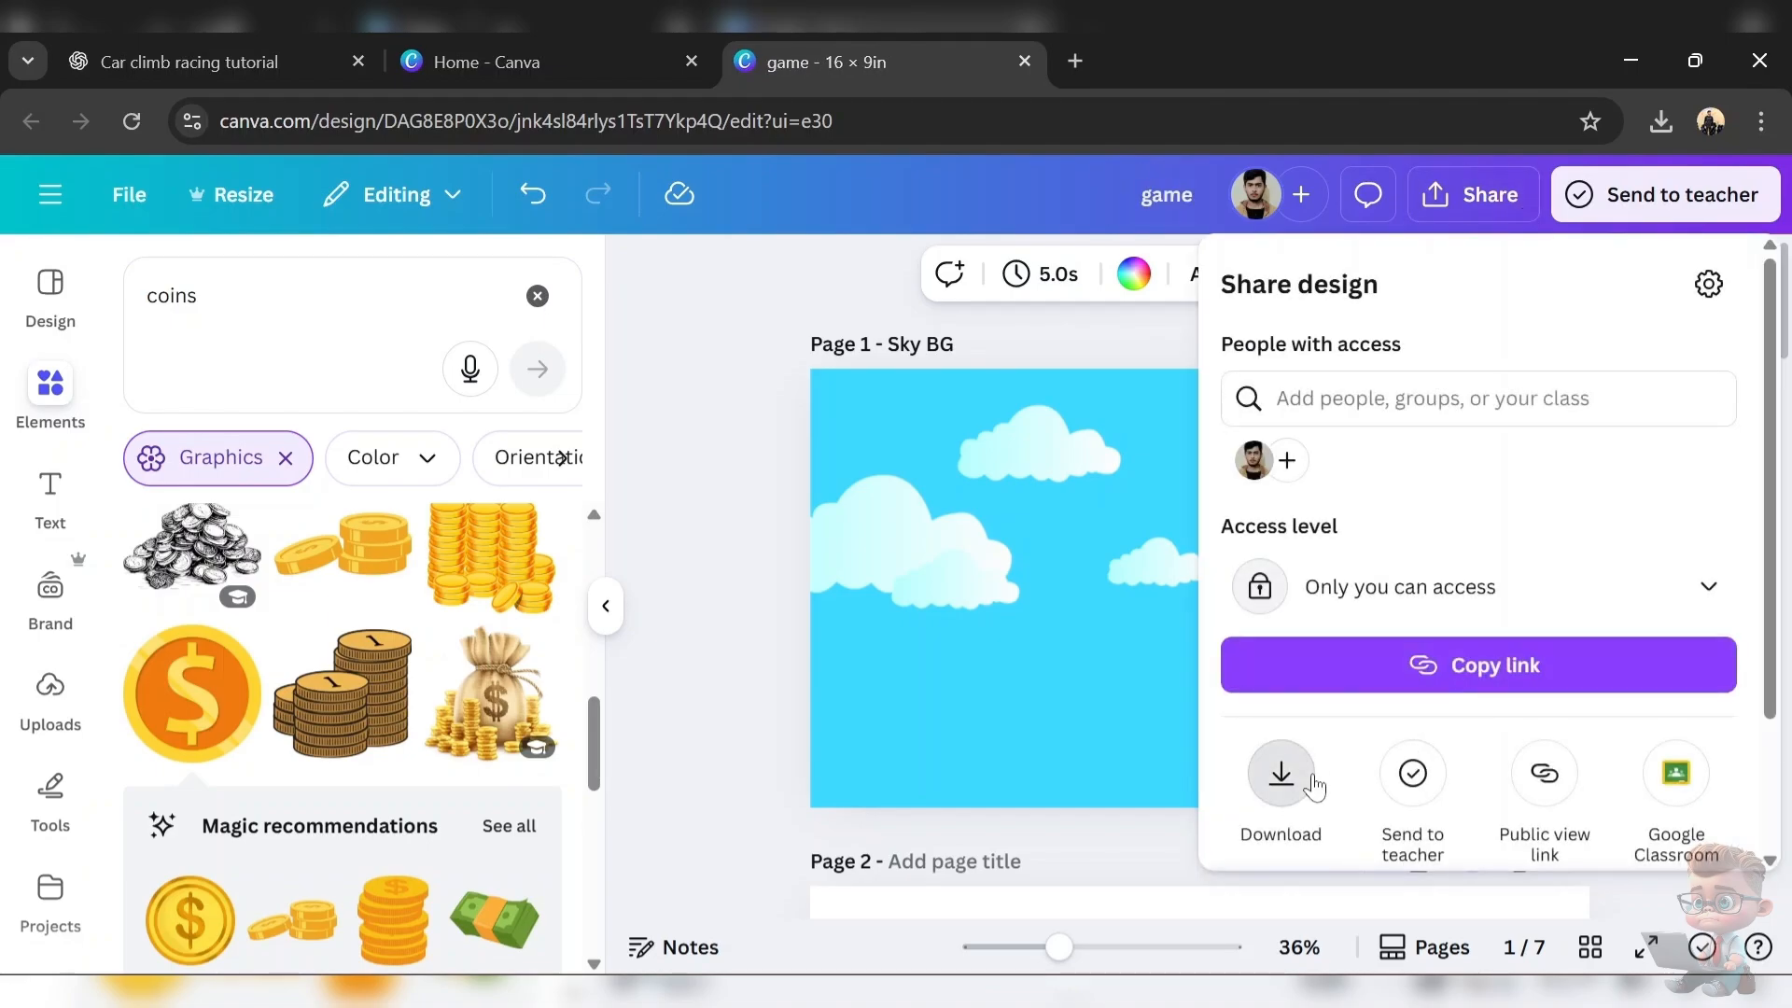
click(1281, 773)
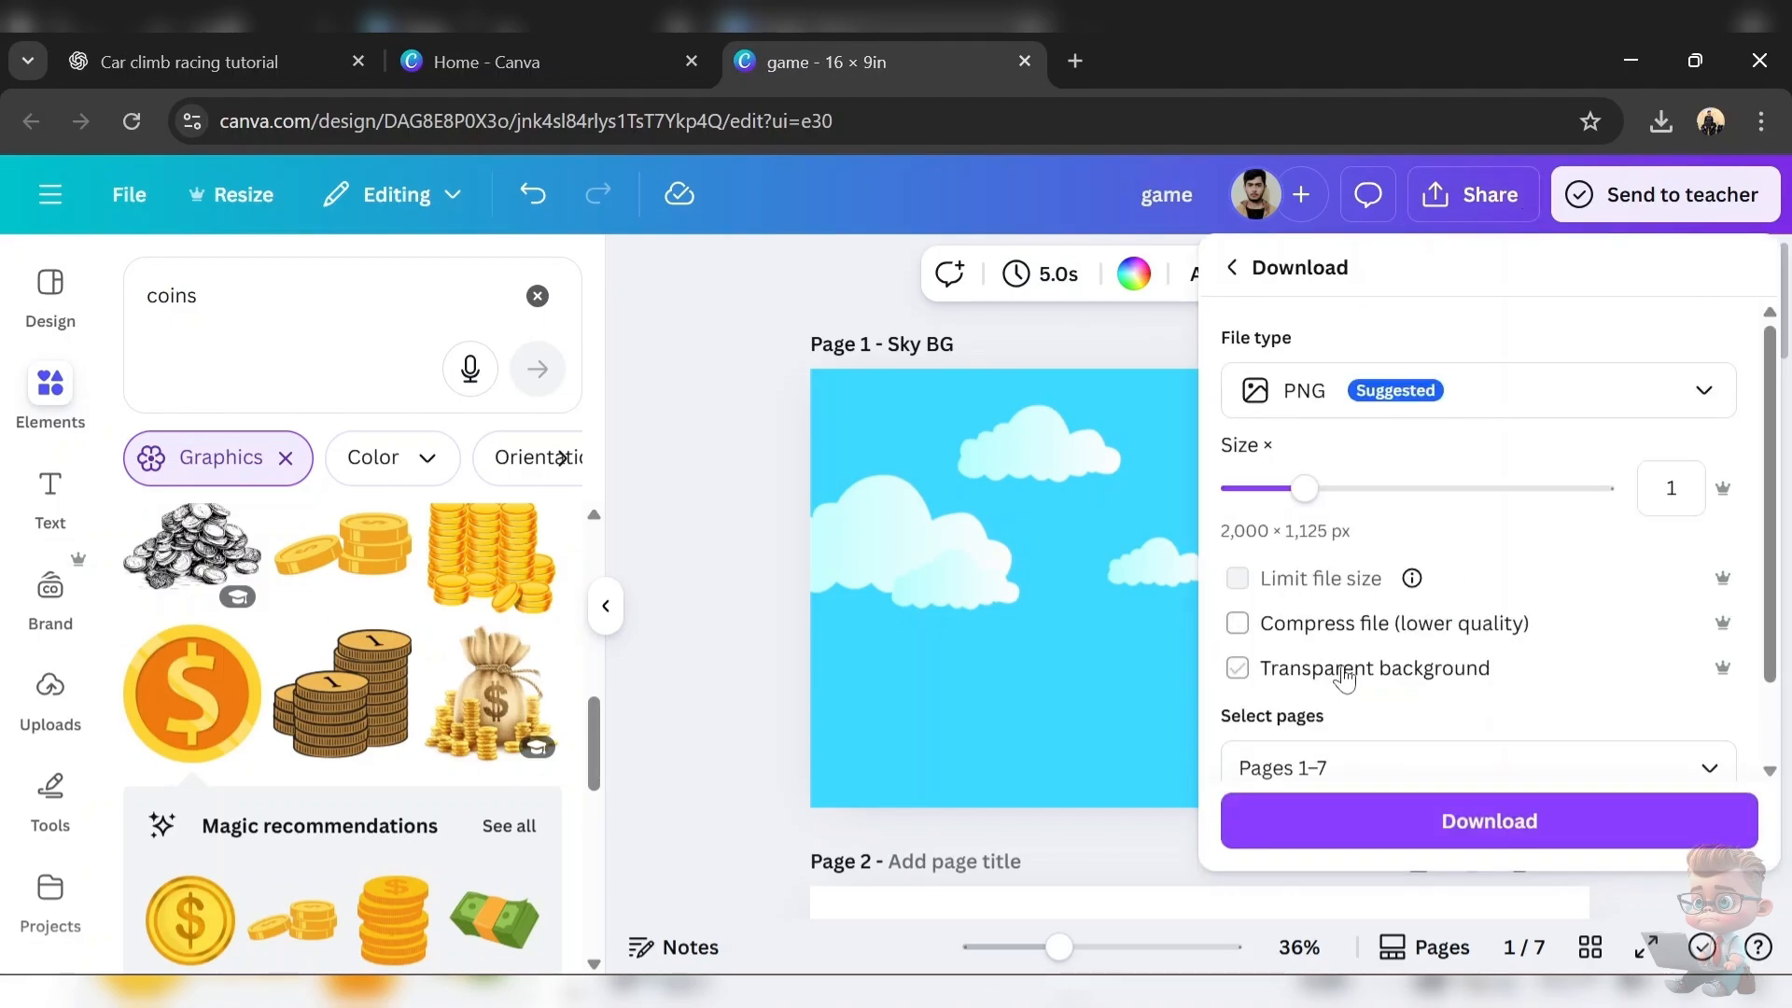
click(1356, 844)
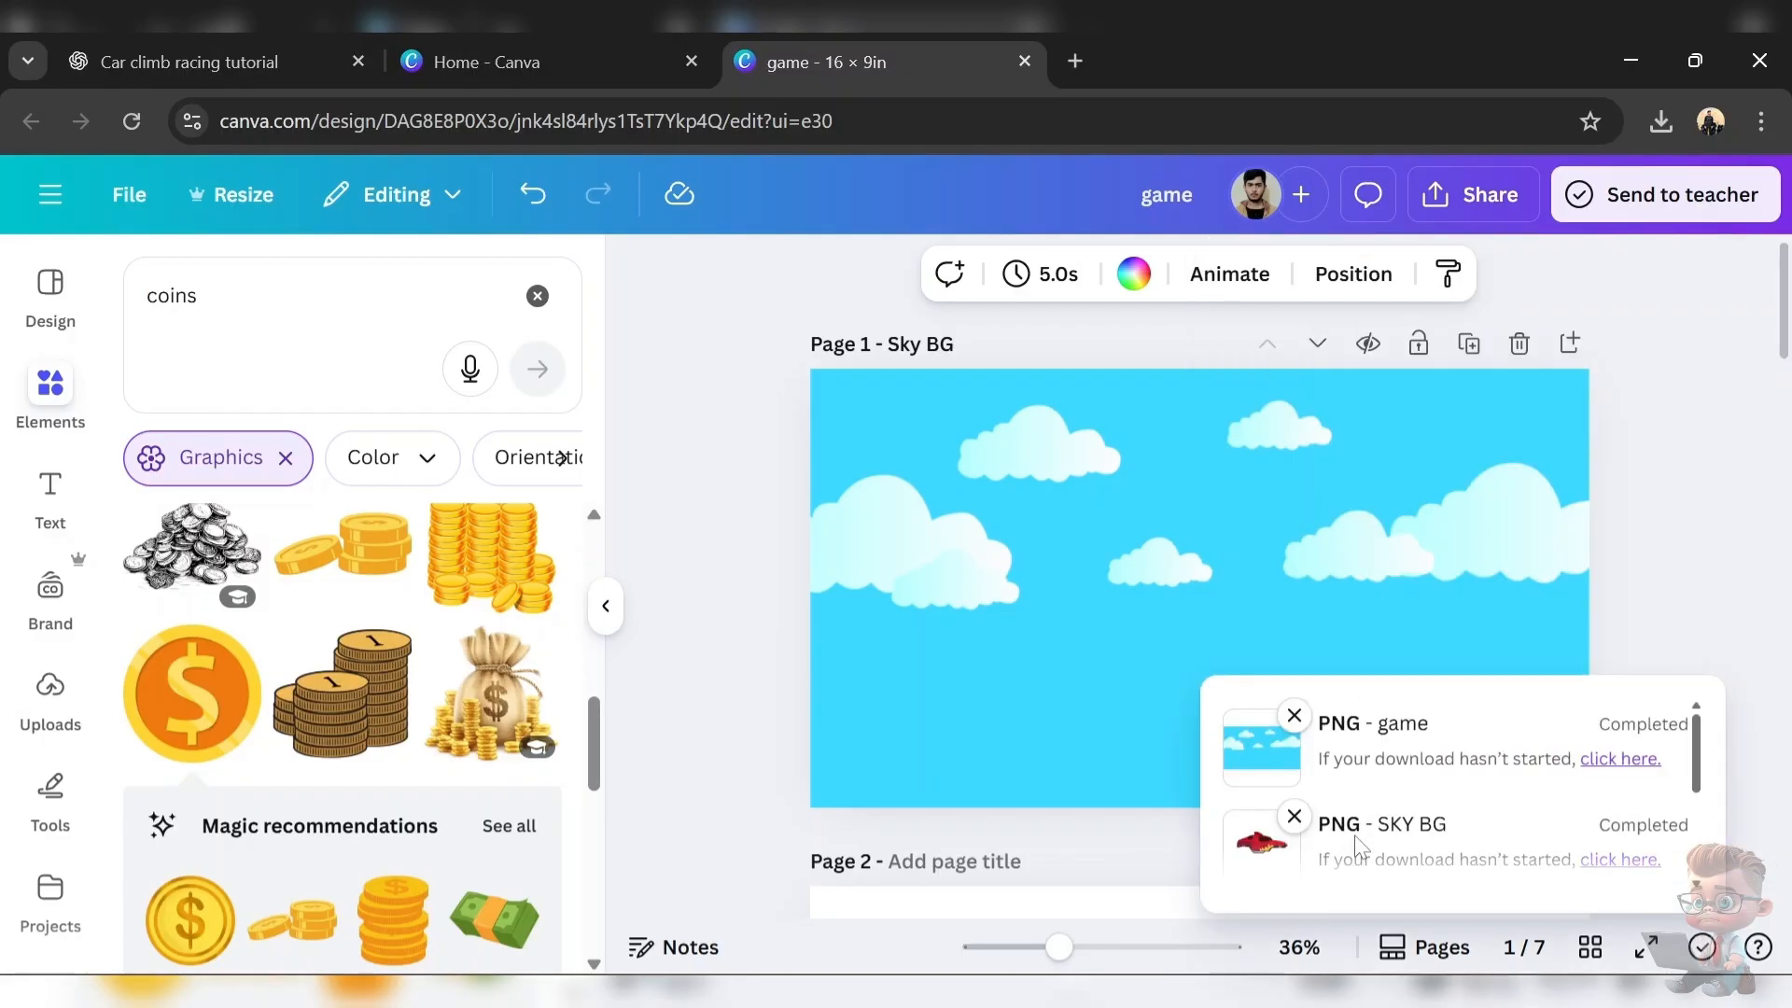
- Open the downloaded game folder in File Explorer, maximise its window and show the images as large thumbnails
click(1587, 252)
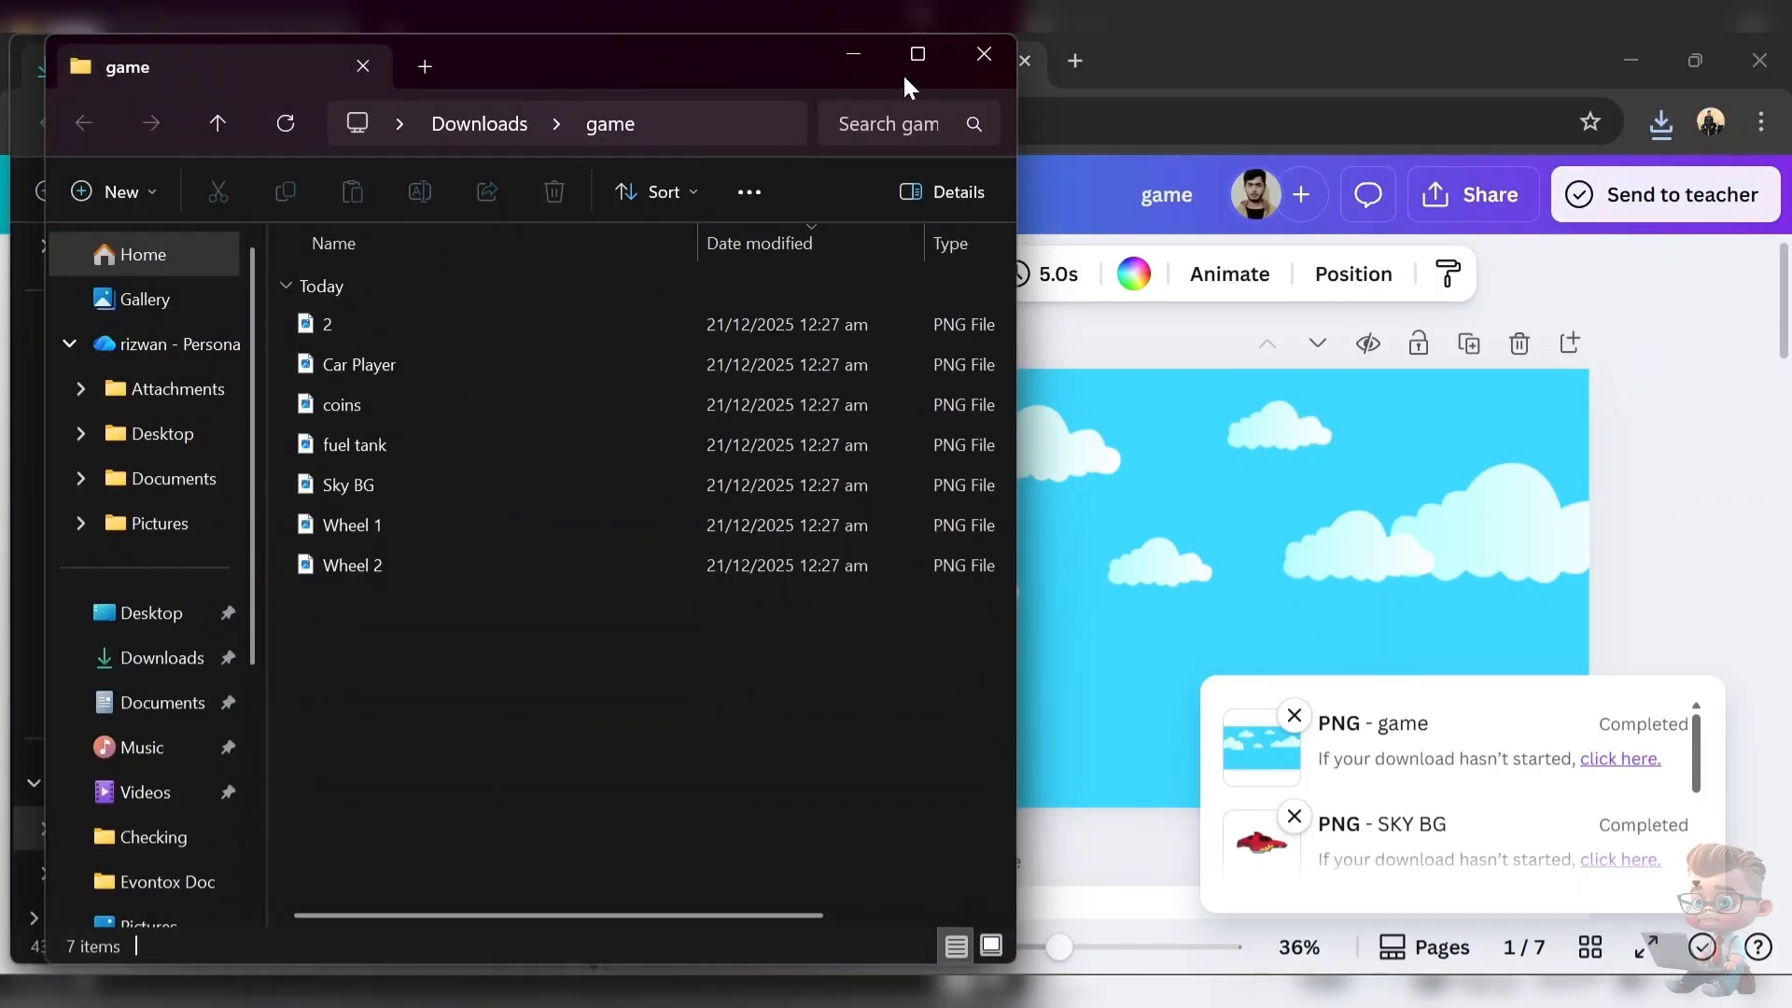
click(916, 56)
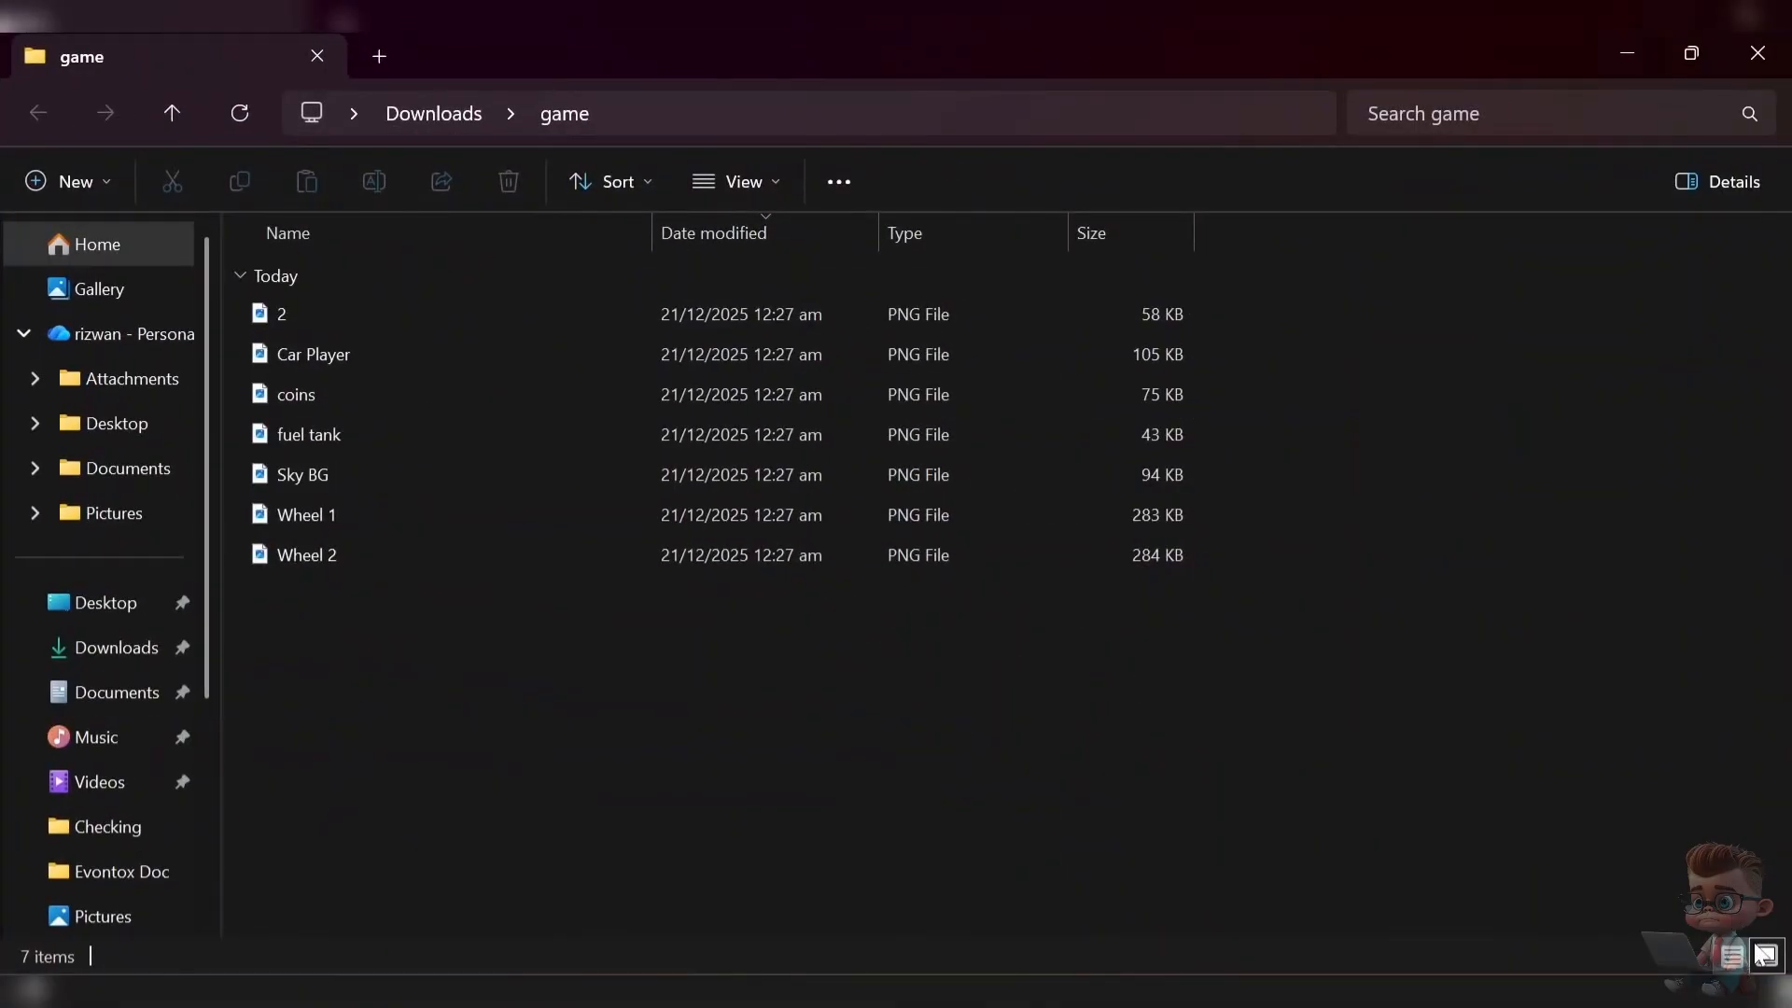
click(1766, 958)
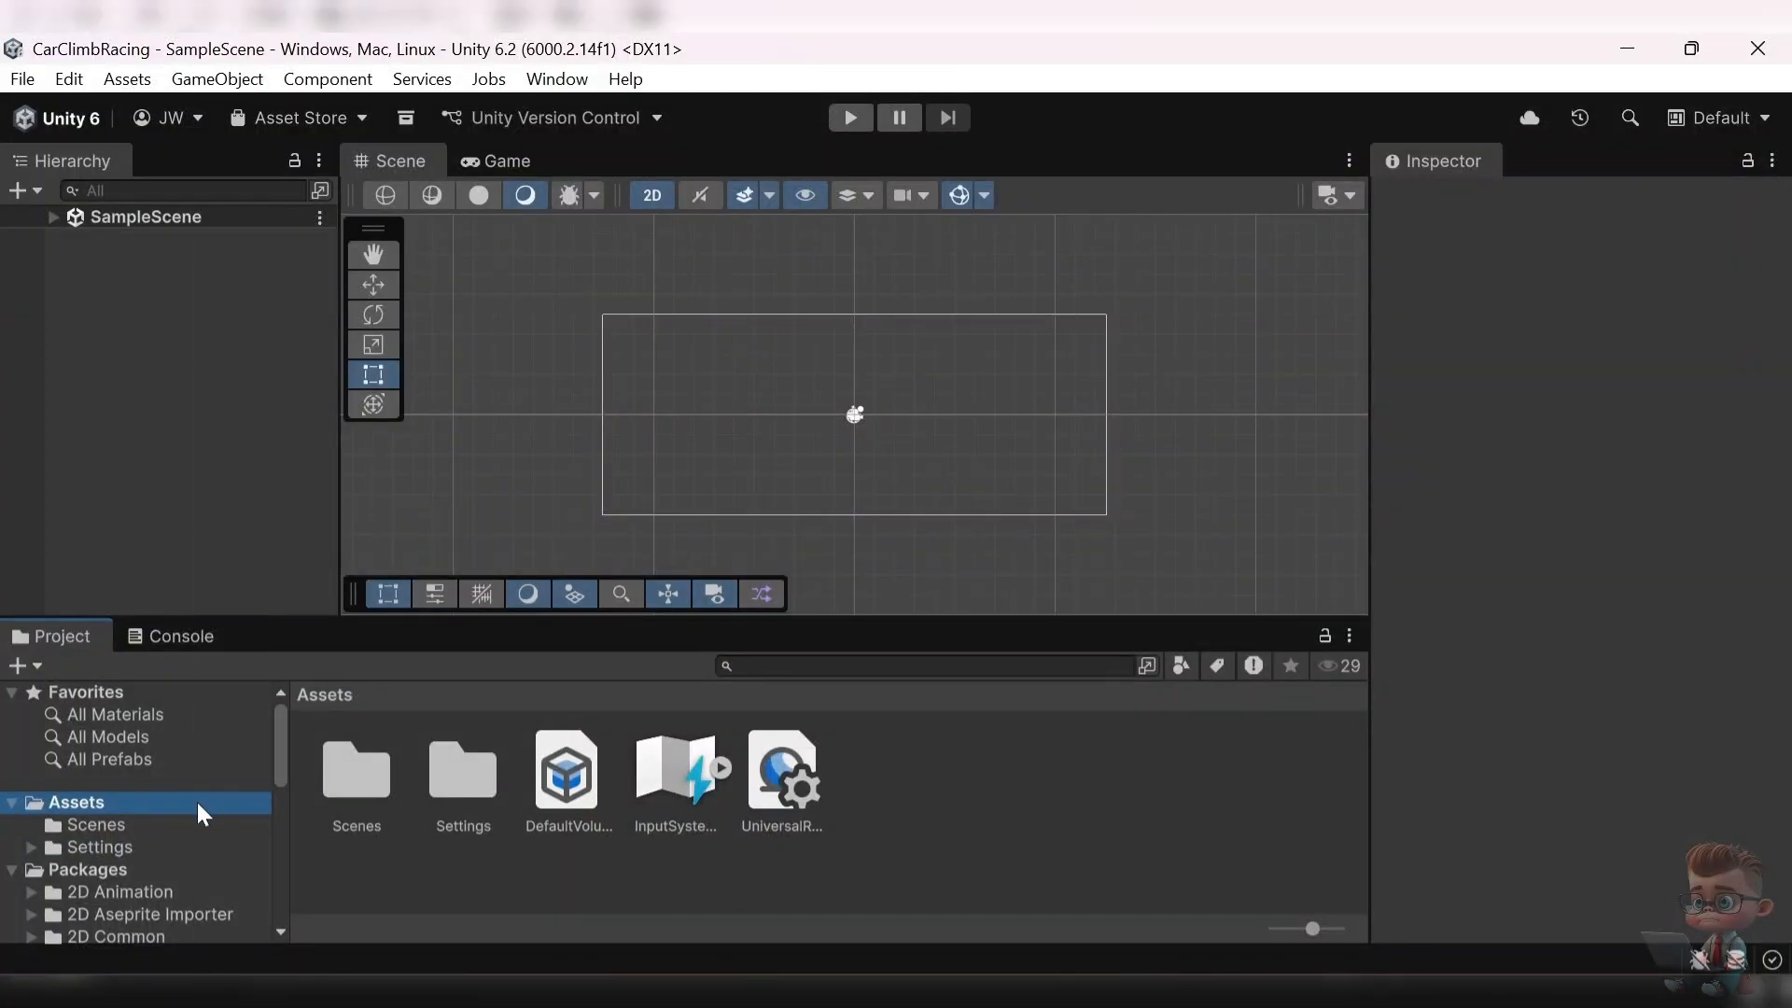
- Switch to Unity, create a Sprites folder in Assets and import the seven images from the game folder into it
right_click(196, 799)
mouse_move(411, 224)
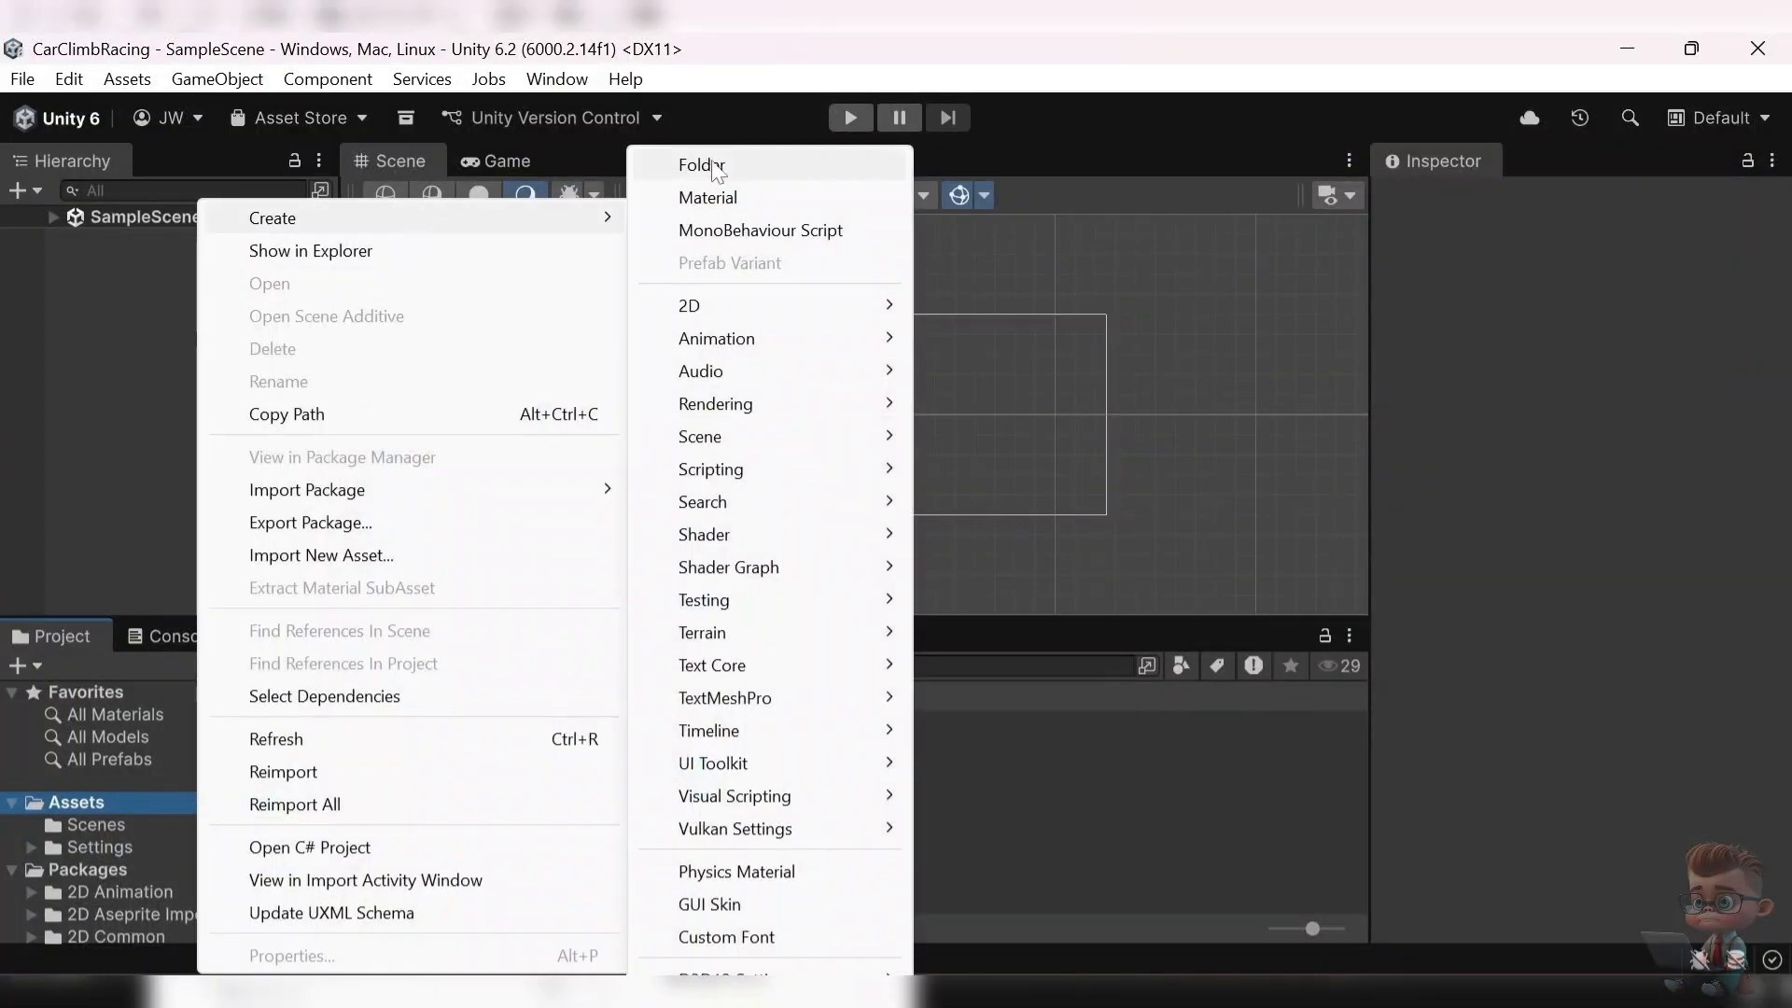
click(740, 160)
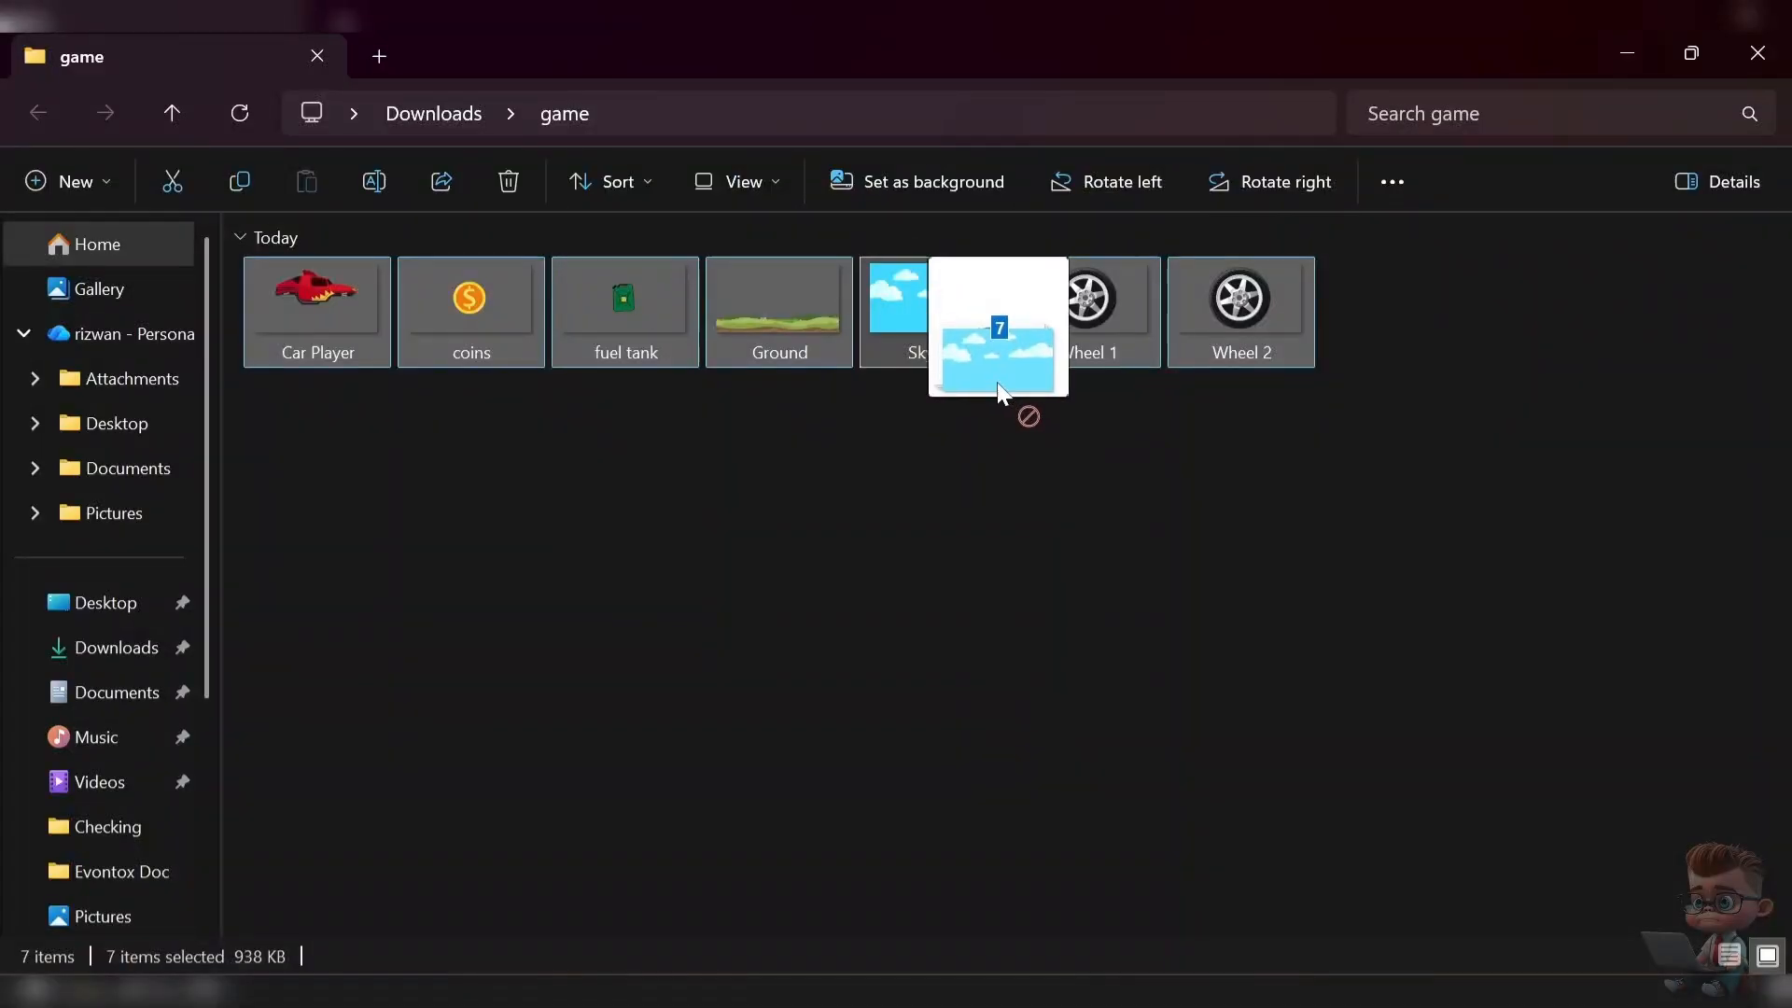
drag(1008, 388, 1325, 919)
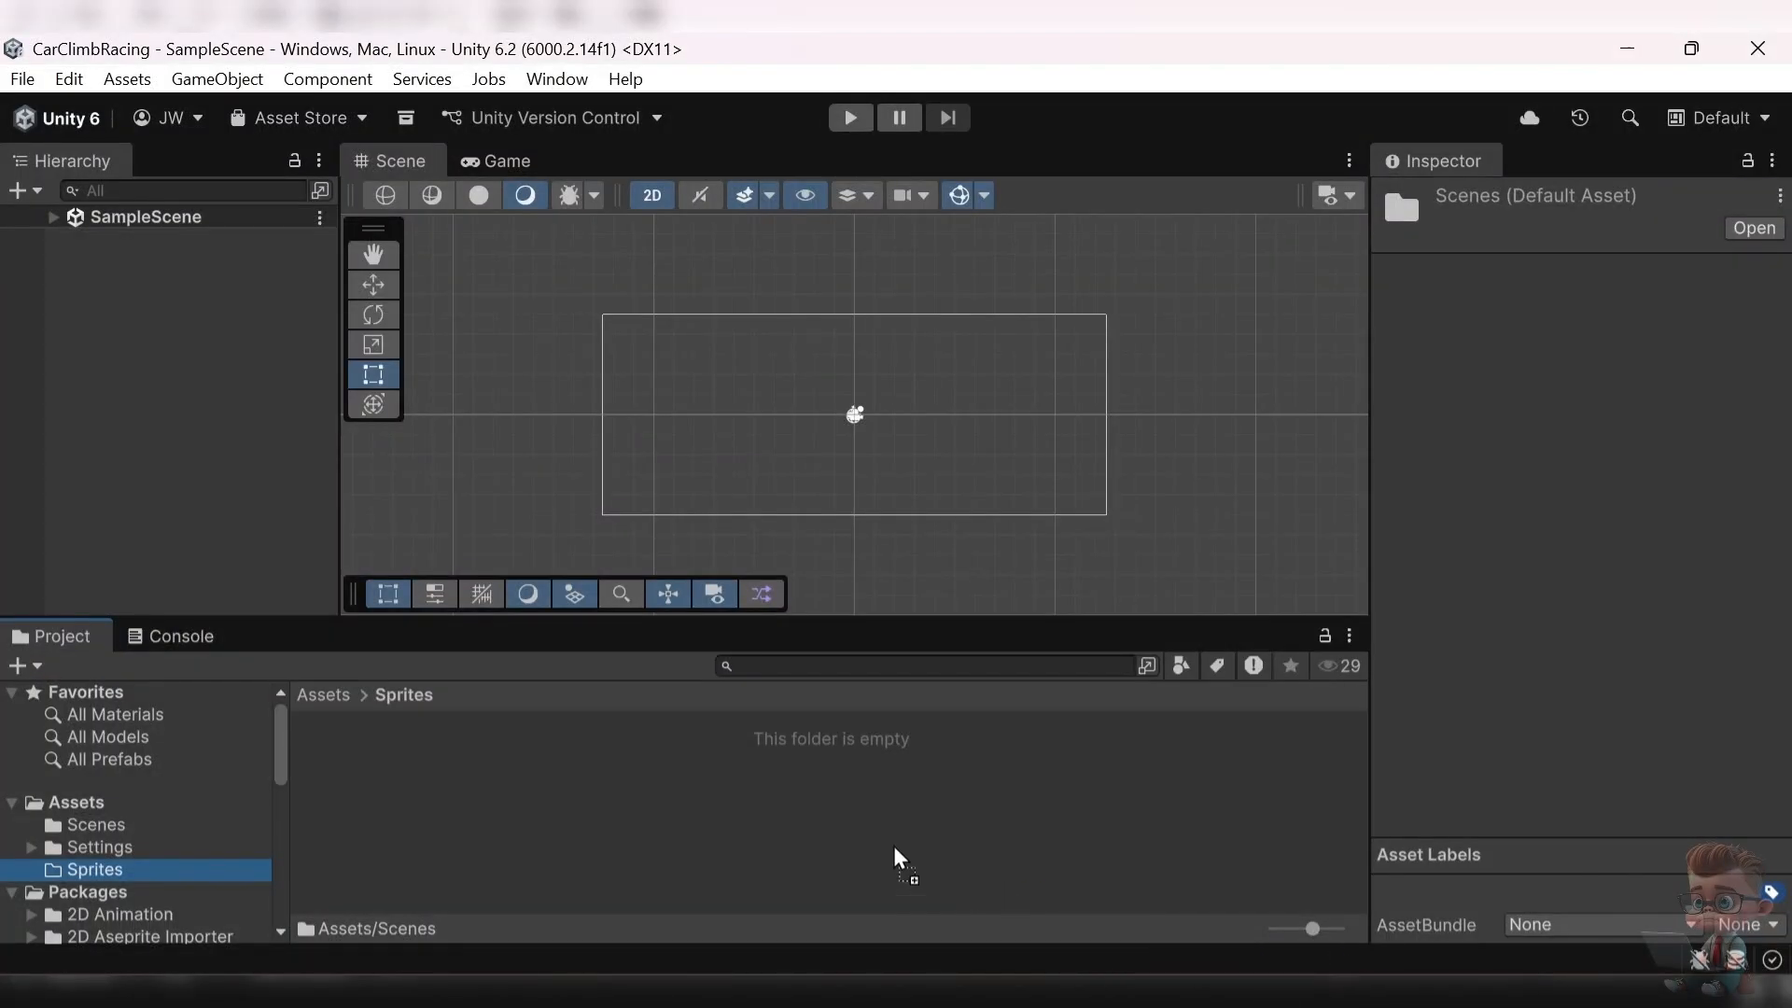
drag(894, 857, 796, 785)
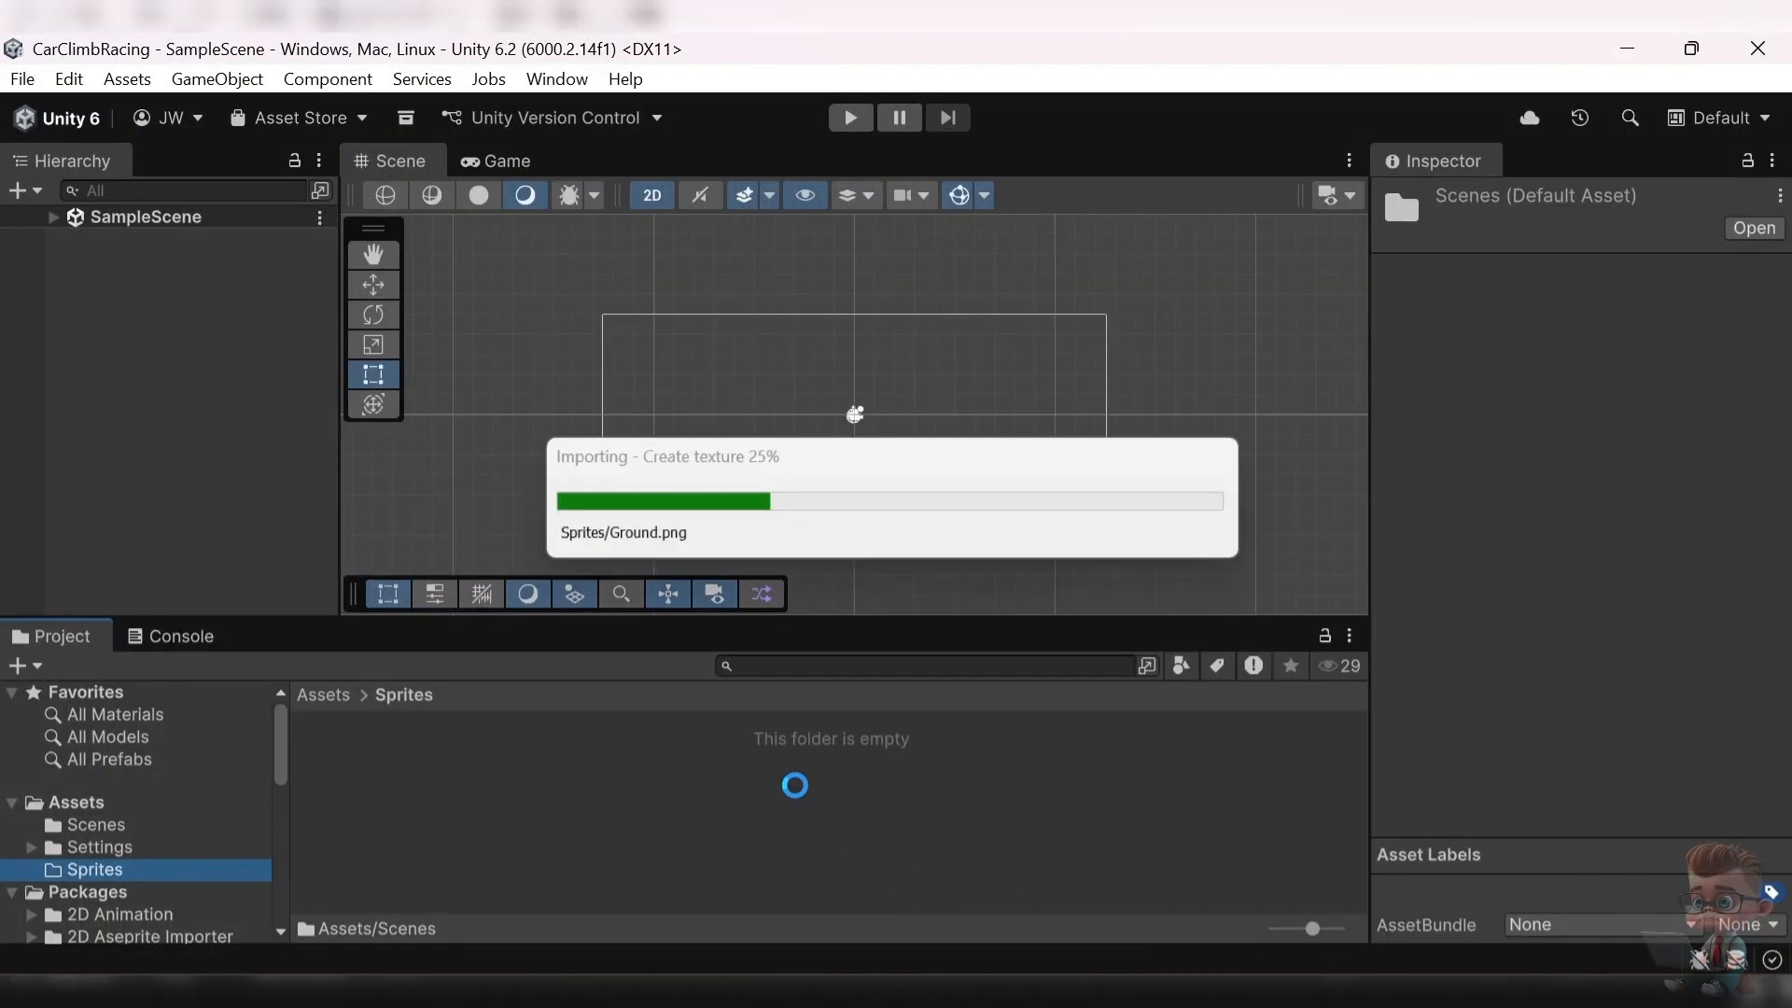
- Set the Car Player texture's Sprite Mode to Single and apply the import settings
click(356, 776)
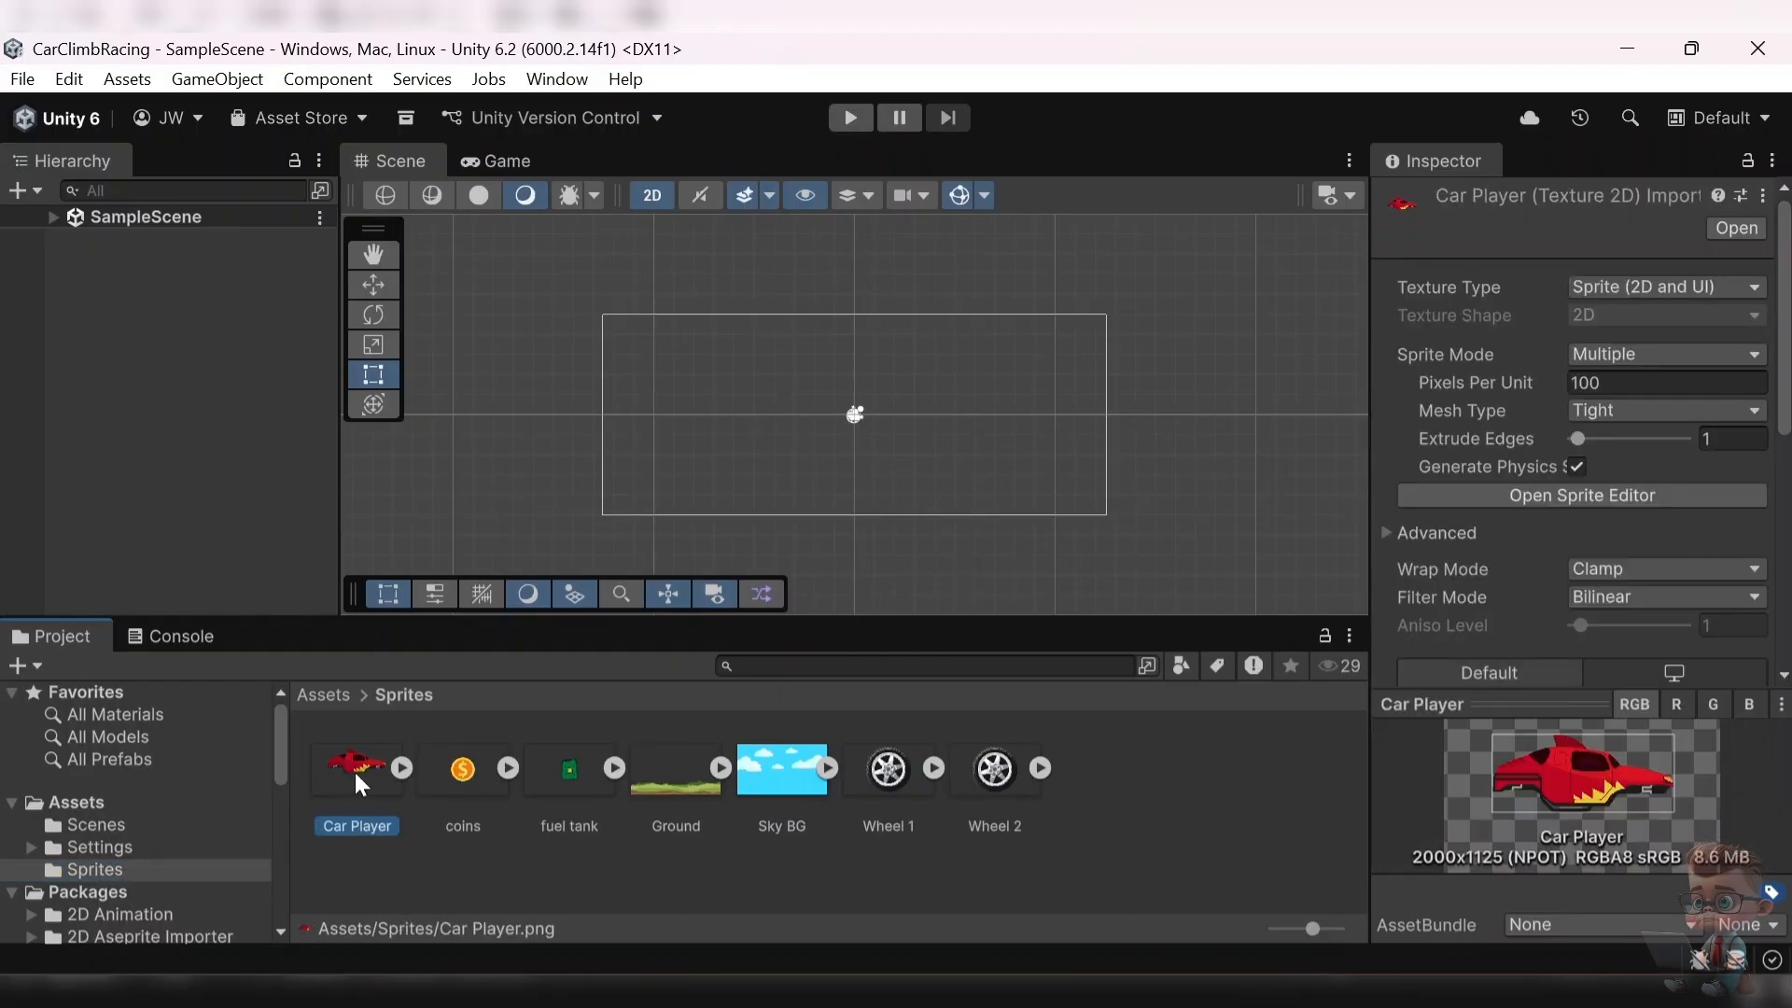
click(1649, 355)
click(1640, 385)
scroll(1604, 467, down, 6)
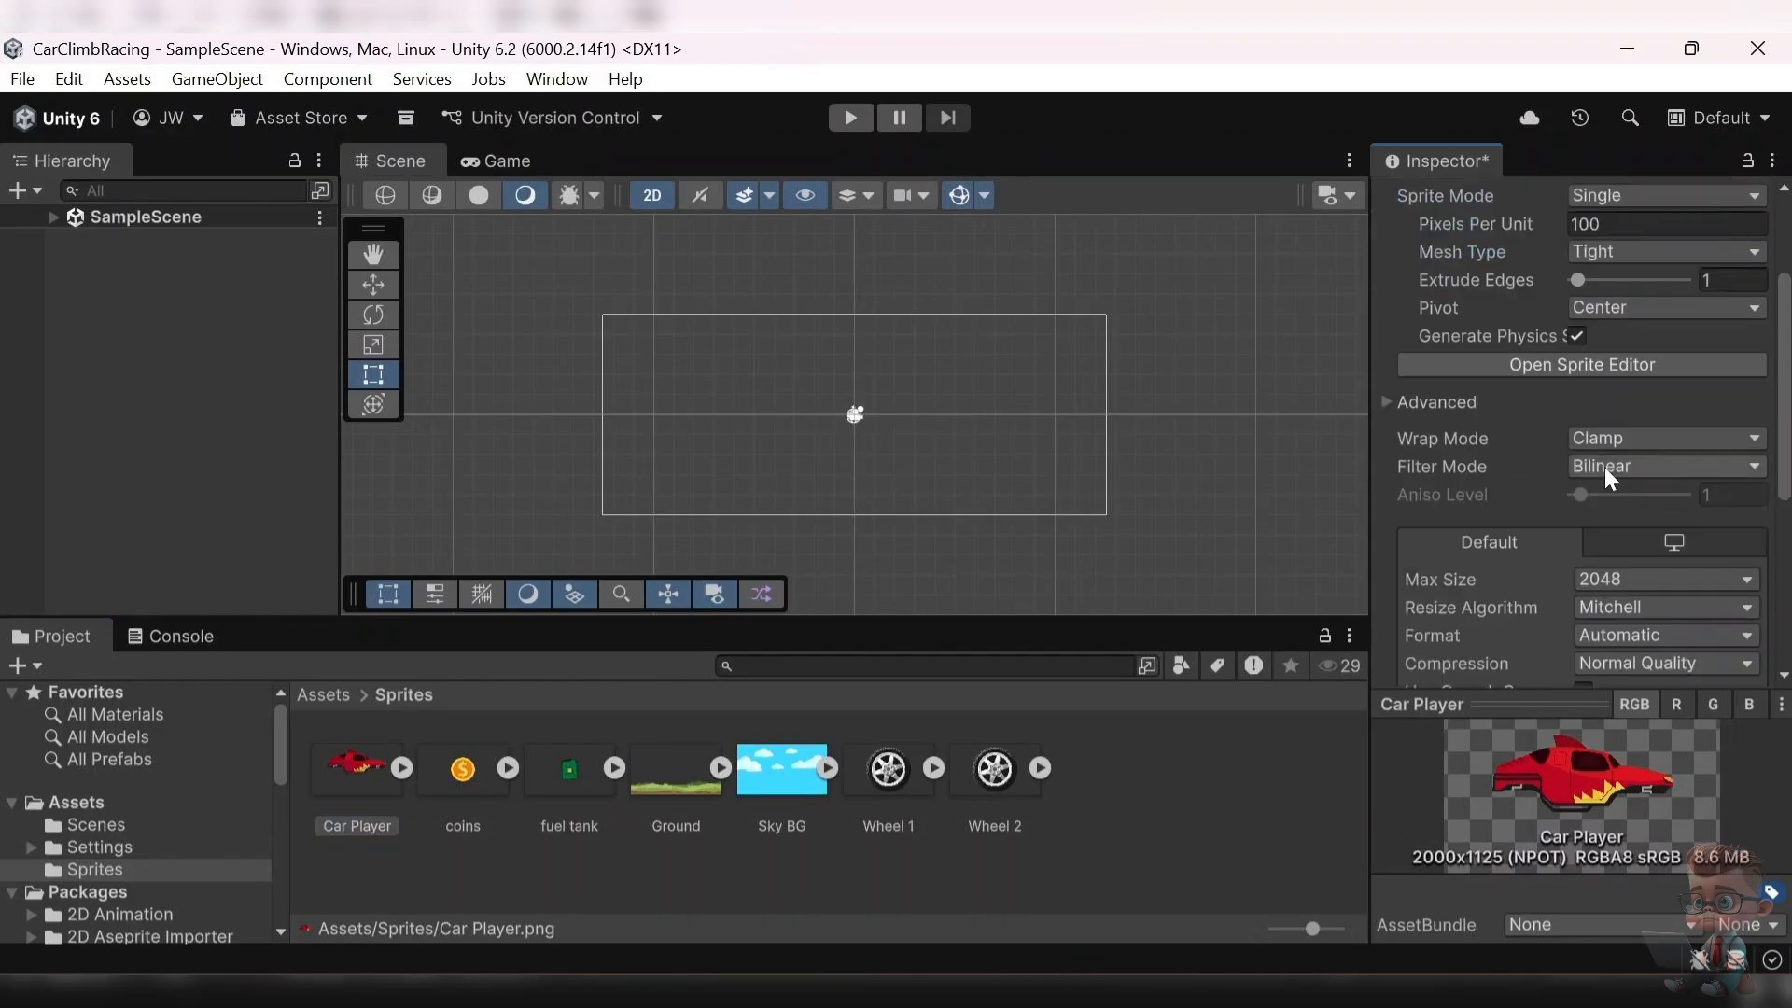
click(1736, 384)
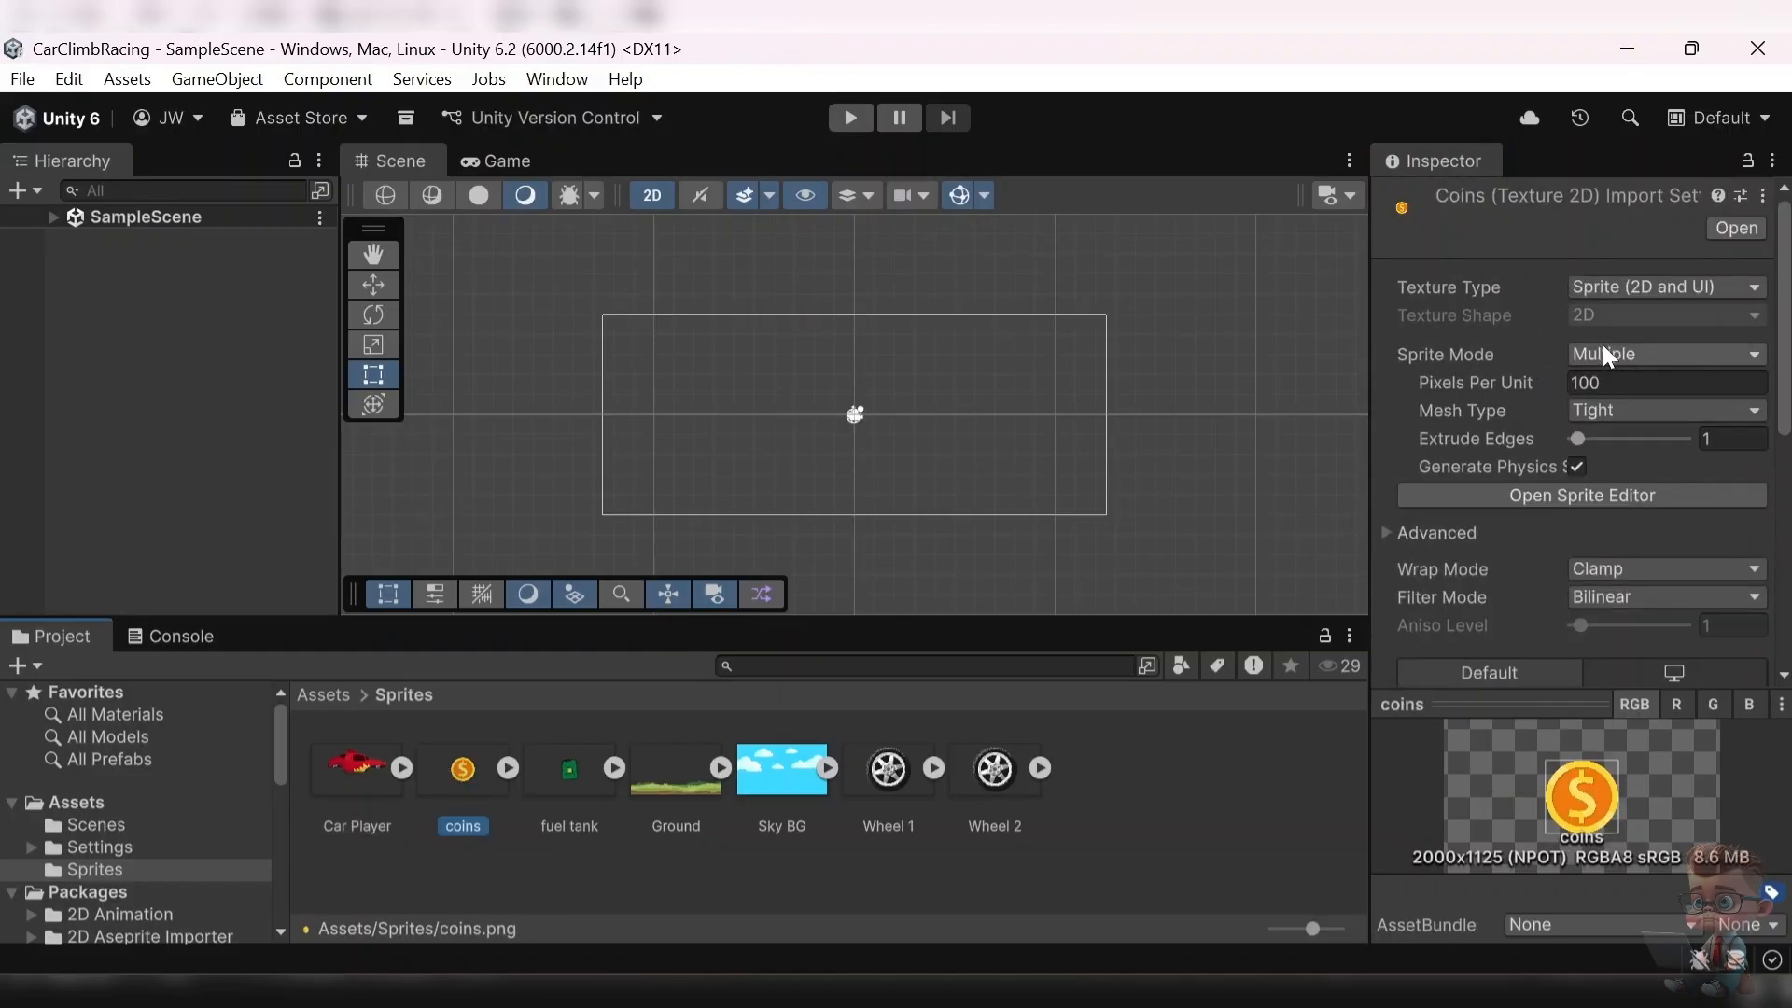
- Set the coins texture's Sprite Mode to Single and apply the import settings
click(1604, 353)
click(1640, 385)
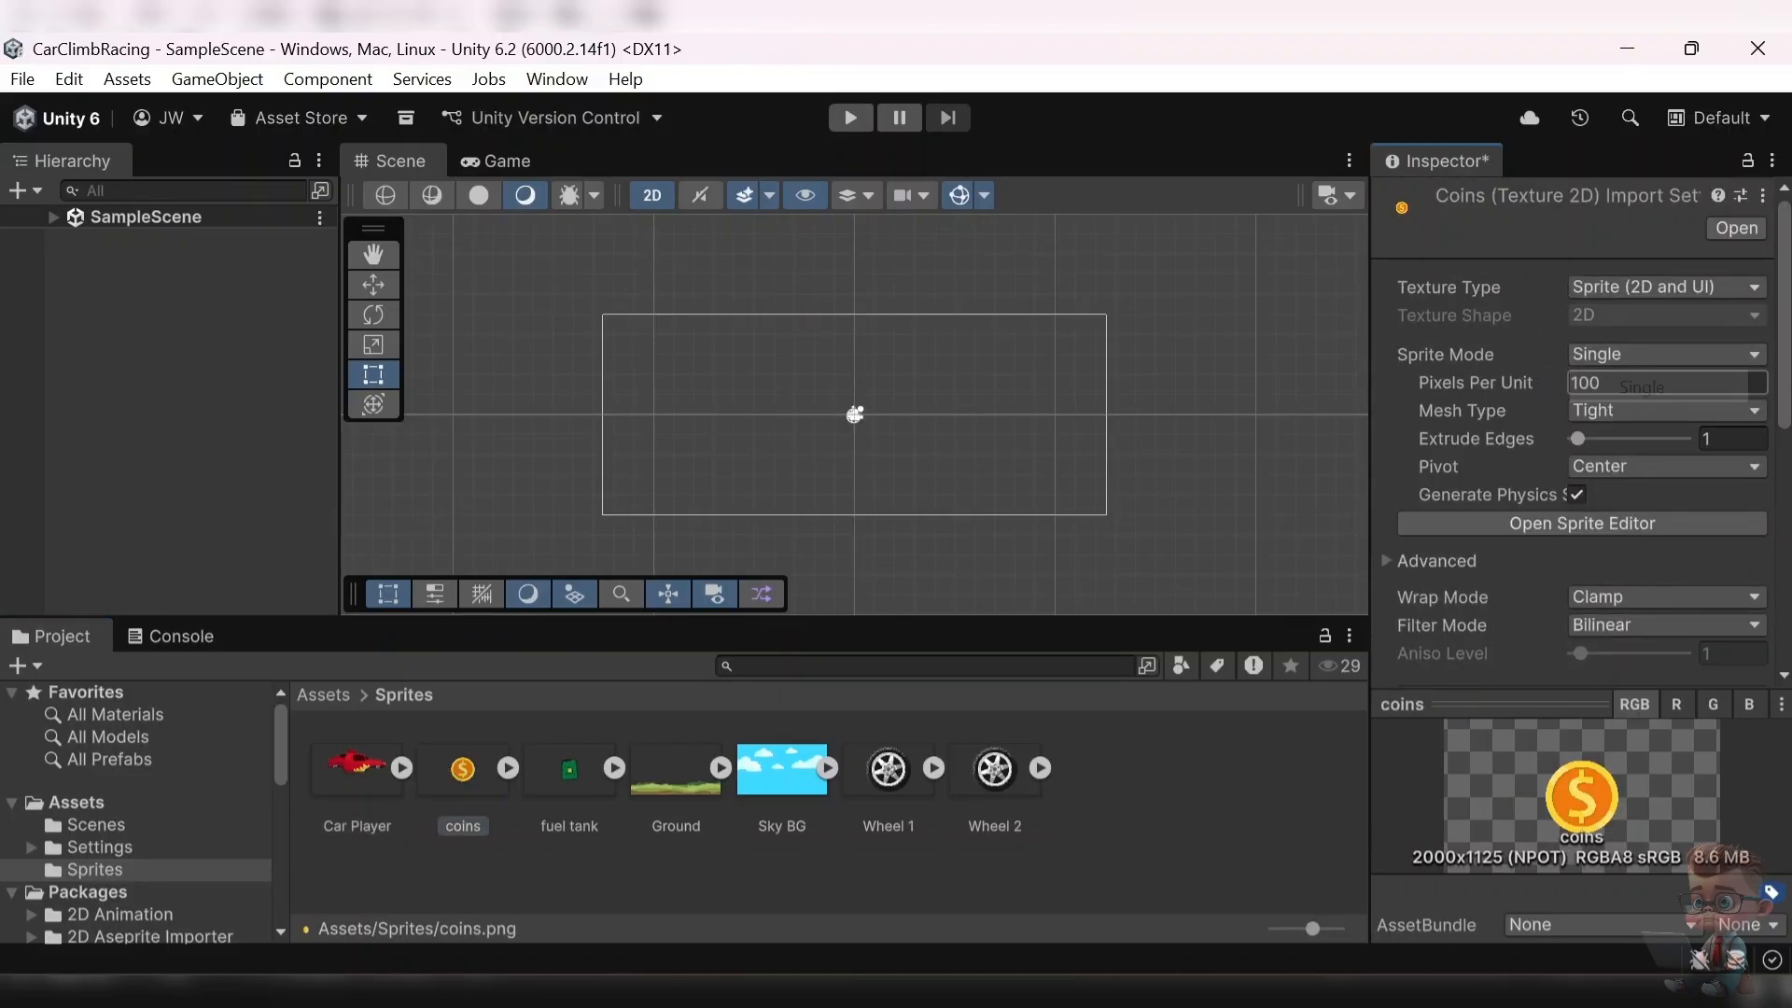
scroll(1644, 522, down, 6)
click(1737, 386)
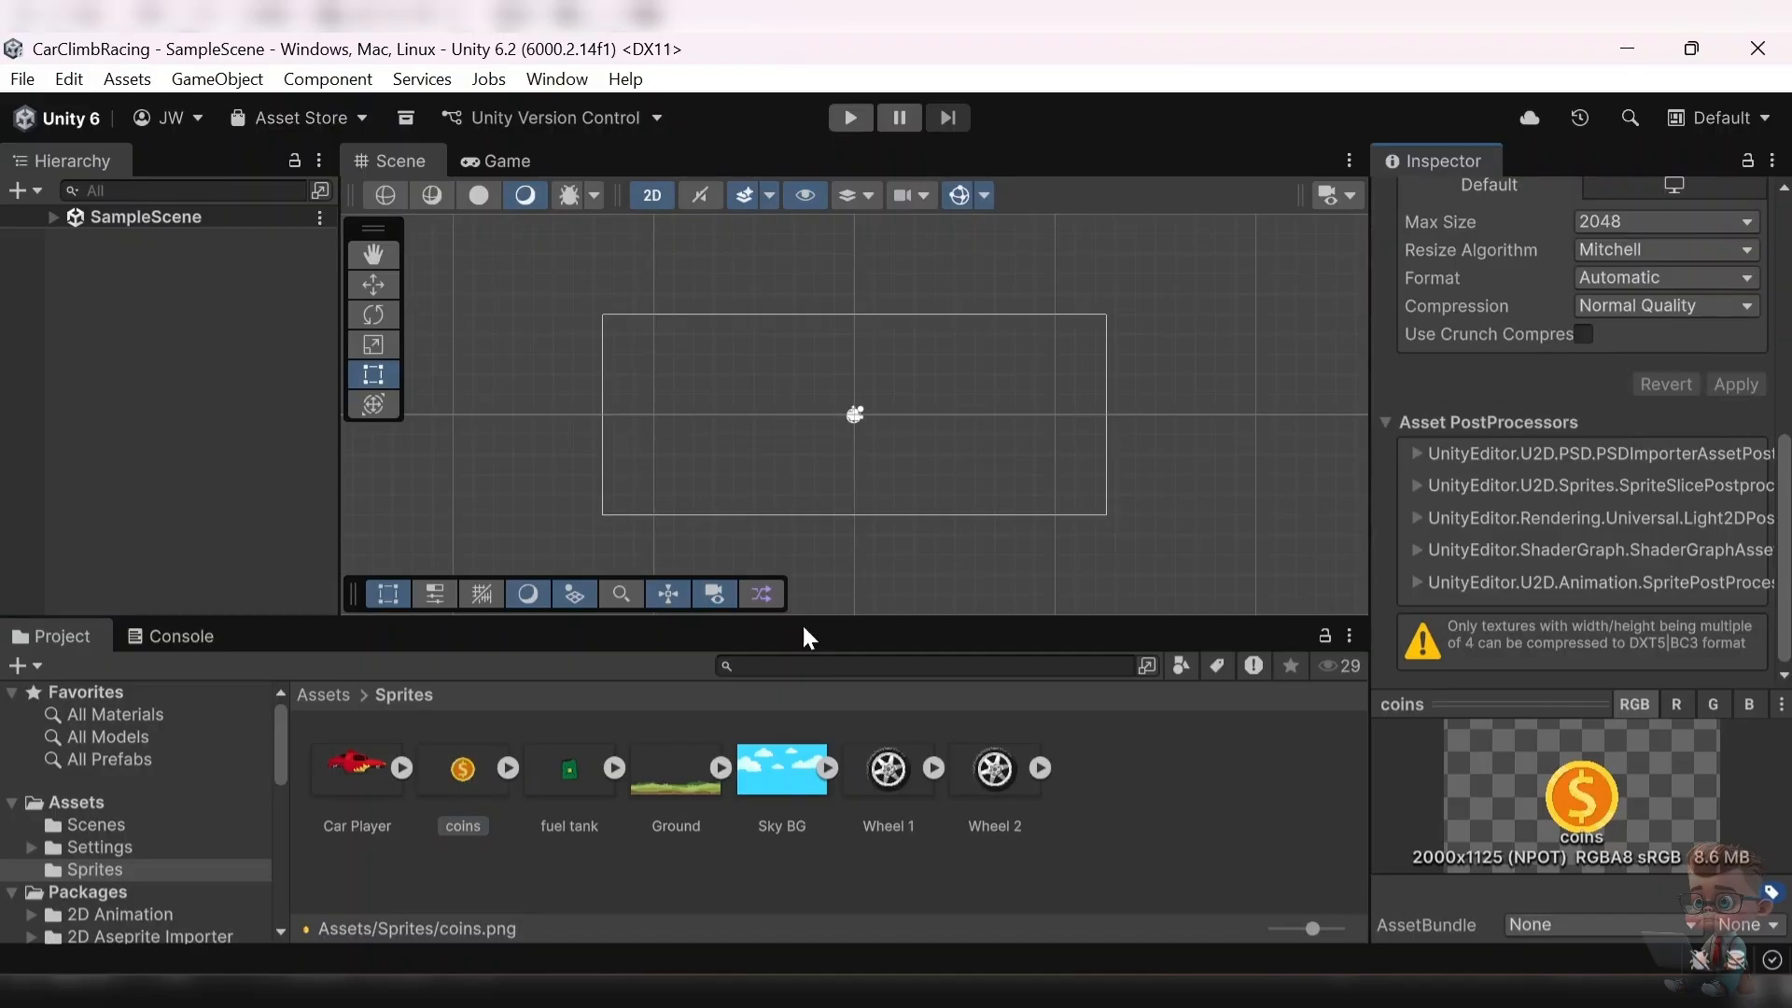
- Set the fuel tank texture's Sprite Mode to Single and apply the import settings
click(571, 769)
click(1610, 352)
click(1628, 381)
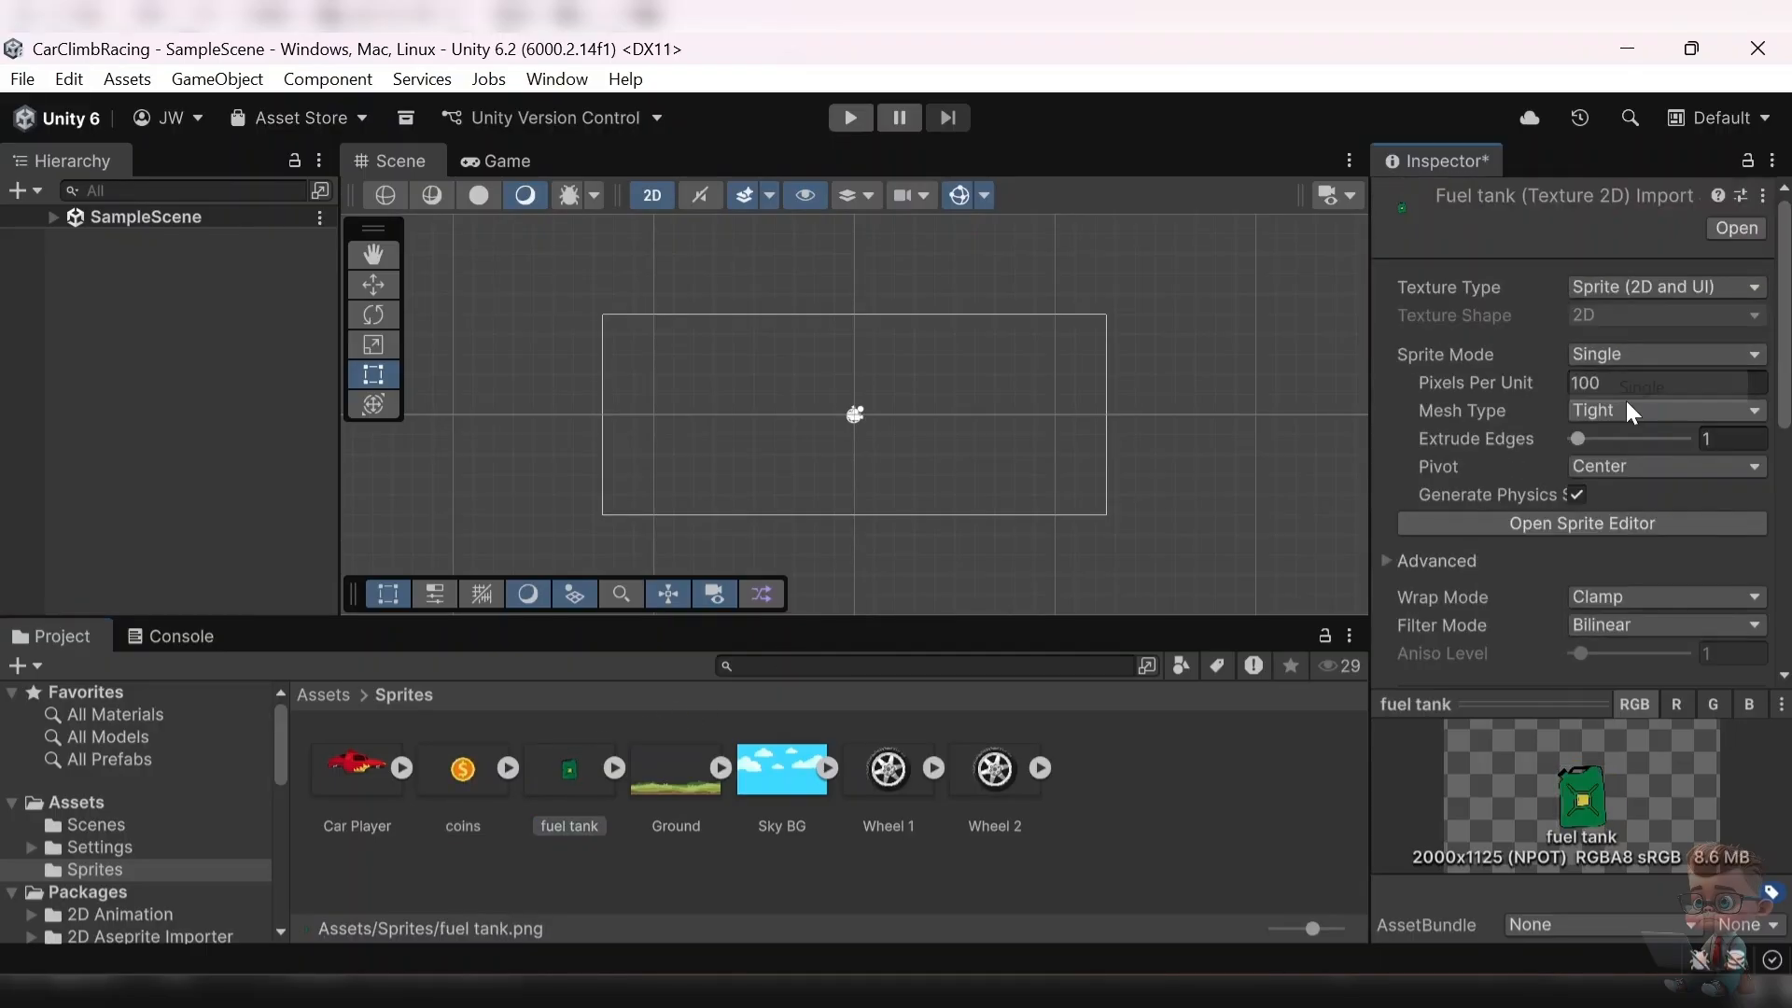
scroll(1680, 392, down, 6)
click(1737, 386)
- Set the Ground texture's Sprite Mode to Single and apply the import settings
click(668, 786)
scroll(1586, 374, up, 6)
click(1619, 354)
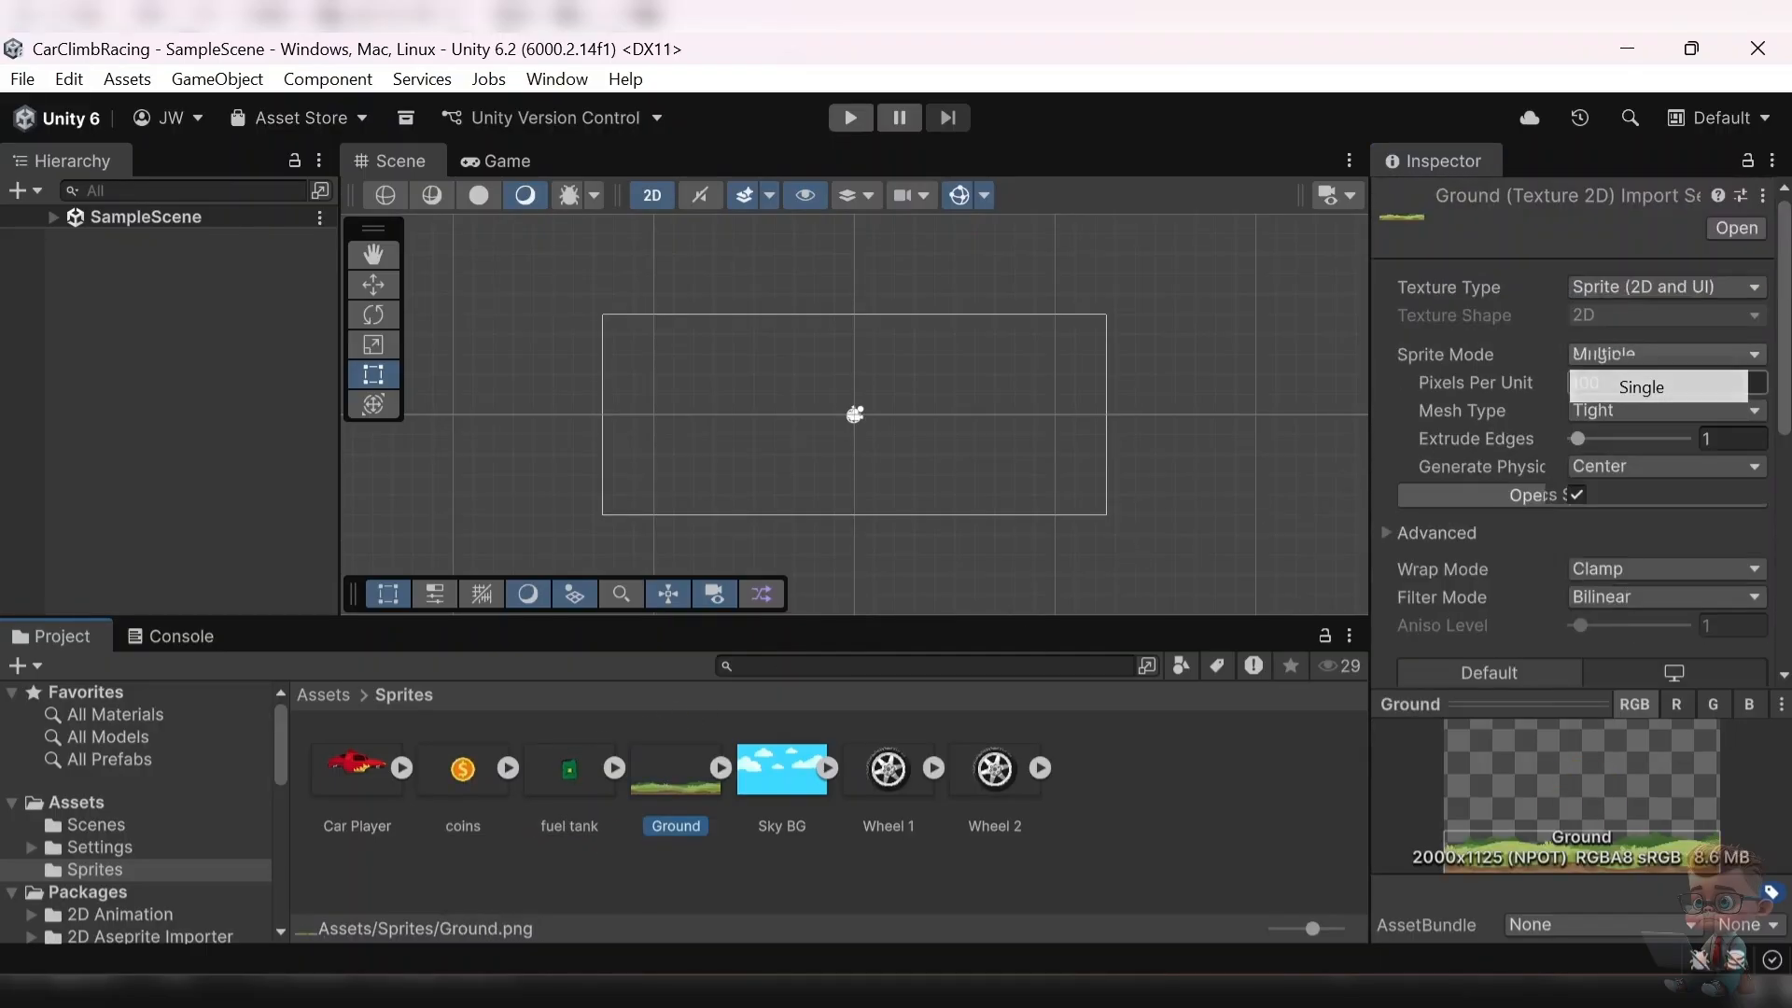
click(1631, 384)
scroll(1670, 401, down, 6)
click(1736, 387)
- Set the Sky BG texture's Sprite Mode to Single and apply the import settings
click(782, 773)
scroll(1642, 345, up, 6)
click(1619, 354)
click(1639, 383)
scroll(1670, 401, down, 6)
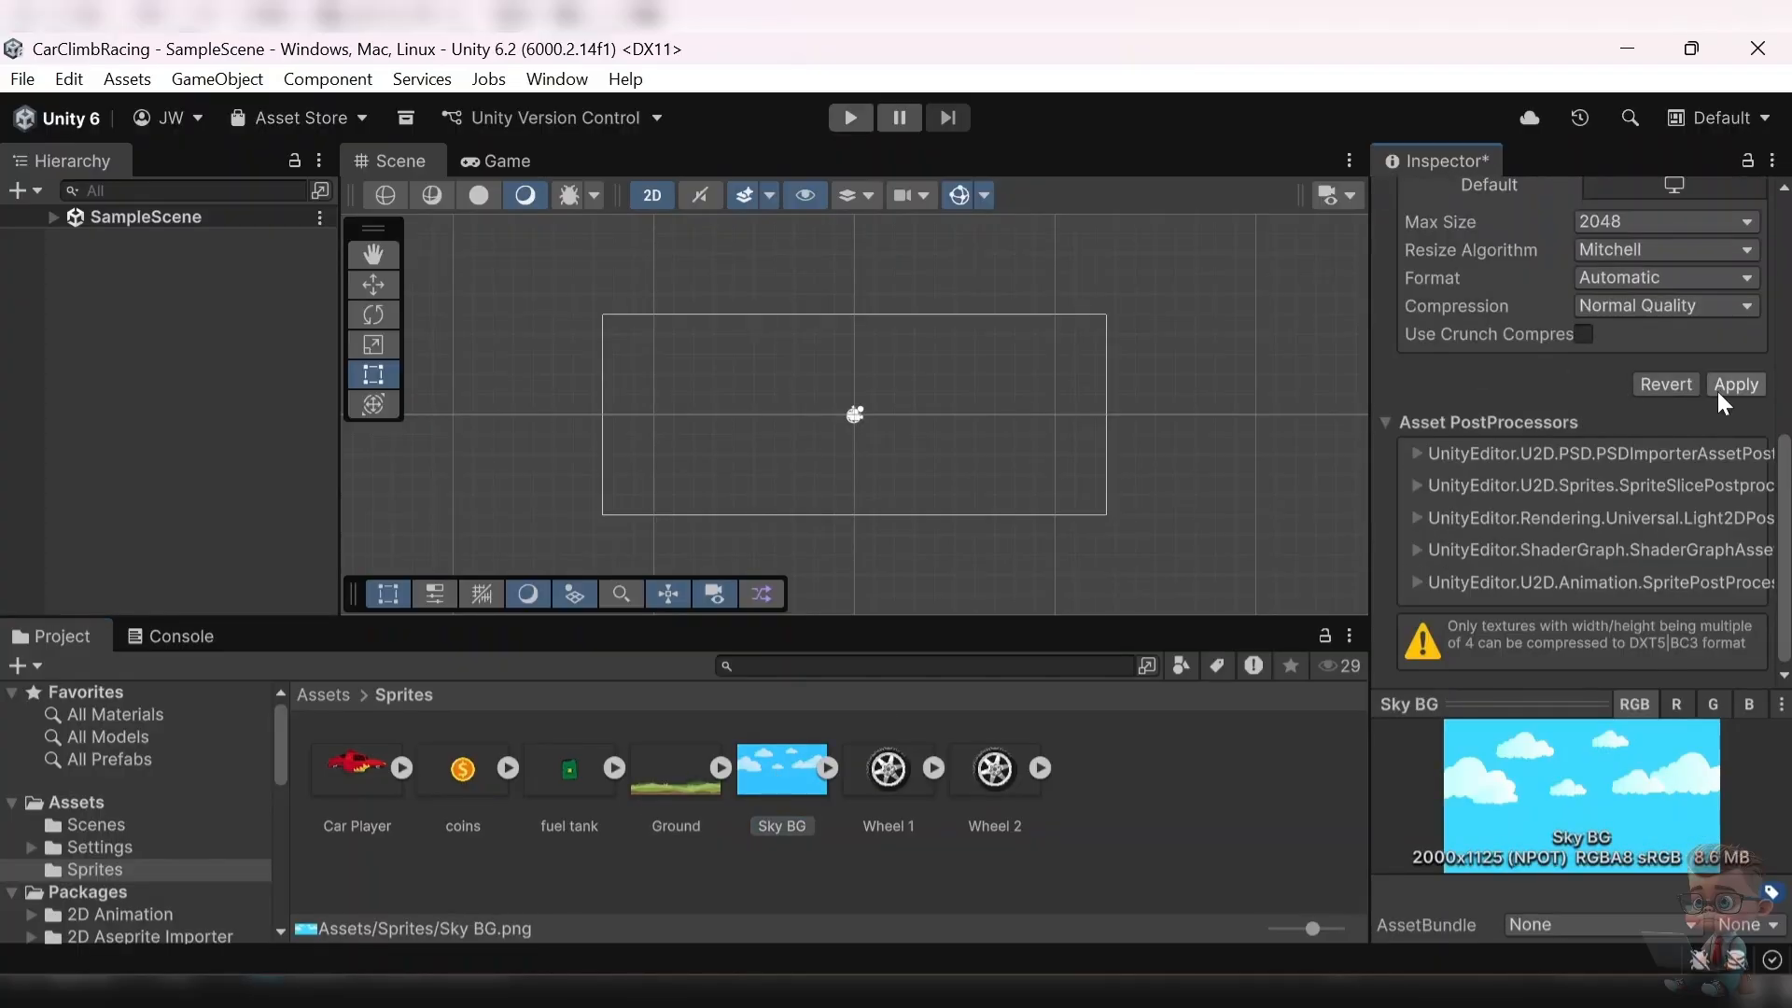
click(1736, 386)
- Set the Wheel 1 texture's Sprite Mode to Single and apply the import settings
click(889, 768)
click(1619, 354)
click(1640, 383)
scroll(1670, 402, down, 6)
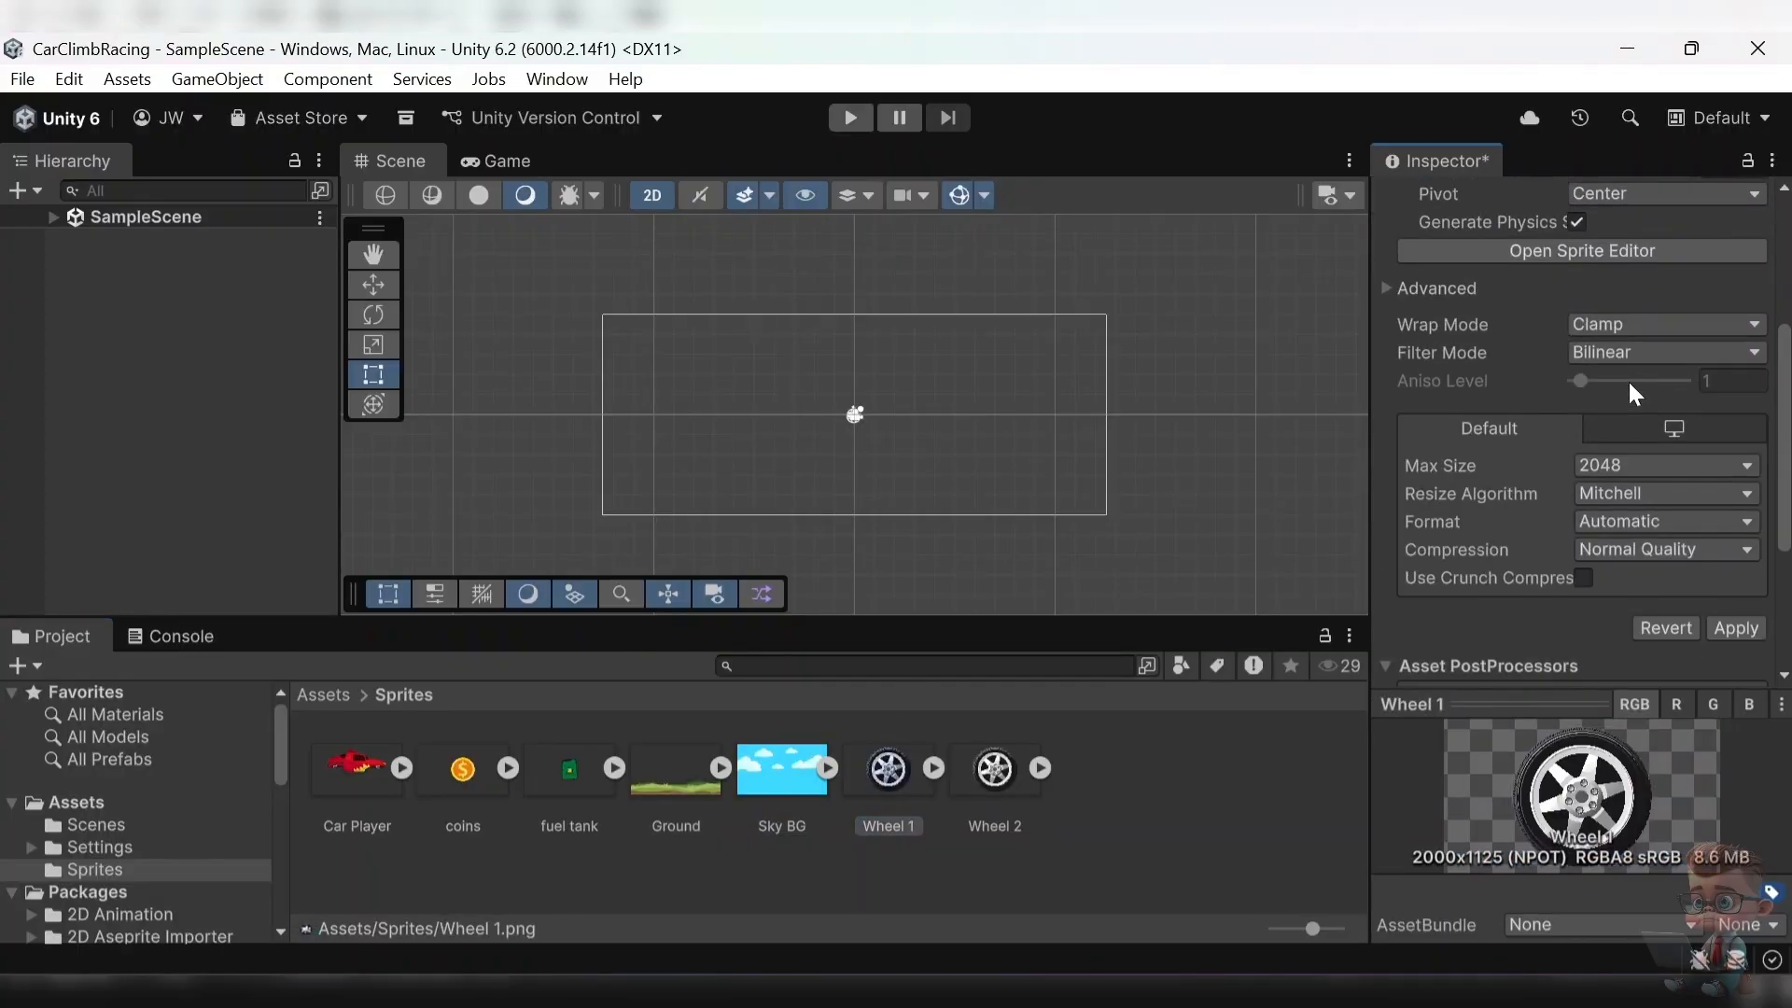
click(1735, 393)
- Select the Wheel 2 texture and open its Sprite Mode choices
click(994, 769)
scroll(1619, 374, up, 6)
click(1619, 354)
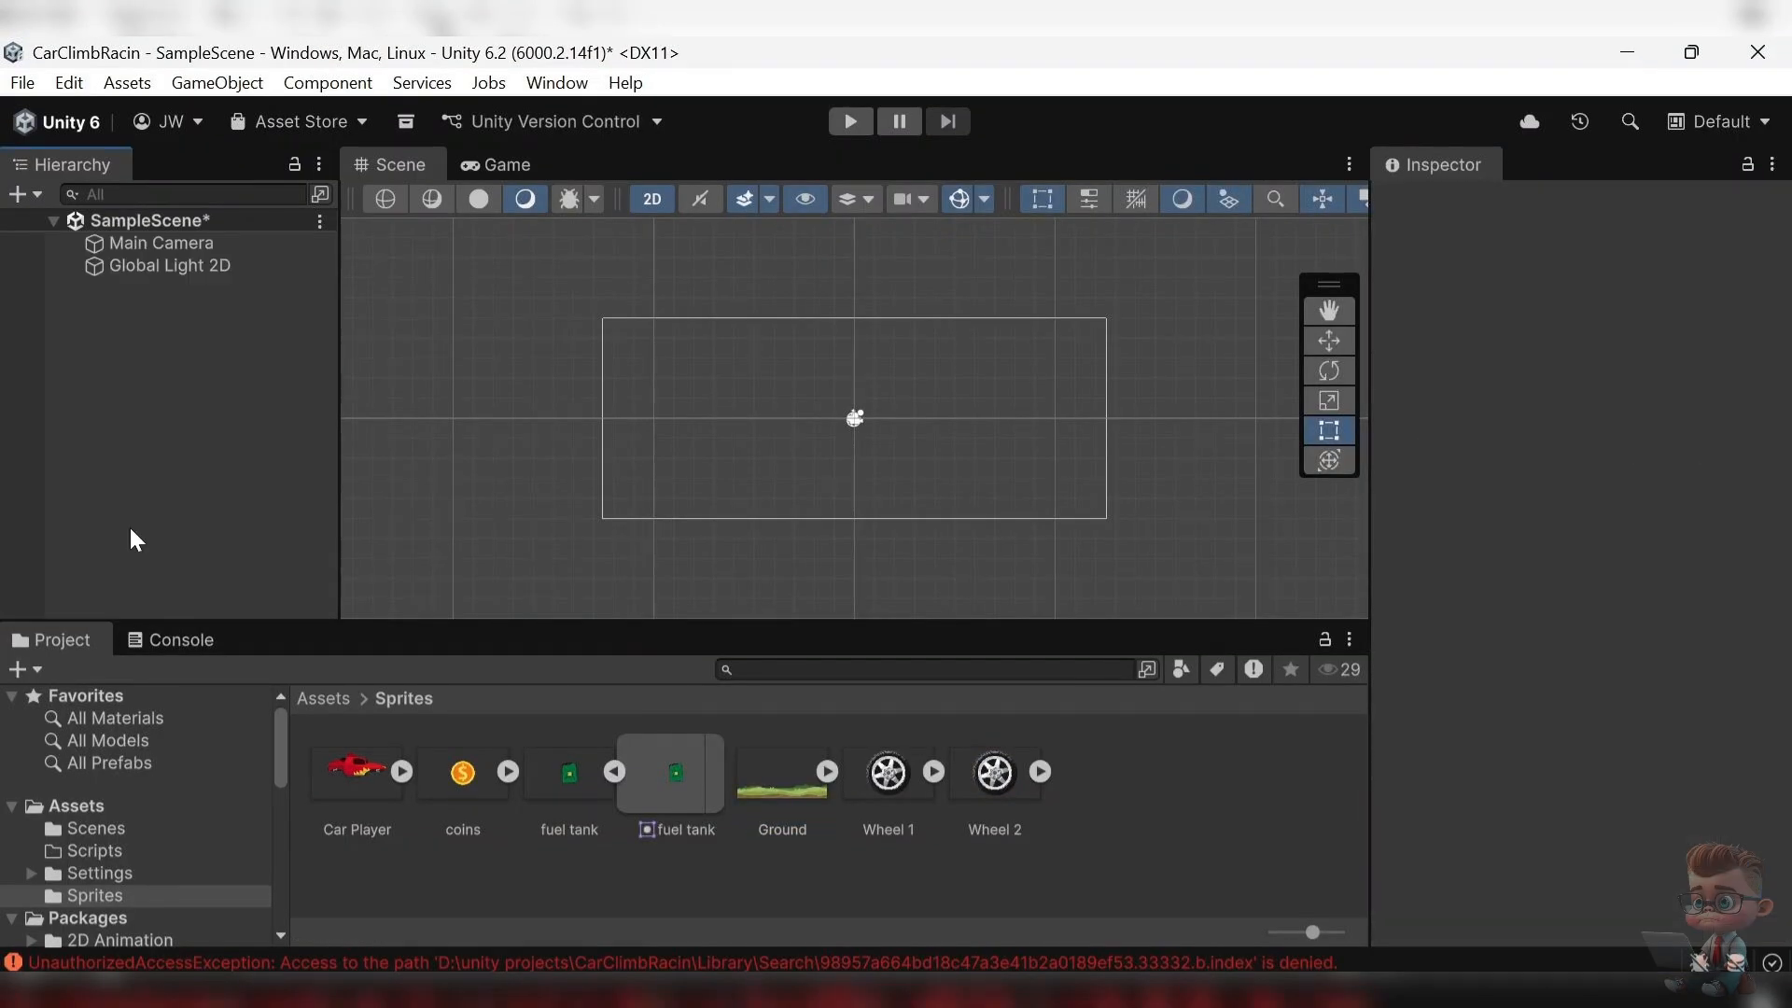
- Create a 2D Square sprite object in SampleScene
right_click(132, 529)
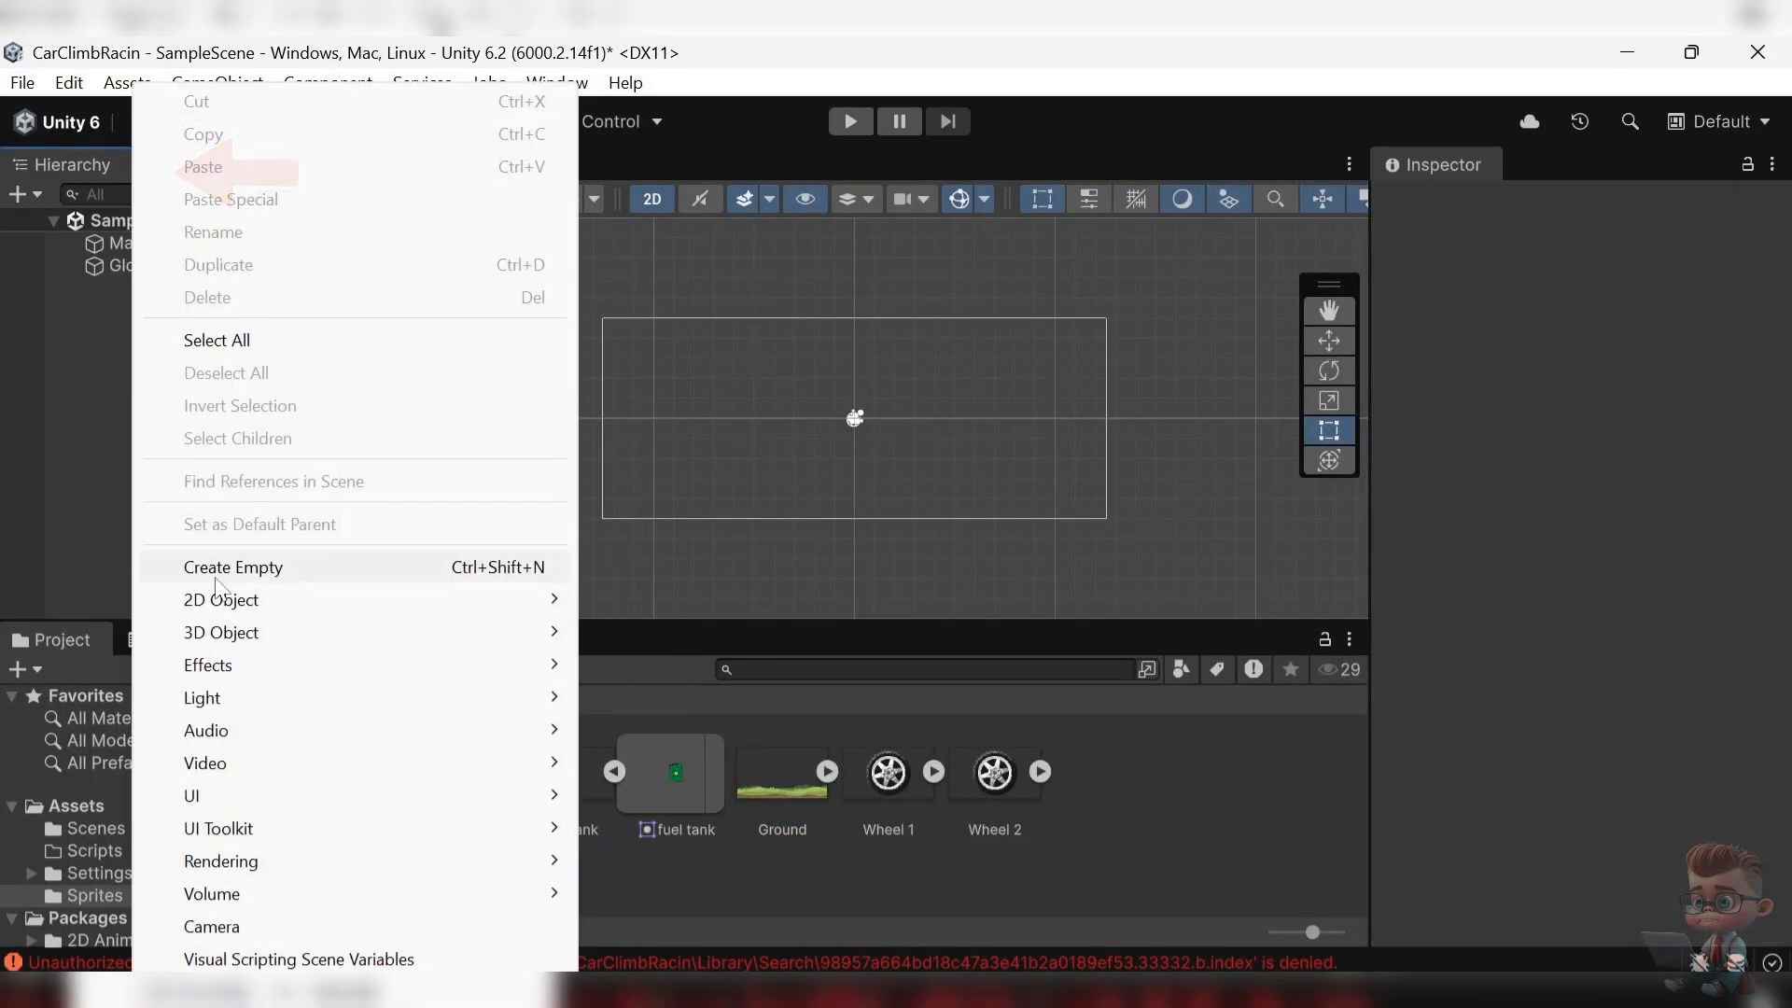
mouse_move(224, 608)
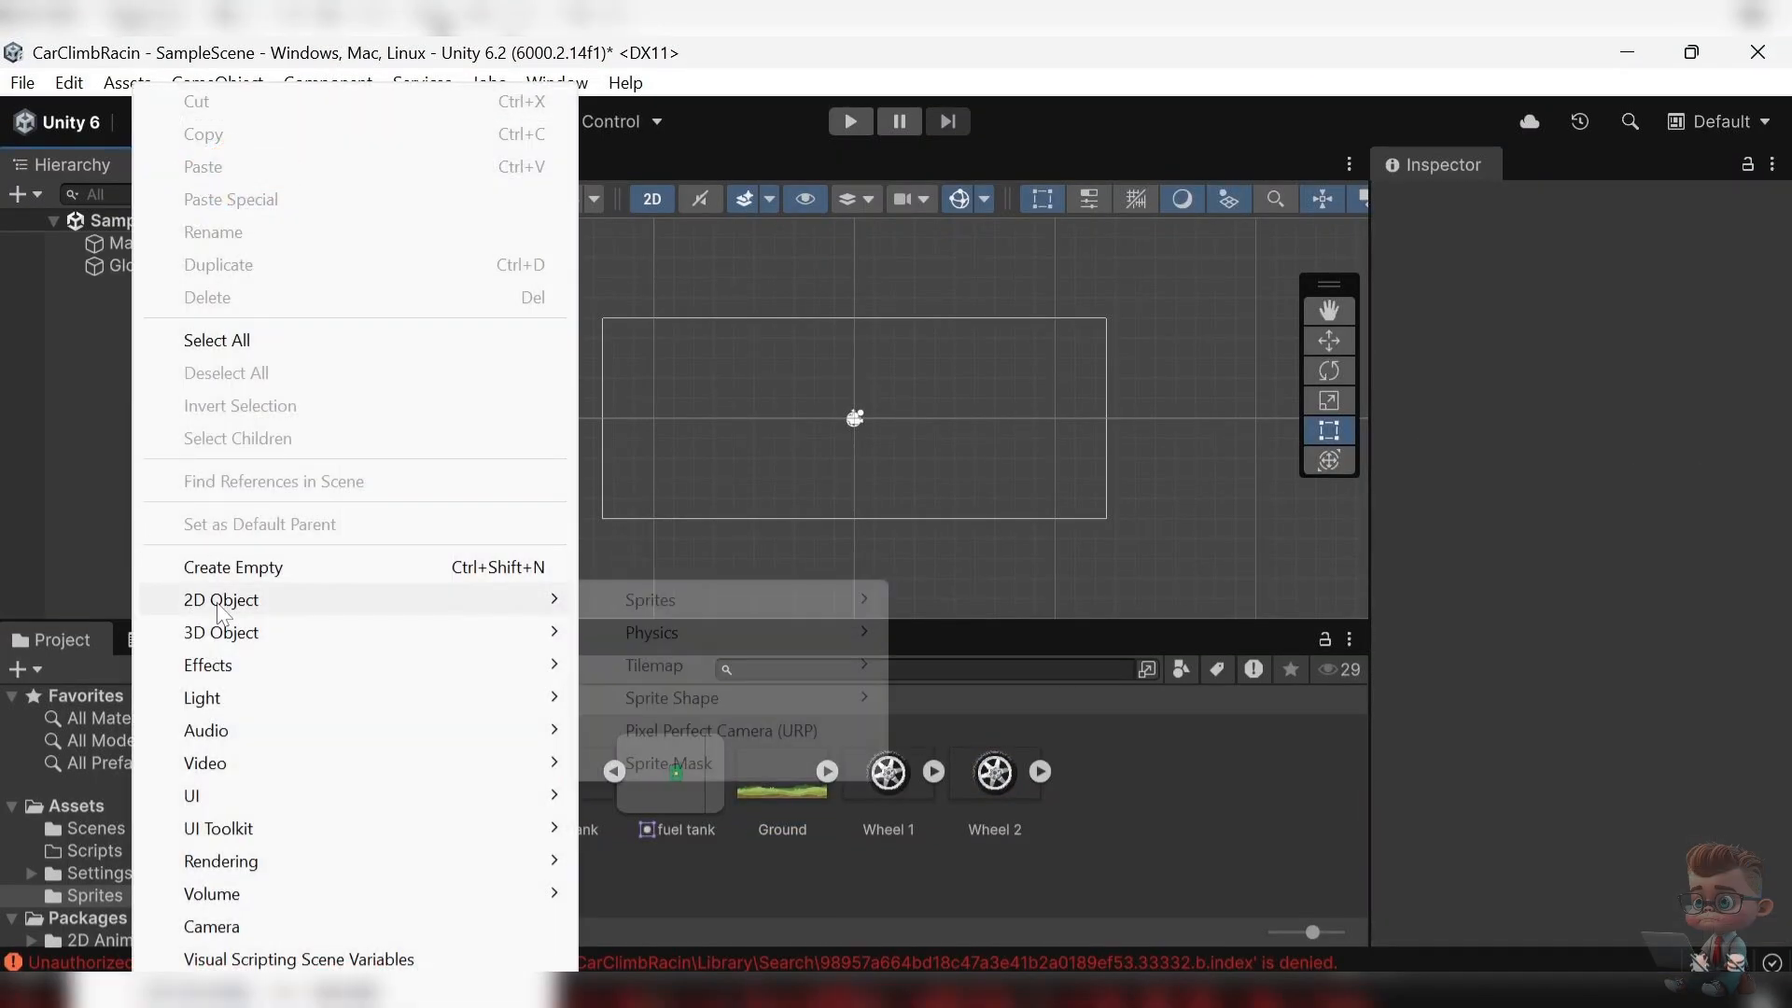
mouse_move(646, 612)
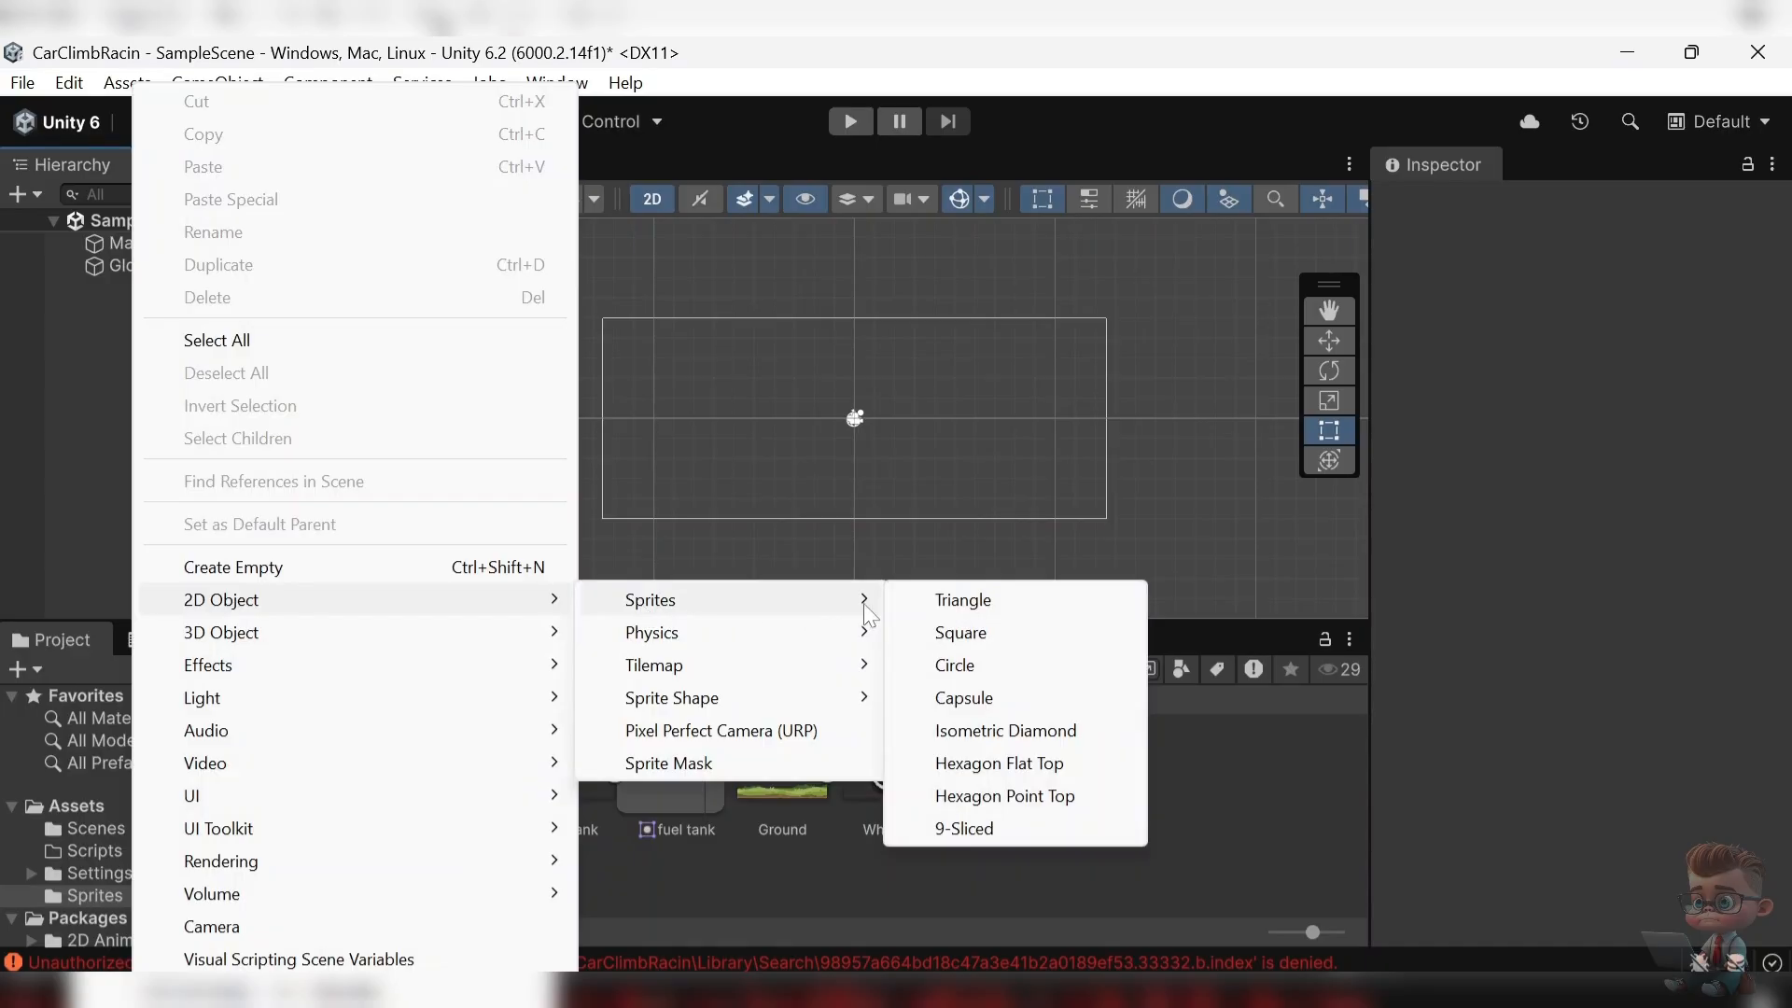
click(953, 631)
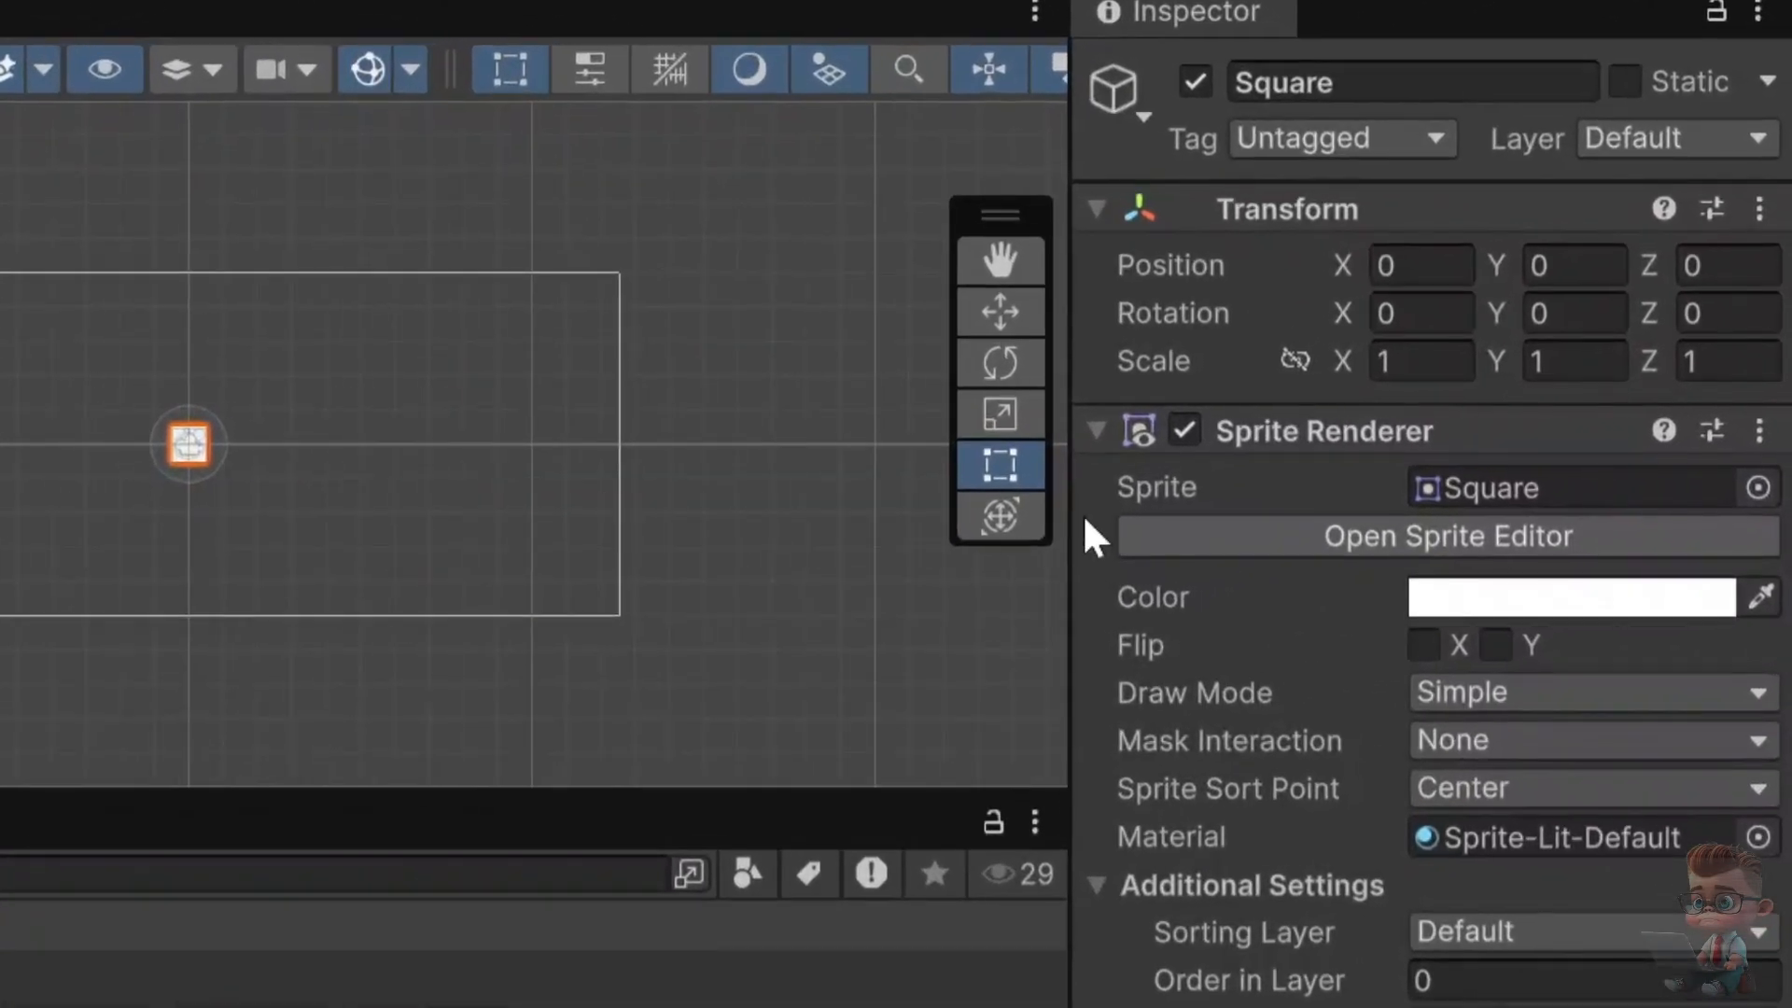
- Search the sprite picker for "grou" and assign the Ground sprite to the square's Sprite Renderer
click(1756, 488)
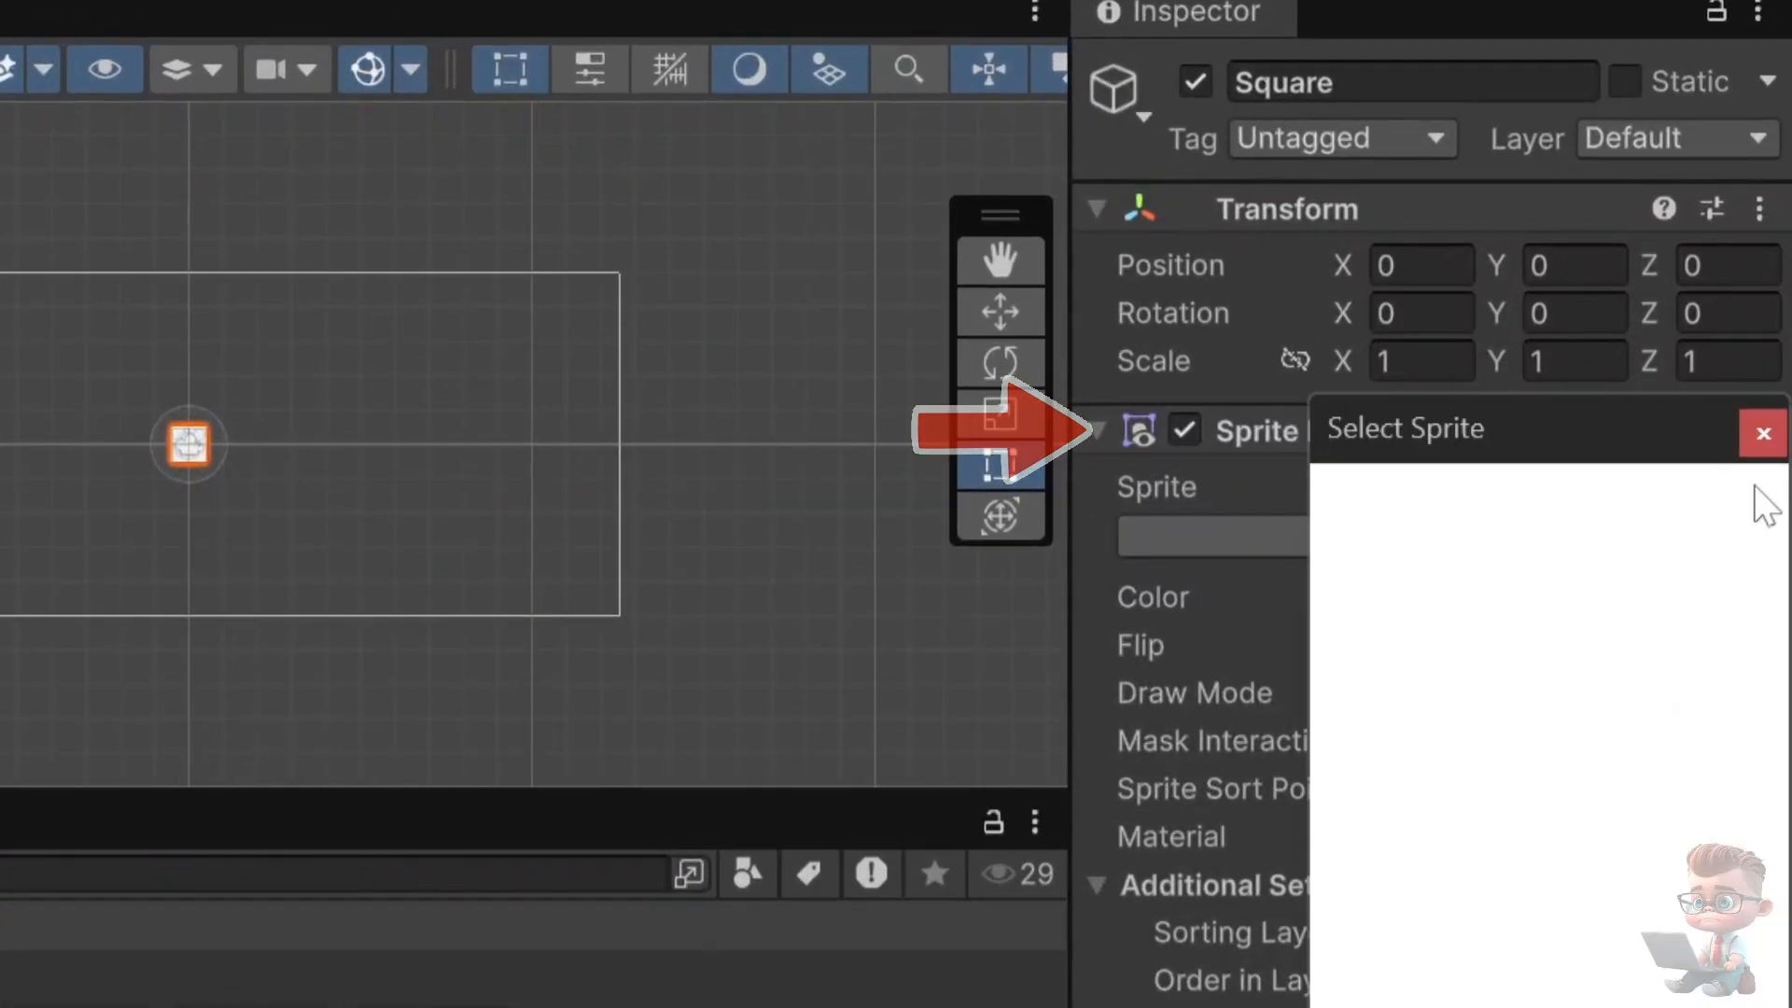
text(grou)
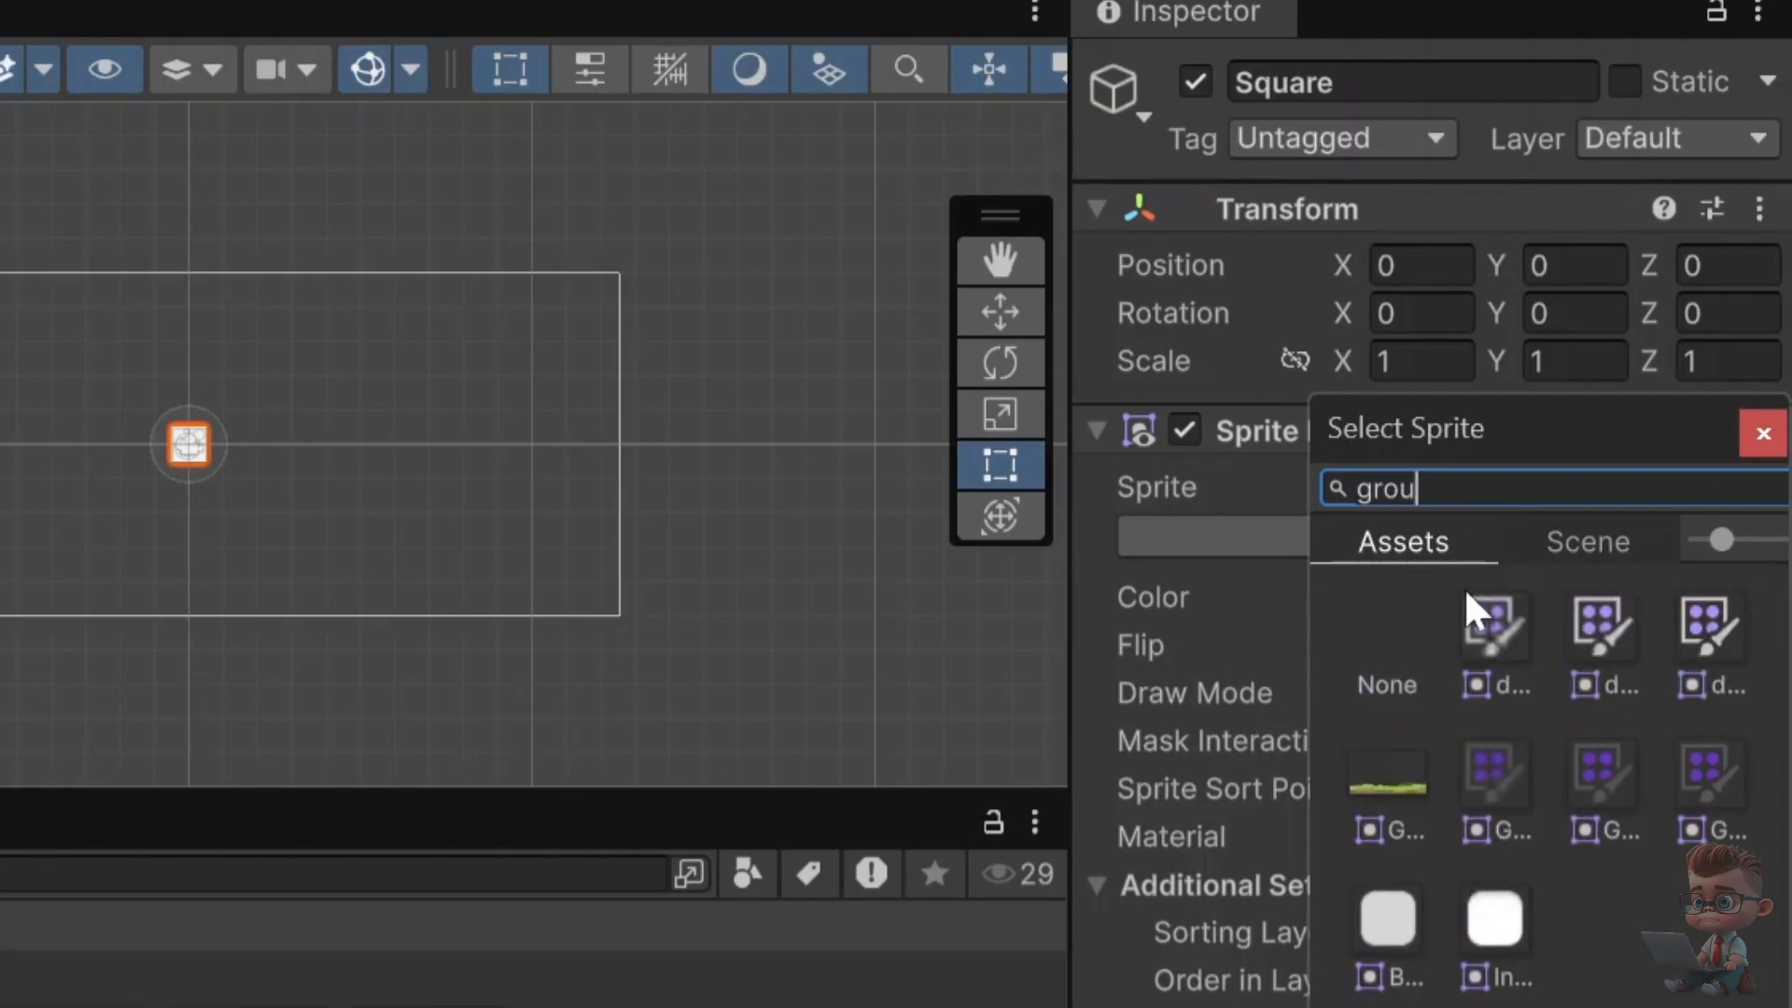
click(1367, 763)
double_click(1388, 782)
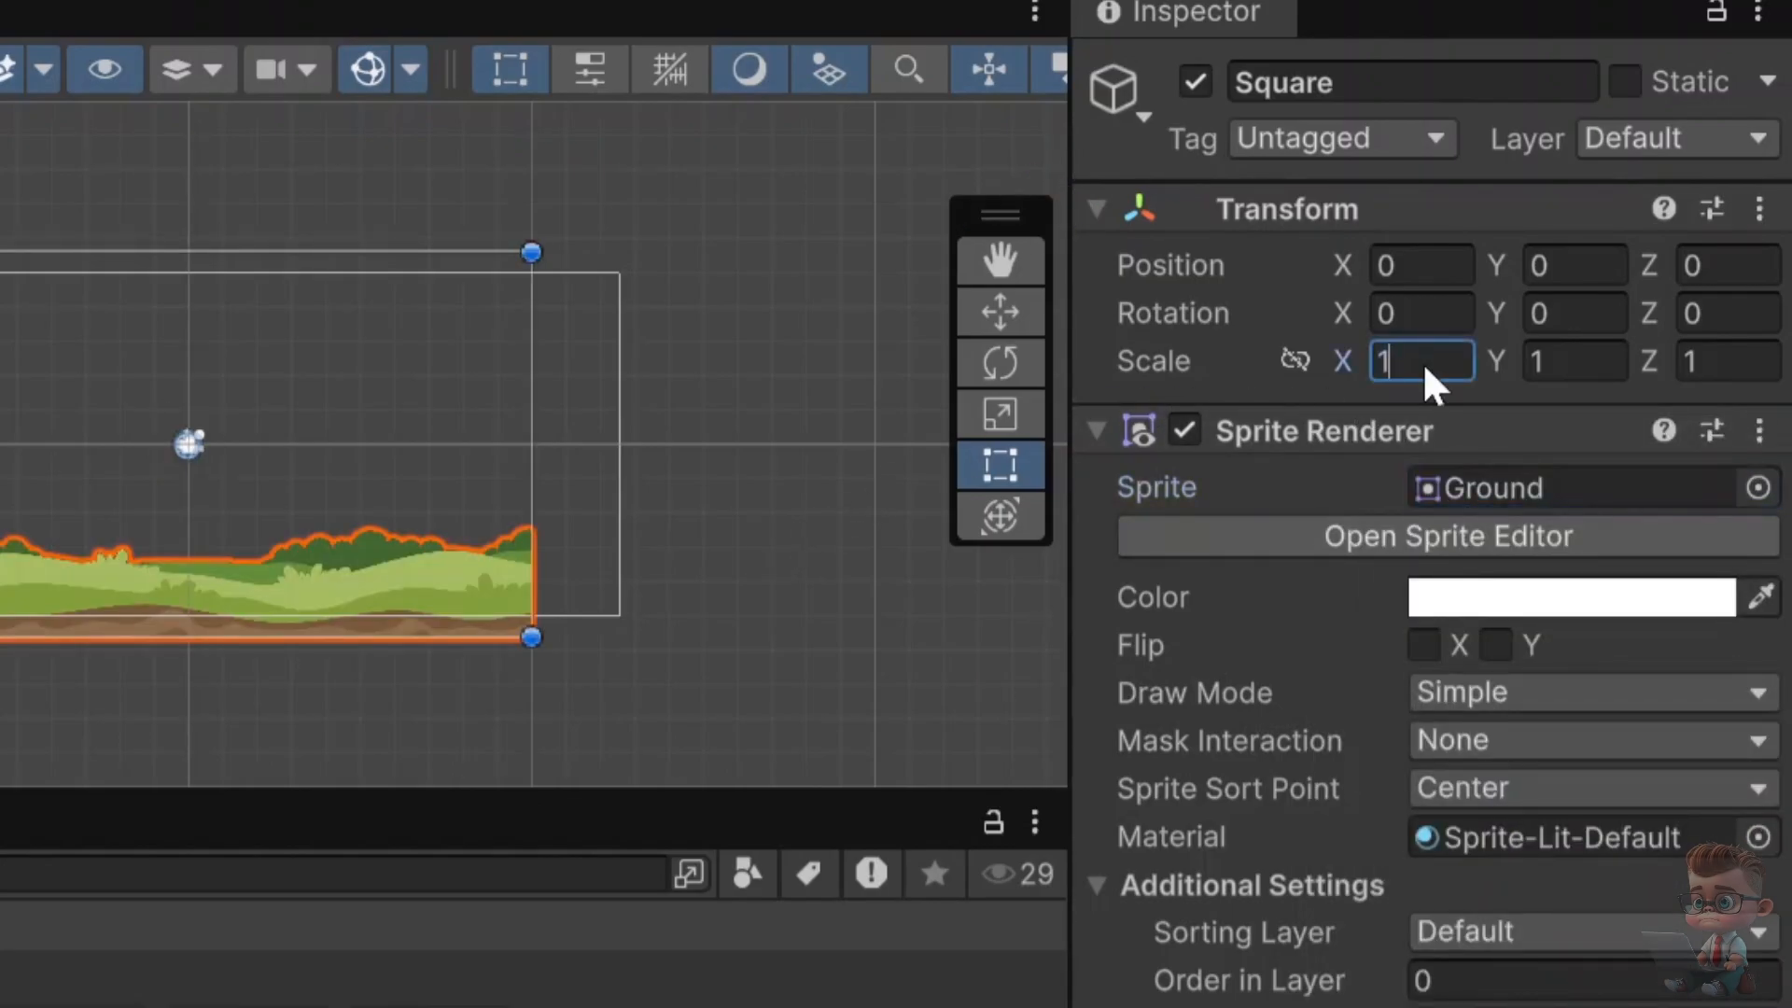
- Set the ground sprite's X scale to 100 and stretch and reposition it along the lower part of the camera frame at about X 855, Y 4.6
text(00)
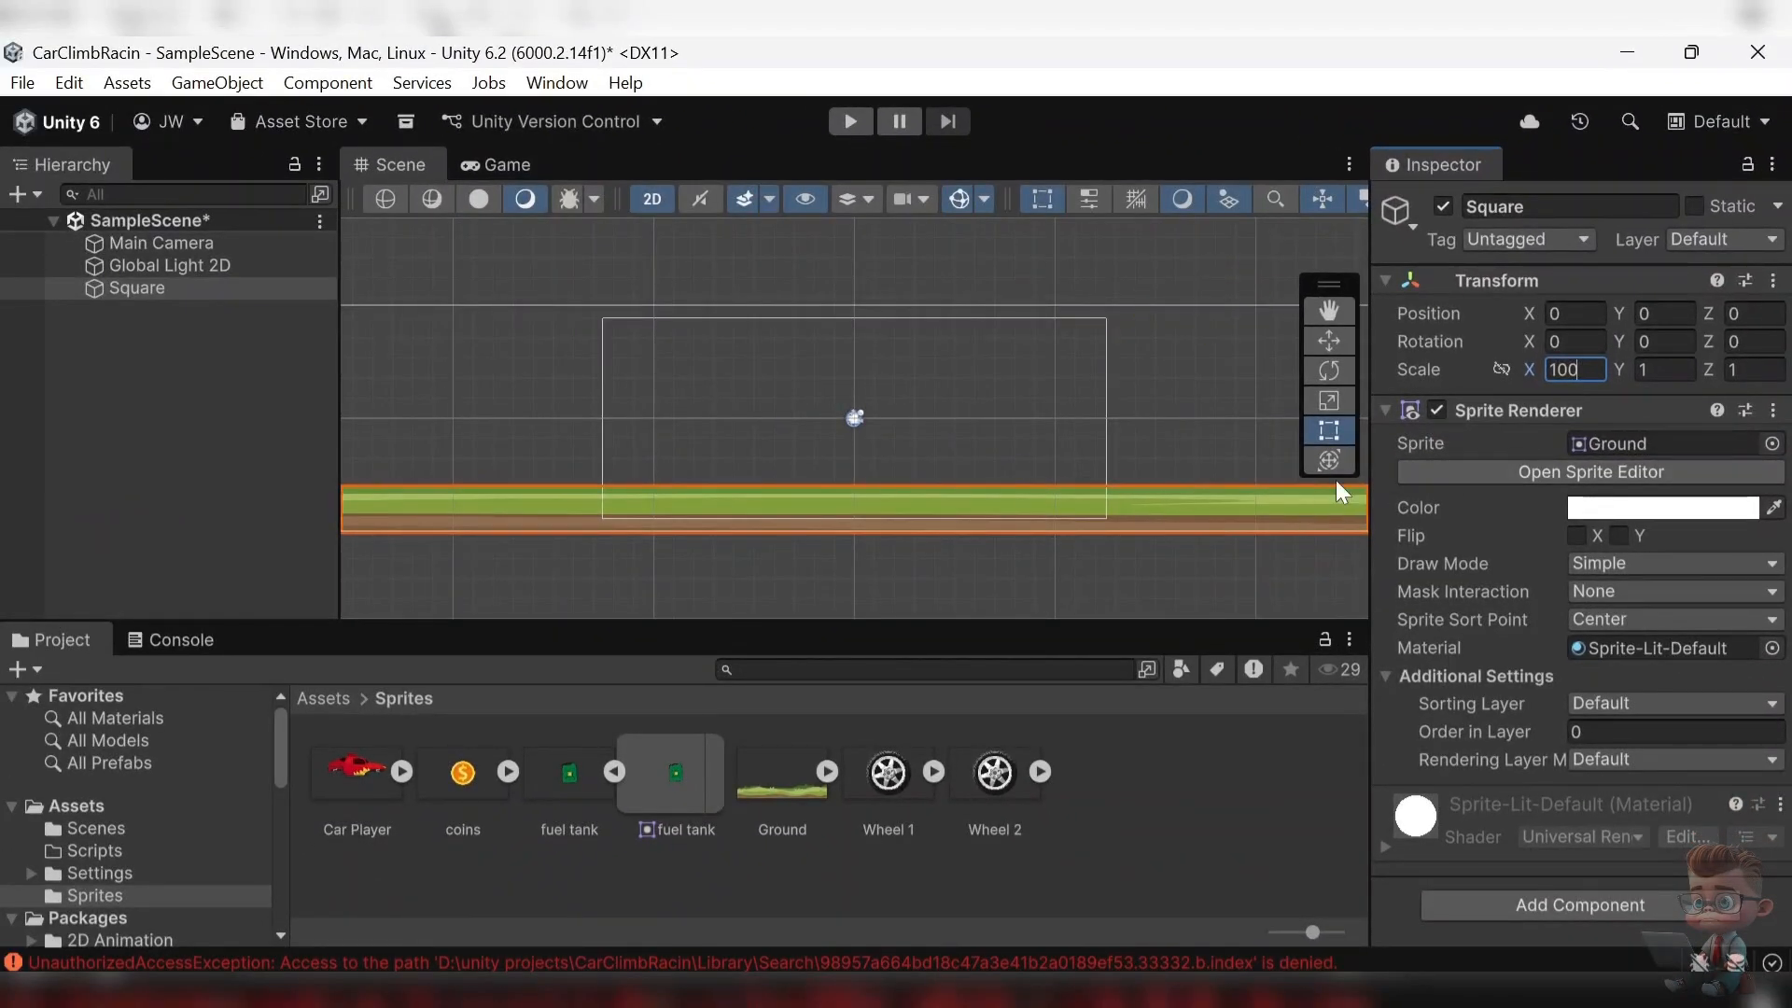
click(1664, 369)
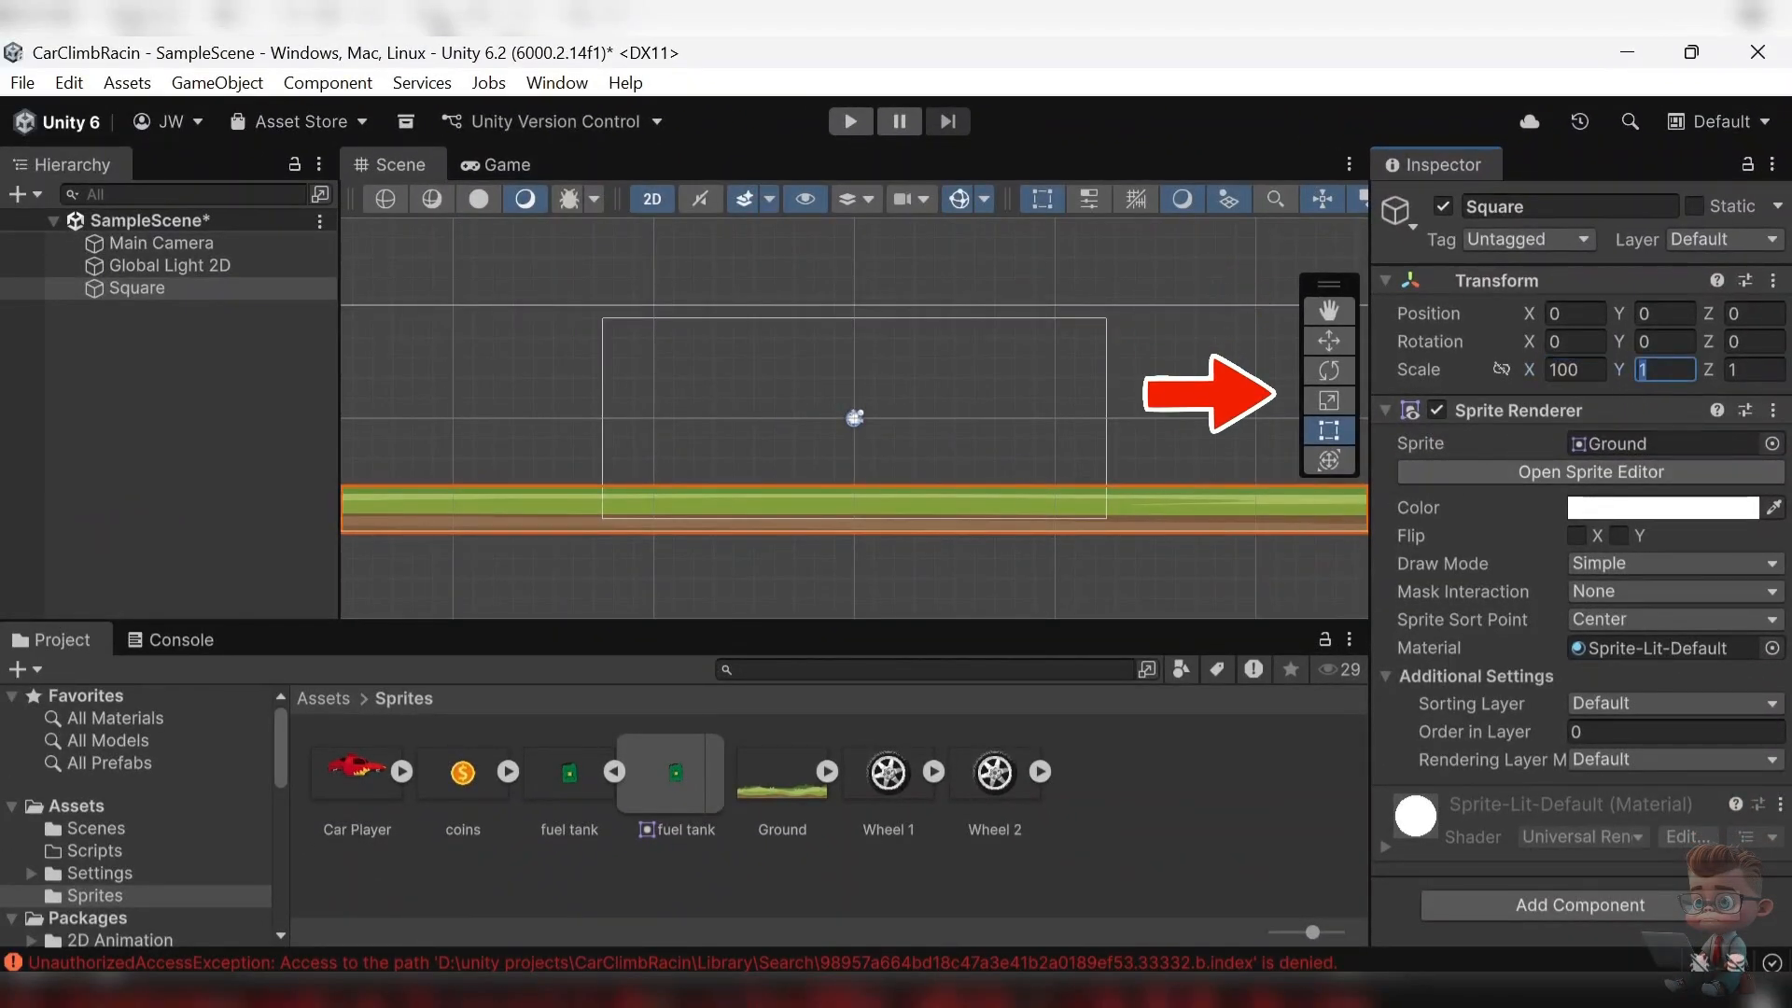
drag(556, 579, 557, 563)
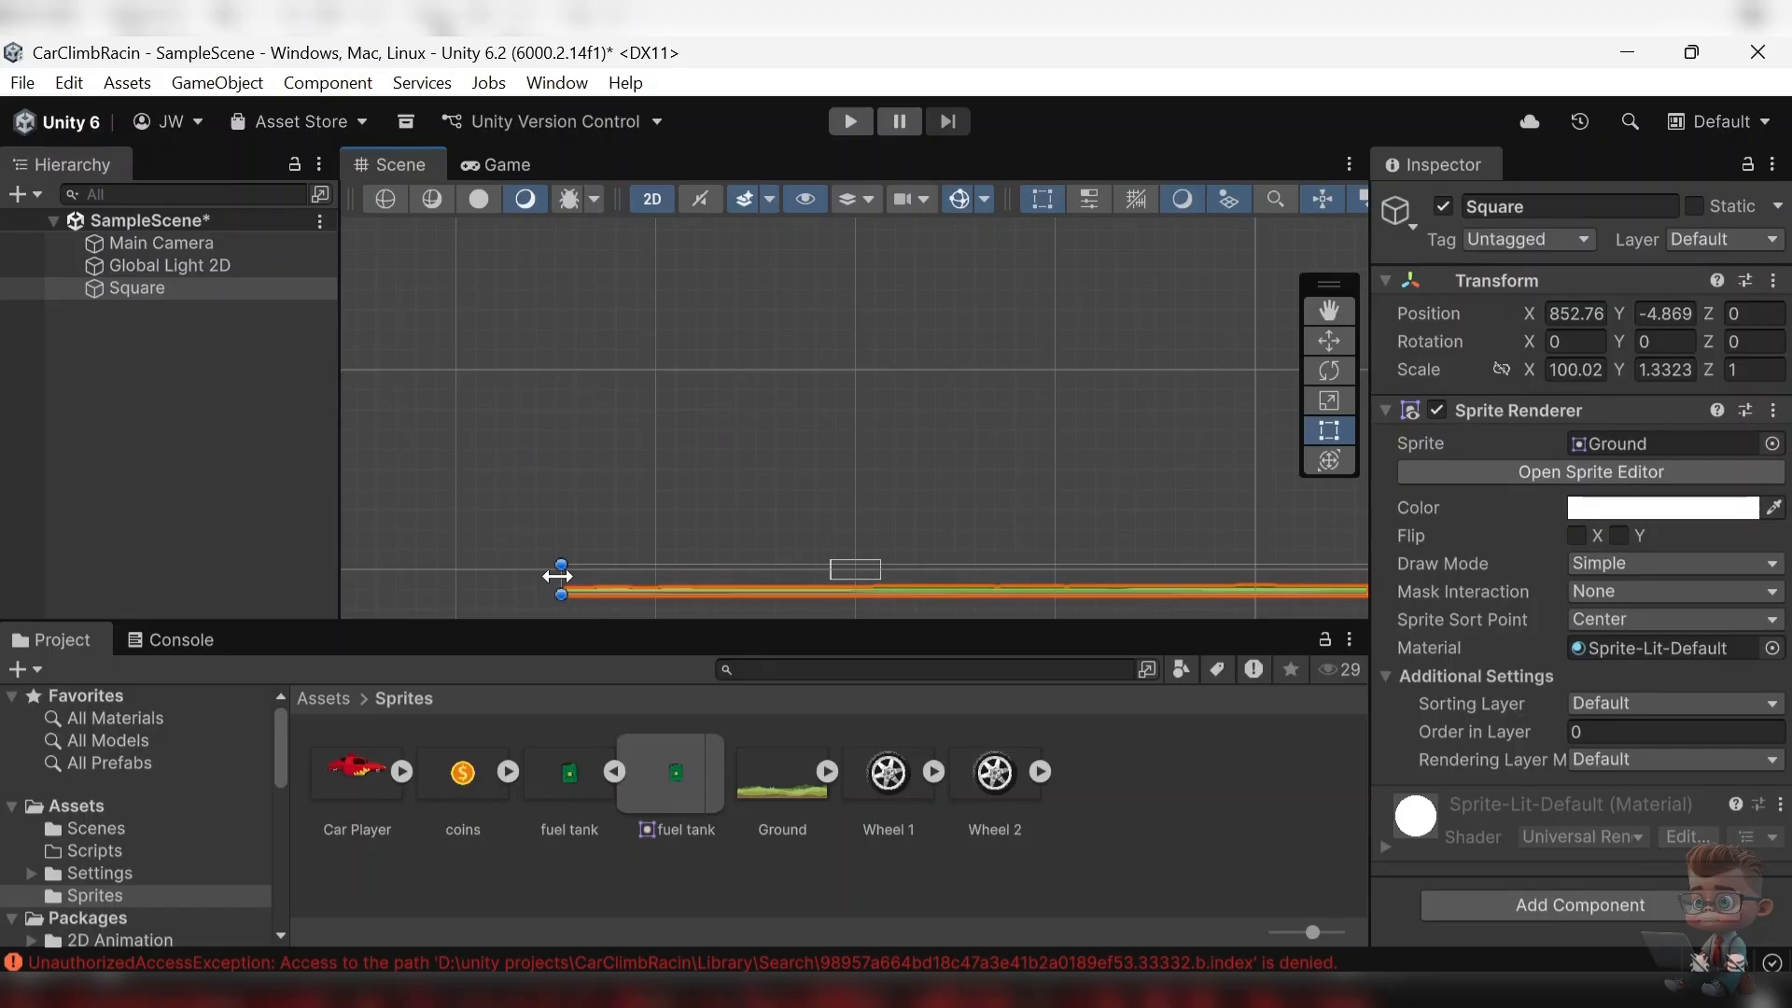
scroll(1008, 560, up, 5)
click(1328, 311)
drag(1075, 421, 1076, 405)
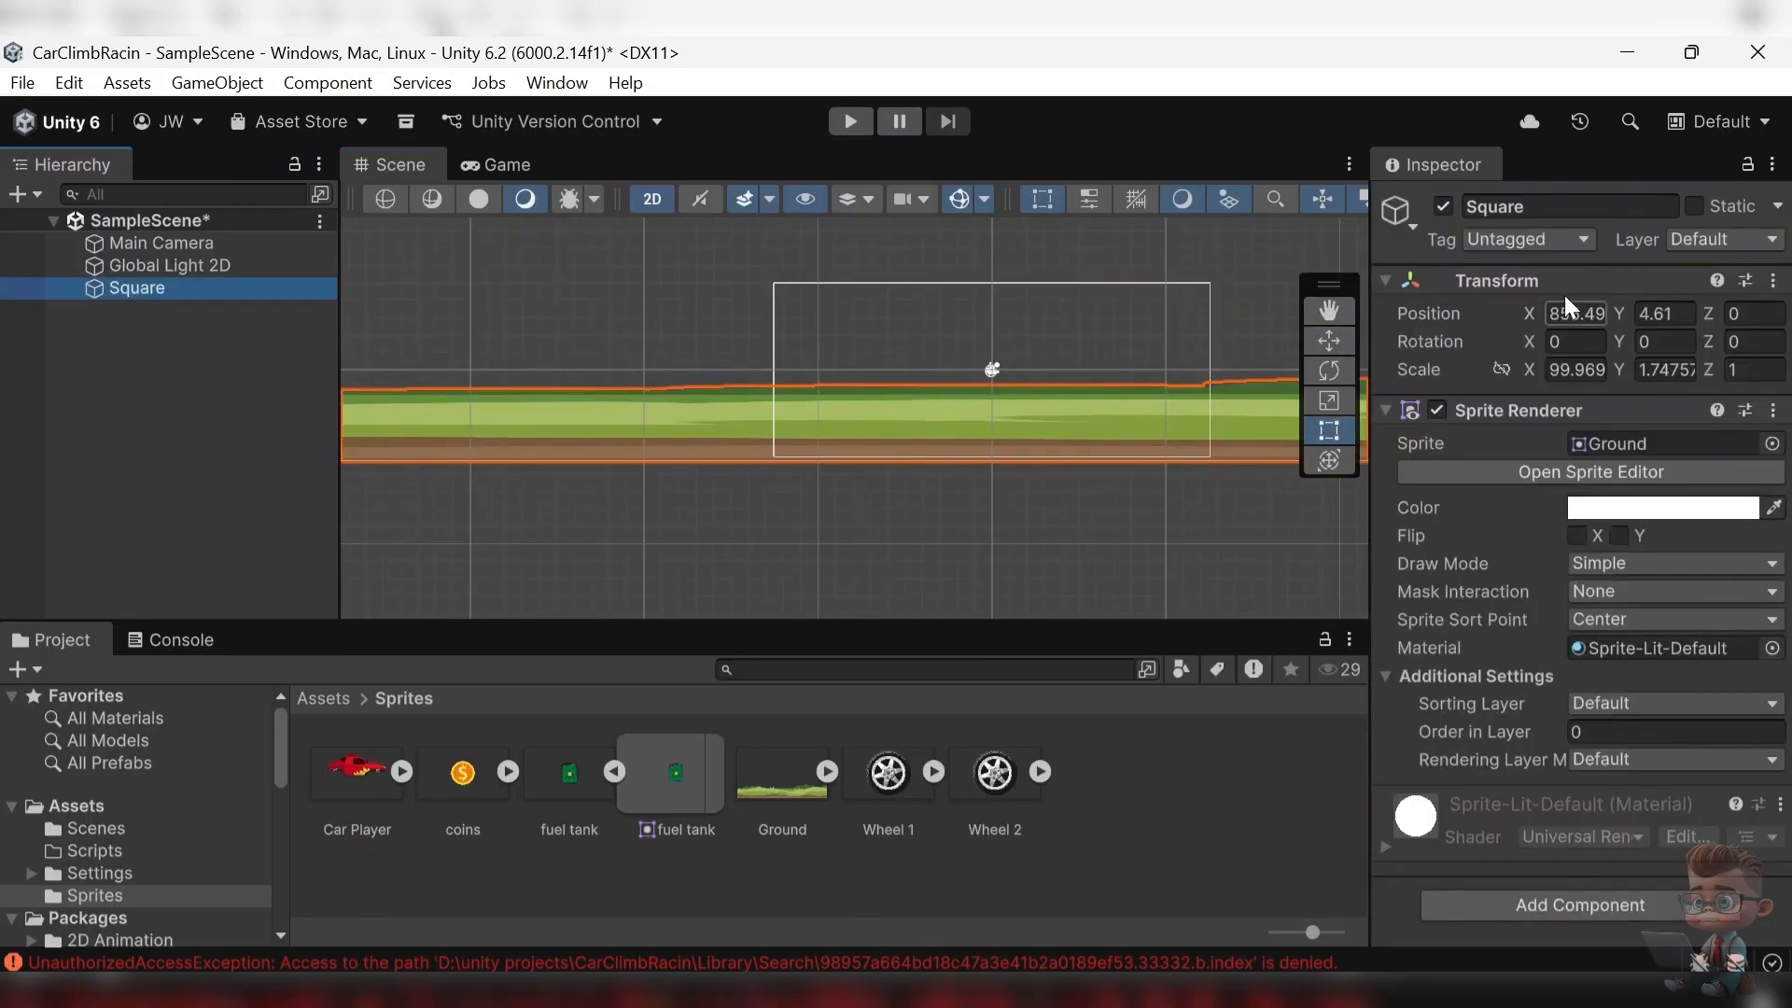
- Rename the square holding the ground sprite as Ground
click(1561, 206)
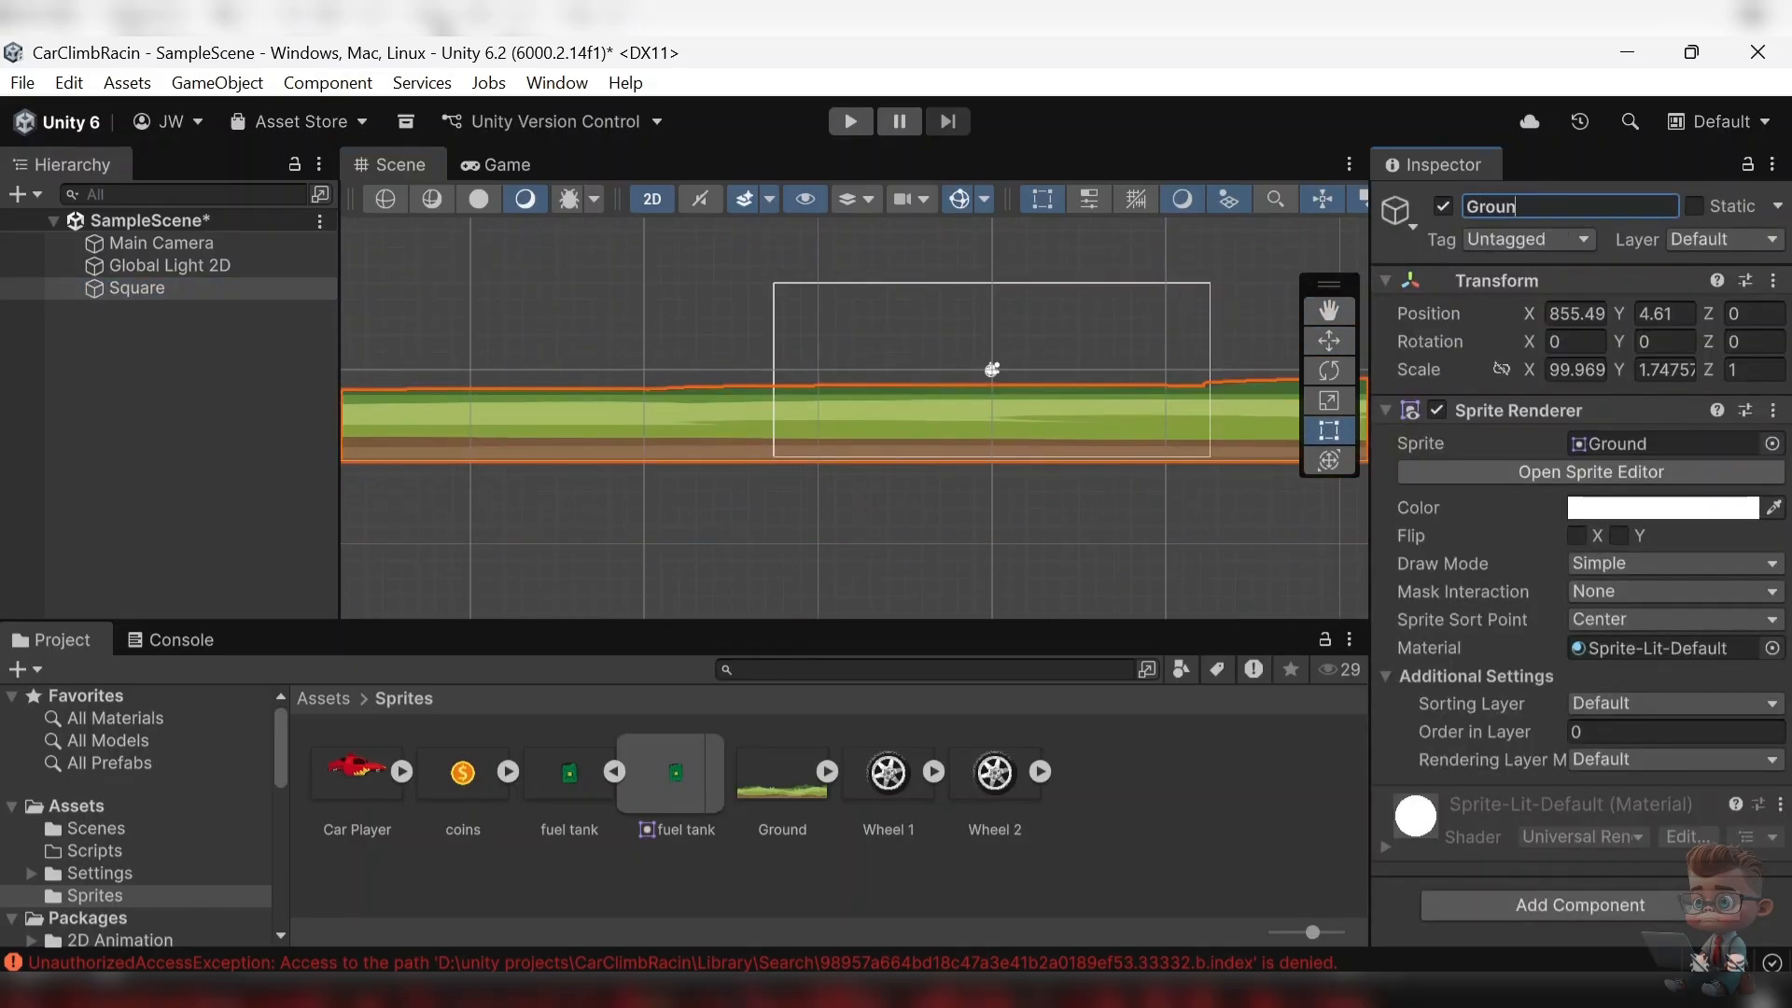
click(155, 388)
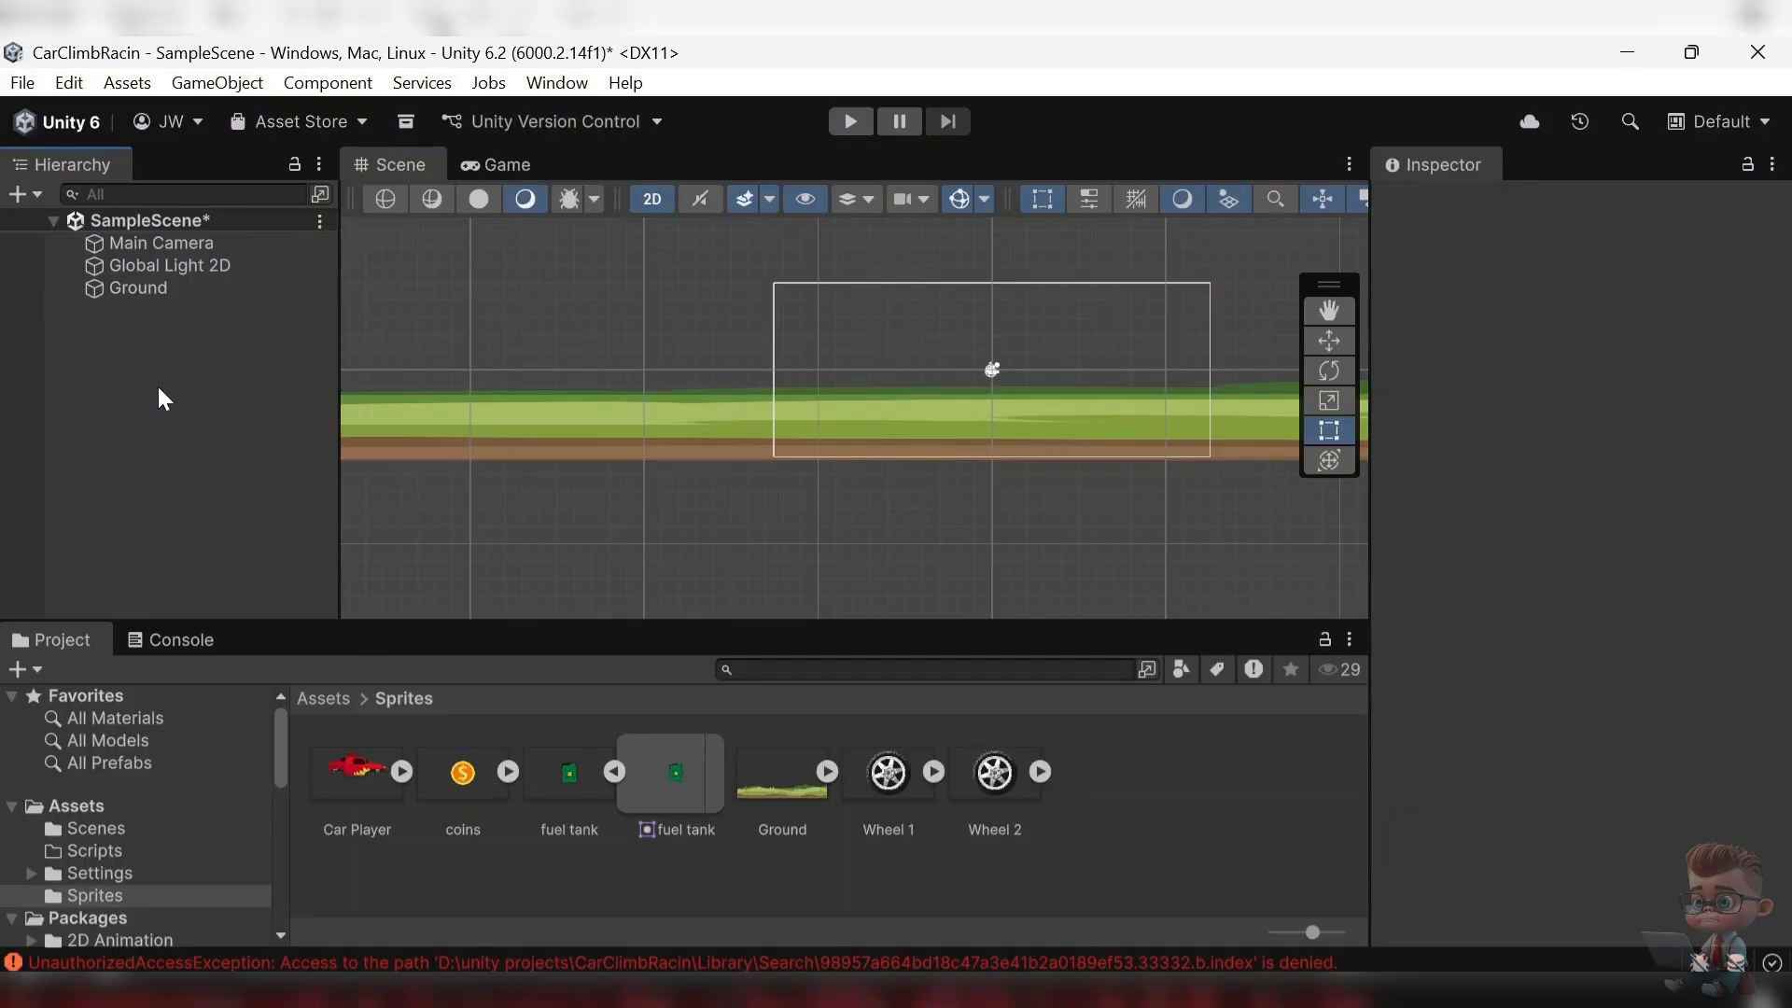
- Create another 2D Square sprite object and assign it the Car Player sprite, searching the sprite picker for "car"
right_click(158, 389)
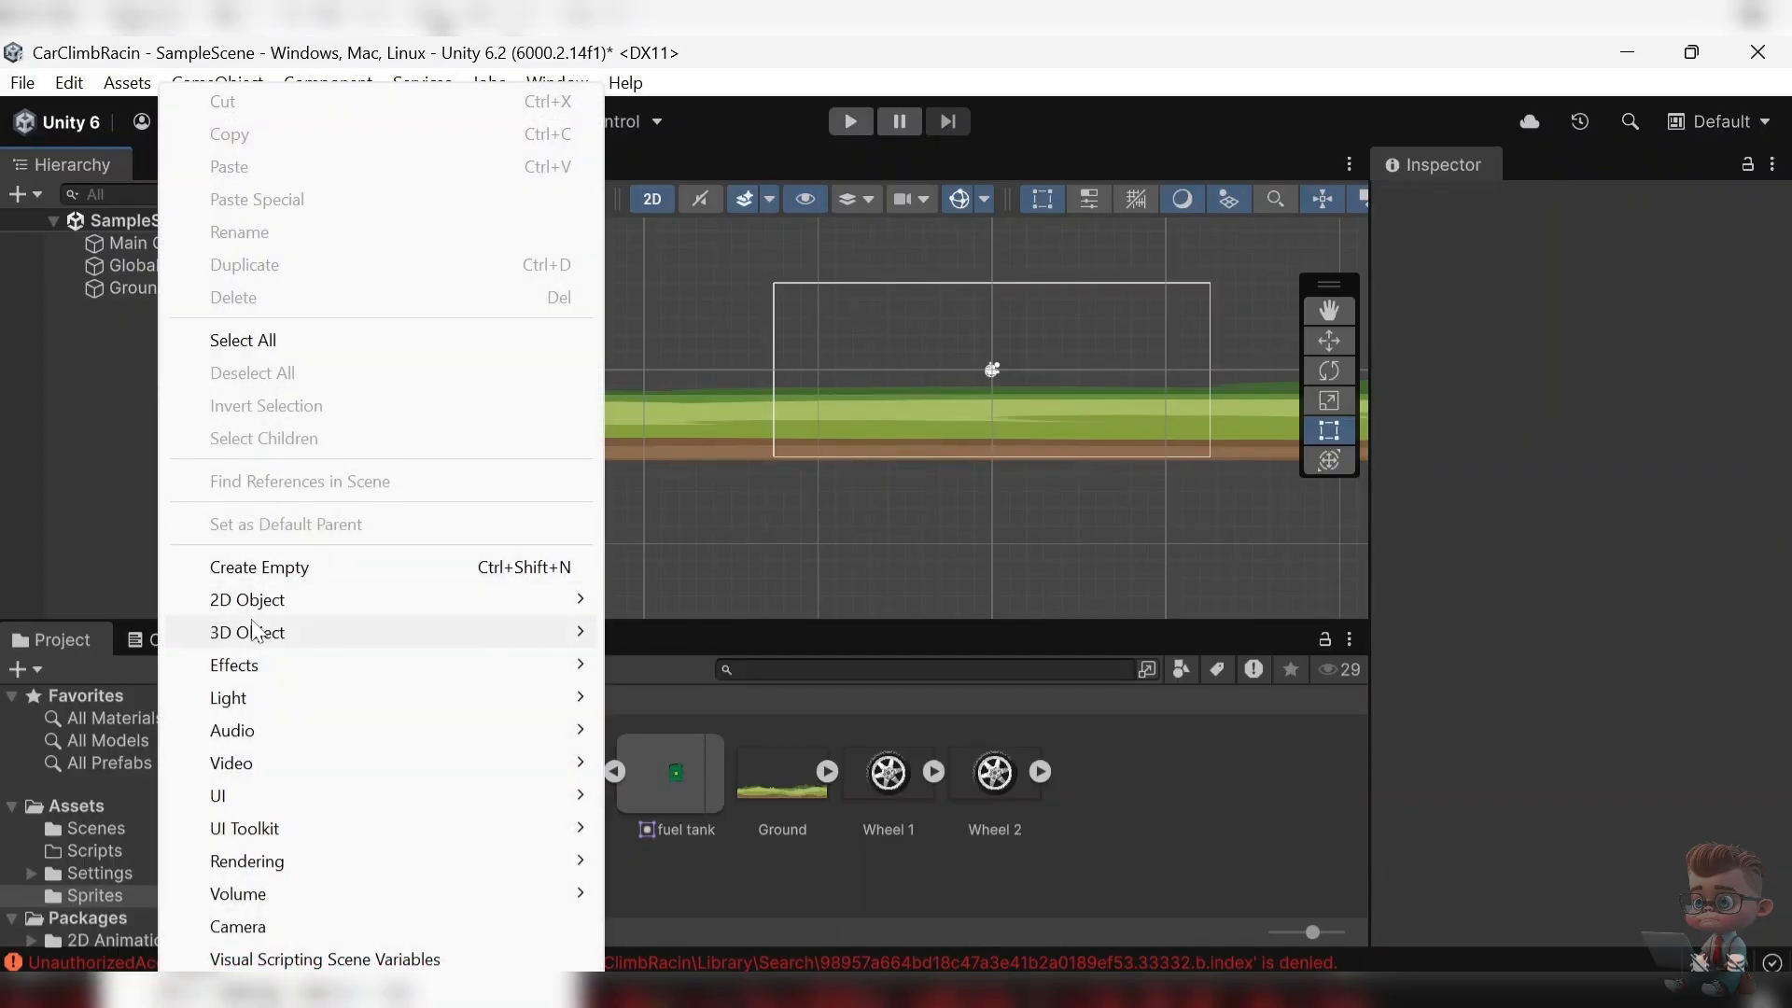
mouse_move(260, 615)
mouse_move(674, 616)
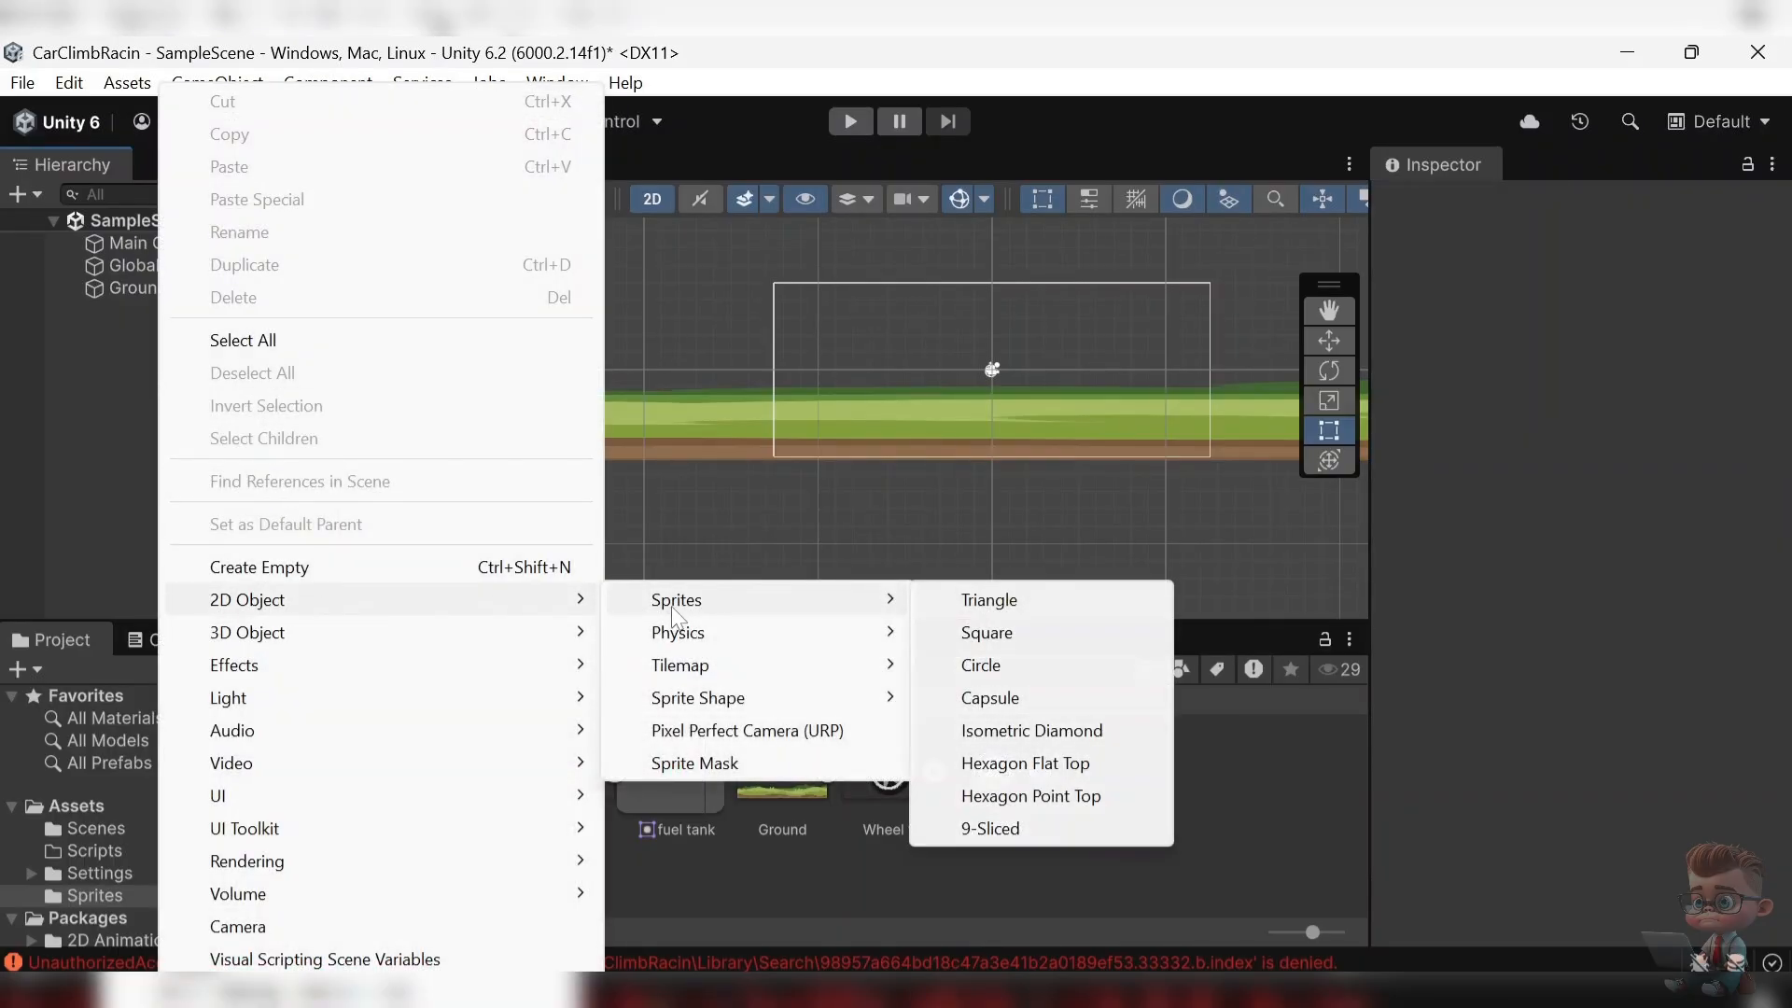
click(987, 634)
key(w)
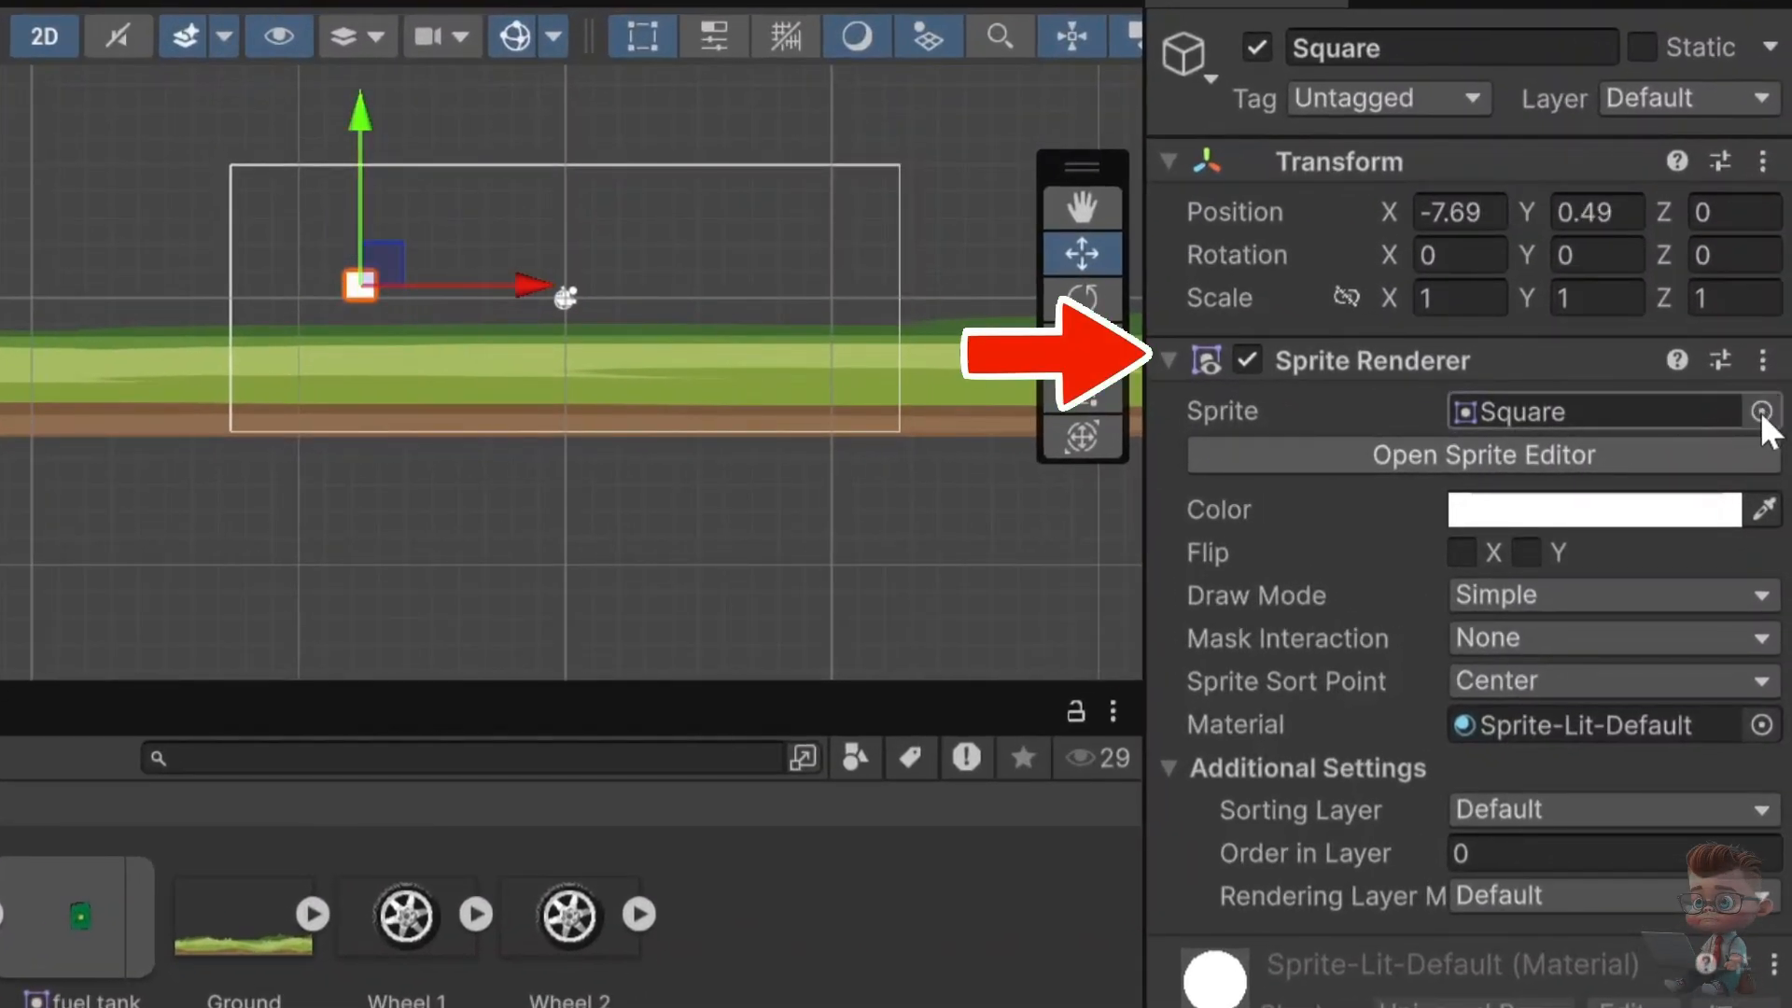
click(1760, 412)
text(ca)
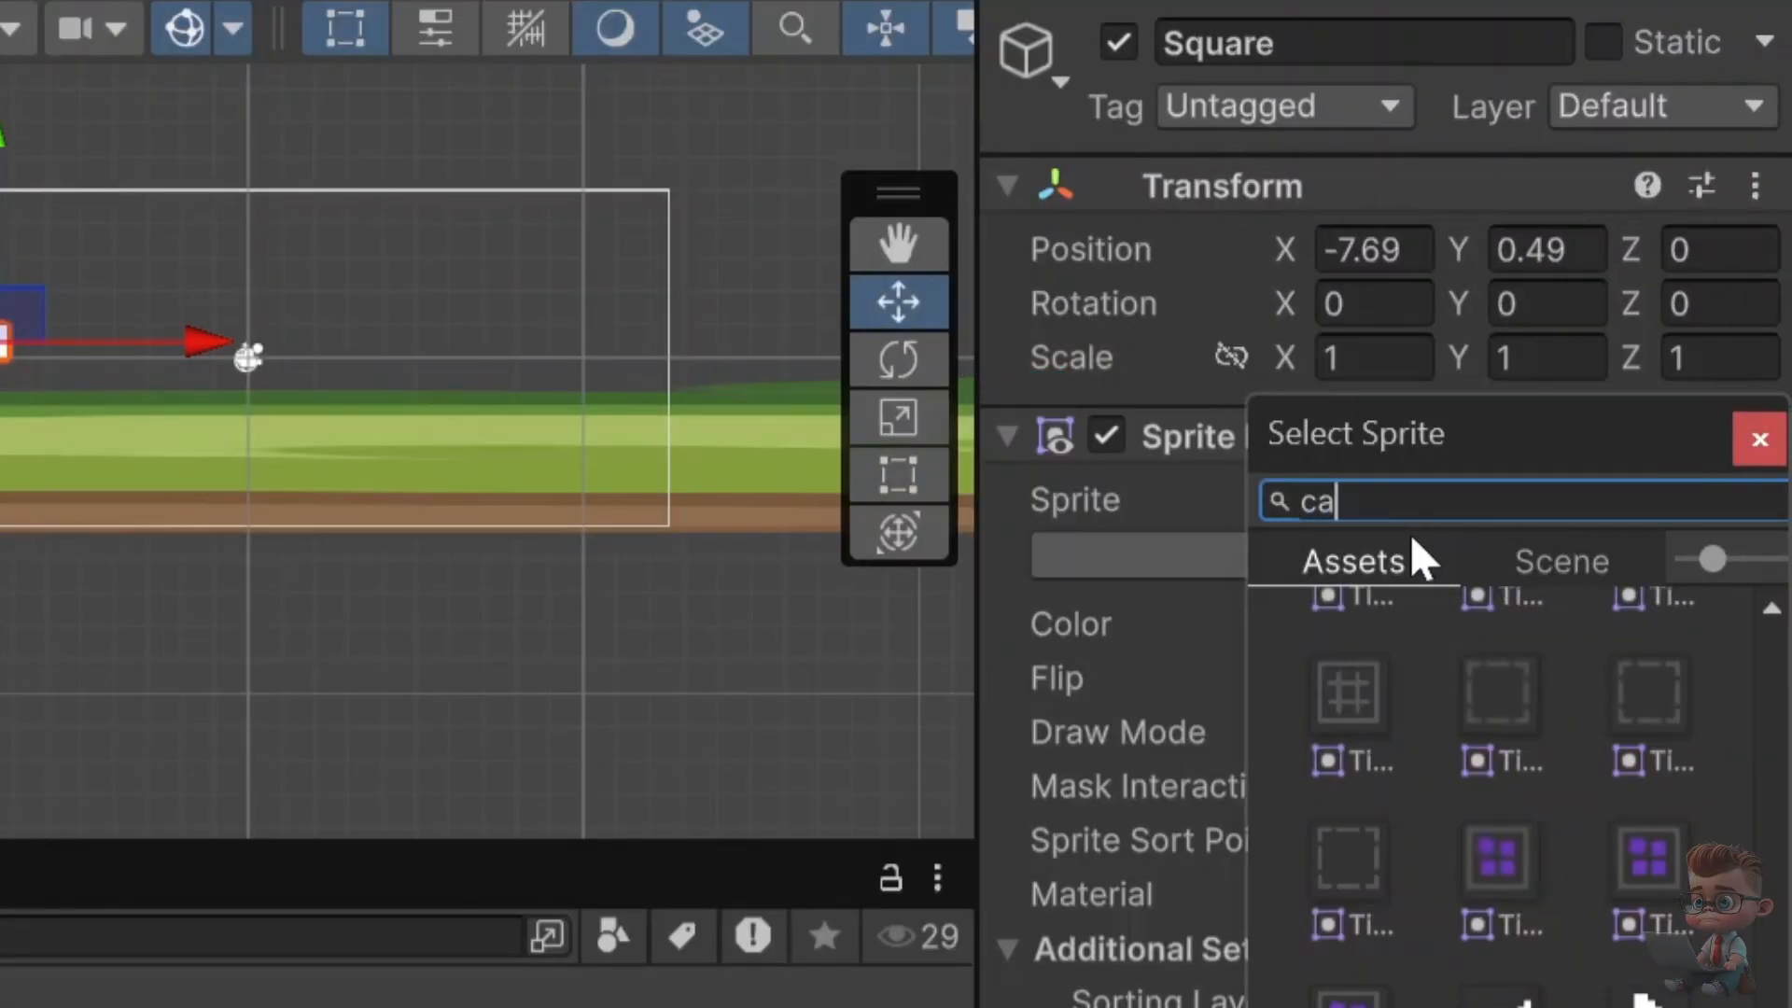
text(r)
click(1452, 651)
- Rename the new sprite object as car, shrink it to a scale of about 0.43 by 0.46 and place it just above the ground
click(1330, 46)
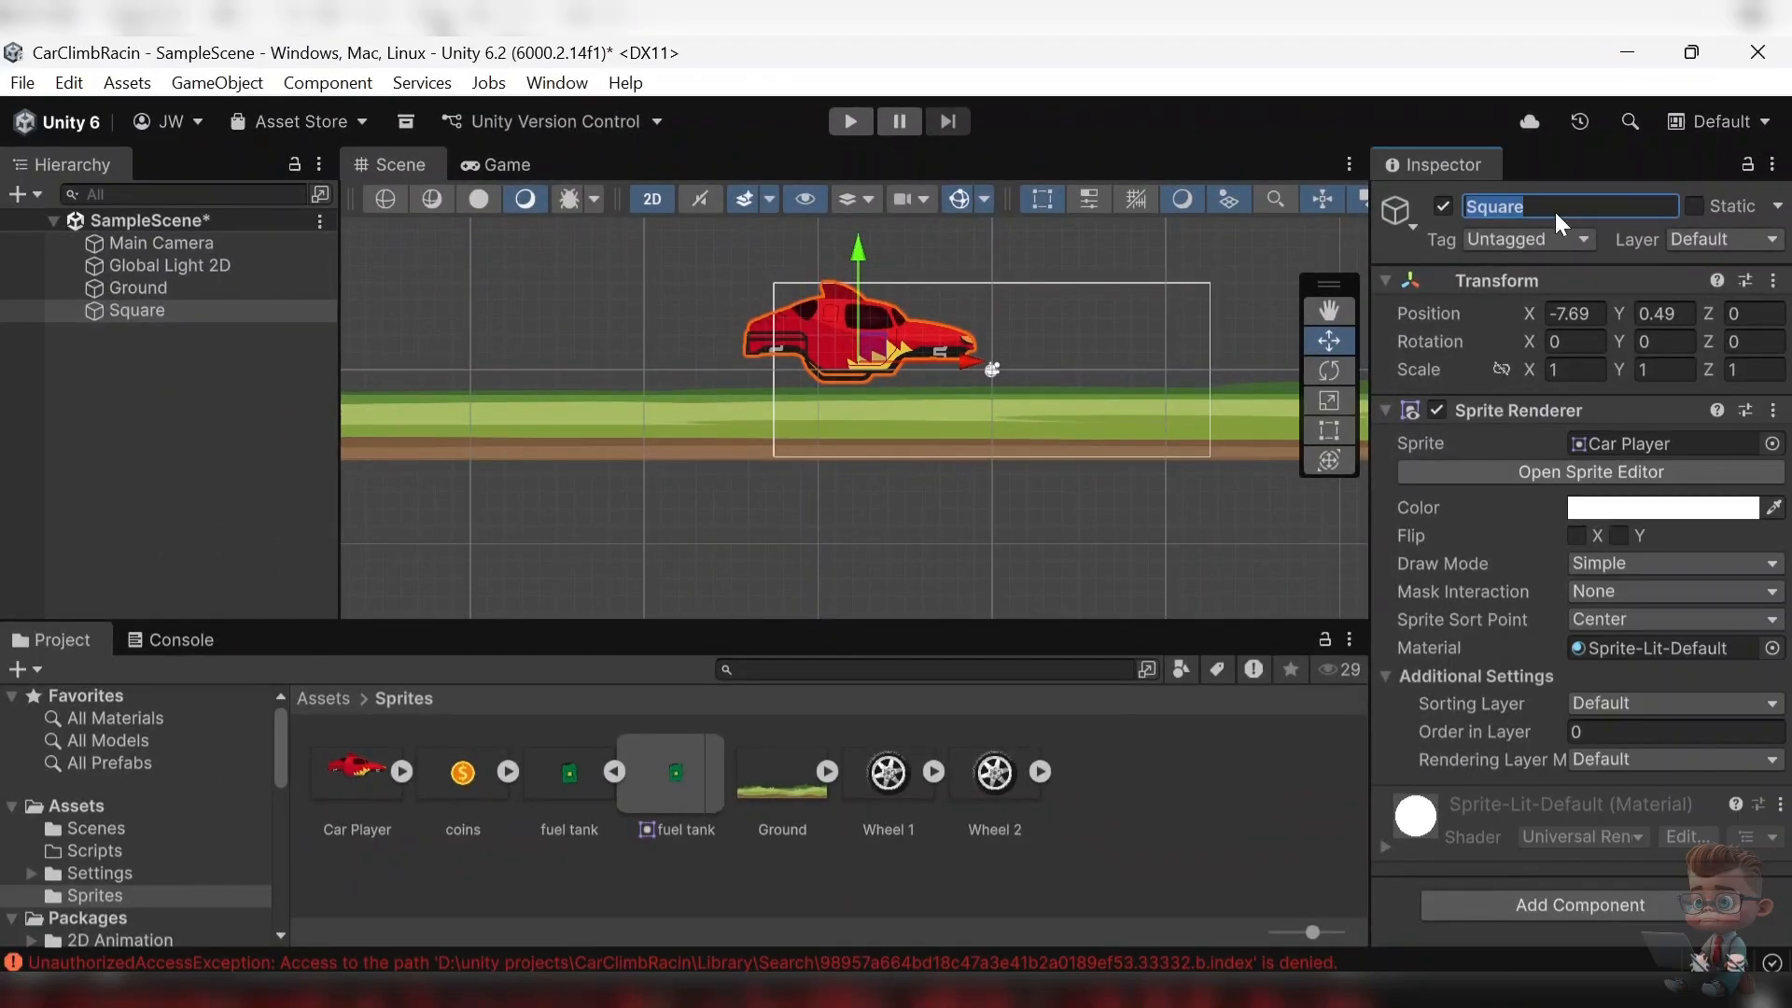
key(Return)
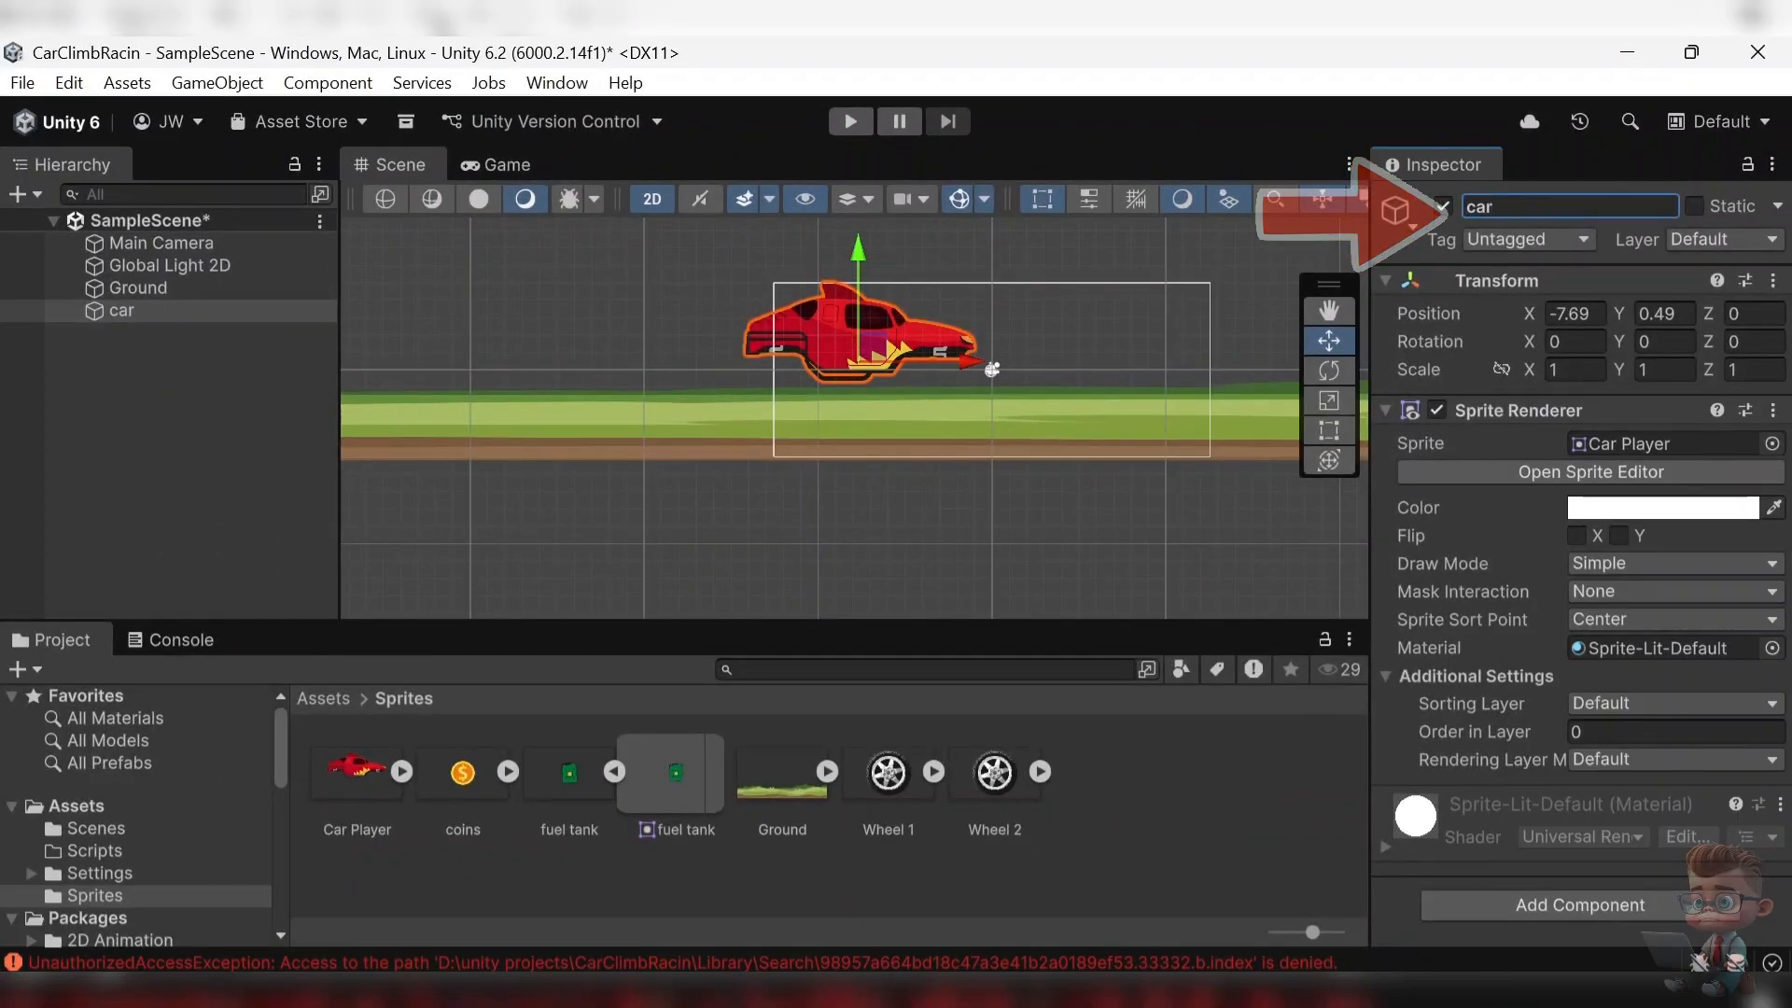
click(1329, 430)
drag(686, 266, 885, 347)
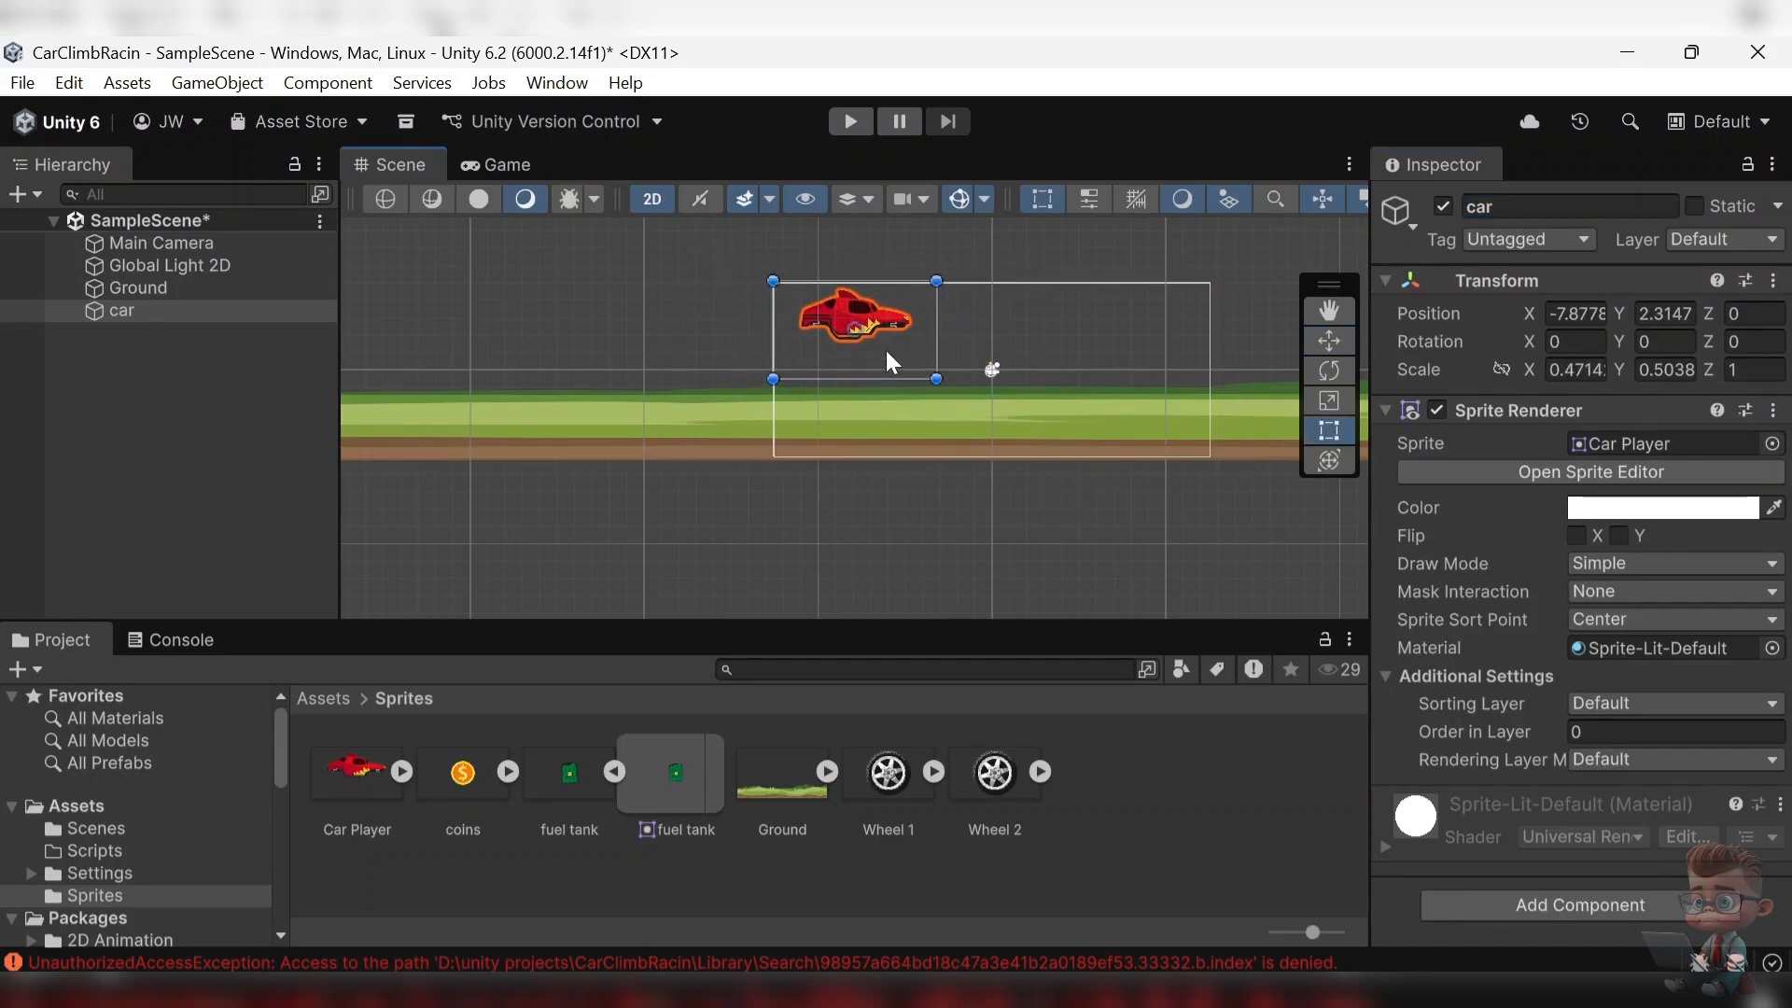
scroll(884, 347, up, 5)
scroll(878, 399, down, 2)
scroll(877, 400, down, 1)
drag(965, 461, 950, 446)
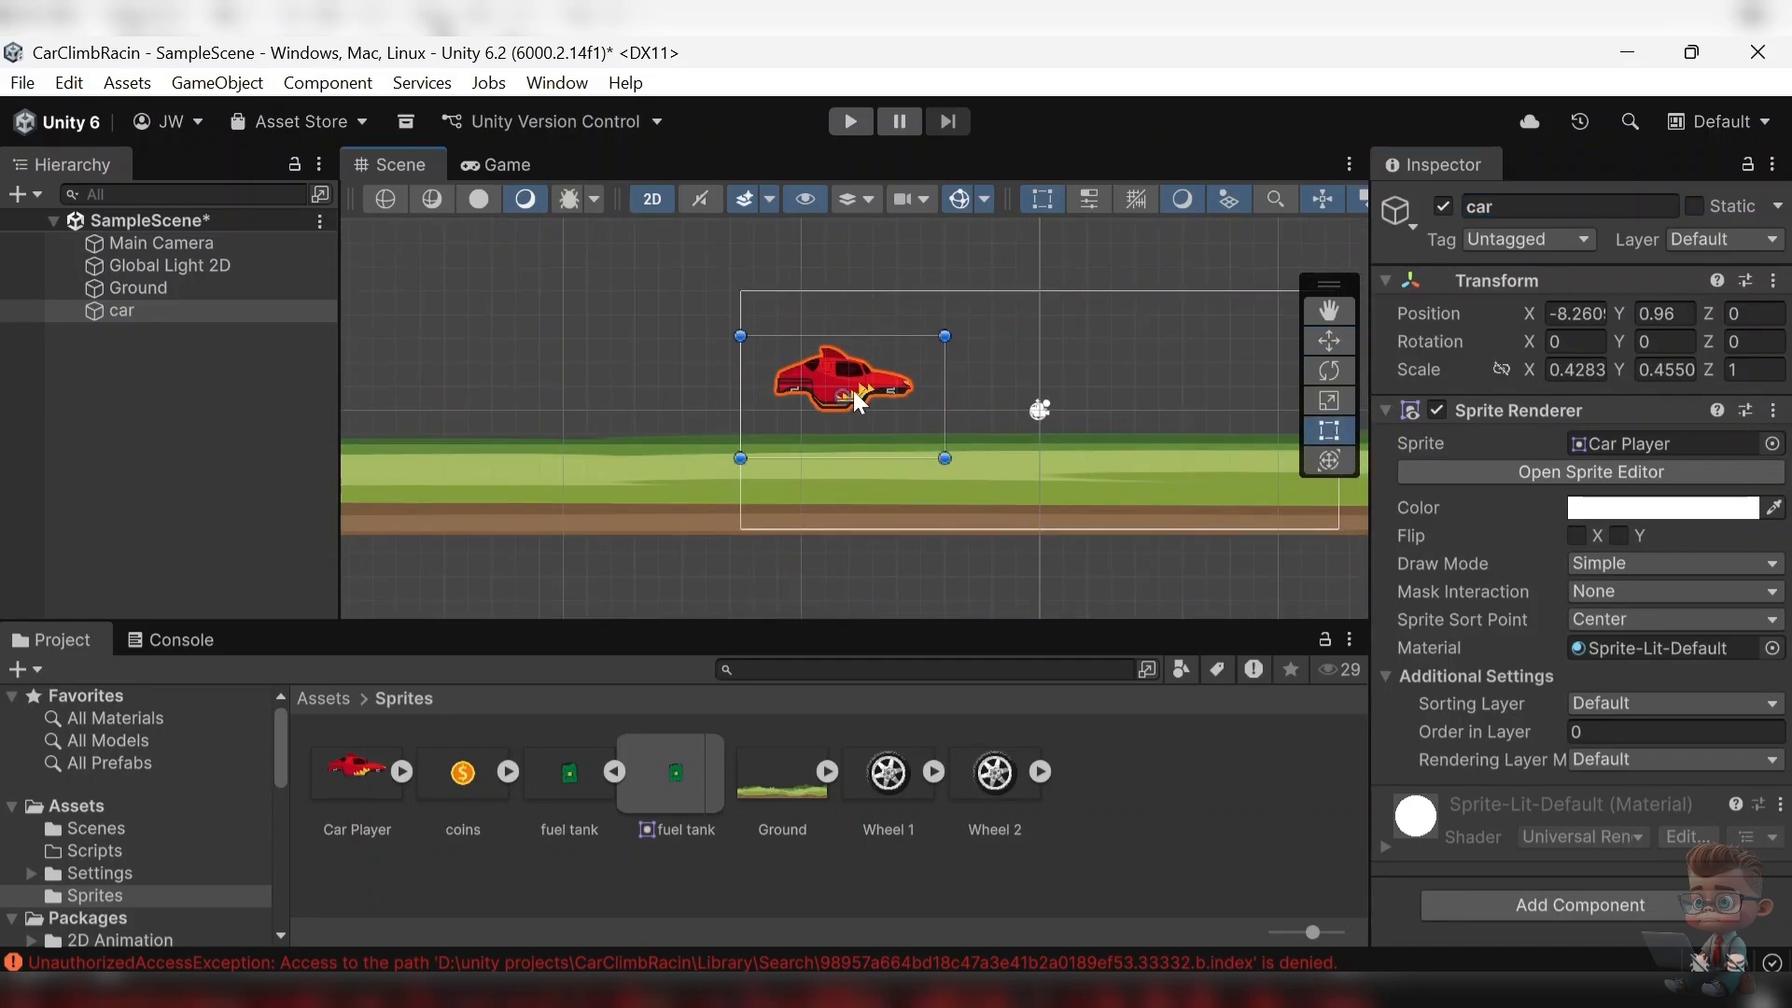
drag(856, 397, 863, 390)
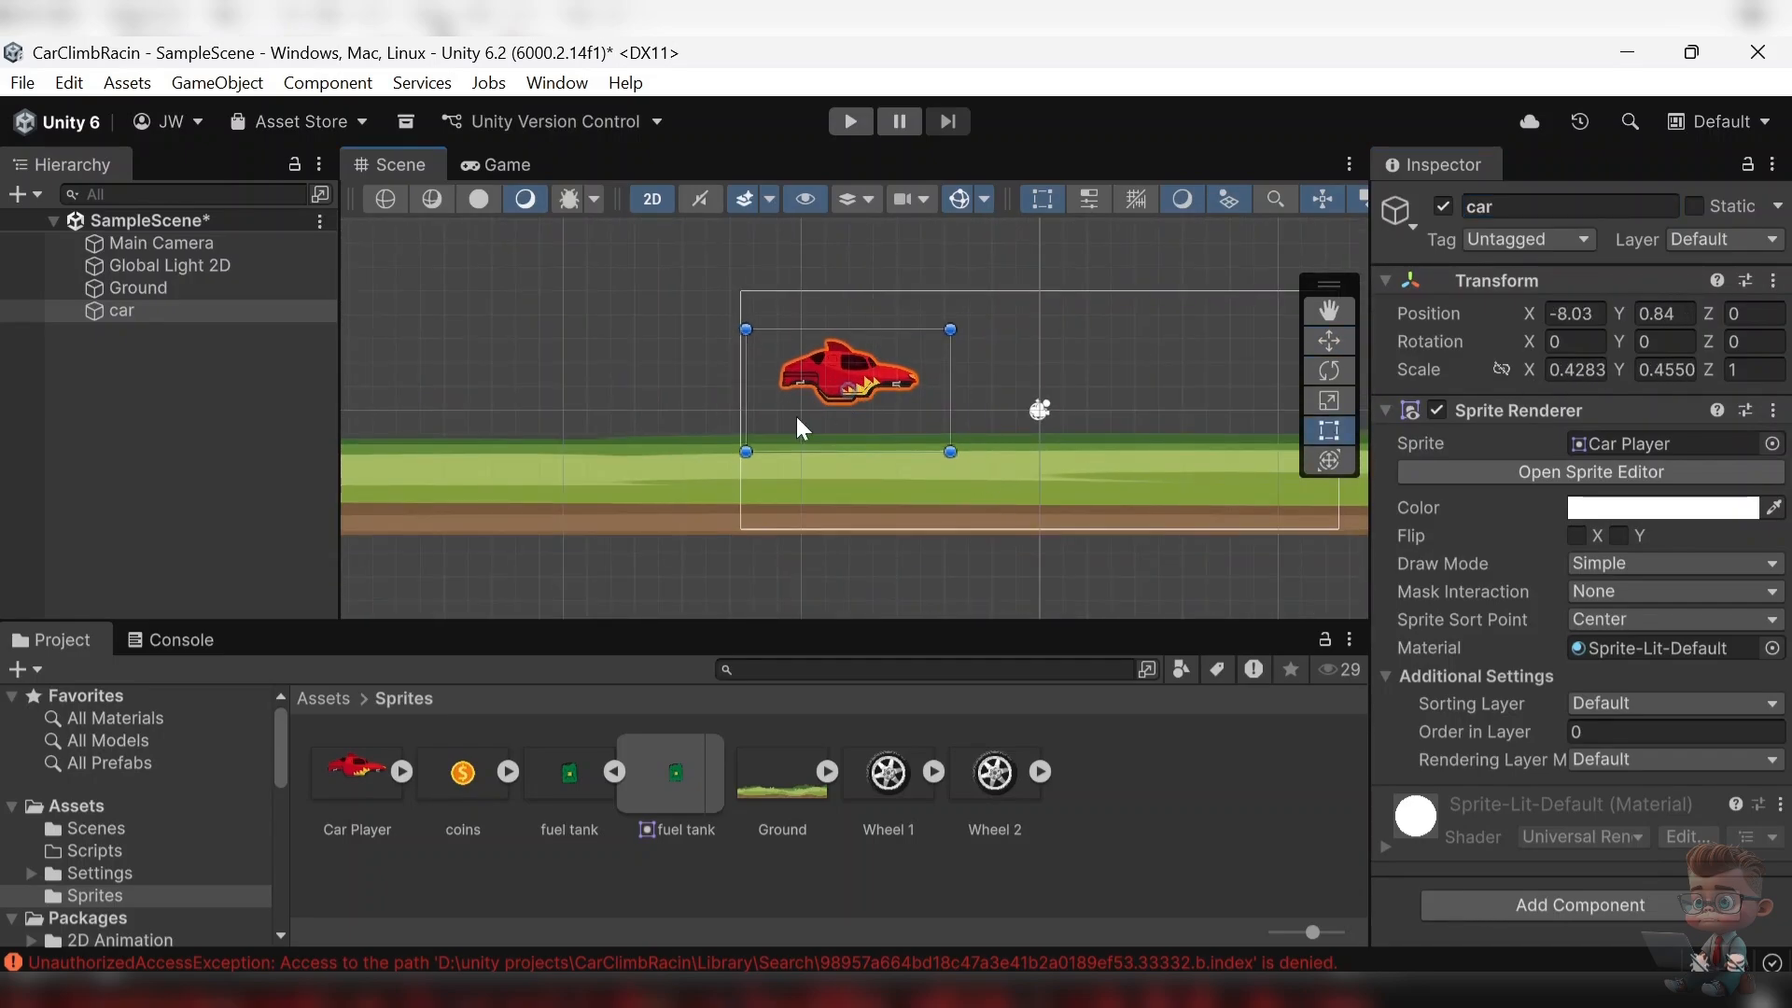
- Create a 2D Circle sprite object and assign it the Wheel 1 sprite, searching the sprite picker for "wheel"
right_click(232, 493)
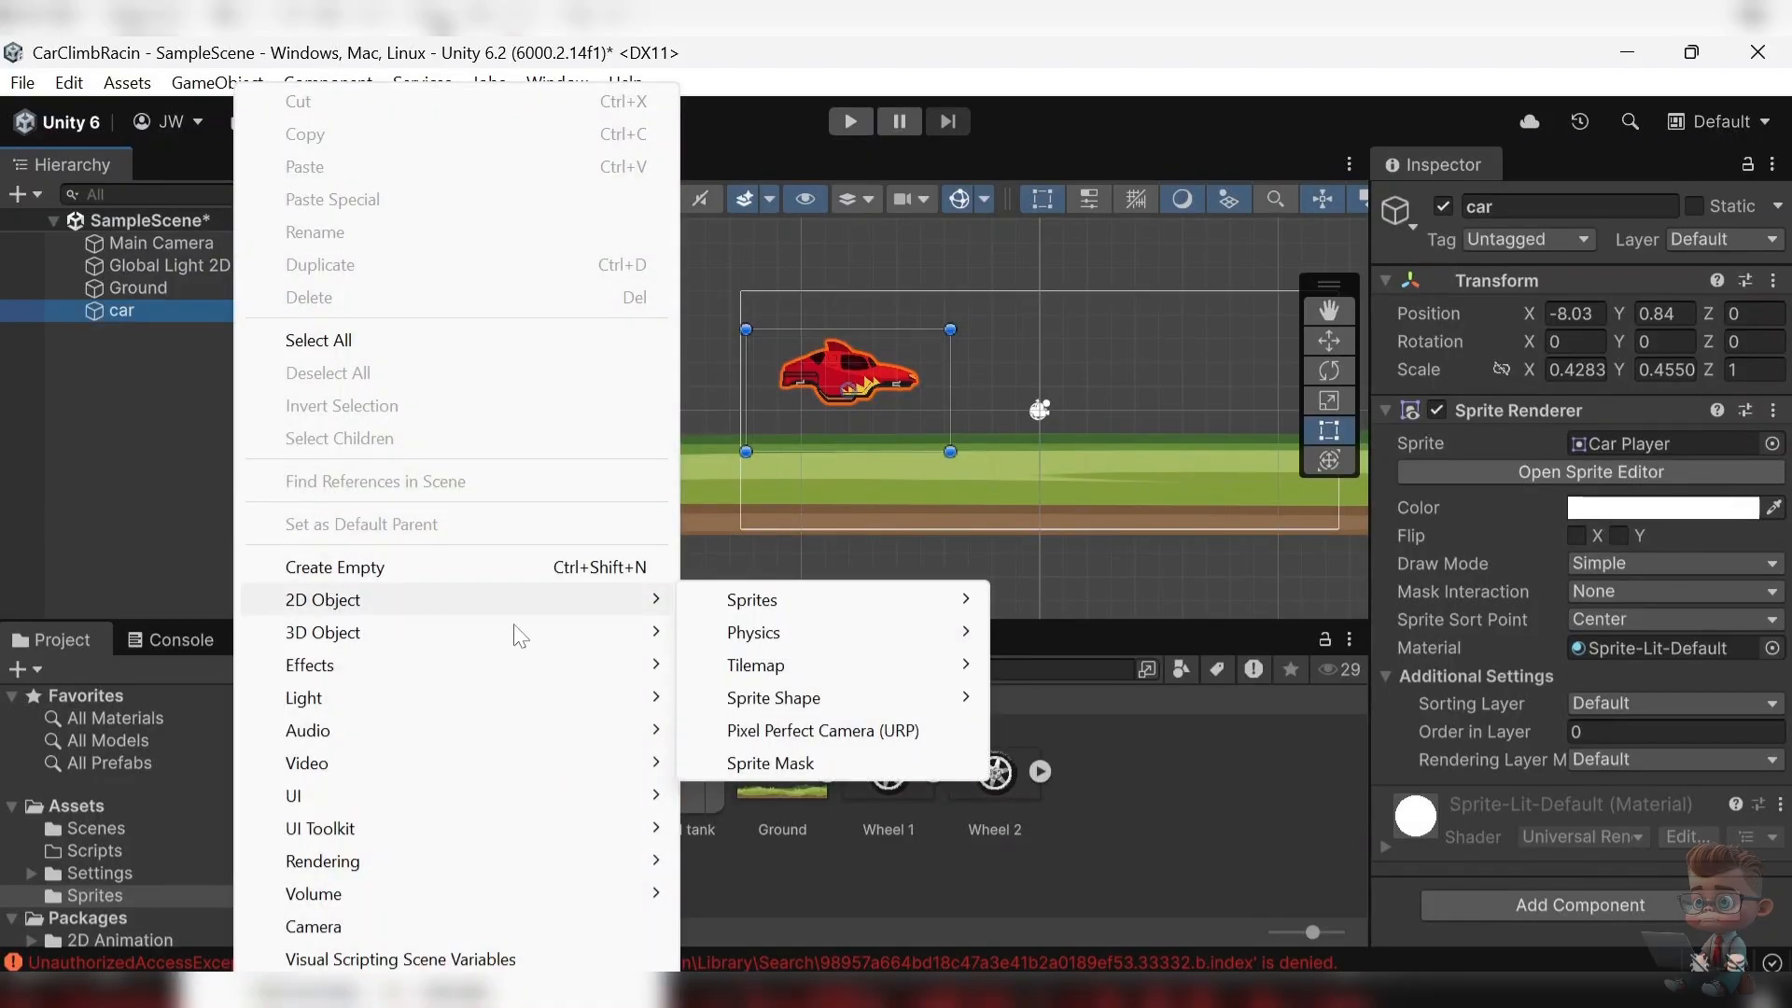
mouse_move(904, 607)
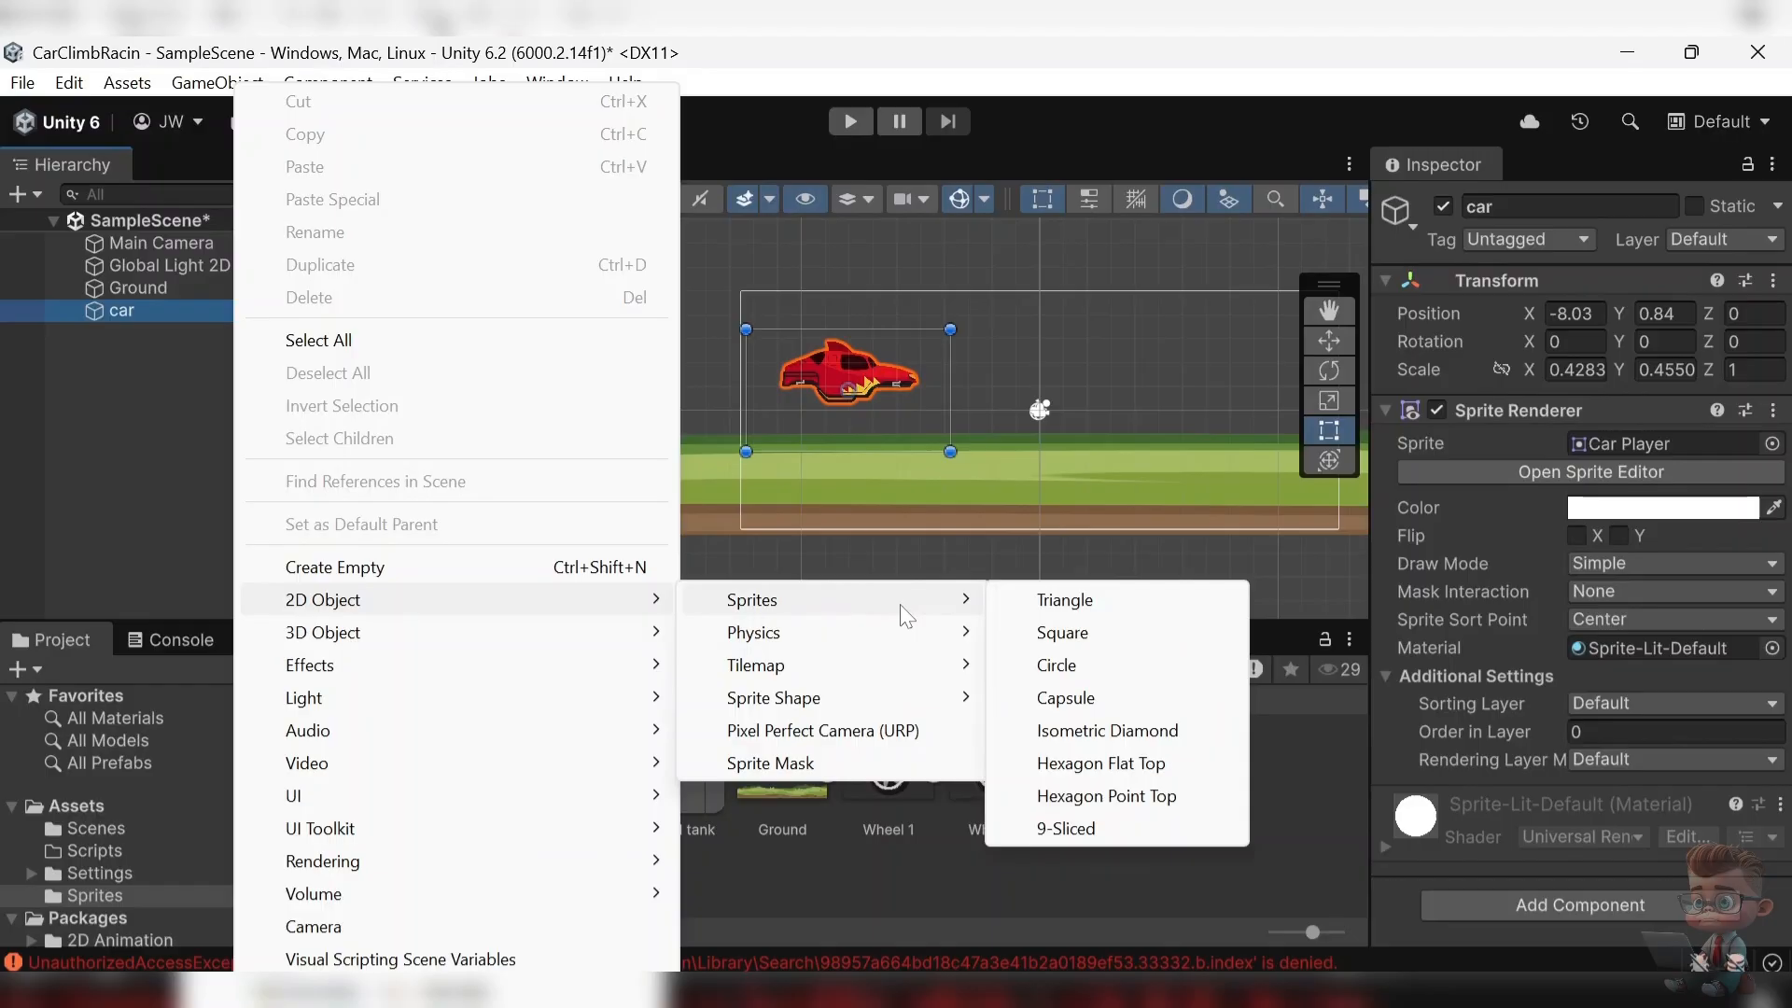
click(1068, 666)
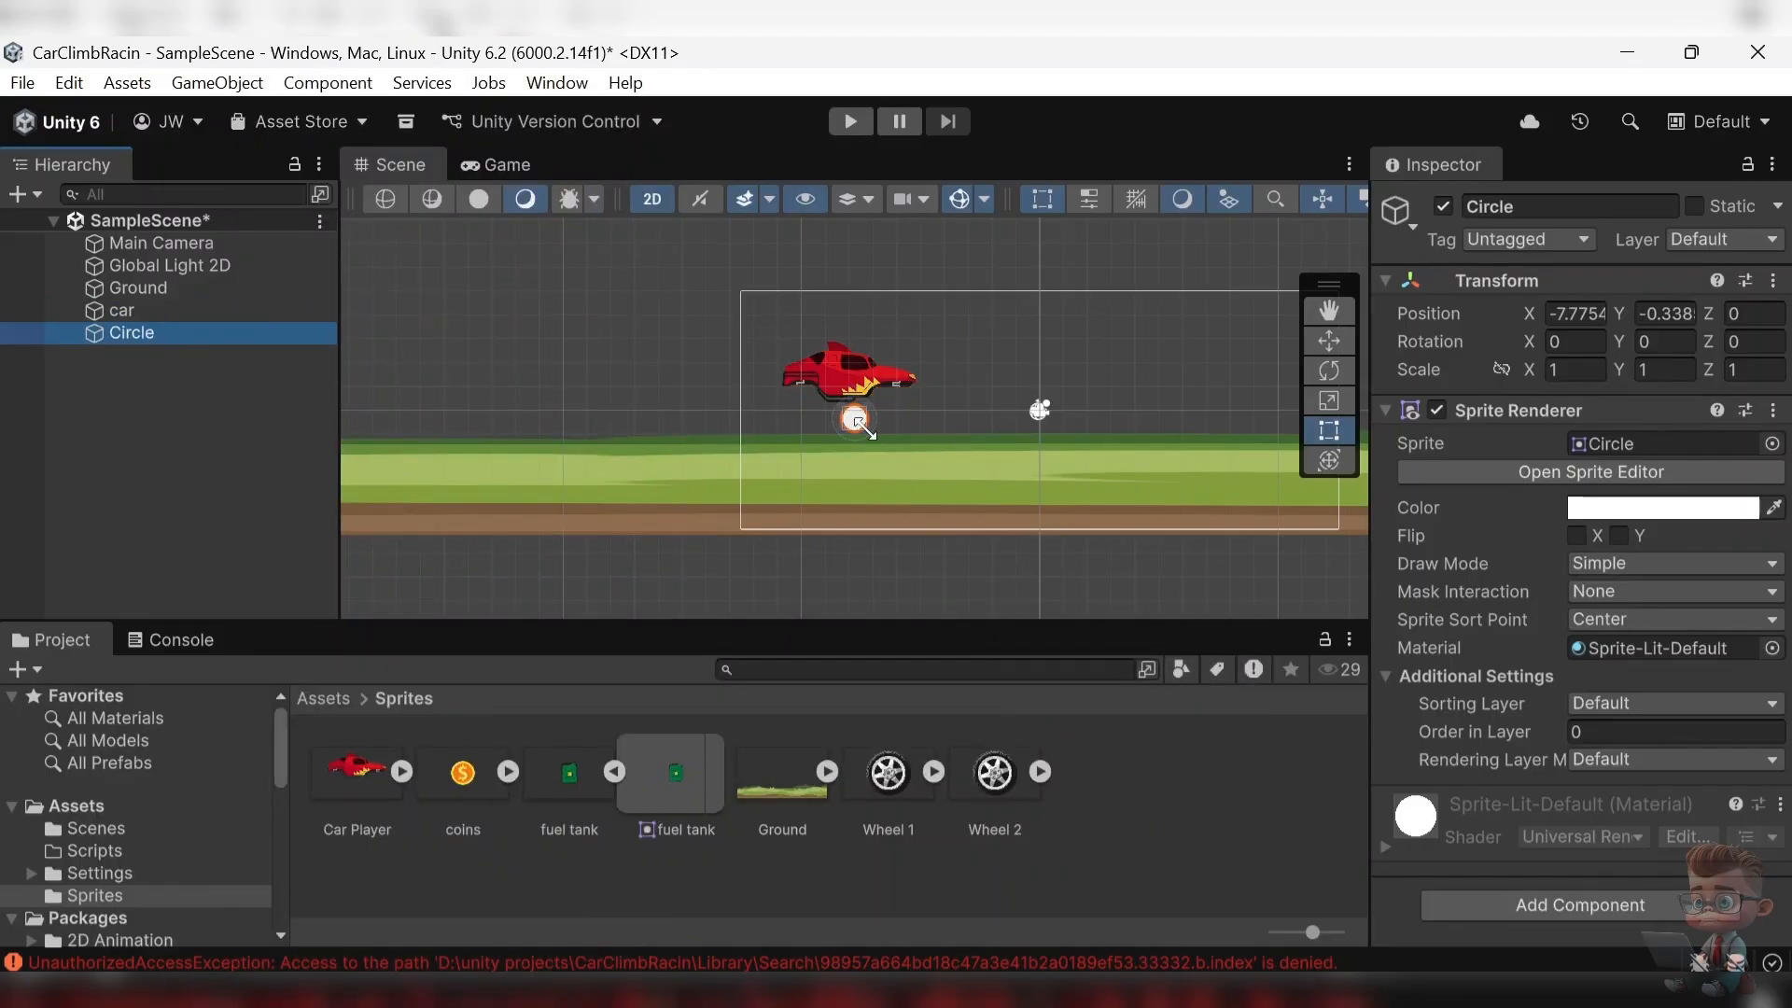
click(1772, 444)
click(1571, 428)
text(wheel)
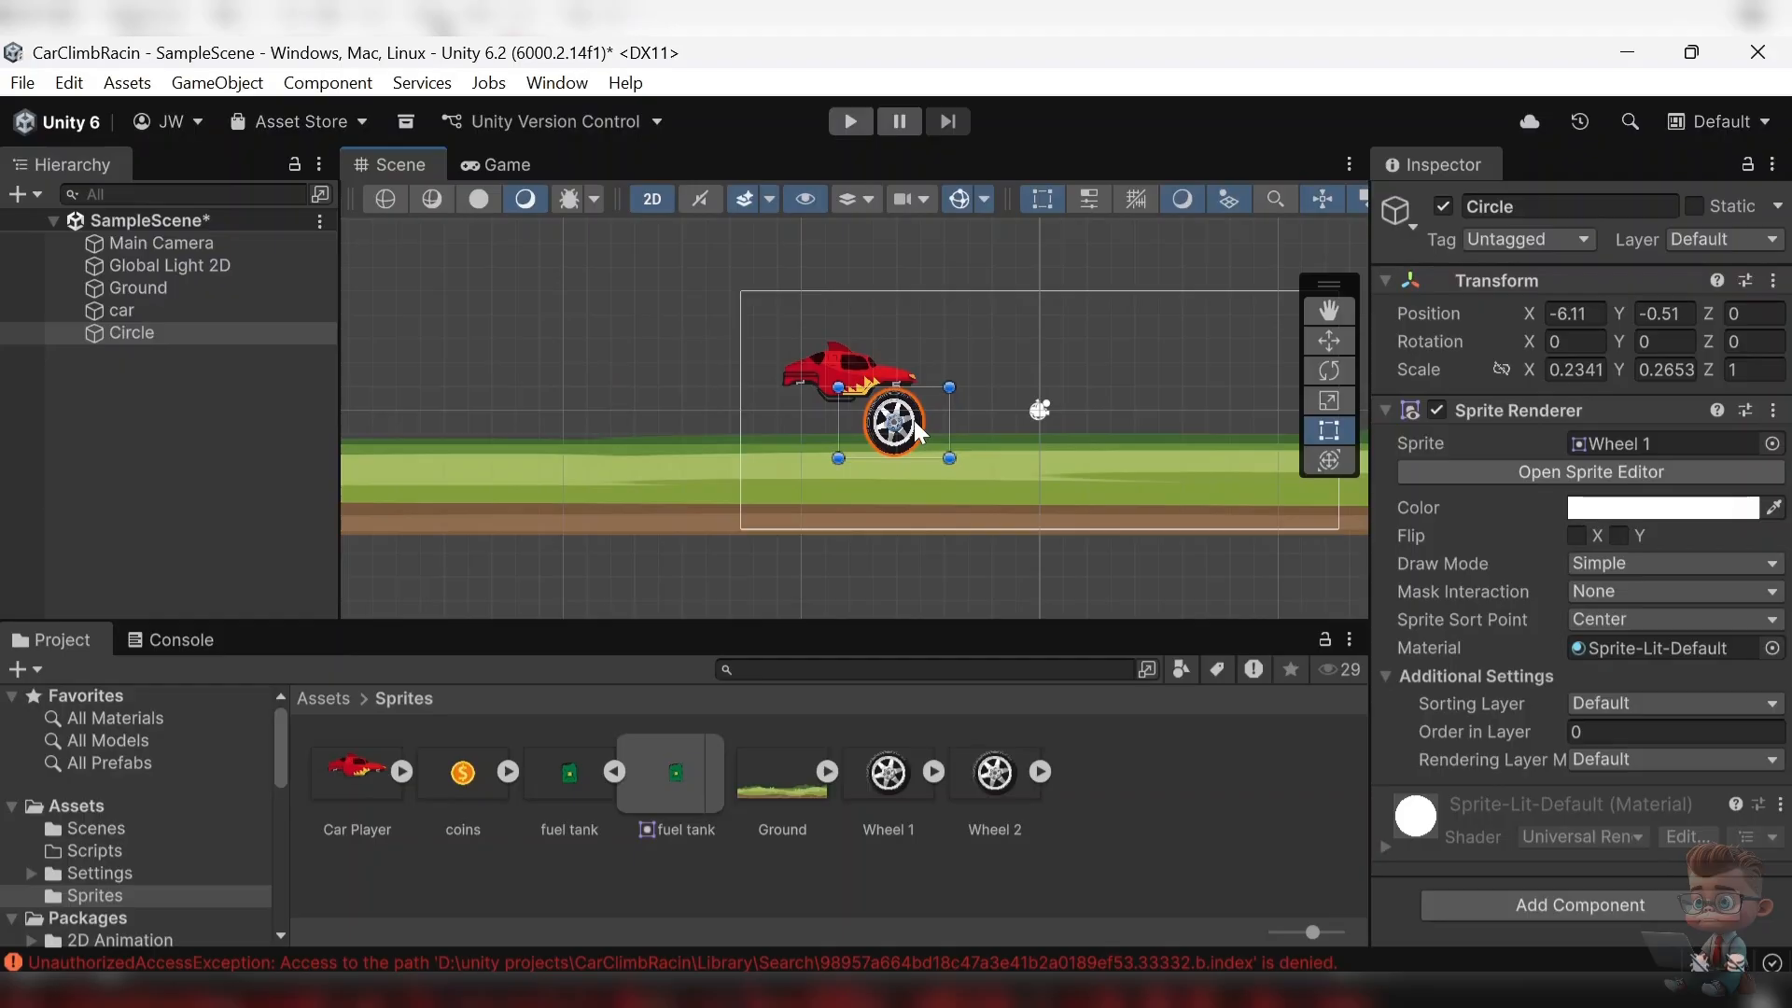
- Shrink the wheel to an equal X and Y scale of about 0.1733 and place it under the front of the car
drag(949, 458, 889, 397)
scroll(936, 434, up, 8)
drag(947, 457, 934, 434)
drag(880, 400, 885, 404)
click(1576, 369)
click(1664, 369)
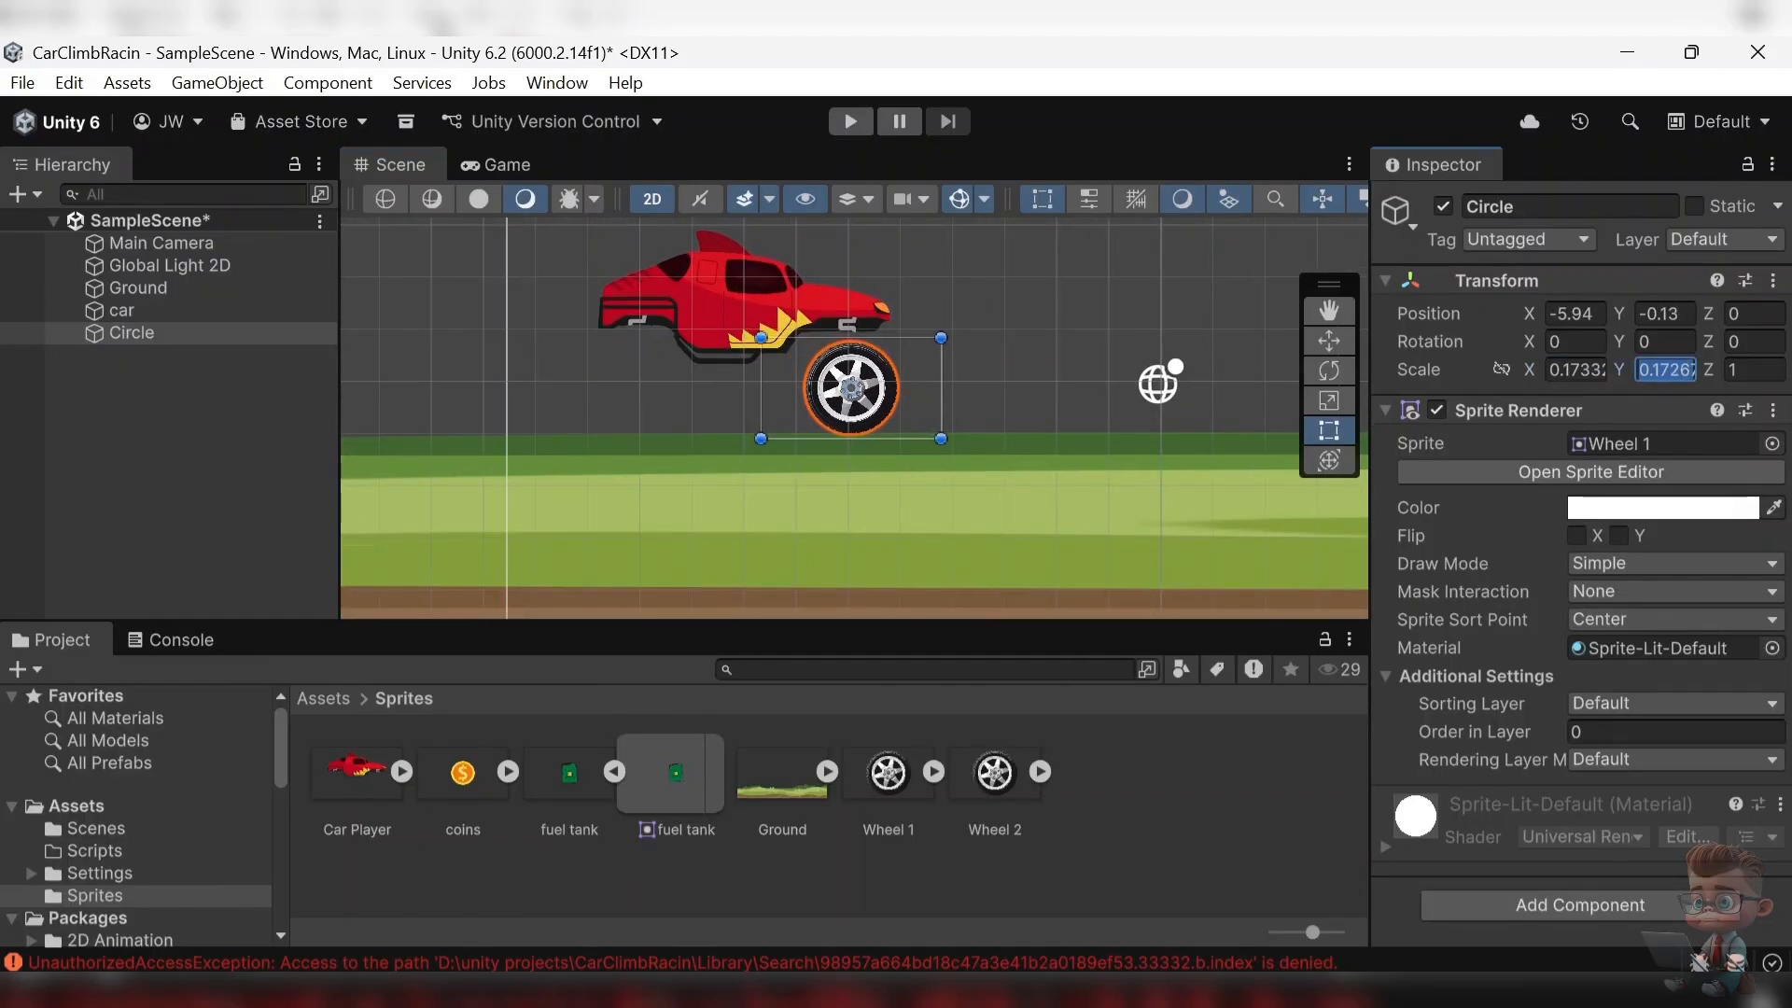
click(1180, 521)
- Rename the front wheel's circle object as Wheel1
click(172, 334)
click(1544, 206)
text(Whee)
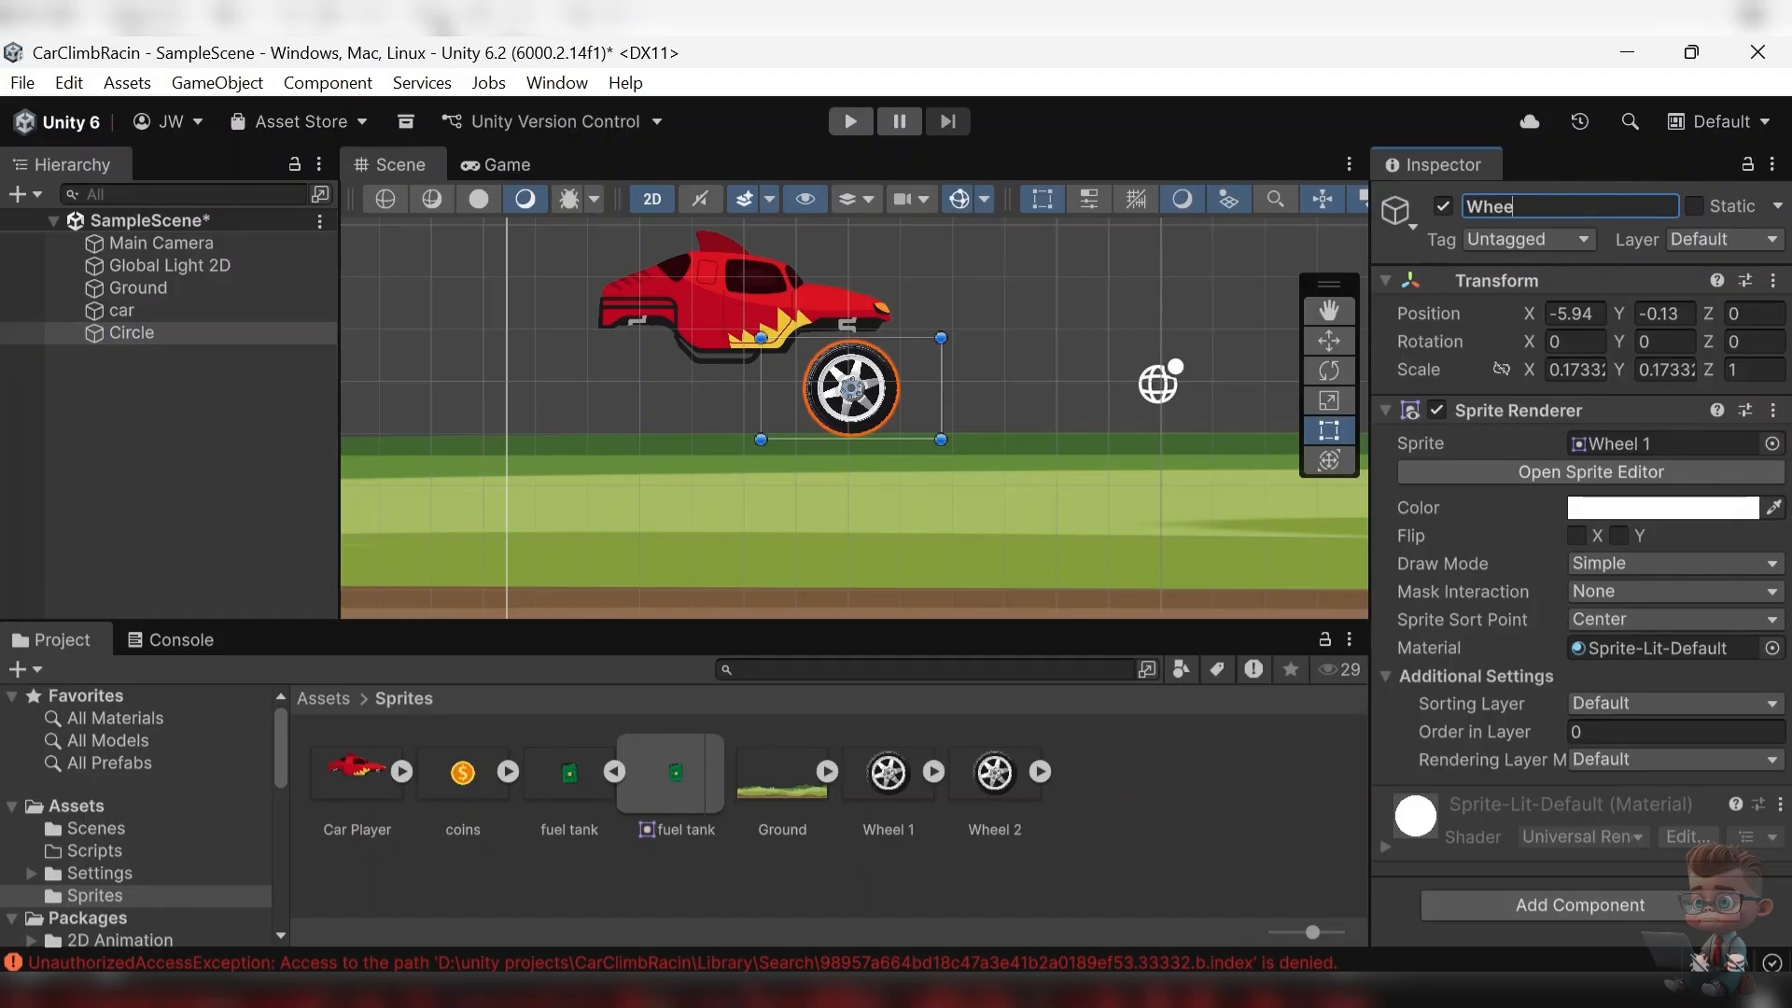
- Create a second 2D Circle sprite object and assign it the Wheel 2 sprite, searching the sprite picker for "whee"
right_click(104, 384)
mouse_move(336, 599)
mouse_move(672, 599)
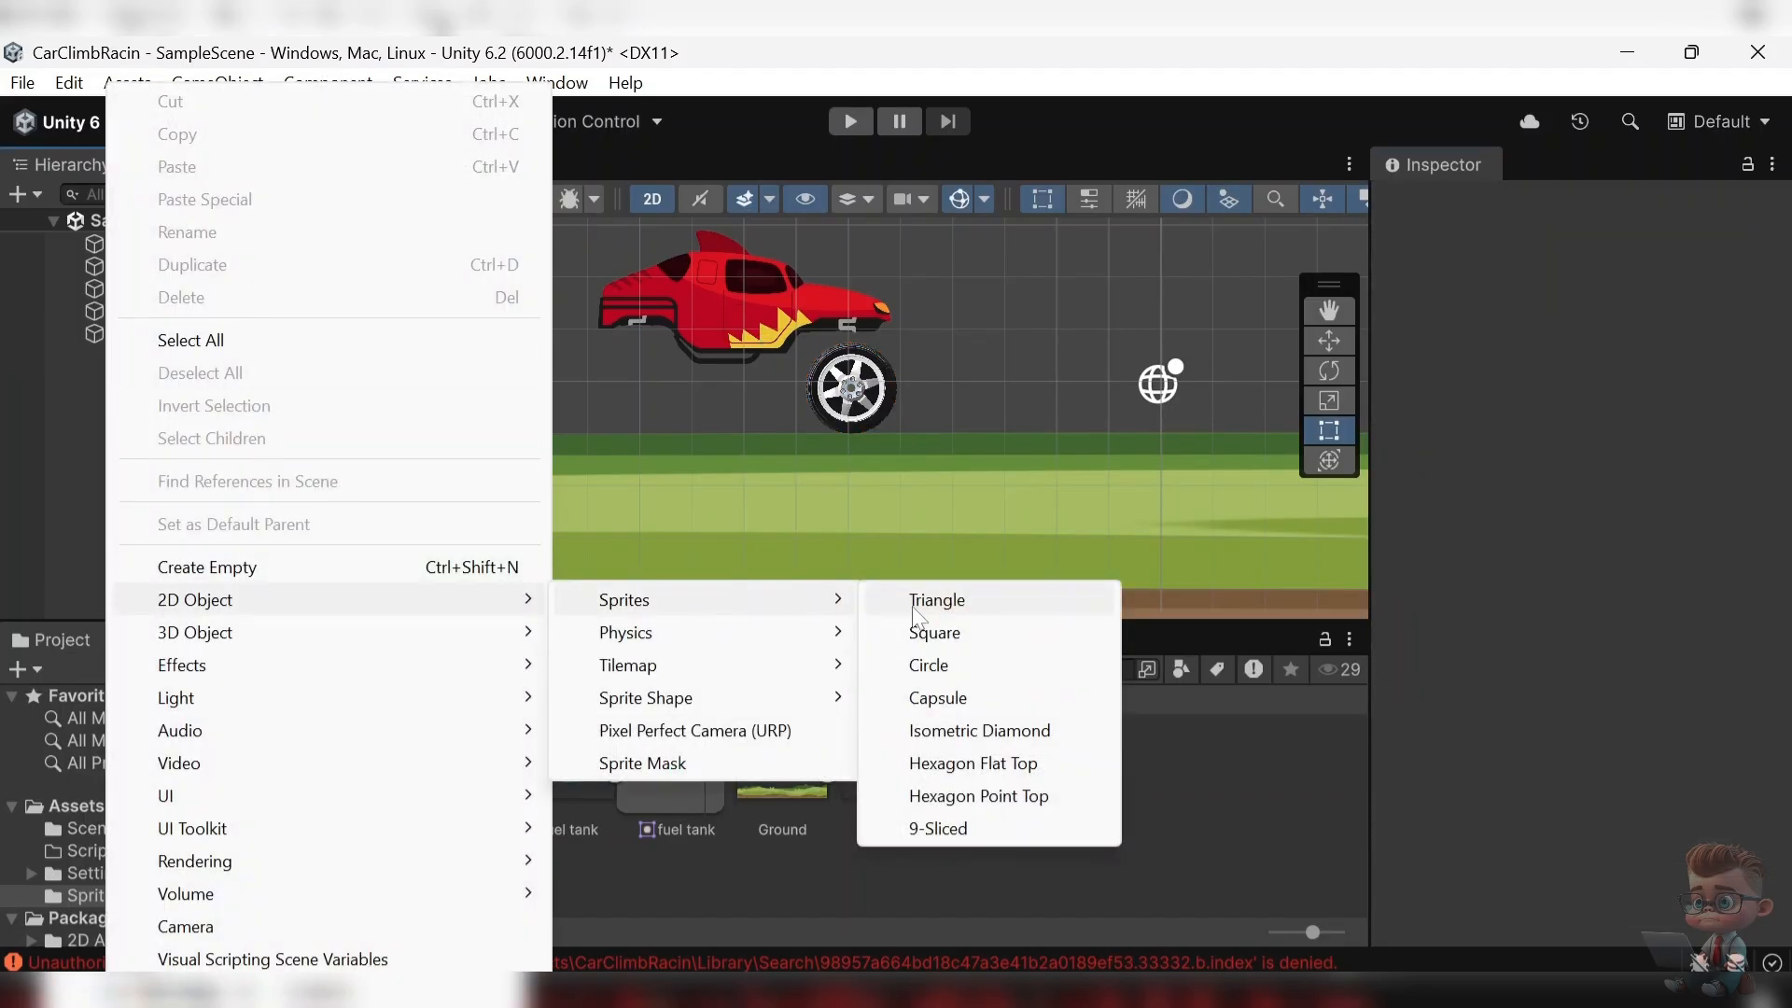
click(951, 670)
click(1775, 443)
text(w)
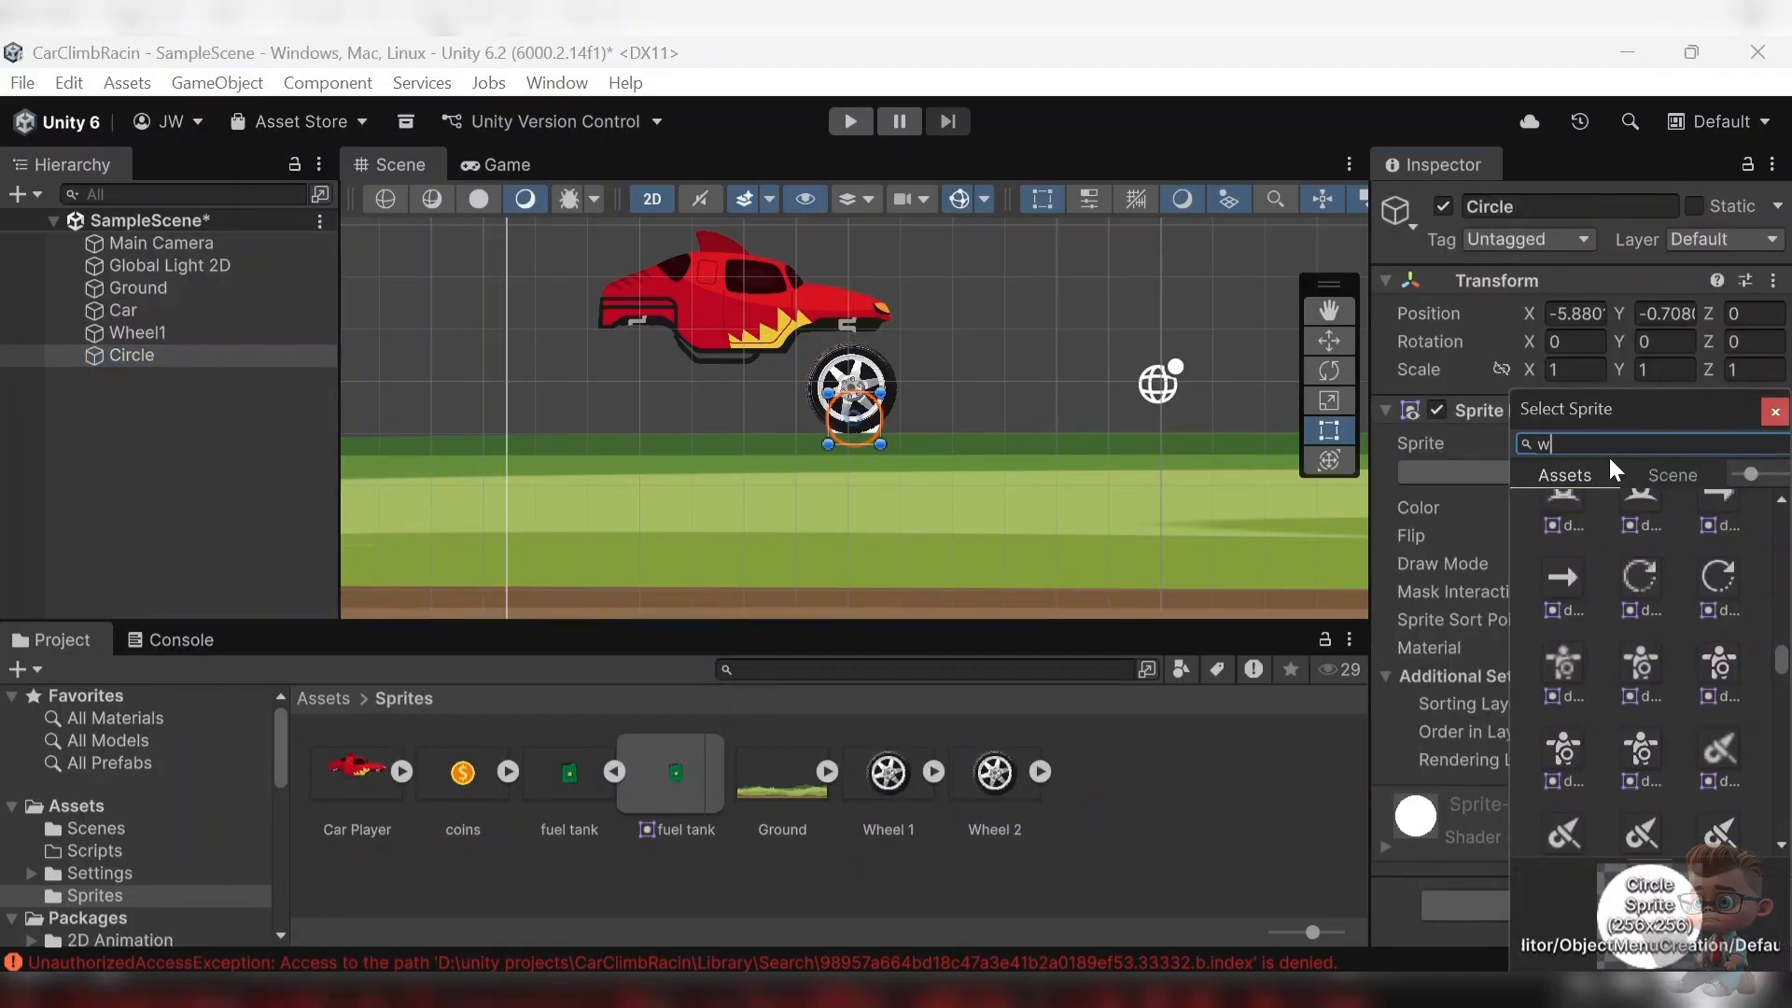
text(hee)
click(1678, 526)
- Shrink the second wheel to match Wheel1, with a Y scale of 0.1733218
click(1003, 530)
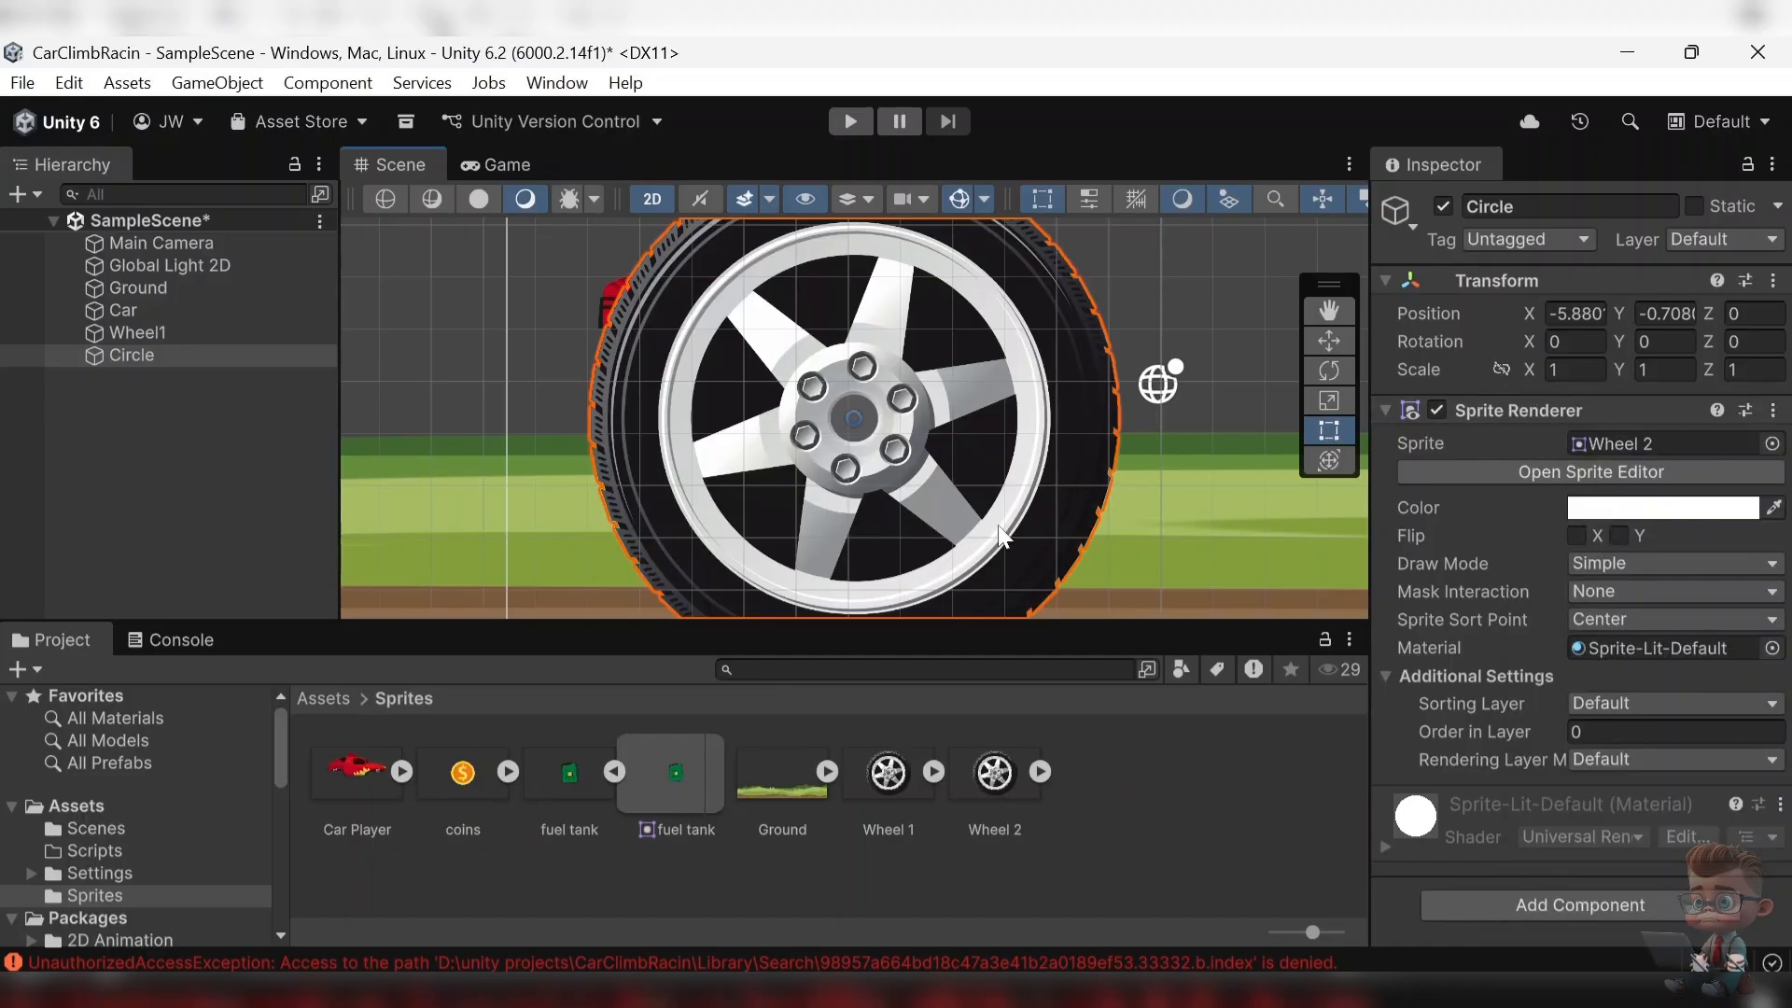
scroll(1026, 527, down, 6)
drag(1181, 607, 818, 417)
click(1665, 370)
text(0.1733218)
- Position the second wheel under the rear of the car at about X -10.12, Y -0.07
scroll(1123, 408, up, 6)
click(1329, 310)
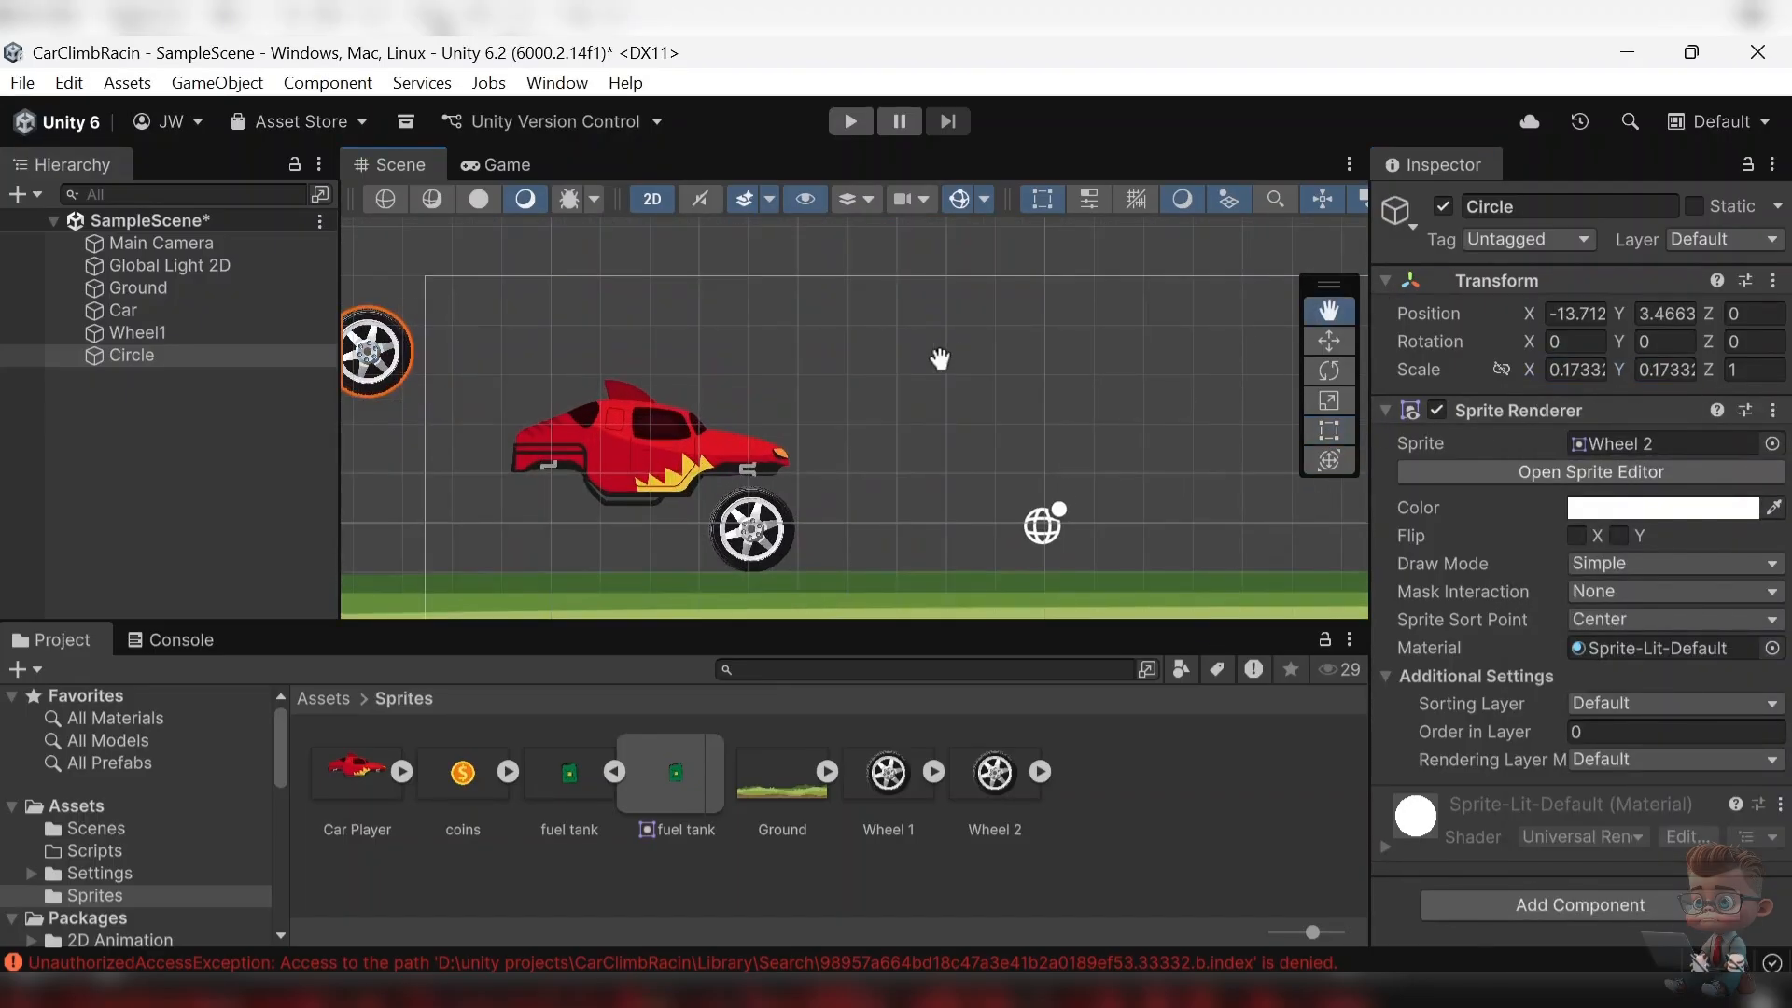
drag(940, 356, 1155, 316)
click(1329, 430)
drag(581, 310, 759, 486)
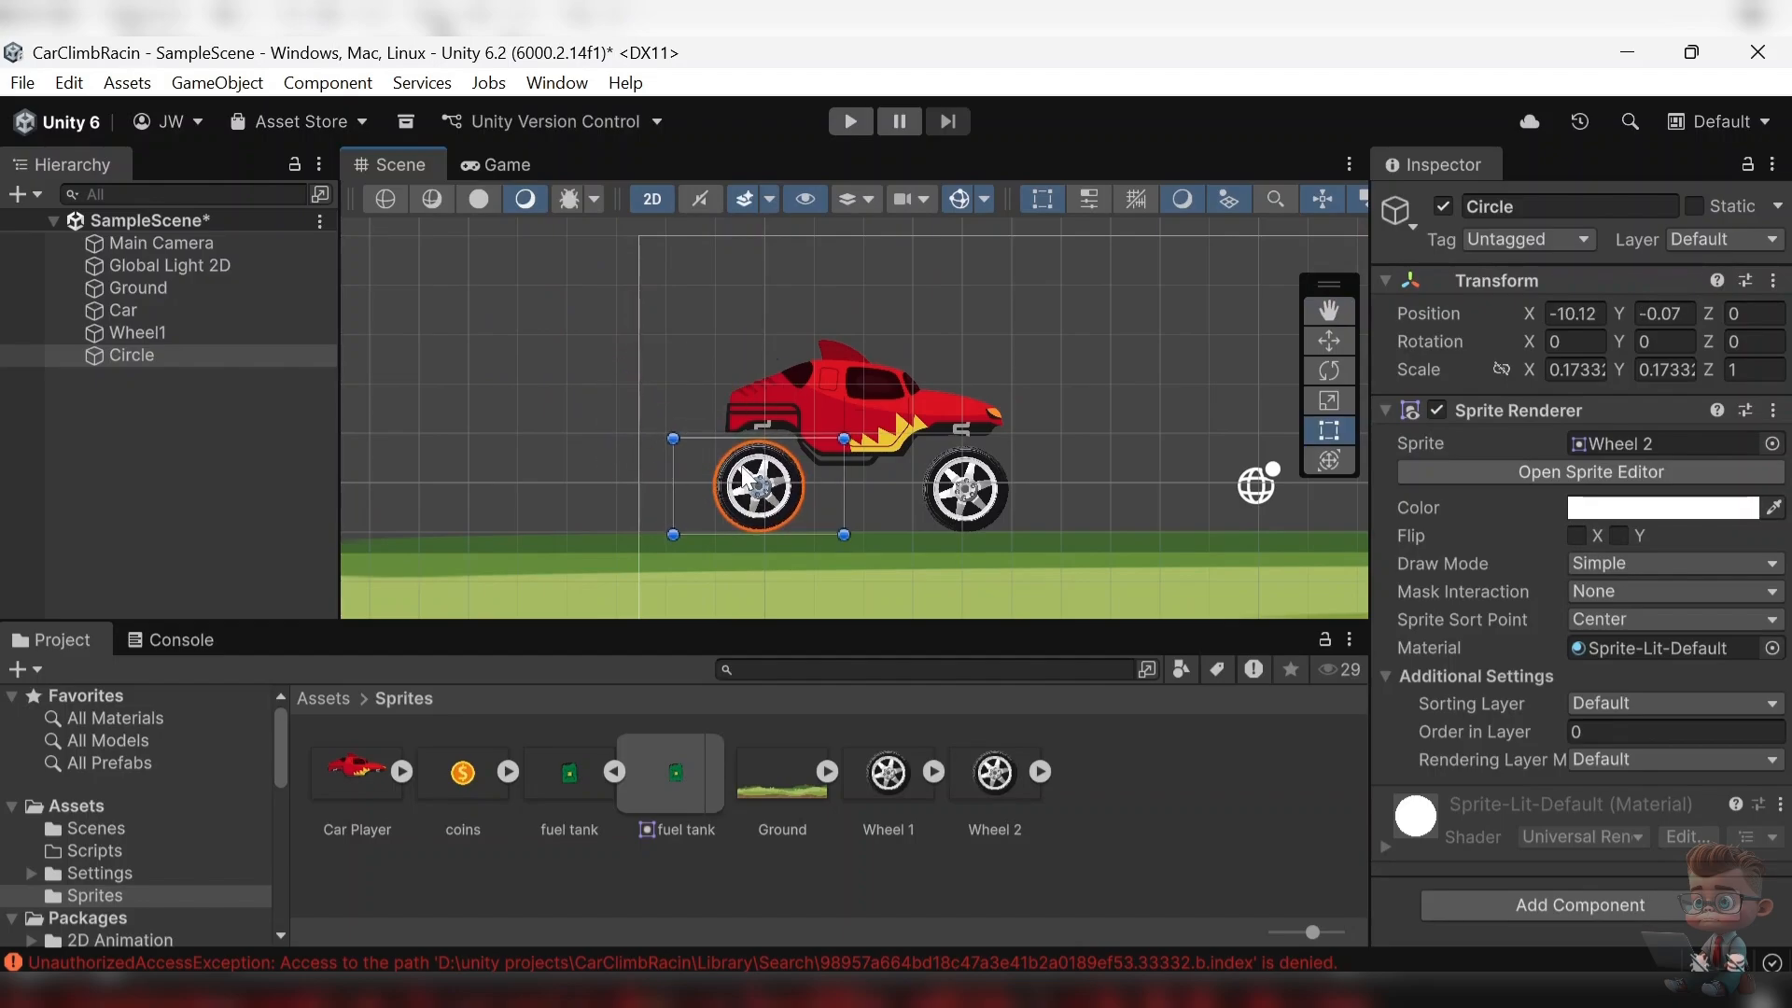
- Rename the rear wheel's circle object as Wheel2
click(224, 475)
click(140, 355)
click(1567, 207)
text(Wheel2)
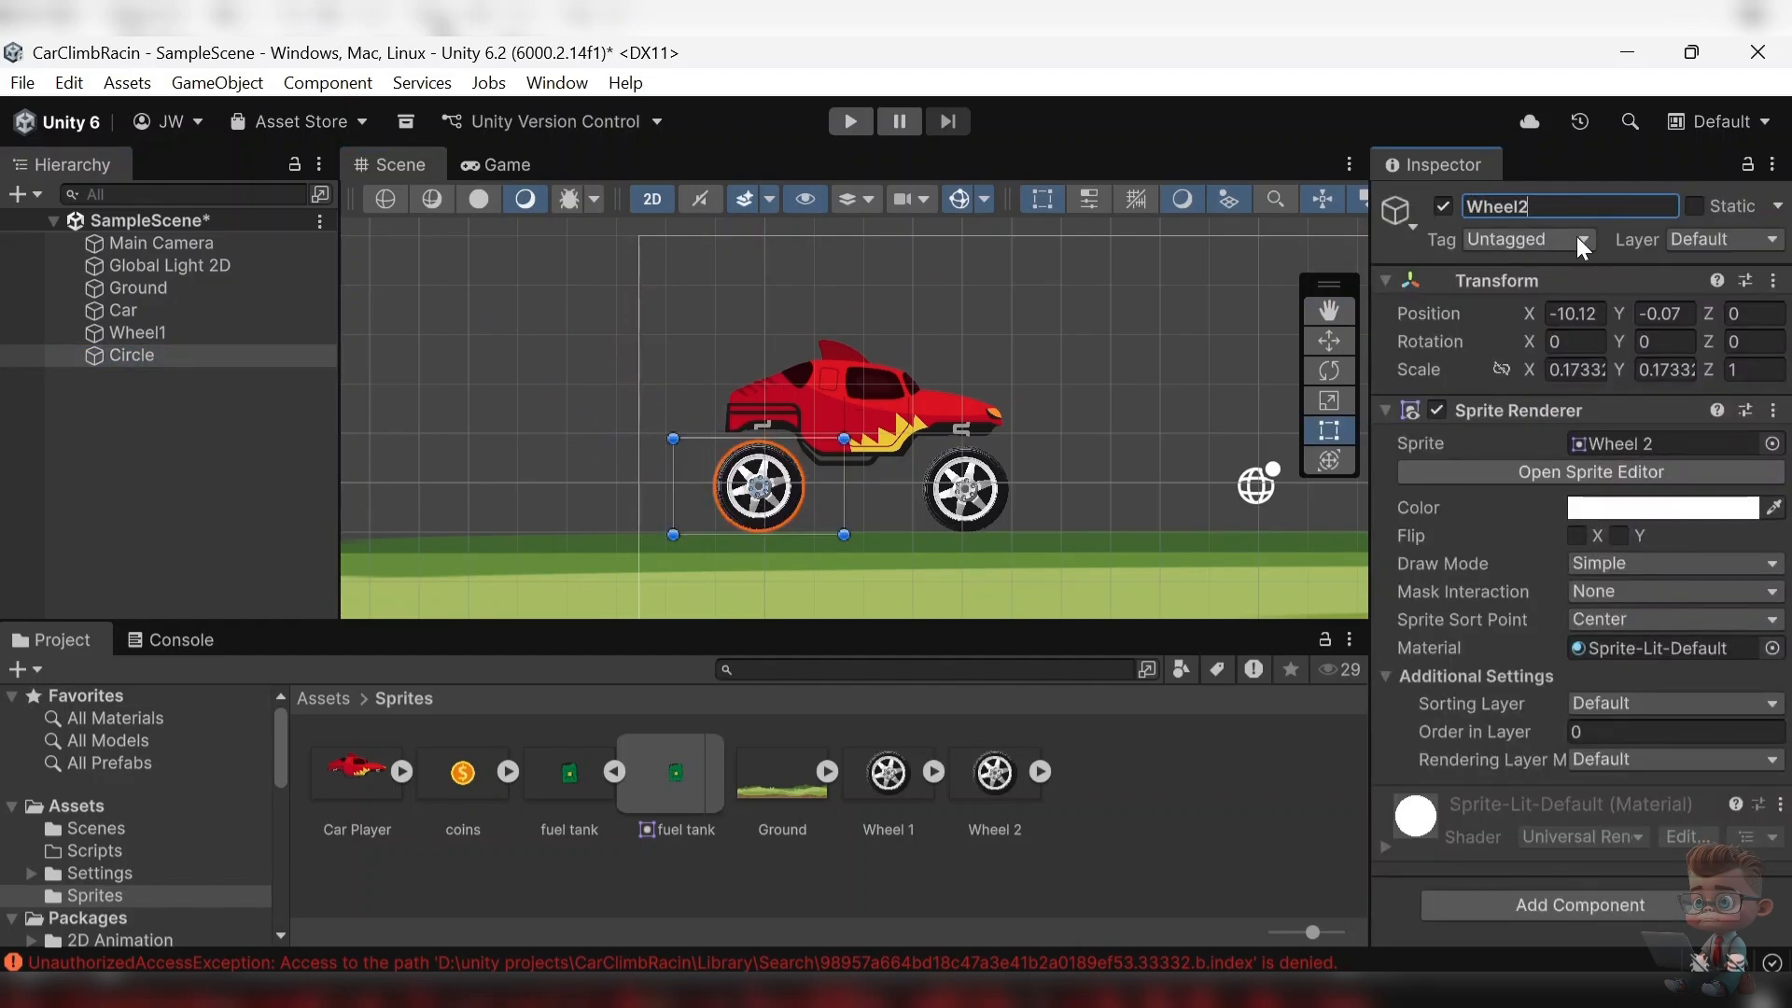
click(179, 466)
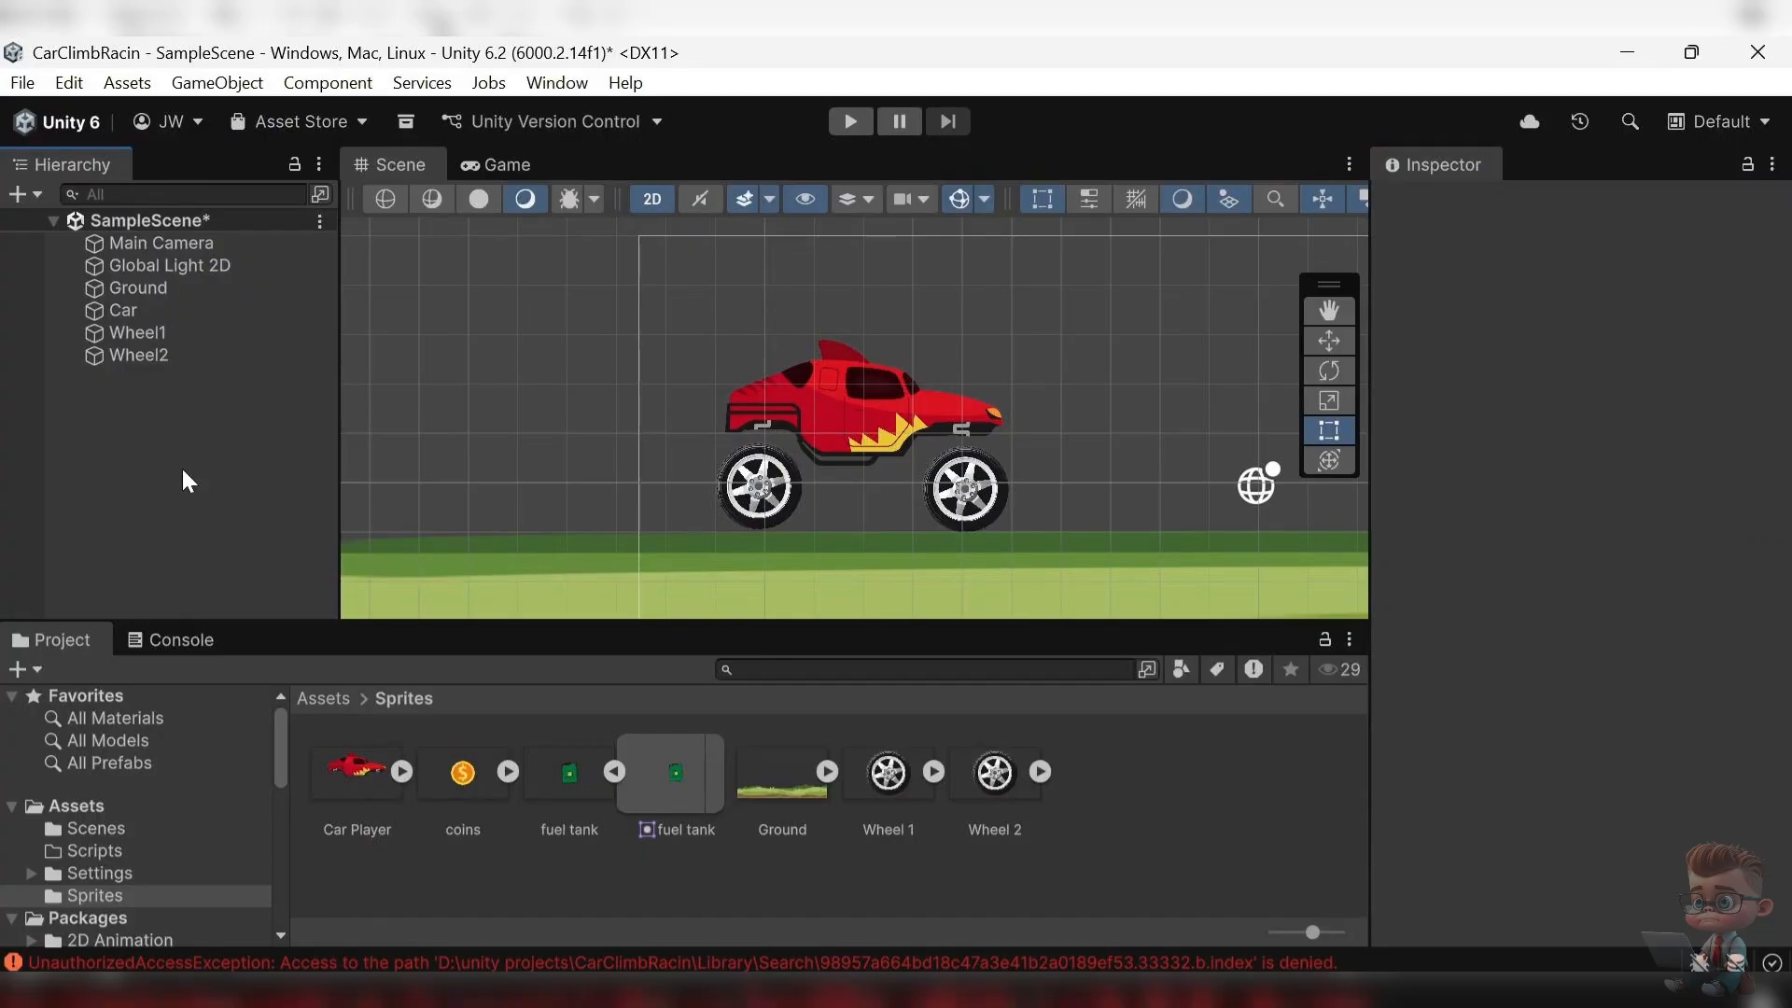
- Add a UI Canvas to SampleScene
right_click(183, 471)
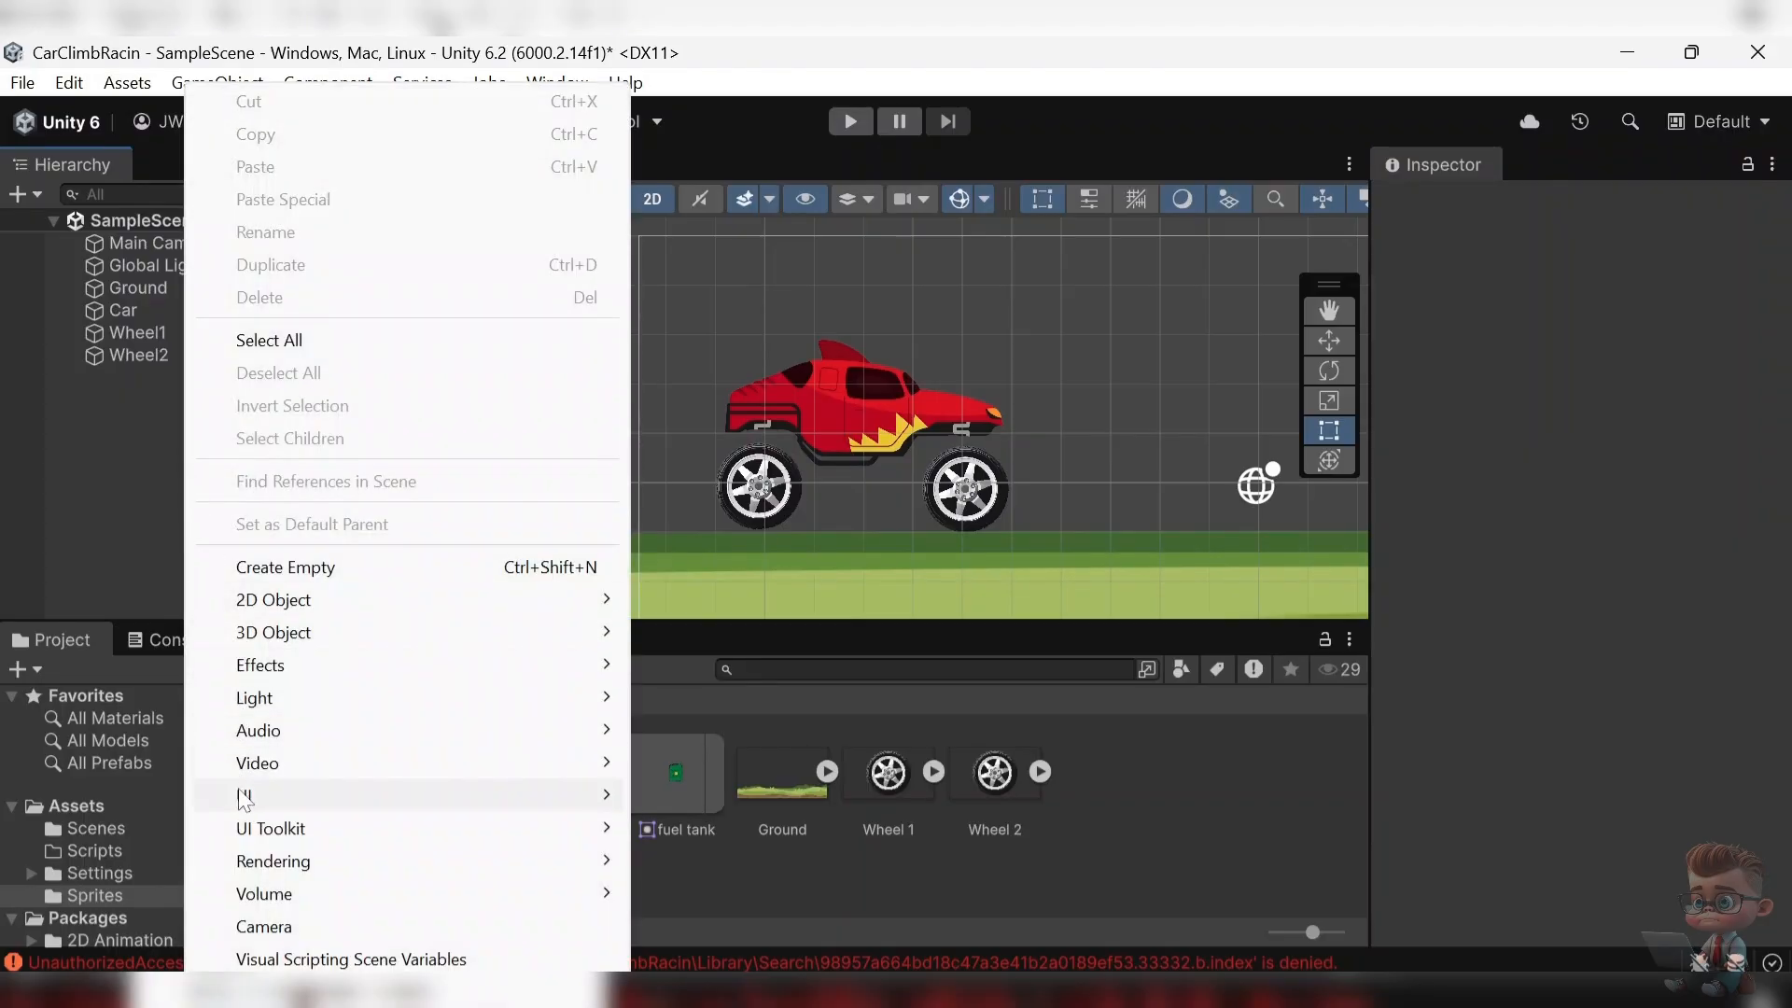
mouse_move(245, 801)
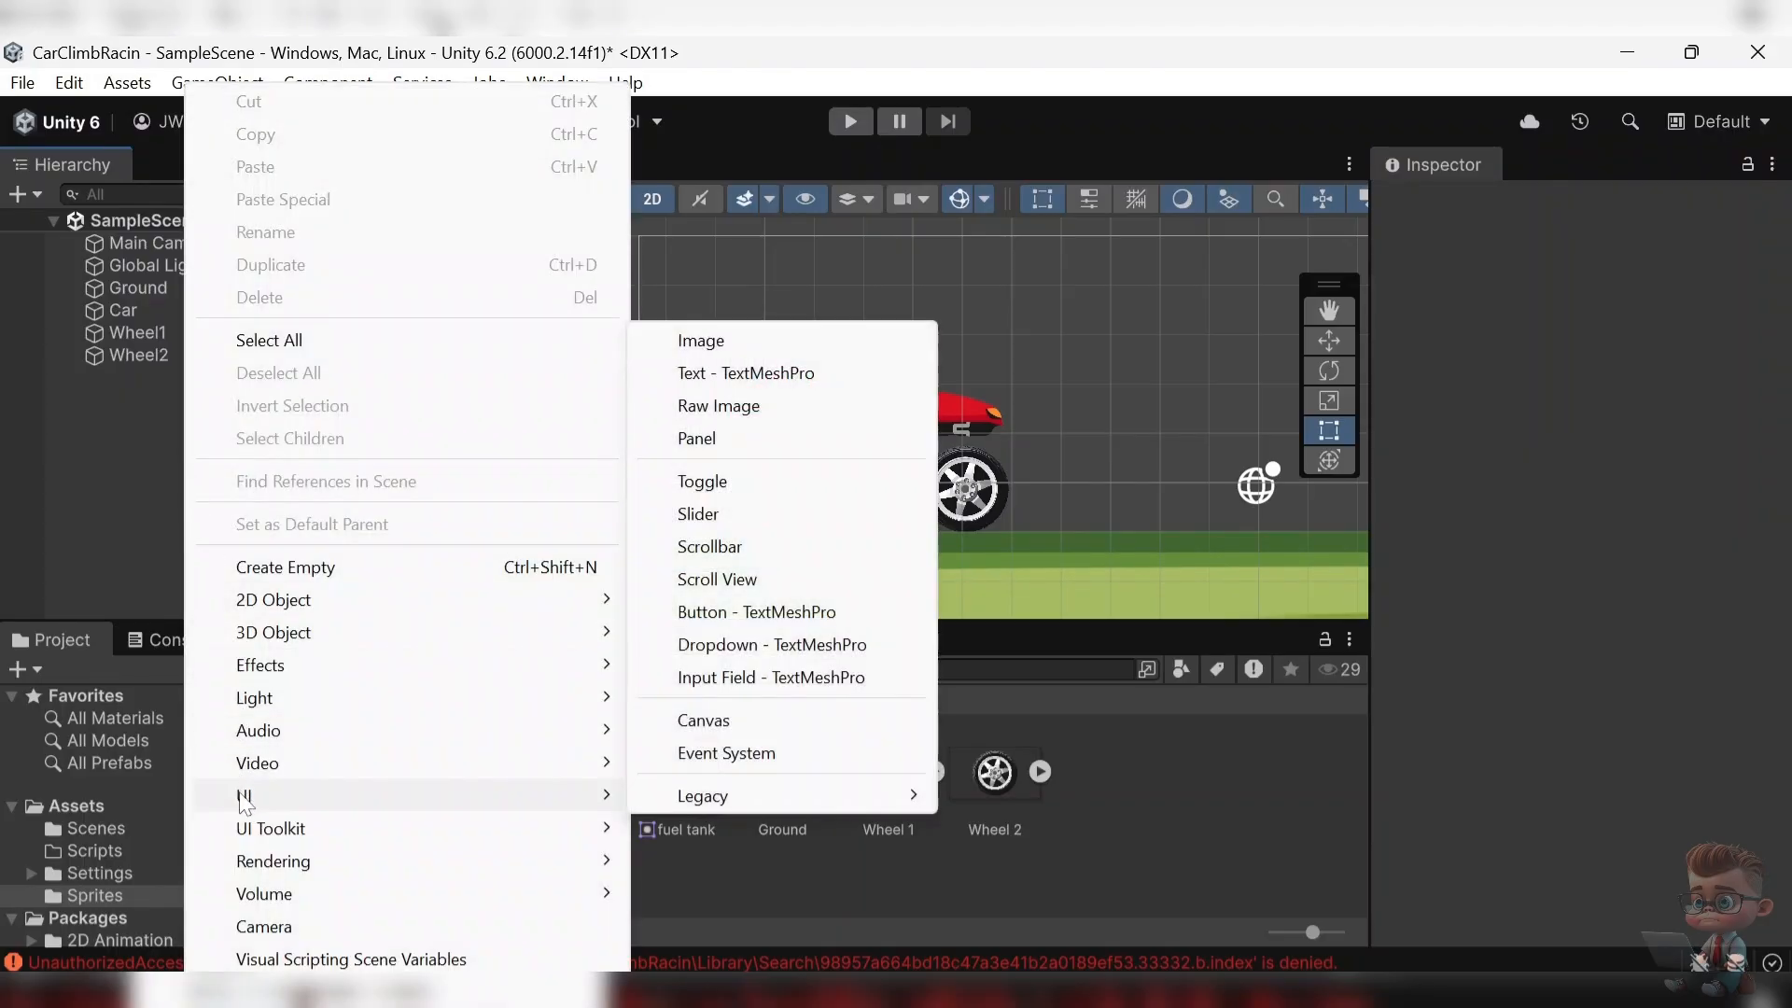
click(721, 729)
scroll(910, 436, down, 15)
scroll(1104, 443, up, 6)
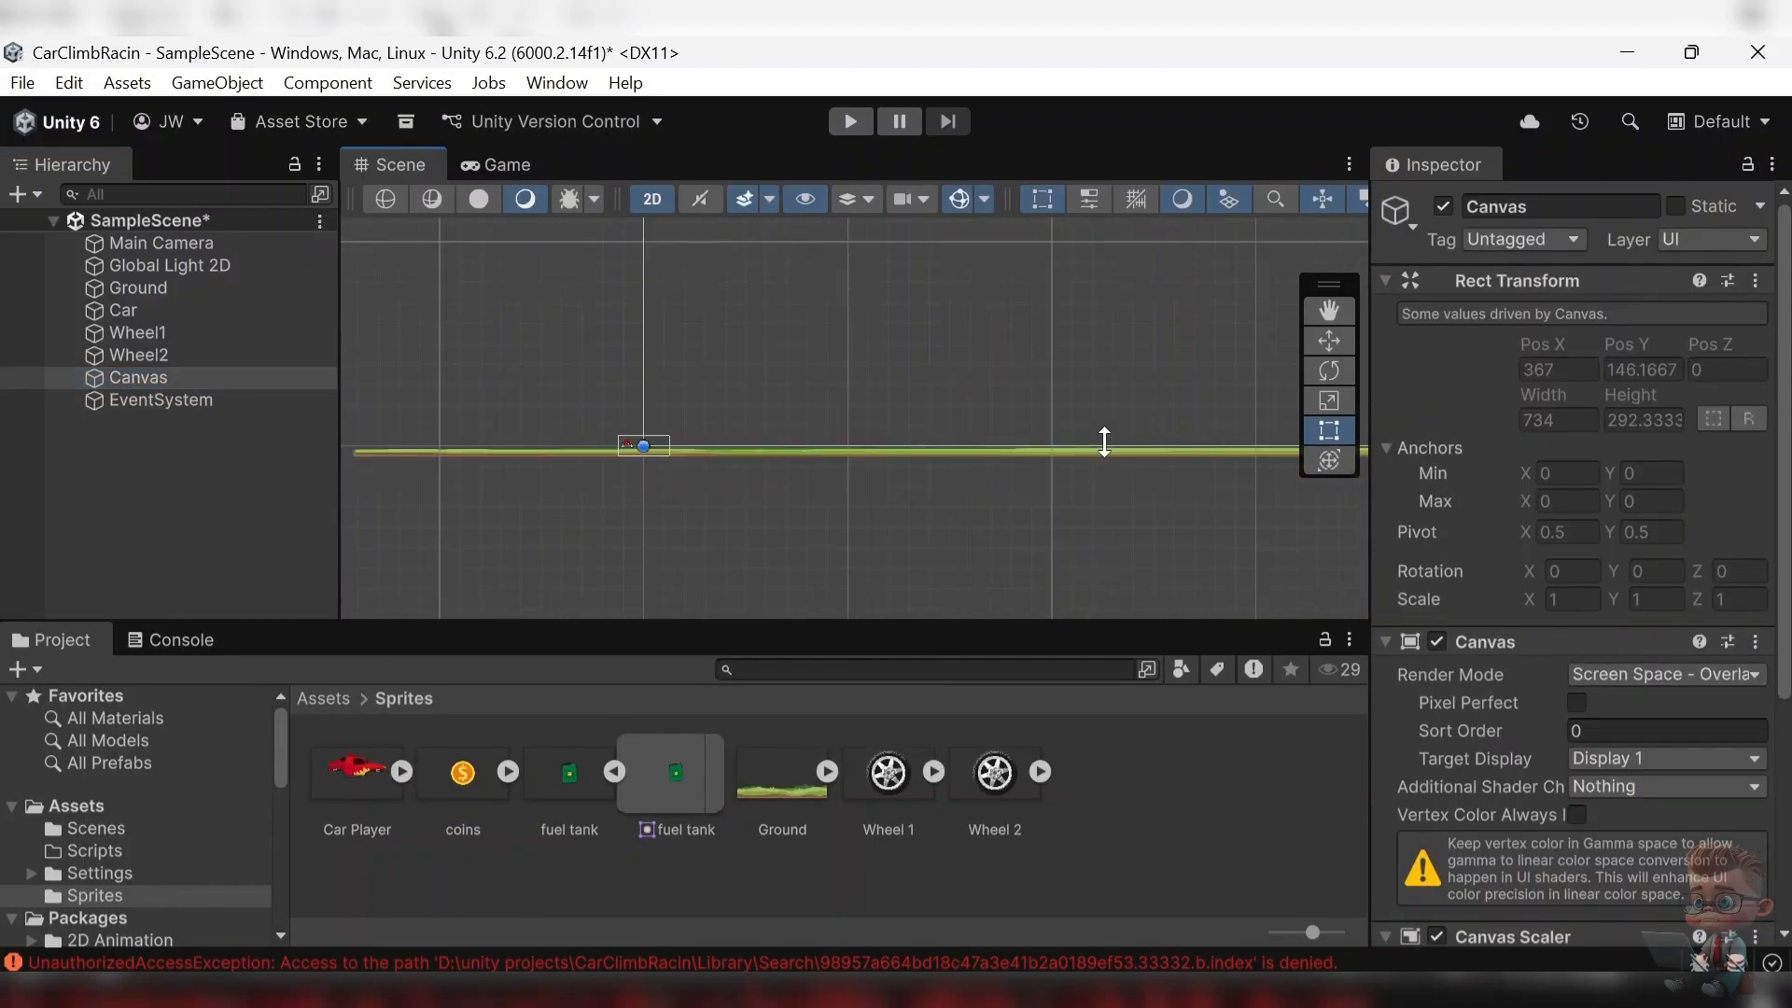
scroll(581, 447, up, 6)
- Select Main Camera, Ground, Car, Wheel1 and Wheel2 together, and move and scale them to fit the Canvas frame
ctrl+click(140, 356)
shift+click(140, 289)
ctrl+click(160, 243)
scroll(1087, 347, down, 12)
click(1329, 340)
drag(519, 528, 816, 523)
key(t)
click(1664, 370)
scroll(1011, 504, up, 8)
scroll(1011, 504, down, 5)
click(1329, 341)
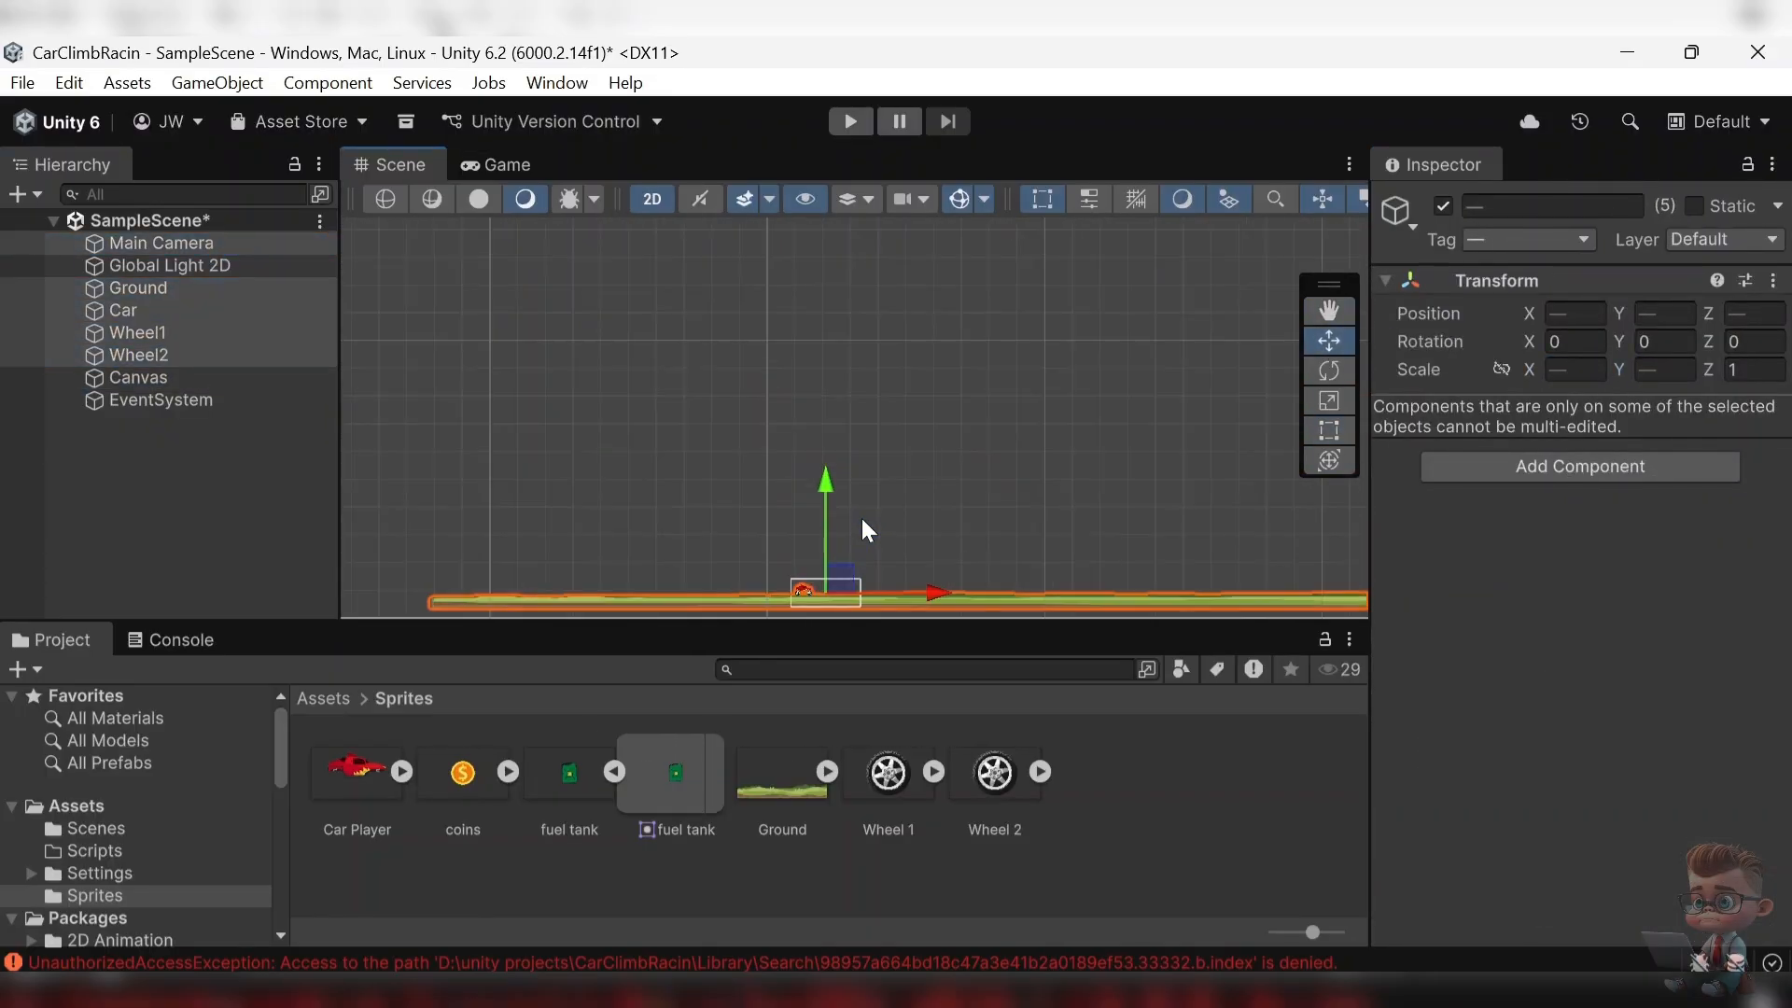
scroll(864, 528, up, 8)
click(1328, 311)
drag(653, 467, 989, 392)
scroll(840, 420, up, 6)
click(183, 485)
click(138, 378)
mouse_move(1246, 991)
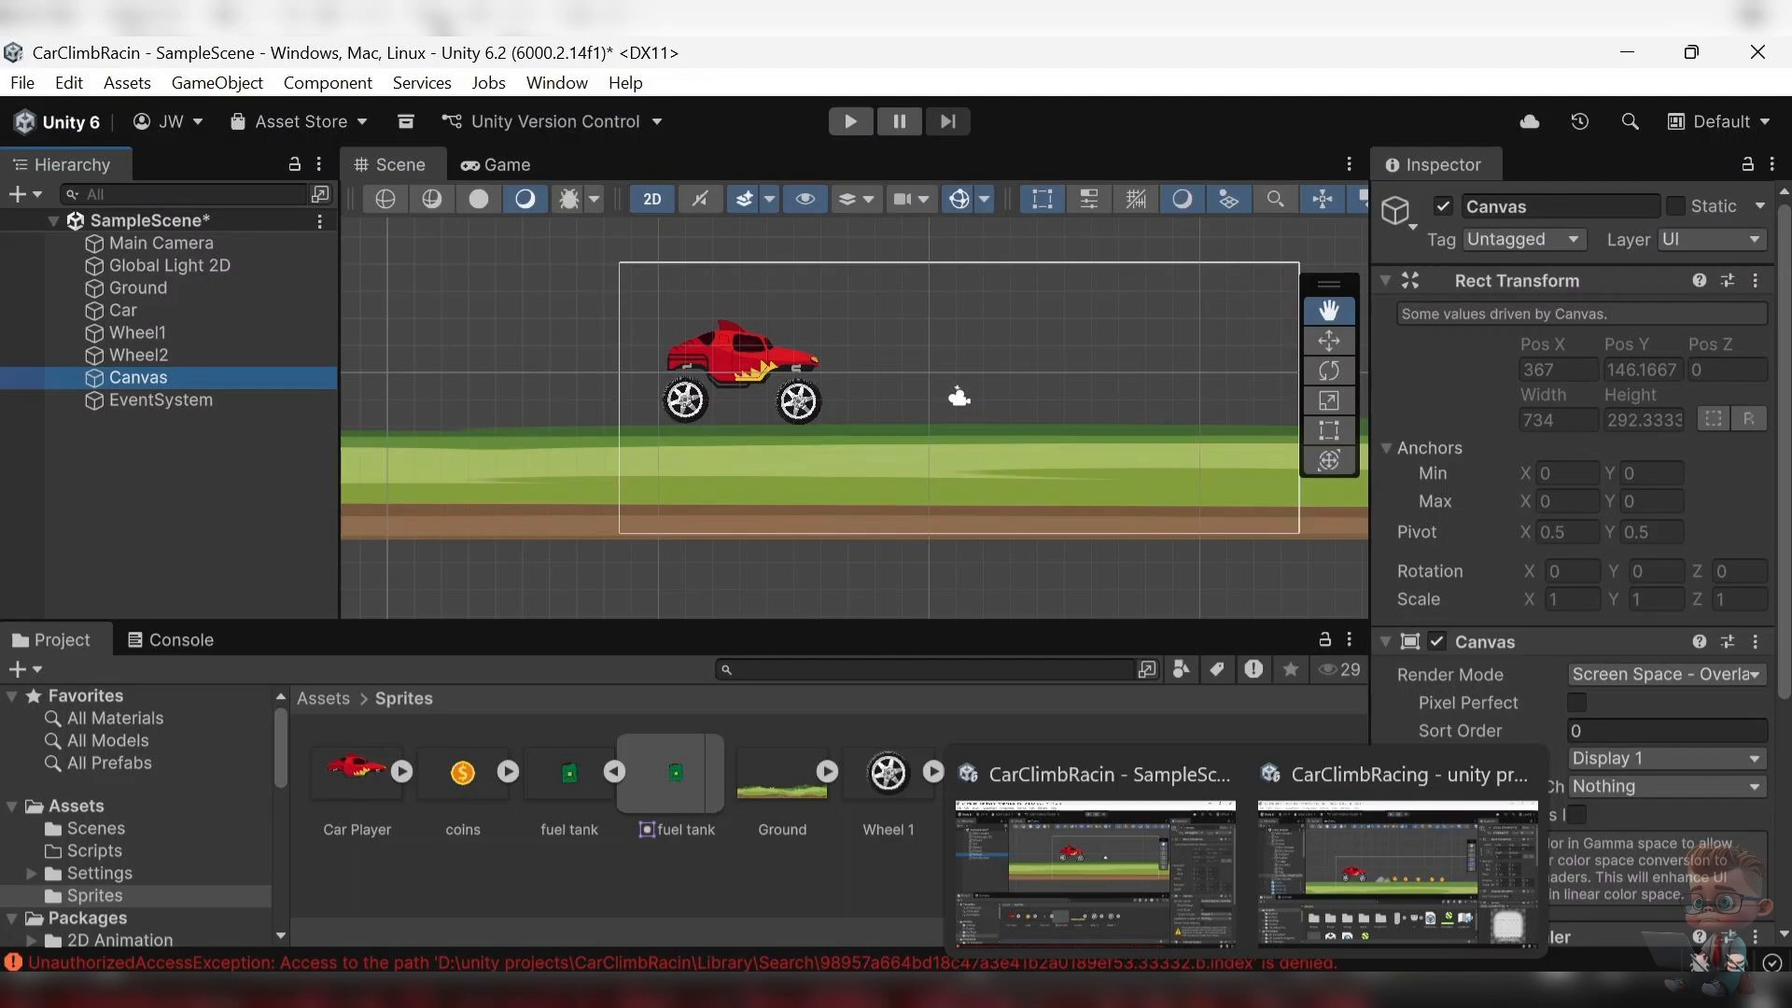
- Make Wheel1 and Wheel2 children of the Car object
click(194, 364)
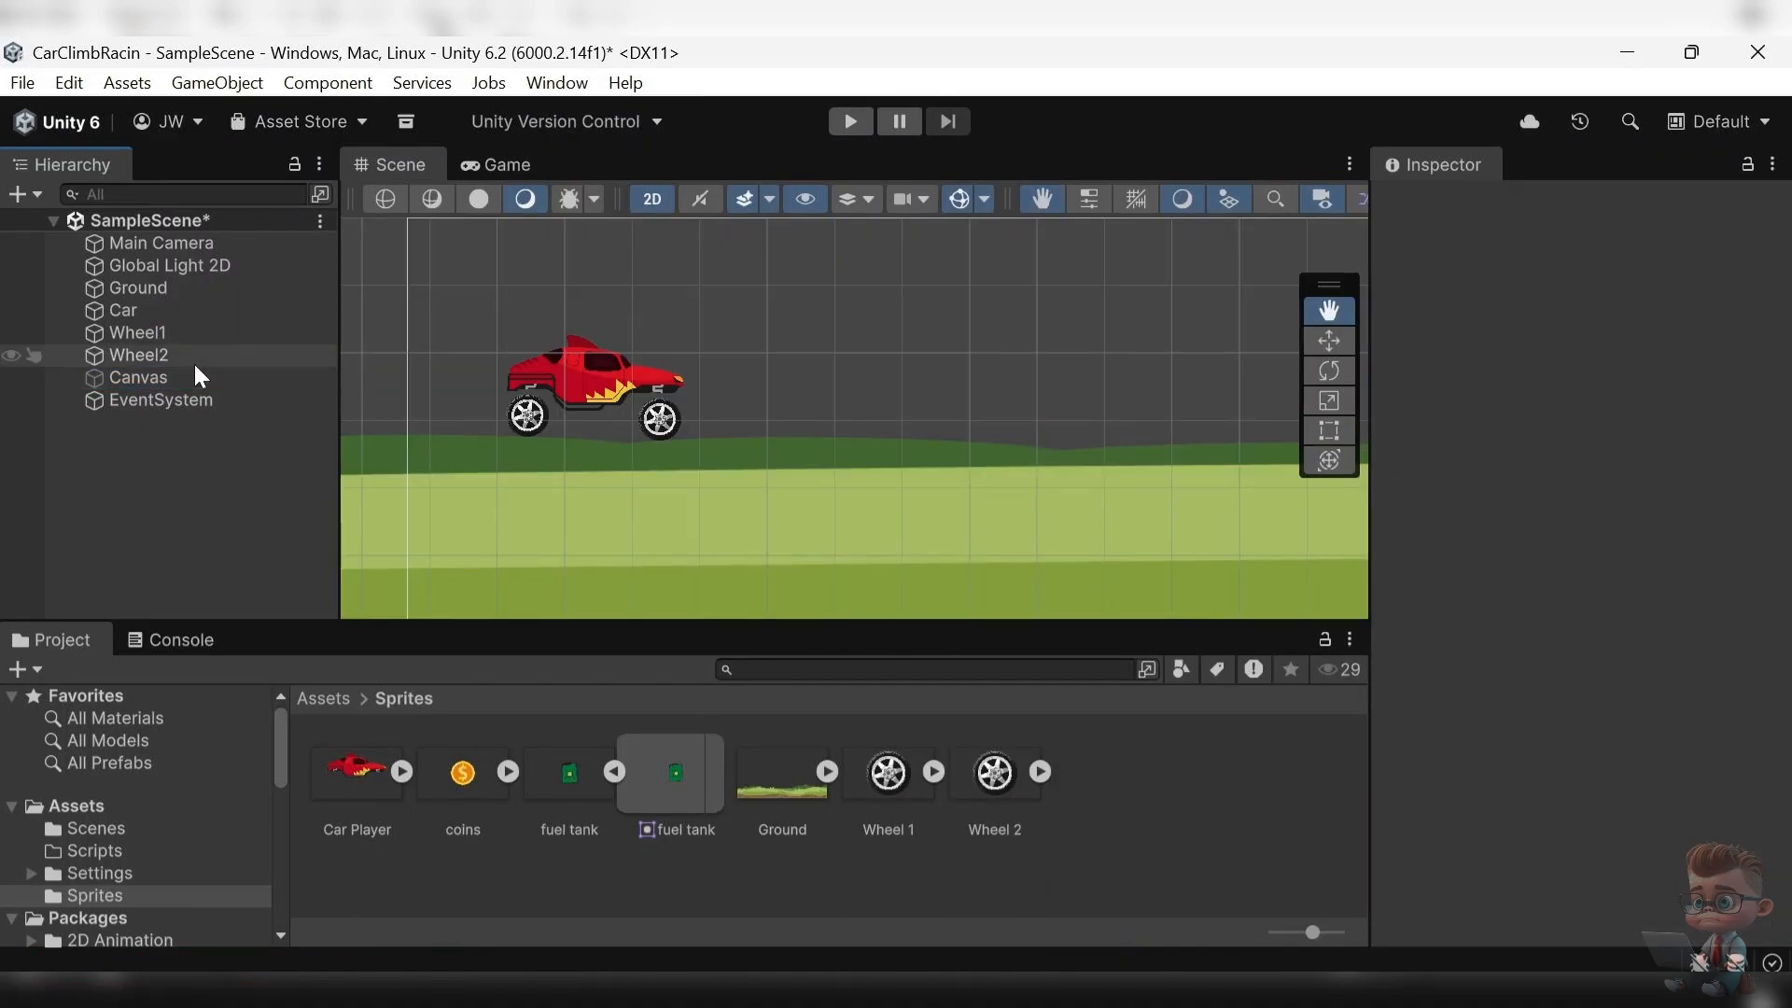
ctrl+click(193, 340)
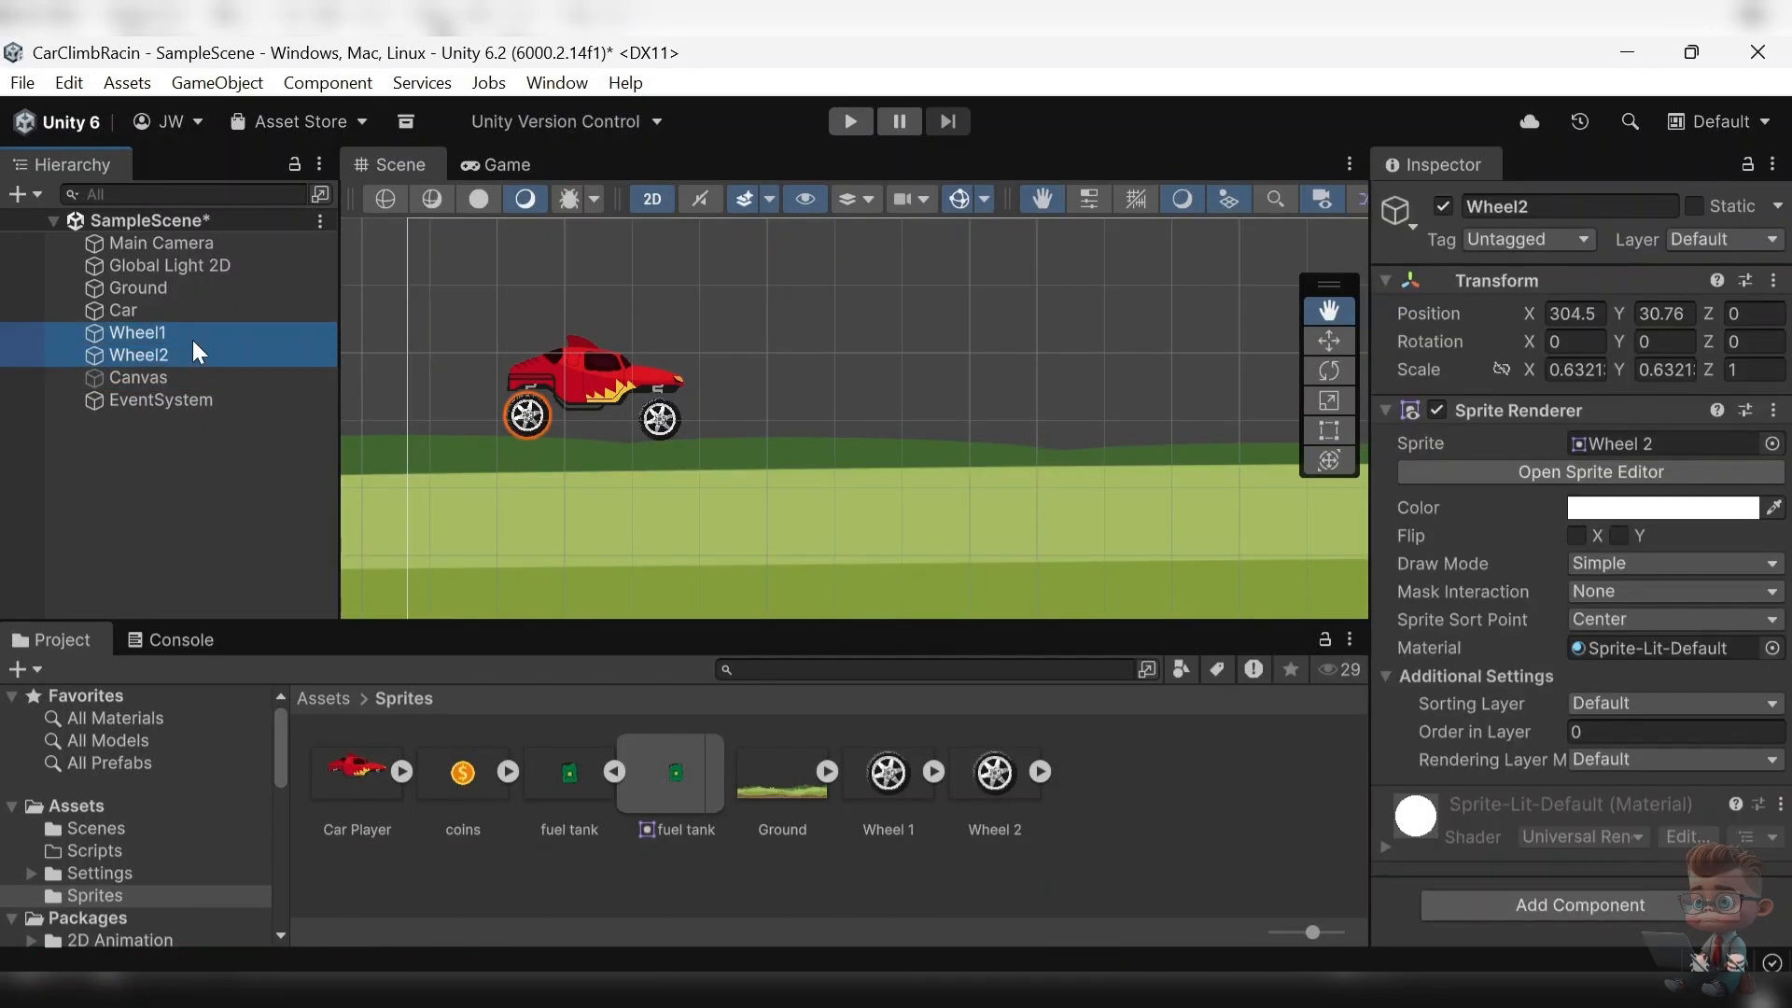
drag(195, 335, 200, 310)
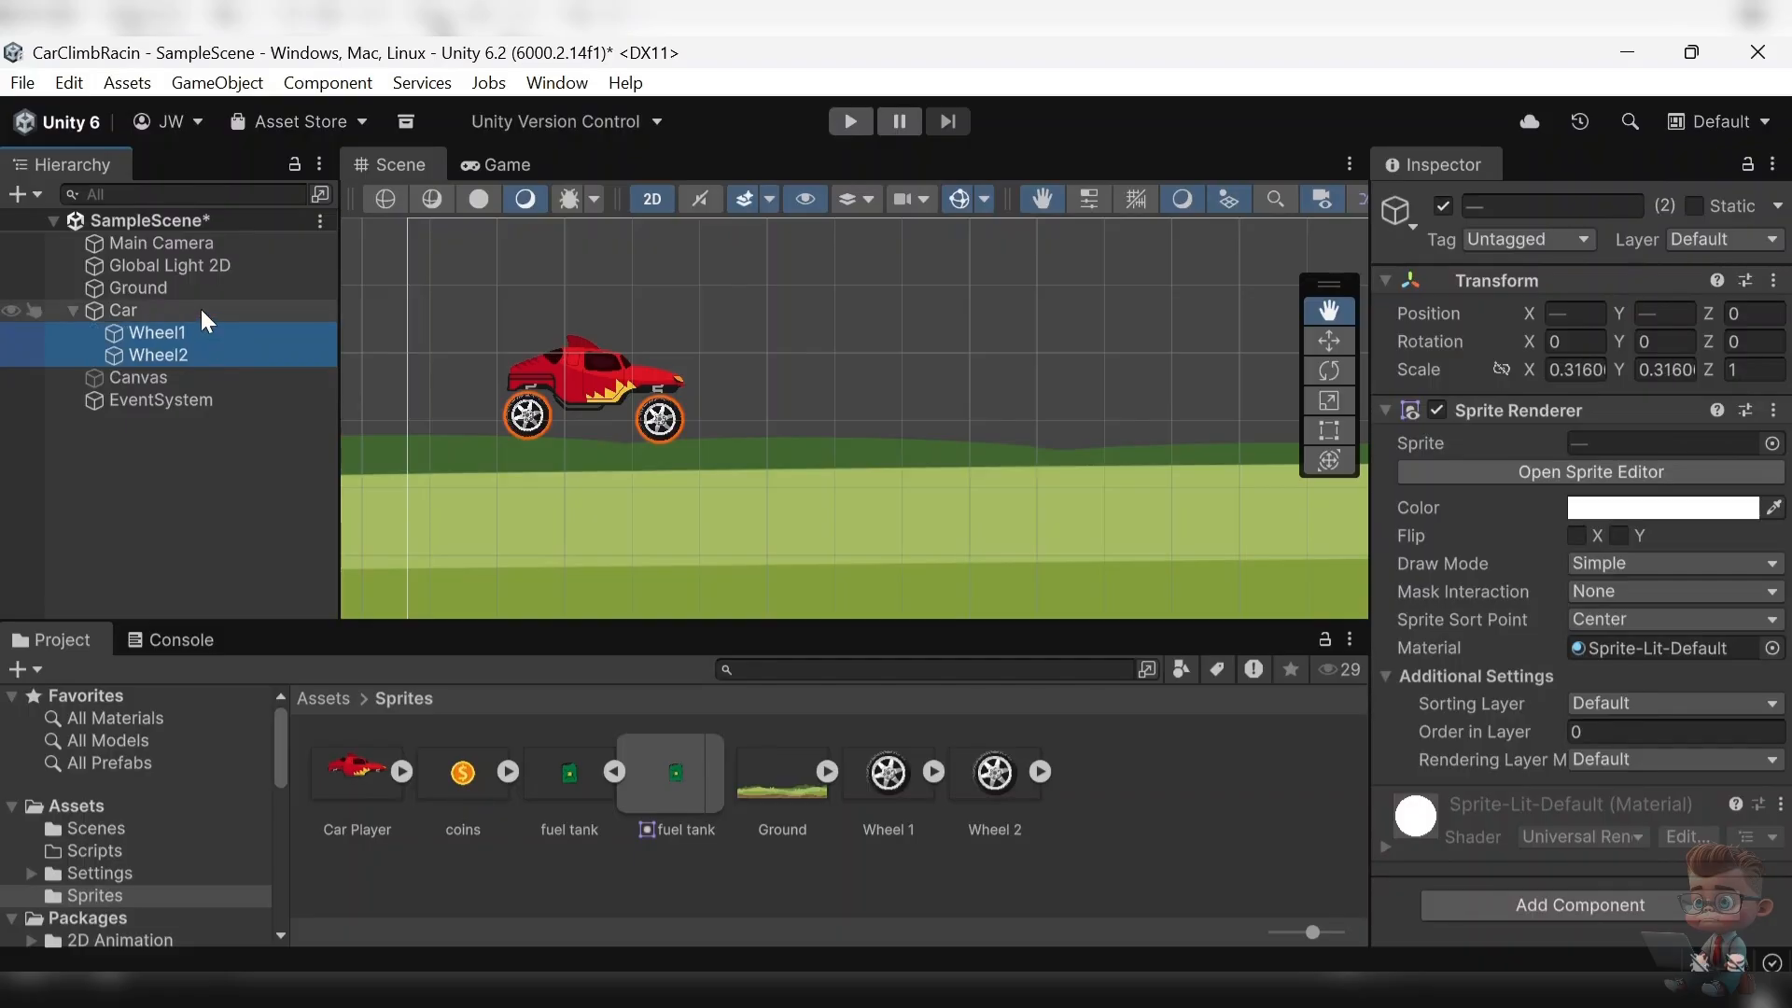
click(221, 488)
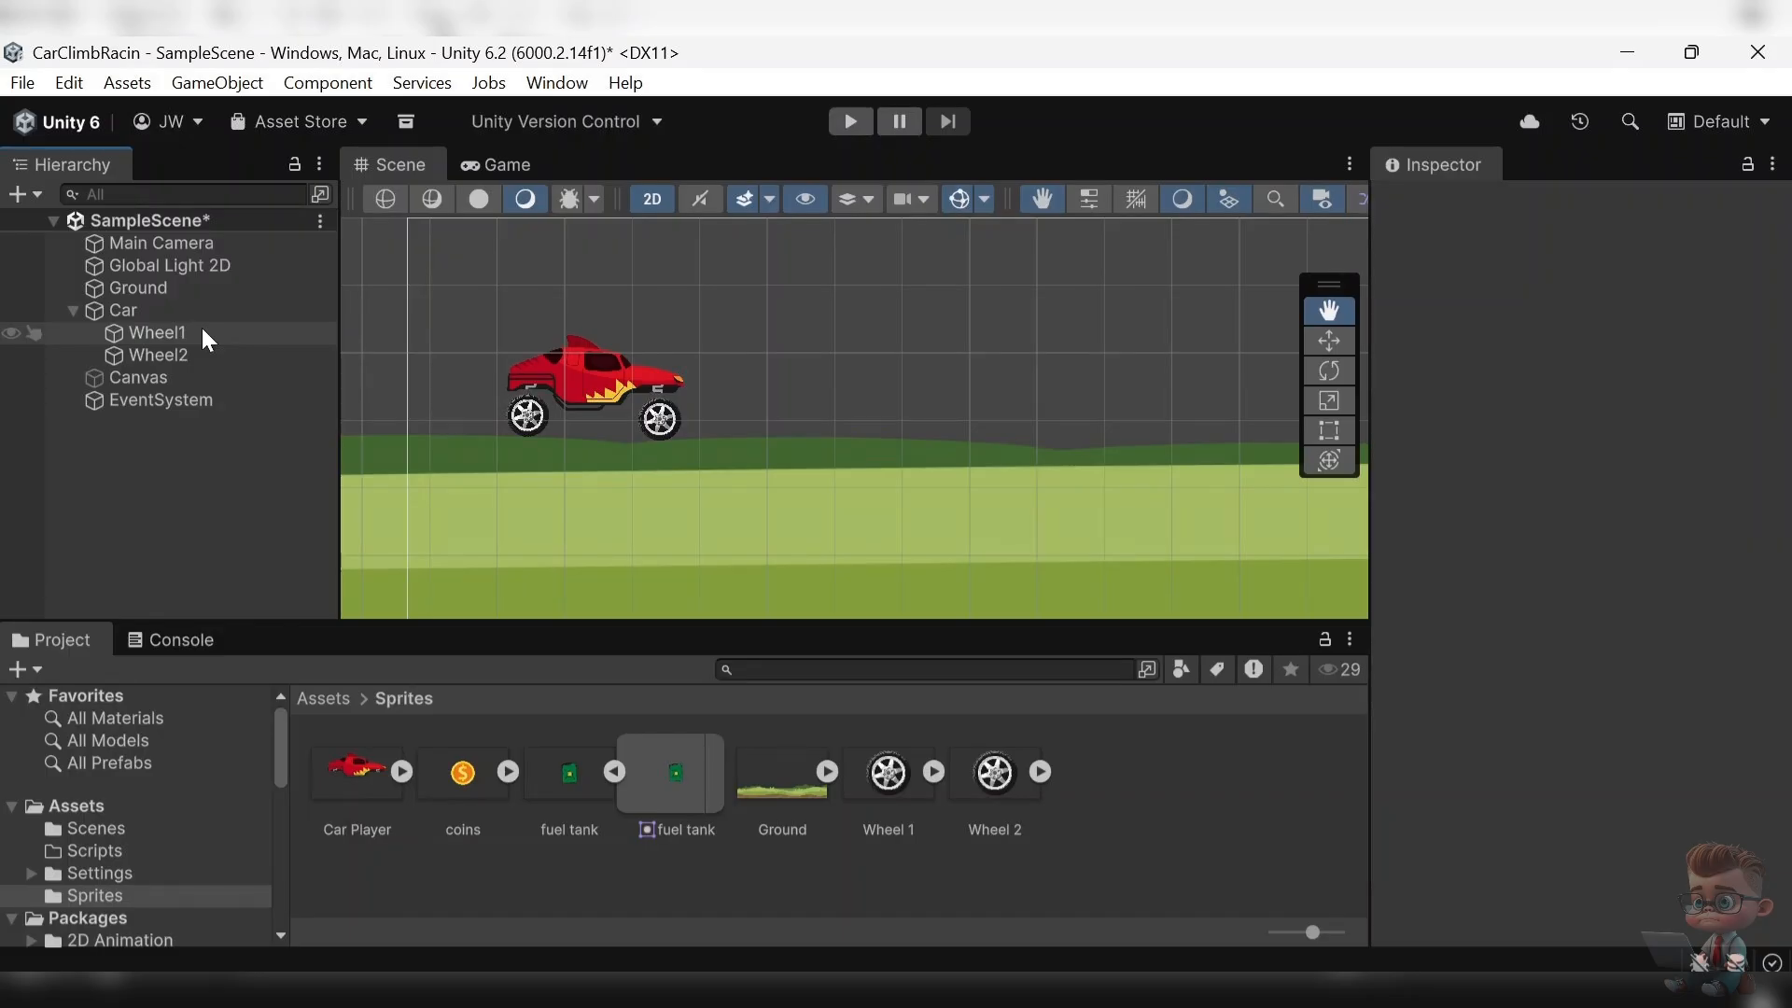
click(201, 332)
click(204, 355)
click(200, 490)
click(184, 381)
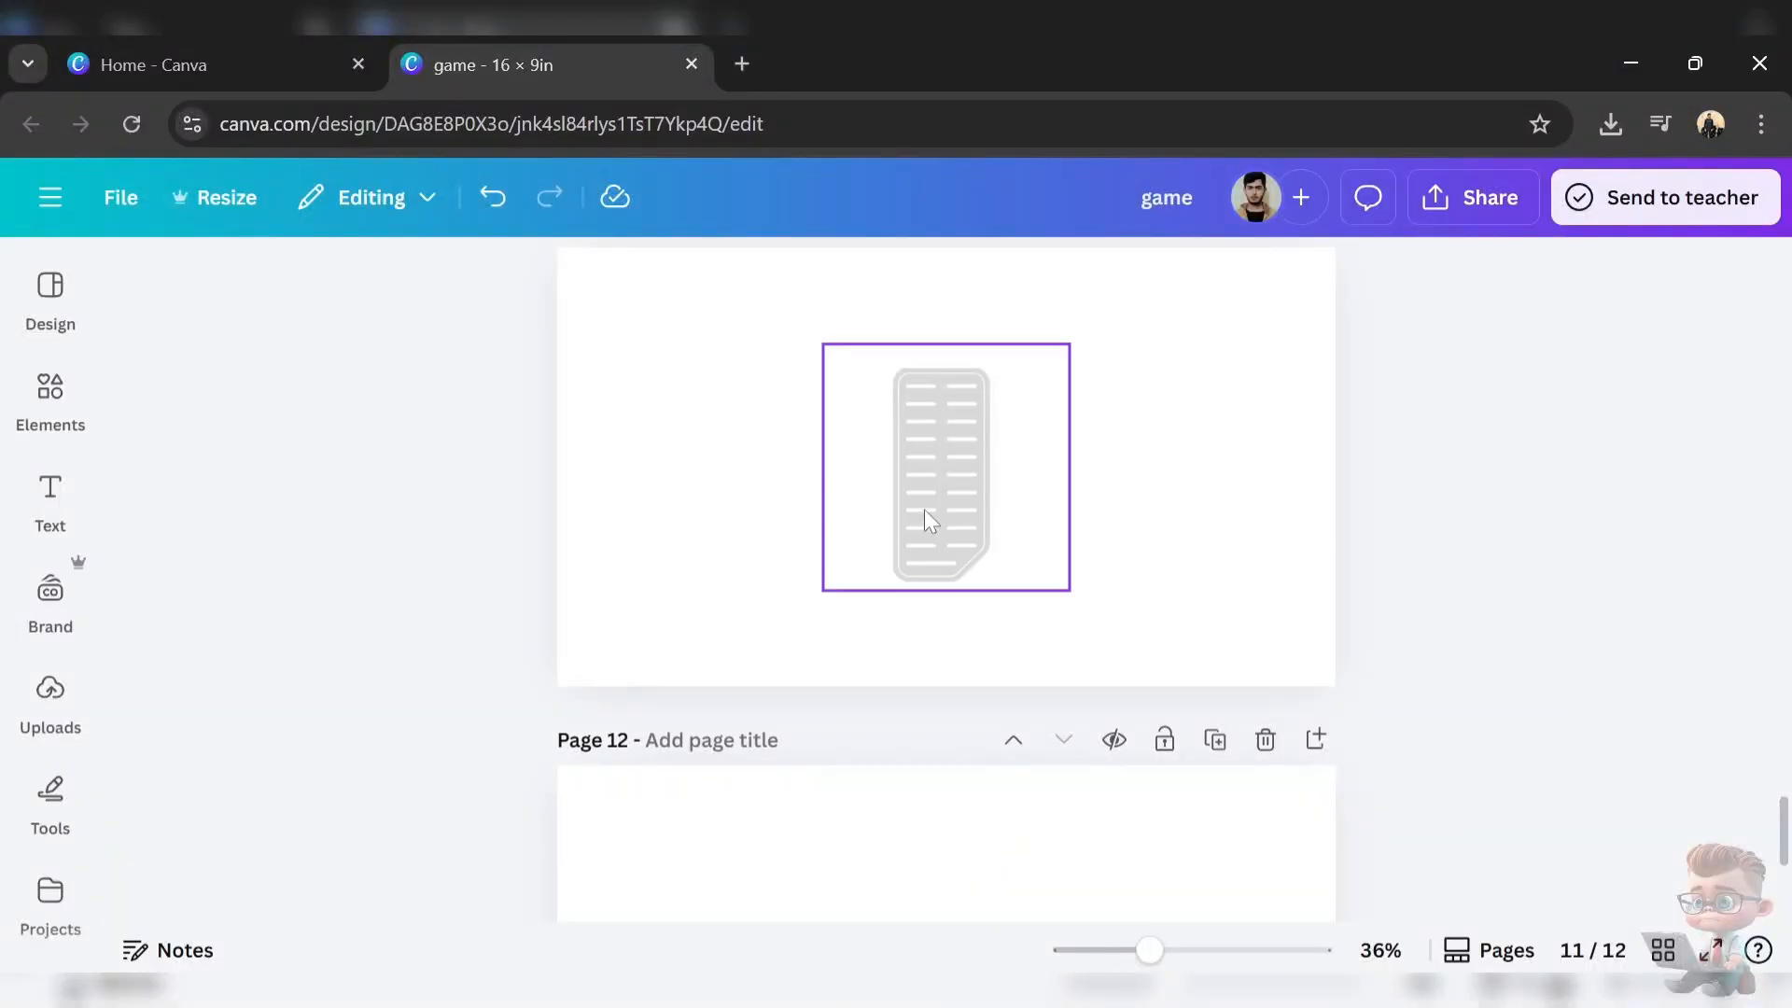
- Switch to Canva and download the two pedal graphics on pages 11 and 12 of the game design
click(916, 468)
scroll(919, 476, down, 3)
click(952, 632)
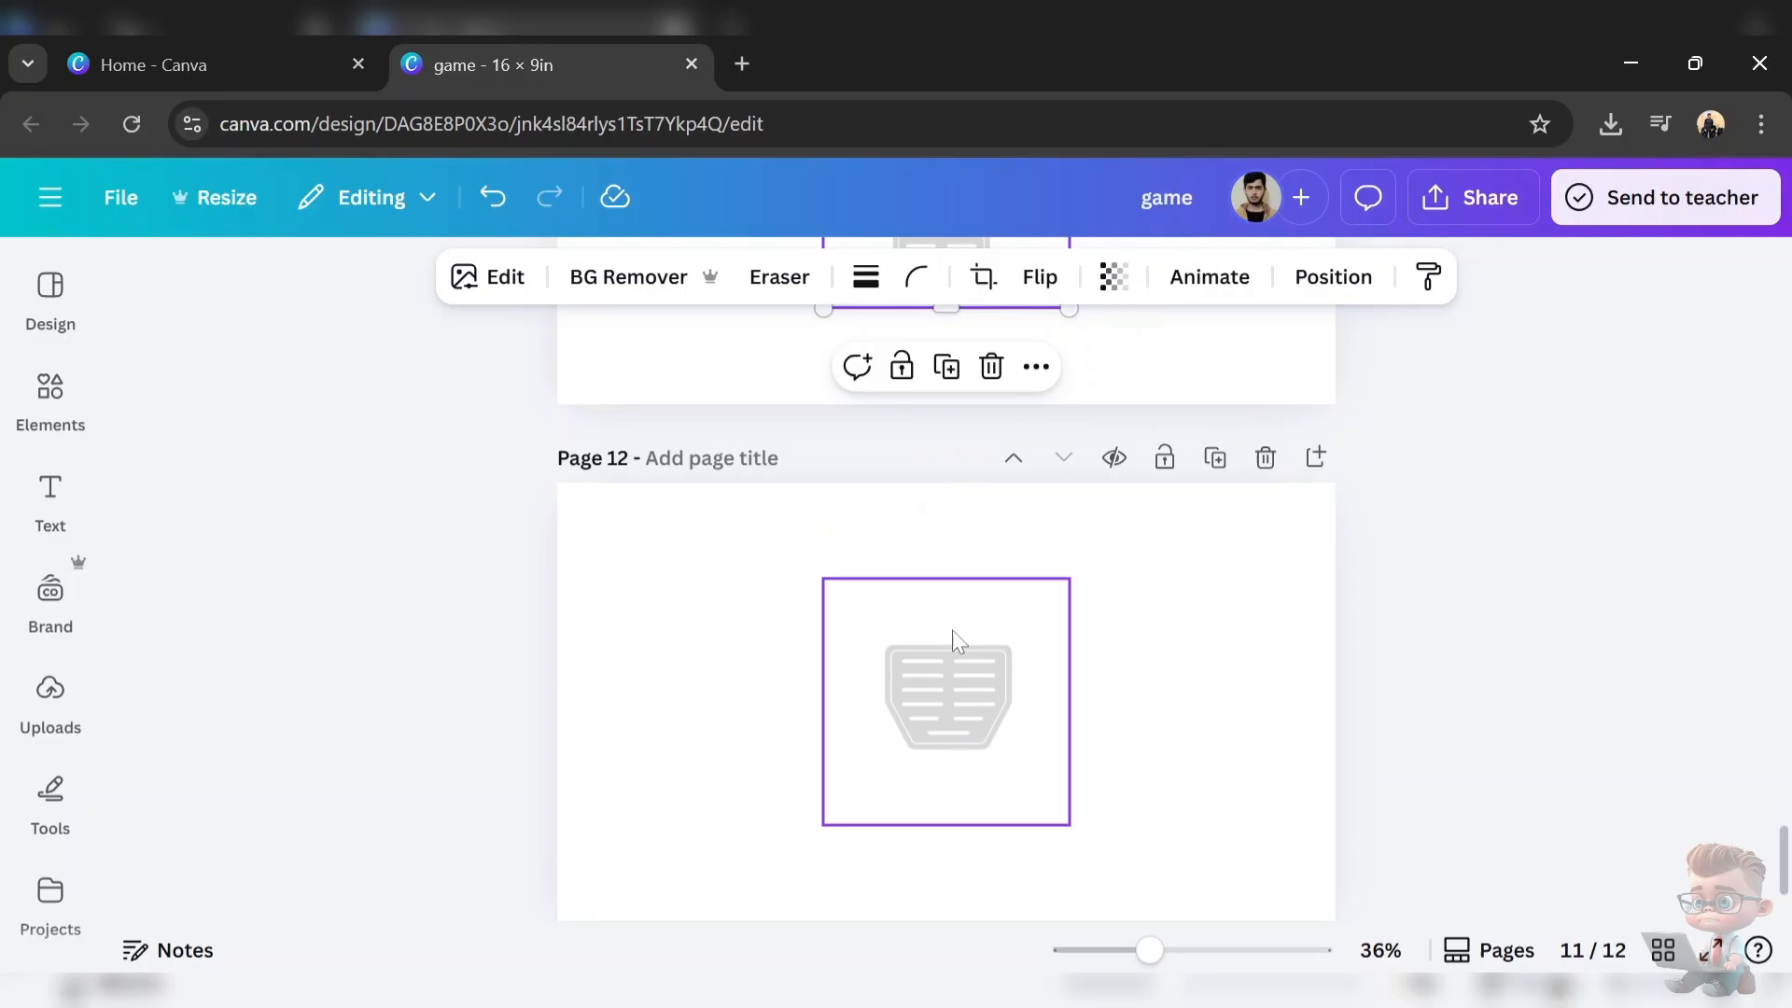
click(1460, 215)
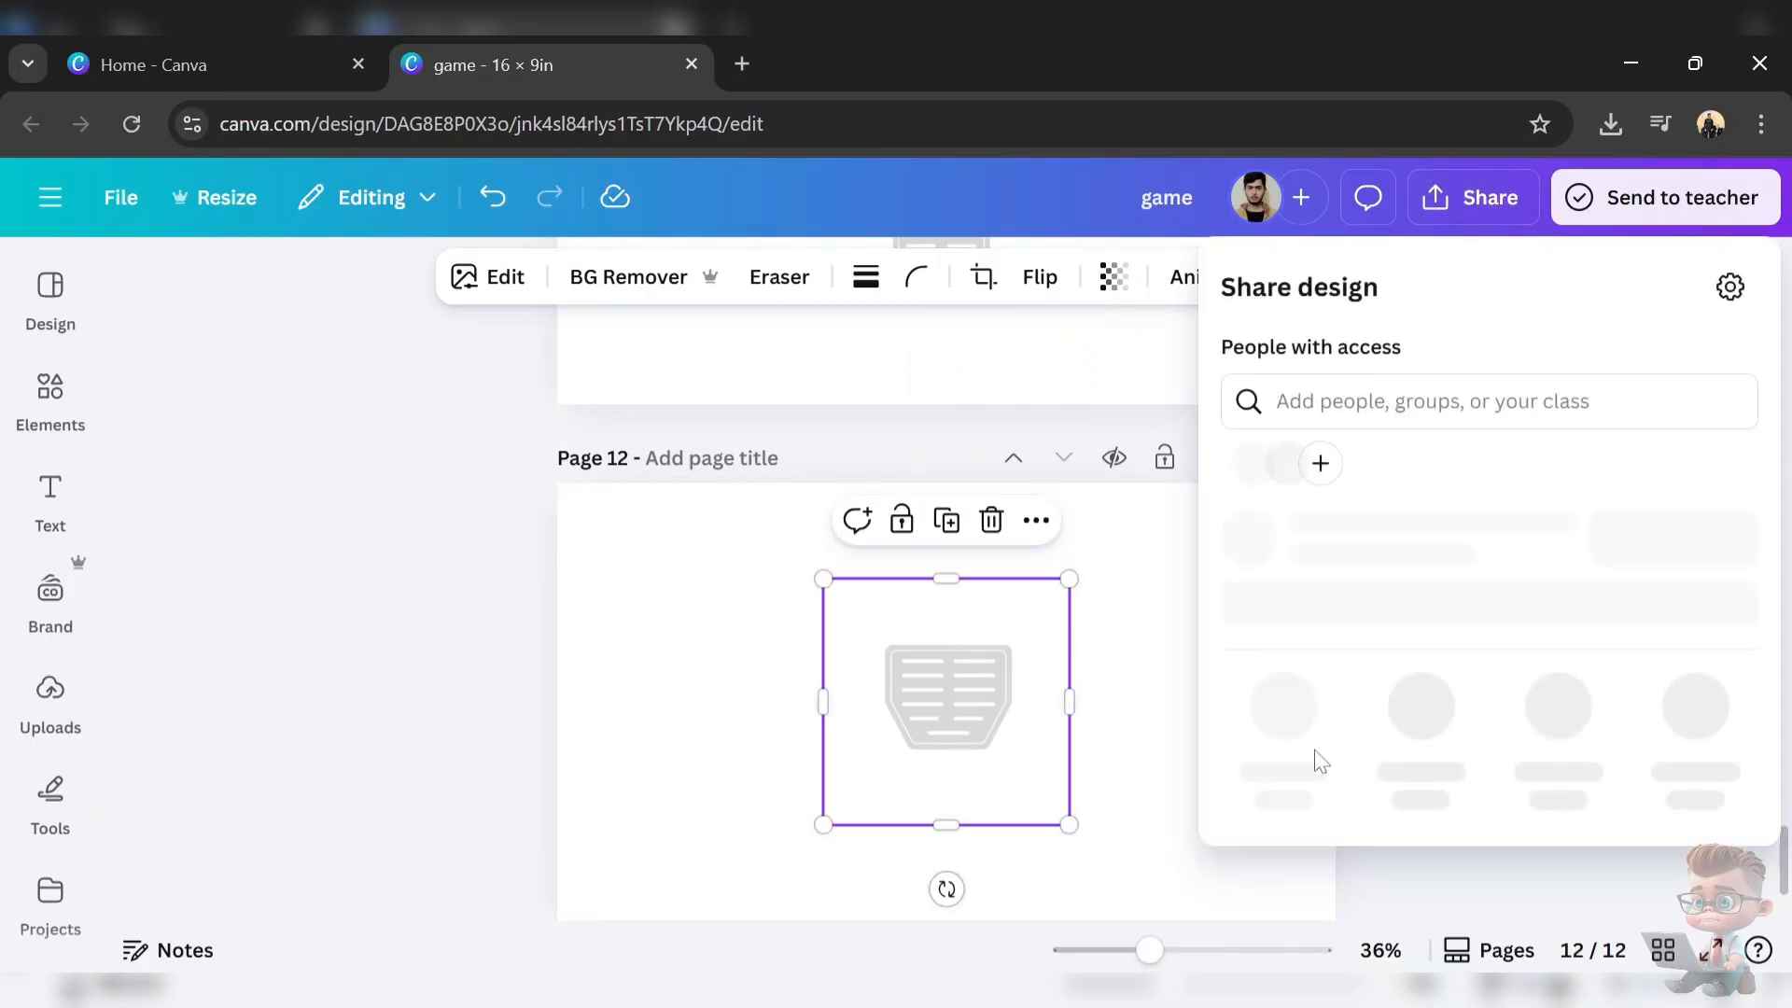
click(1279, 763)
click(1477, 770)
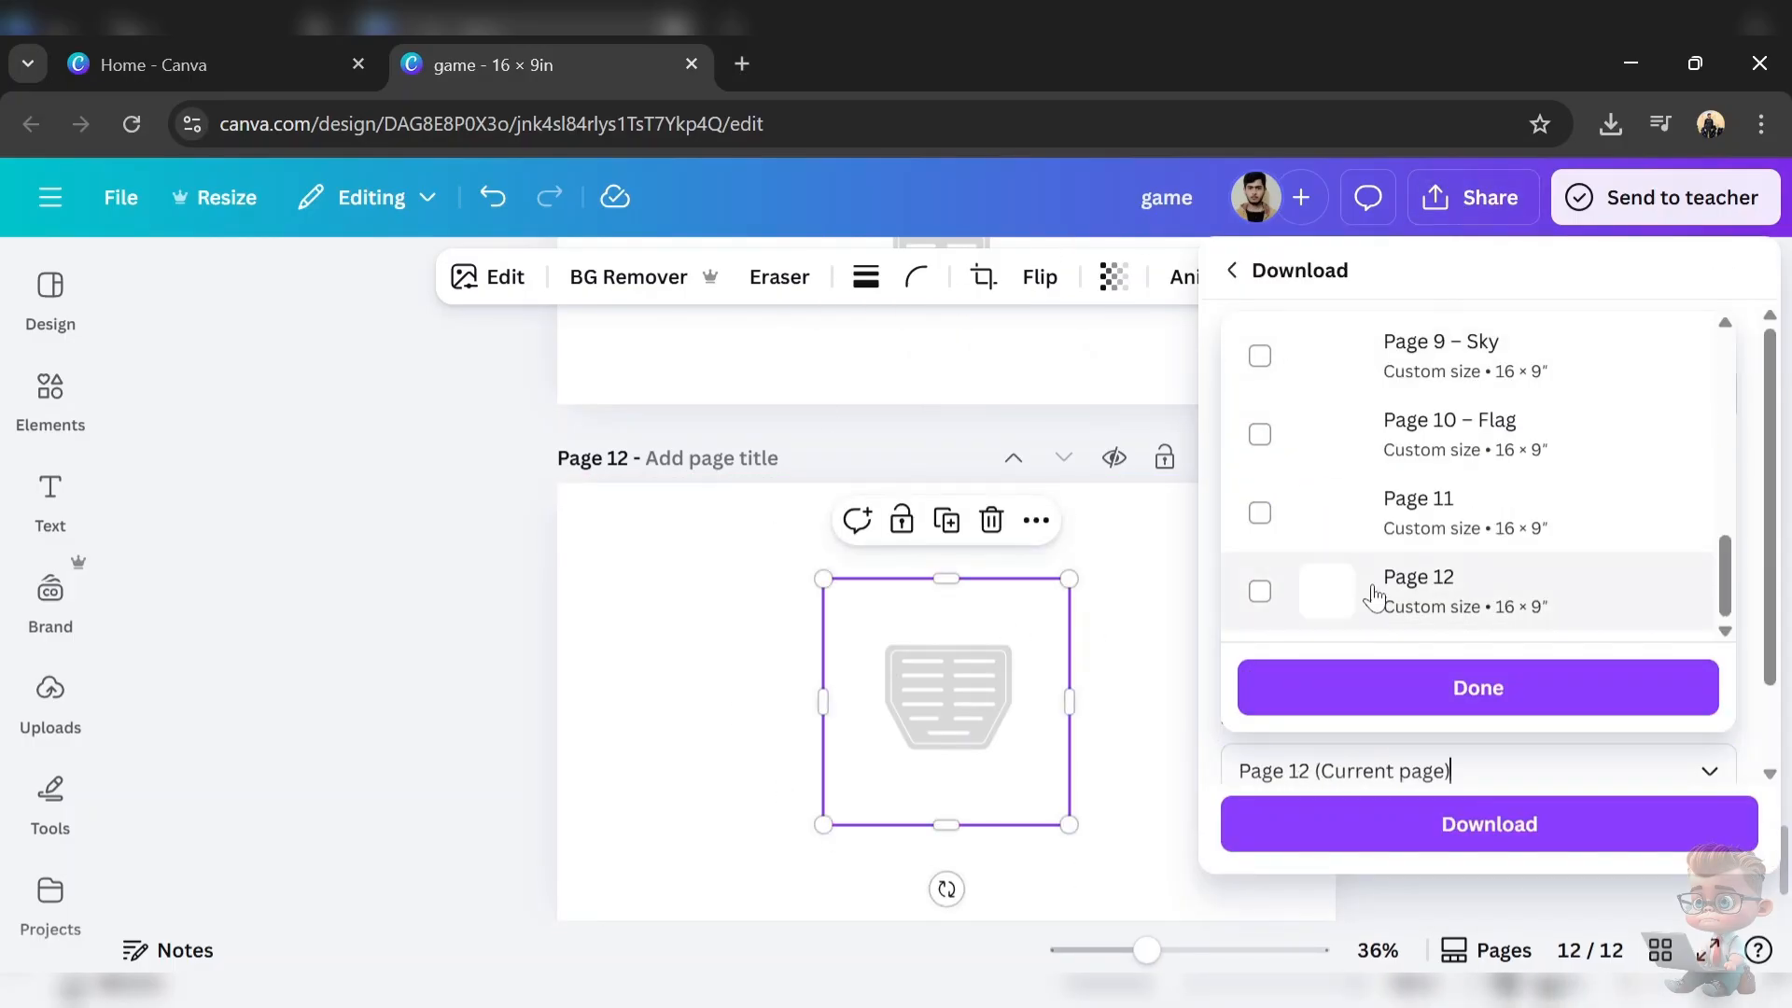
click(1475, 683)
click(1488, 820)
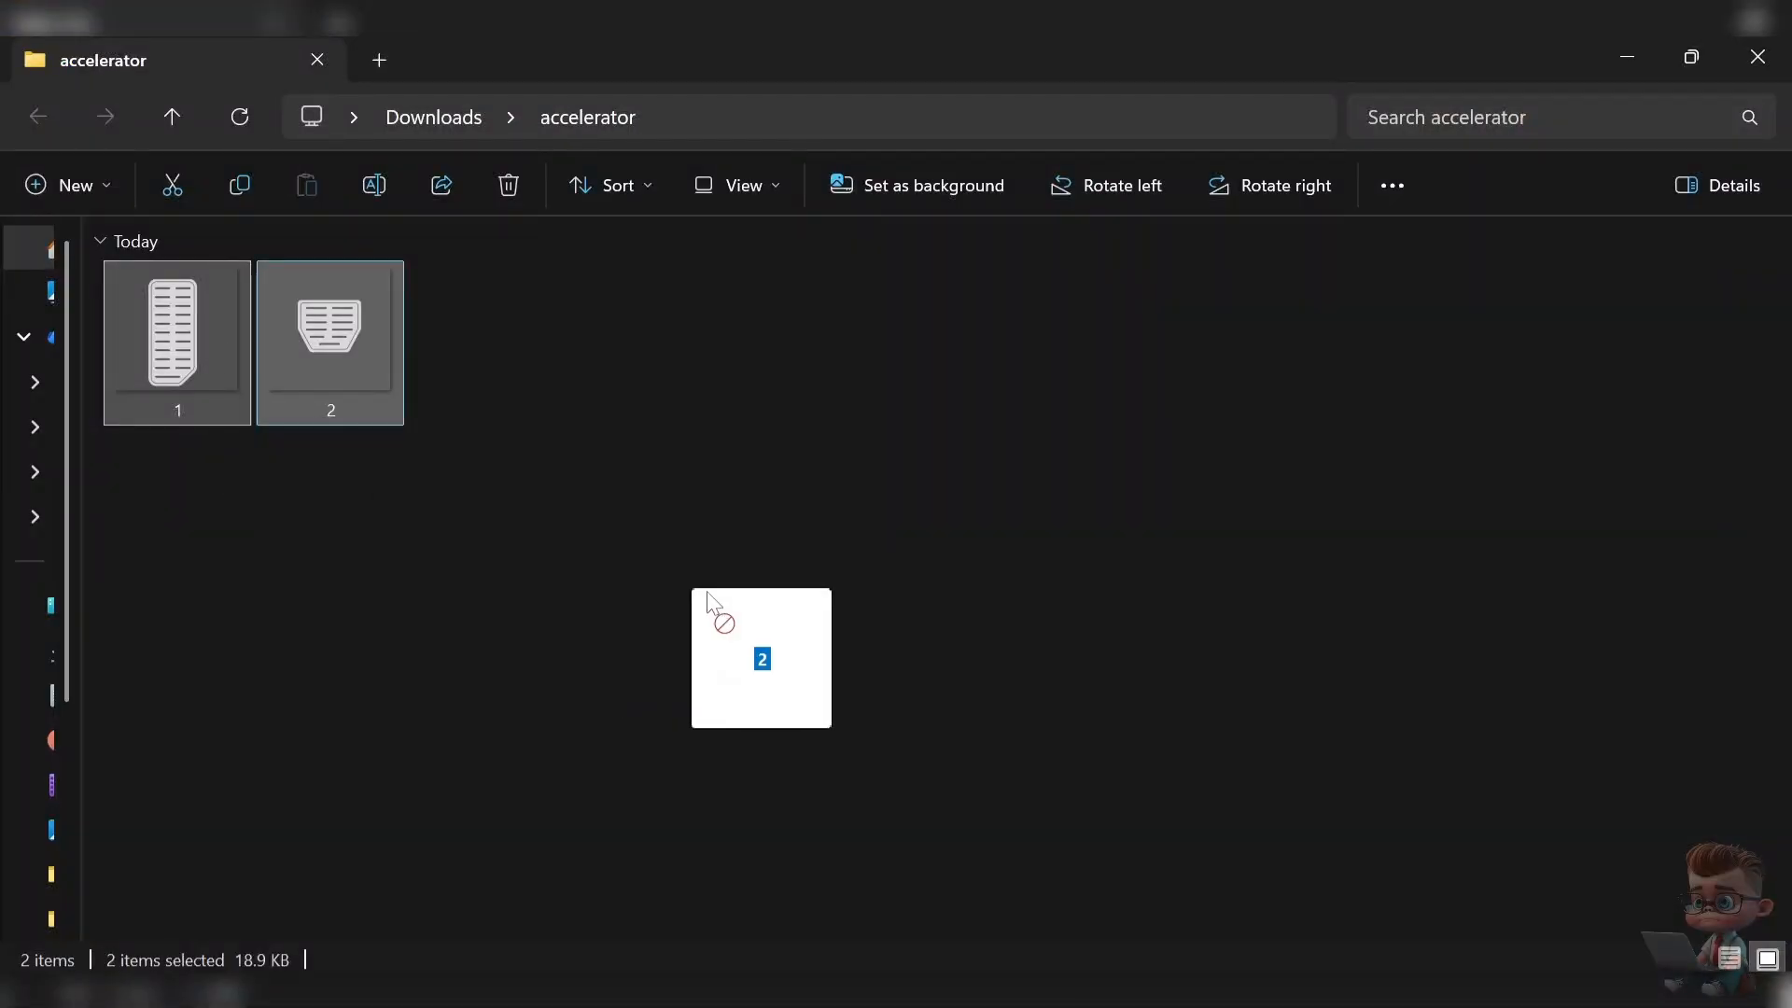
- Import pedal images 1 and 2 from the accelerator folder into Unity's Sprites folder and set their Sprite Mode to Single
drag(720, 612, 1152, 801)
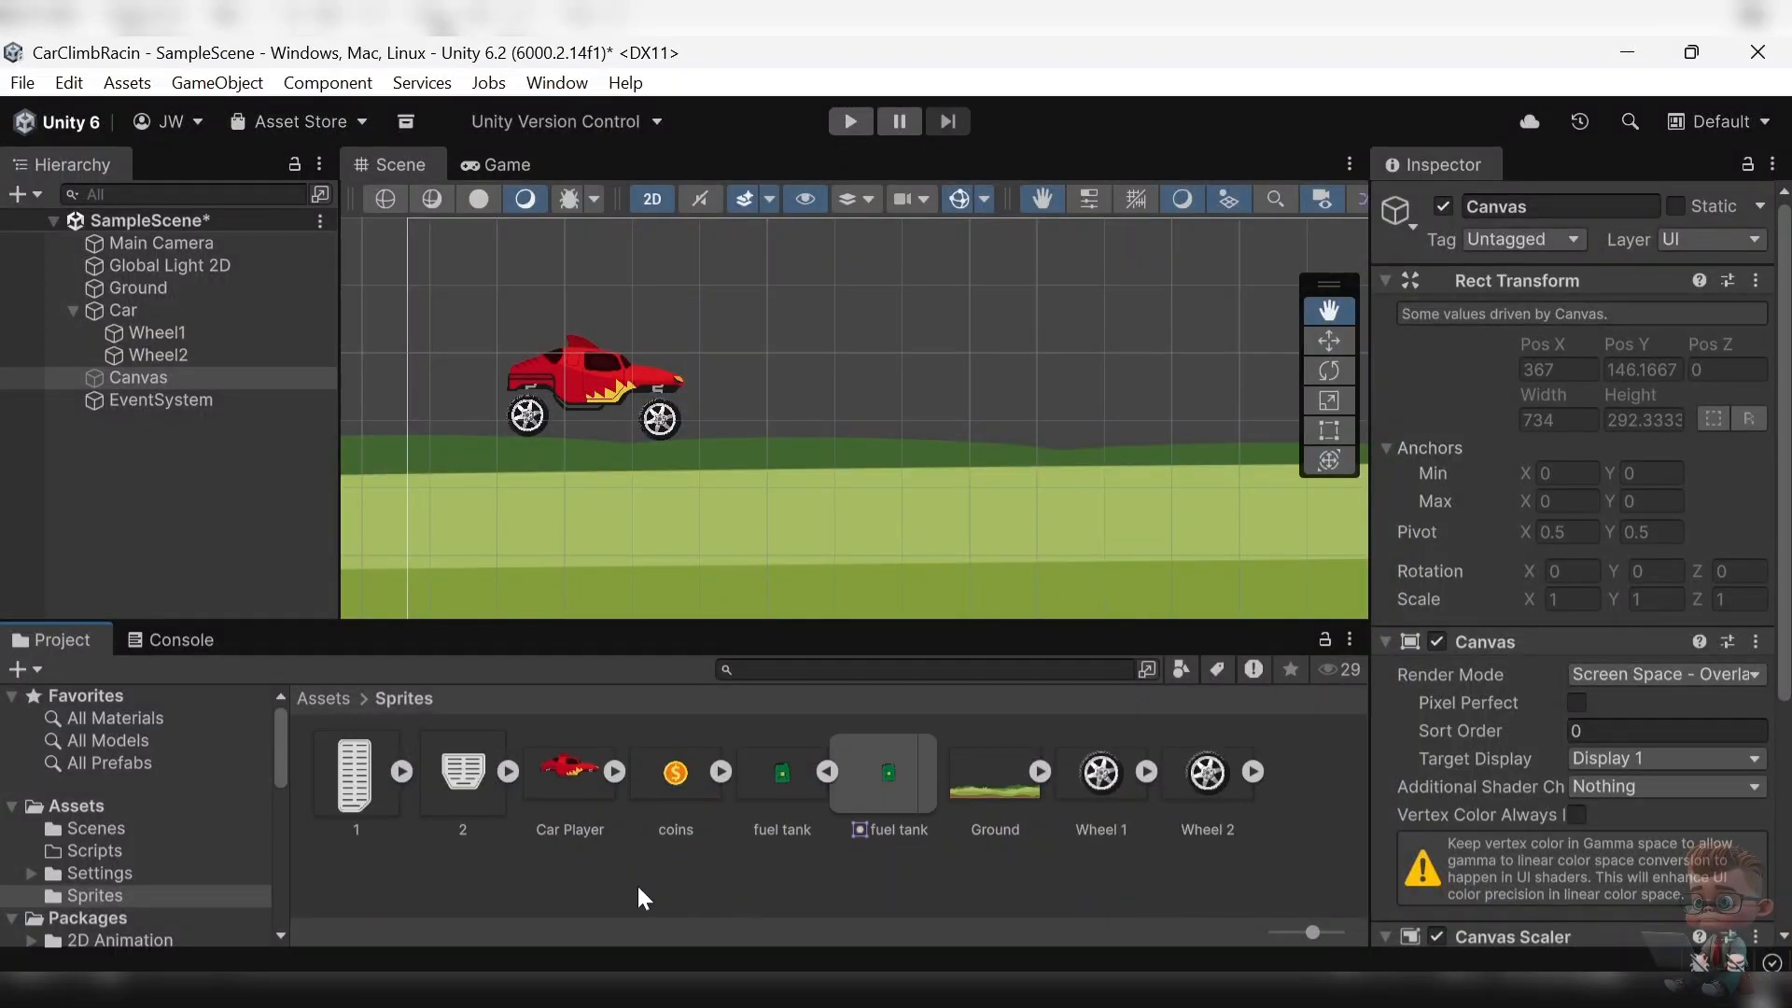
click(356, 777)
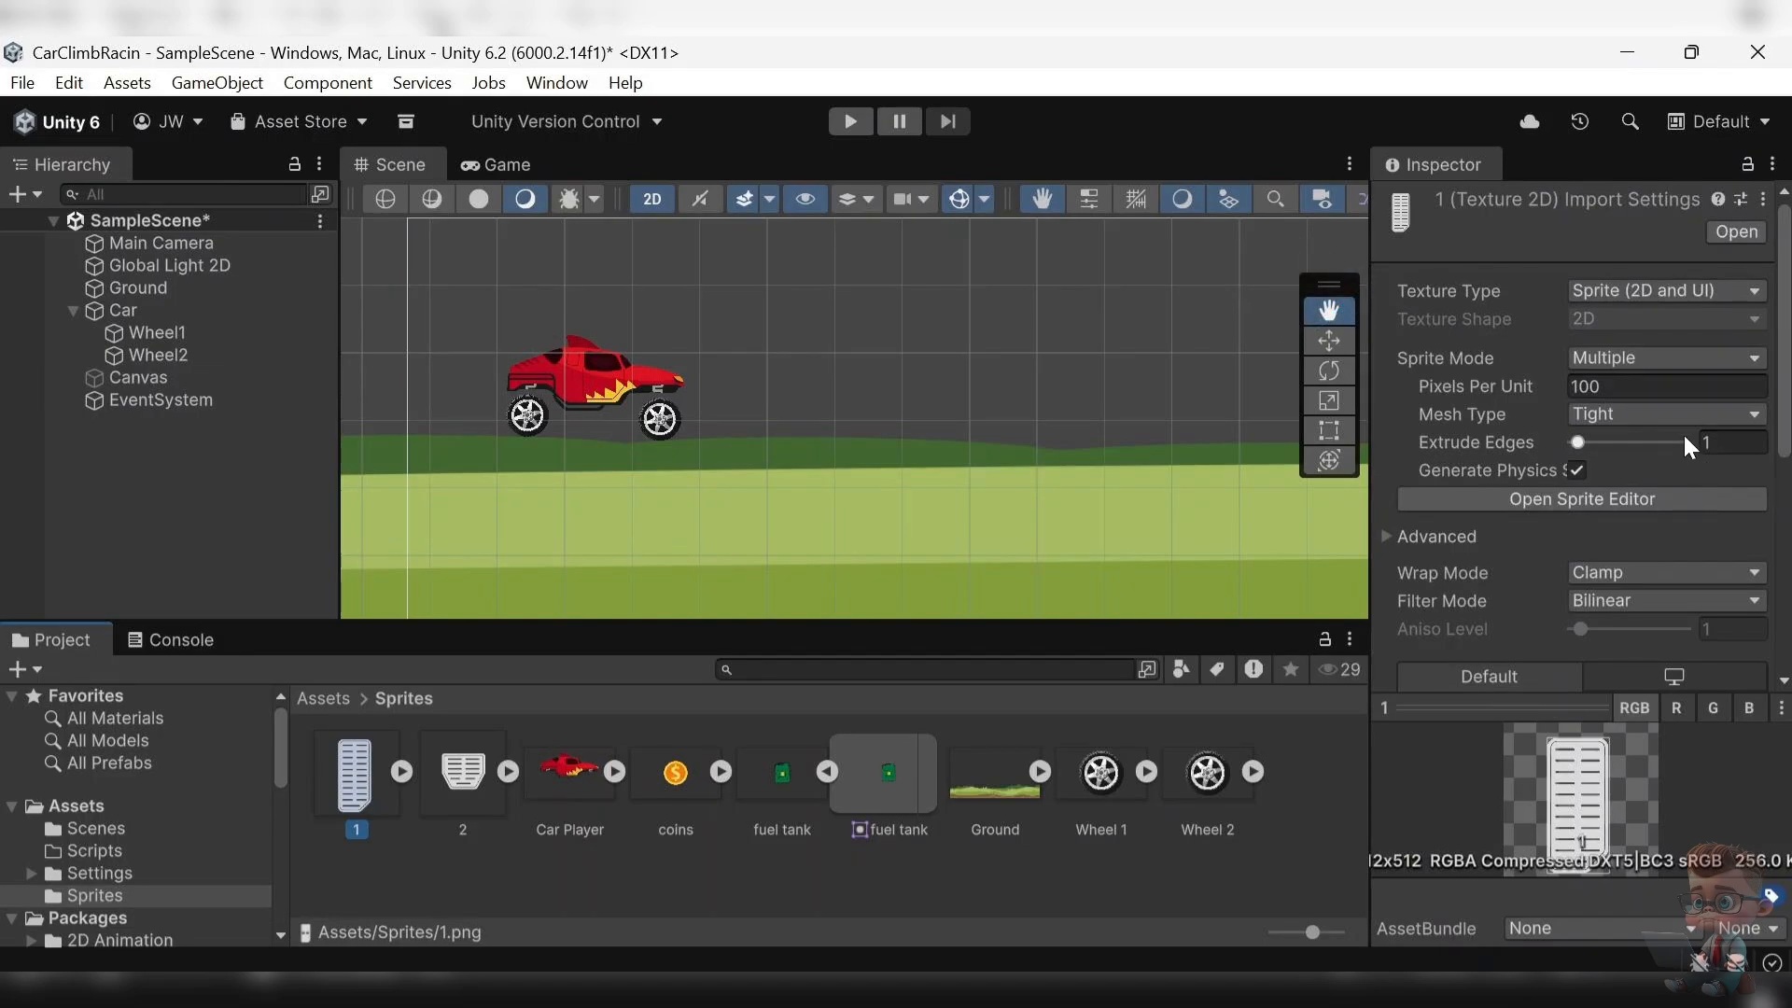
click(1651, 361)
click(1642, 391)
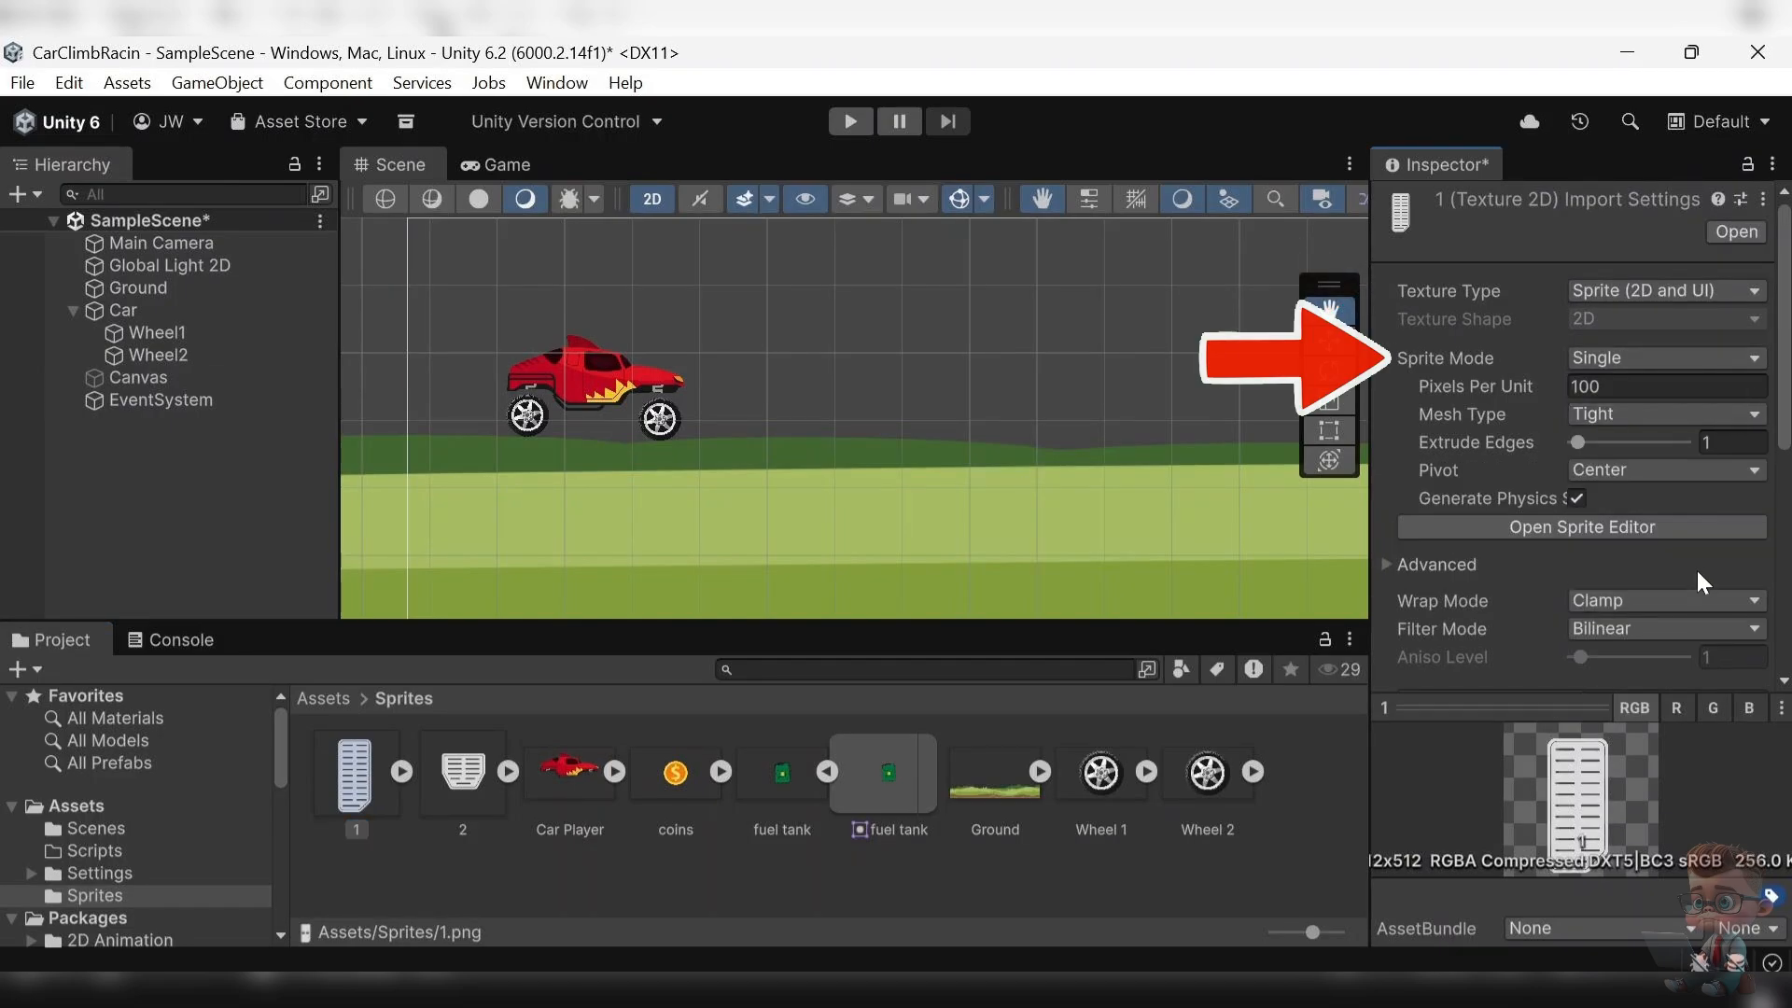
click(480, 789)
click(1657, 359)
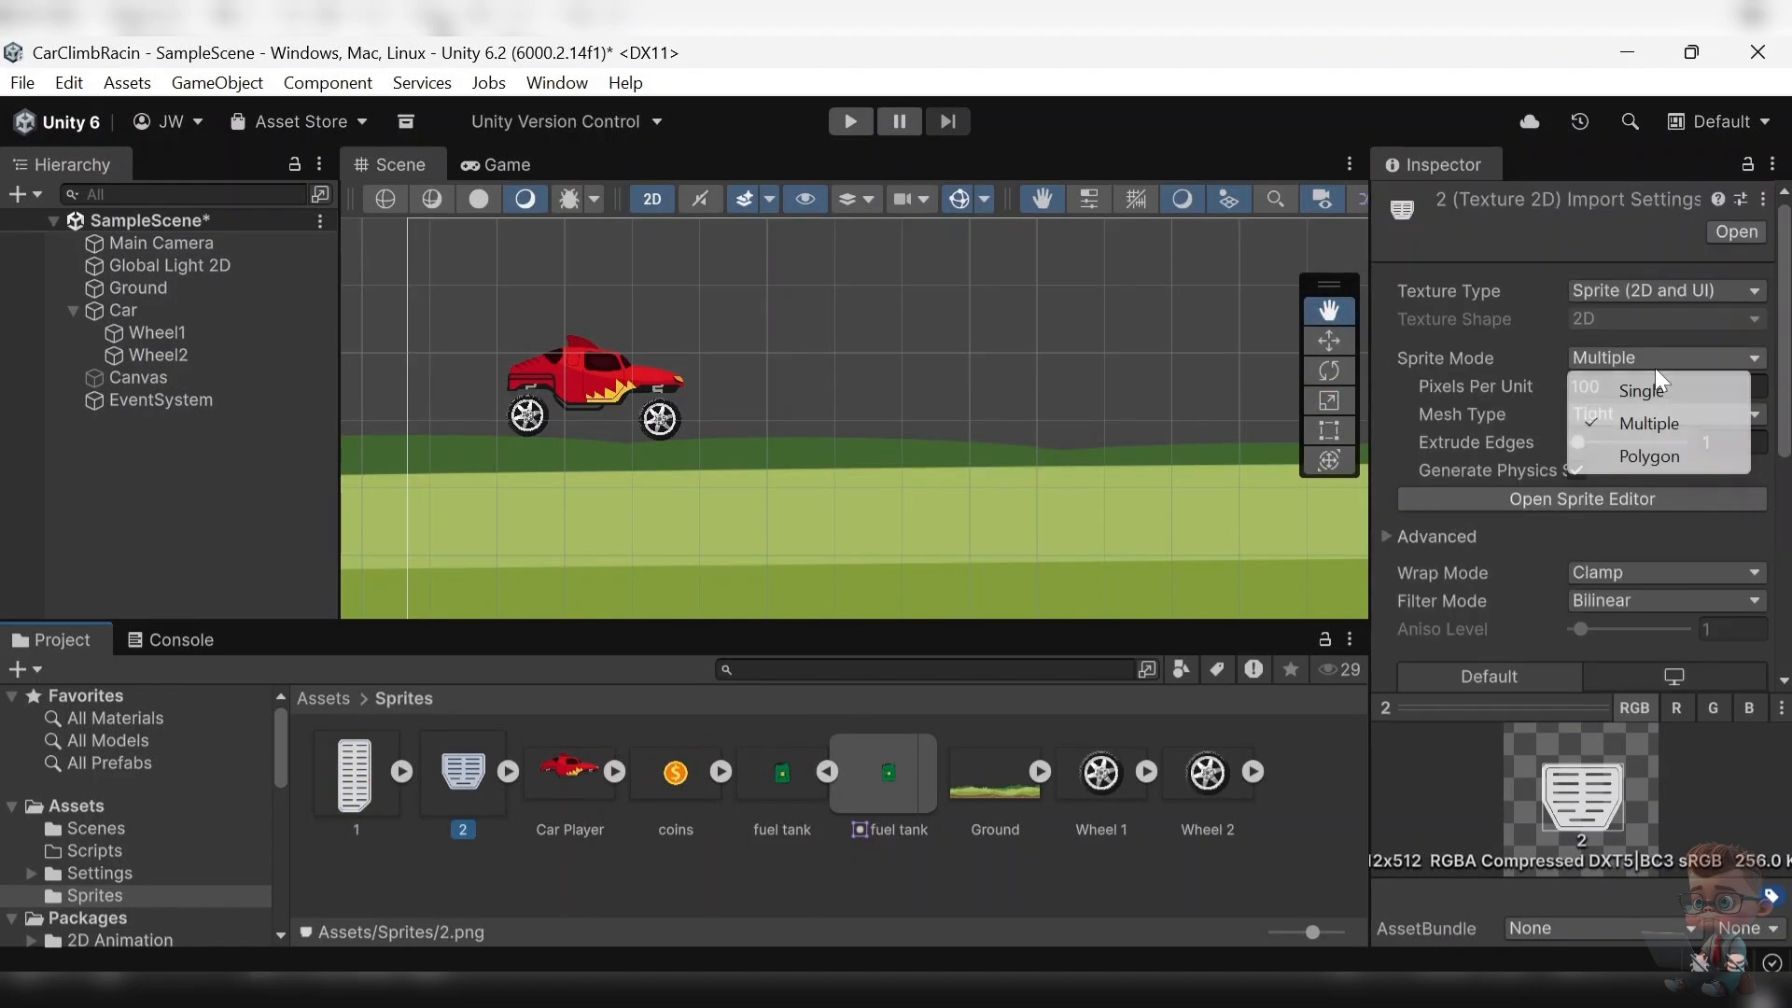
click(1642, 387)
scroll(1713, 481, down, 5)
click(1733, 456)
- Add a Button - TextMeshPro under Canvas and set its Source Image to sprite 1
scroll(728, 336, down, 8)
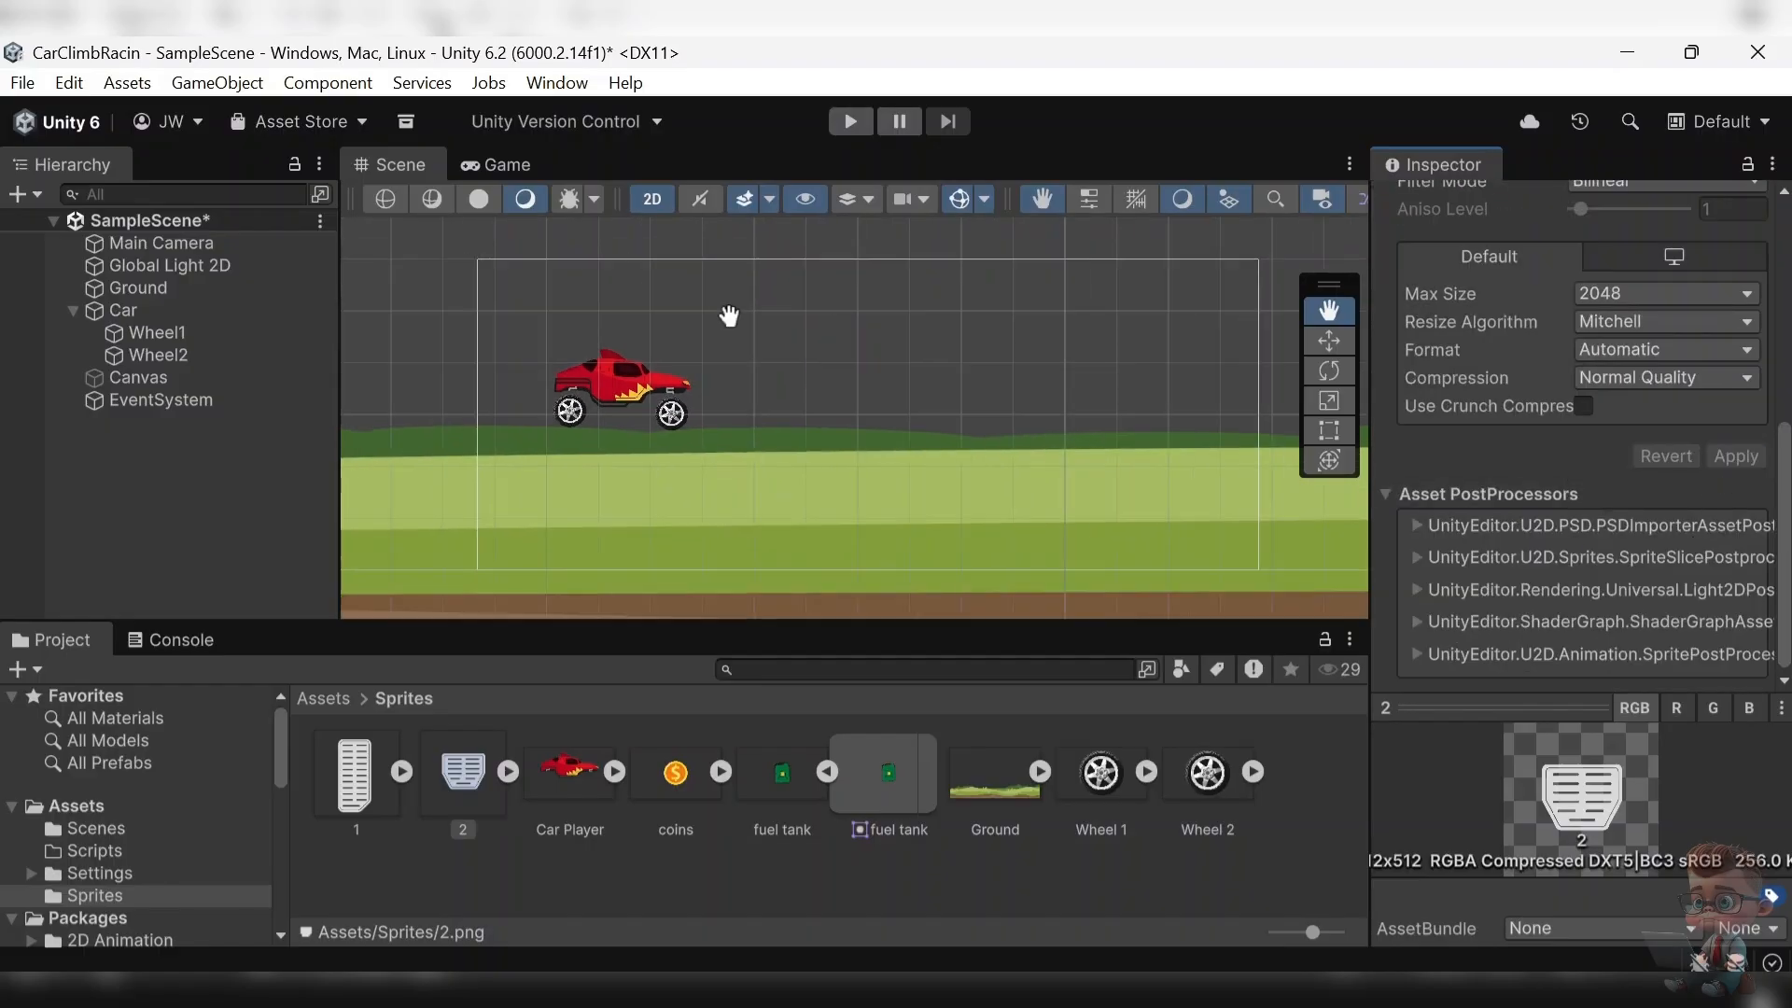
scroll(737, 373, down, 3)
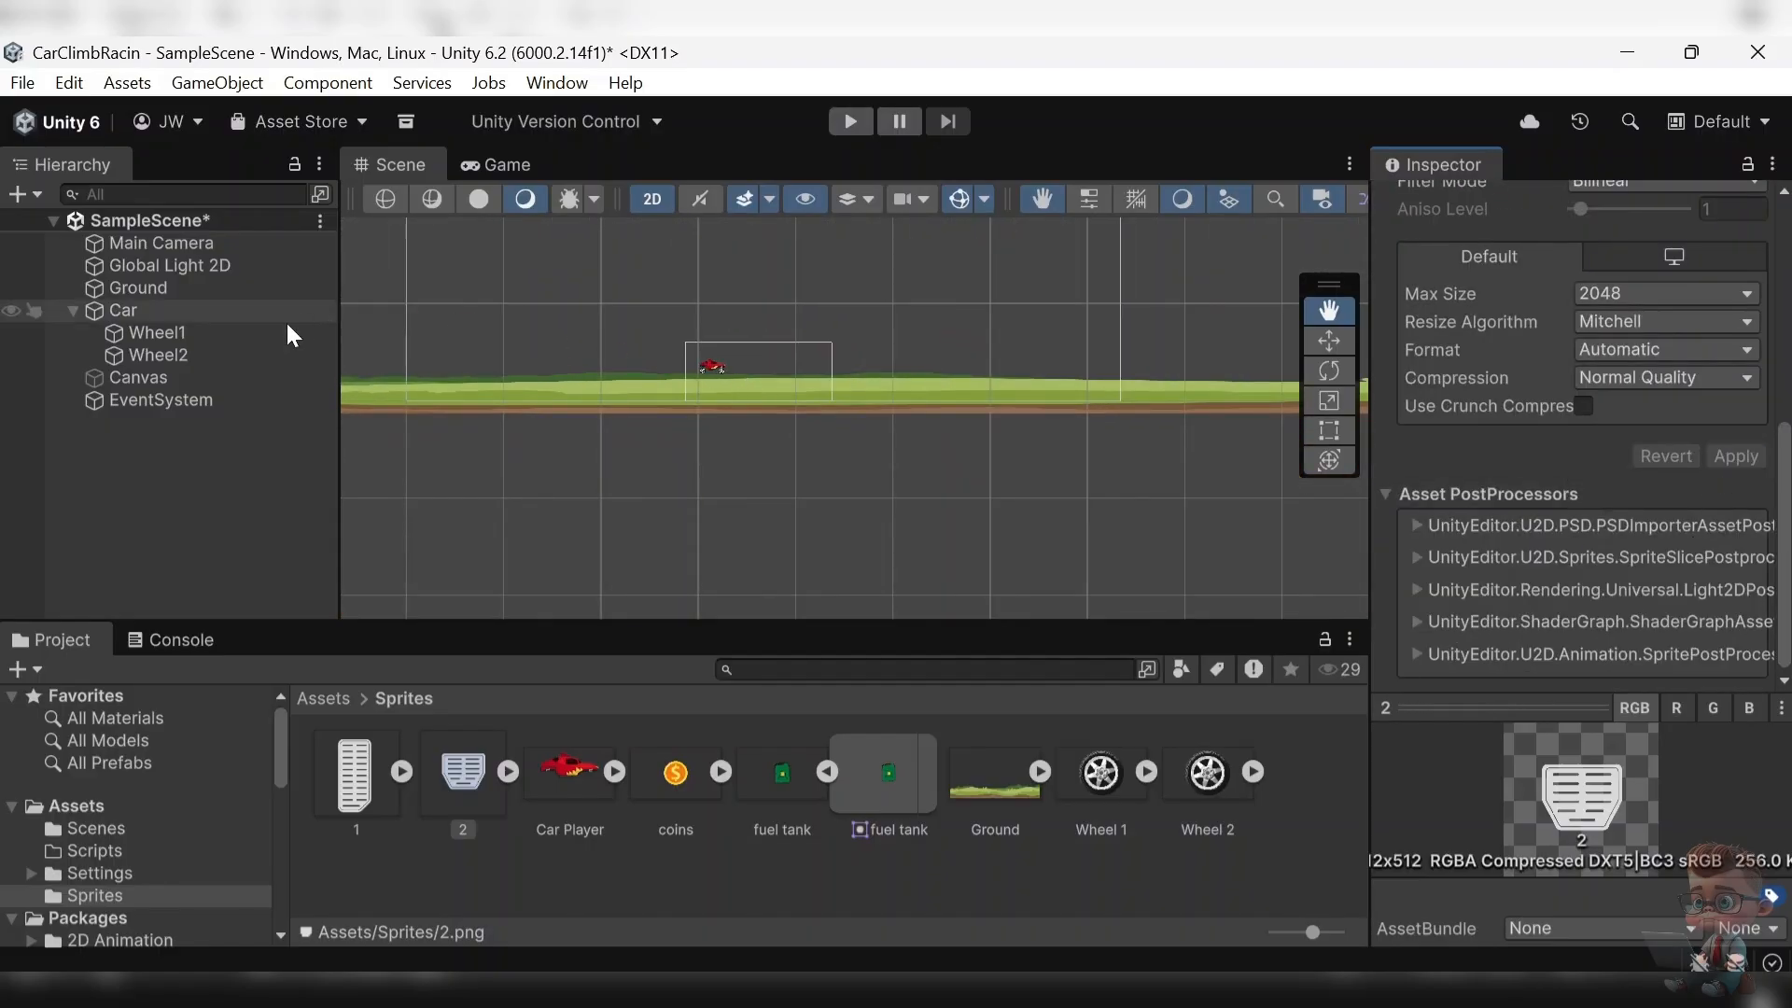
right_click(128, 383)
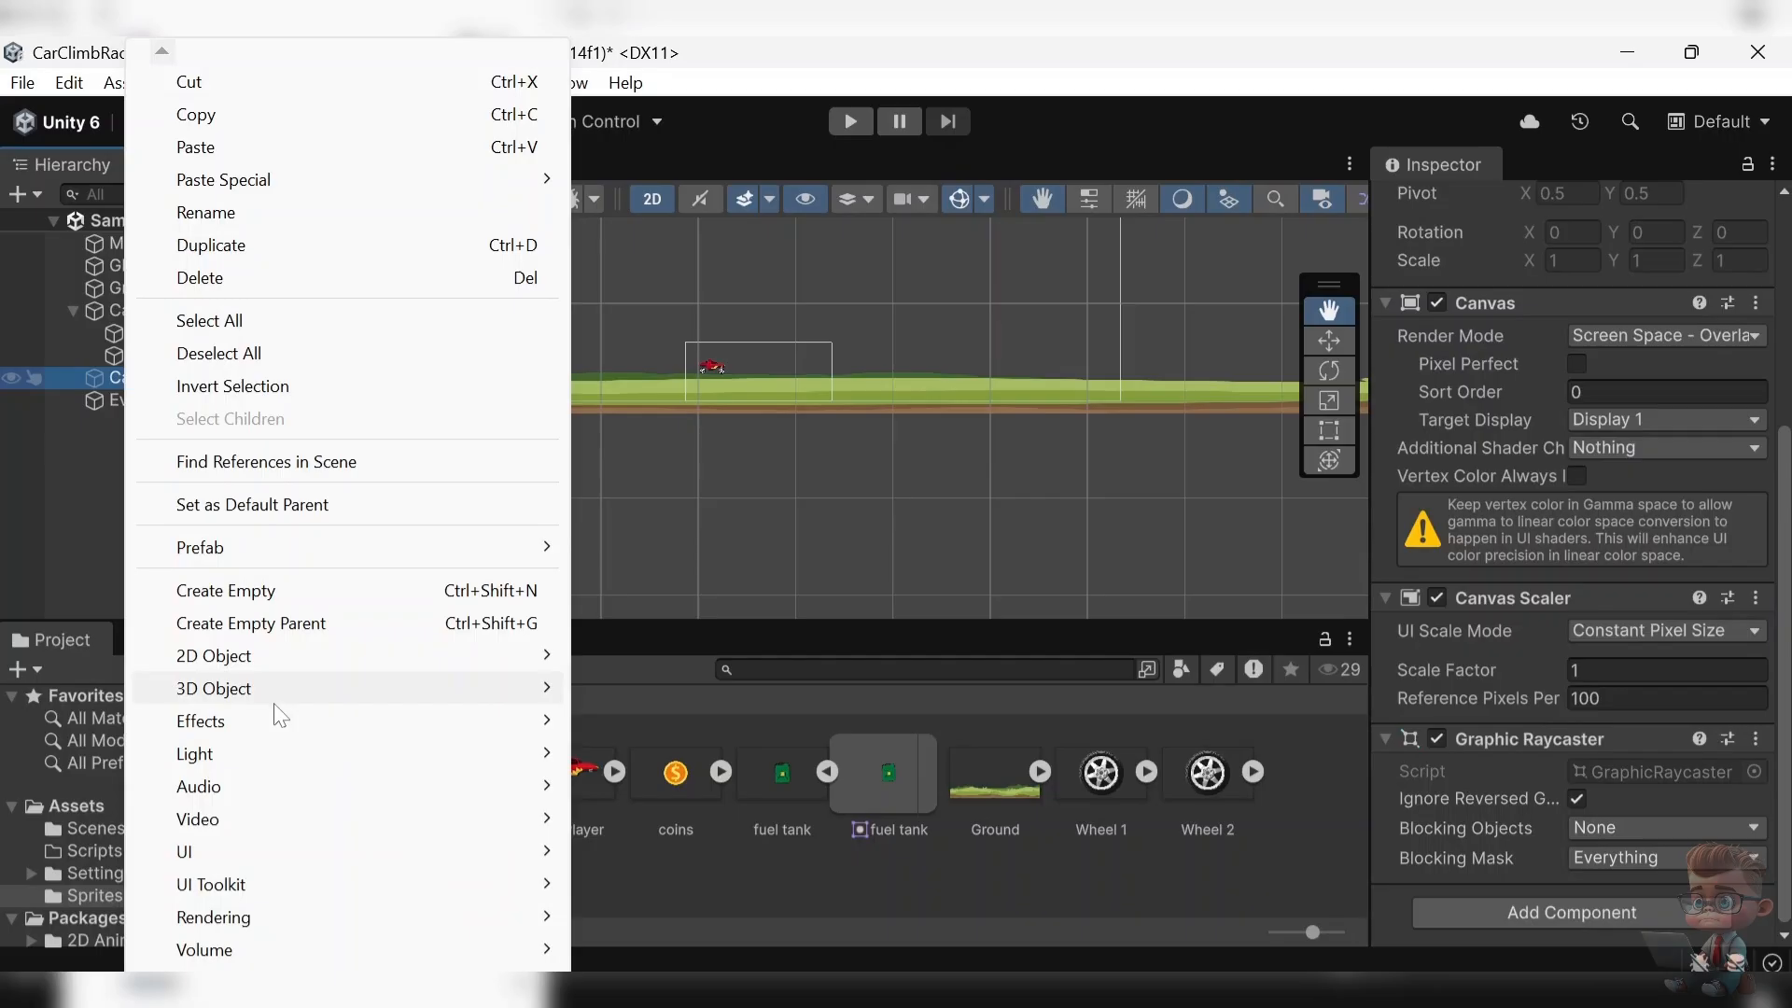
mouse_move(289, 860)
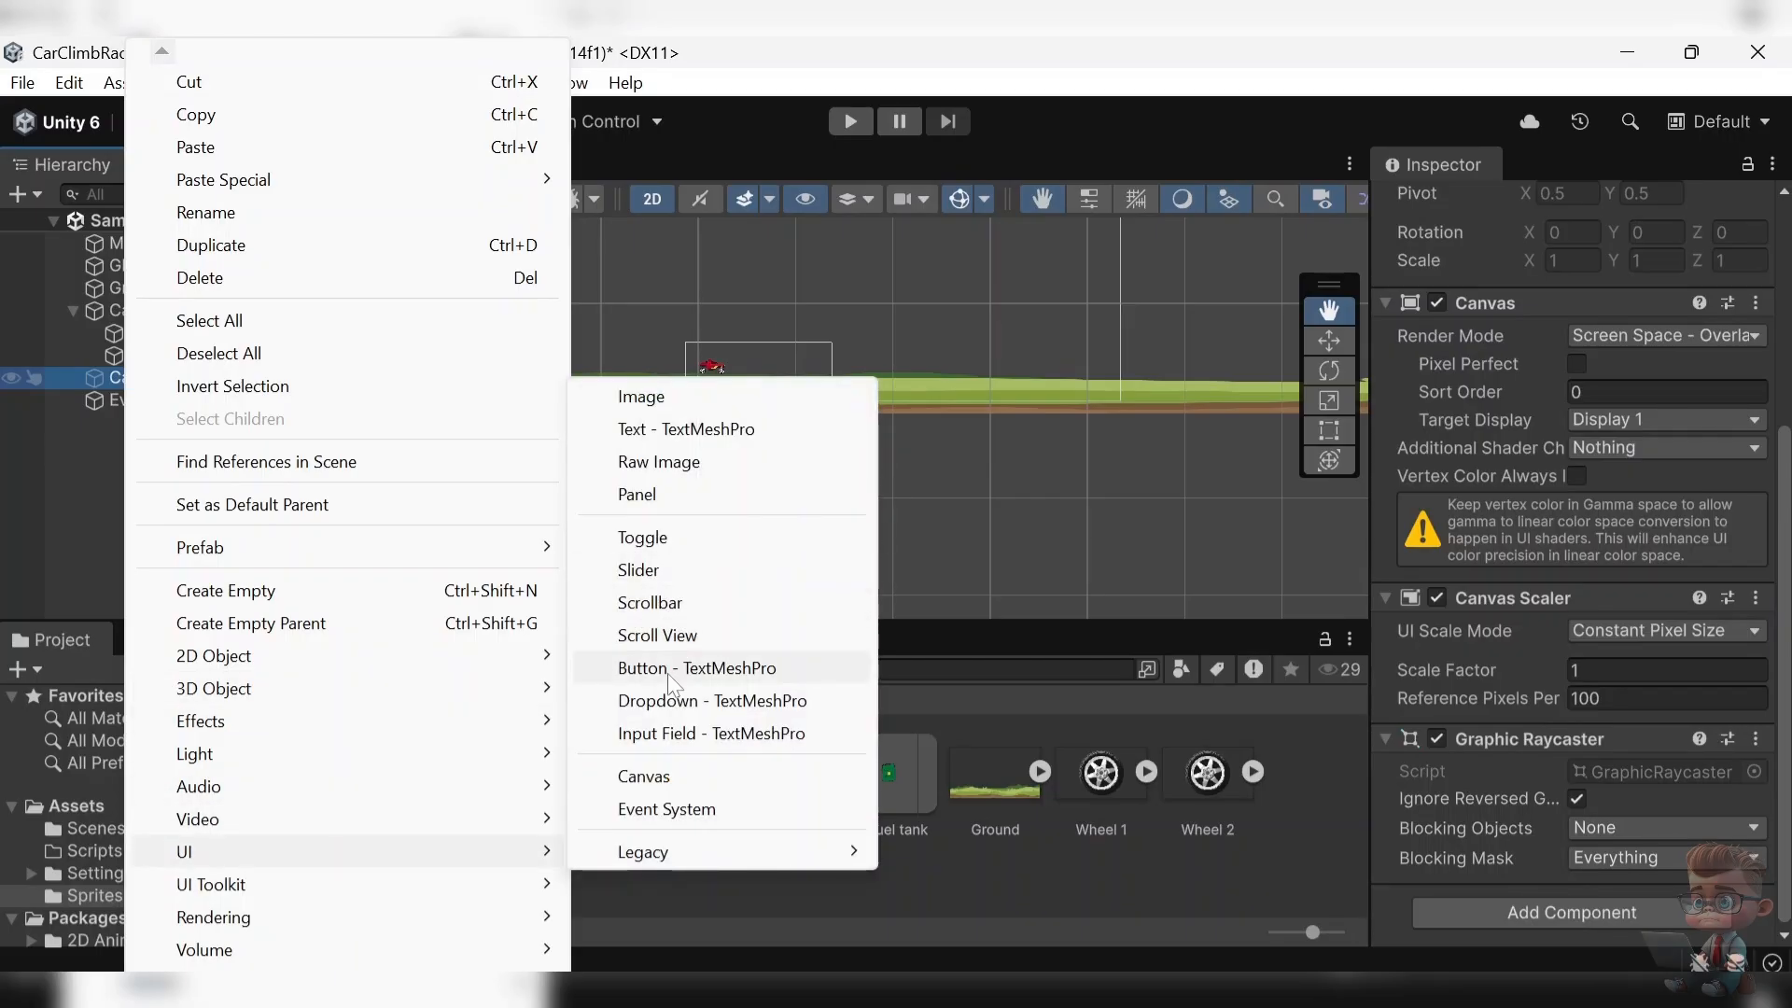
click(696, 667)
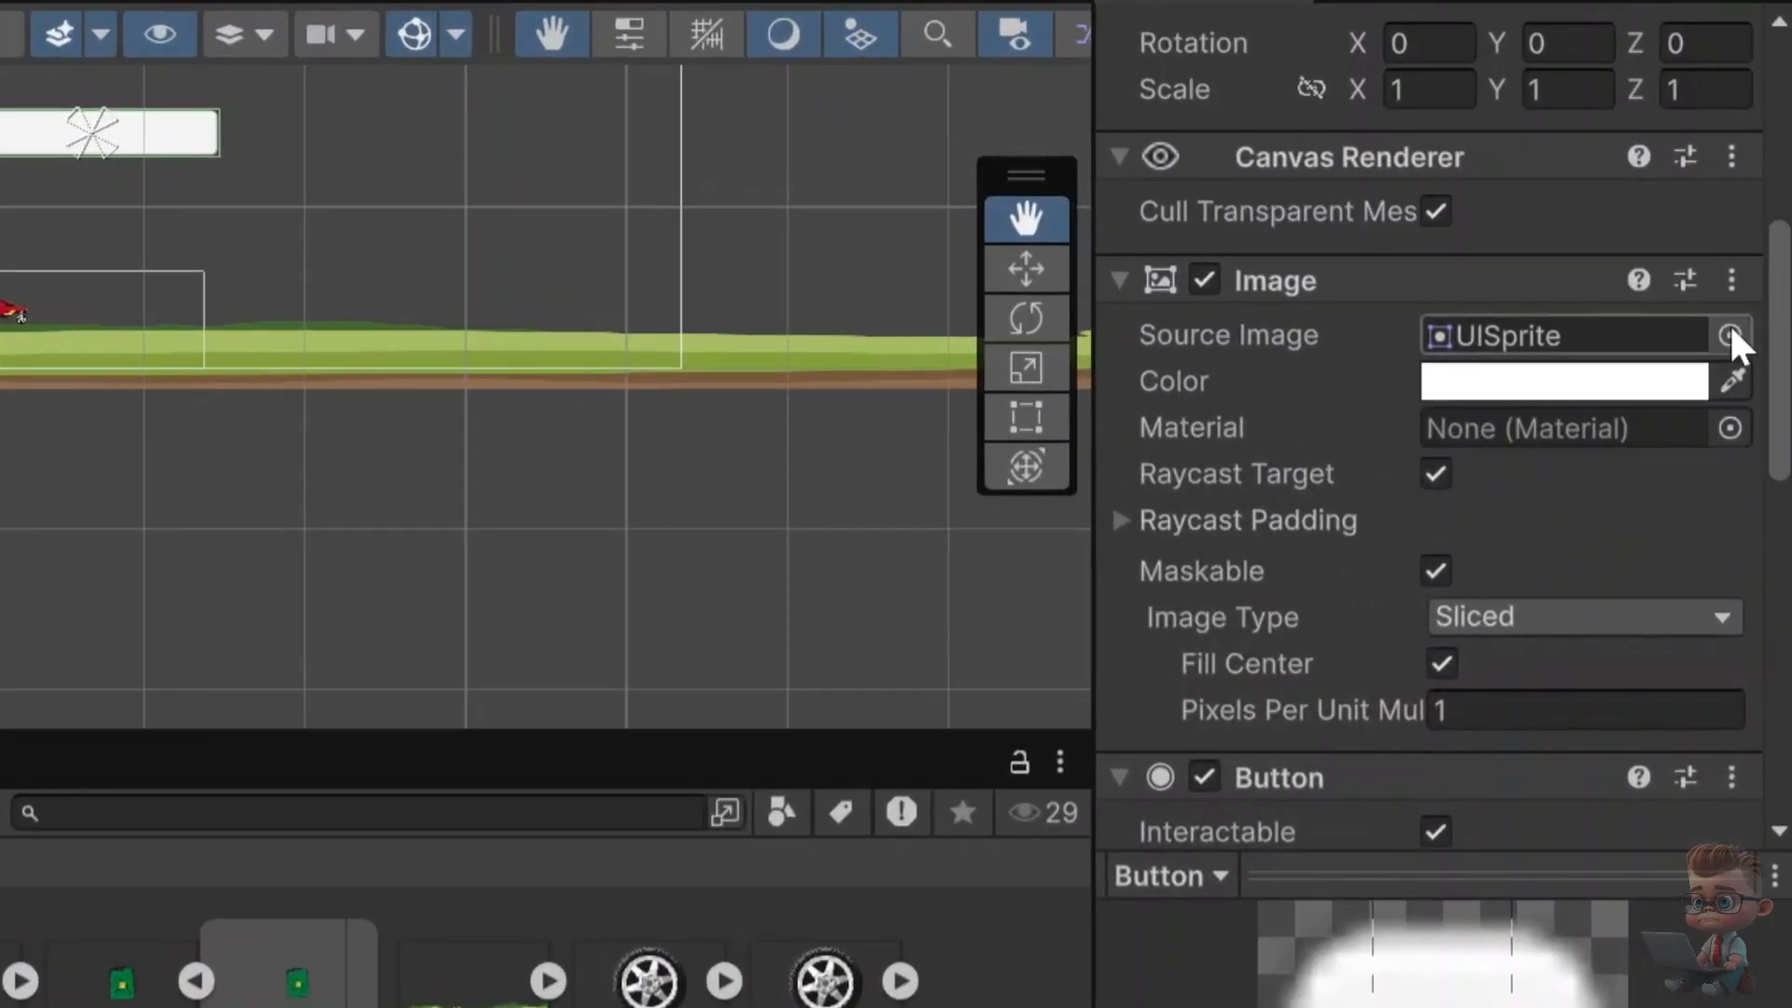
click(1747, 368)
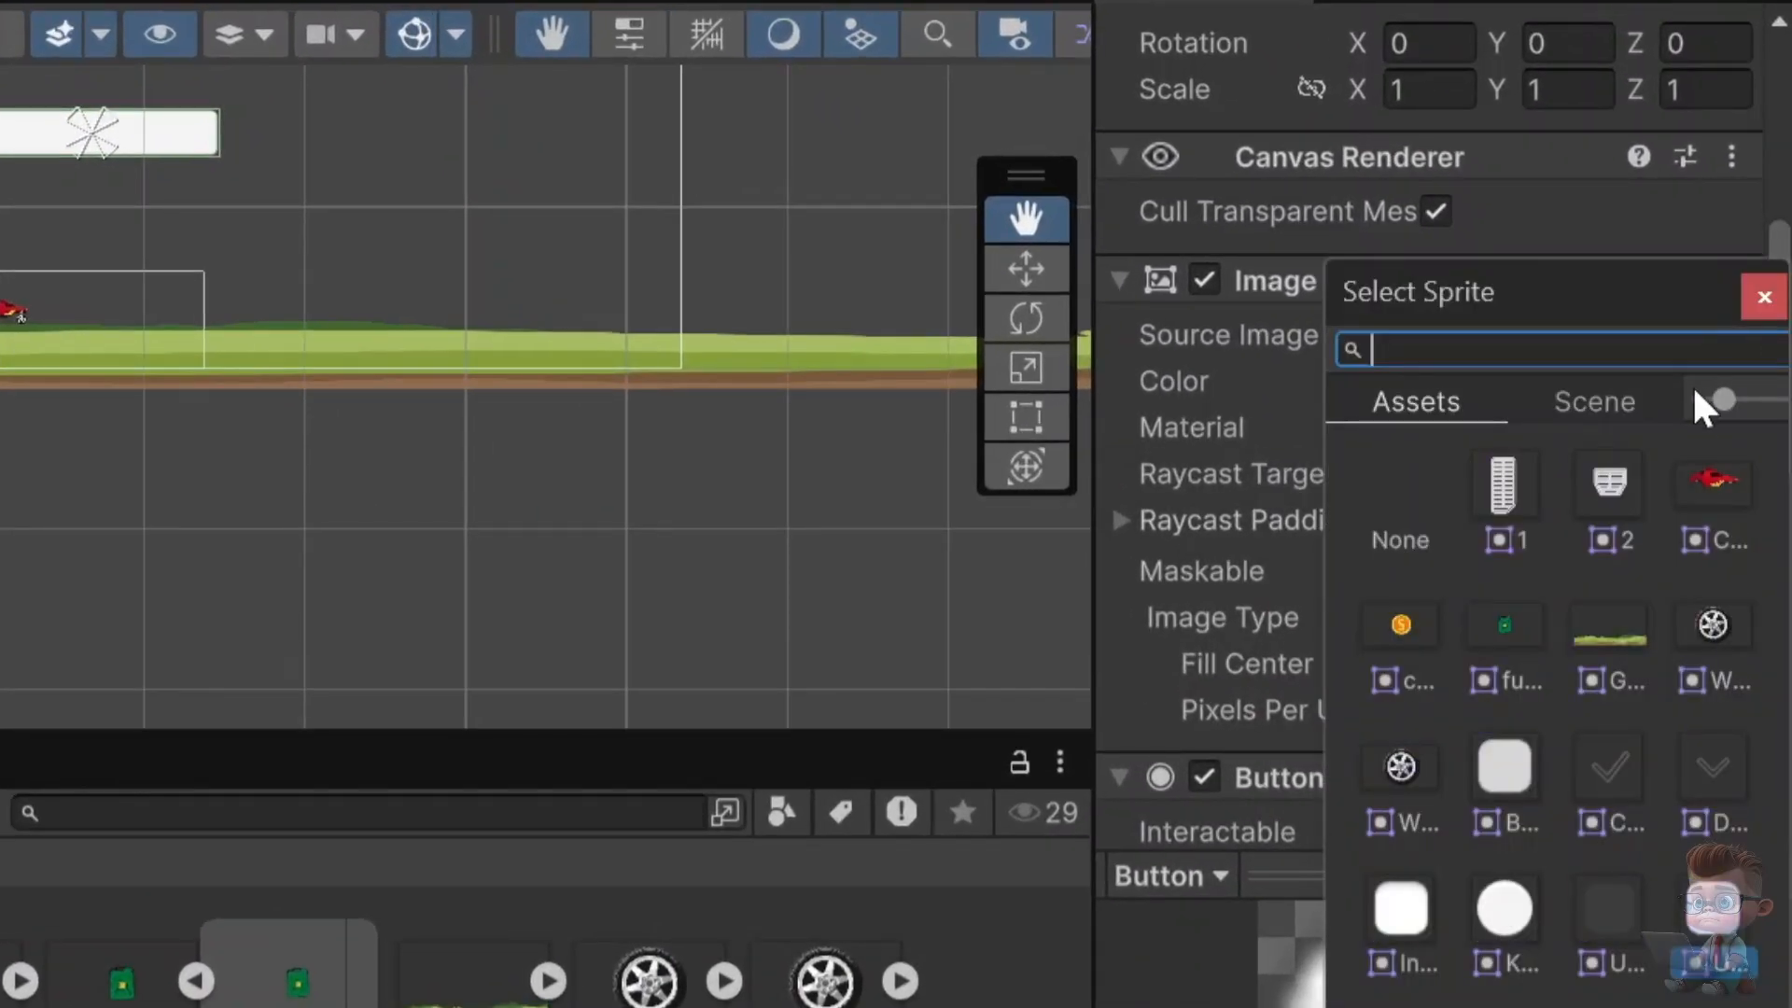
click(1498, 478)
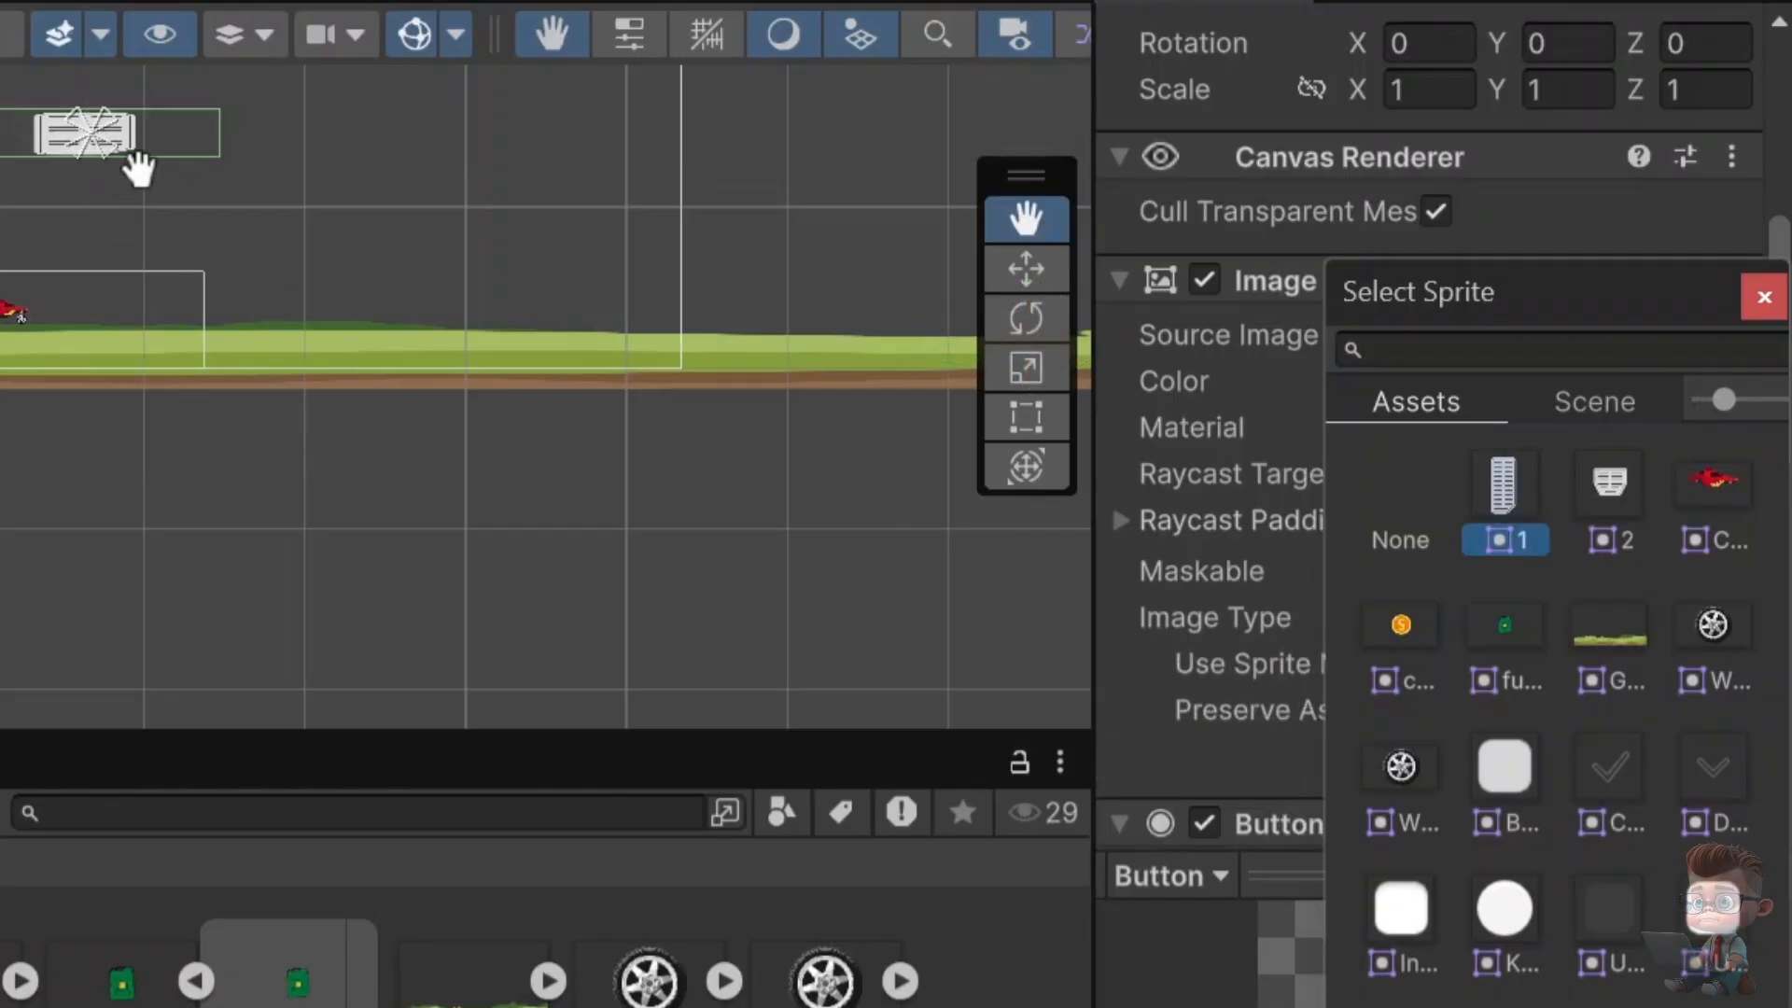
click(1037, 409)
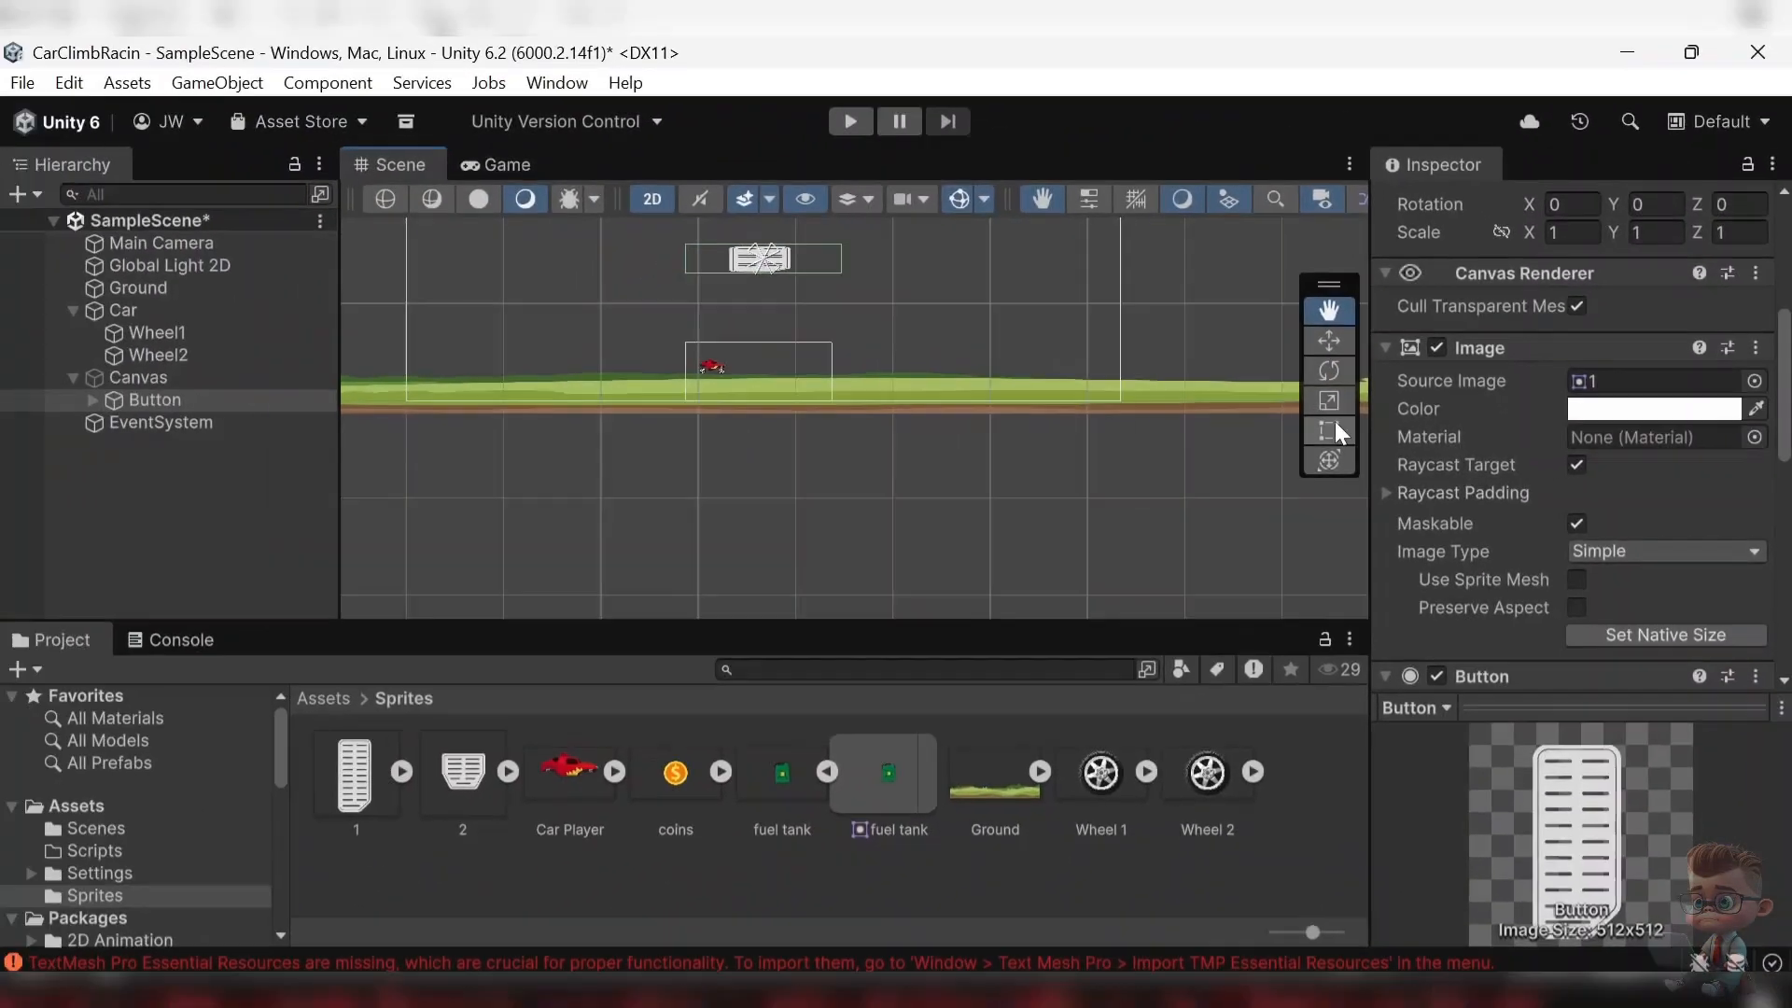
- Stretch the button to a height of about 96 and move it to the Canvas's lower-right corner at about X 313, Y -94
click(1329, 430)
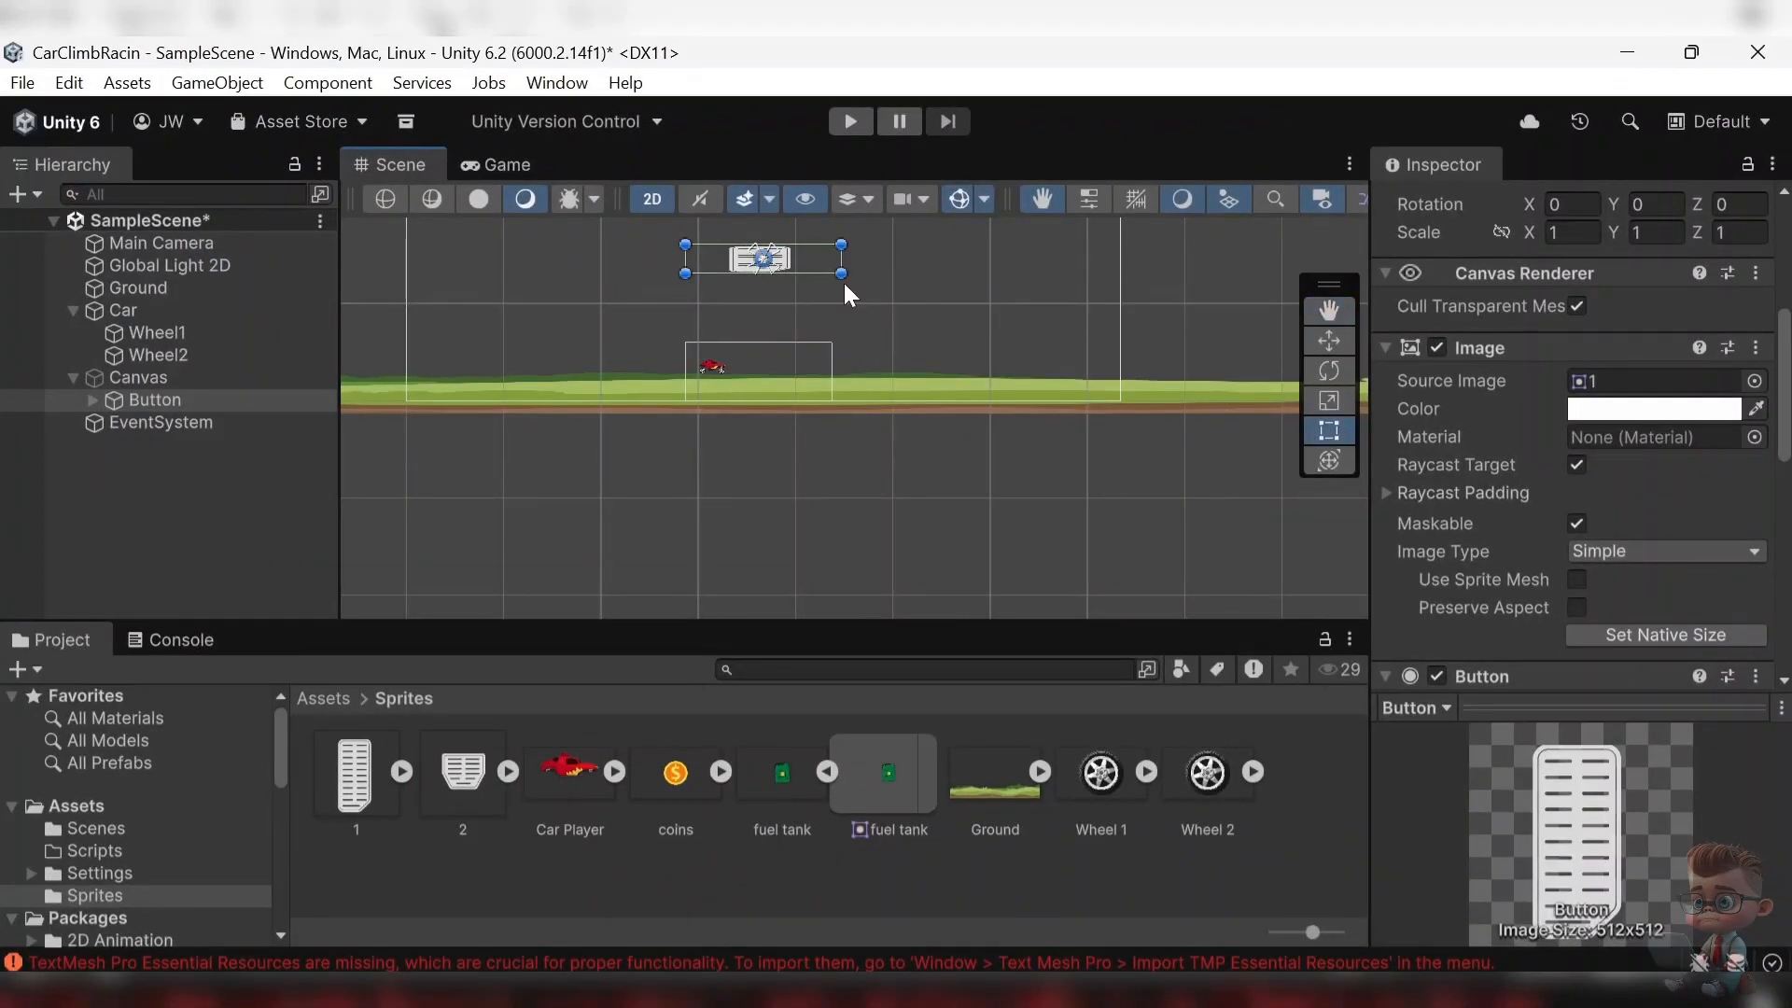
drag(841, 272, 841, 338)
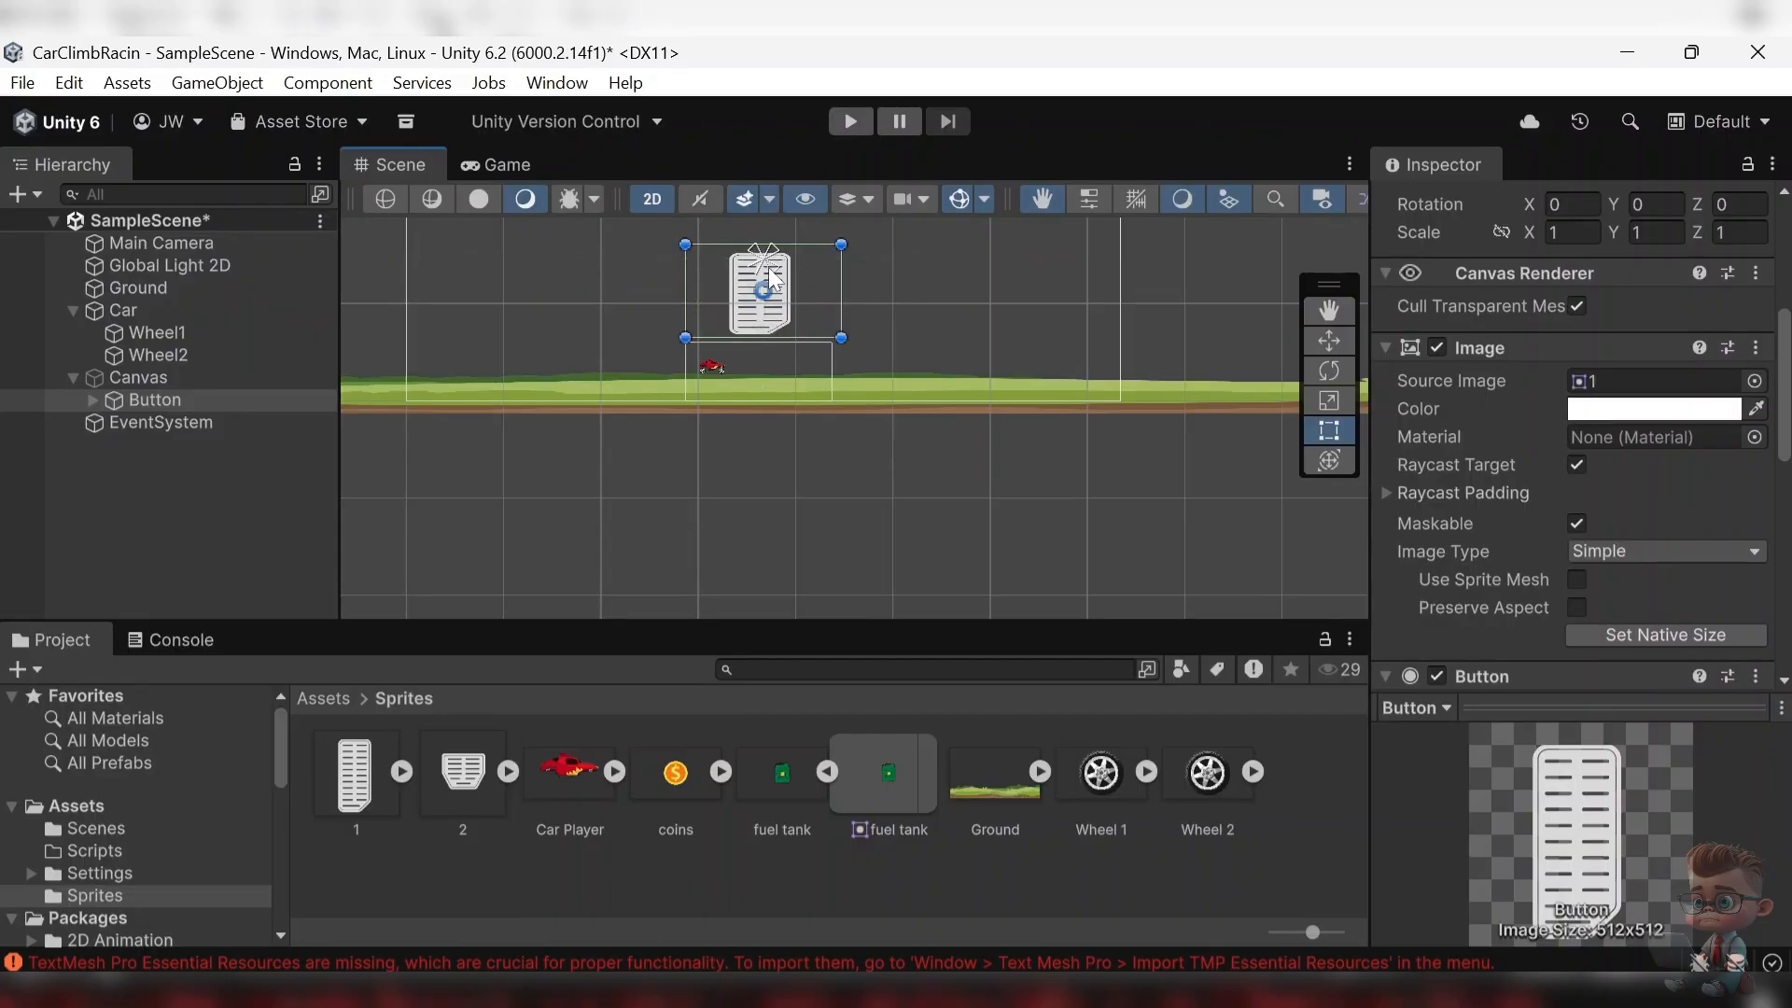
drag(770, 270, 782, 278)
key(w)
drag(778, 275, 1076, 341)
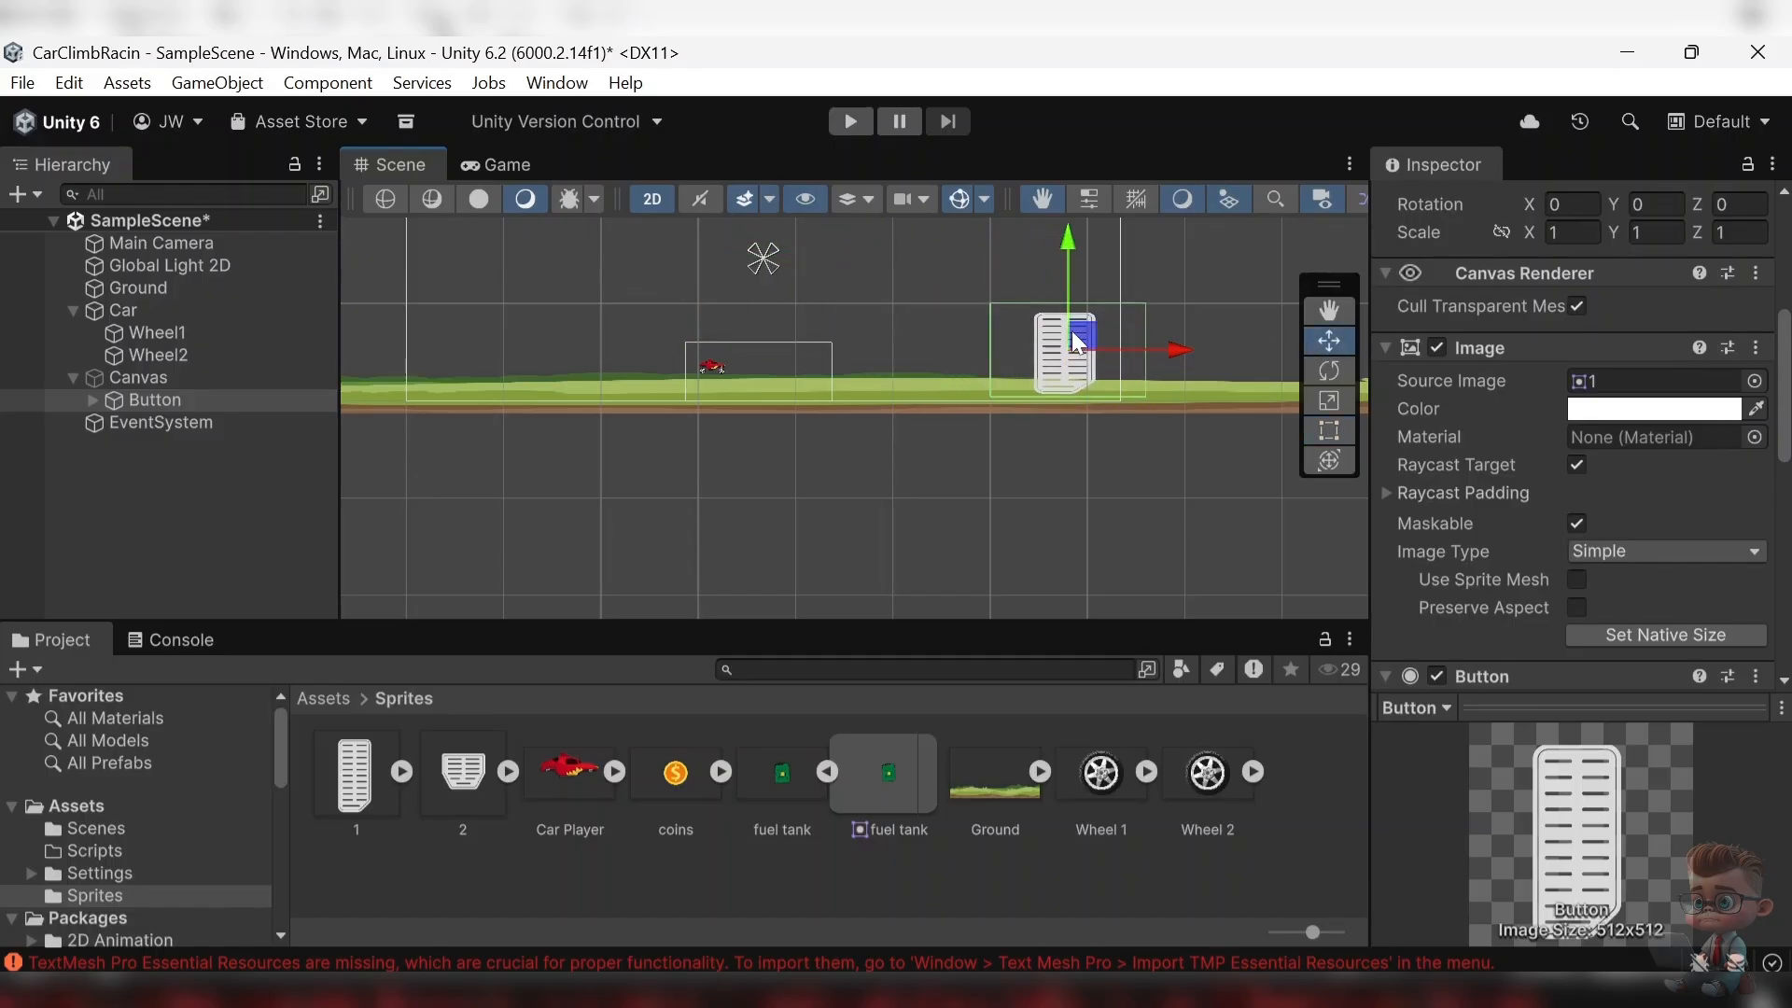
- Open the button's Text (TMP) child and import both TMP Essentials and TMP Examples & Extras
click(183, 401)
click(94, 400)
click(187, 422)
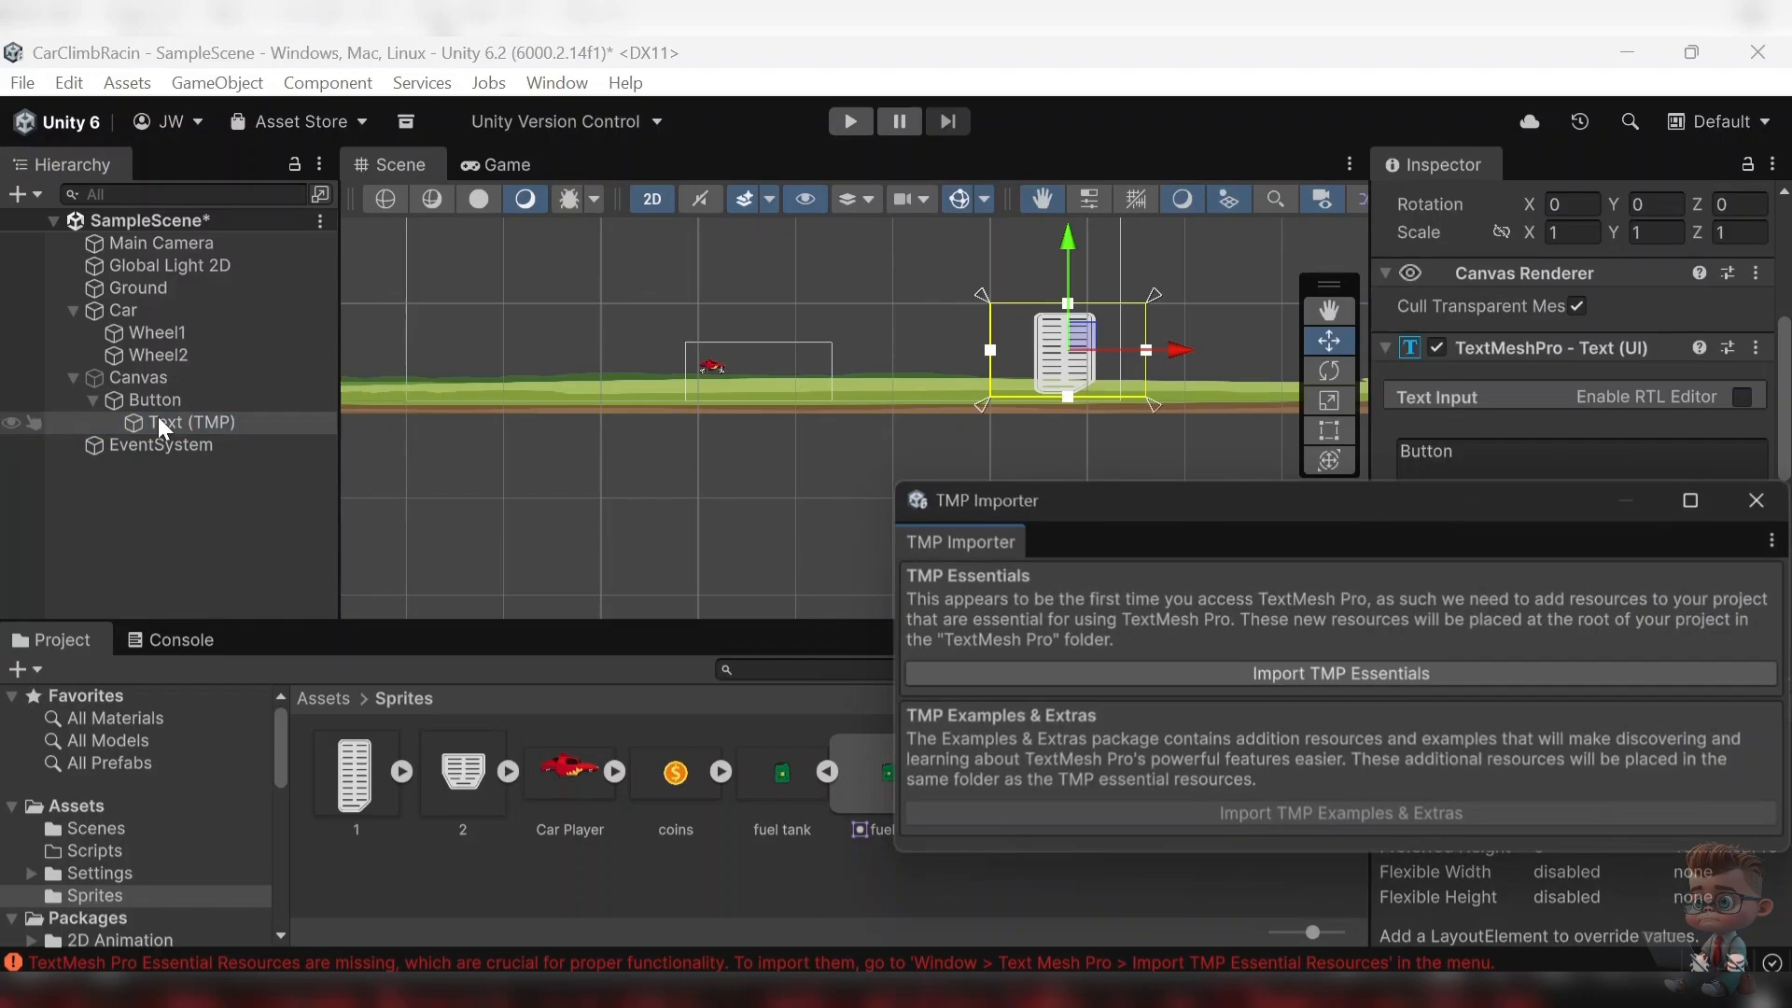
click(1455, 674)
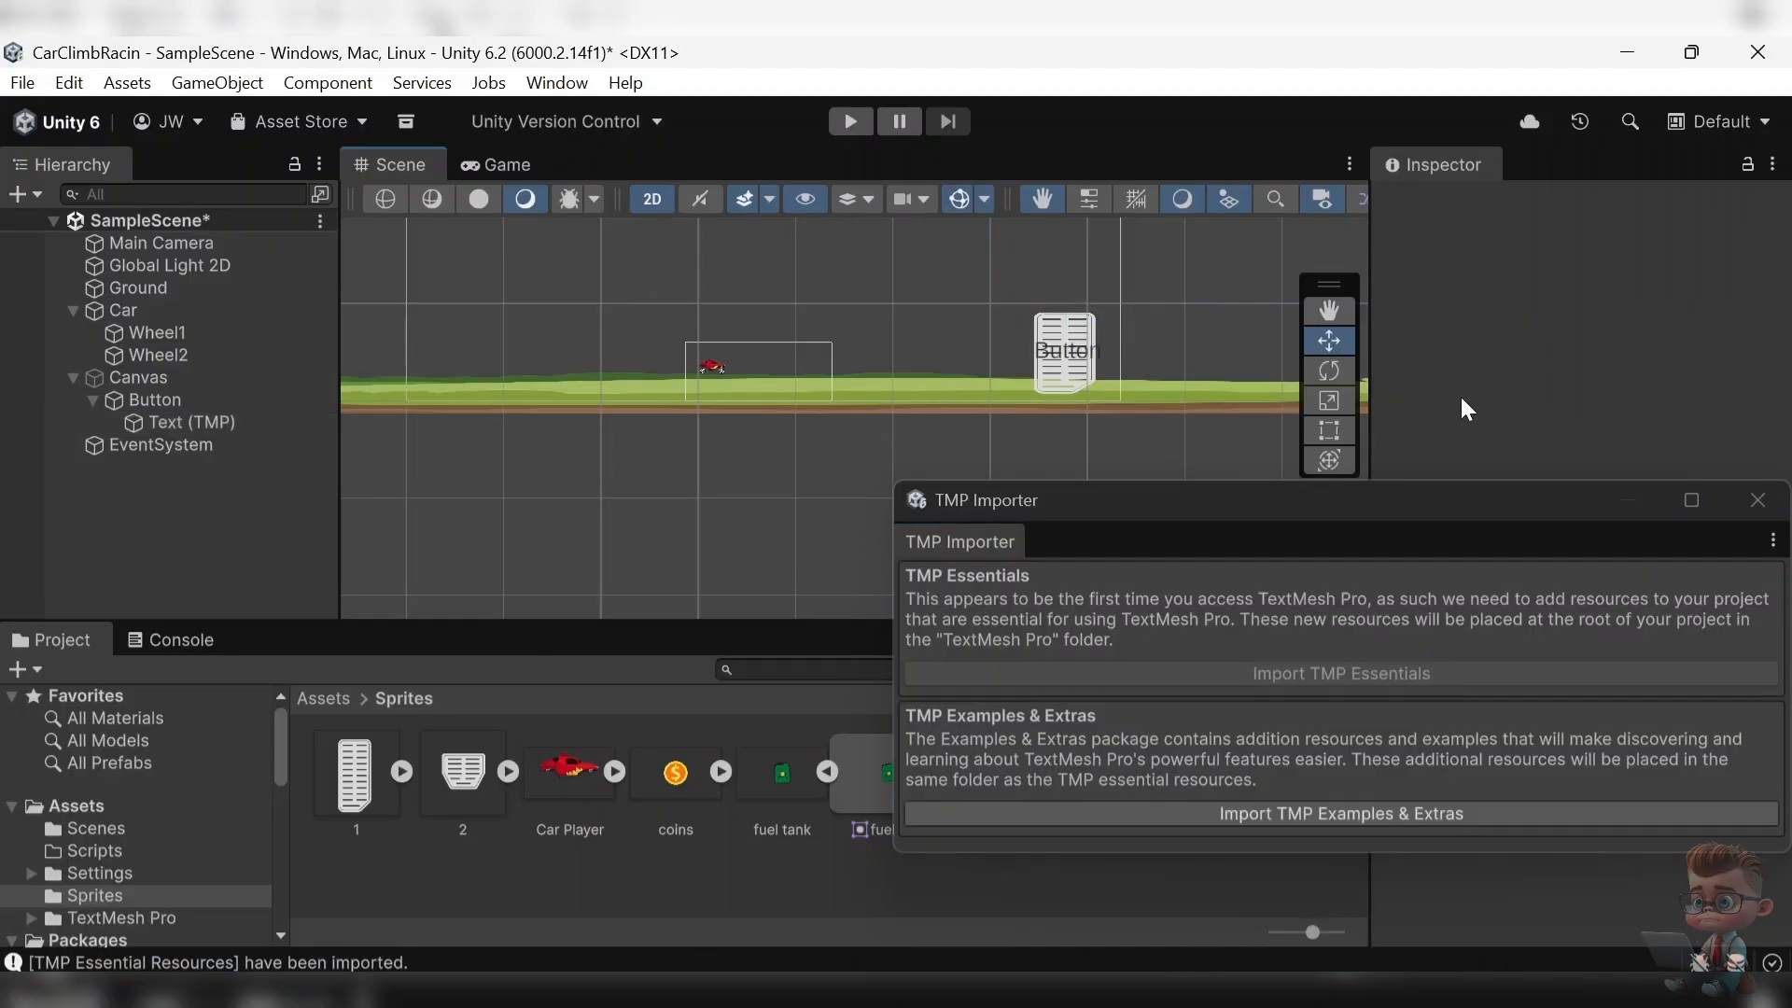
click(252, 402)
click(1568, 206)
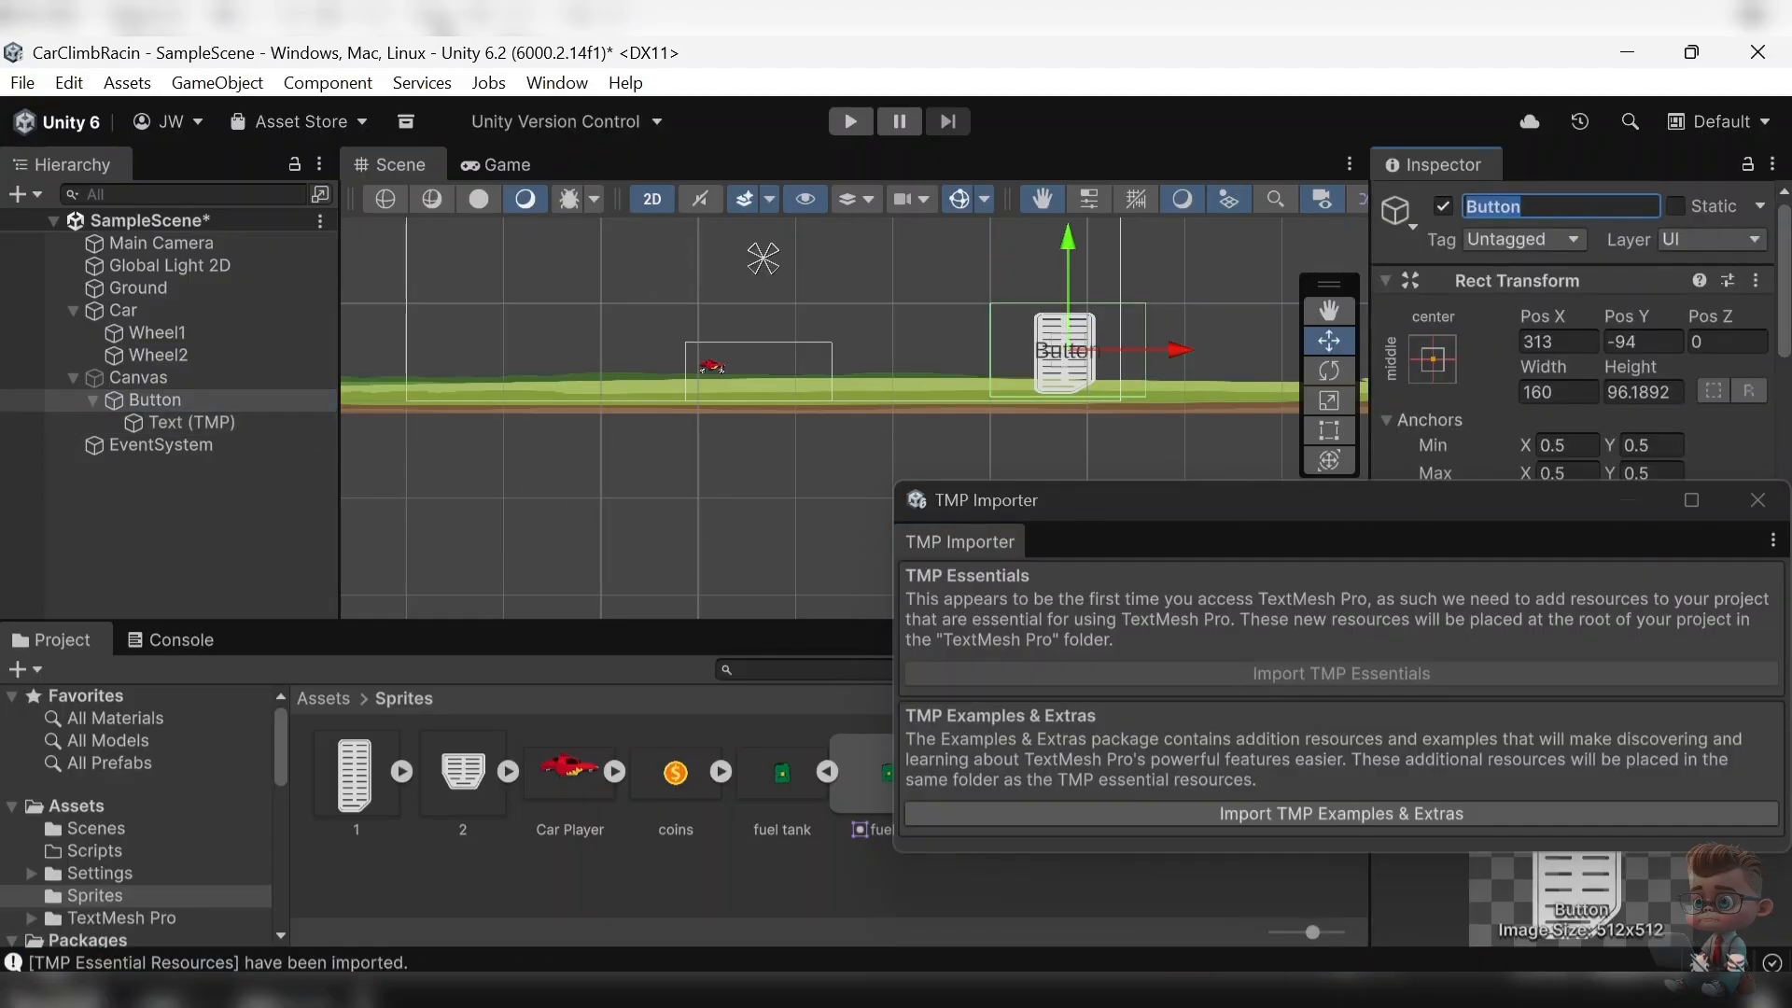
click(1341, 813)
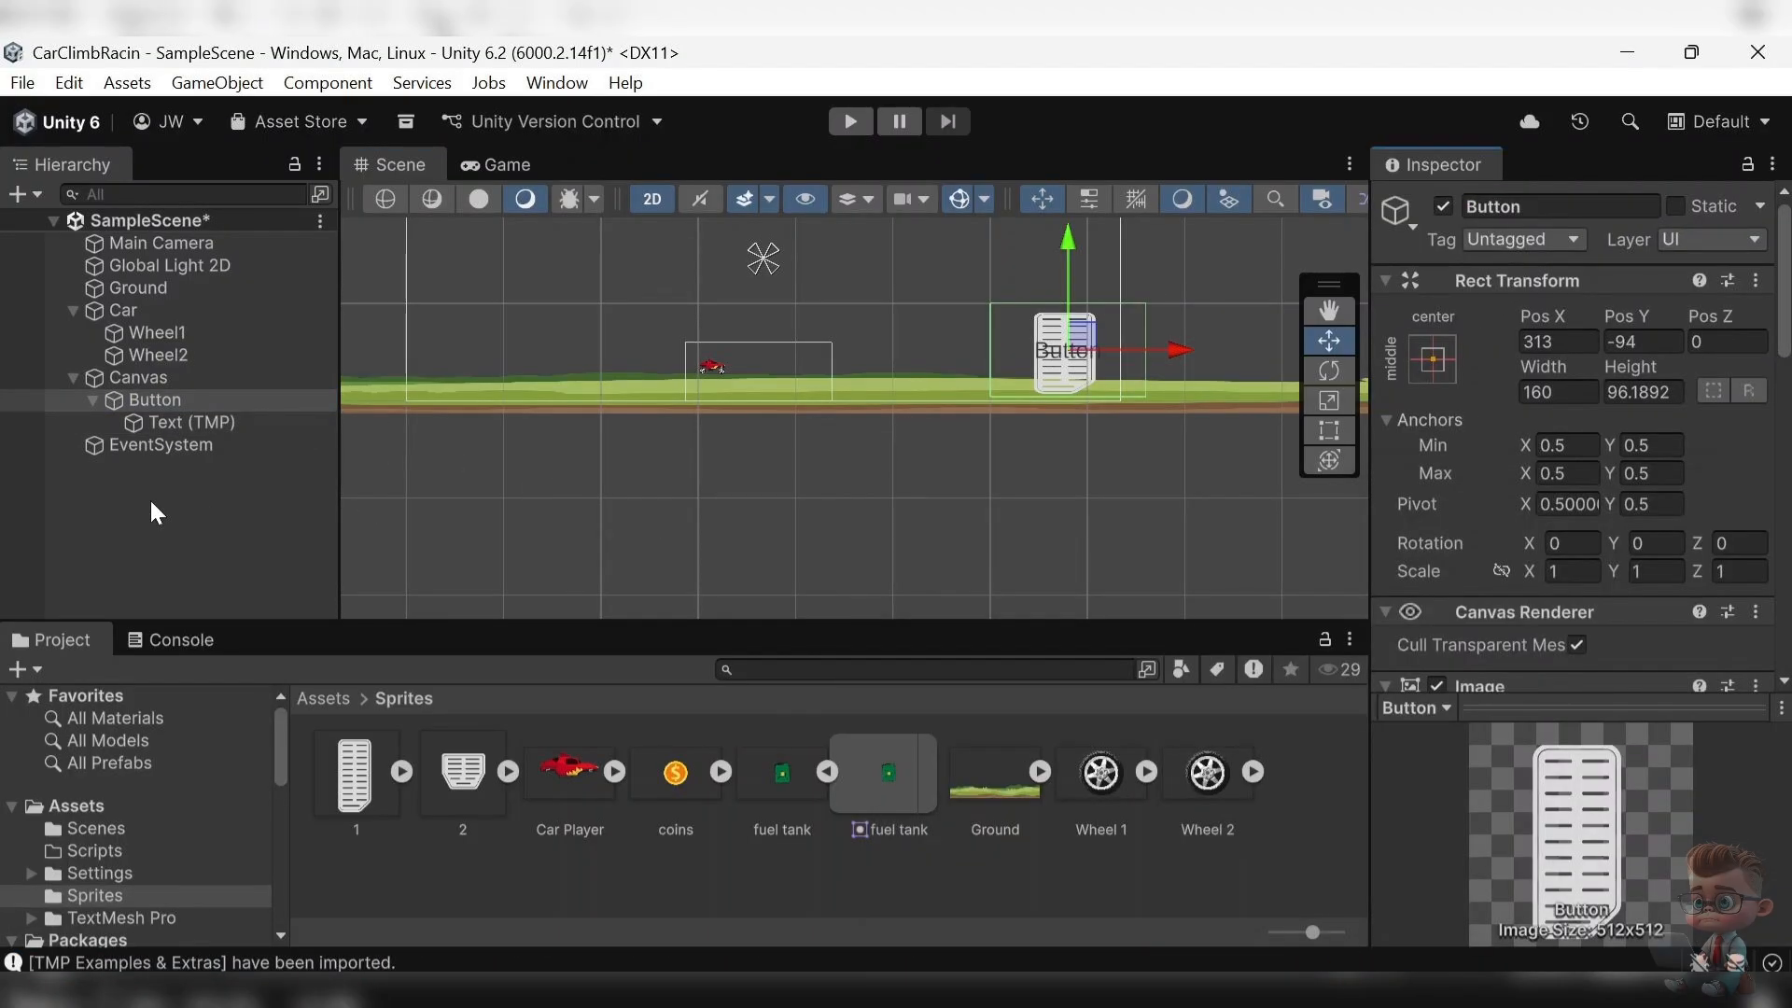
- Delete the button's Text (TMP) child and rename the button Btn_Forward
click(191, 422)
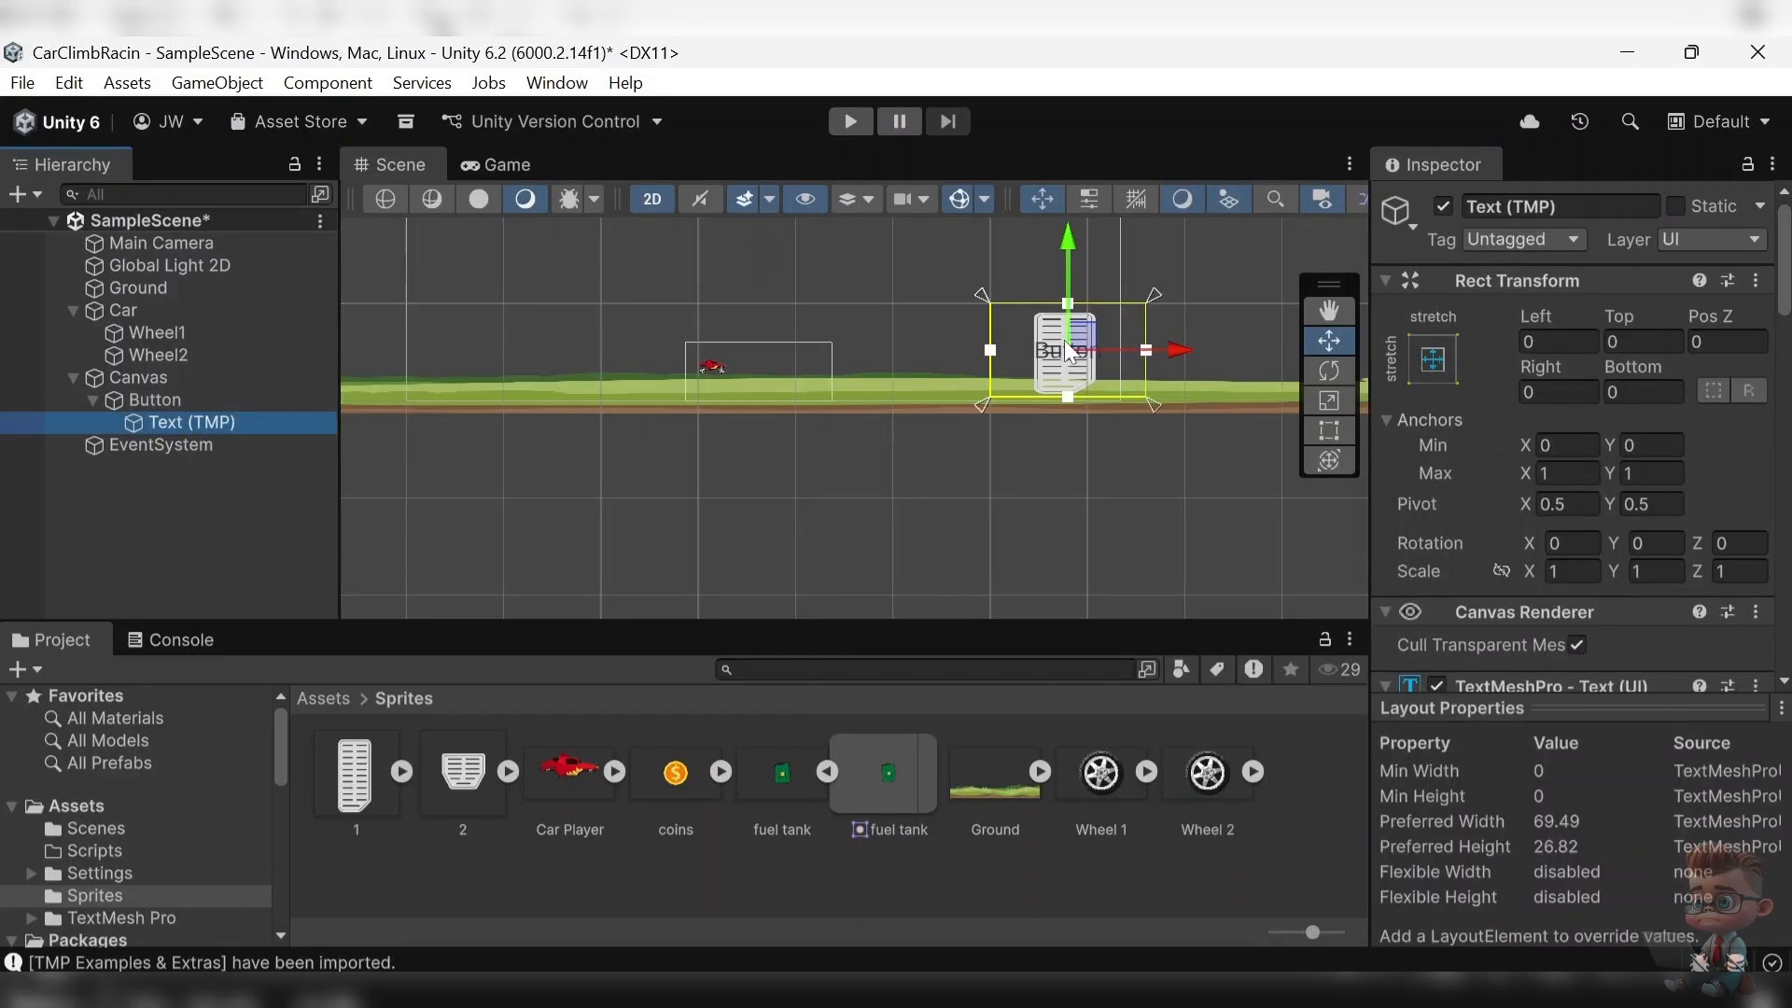
key(Delete)
click(199, 401)
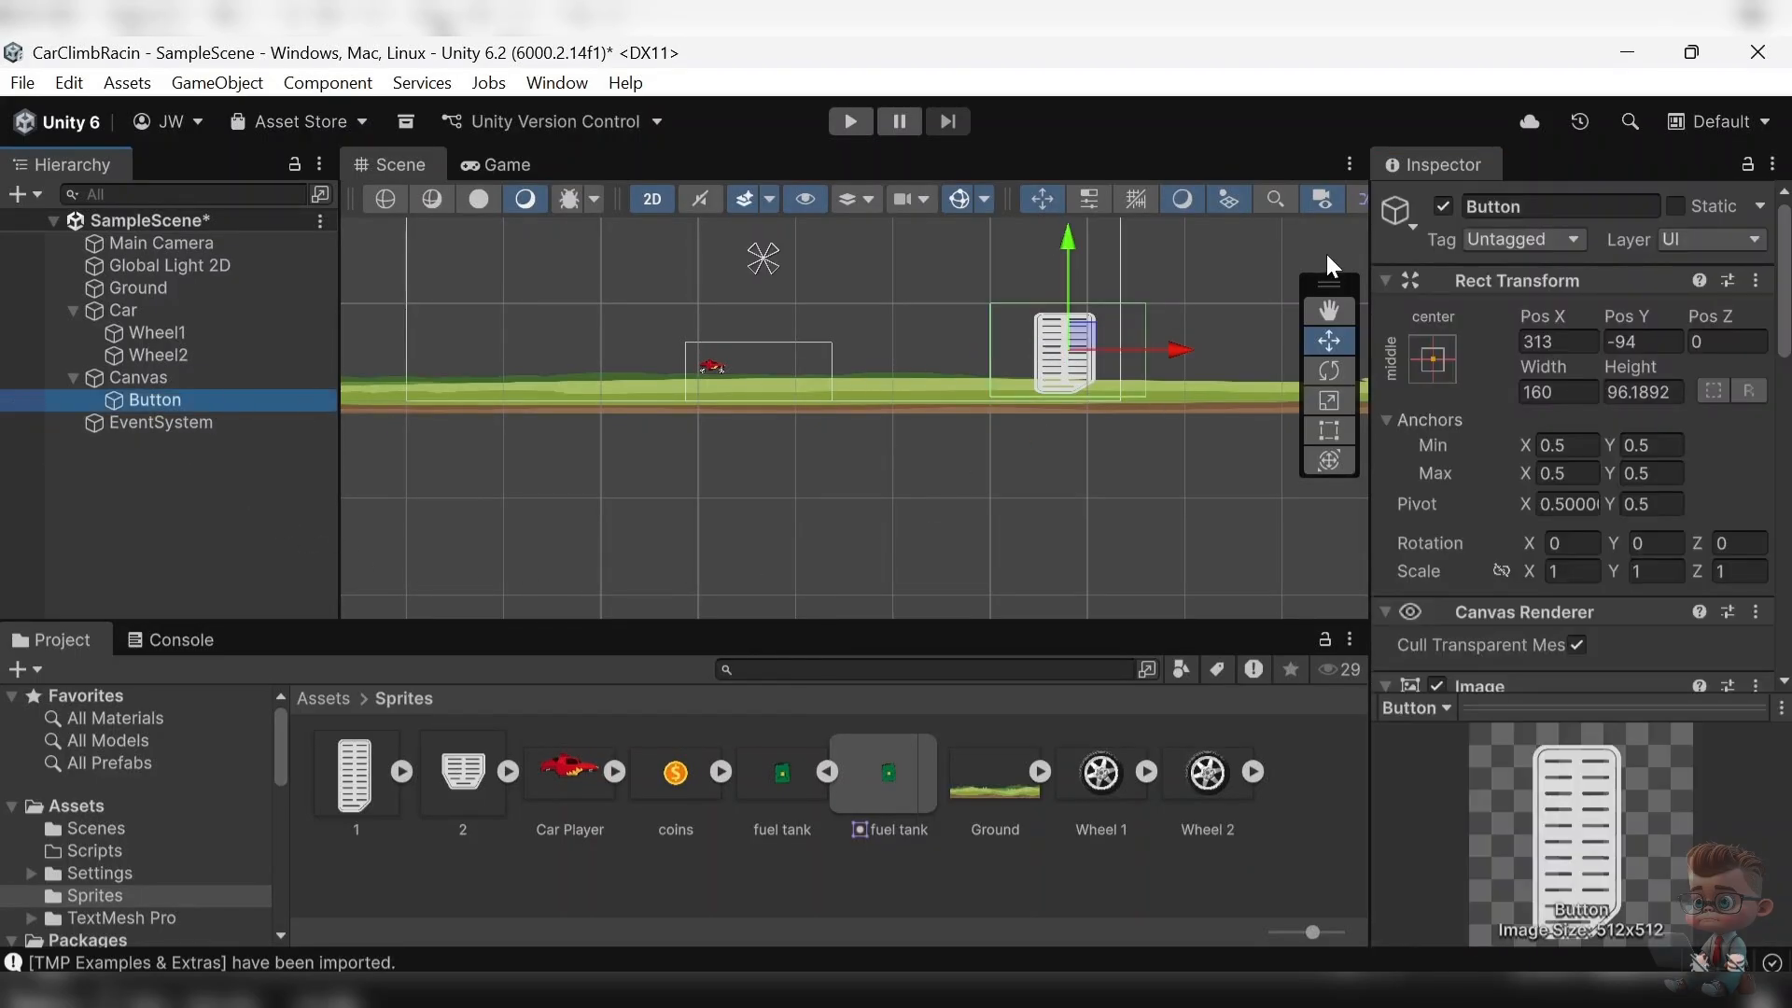
click(1541, 211)
text(Btn_Forward)
key(Return)
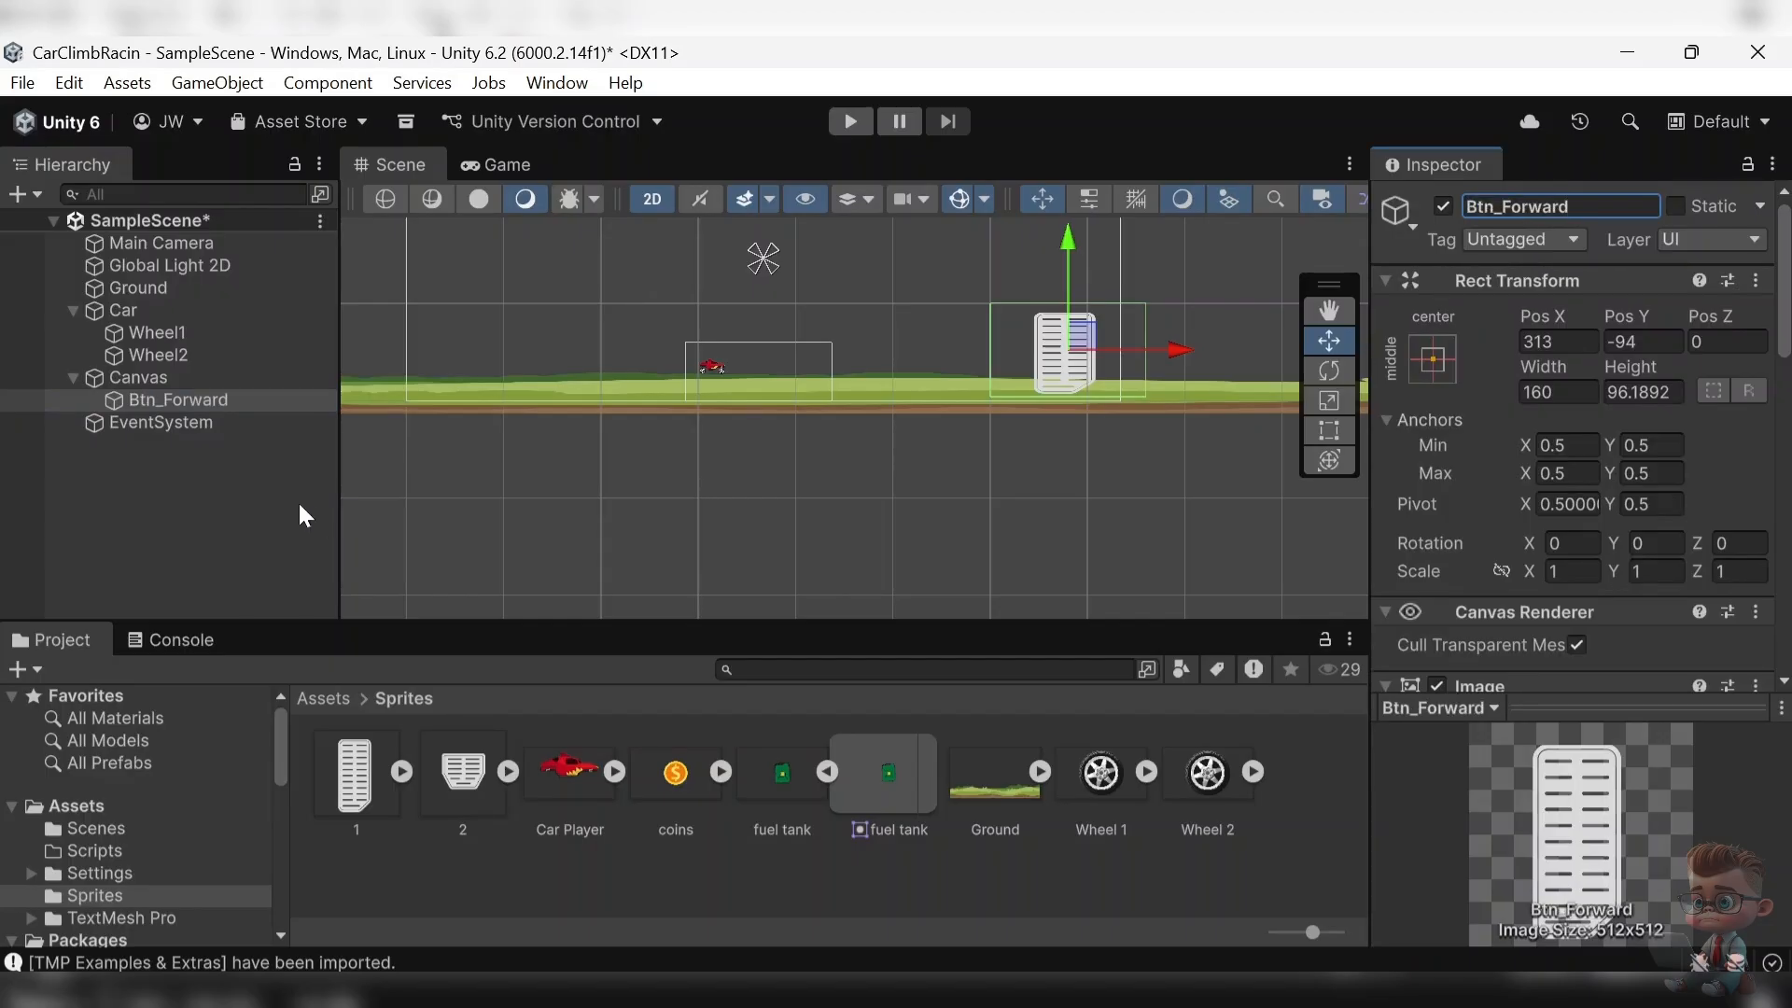
- Add a second Button - TextMeshPro under Canvas
right_click(127, 378)
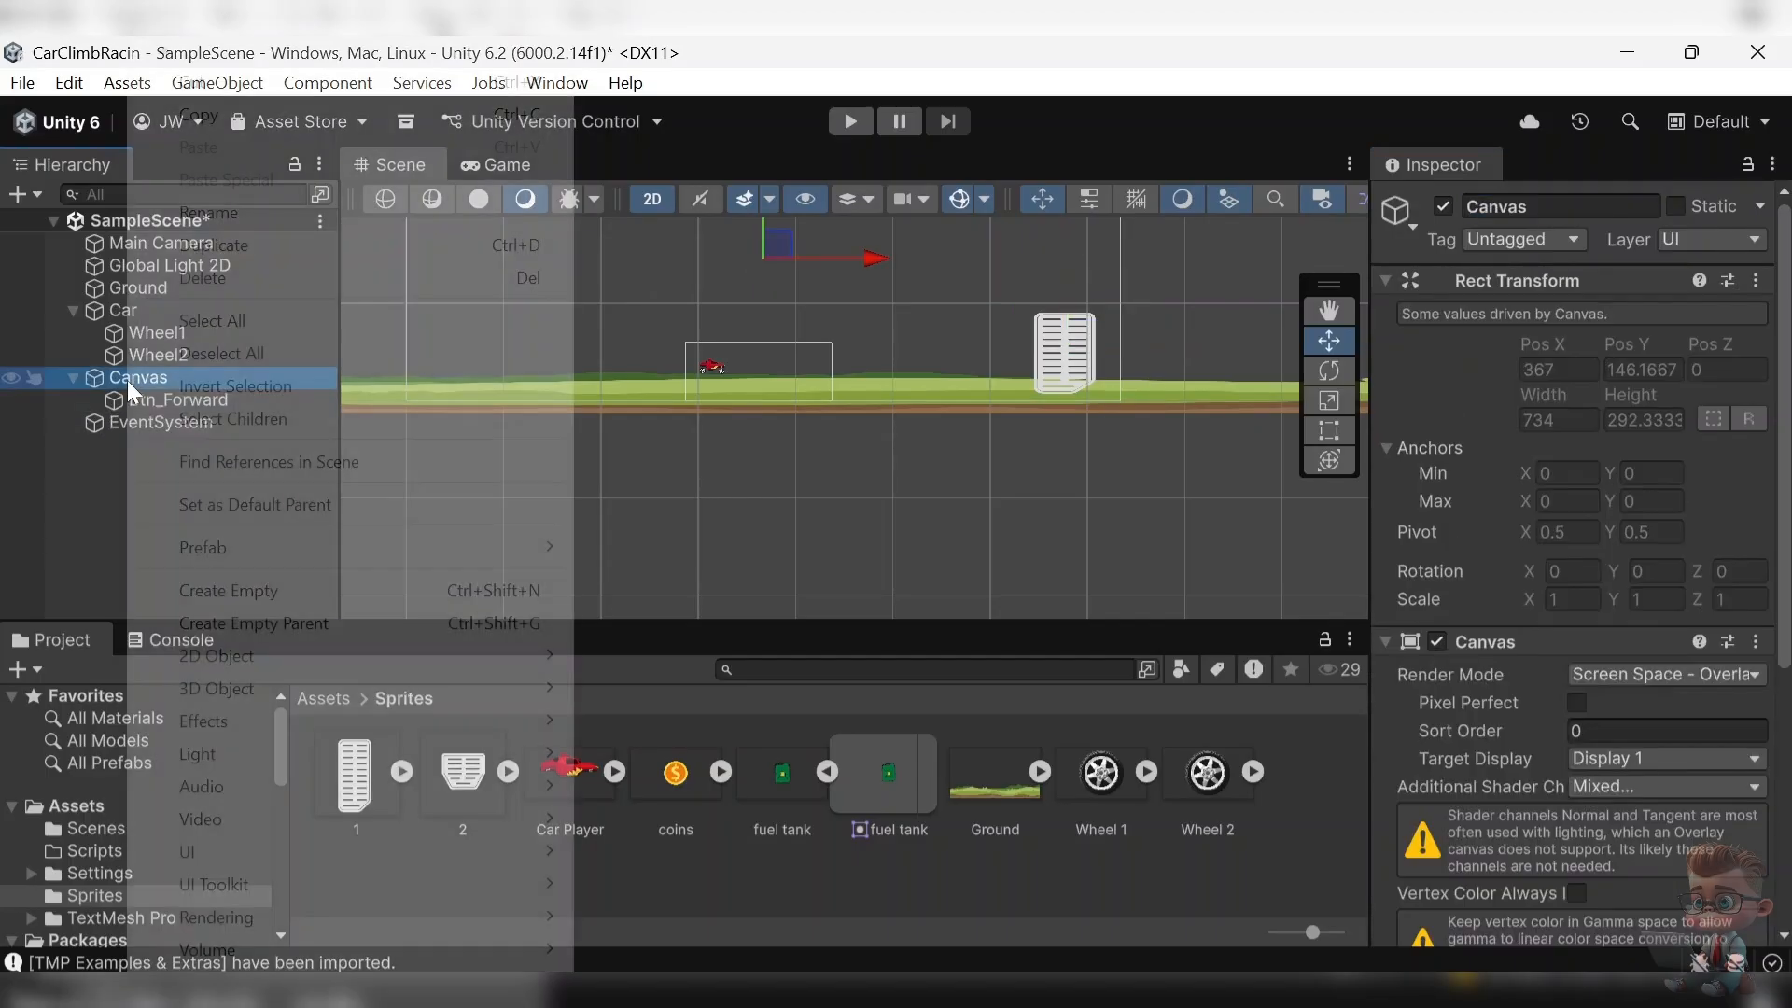
mouse_move(266, 851)
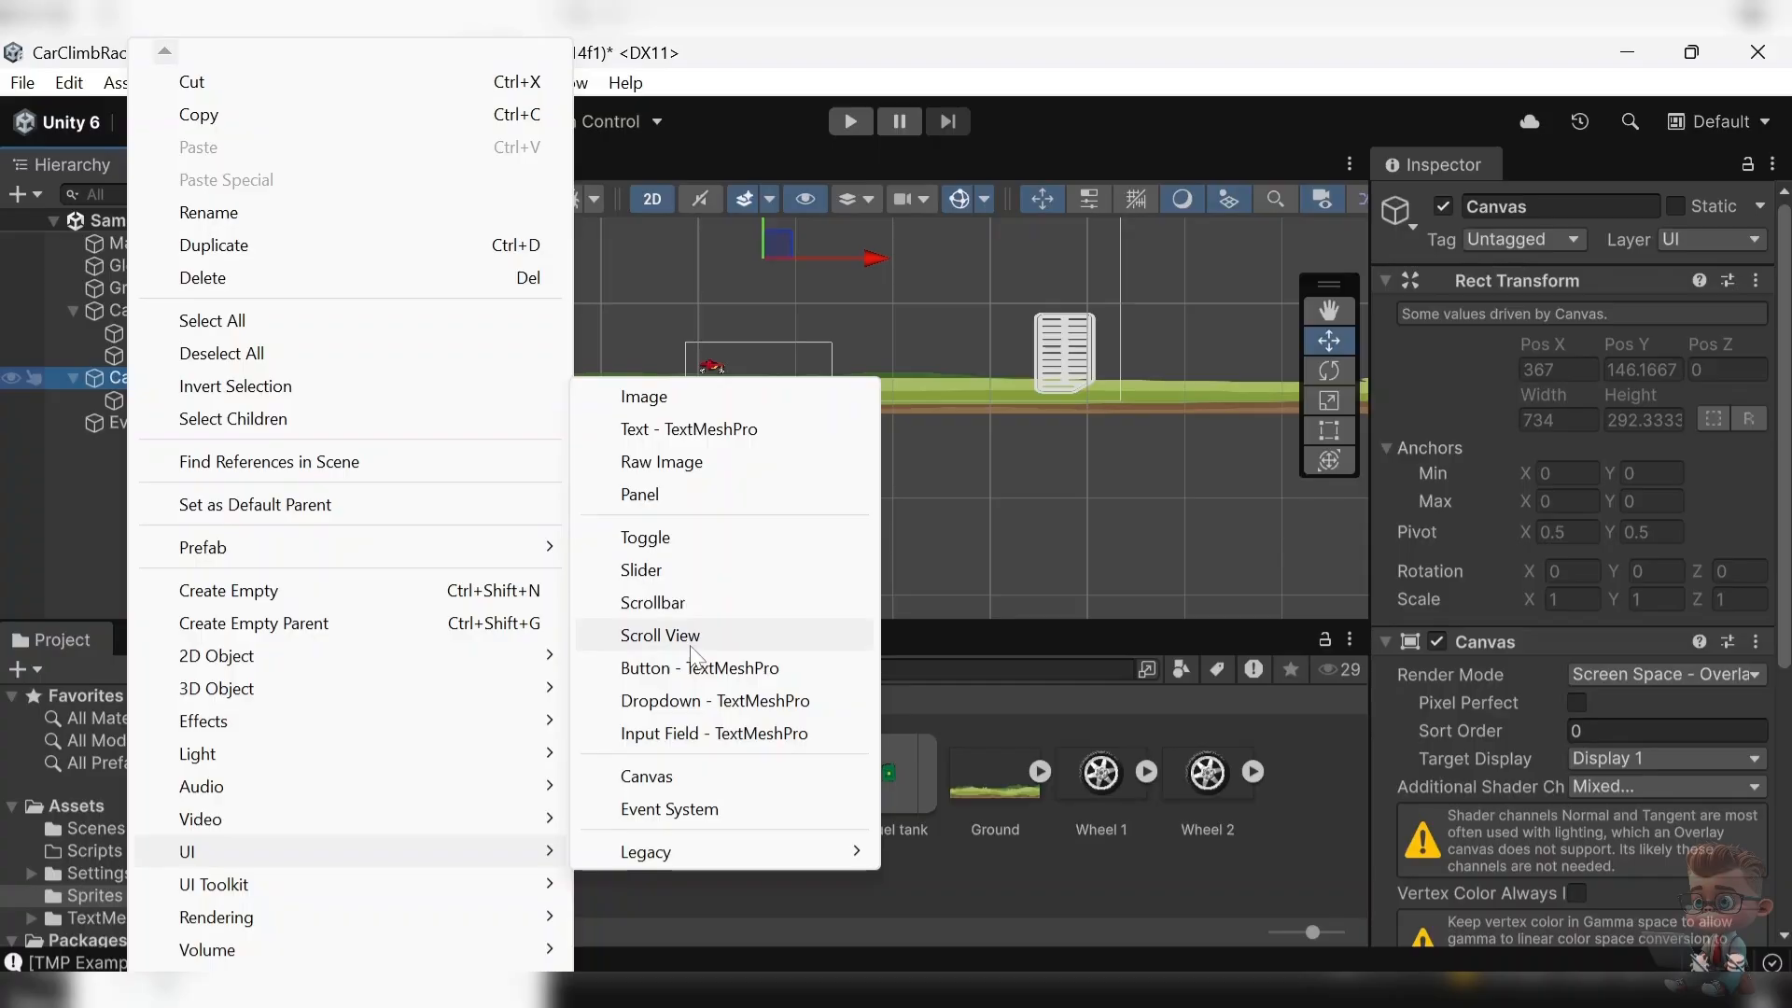
click(699, 668)
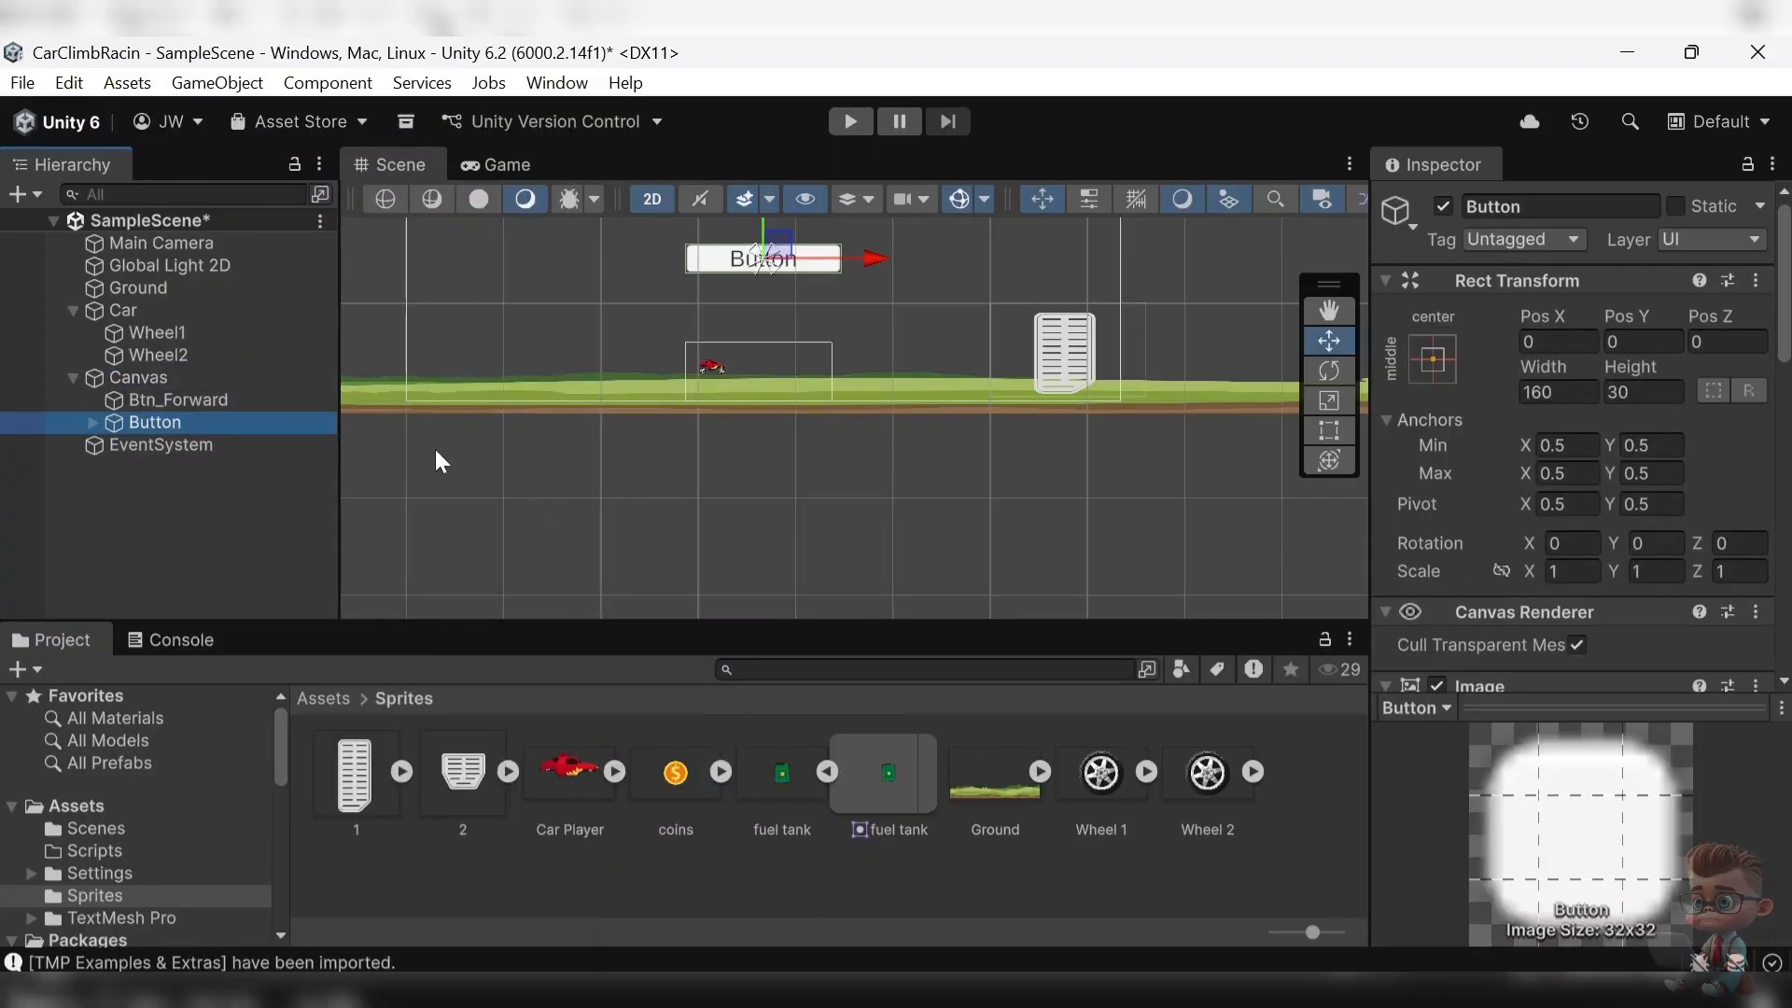
- Rename the second Canvas button Btn_Backward
click(174, 426)
click(1531, 208)
text(Btn_Forward)
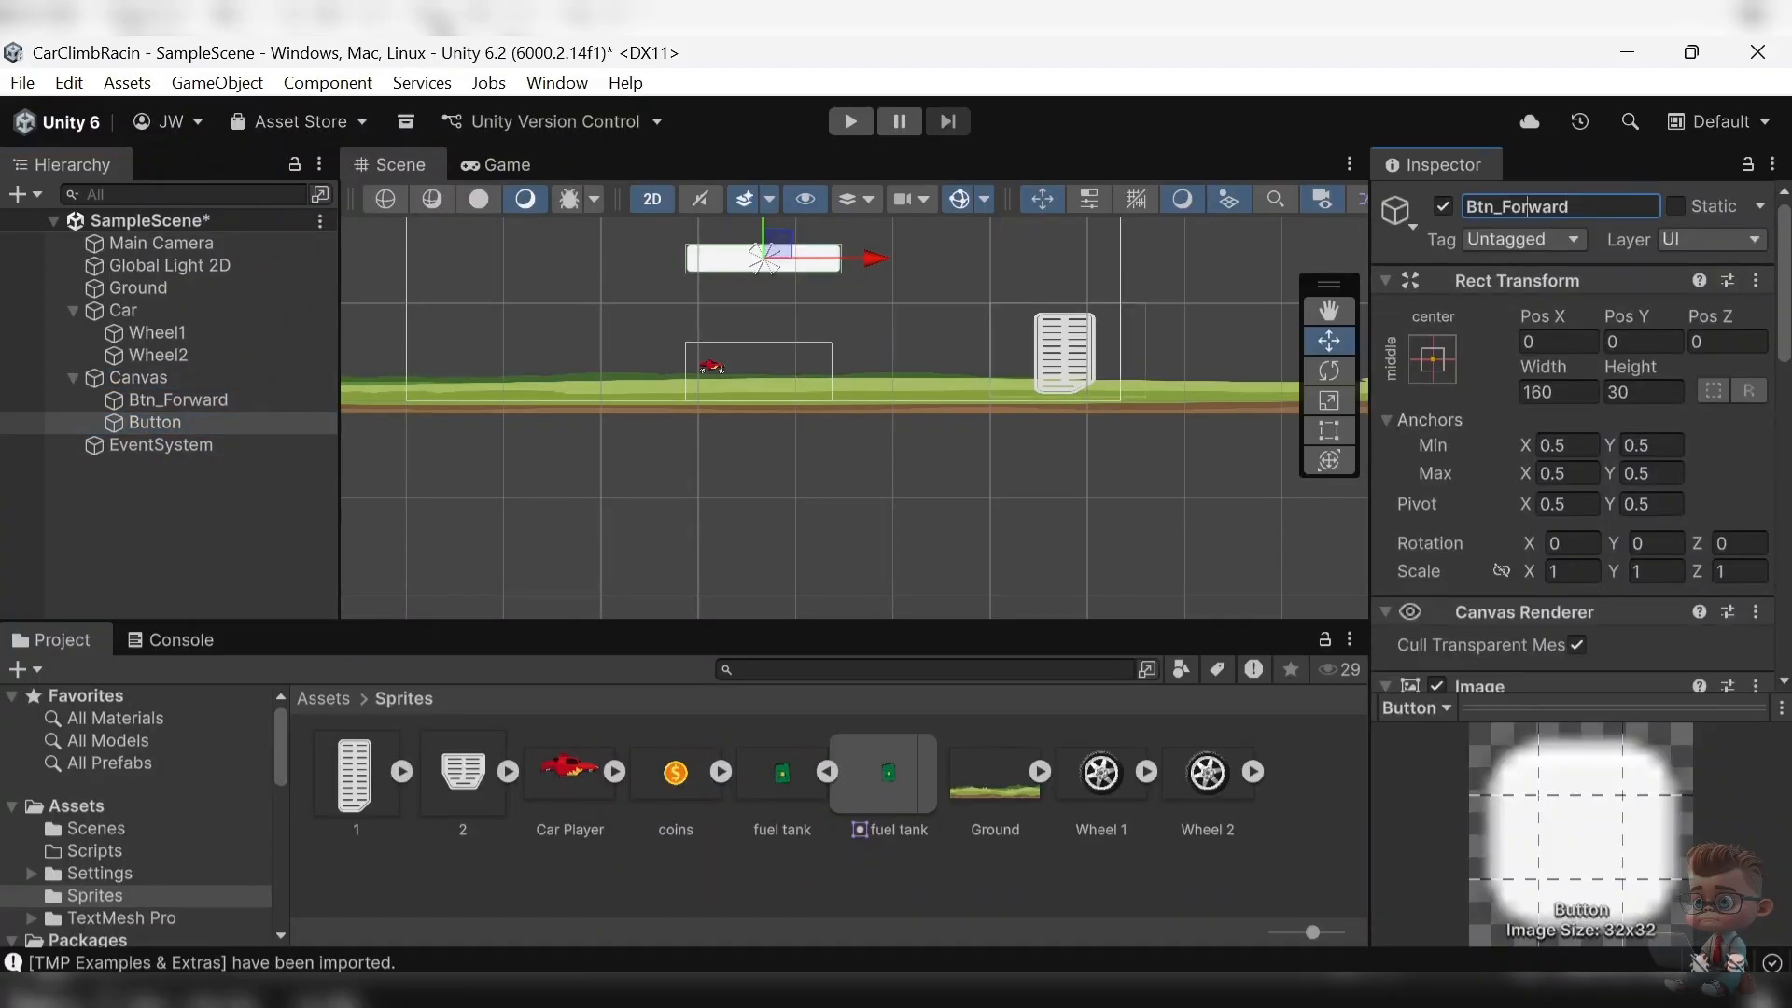
drag(1529, 207, 1504, 217)
text(Back)
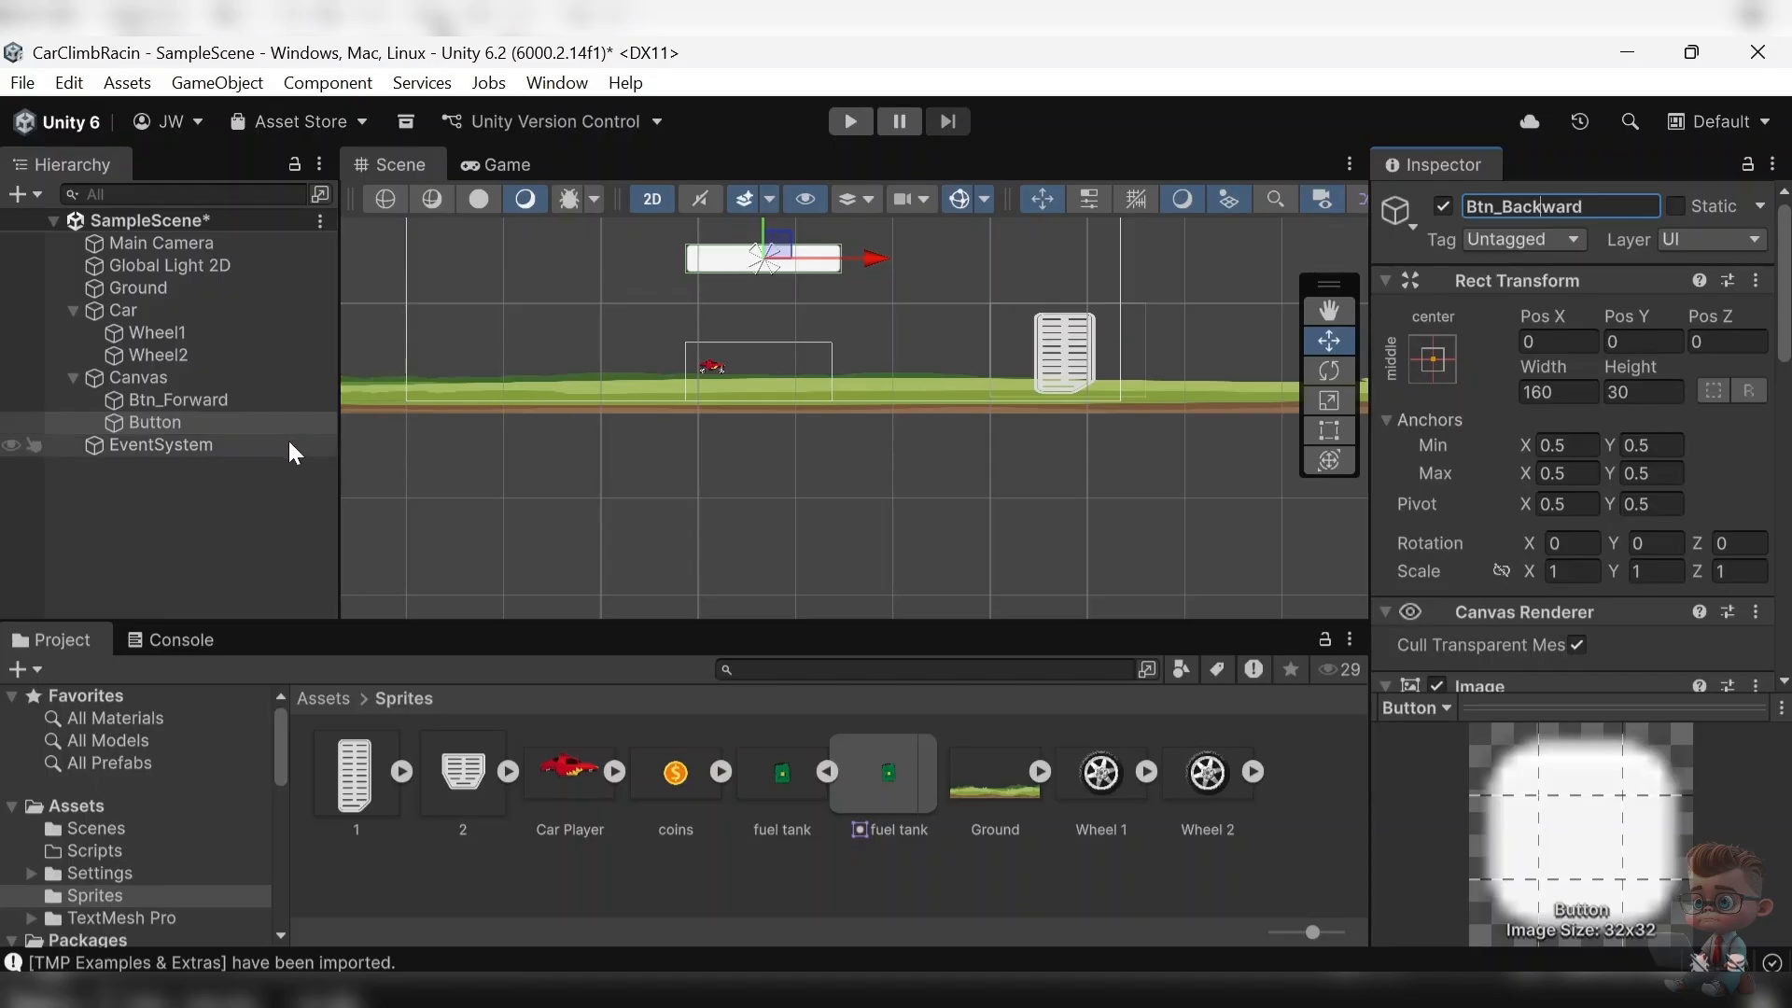
key(Return)
- Assign the wide pedal sprite 2 as Btn_Backward's source image and set its height to 96.1892, matching Btn_Forward
scroll(1705, 474, down, 2)
scroll(1704, 468, down, 4)
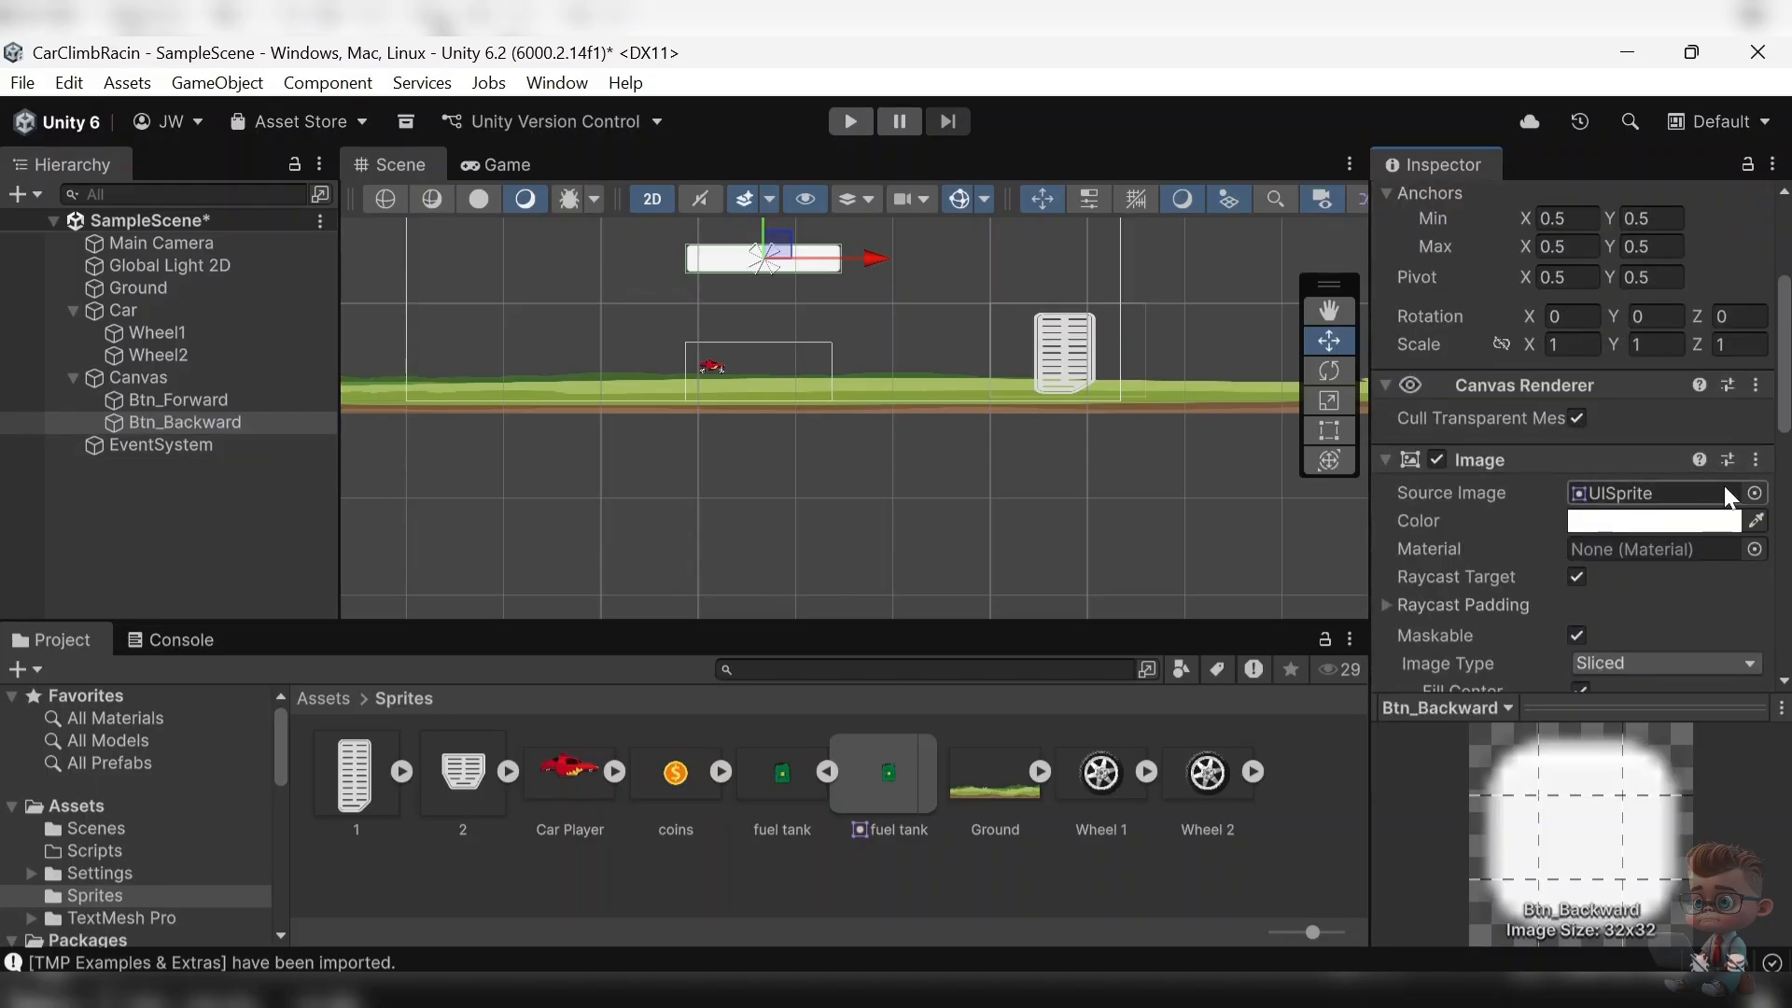
click(1752, 496)
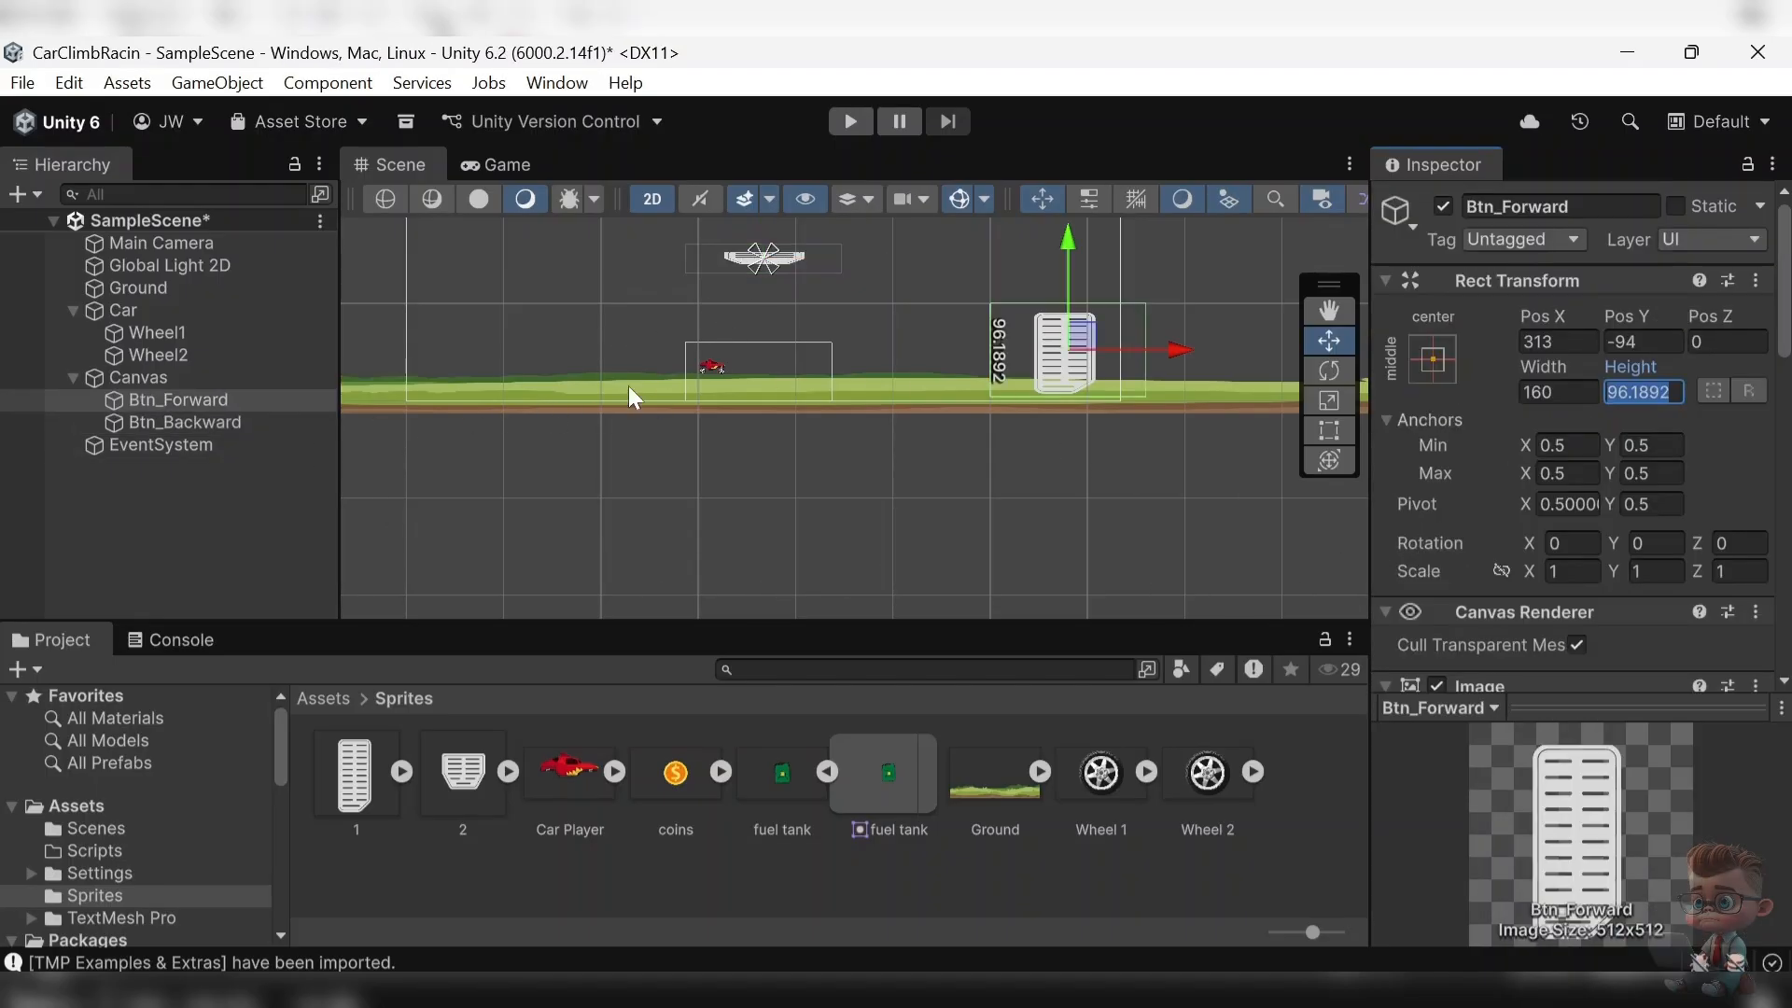
click(244, 420)
click(1644, 393)
text(96.1892)
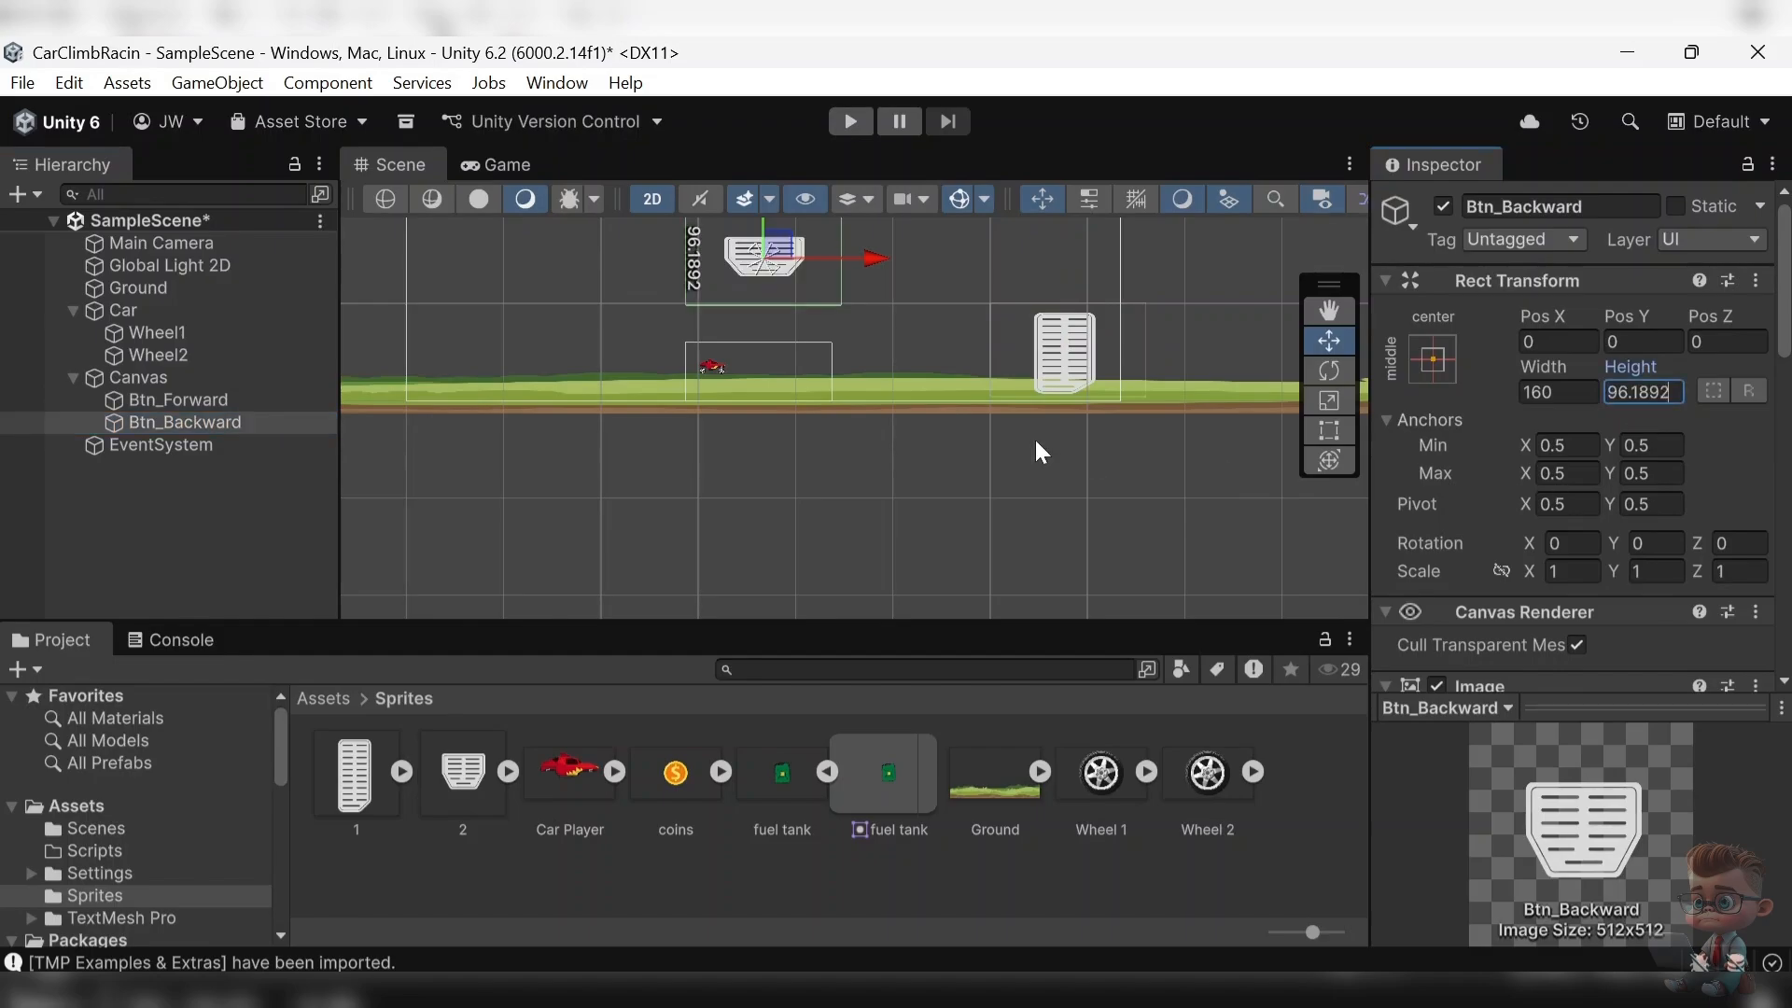
- Move Btn_Backward to the Canvas's lower-left corner at about X -303, Y -97
drag(773, 256, 489, 339)
scroll(863, 411, up, 3)
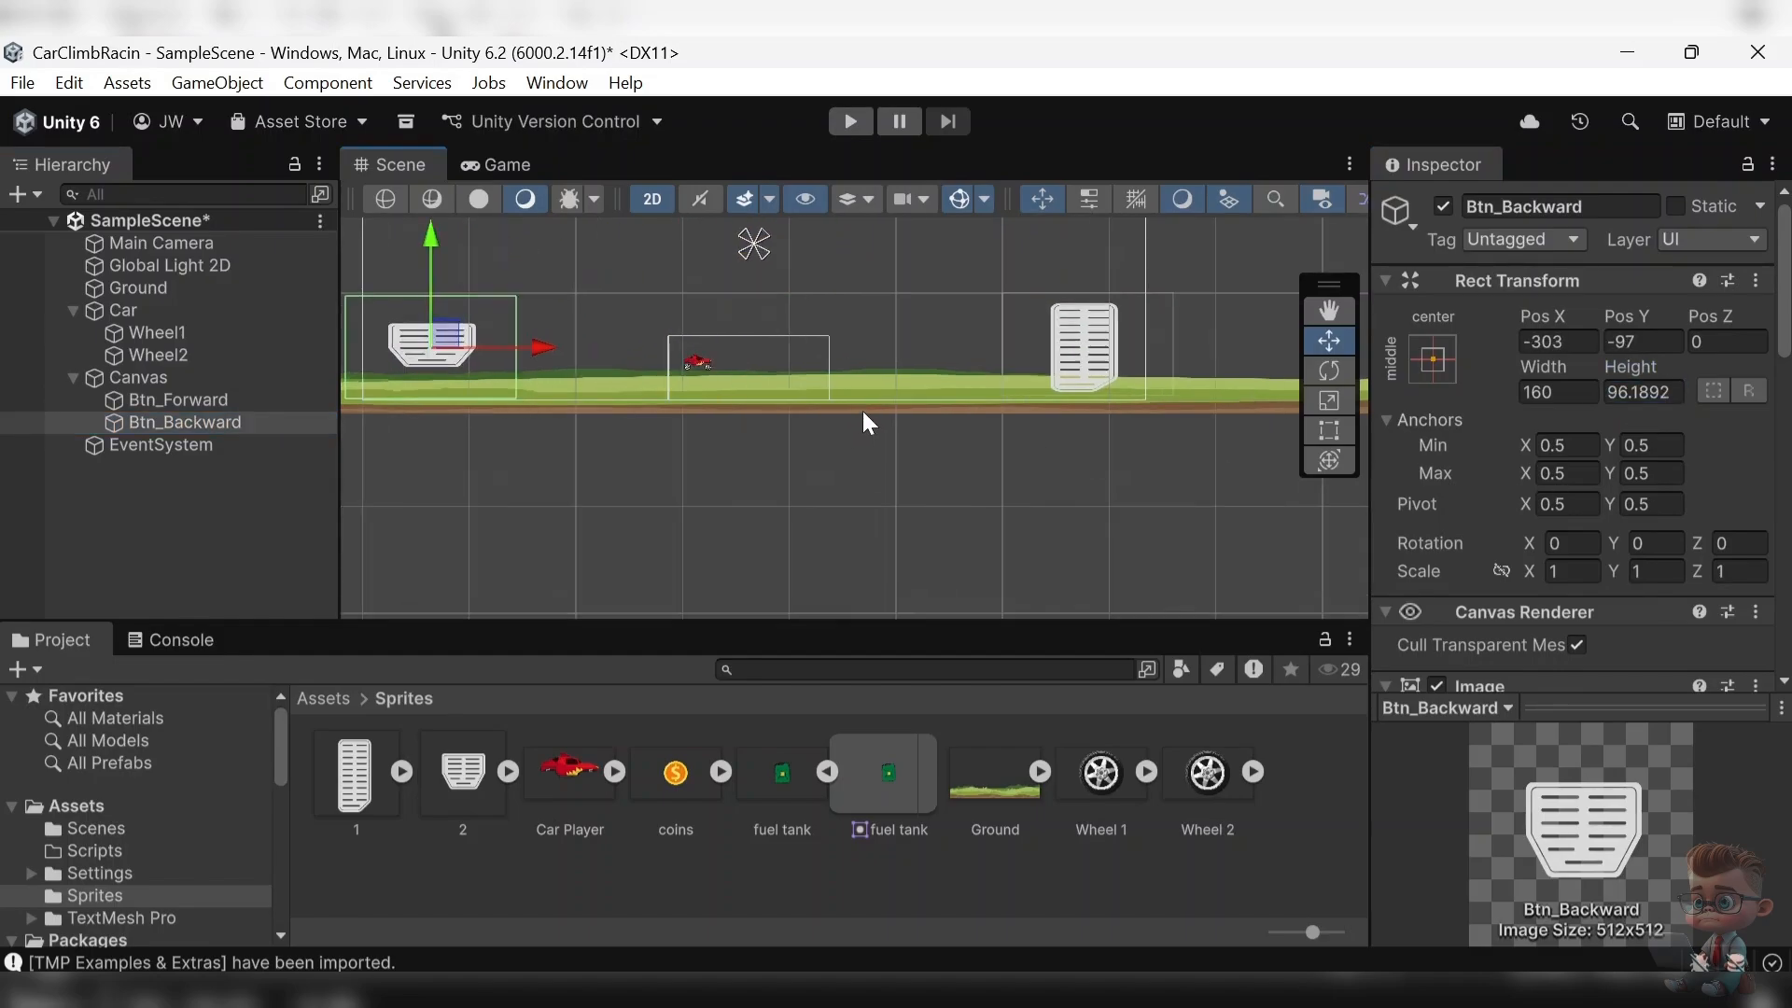
click(1327, 310)
drag(674, 350, 814, 412)
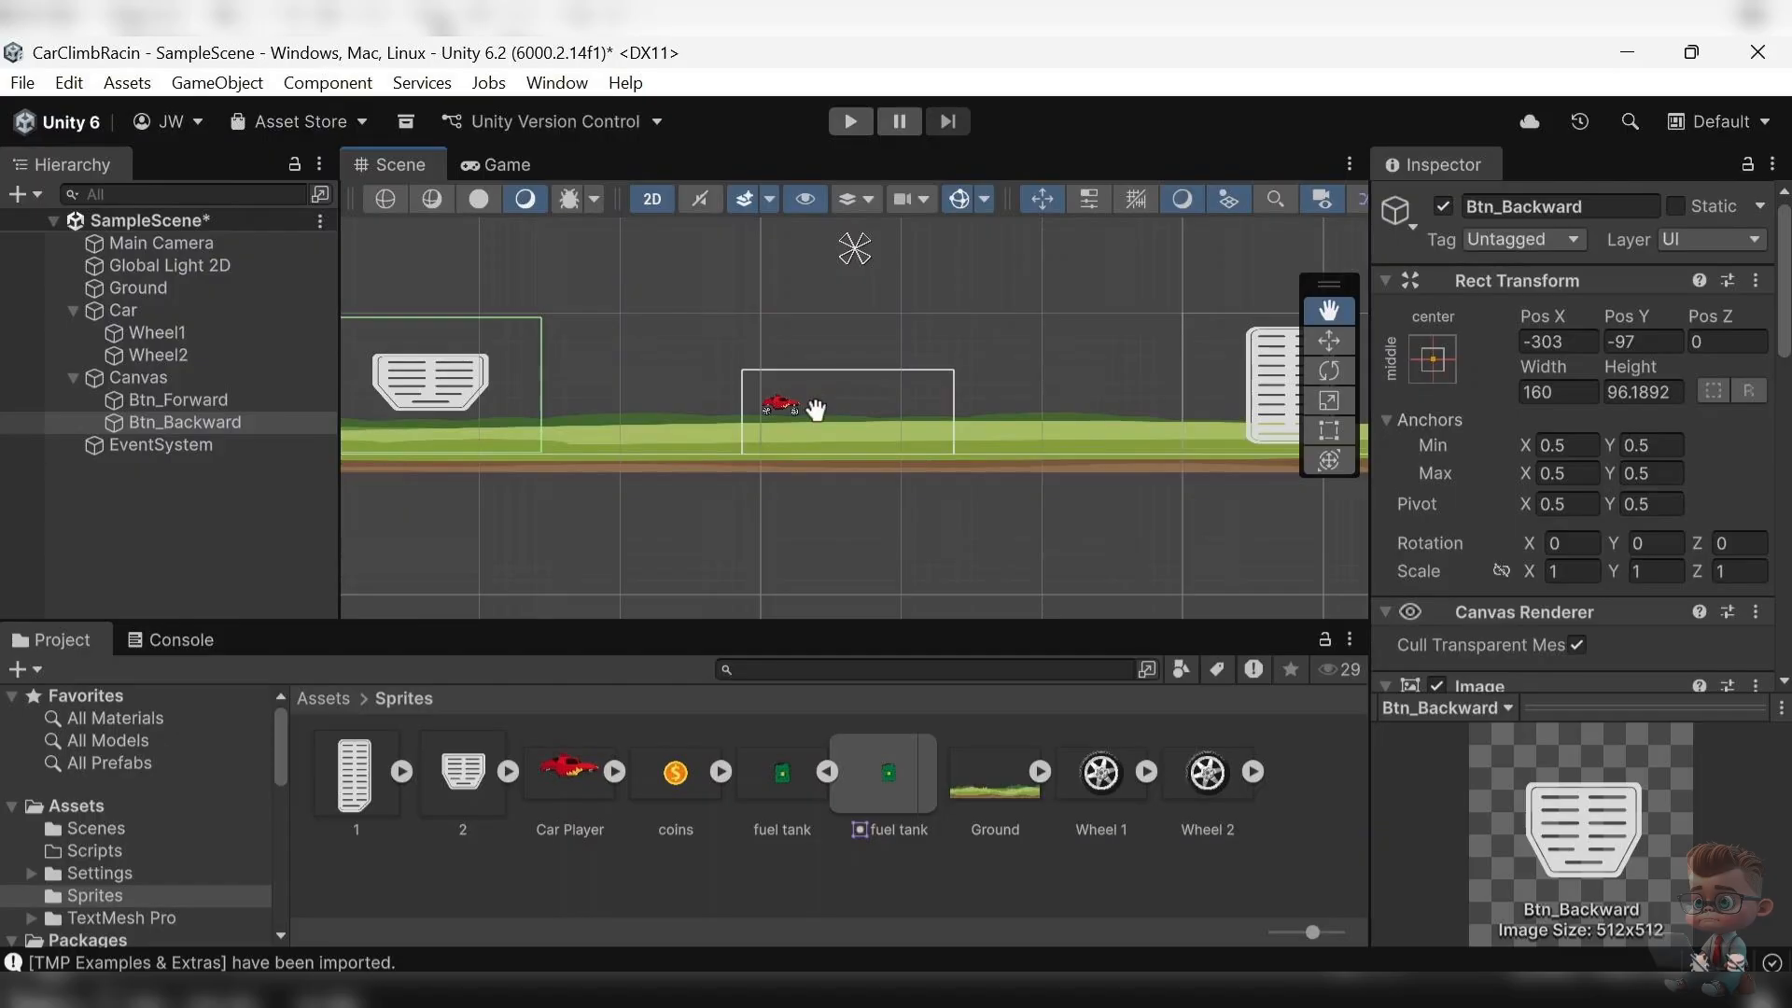
- Add a Text - TextMeshPro element under Canvas and rename it CoinText
right_click(138, 384)
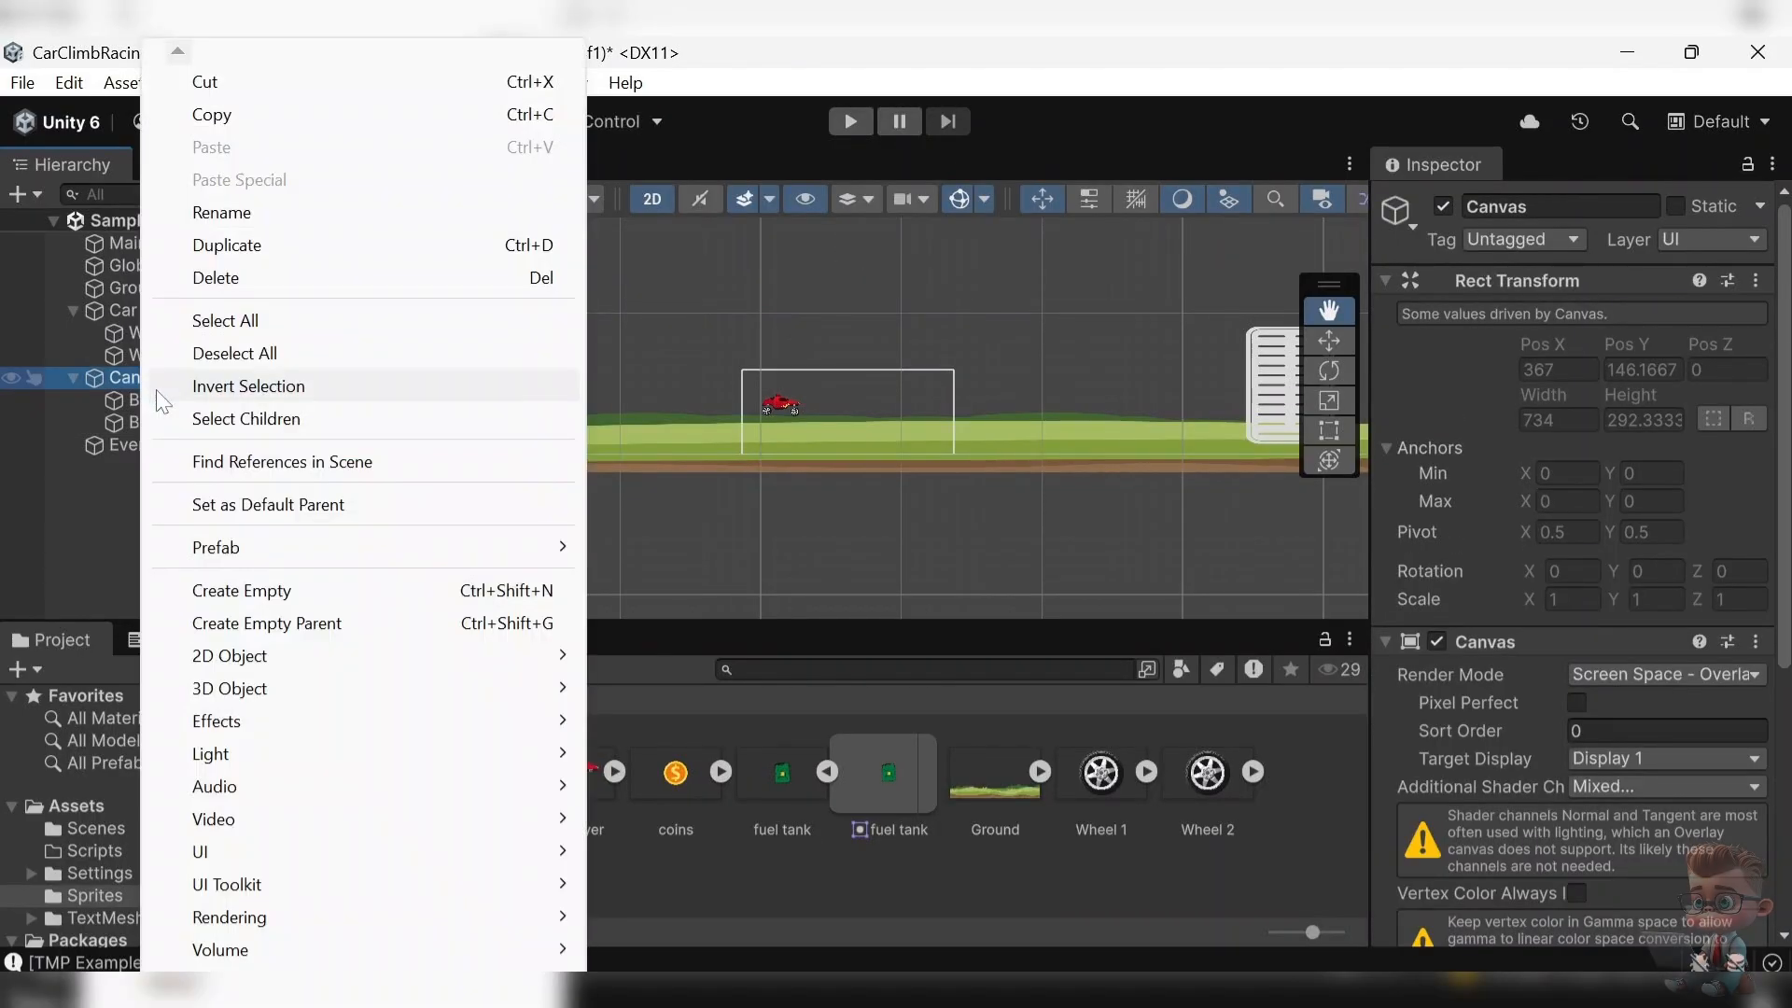
mouse_move(266, 853)
click(702, 428)
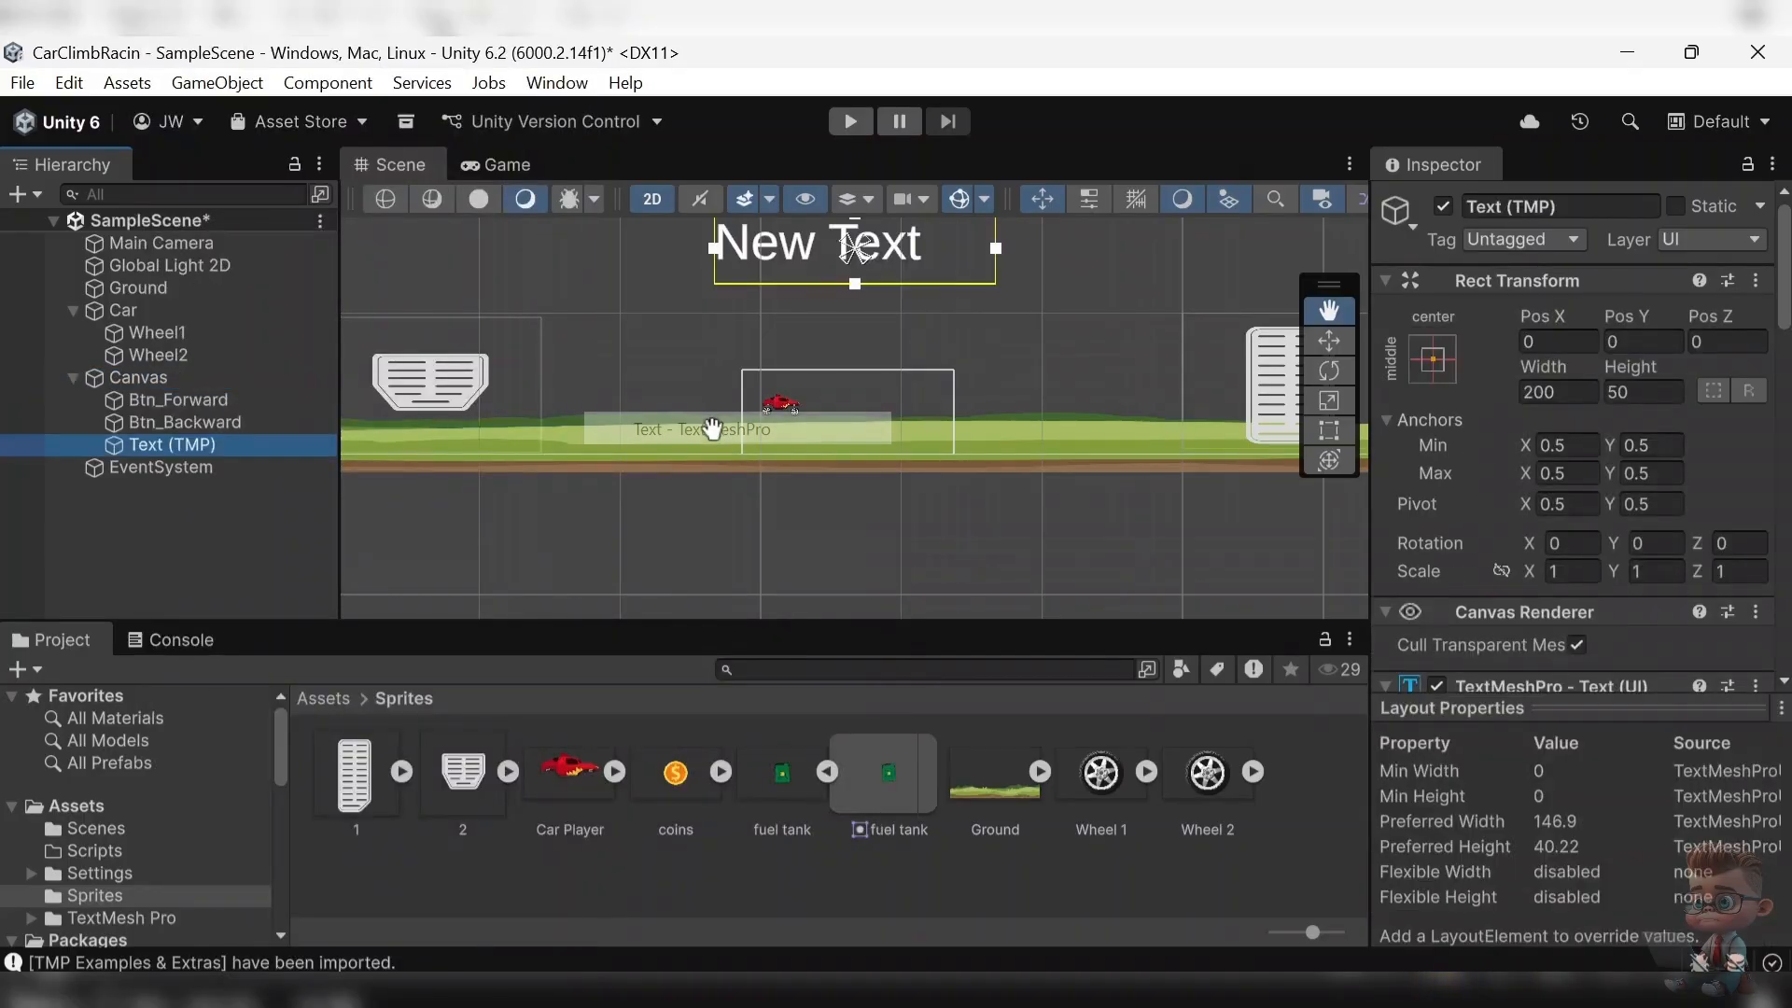
click(1560, 206)
text(CoinText)
key(Return)
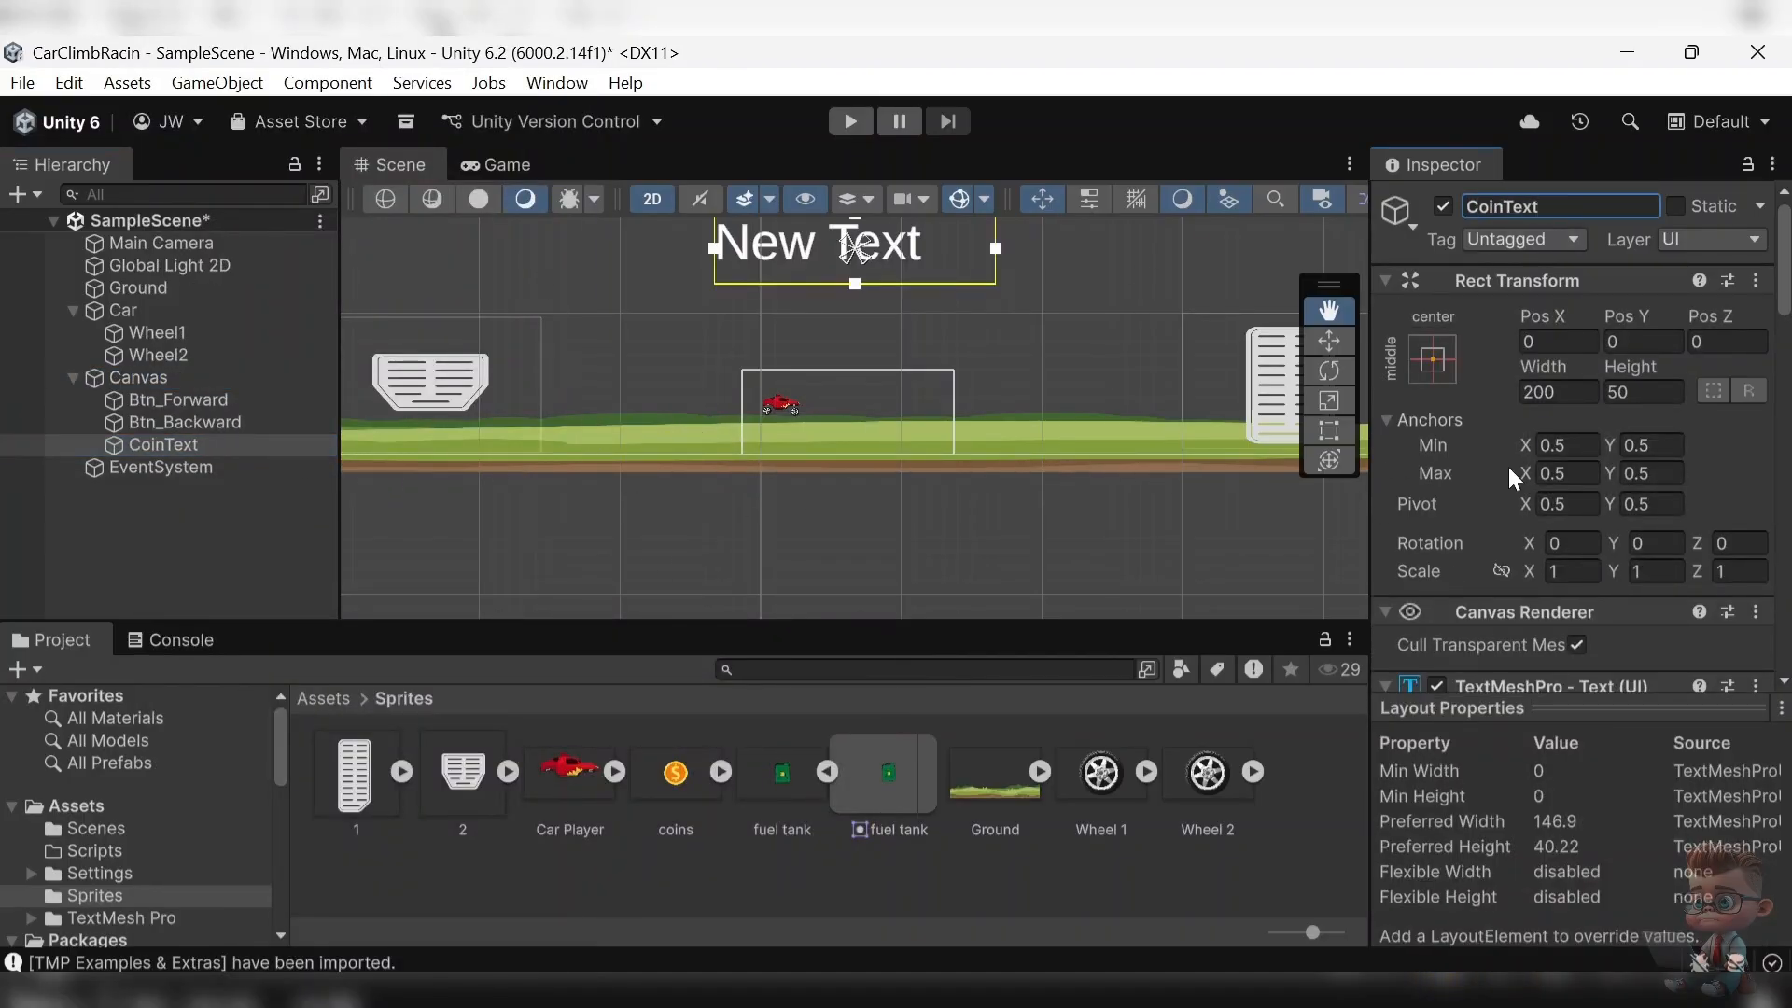
- Replace CoinText's displayed text with 0
scroll(1579, 523, down, 5)
click(1577, 462)
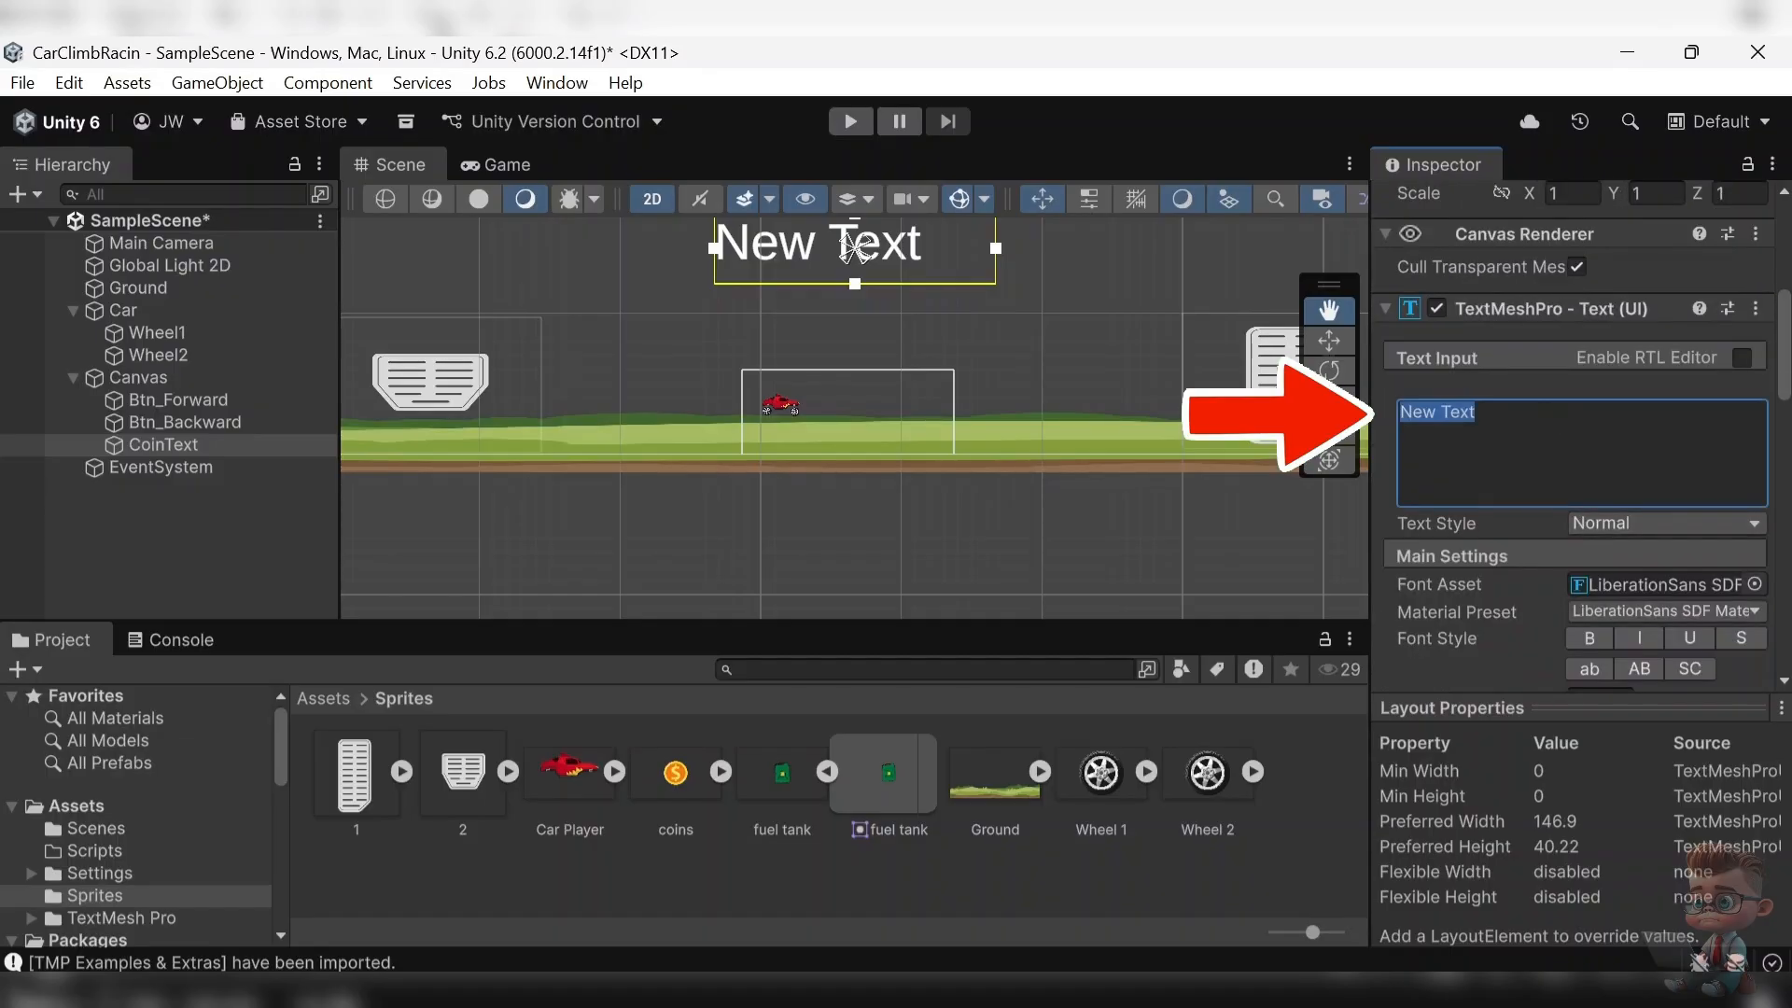
text(0)
scroll(1542, 409, up, 3)
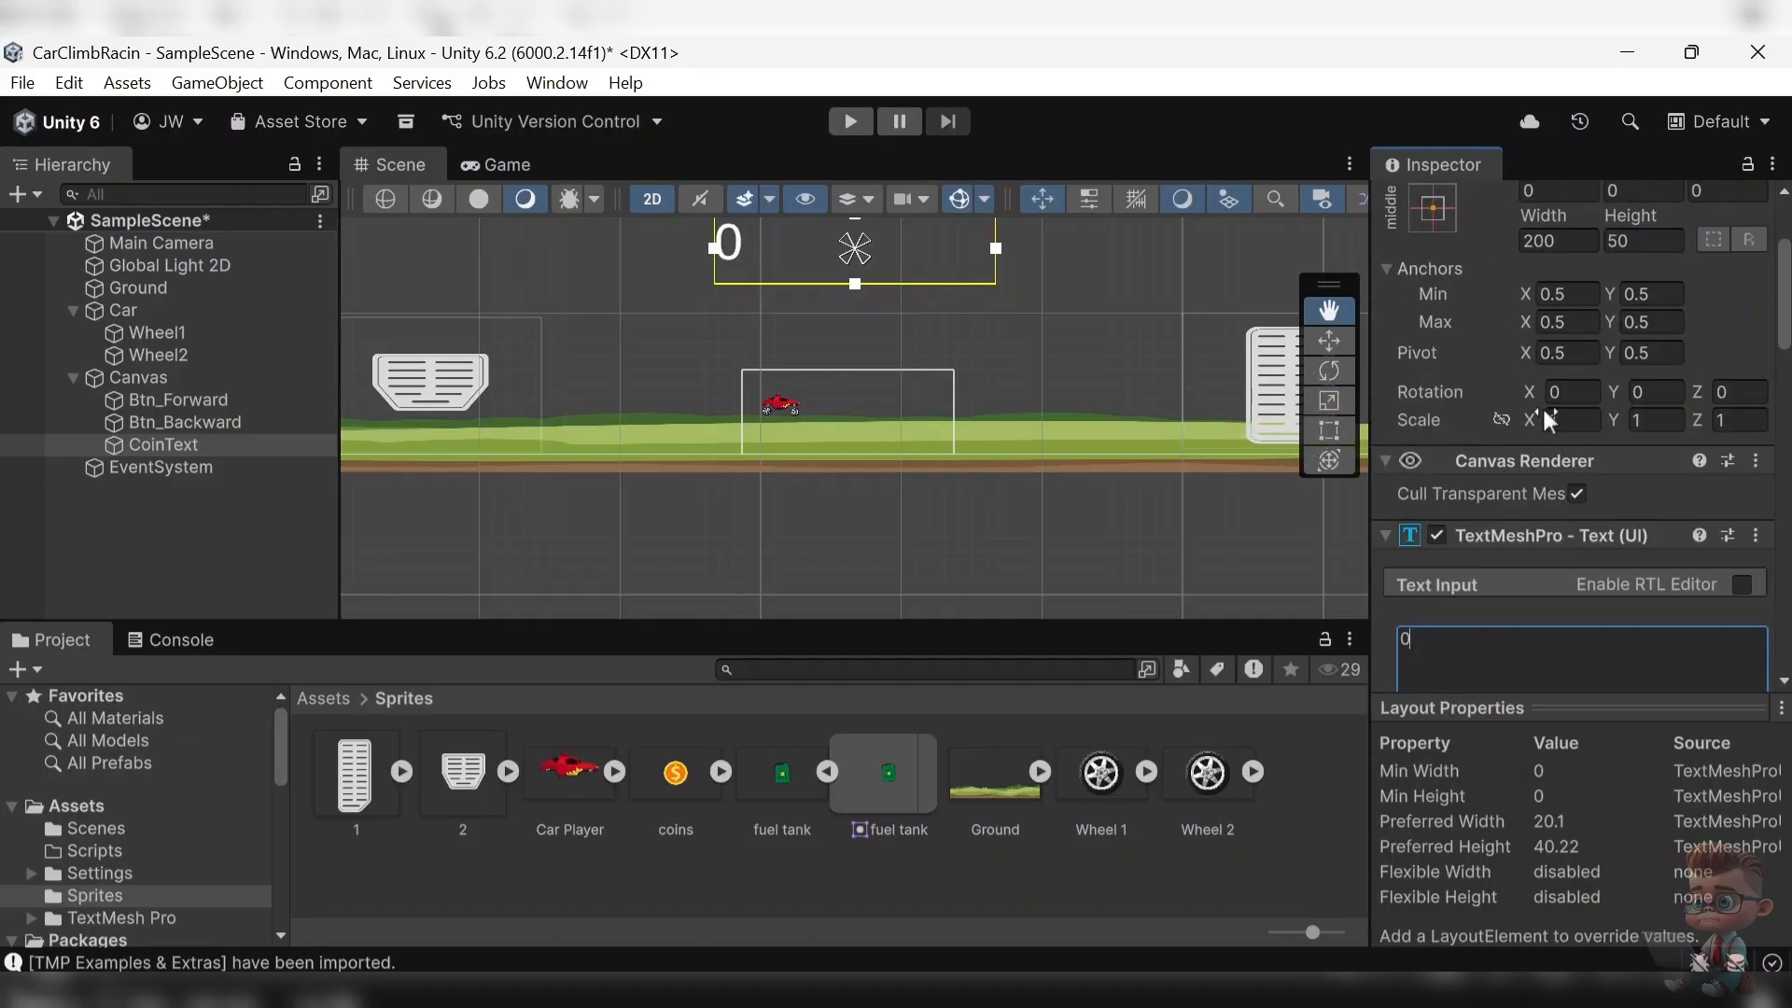
- Try several font assets on CoinText and settle on the Bangers font
scroll(1543, 423, down, 2)
click(1620, 573)
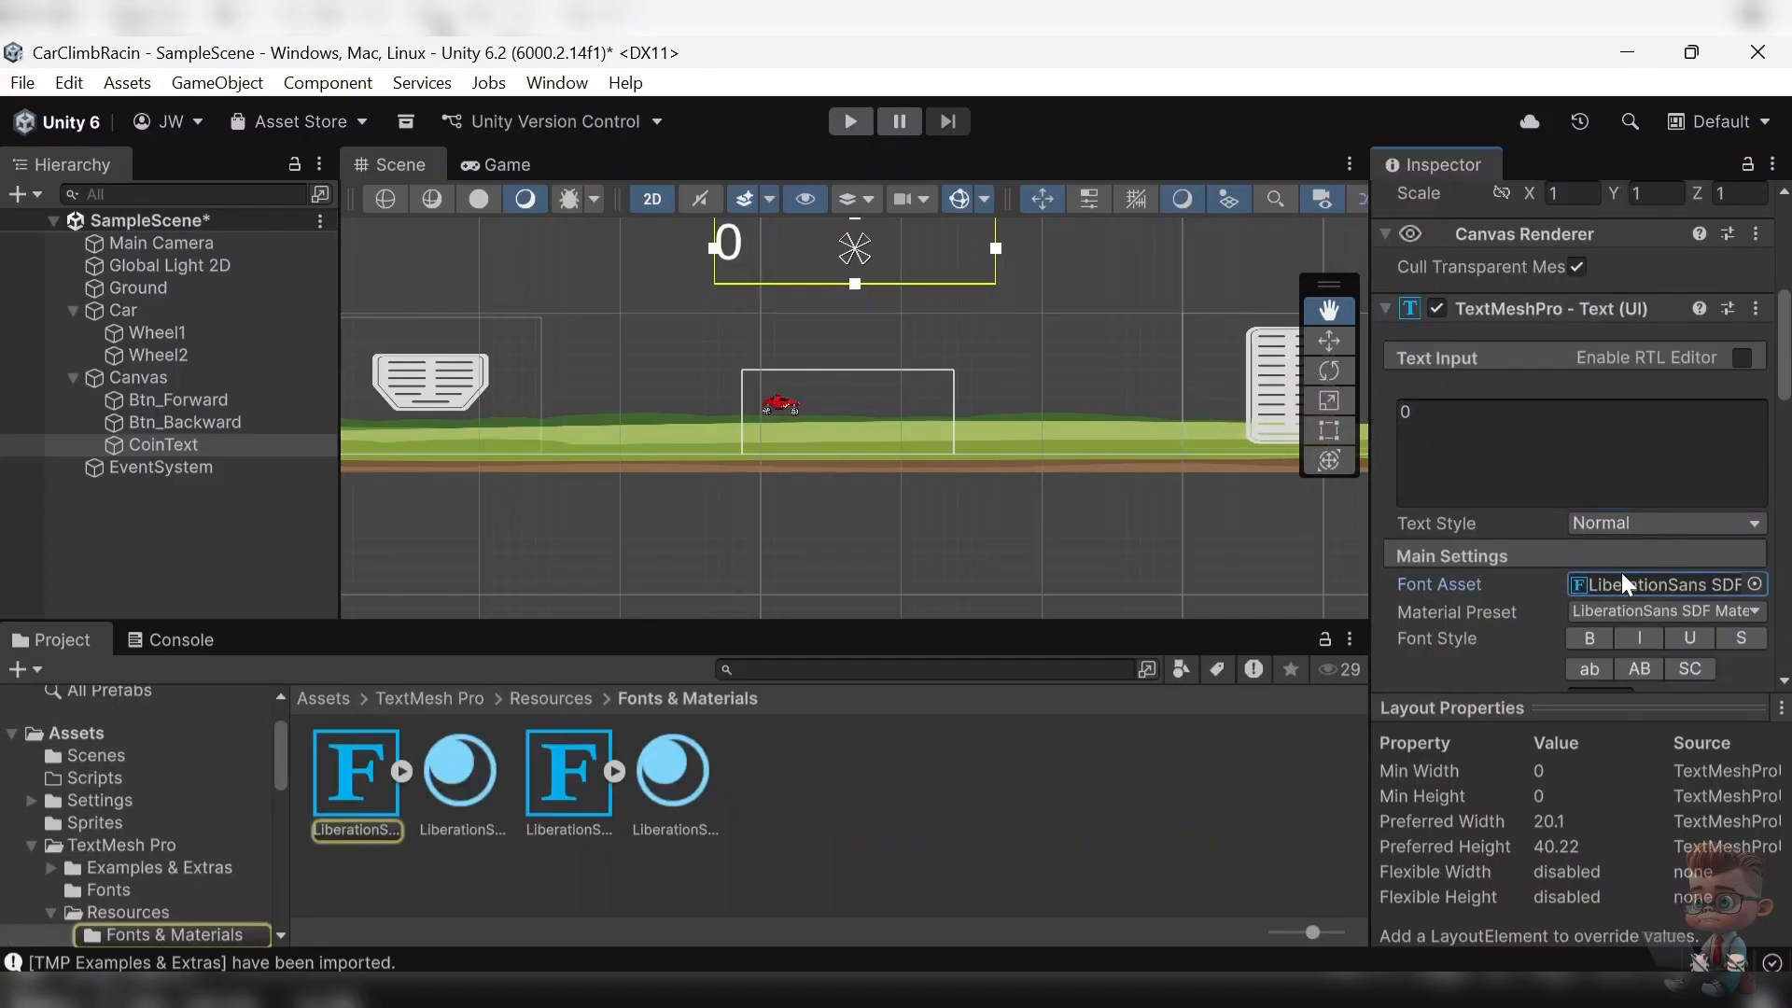
click(1741, 586)
click(1681, 525)
click(1680, 611)
click(1555, 696)
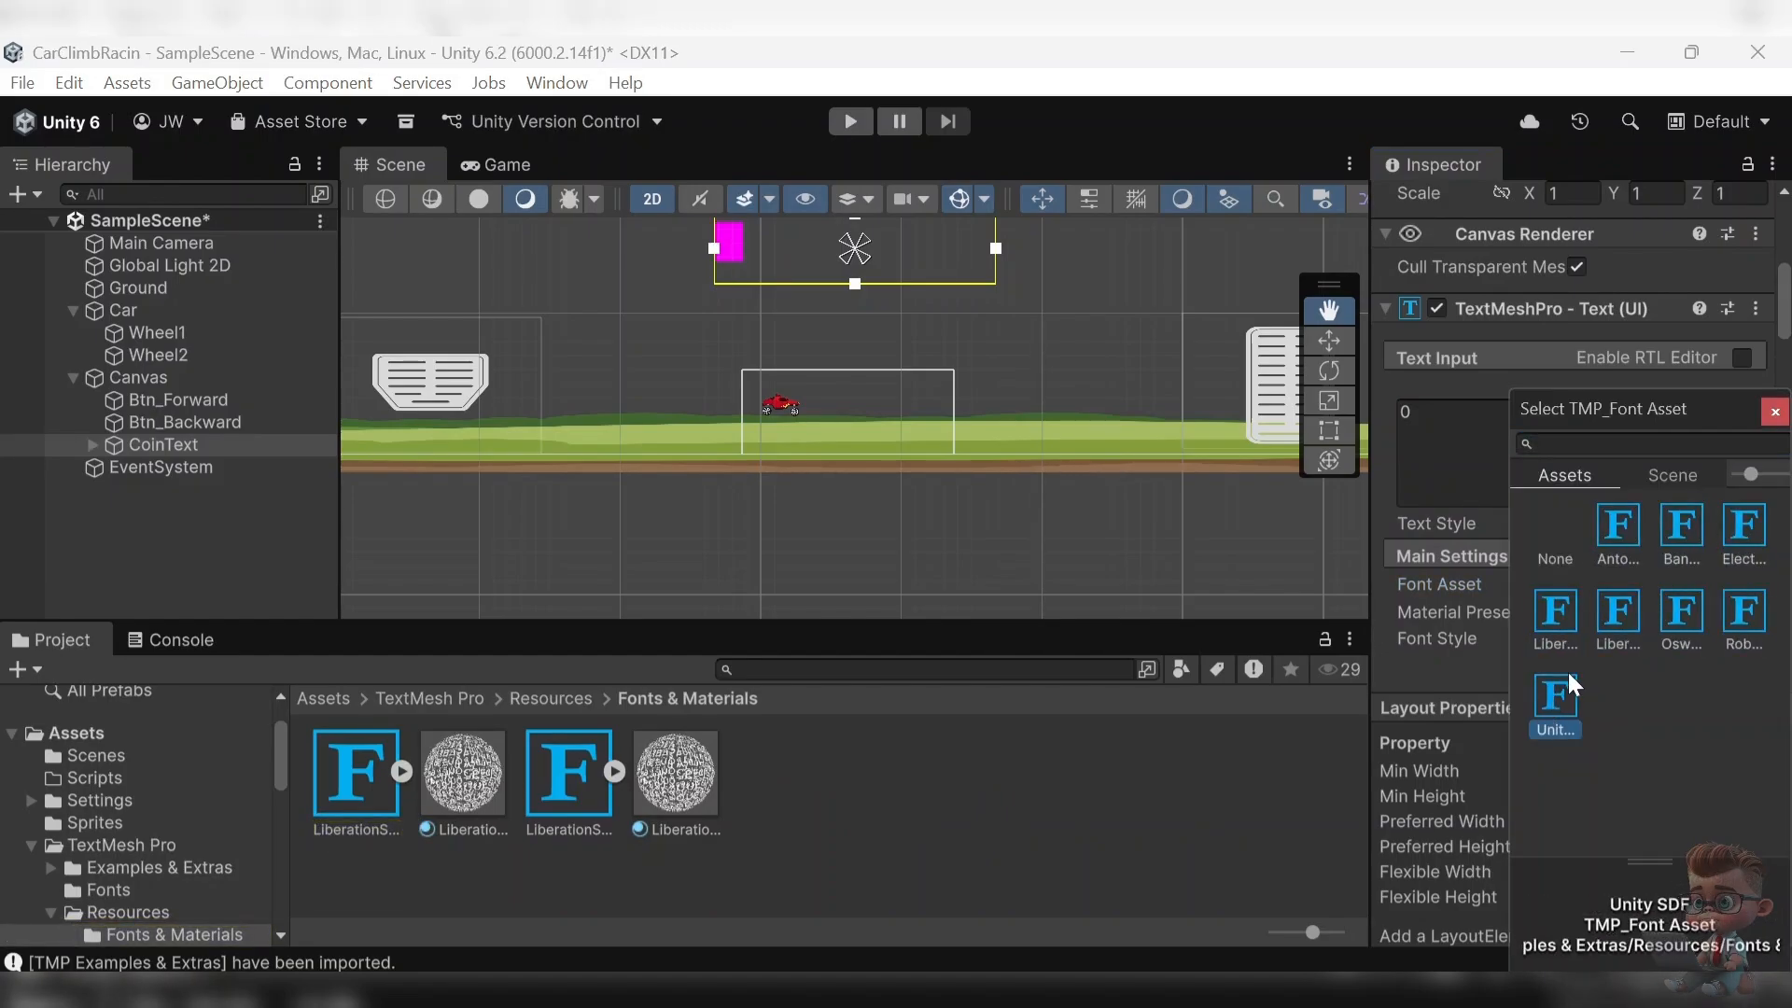
click(1617, 524)
click(1672, 527)
click(1774, 411)
scroll(1588, 536, up, 4)
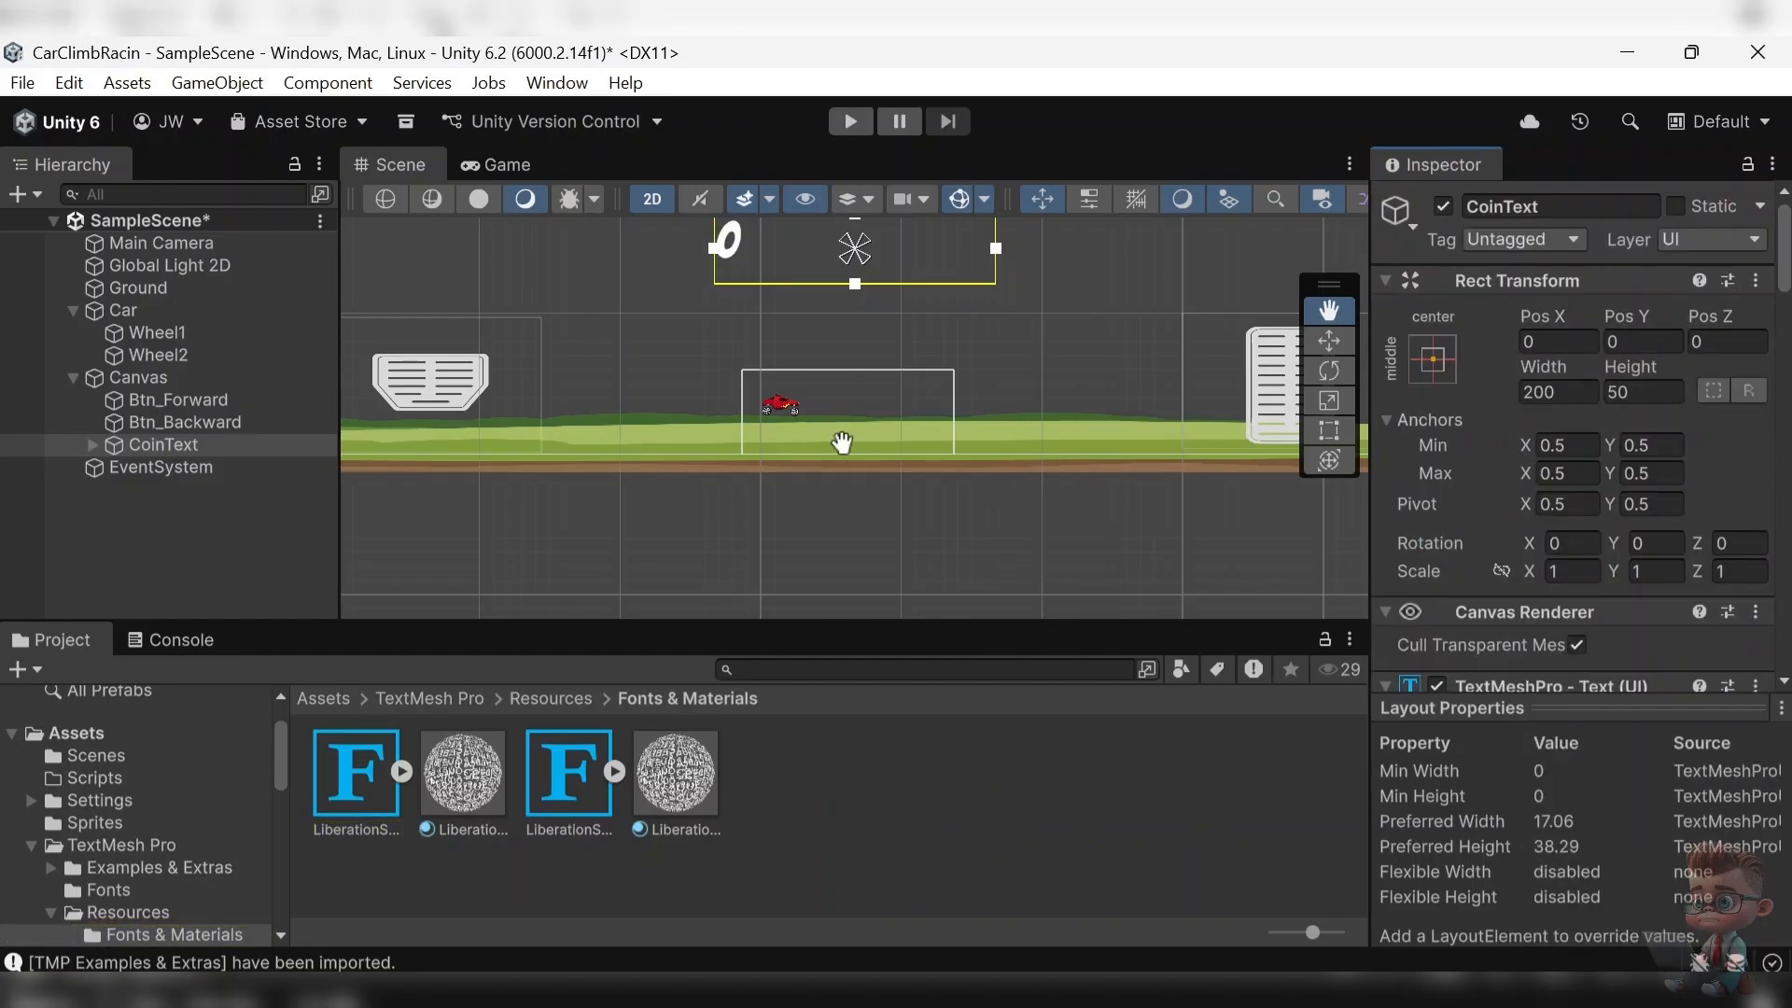
- Move CoinText to the Canvas's upper-left area at about X -188, Y 82, and deselect it
scroll(854, 429, up, 2)
scroll(863, 421, down, 3)
click(1326, 343)
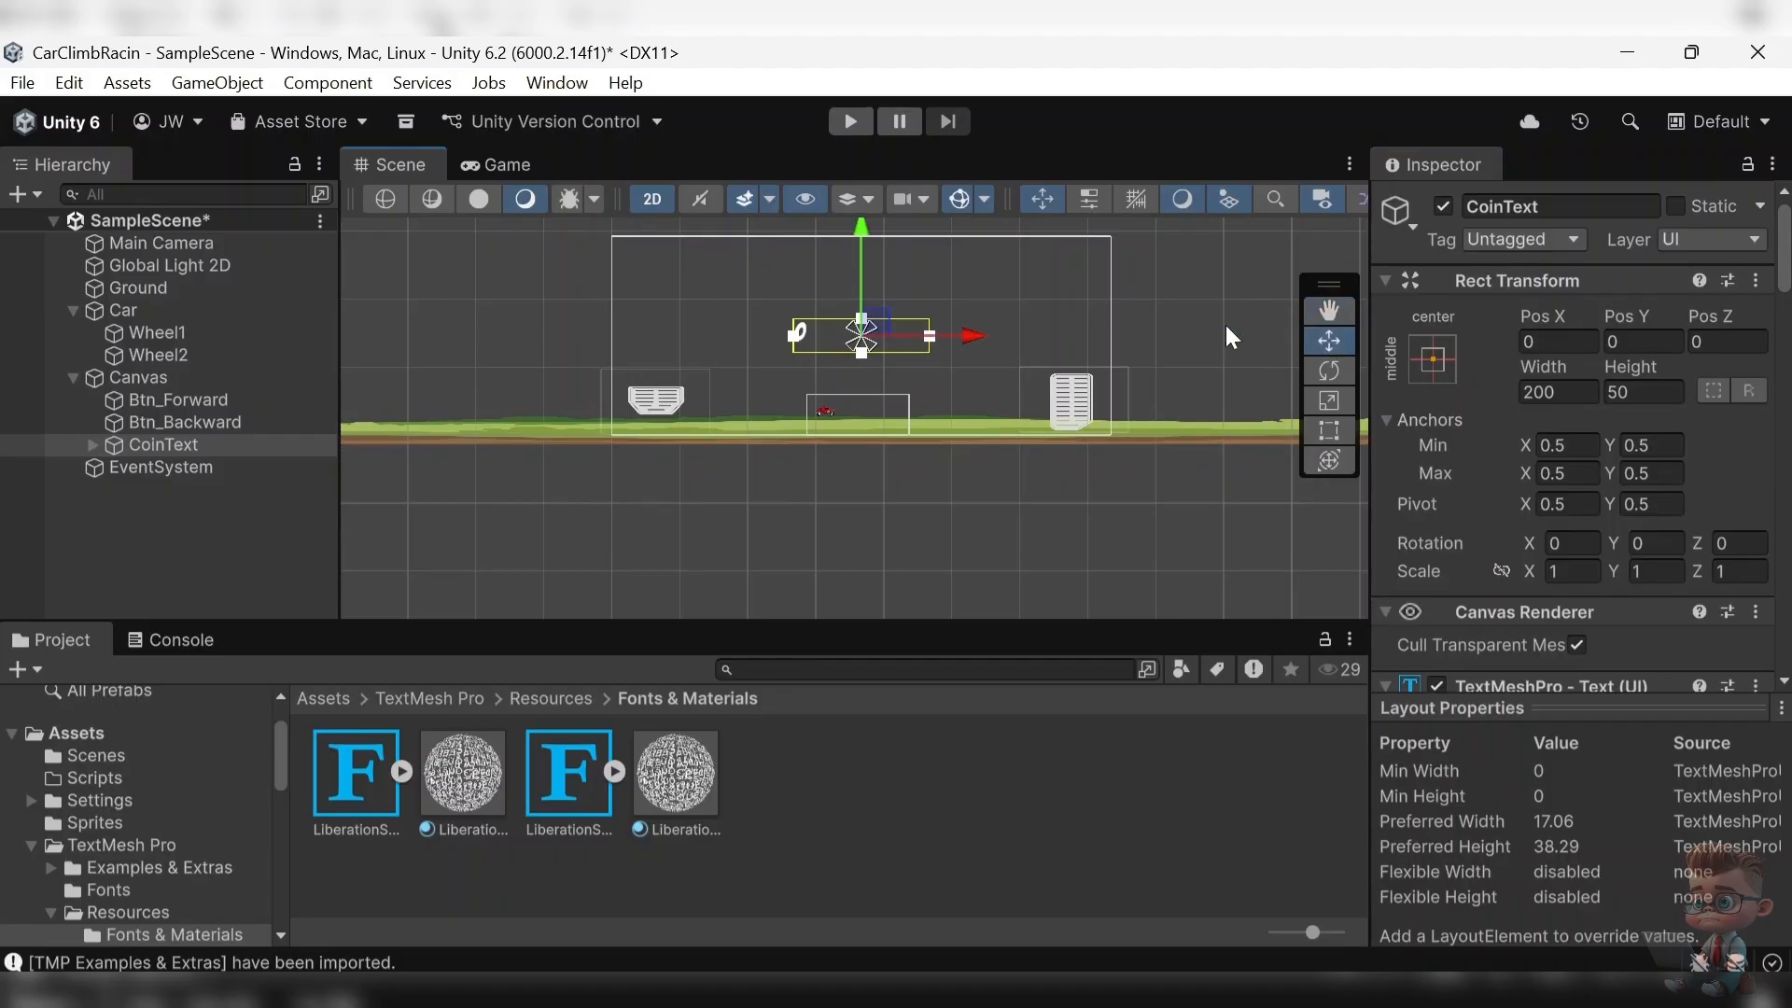
drag(876, 321, 748, 265)
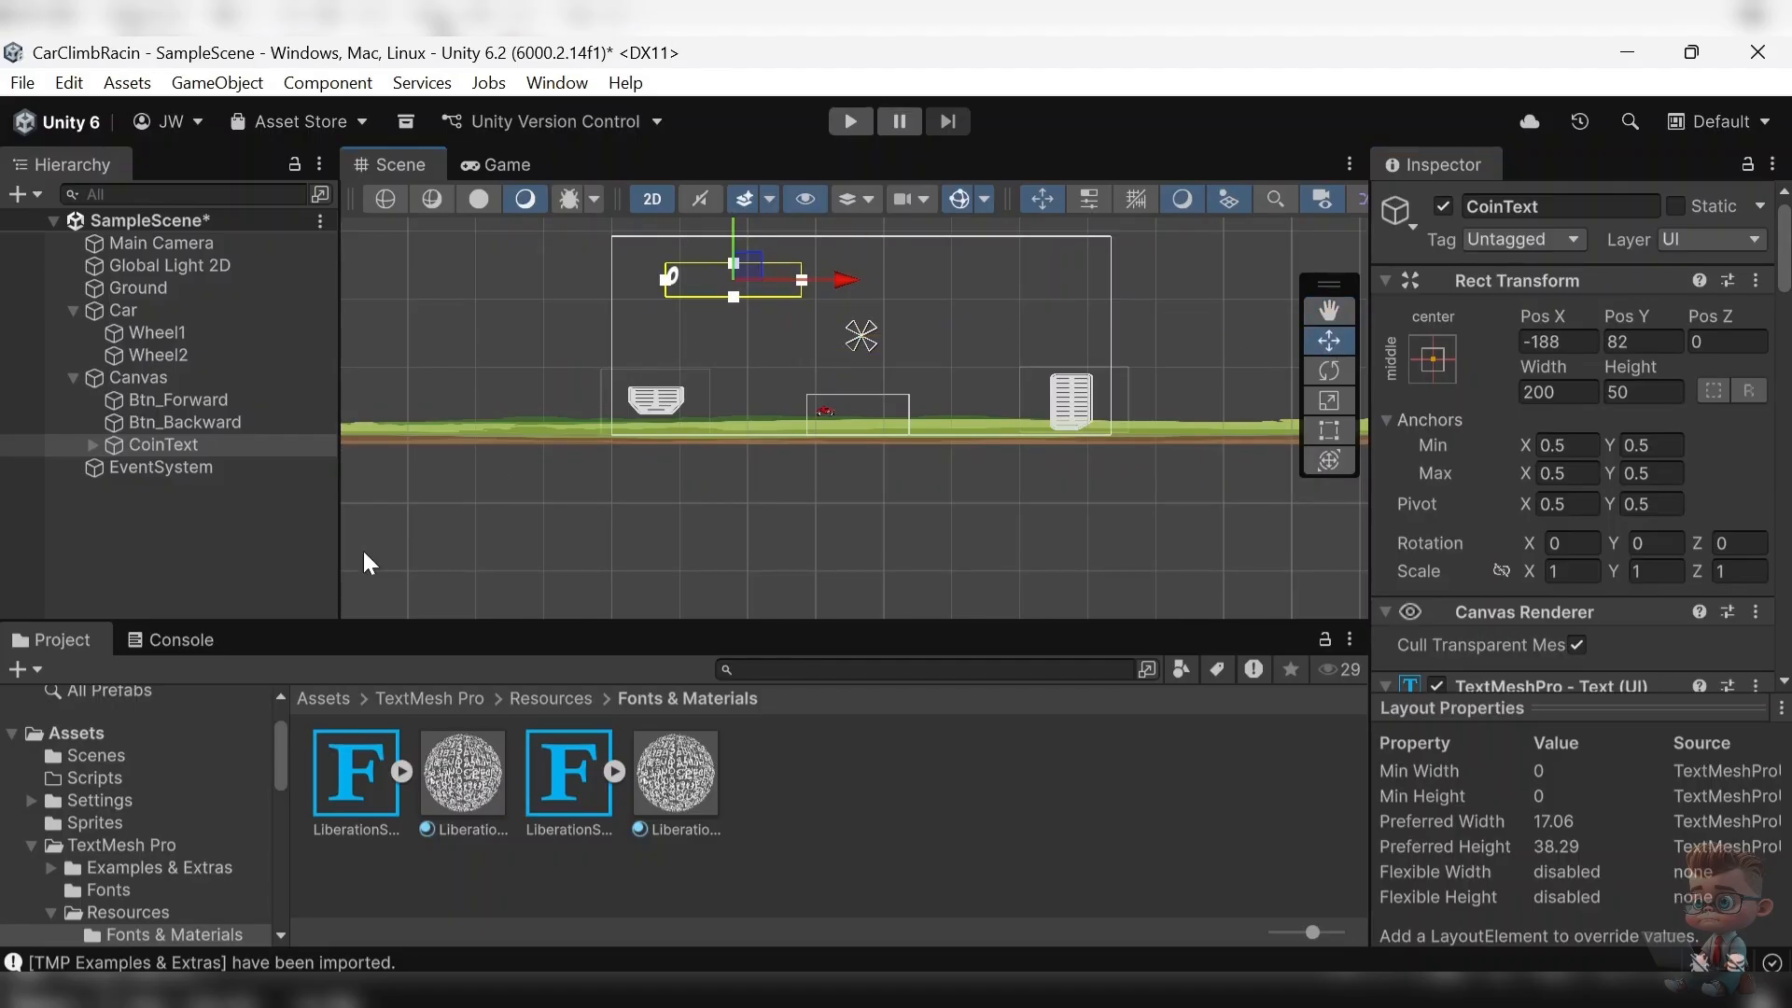
click(158, 524)
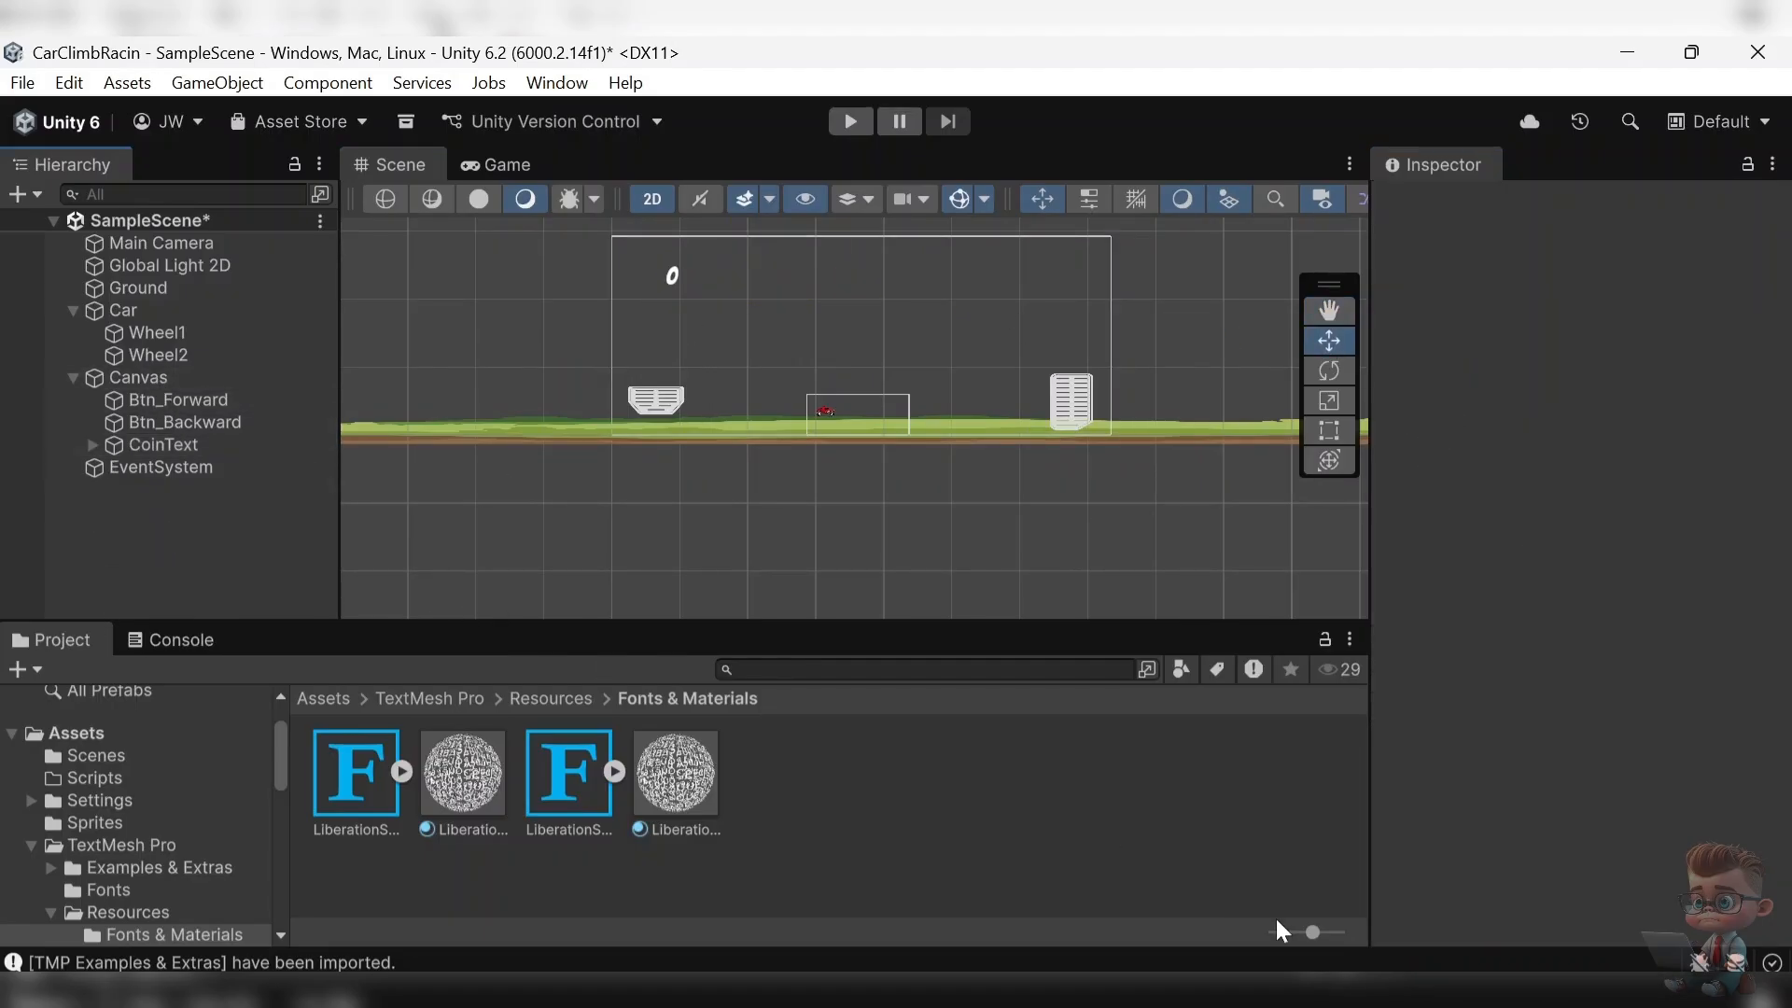
- Place the coins sprite from the Sprites folder in the scene just left of the coin counter's 0
drag(674, 798, 696, 324)
key(q)
scroll(622, 265, up, 5)
click(1328, 430)
- Try a scale of 5 on the coins sprite, settle on X and Y scale 6, and move it to about X 40.5, Y 237.3
click(1575, 369)
text(5)
key(Tab)
text(5)
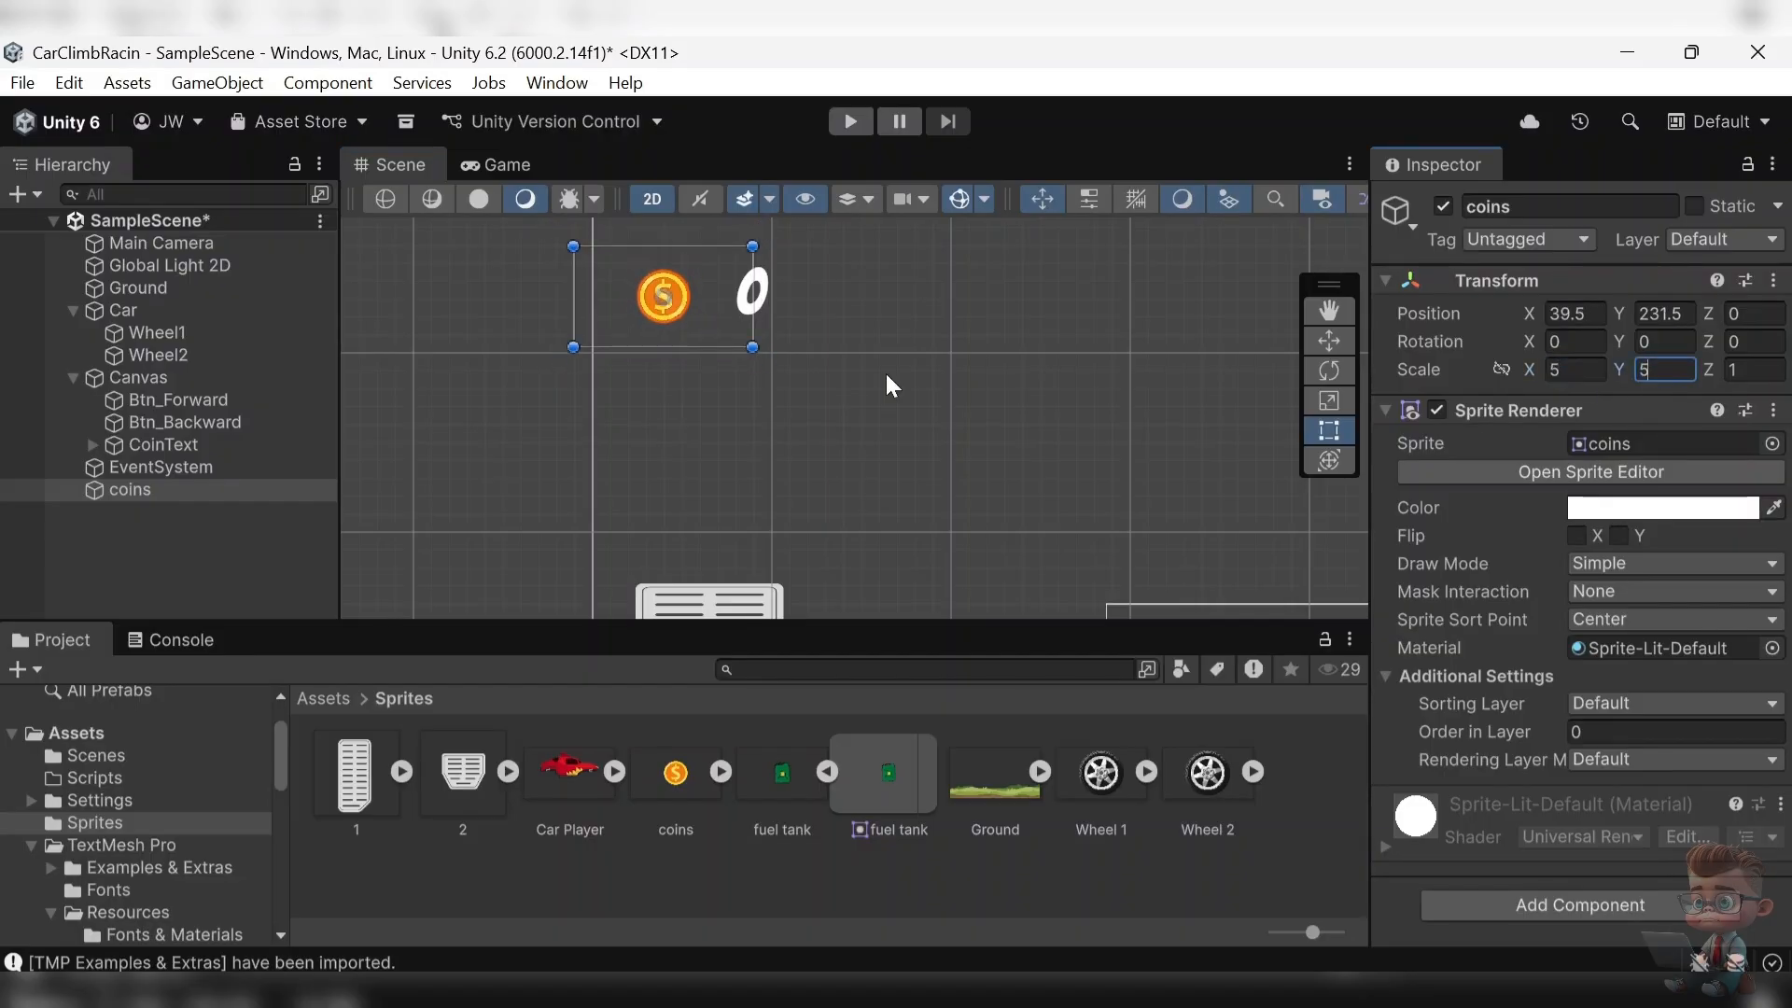
key(shift+Tab)
text(5.5)
key(BackSpace)
key(BackSpace)
key(BackSpace)
text(6)
key(Tab)
text(6)
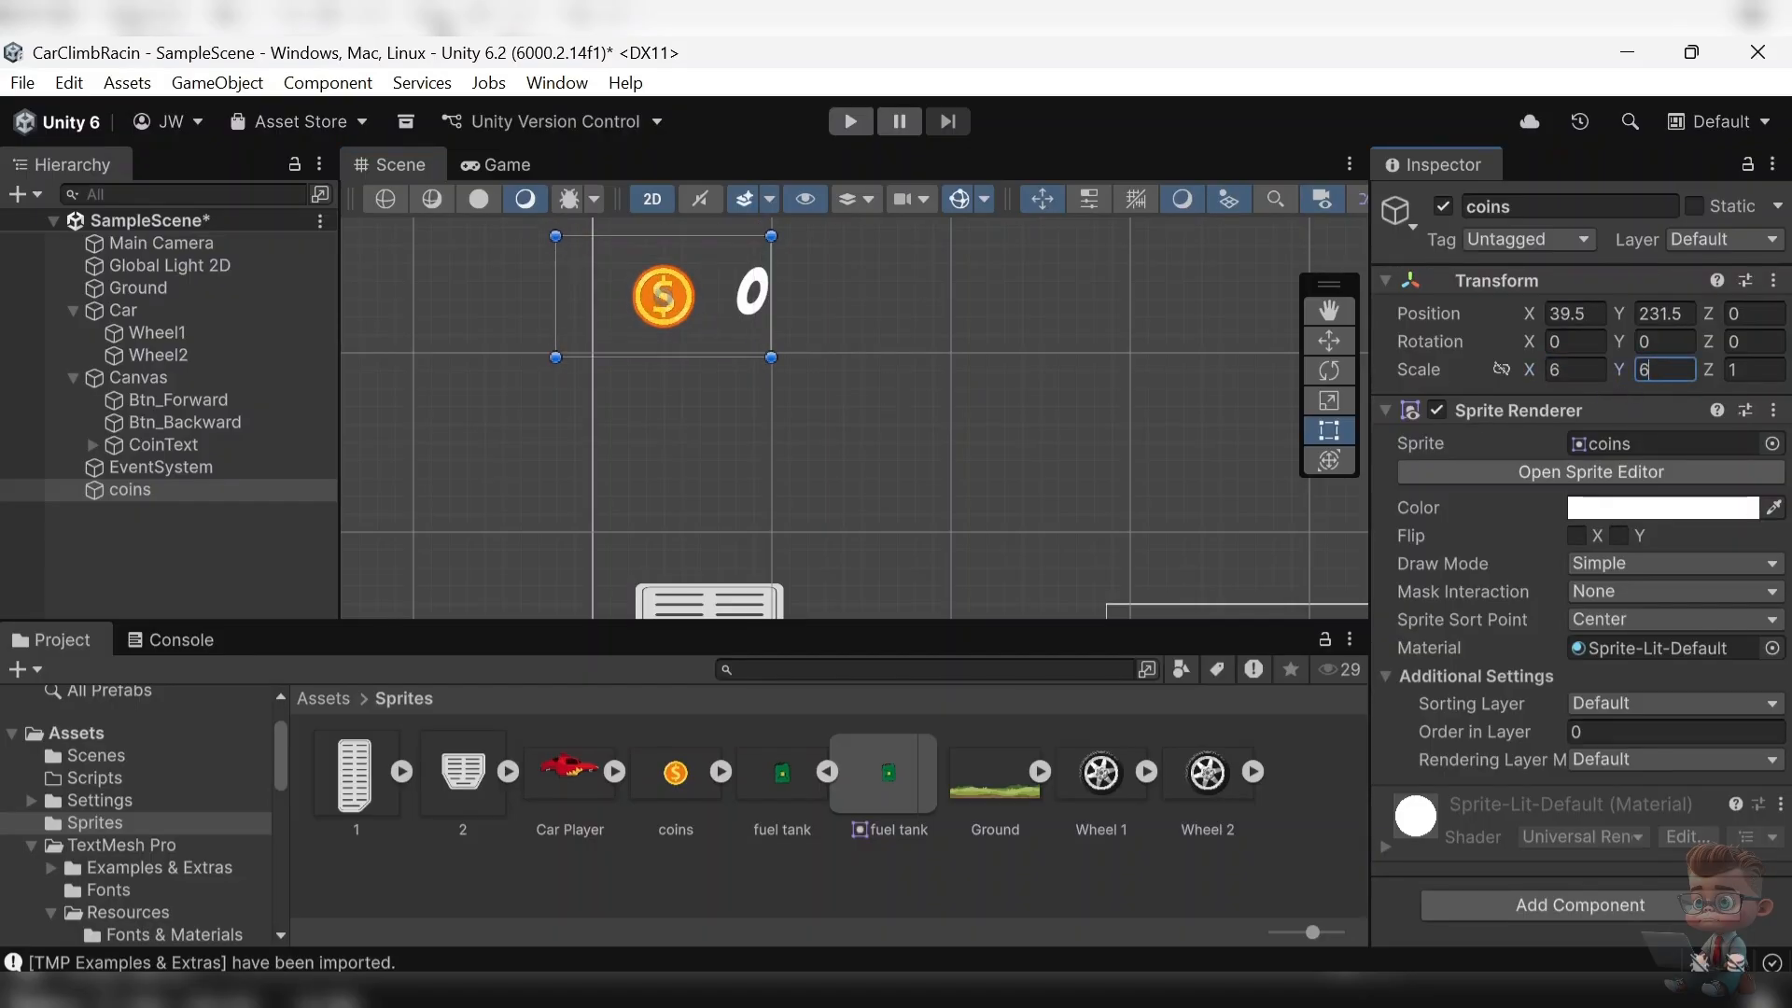
drag(694, 297, 696, 286)
- Briefly run and stop the game, and move CoinText closer to the coins sprite
key(ctrl+p)
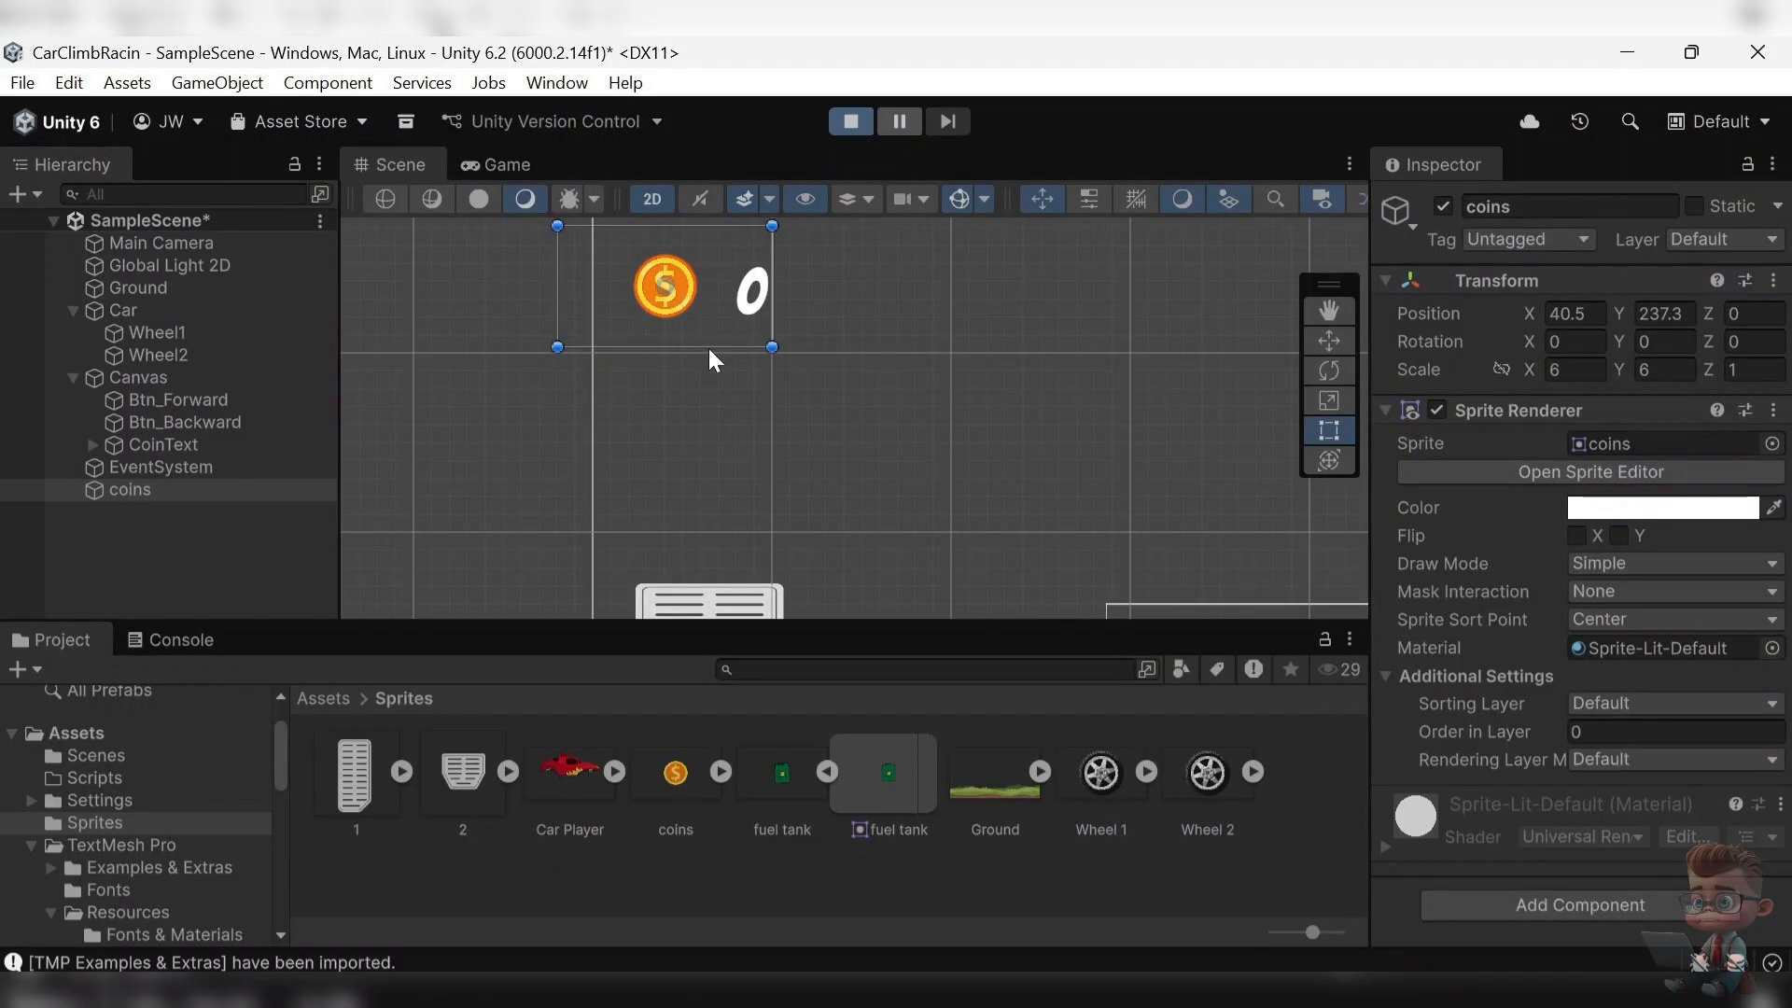
key(ctrl+p)
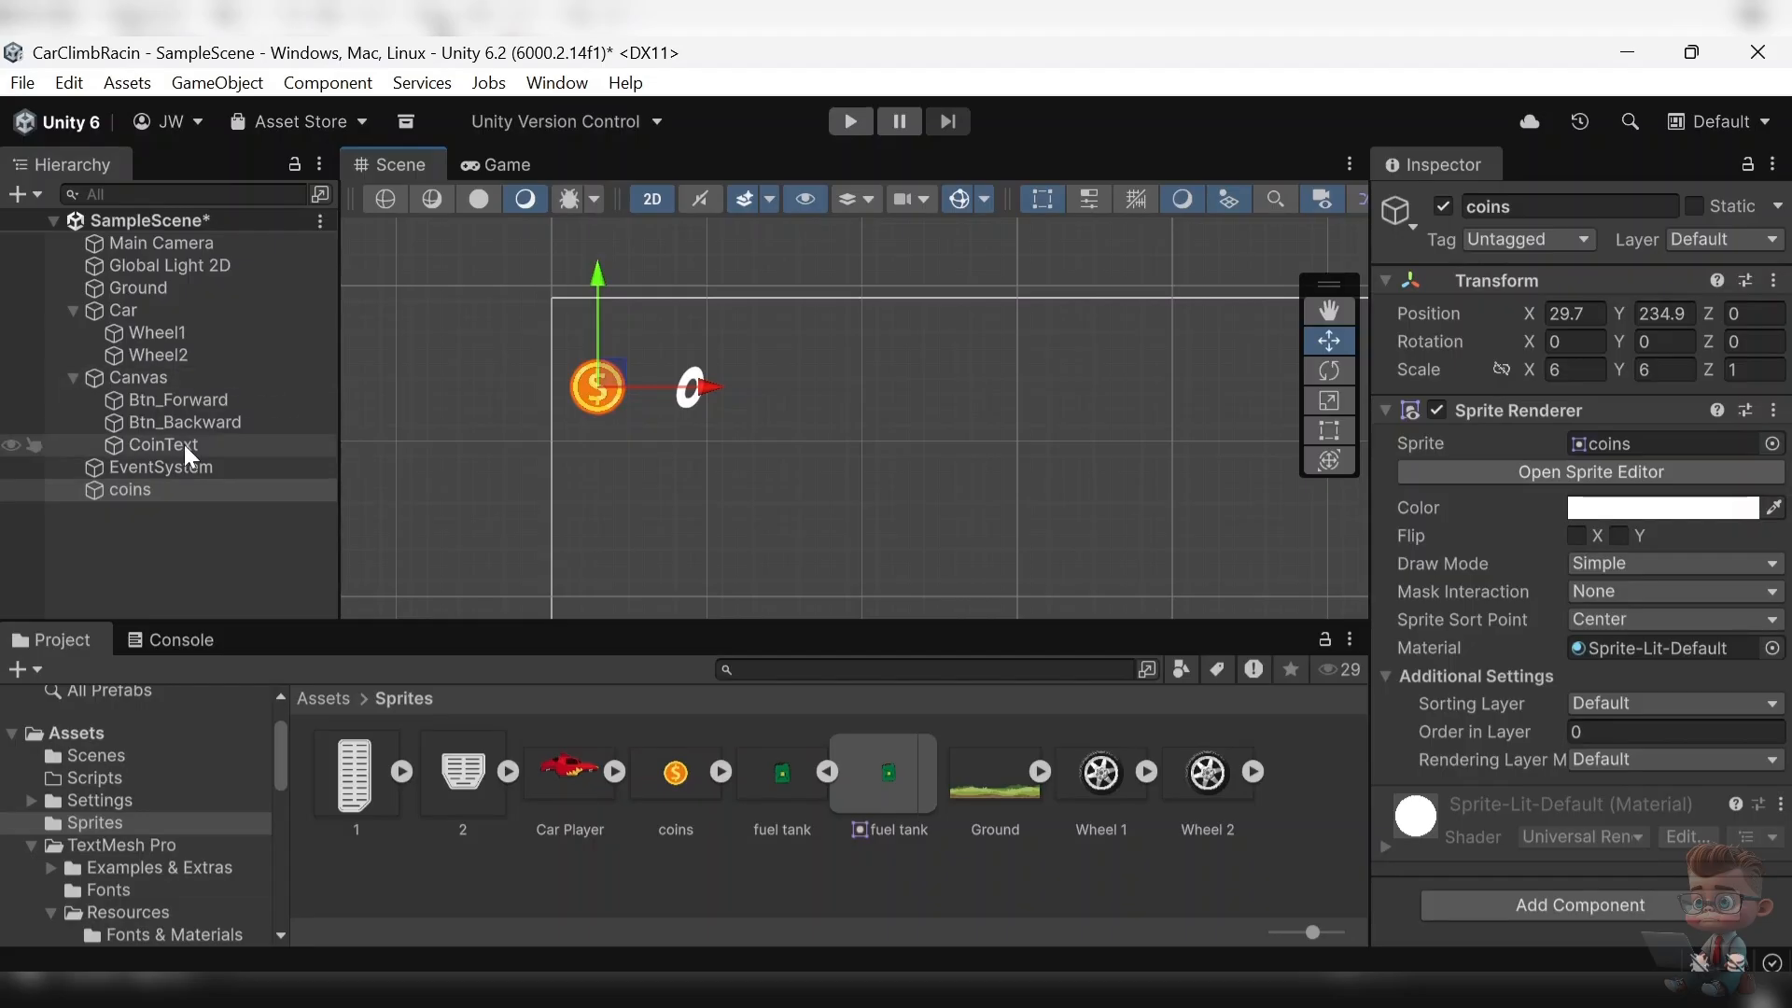
click(183, 444)
drag(861, 362, 807, 374)
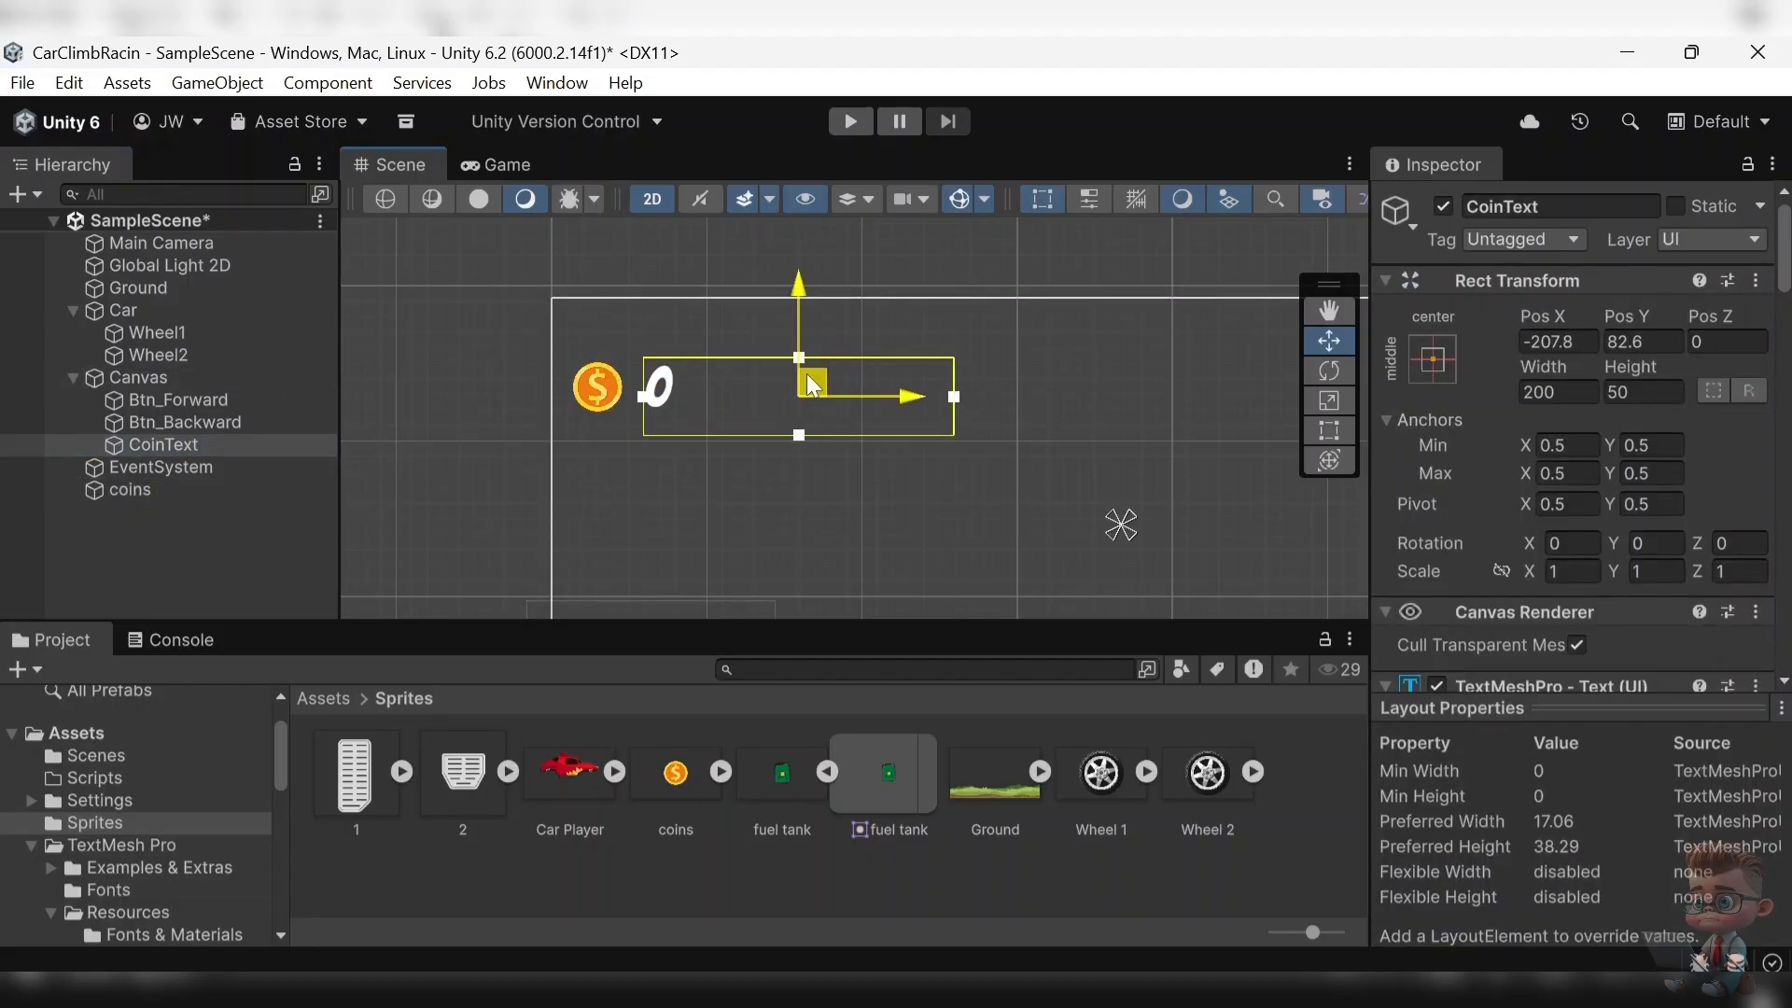
- Add a UI Scrollbar under Canvas and rename it Fuelbar
right_click(211, 377)
mouse_move(367, 854)
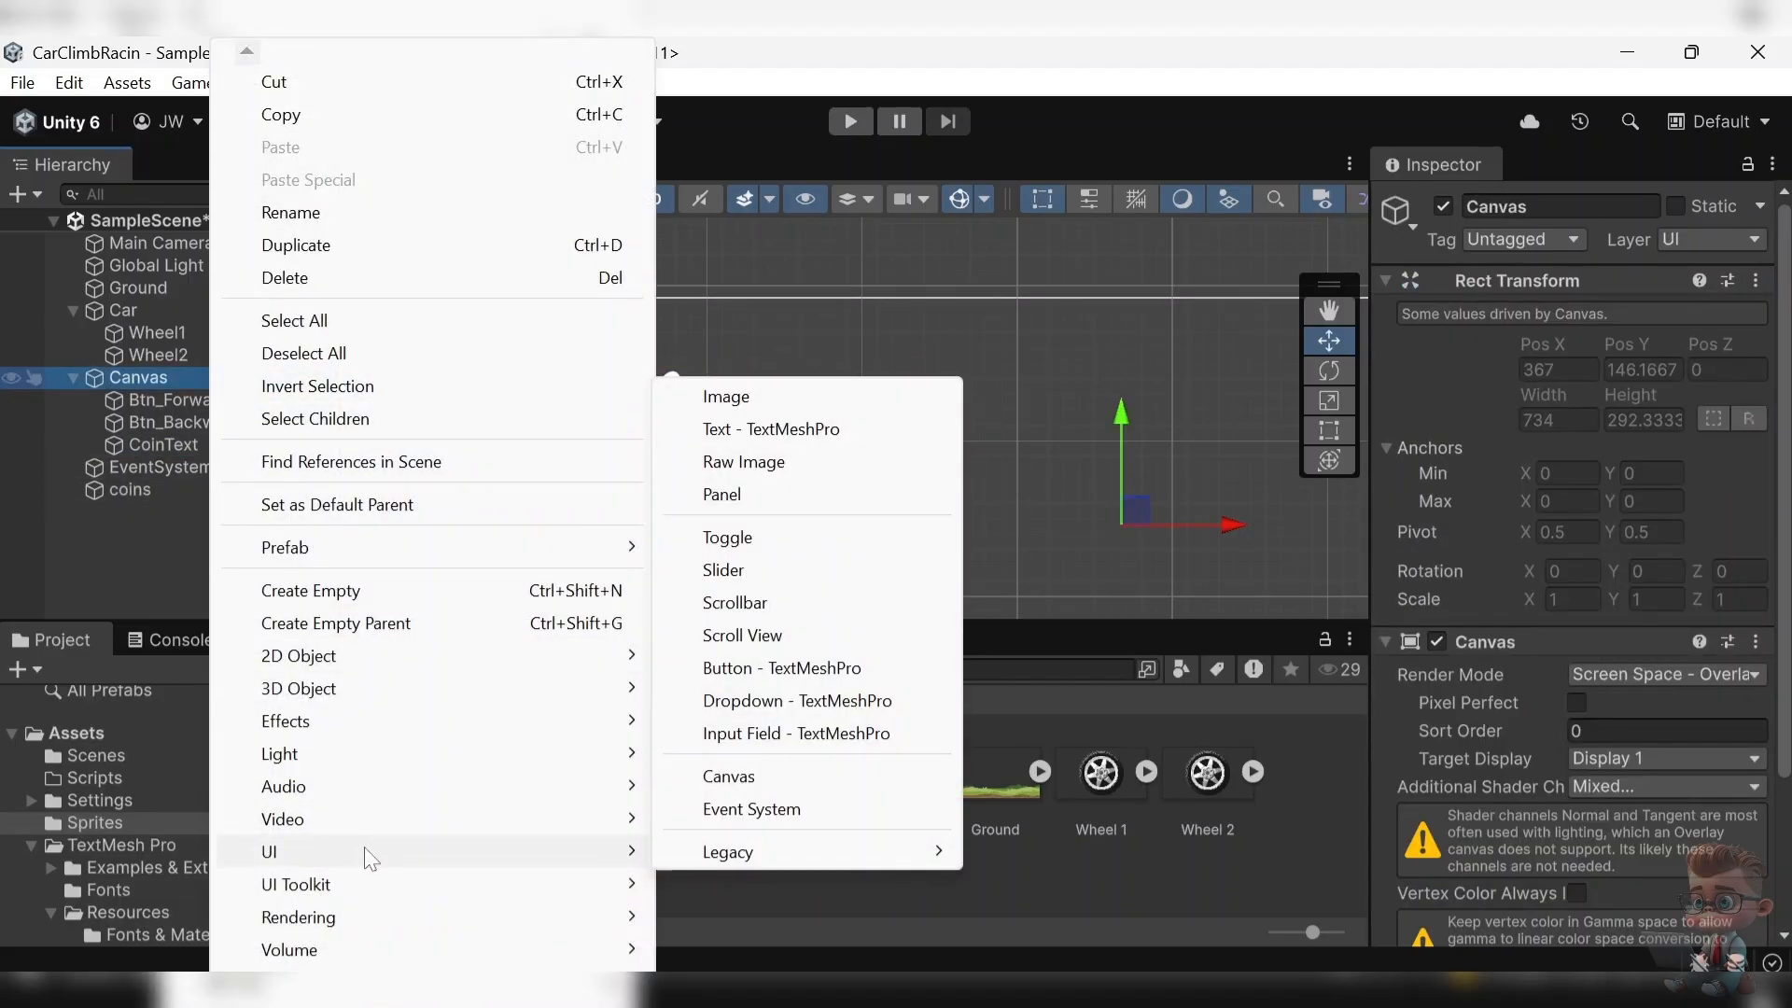
click(782, 612)
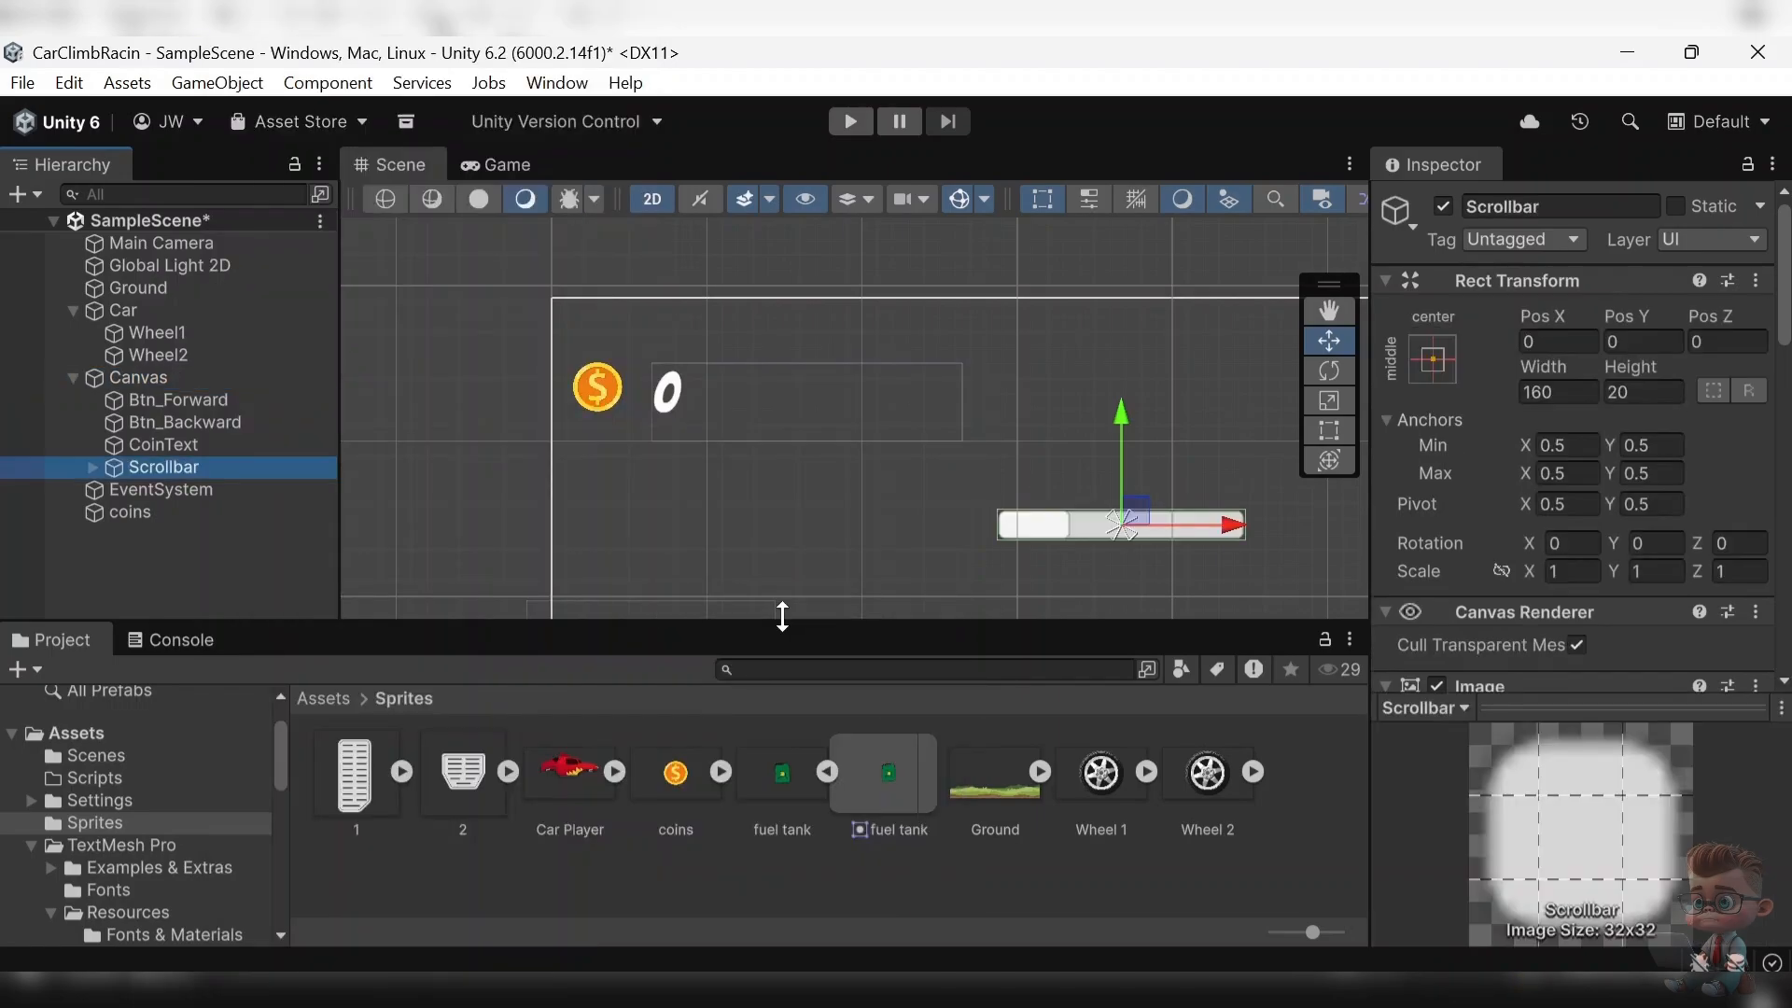
click(1559, 206)
text(Fuelbar)
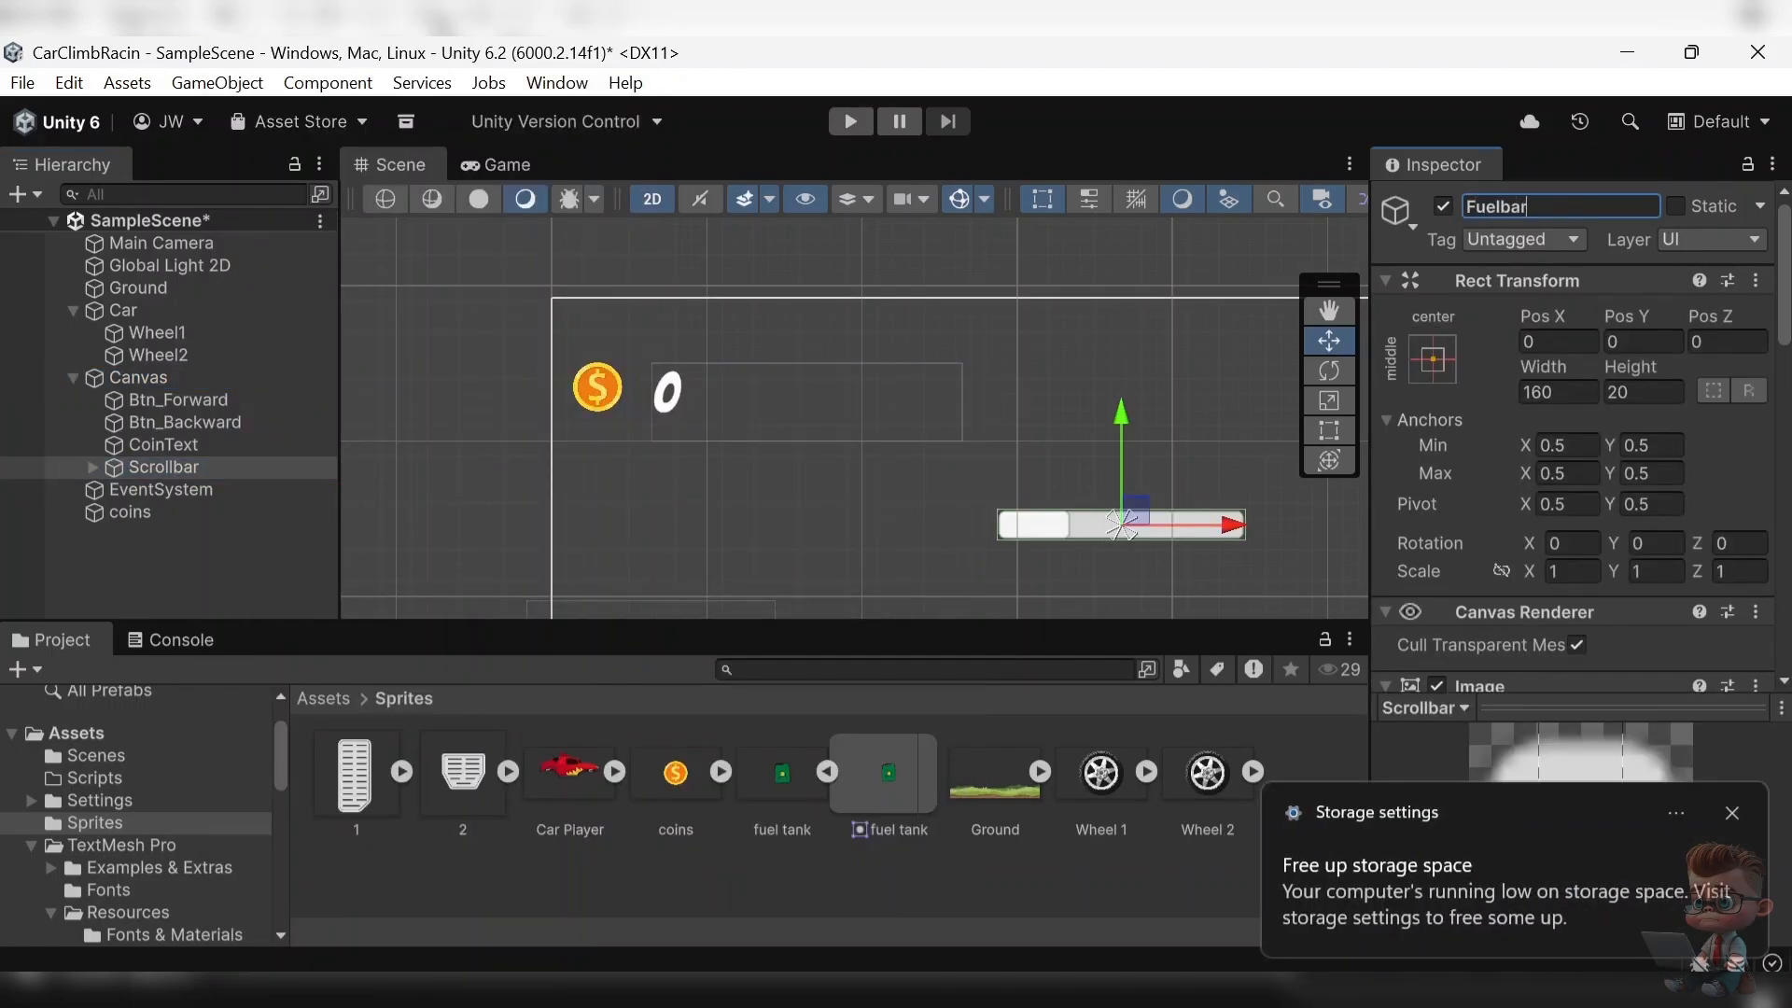
key(Return)
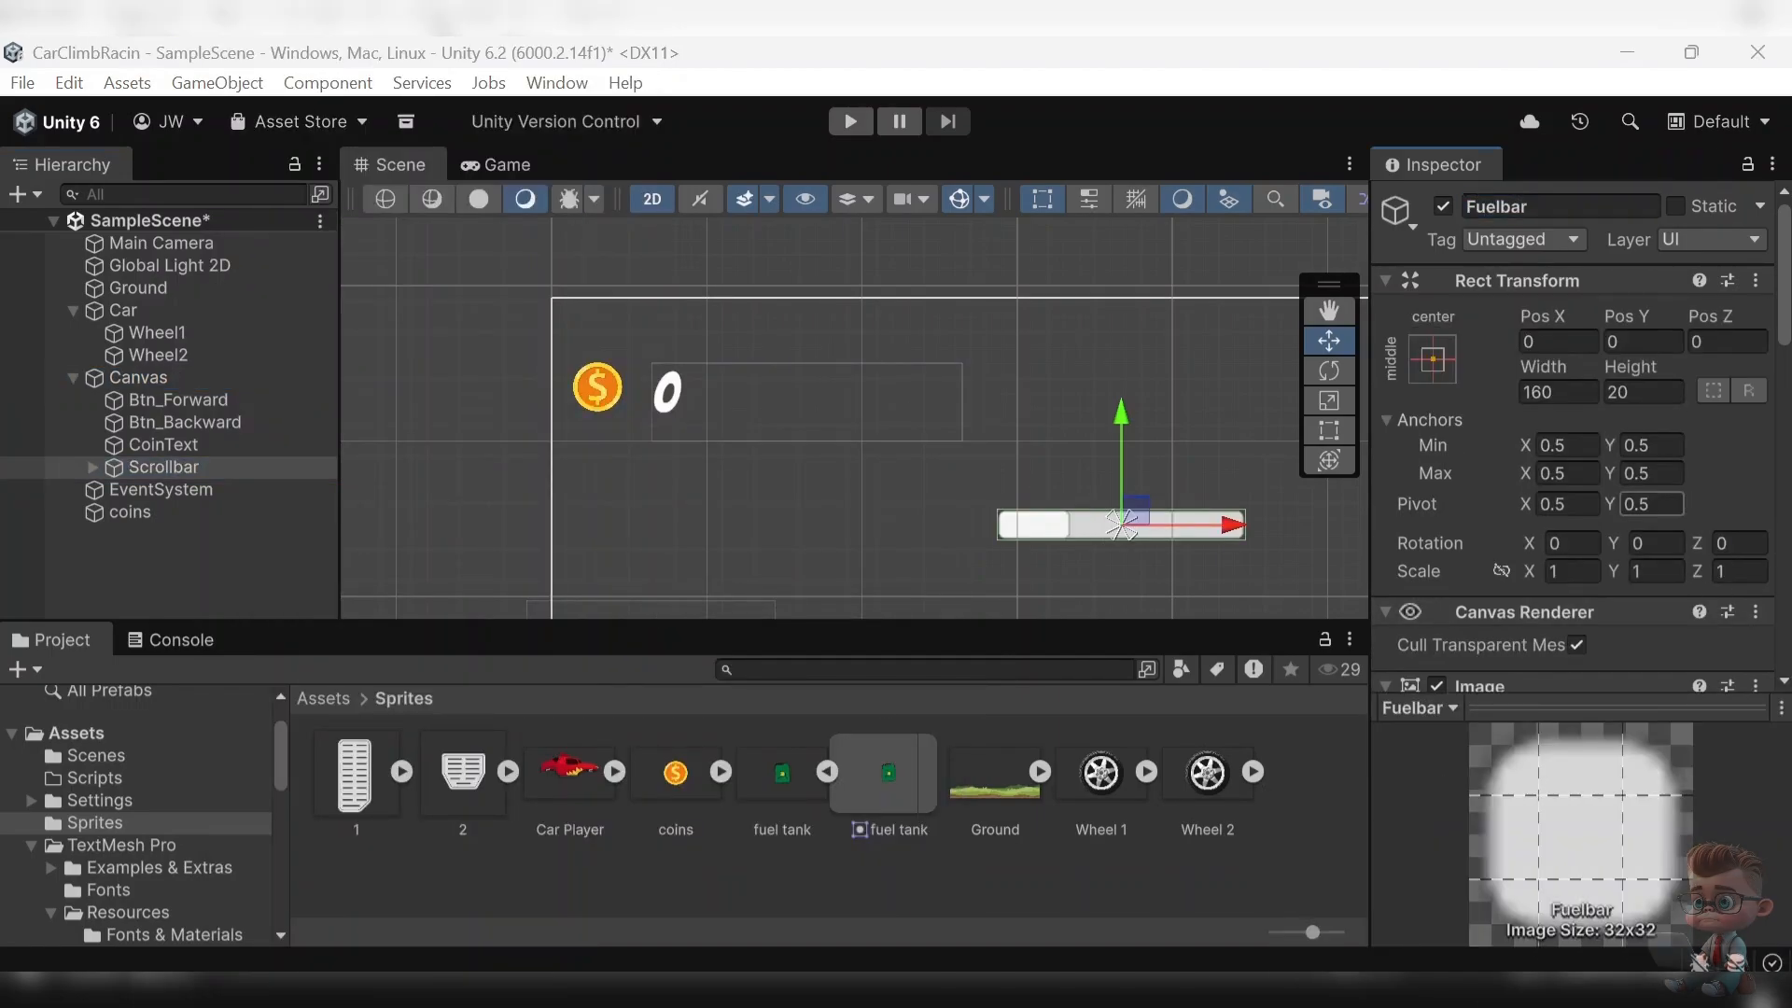
- Expand Fuelbar's children and rename its Sliding Area to Background
scroll(1642, 496, down, 3)
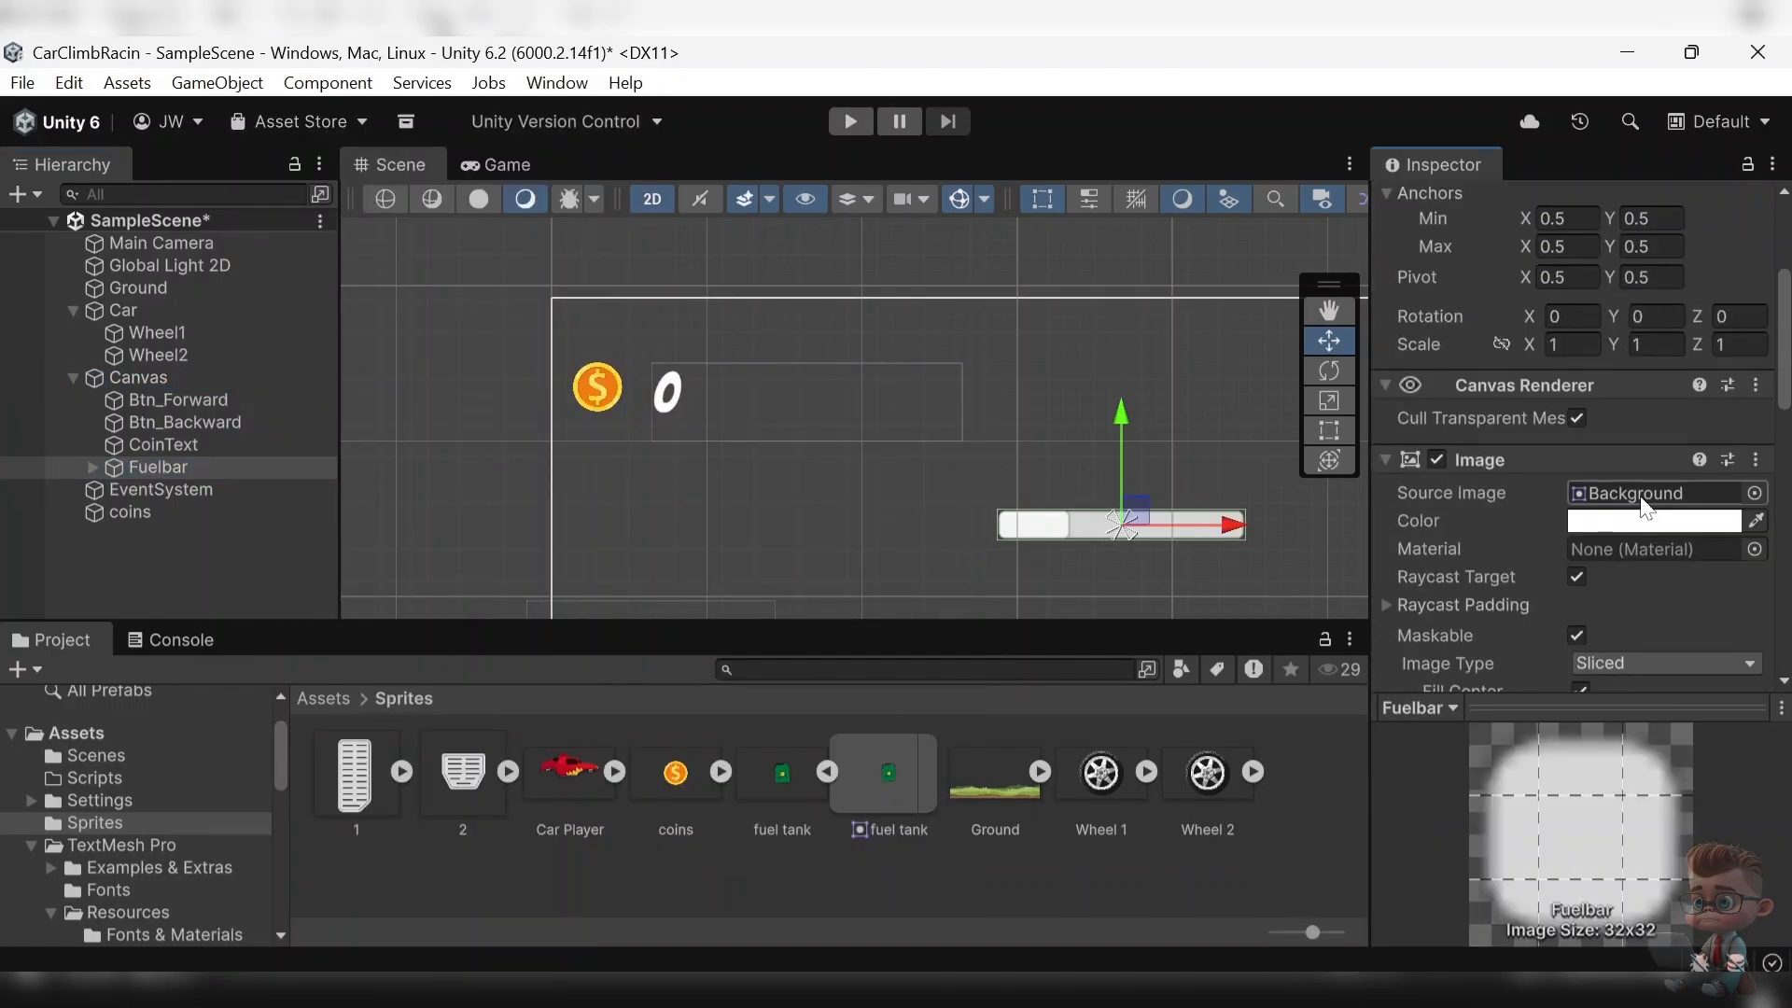
click(87, 468)
click(88, 467)
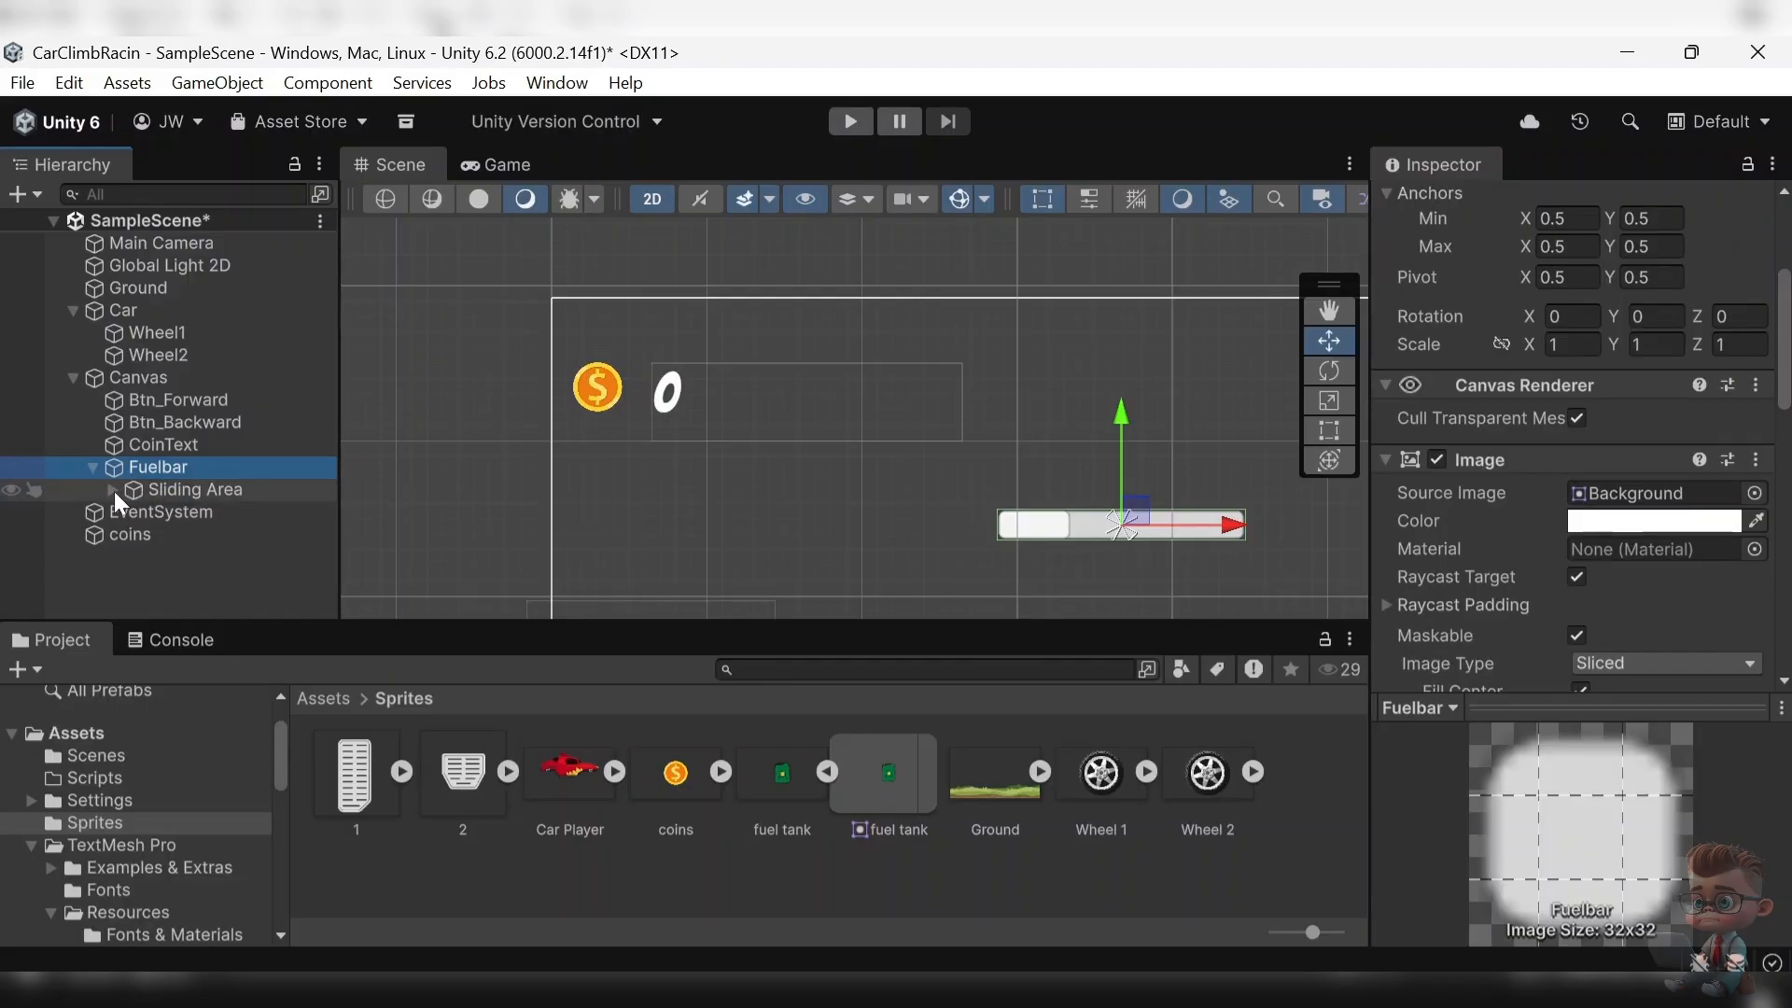
click(114, 490)
click(187, 489)
click(1568, 206)
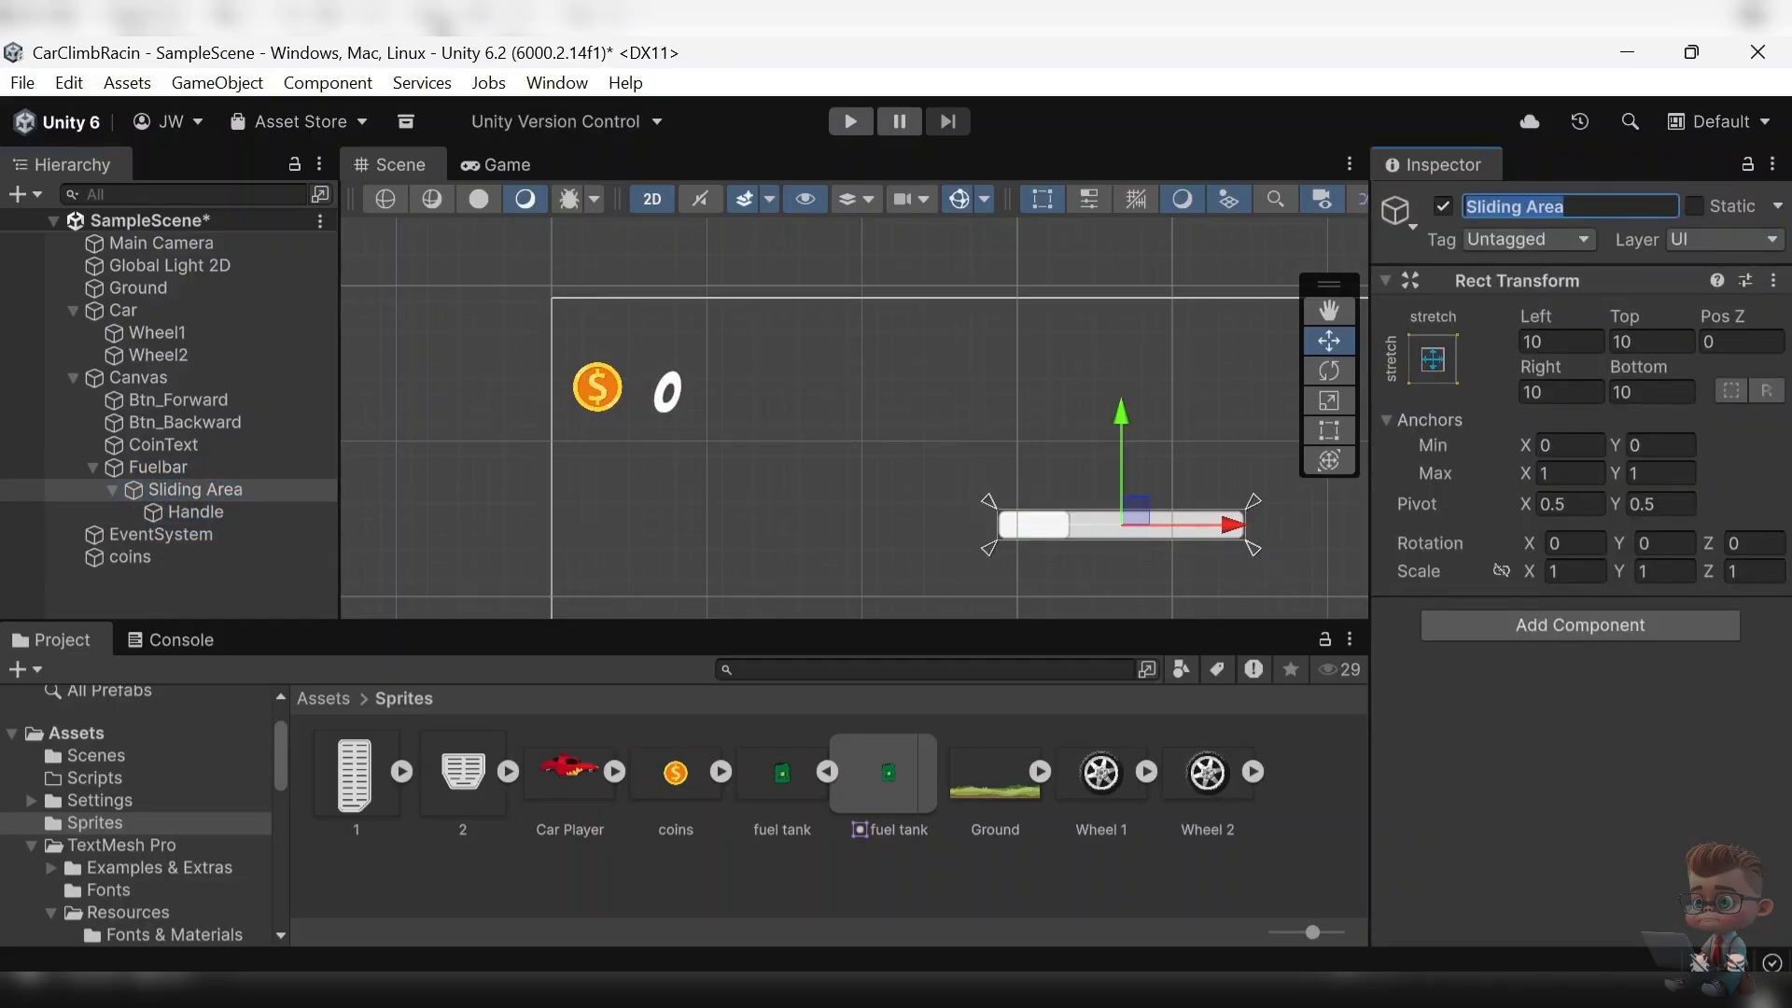
text(Background)
key(Return)
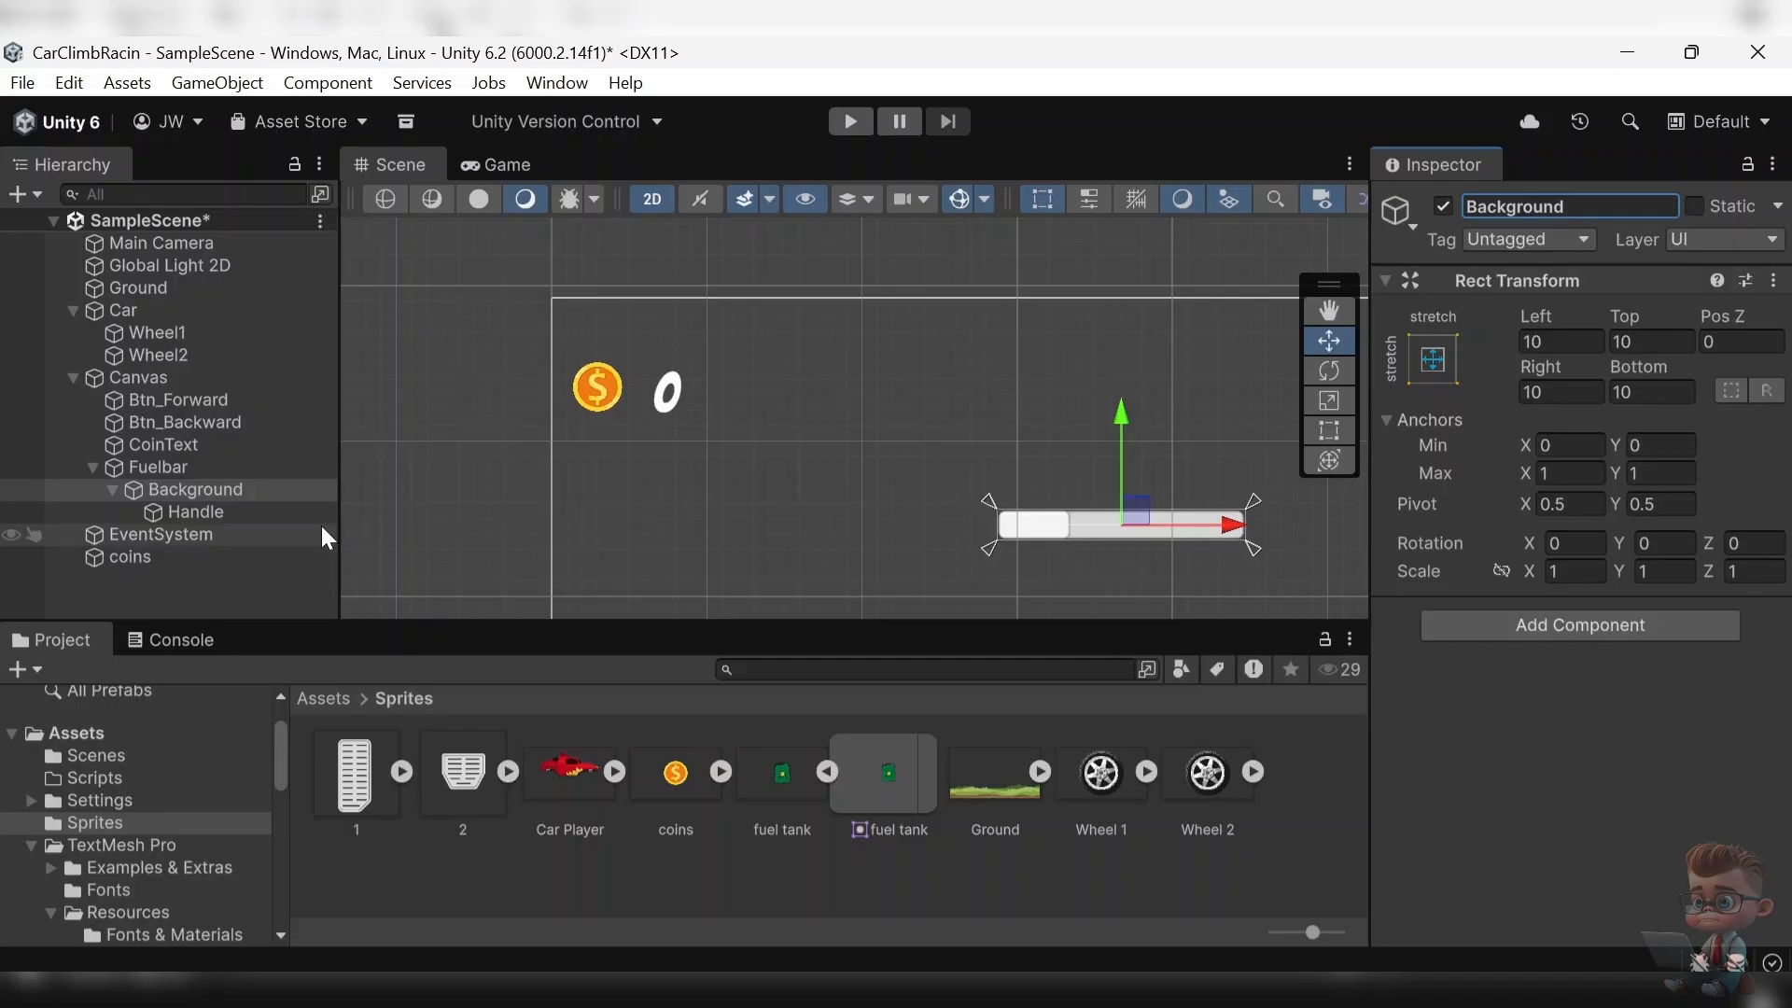
- Rename the Handle object under Background to Fill
click(224, 512)
click(1516, 206)
text(d)
key(BackSpace)
text(Fill)
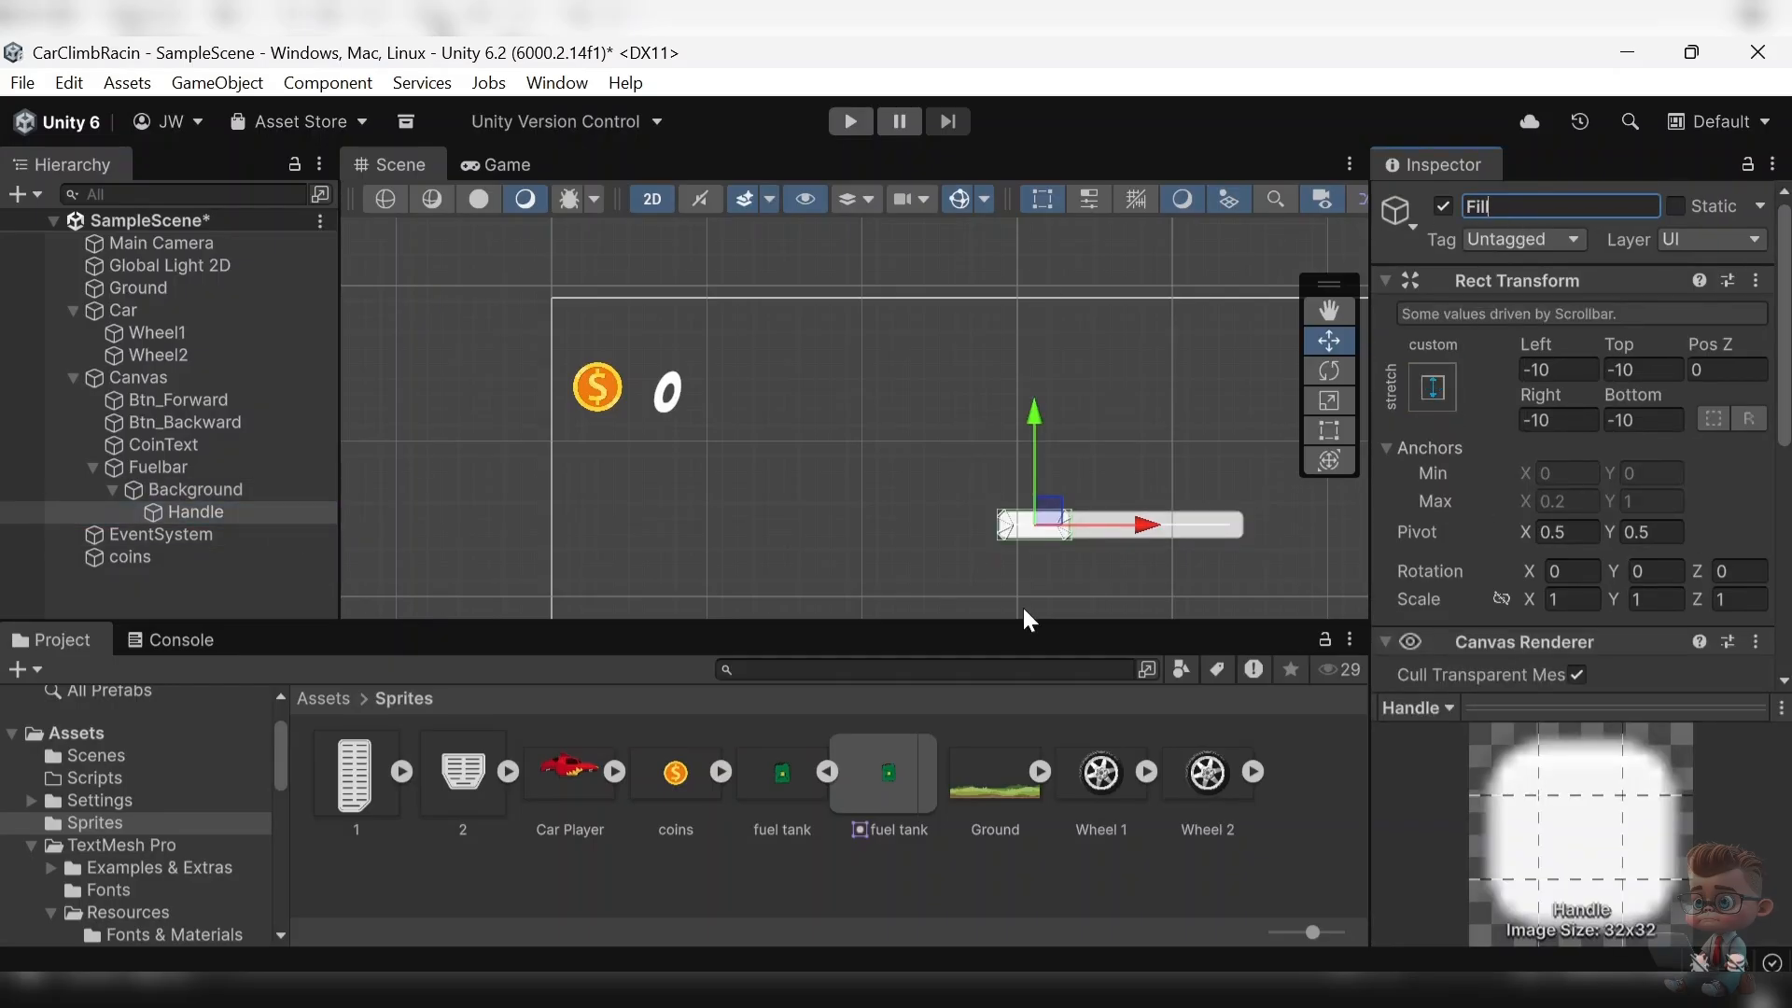
key(Return)
- Move Fuelbar above the coin counter in the Canvas's upper-left corner, at about X -229, Y 126
click(1034, 506)
drag(1145, 521, 792, 326)
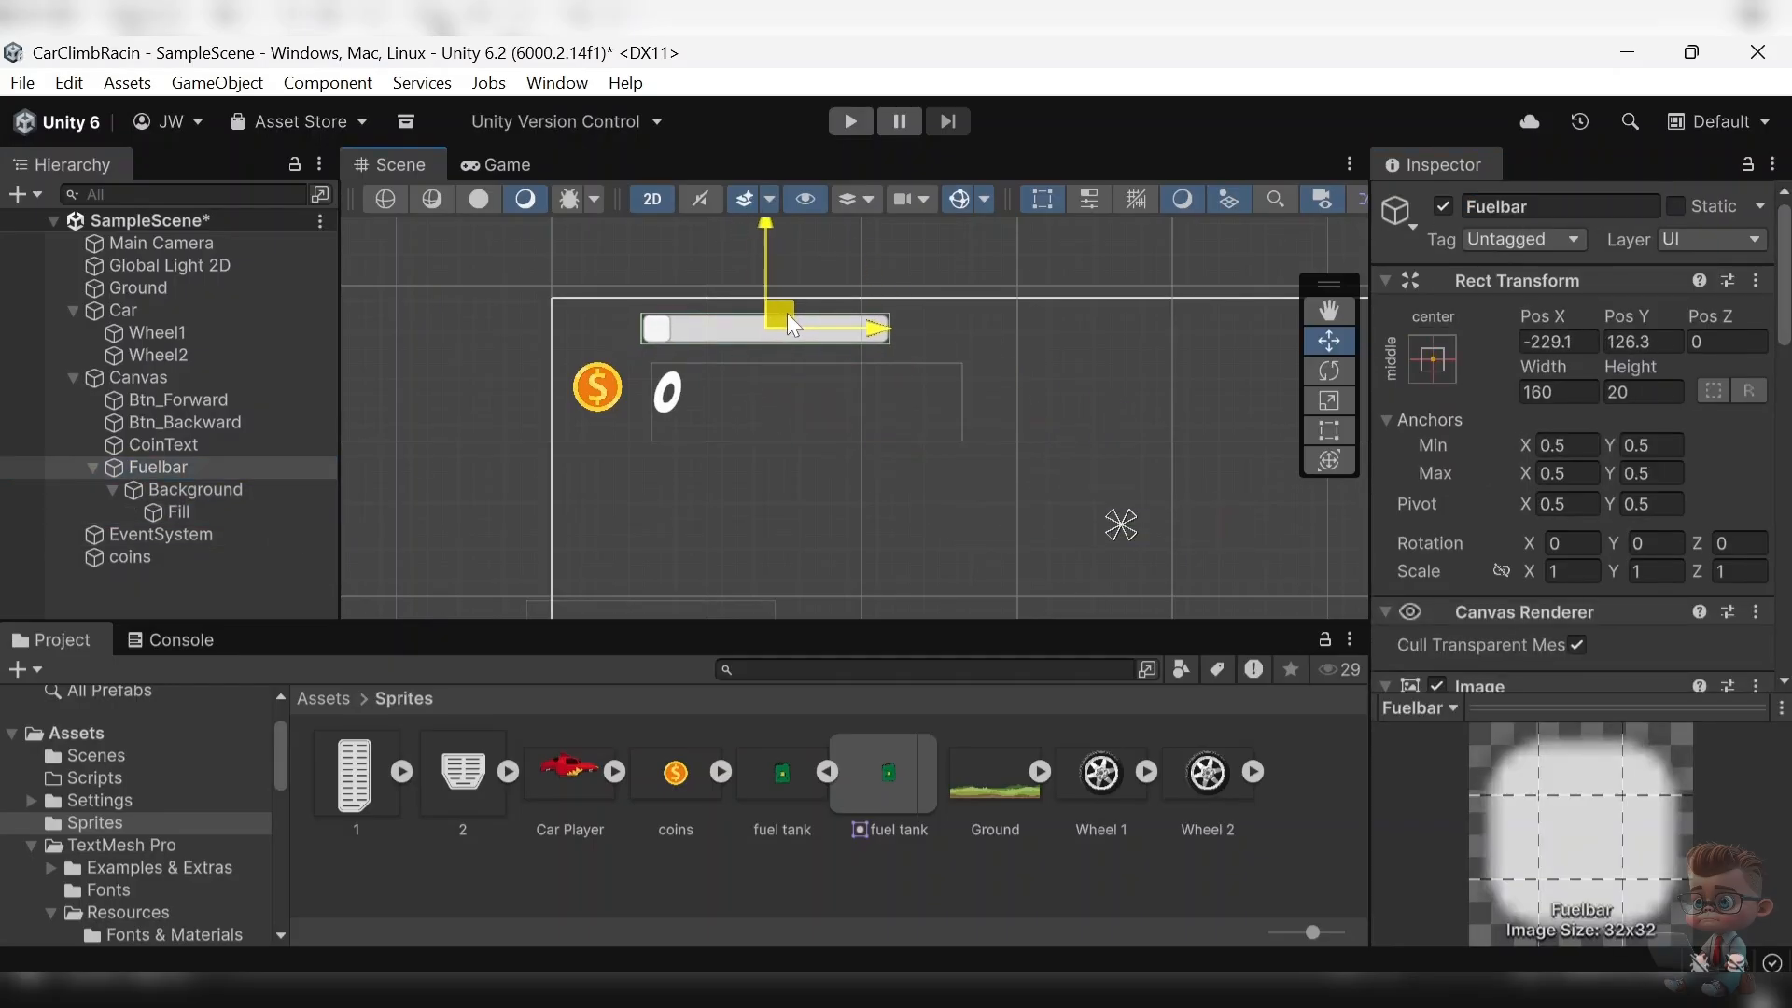
scroll(1558, 461, down, 5)
- Set the Fill object's Image colour to bright green, hexadecimal 13FF00
click(196, 489)
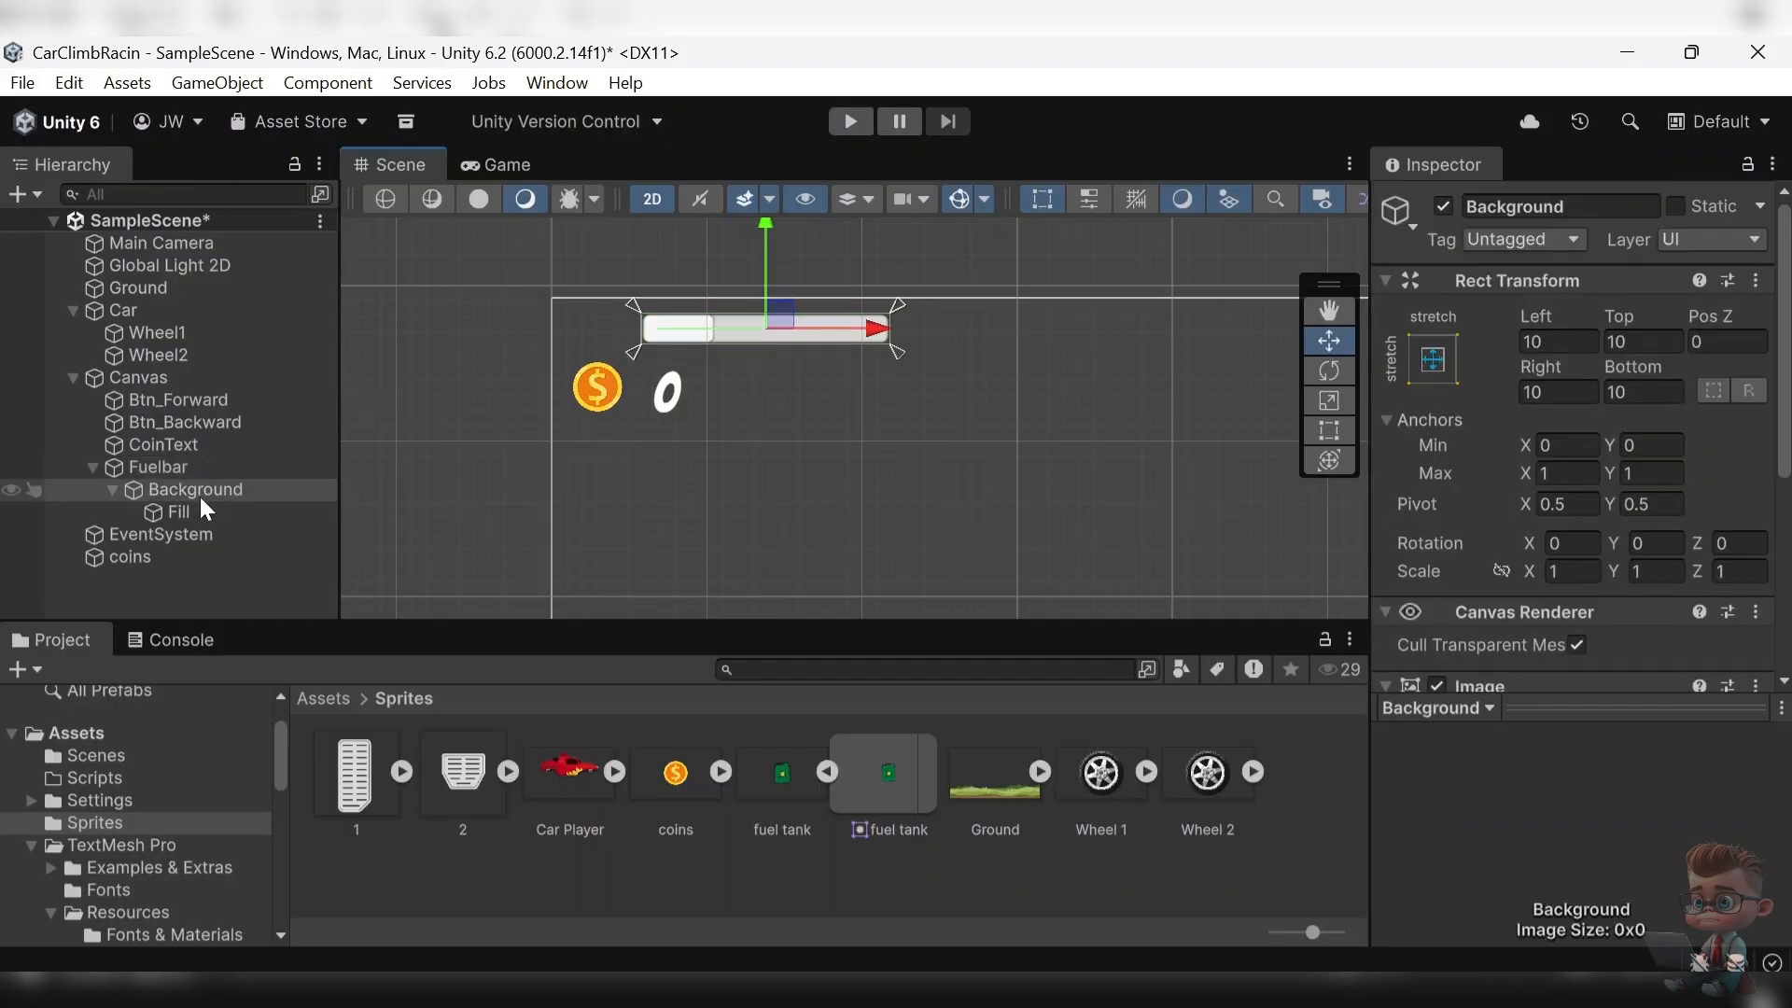
click(179, 512)
scroll(1655, 454, down, 3)
scroll(1657, 458, down, 3)
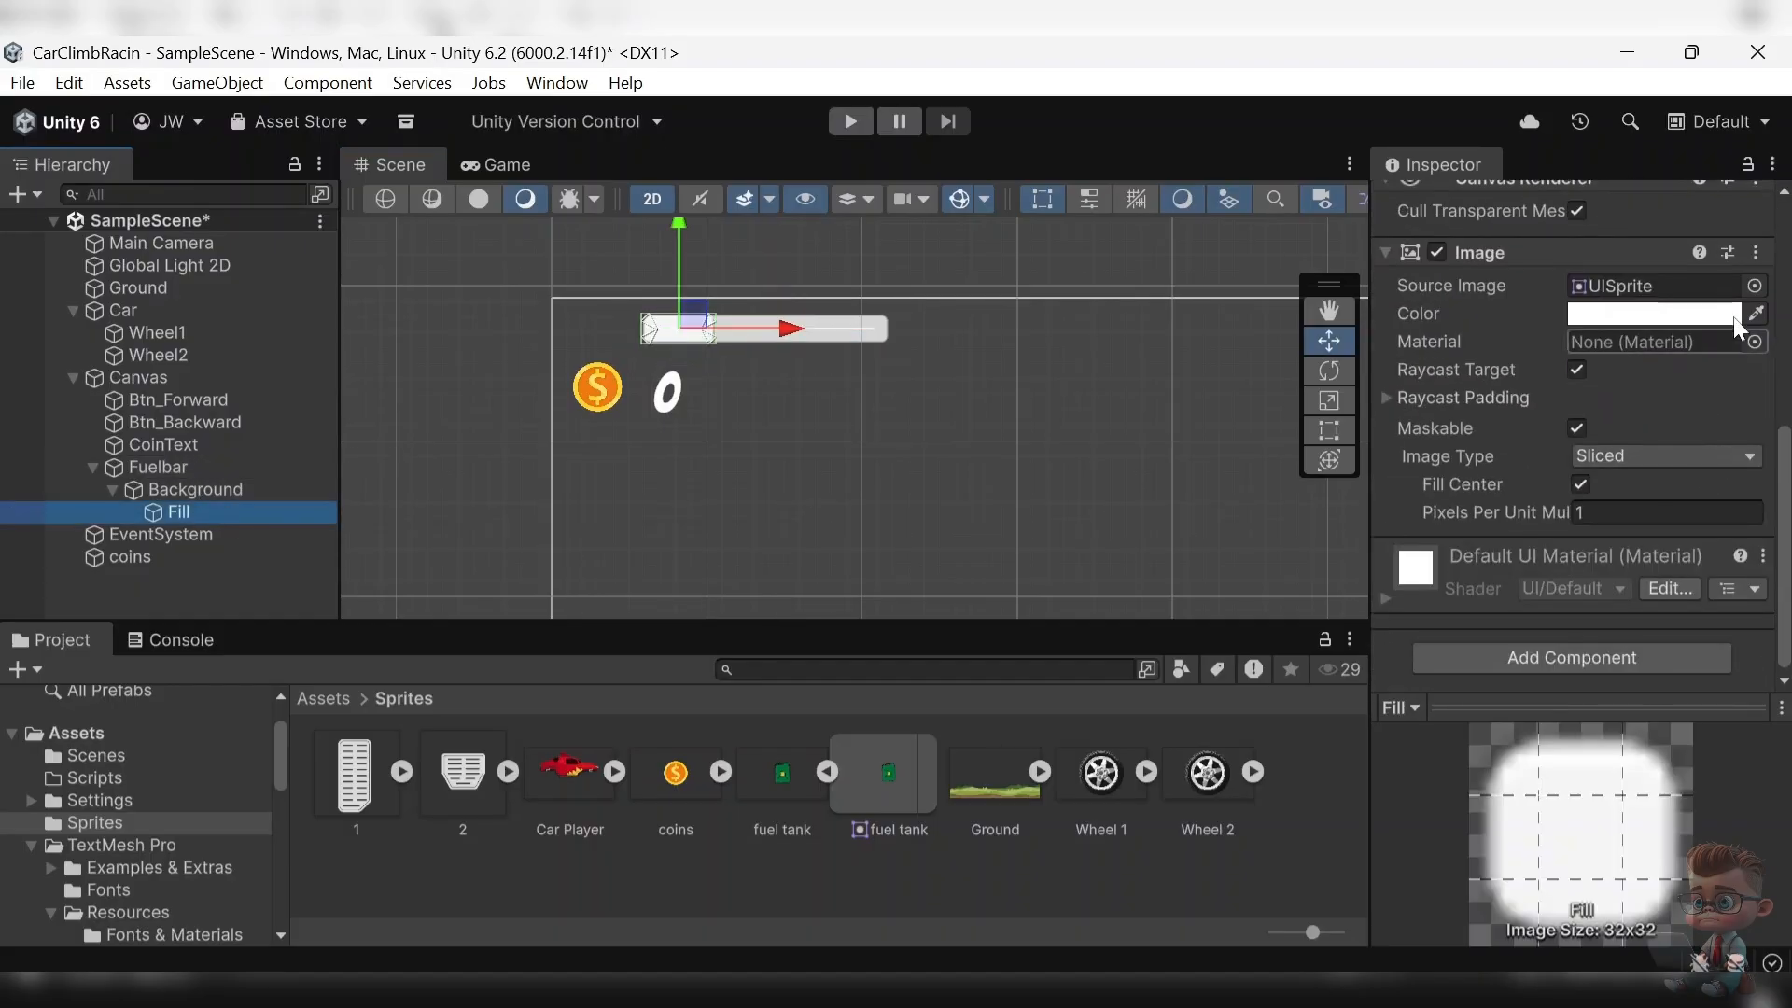
click(1751, 316)
click(1654, 324)
click(1654, 323)
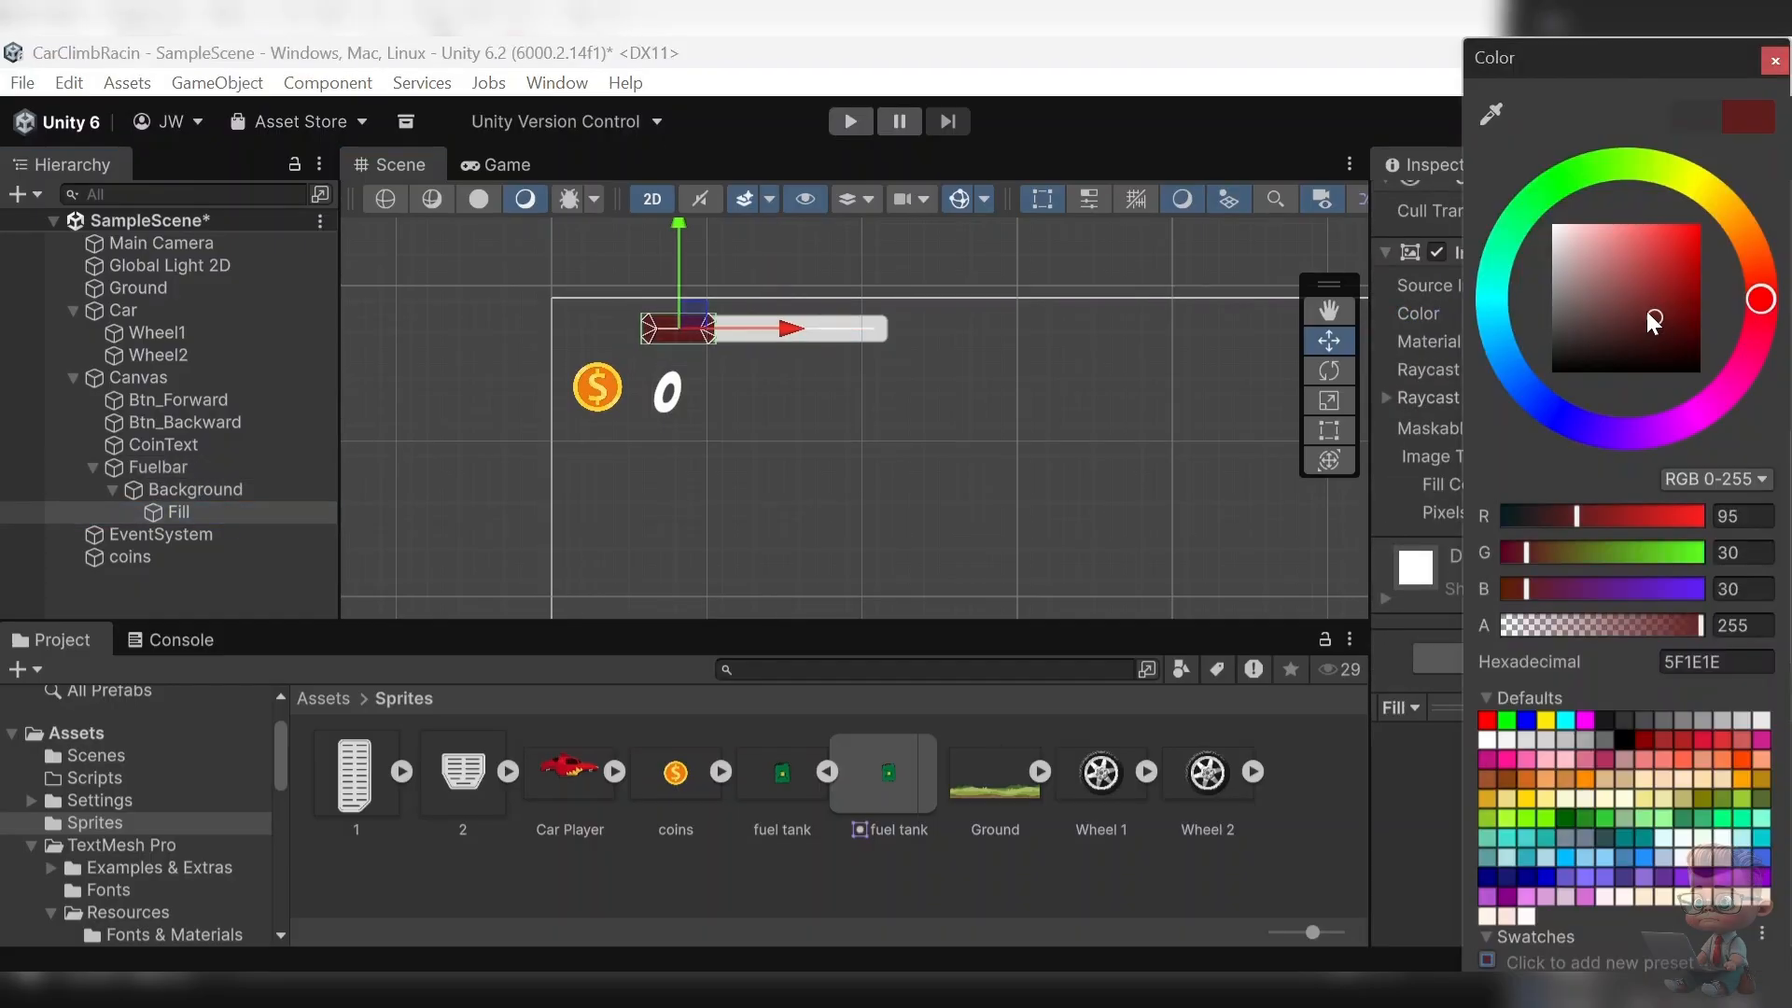
click(1571, 182)
drag(1655, 317, 1728, 194)
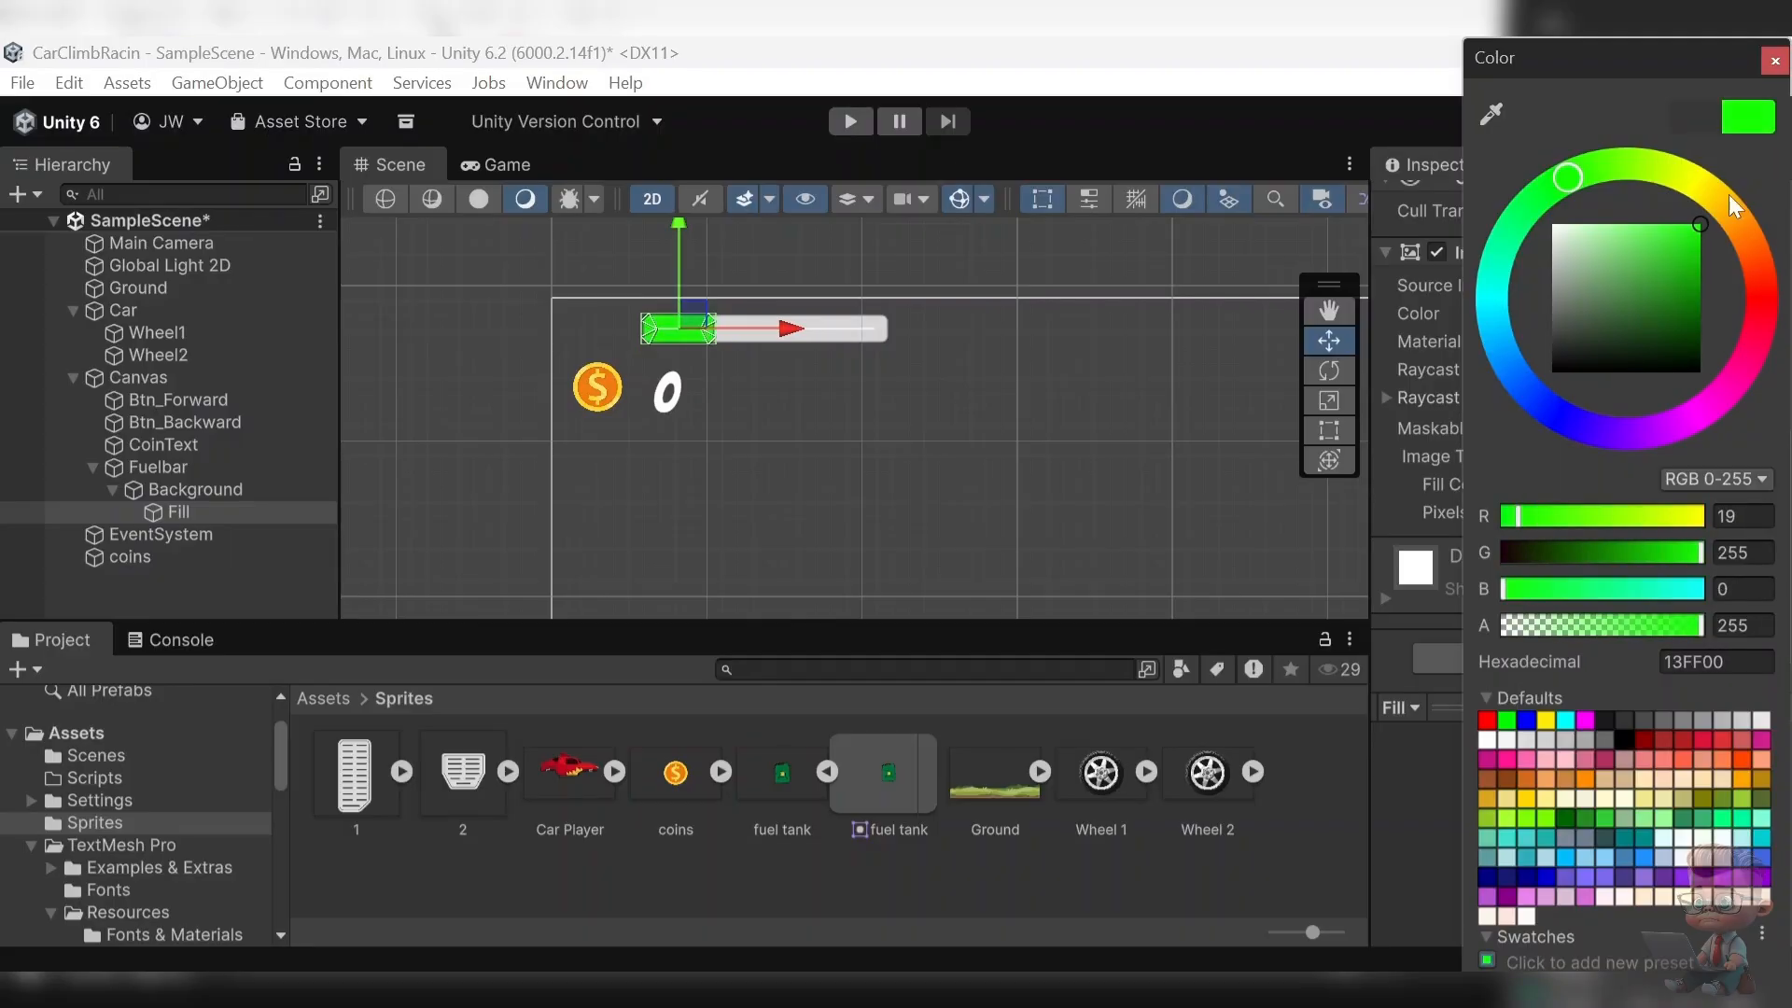
click(1775, 60)
- Set Fuelbar's Image colour to yellow
click(881, 332)
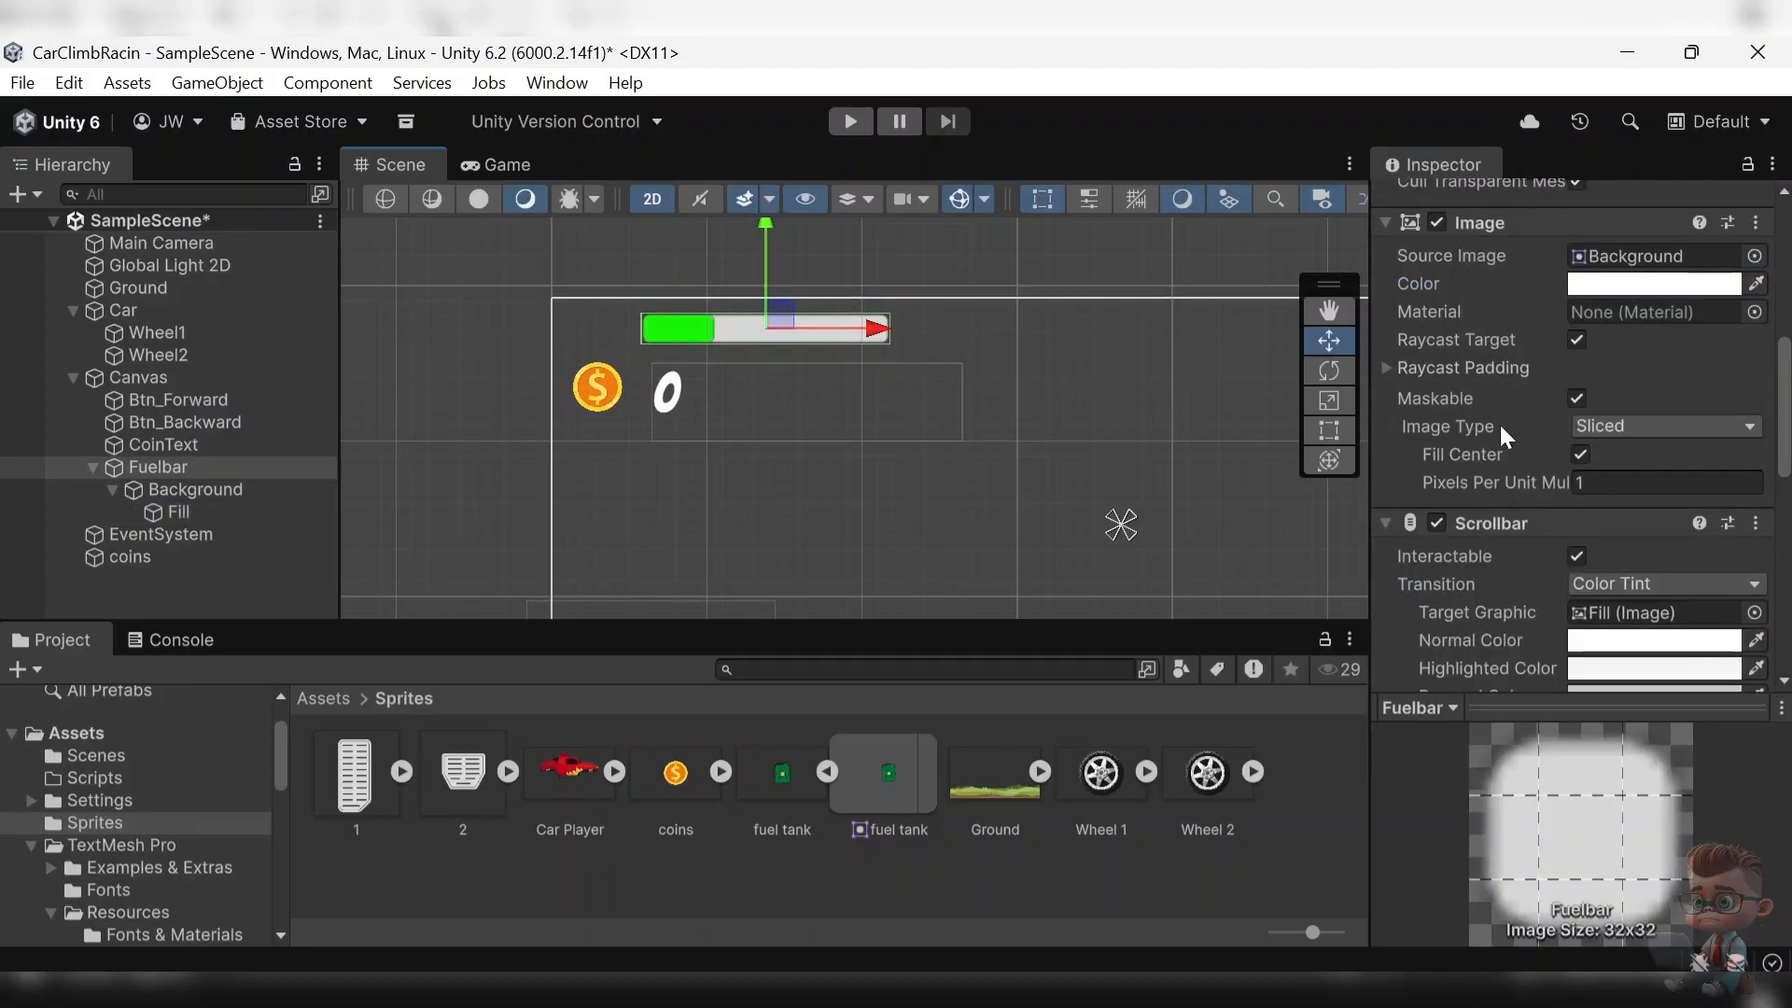
click(1704, 292)
click(1696, 289)
click(1694, 183)
drag(1679, 254, 1701, 182)
click(1775, 60)
- Move Fill out of Background to sit directly under Fuelbar, and delete the Background object
click(210, 493)
mouse_move(172, 506)
mouse_down()
mouse_move(175, 469)
mouse_move(171, 484)
mouse_up()
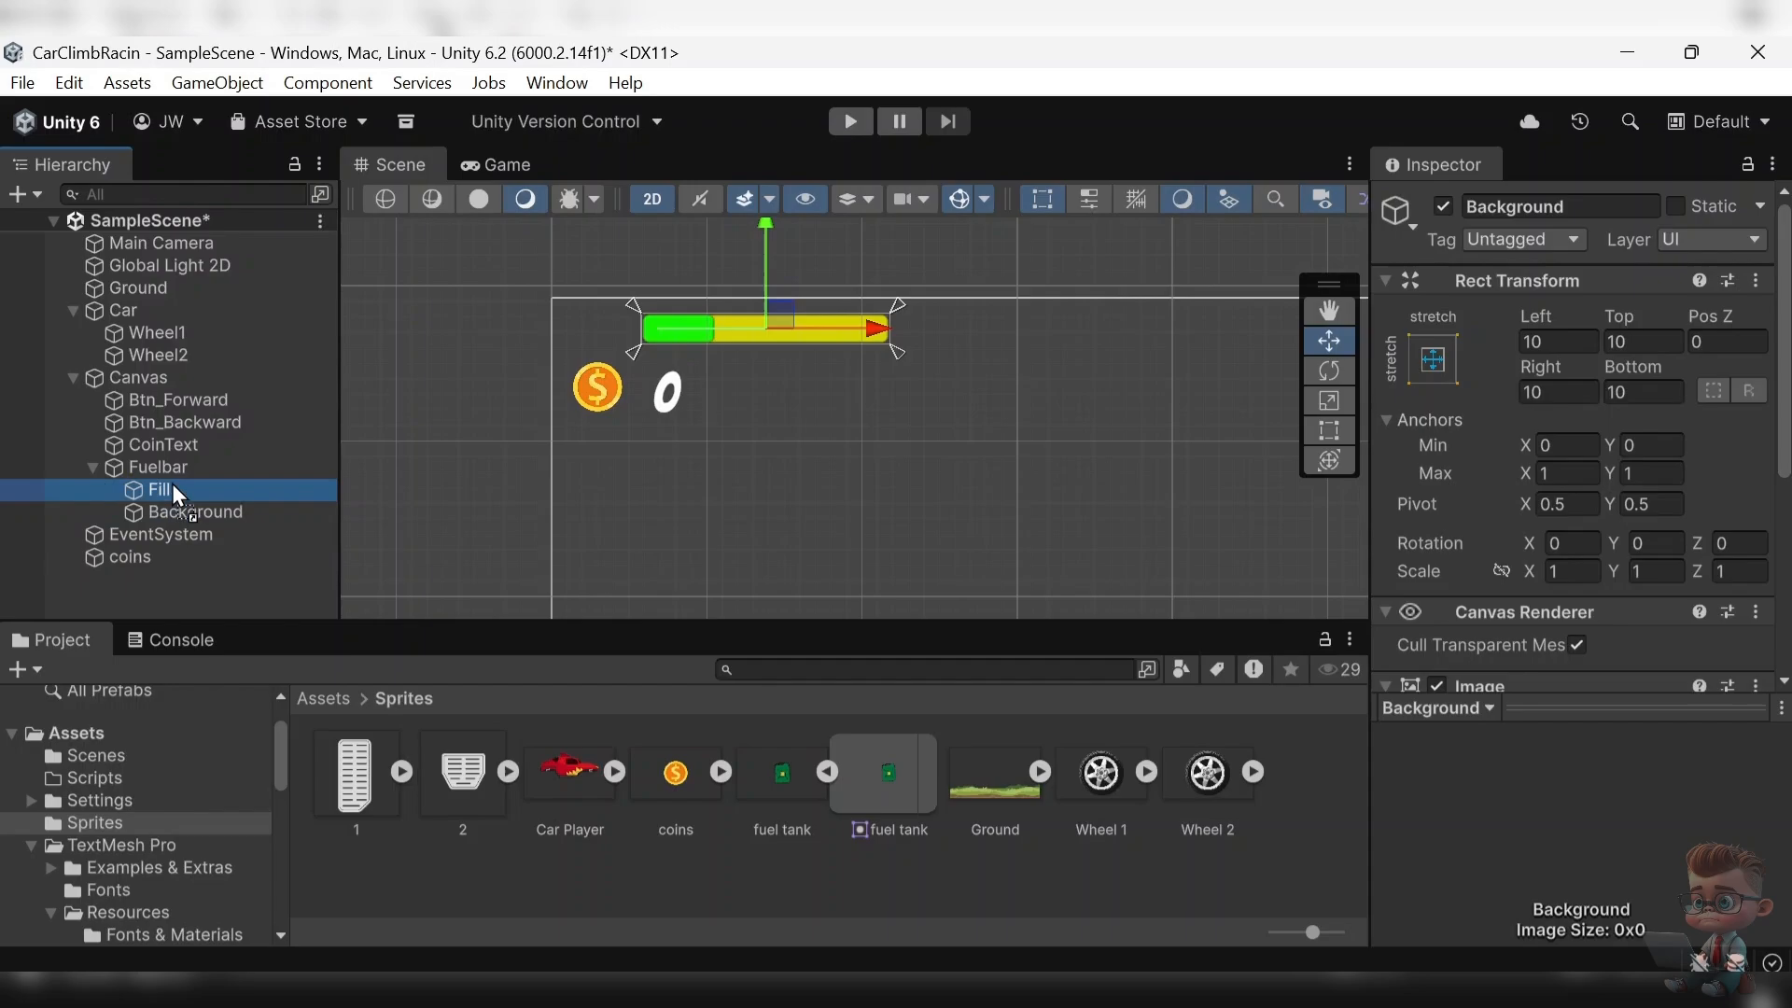
click(186, 512)
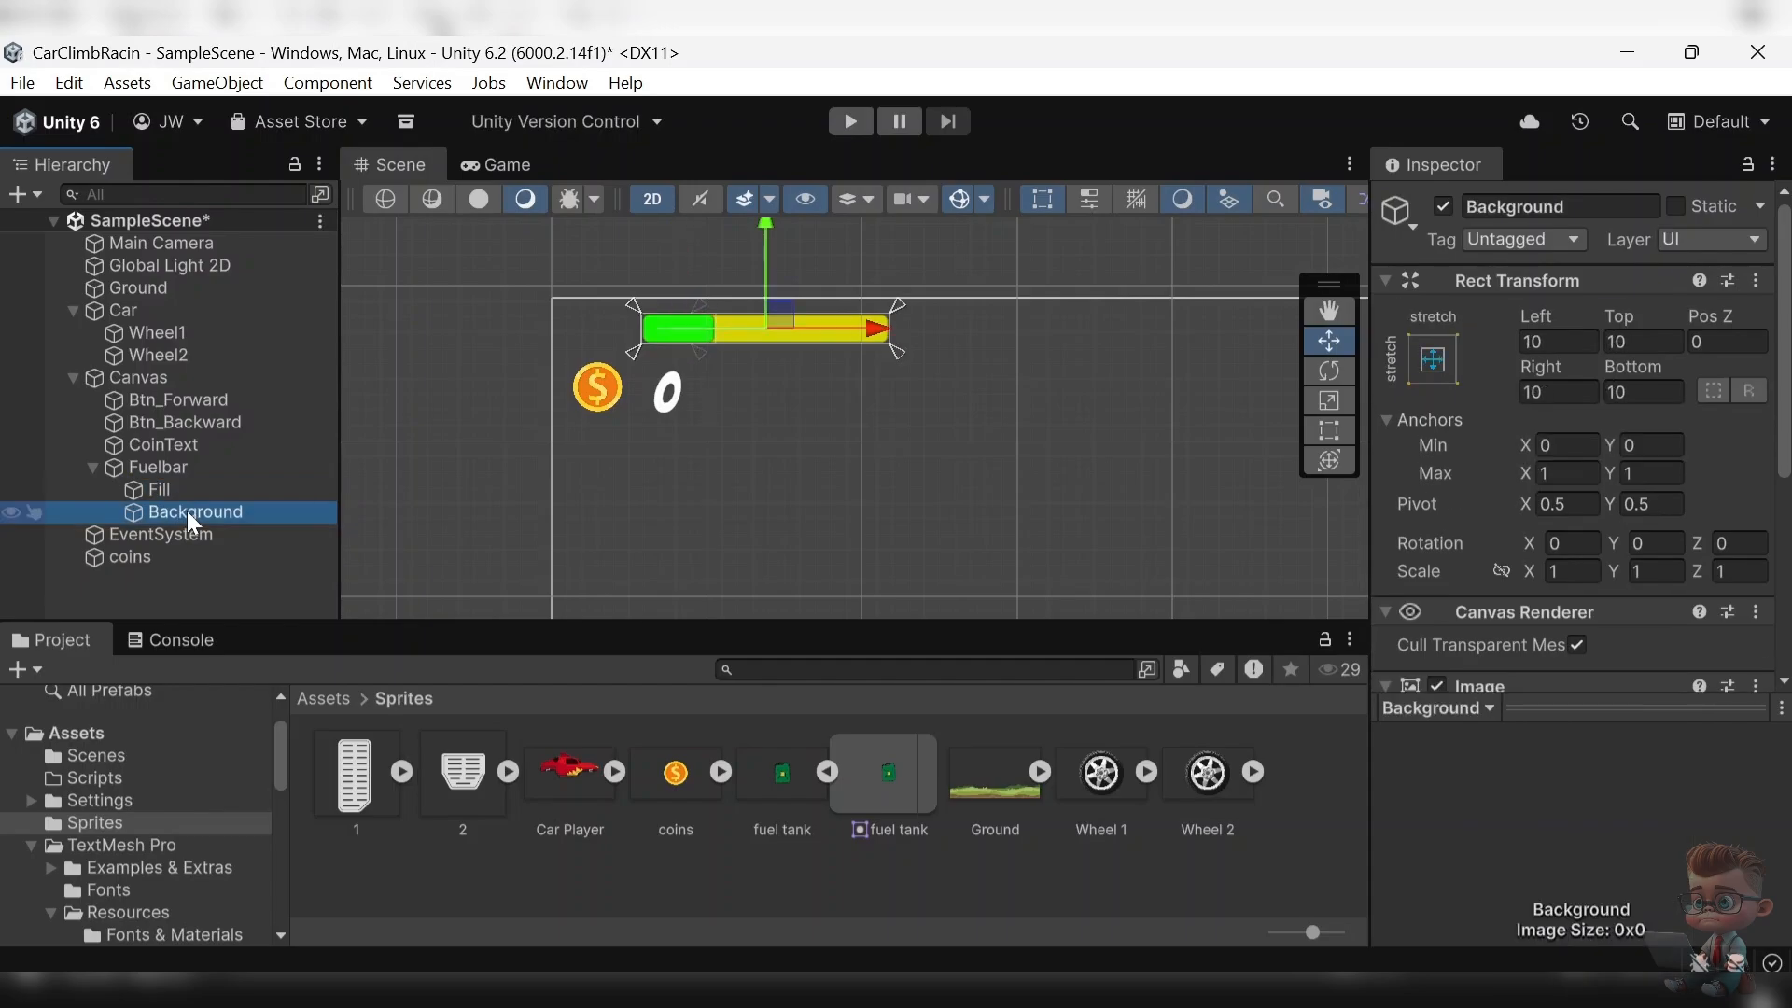
key(Delete)
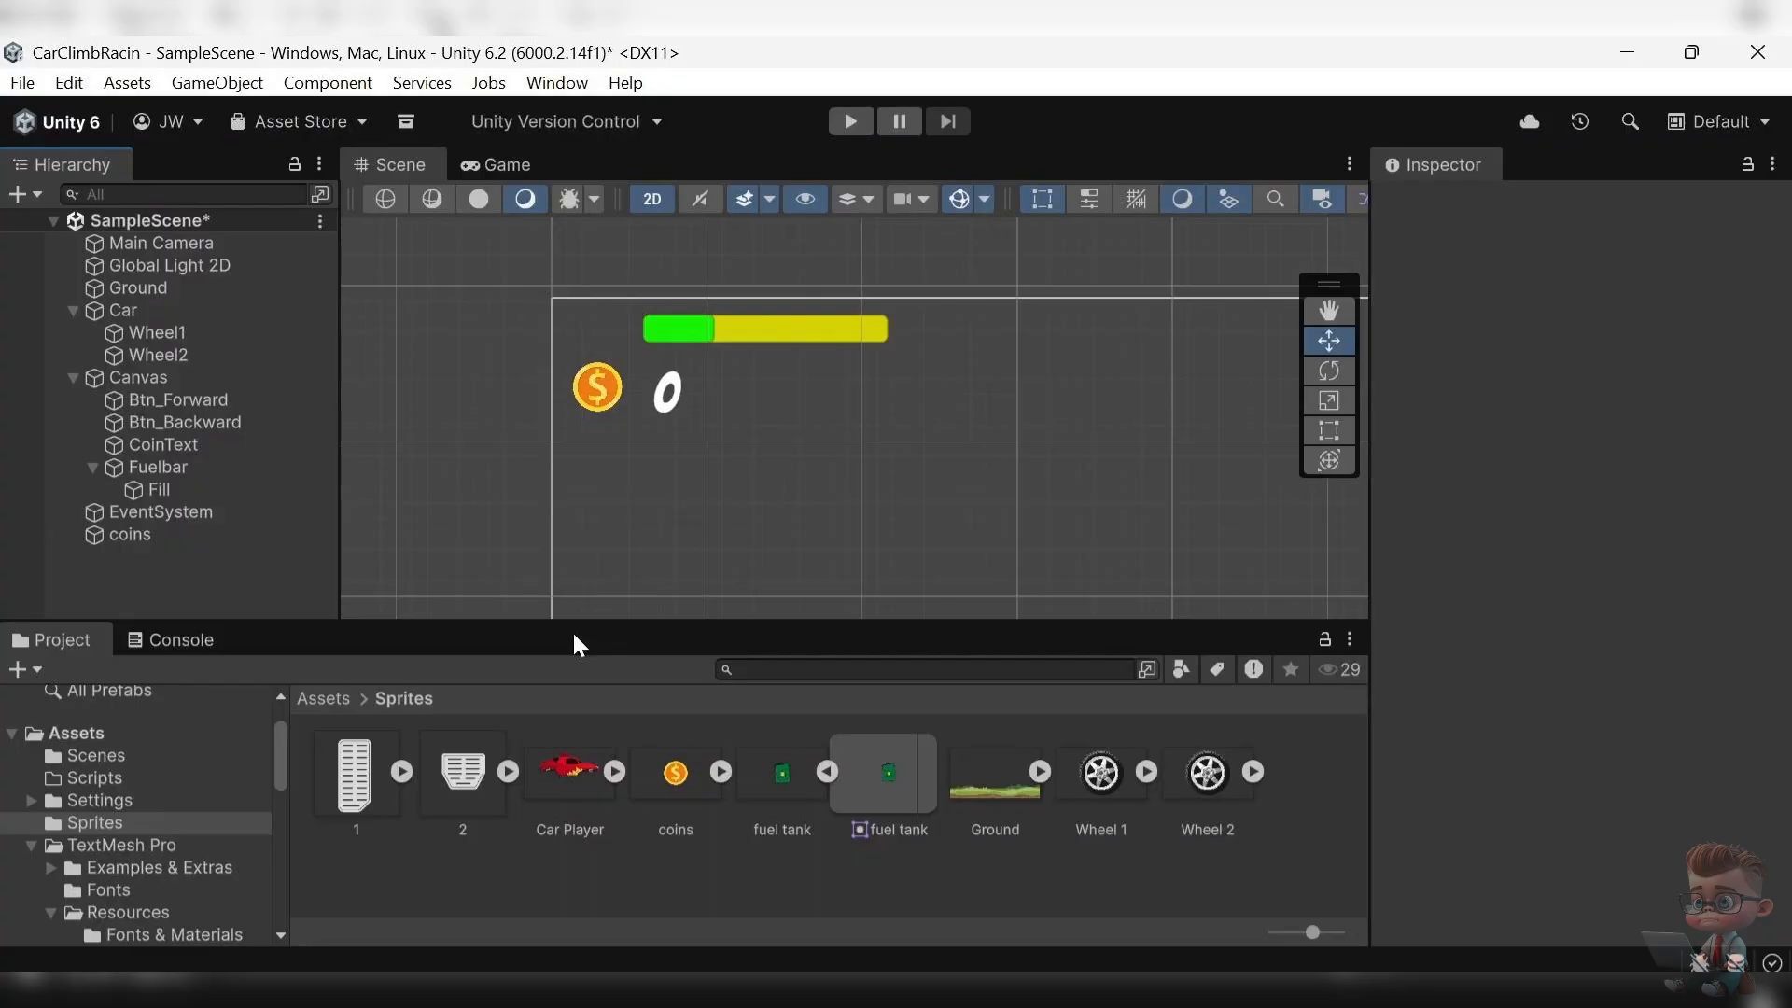
- Add the fuel tank sprite to the scene beside Fuelbar, above the coin icon, scaled to about 6.5
drag(726, 763, 1024, 602)
key(t)
drag(907, 549, 618, 357)
drag(752, 430, 666, 387)
drag(587, 344, 703, 387)
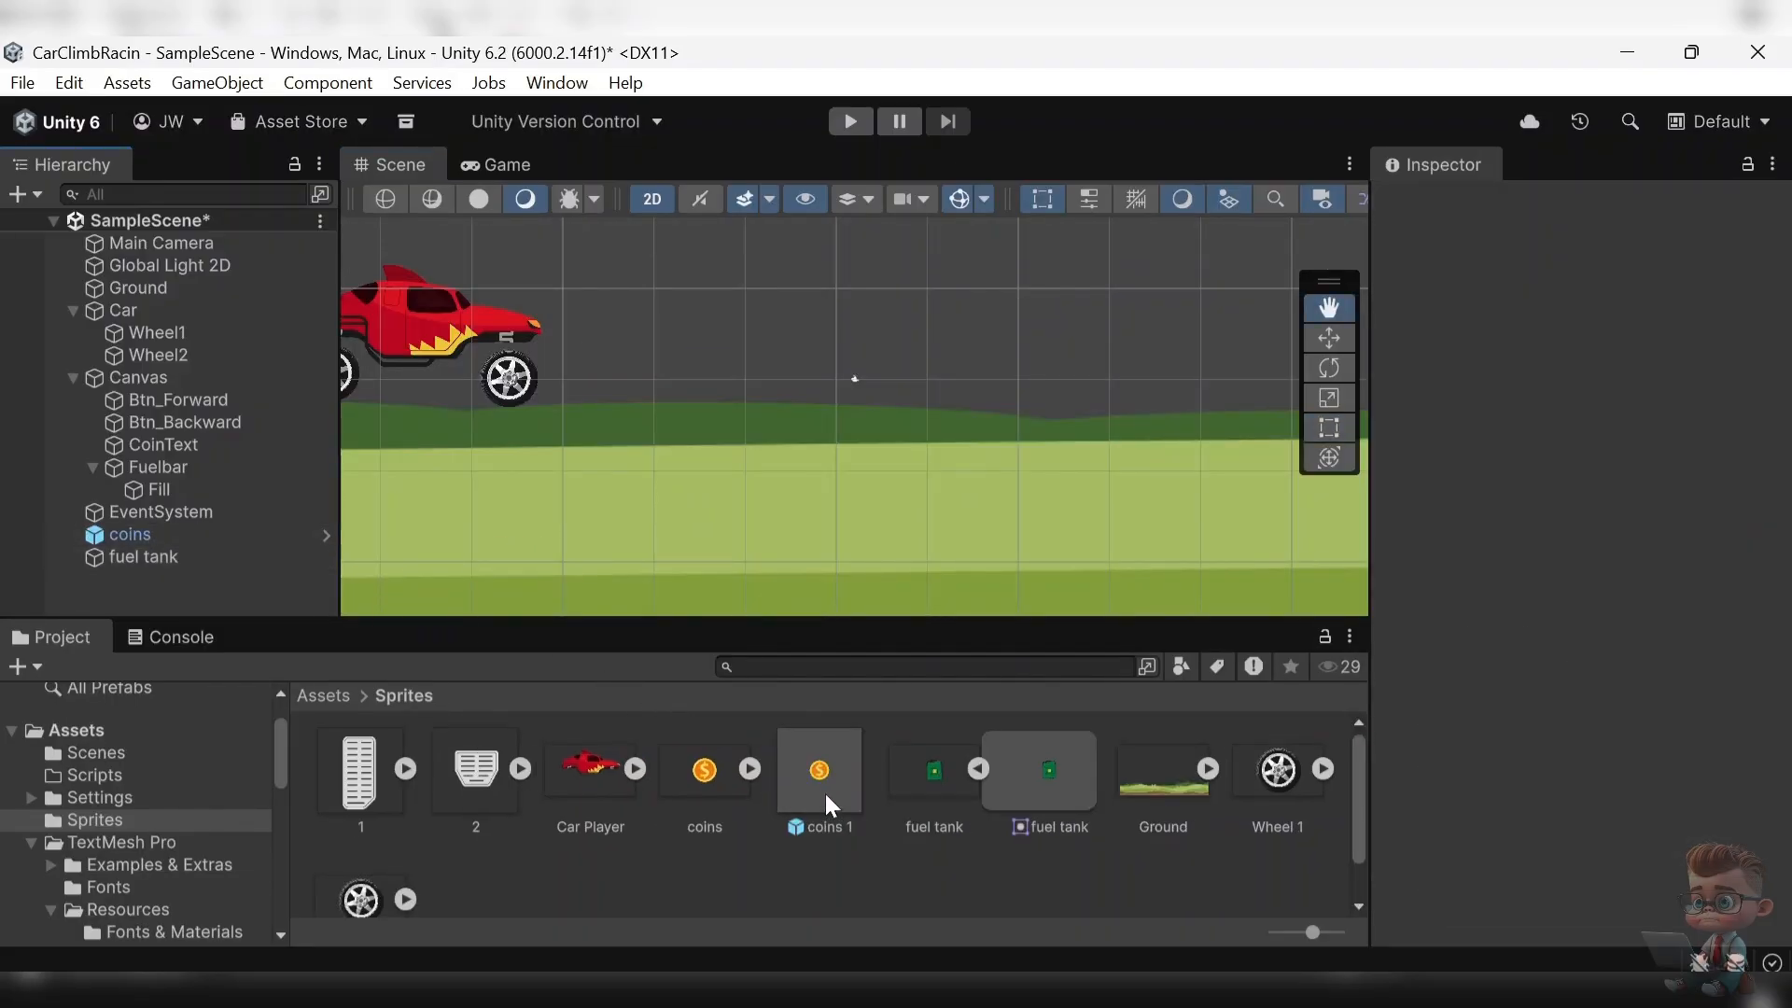
- Add a coin to the scene just ahead of the car and shrink it to scale 0.5
drag(825, 793, 763, 369)
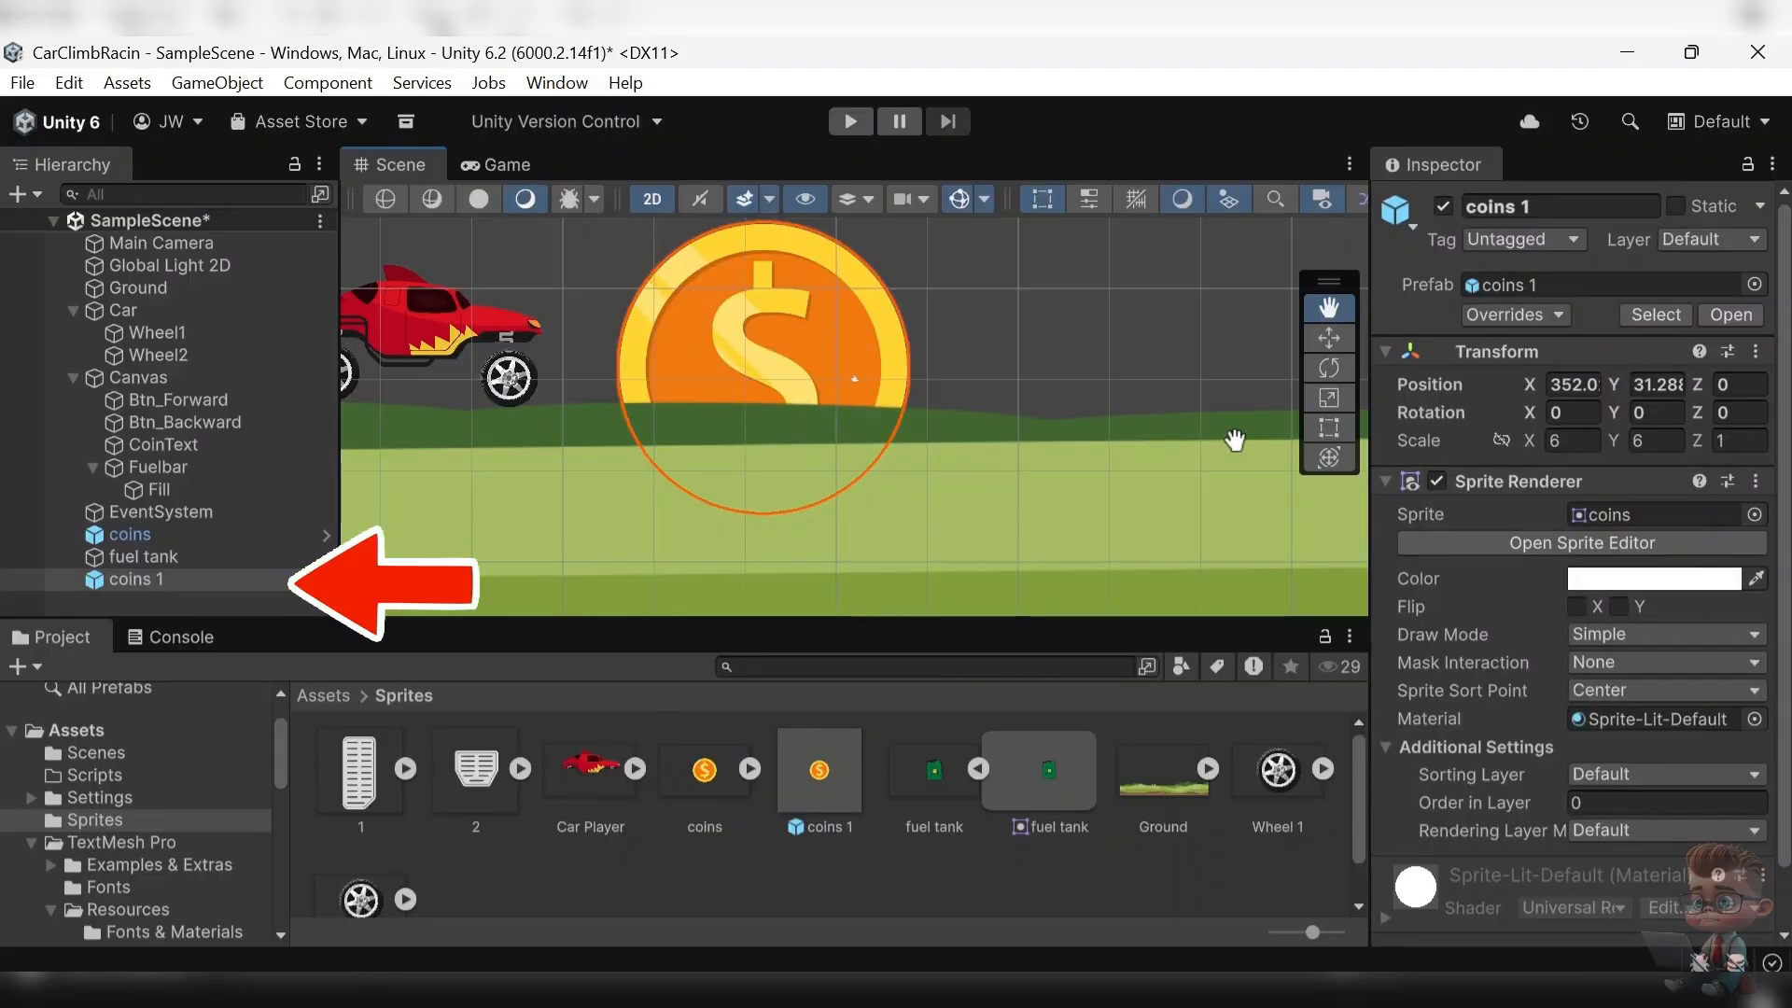
click(1329, 427)
scroll(821, 445, down, 5)
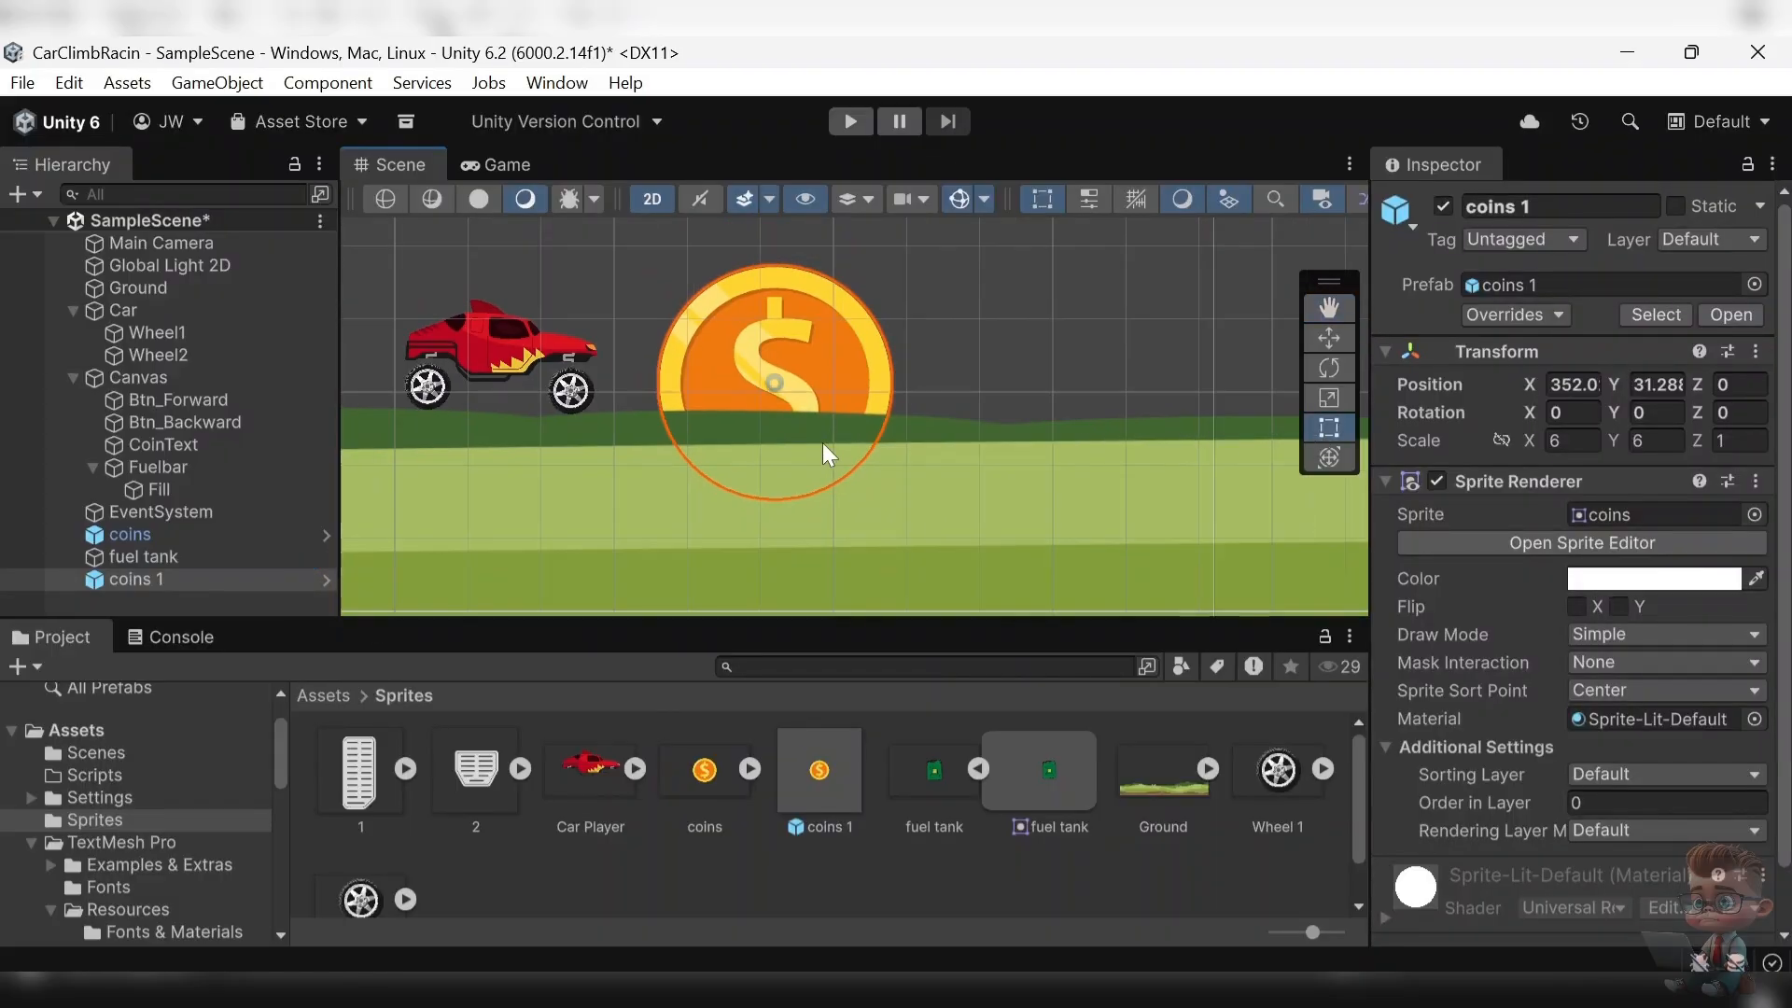
drag(1018, 537, 646, 357)
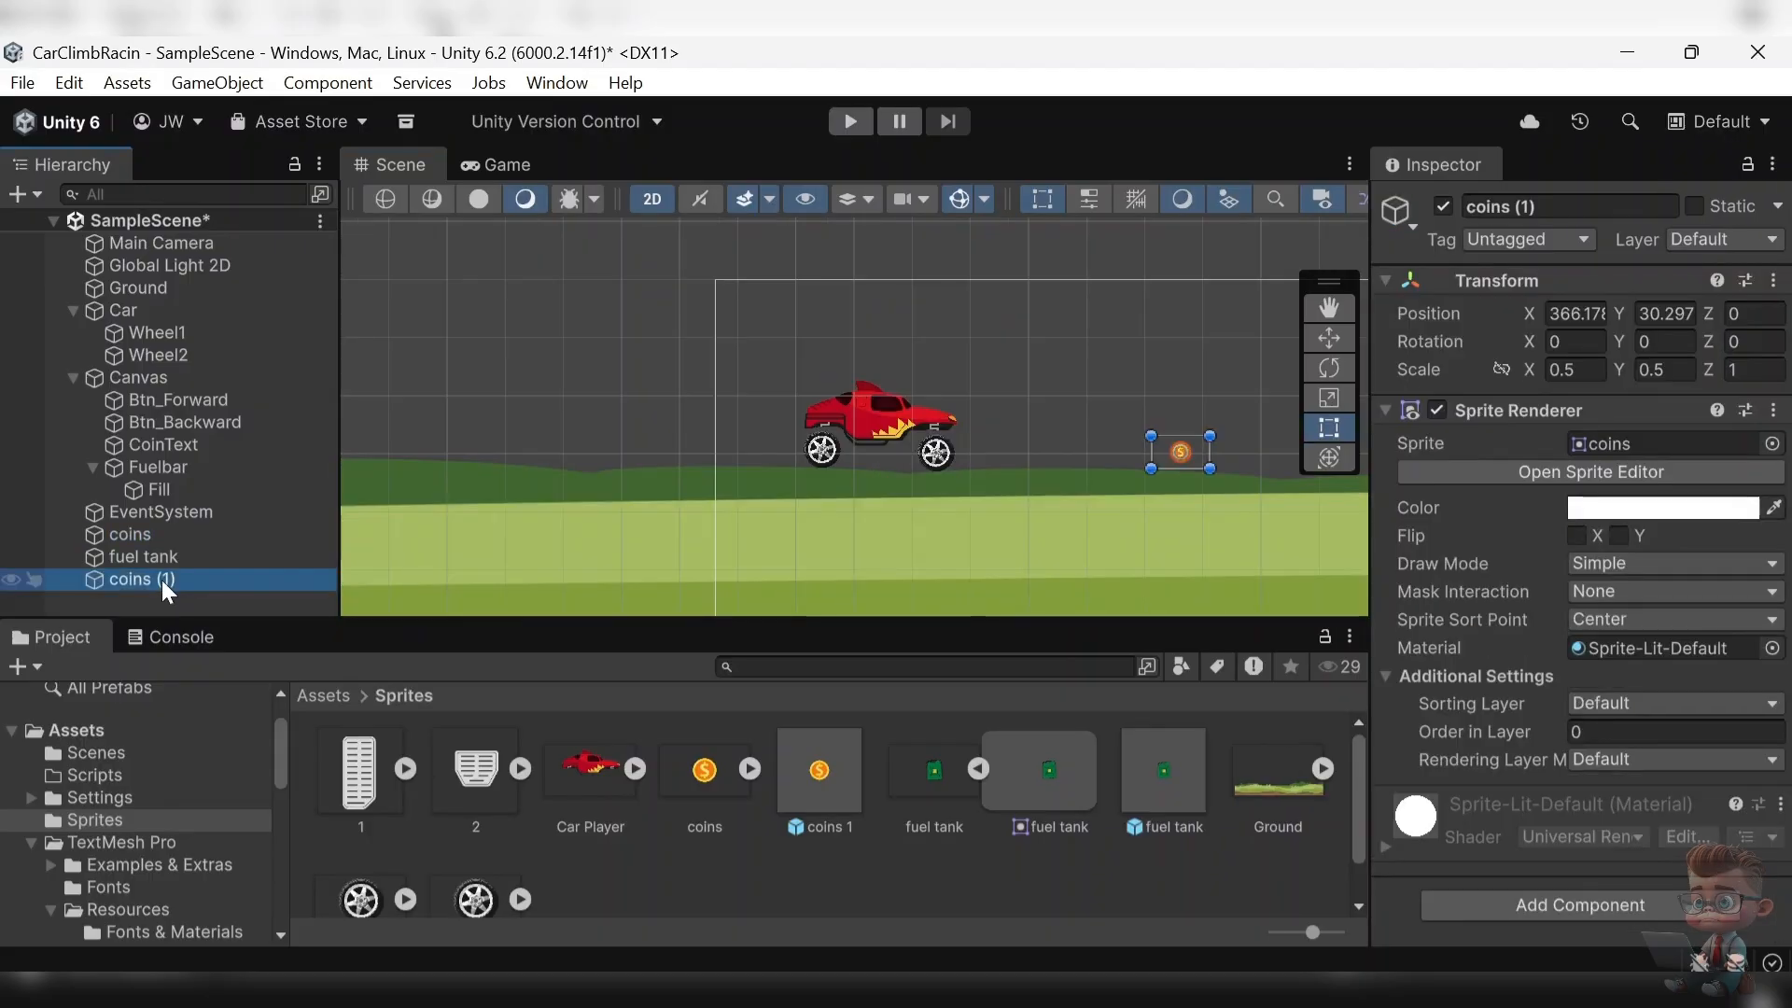
- Save the coins (1) object as a prefab in the Sprites folder
drag(161, 579, 177, 586)
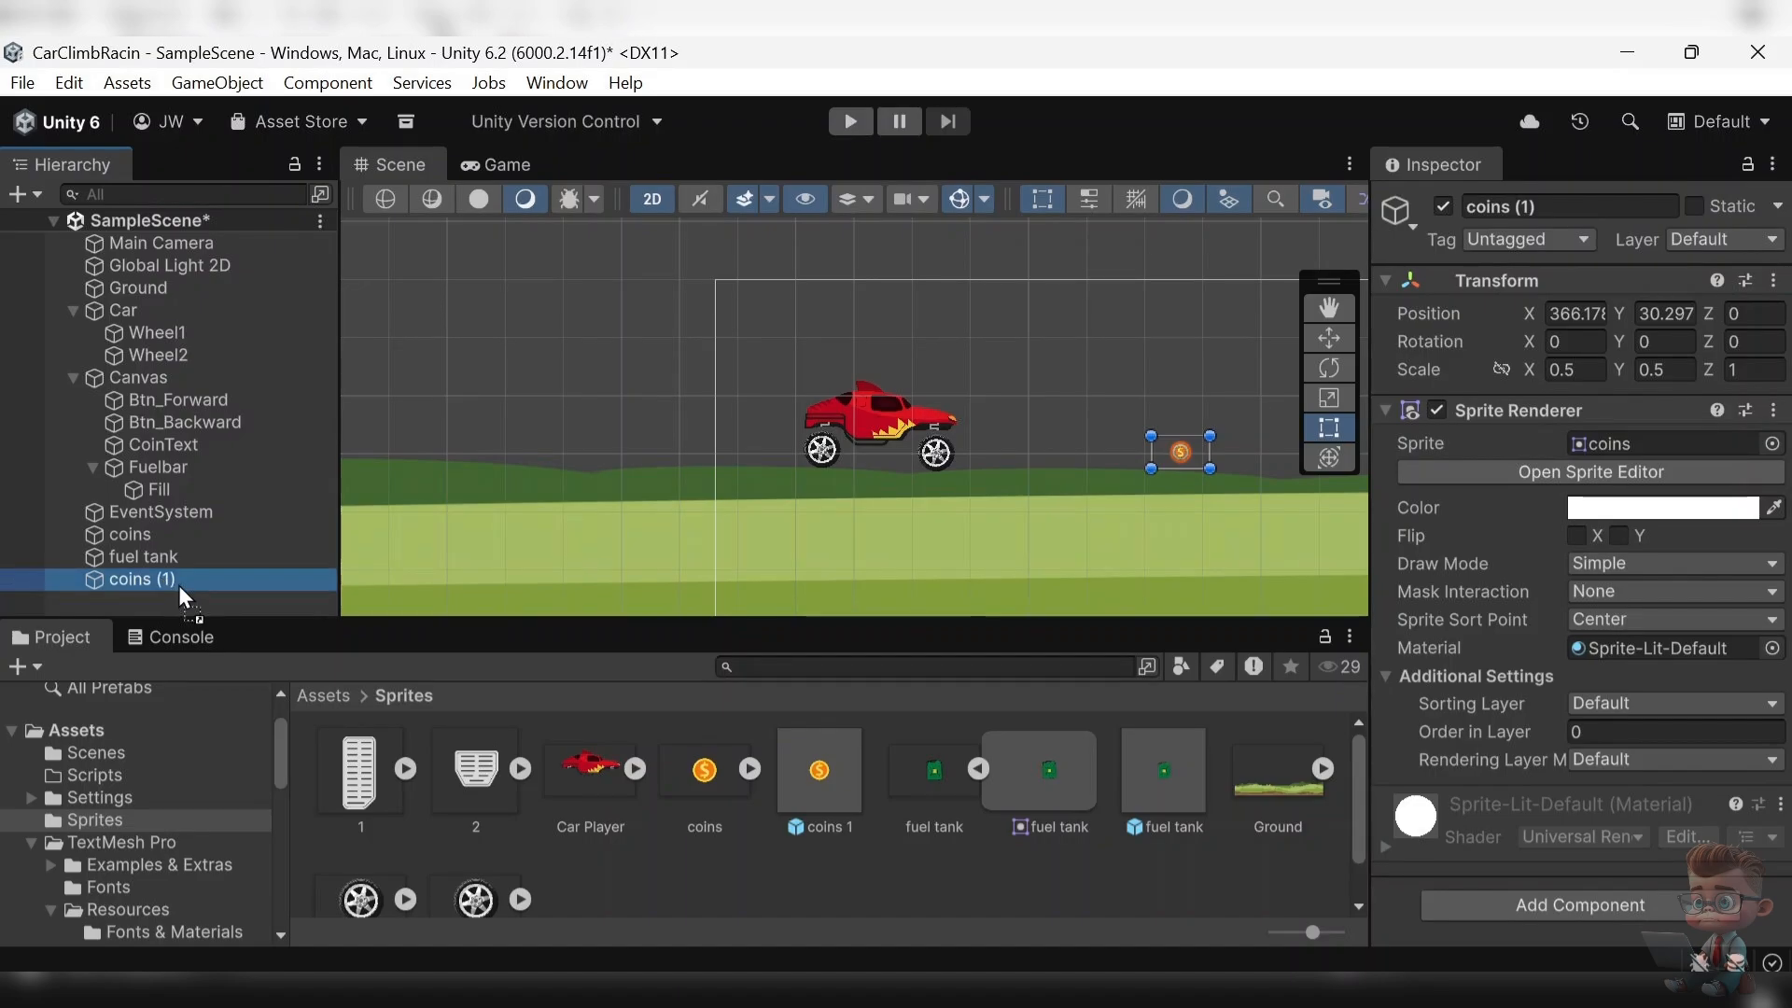
drag(178, 585, 749, 833)
drag(909, 875, 909, 870)
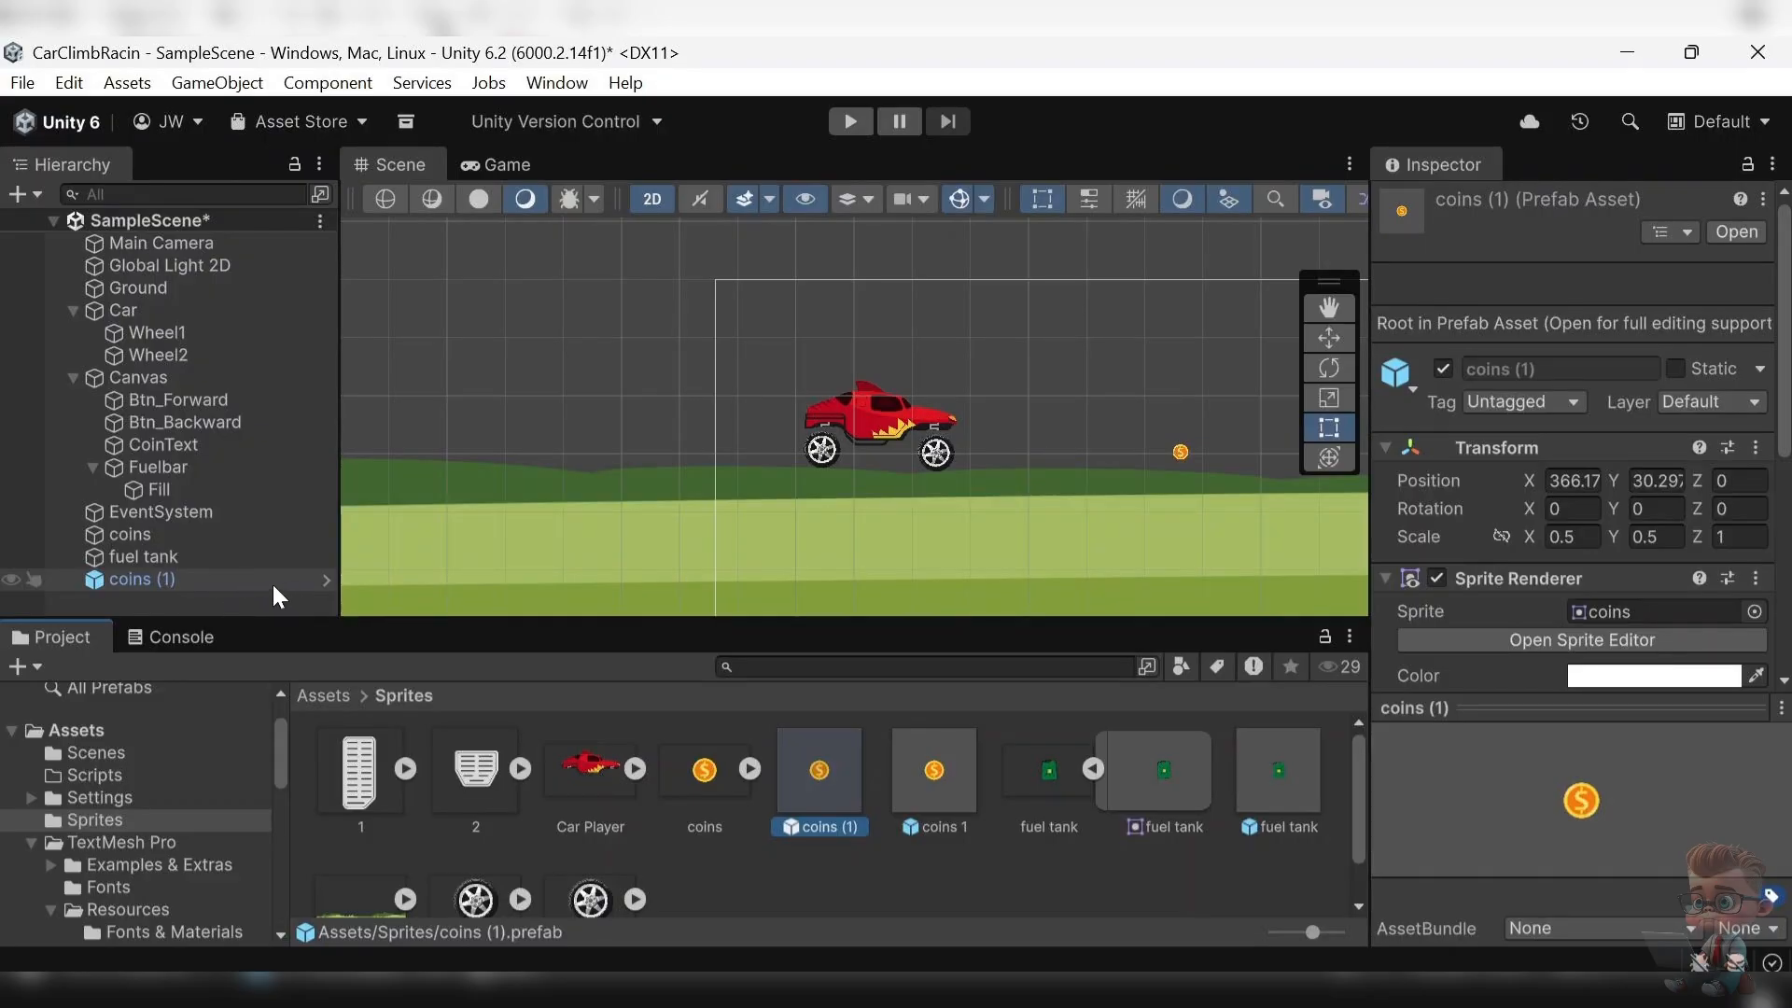
- Rename the coins (1) prefab instance in the scene as coins
click(239, 580)
right_click(239, 579)
click(322, 213)
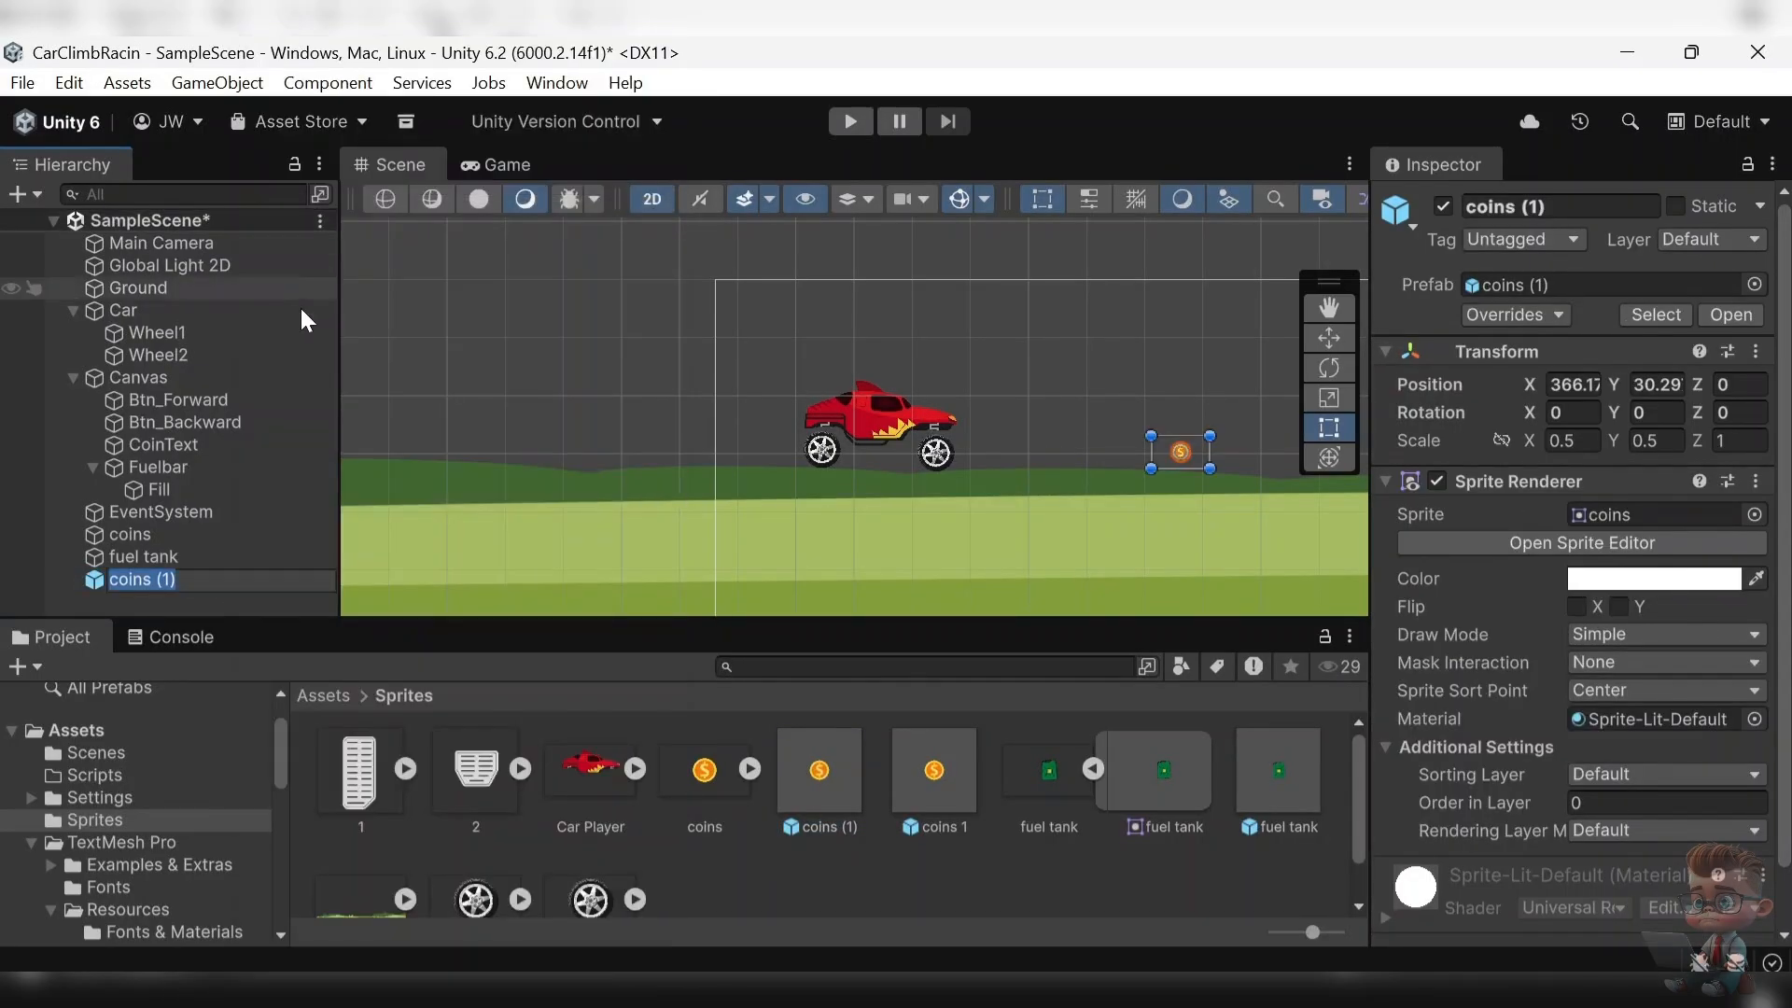
click(216, 530)
double_click(215, 530)
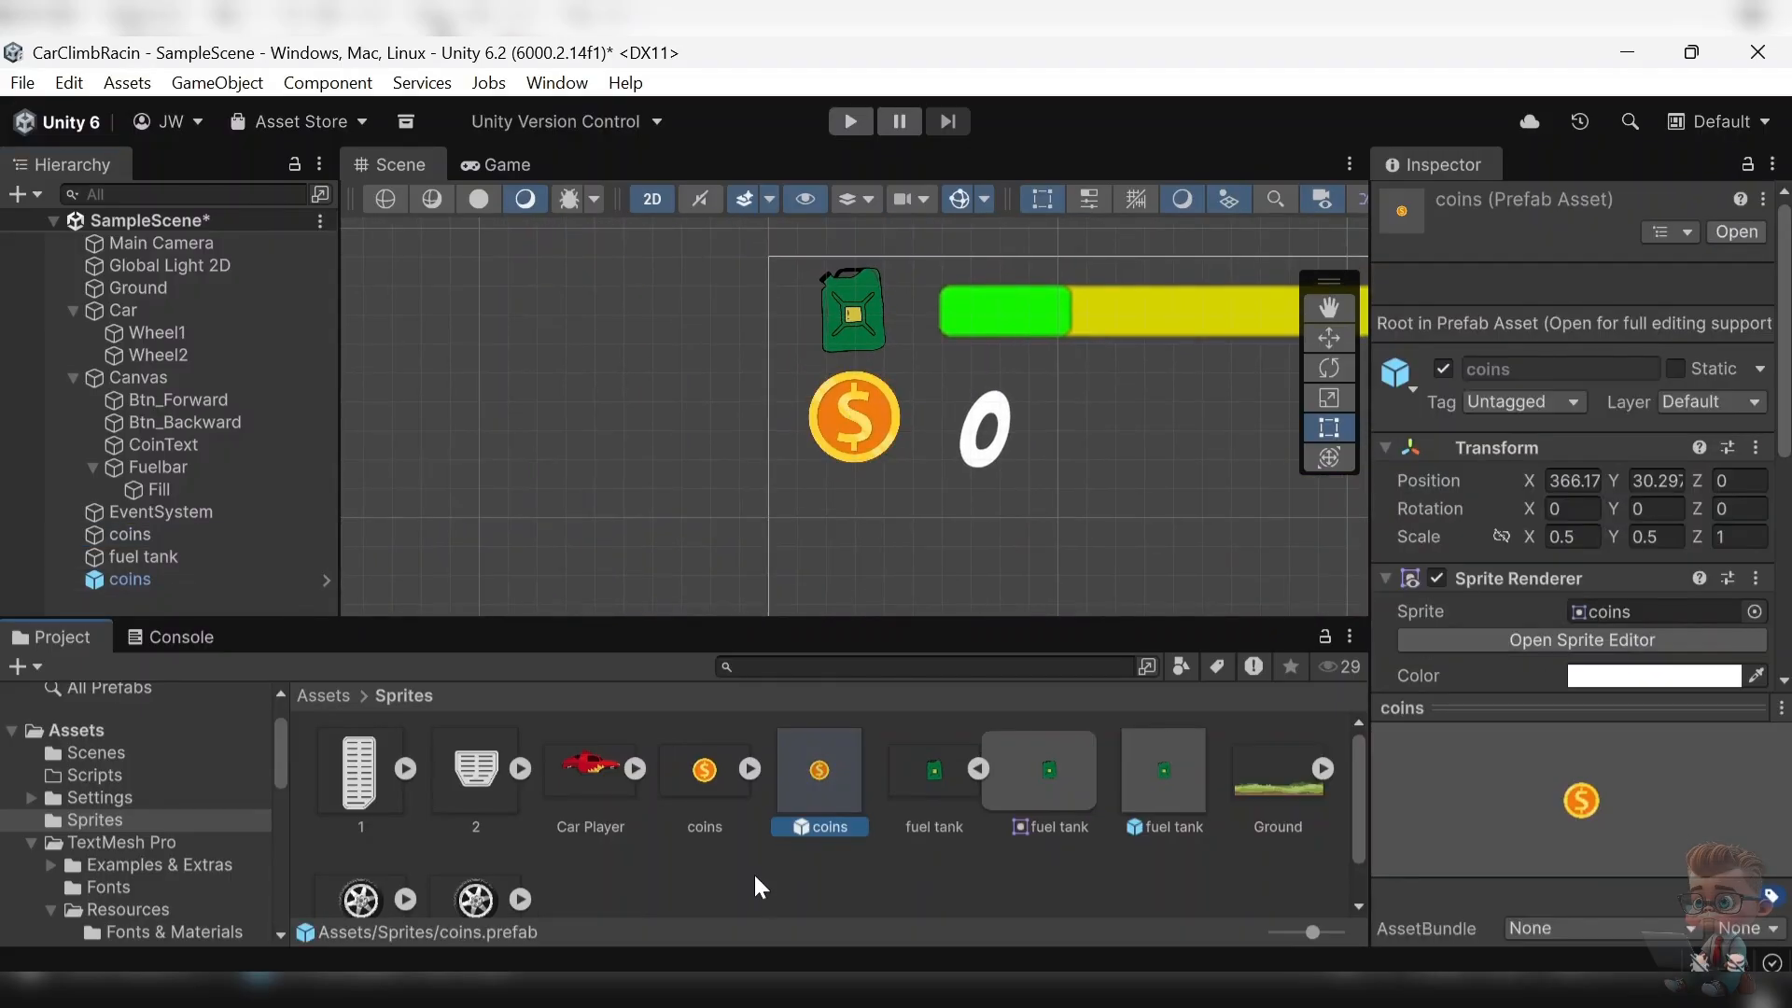
- Place three more instances of the coins prefab in a row above the ground, beyond the first coin
scroll(1076, 388, down, 6)
click(1329, 308)
drag(1210, 400, 607, 227)
scroll(911, 457, up, 6)
scroll(914, 486, down, 5)
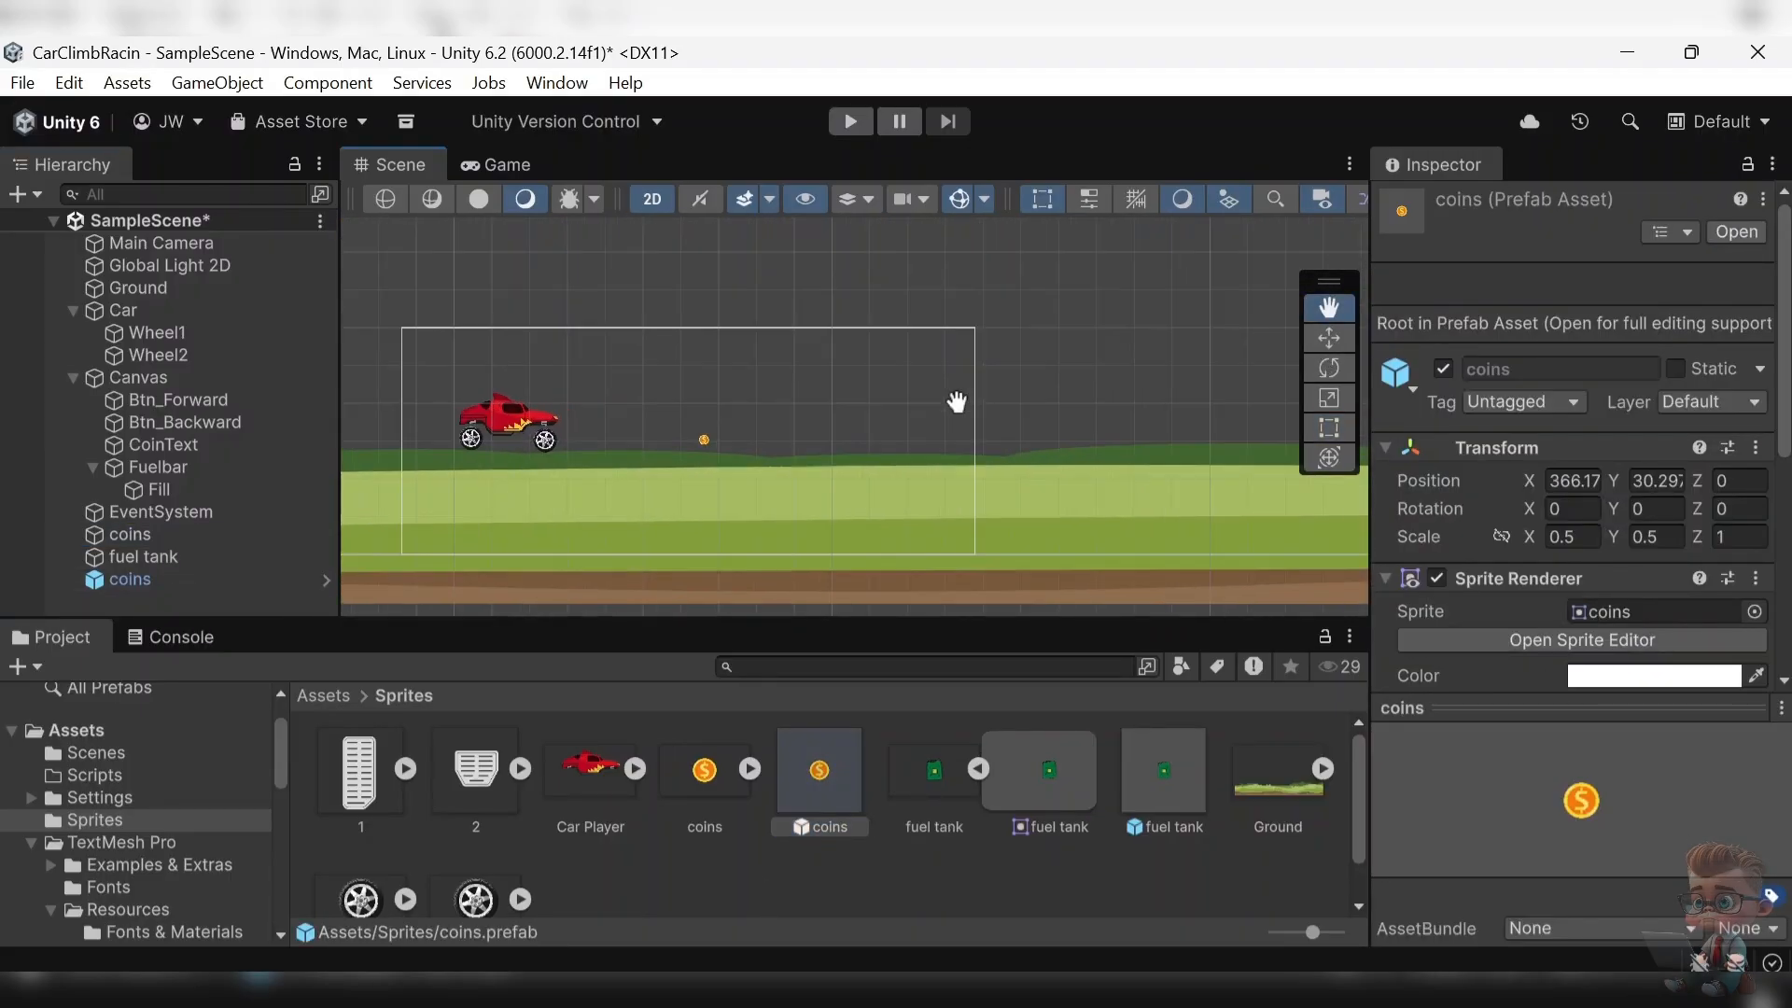
scroll(961, 403, up, 2)
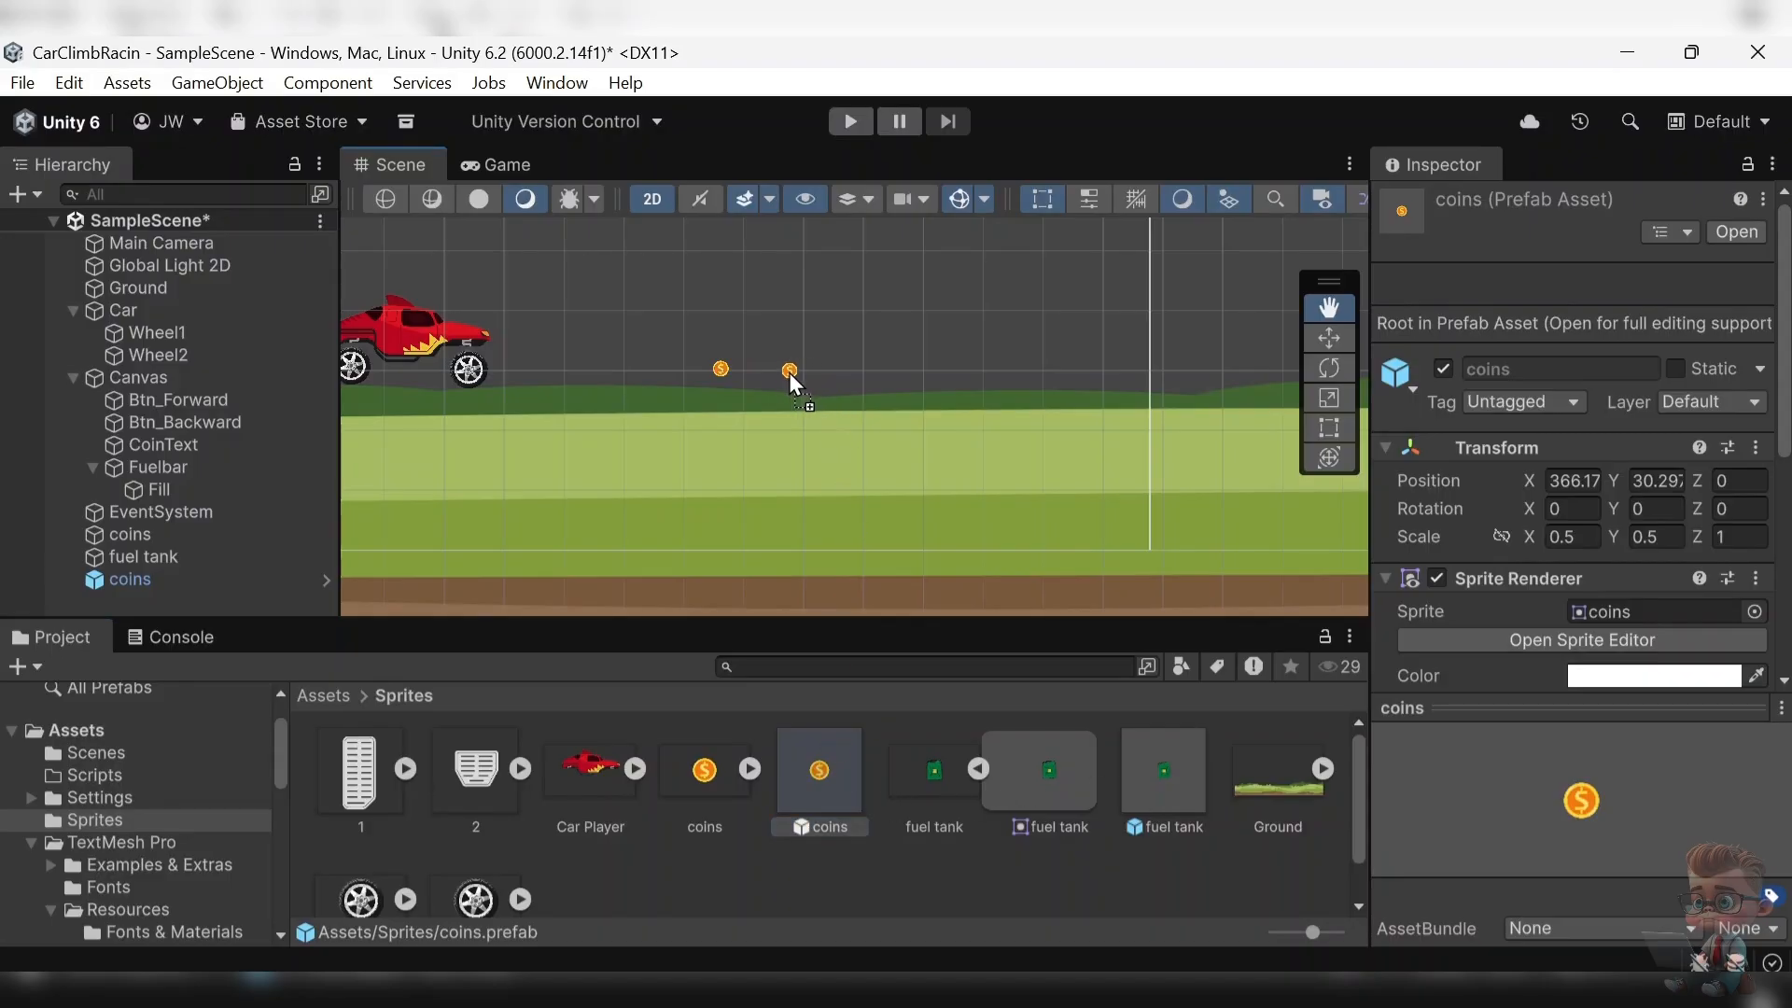
drag(787, 373, 894, 375)
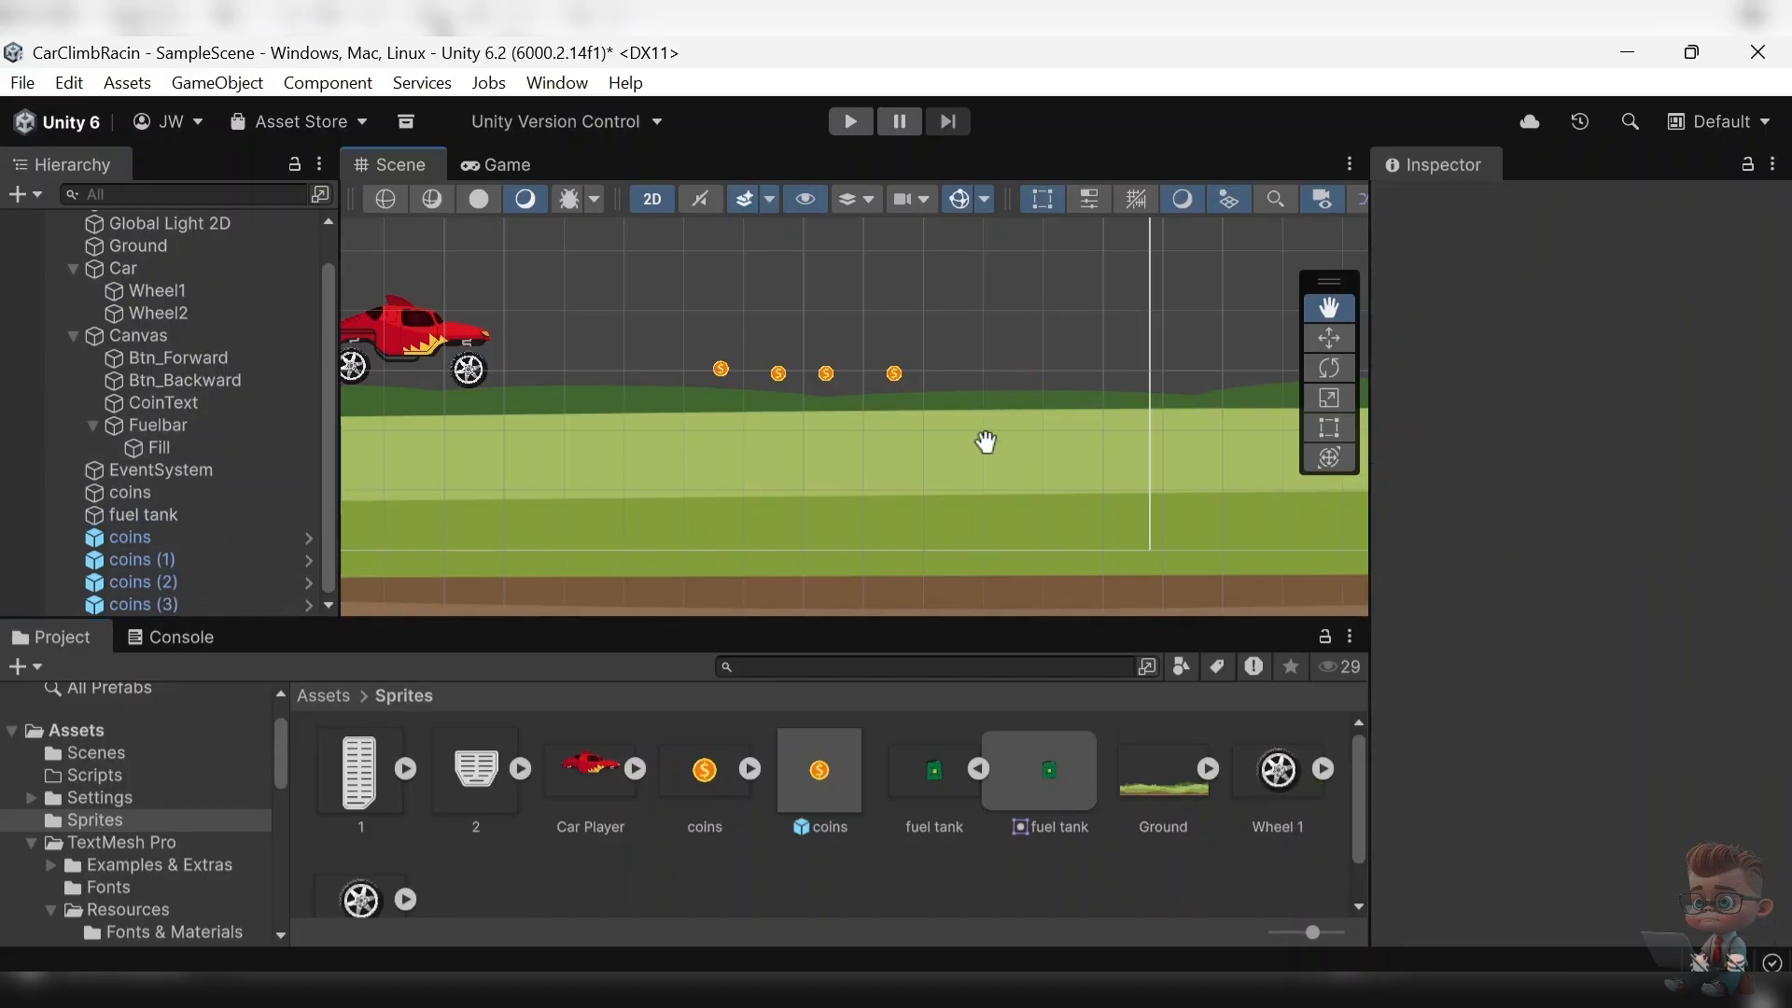
- Place two fuel tank sprites beyond the coins, at about X 418, Y 31 and X 451, Y 32
click(184, 514)
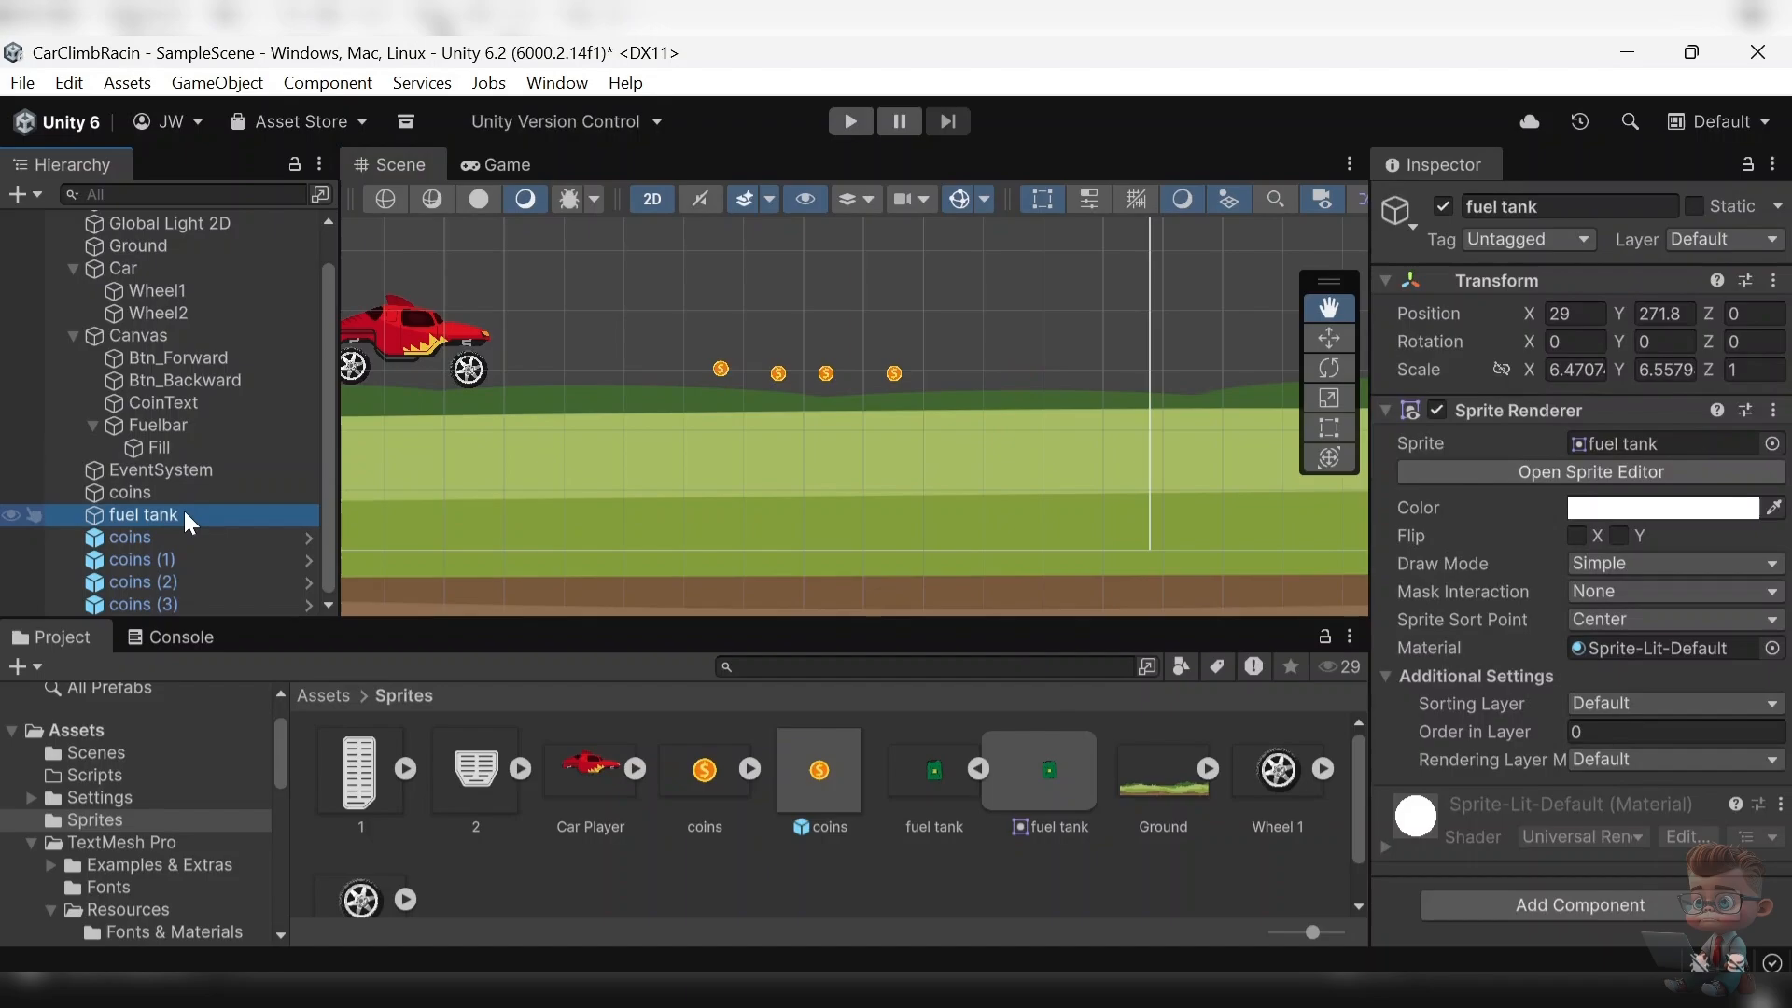
drag(1050, 767, 1033, 368)
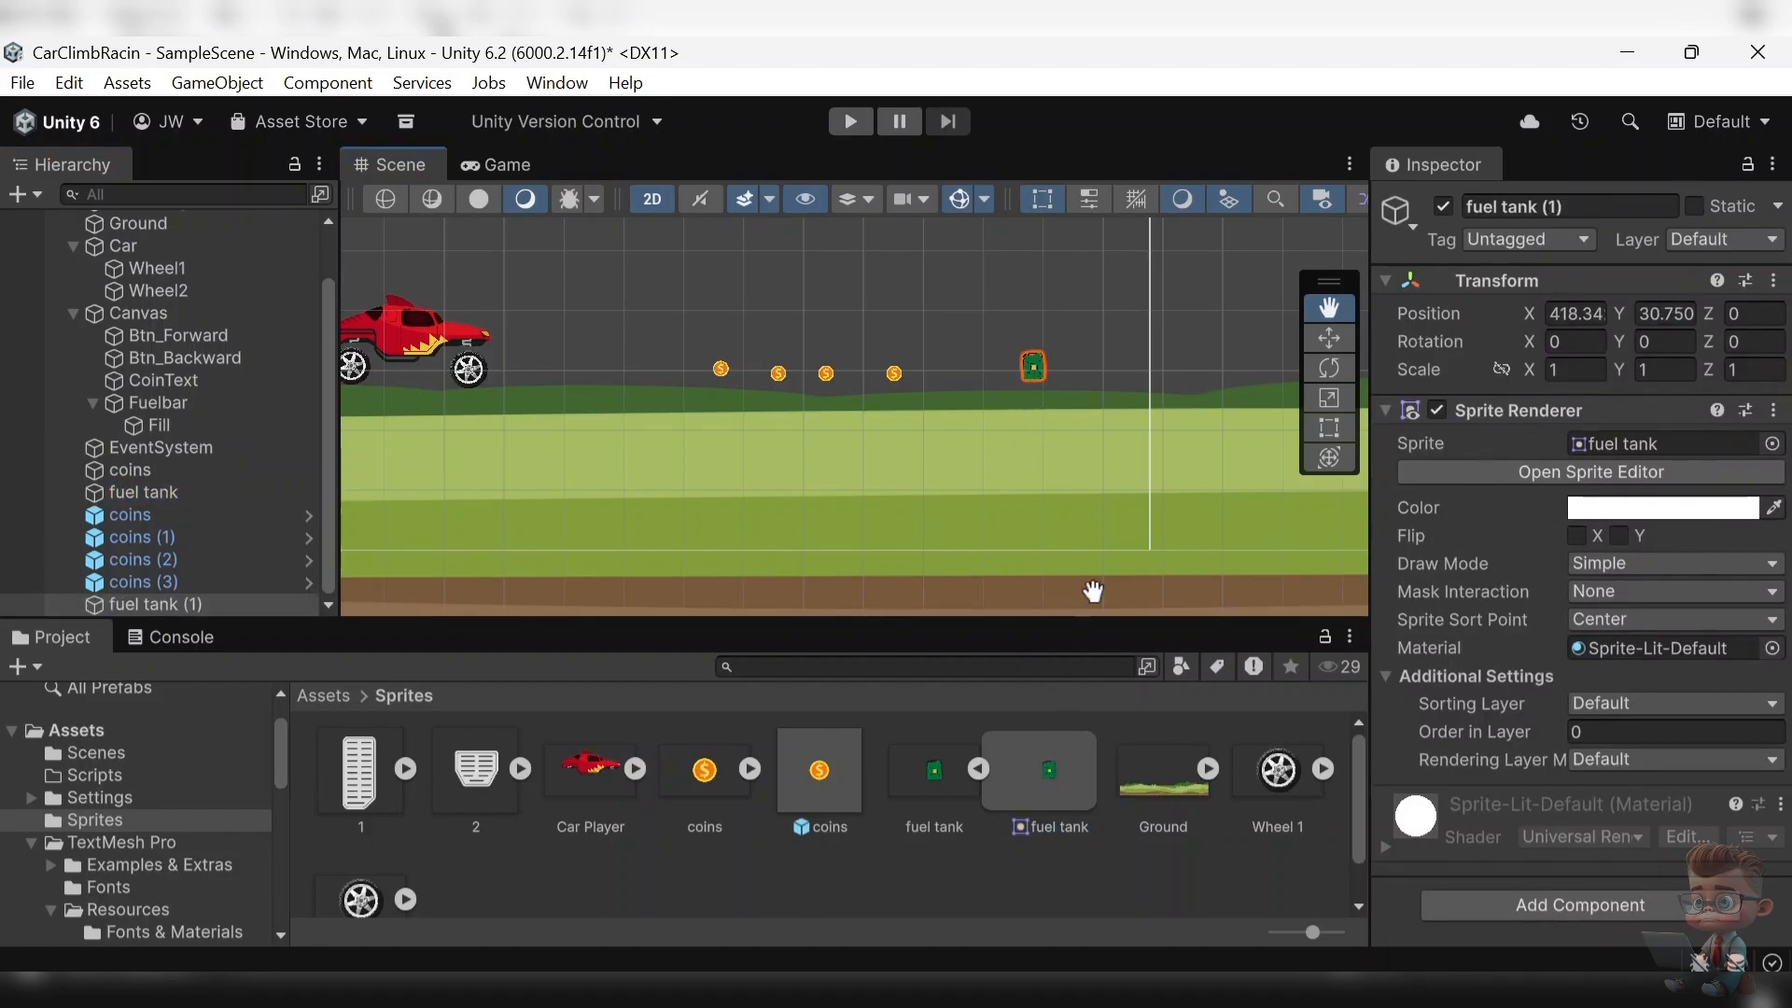
drag(1029, 768, 1110, 420)
drag(1224, 351, 1226, 362)
scroll(1070, 401, up, 1)
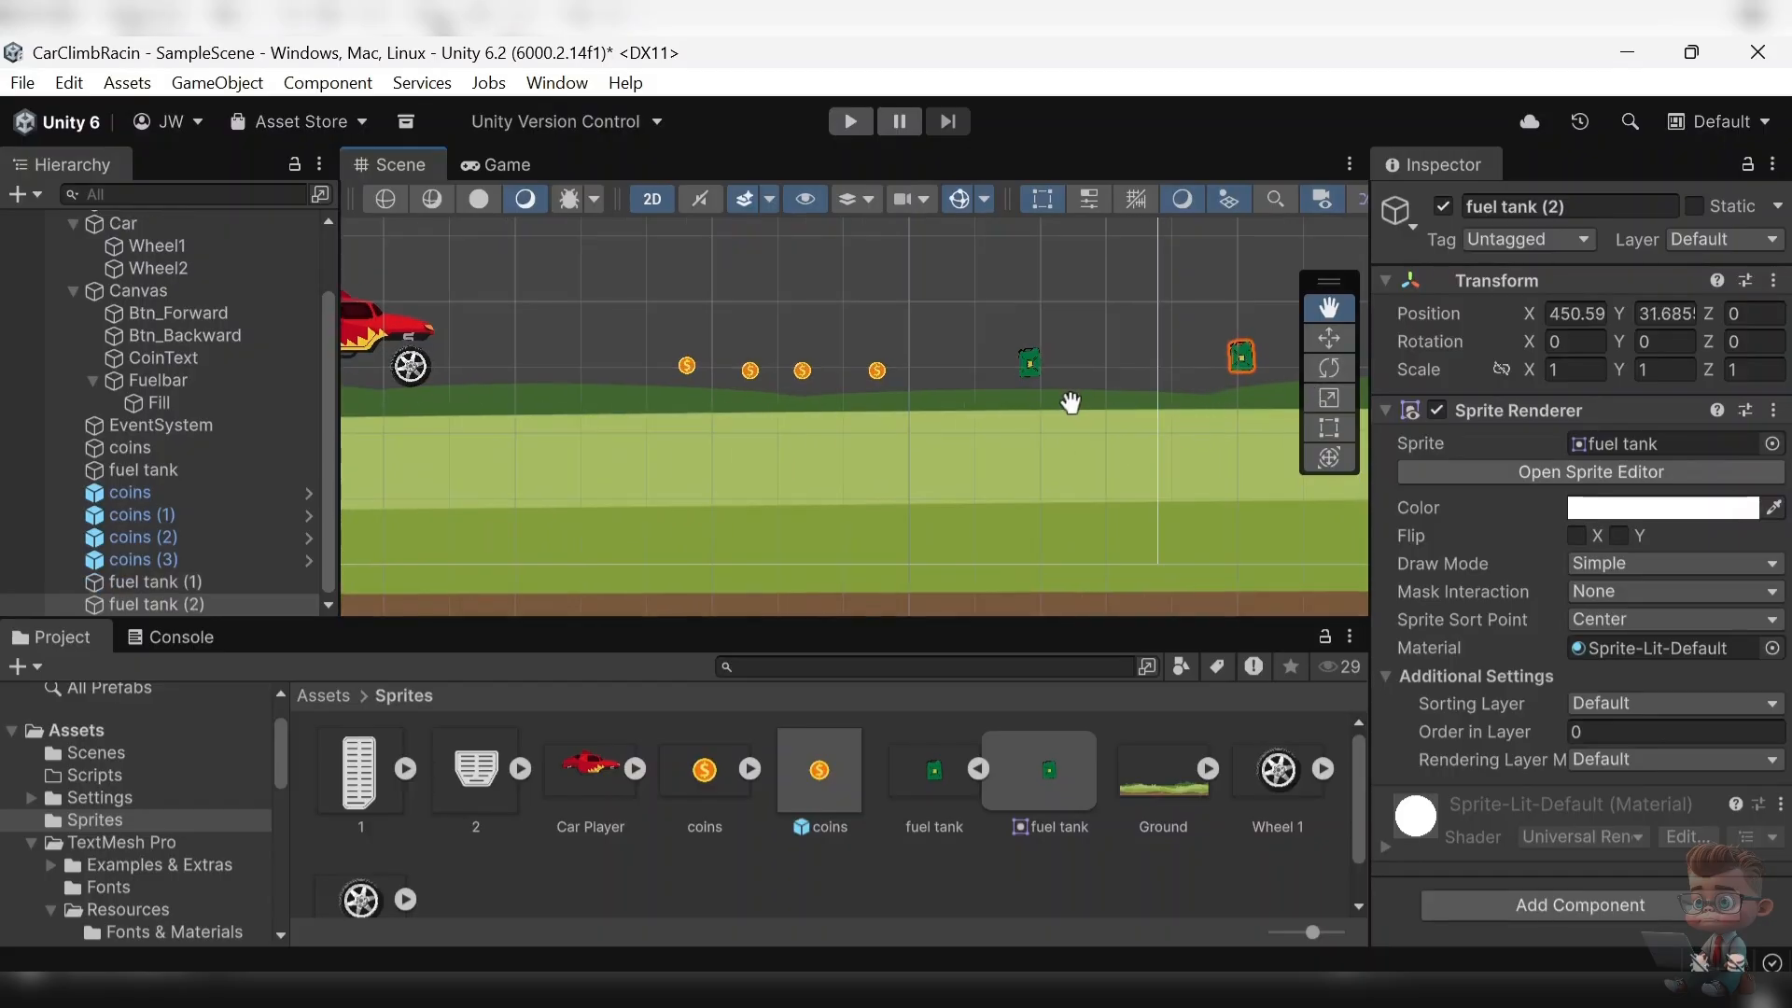
- Move fuel tank (2) farther along and higher above the ground, to X 459, Y 42
scroll(1070, 401, down, 10)
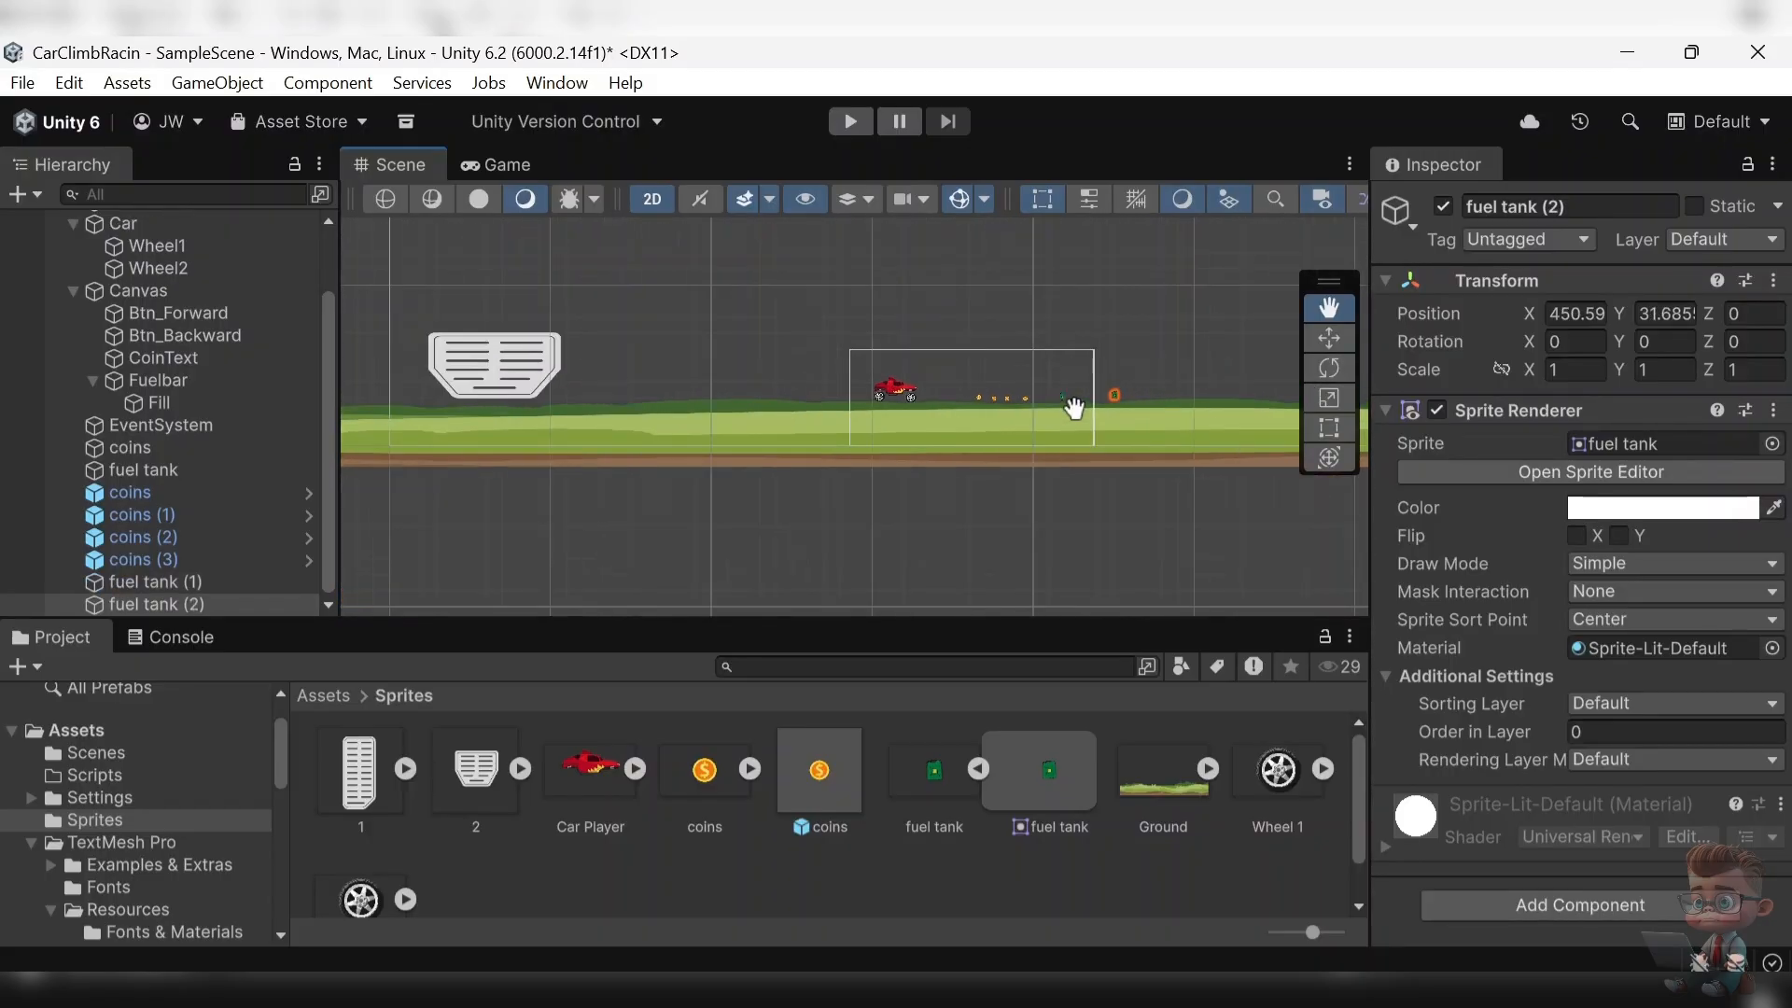
scroll(1073, 408, down, 2)
click(1329, 338)
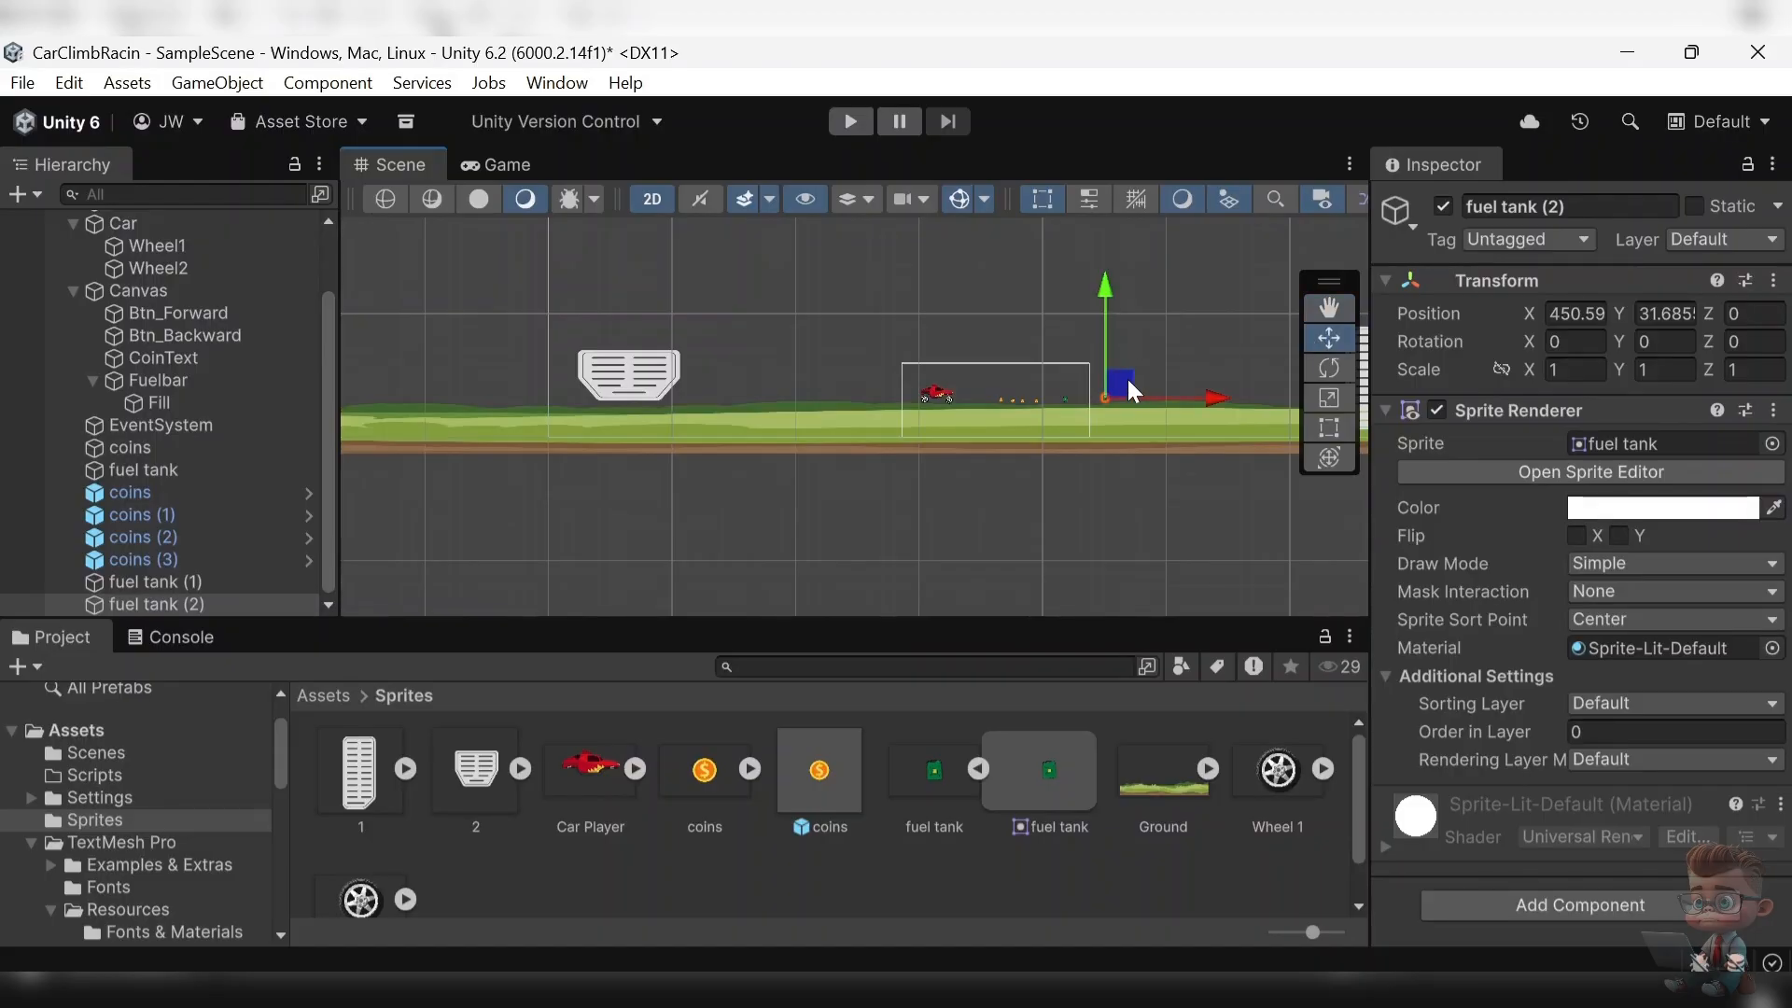
mouse_move(1128, 380)
mouse_down()
mouse_move(1079, 448)
mouse_move(1136, 366)
mouse_up()
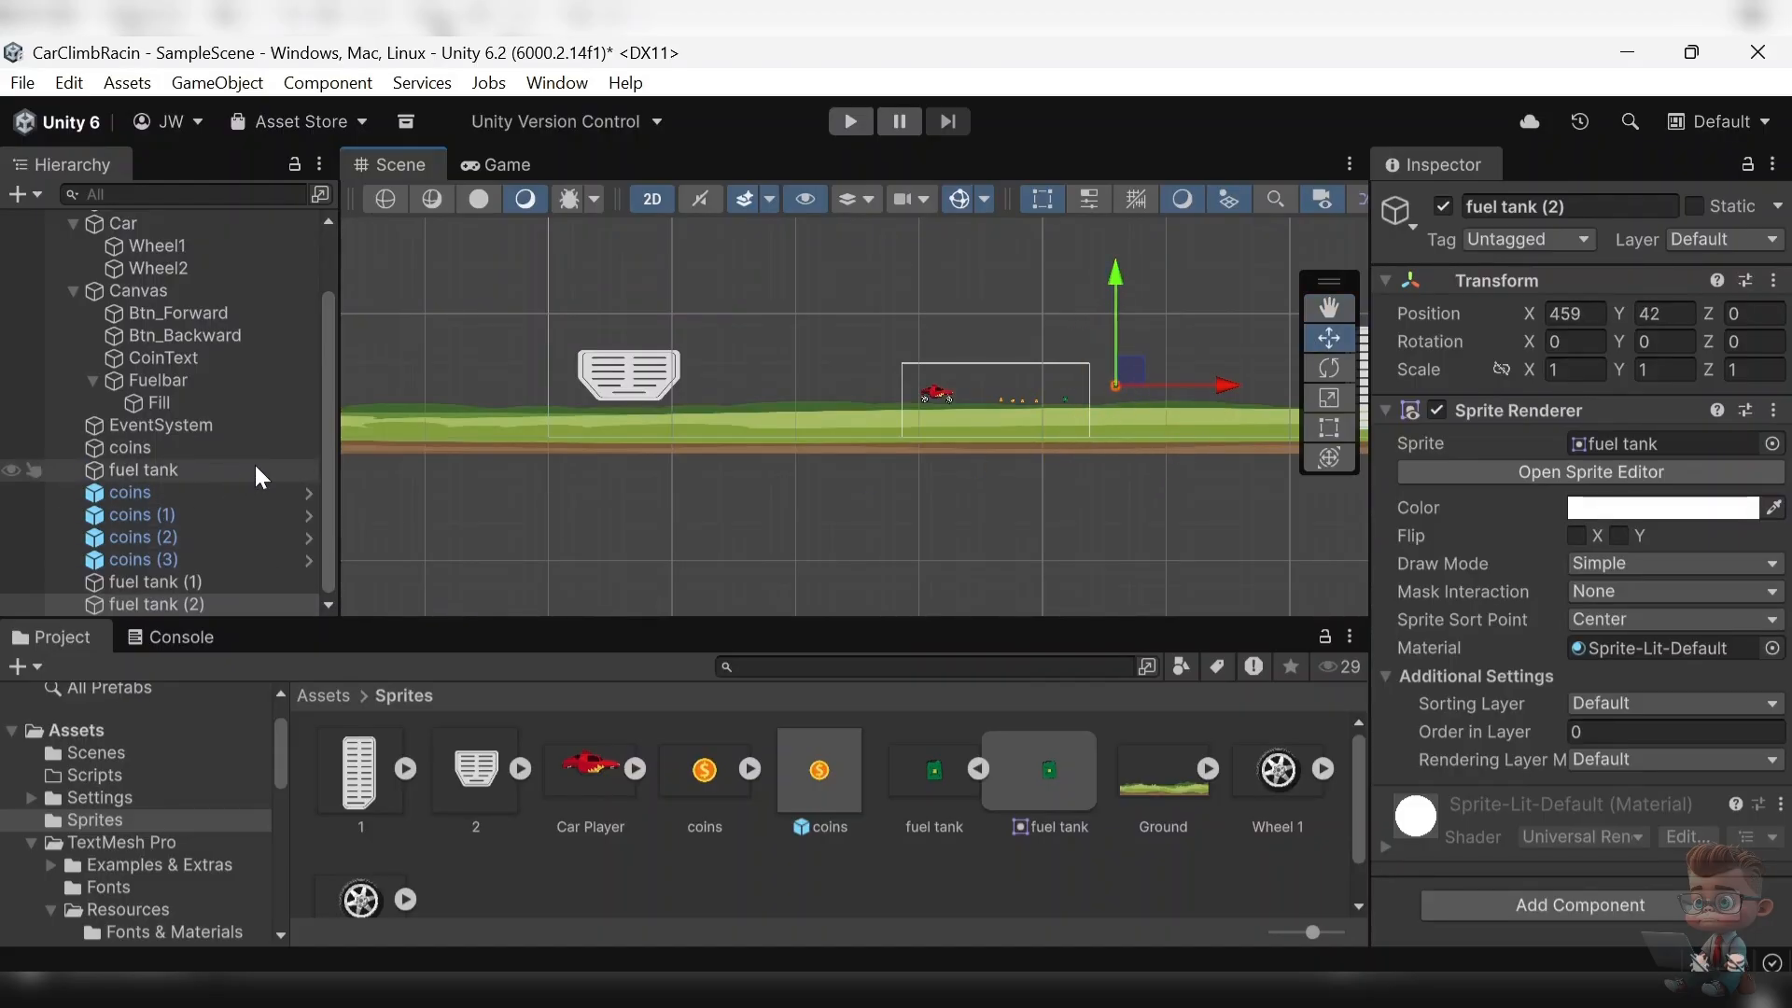
scroll(253, 462, up, 2)
scroll(260, 474, down, 2)
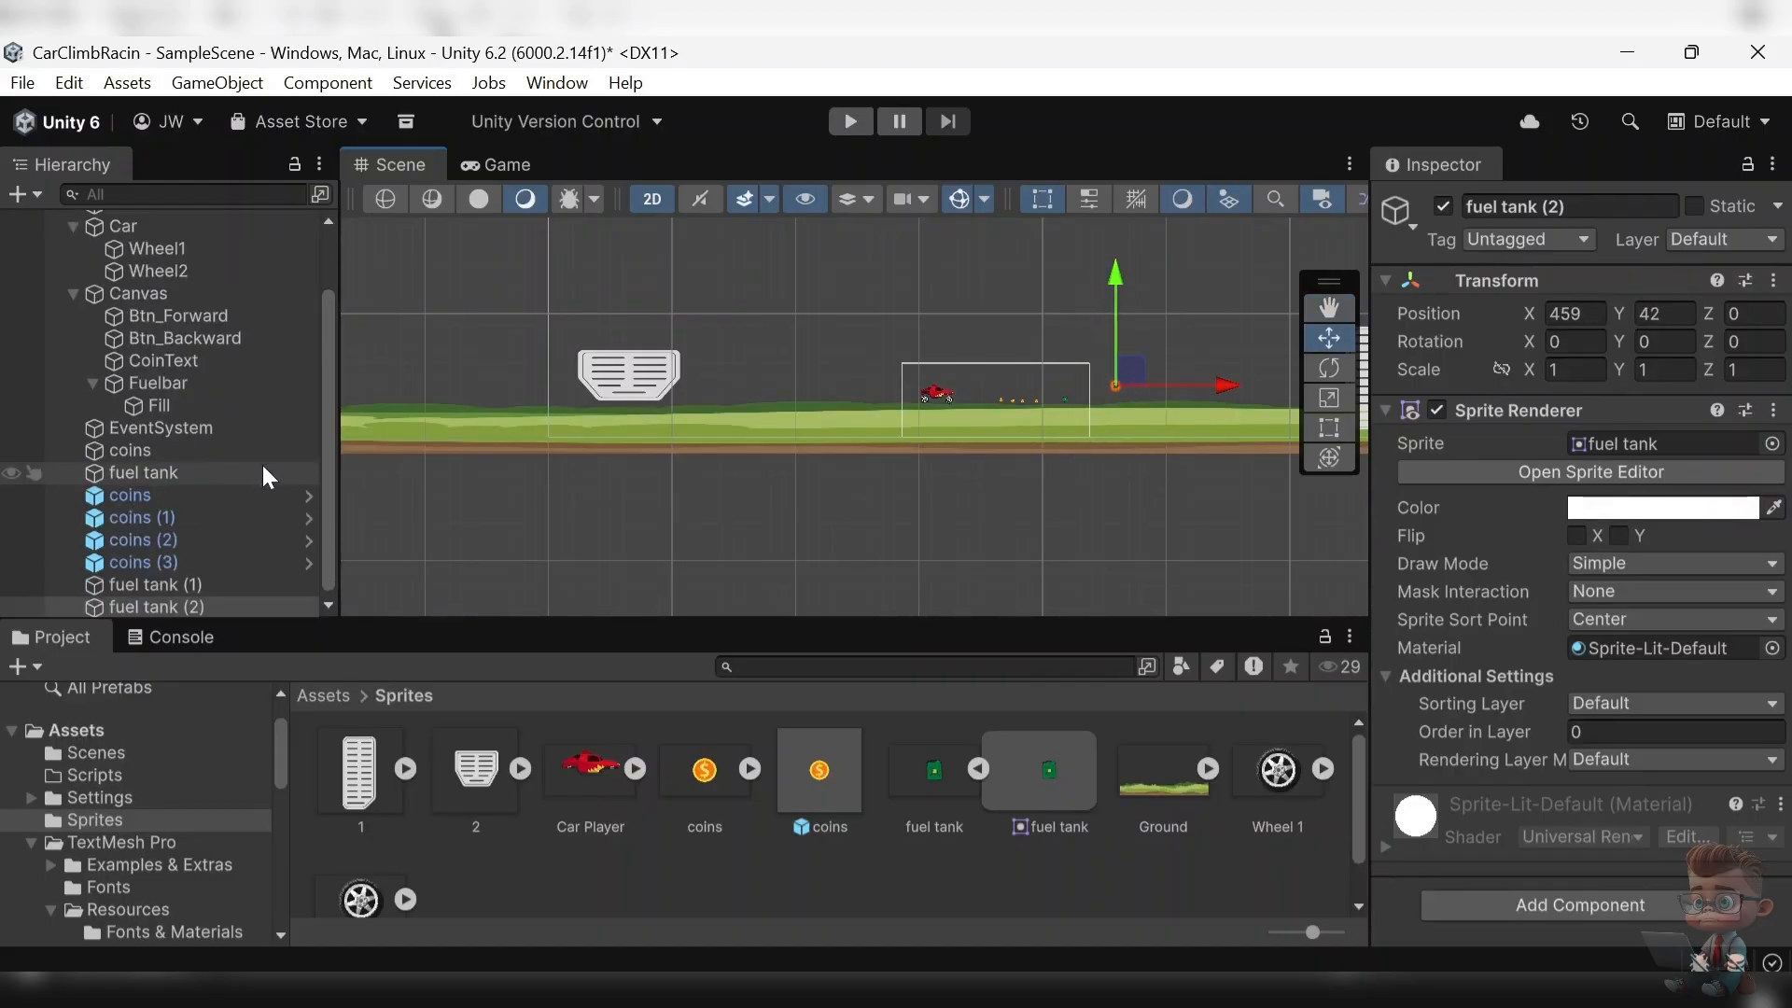
- Create a Physics Material in the Assets folder and name it Ground Material
click(193, 728)
right_click(193, 729)
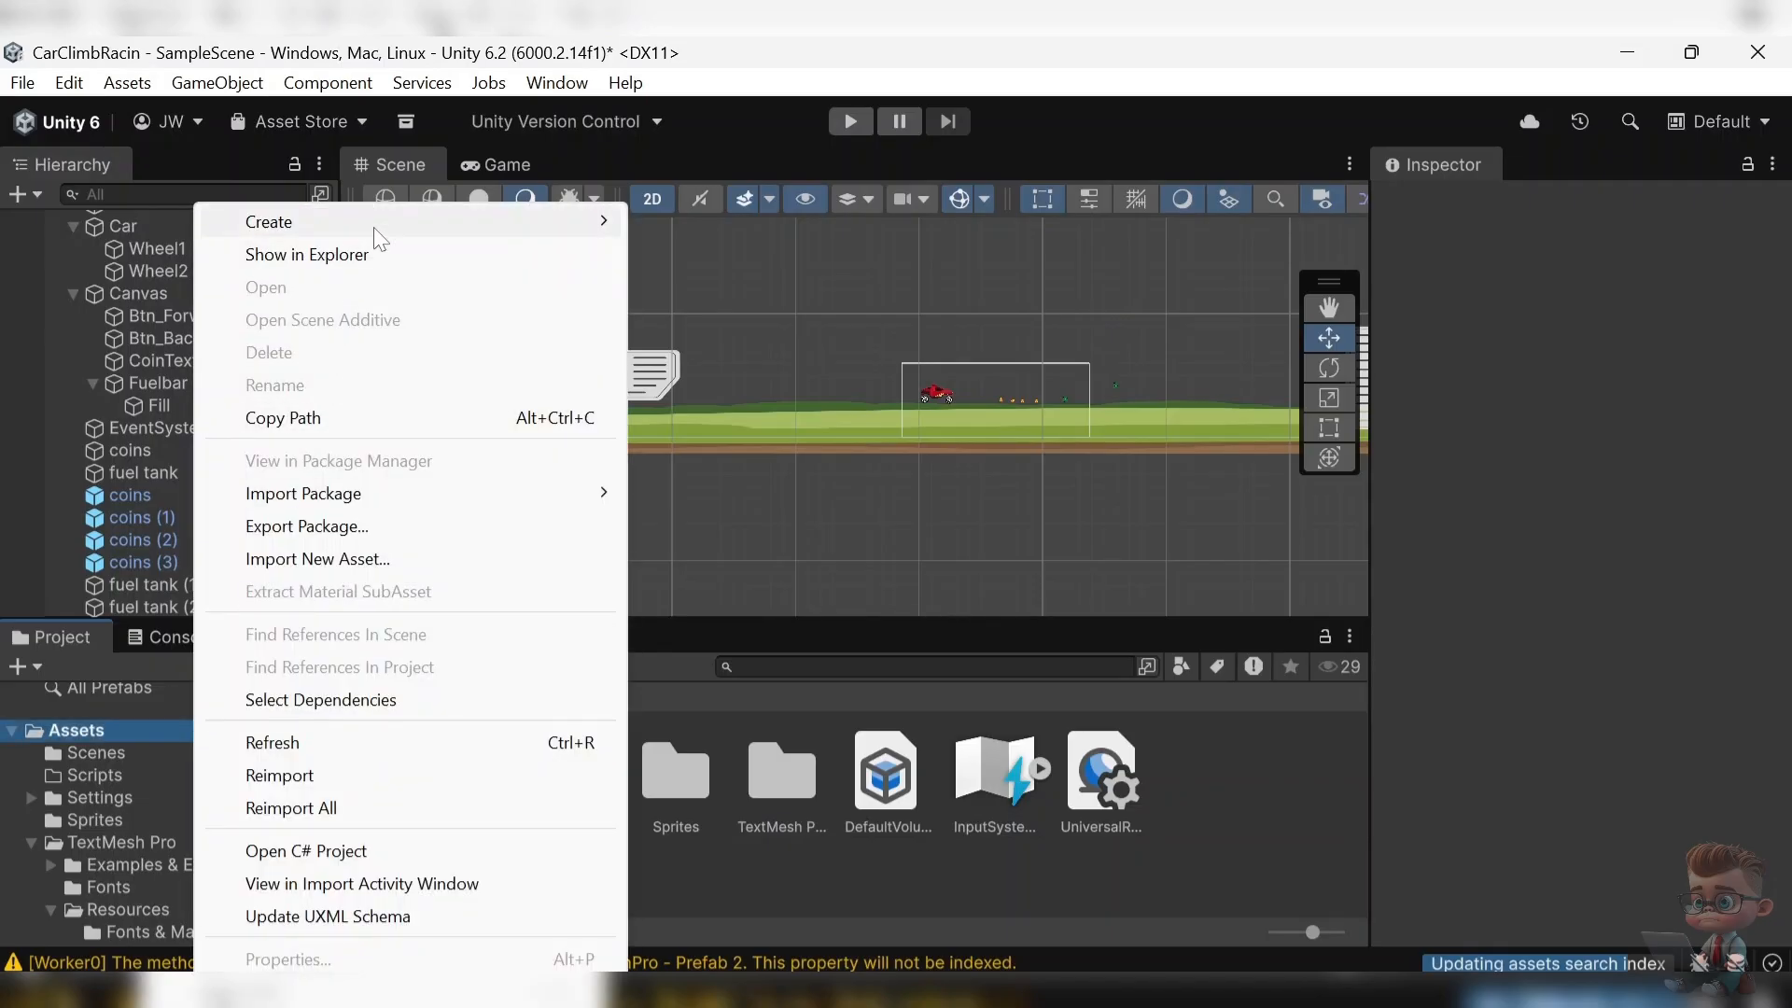
mouse_move(373, 227)
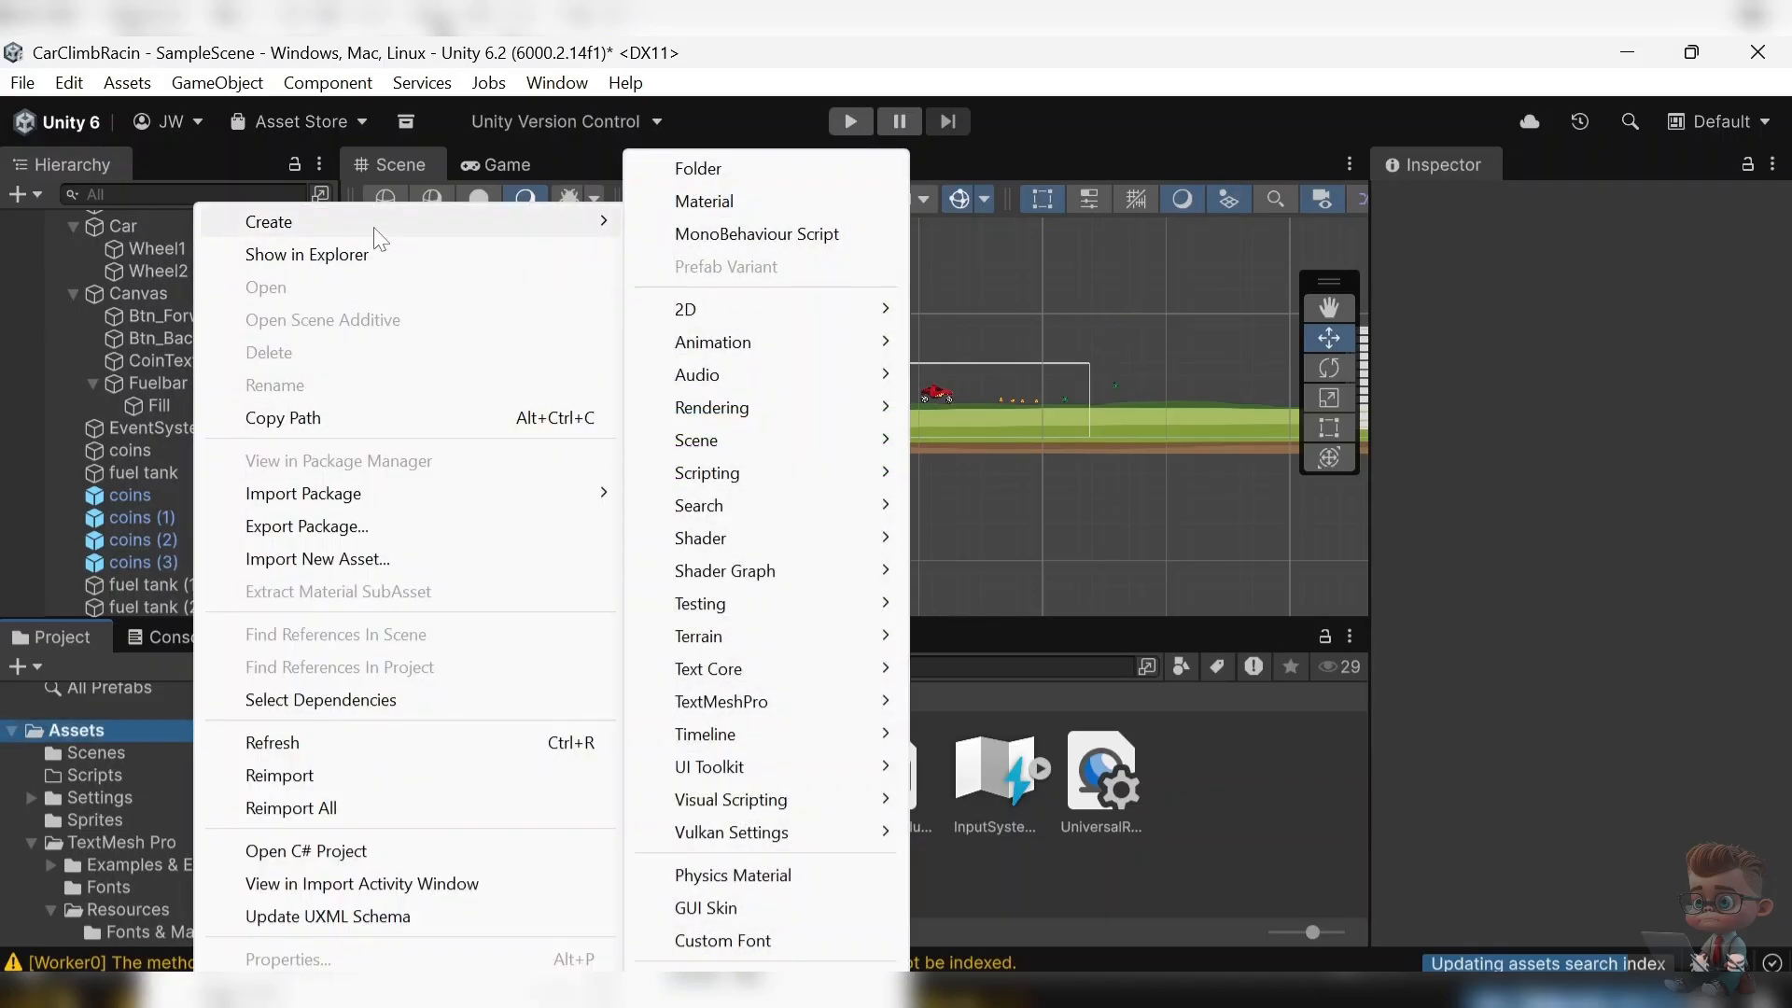
click(812, 877)
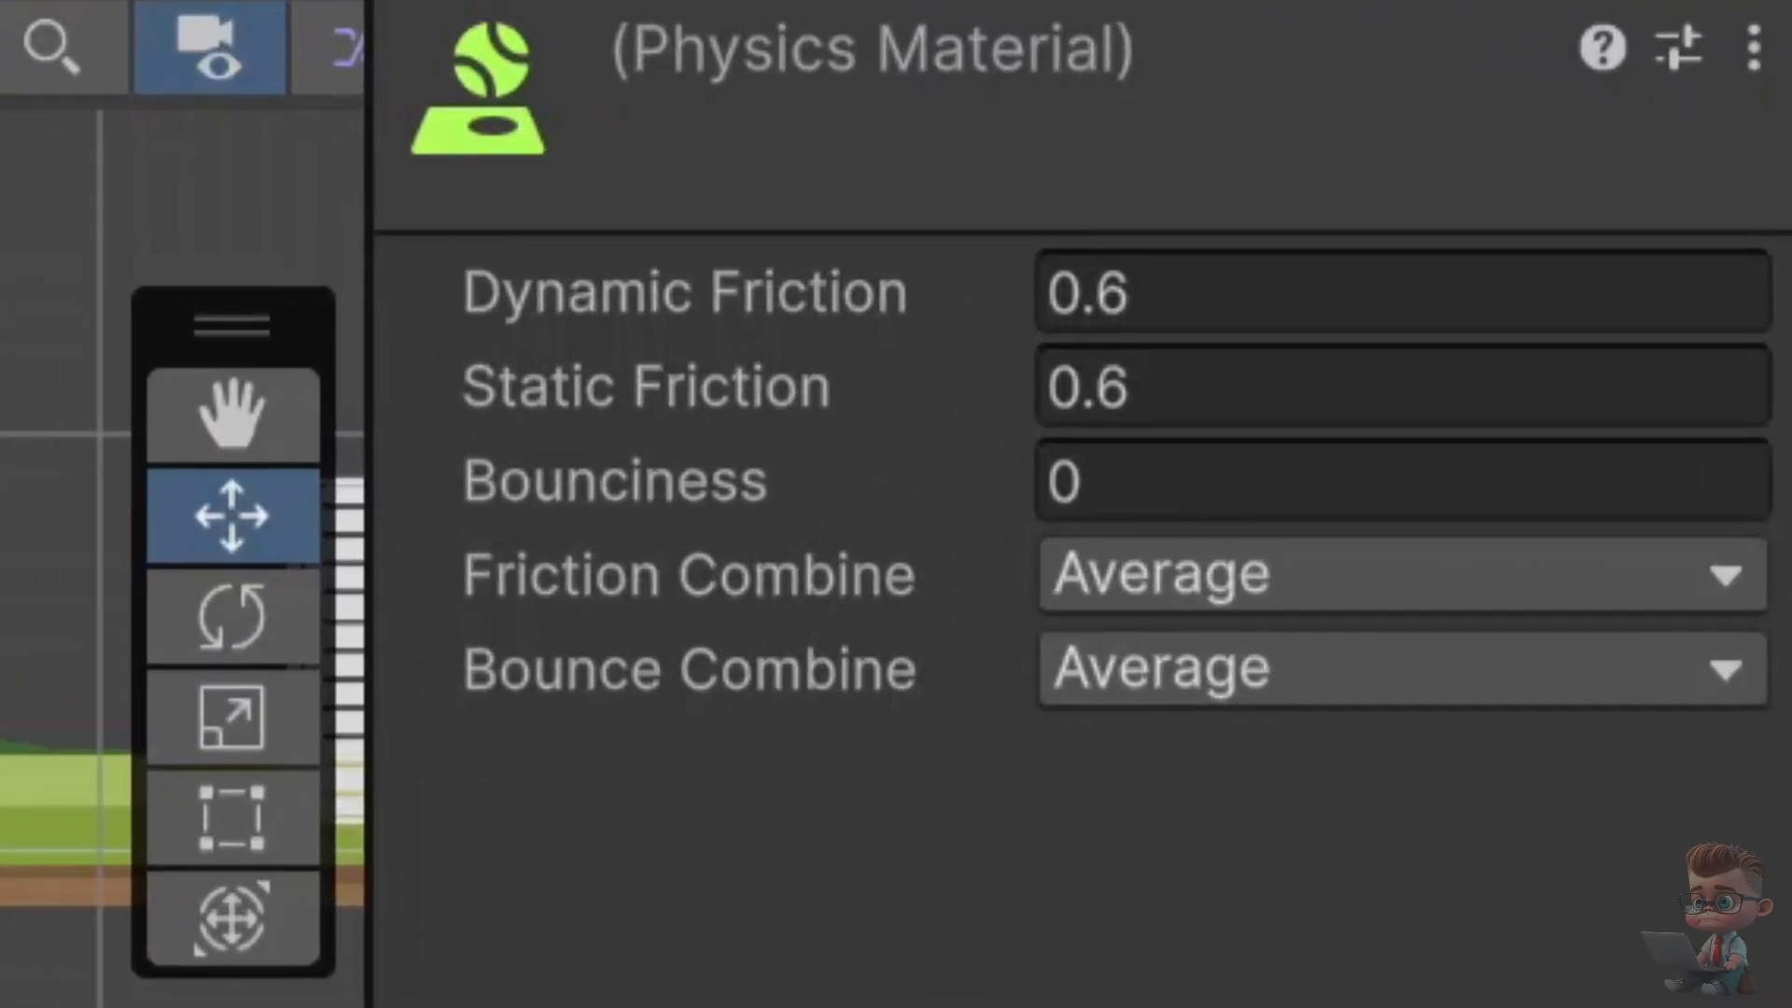
key(Return)
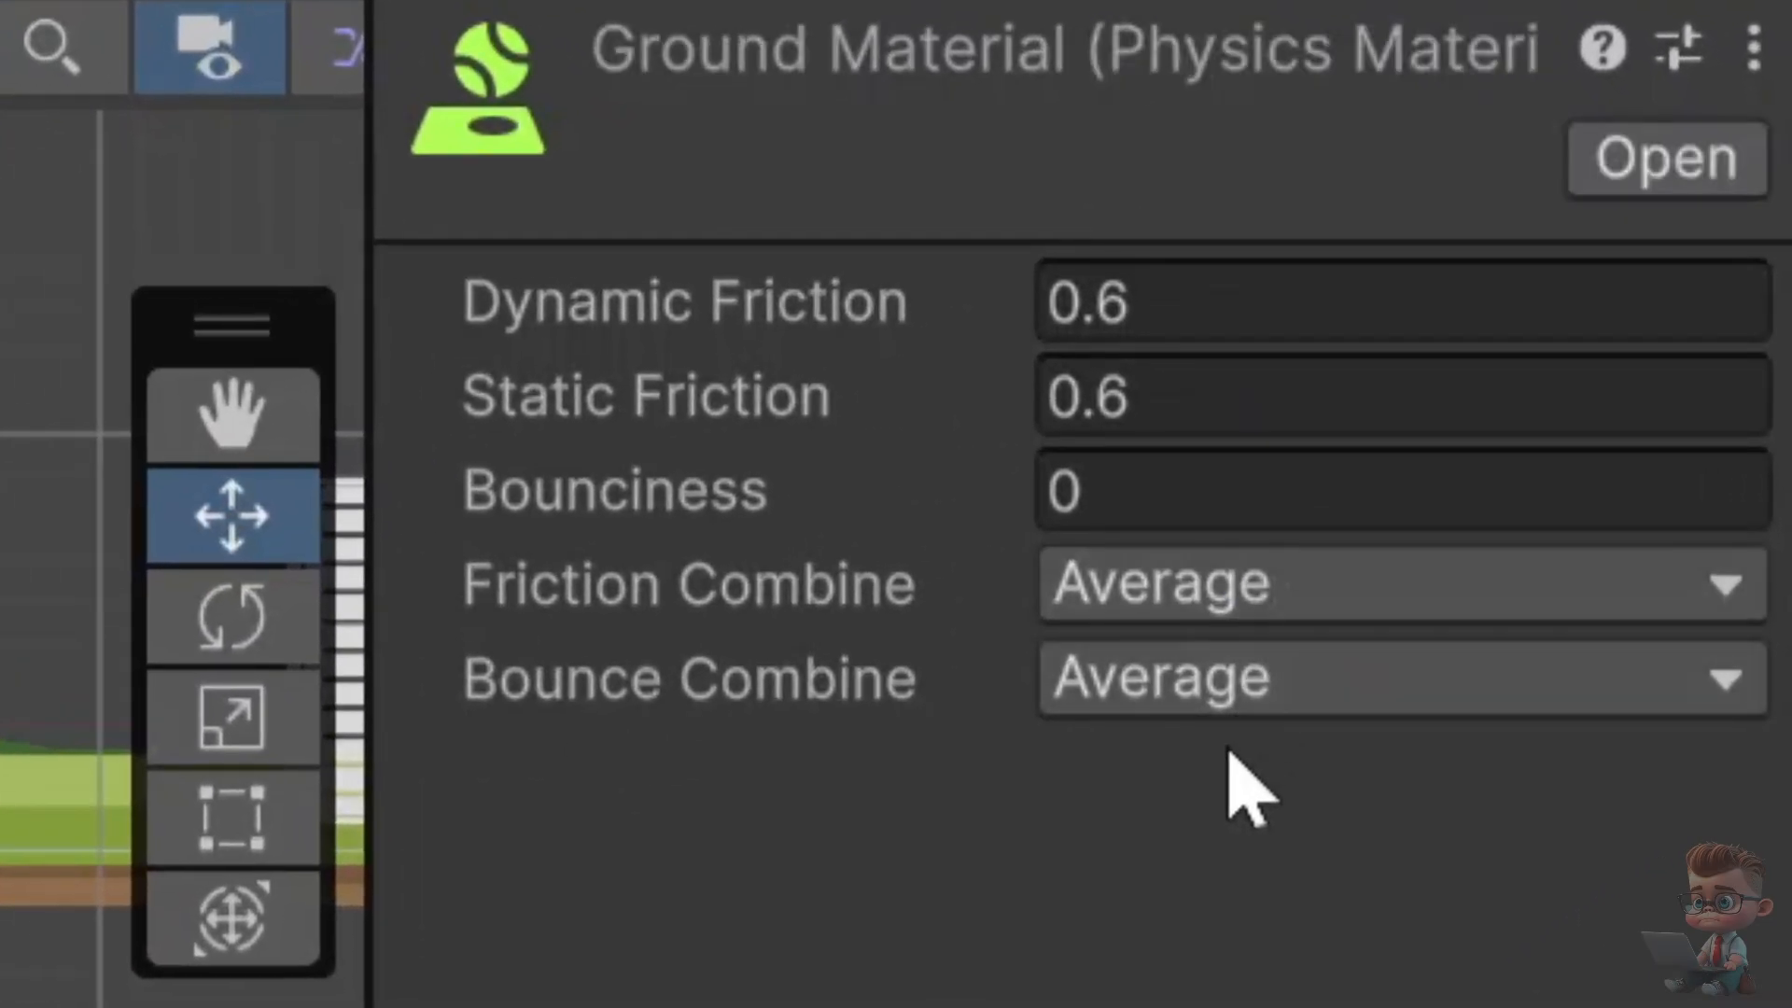
- Set Ground Material's Friction Combine to Maximum and its Dynamic and Static Friction to 1.2
click(1240, 600)
click(1250, 1000)
click(1400, 302)
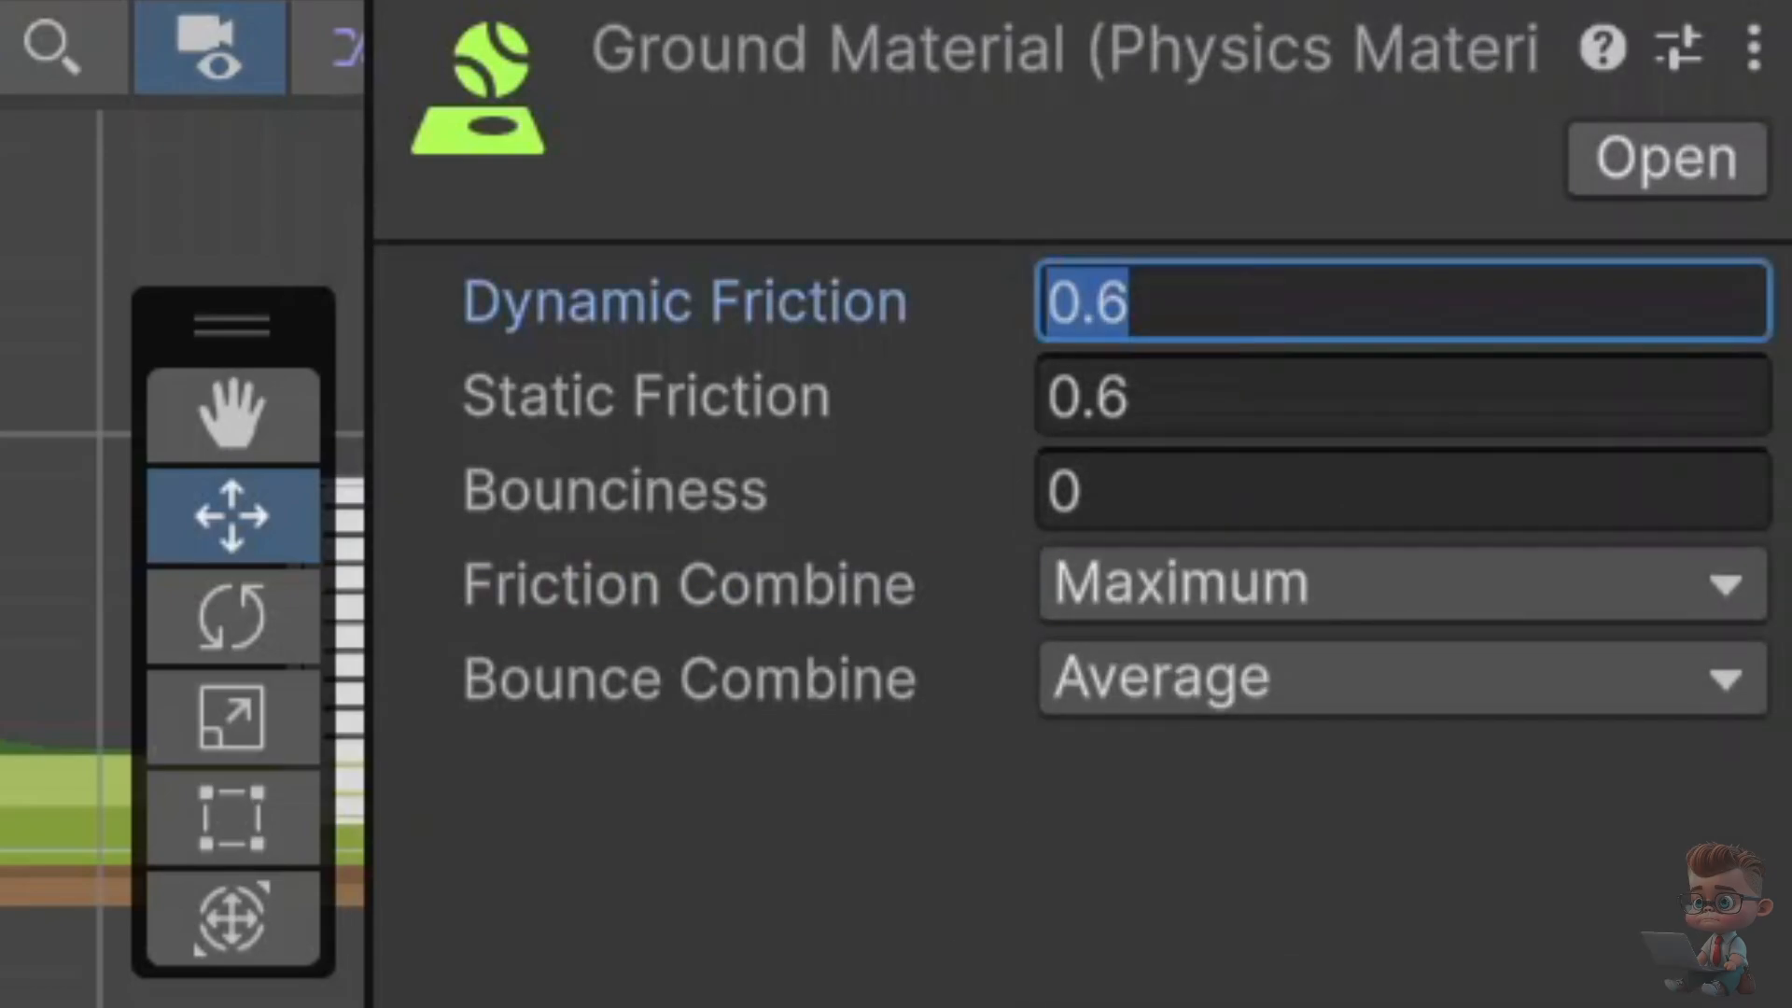
text(1.2)
key(Tab)
text(1.2)
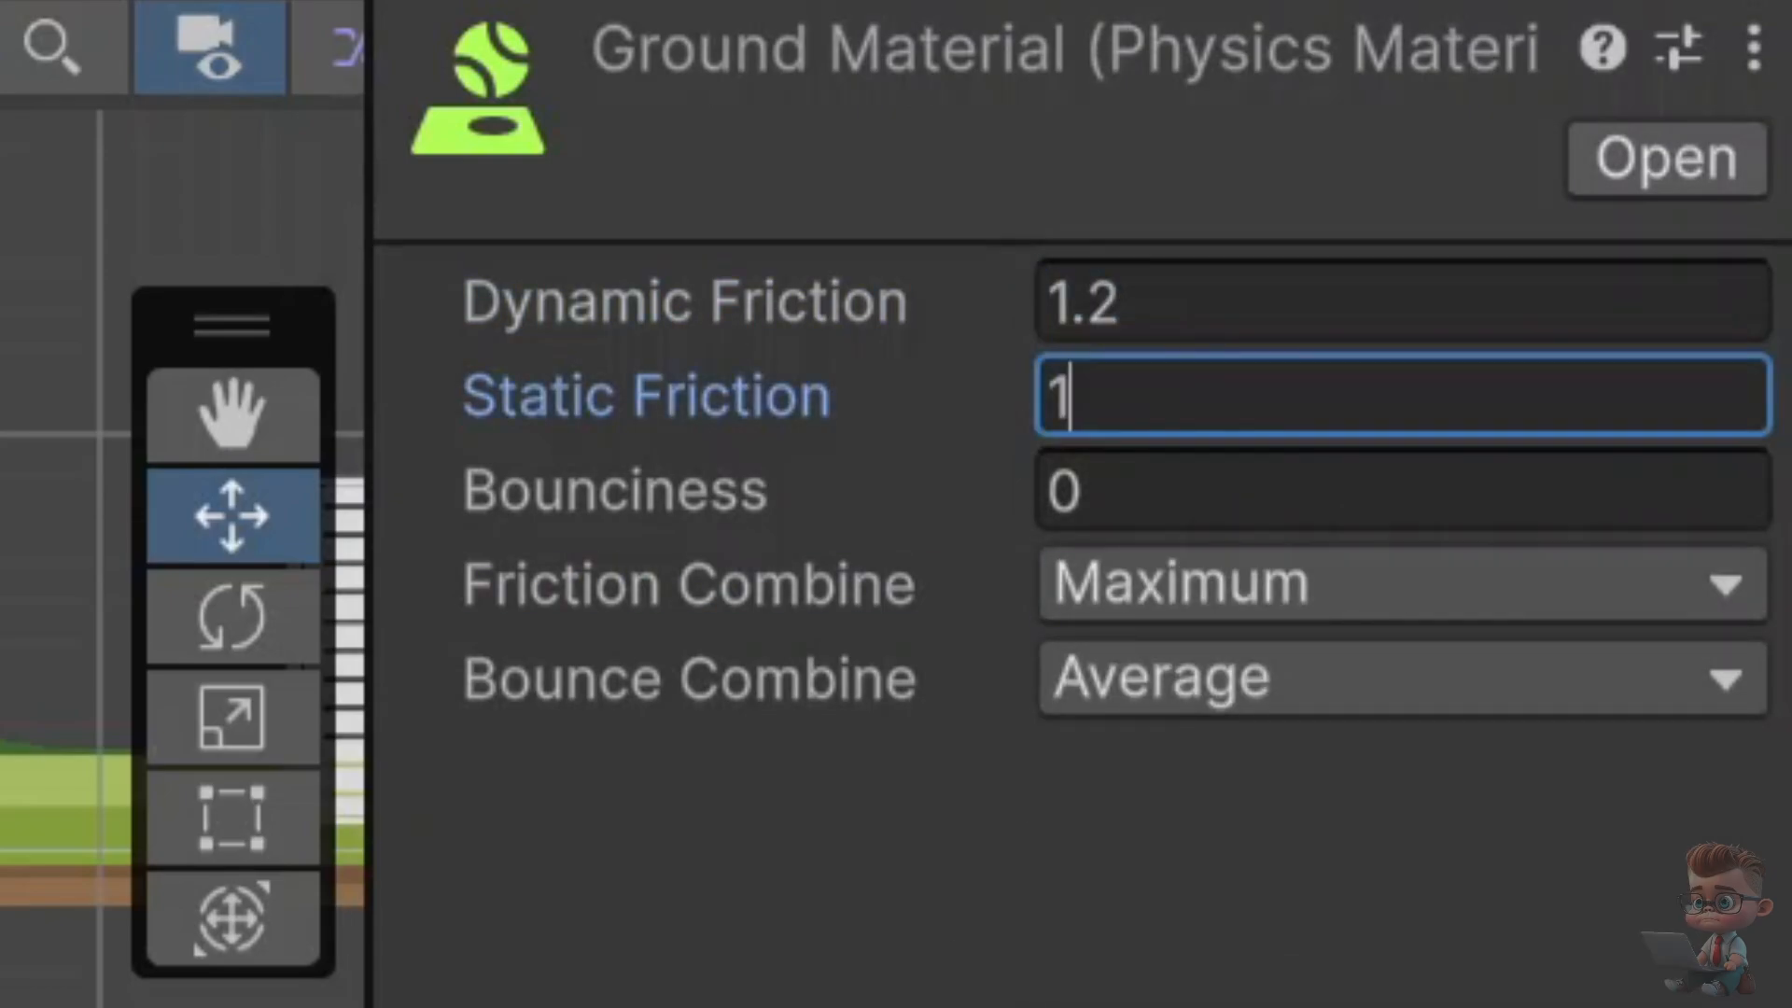
key(Return)
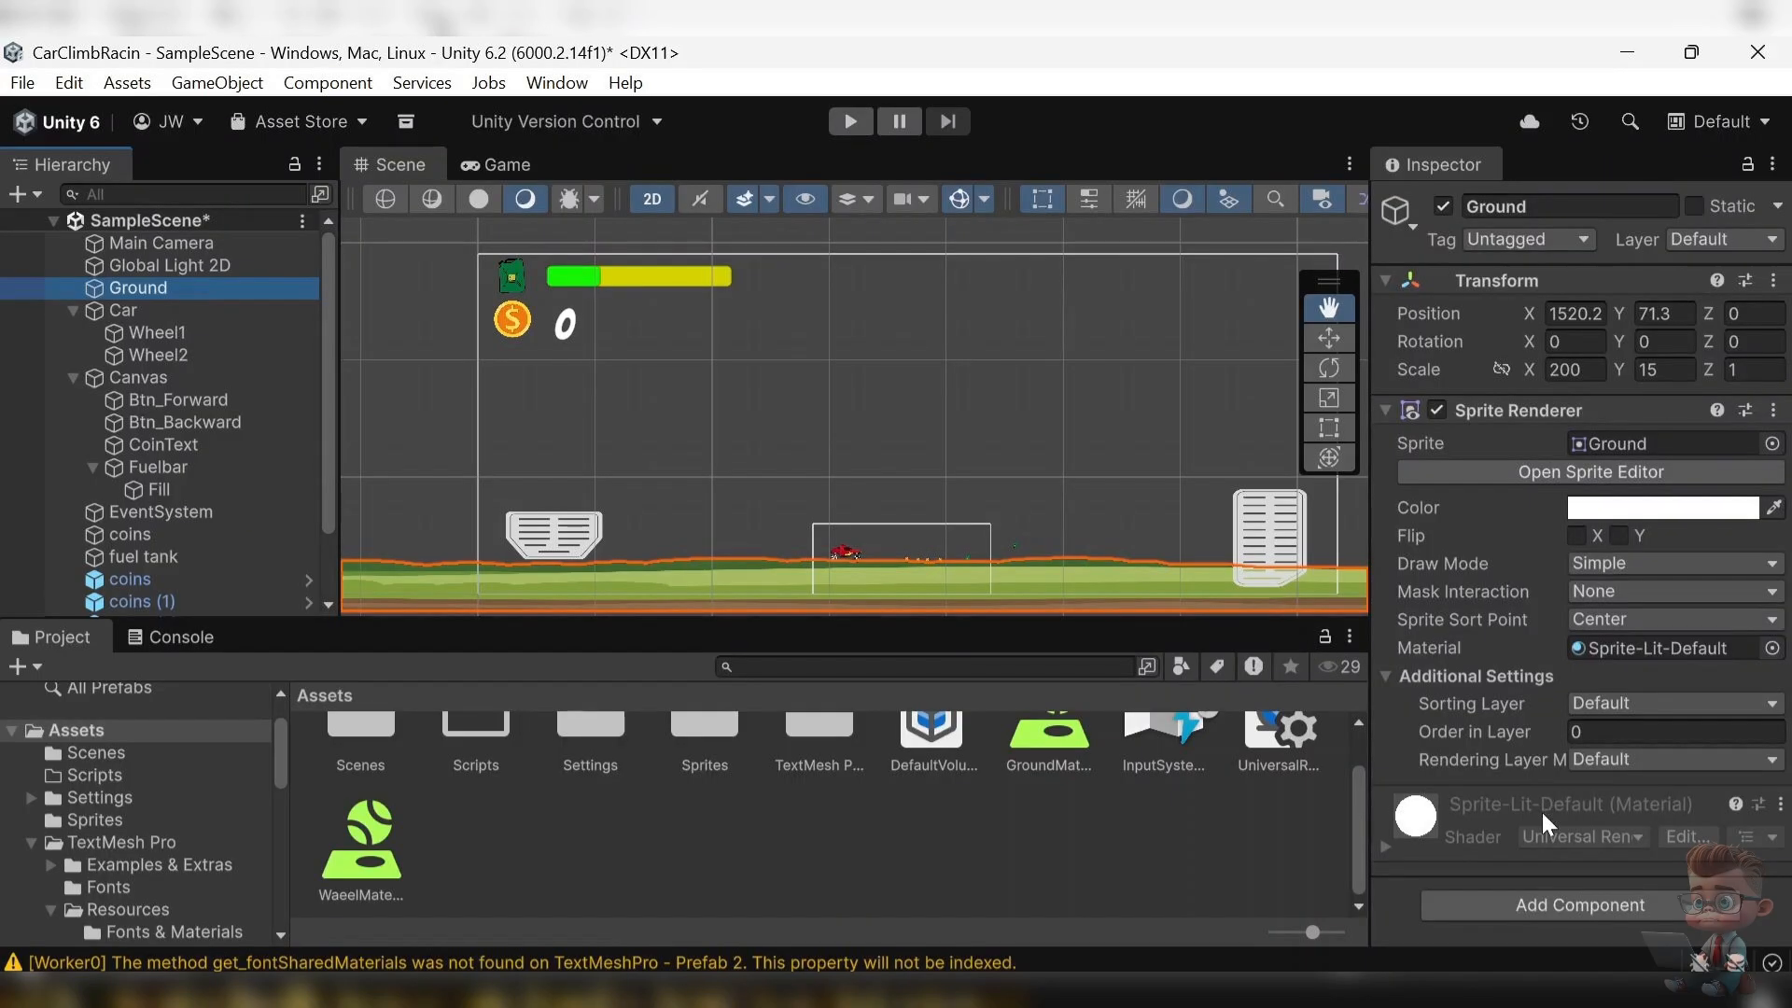
- Add a Box Collider 2D component to the Ground object
click(1586, 904)
text(box)
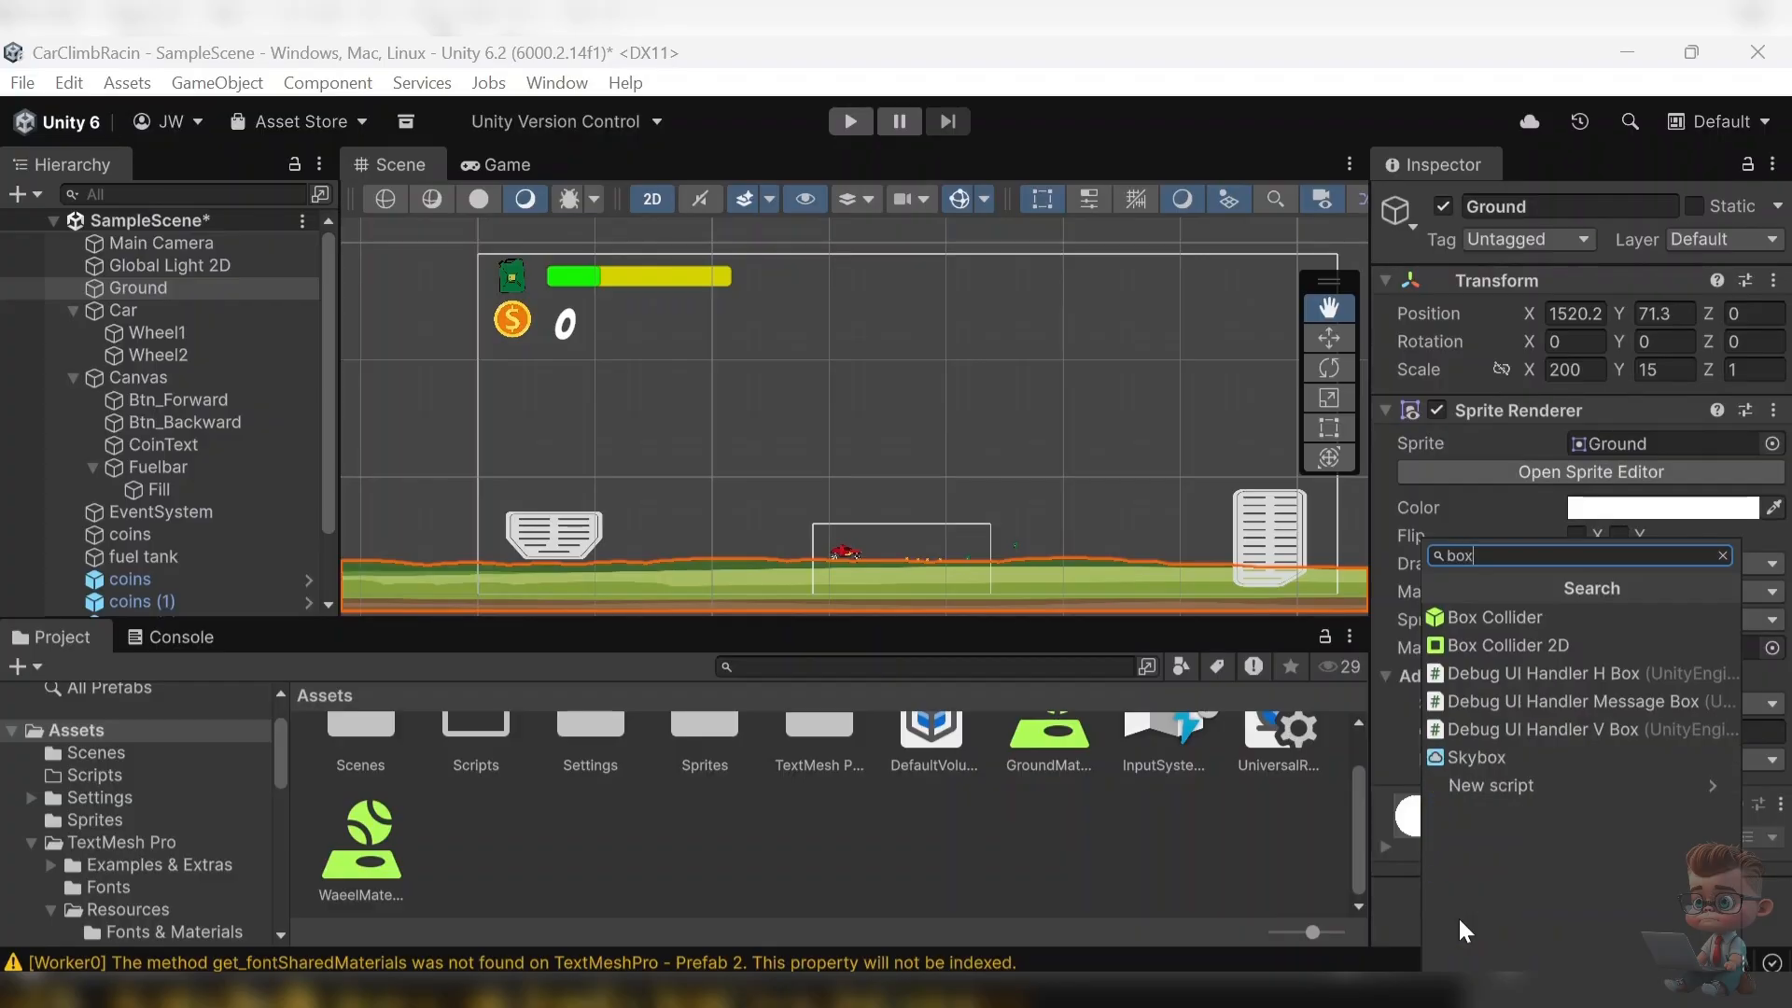
click(1604, 654)
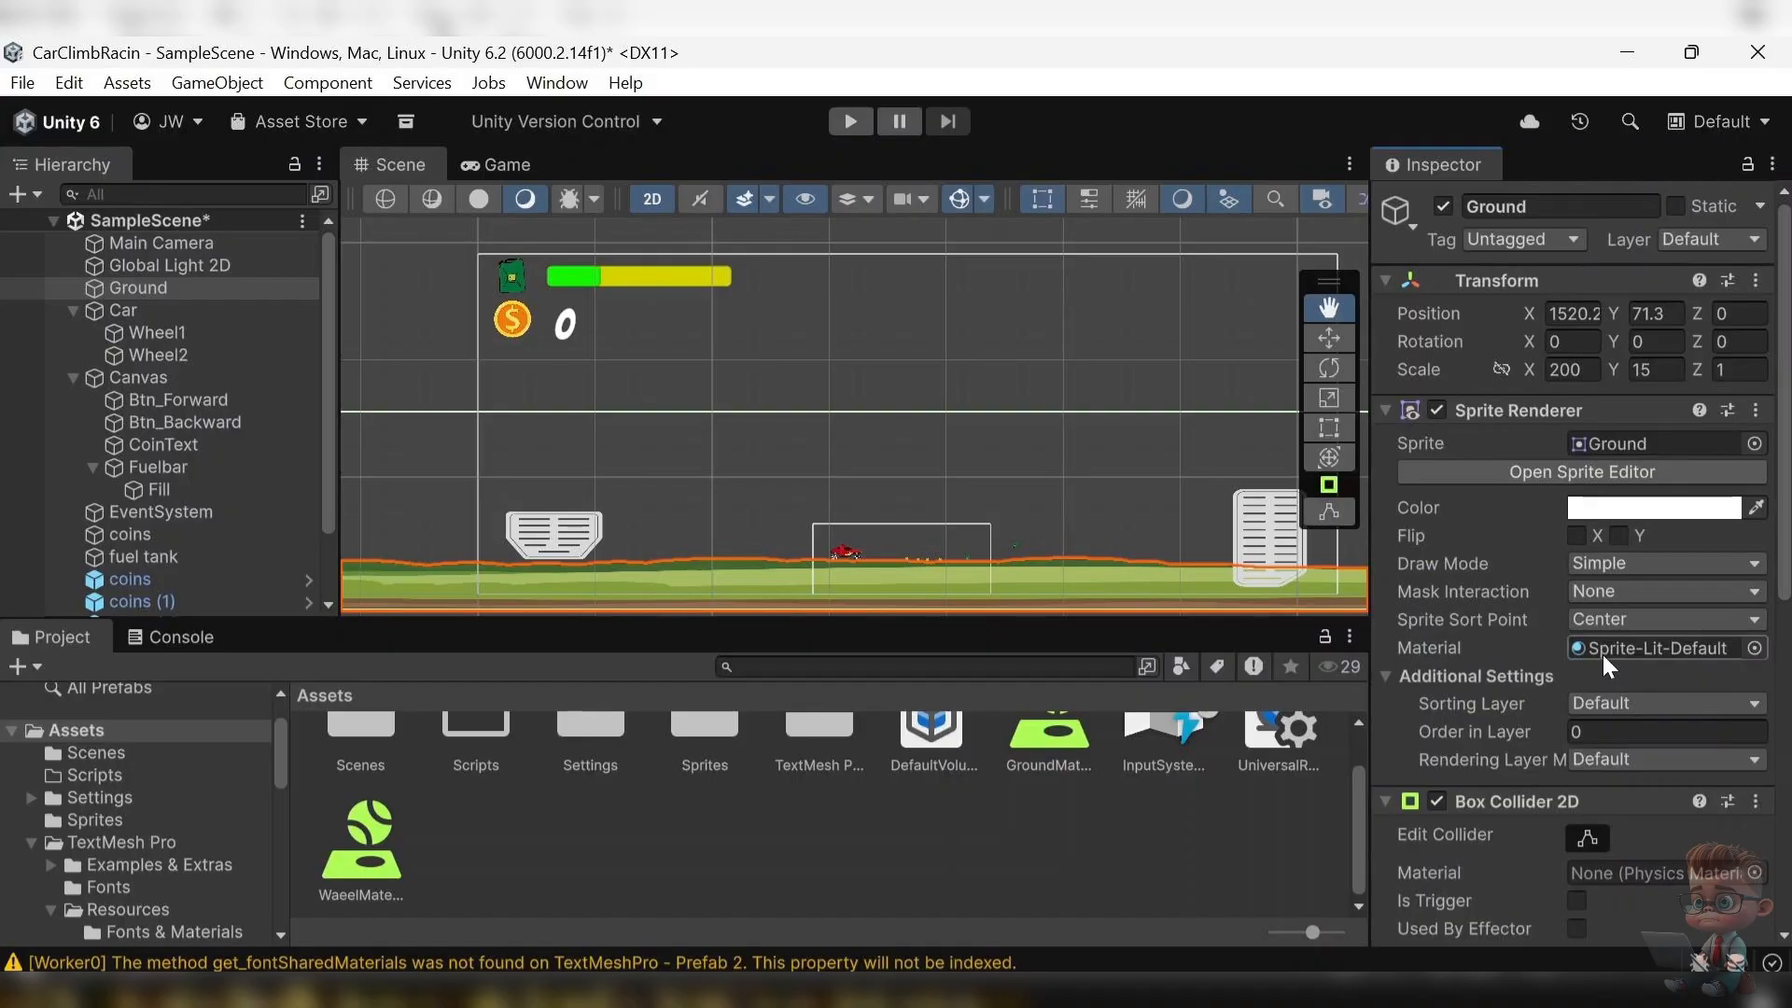
- Add an Edge Collider 2D component to the Ground object
scroll(1539, 653, down, 10)
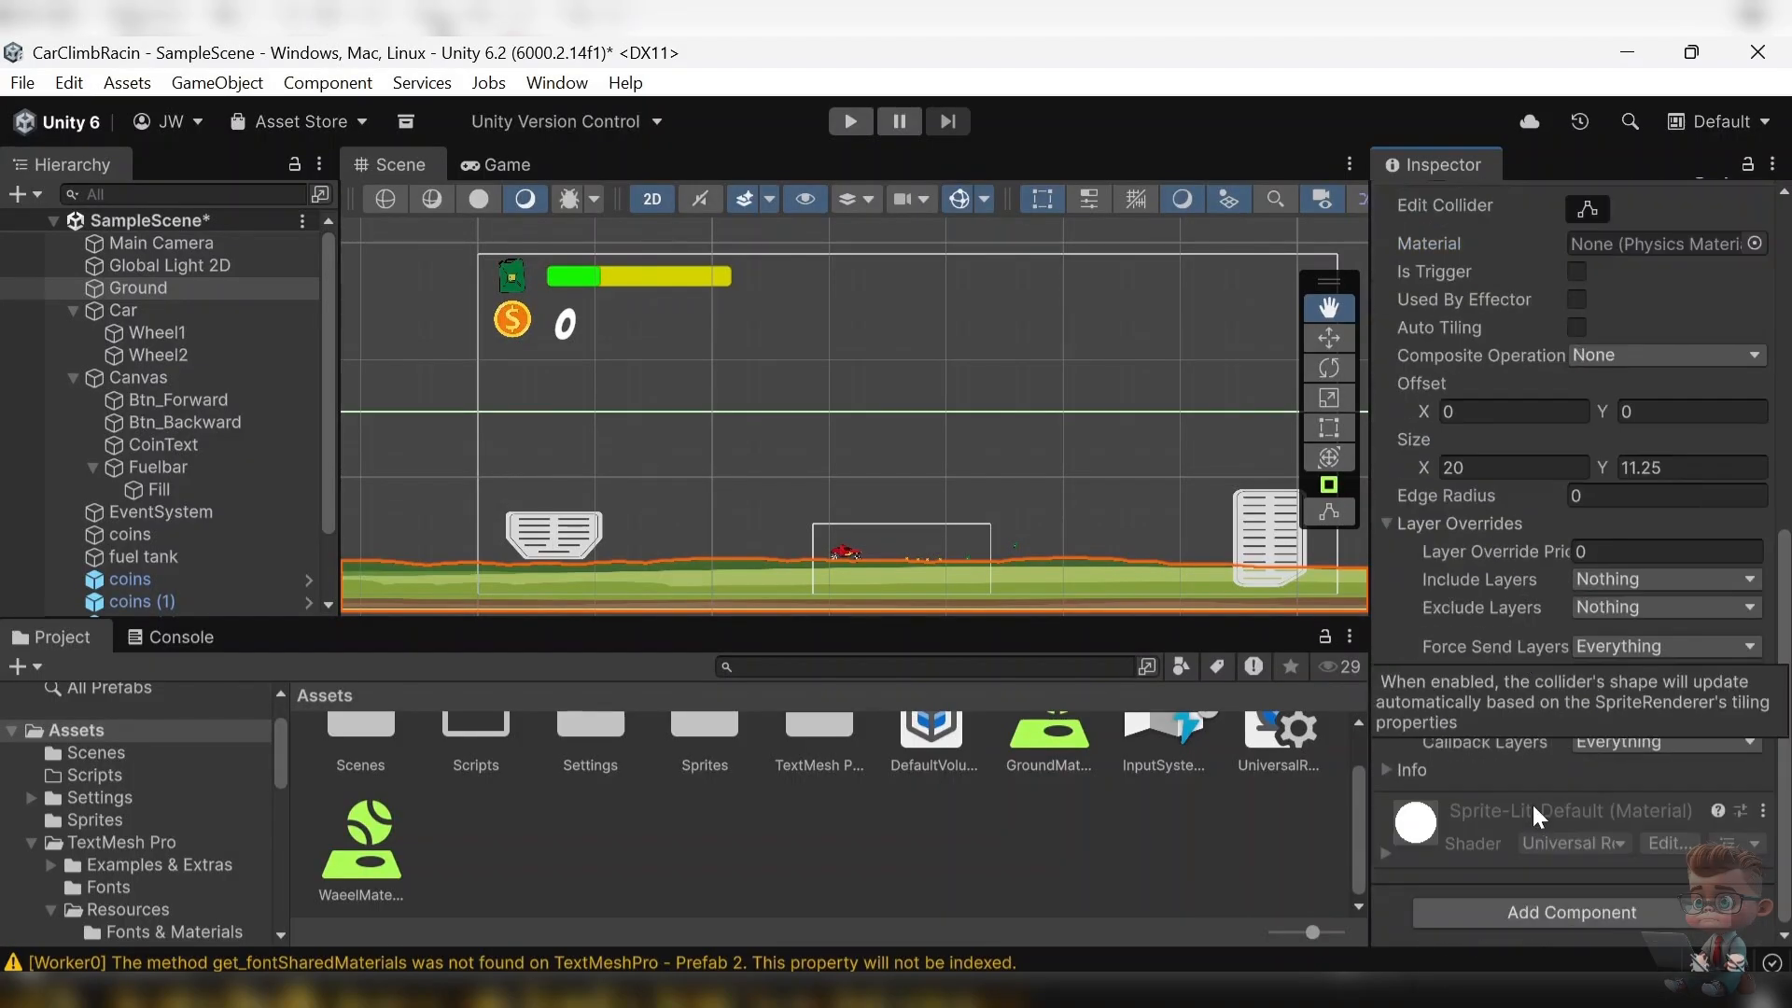
click(1530, 913)
text(ed)
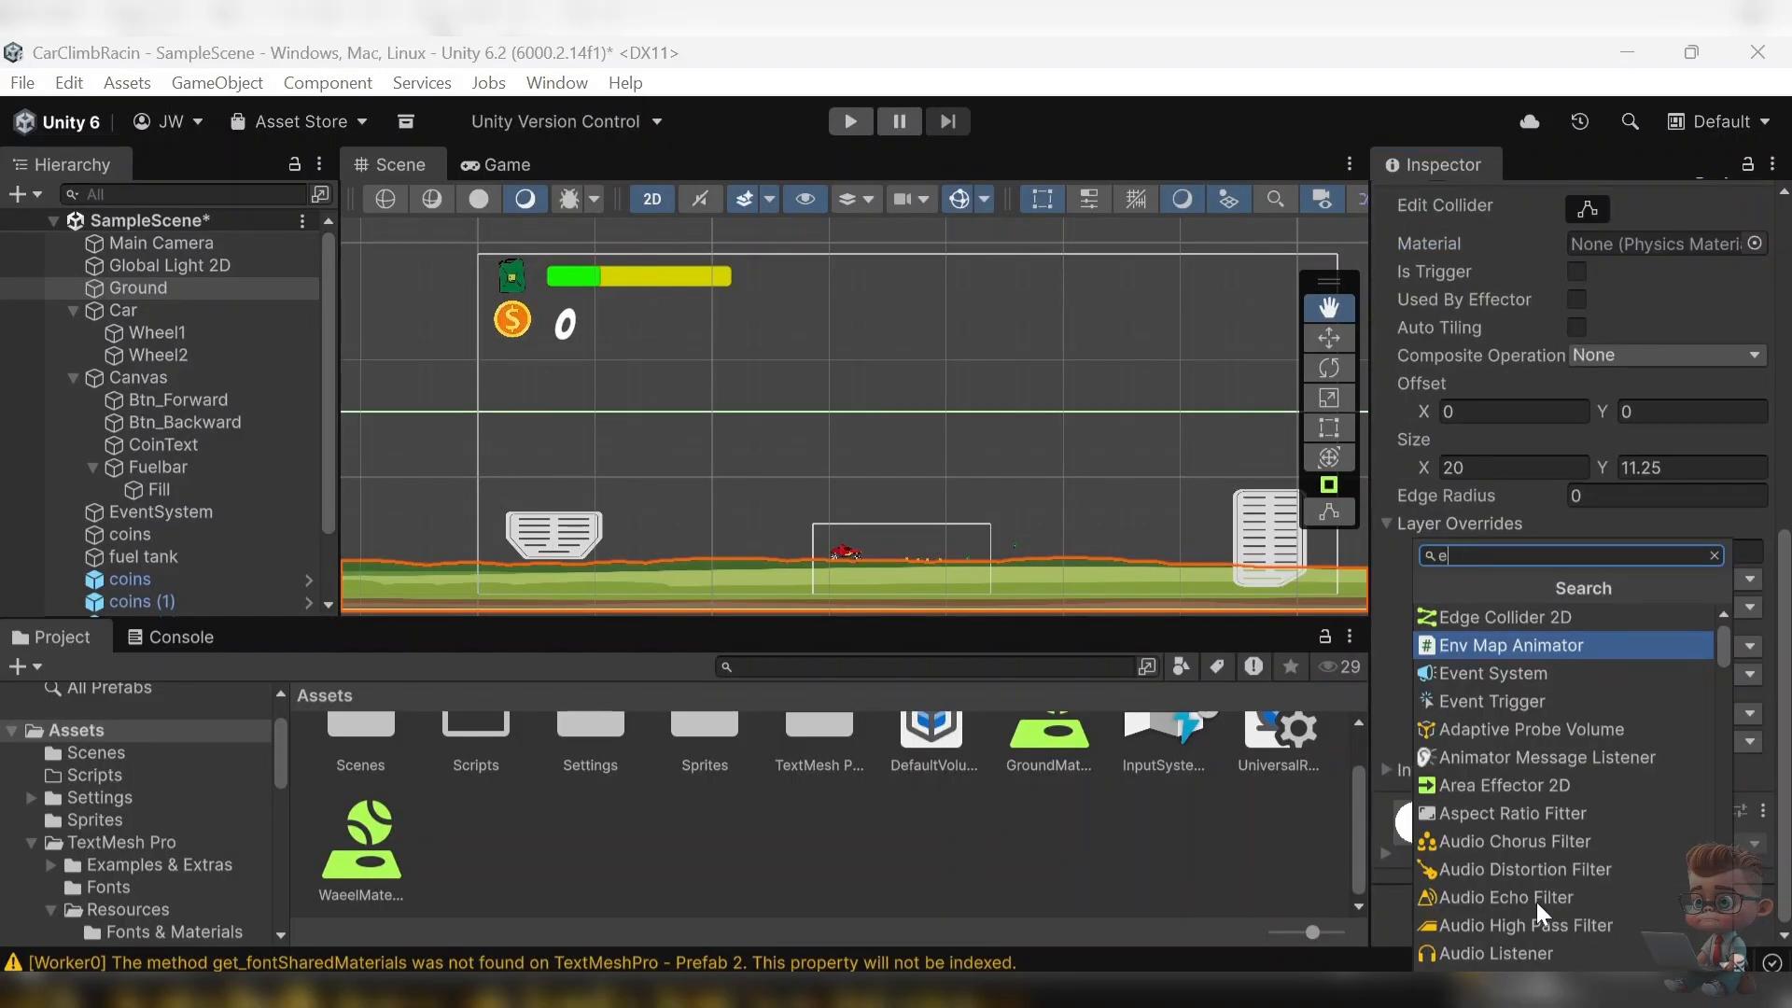
click(1556, 624)
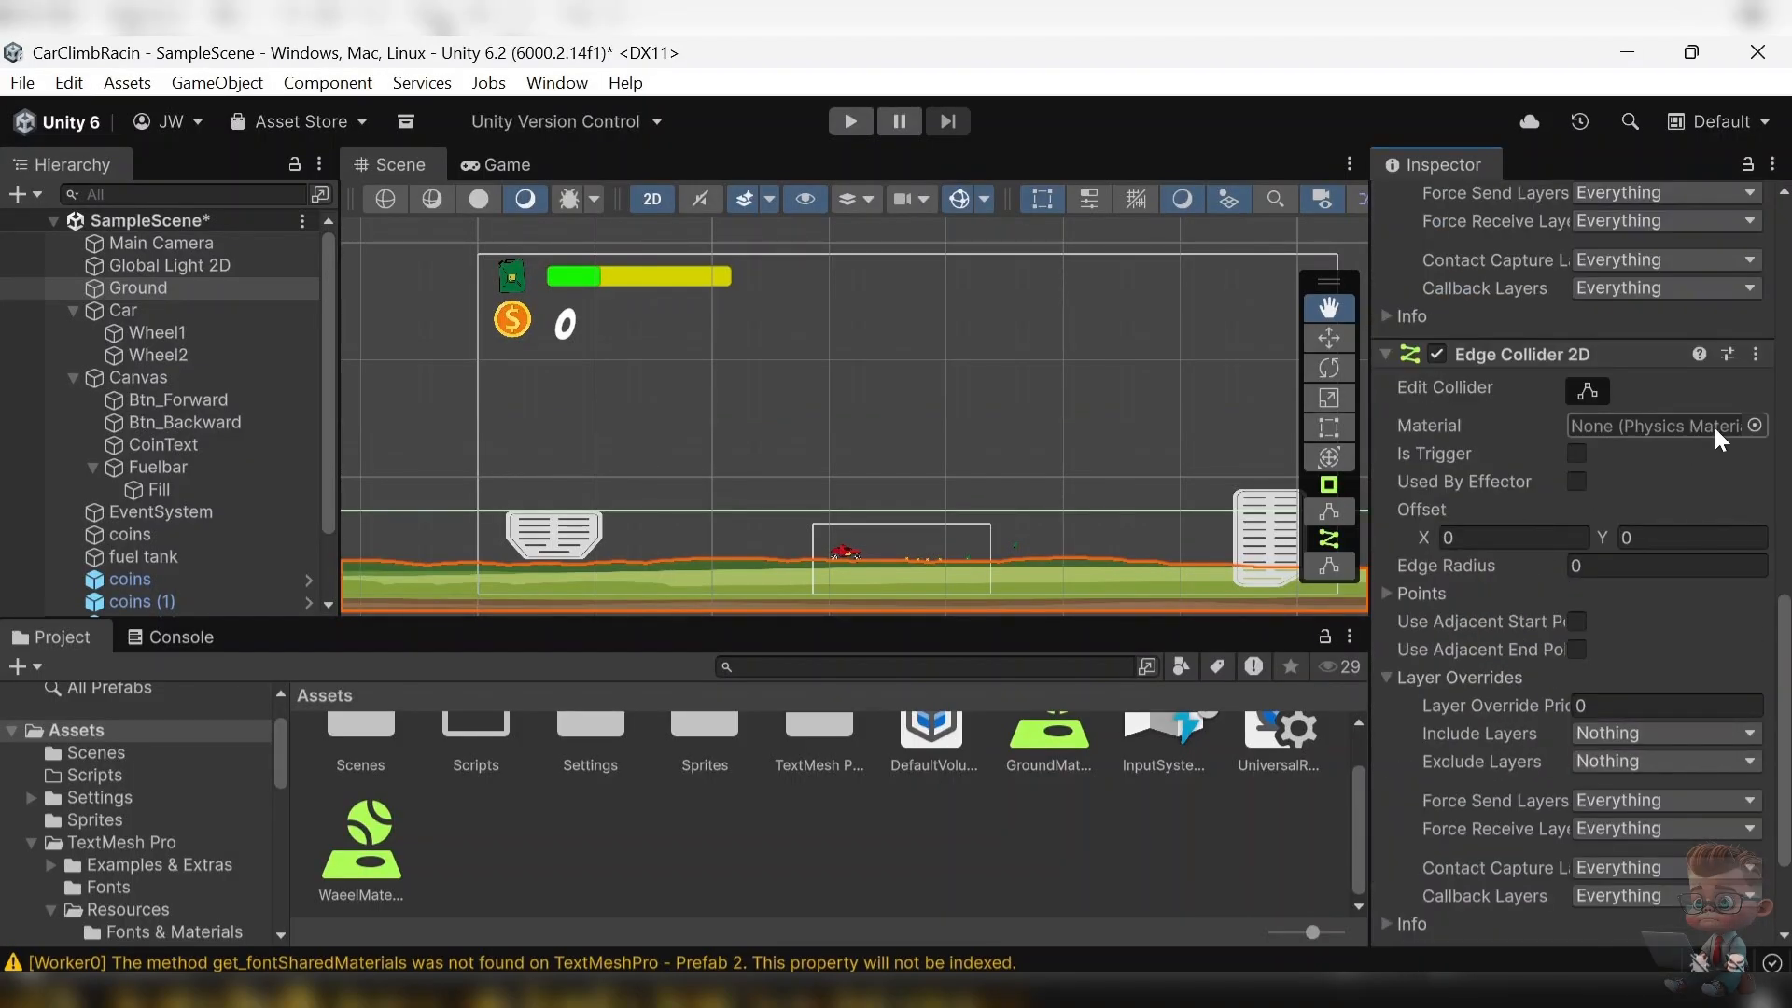
- Edit the edge collider and shape its points to follow the ground surface around the wide backward pedal
click(1587, 391)
drag(475, 512, 478, 552)
scroll(493, 554, up, 6)
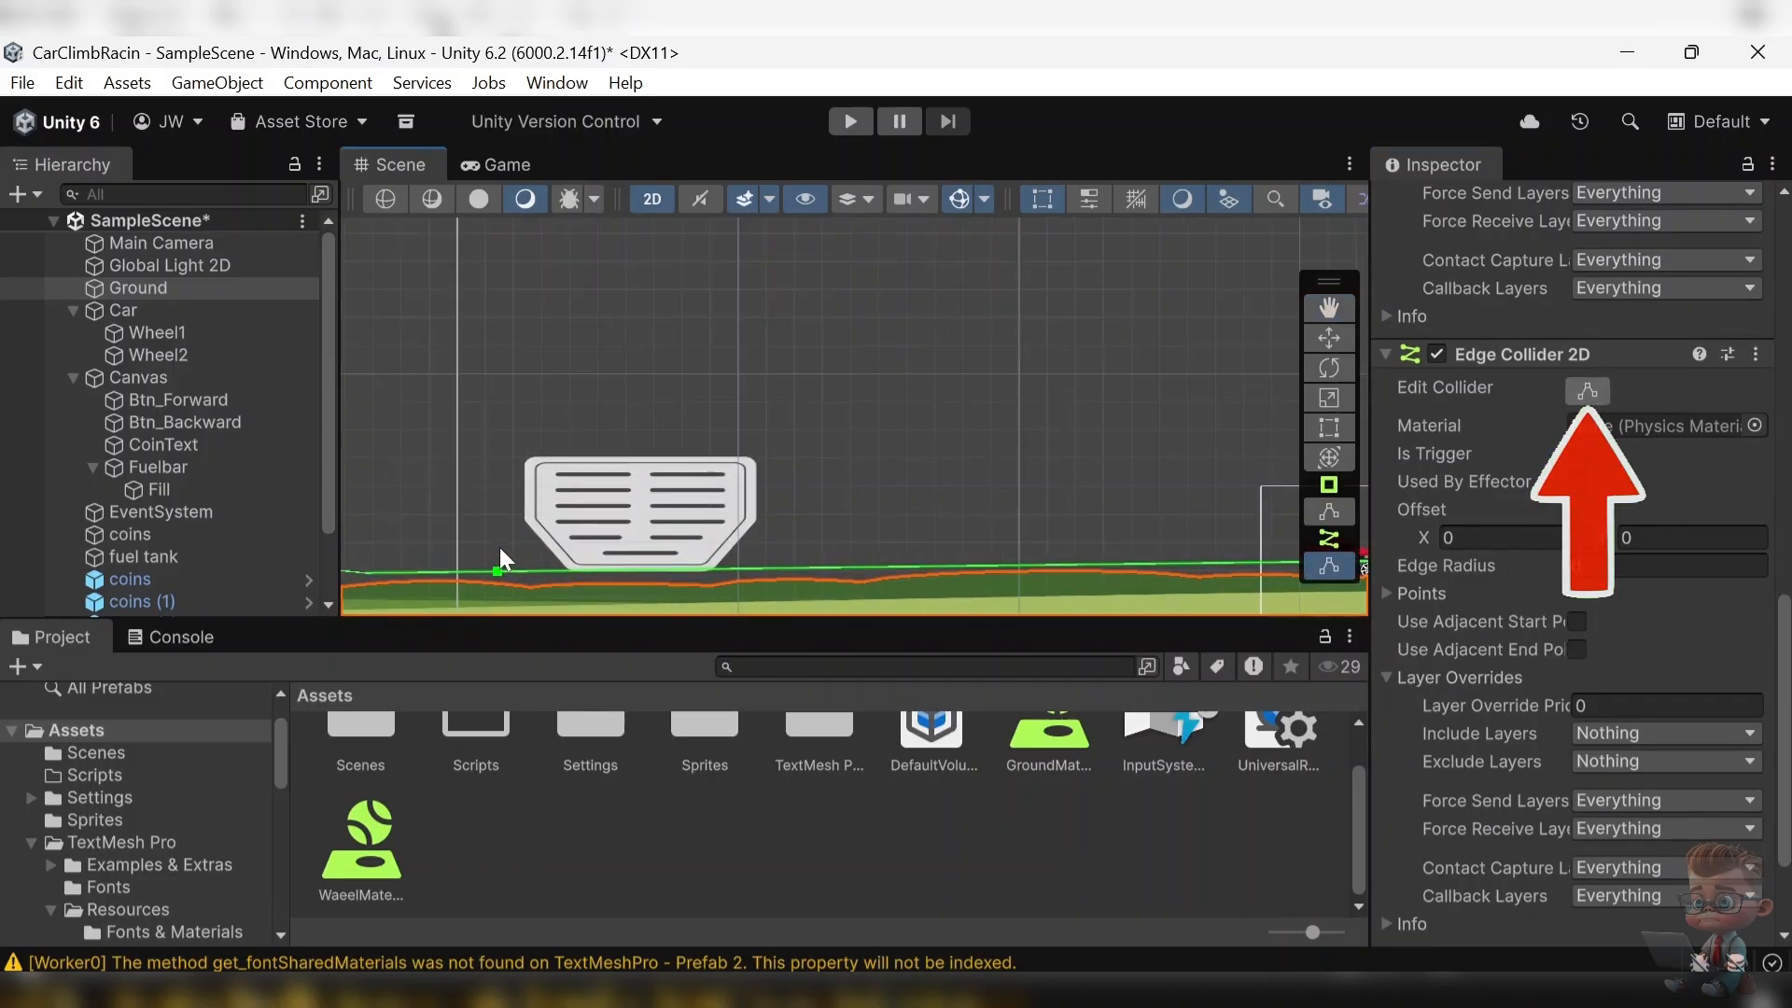
scroll(500, 559, up, 4)
middle_drag(1174, 560, 1284, 452)
drag(392, 426, 394, 438)
drag(503, 433, 504, 440)
drag(658, 442, 752, 455)
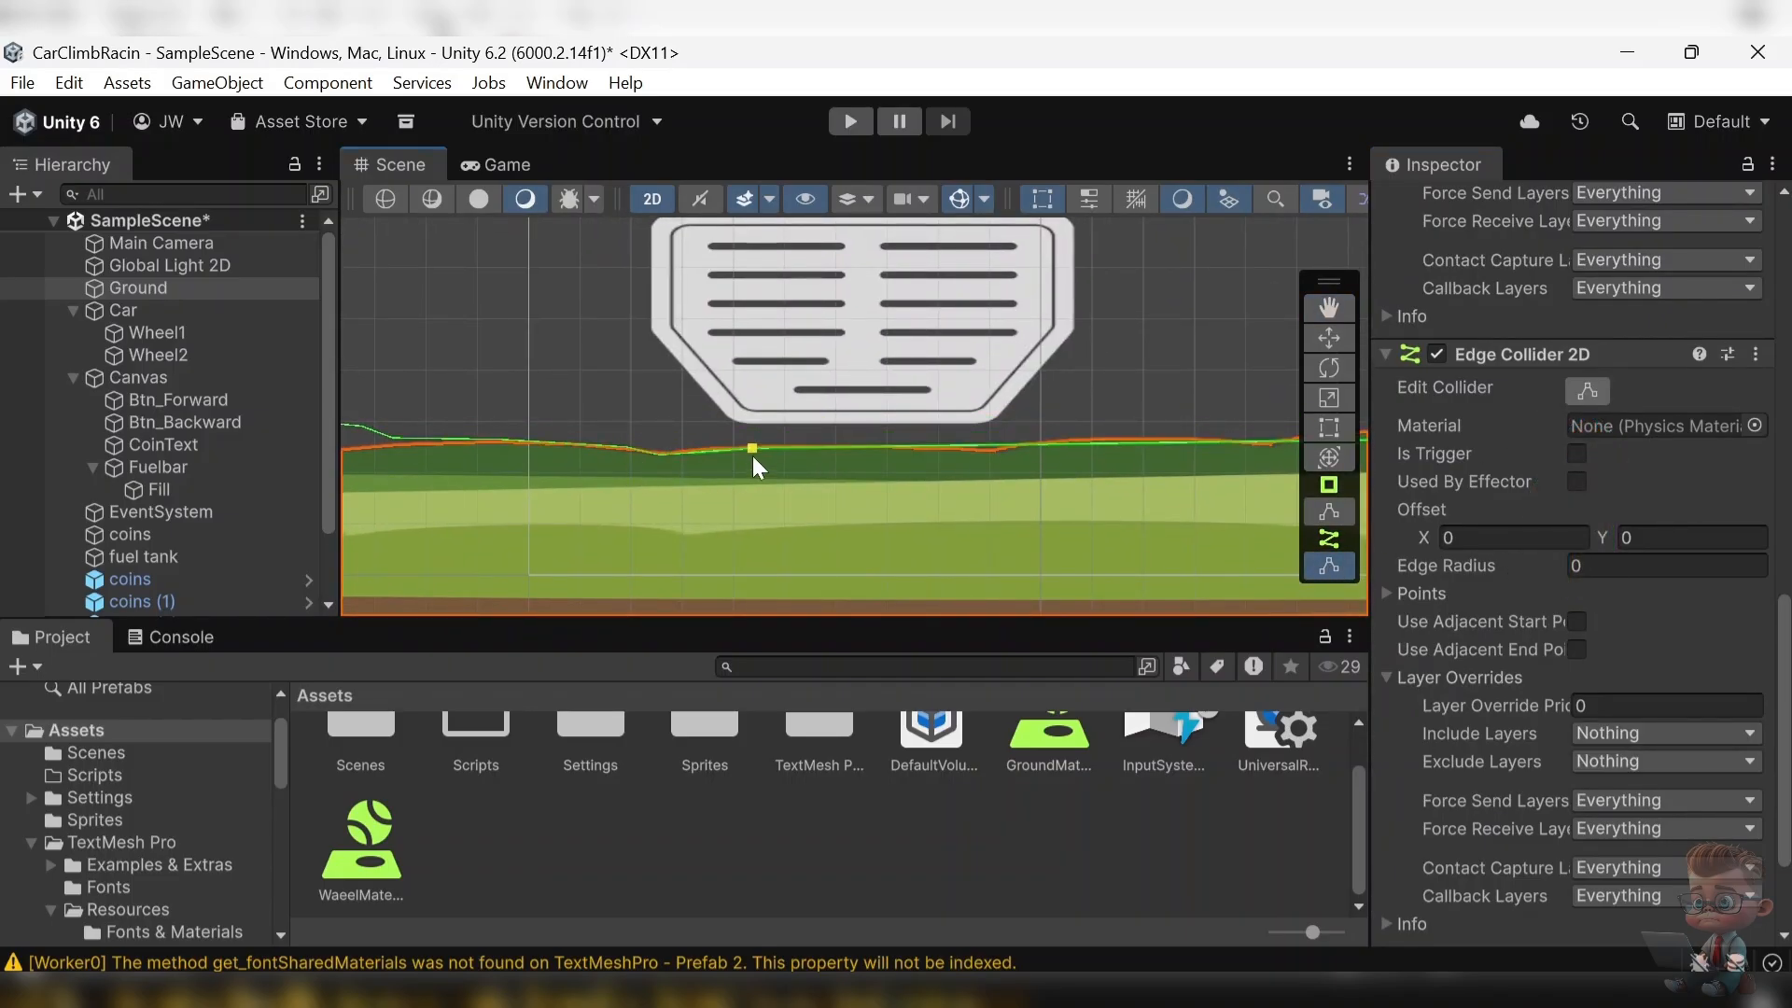
drag(994, 458, 1077, 455)
- Continue fitting the edge collider's points to the terrain outline beyond the wide backward pedal
middle_drag(1344, 459, 712, 450)
drag(634, 443, 635, 448)
drag(738, 452, 695, 442)
drag(919, 443, 920, 440)
drag(976, 435, 1000, 427)
drag(1240, 446, 1241, 450)
- Extend the edge collider's fit along the terrain from the car past the tall forward pedal
scroll(1177, 468, down, 10)
middle_drag(1178, 470, 536, 404)
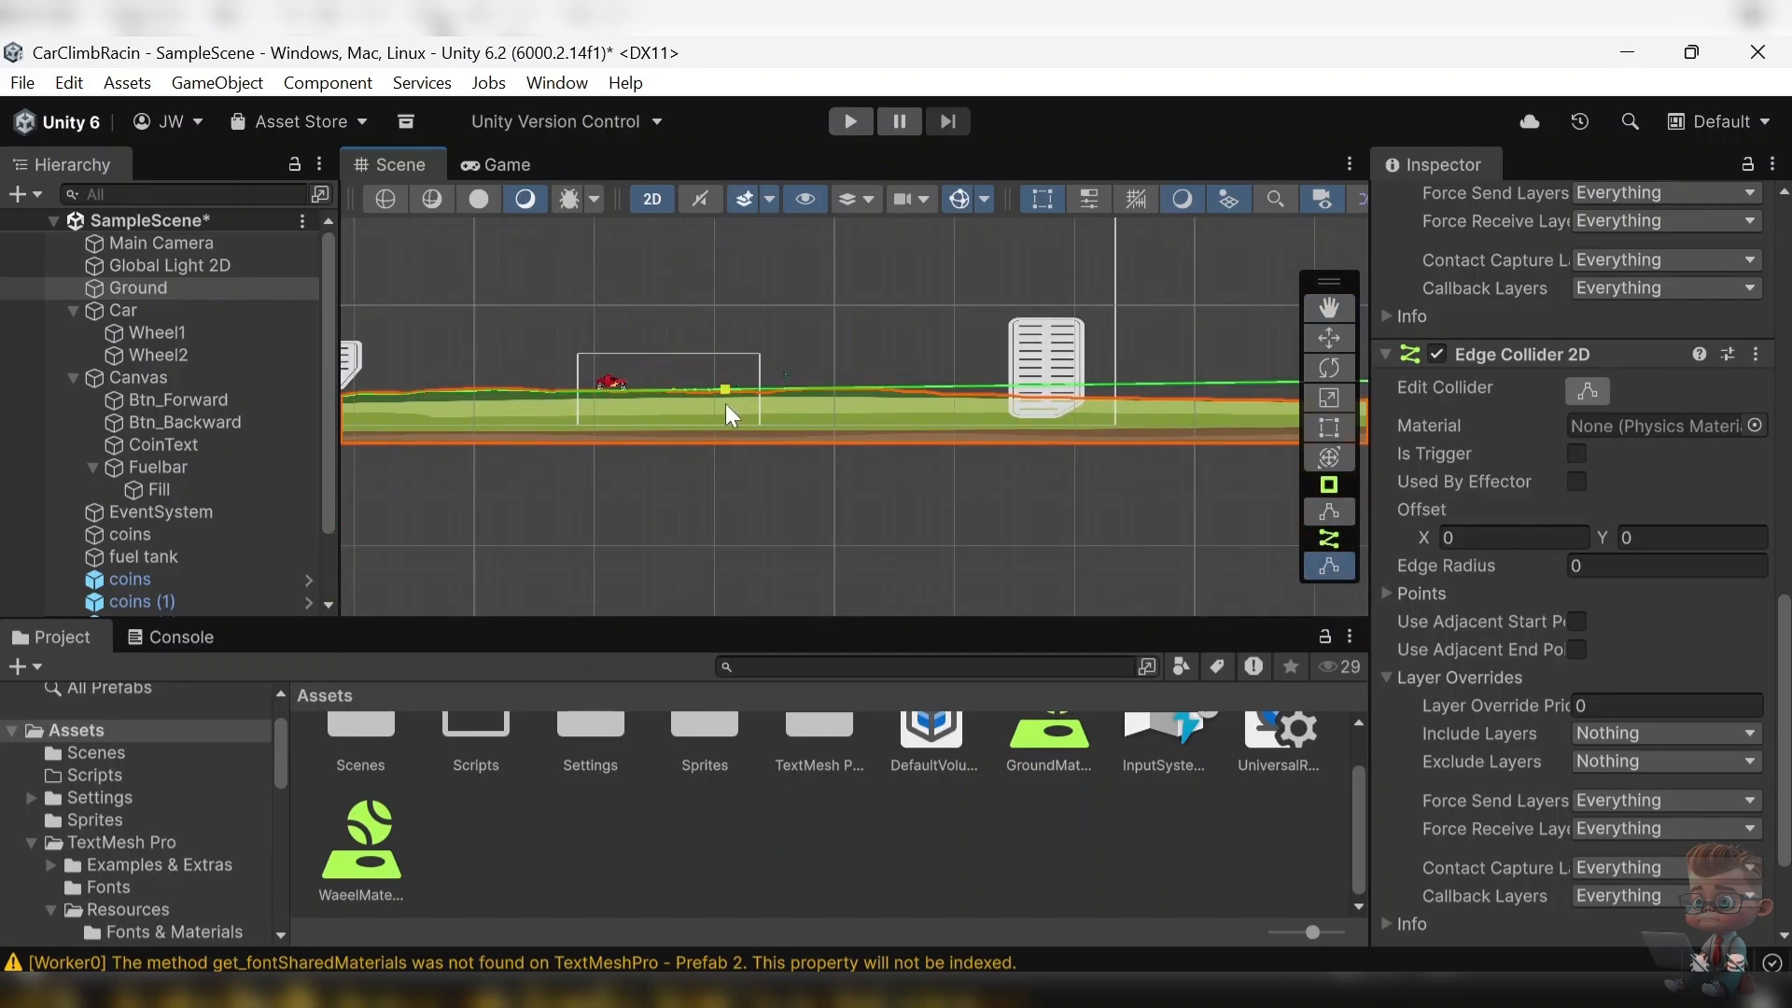
drag(725, 403, 727, 405)
drag(812, 403, 814, 400)
drag(927, 407, 961, 411)
middle_drag(1288, 466, 690, 432)
drag(686, 376, 687, 383)
drag(961, 375, 963, 382)
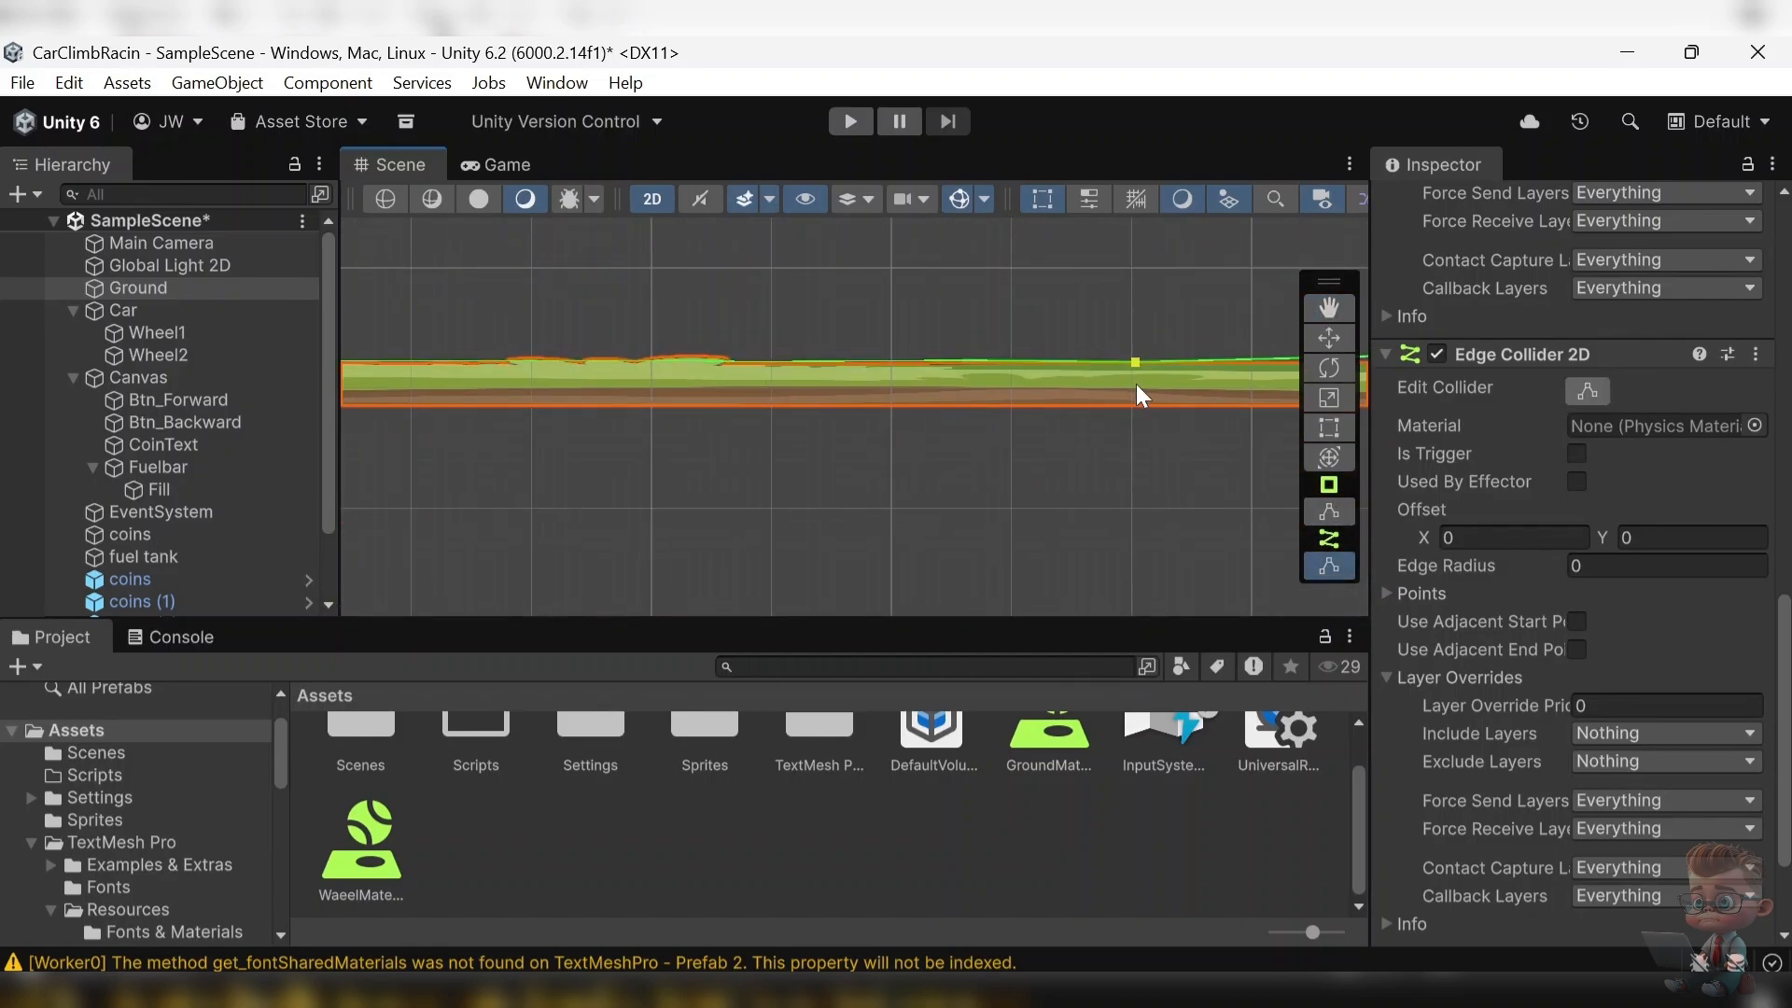
drag(1136, 385, 1138, 389)
- Resume editing the edge collider and fit its points to the far stretch of ground before the rise
middle_drag(1055, 354, 676, 396)
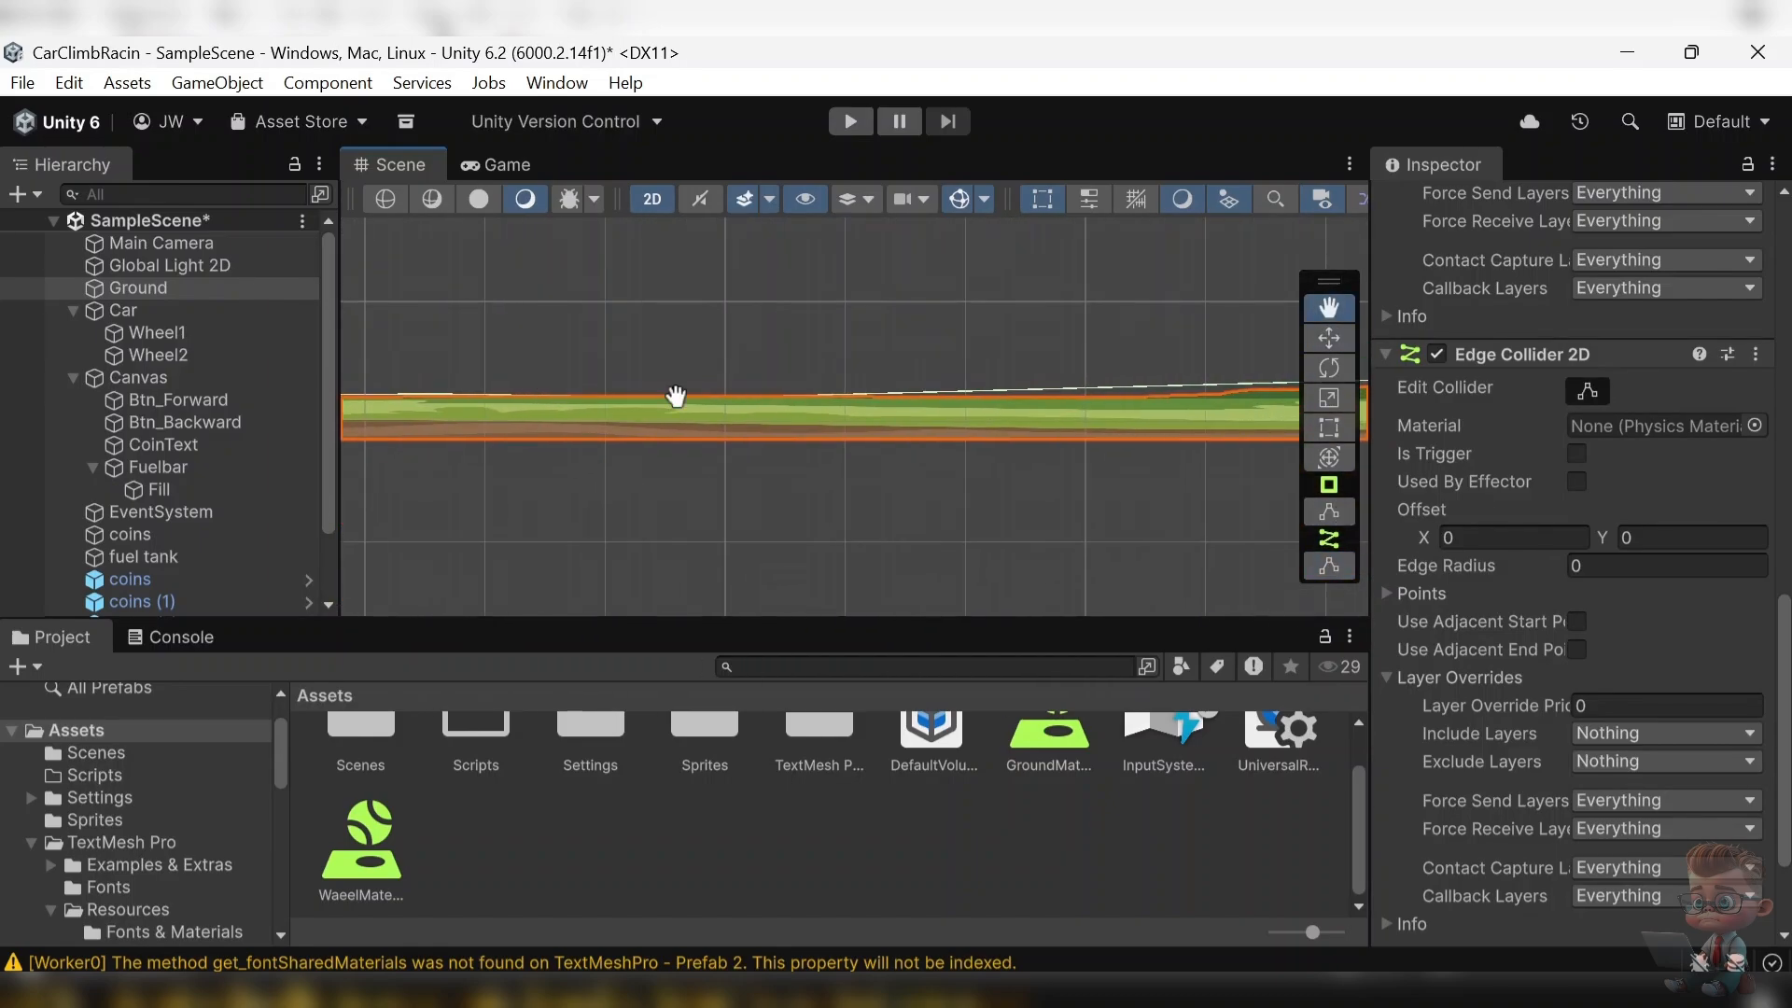
click(1331, 566)
drag(1088, 390, 1088, 400)
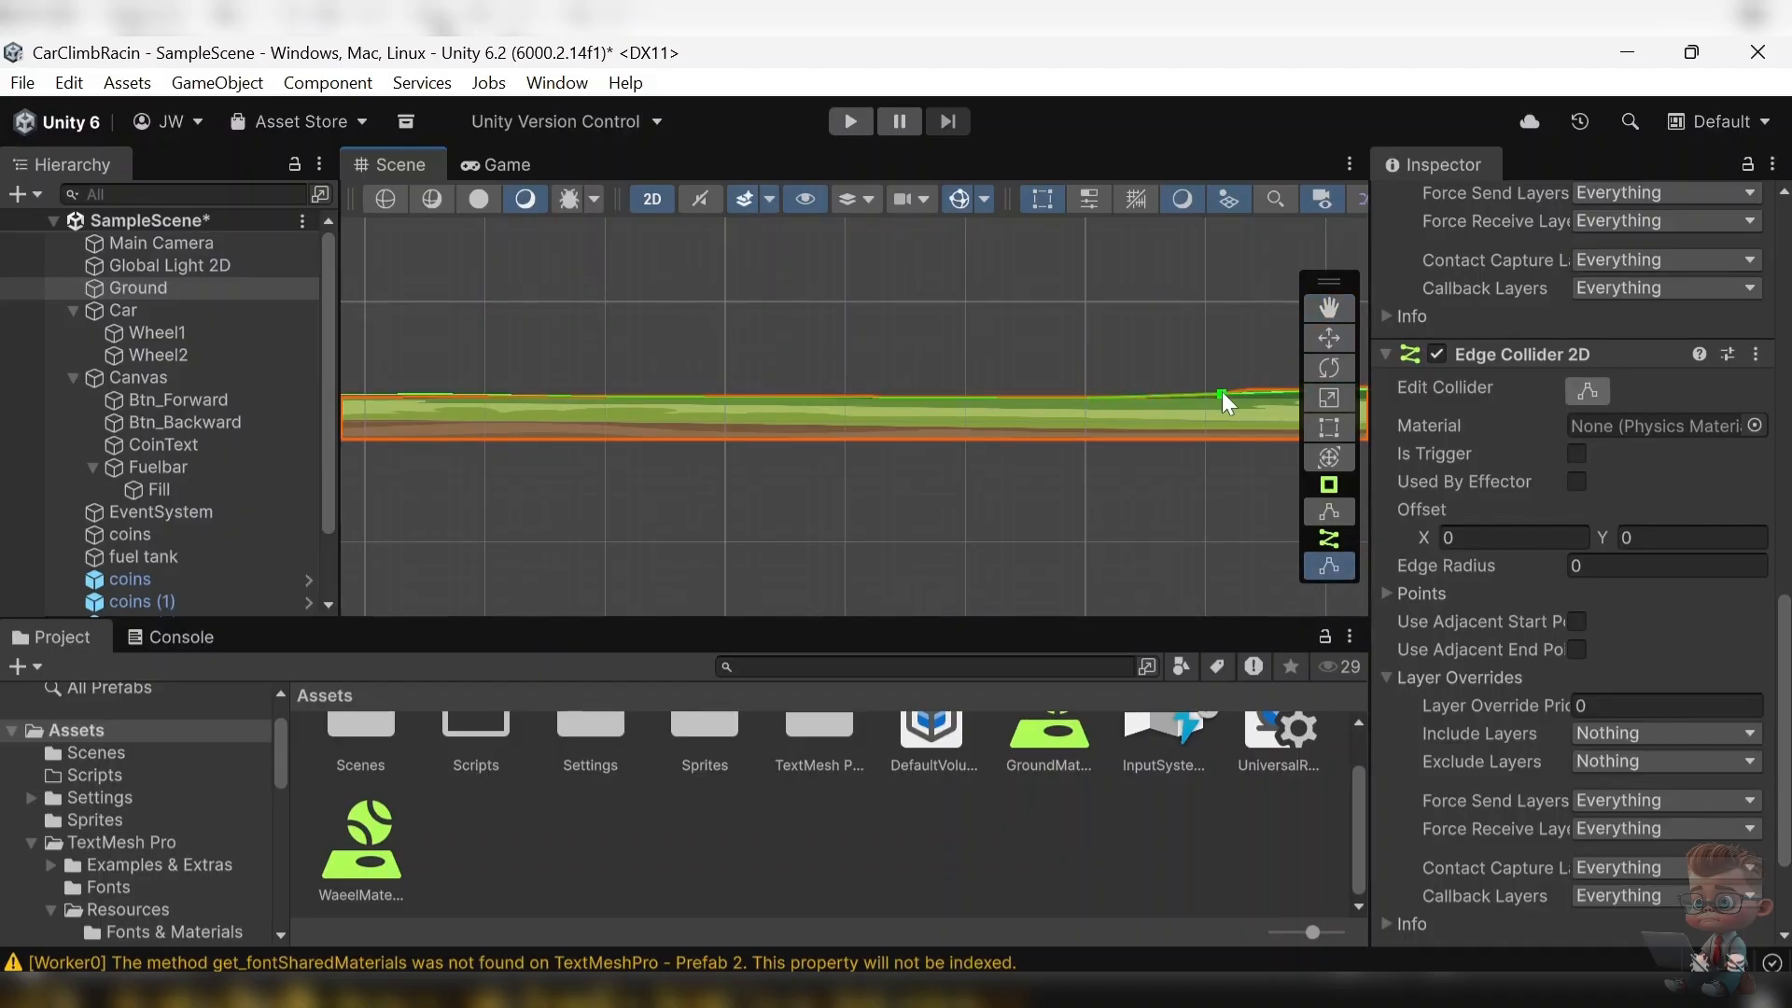
click(1328, 308)
drag(1292, 382, 1212, 385)
drag(685, 408, 912, 411)
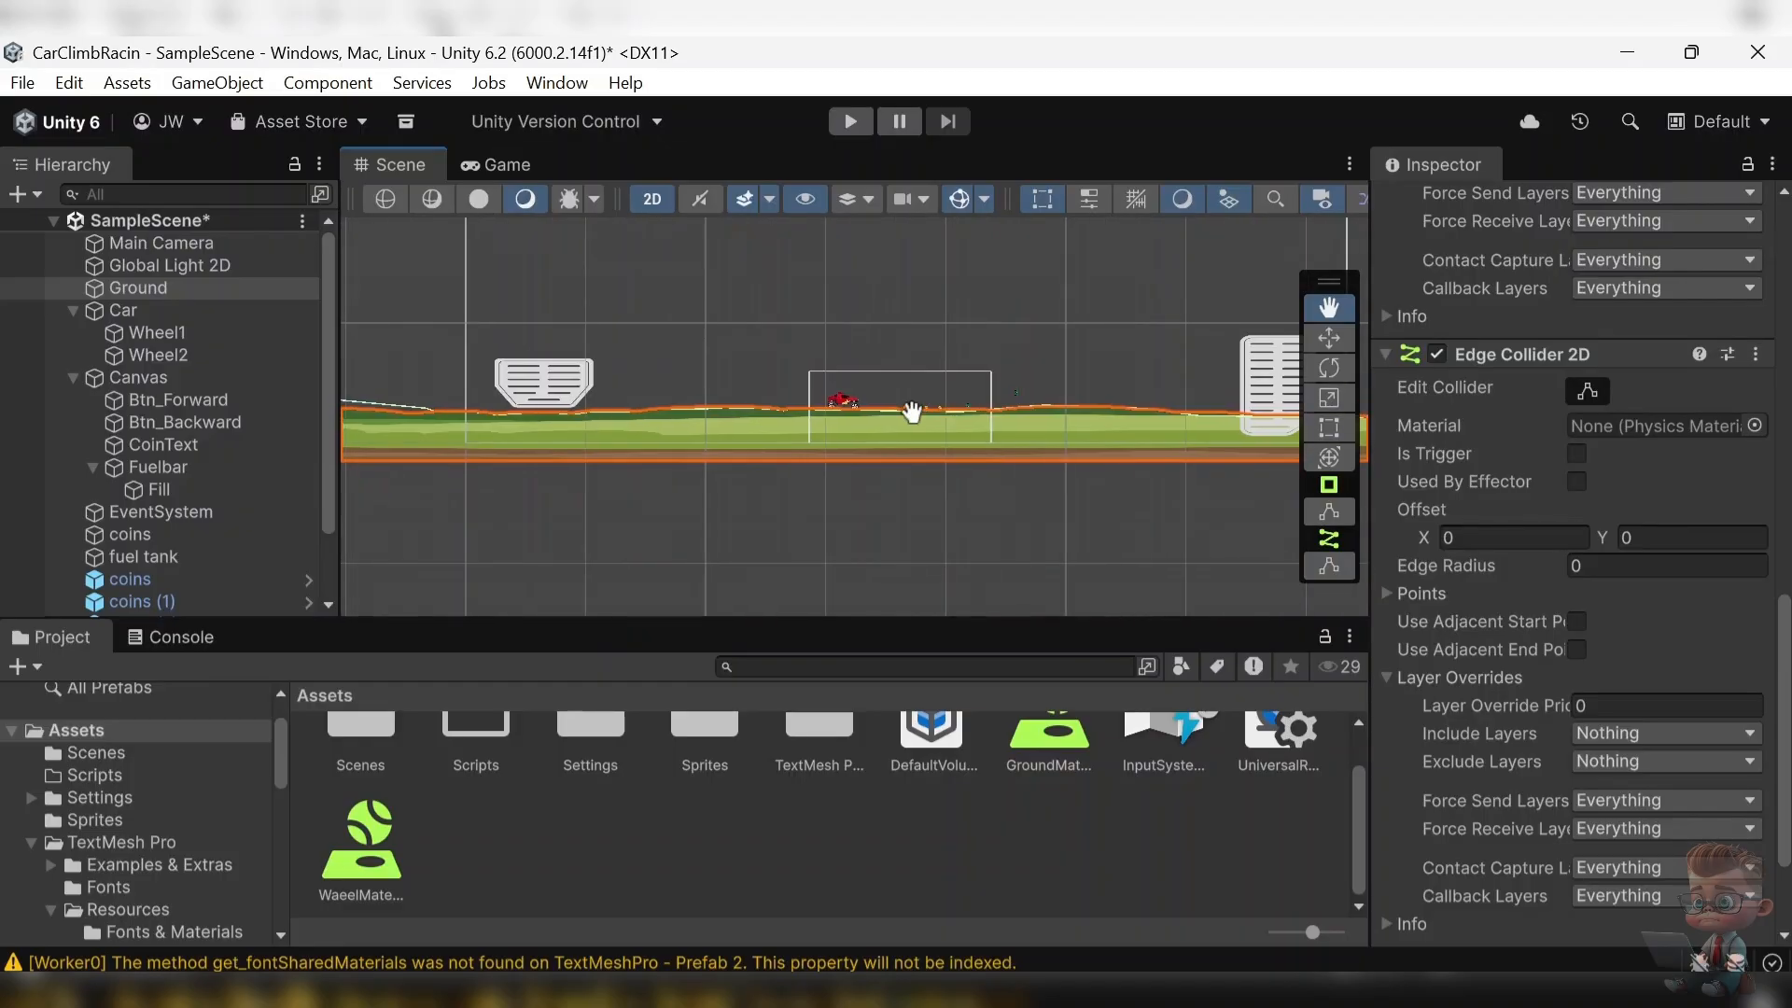
scroll(803, 408, up, 2)
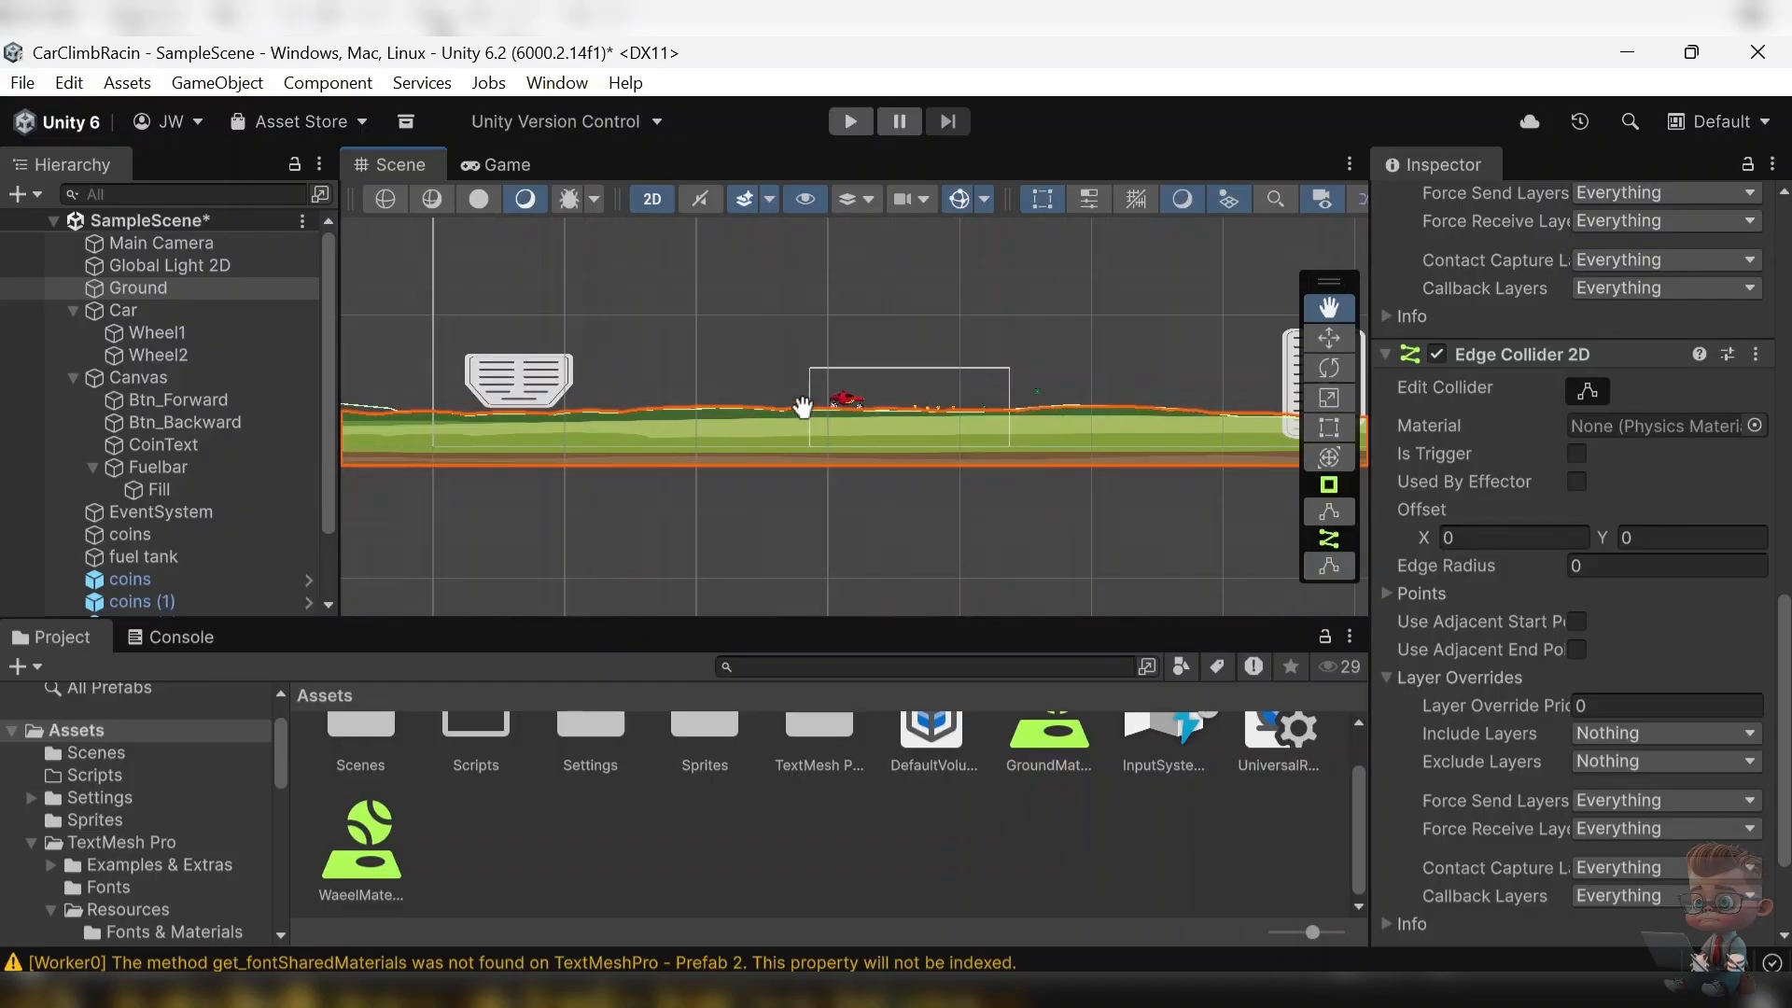
- Open the project's Sprites folder and look through its images
click(110, 775)
click(110, 819)
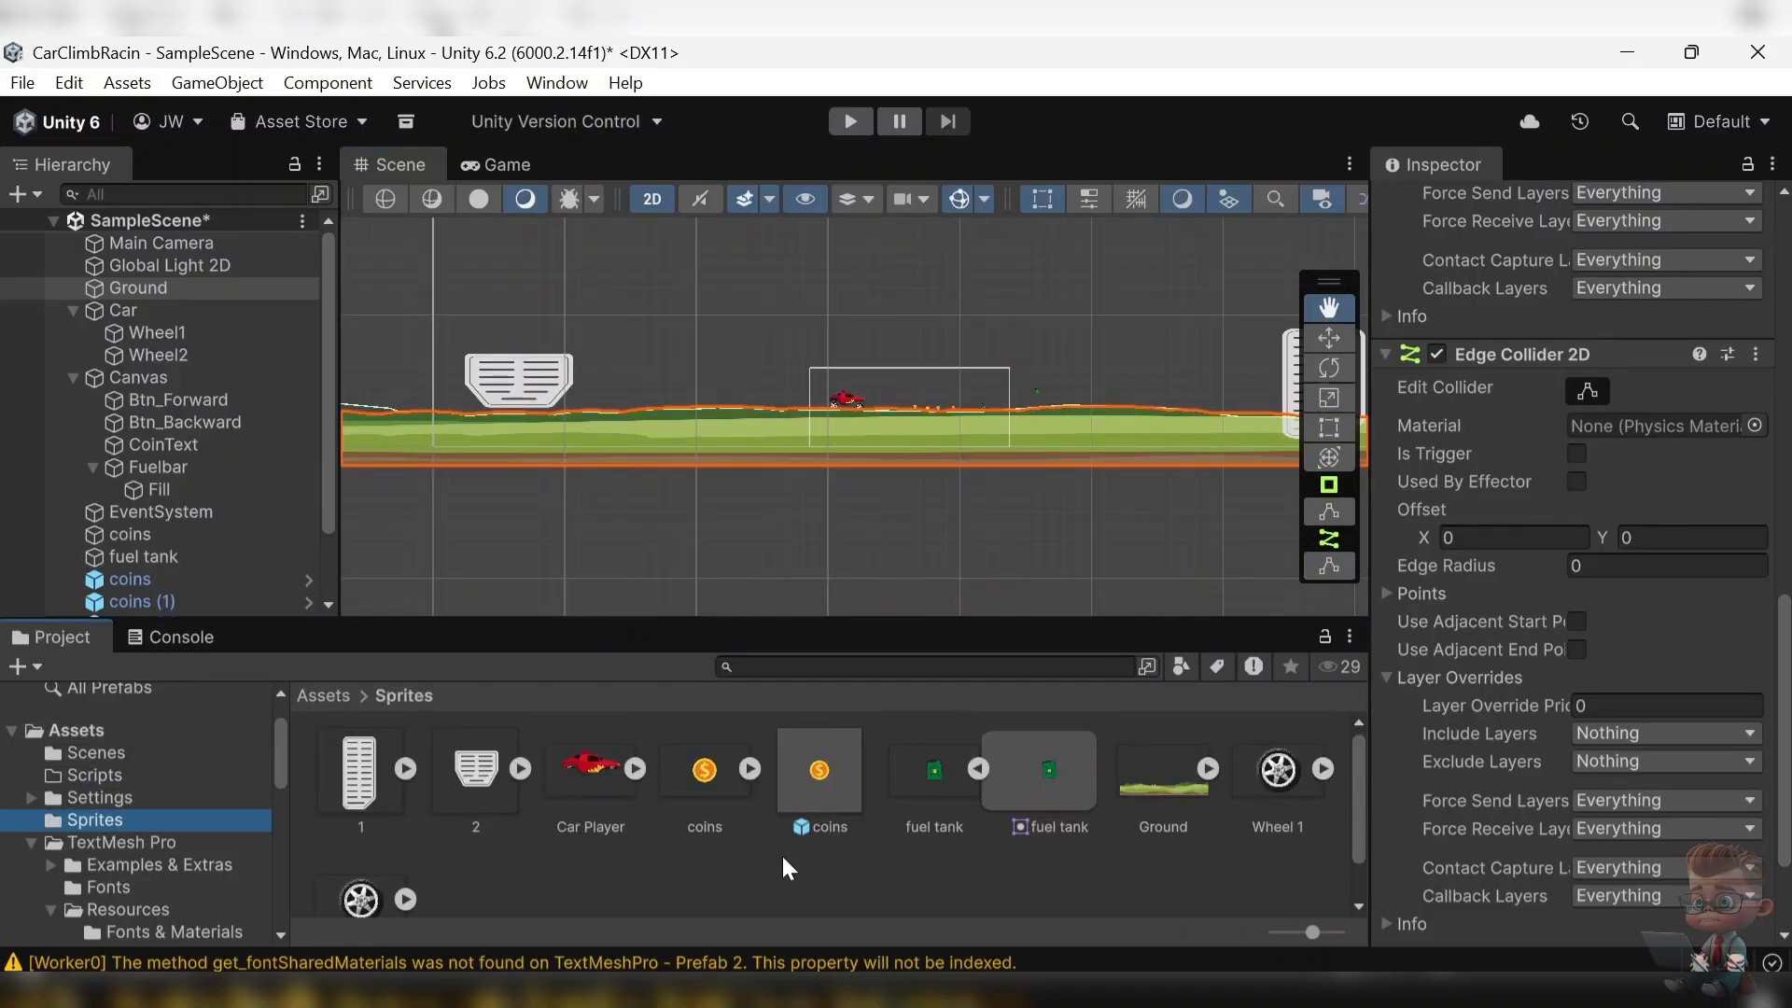
scroll(781, 855, down, 2)
scroll(886, 844, up, 2)
- Switch to the game design in Canva and review the flag, sky and rock pages
click(760, 991)
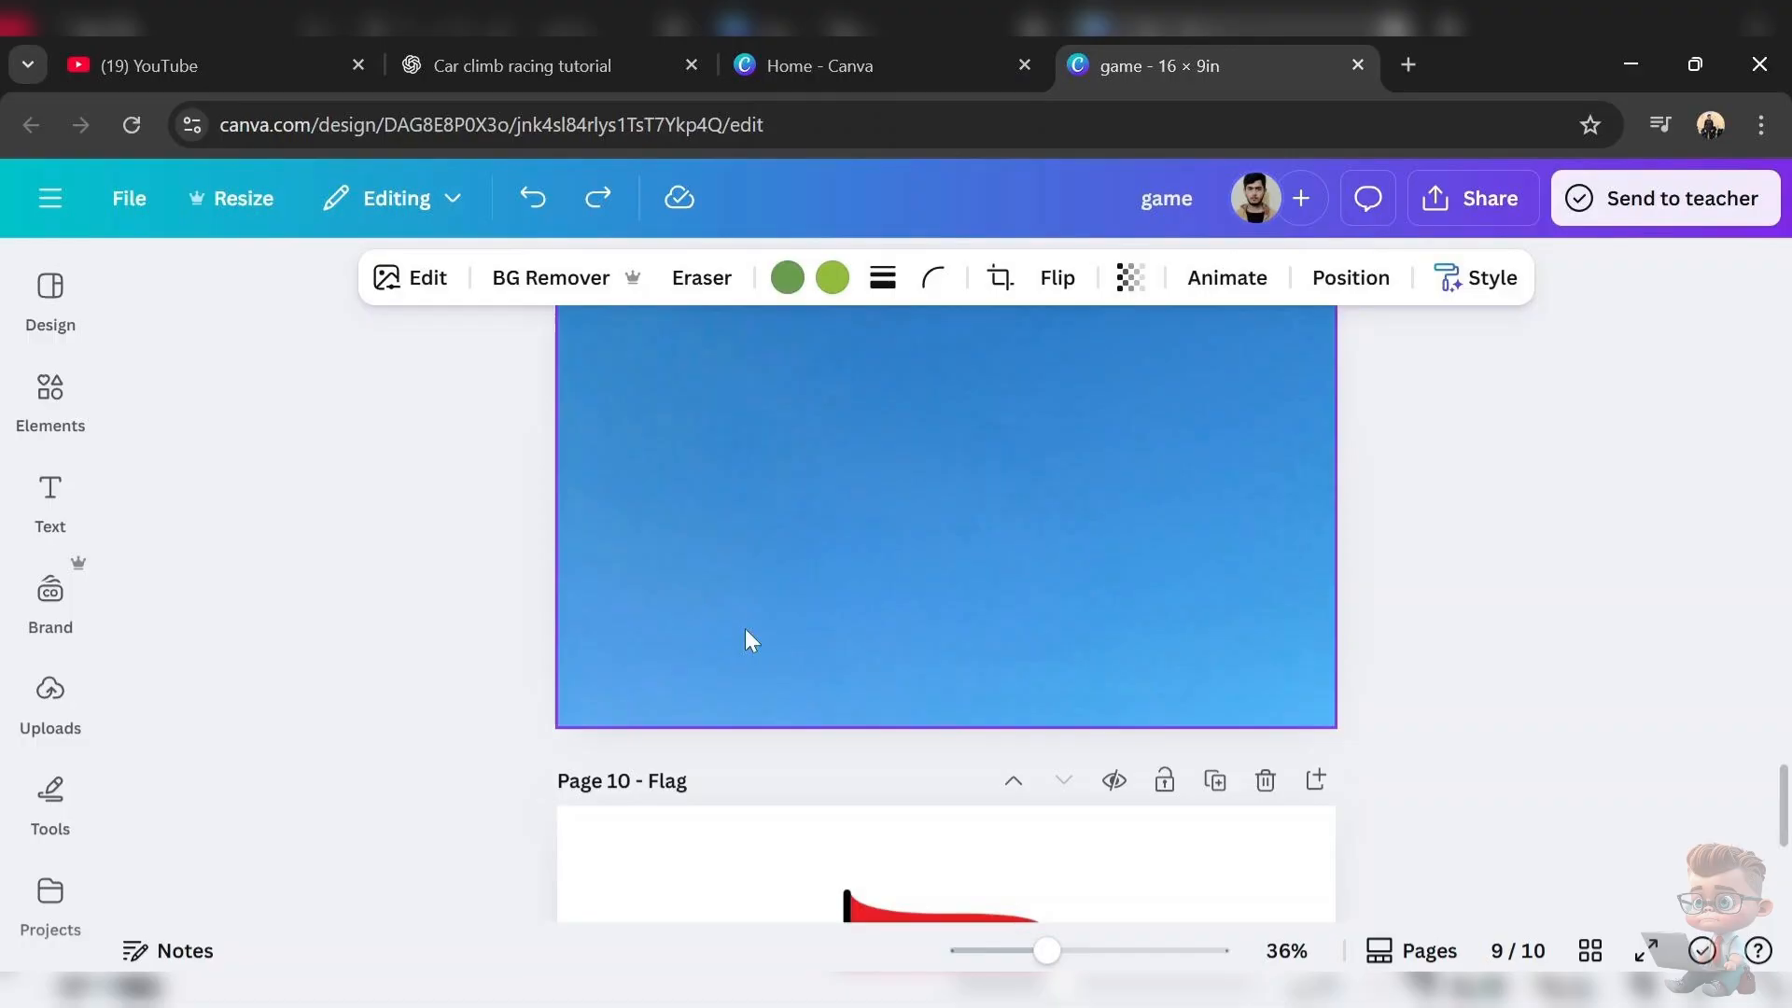
scroll(747, 632, down, 5)
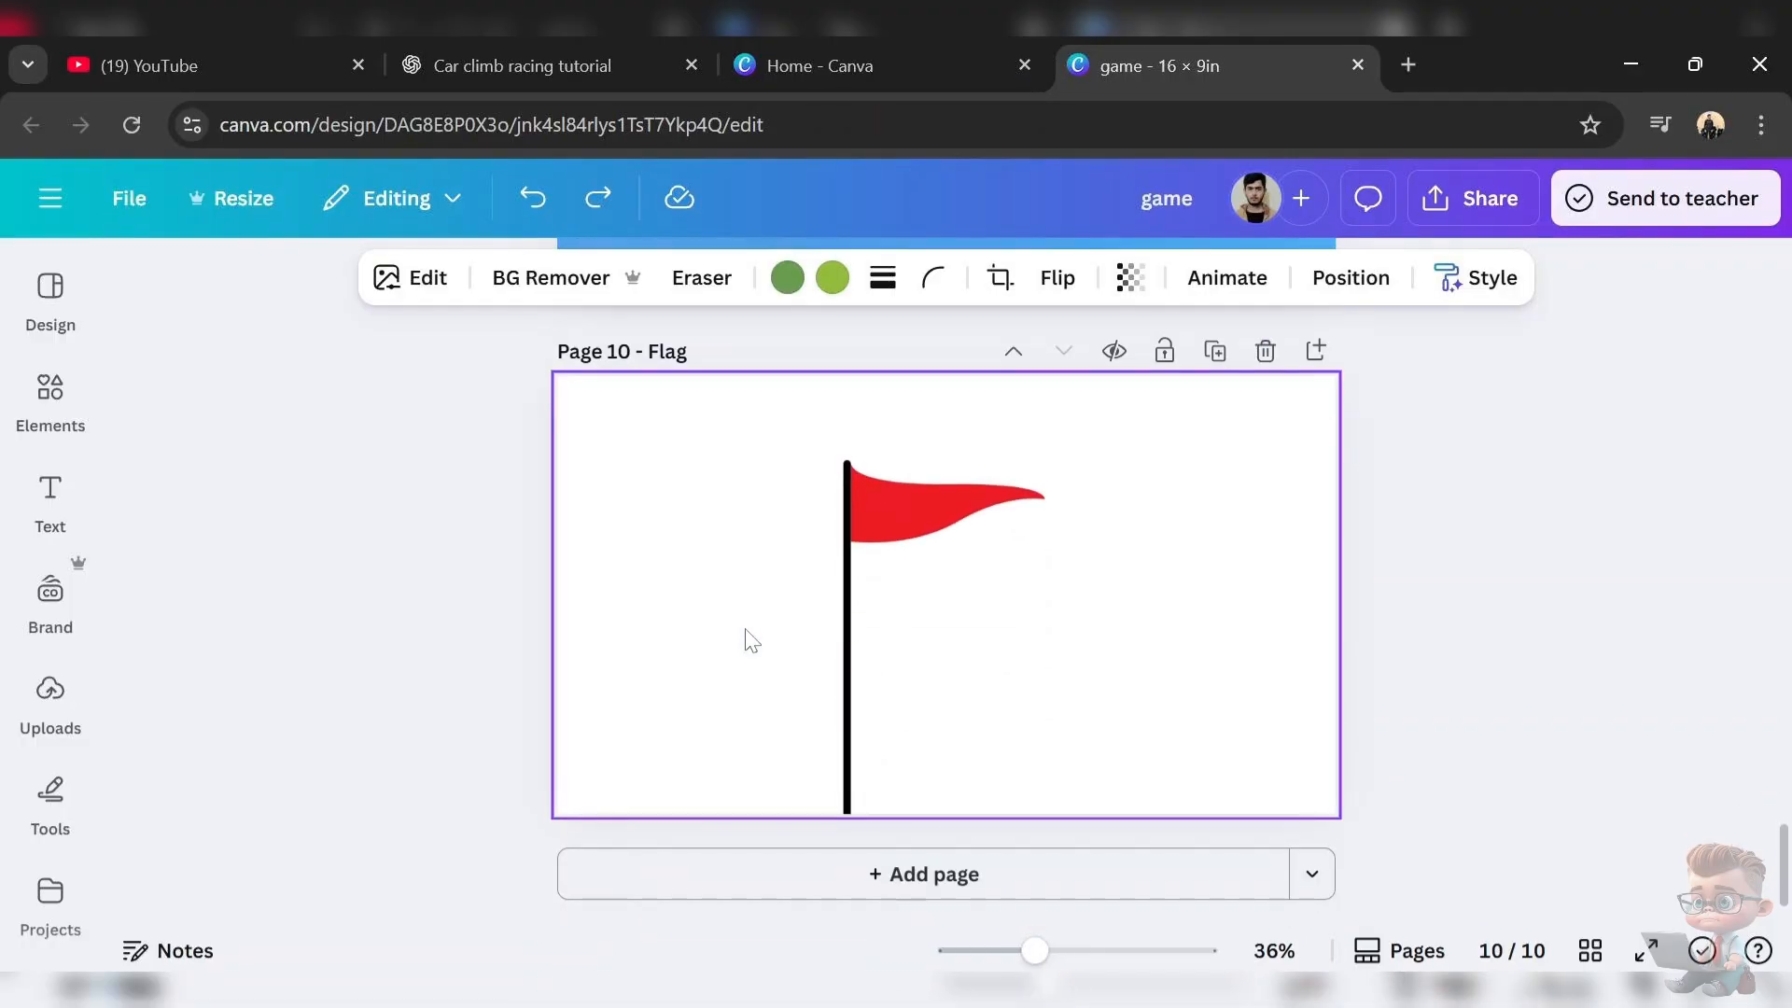
click(960, 603)
scroll(939, 572, up, 10)
scroll(933, 569, down, 7)
click(916, 553)
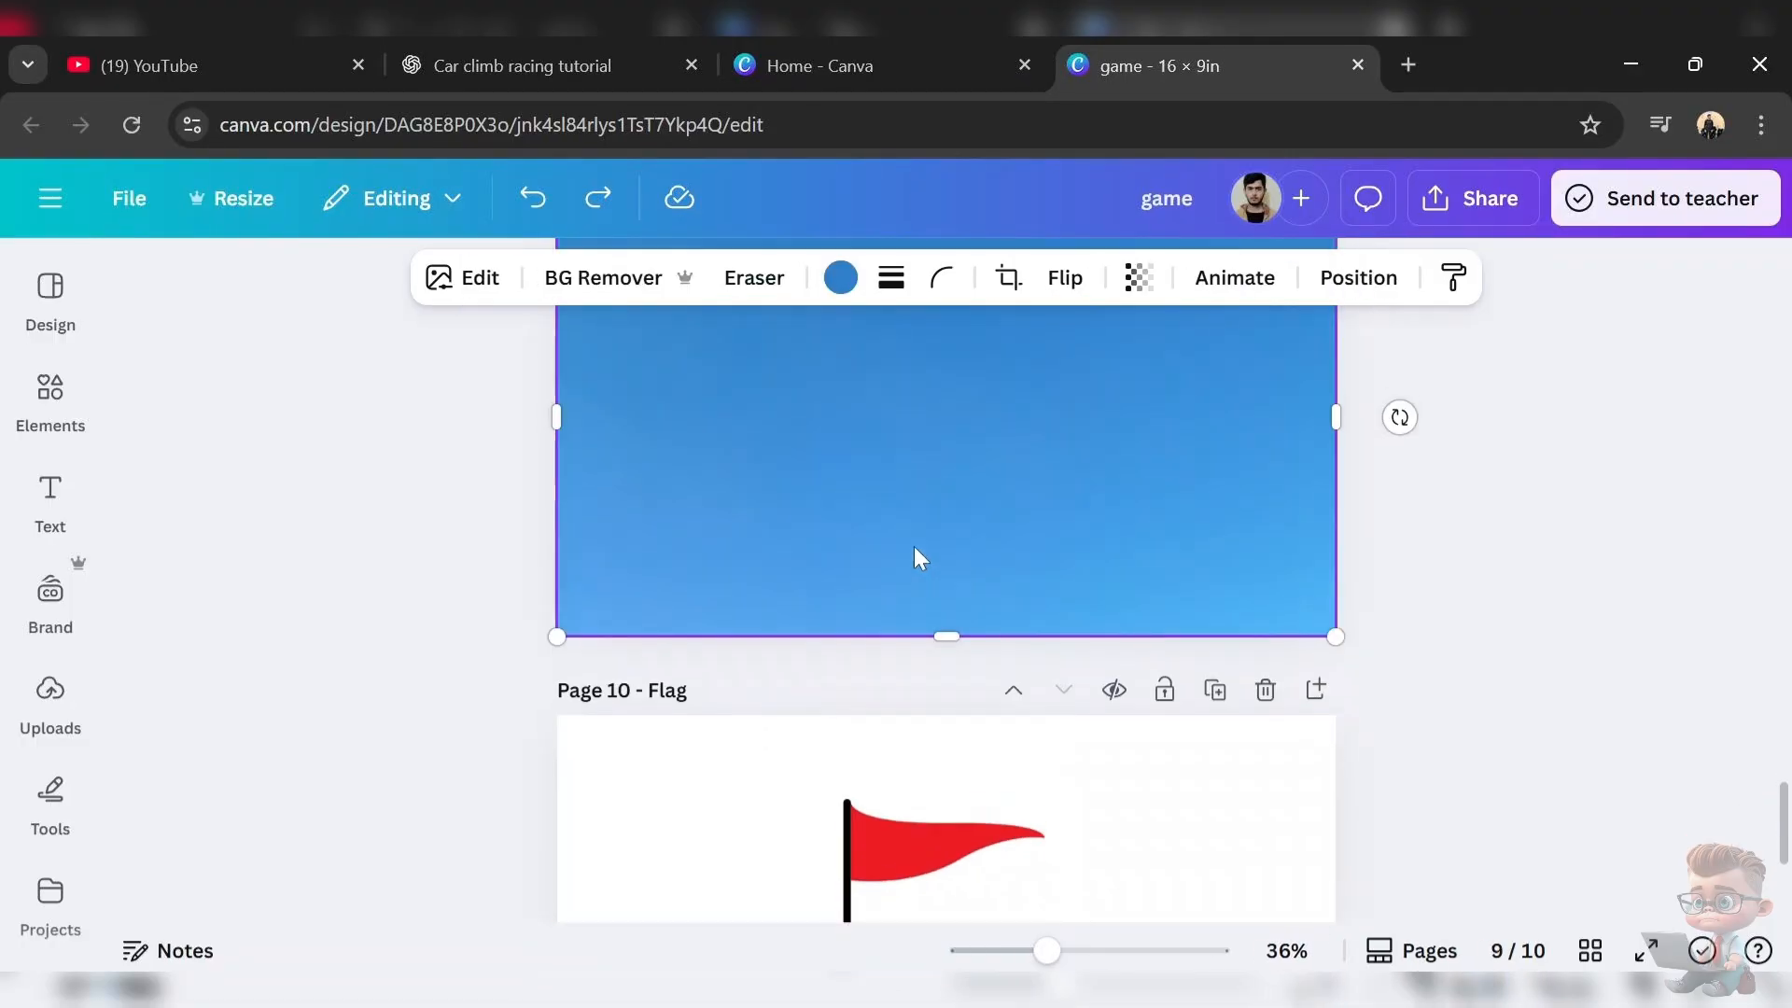
scroll(912, 560, up, 15)
click(905, 574)
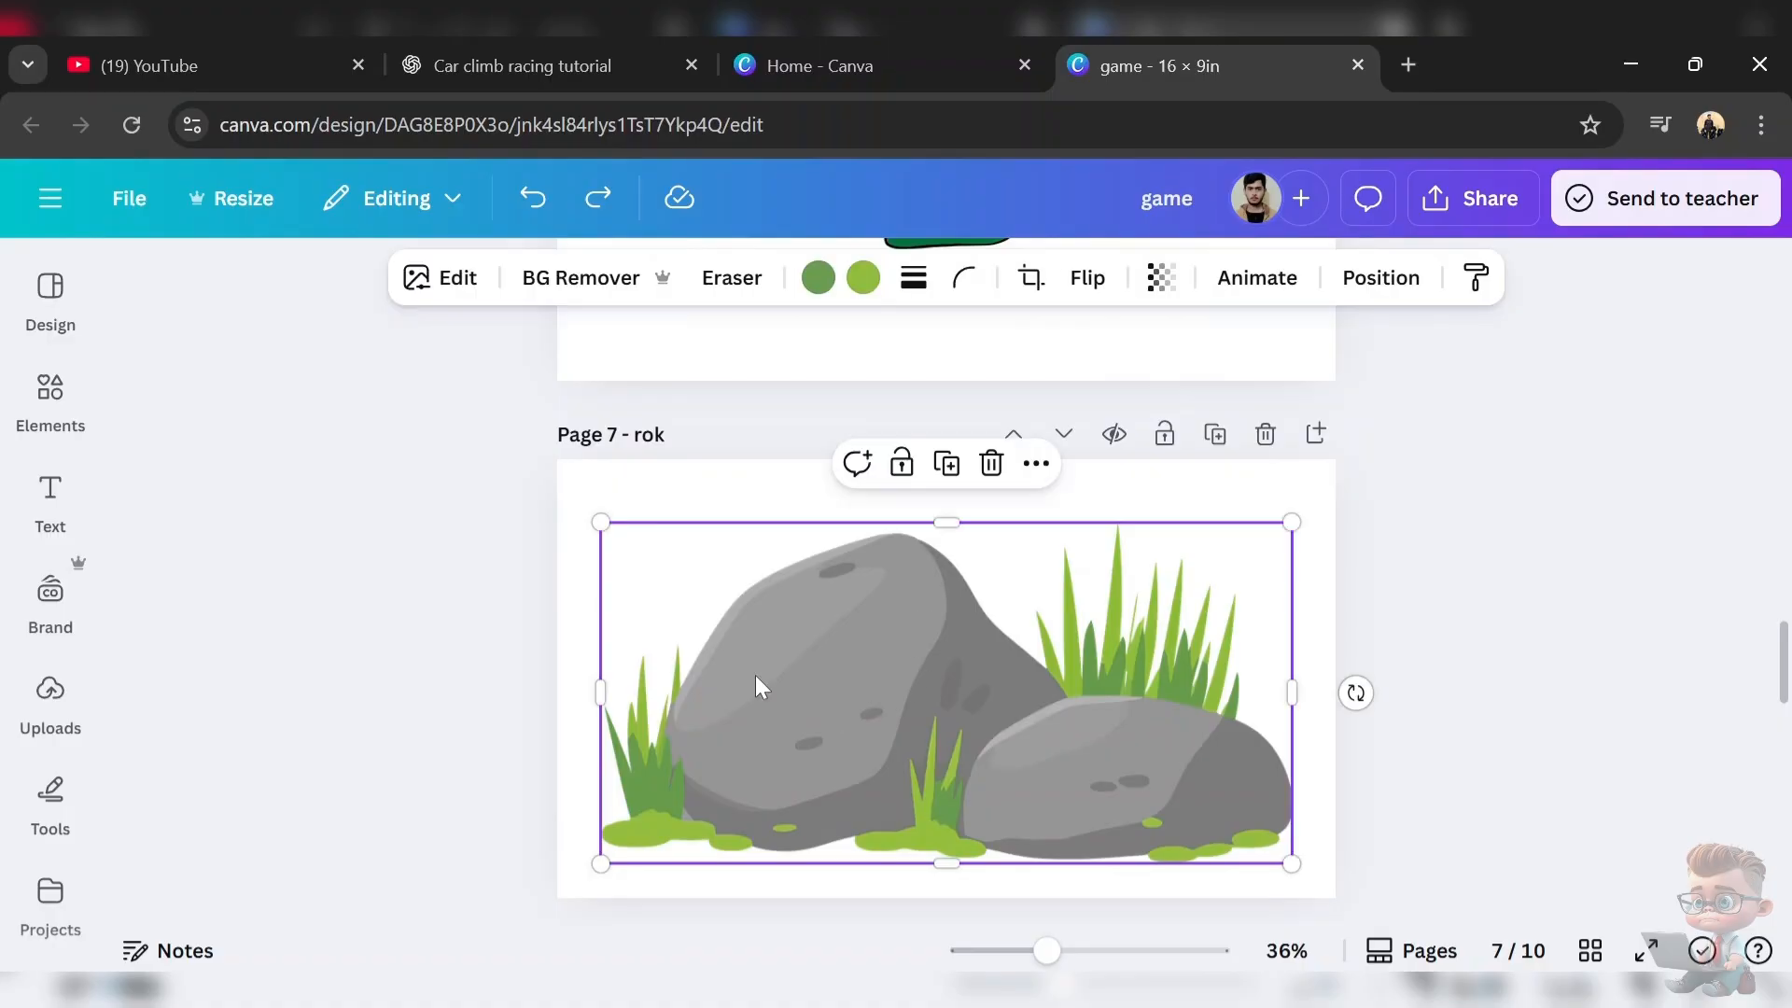
- Export the Sky, Flag and rok images from Canva and import them into the Unity project's Sprites folder
click(1485, 198)
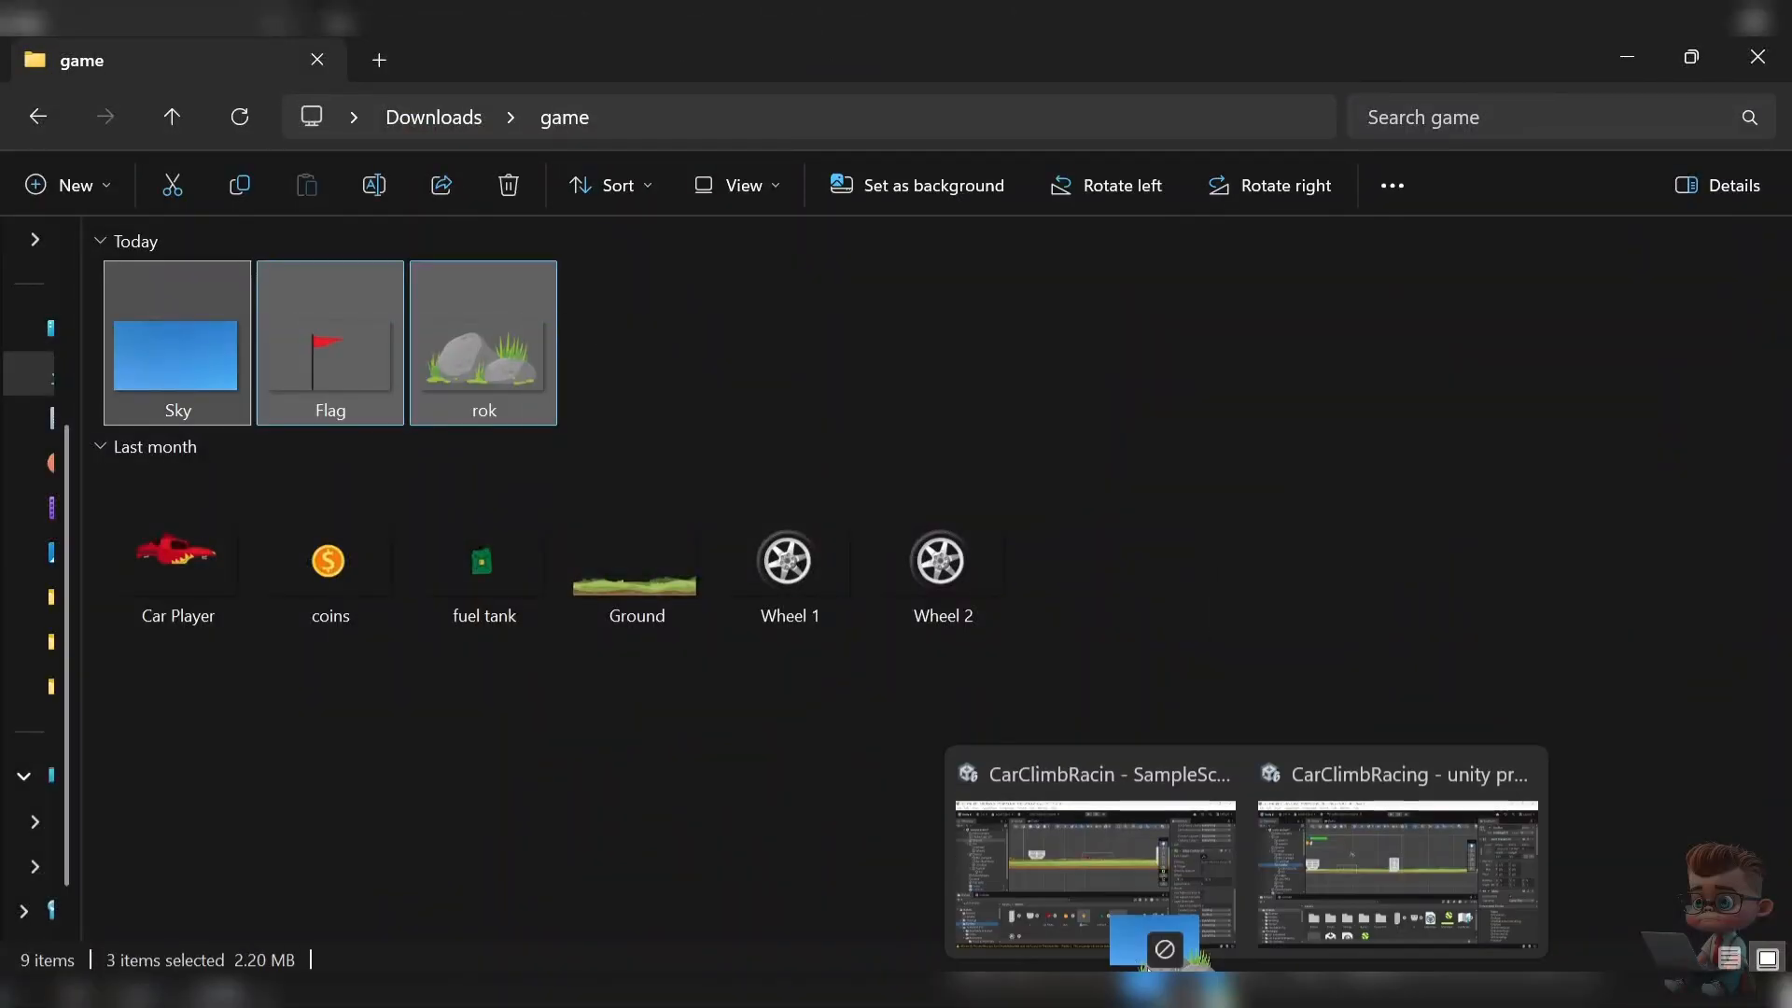
drag(1159, 987, 1288, 877)
drag(1437, 814, 1339, 814)
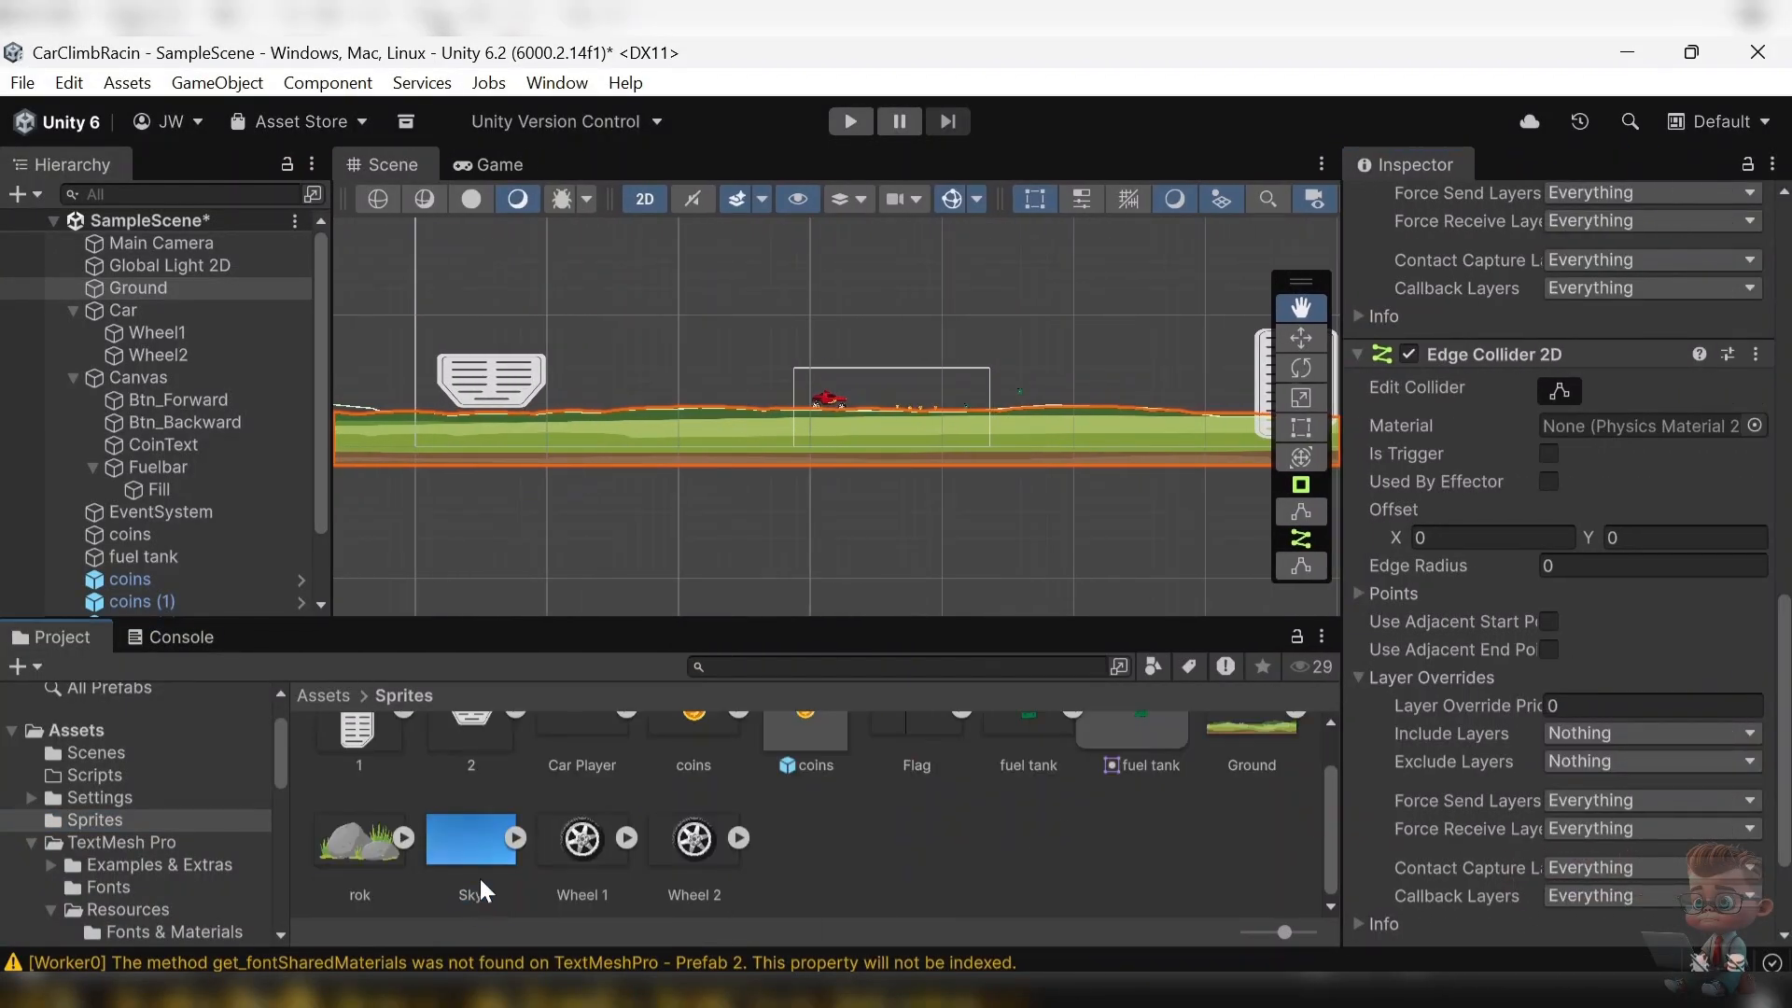
- Inspect the Flag sprite and the stretch of ground beyond the tall forward pedal in the scene
click(1006, 767)
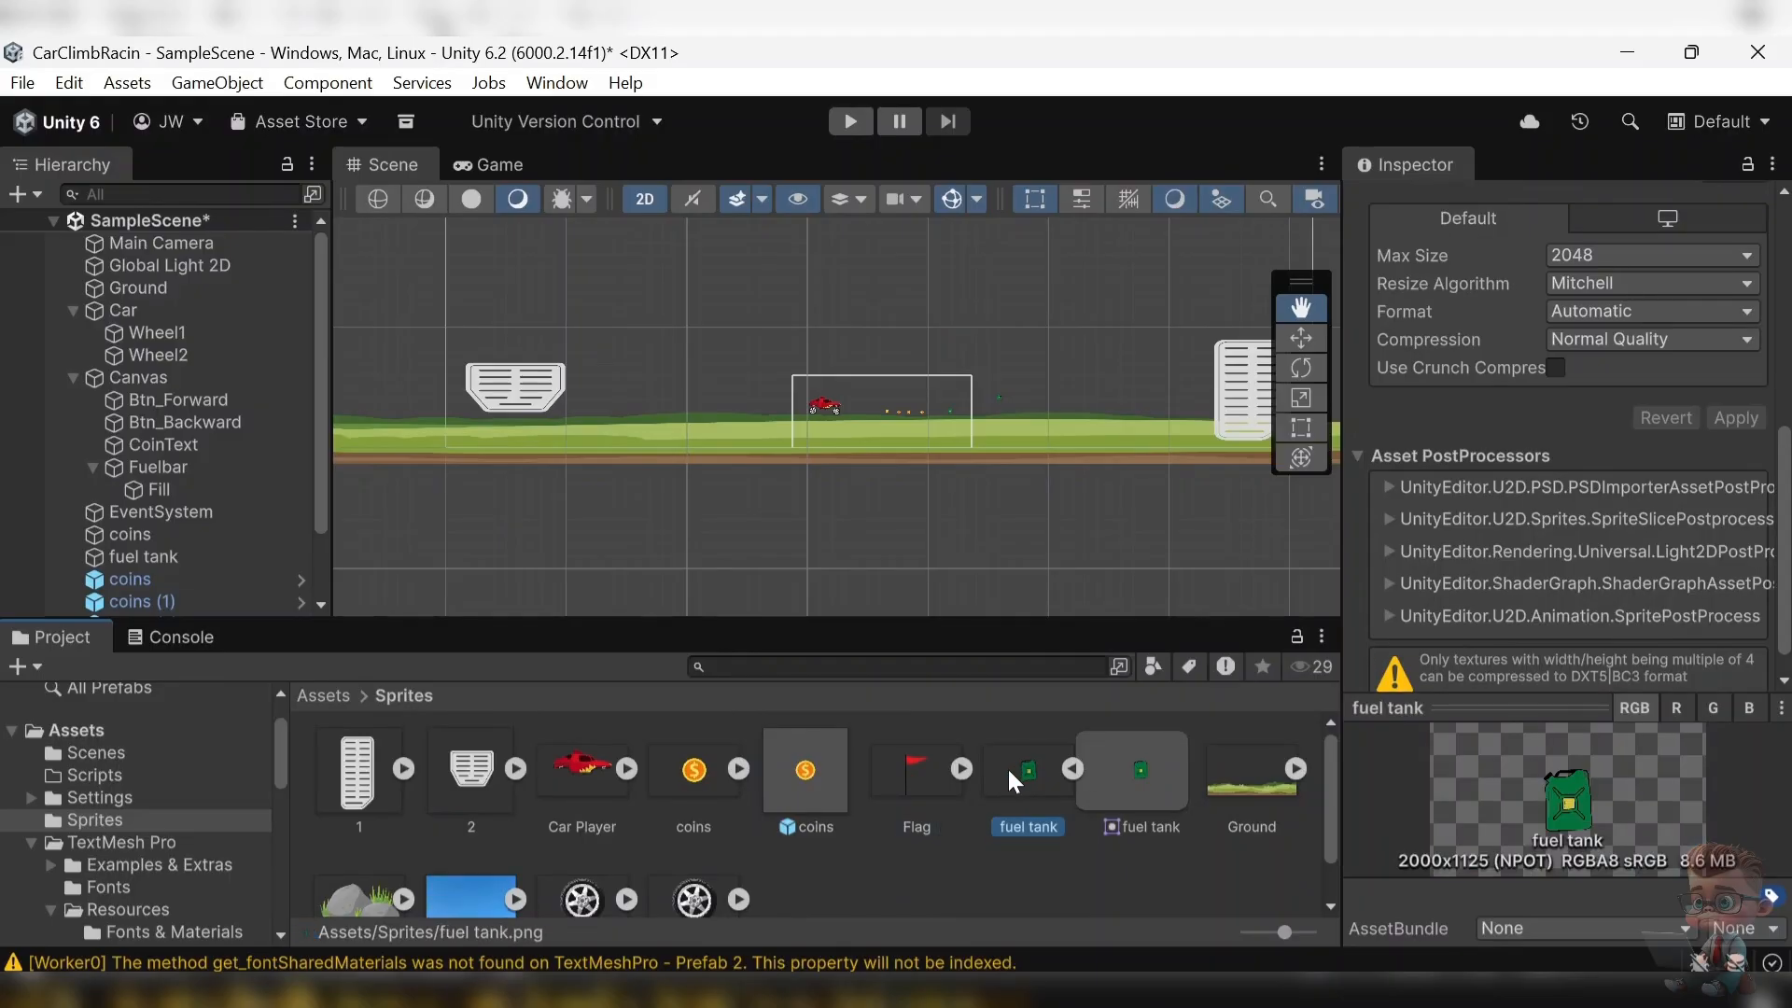
click(916, 782)
drag(1172, 316, 515, 438)
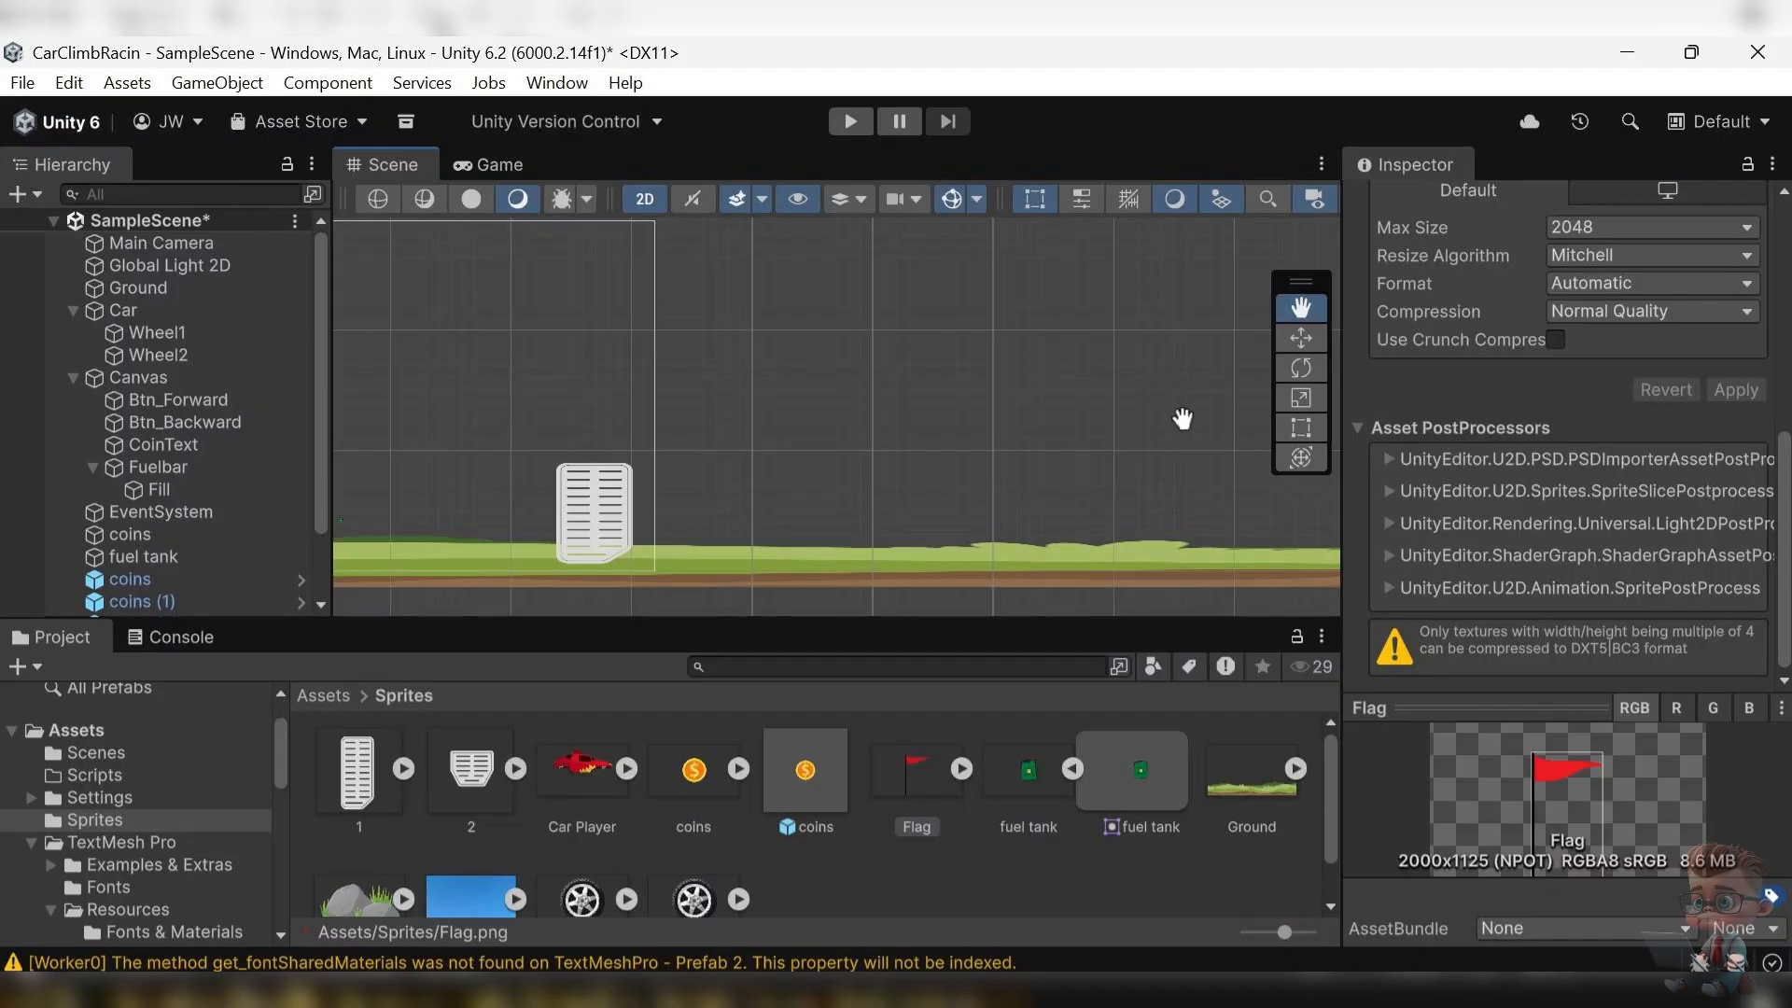
- Create an empty C# script in the Scripts folder and name it CarMov
click(140, 778)
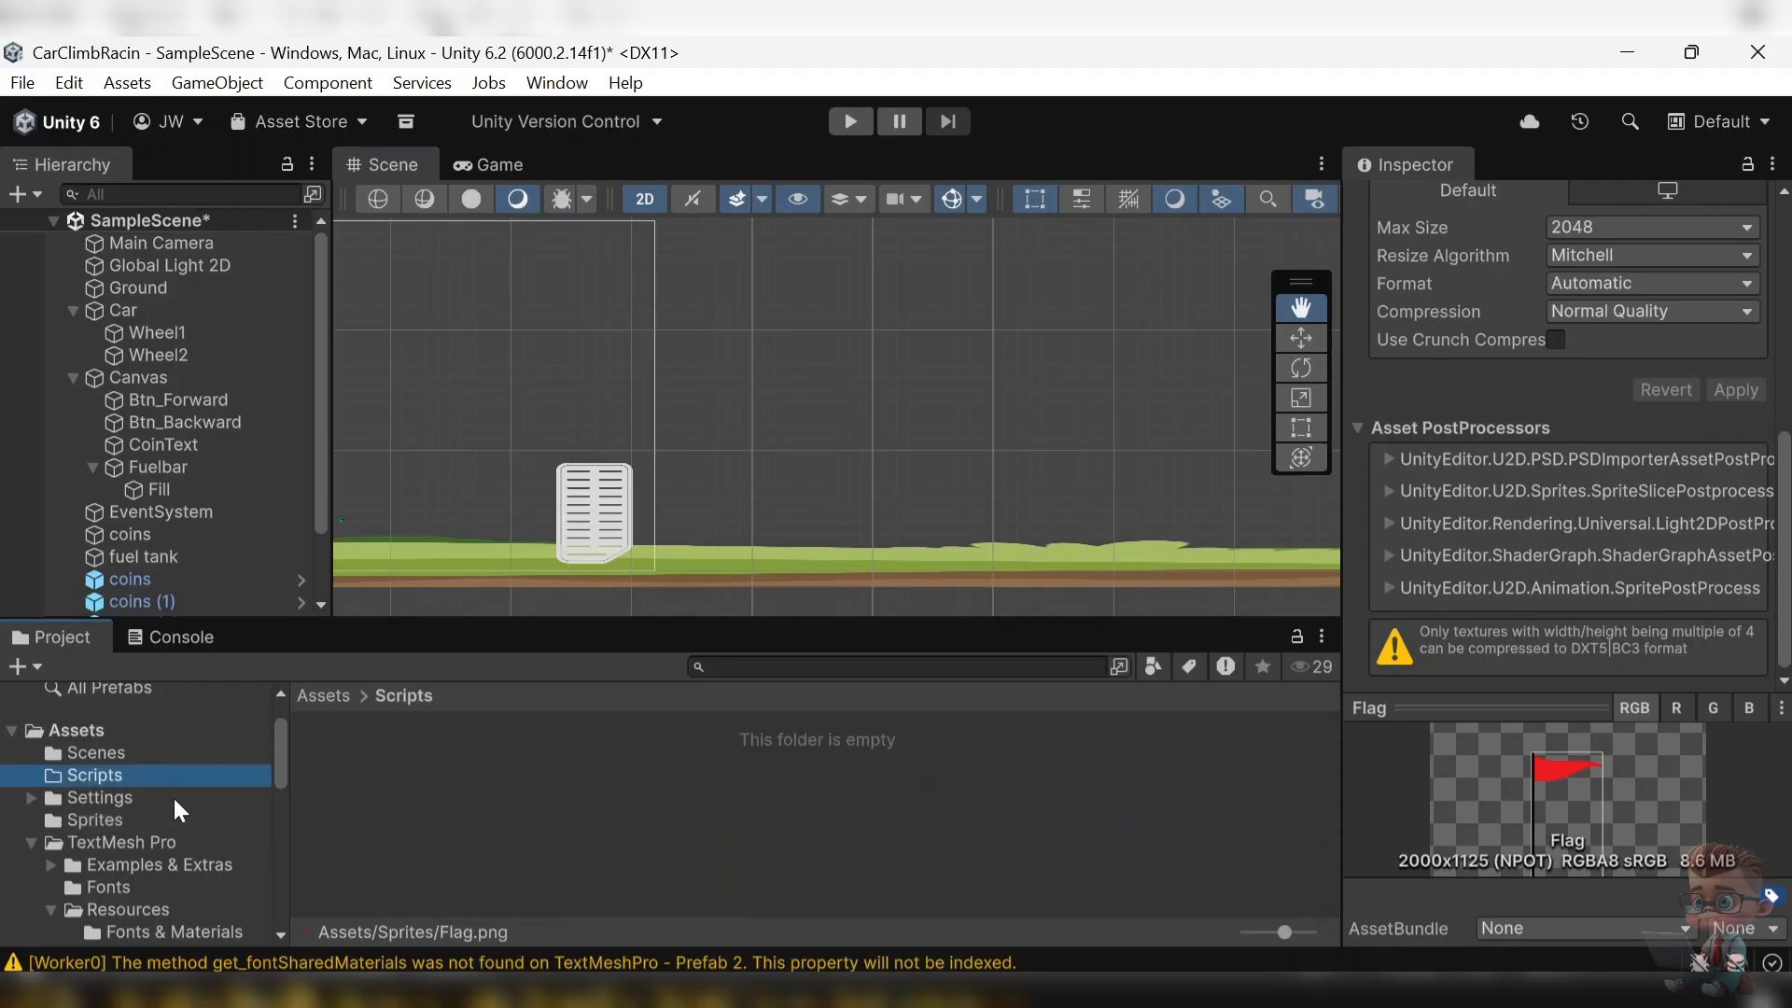
right_click(428, 787)
mouse_move(597, 226)
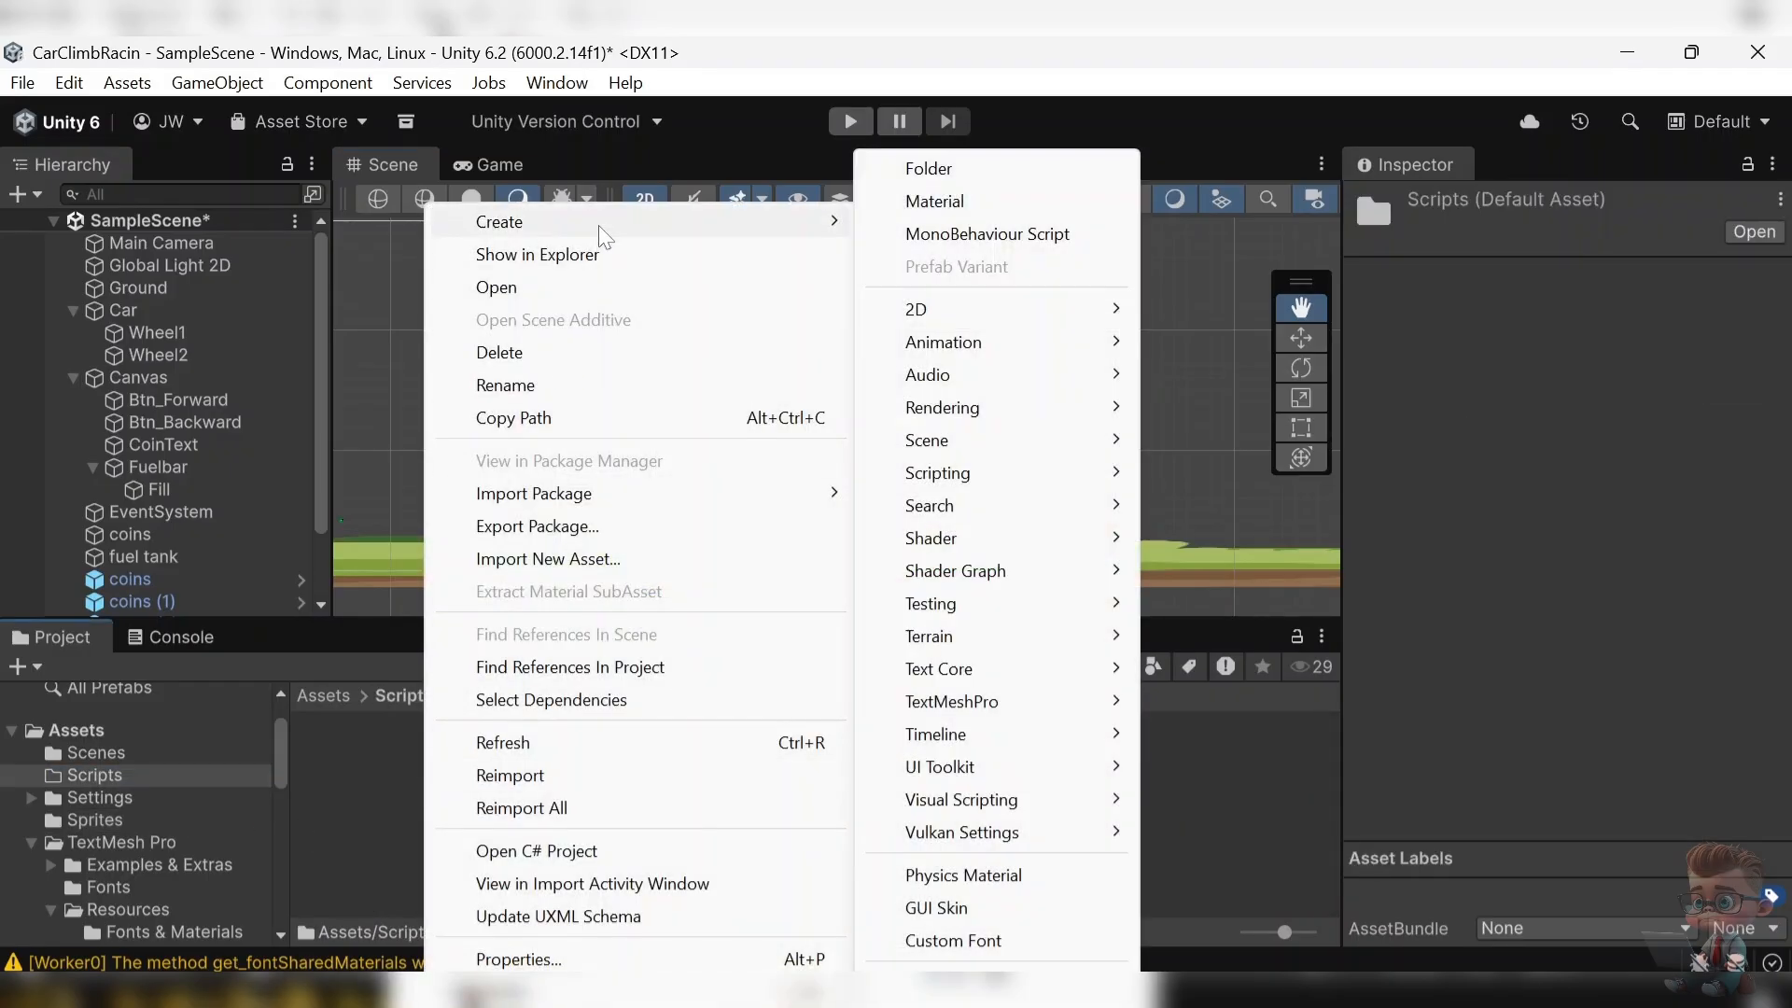
mouse_move(947, 476)
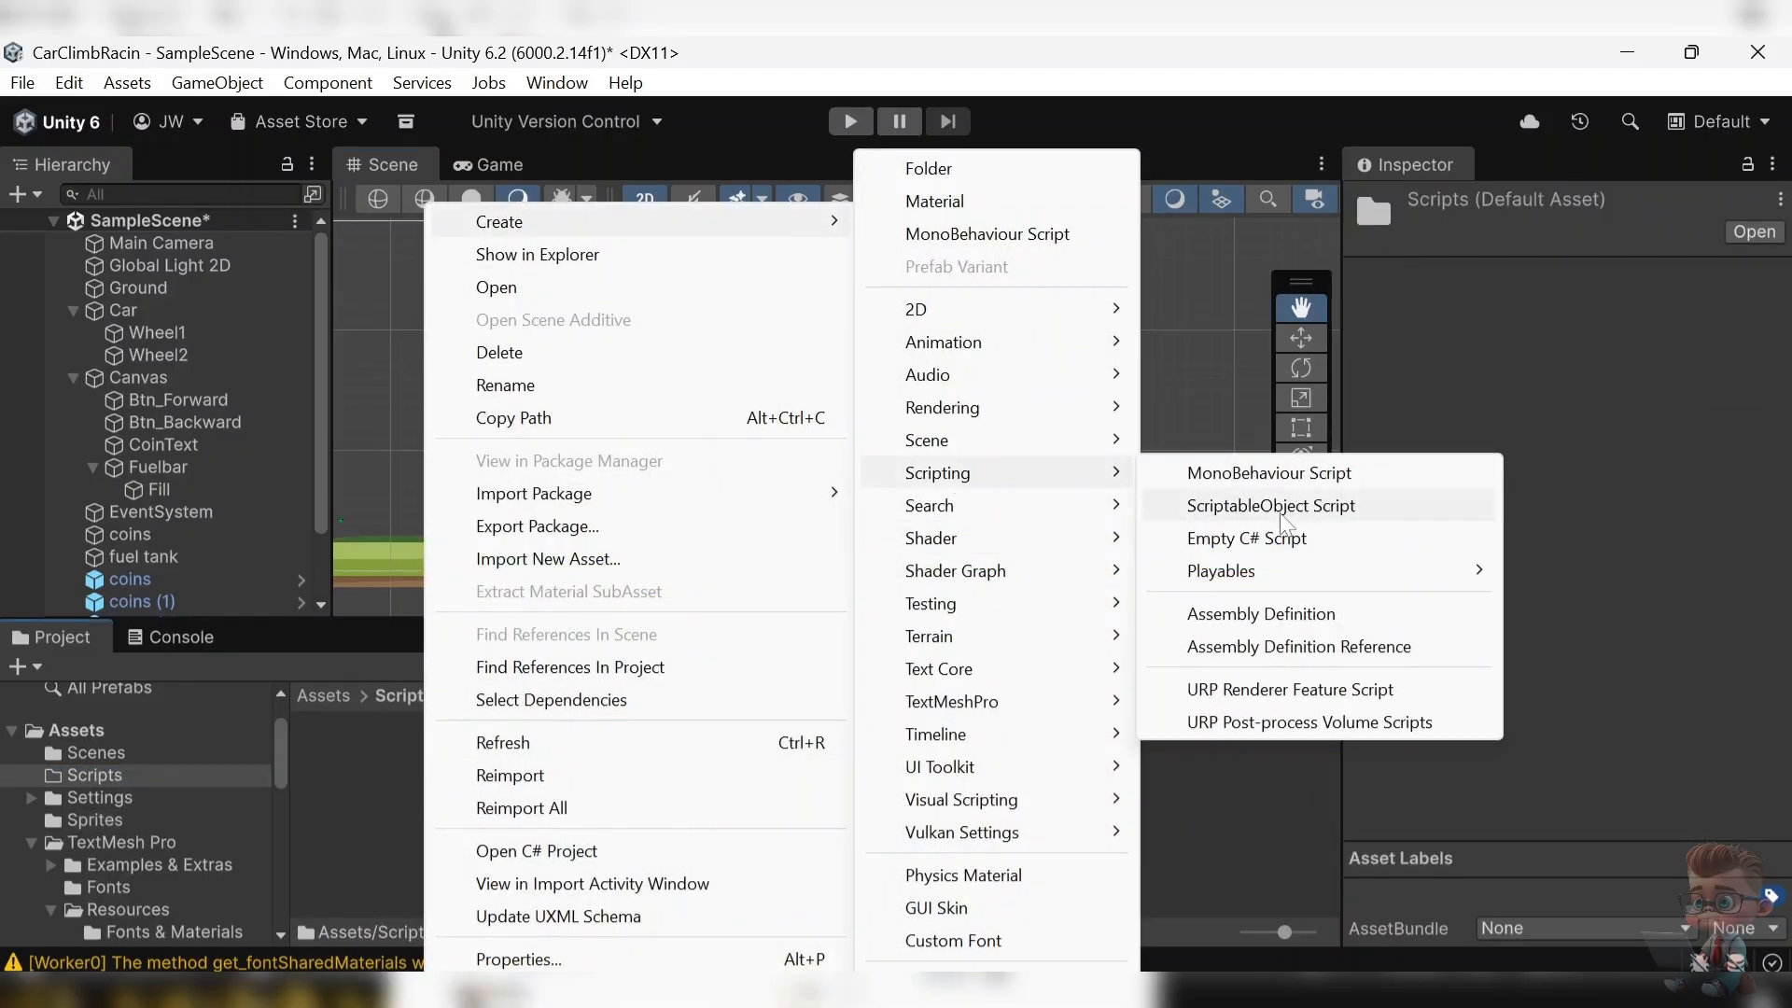
click(1247, 538)
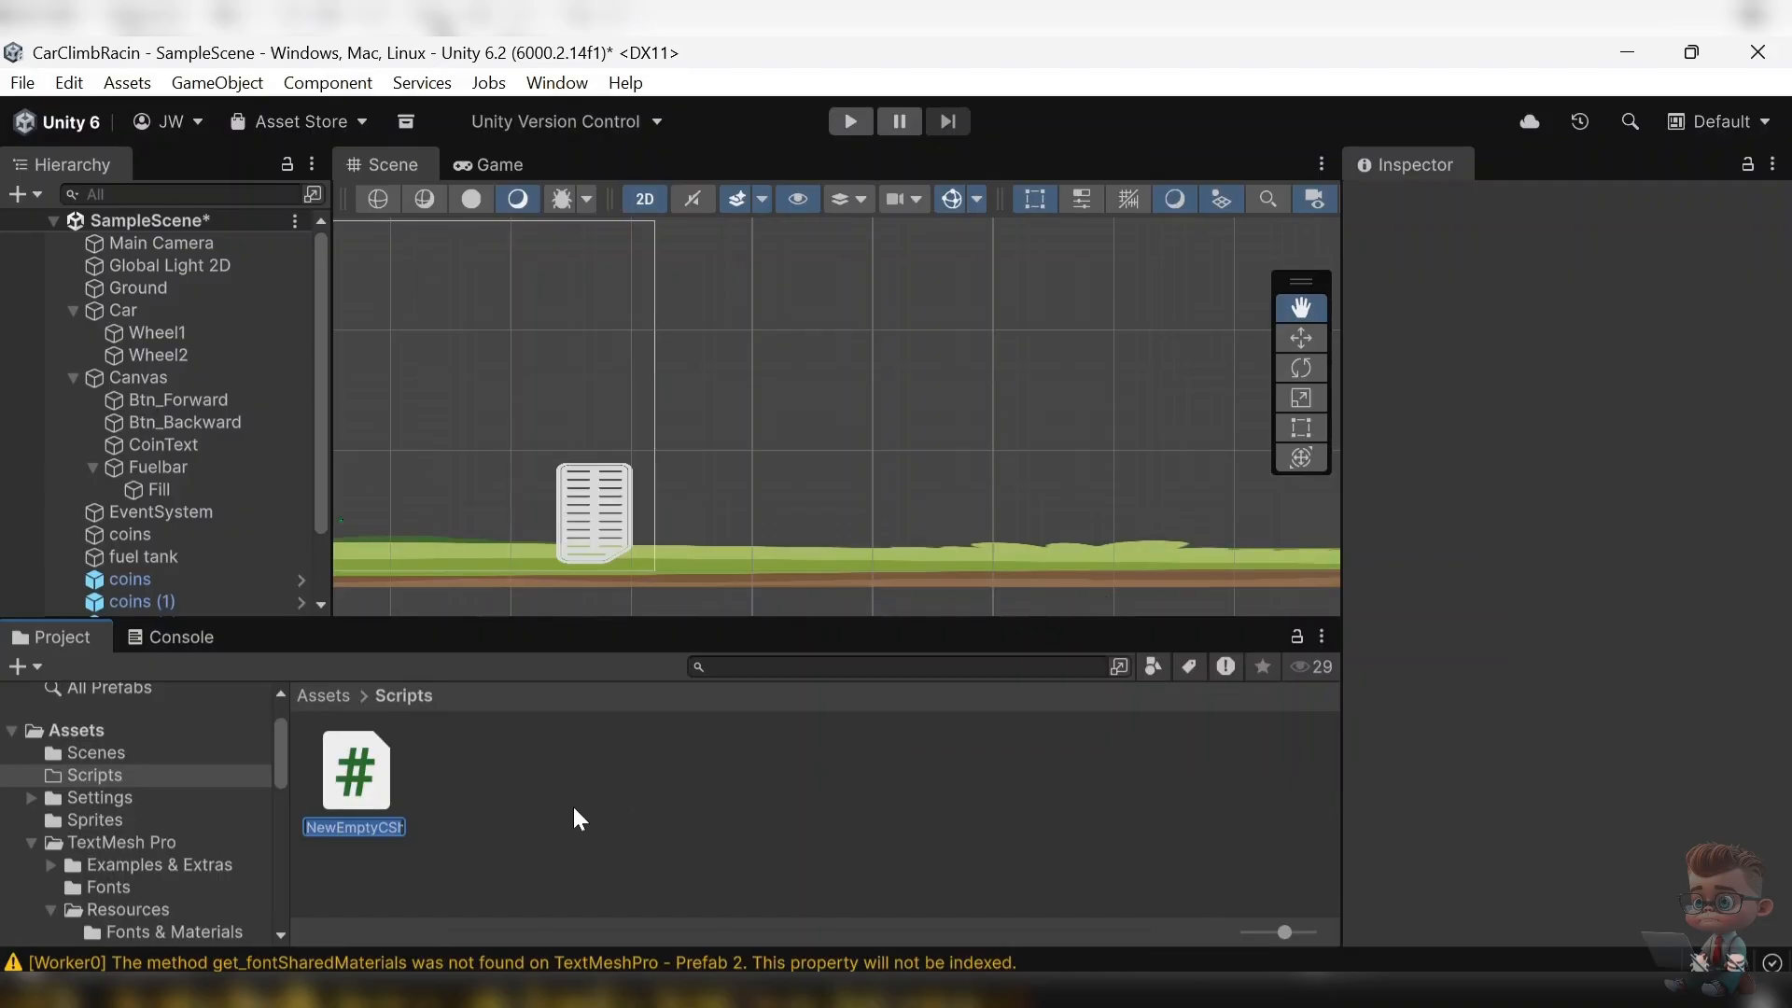
text(CarMov)
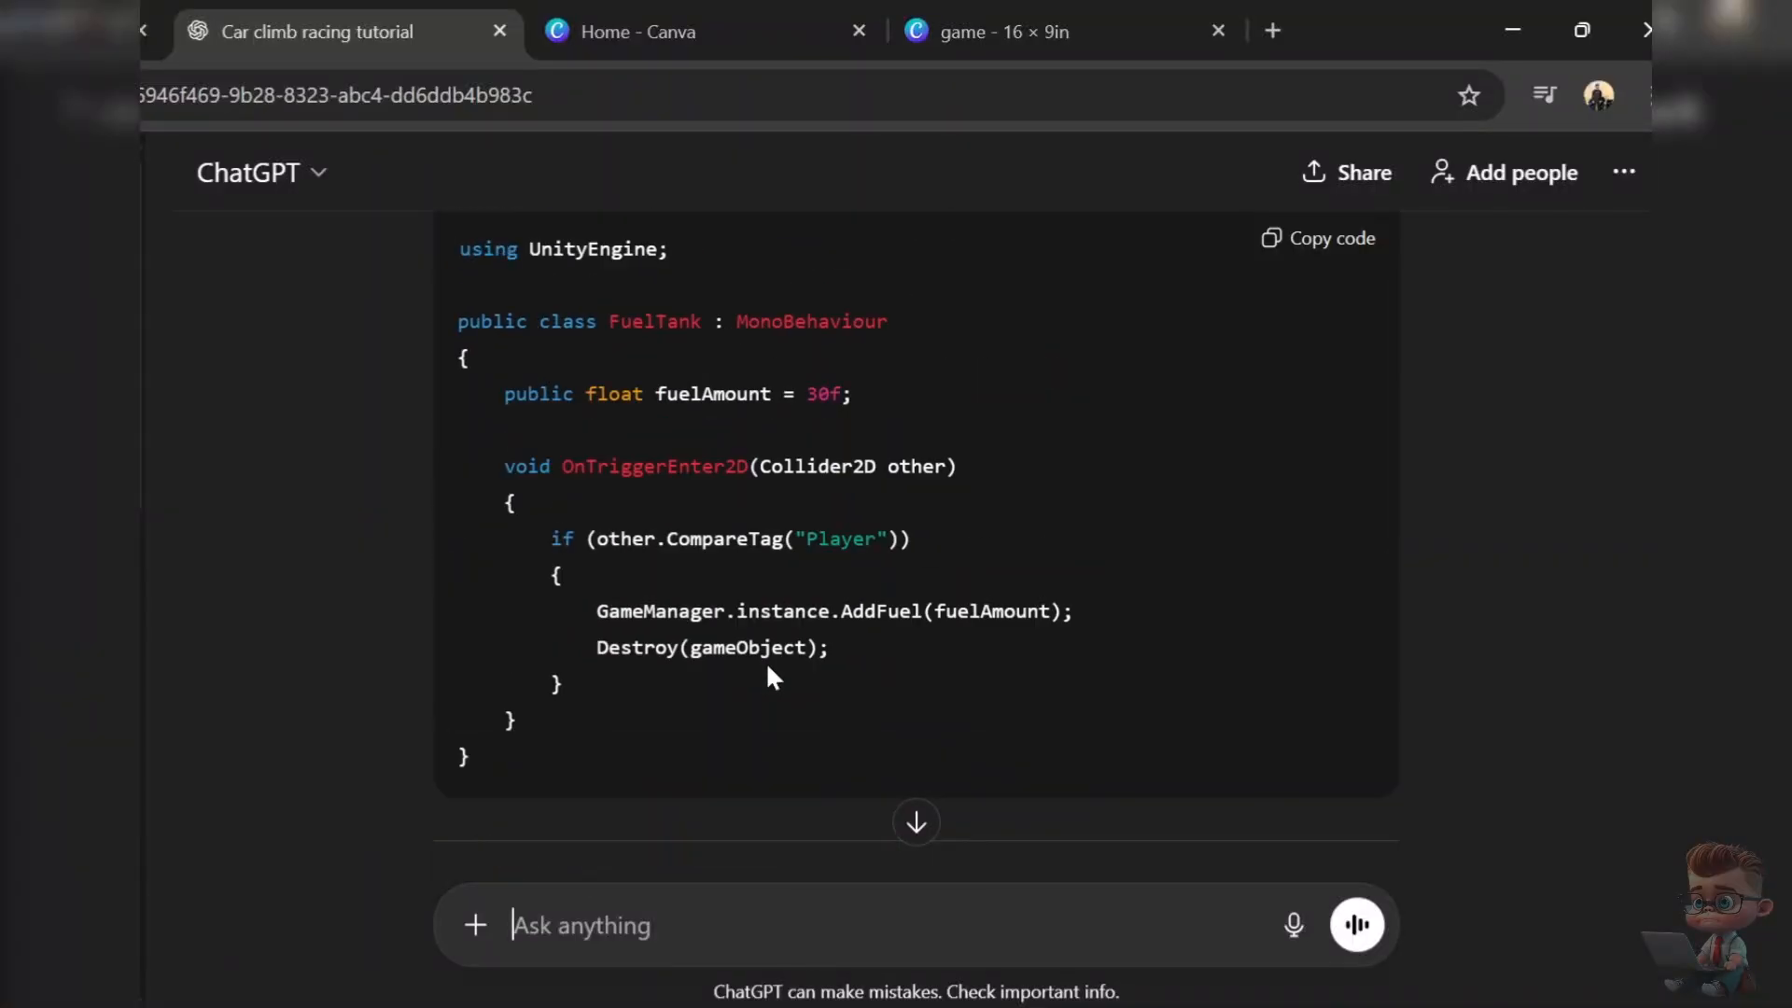
- Switch to the ChatGPT car climb racing tutorial and look back through its script code
scroll(765, 661, up, 10)
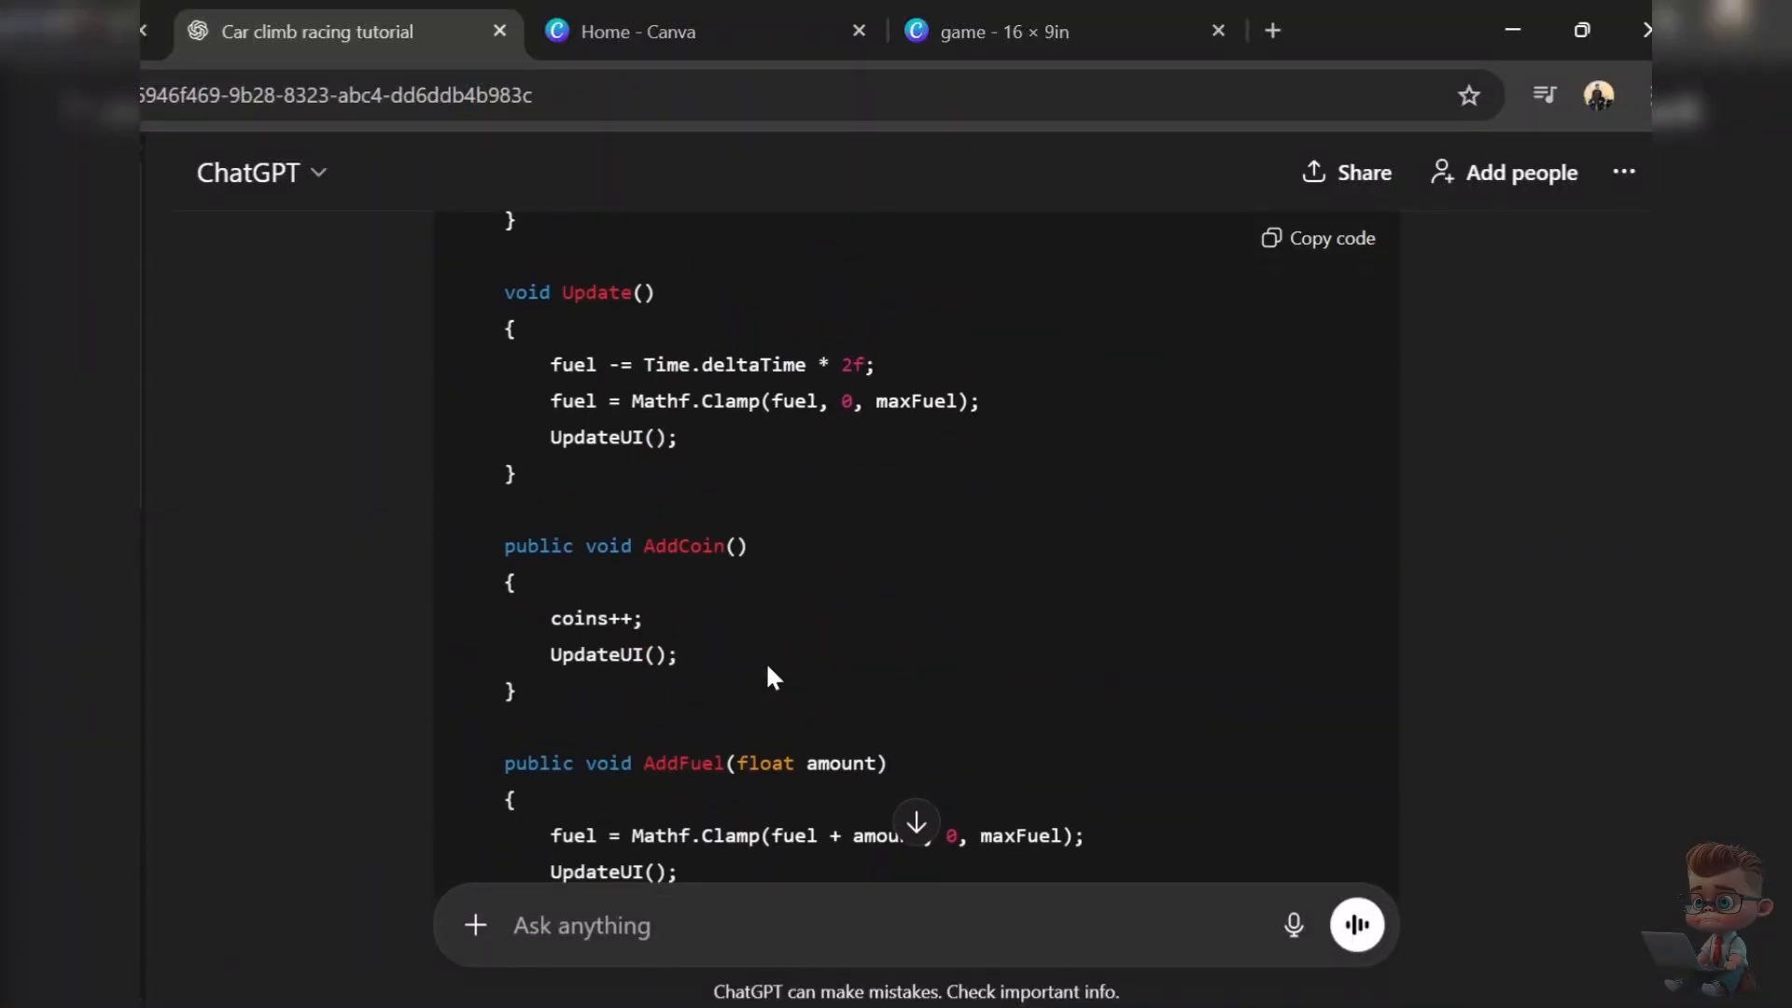
- Review the 2D car climb racing guide from the project setup through the car, script, fuel tank and hurdle instructions
scroll(765, 660, up, 20)
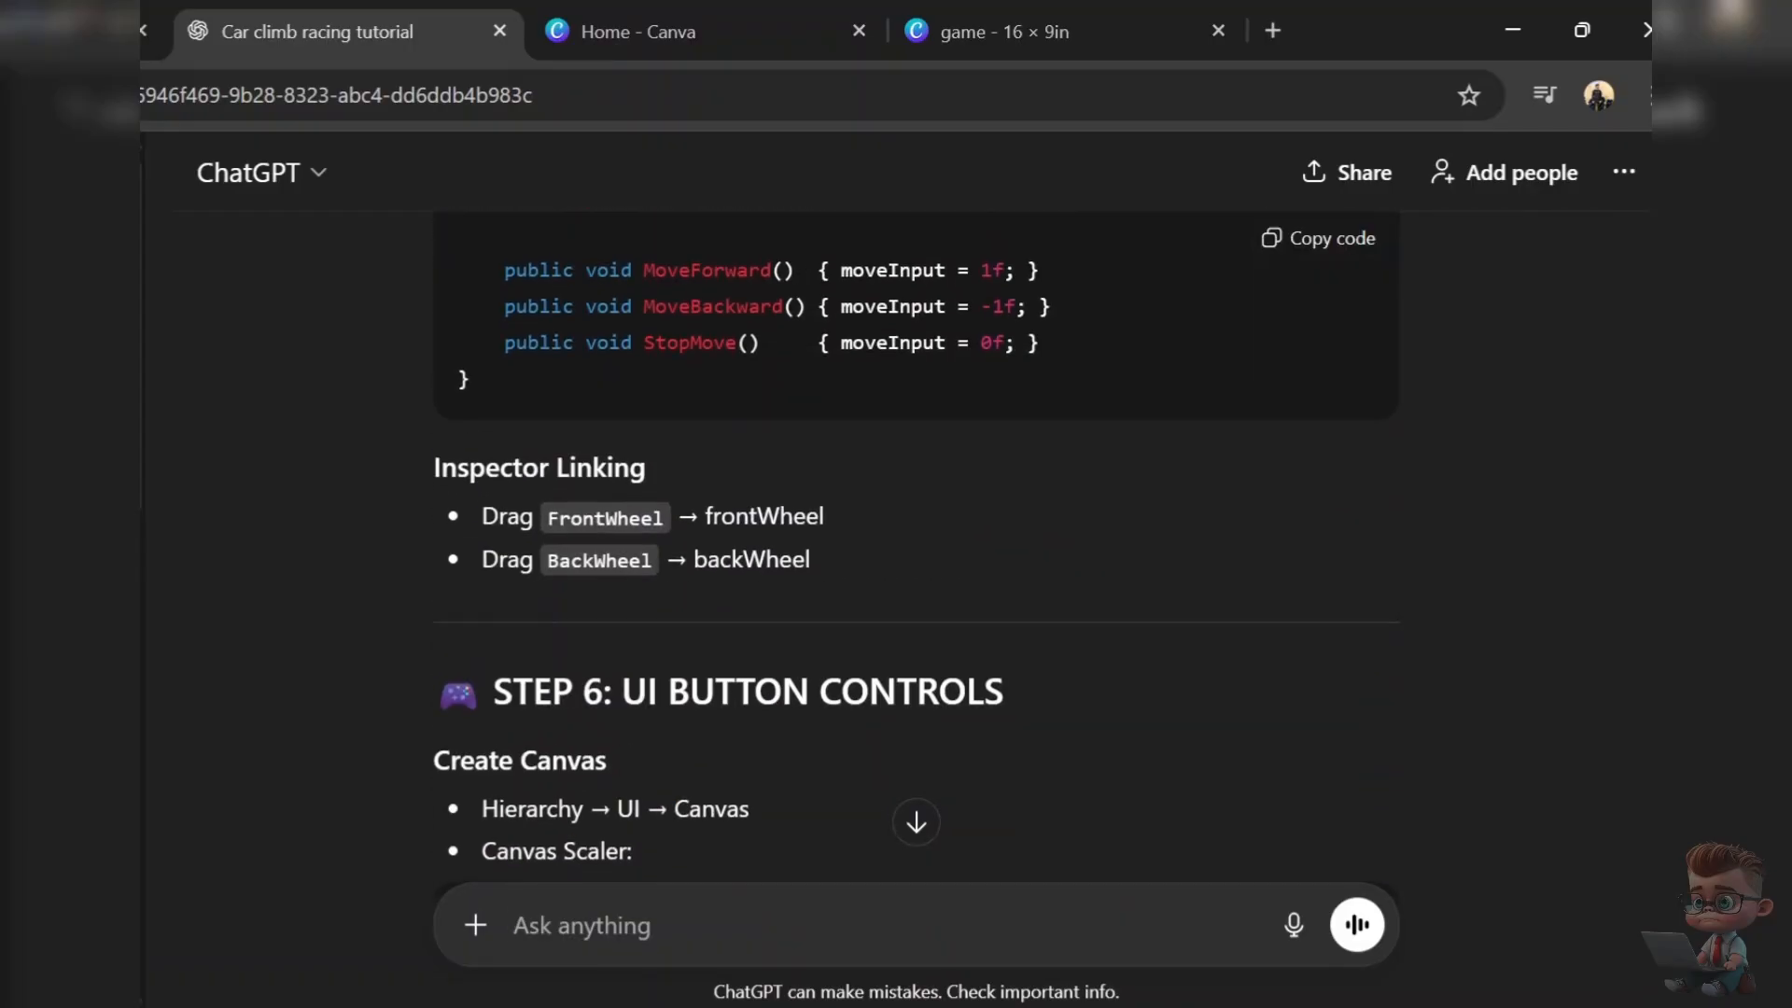
scroll(773, 677, up, 20)
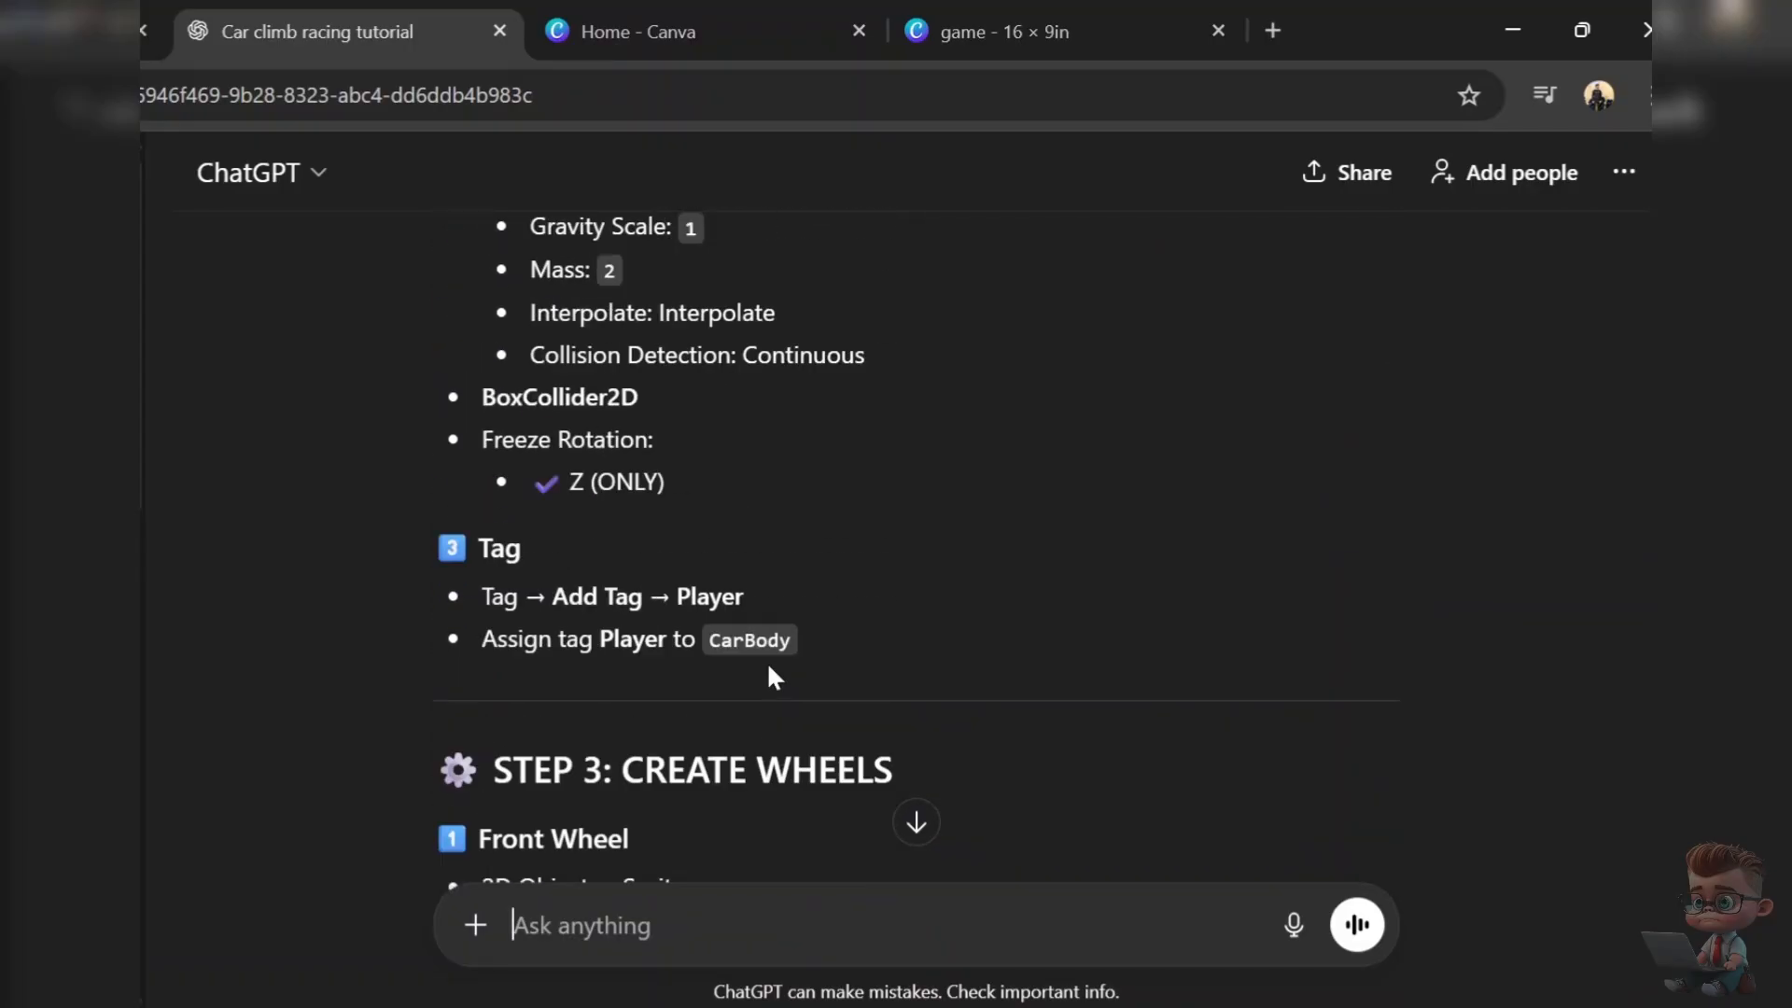
scroll(773, 676, up, 15)
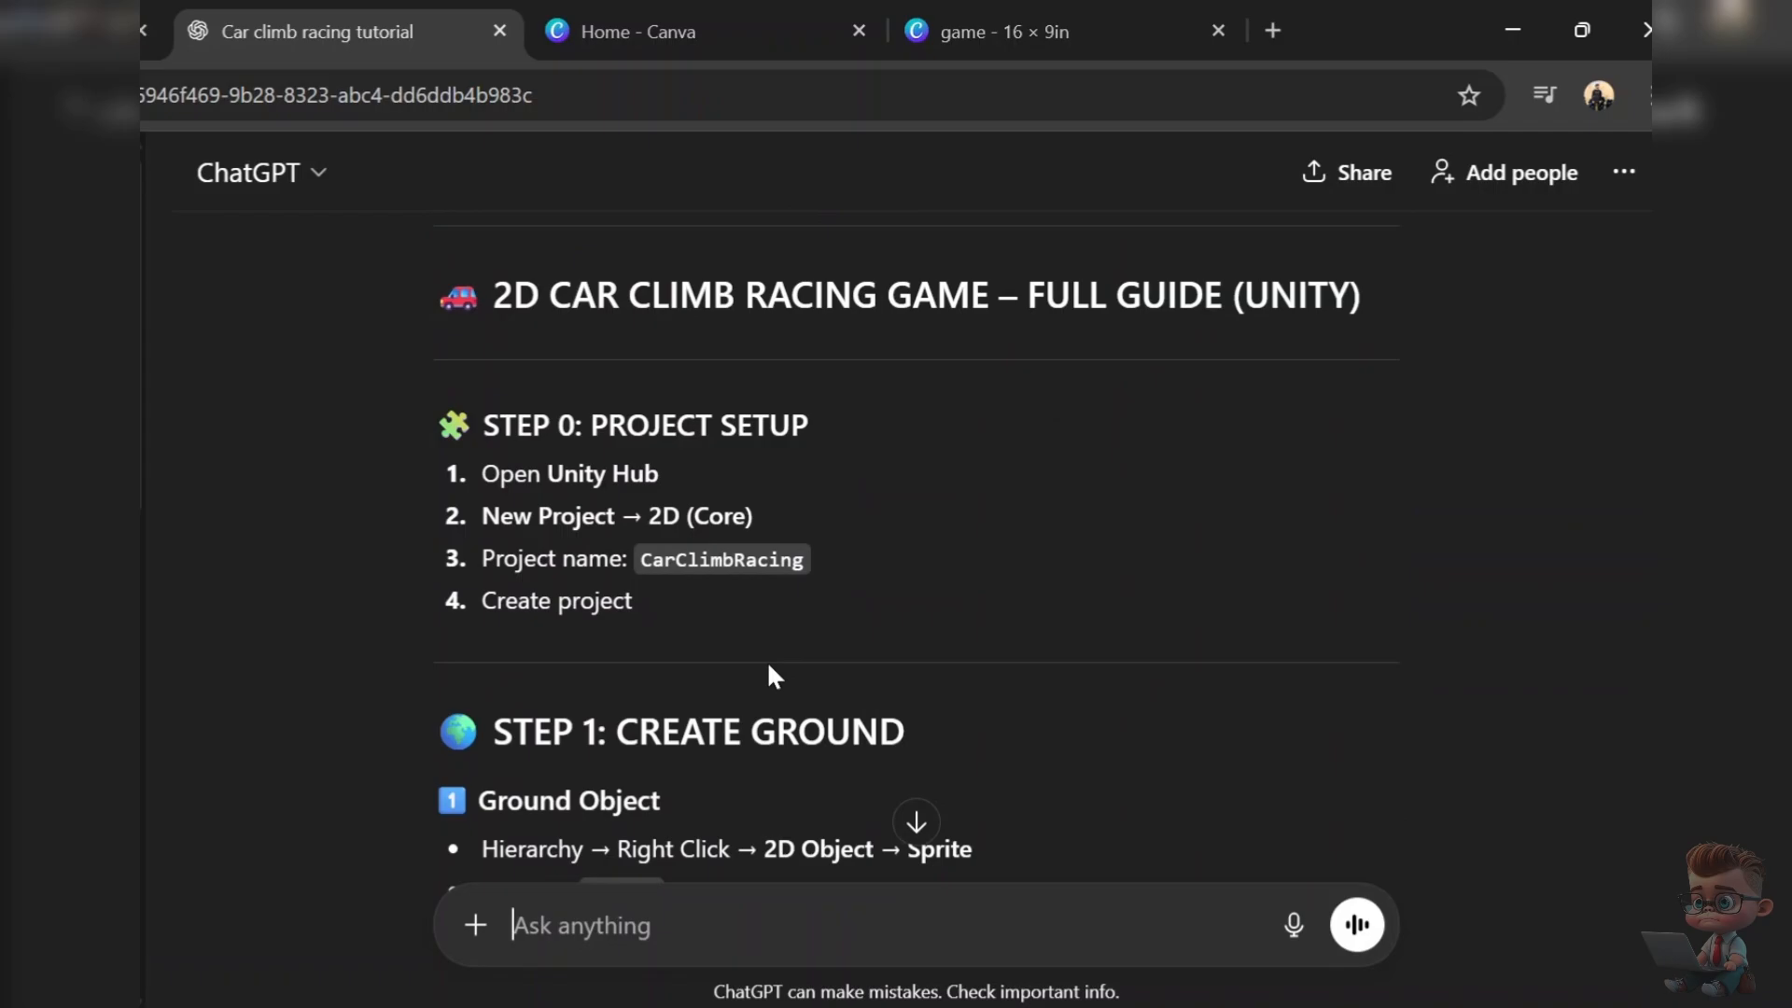
scroll(773, 677, down, 3)
scroll(740, 607, down, 15)
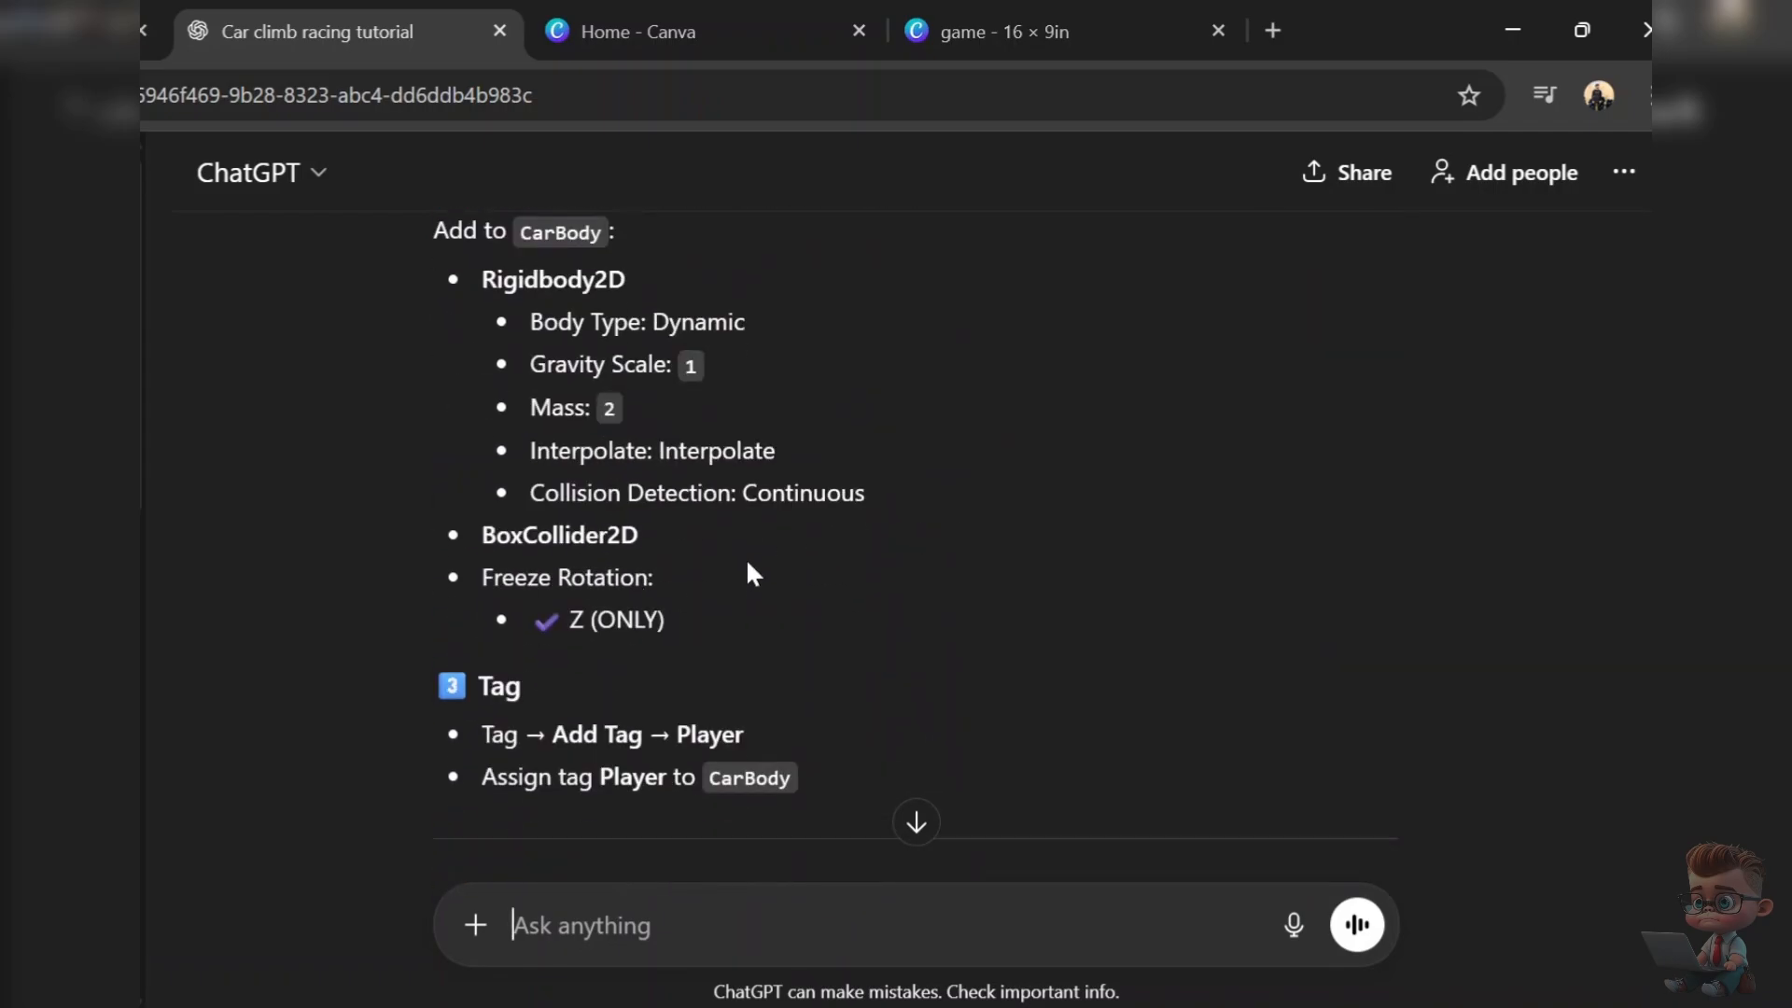
scroll(619, 518, down, 20)
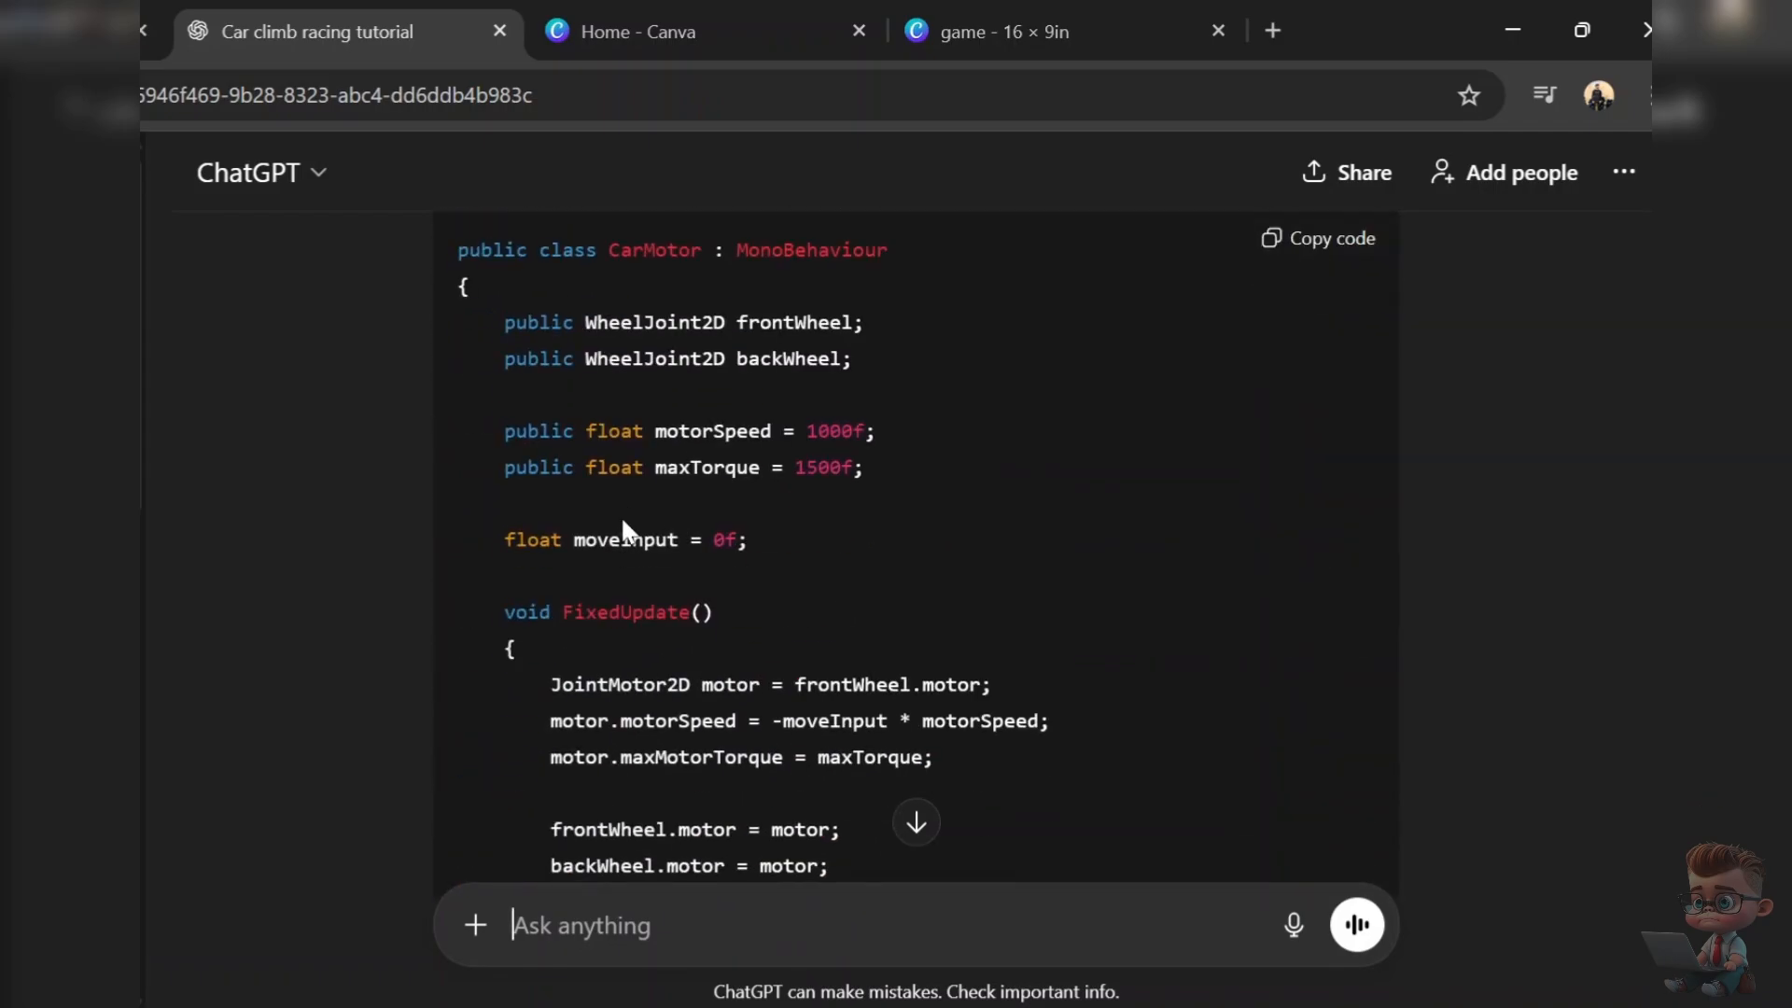
scroll(708, 514, up, 10)
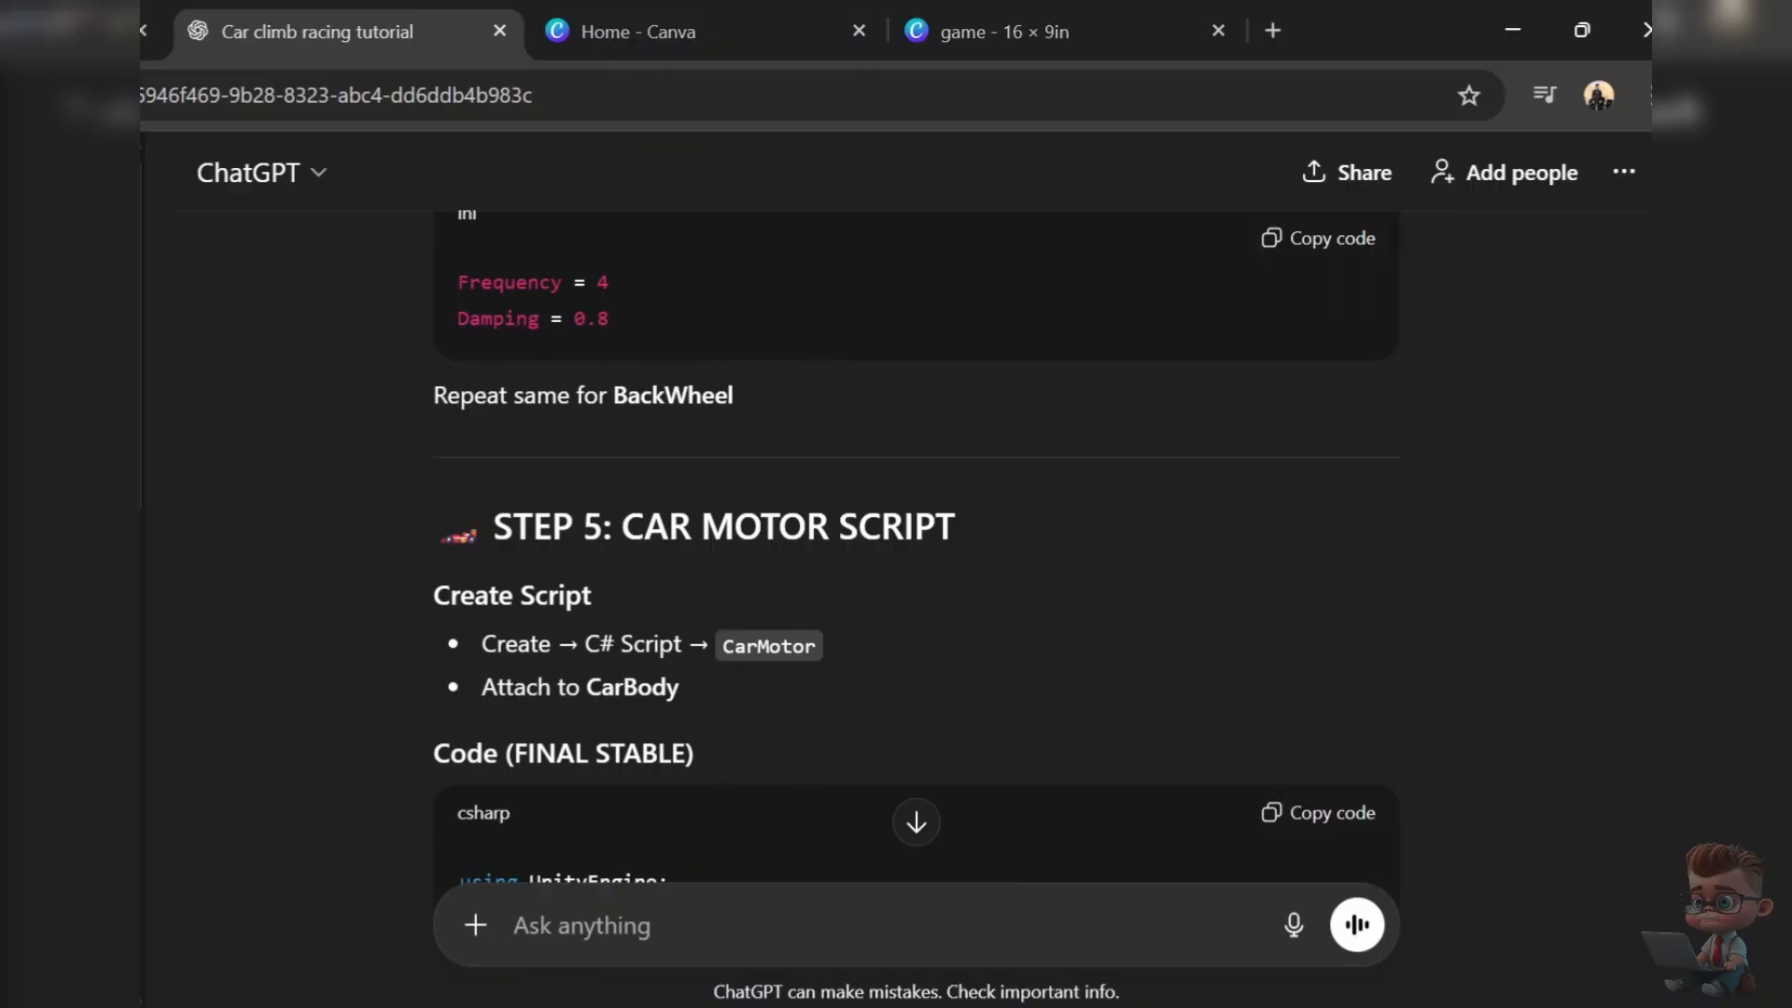
scroll(802, 657, down, 20)
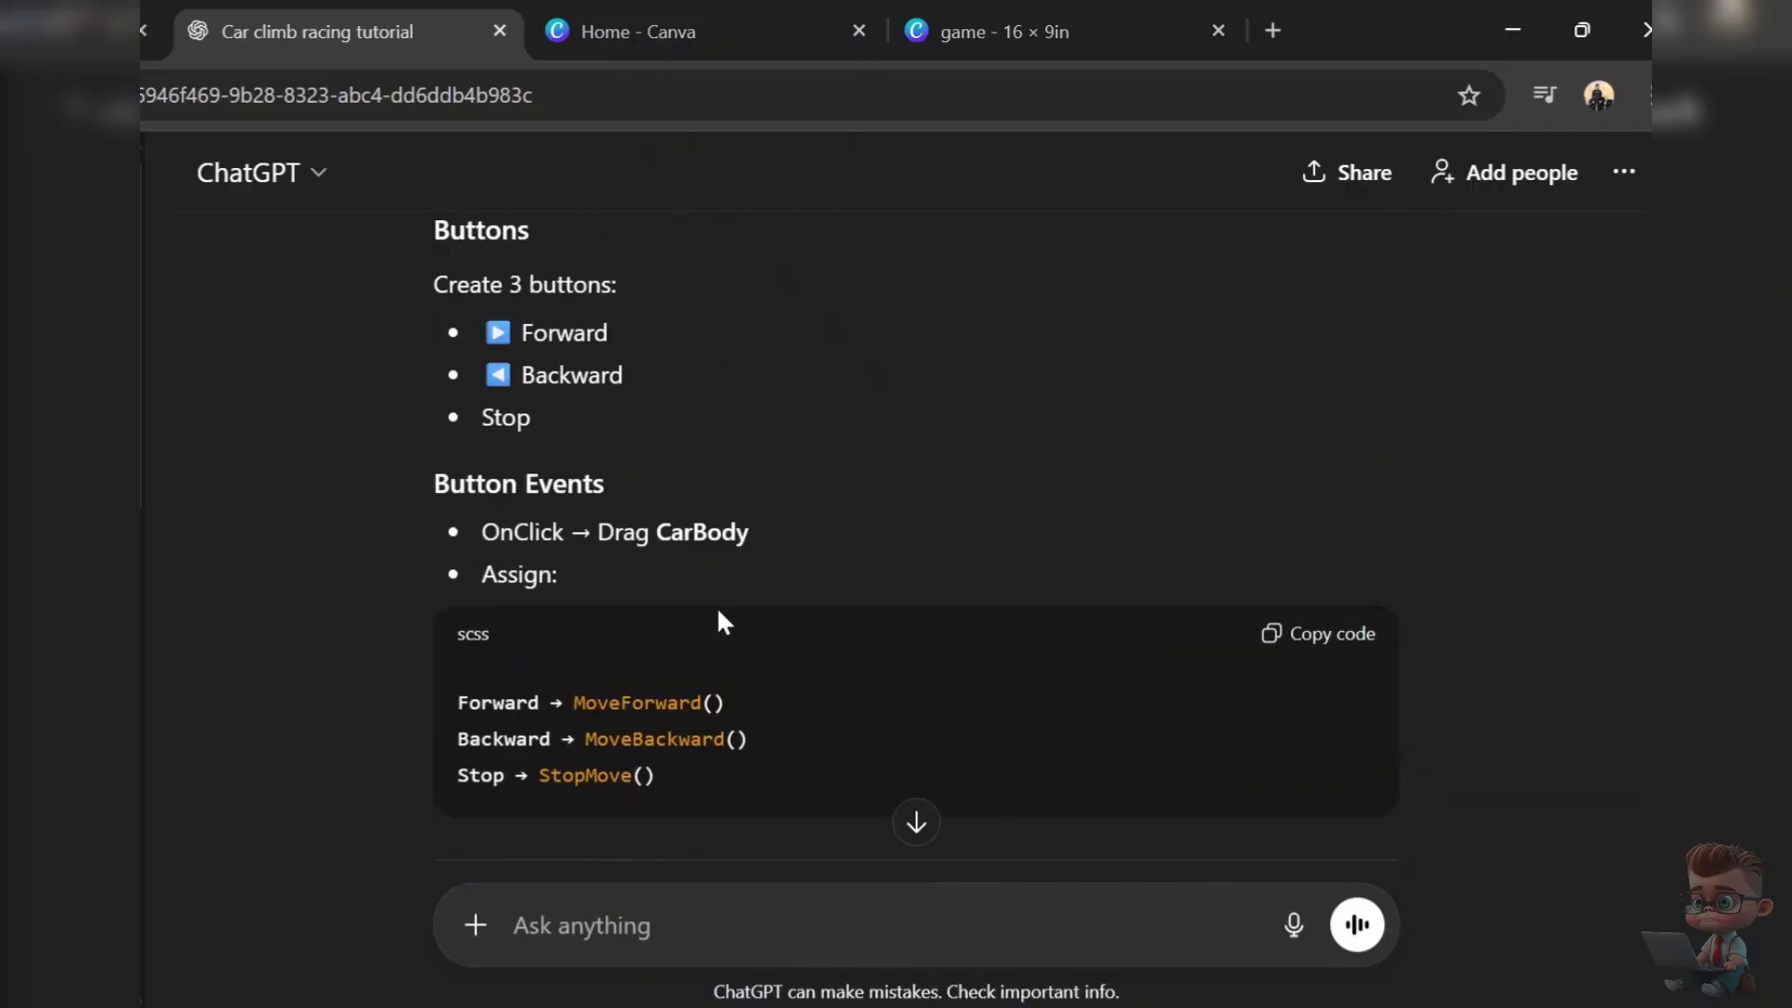
scroll(718, 613, down, 15)
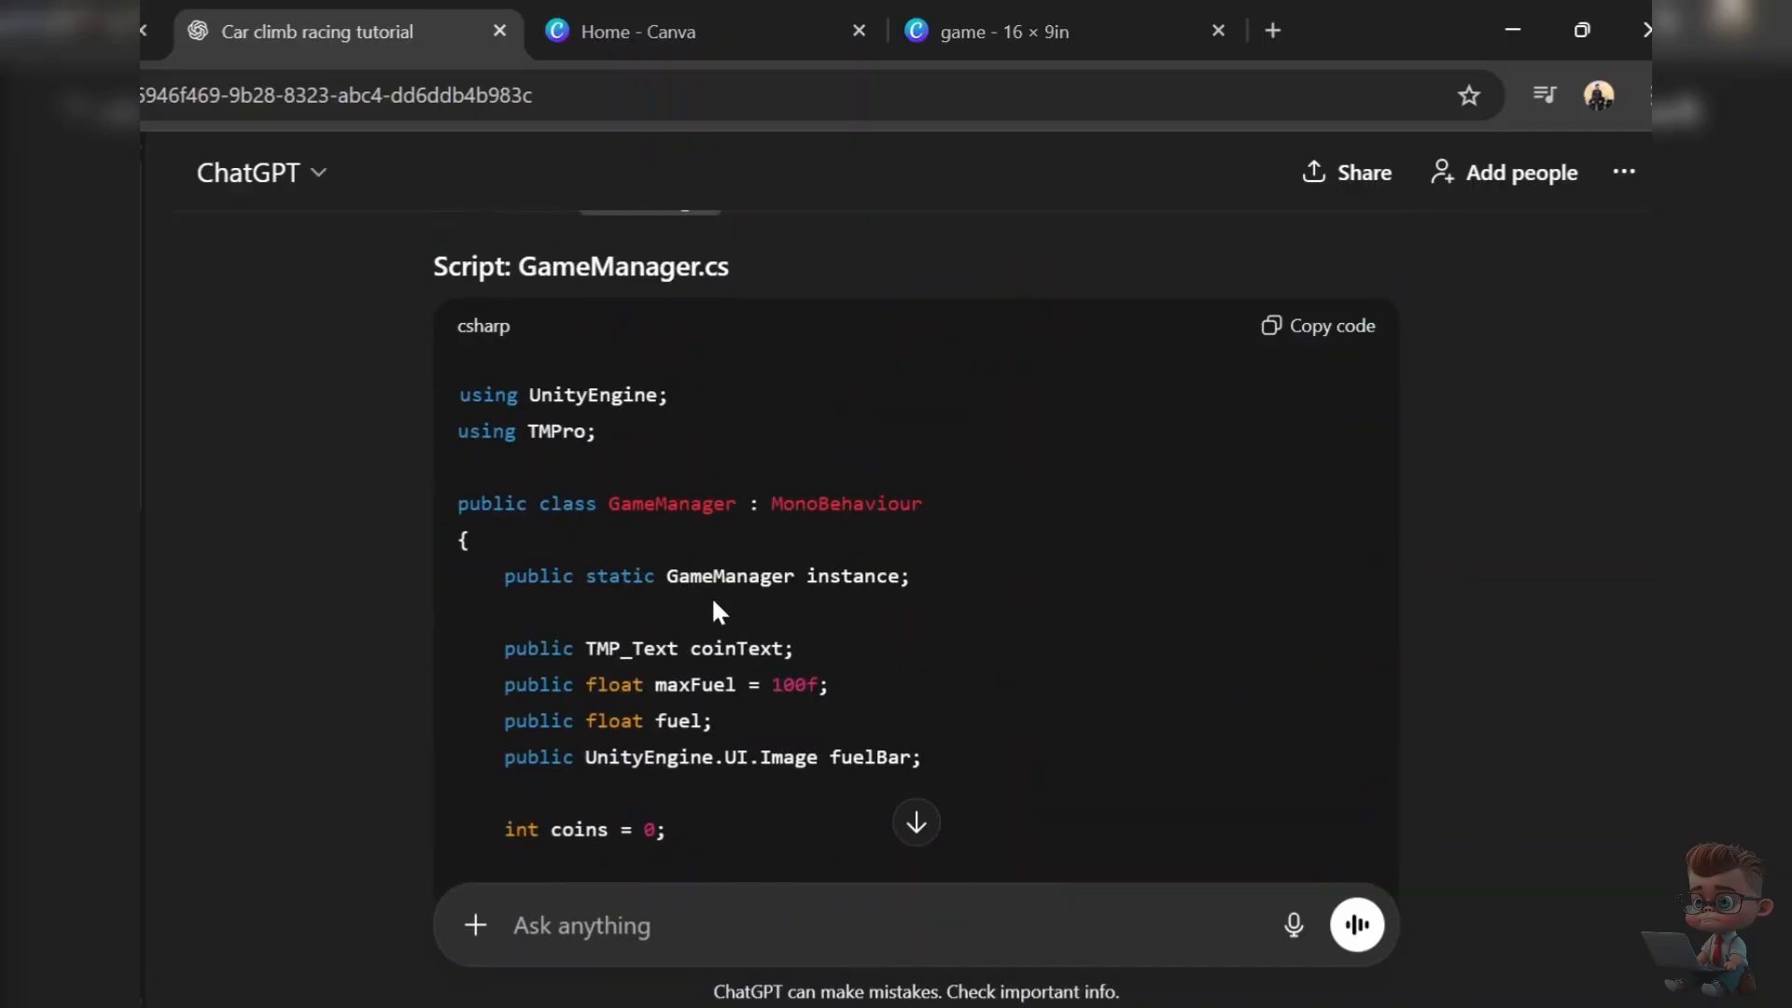
scroll(603, 364, up, 4)
scroll(604, 364, down, 20)
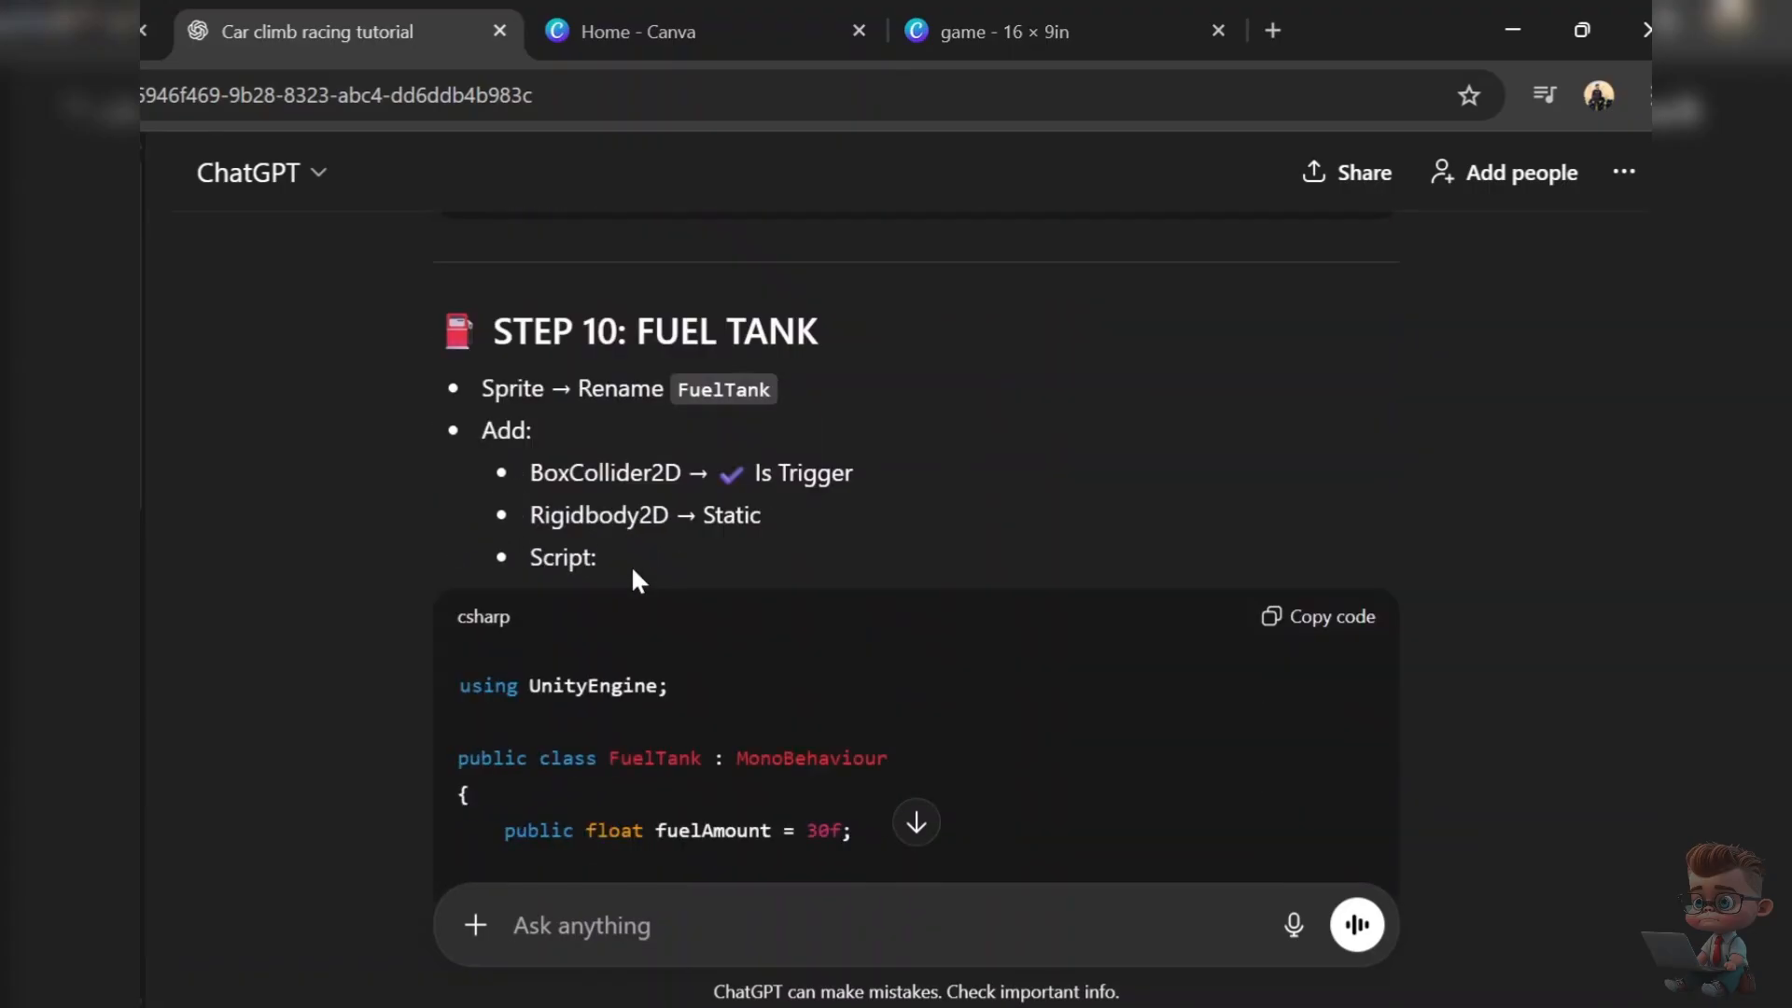
scroll(633, 571, down, 8)
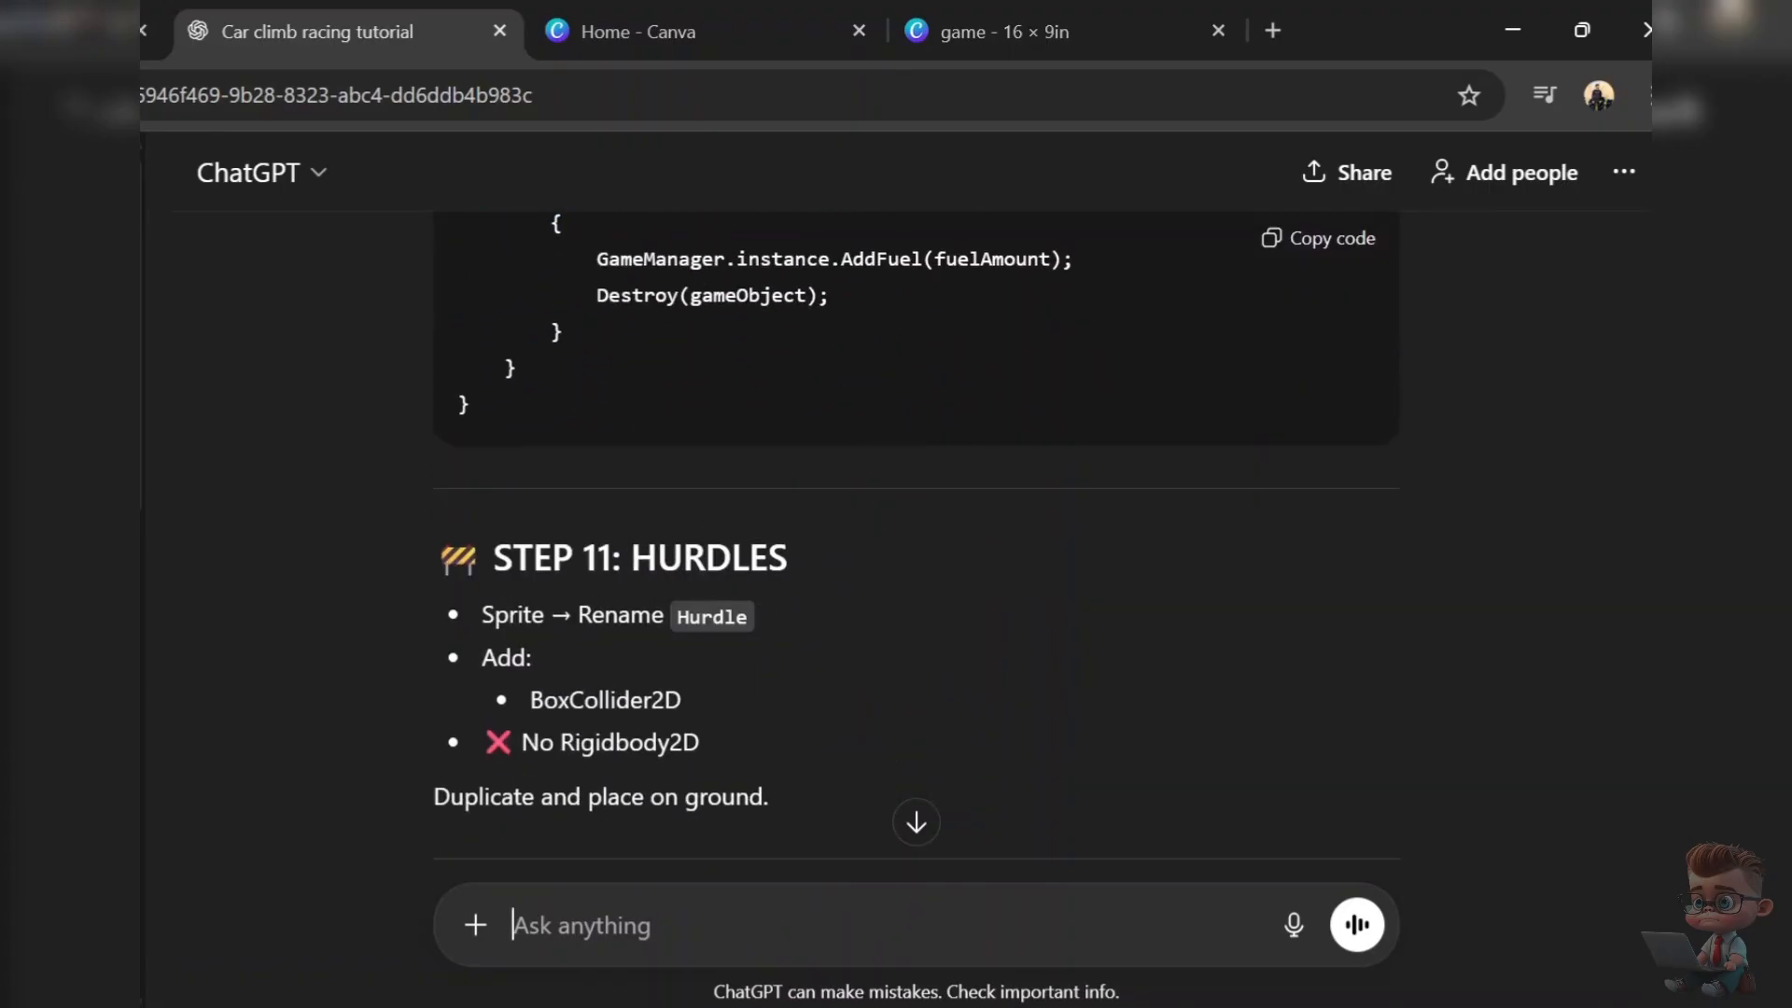
scroll(643, 579, down, 7)
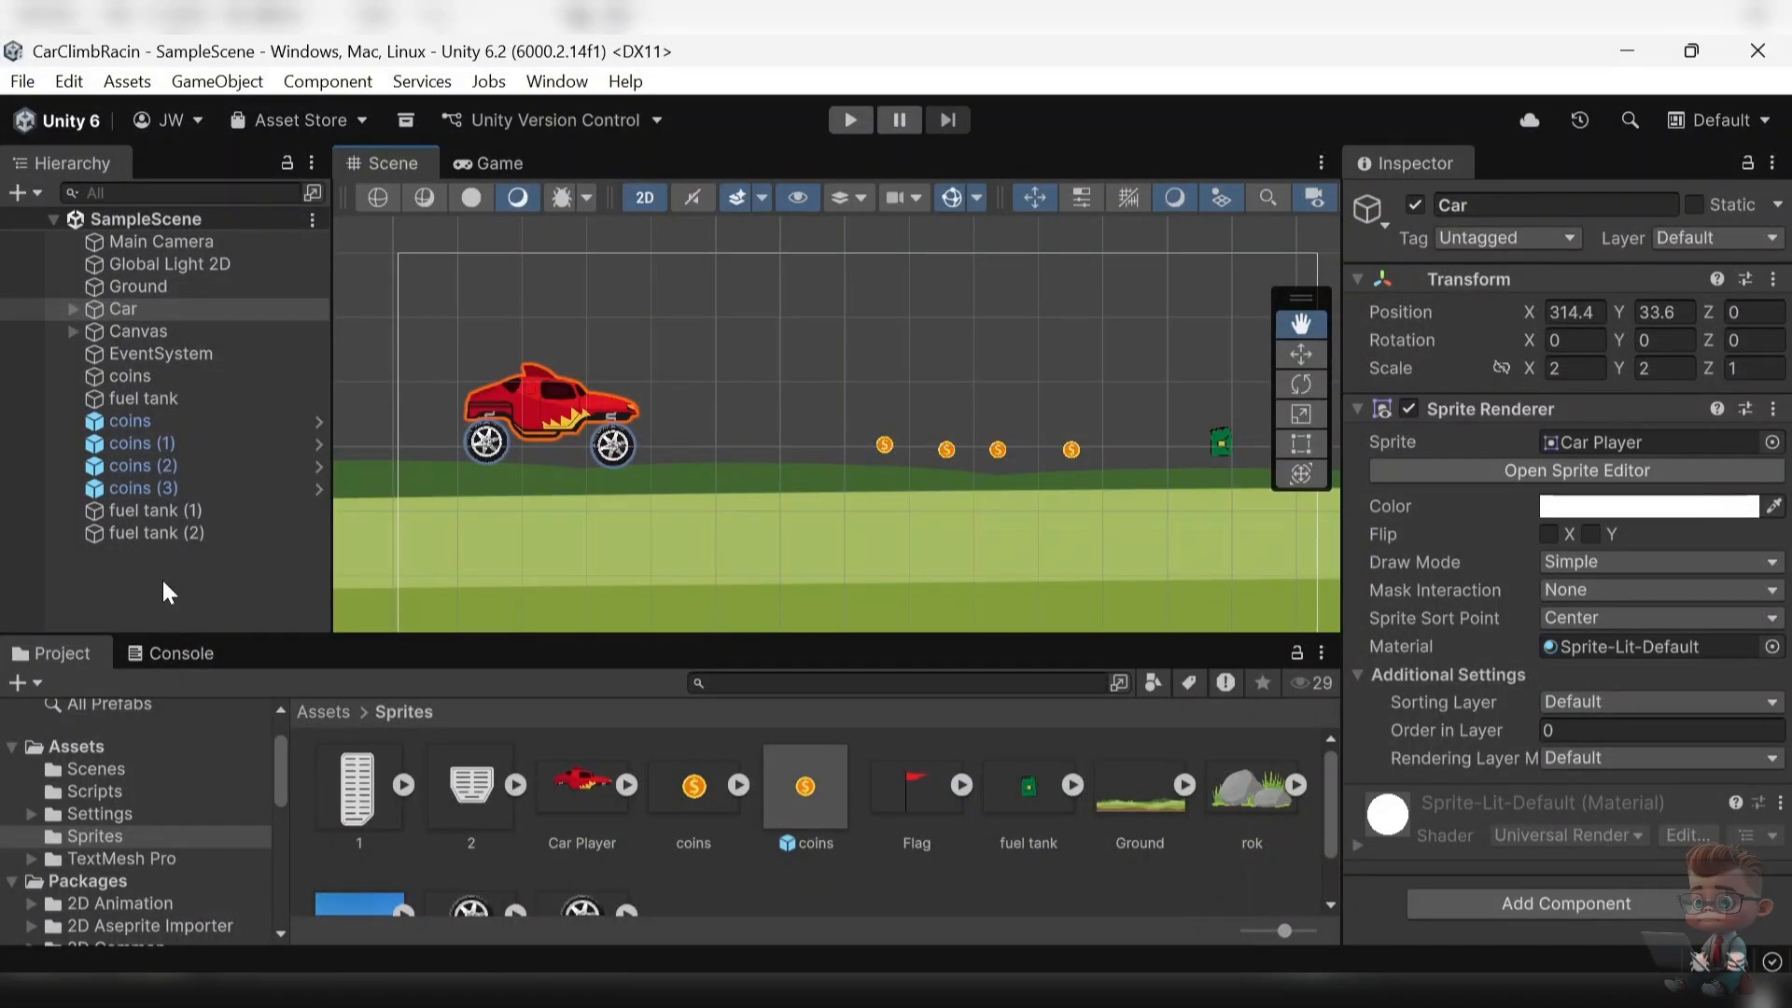
- Add a square 2D sprite for the rock obstacle and reshape its edge collider along the rocks
right_click(164, 593)
mouse_move(252, 598)
mouse_move(681, 598)
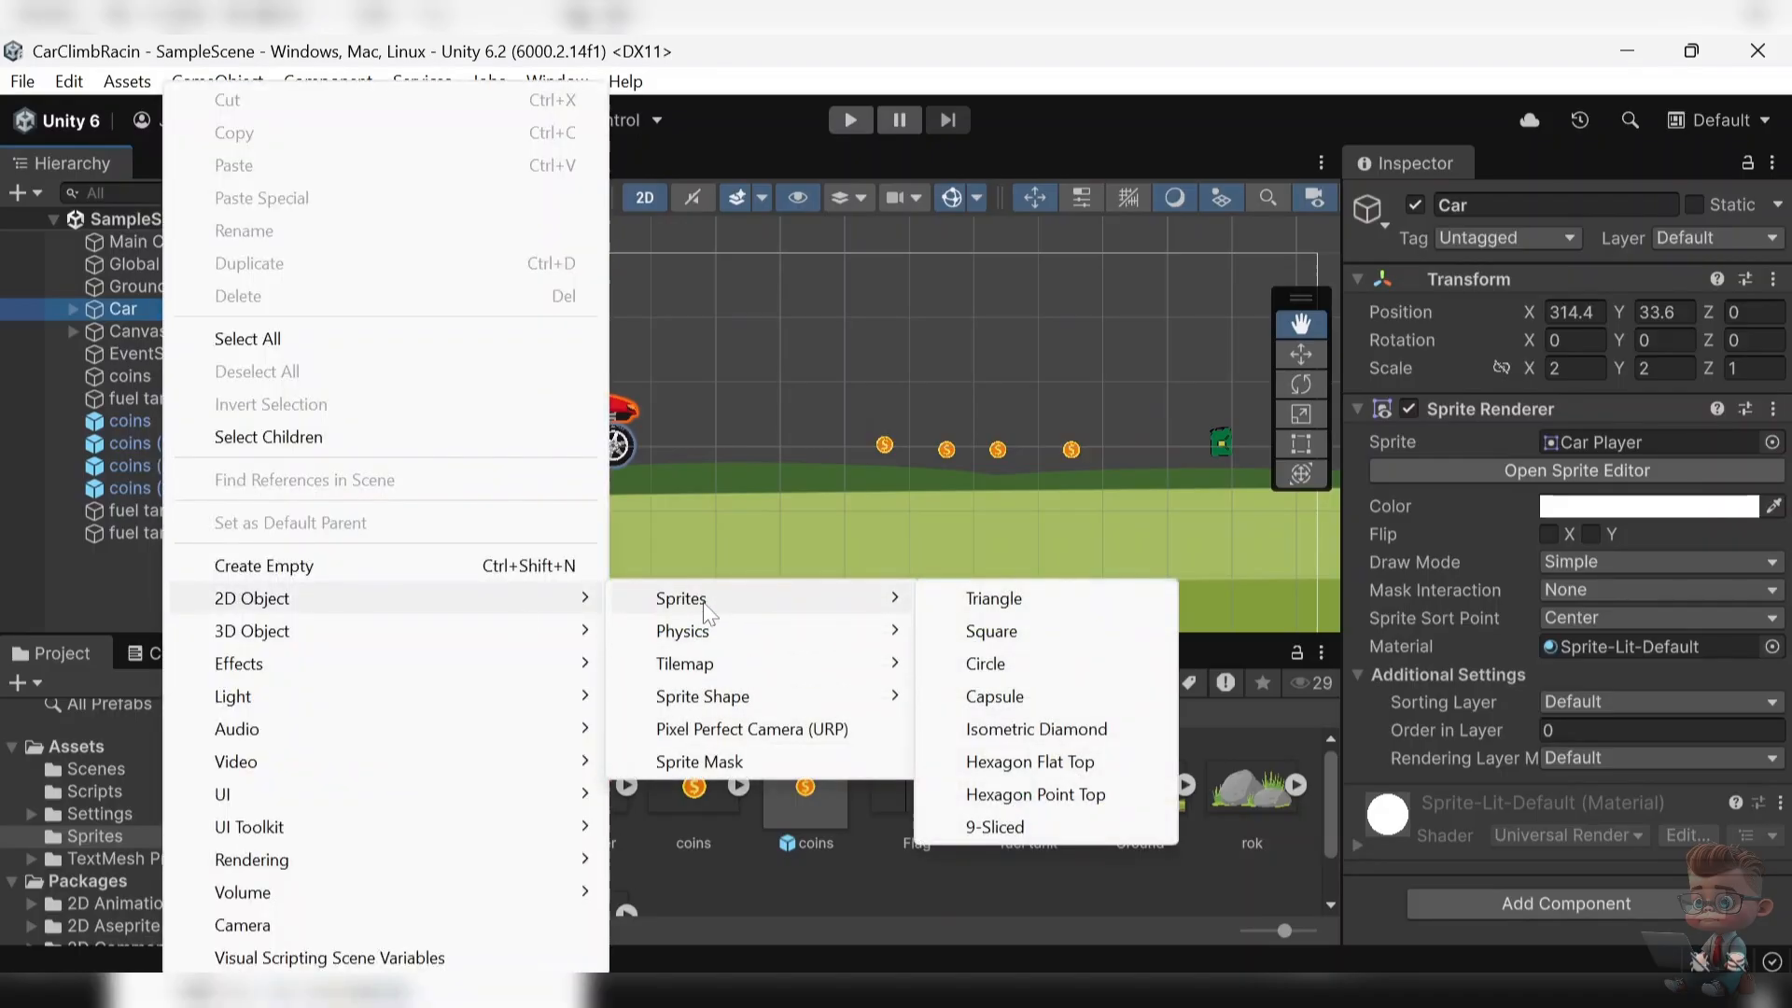
click(991, 632)
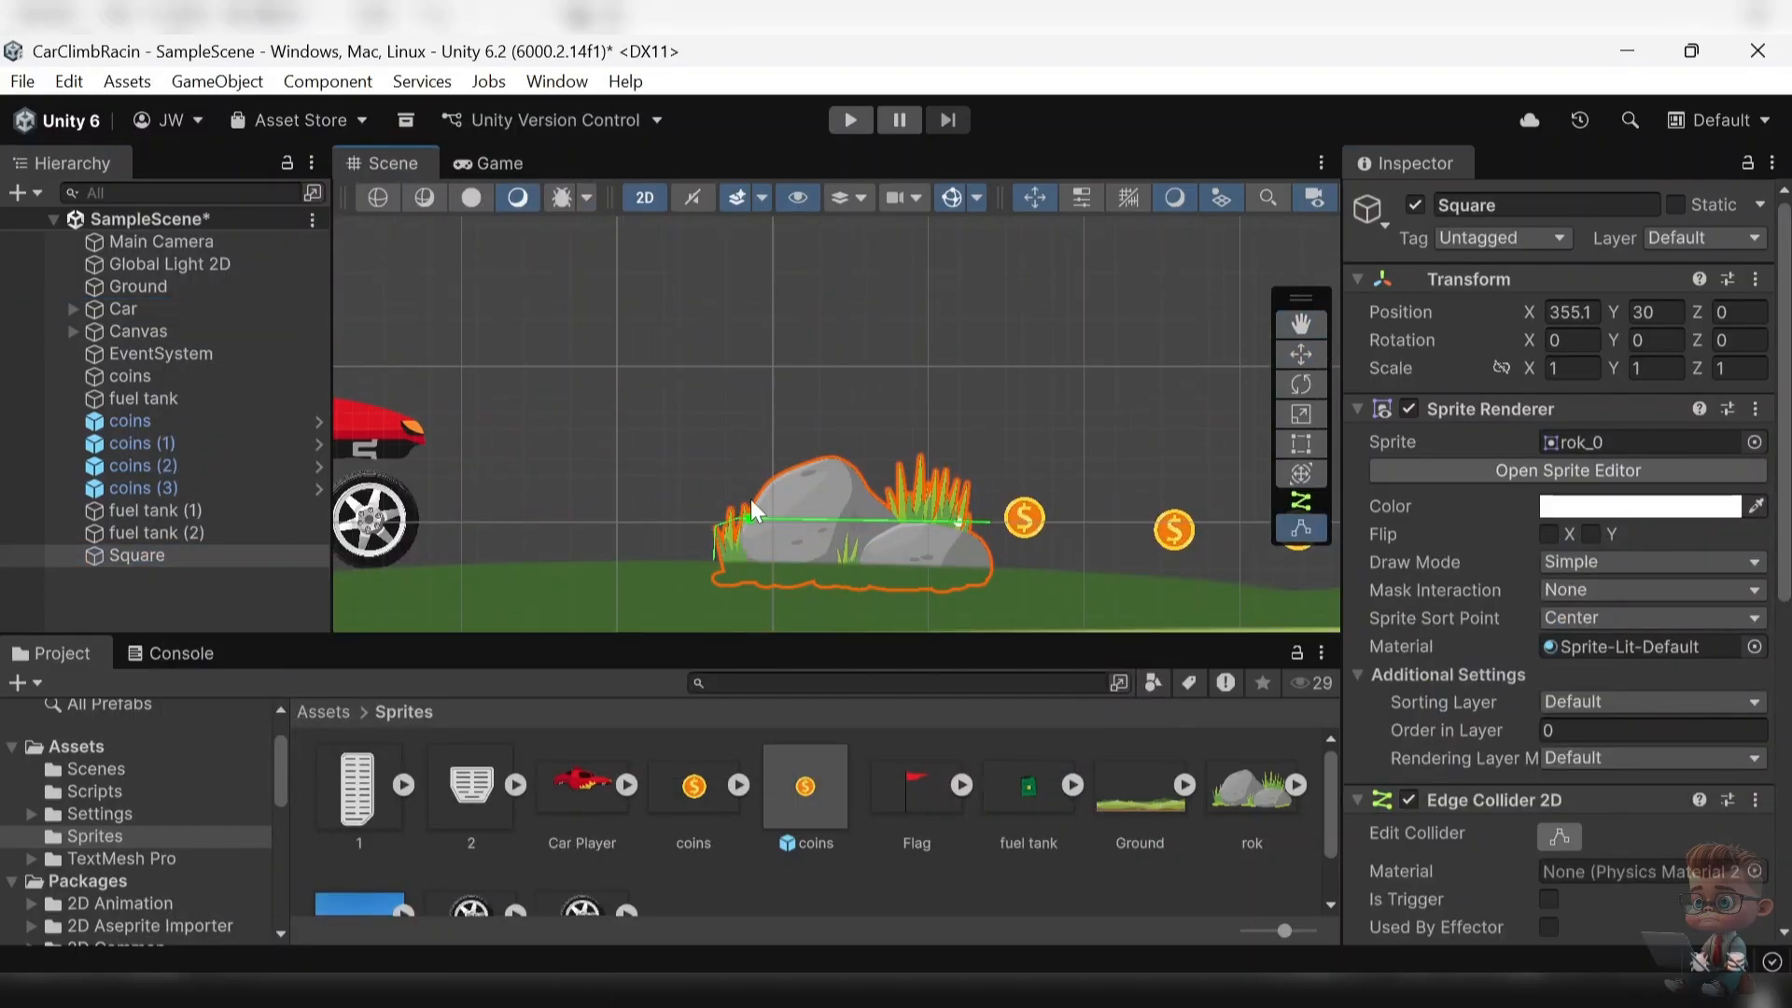
drag(851, 519, 959, 530)
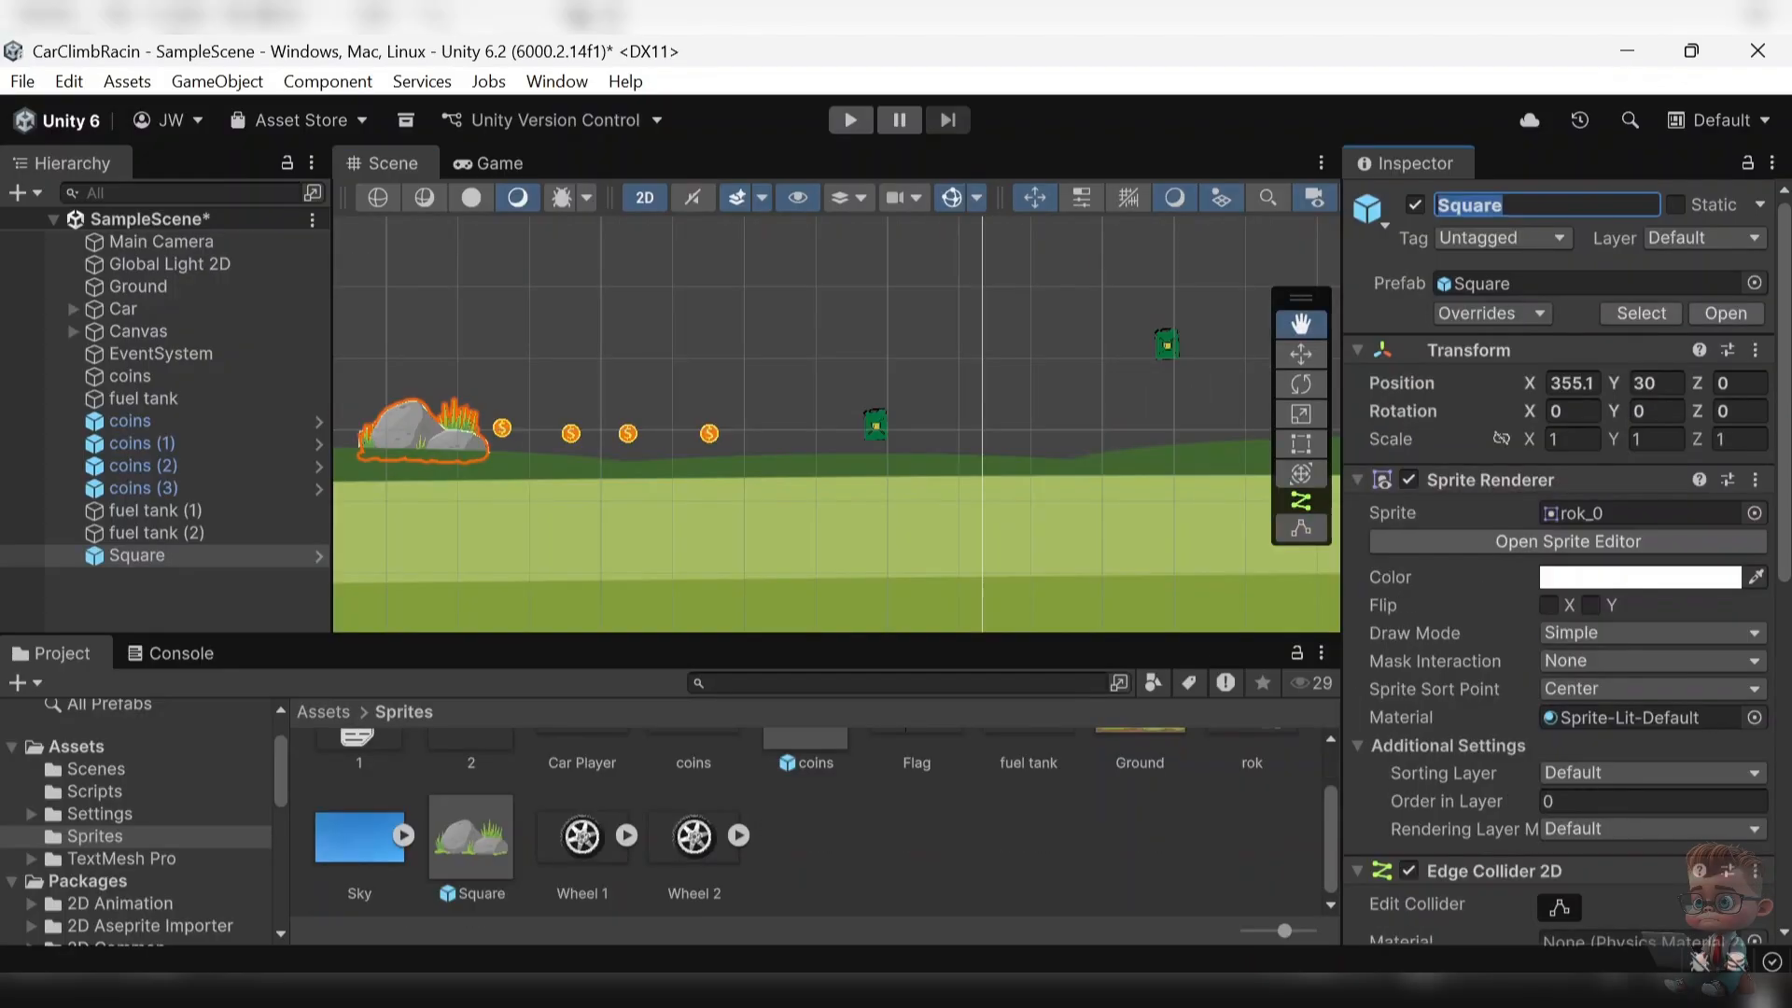
- Rename the rock obstacle object to "rock"
click(1547, 205)
text(rock)
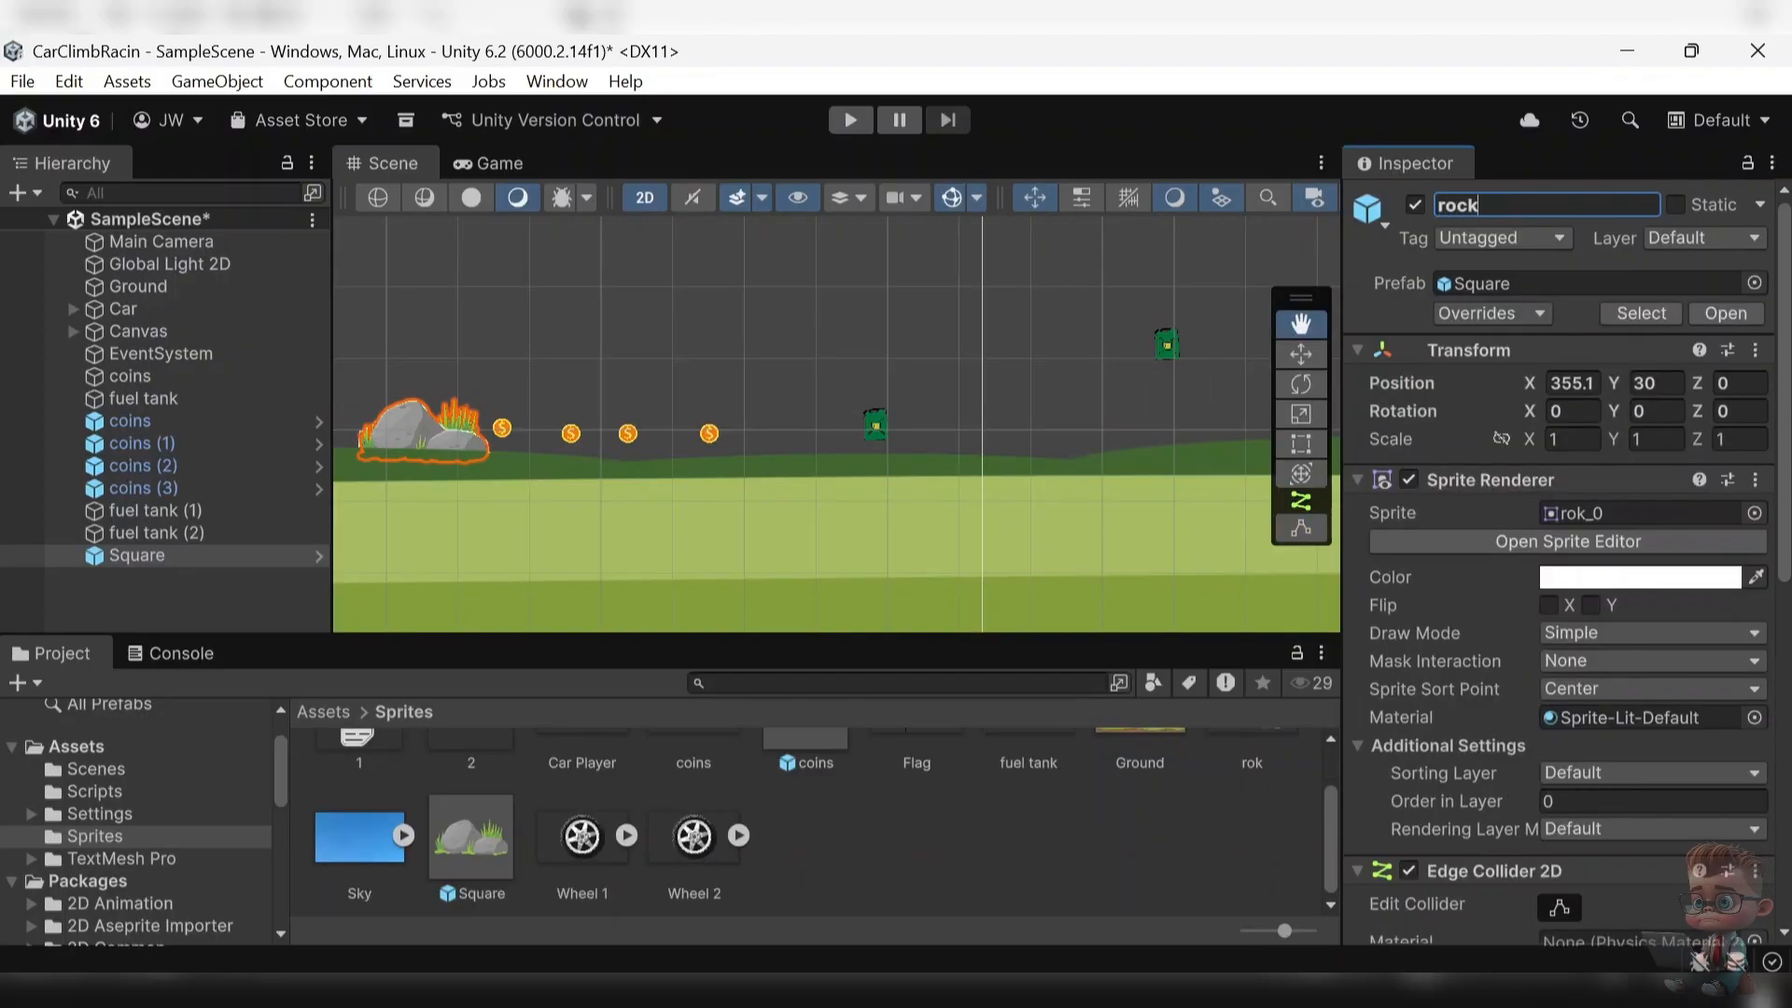
click(143, 620)
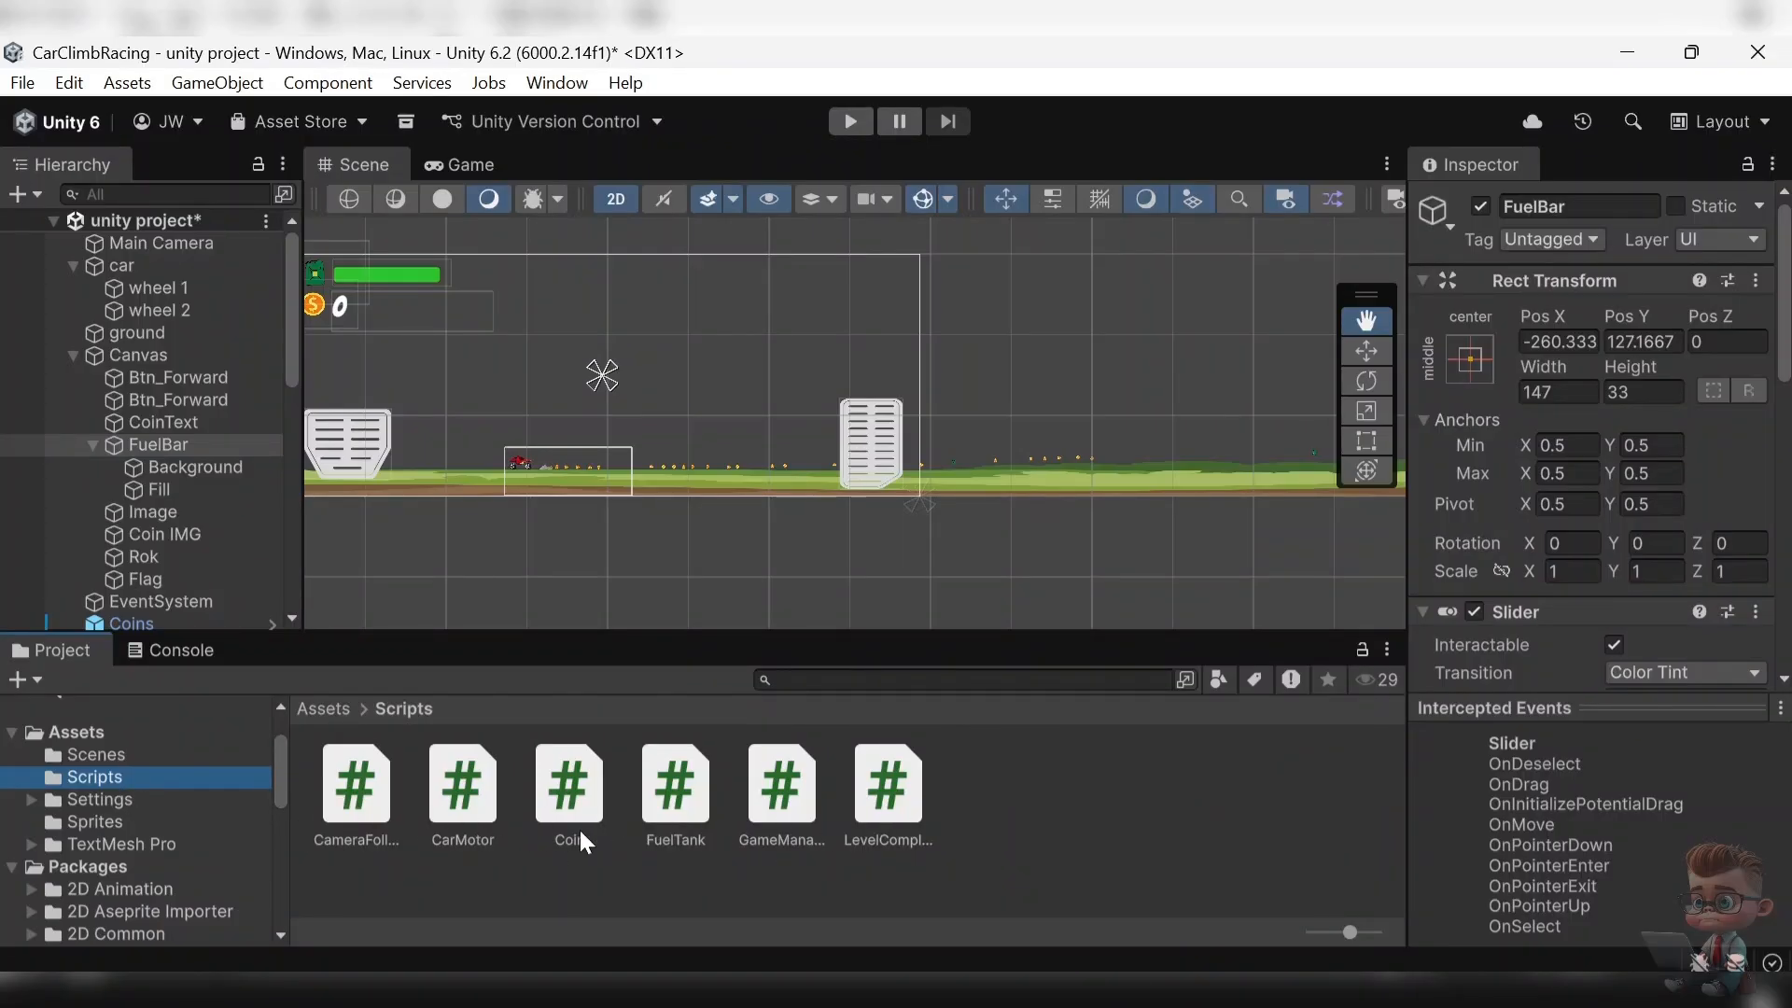
- Open the CarMotor script and try replacing its entire code with the copied version
click(466, 803)
double_click(466, 788)
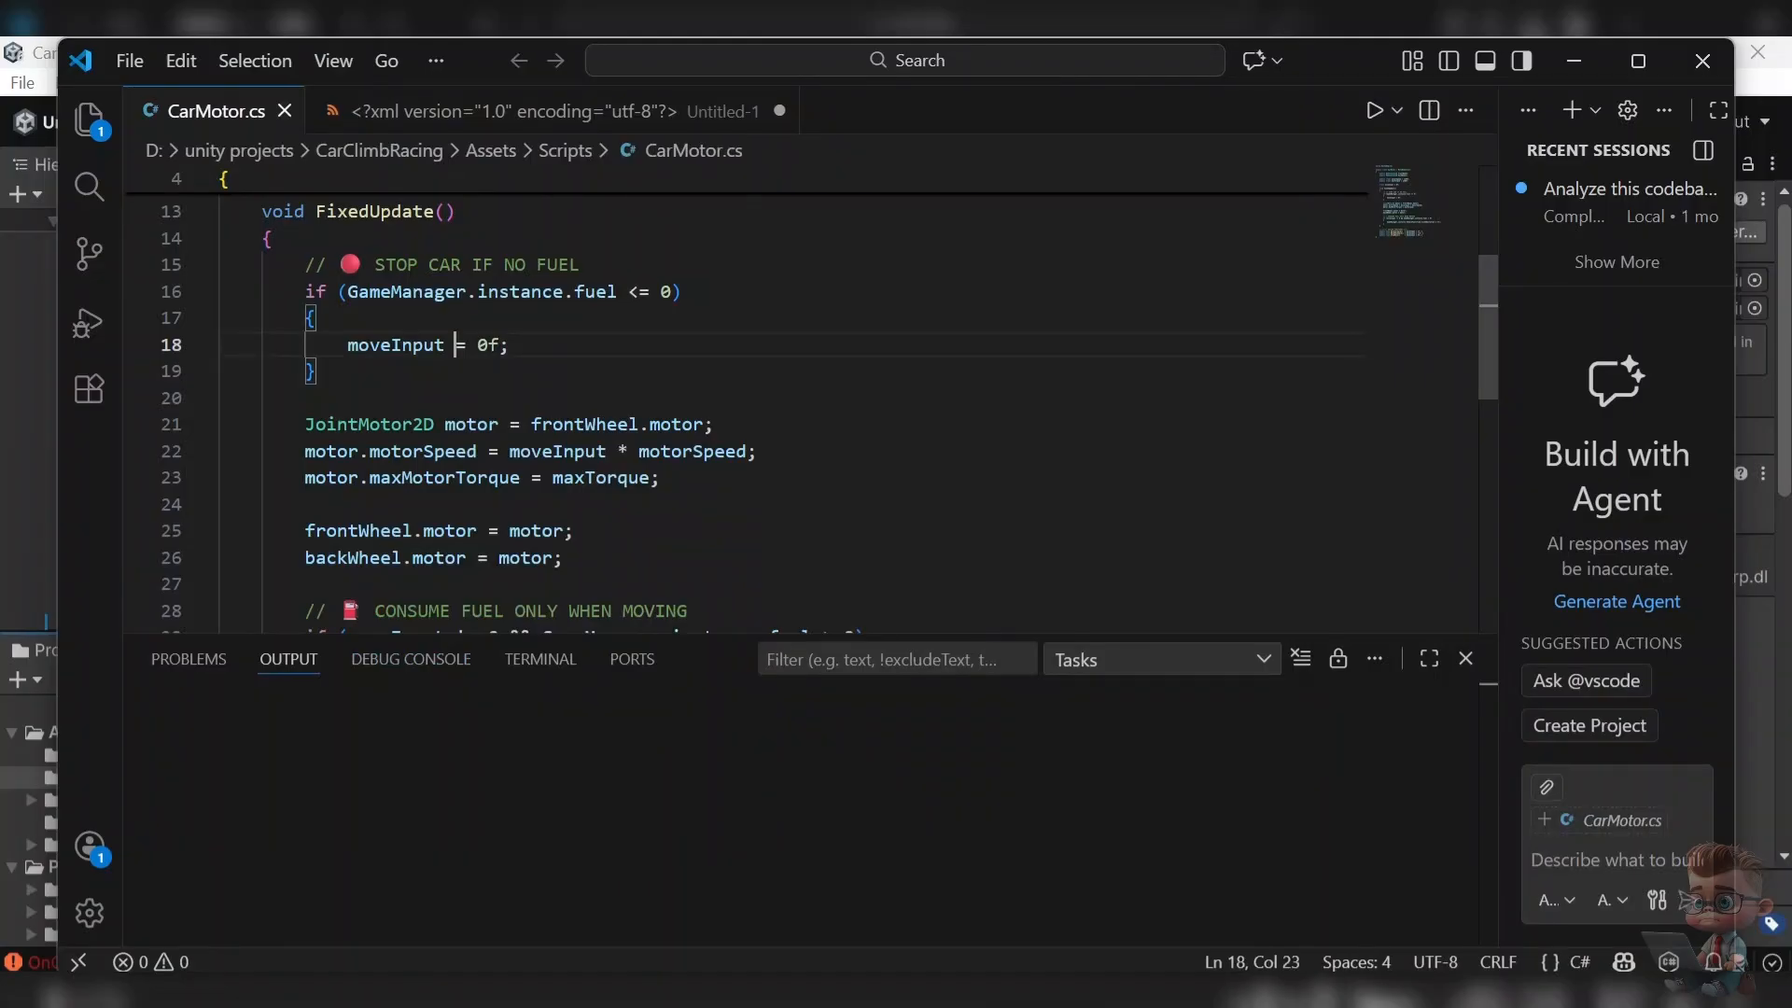
key(ctrl+a)
key(ctrl+v)
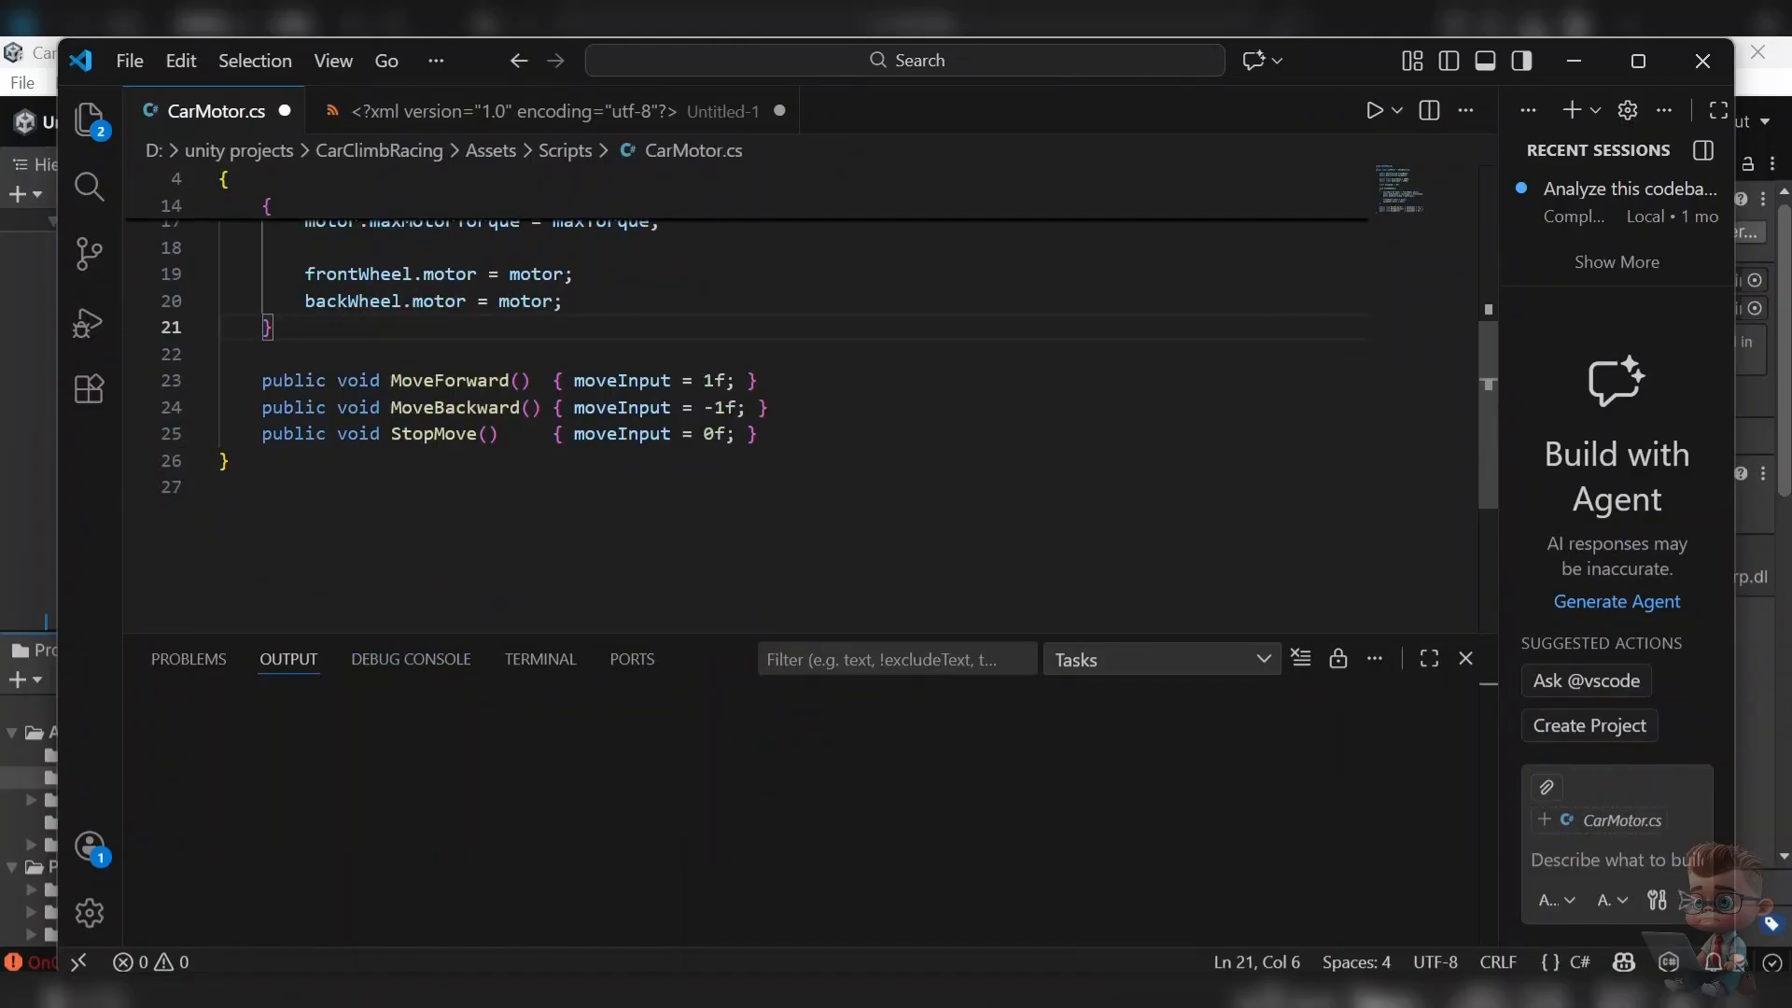
- Undo the pasted code replacement in CarMotor.cs and return to the Unity scene
key(ctrl+z)
click(486, 407)
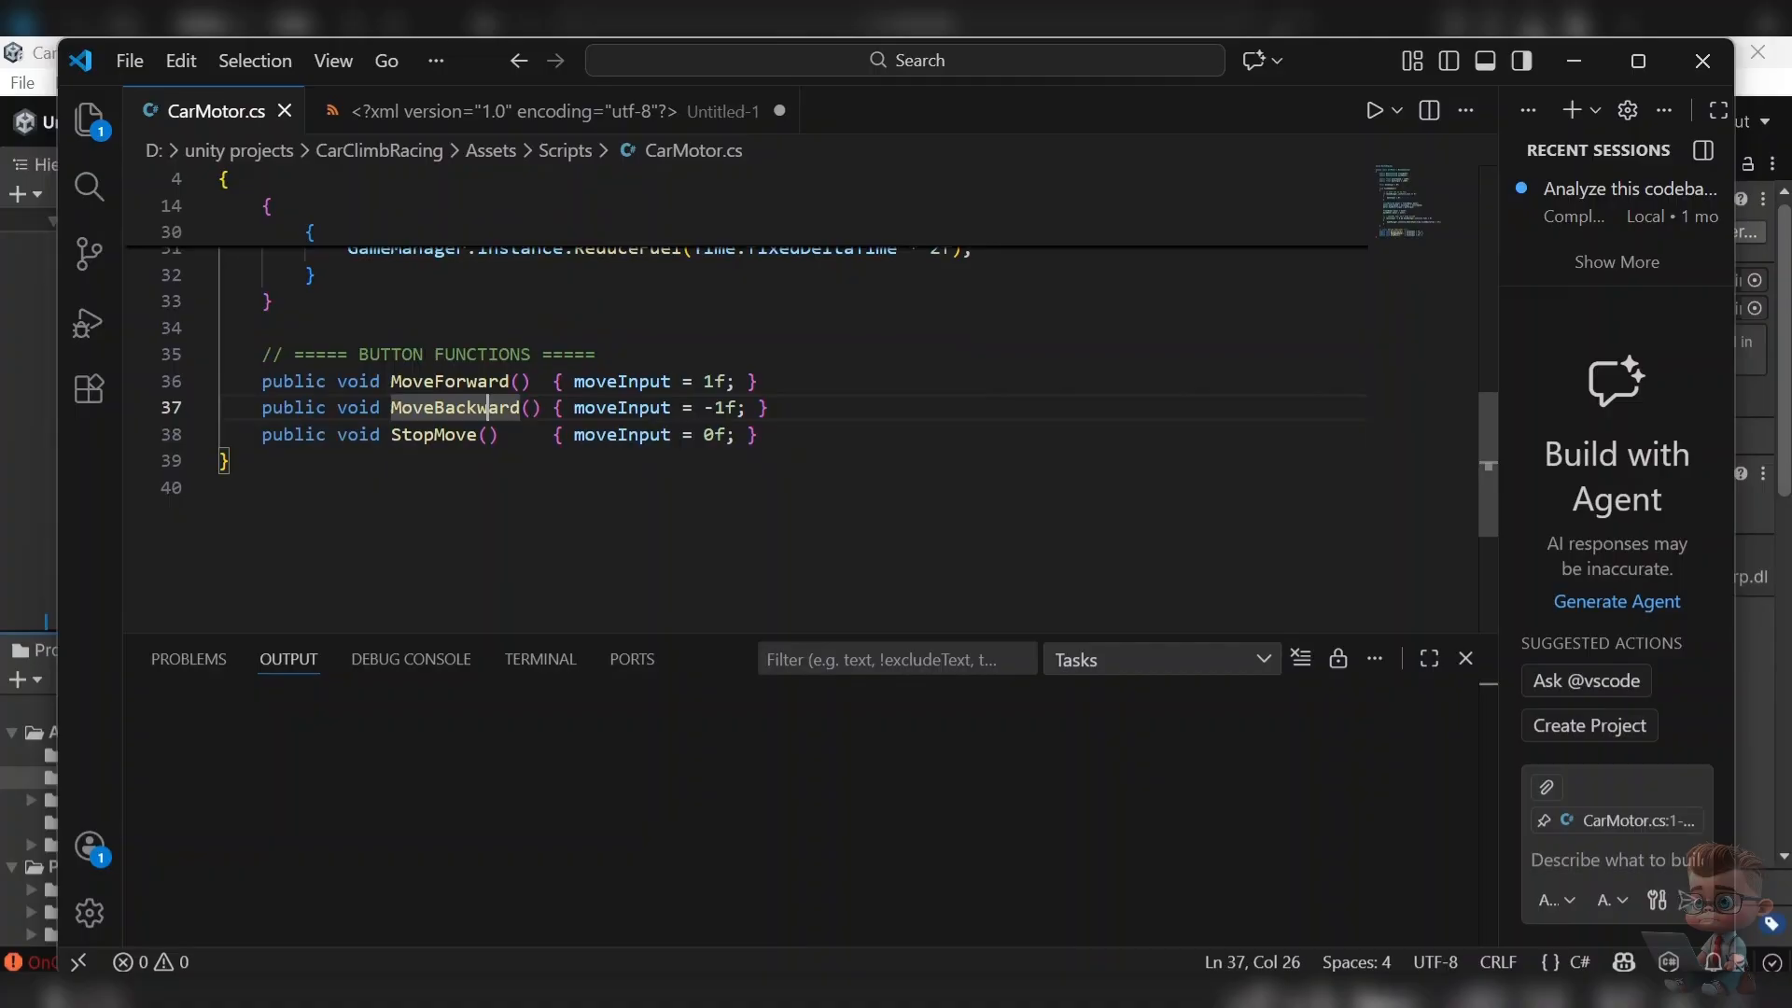
click(1573, 61)
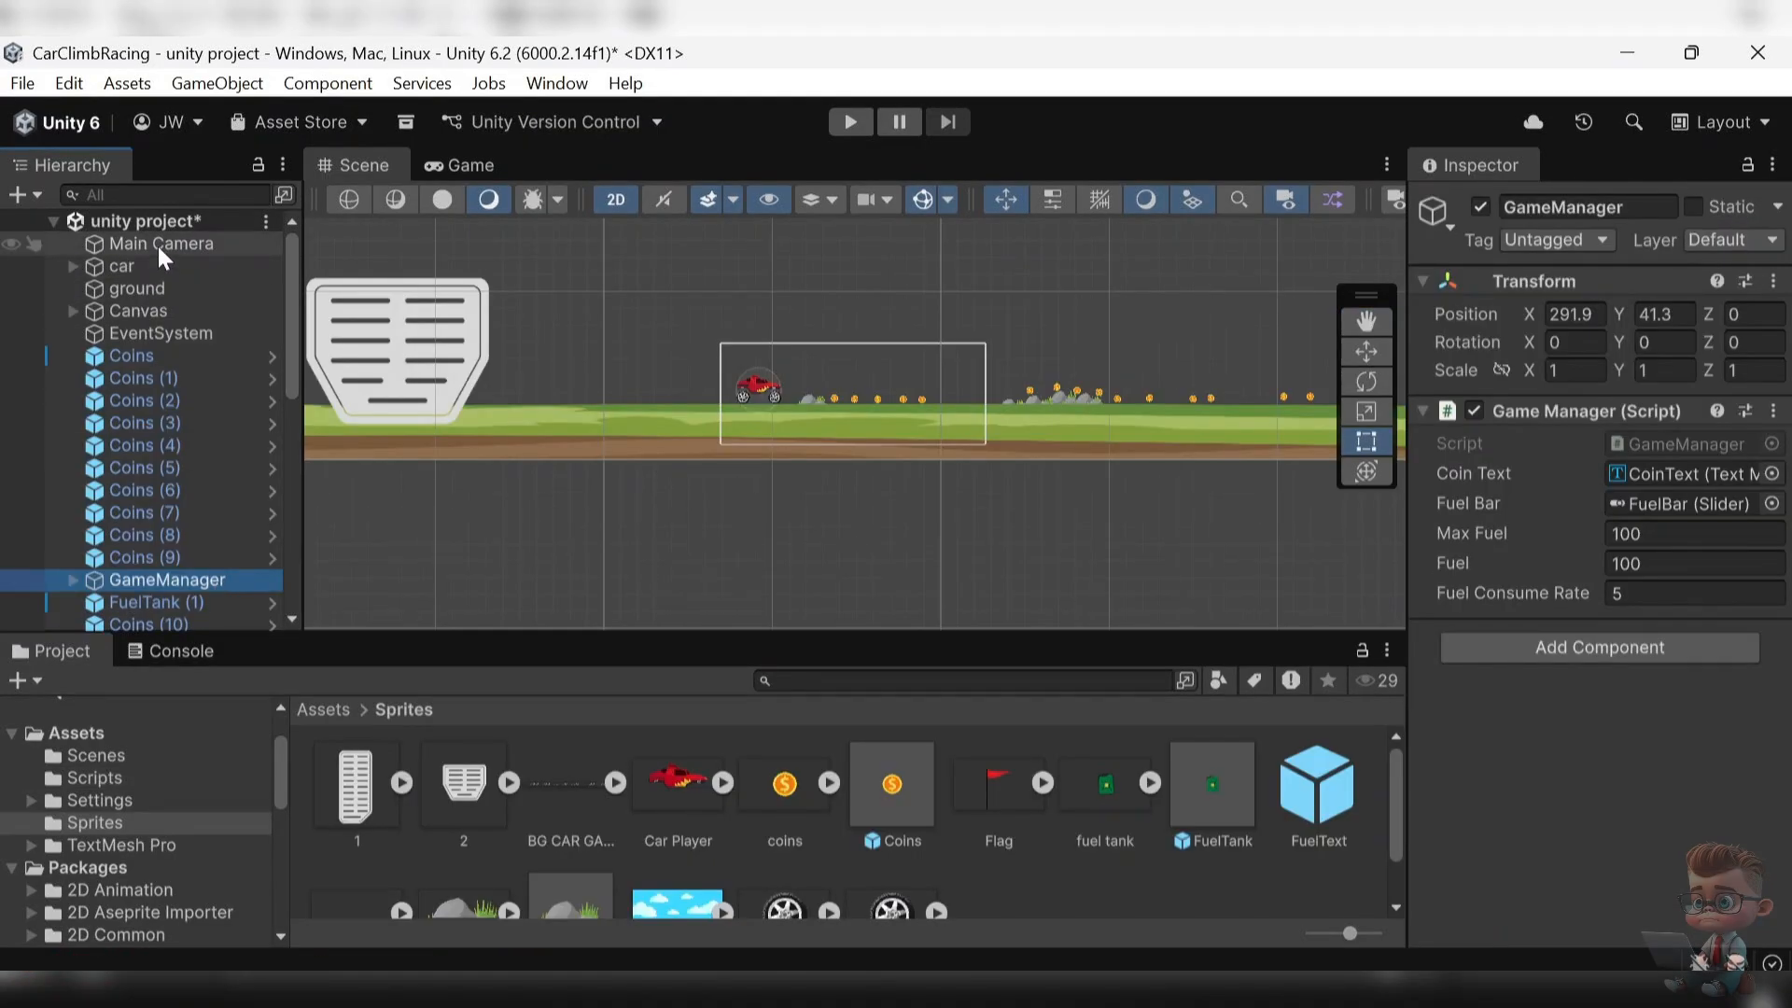
- Examine the Main Camera's render type, projection size and Camera Follow 2D settings, and locate its follow script in the project
click(158, 244)
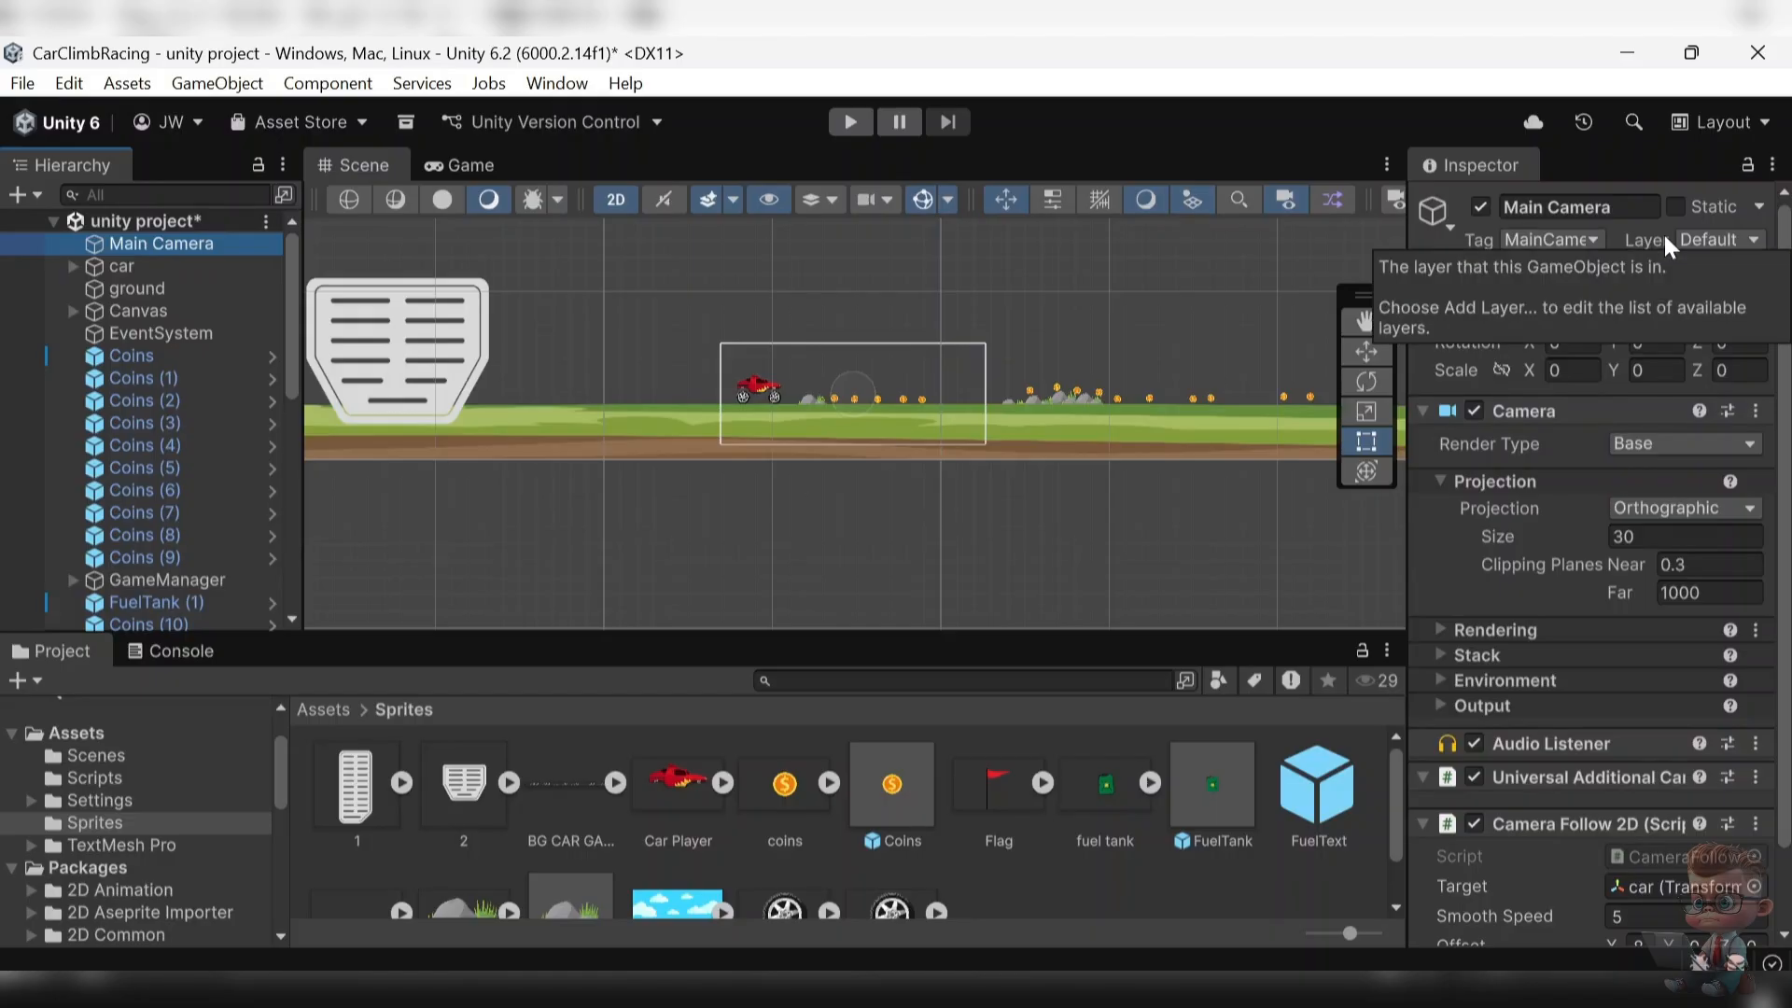
scroll(1633, 403, down, 1)
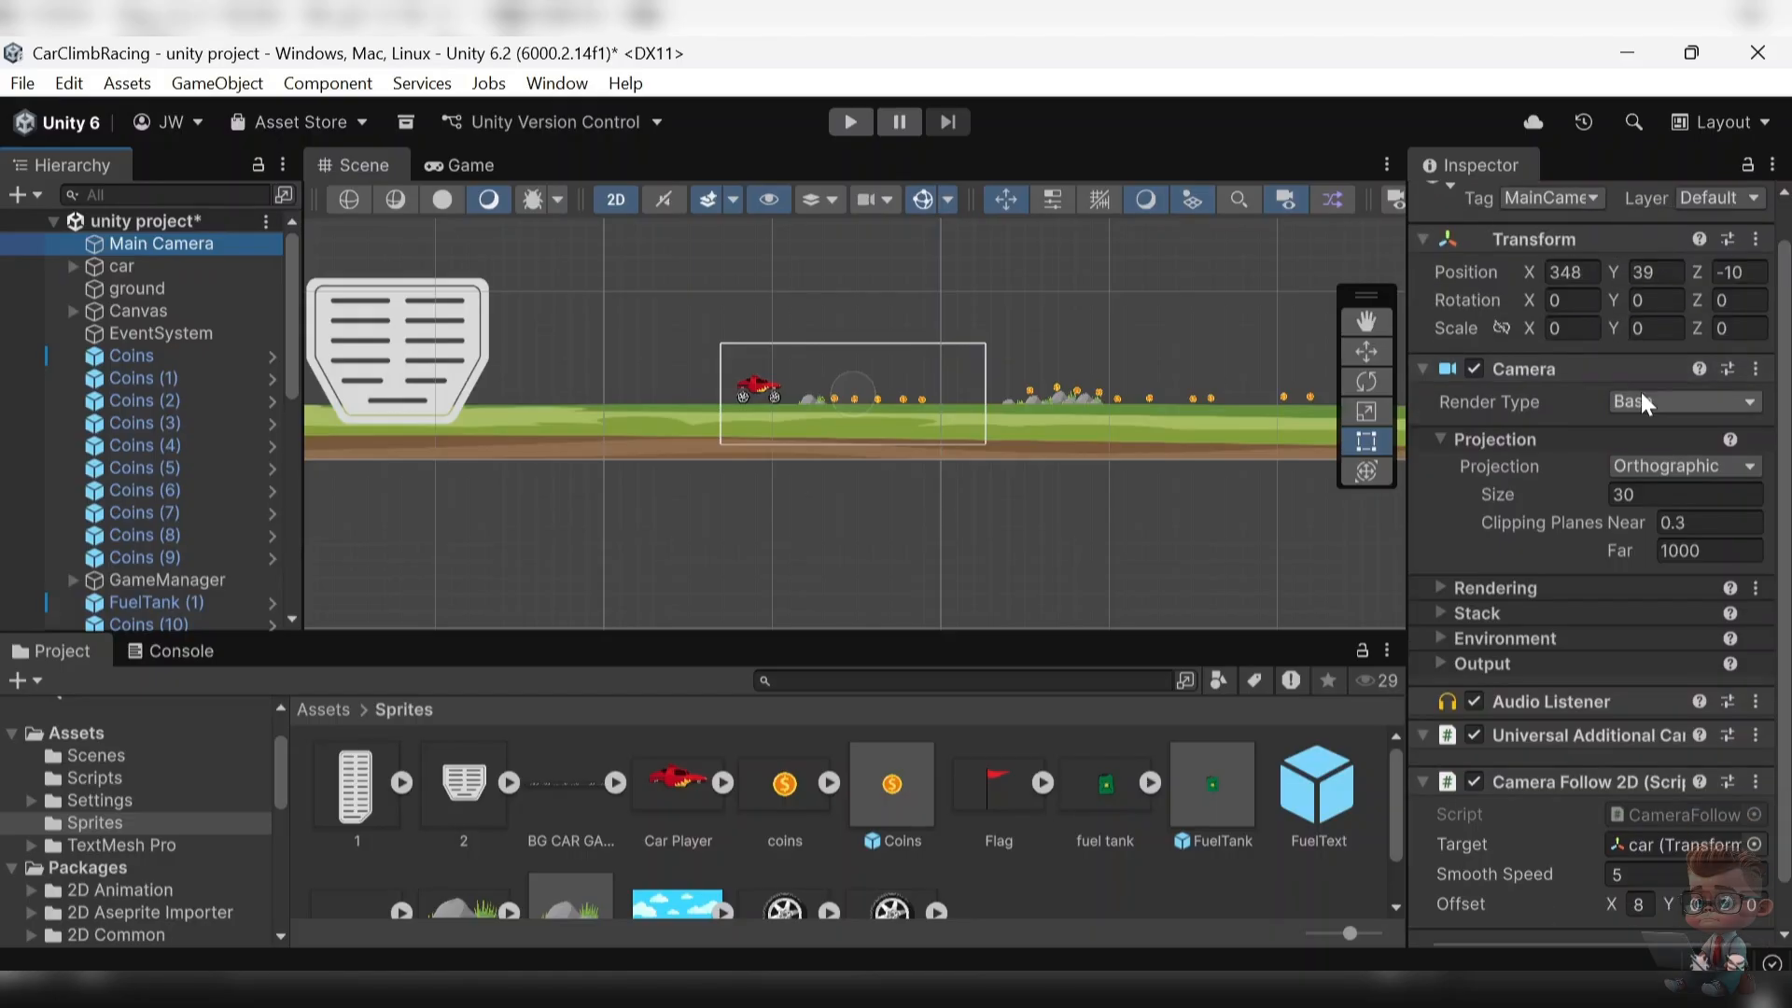
click(1663, 399)
click(1561, 399)
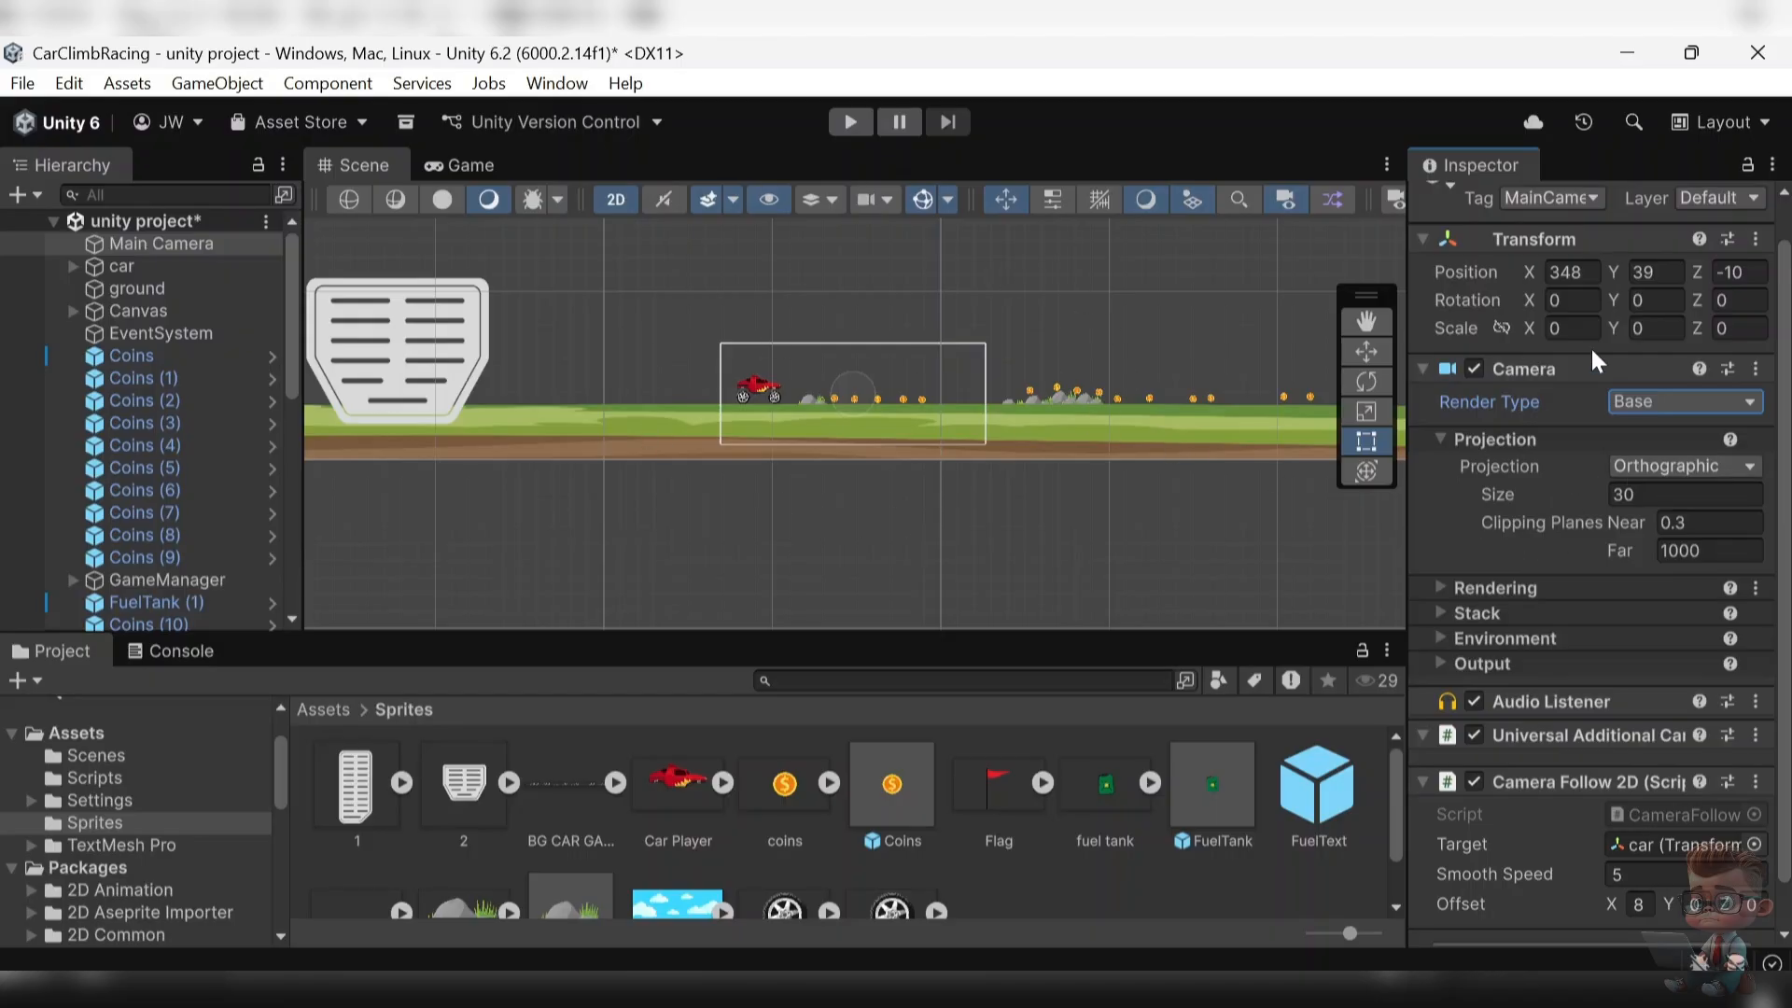
click(1670, 494)
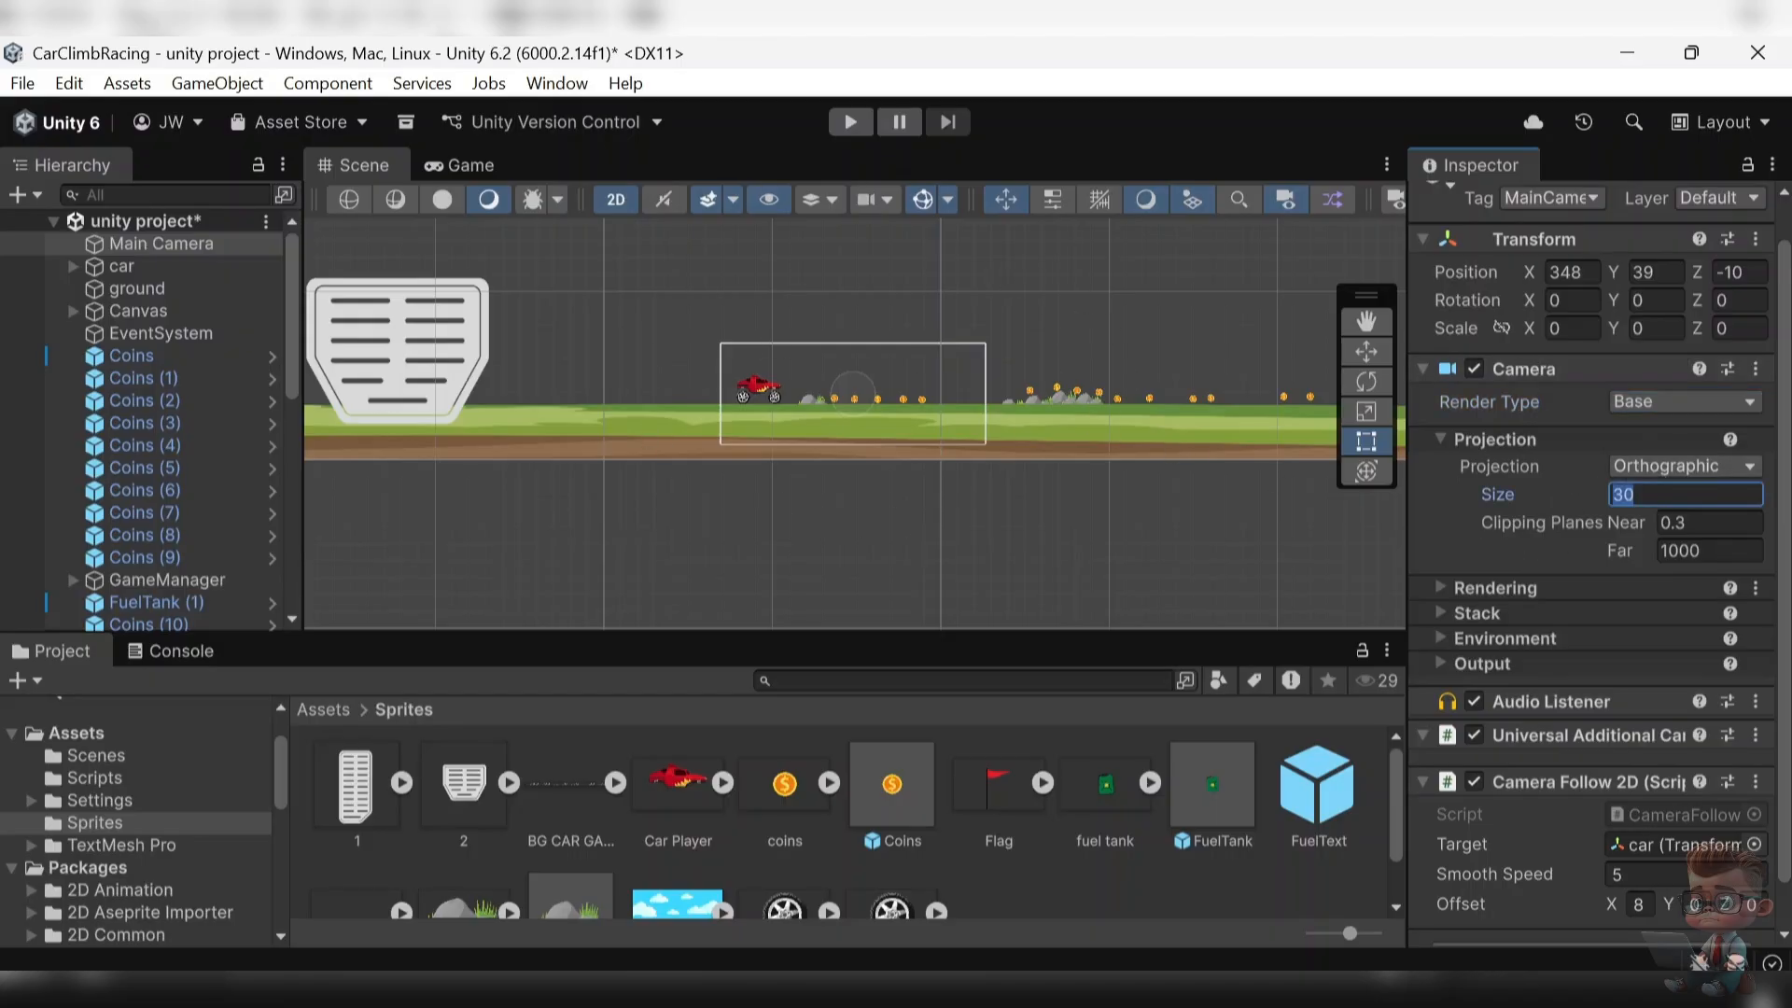
scroll(1660, 507, down, 1)
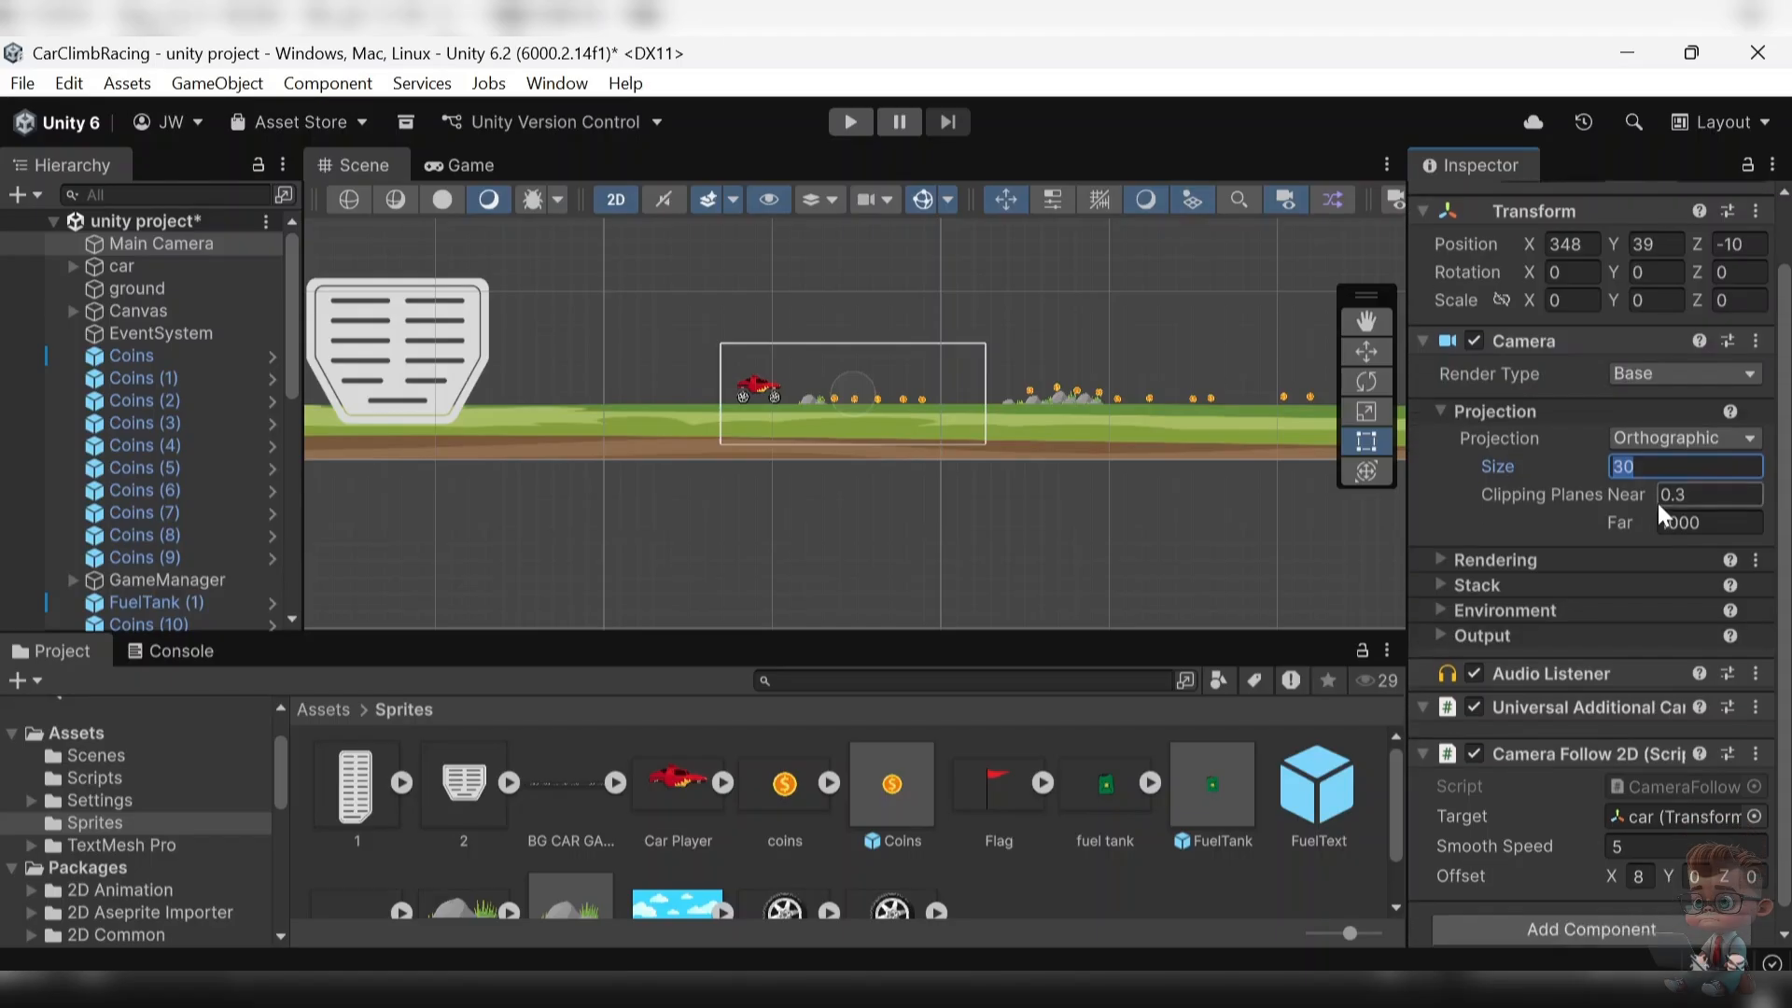
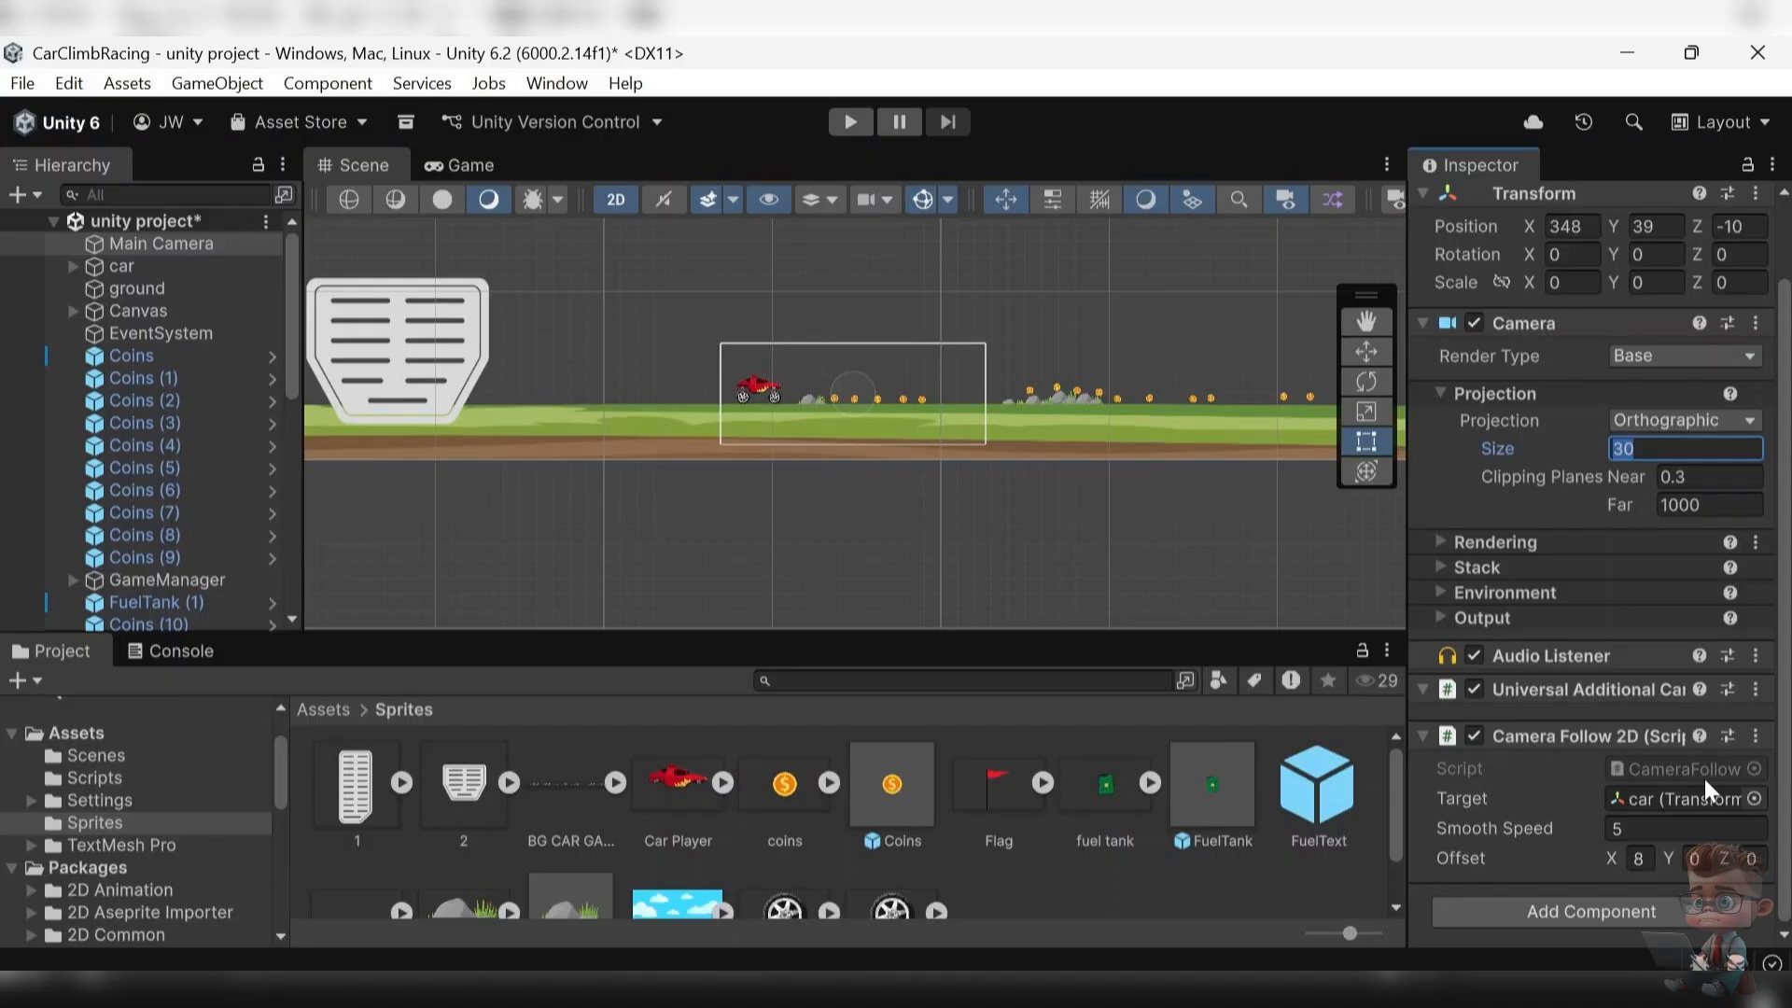
click(1704, 779)
- Look through the car's components and search the addable components for "camer" without adding one
click(162, 265)
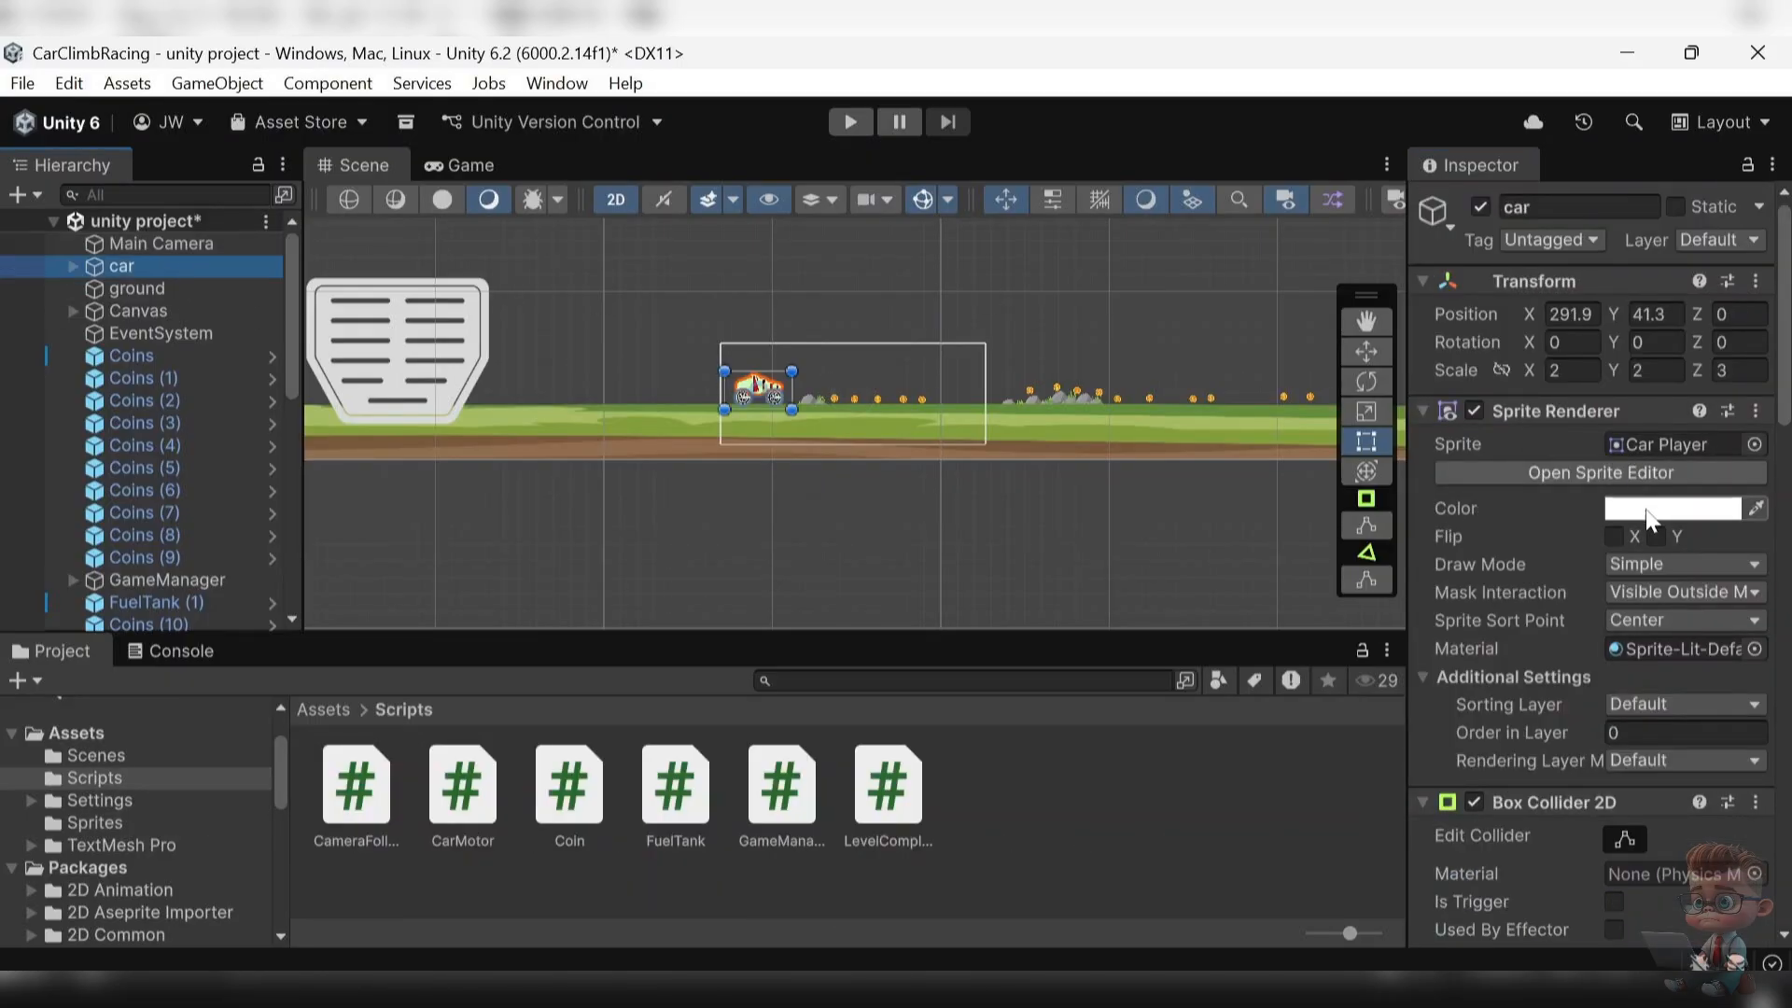
scroll(1655, 614, down, 5)
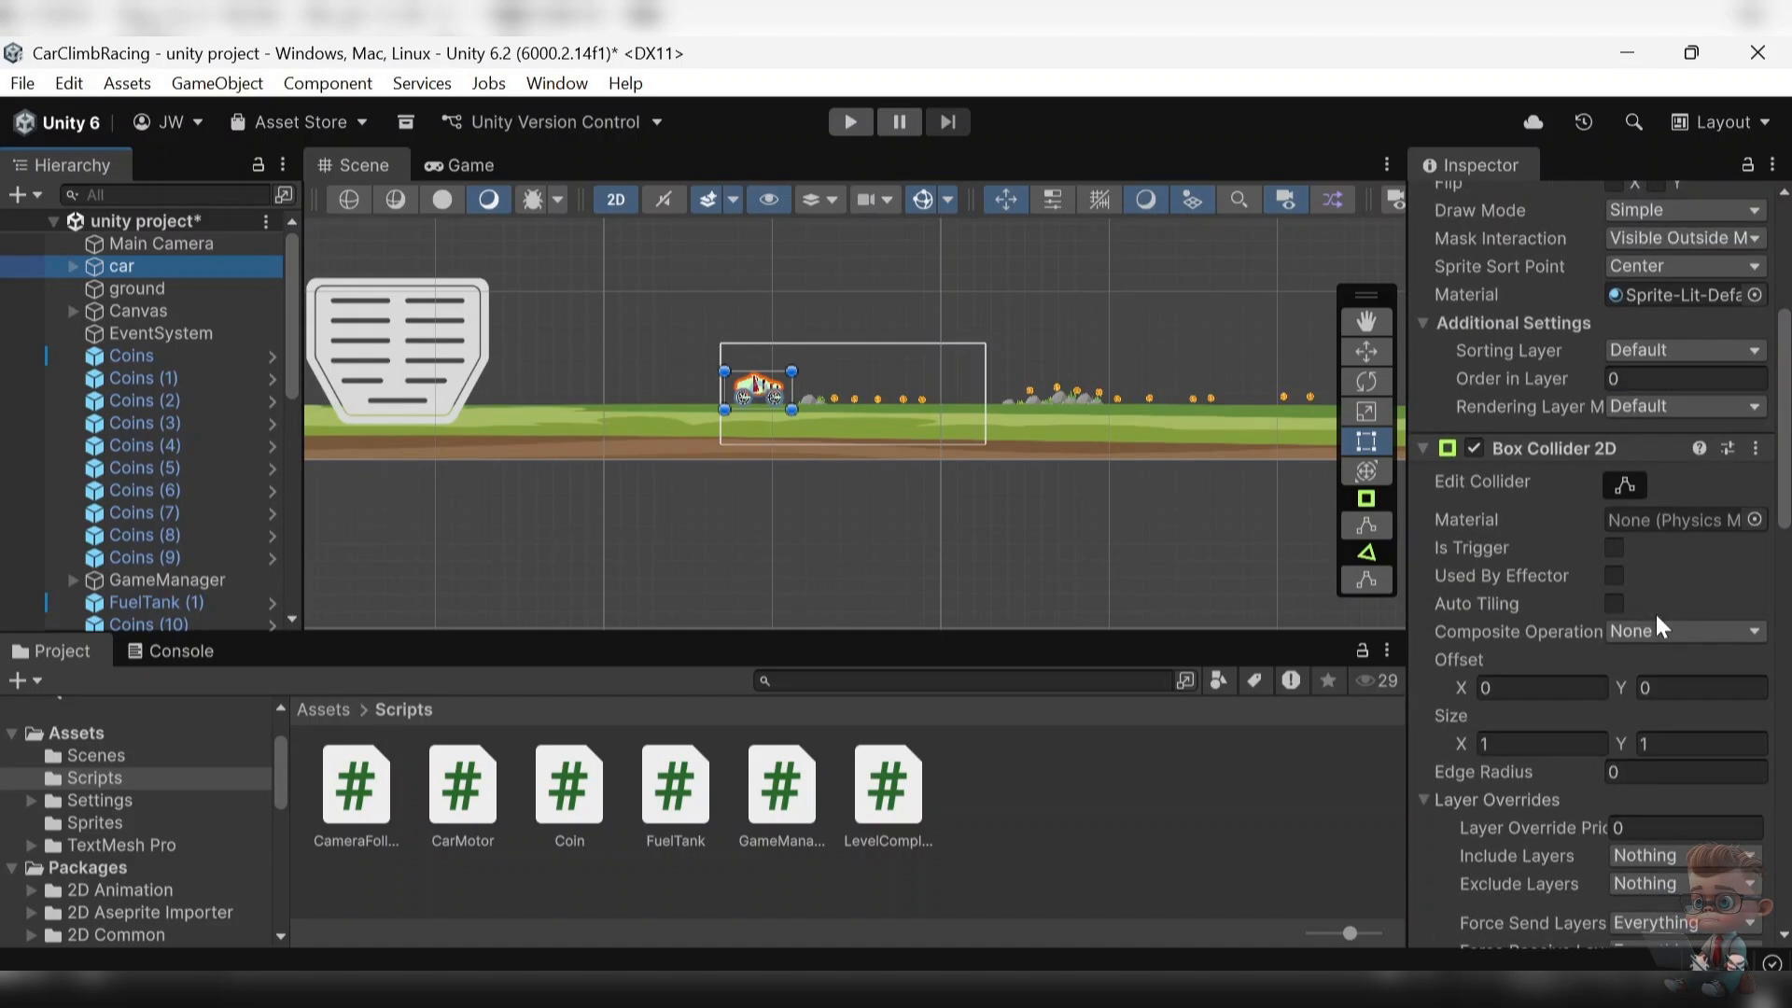
scroll(1654, 612, down, 5)
scroll(1530, 358, up, 3)
scroll(1586, 654, down, 10)
click(1598, 910)
text(camer)
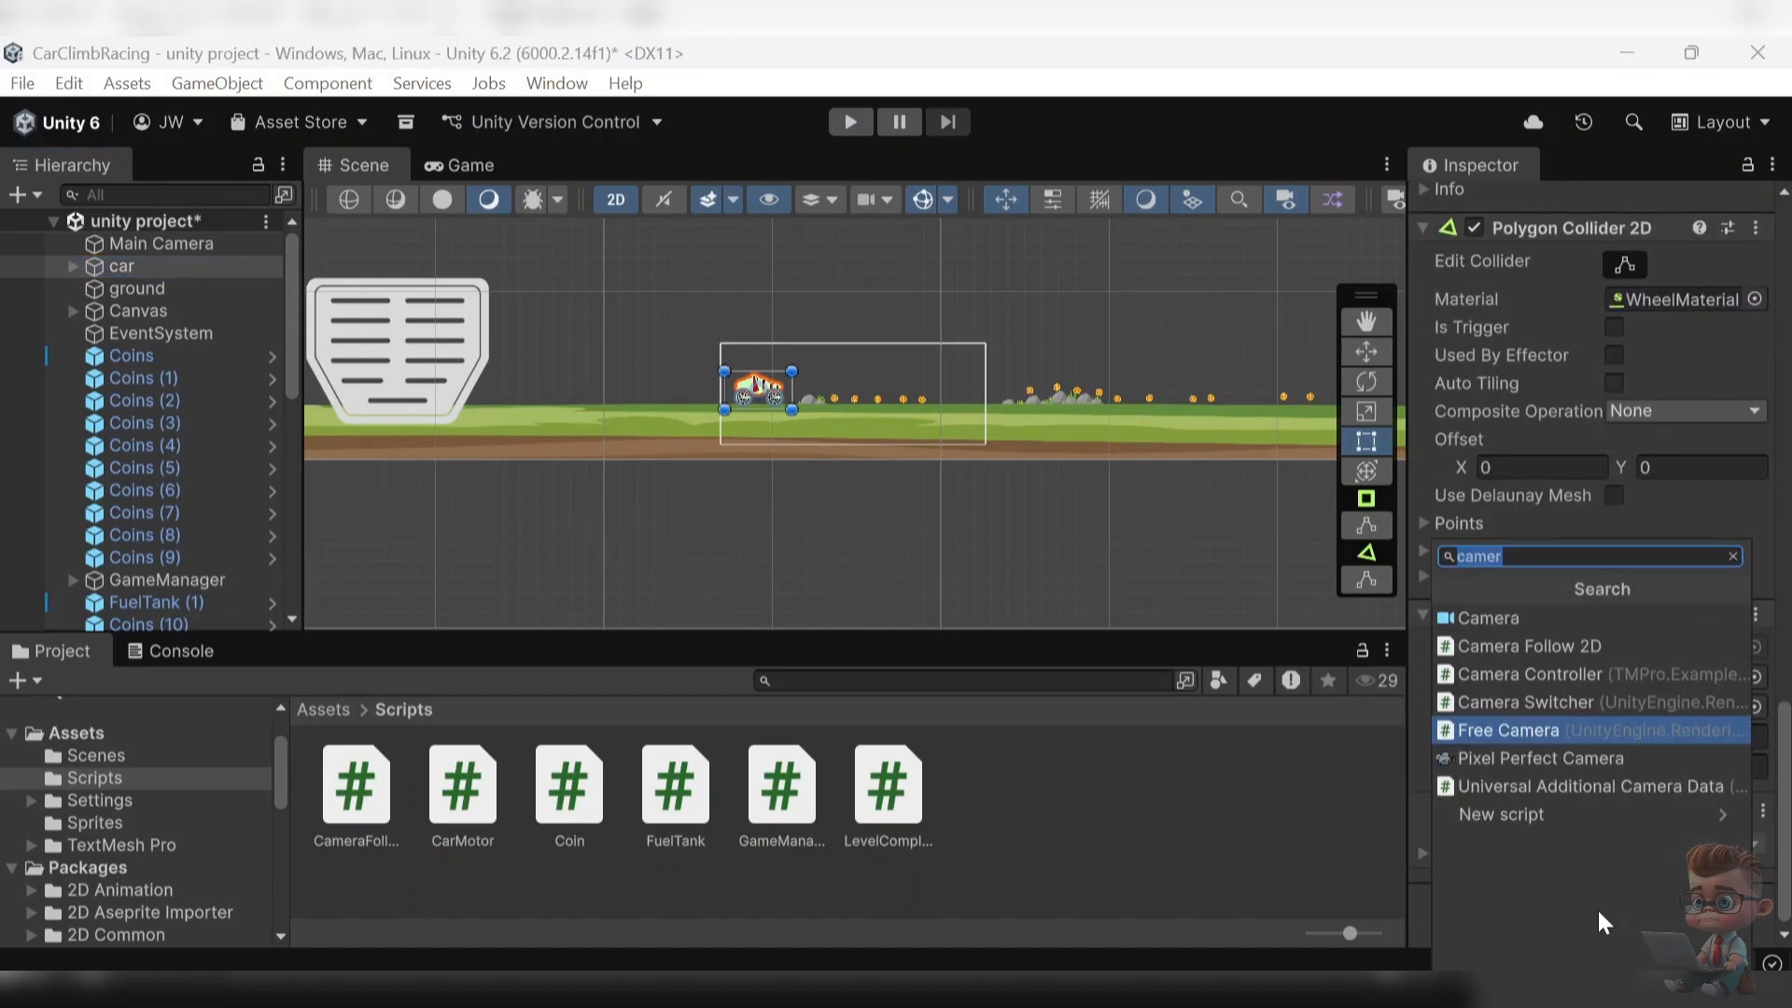
click(1670, 608)
- Review the car's collider and Rigidbody 2D settings, and assign WheelMaterial 1 as its Polygon Collider 2D material
scroll(1745, 521, down, 5)
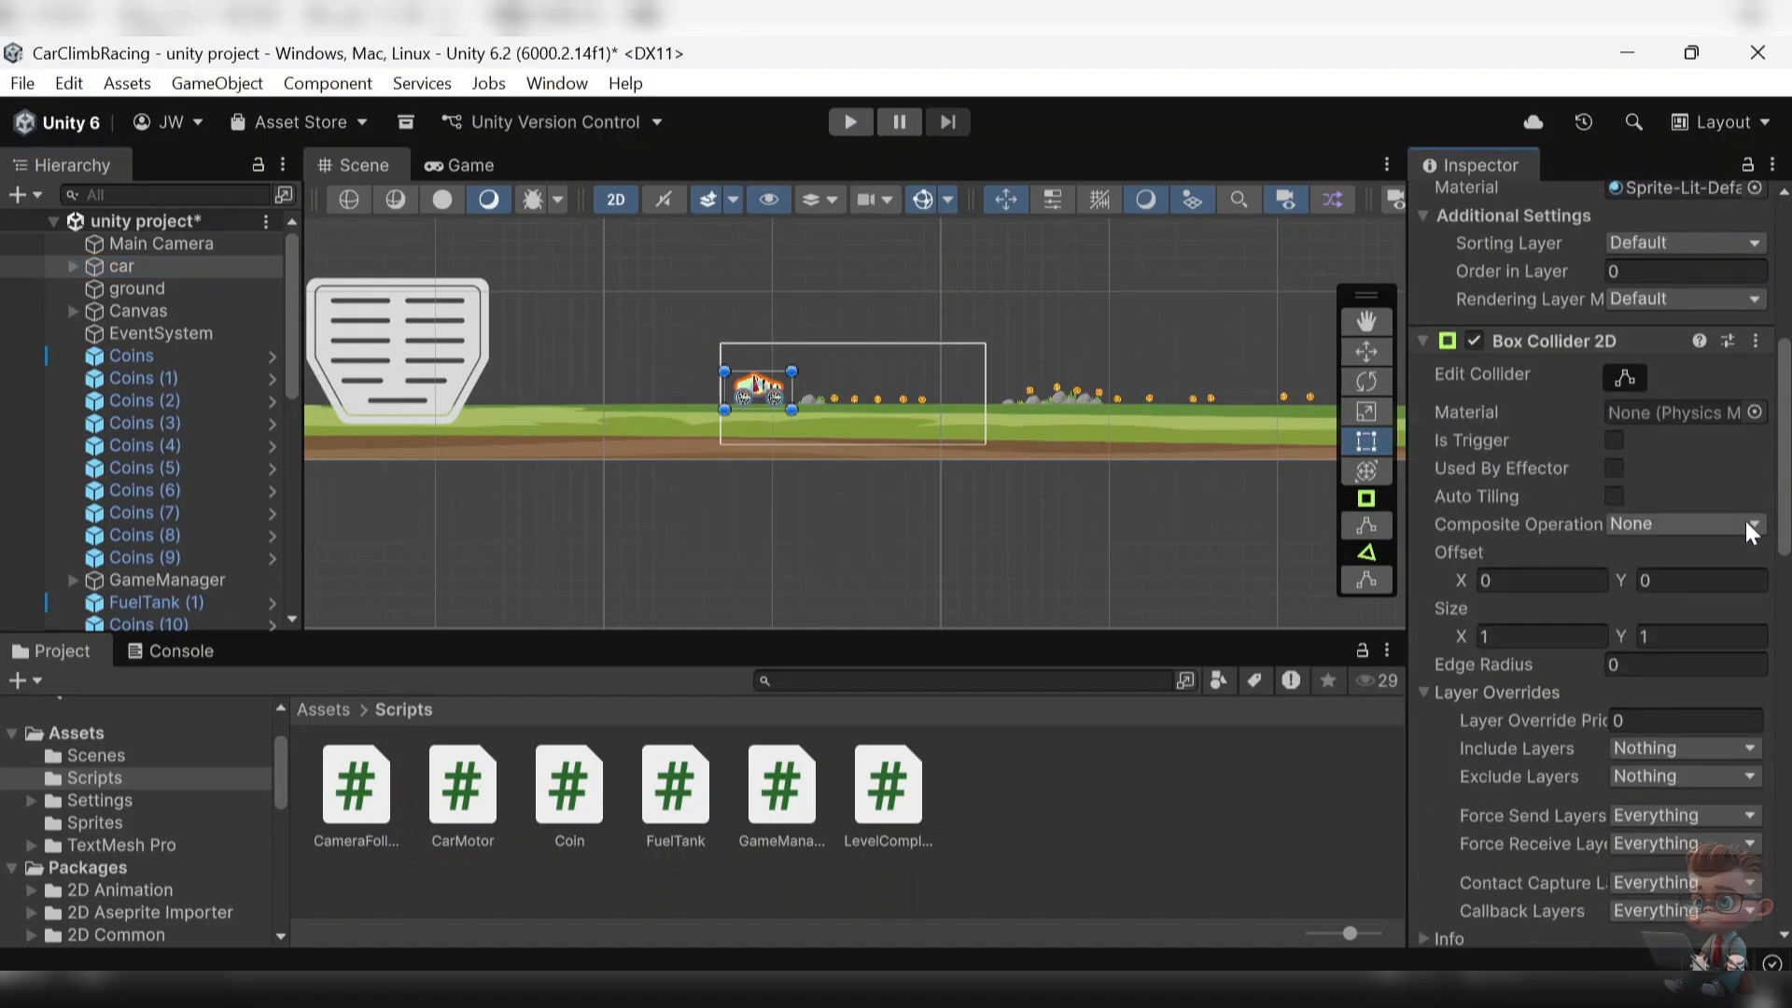
scroll(1745, 521, down, 3)
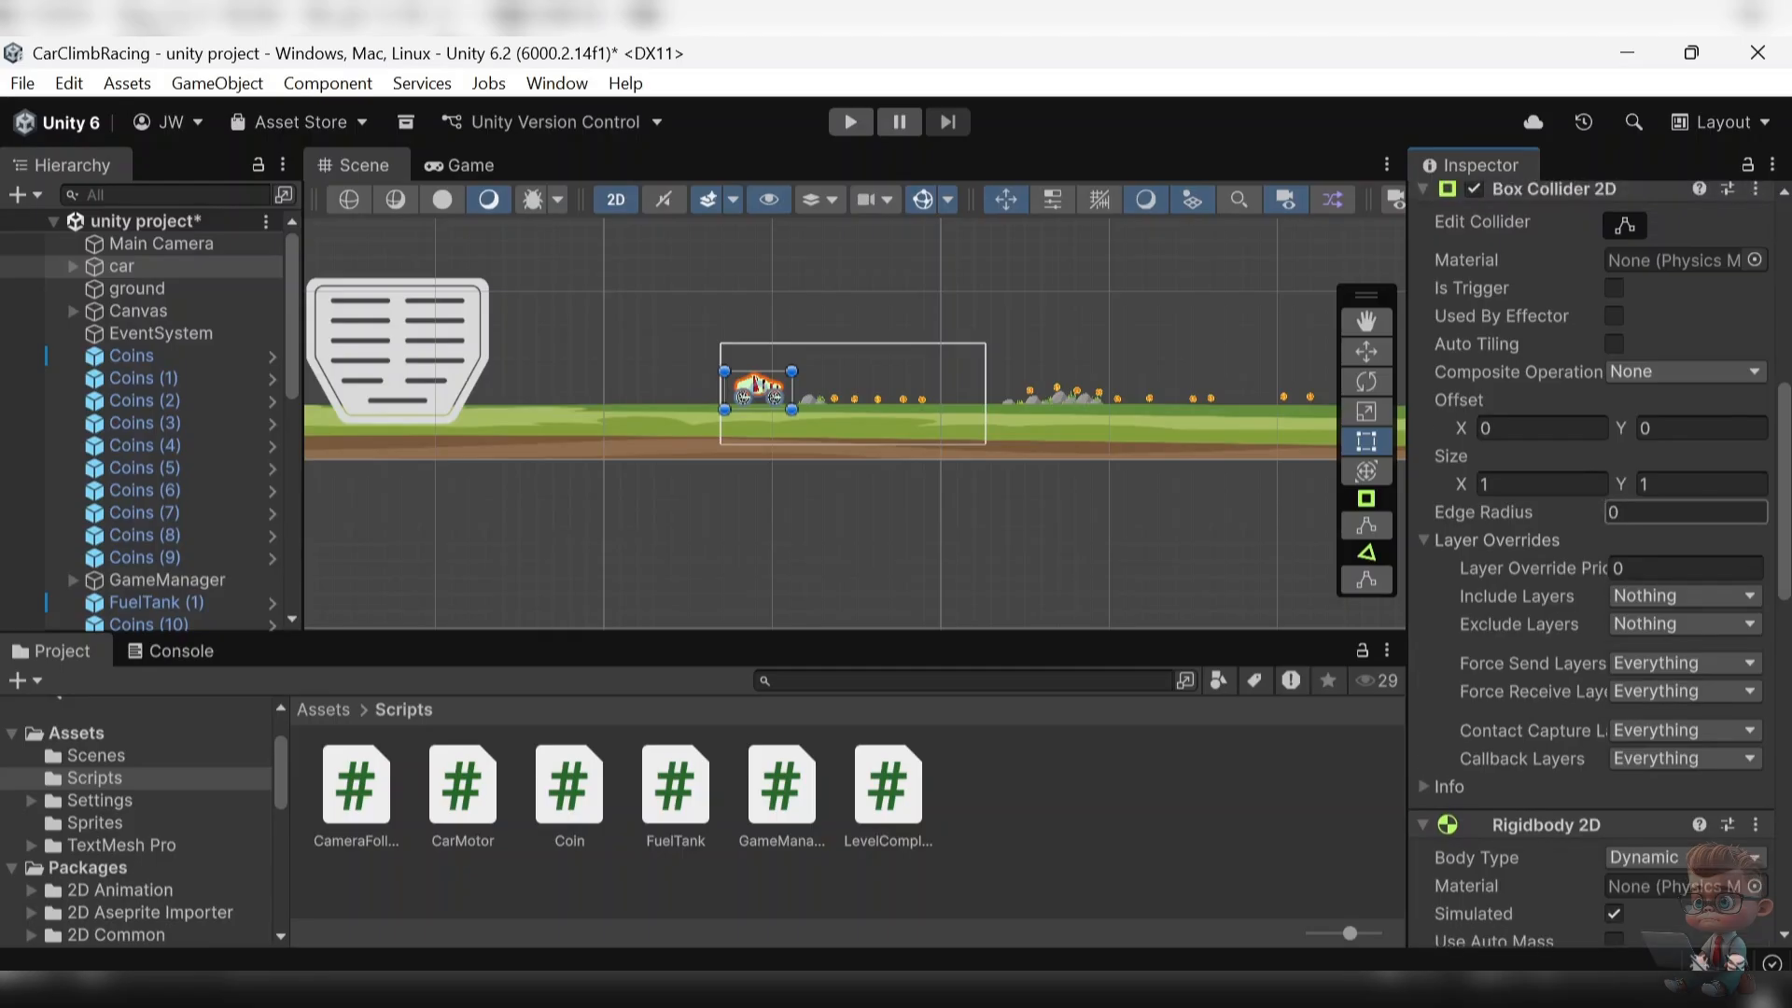
scroll(1745, 521, down, 8)
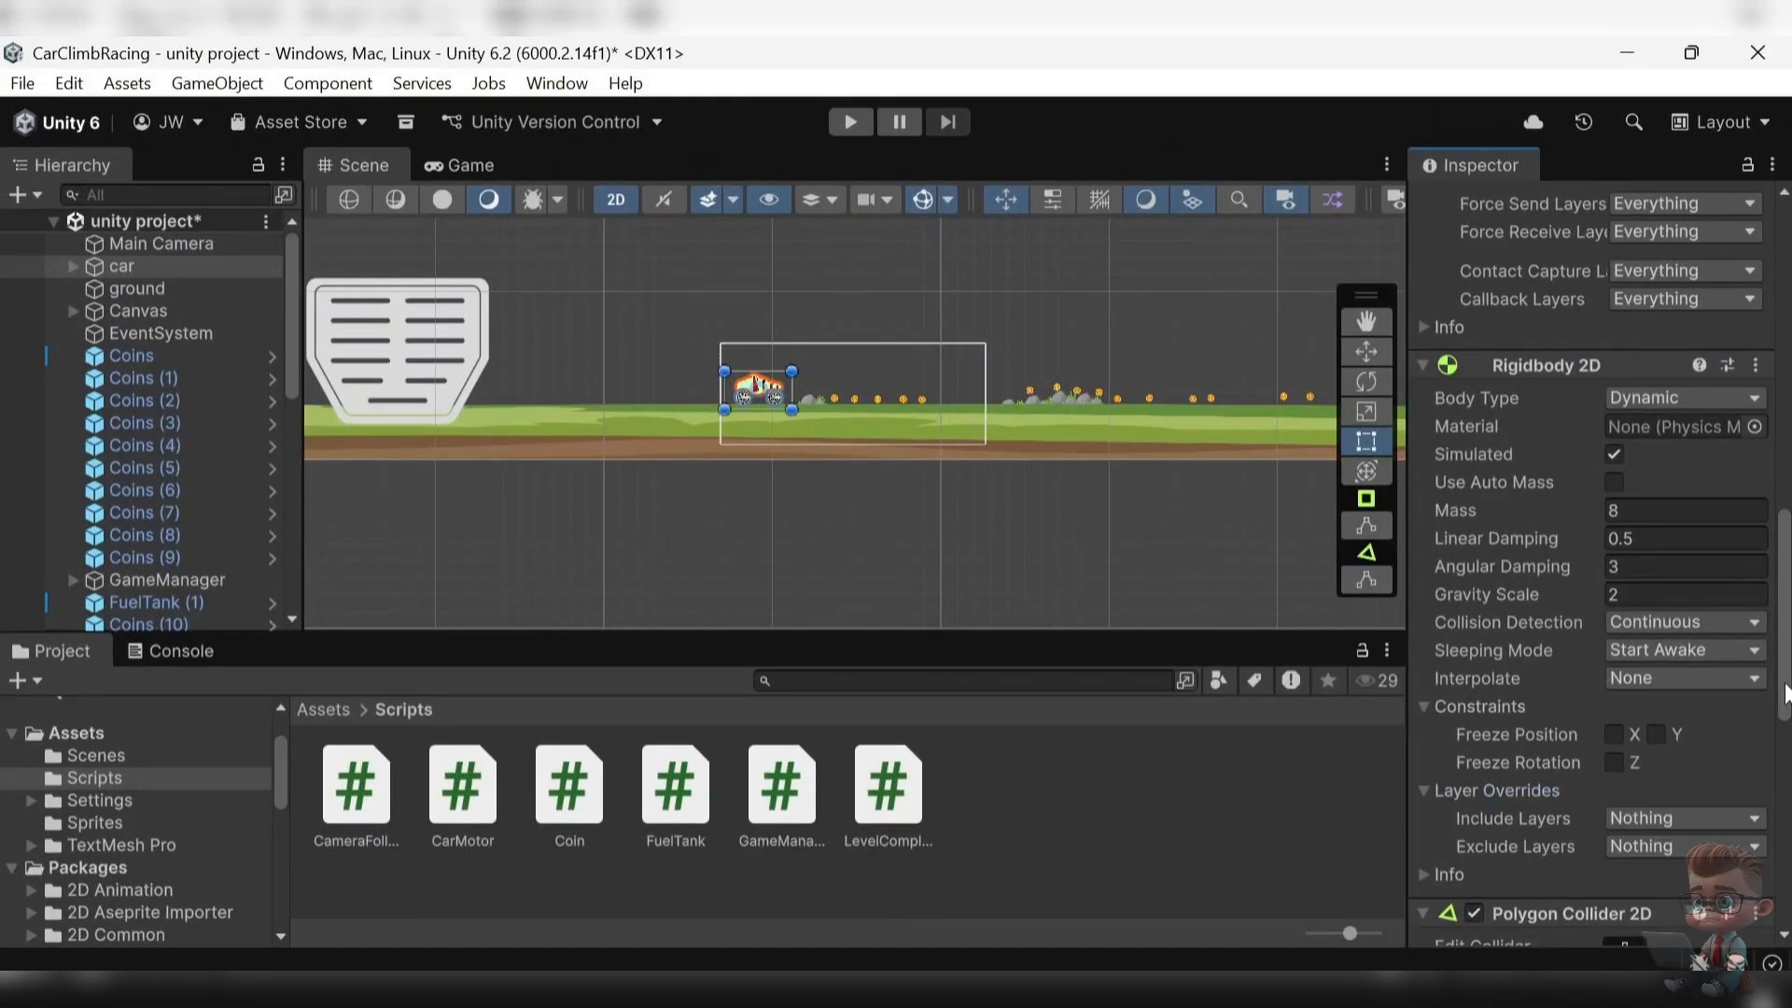
drag(1787, 675, 1787, 786)
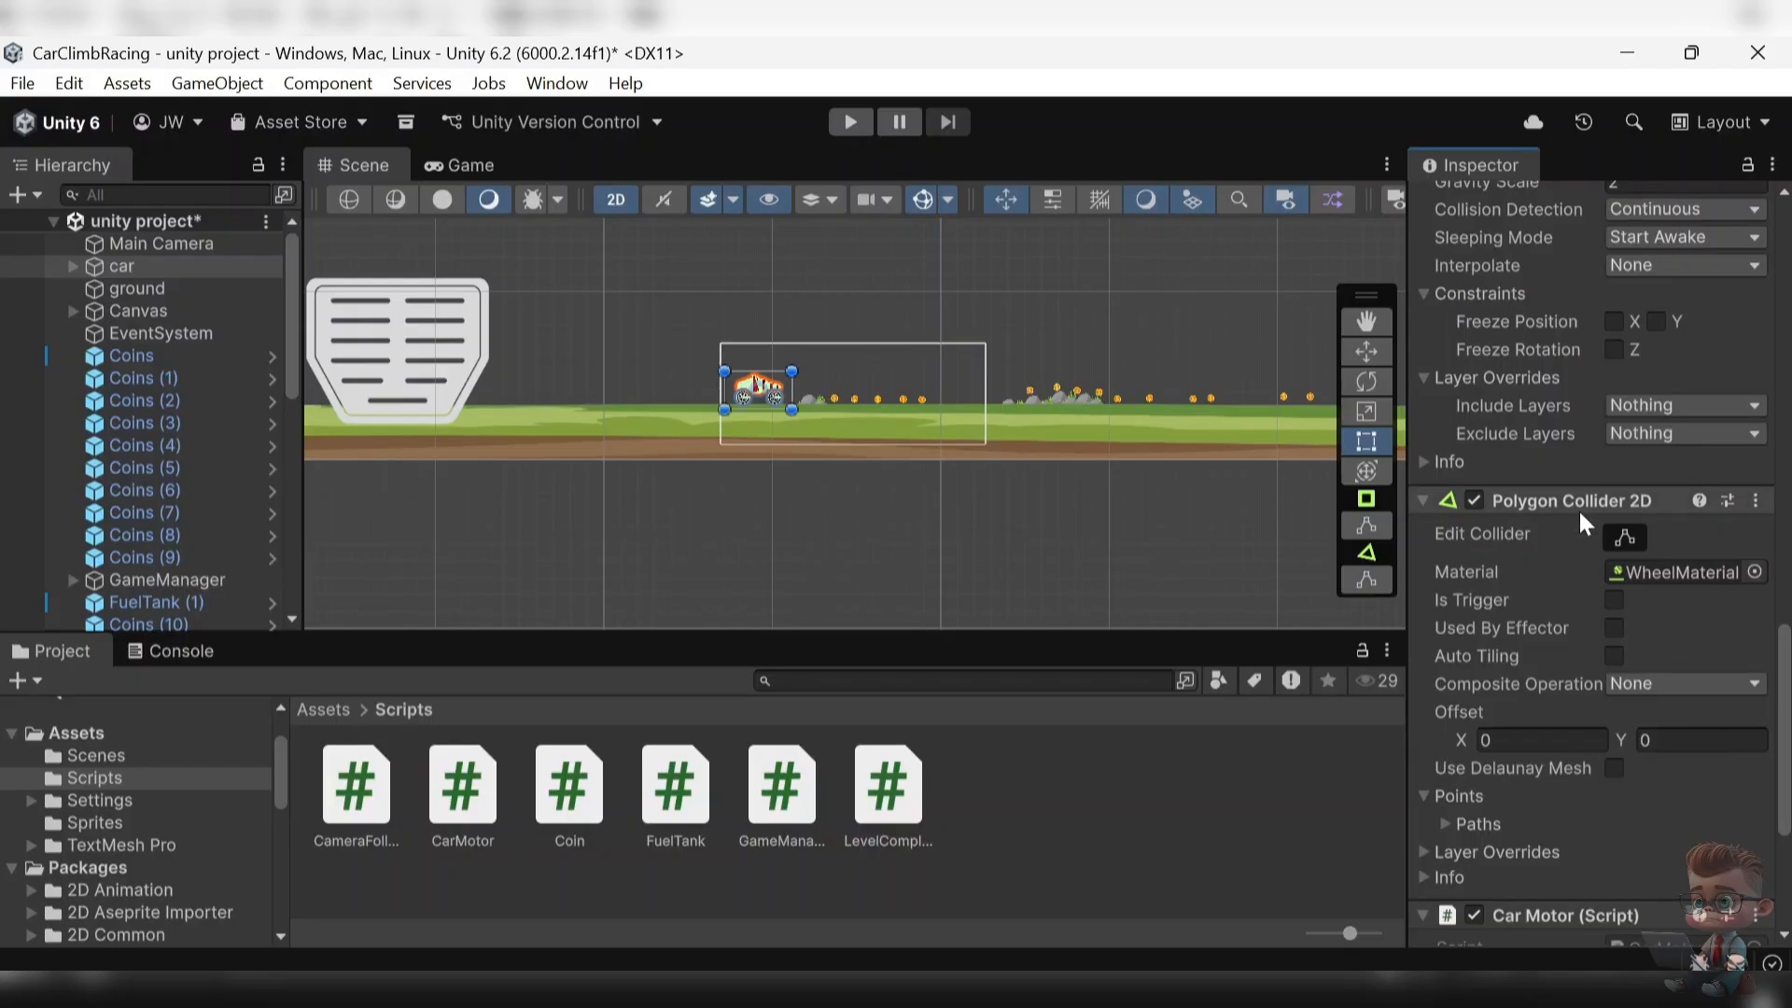
click(1755, 572)
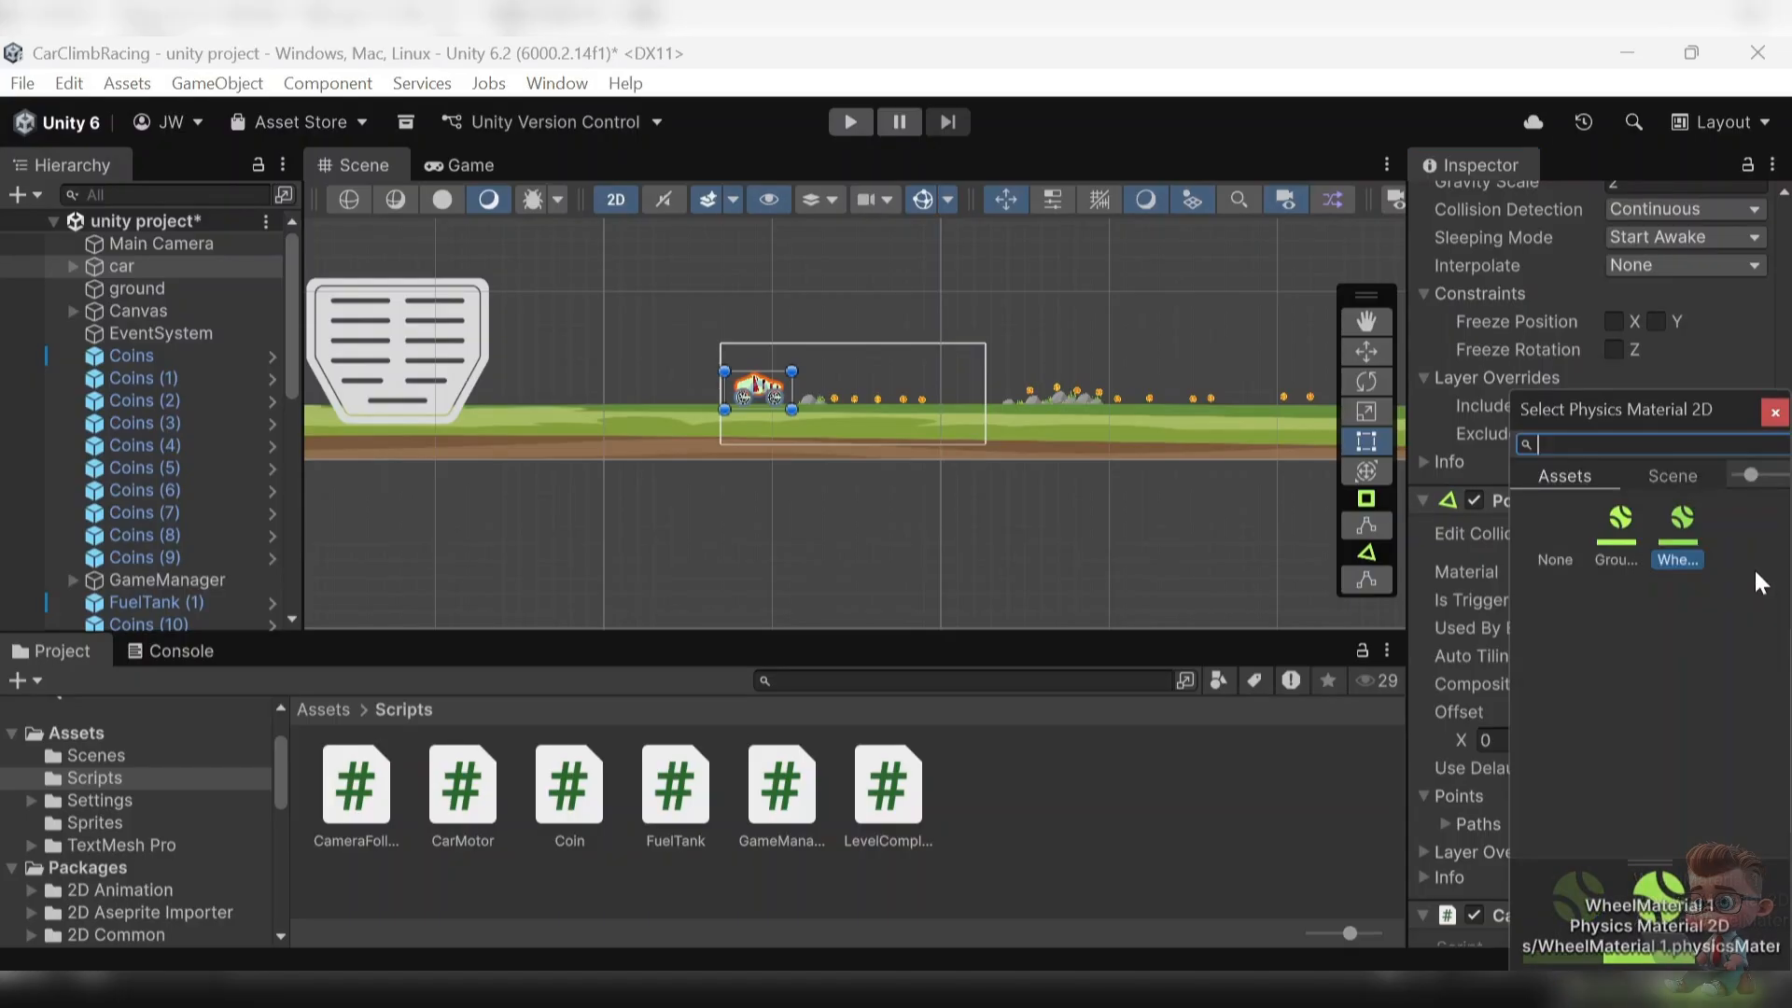
double_click(1683, 517)
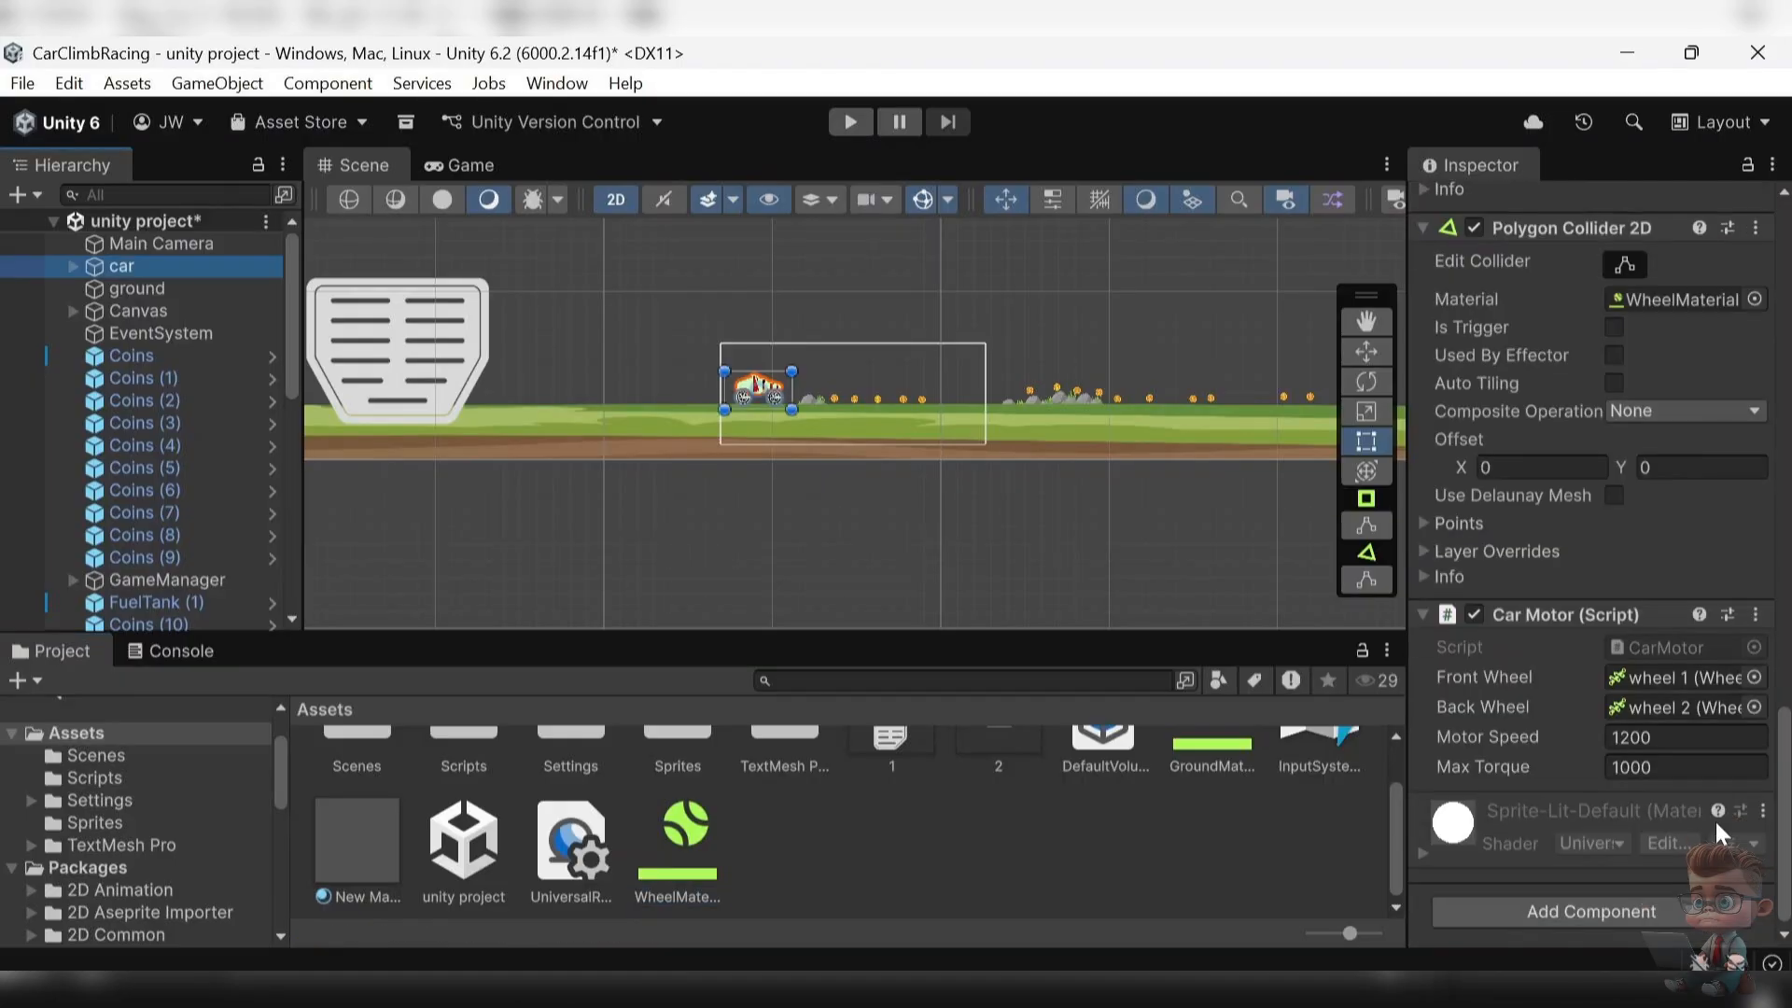
- Check which physics materials are available for the car's Polygon Collider 2D and keep WheelMaterial 1 assigned
scroll(1715, 820, up, 1)
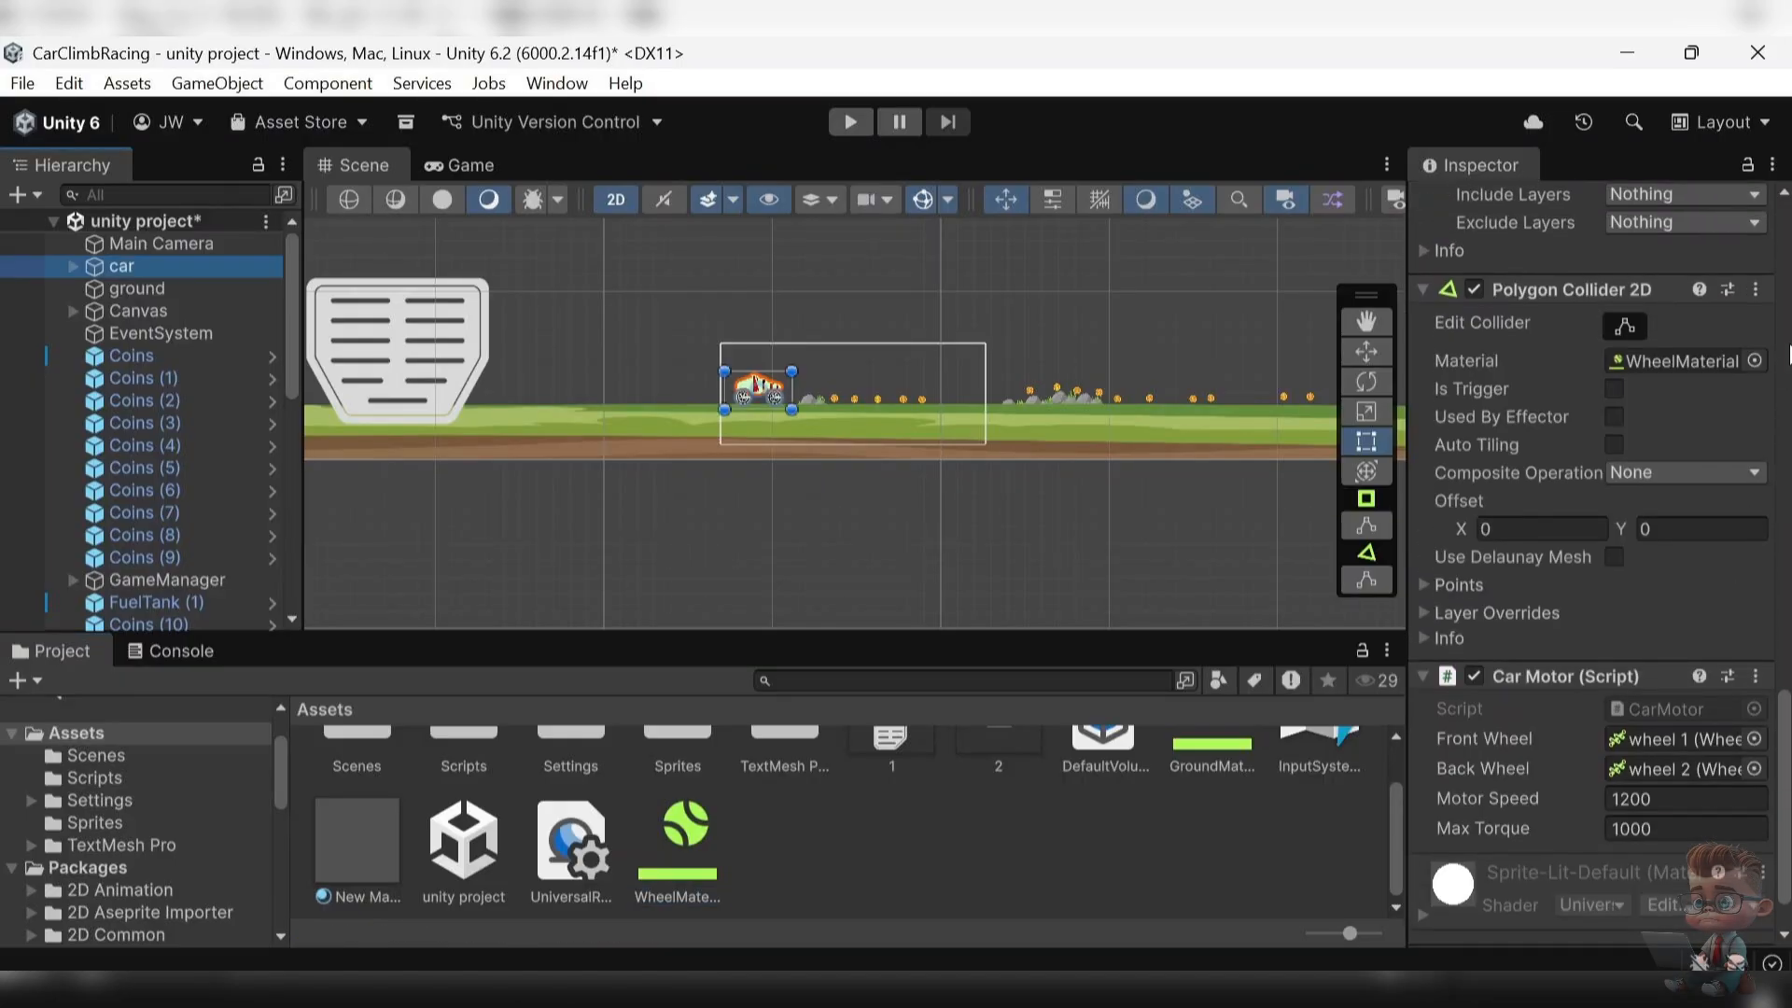
click(1755, 360)
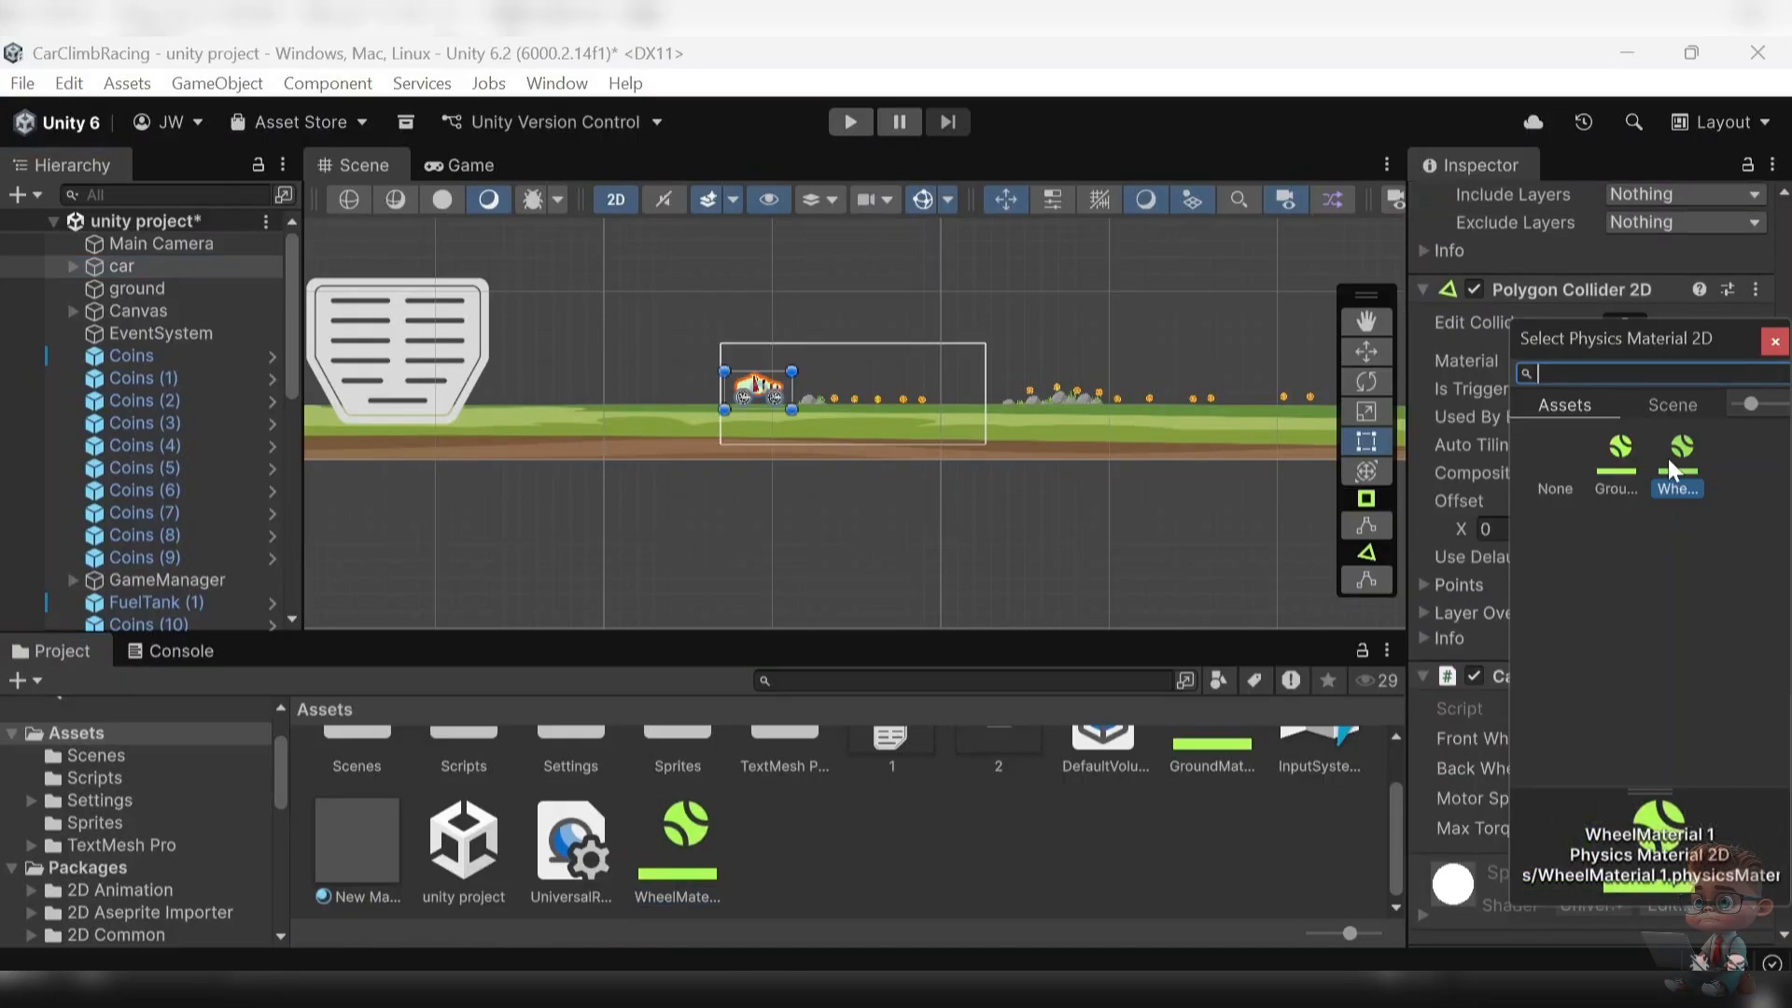
click(1774, 341)
- Find Car Motor among the addable components and add it to the car
scroll(1532, 621, down, 1)
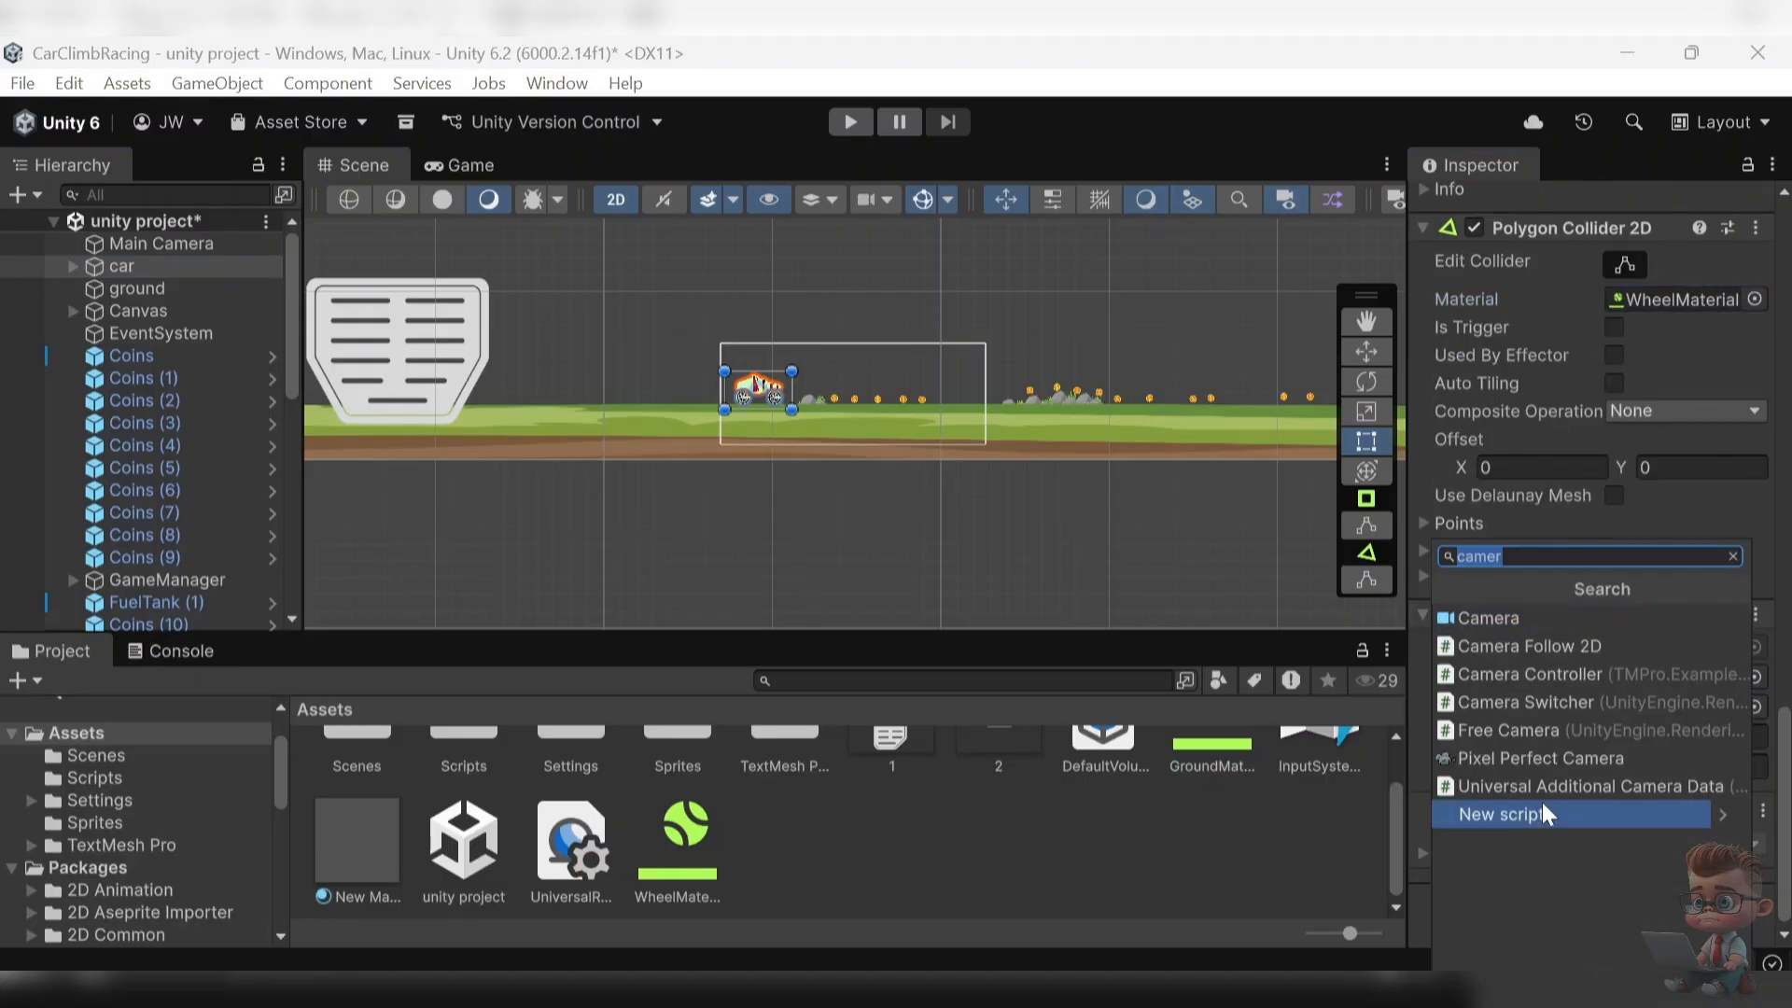
text(car)
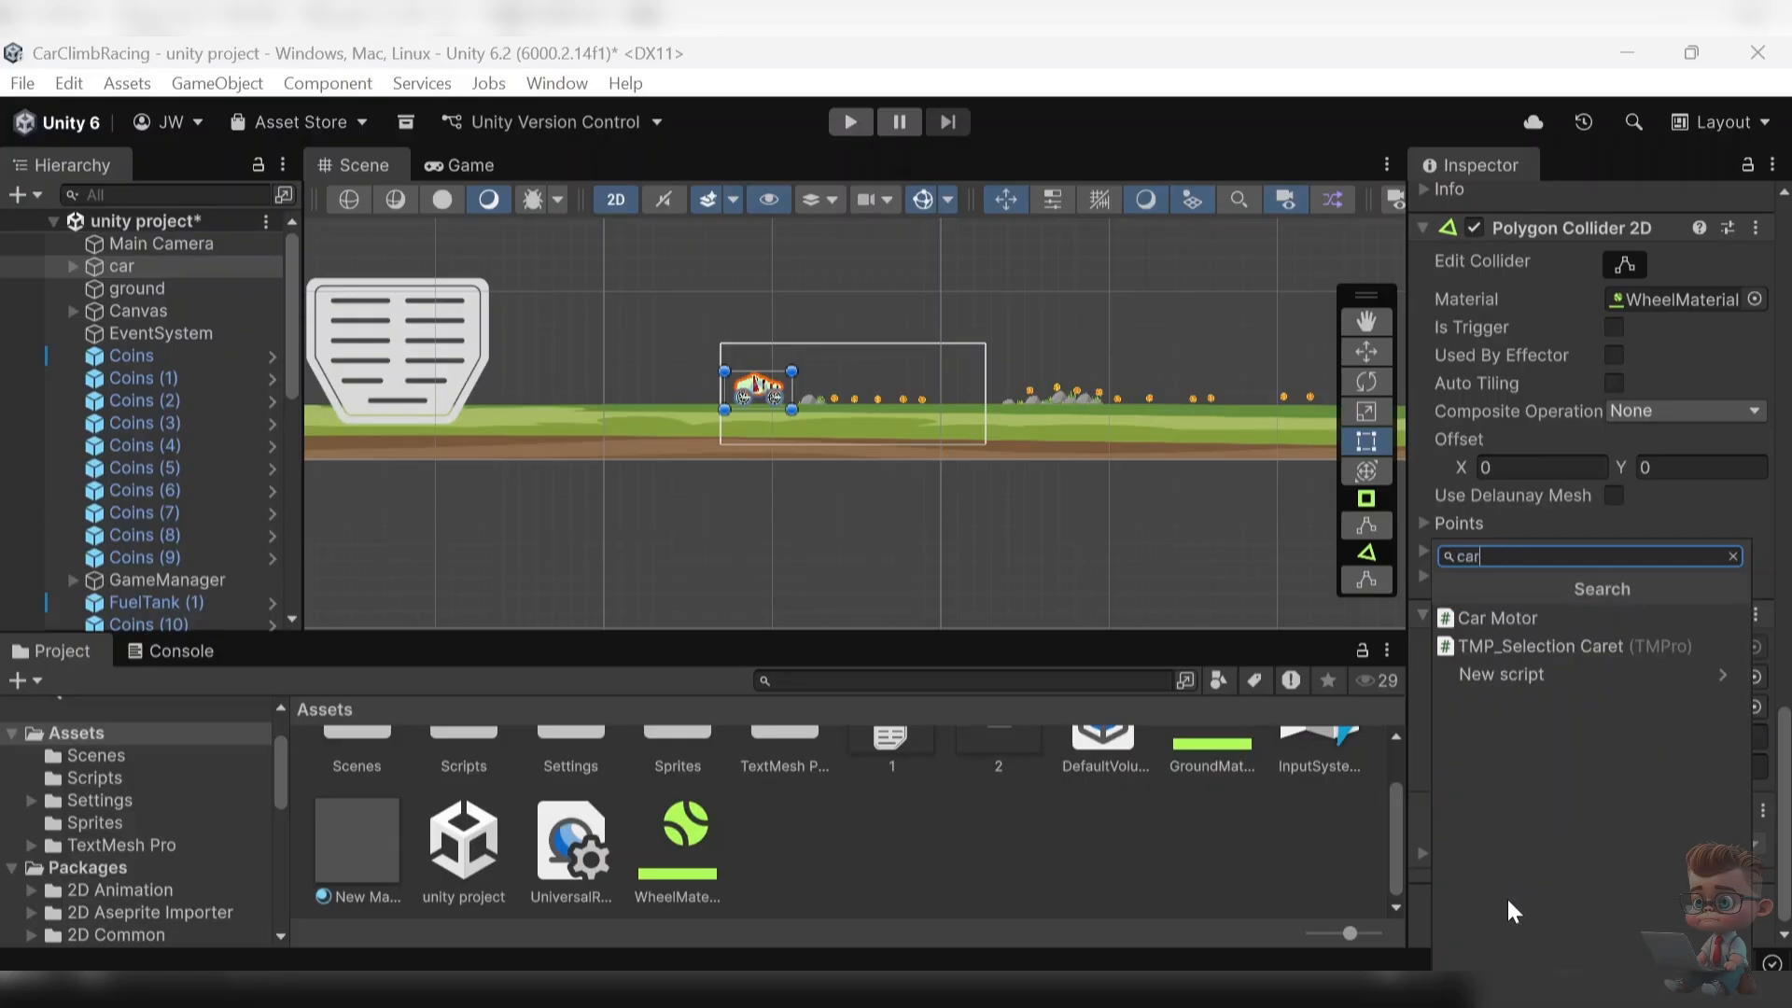
click(1545, 620)
scroll(1618, 781, down, 5)
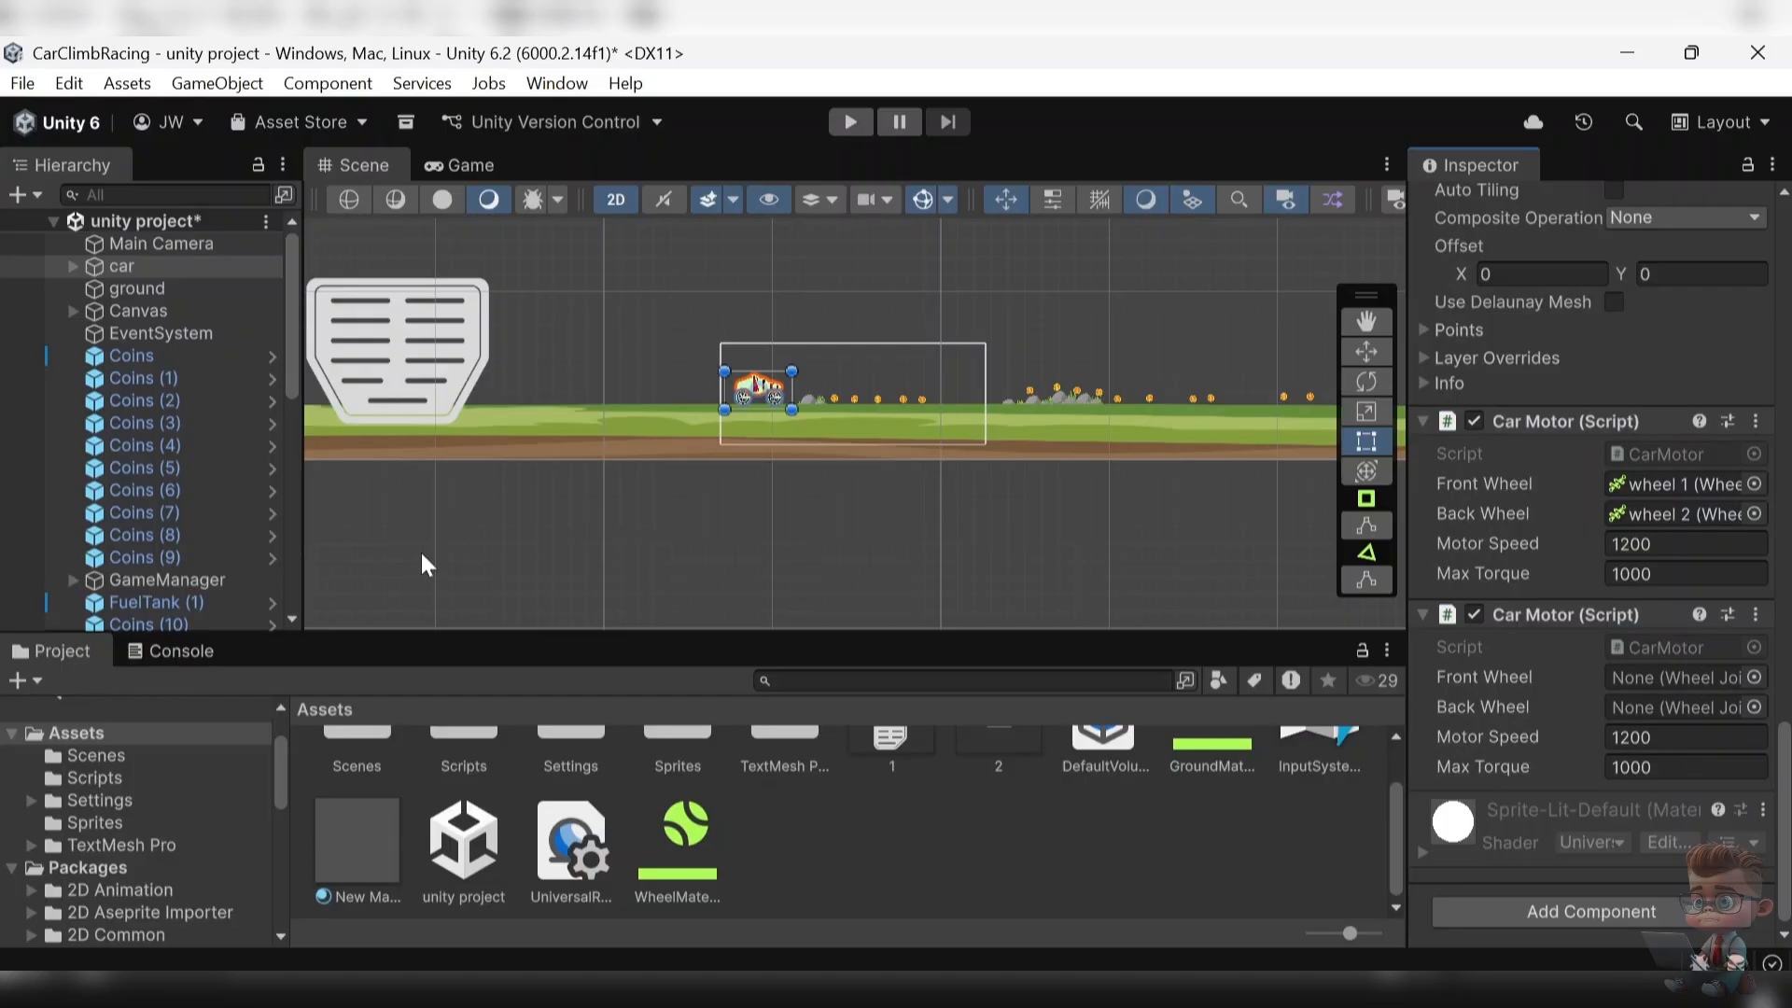
- Try wheel 1 as front wheel and wheel 2 as back wheel in the duplicate Car Motor component, and remove that duplicate
click(72, 266)
drag(94, 284, 1699, 683)
click(1754, 707)
double_click(1589, 545)
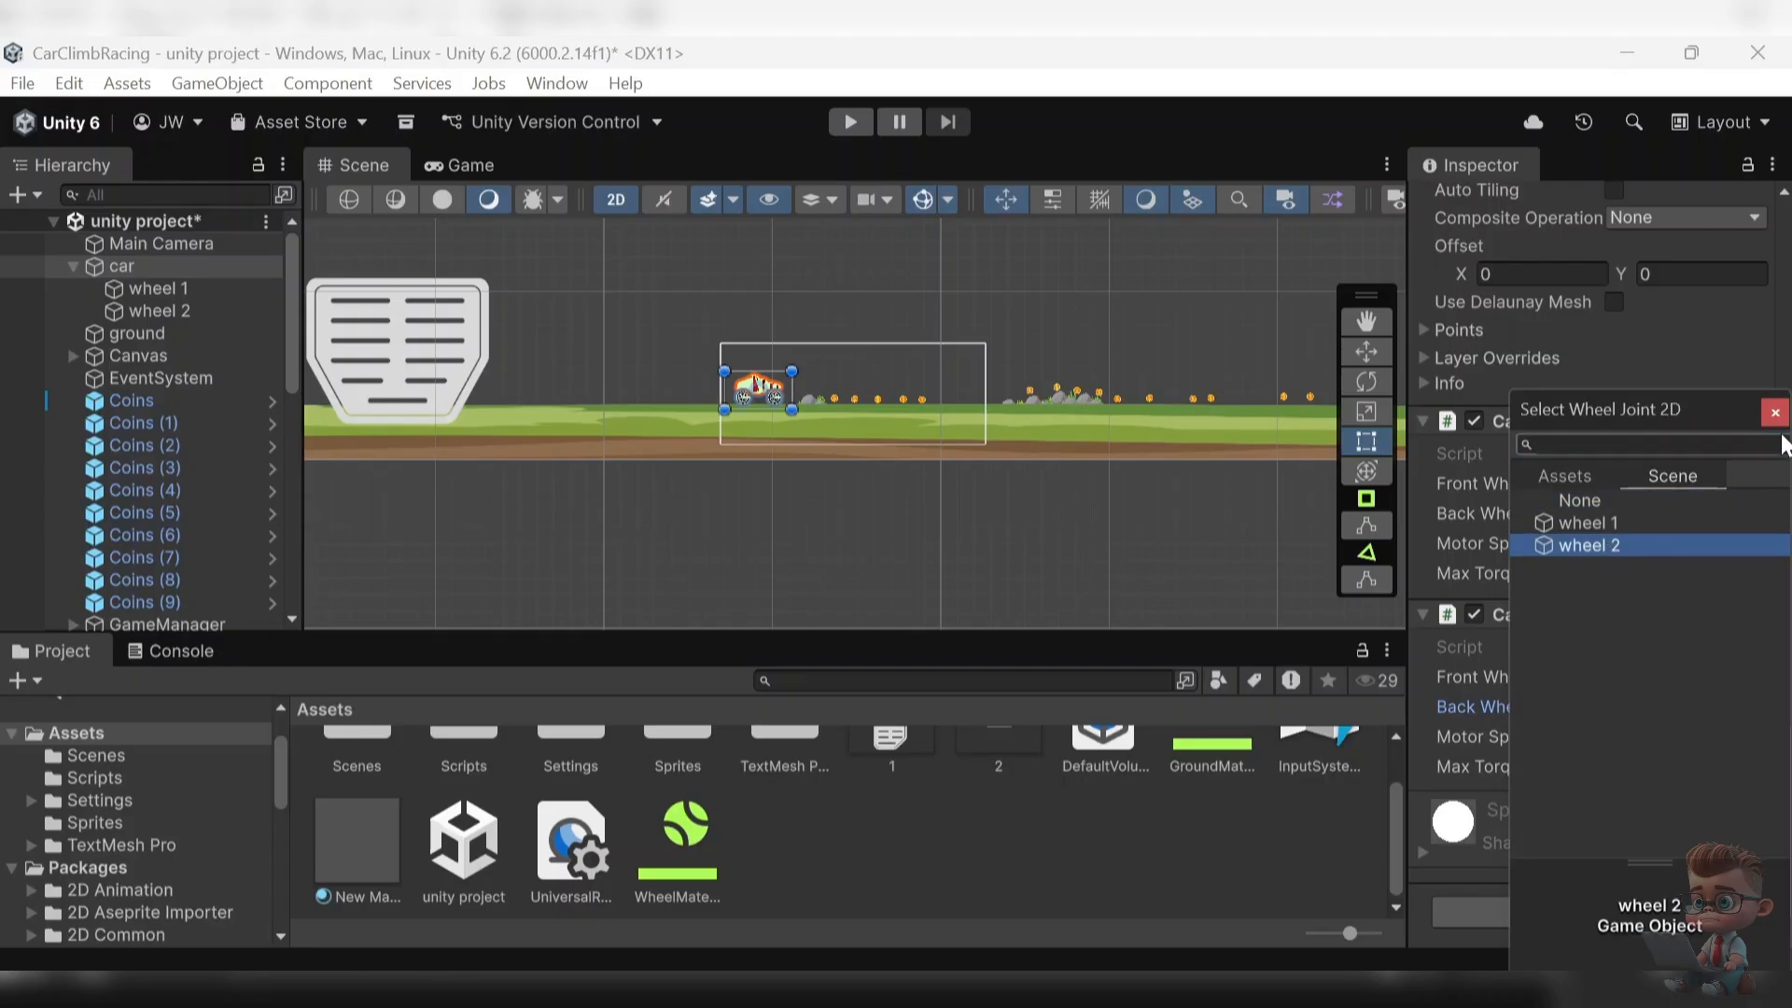
click(1756, 614)
click(1597, 324)
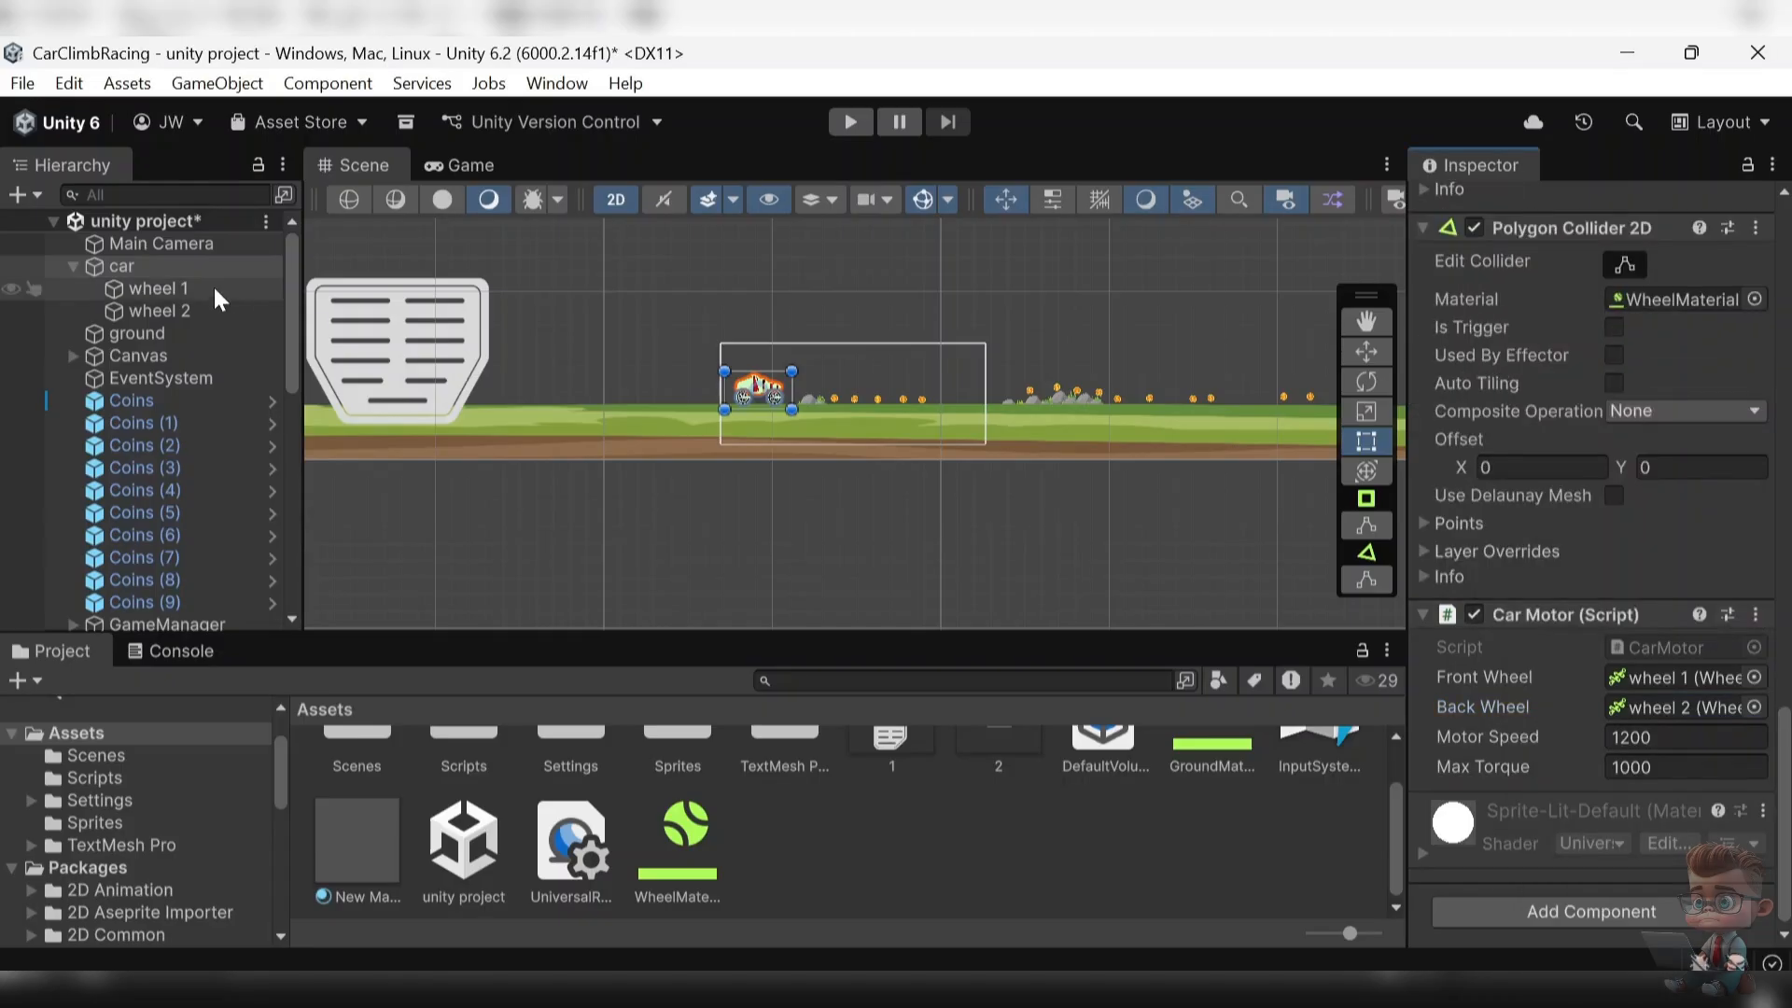
- Set the gravity scale of wheel 1's Rigidbody 2D to 2
click(212, 290)
scroll(1510, 451, down, 5)
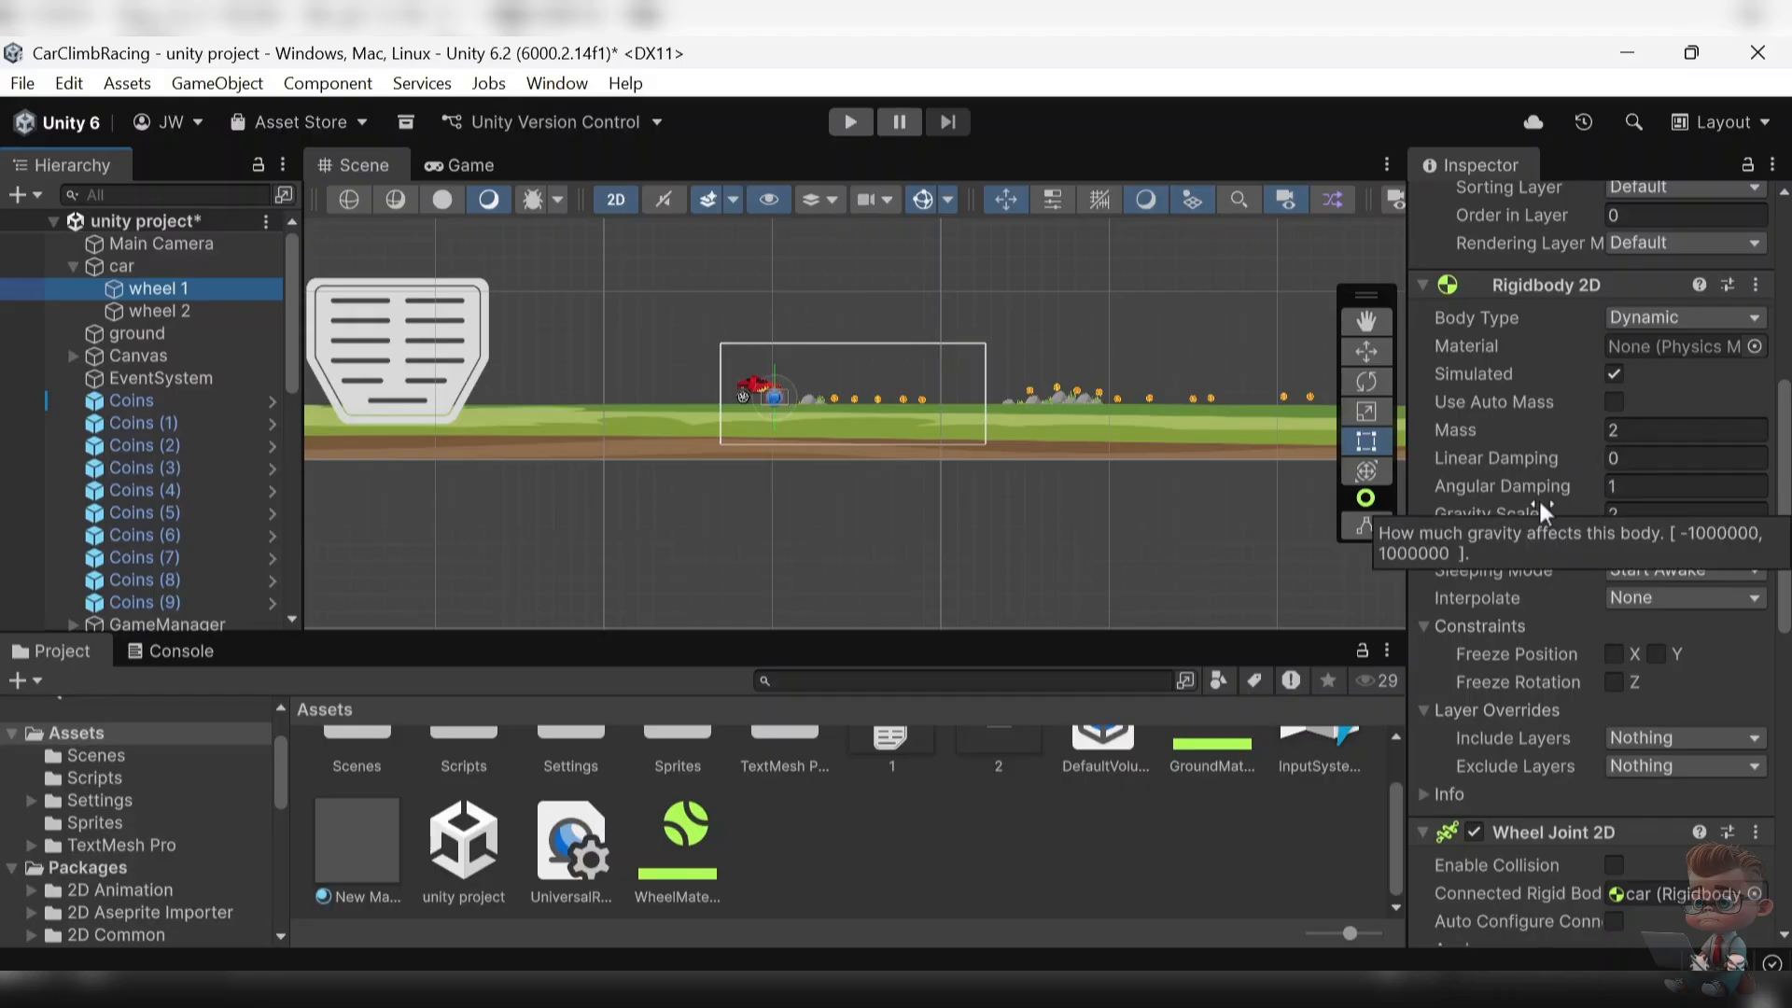
click(1616, 512)
text(2)
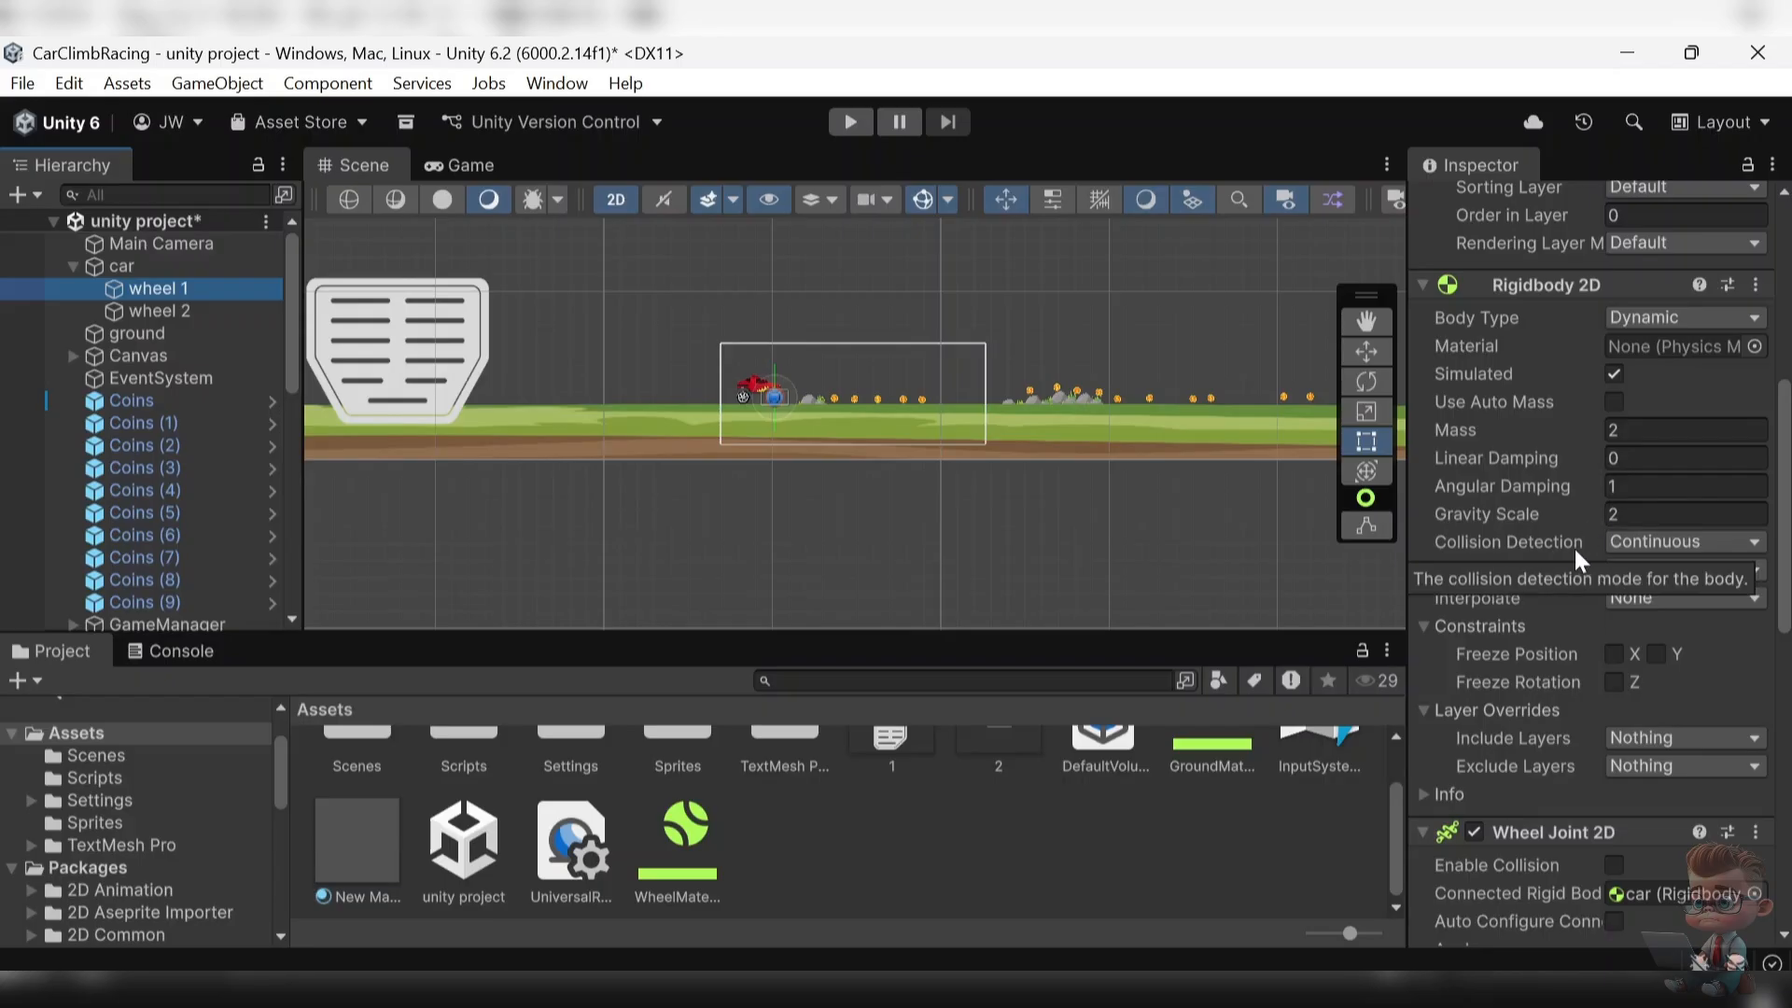
- Review wheel 1's Wheel Joint 2D connected body and suspension, and its Circle Collider 2D material and radius
scroll(1573, 546, down, 10)
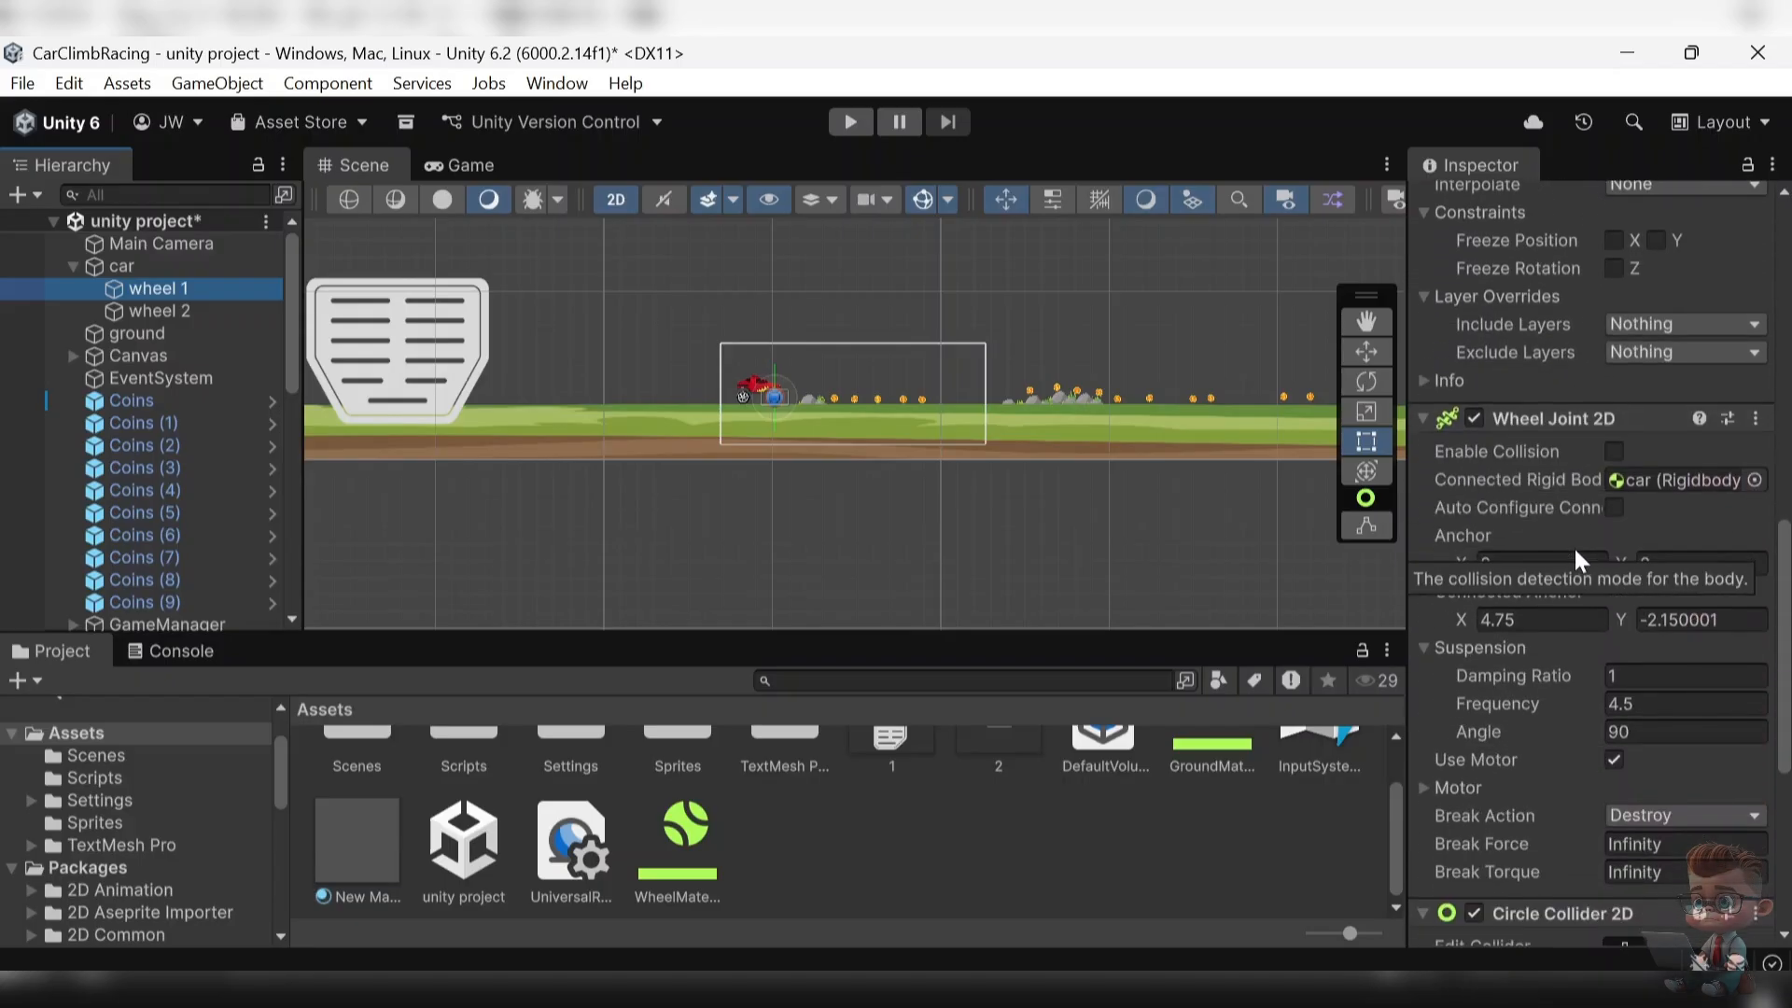
click(1754, 480)
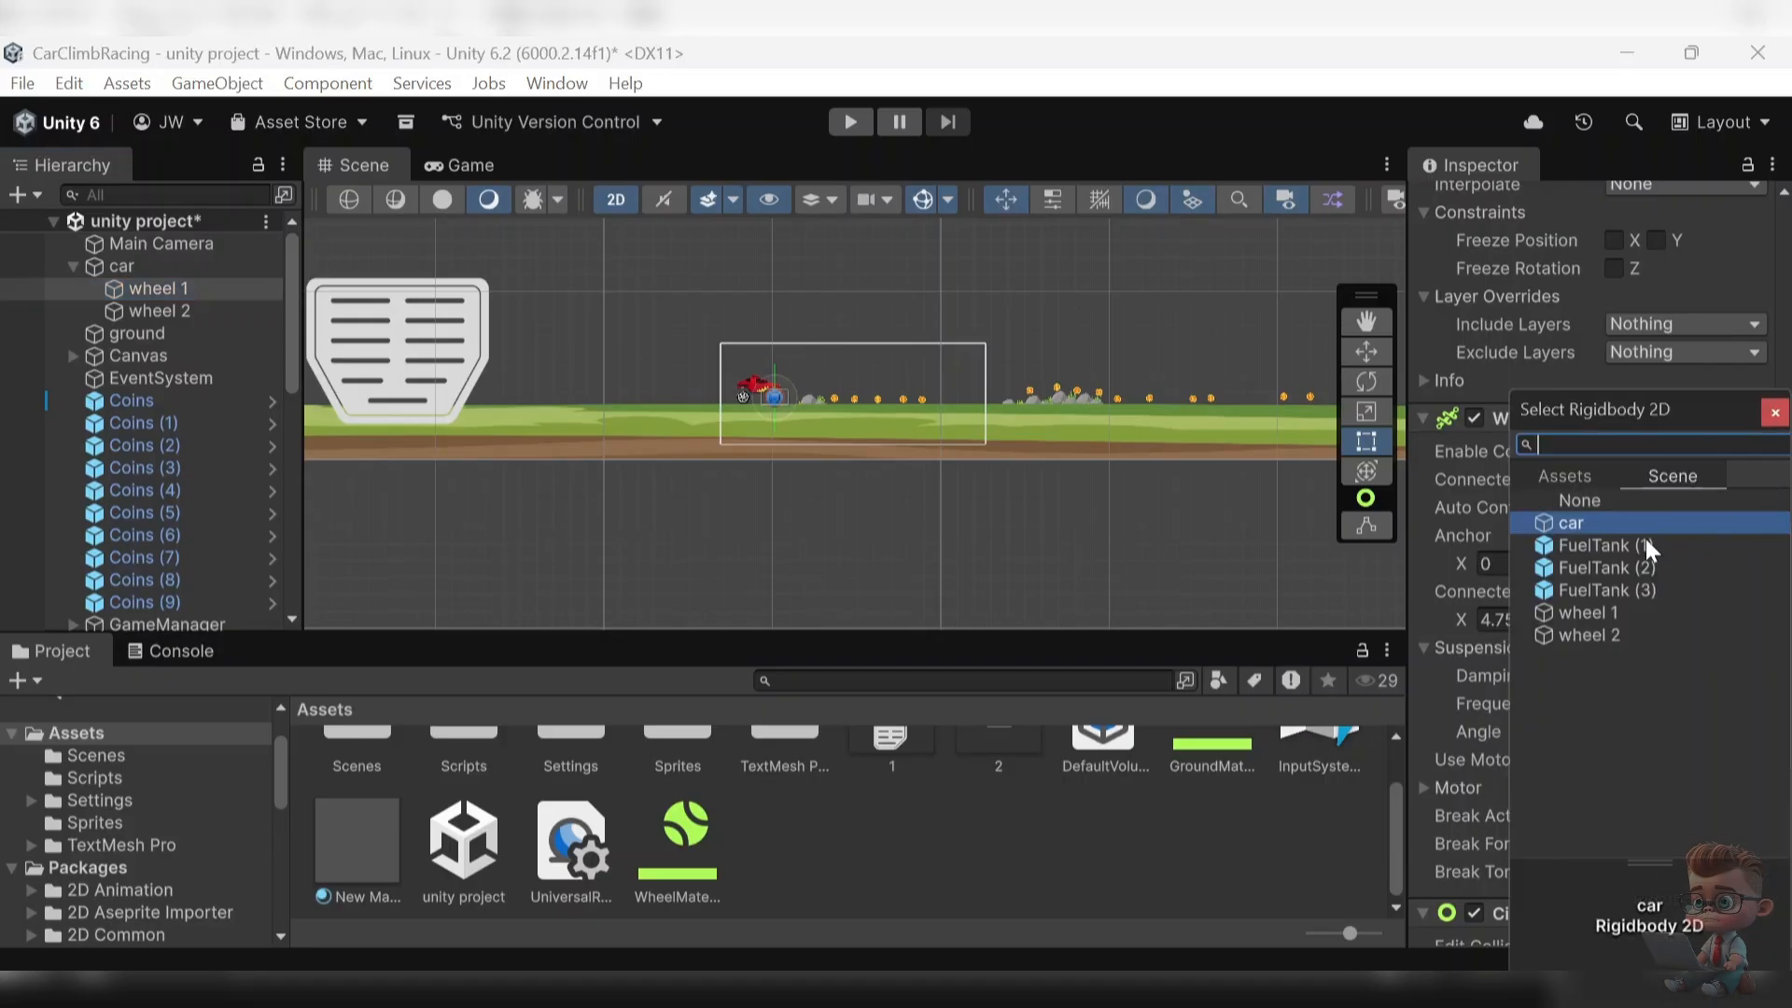
click(1775, 413)
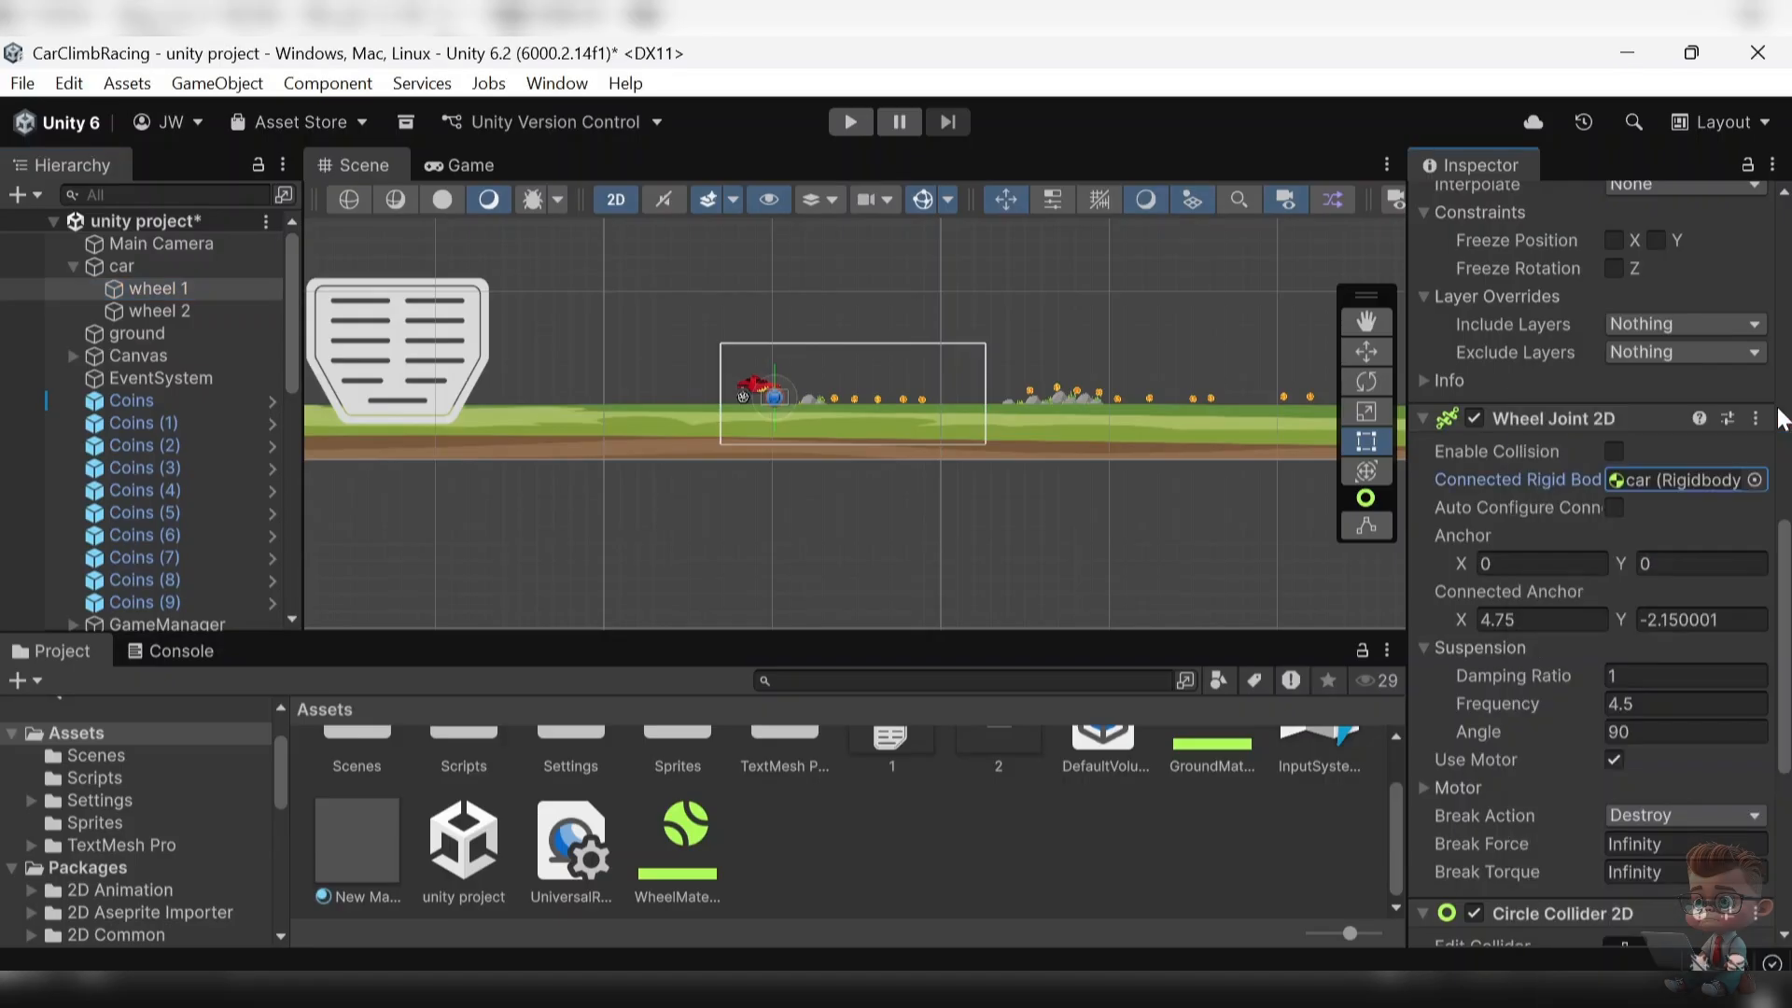
scroll(1502, 475, down, 3)
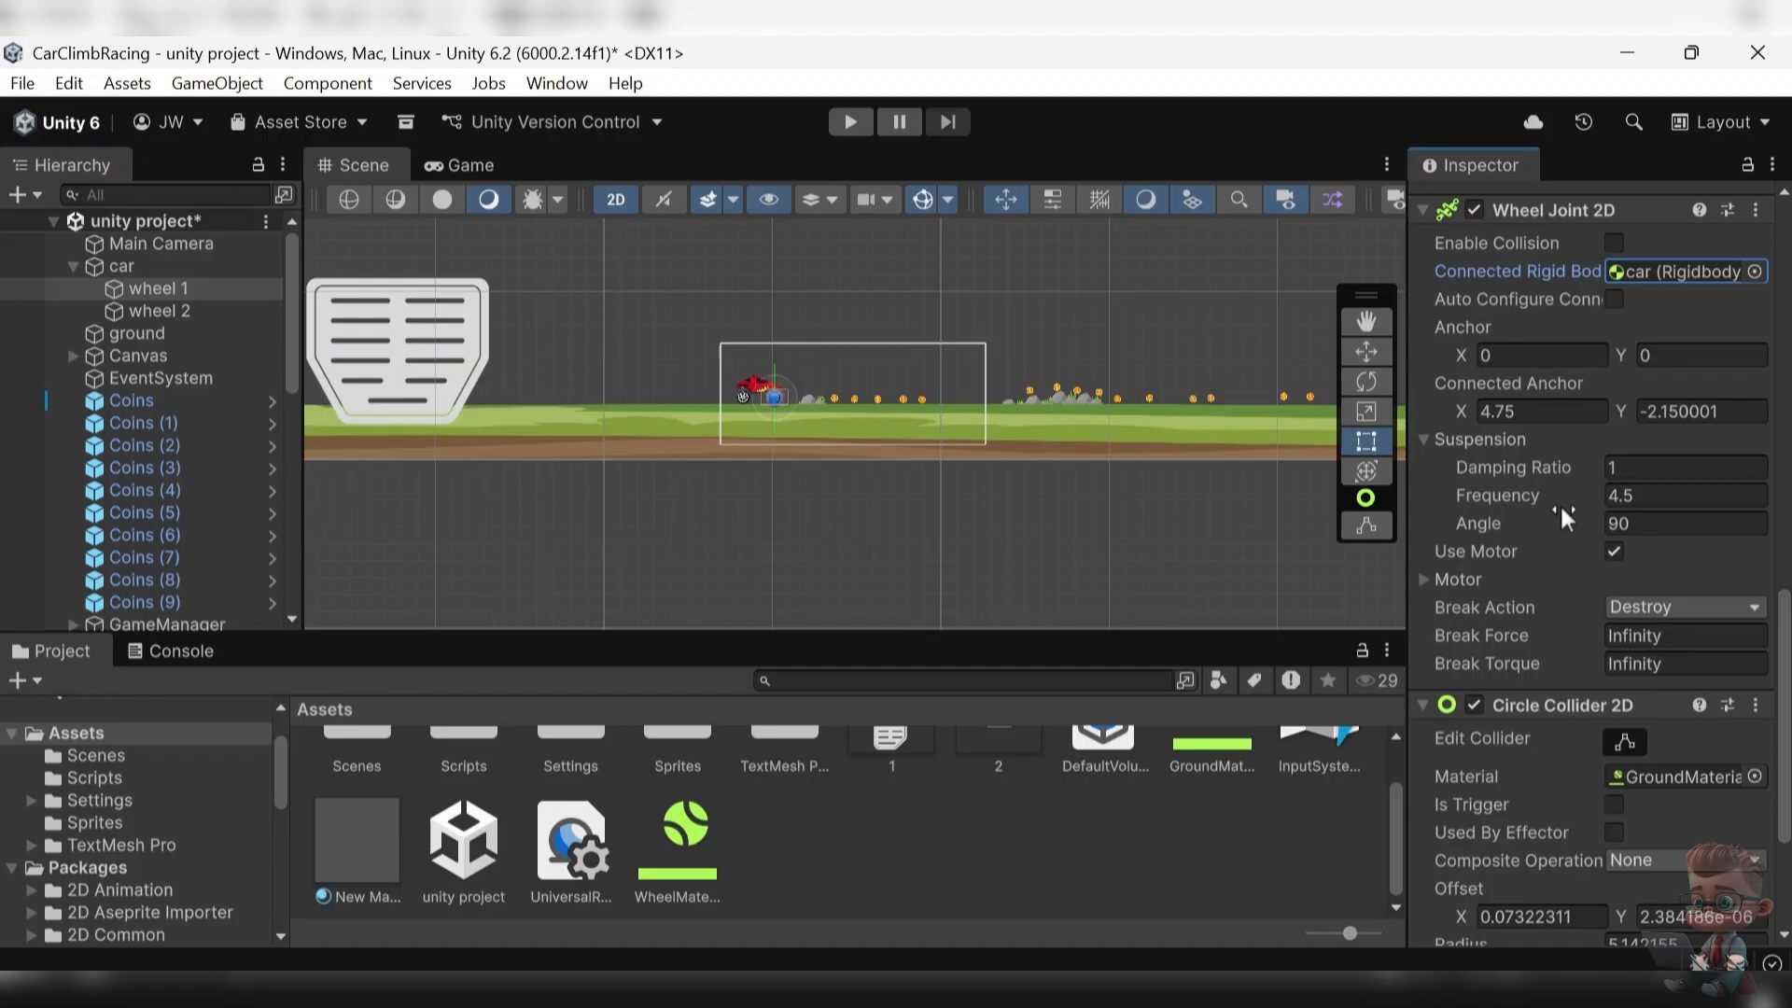
scroll(1540, 580, down, 4)
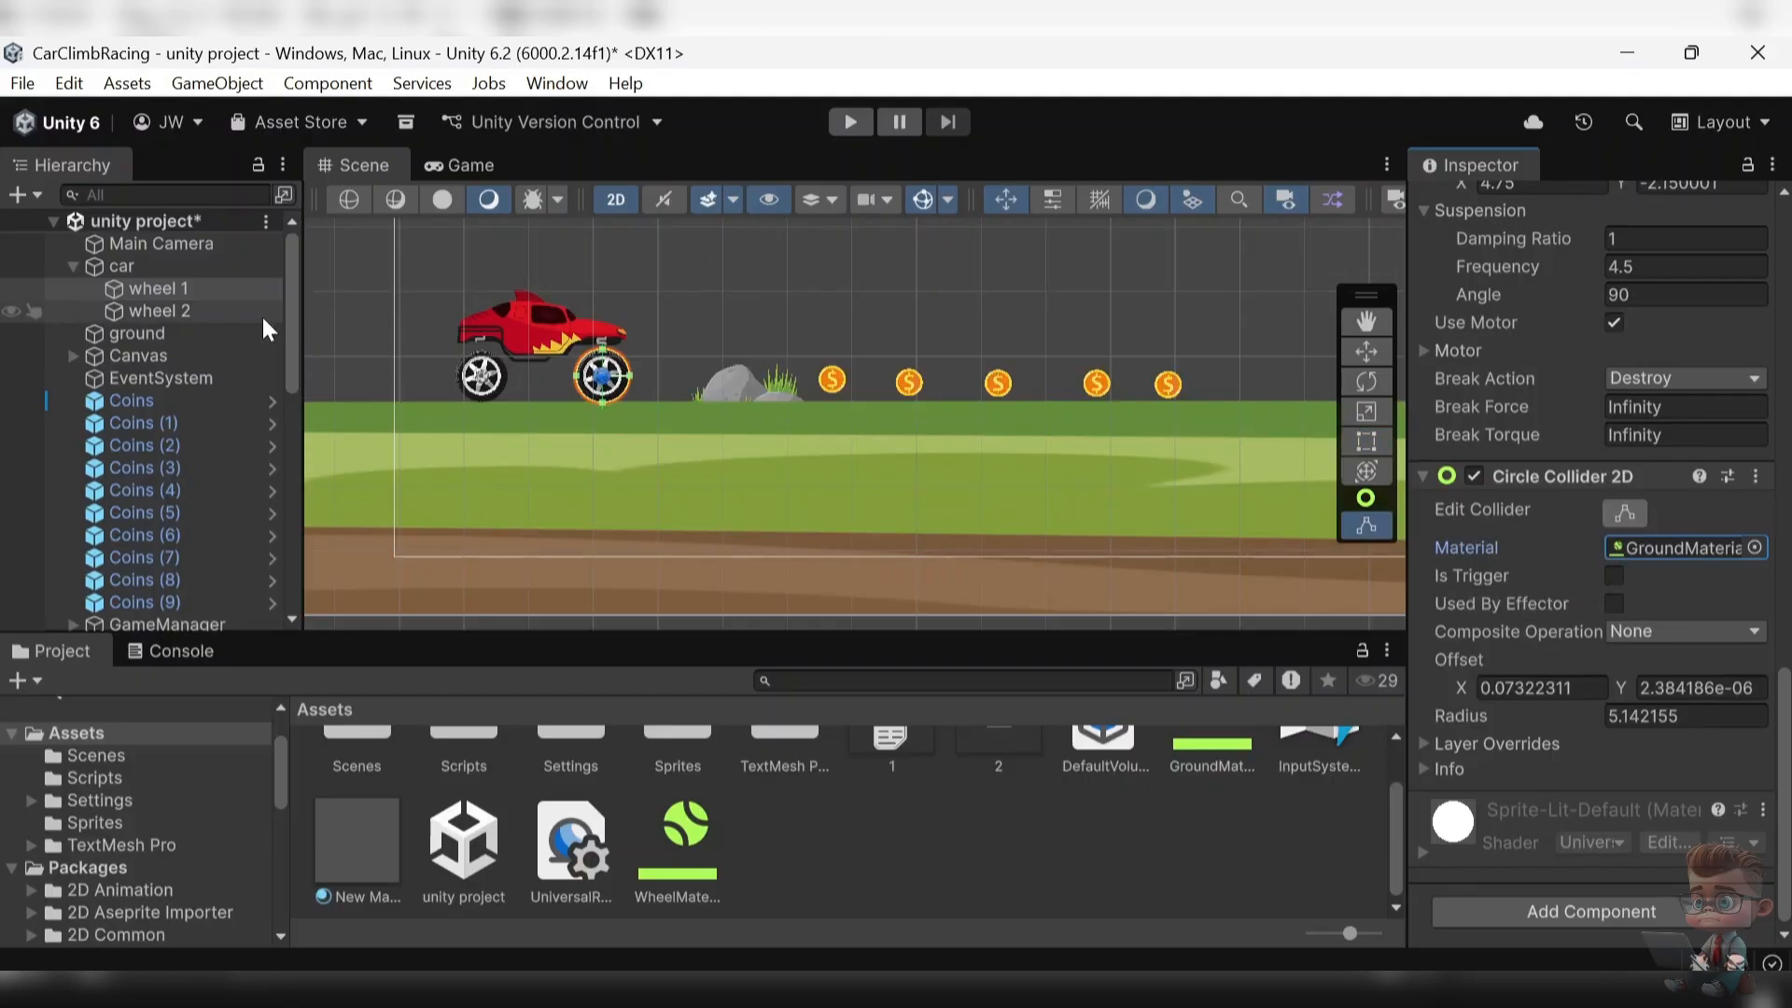
- Review wheel 2's joint, rigidbody and collider settings, and the physics materials on the ground's colliders
click(187, 311)
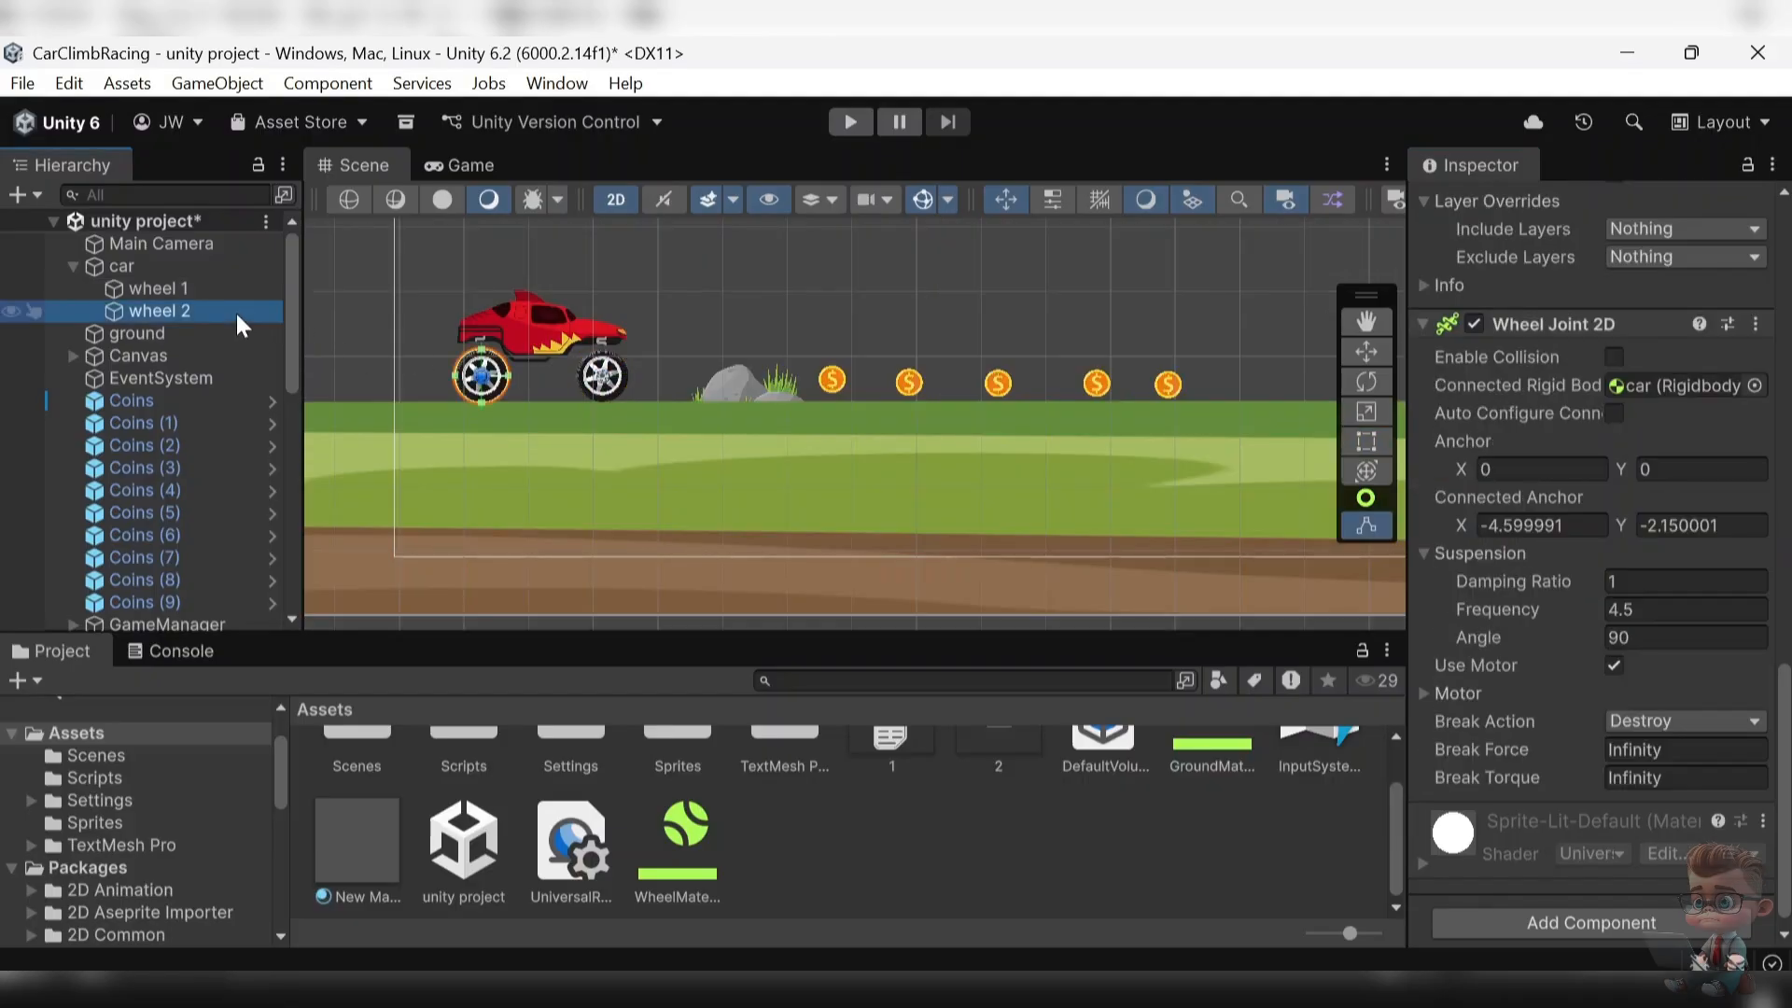
scroll(1633, 620, up, 15)
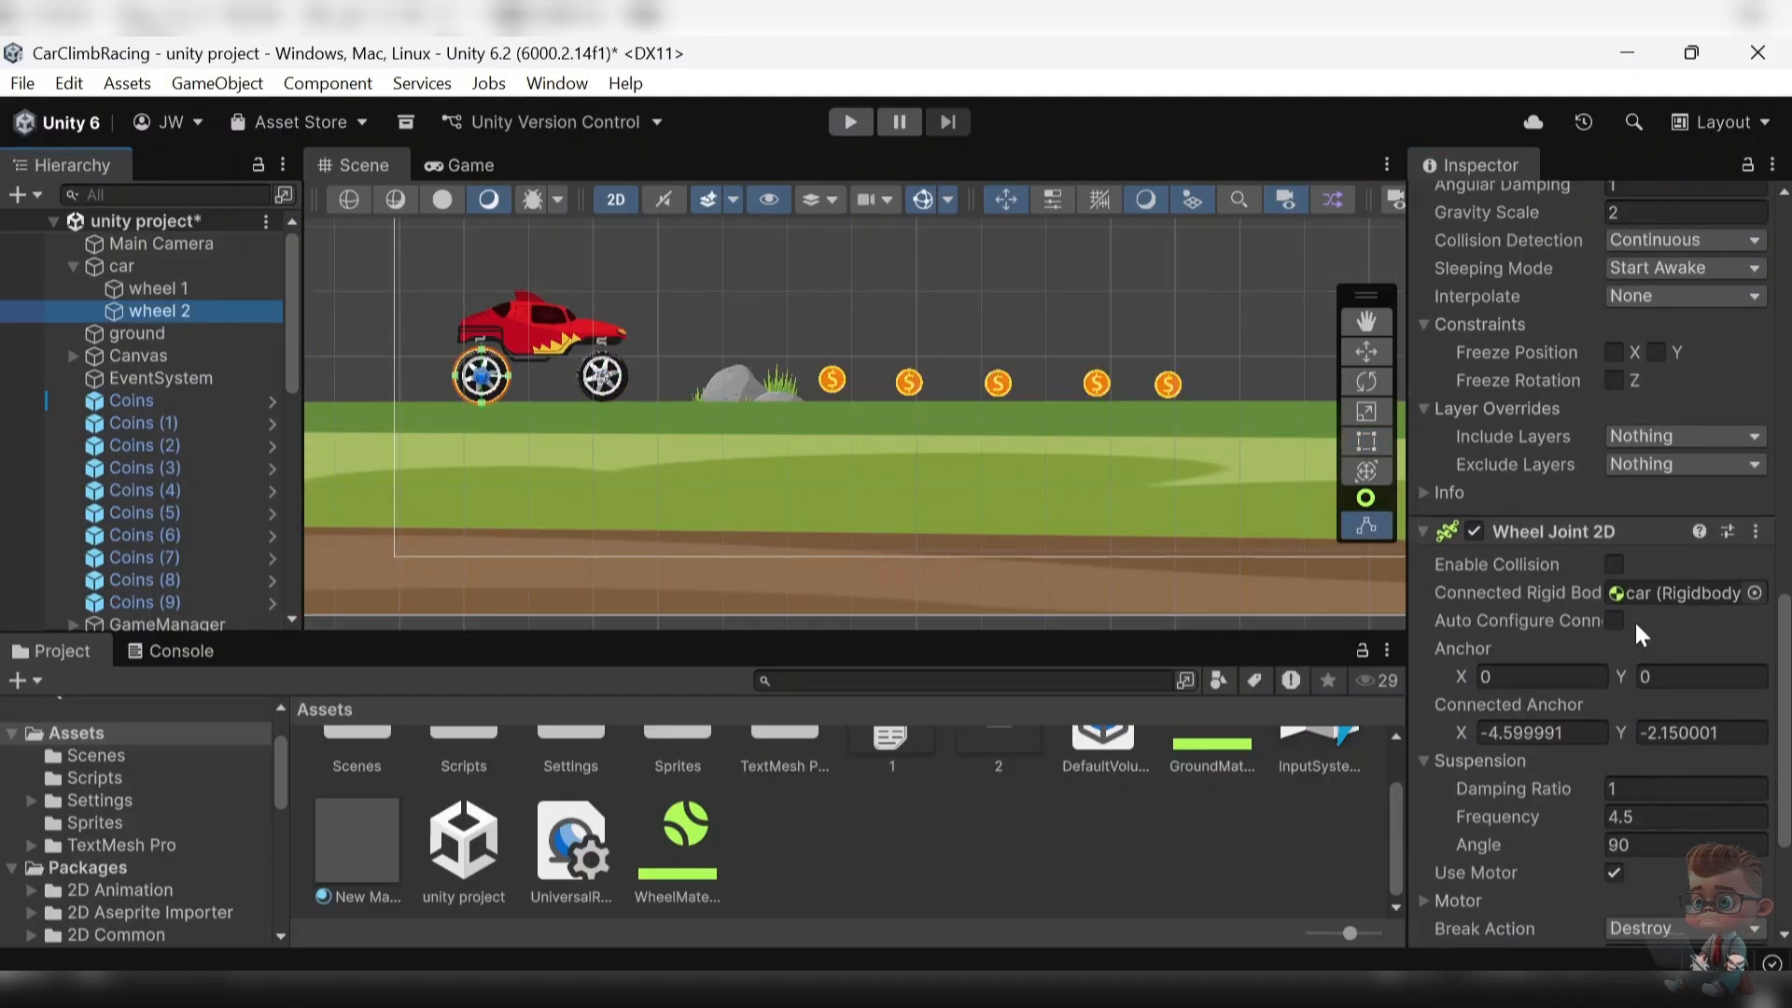
scroll(1633, 619, up, 5)
click(140, 333)
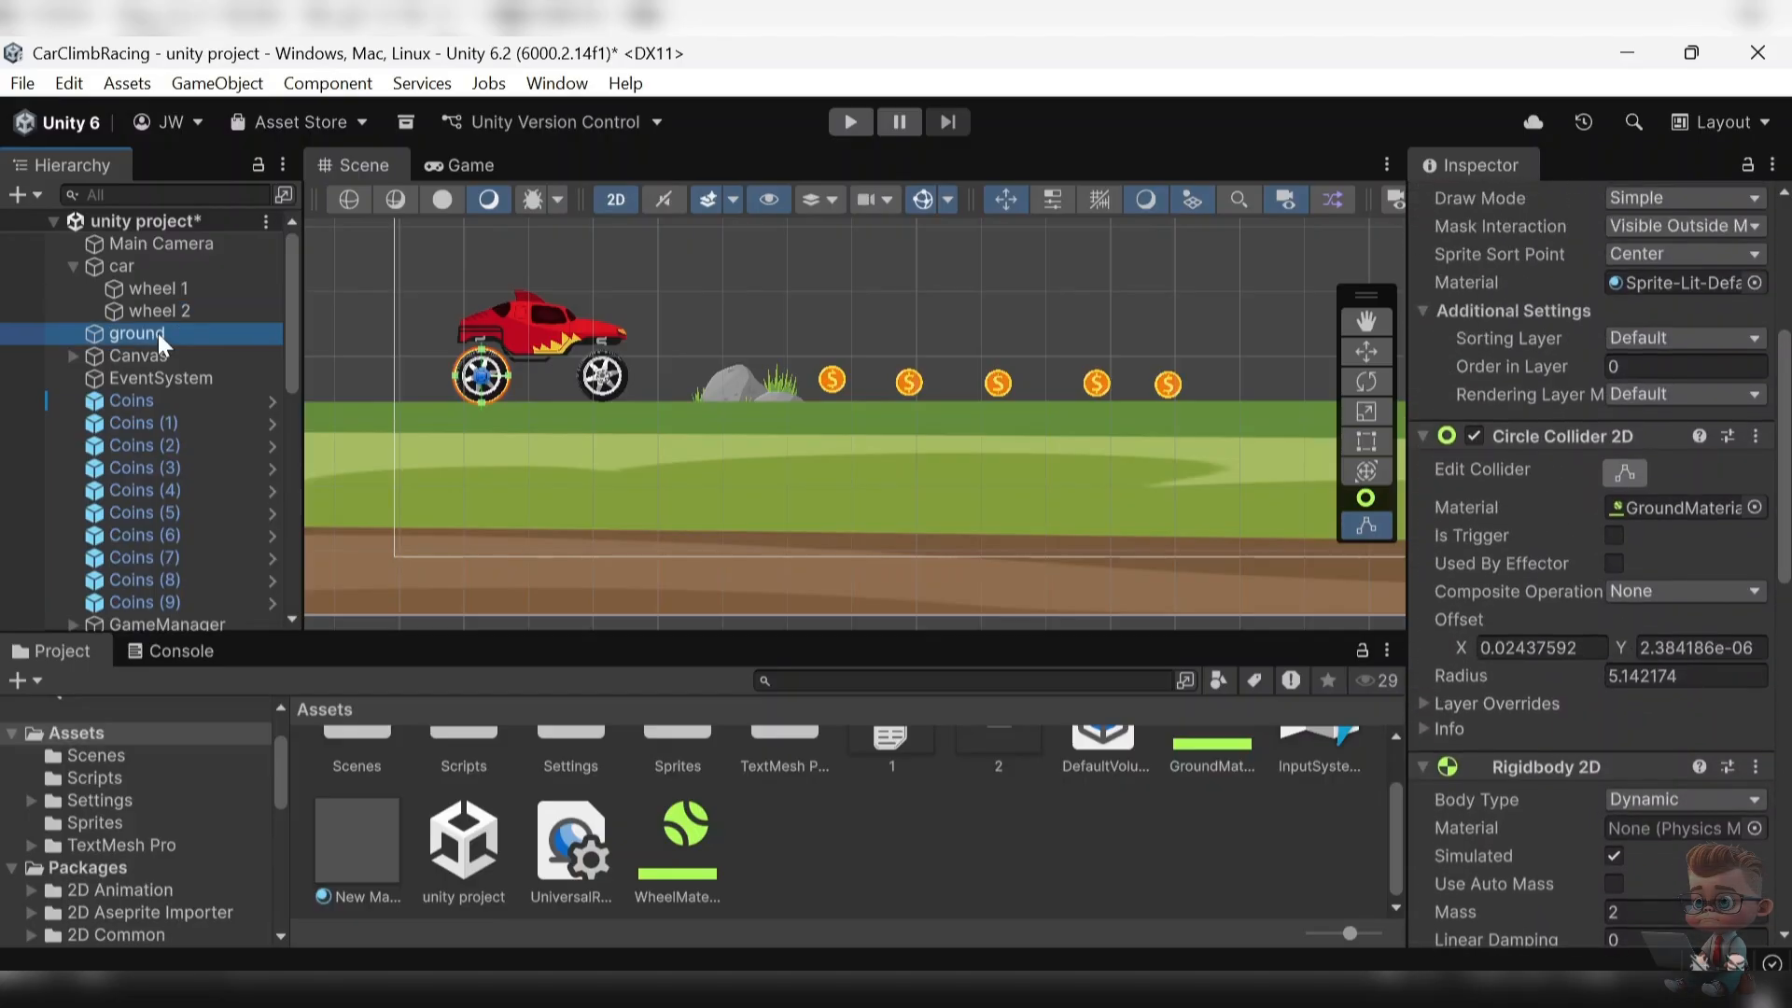
scroll(1588, 511, down, 15)
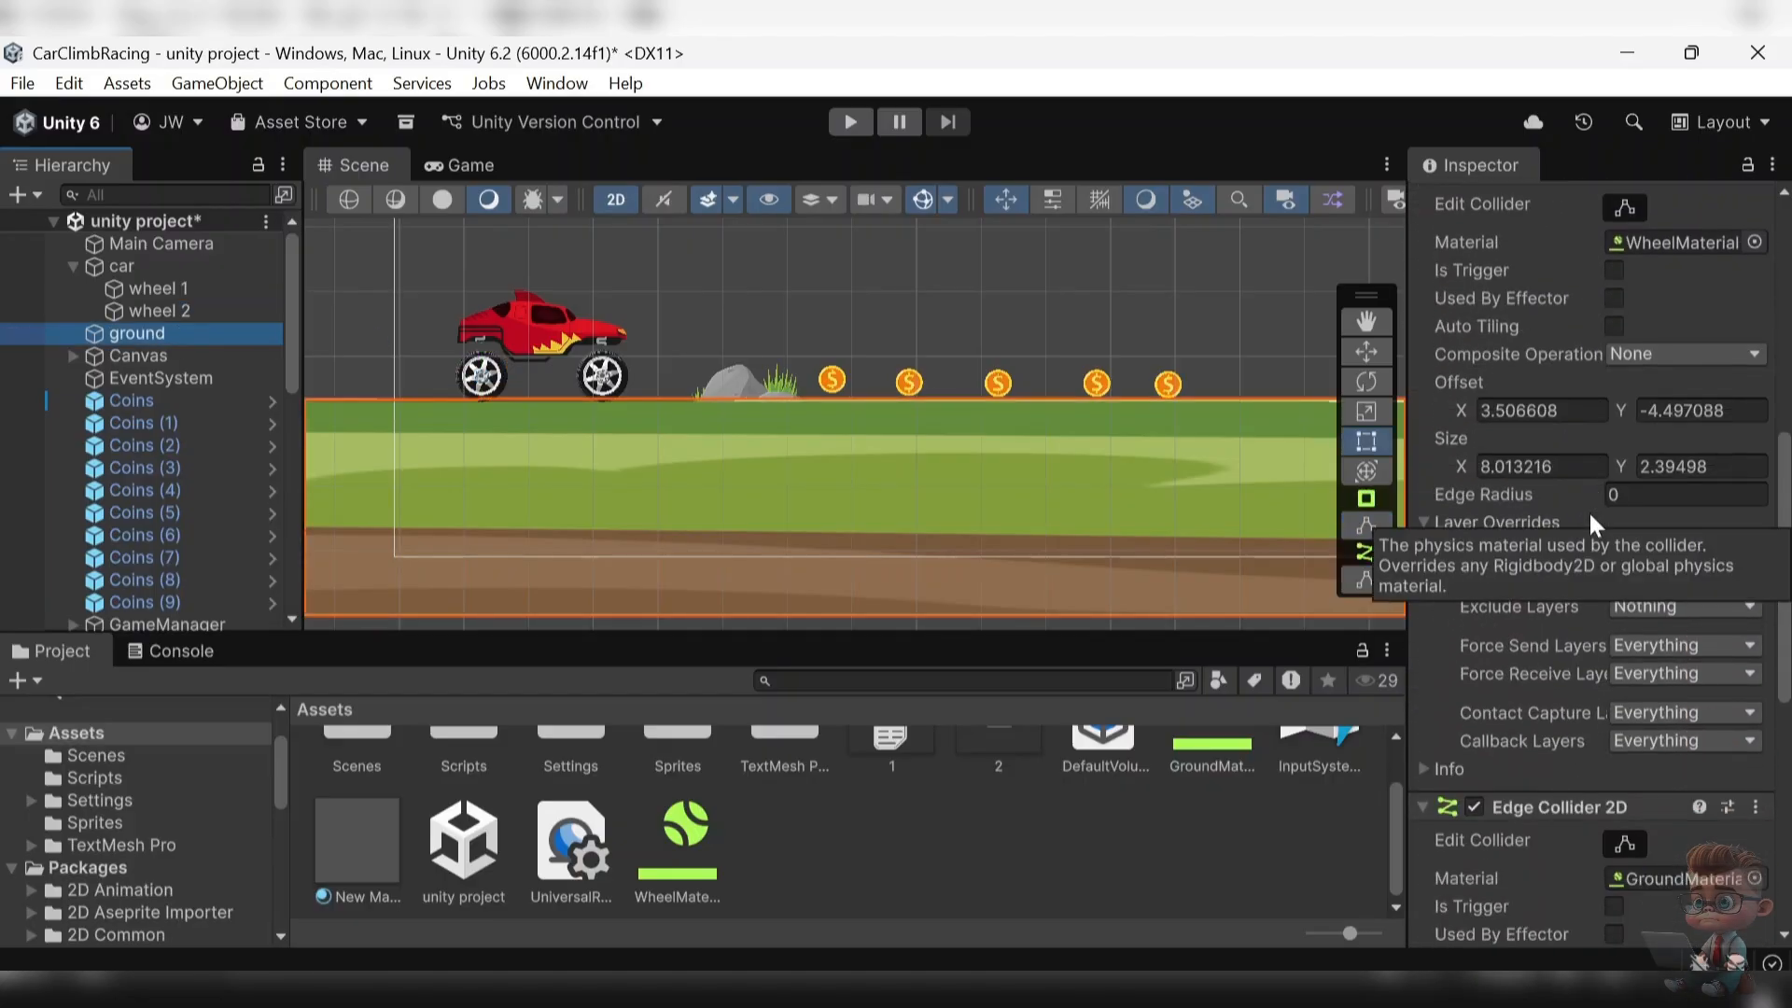
scroll(1588, 510, down, 2)
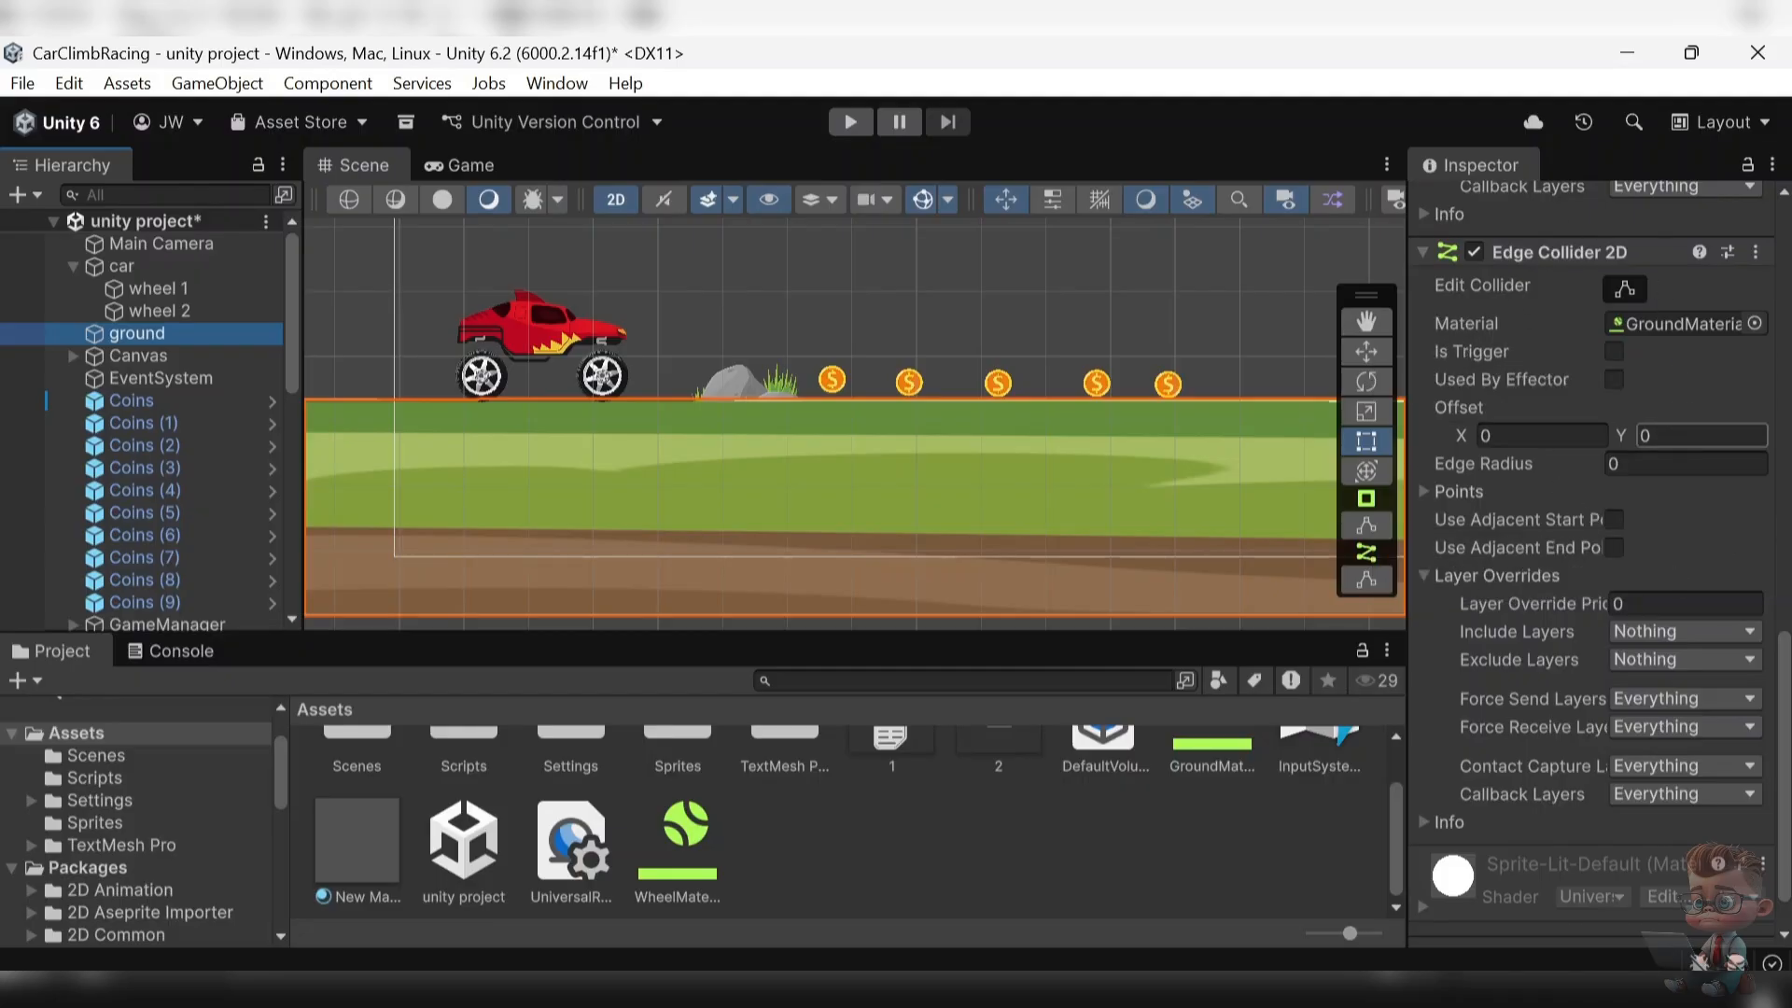
- Examine the first Btn_Forward under the Canvas, covering its transform, image, button and Event Trigger settings
click(75, 358)
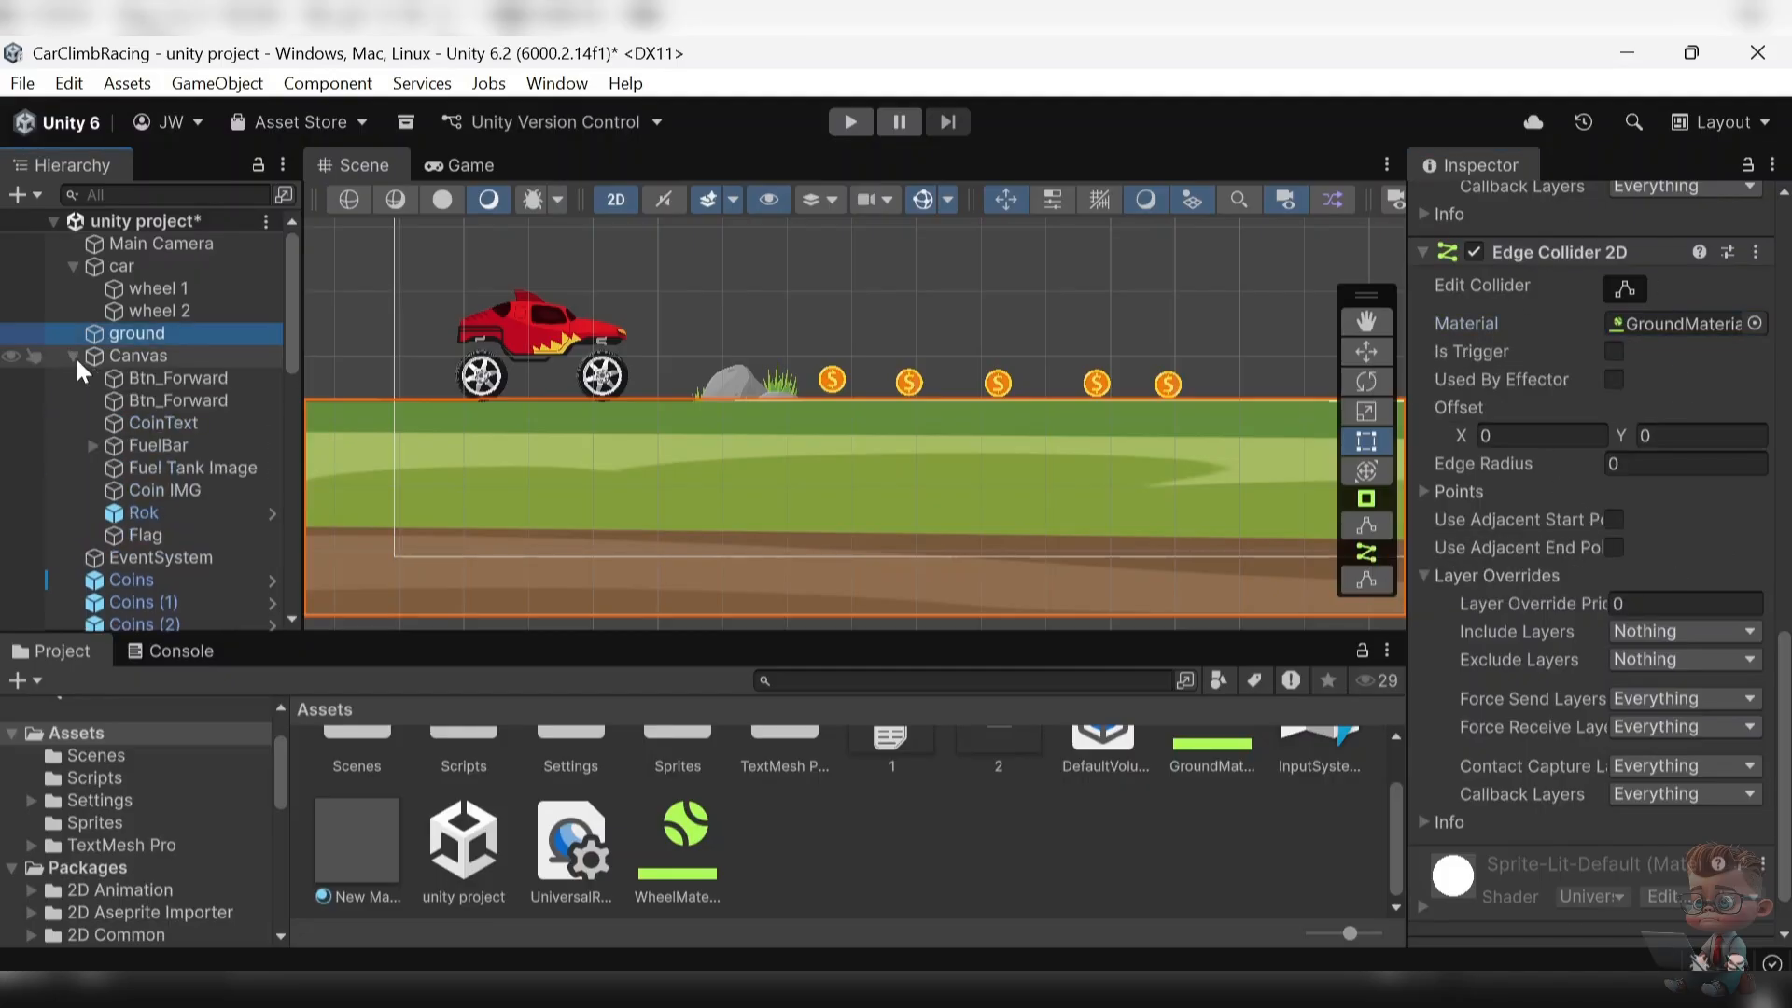
click(127, 379)
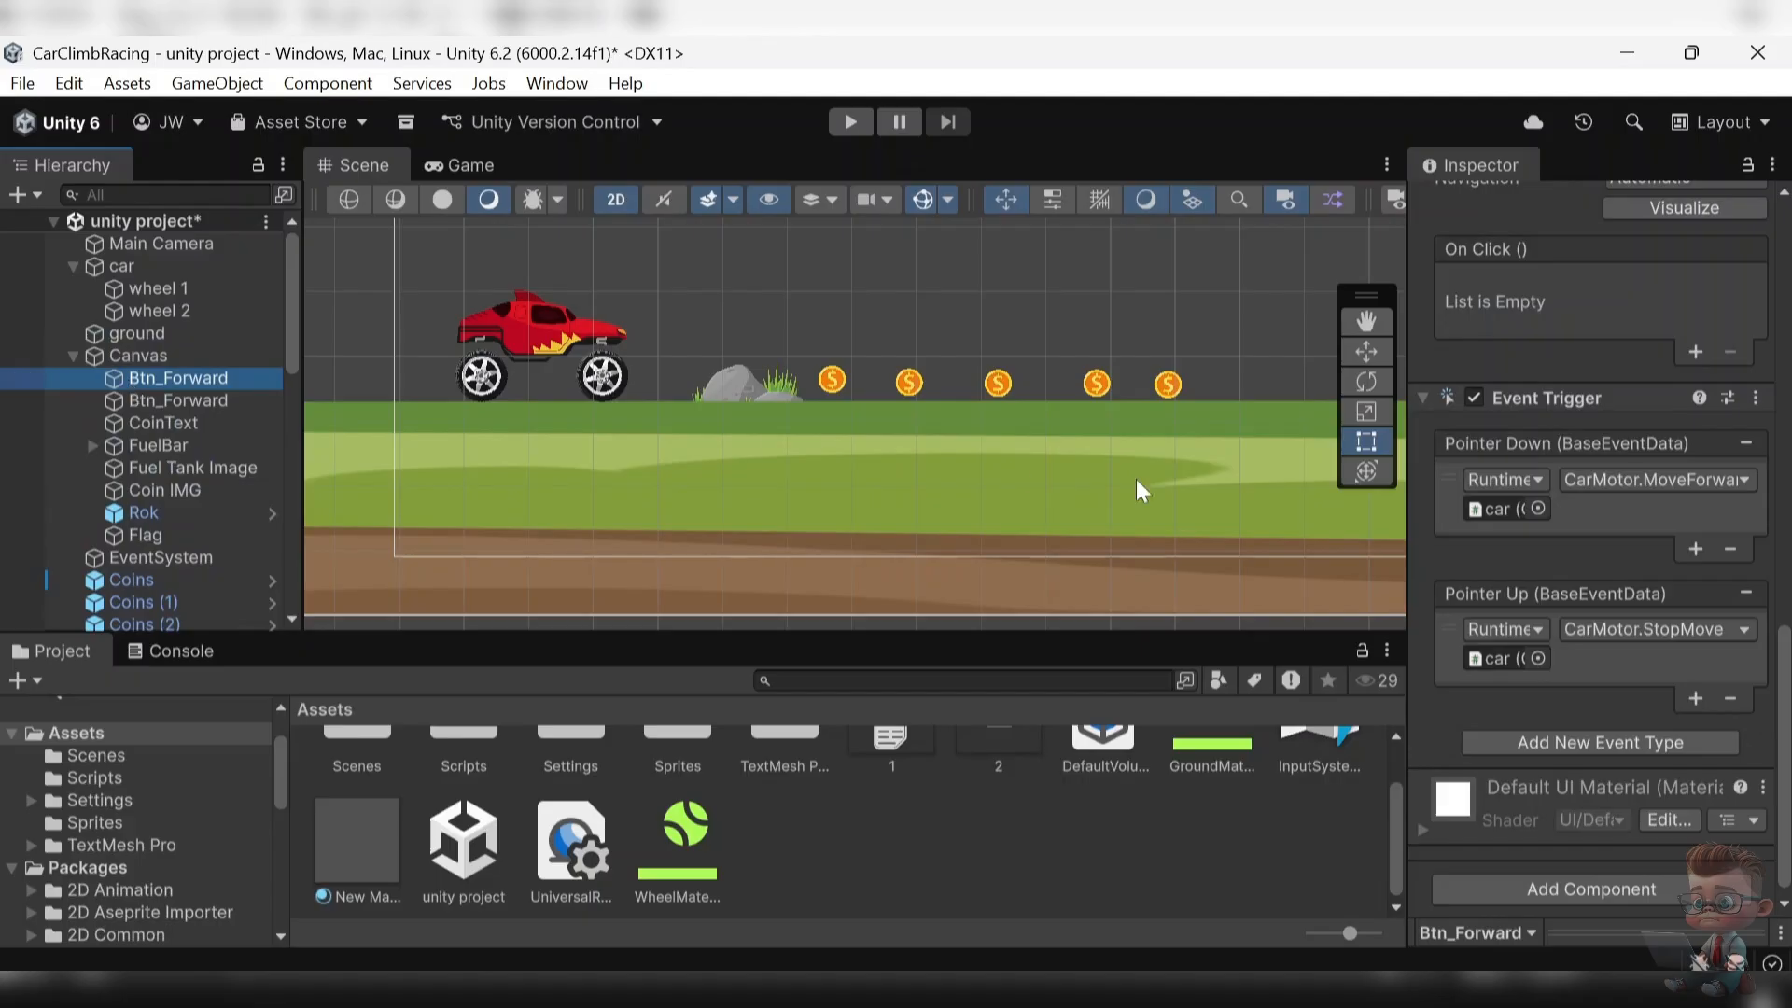
scroll(1672, 517, up, 10)
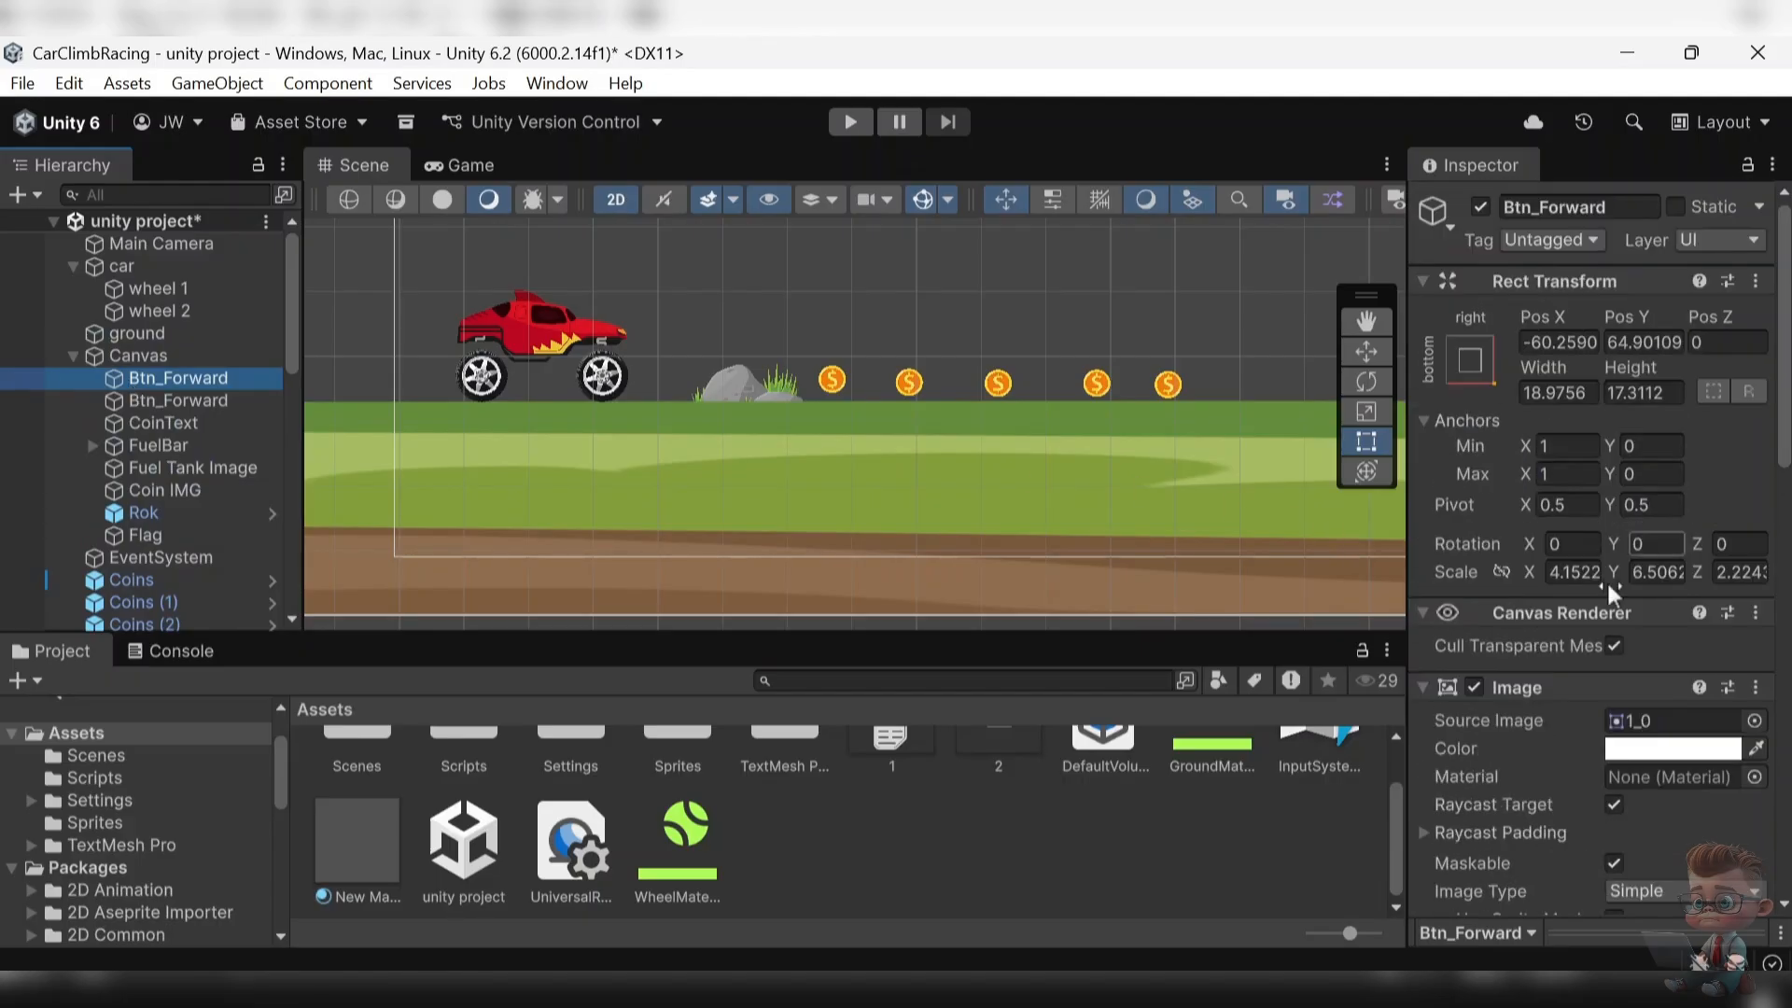
scroll(1515, 685, down, 5)
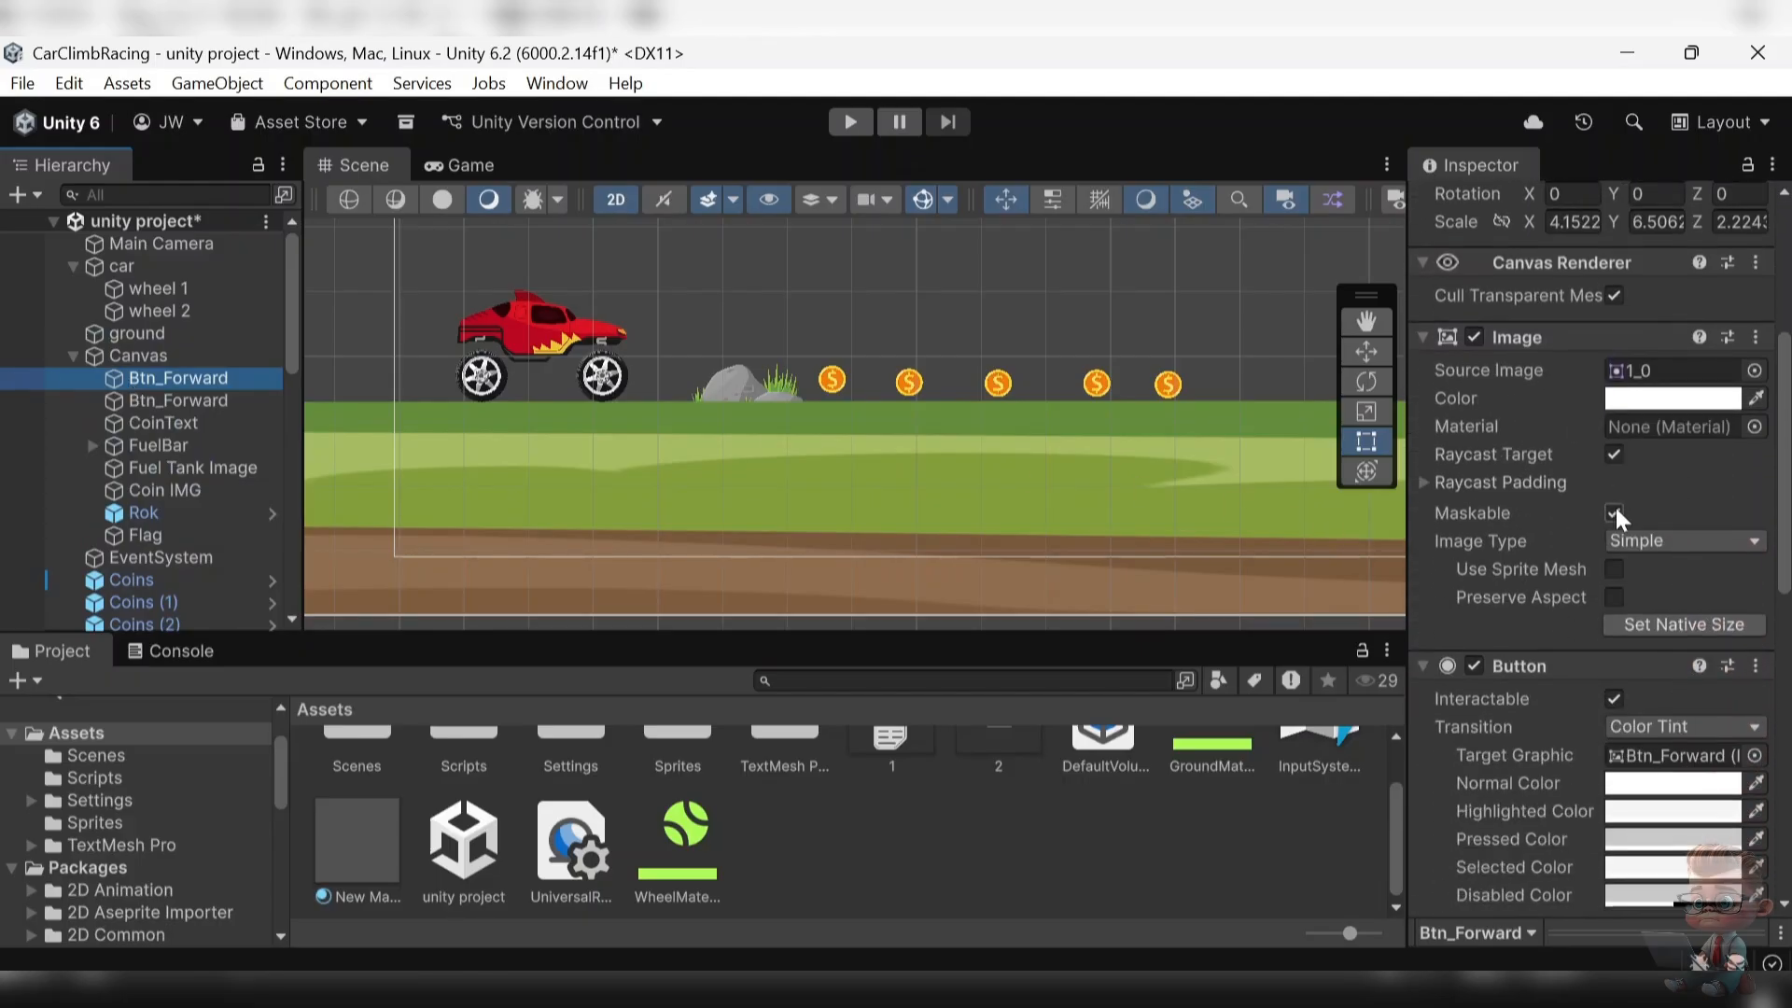
scroll(1615, 507, down, 7)
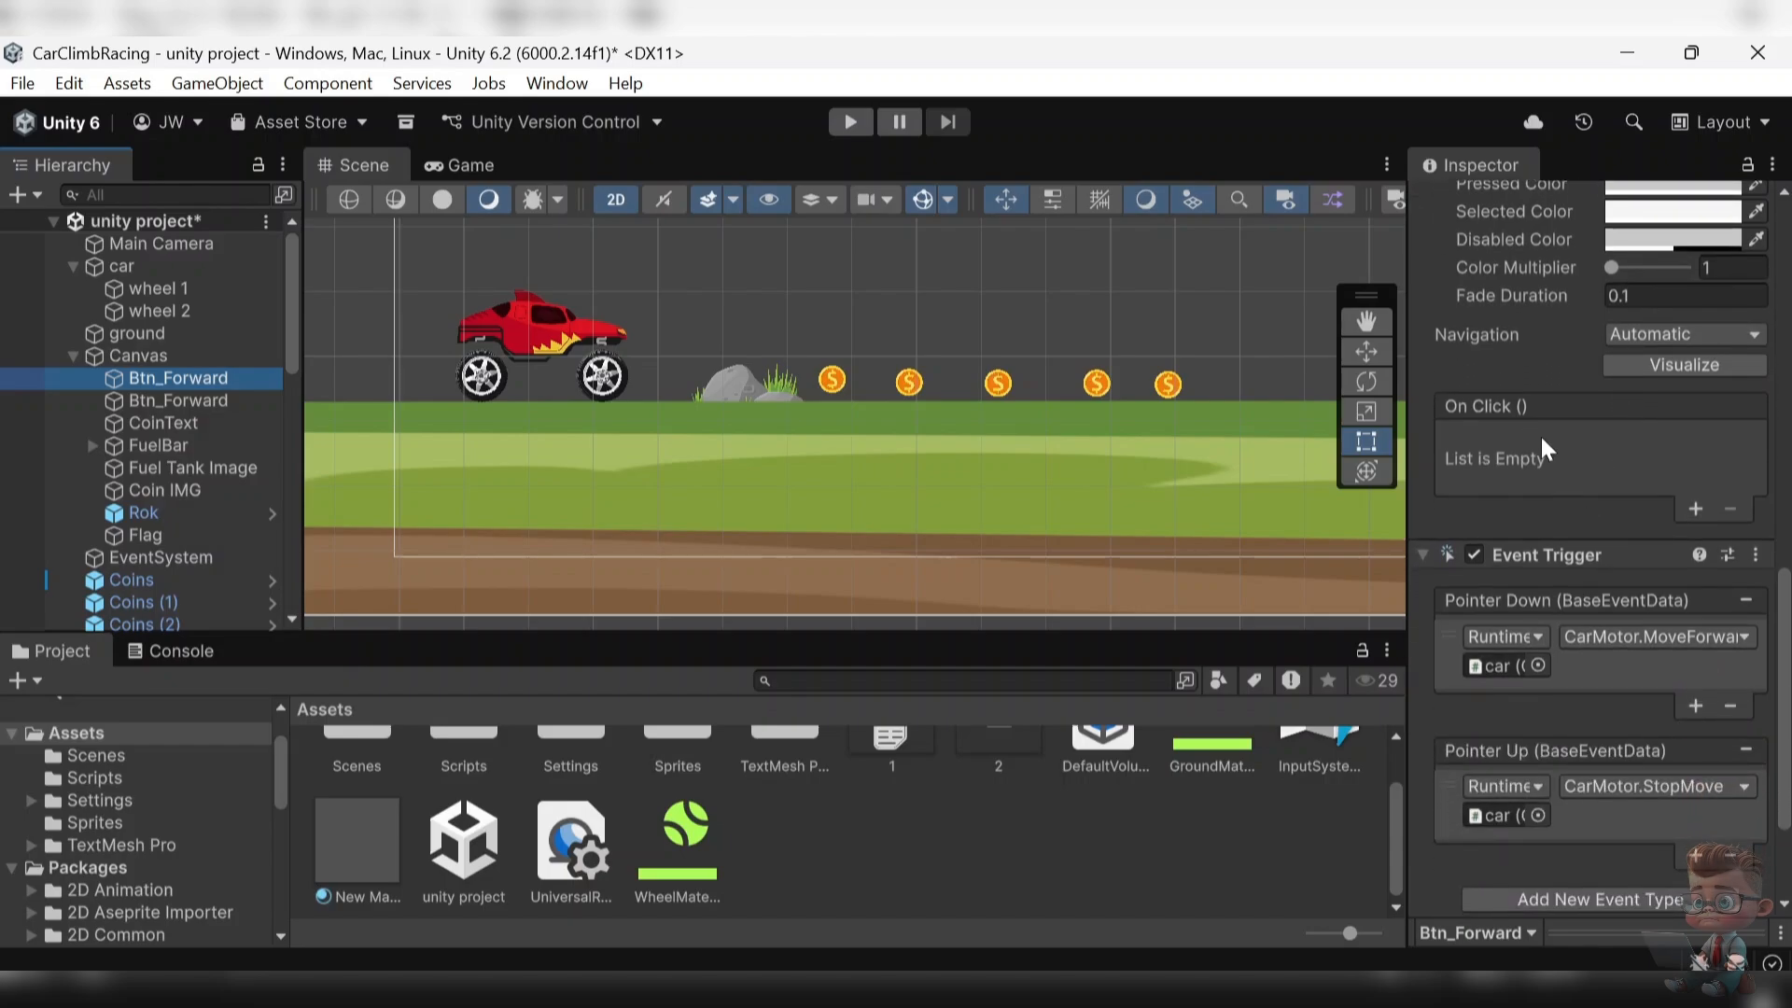
scroll(1541, 438, down, 3)
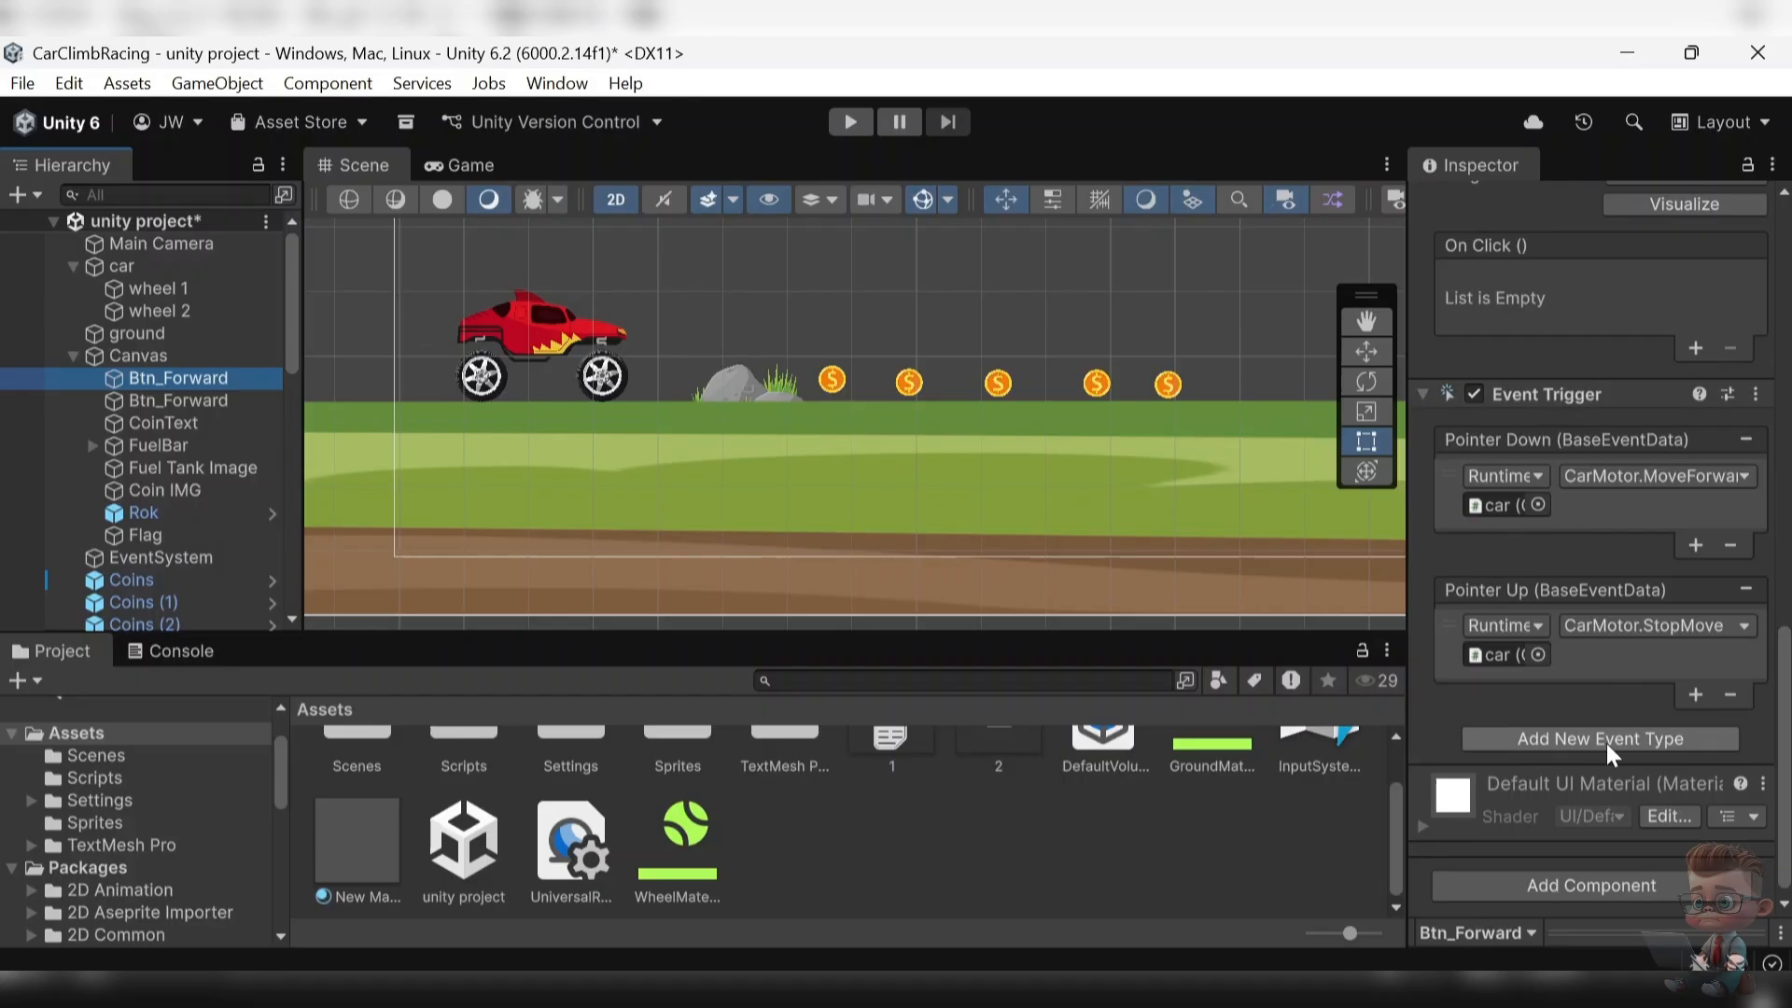
- Remove the Pointer Down event from the first Btn_Forward's Event Trigger and add a new Pointer Down event type
click(1671, 658)
click(1731, 546)
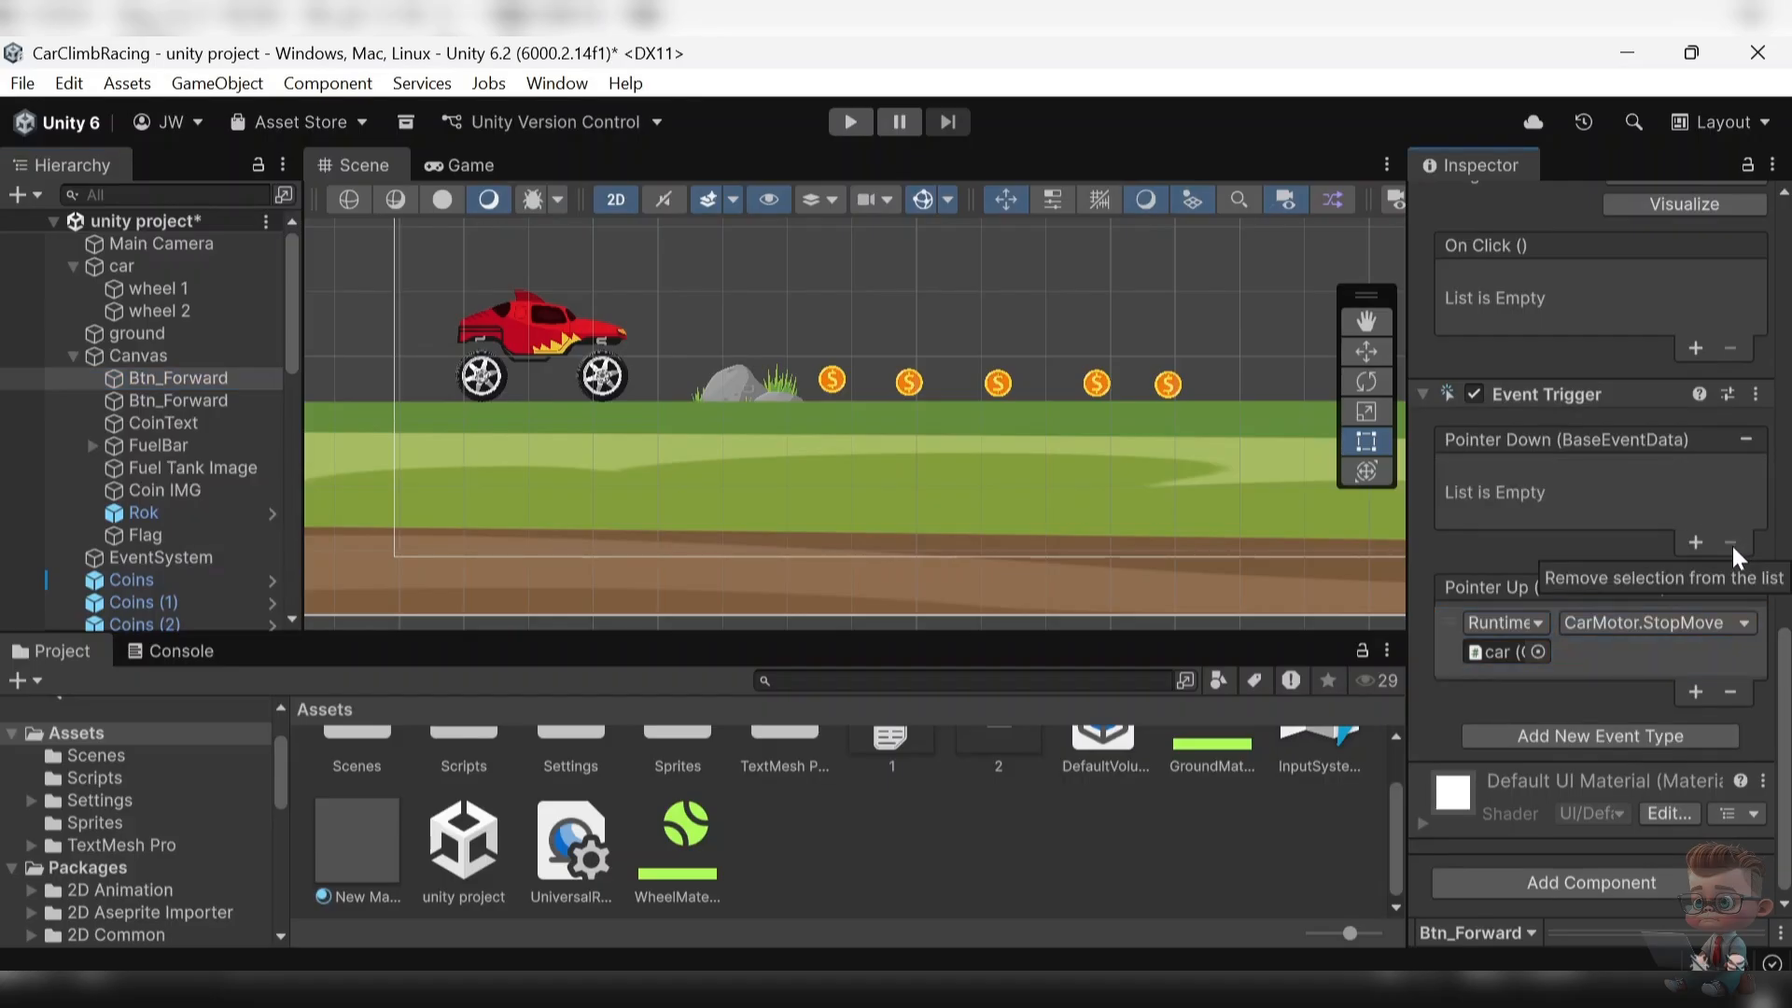
click(1746, 439)
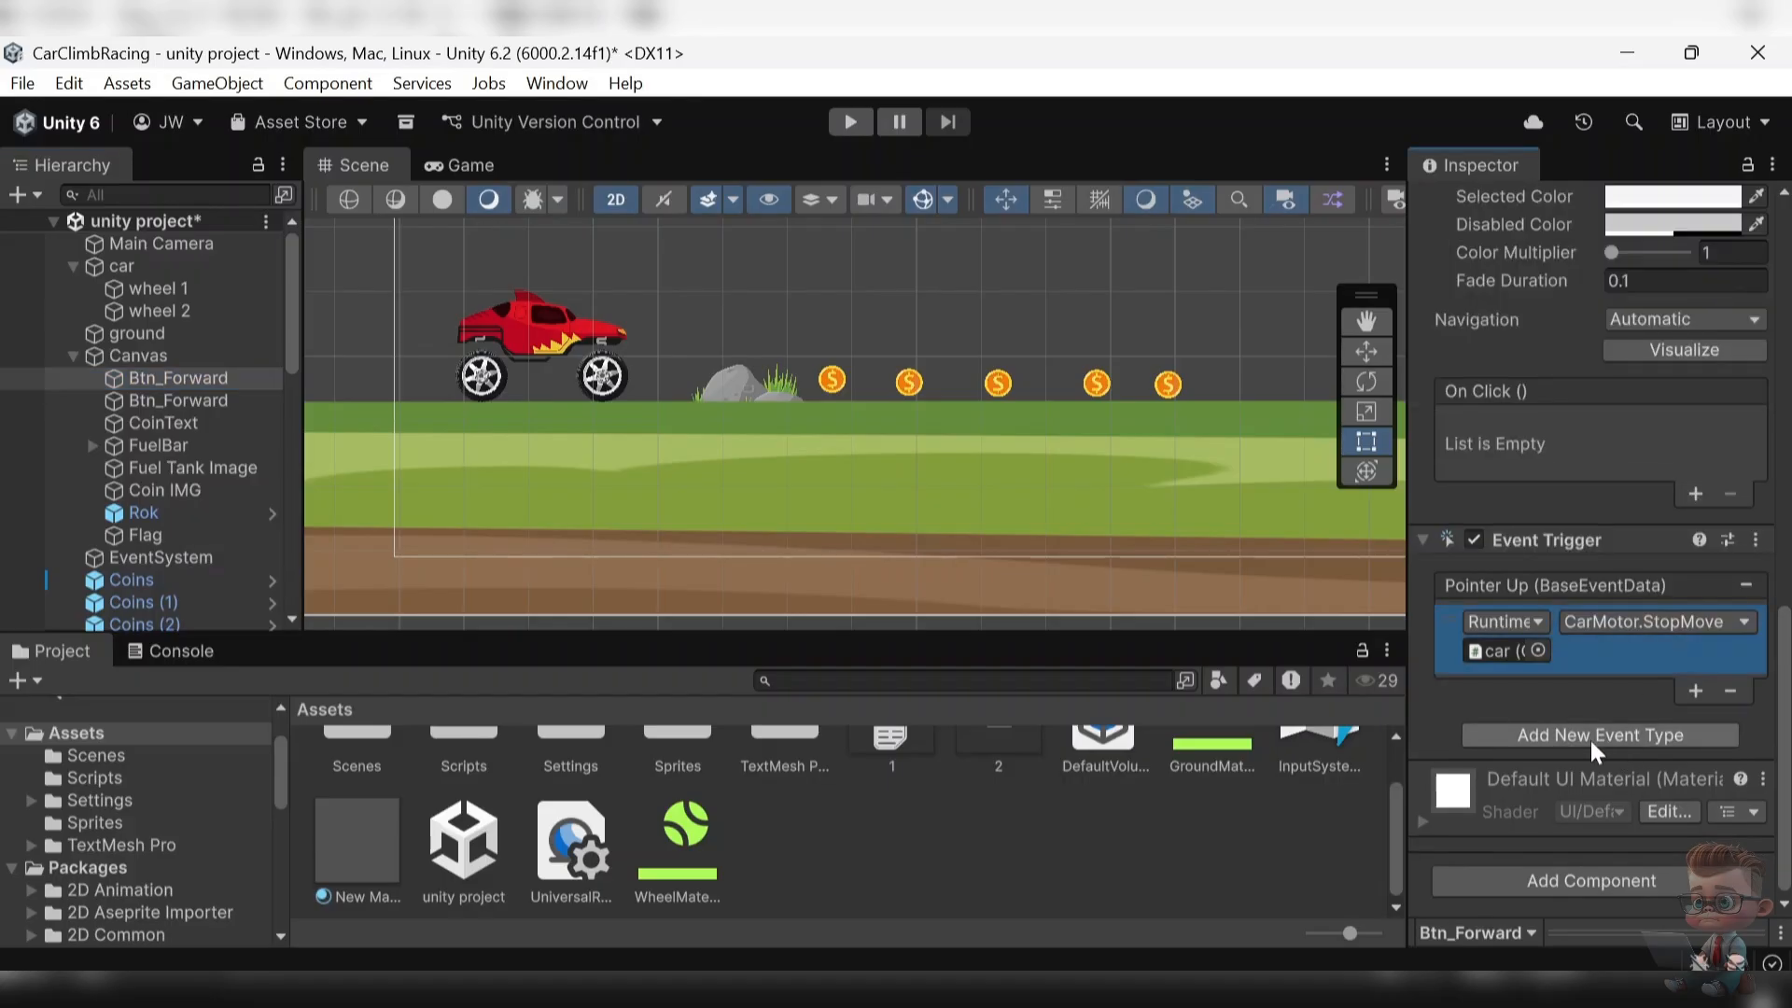
click(1588, 737)
click(1592, 266)
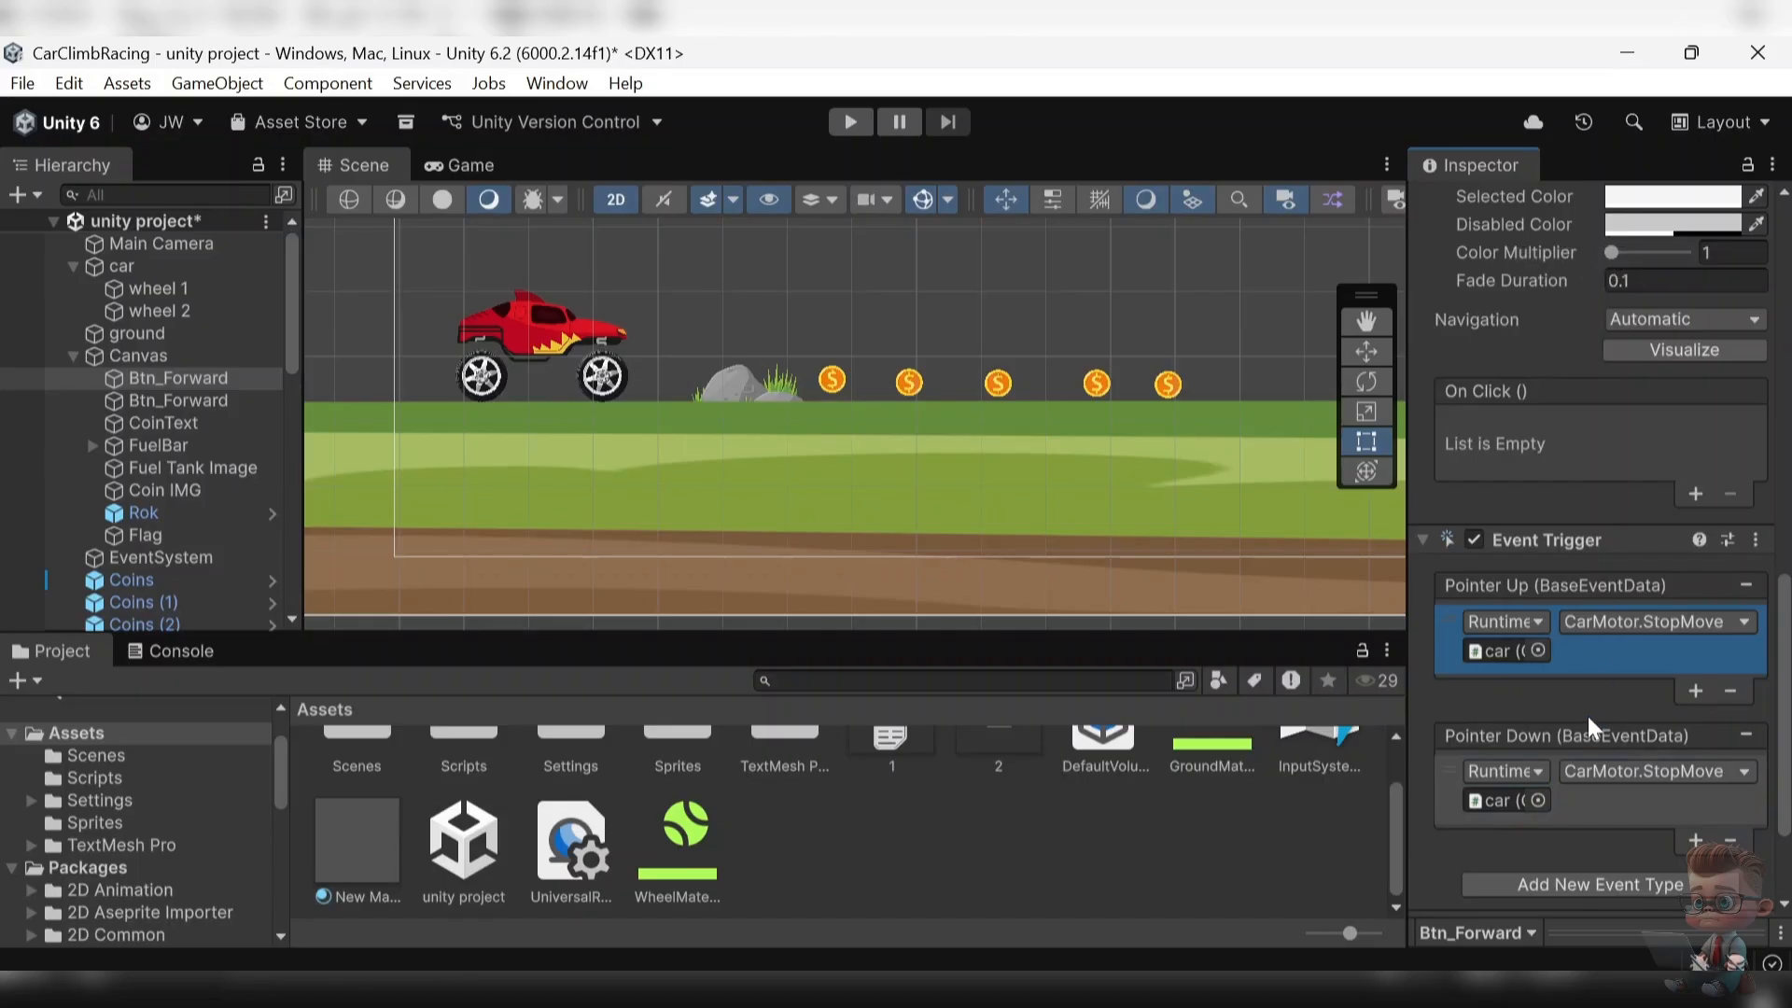
- Set the new Pointer Down event's function to CarMotor.MoveForward and choose the car as its target object
click(1623, 772)
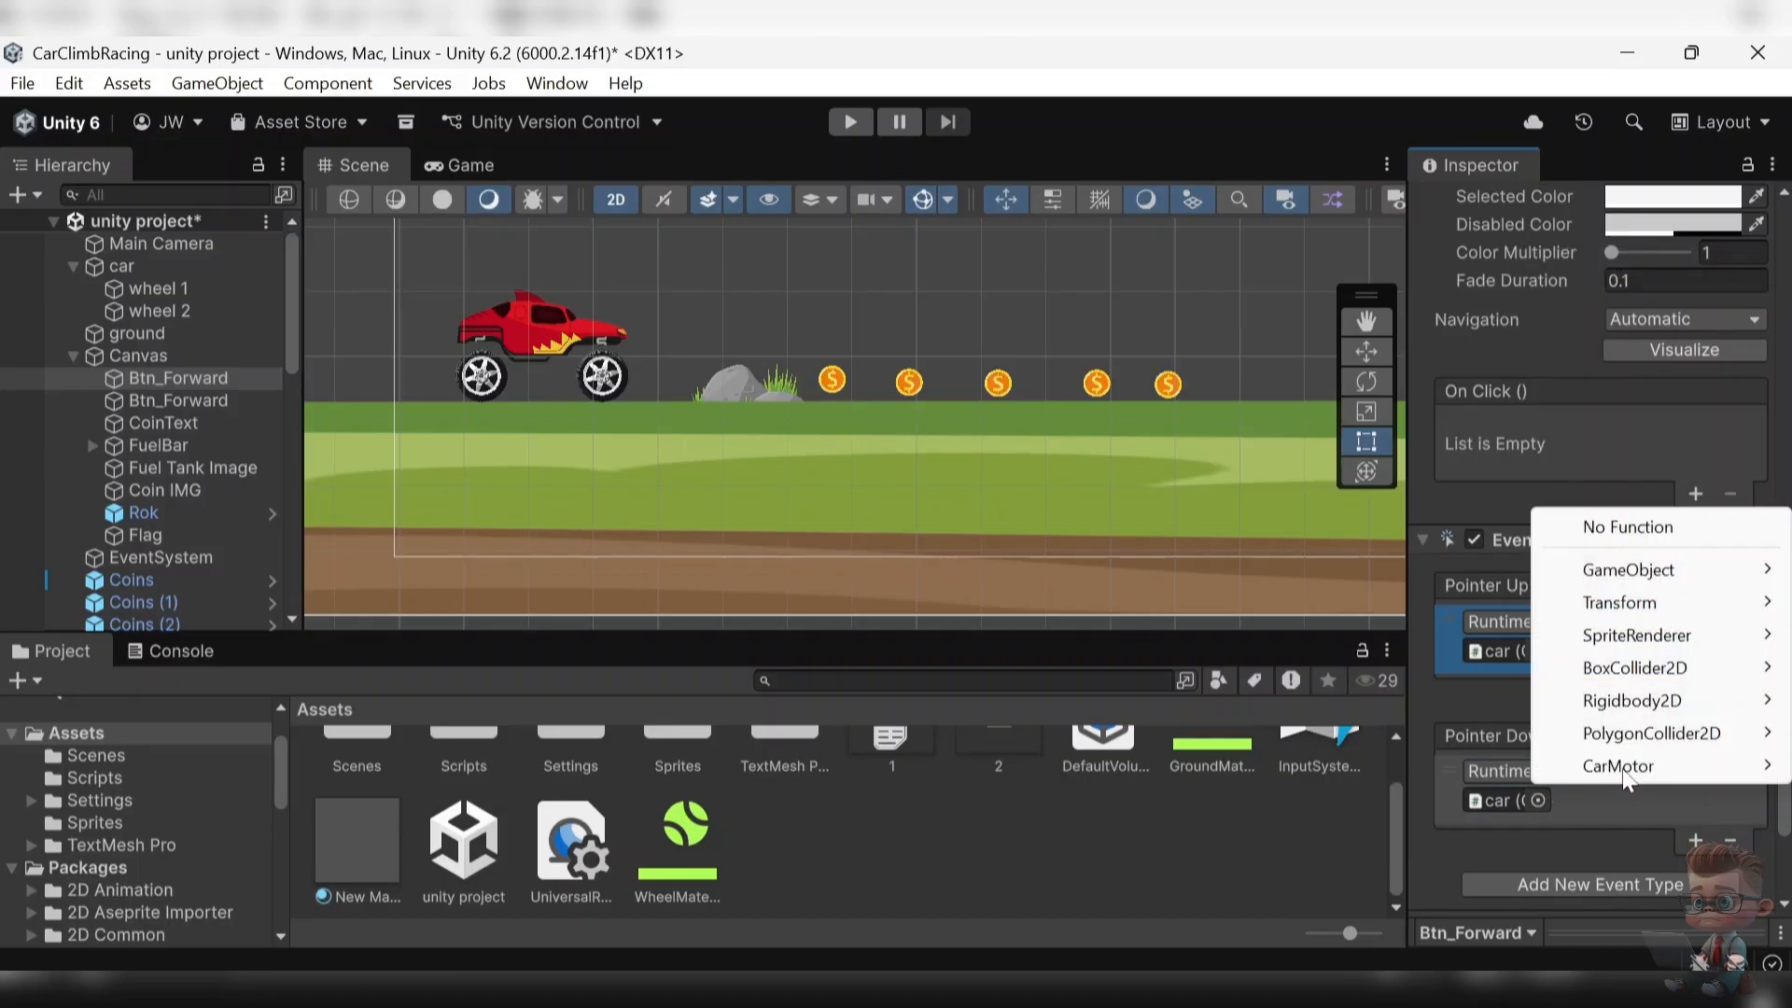
mouse_move(1625, 775)
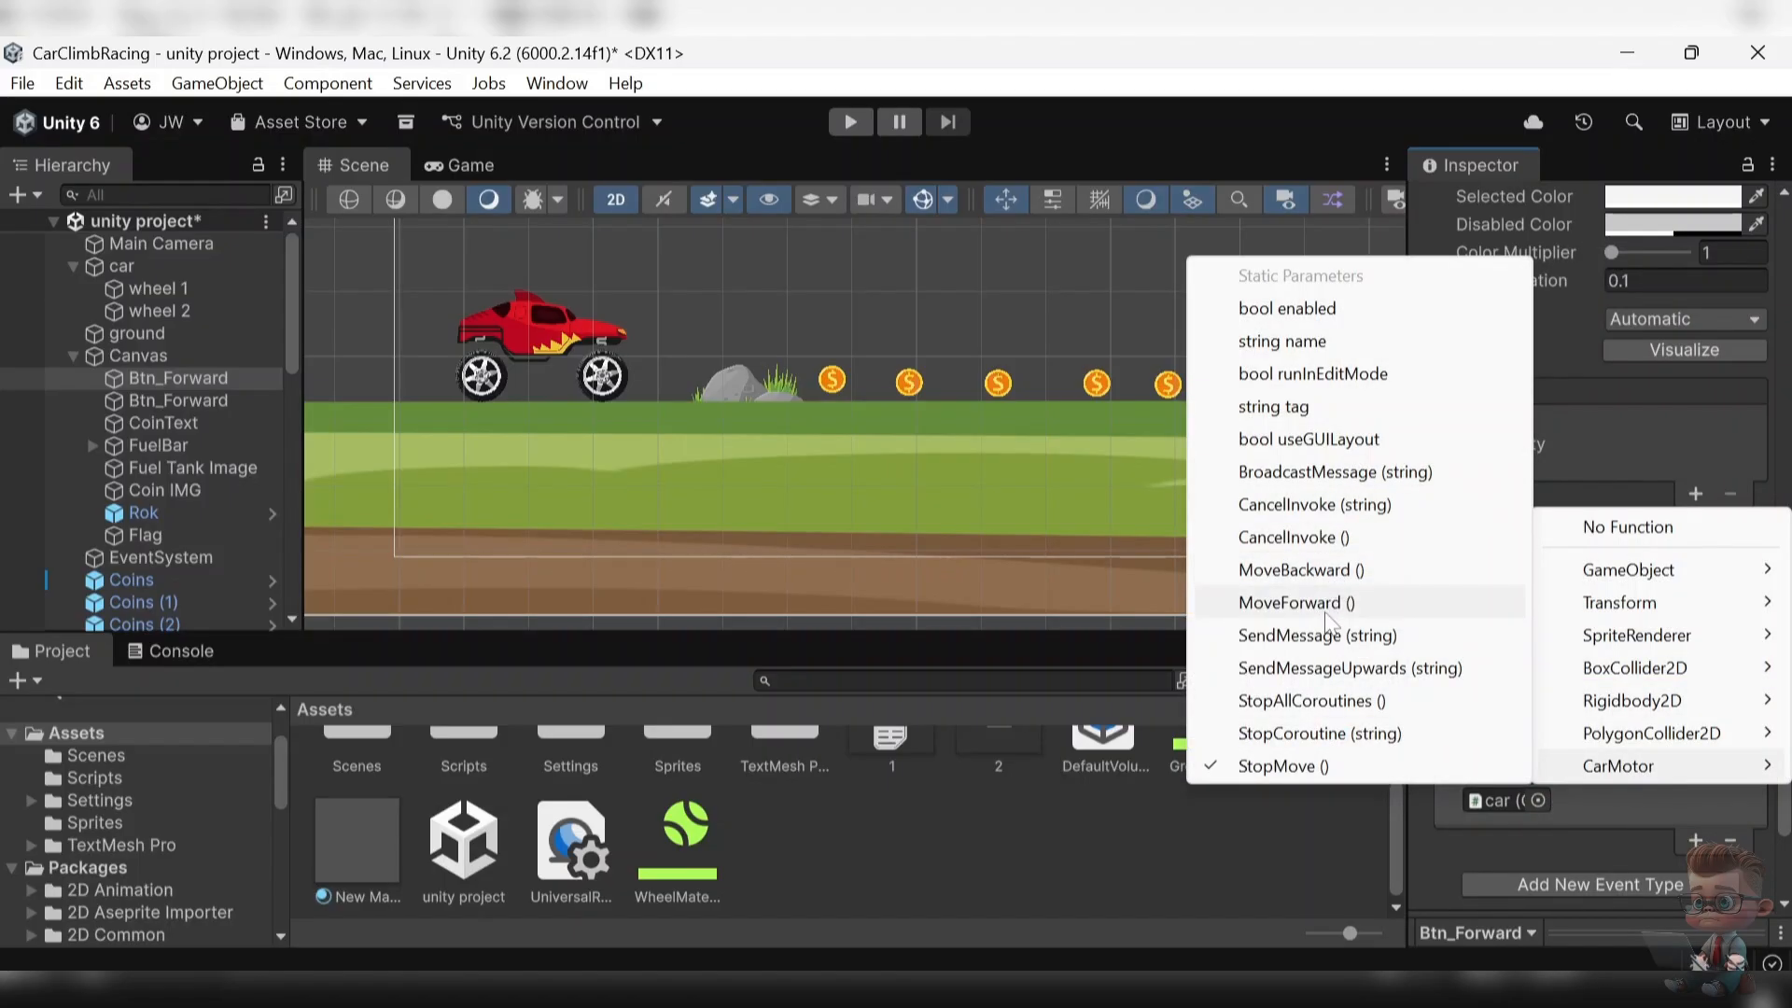
click(1381, 600)
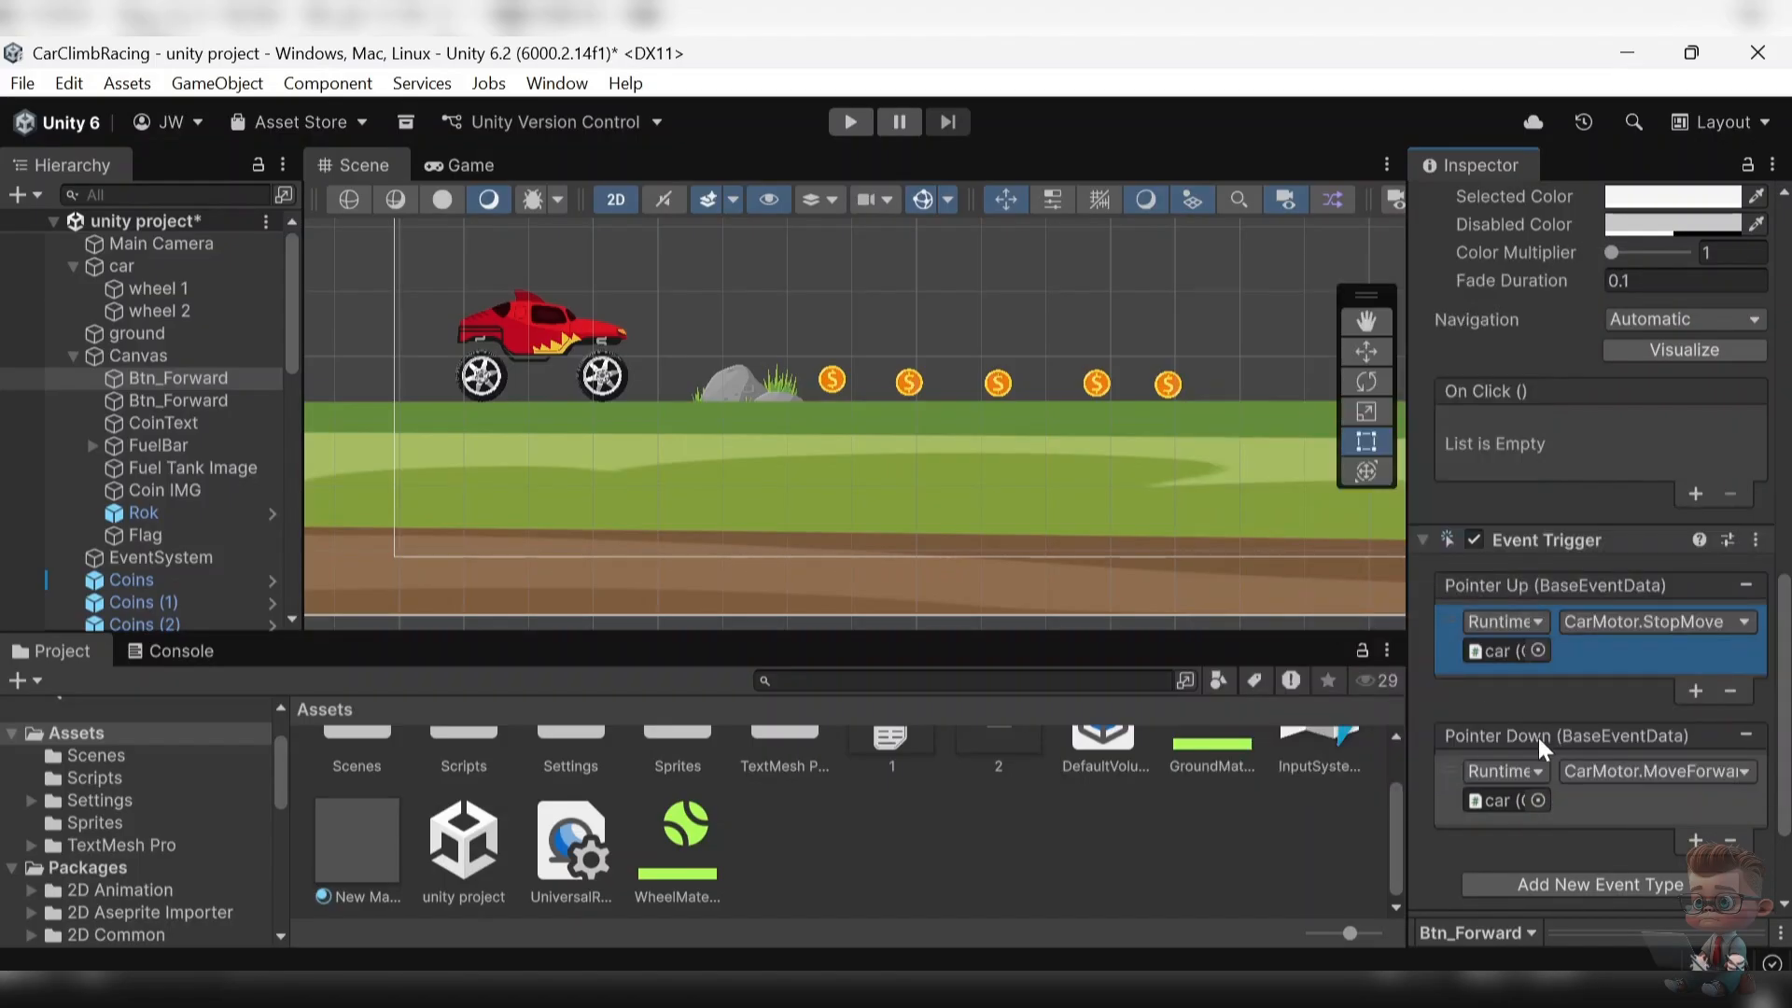
click(1538, 801)
scroll(1597, 709, down, 1)
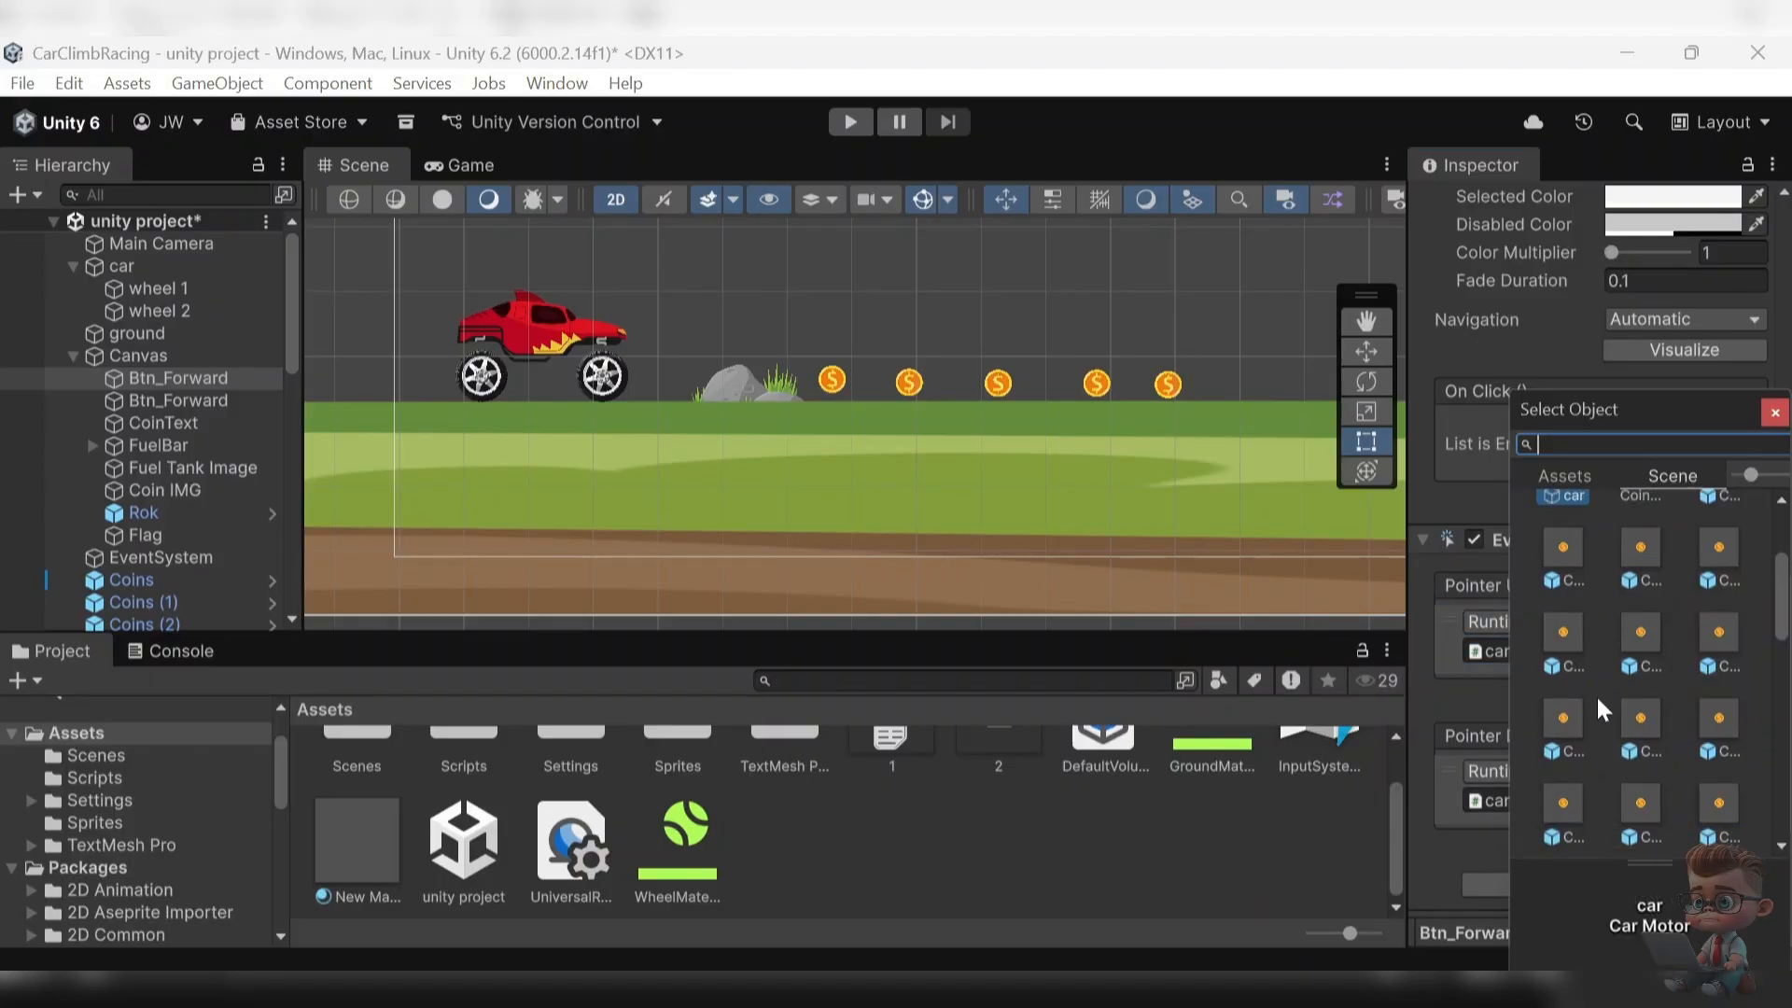
double_click(1562, 701)
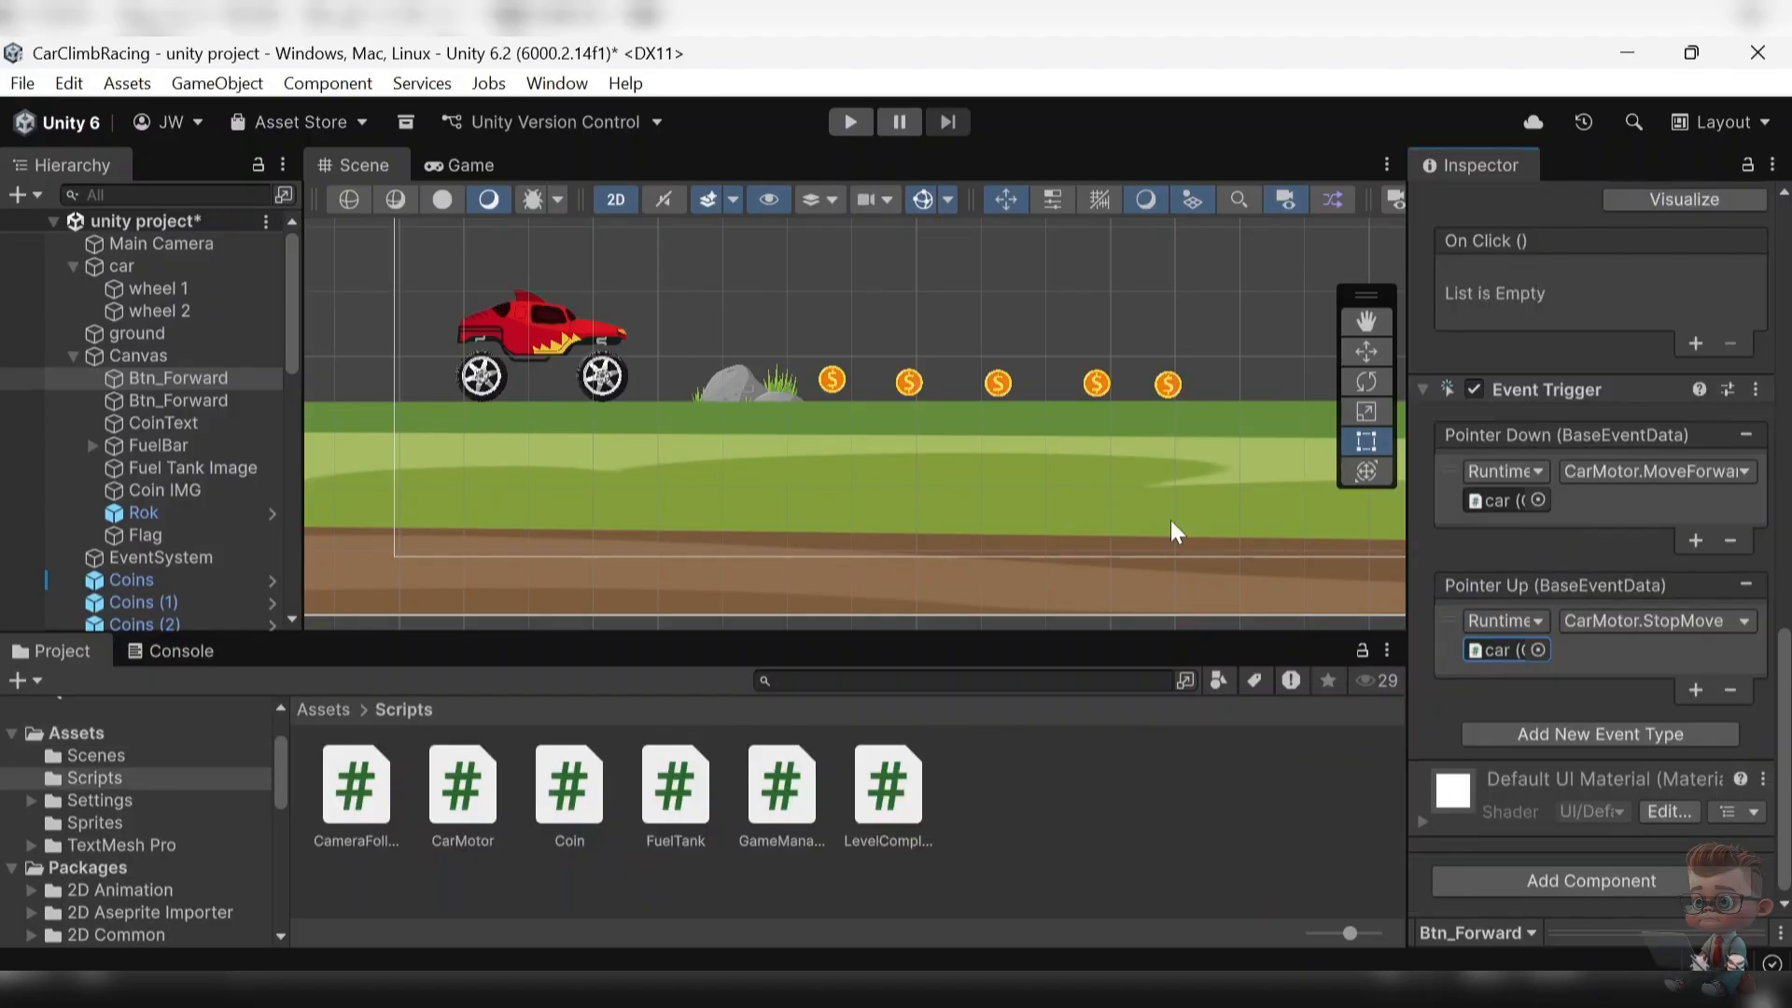
- Set the Pointer Down event's function on the second Btn_Forward to CarMotor.MoveBackward
click(216, 407)
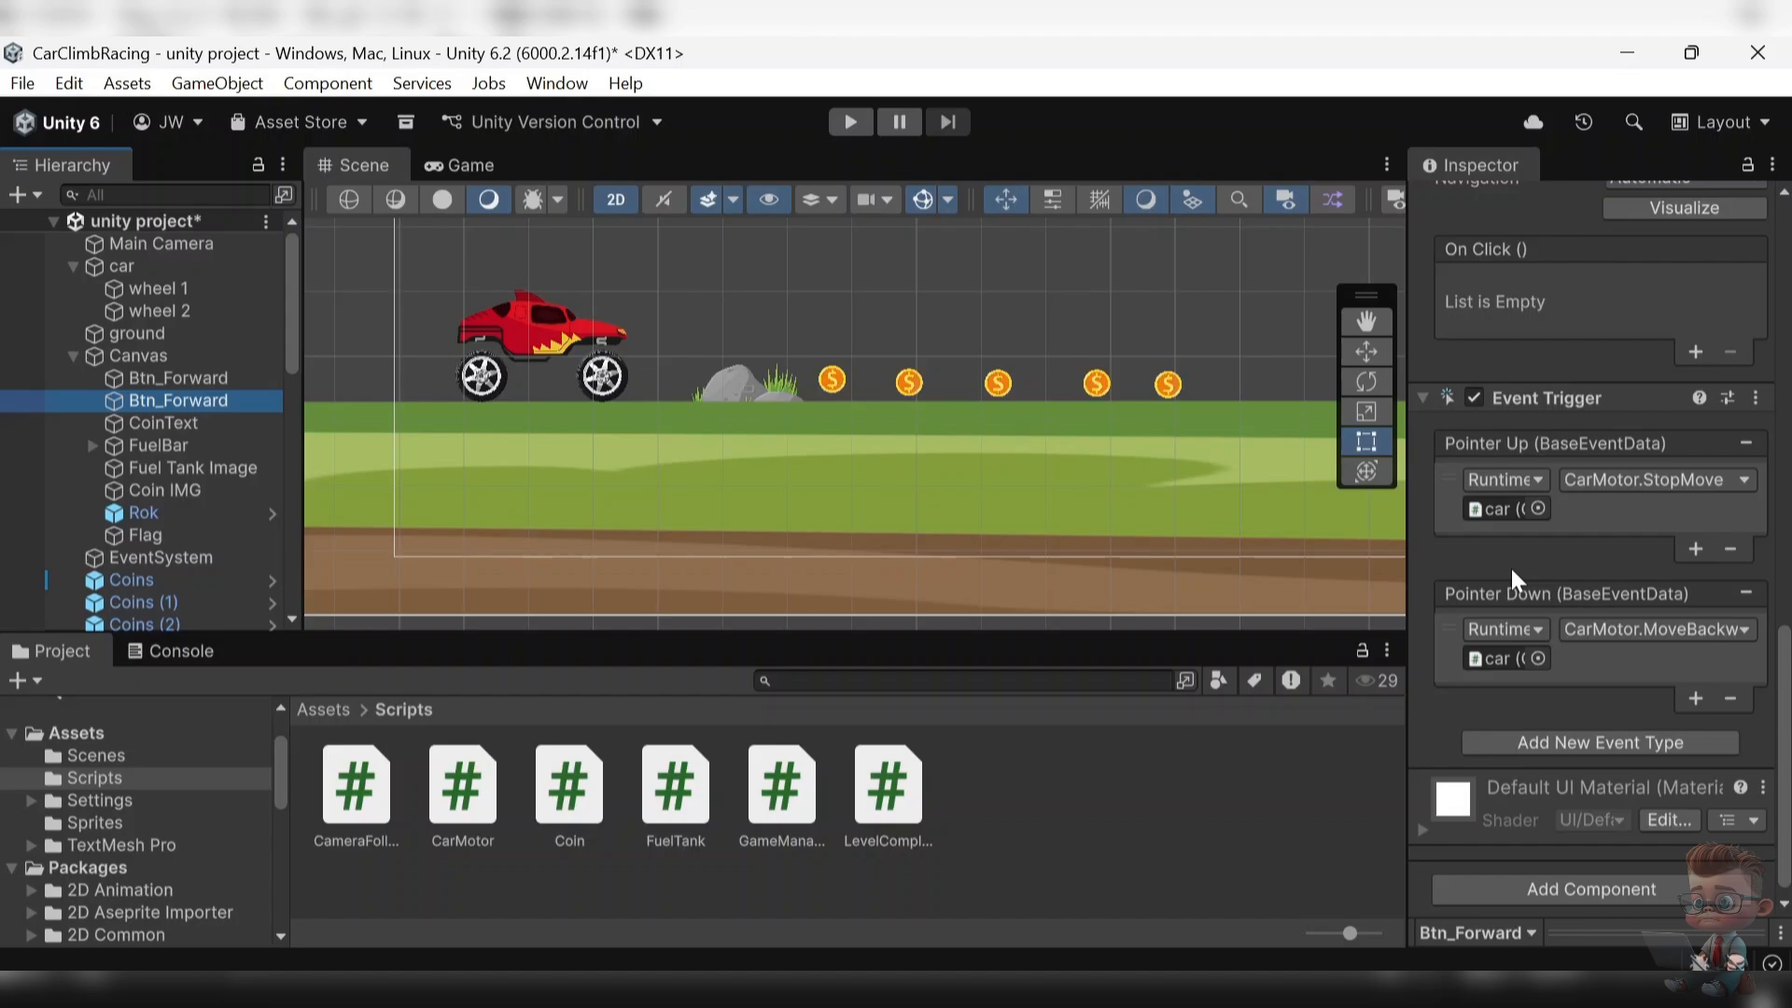
click(1627, 635)
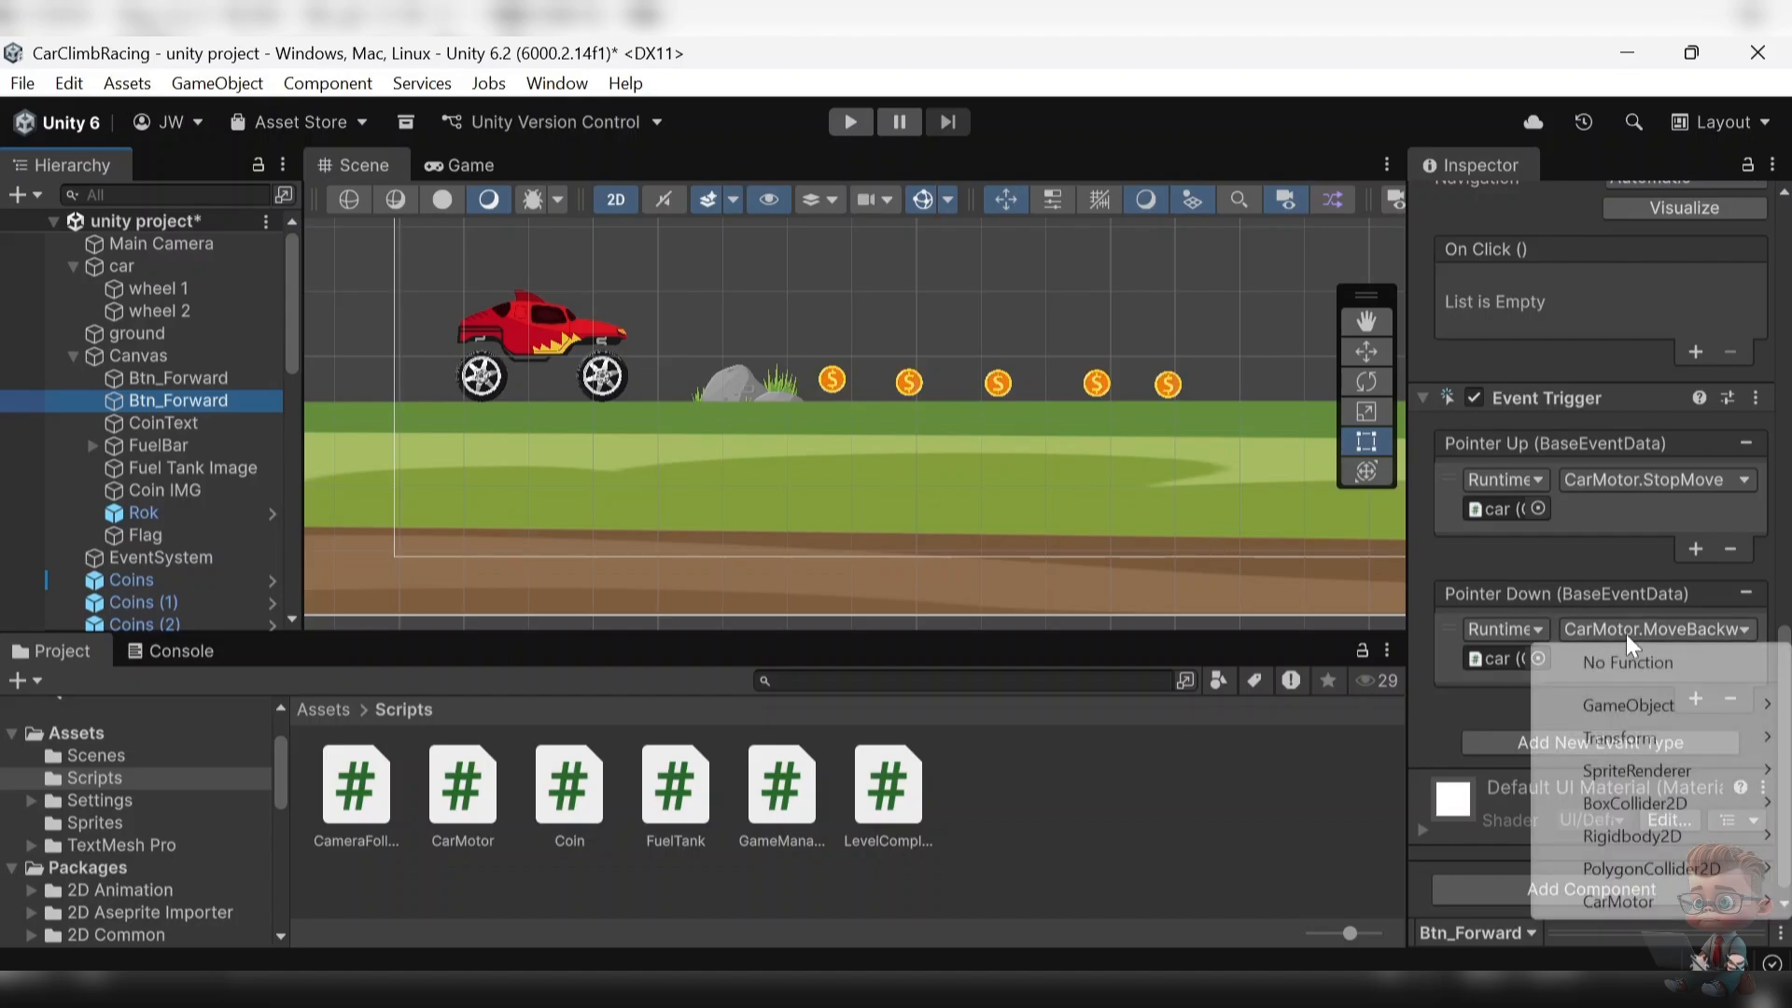
mouse_move(1620, 900)
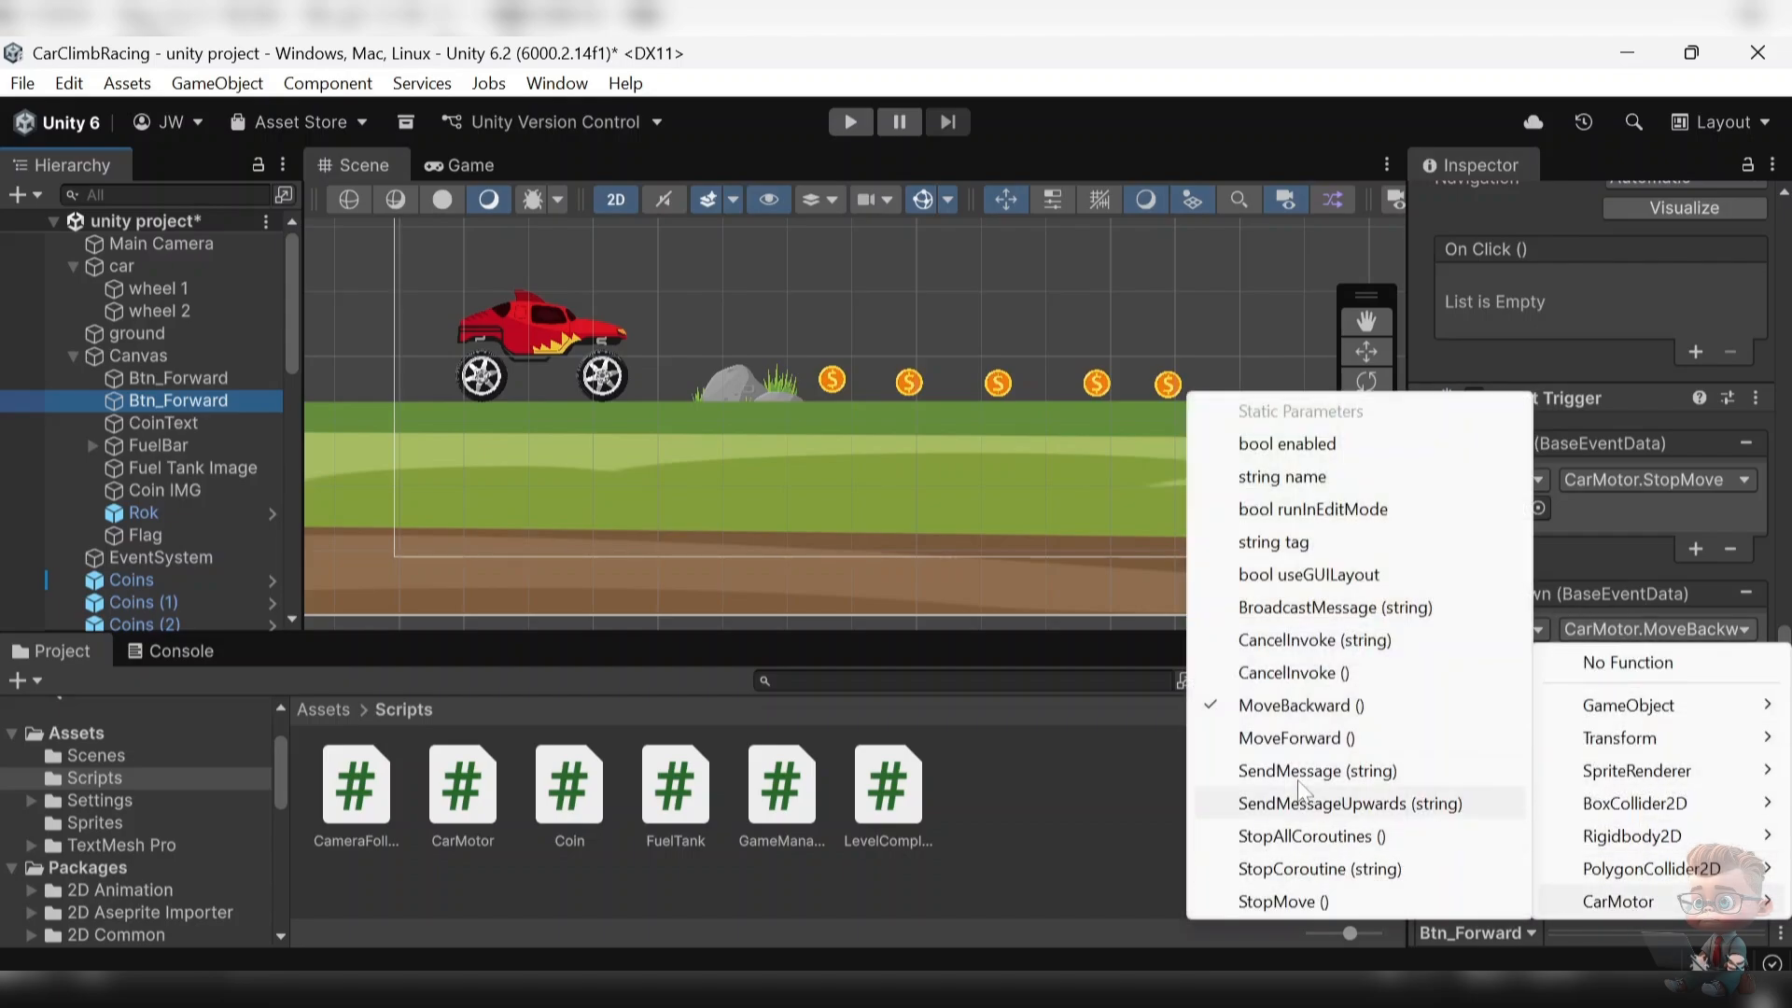
click(1293, 705)
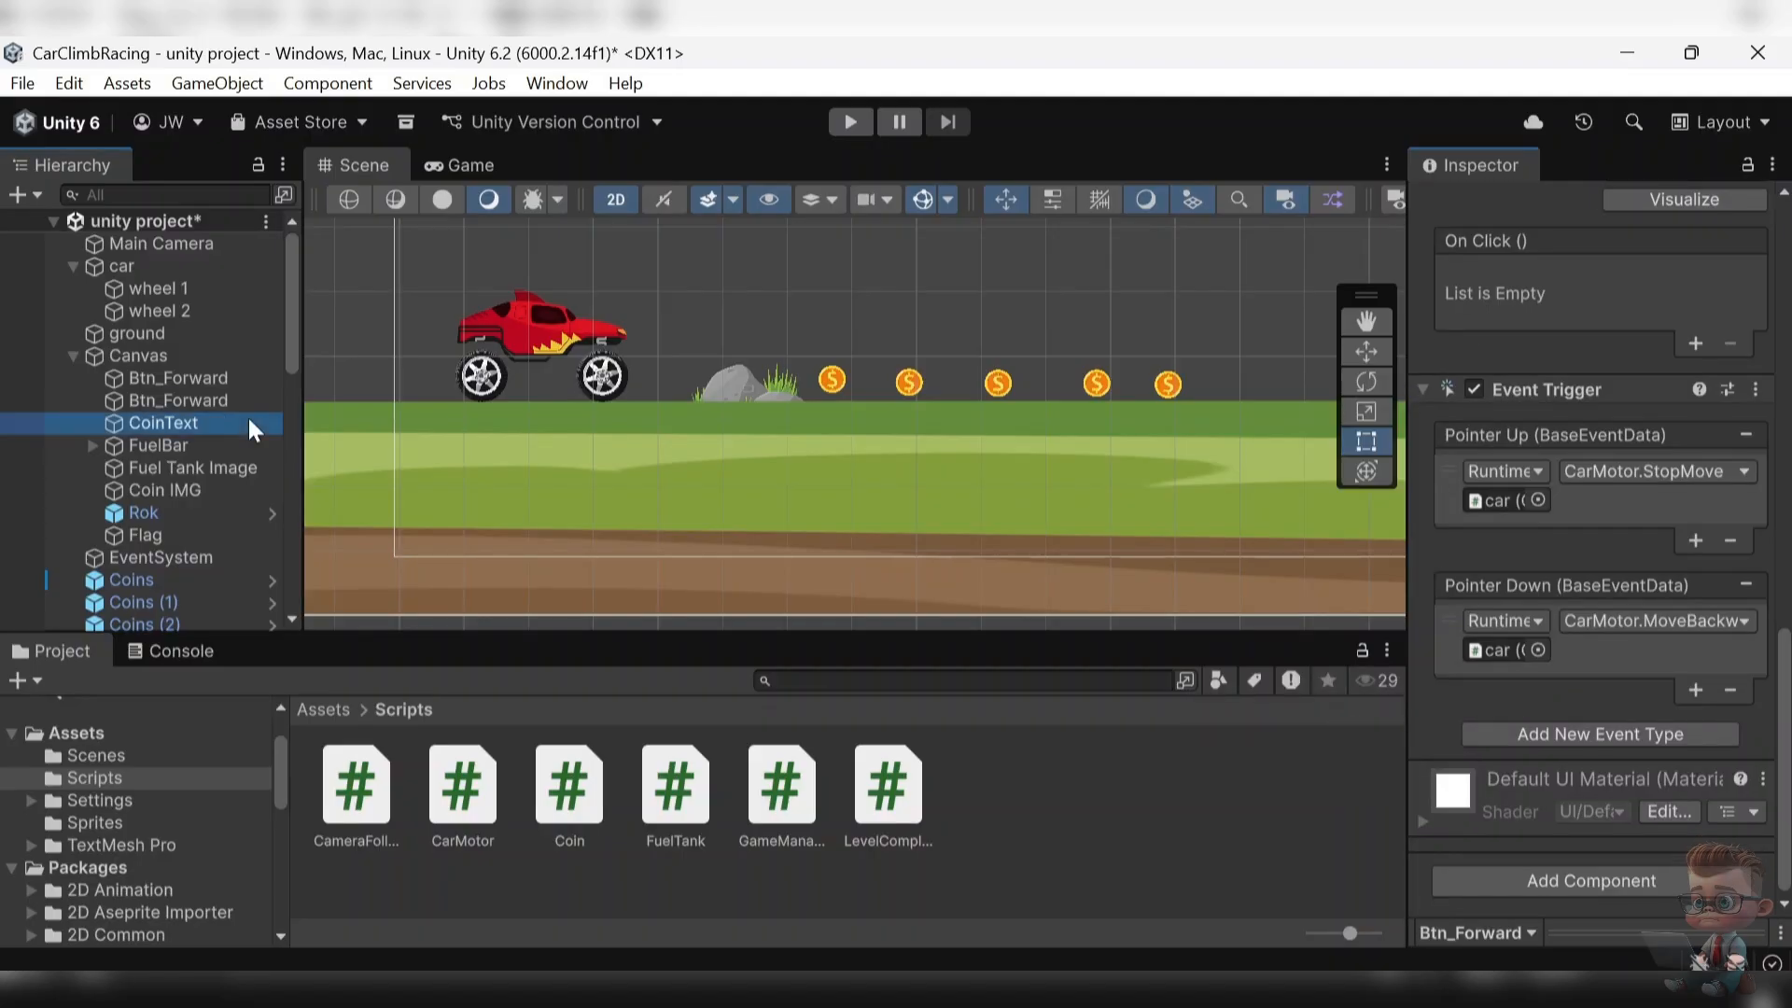
- Review the settings of CoinText, FuelBar, Fuel Tank Image and Coin IMG under the Canvas
scroll(1573, 625, up, 10)
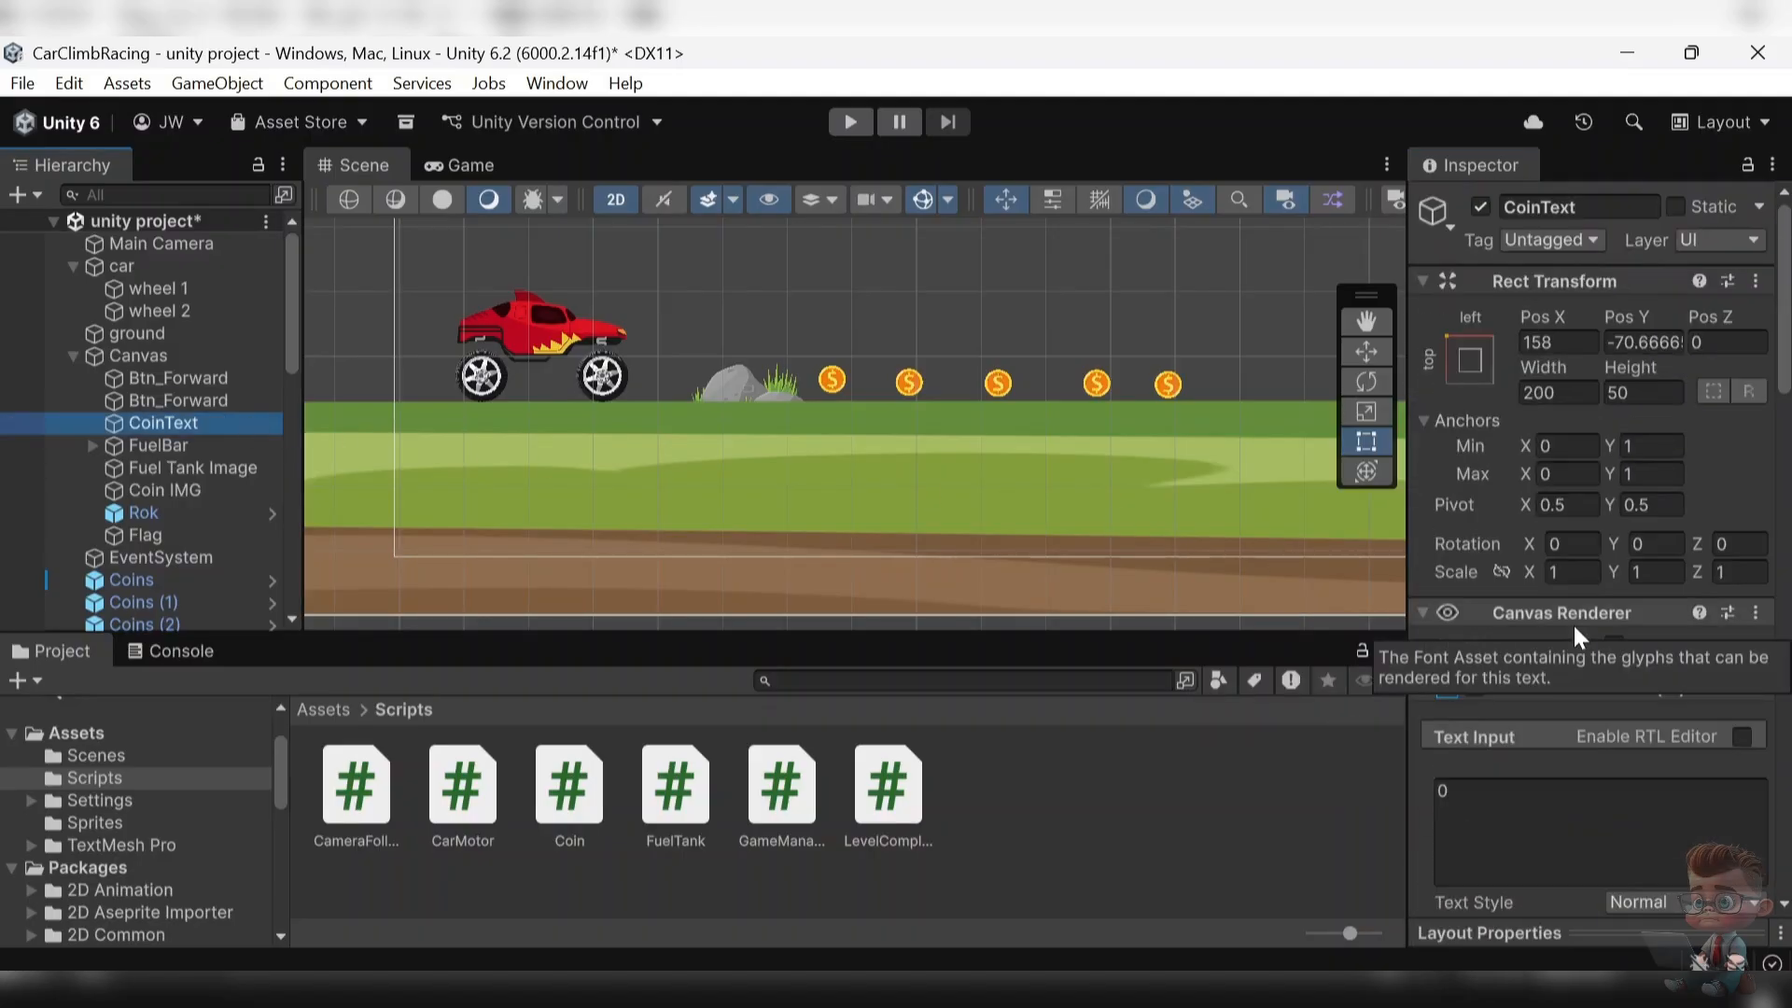
scroll(1572, 624, down, 15)
click(159, 445)
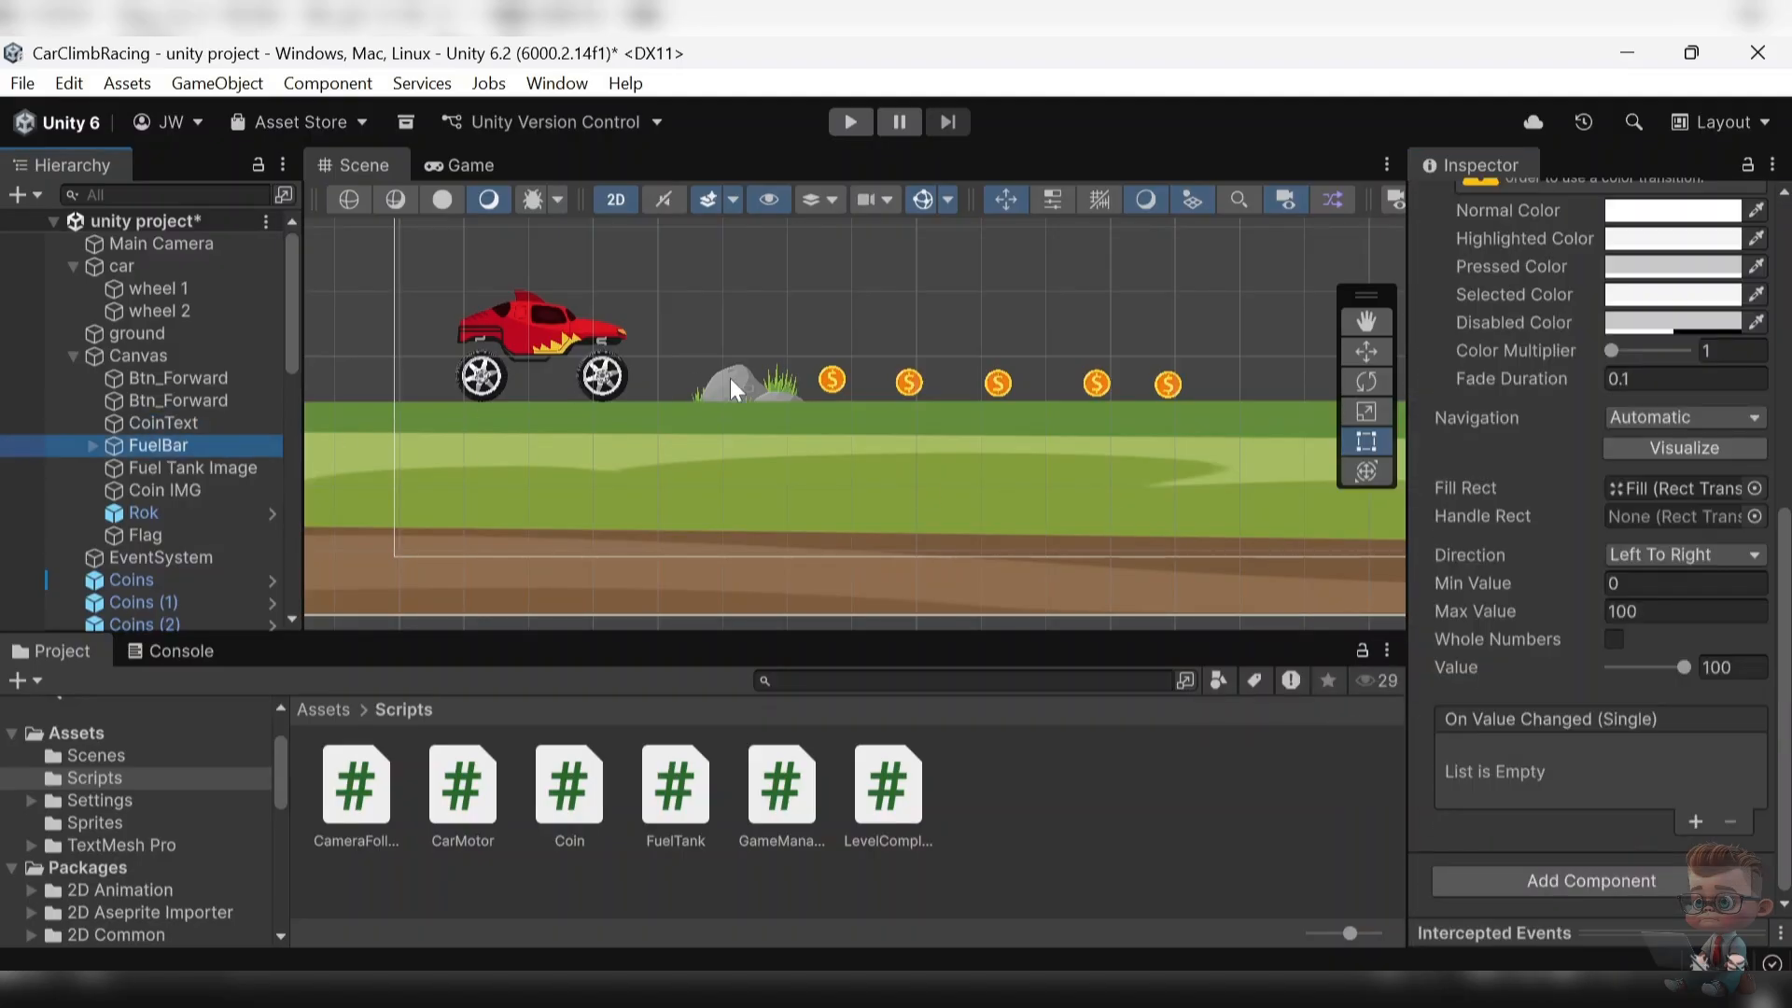
click(168, 472)
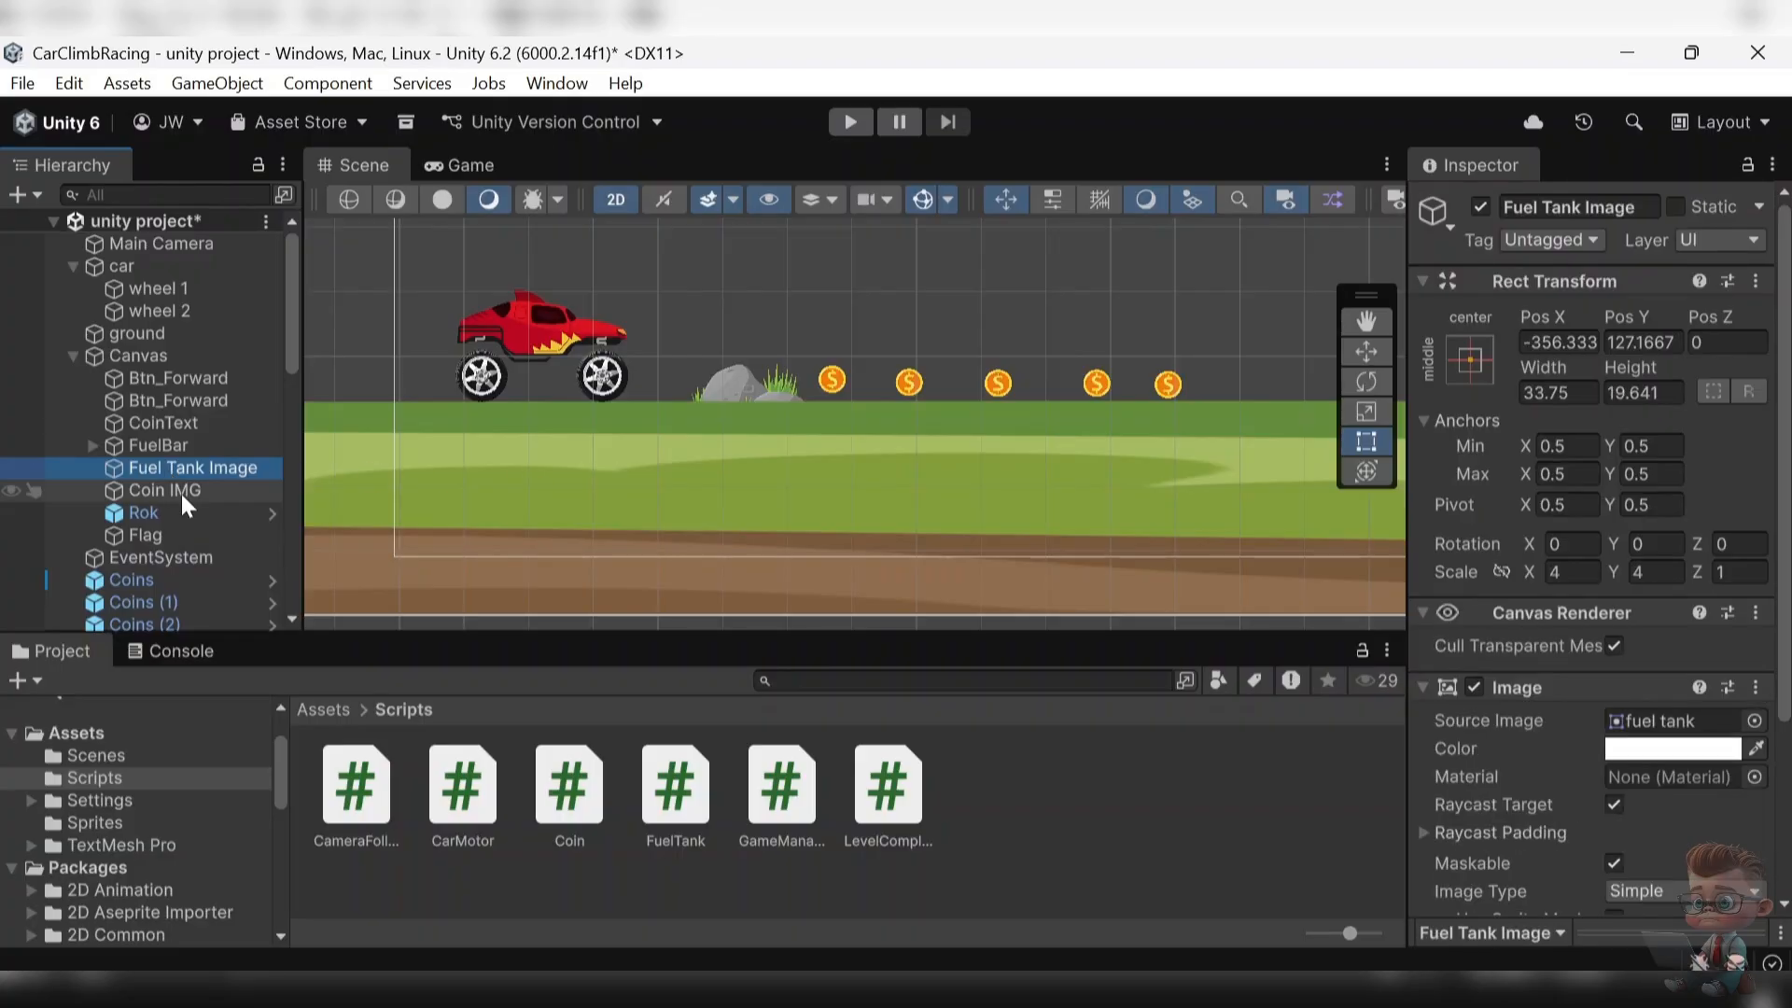
click(181, 494)
scroll(181, 493, down, 4)
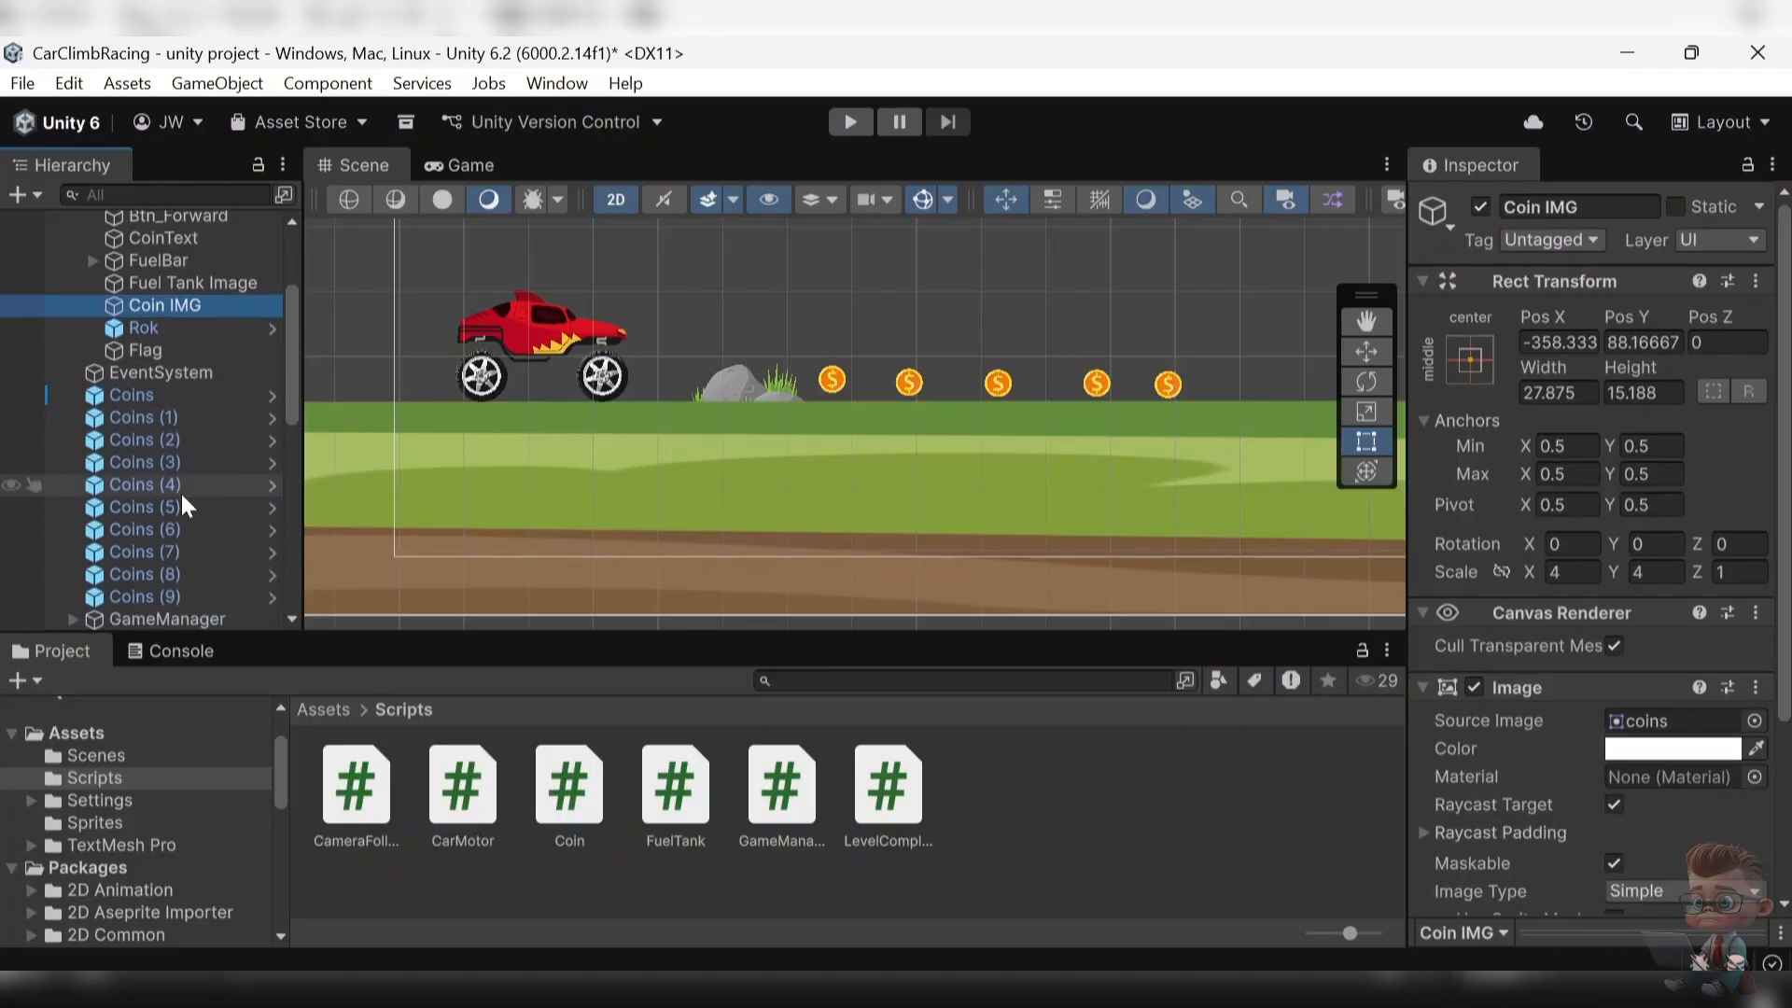
scroll(183, 497, down, 2)
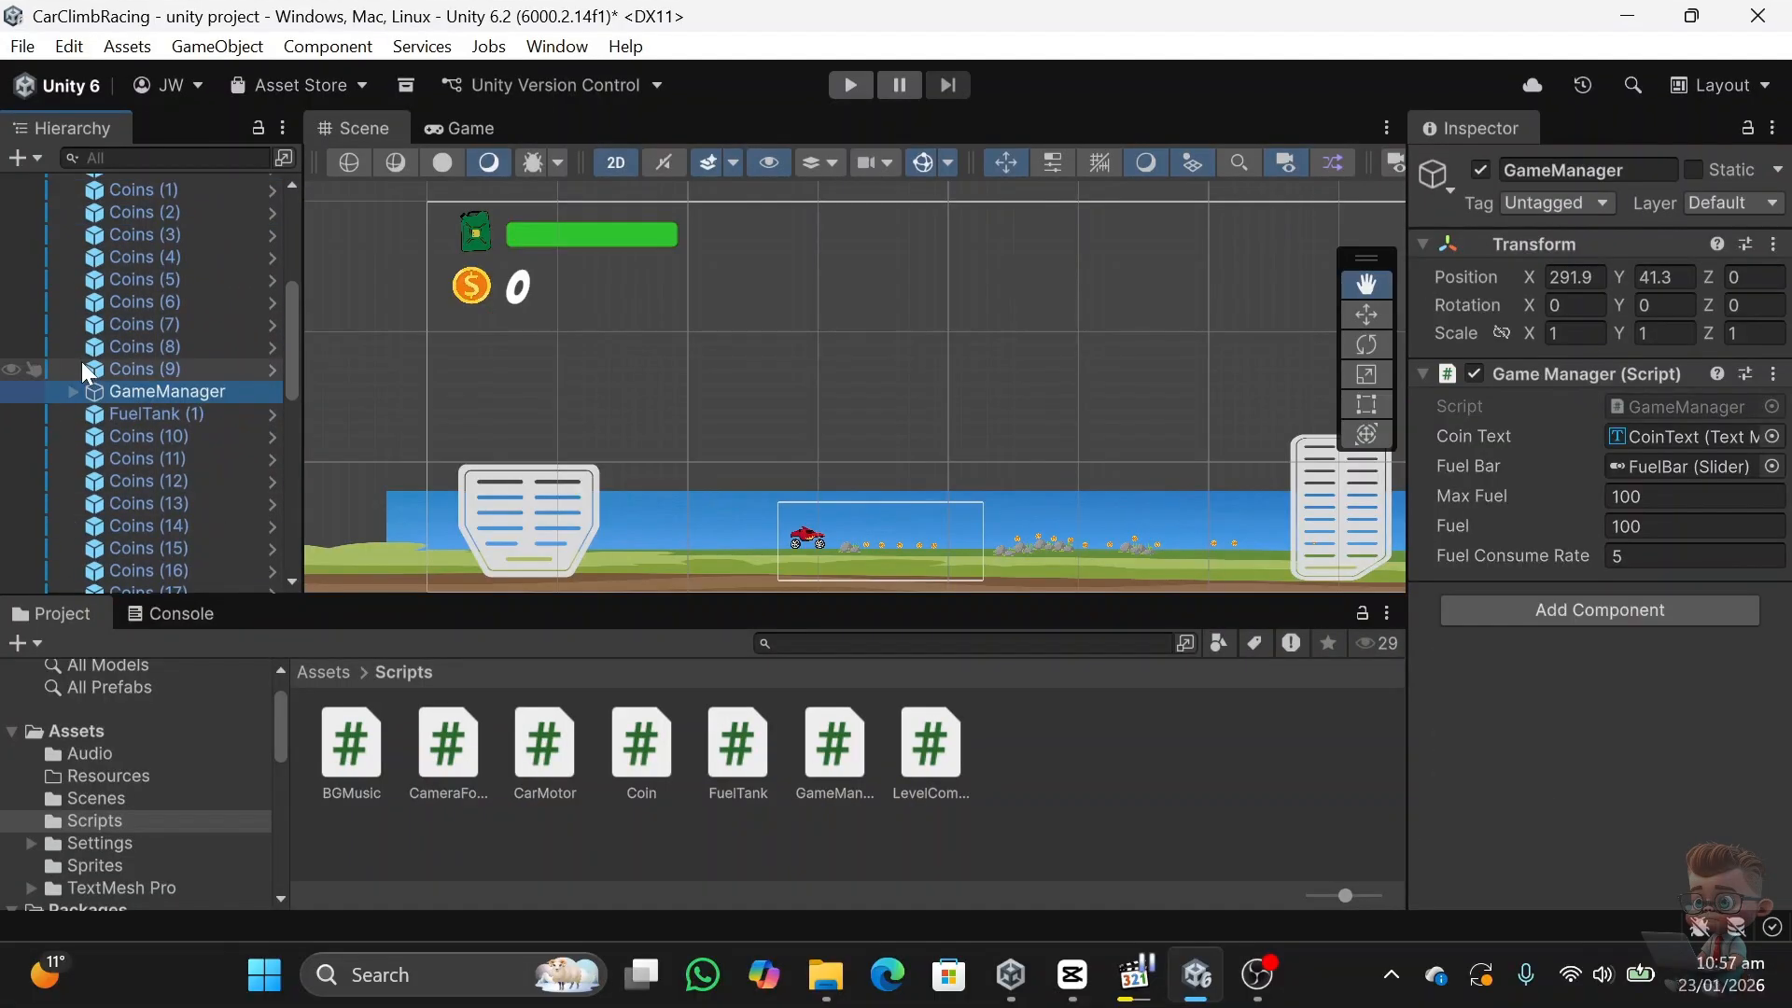
- Create an empty child object under Coins (9) and name it GameManager
right_click(81, 364)
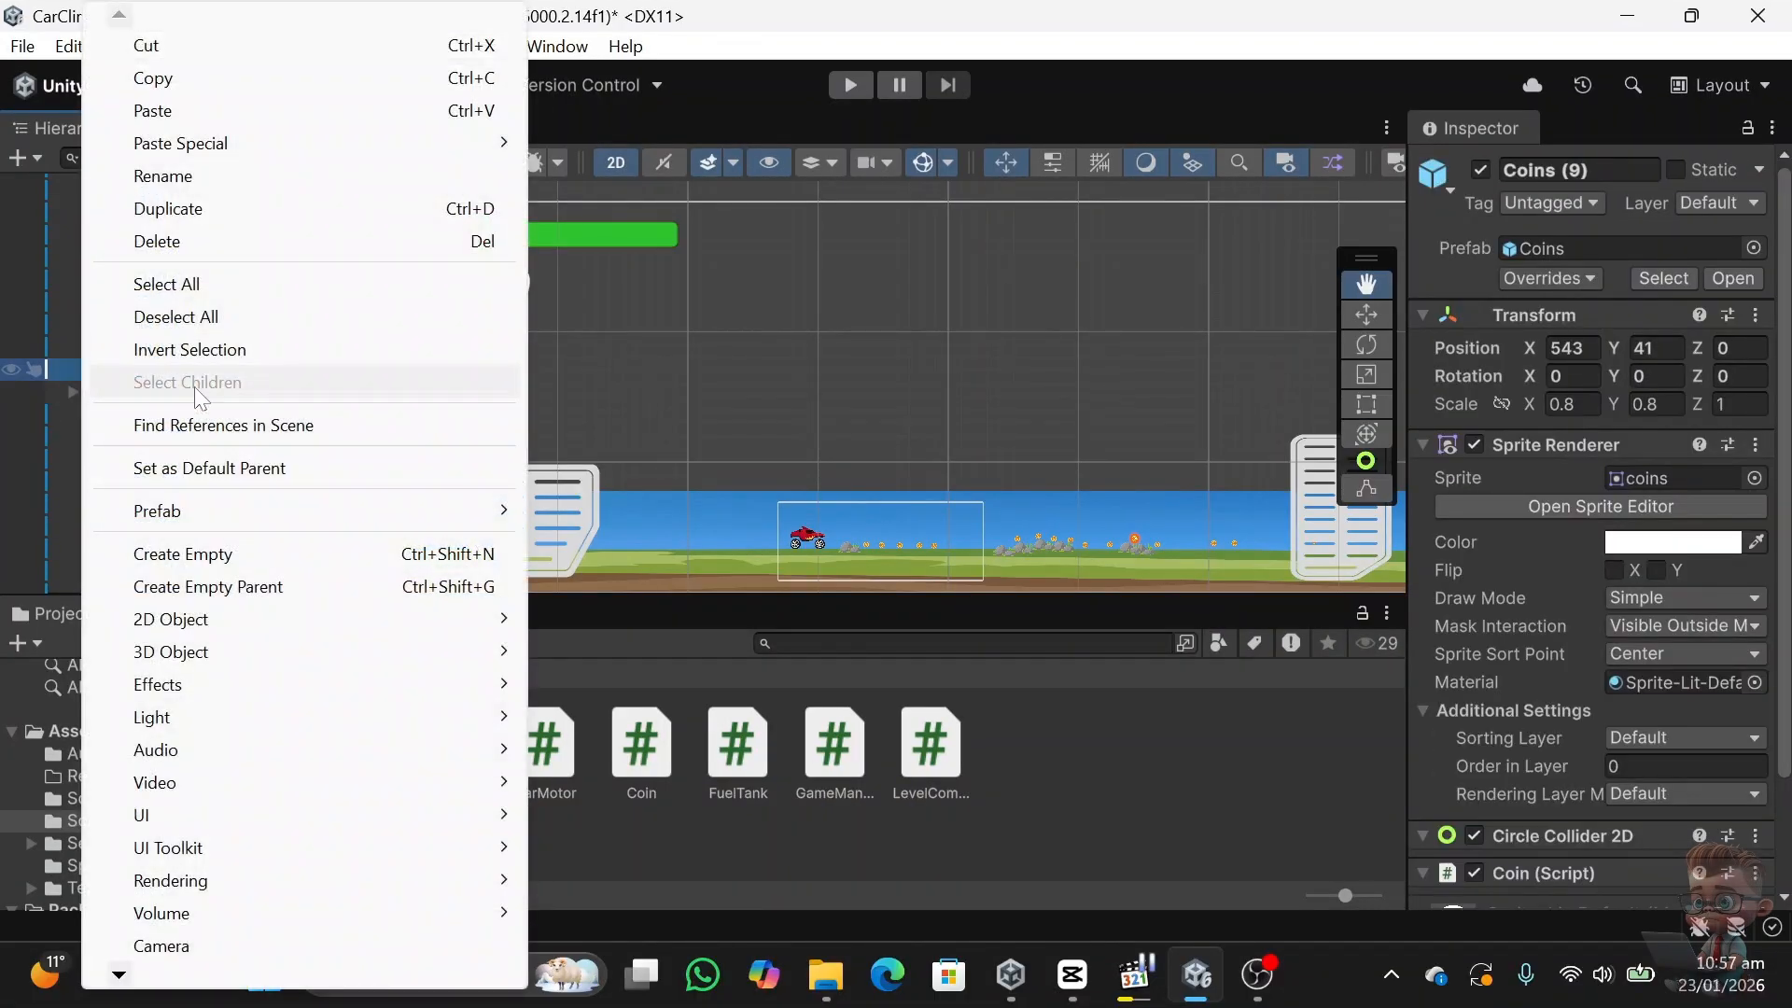
click(244, 553)
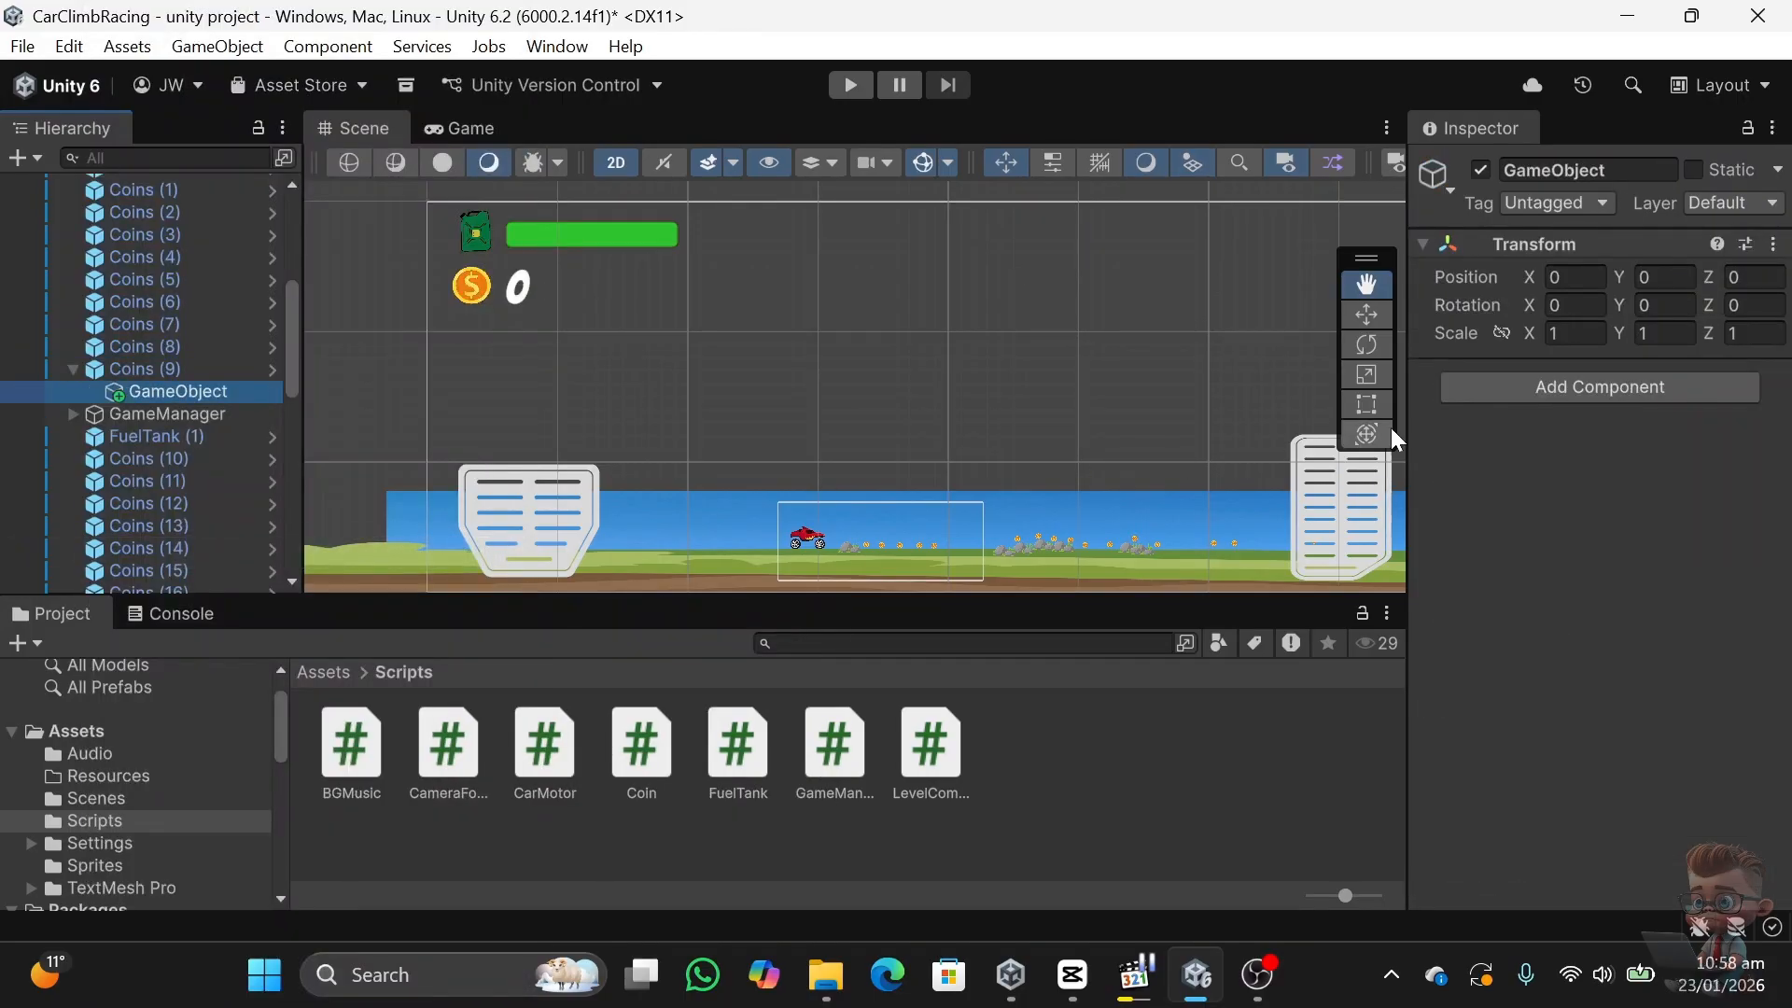
click(1624, 170)
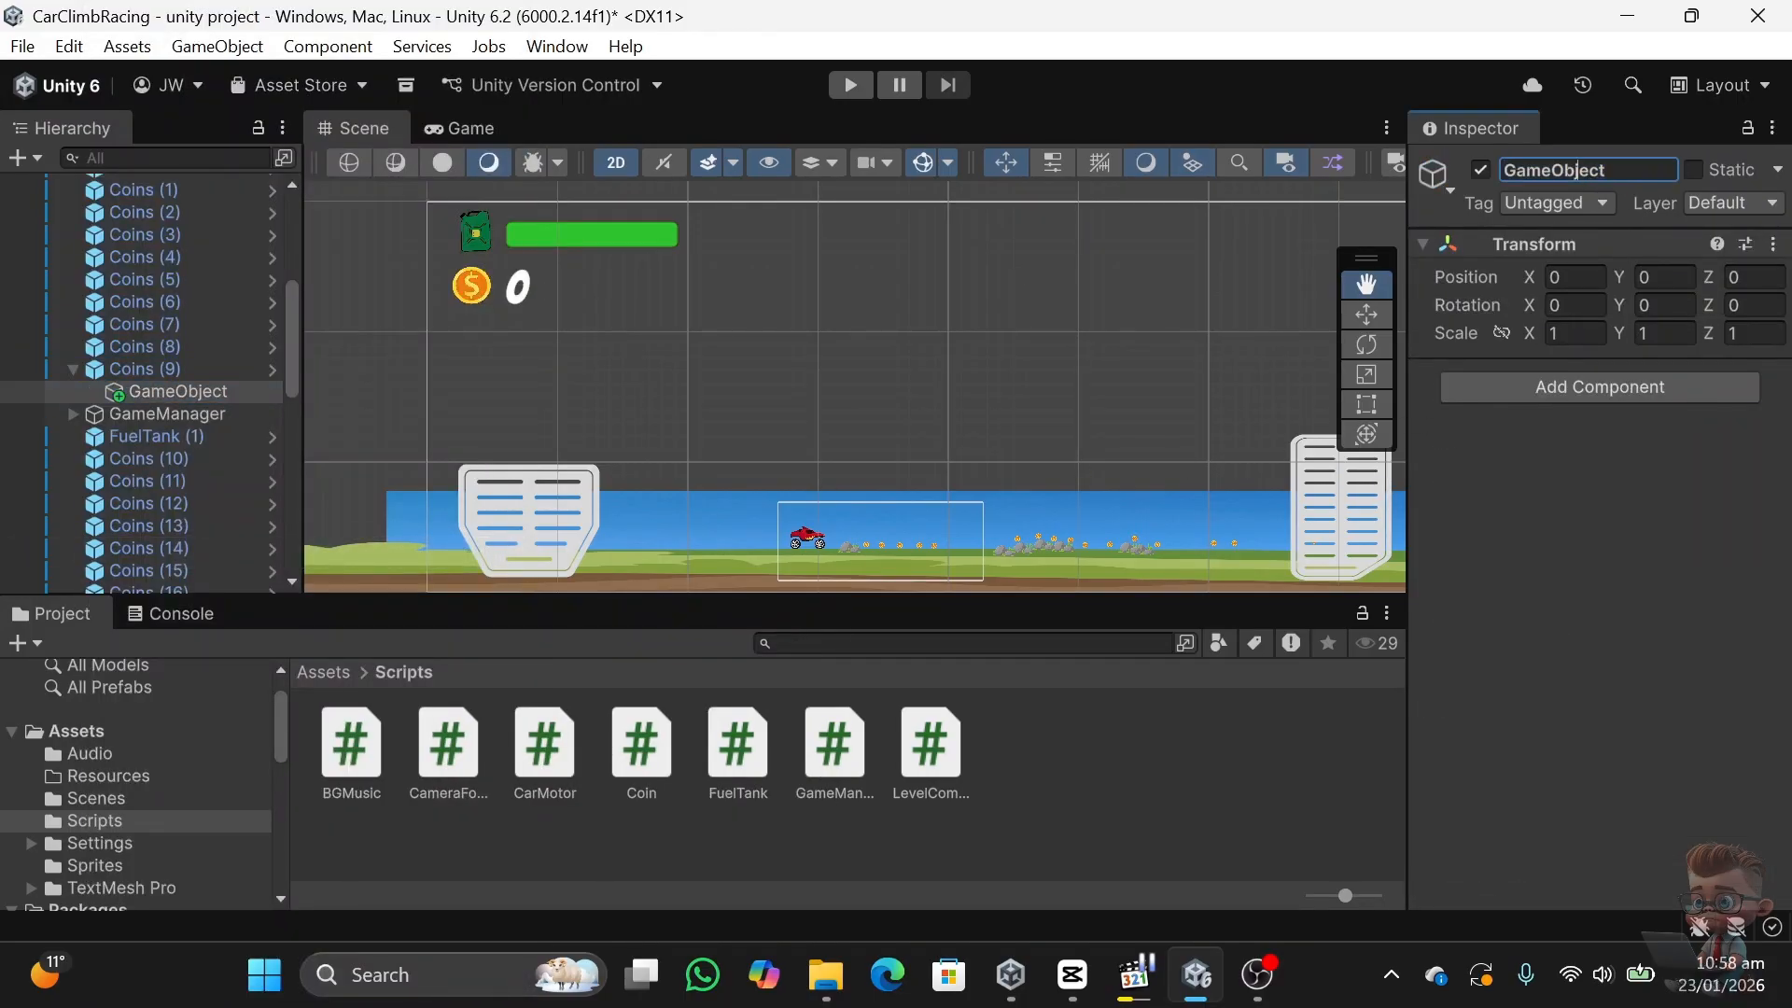
key(shift+Left)
key(shift+Left)
key(shift+Left)
key(shift+Left)
key(shift+Left)
key(shift+Left)
text(Manager)
key(Return)
- Add the Game Manager script as a component to the new GameManager object
click(1618, 388)
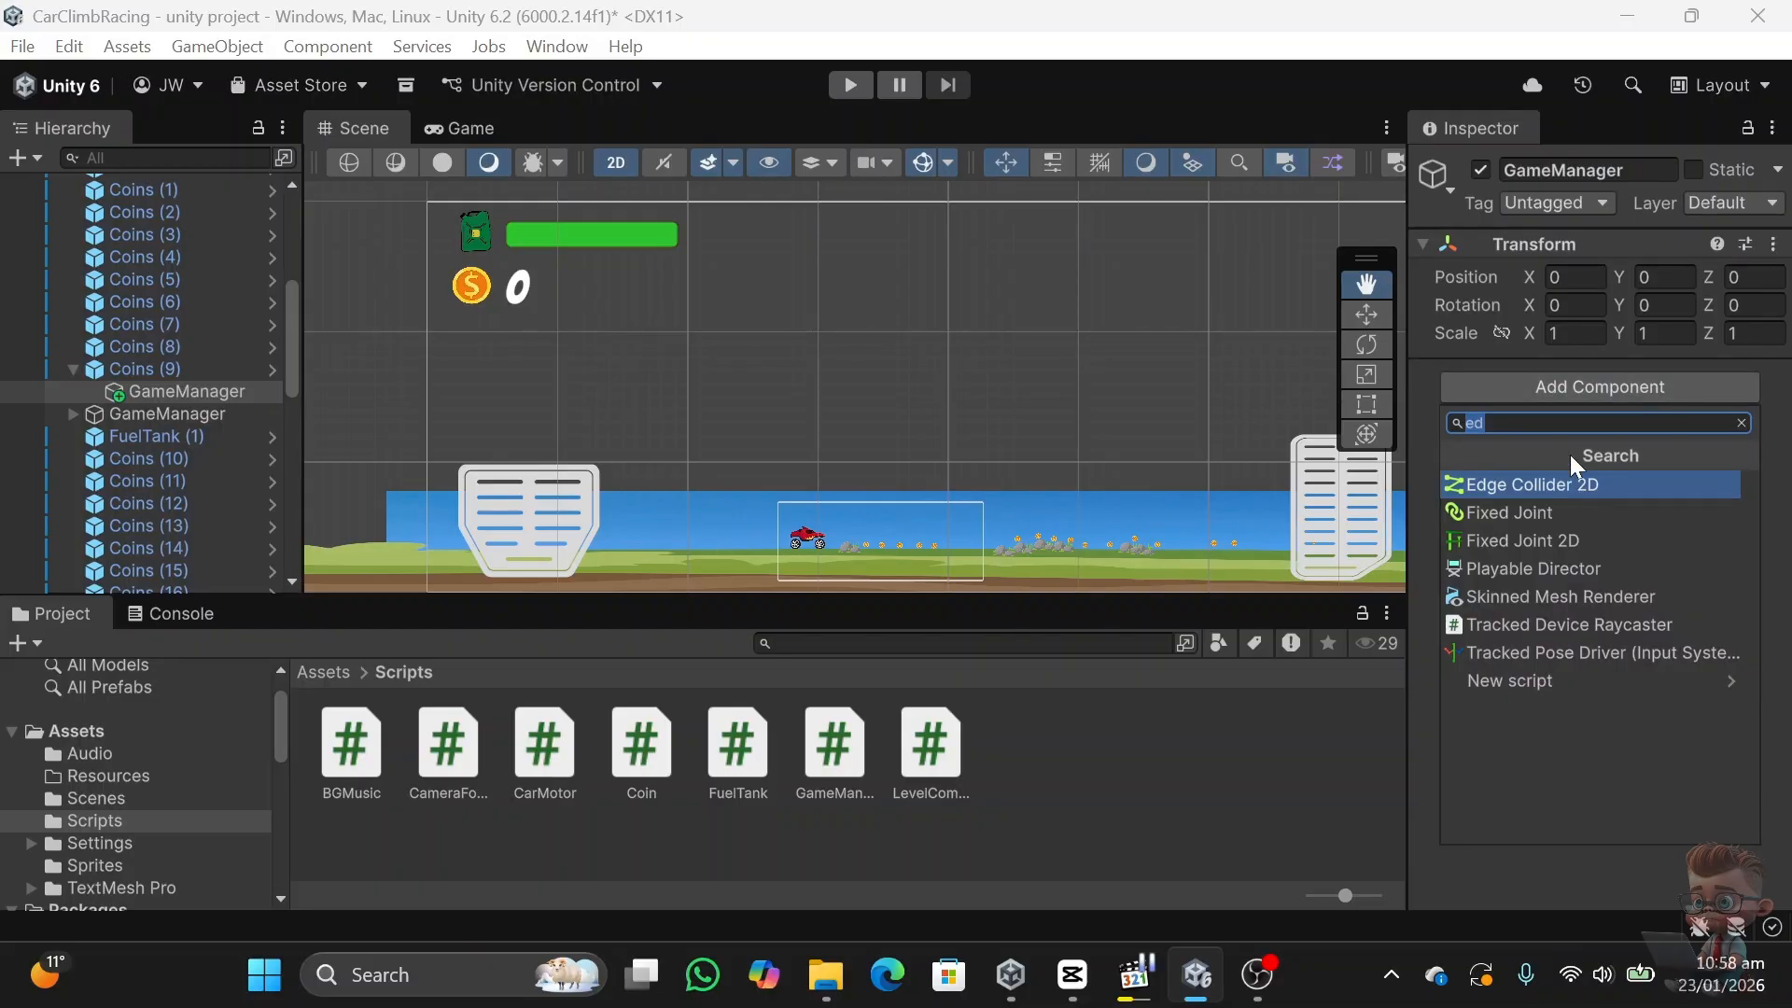
text(ga)
key(Return)
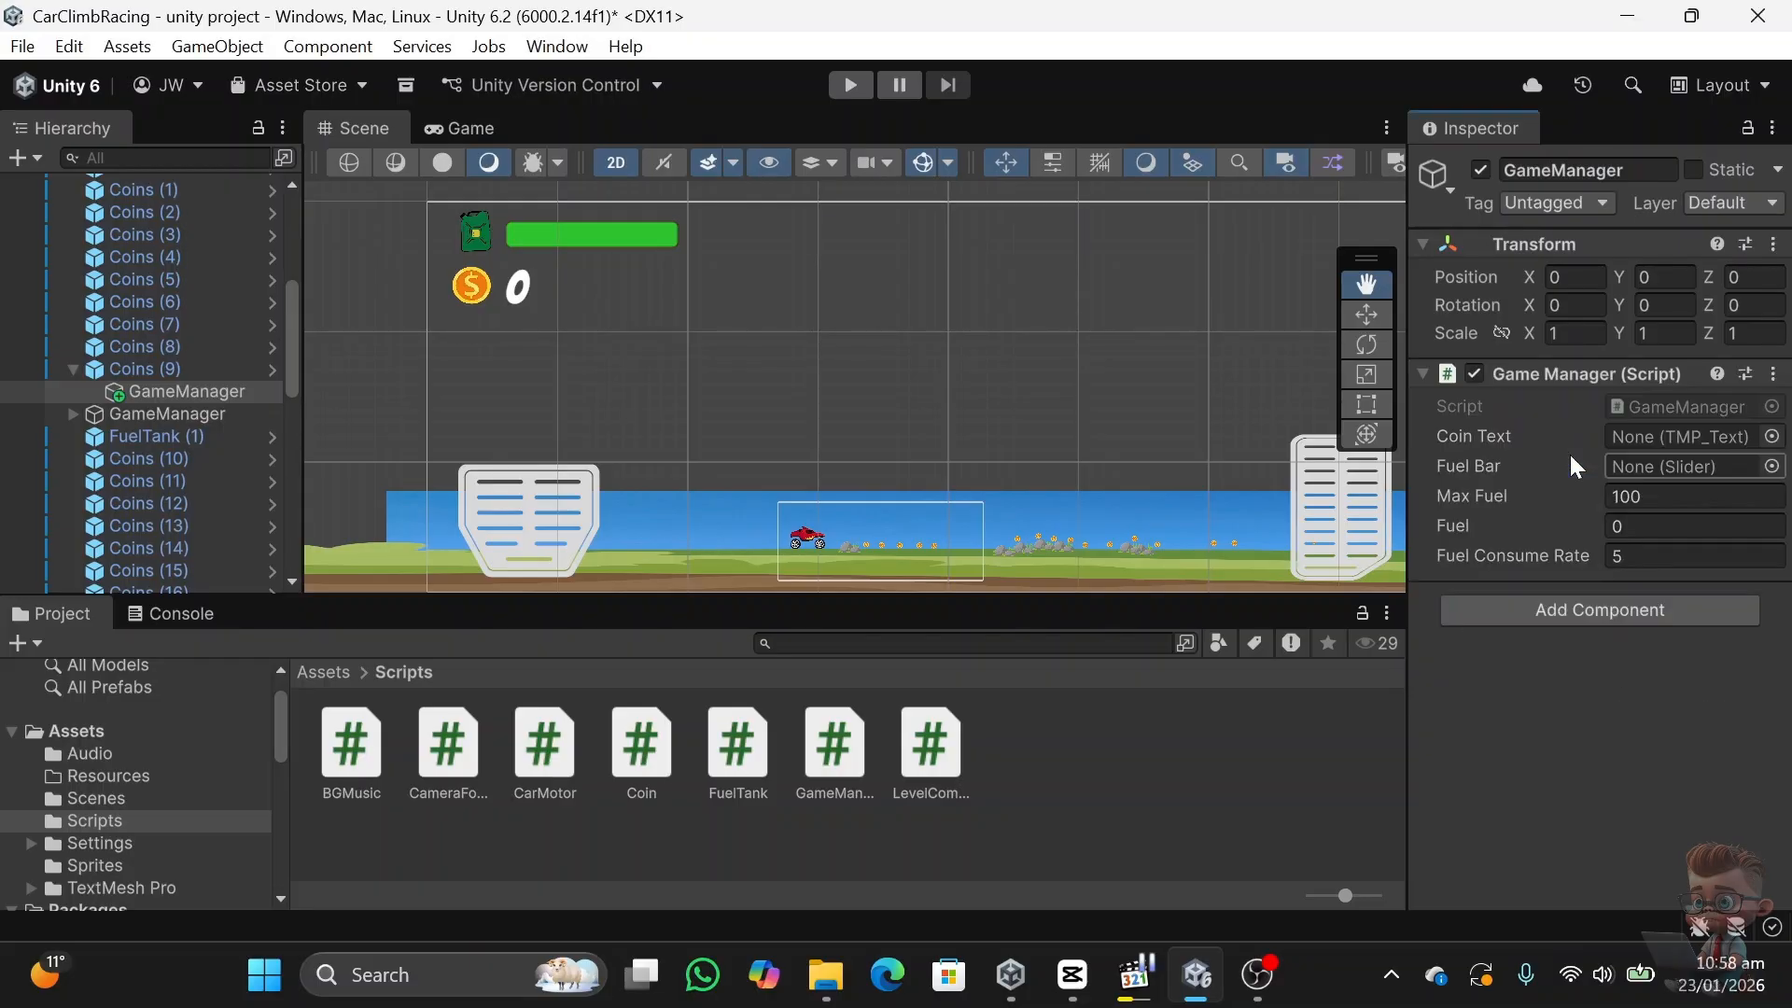
- Assign CoinText as the Game Manager script's Coin Text and FuelBar as its Fuel Bar
scroll(178, 404, up, 6)
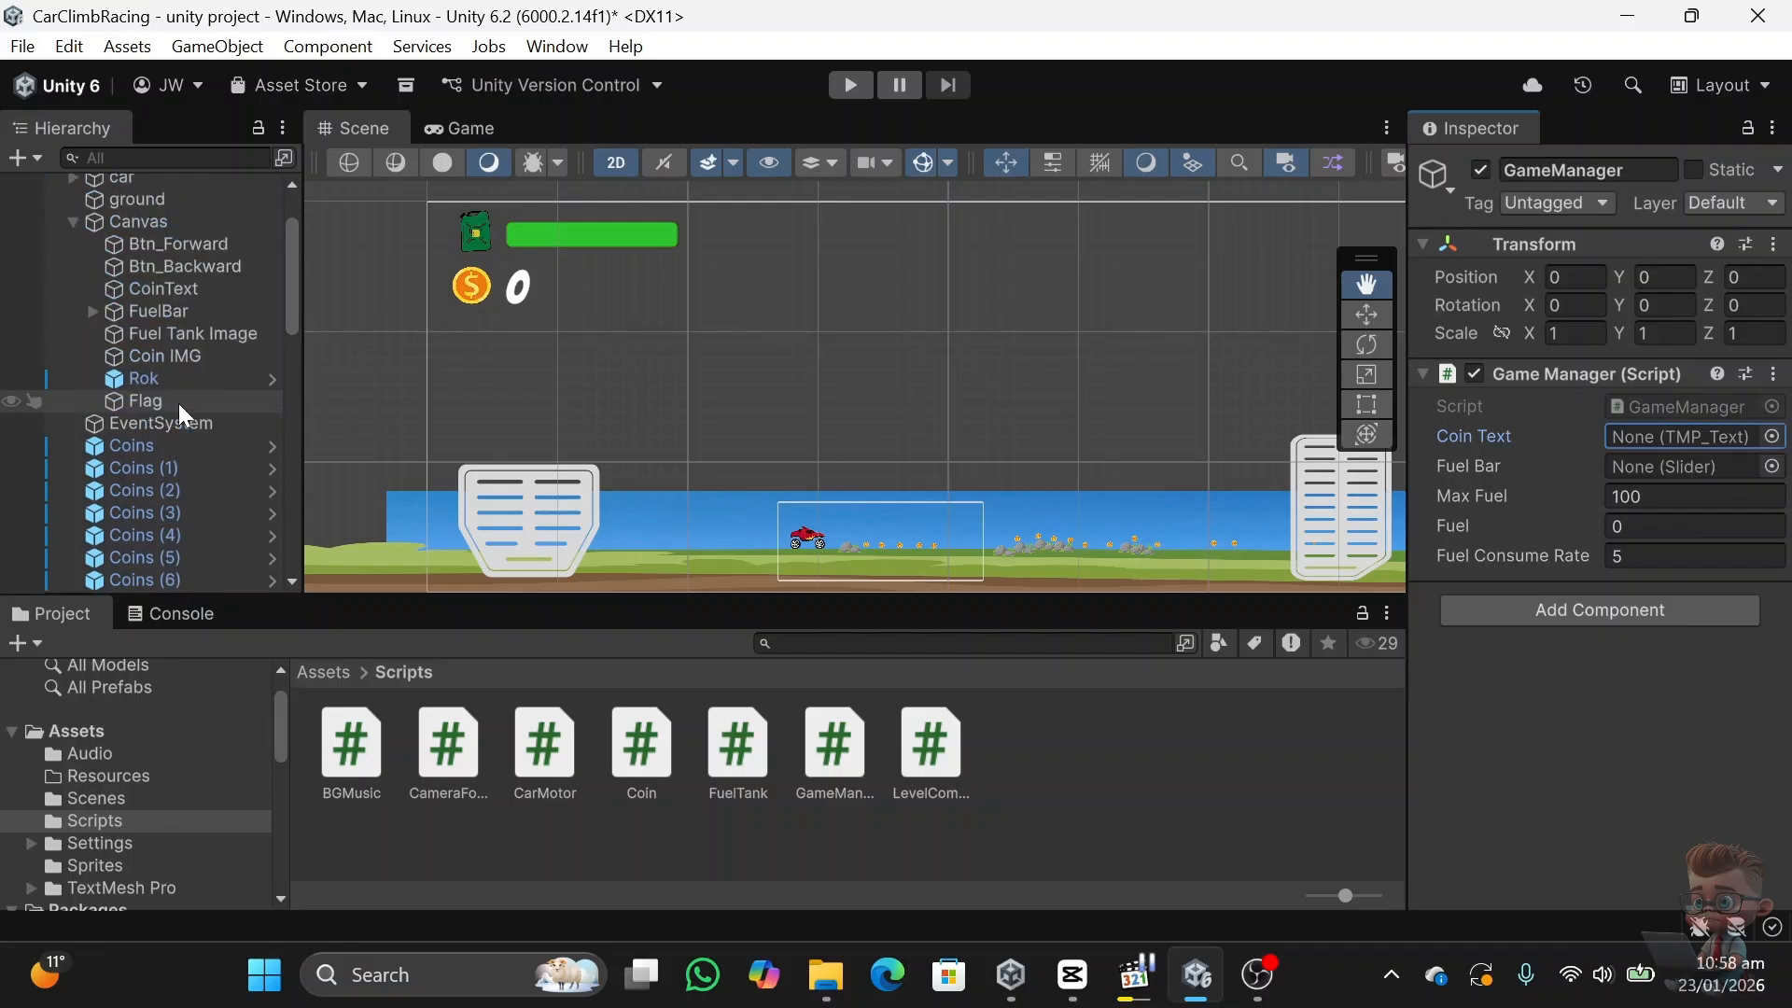
drag(164, 384, 1708, 438)
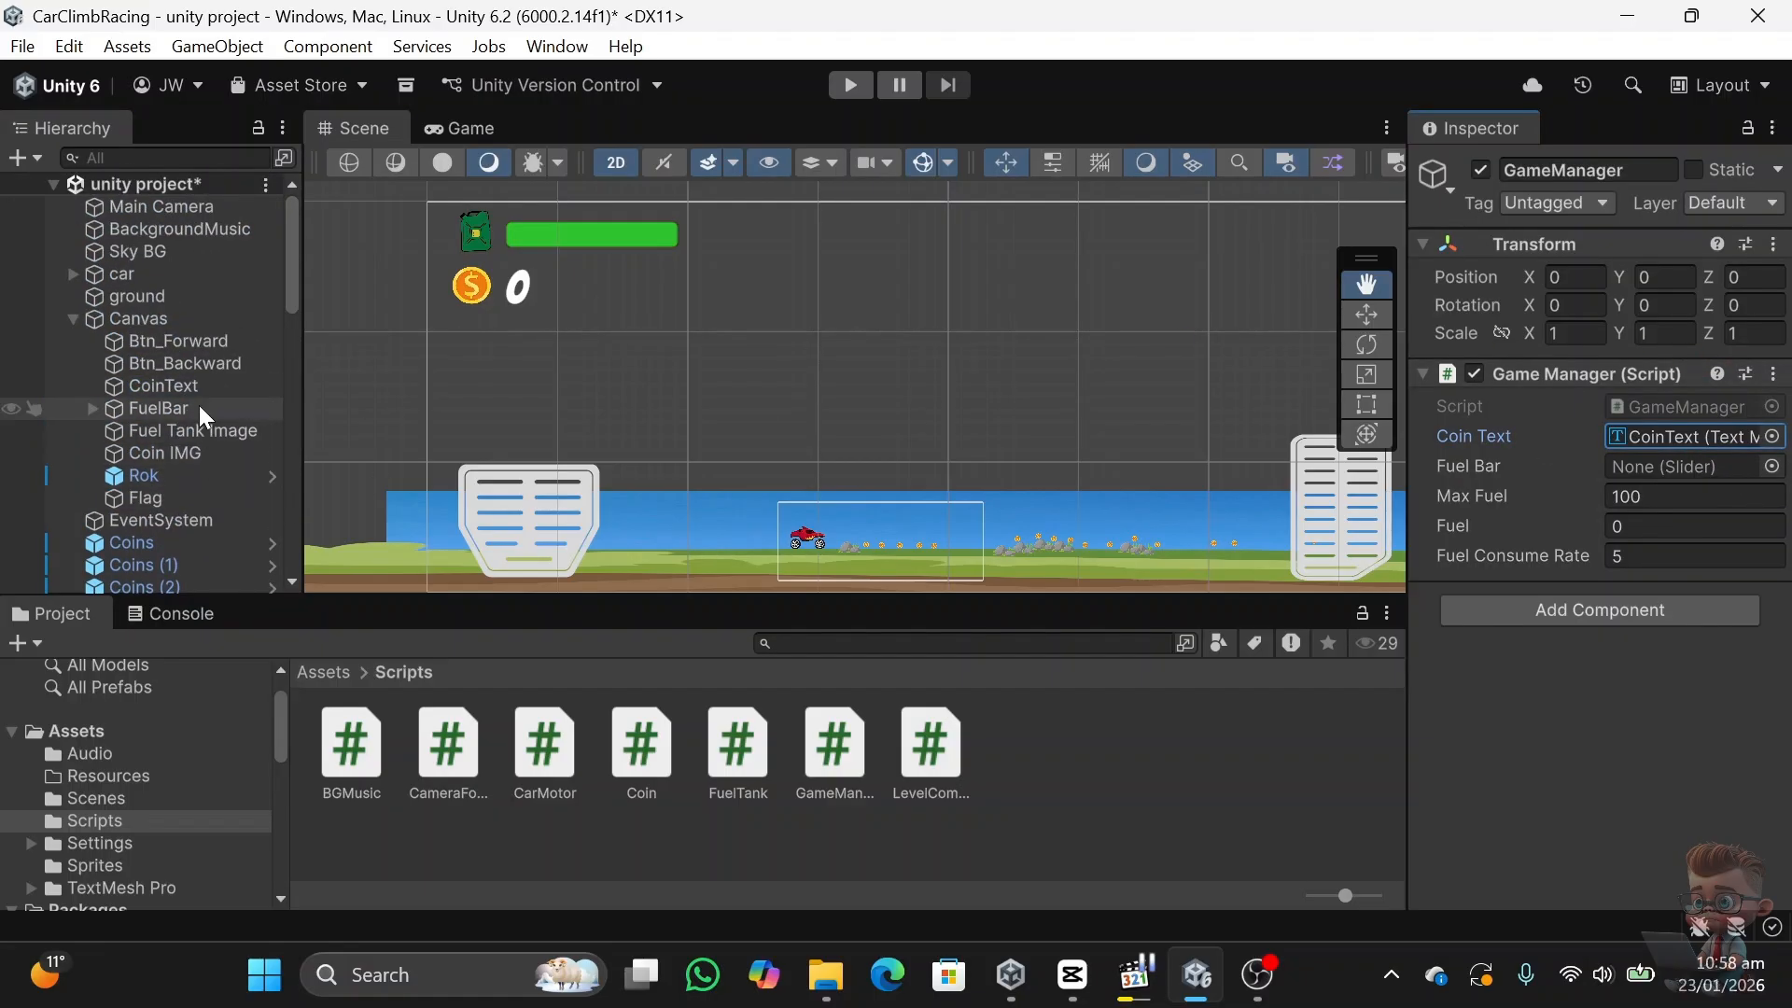
drag(199, 408, 1708, 471)
drag(1707, 471, 1708, 467)
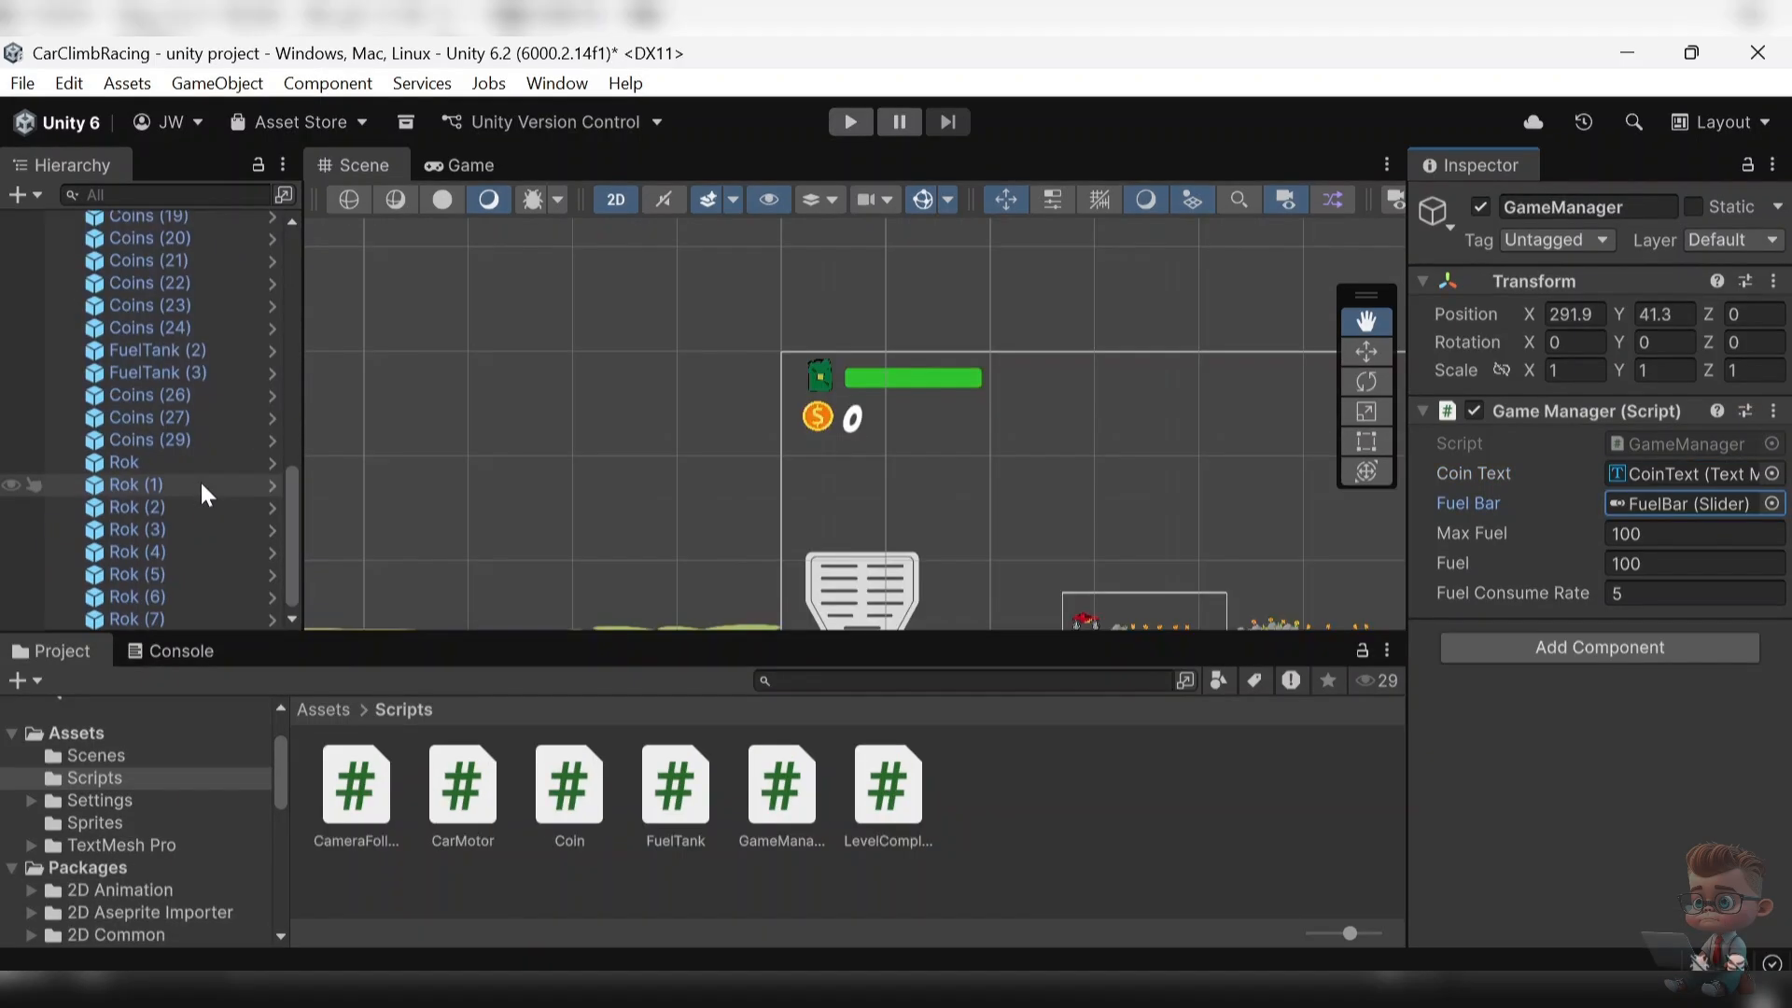
- Inspect the Rok and Rok (1) obstacles, covering their settings and their placement along the ground in the scene
click(172, 465)
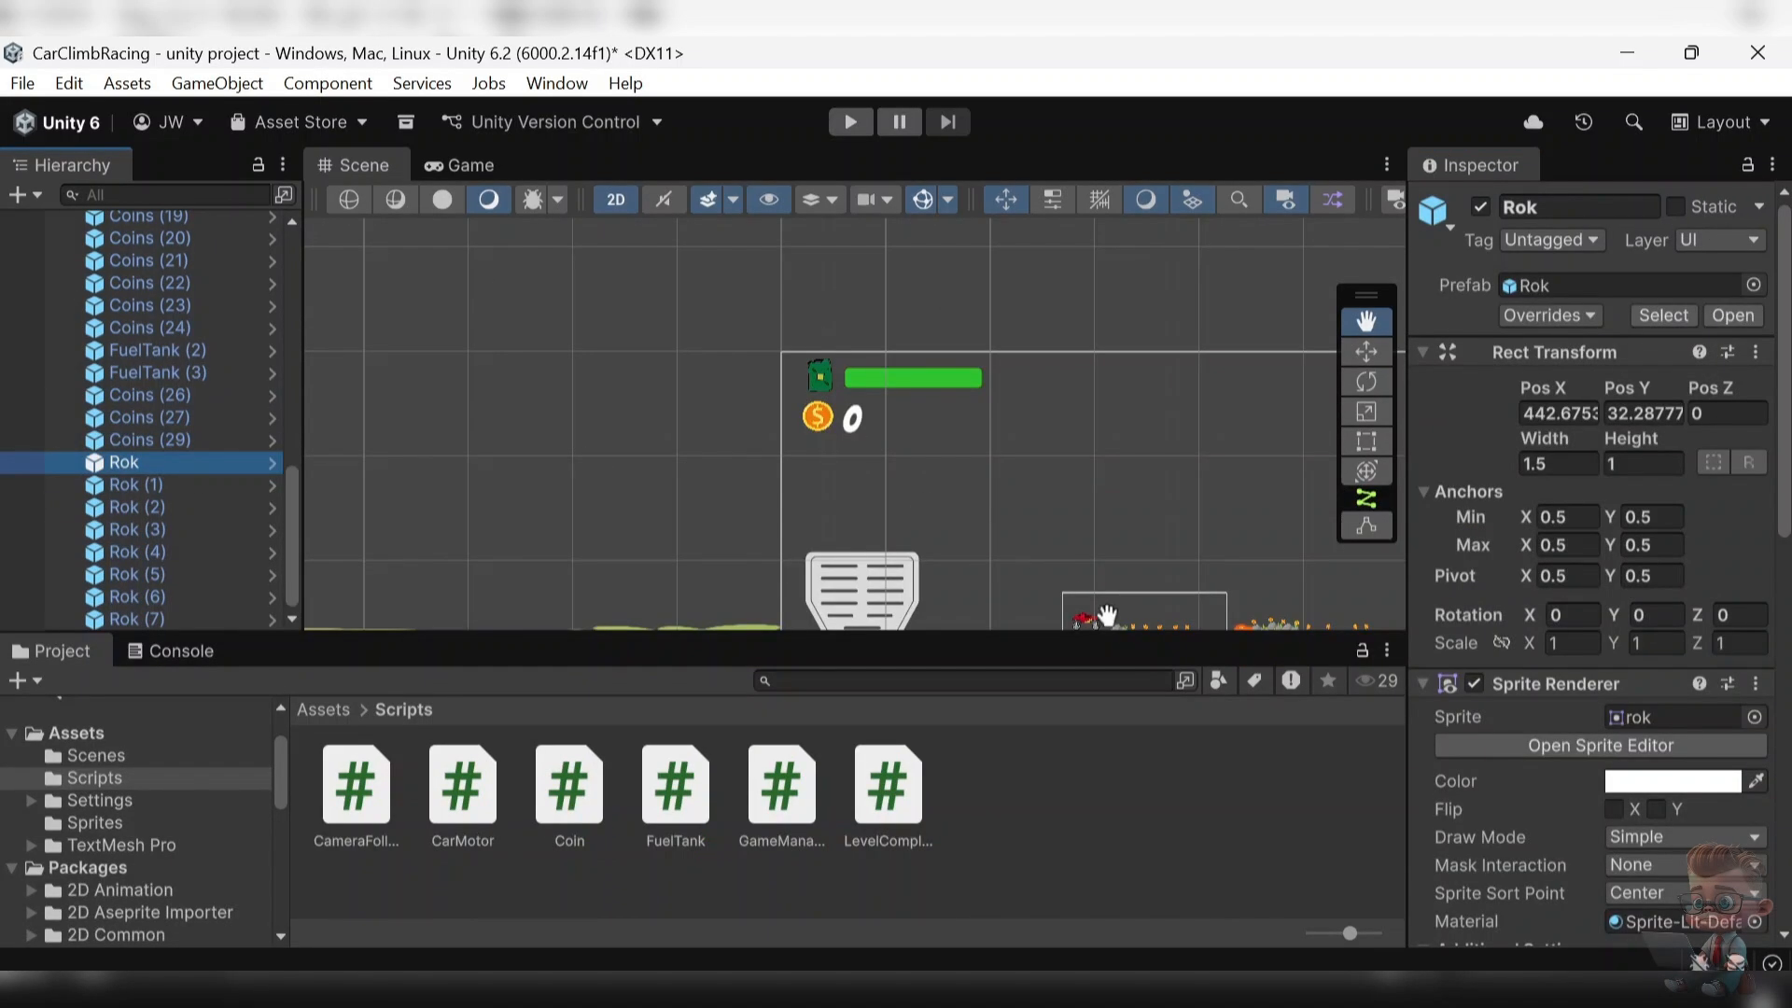
click(1365, 322)
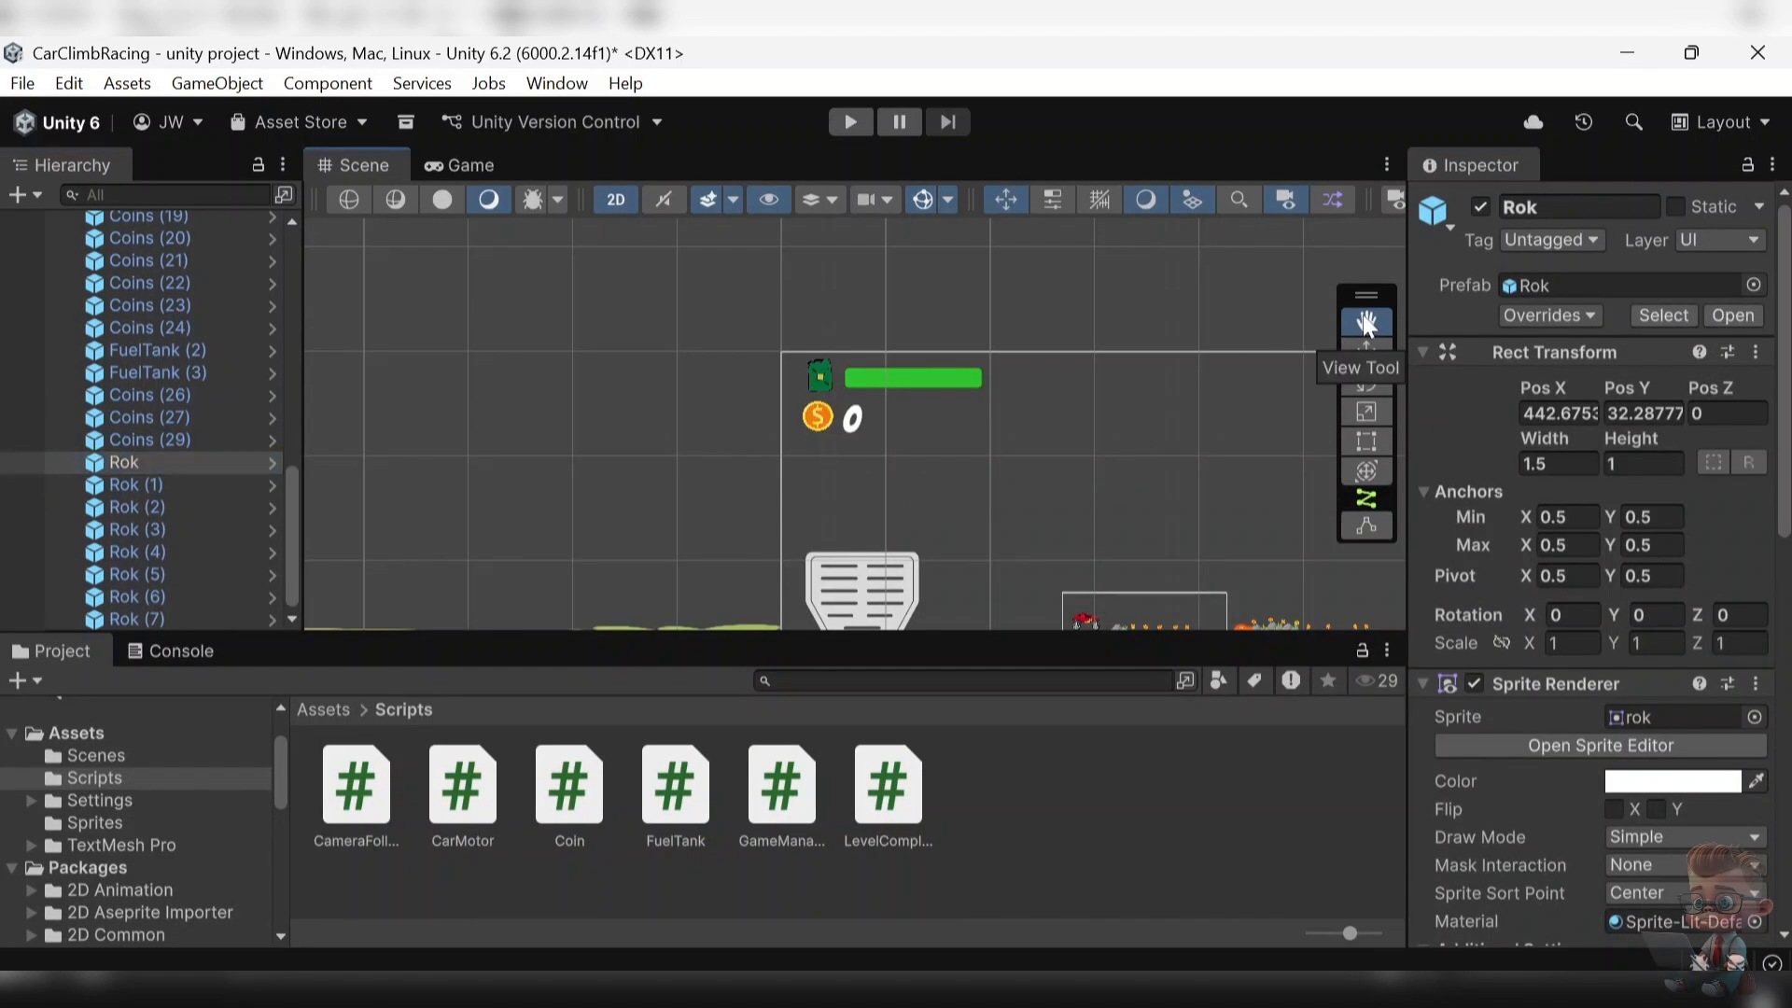
drag(1184, 439, 924, 221)
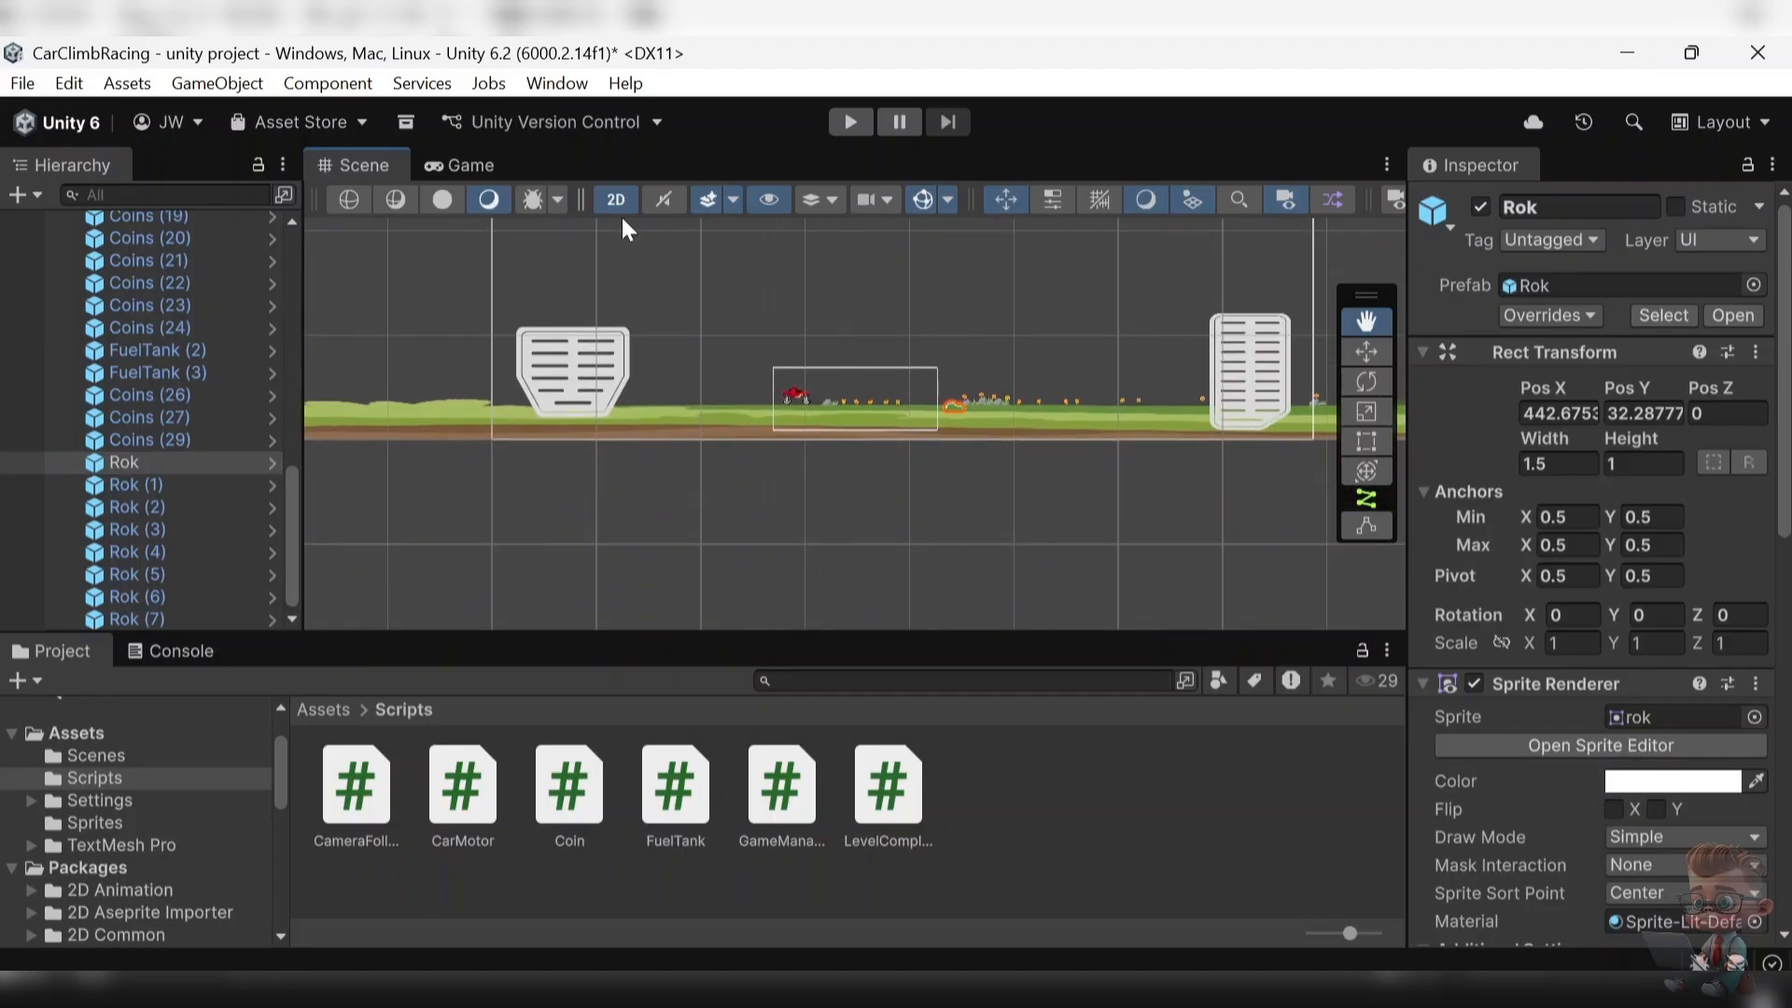
drag(989, 288, 511, 344)
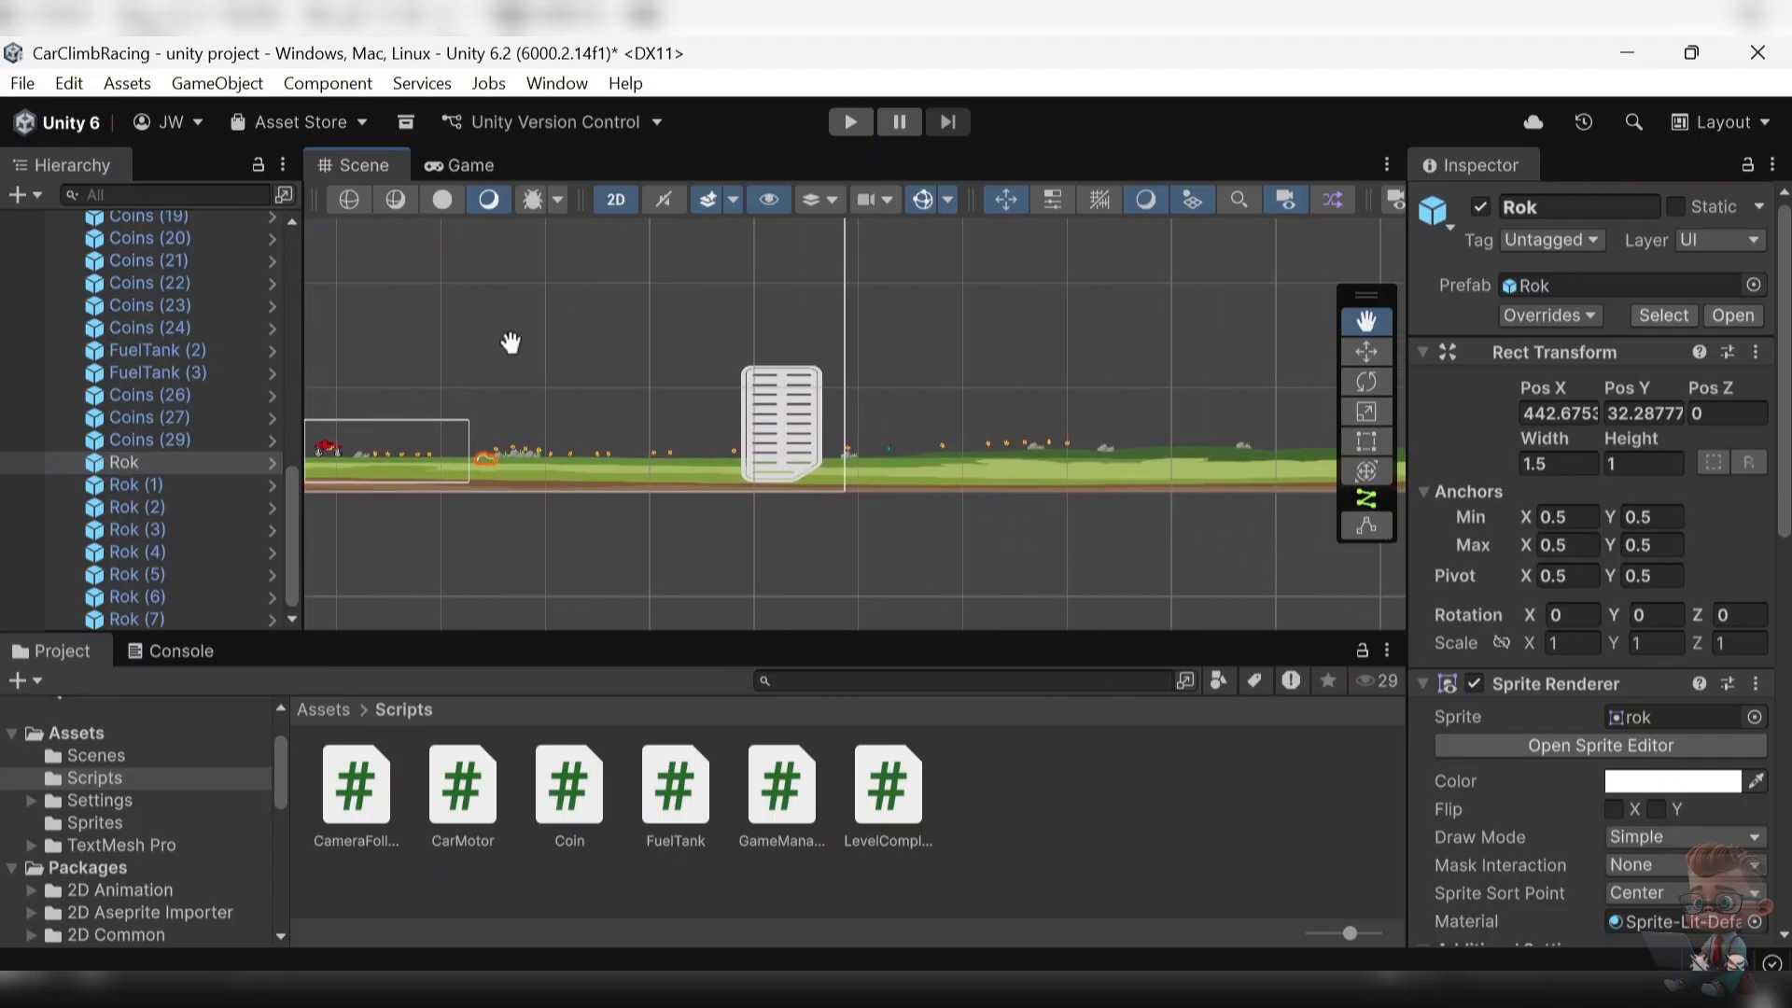
click(151, 486)
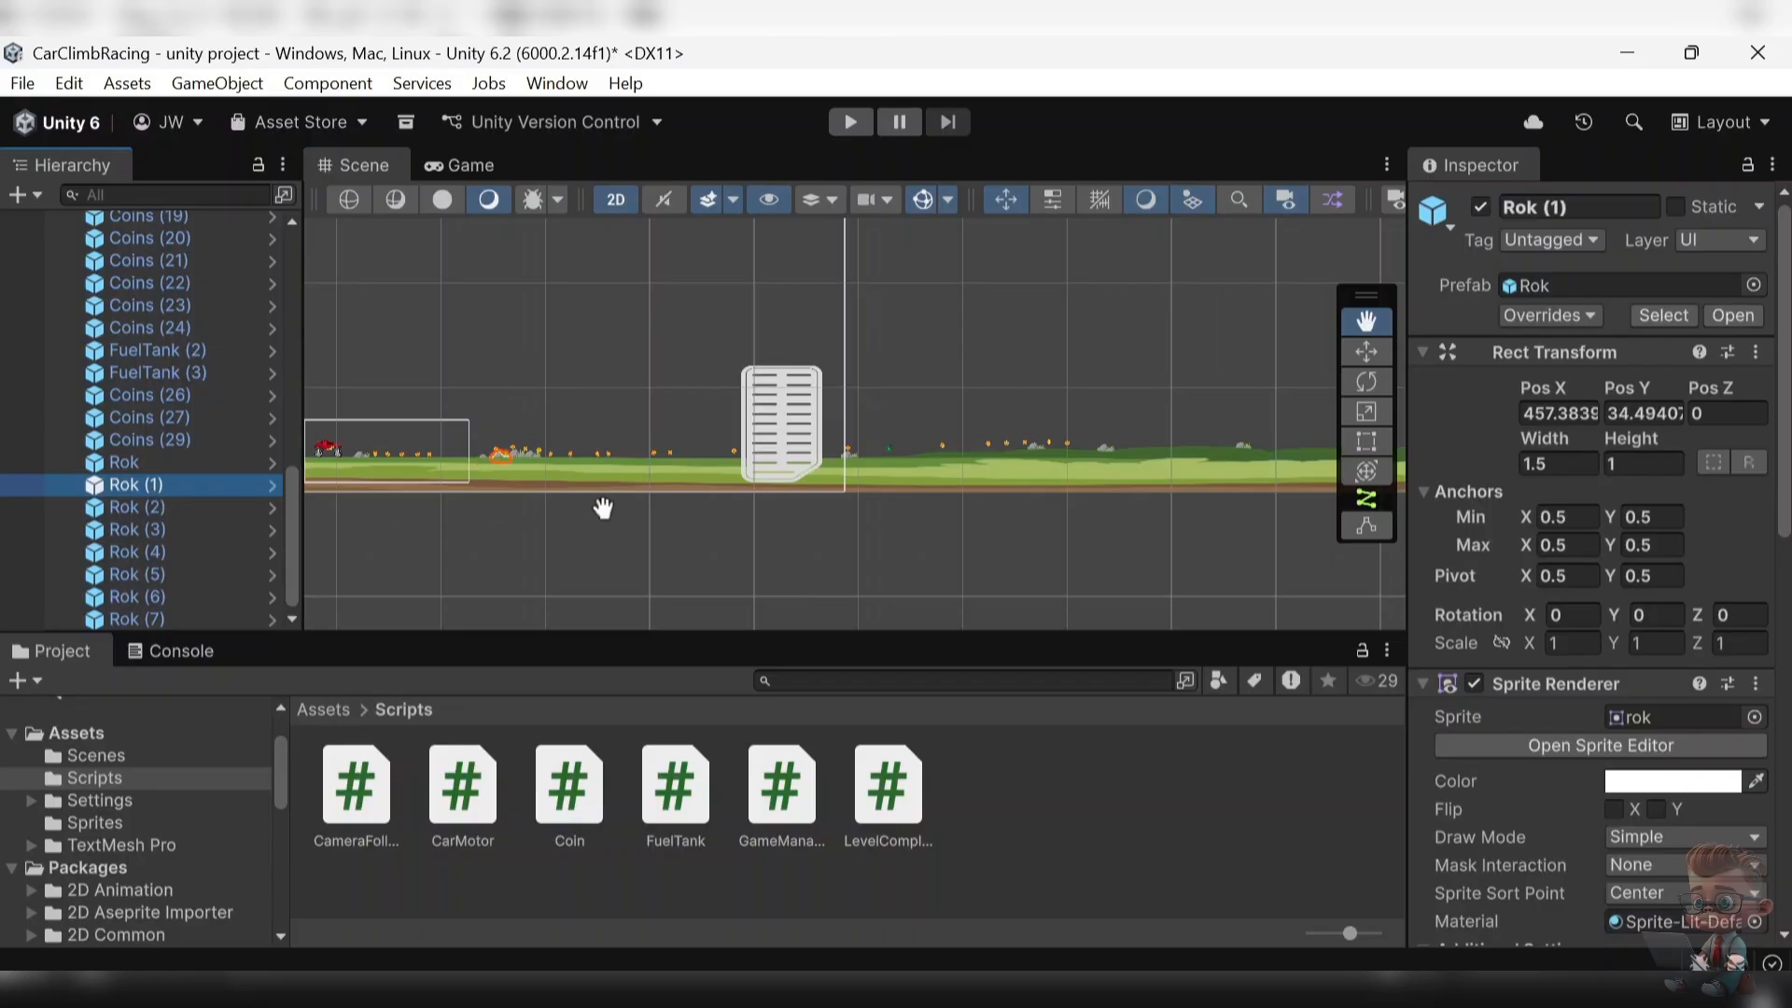
key(f)
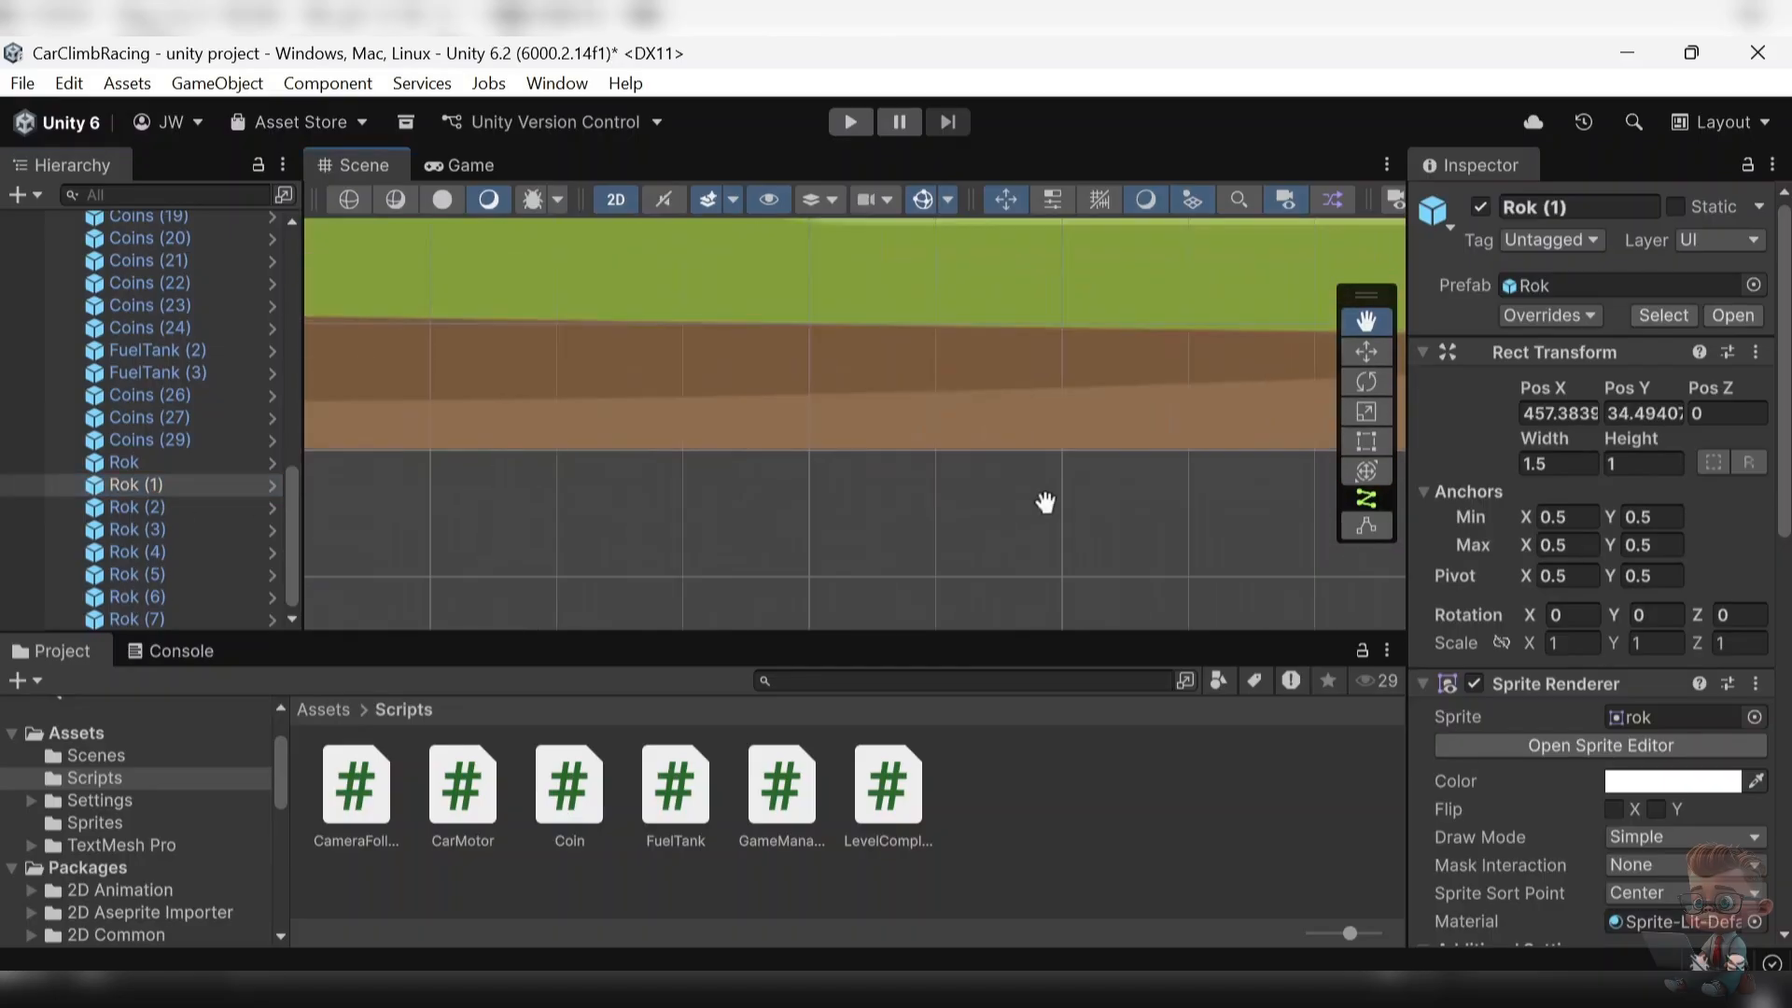
scroll(1048, 495, up, 4)
scroll(903, 386, down, 5)
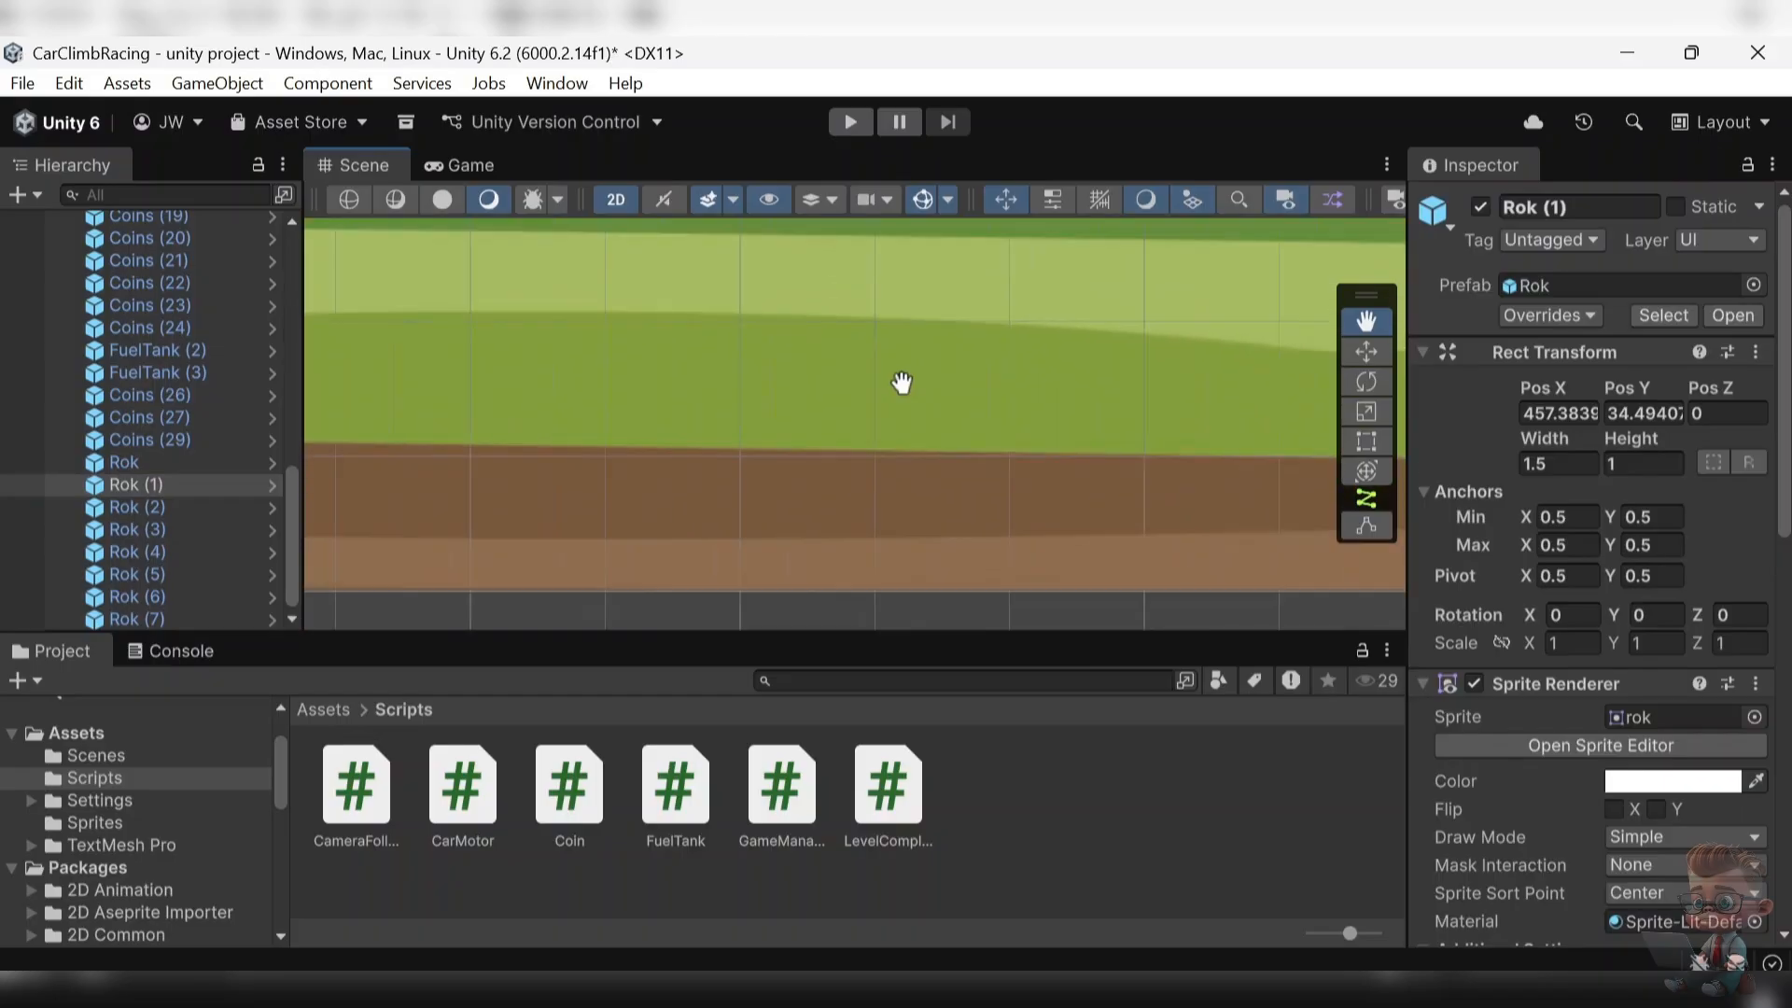
drag(787, 380, 781, 433)
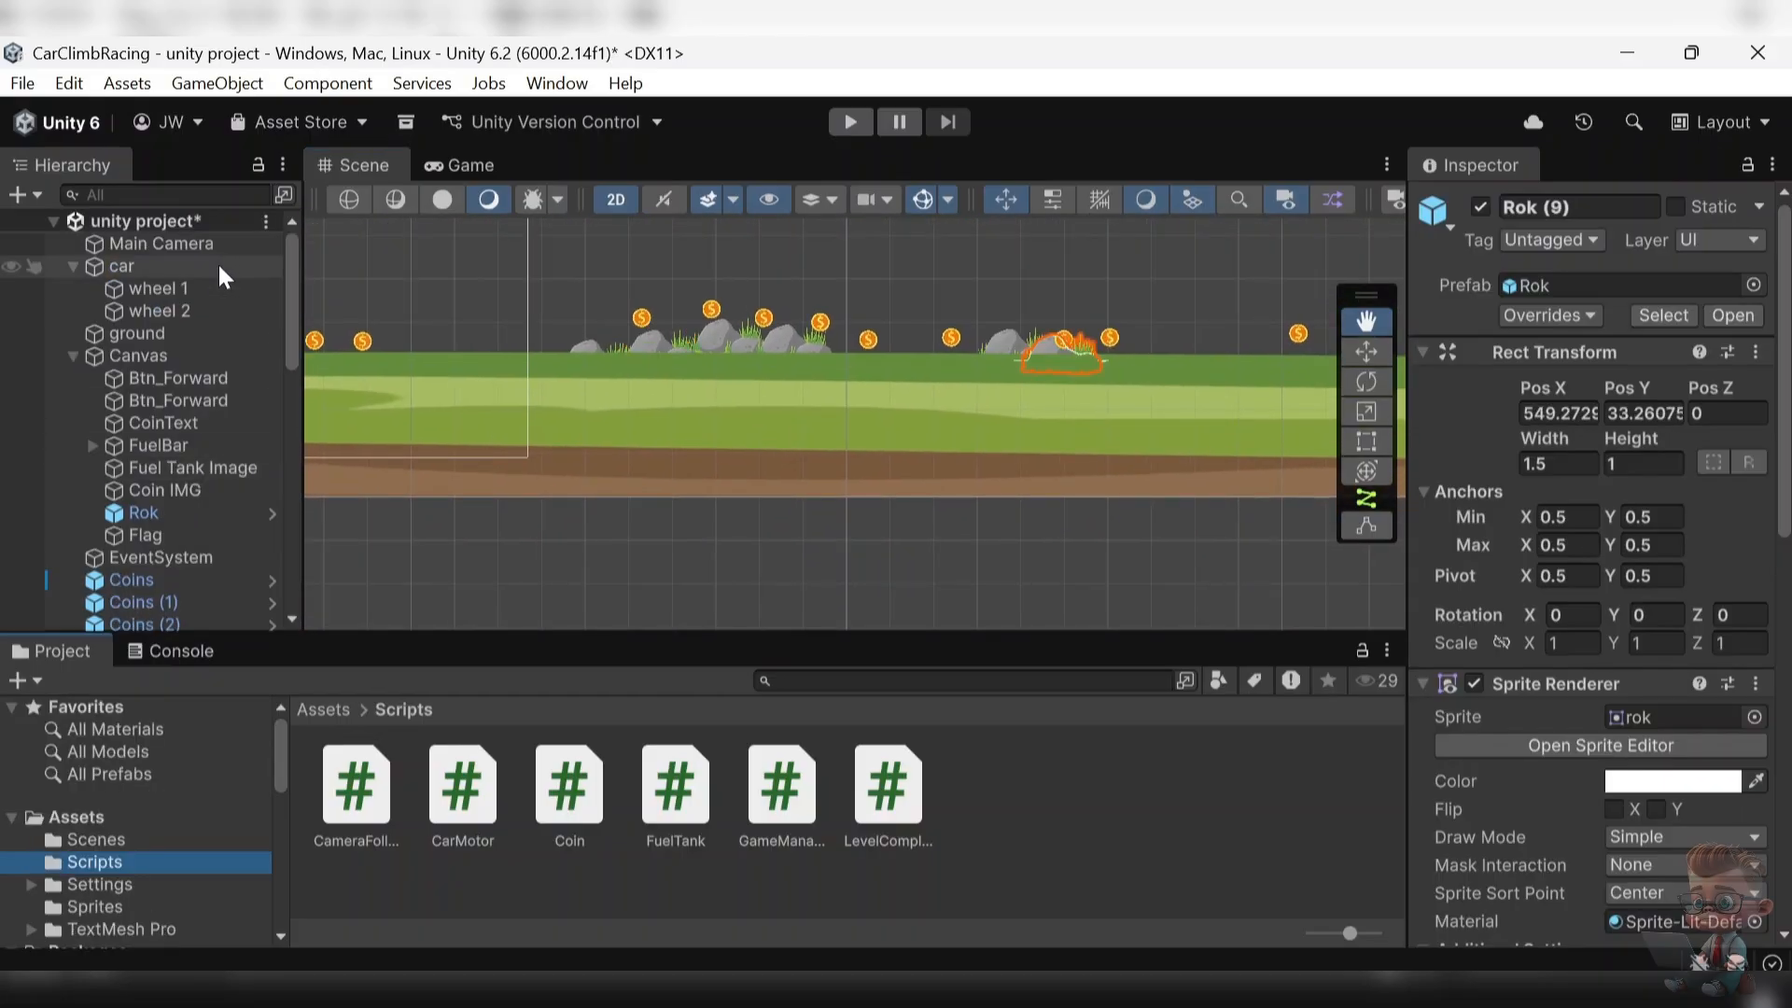
- Review the car's sprite renderer, colliders and Car Motor script values, and the Canvas's components
click(218, 244)
scroll(1560, 621, down, 2)
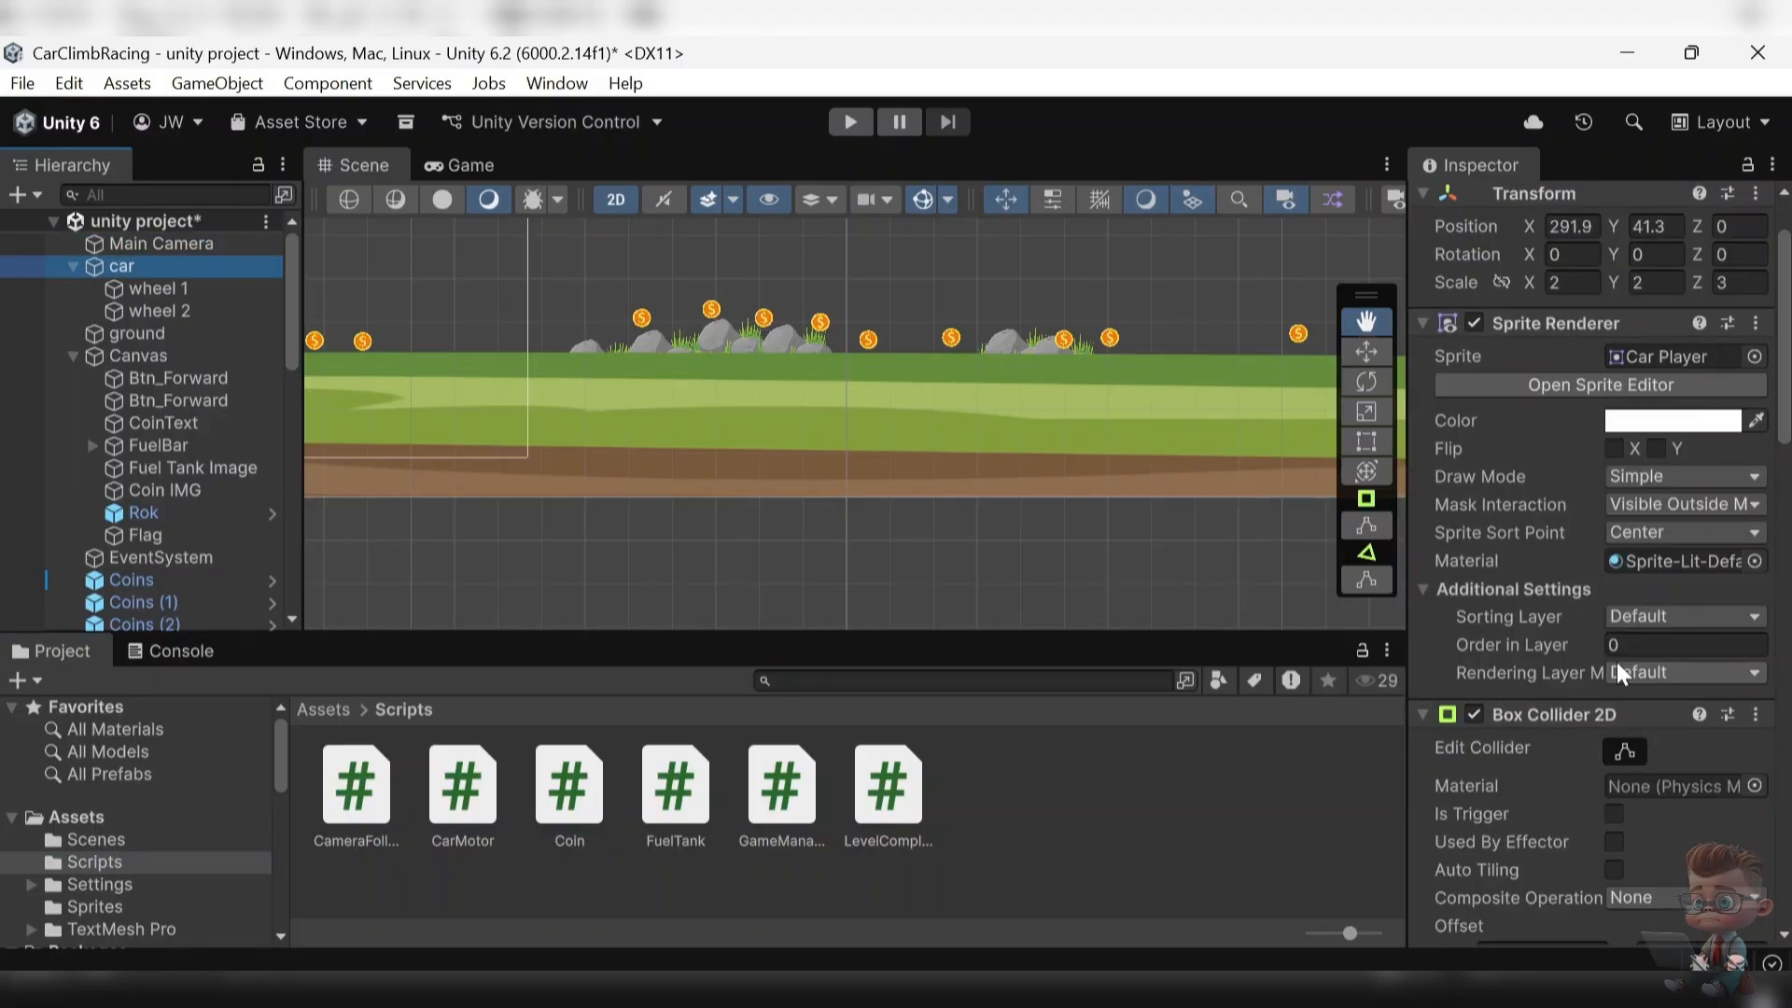
scroll(1617, 664, down, 10)
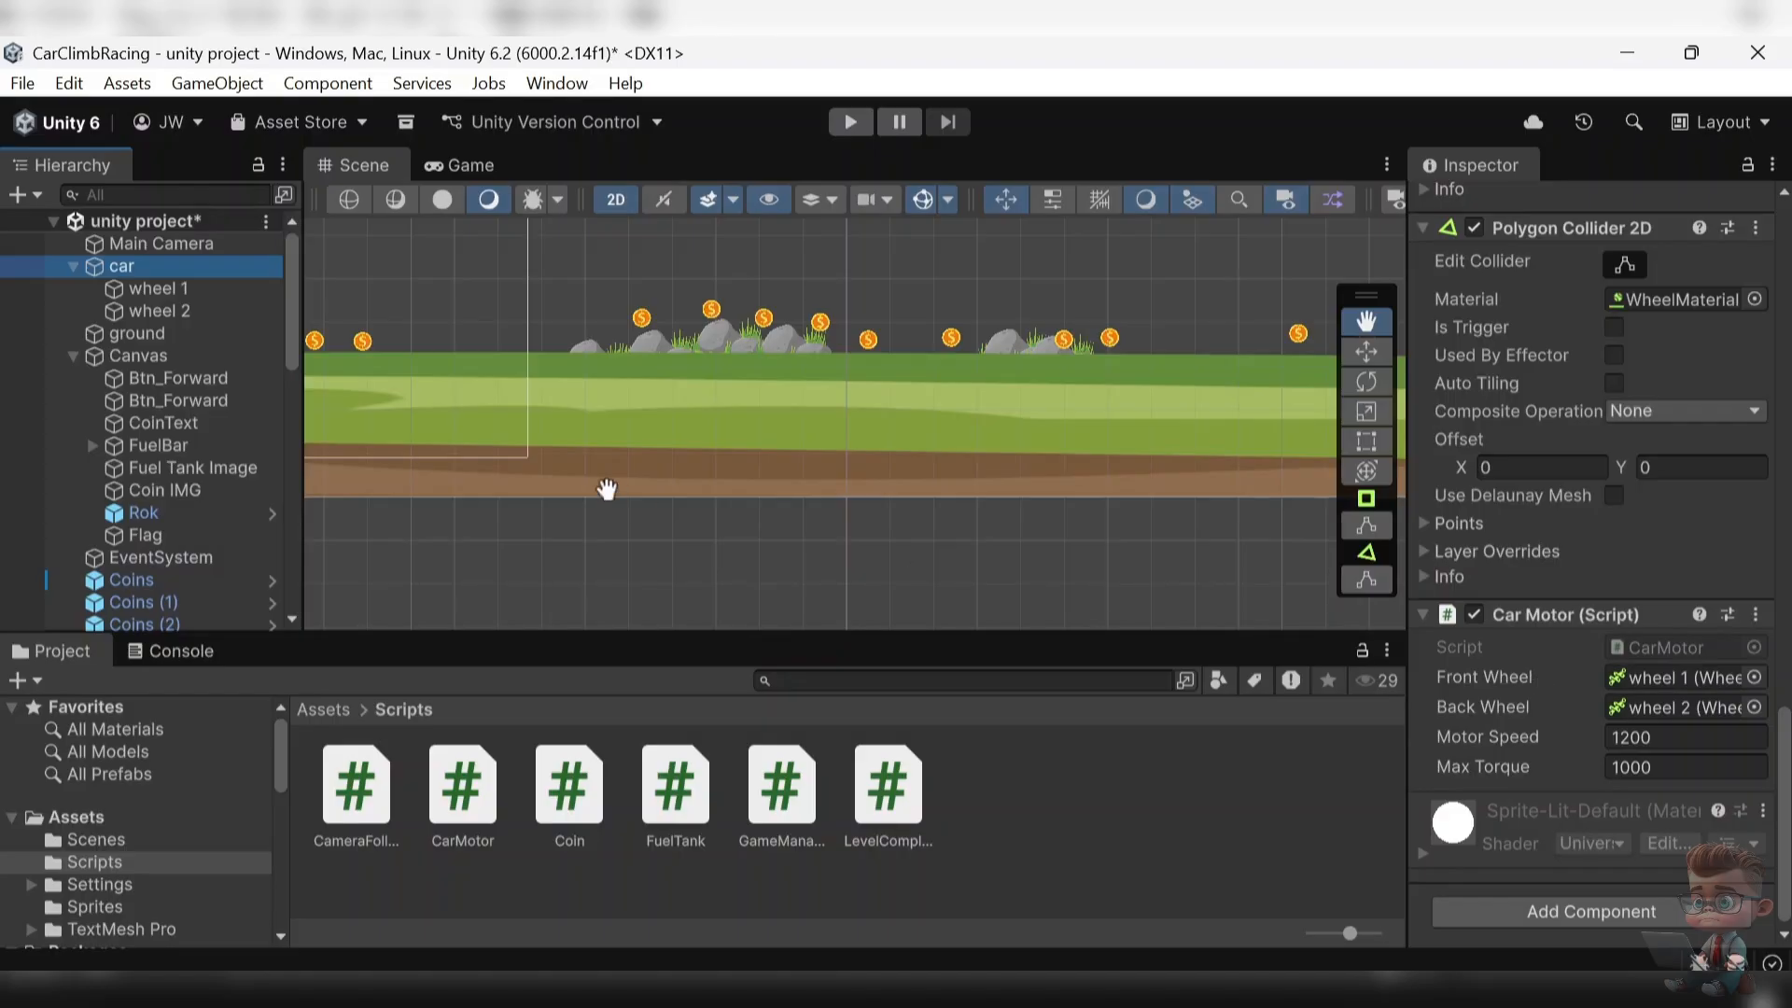
click(166, 356)
scroll(166, 411, down, 1)
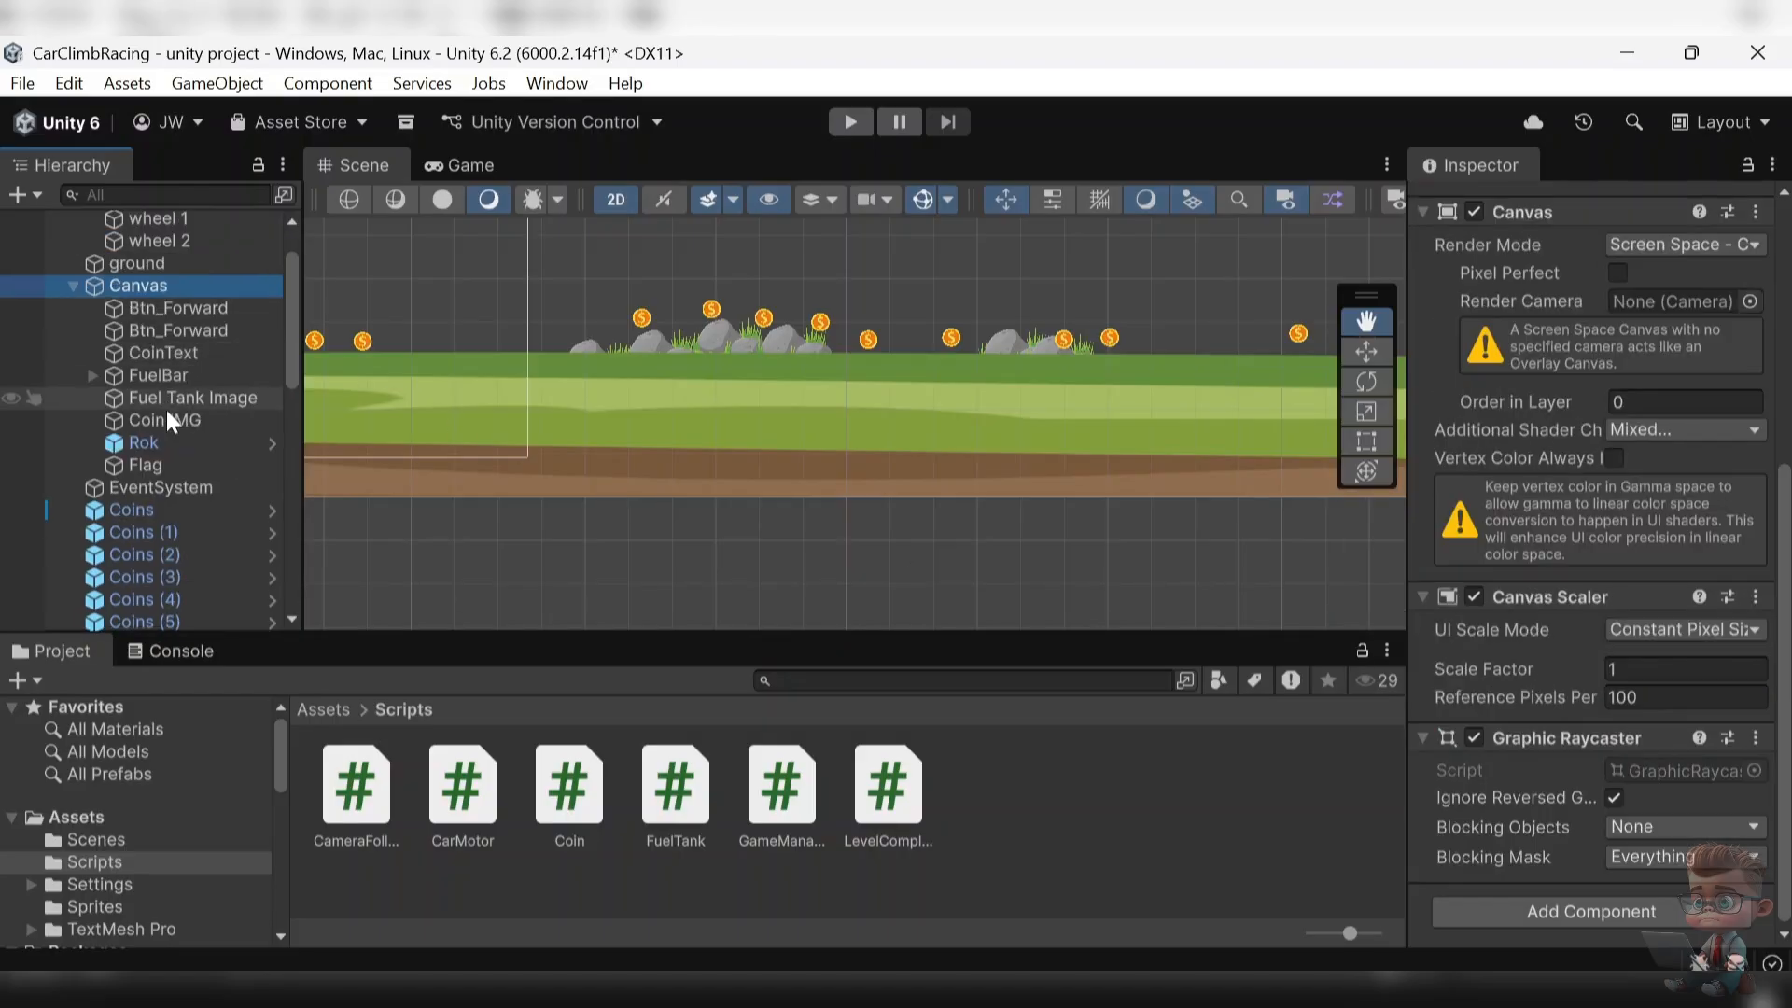
- Examine the first Coins object's Circle Collider 2D, its Is Trigger option and the attached Coin script
click(161, 503)
scroll(1565, 629, down, 1)
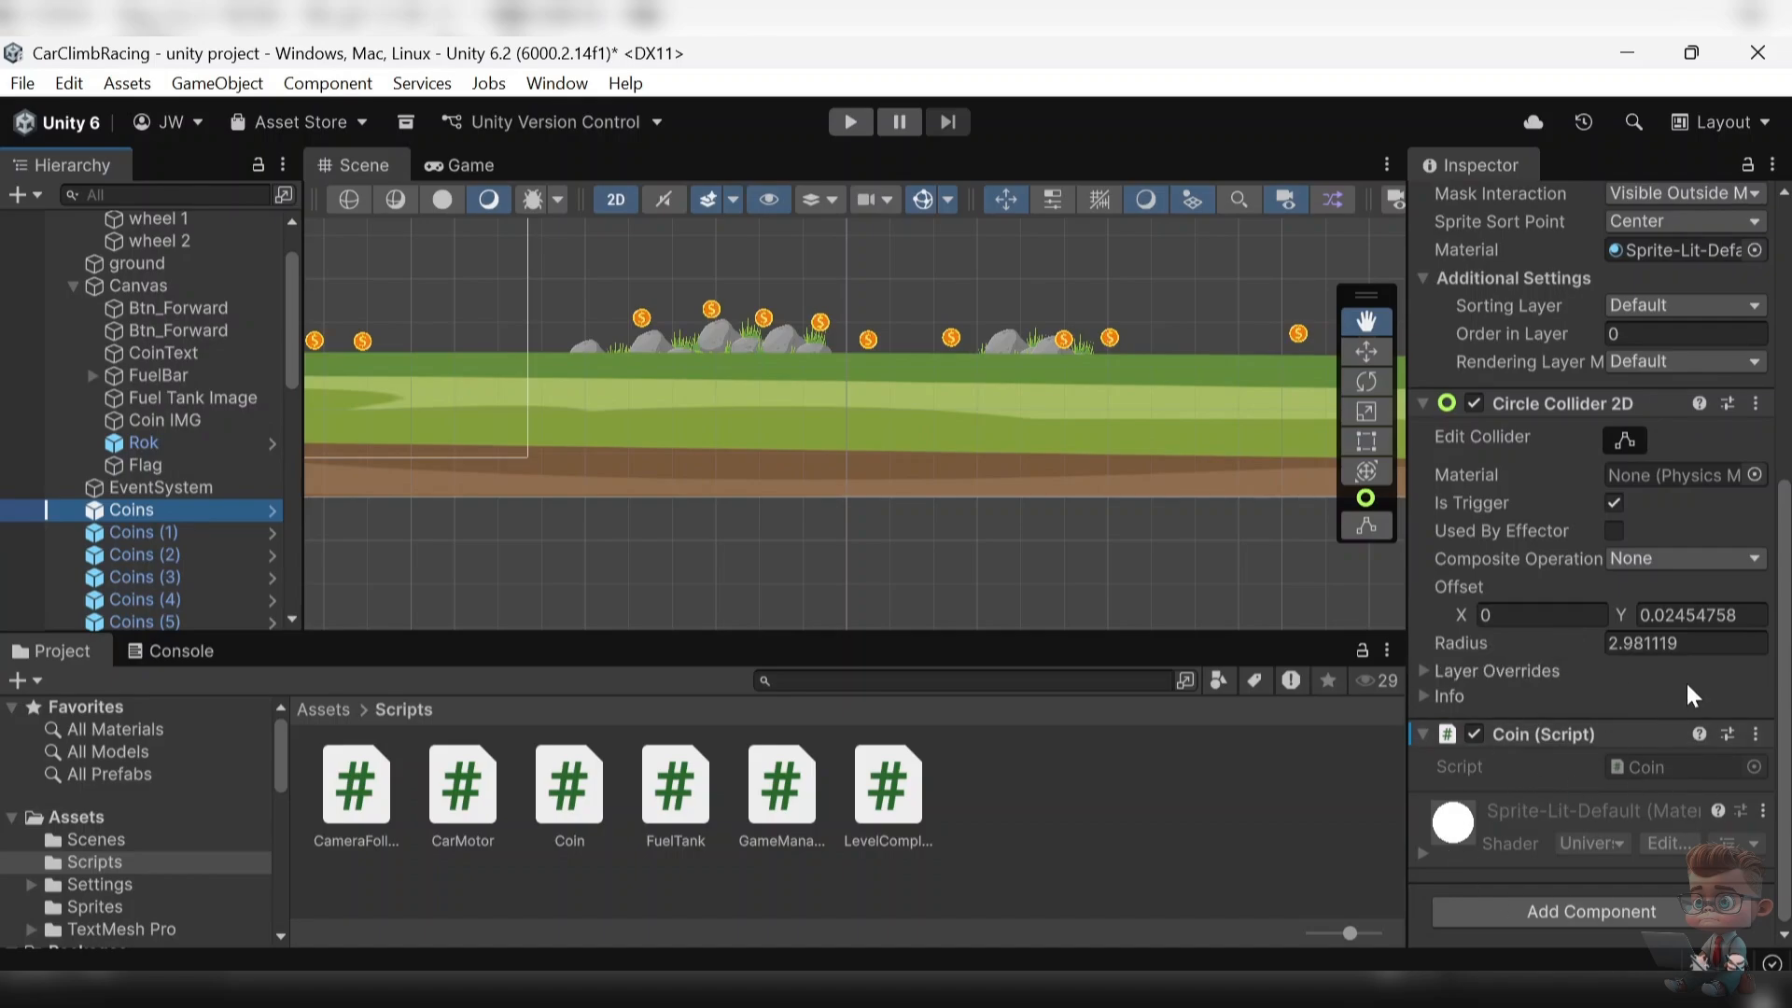
scroll(1687, 687, up, 3)
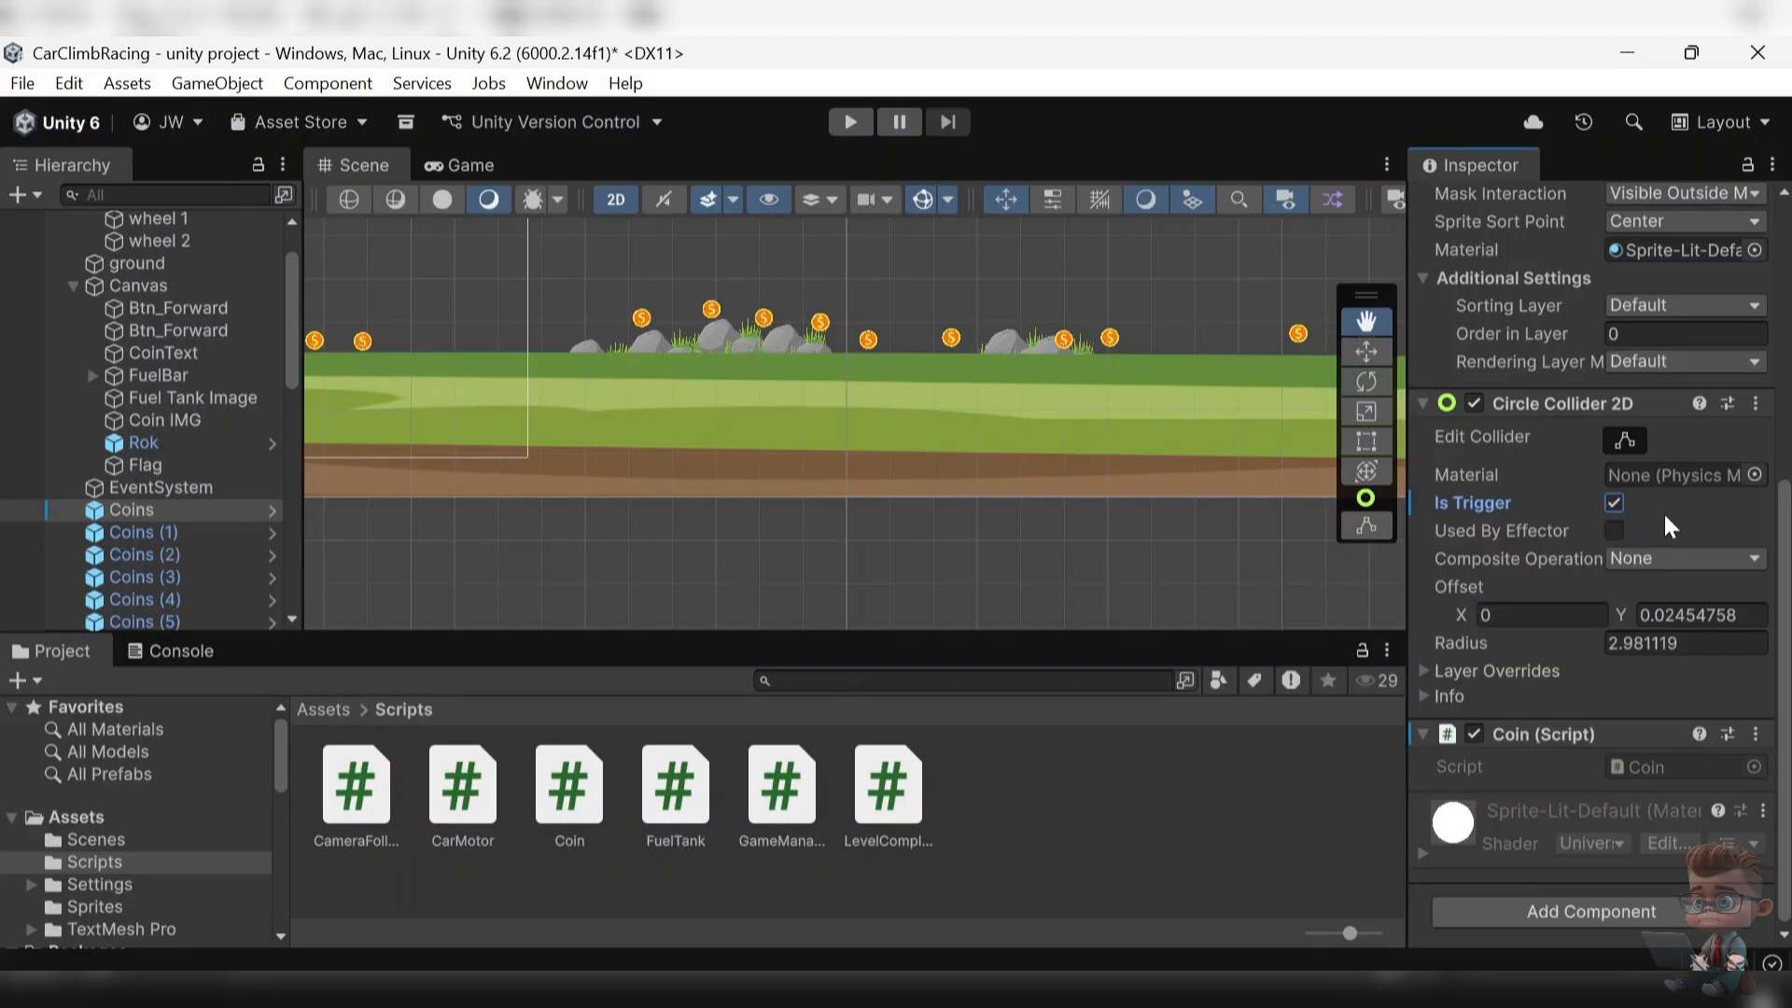
- Review FuelTank (1)'s Box Collider 2D, Rigidbody 2D and Fuel Tank script, and the original GameManager's script settings
scroll(205, 518, down, 6)
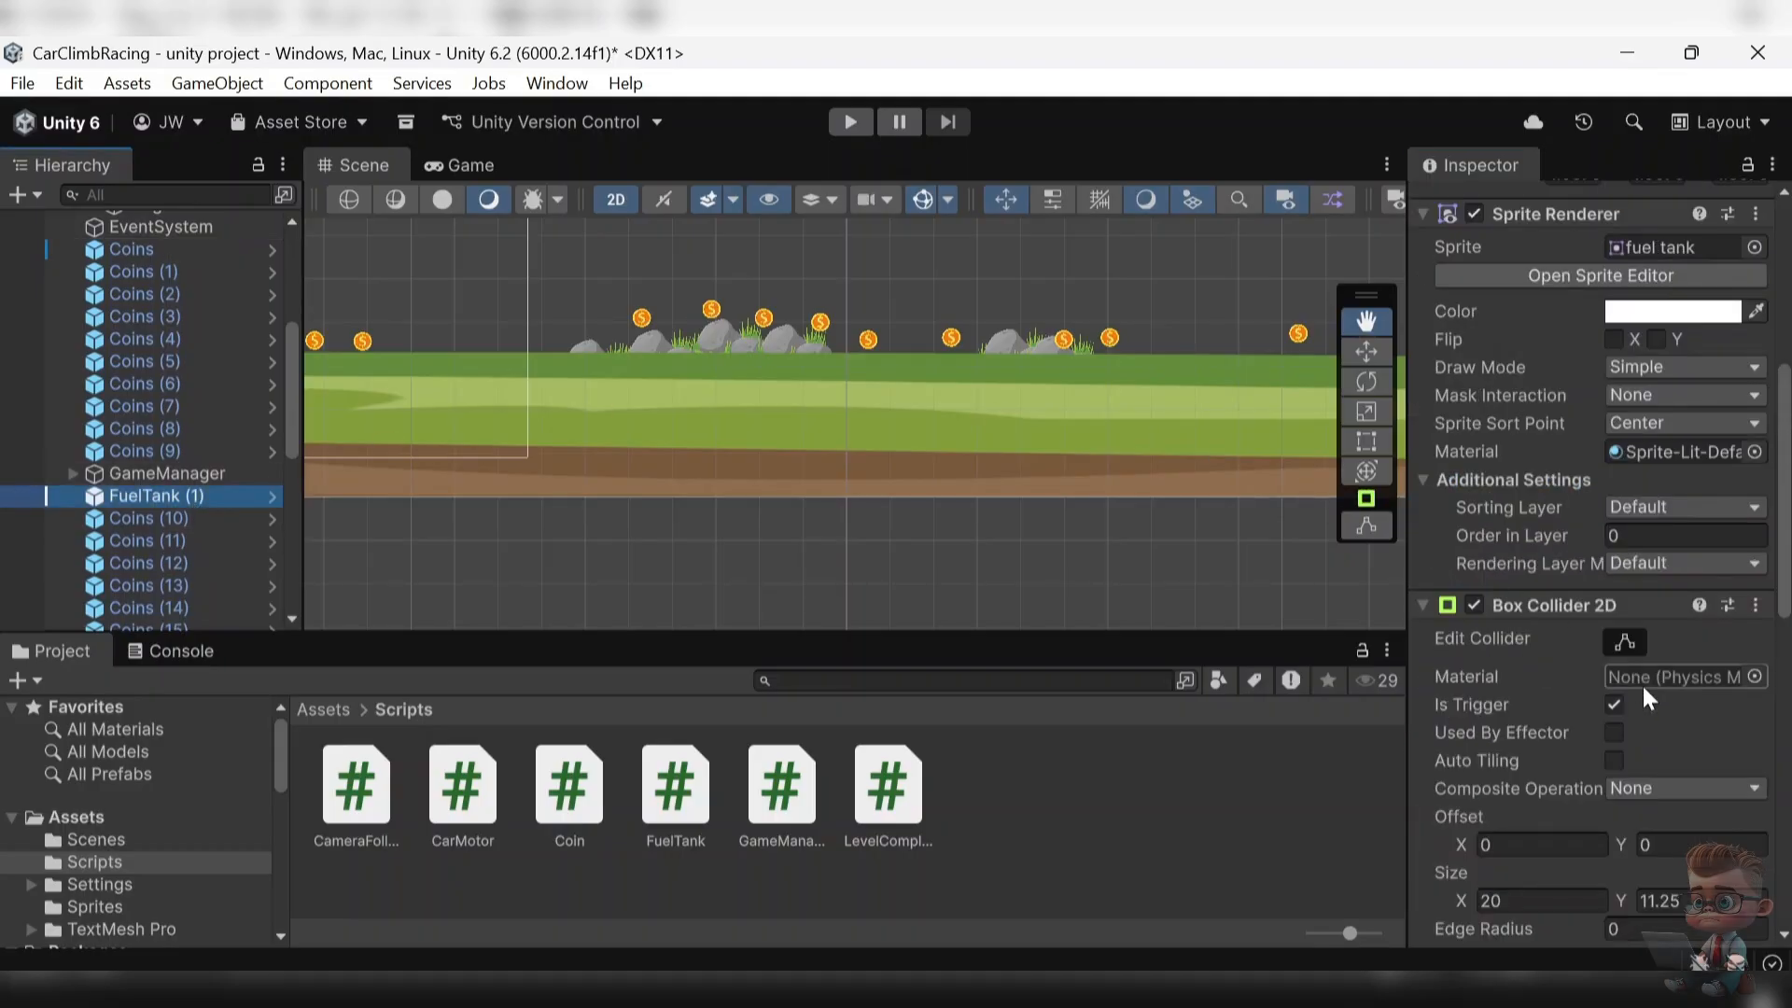
scroll(1642, 683, down, 5)
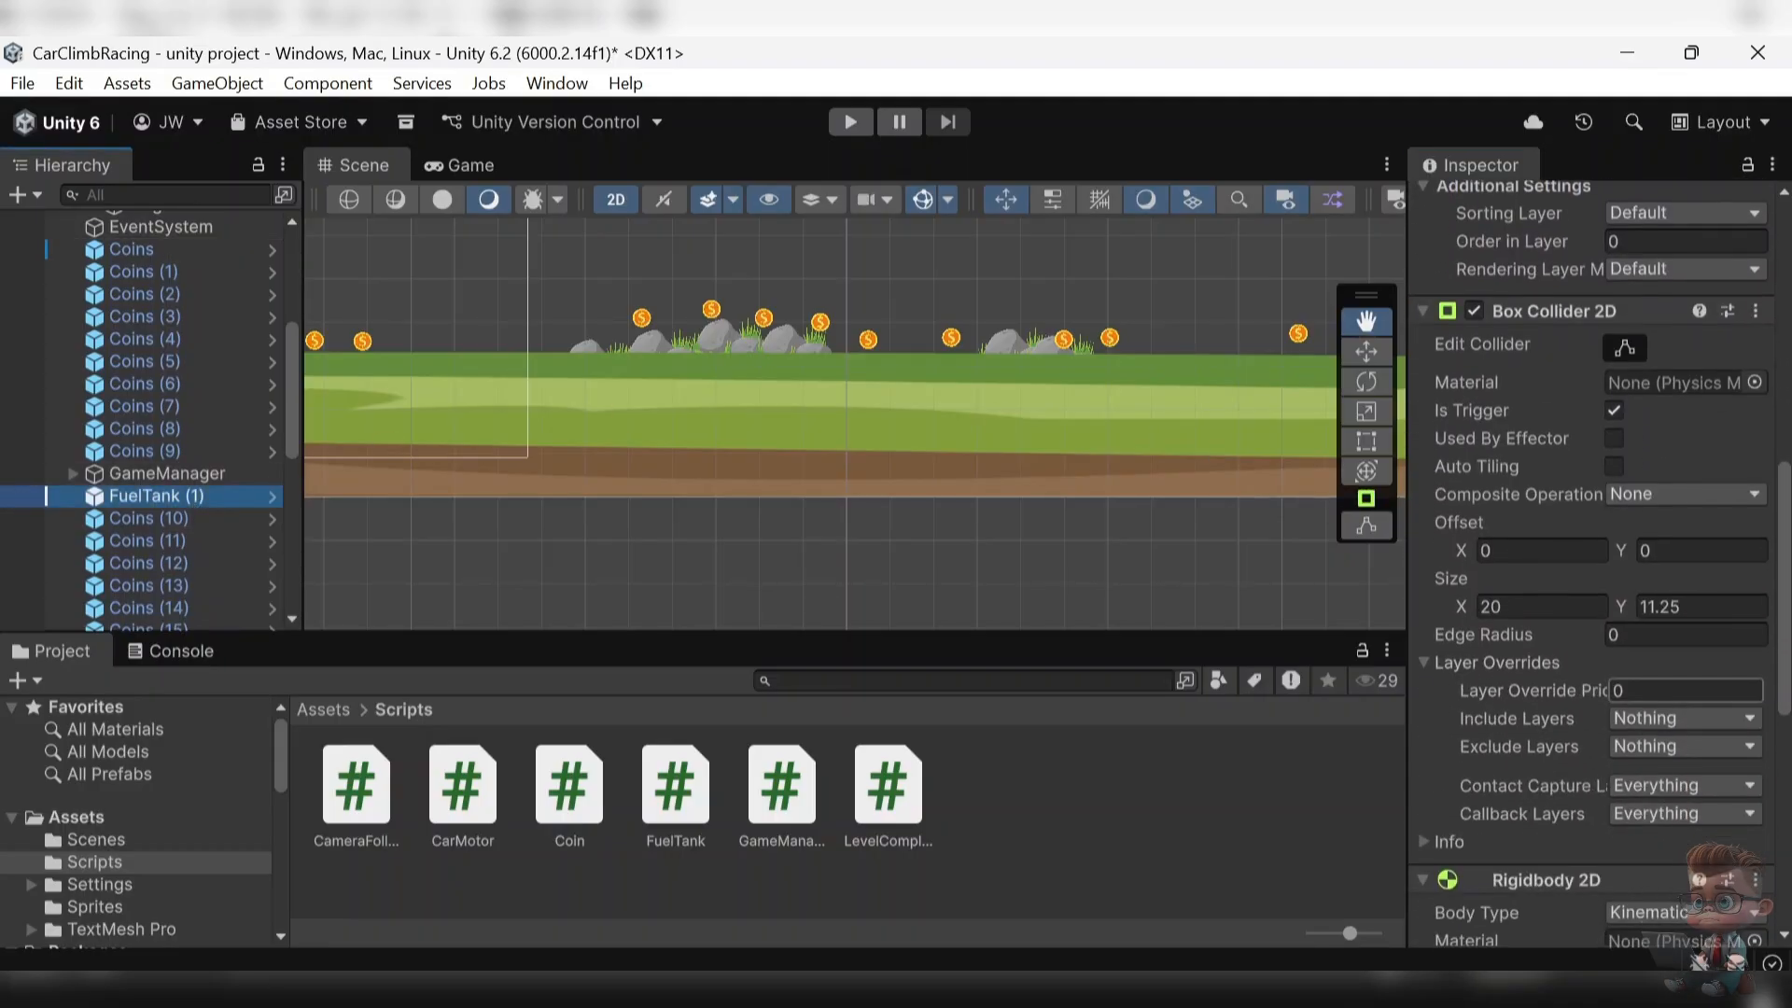
scroll(1643, 687, up, 1)
scroll(1642, 683, down, 9)
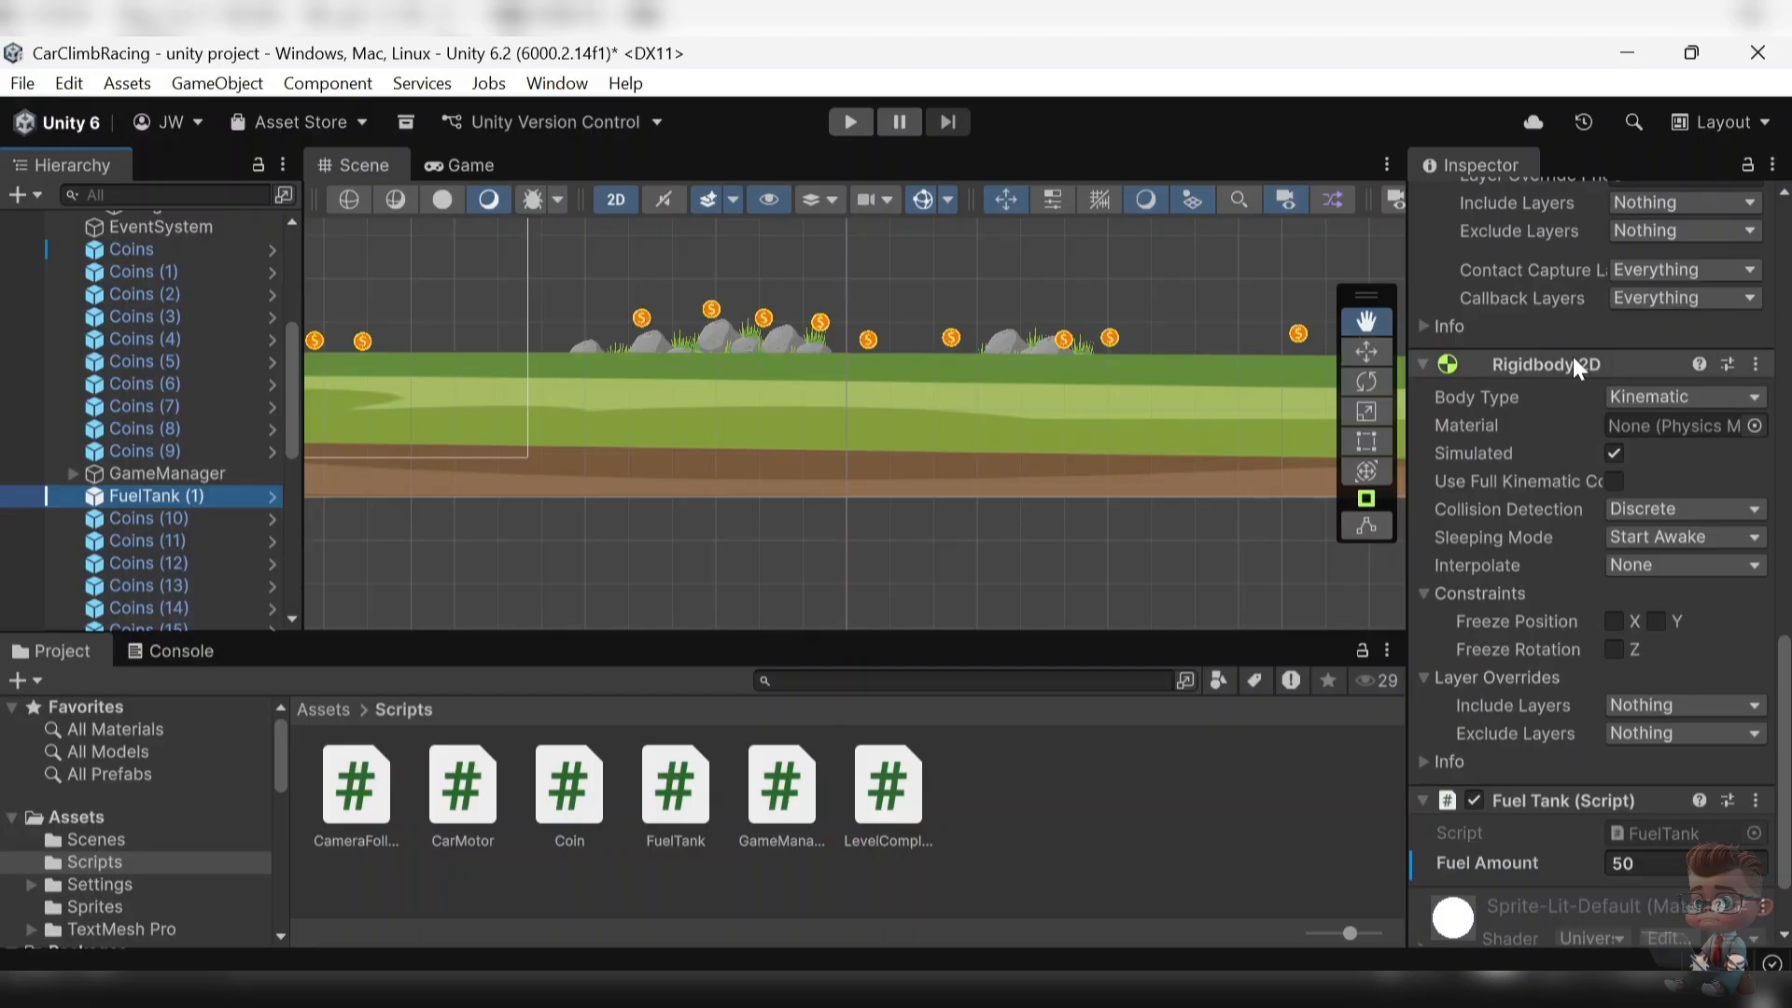
scroll(1556, 379, down, 2)
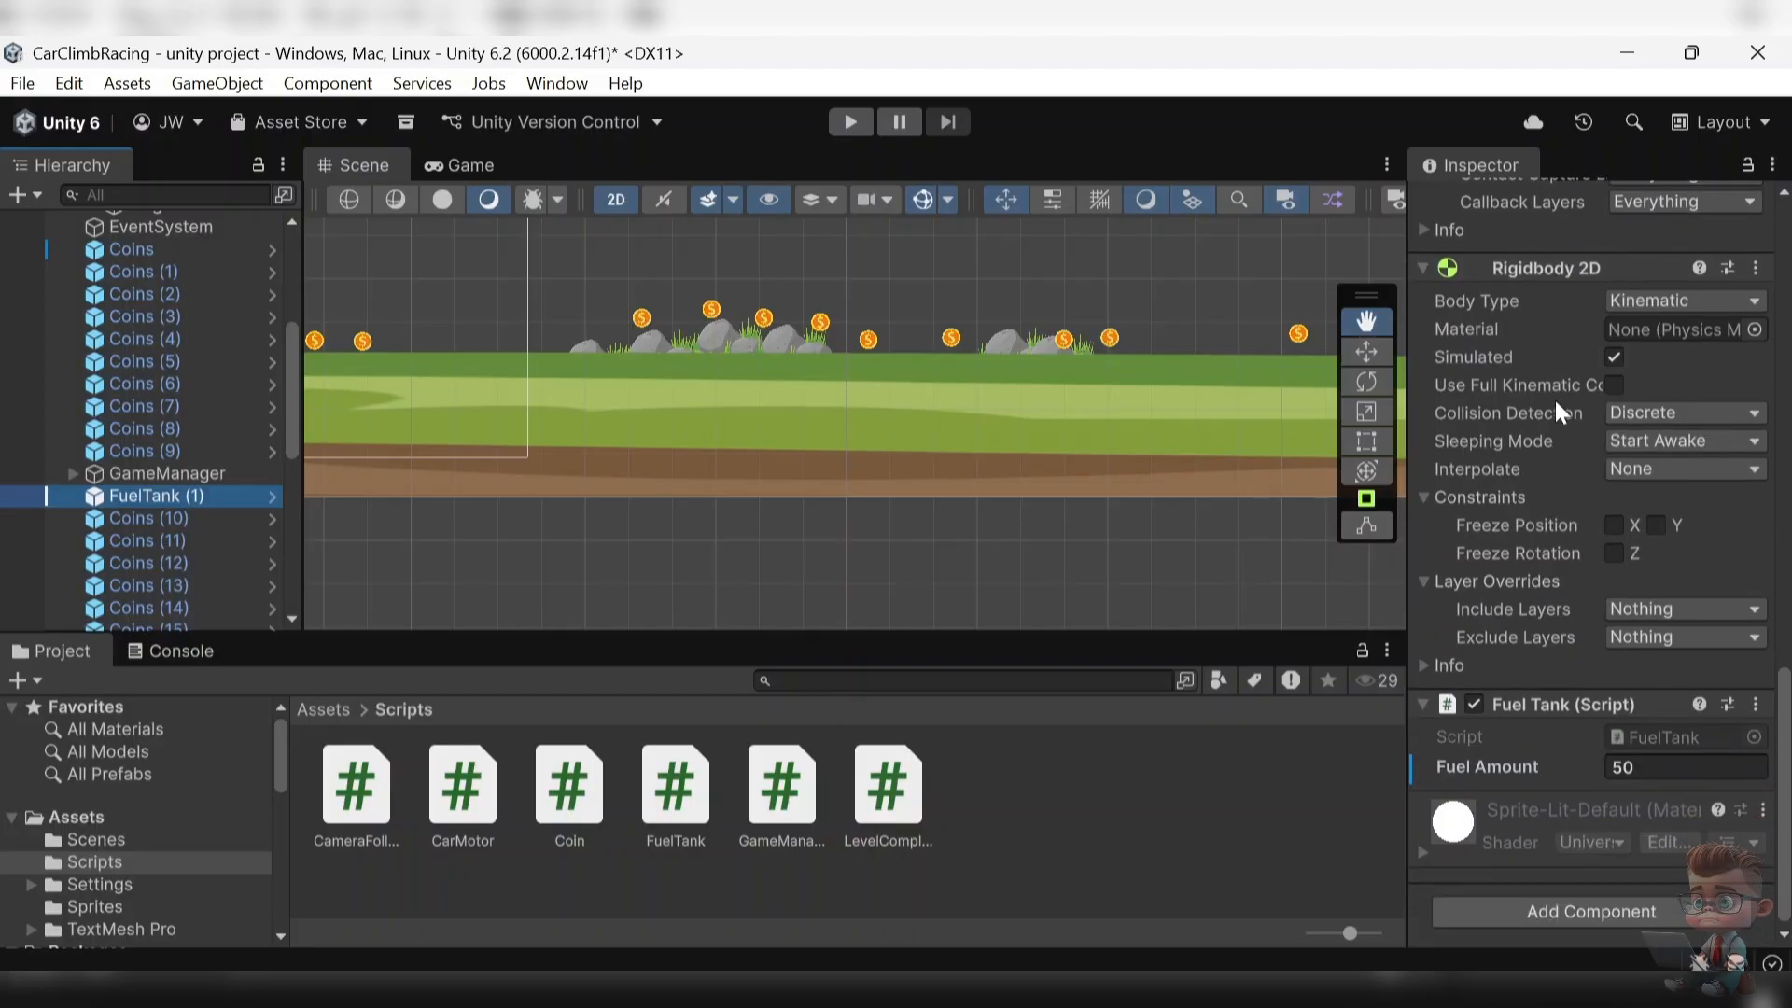
scroll(171, 287, down, 5)
click(172, 287)
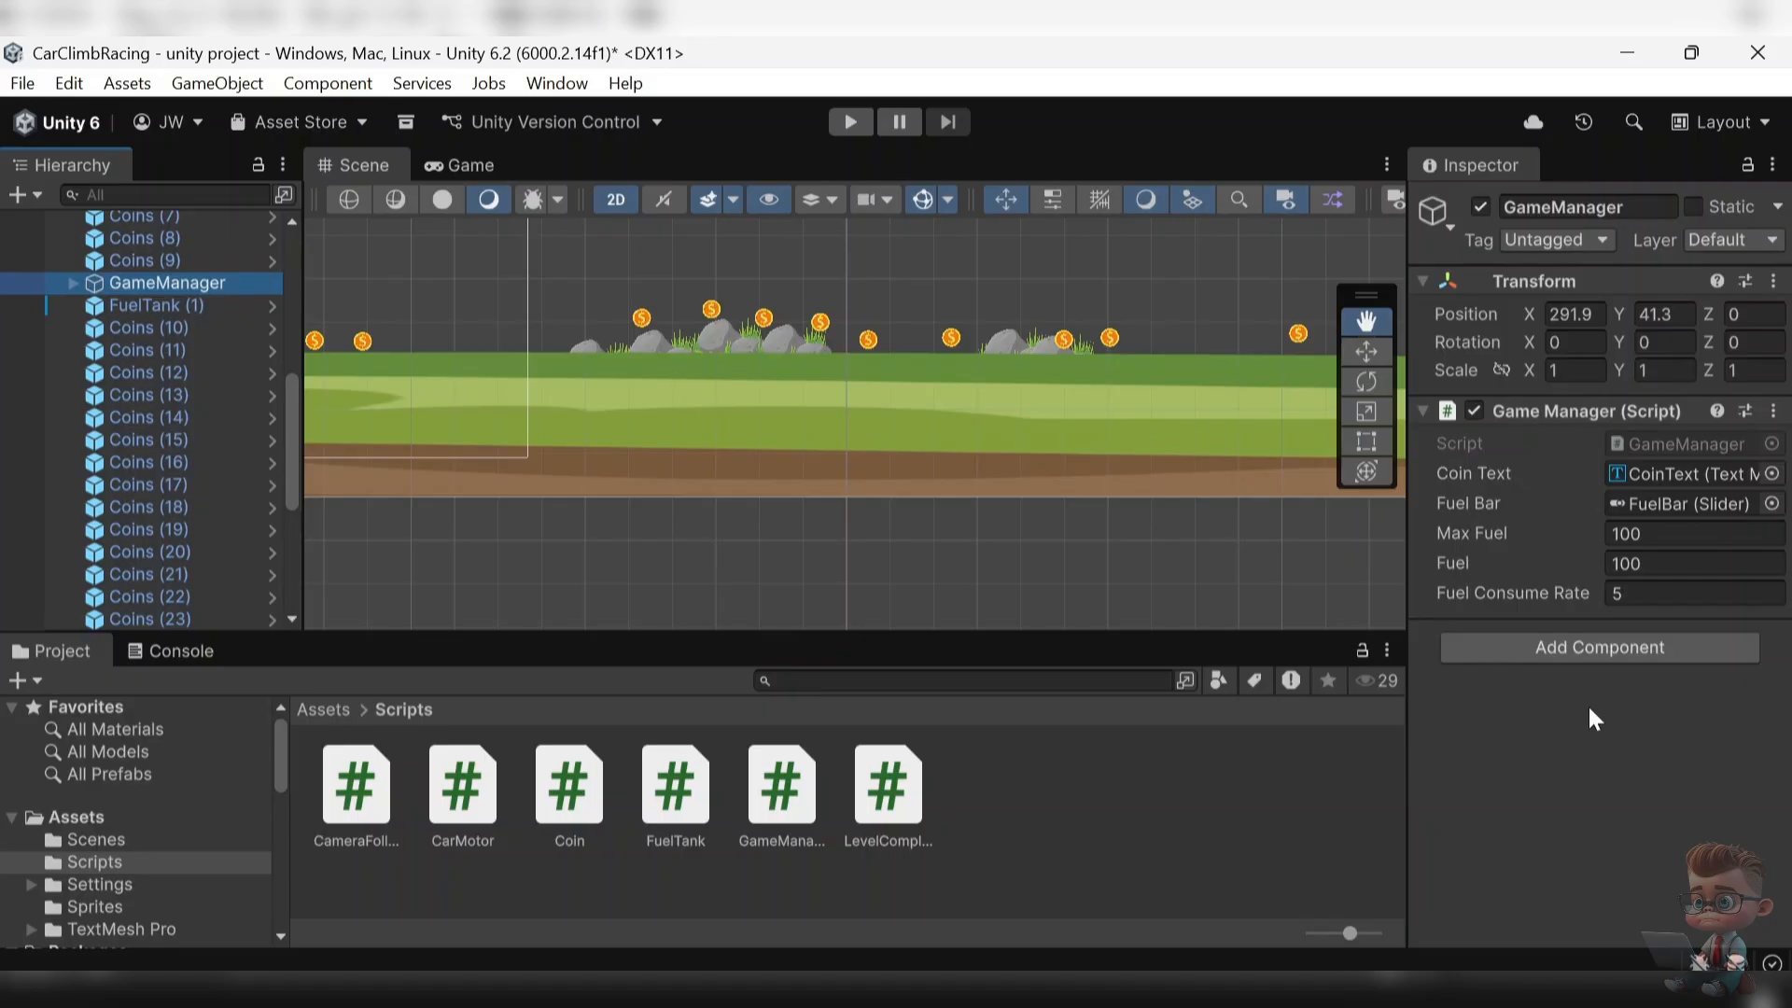
- Follow the track past the coins, rocks and fuel tank to the finish flag and select the Flag object
scroll(129, 528, down, 8)
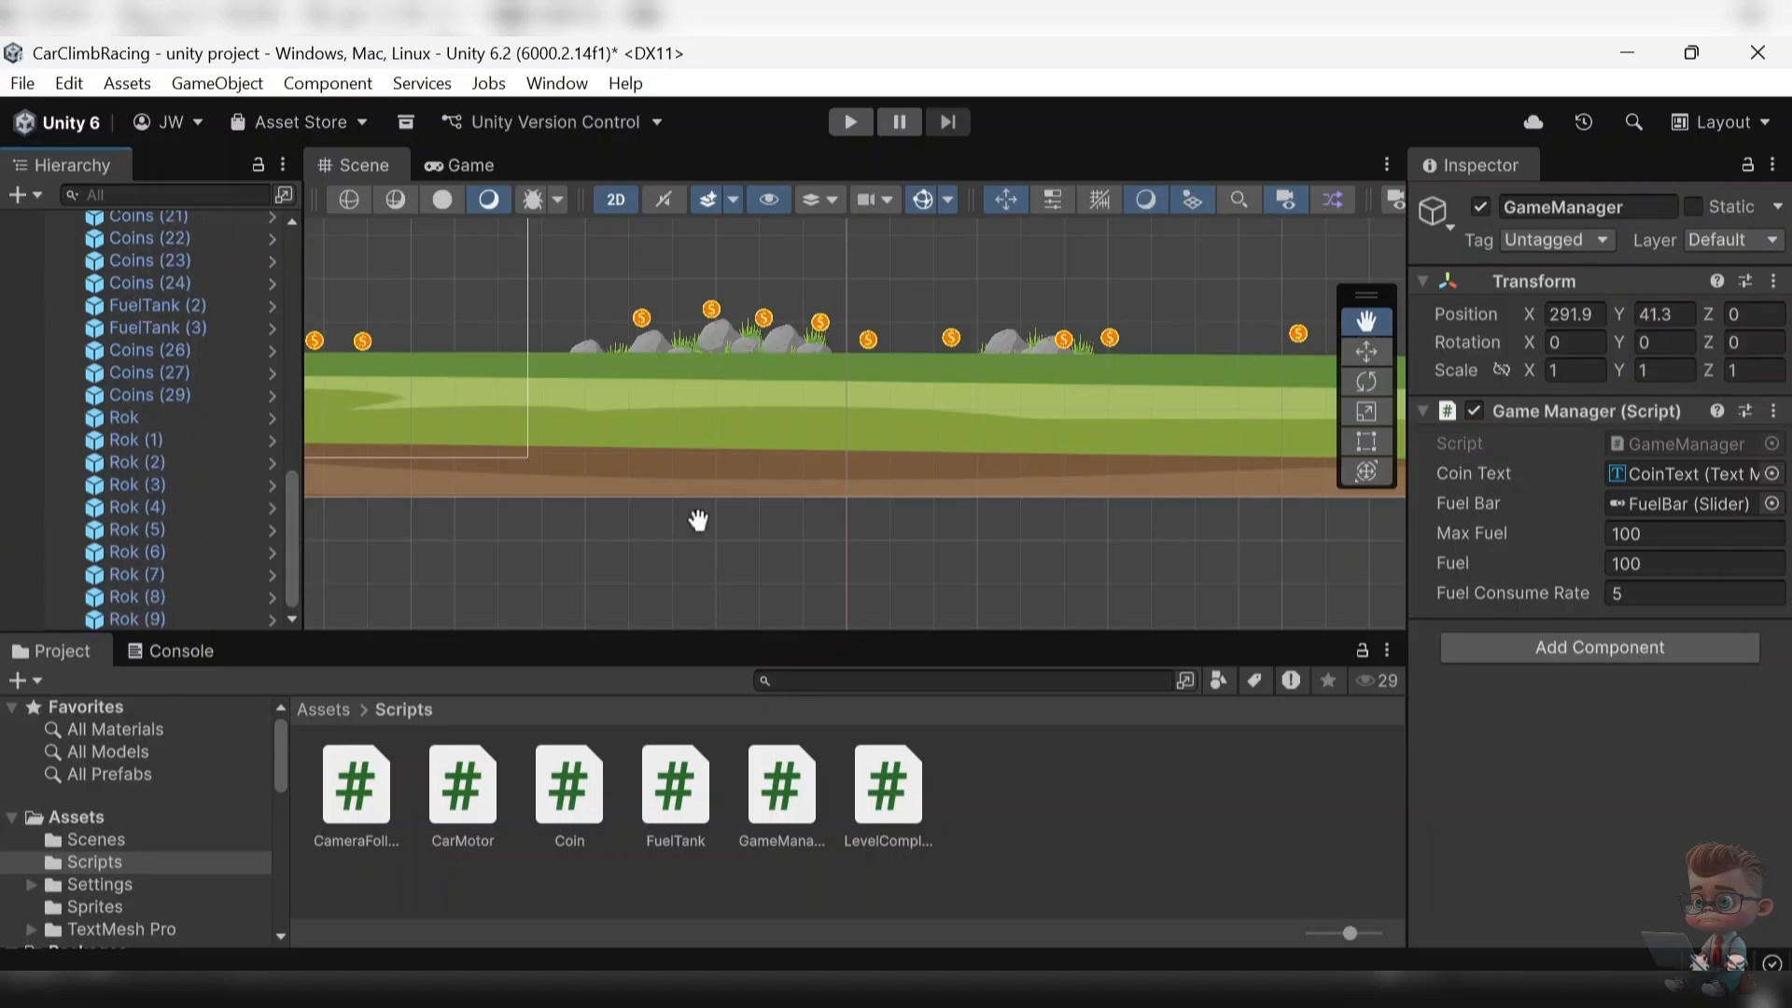
click(1375, 323)
drag(1216, 379, 317, 440)
drag(1278, 361, 442, 386)
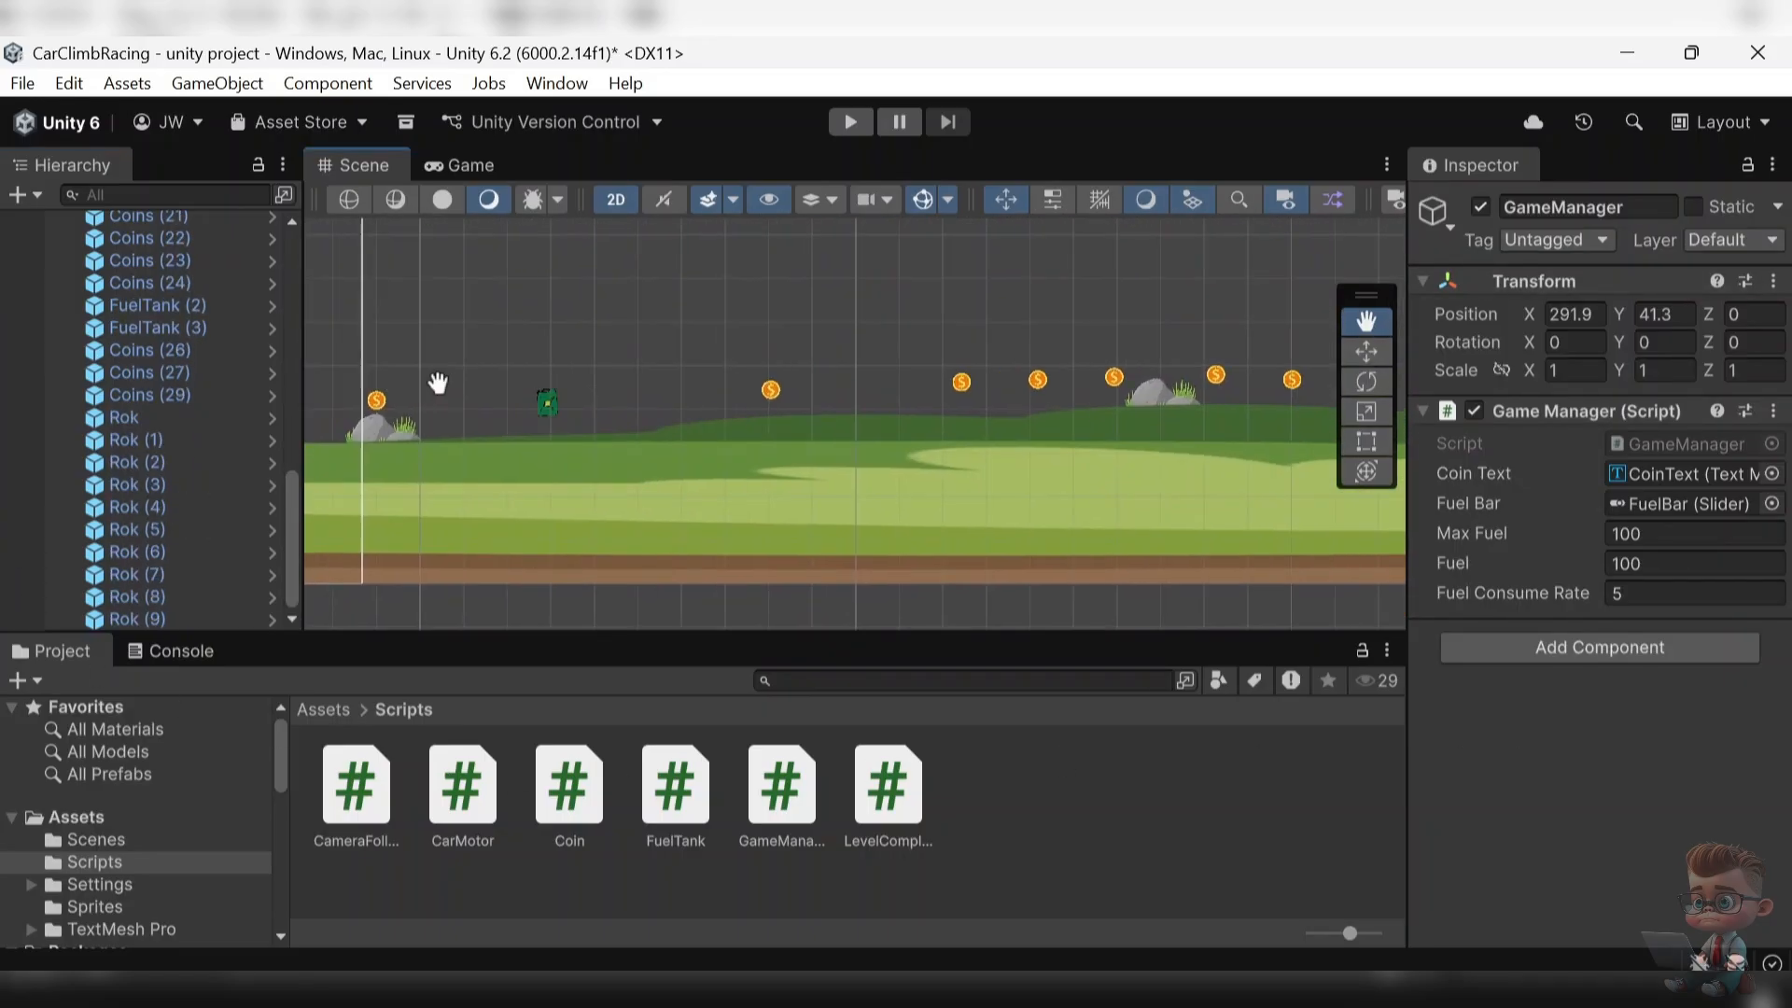
drag(1069, 367, 308, 412)
scroll(1179, 400, up, 10)
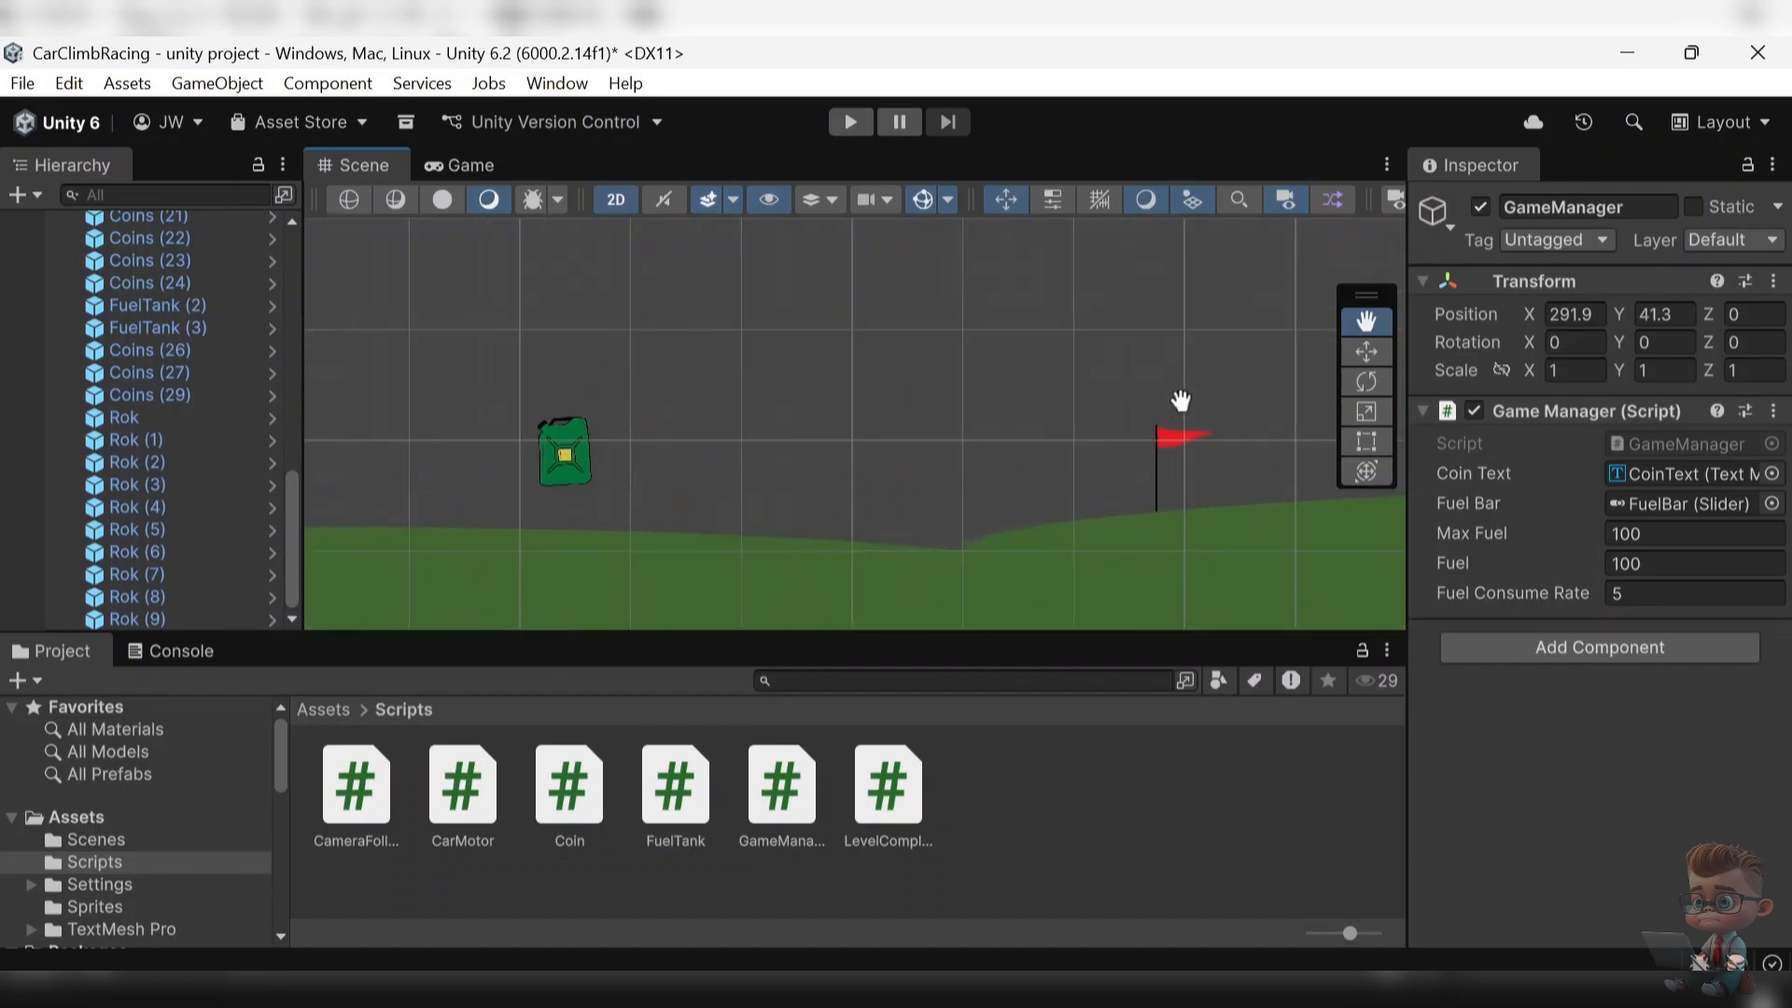
drag(1199, 485, 1128, 363)
scroll(186, 487, up, 12)
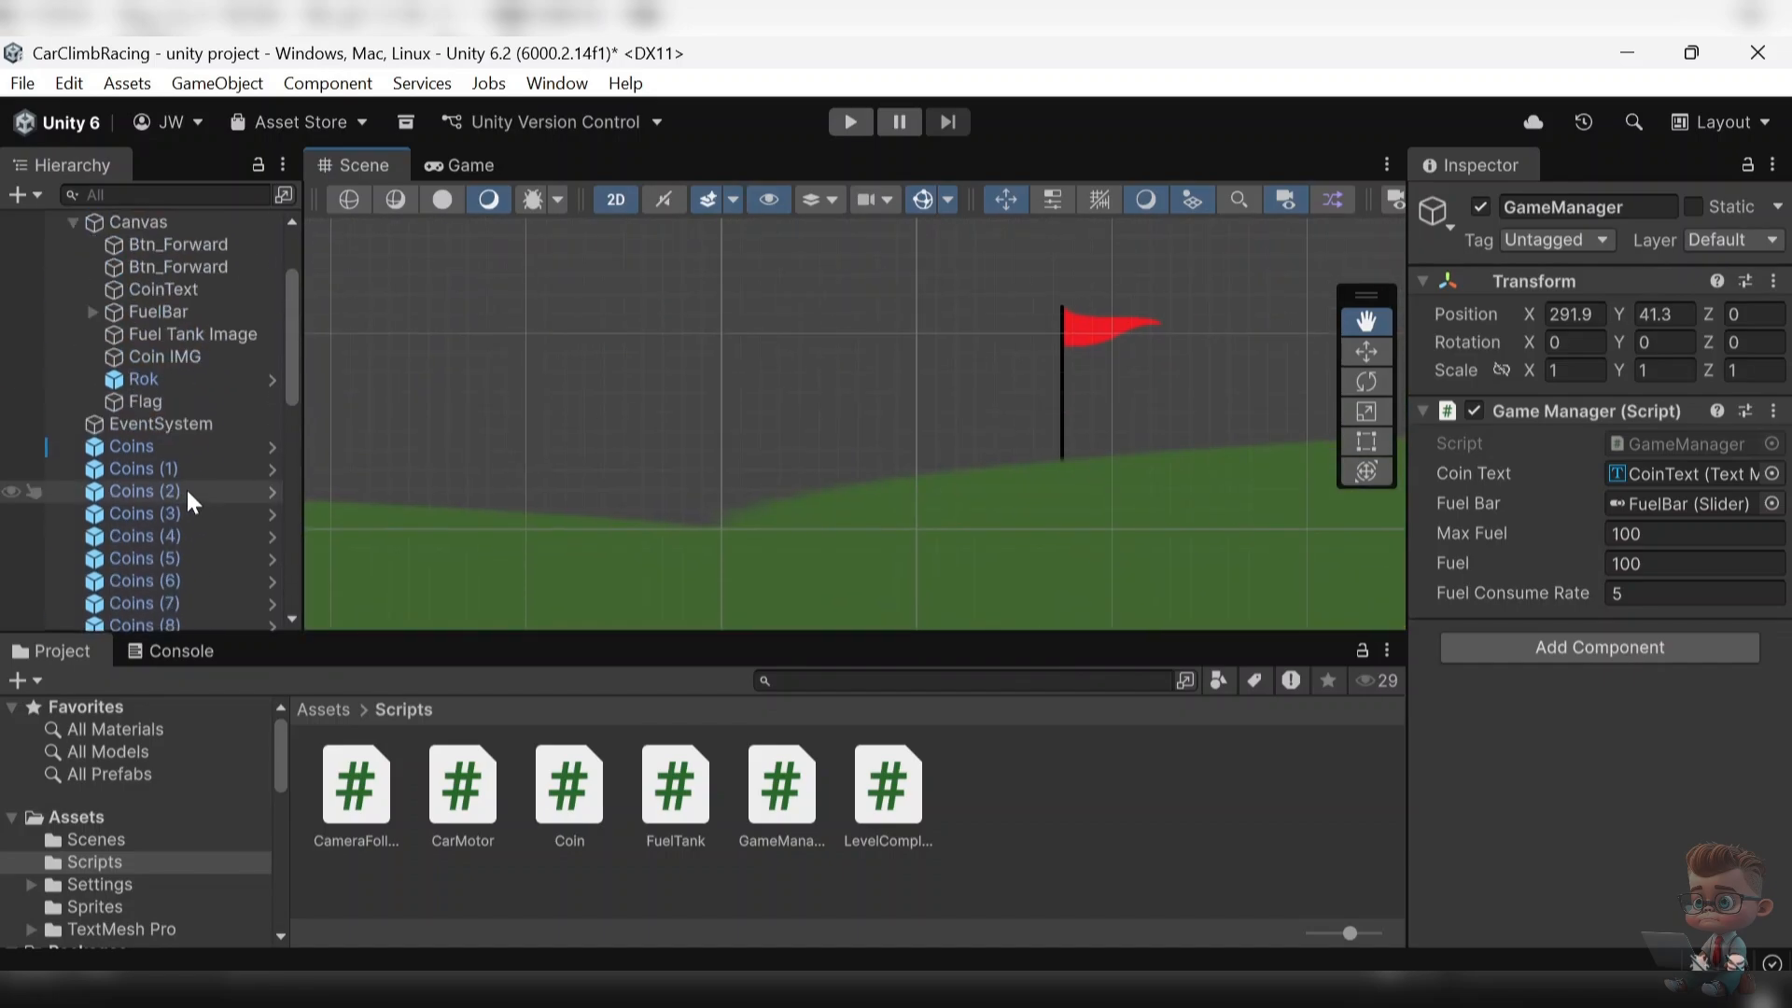
click(168, 405)
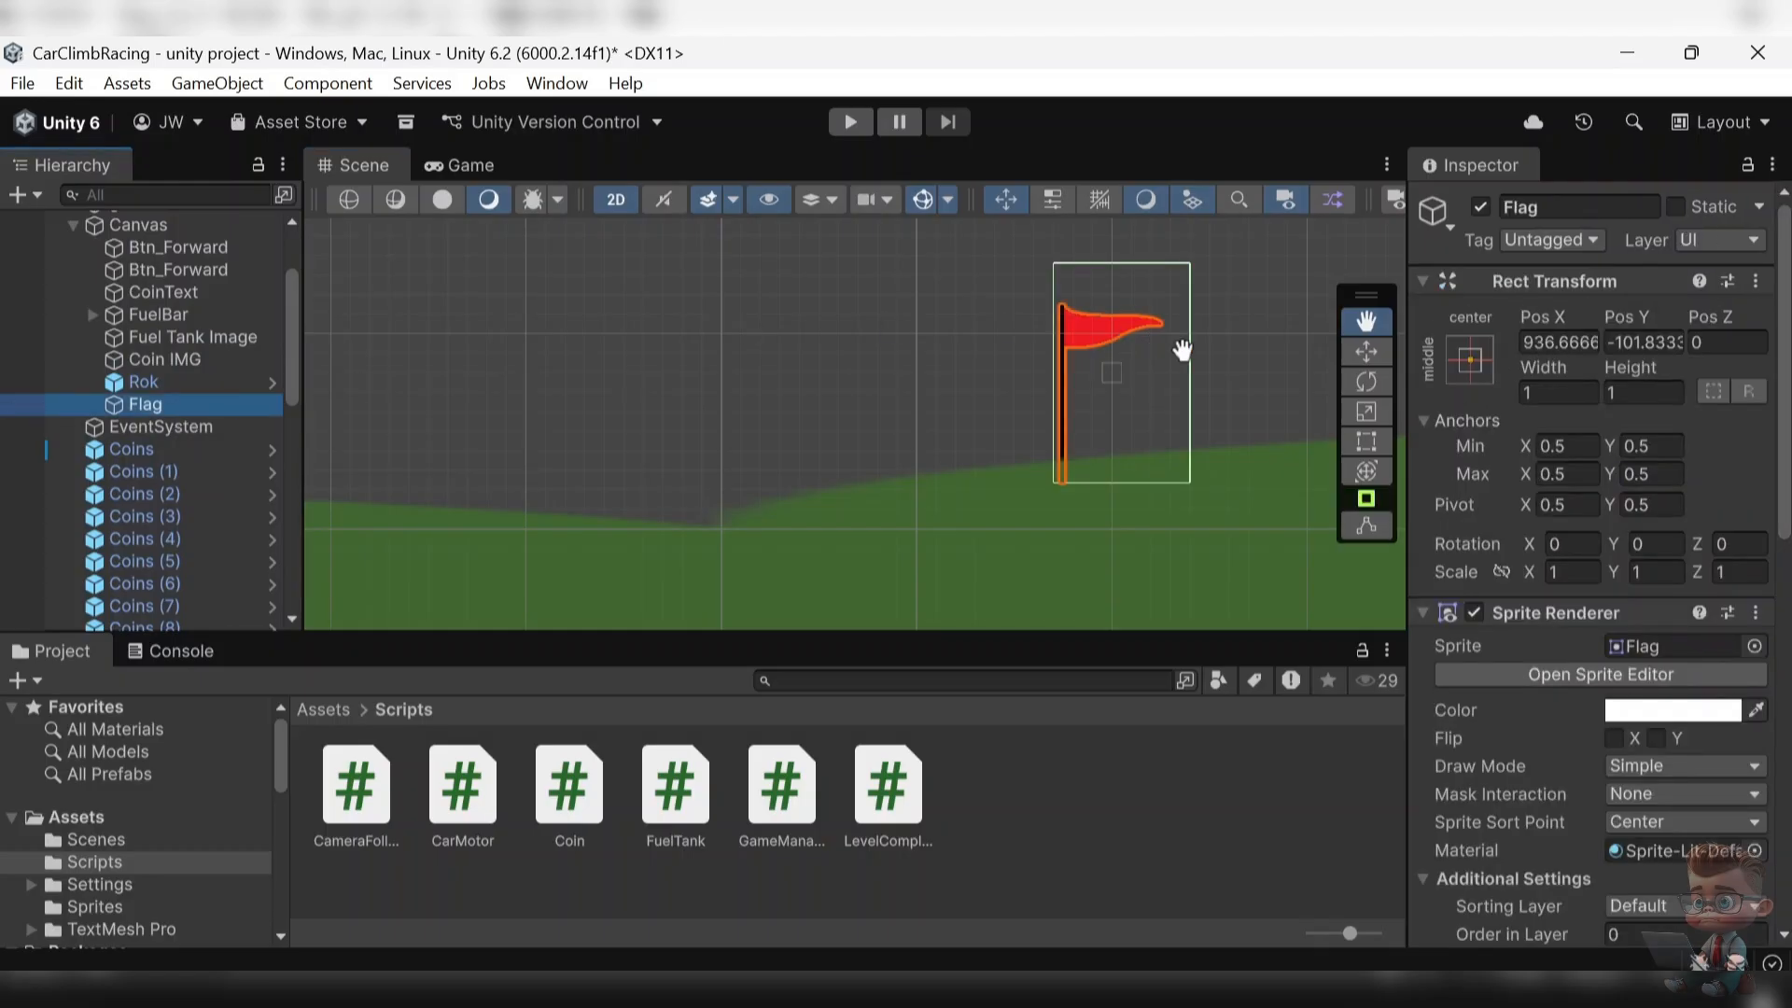
- Review the Flag's Box Collider 2D, including its bounds and Is Trigger option, and the code of its LevelComplete script
scroll(1559, 697, down, 8)
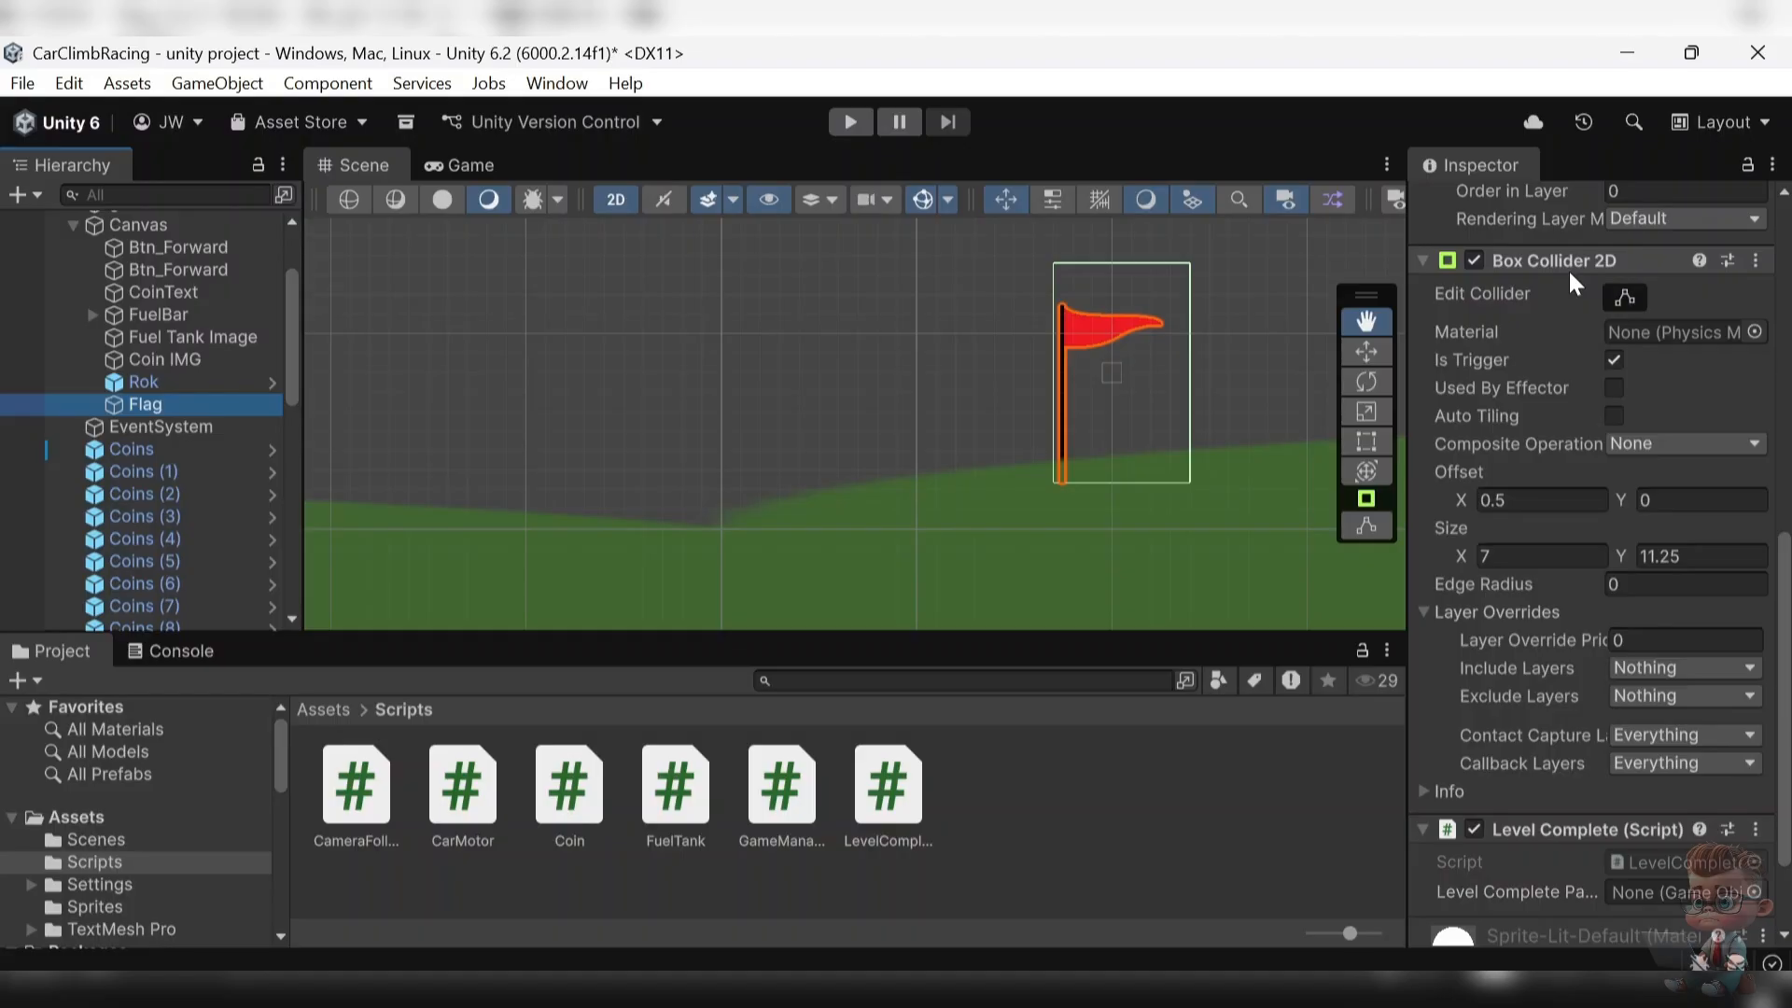
click(1622, 304)
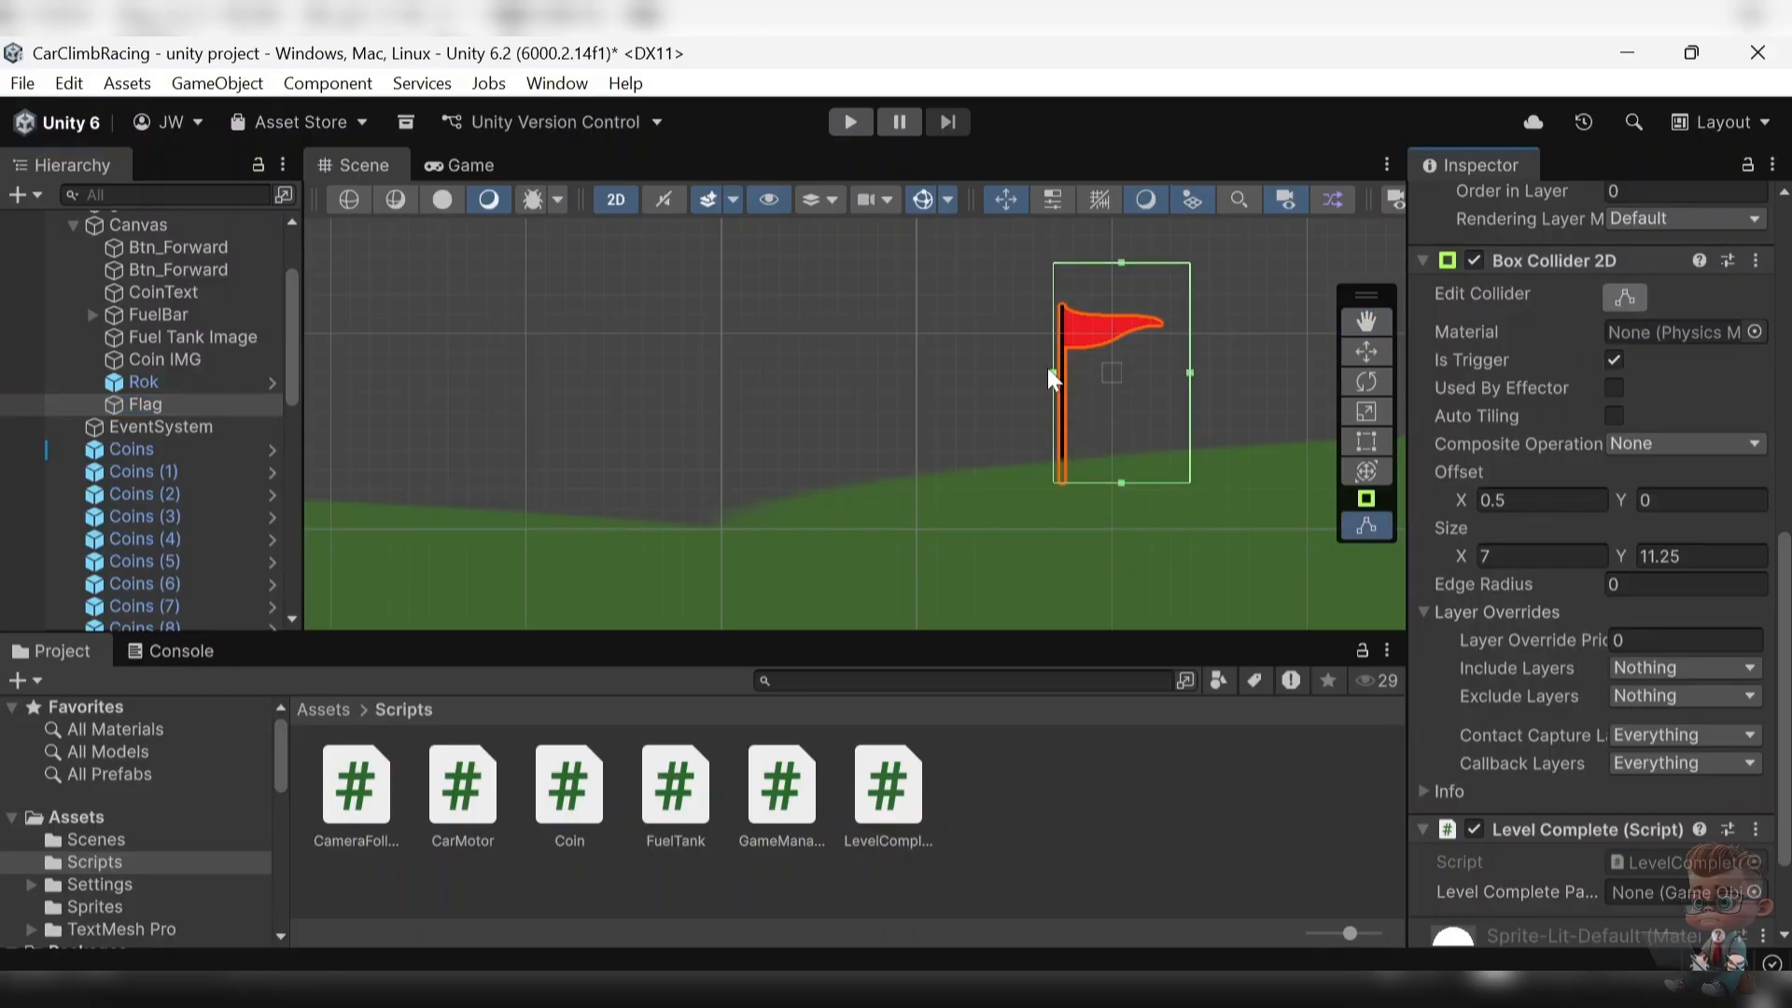
drag(1052, 373, 1051, 424)
scroll(1609, 597, down, 3)
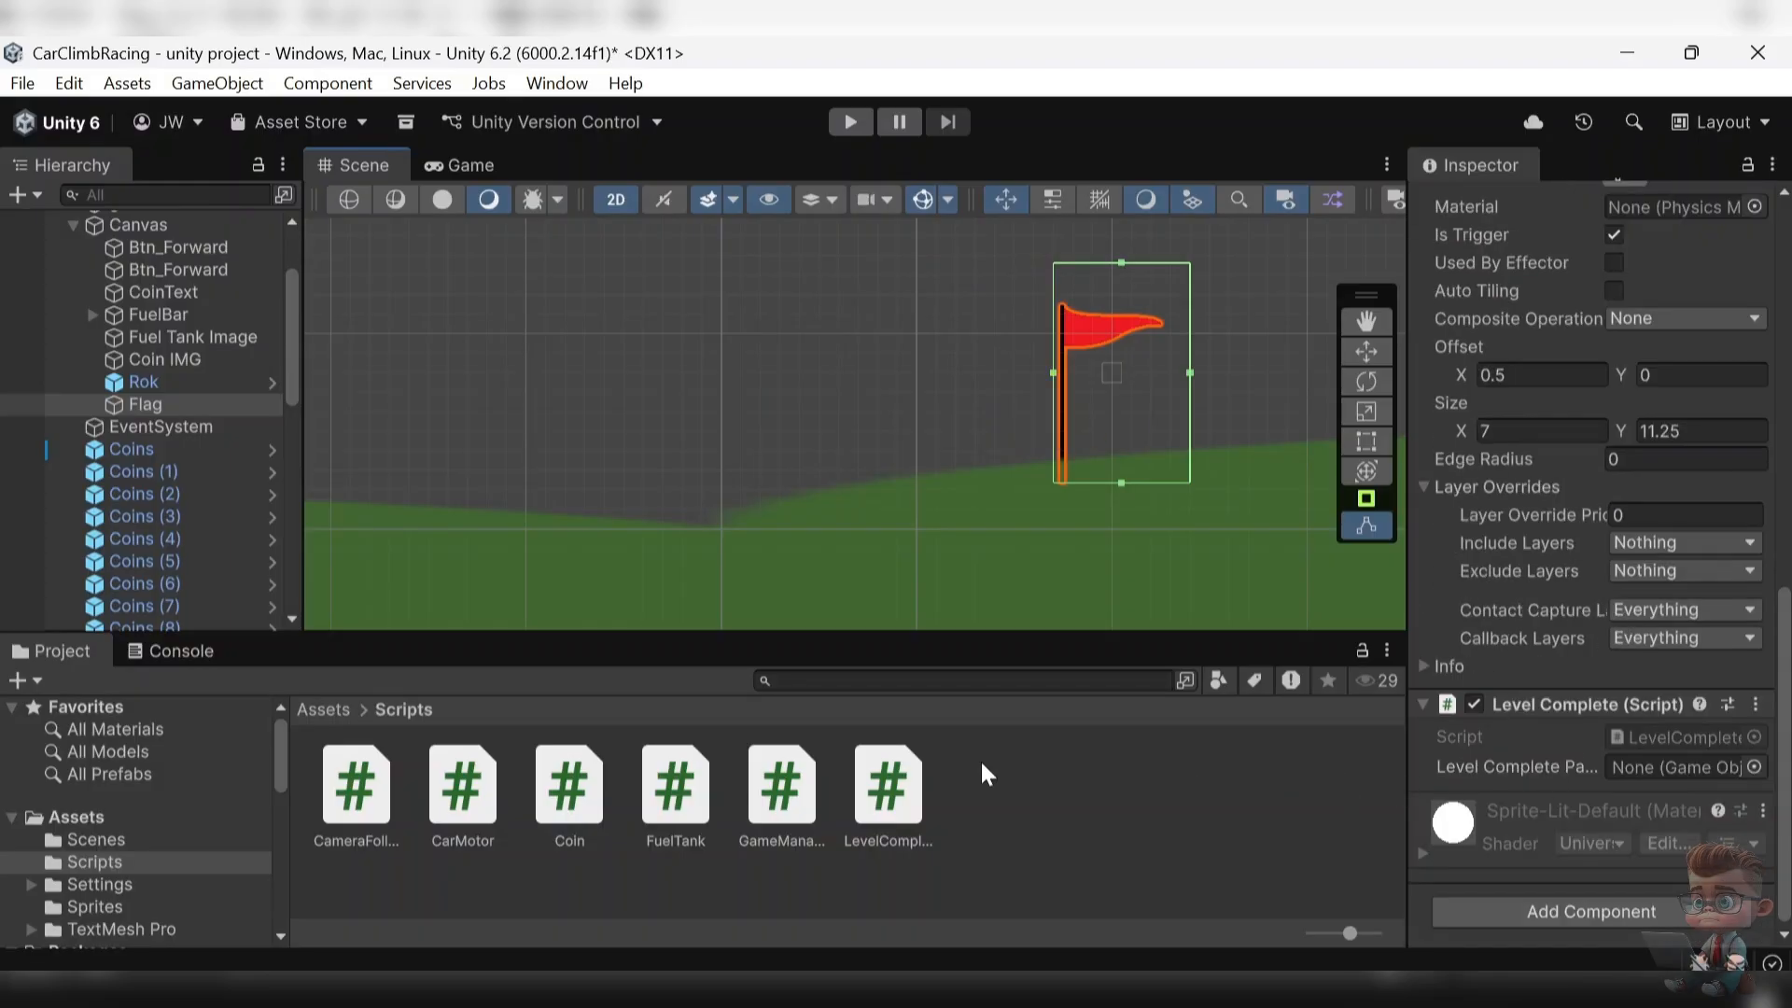
click(920, 777)
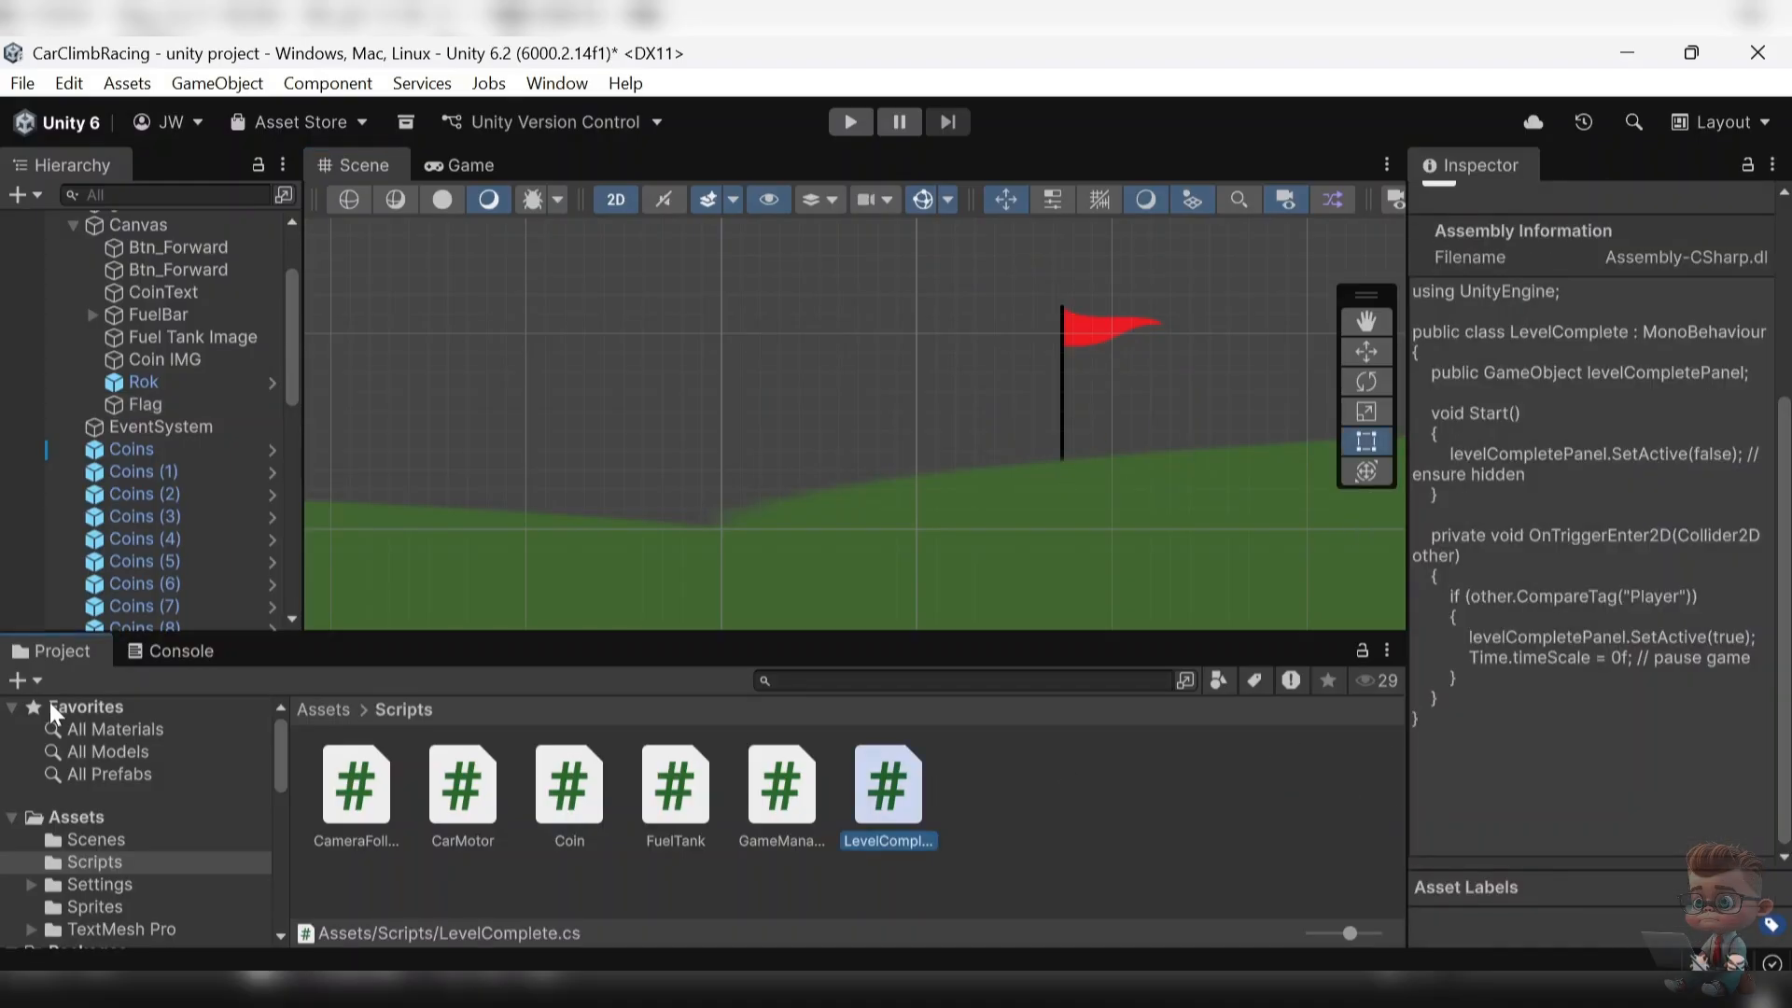
click(147, 406)
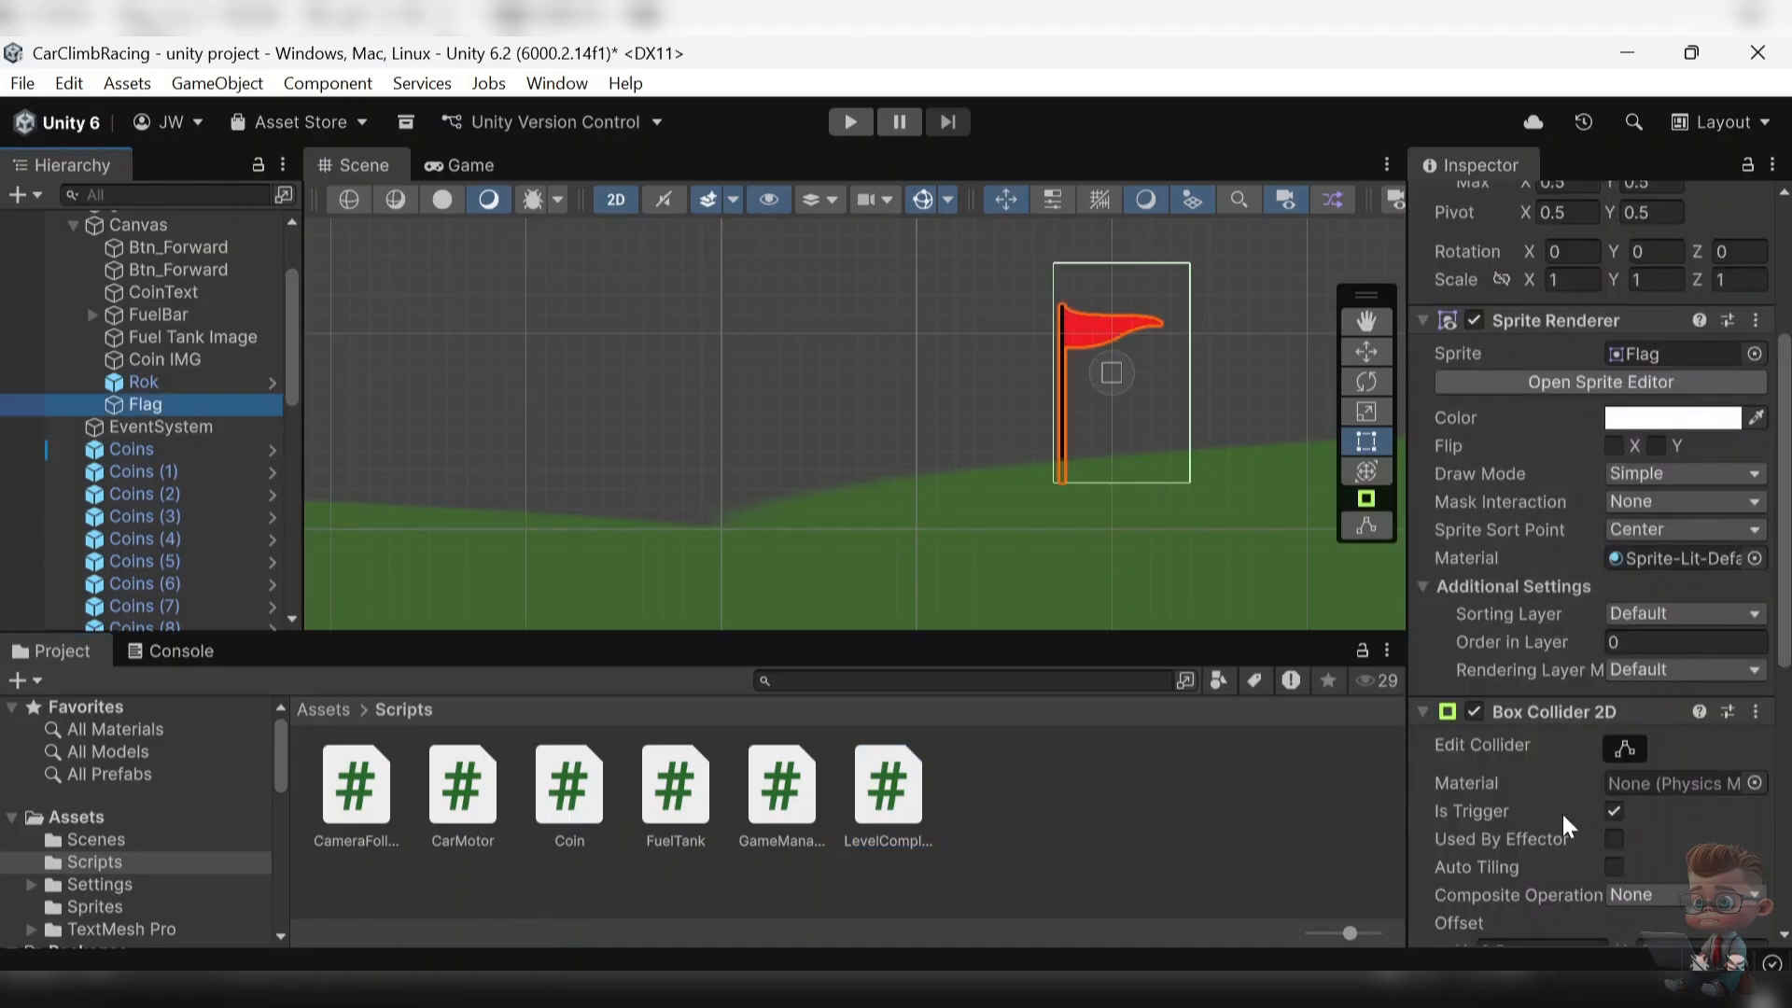
scroll(1560, 824, down, 5)
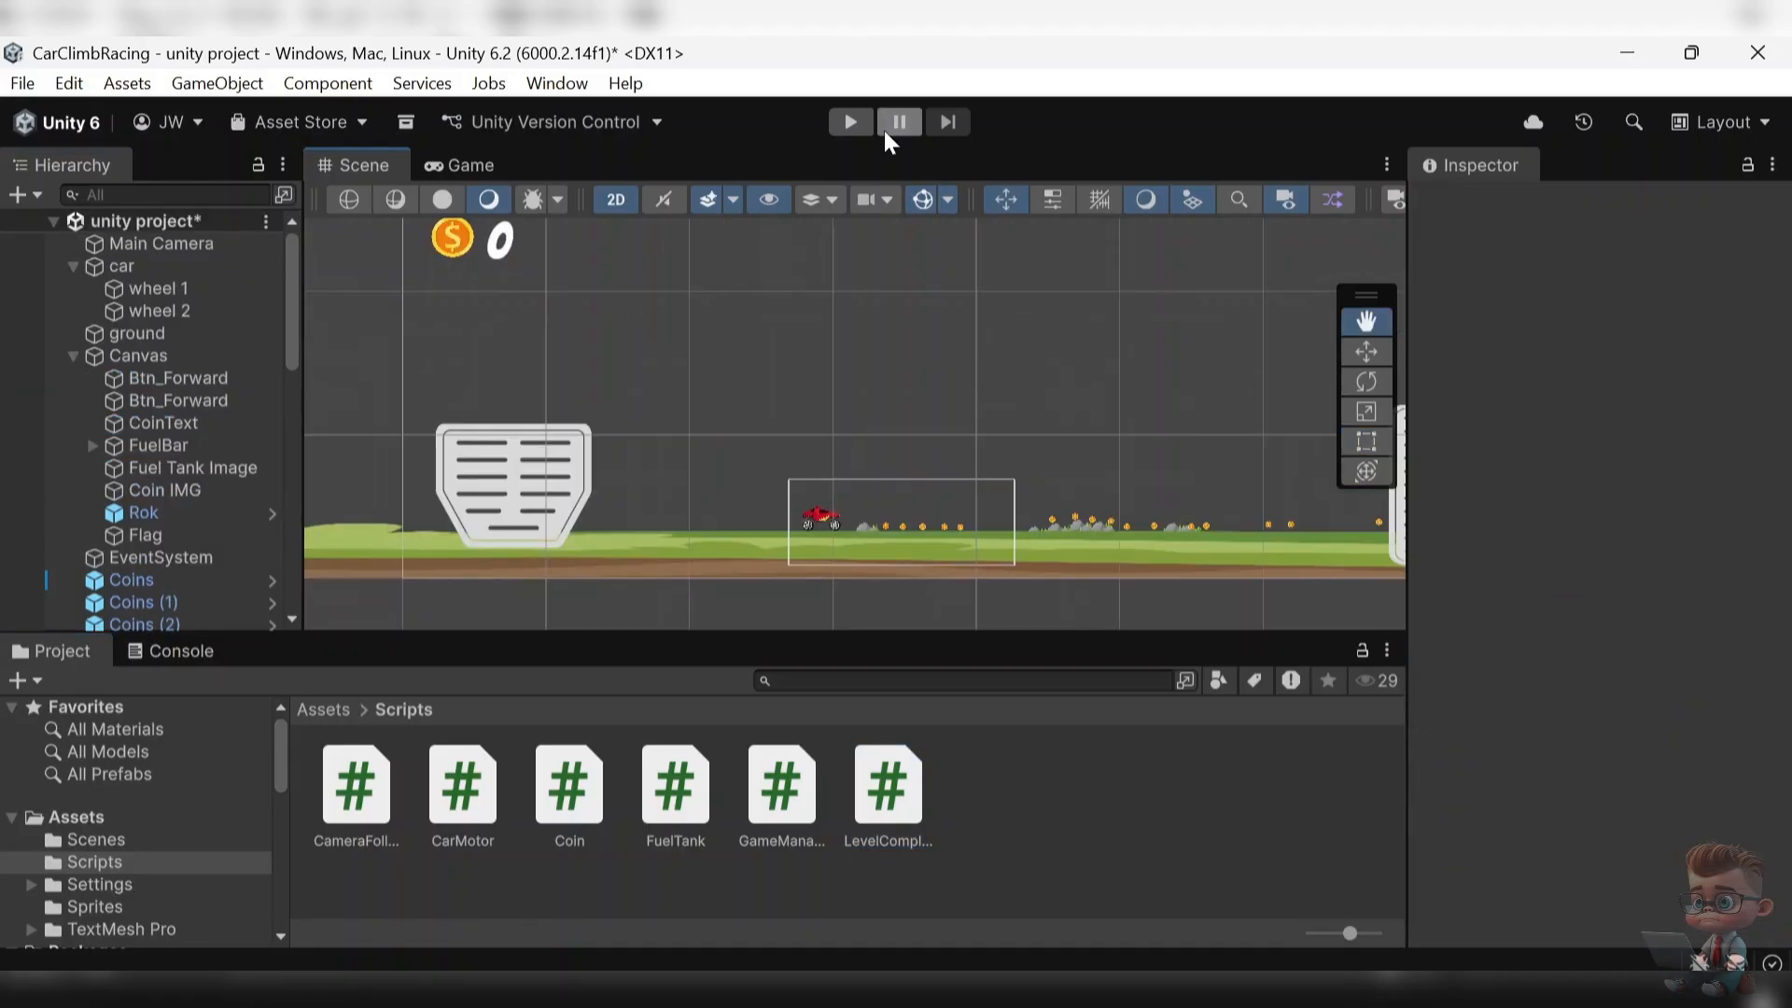
- Run the game and drive the car forward over the first rock and through the coins
click(848, 122)
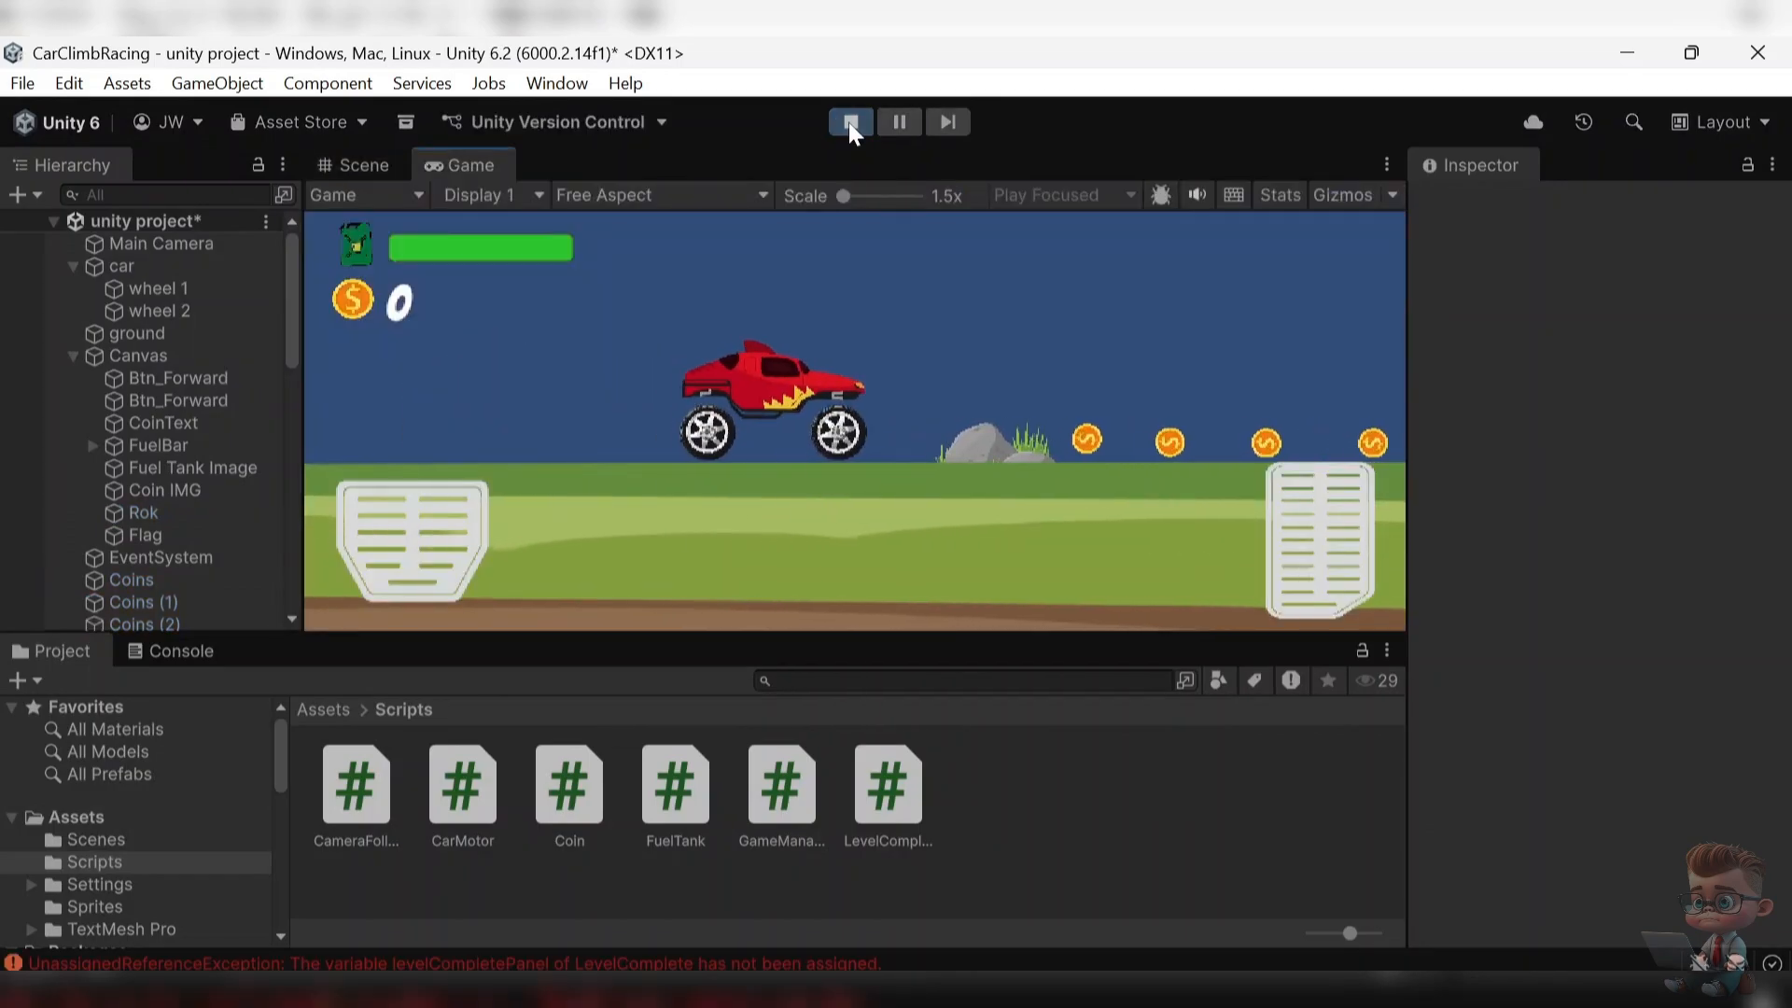
click(1313, 542)
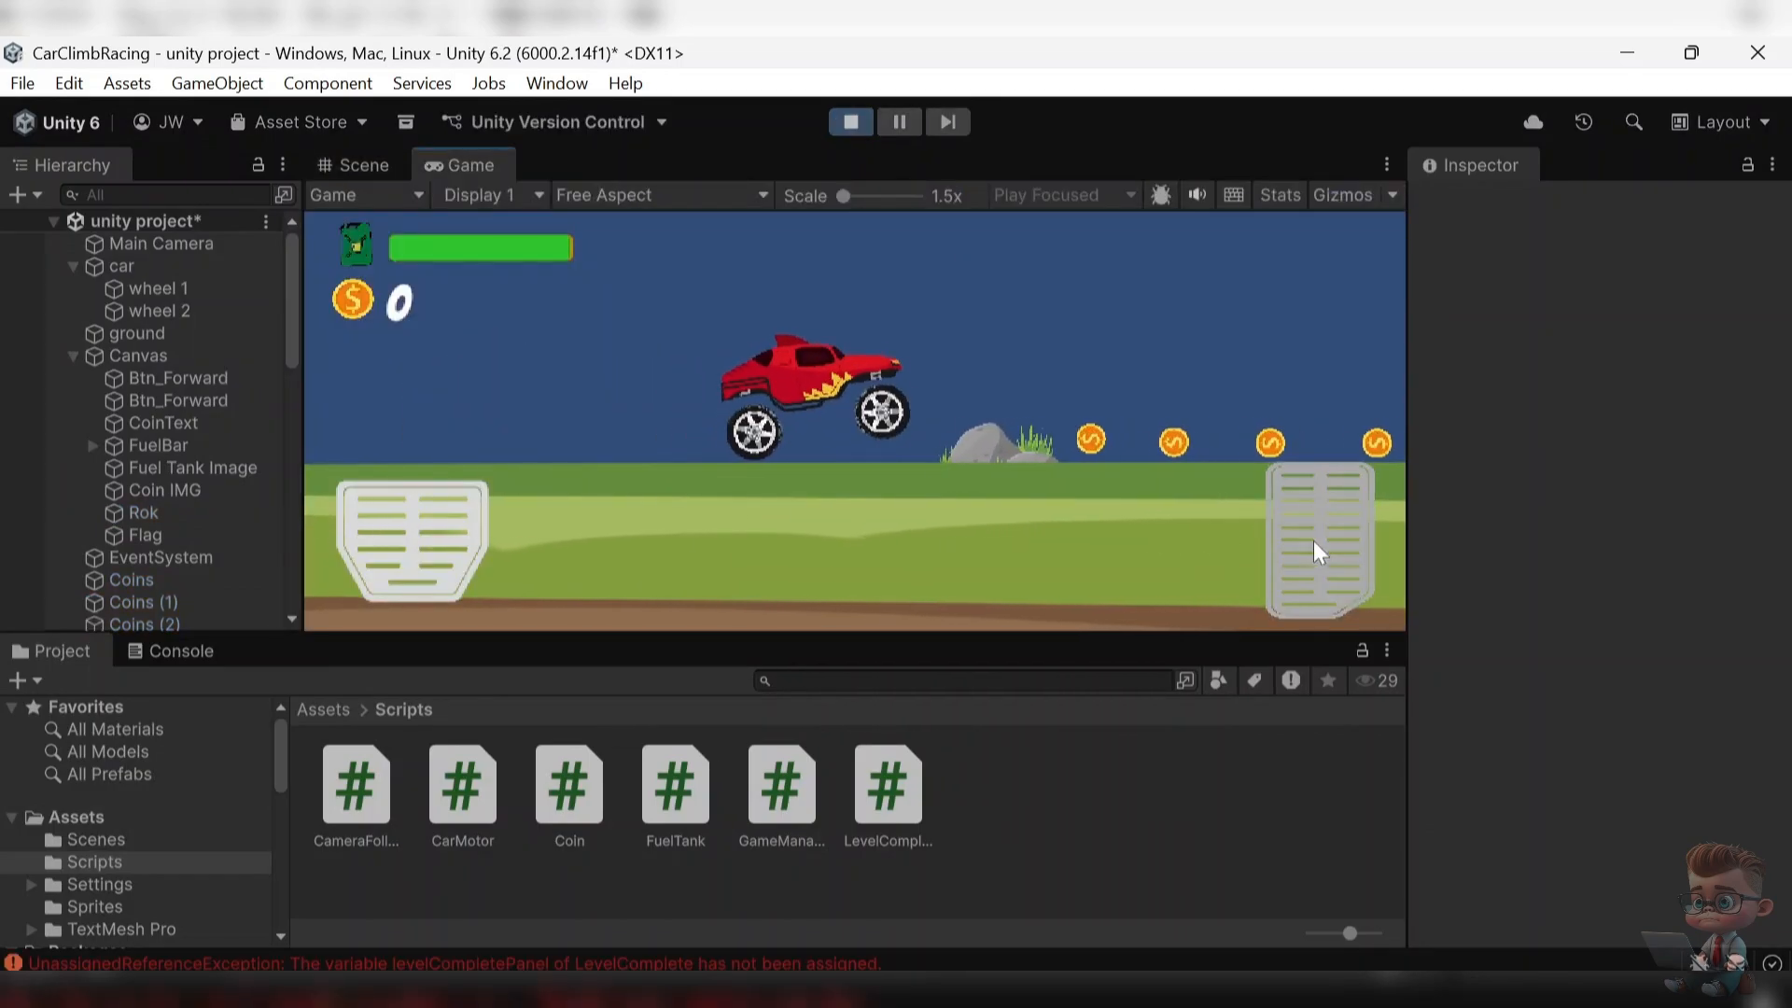
click(1313, 542)
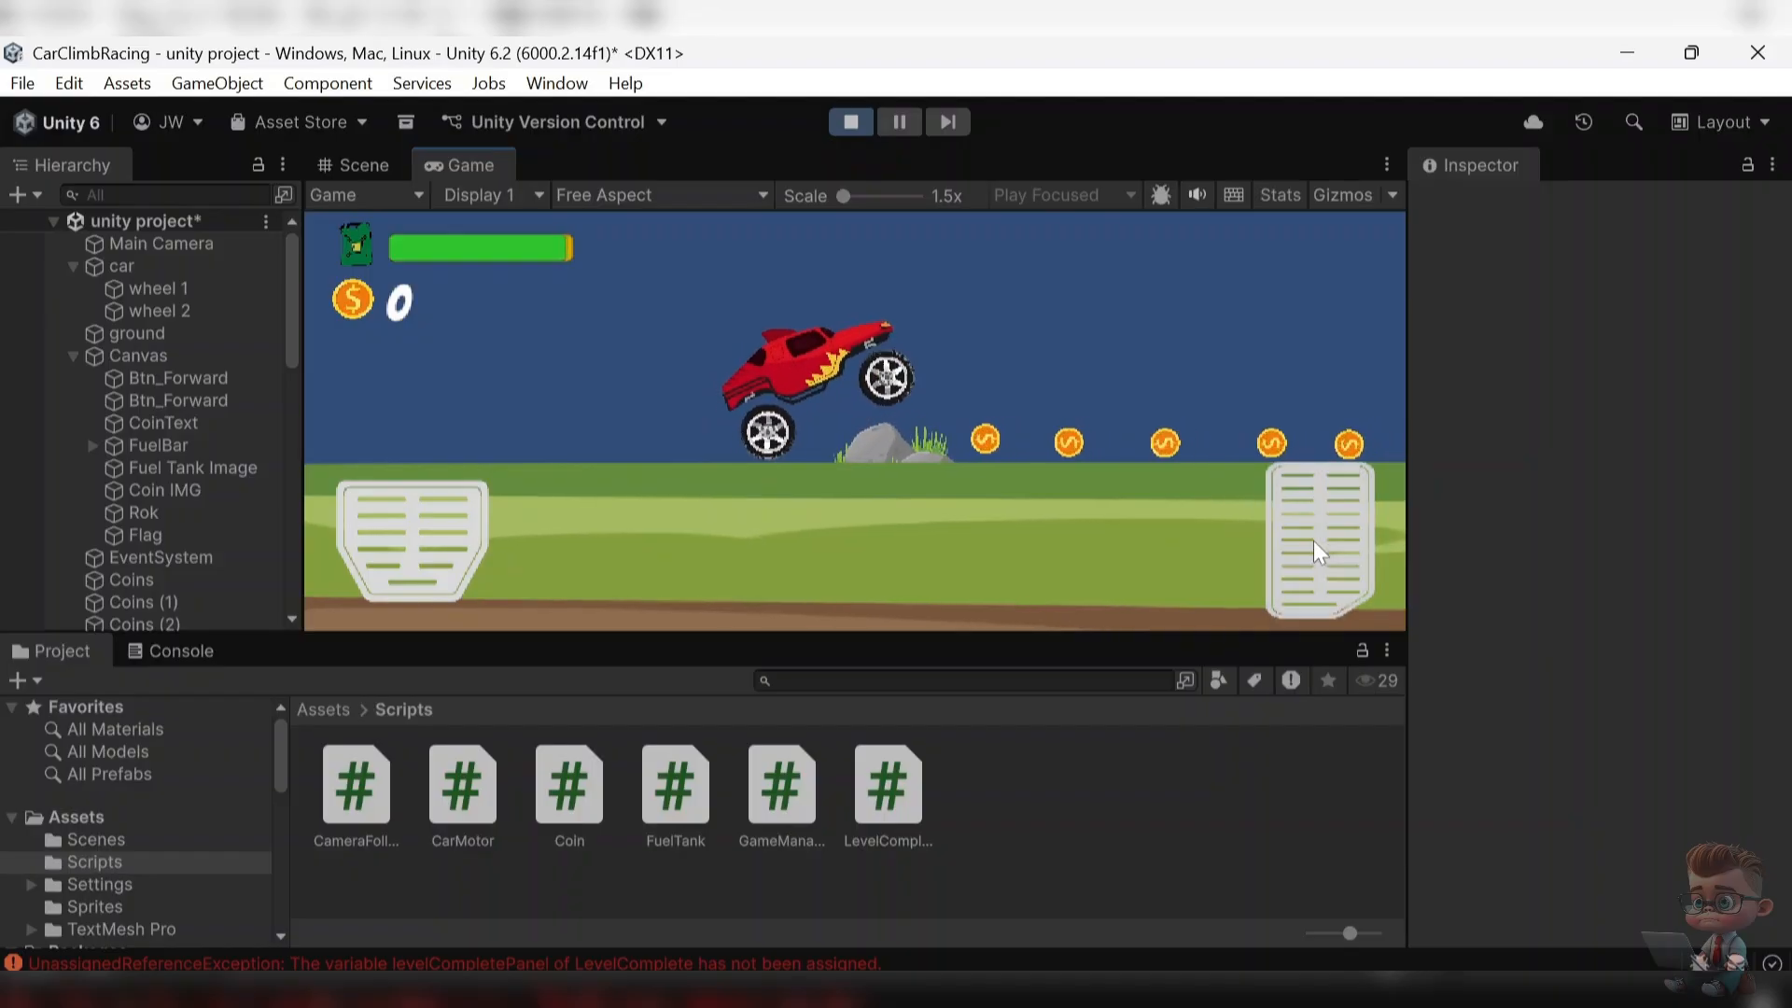
click(1314, 550)
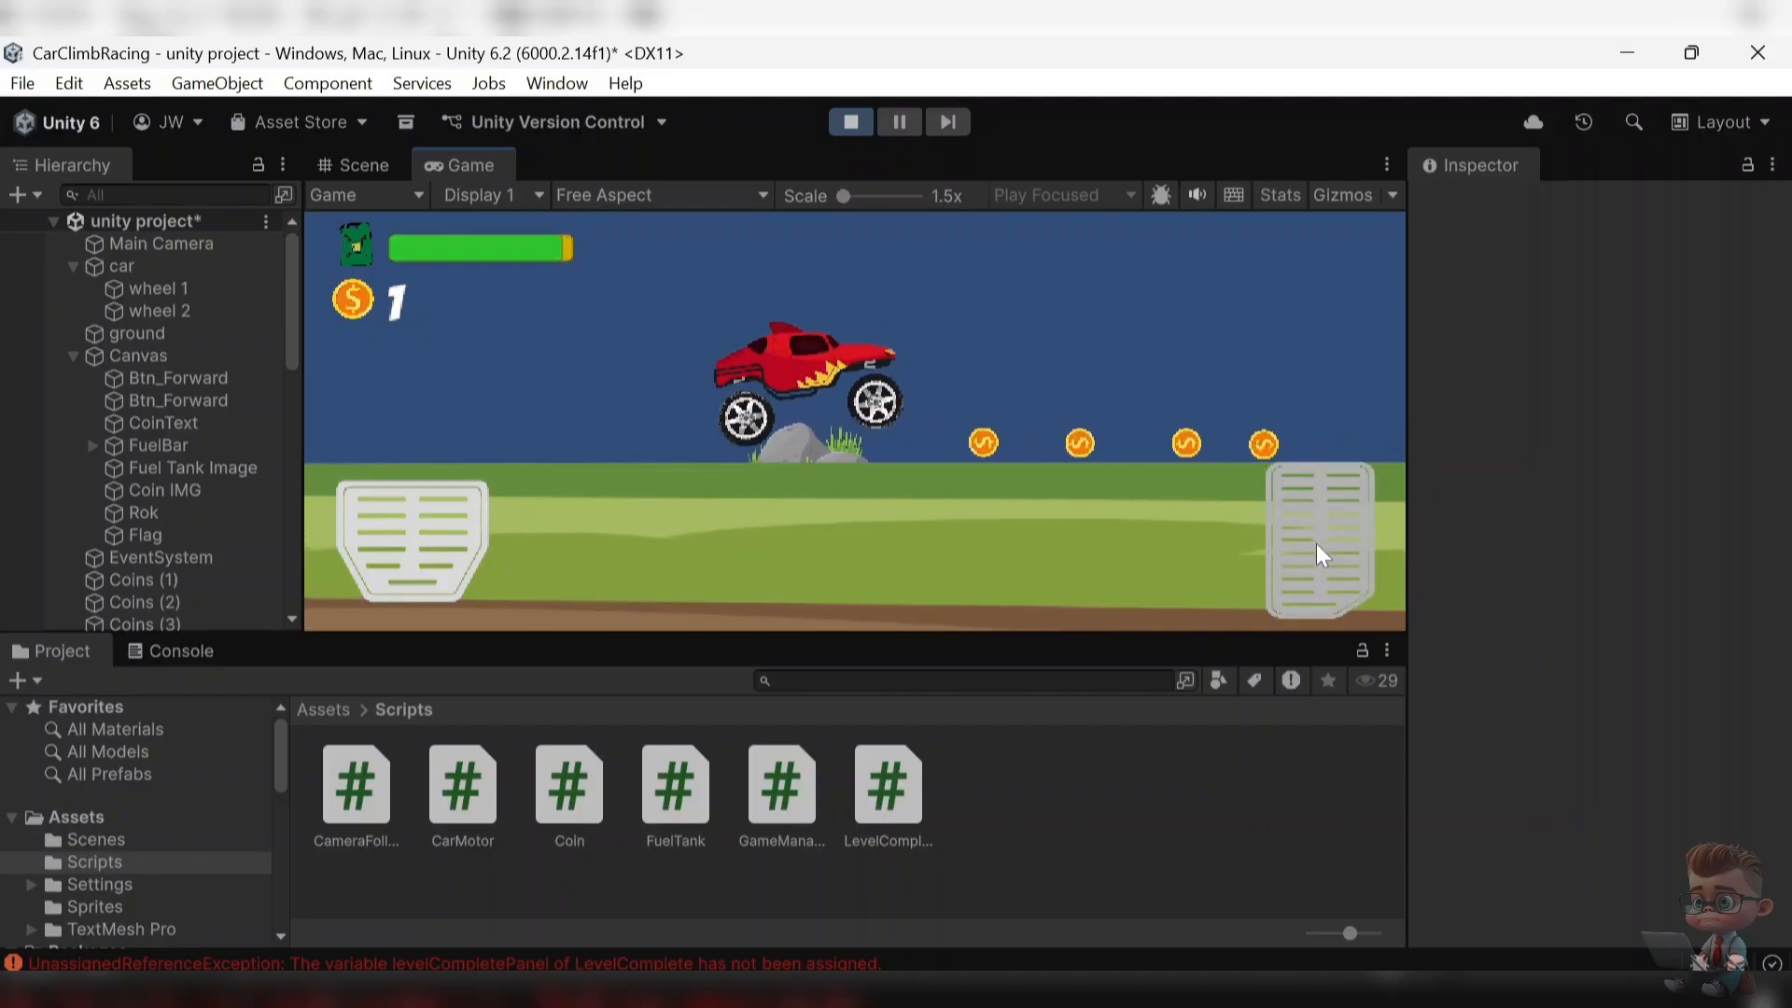
click(1320, 554)
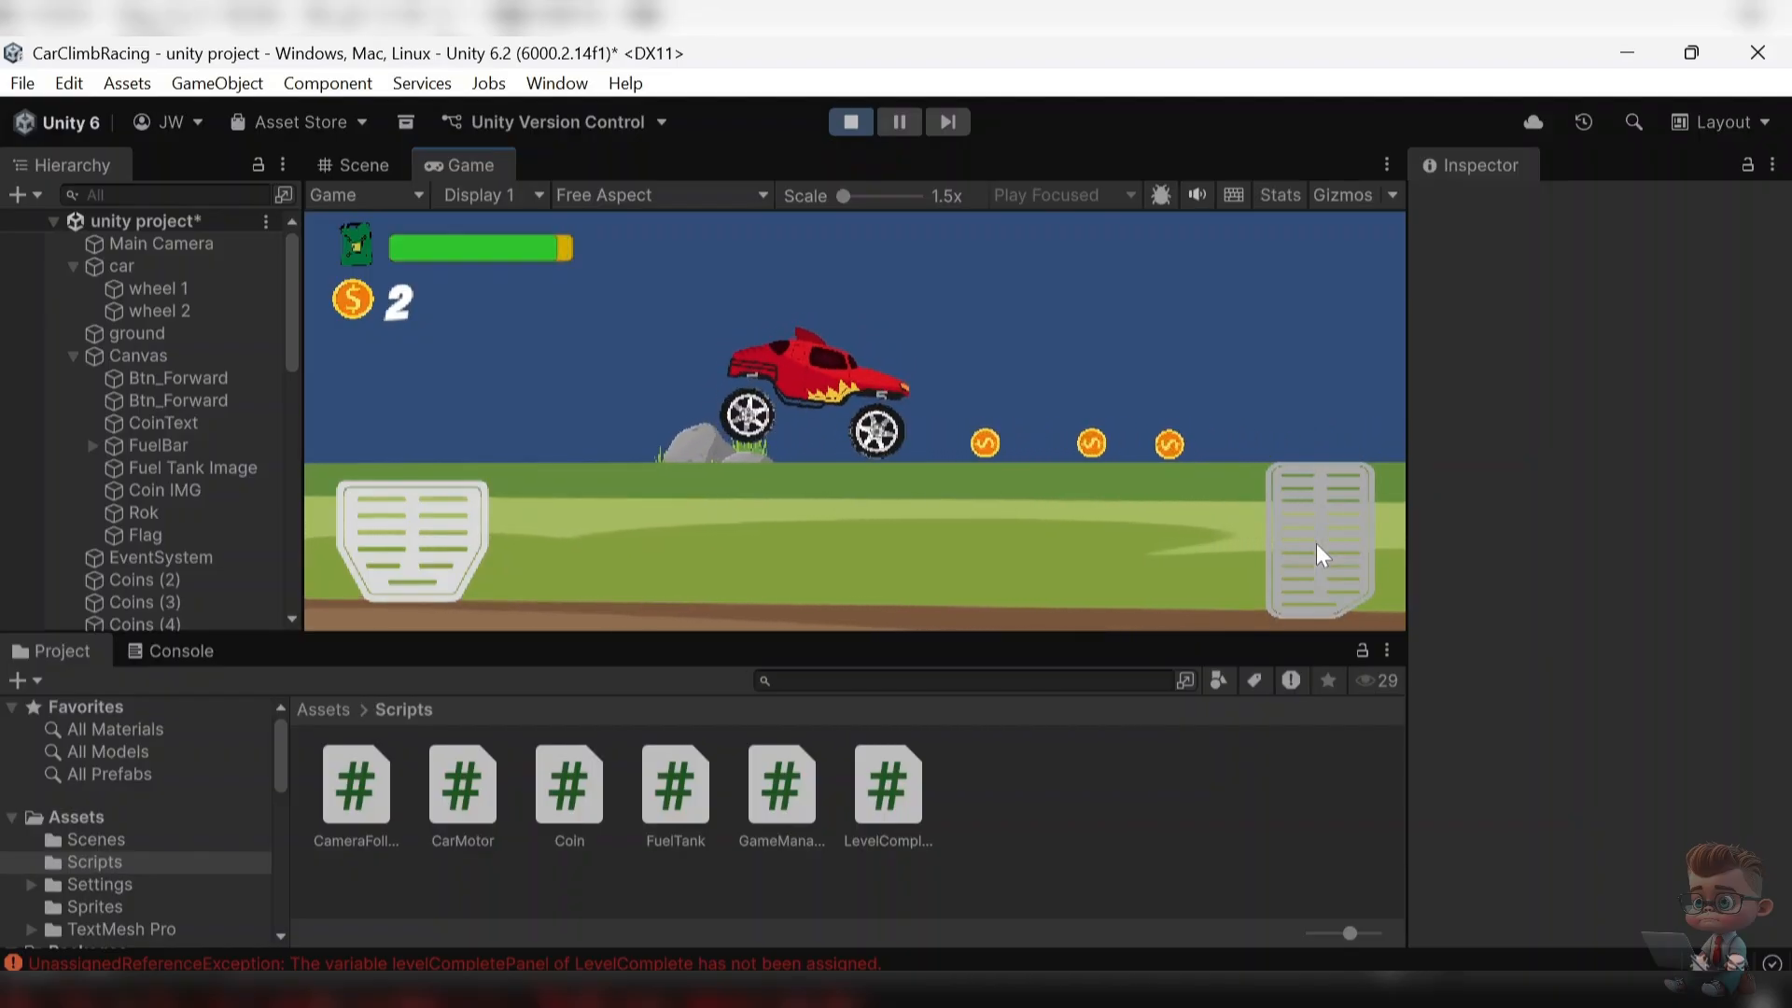
click(1318, 551)
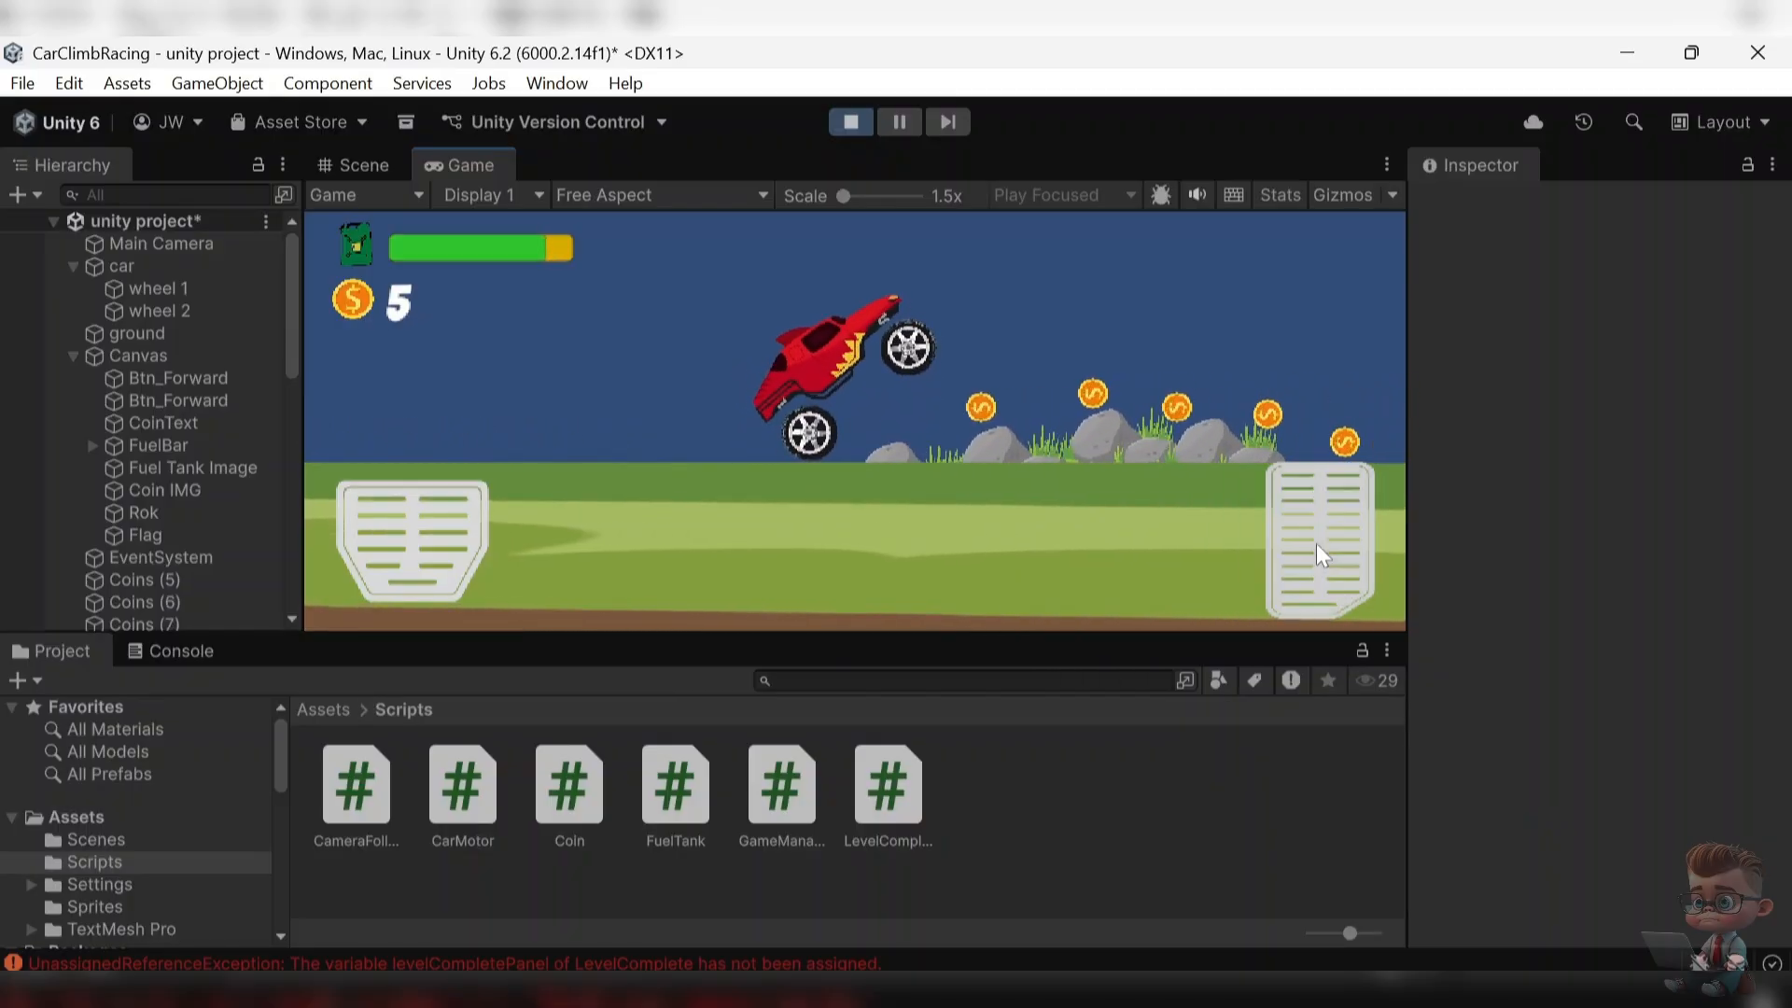
click(1315, 545)
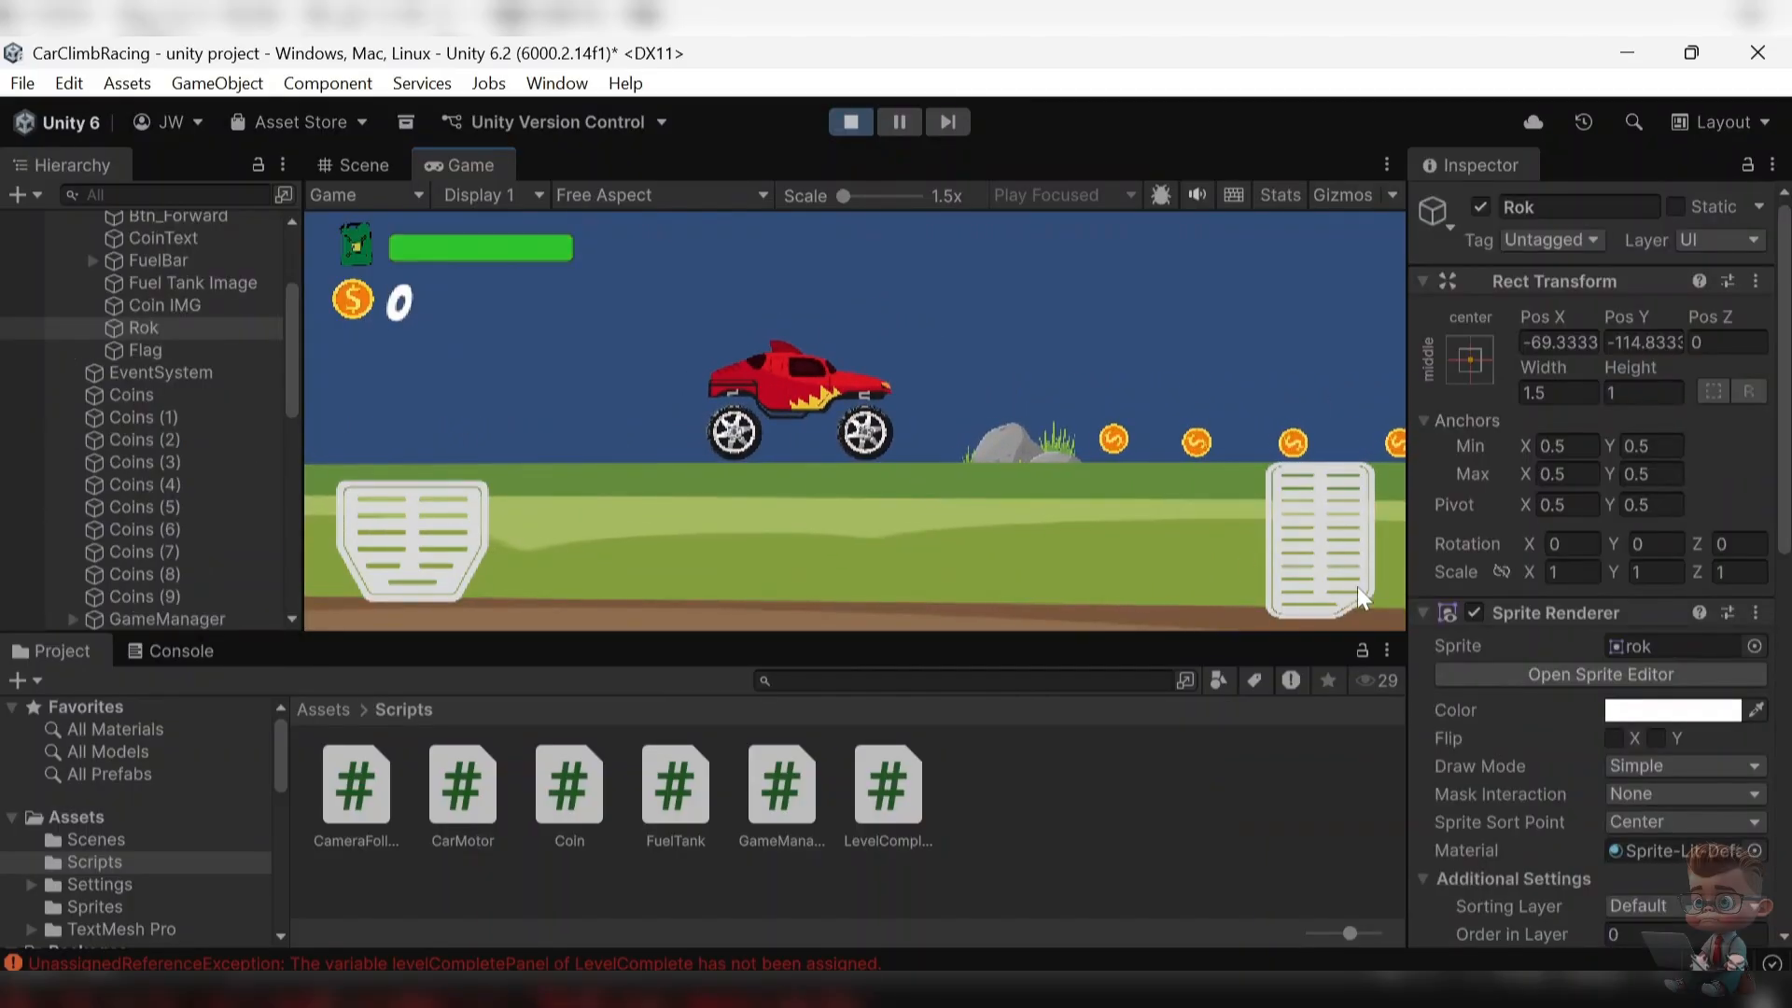
- Test driving the car at the first rock with Rok's Edge Collider 2D disabled and enabled, and stop the game
click(1303, 545)
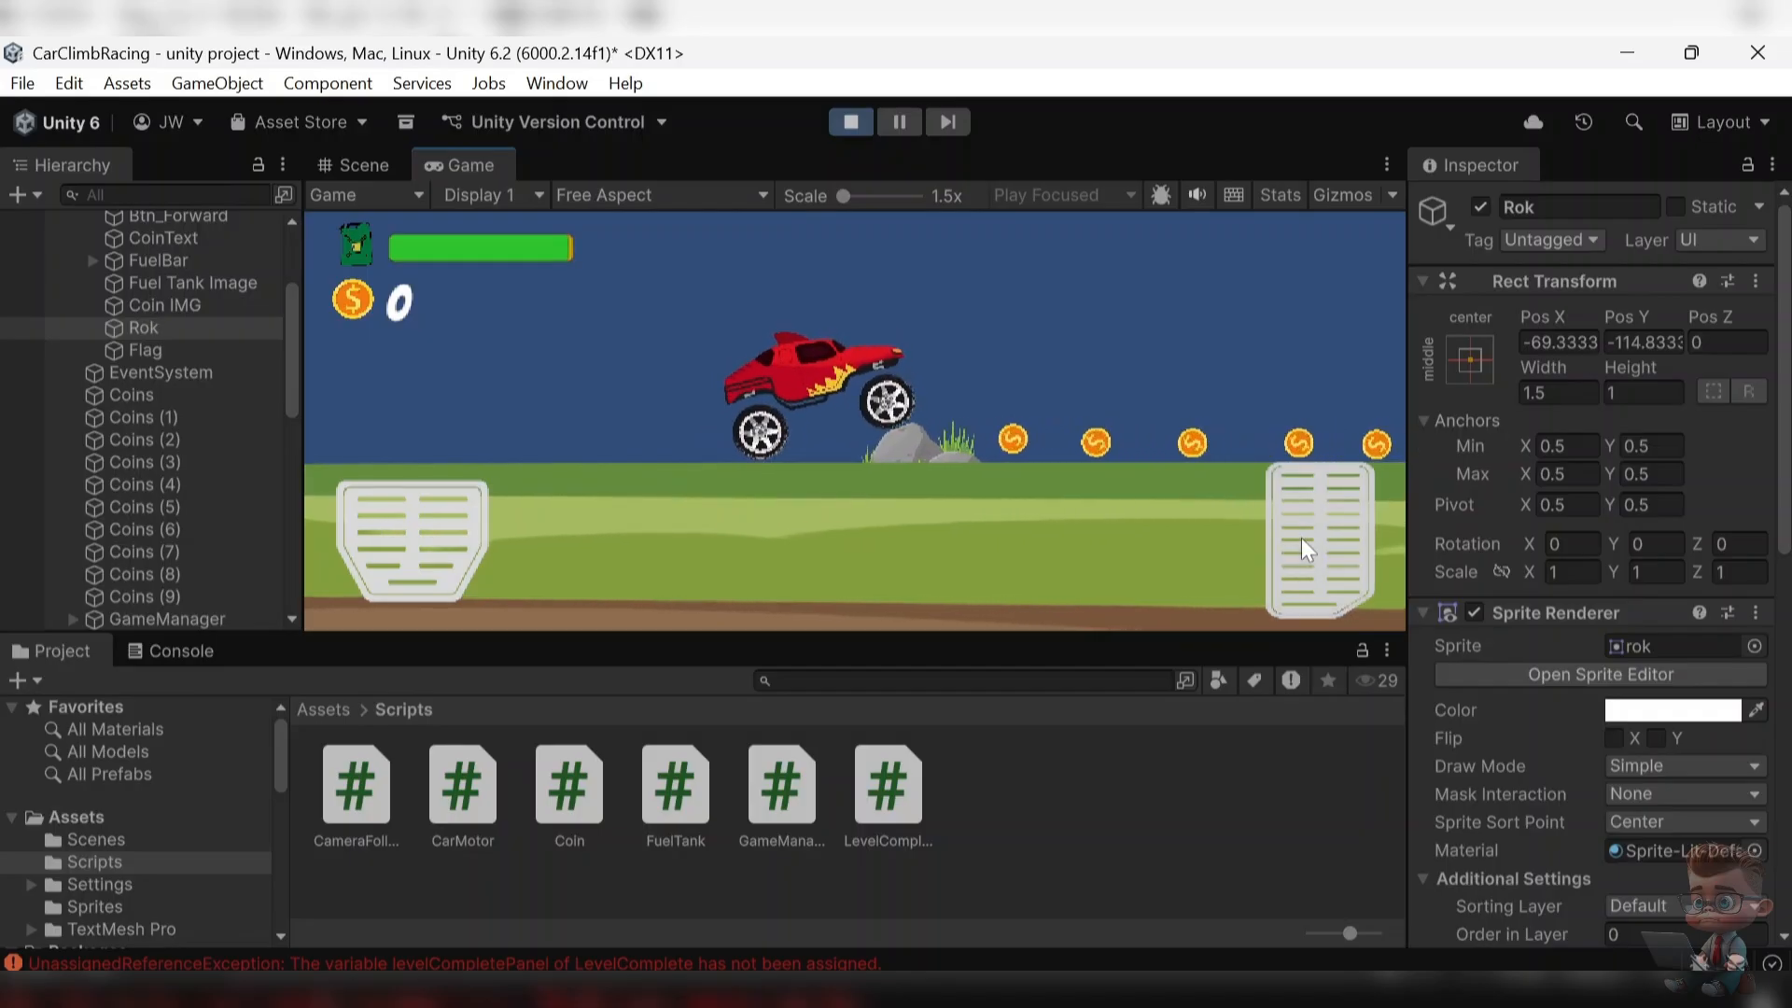
scroll(1567, 673, down, 10)
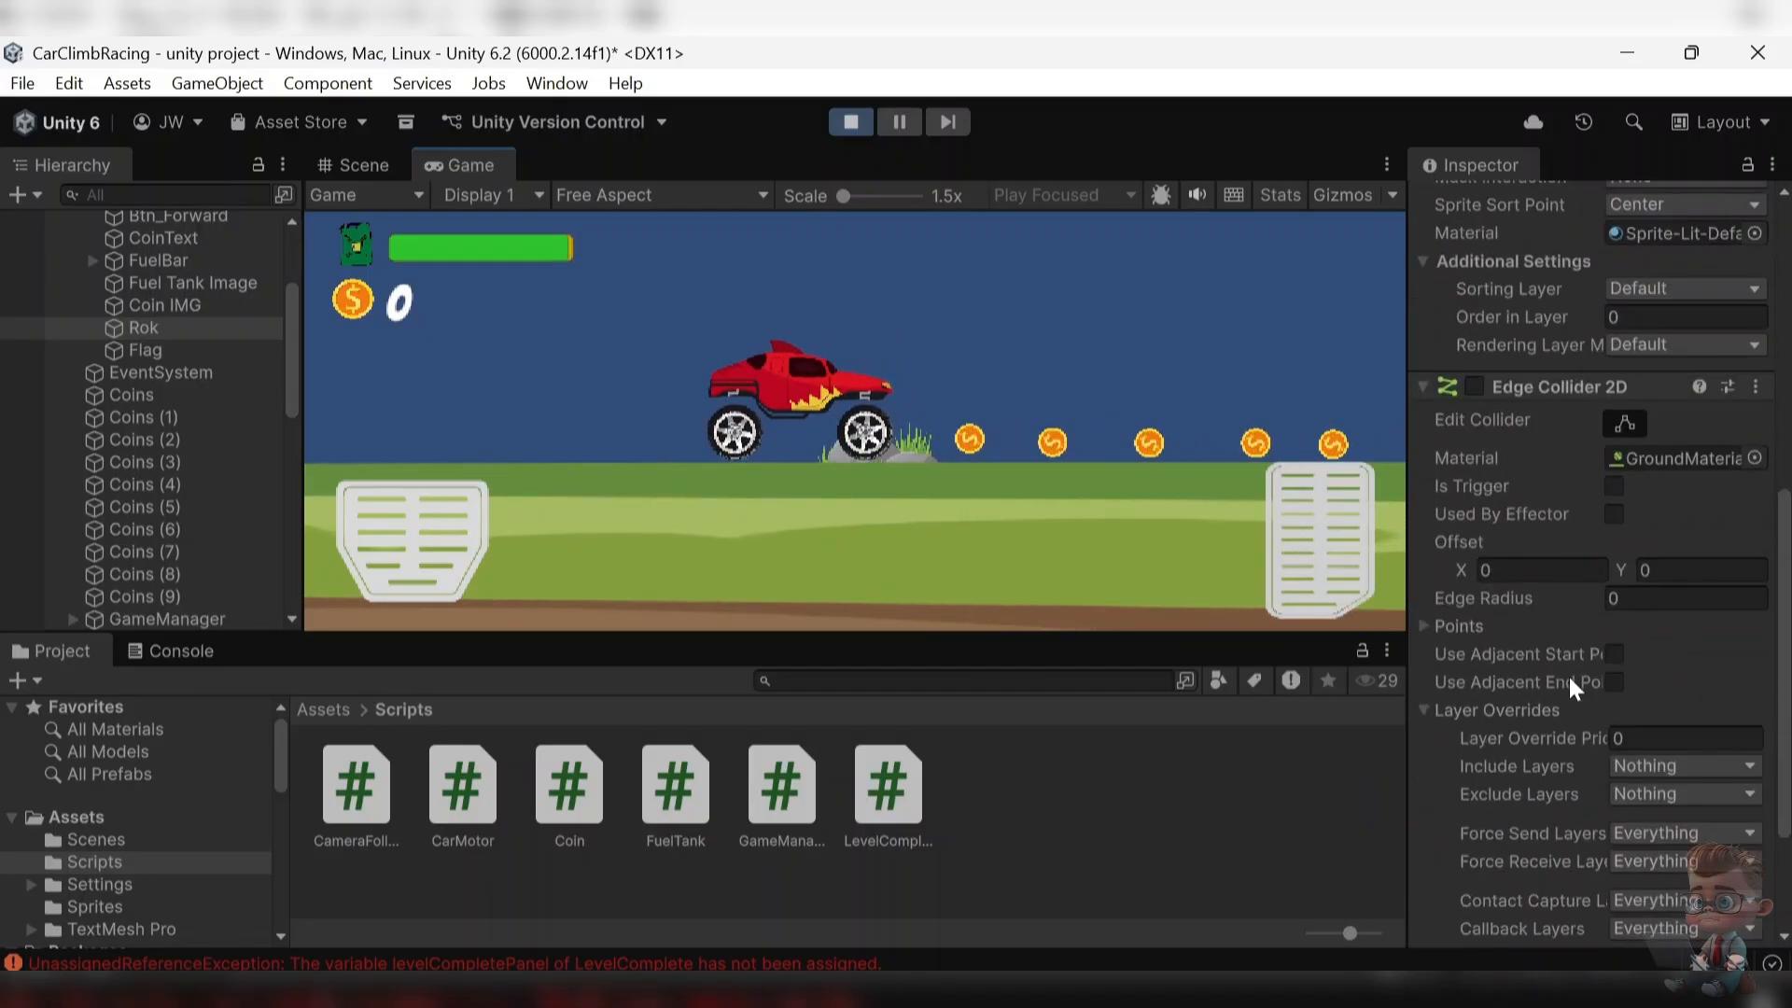
click(1474, 198)
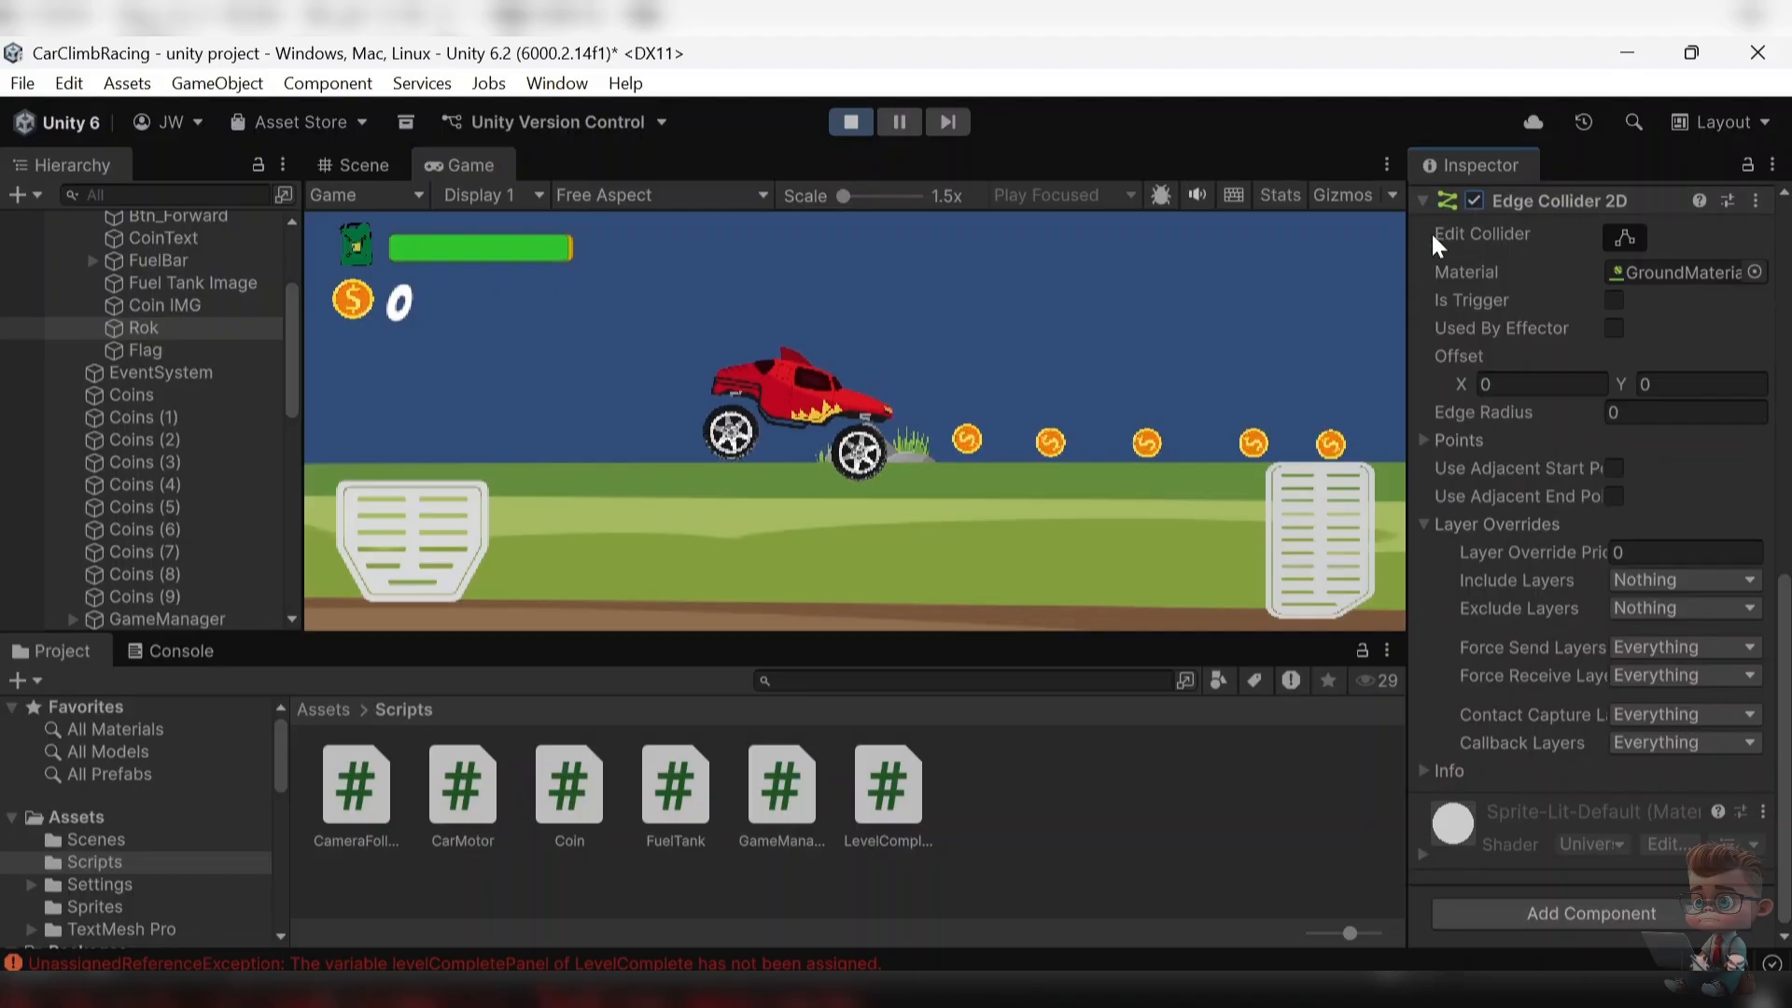
click(1472, 199)
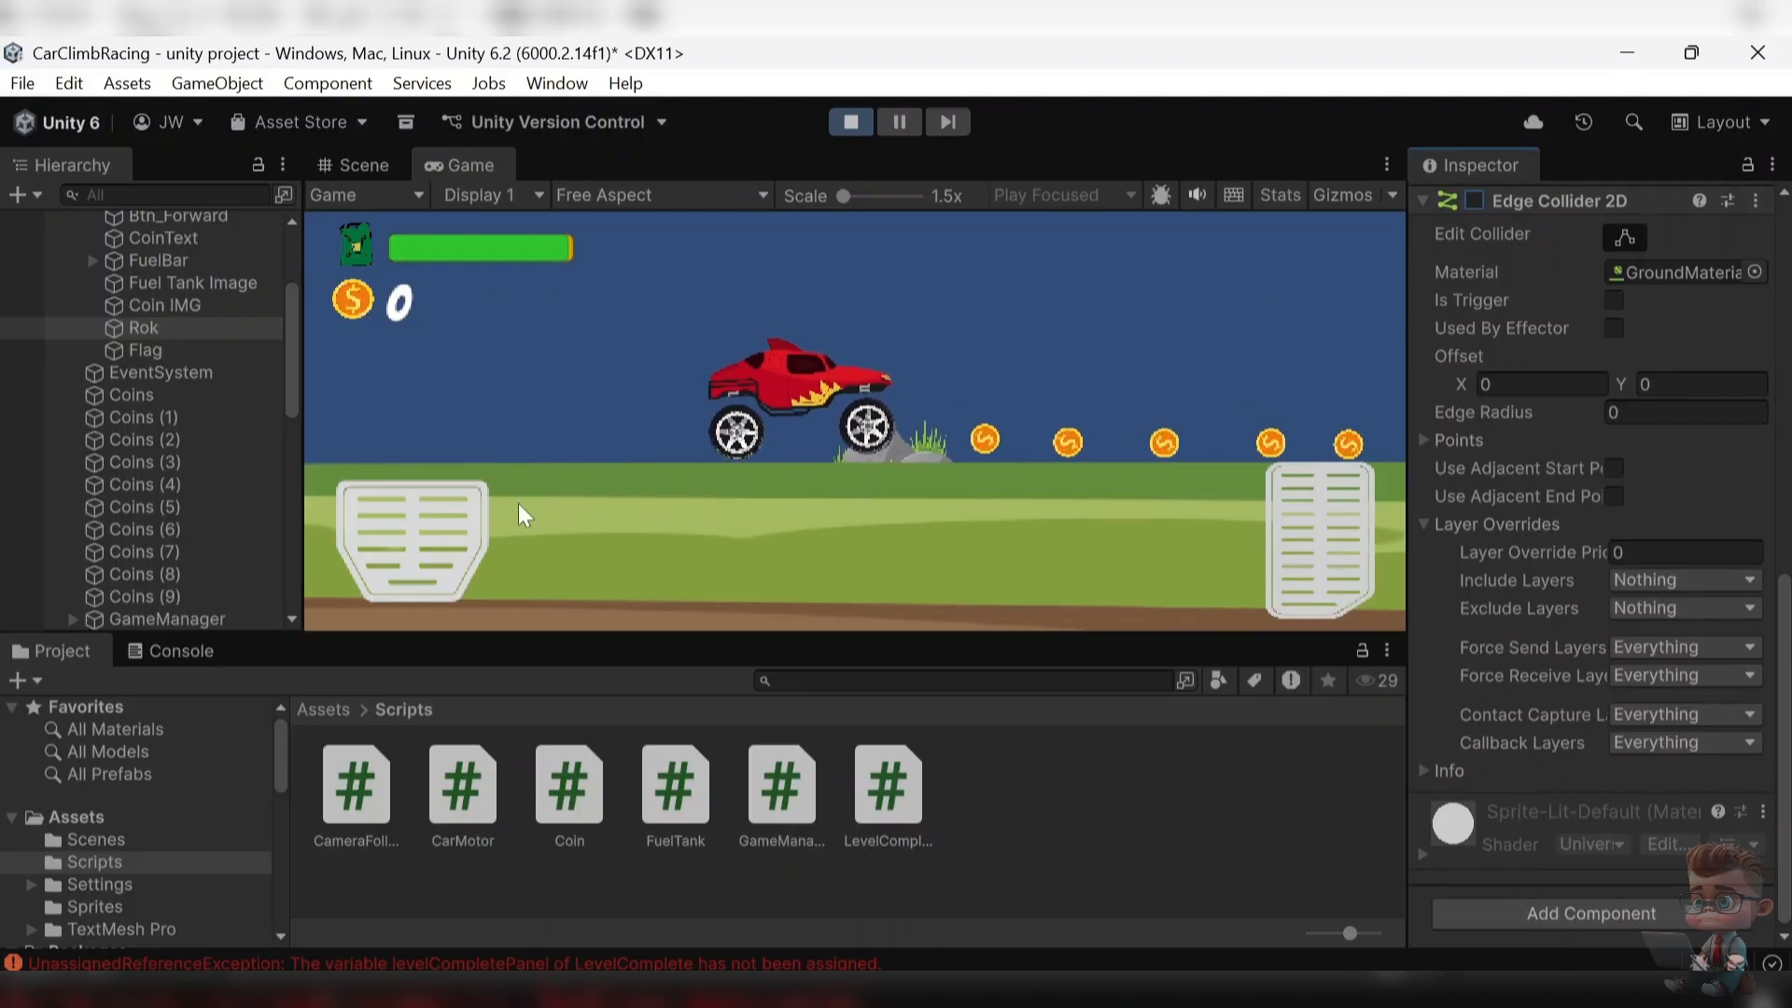
click(466, 526)
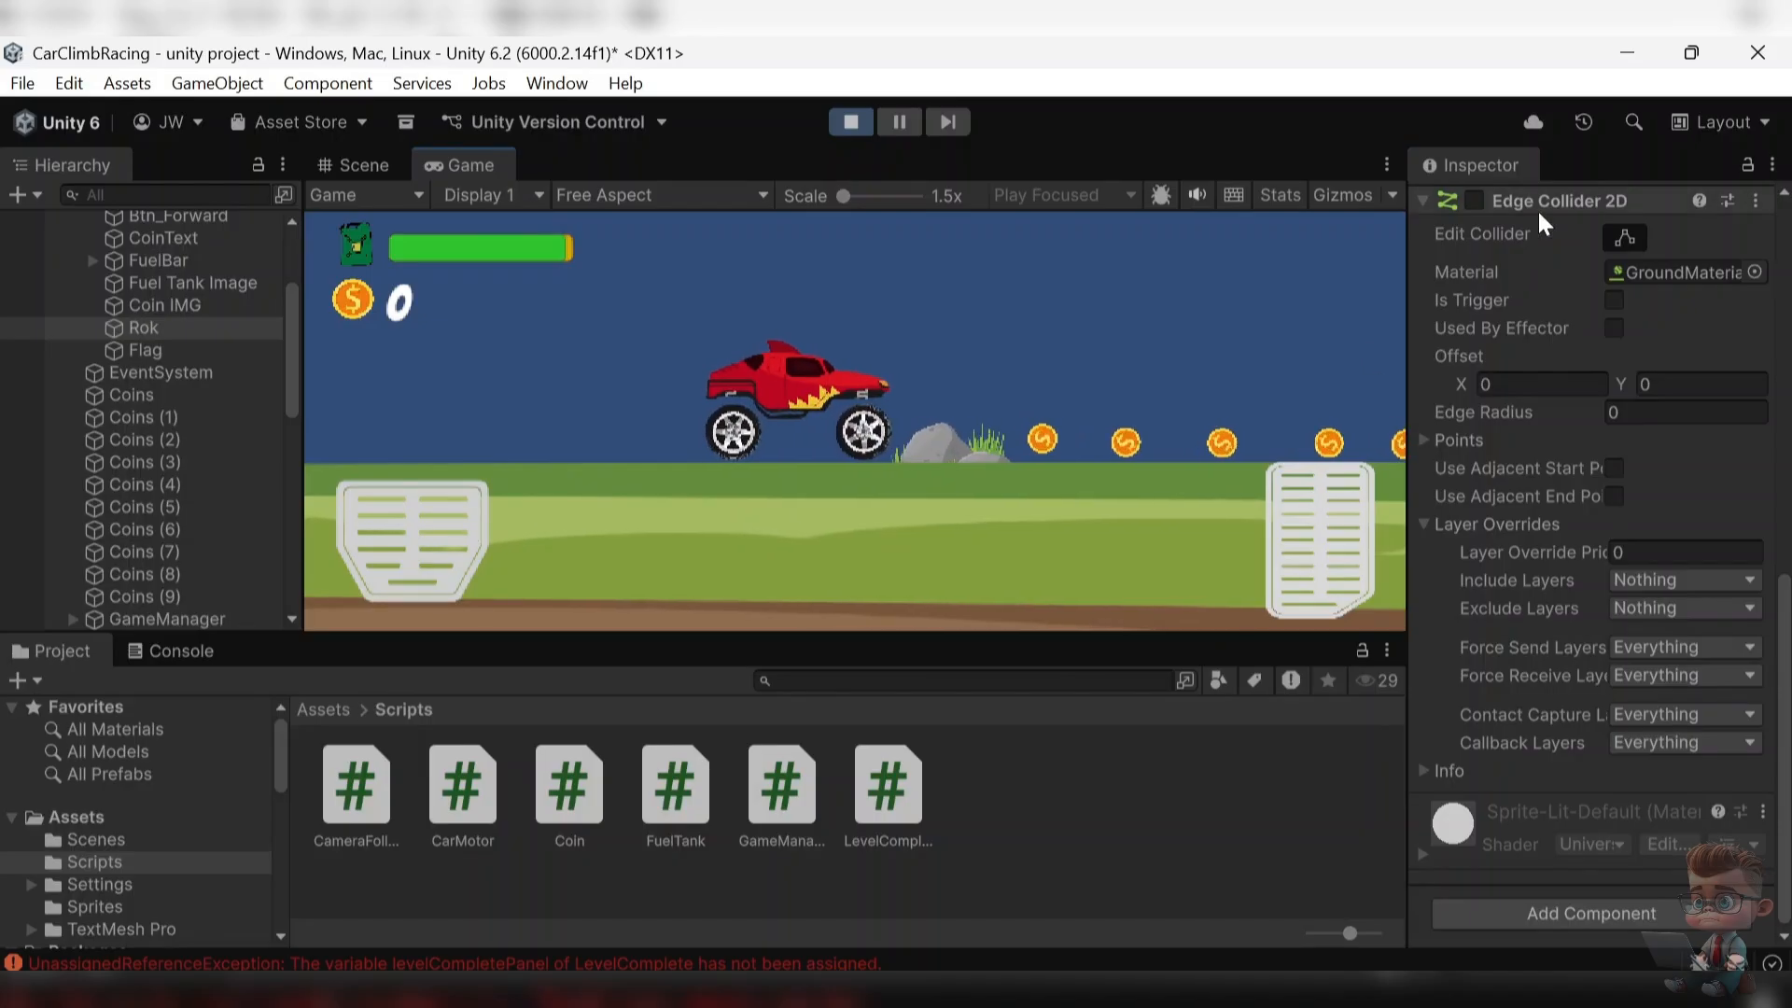
click(1480, 203)
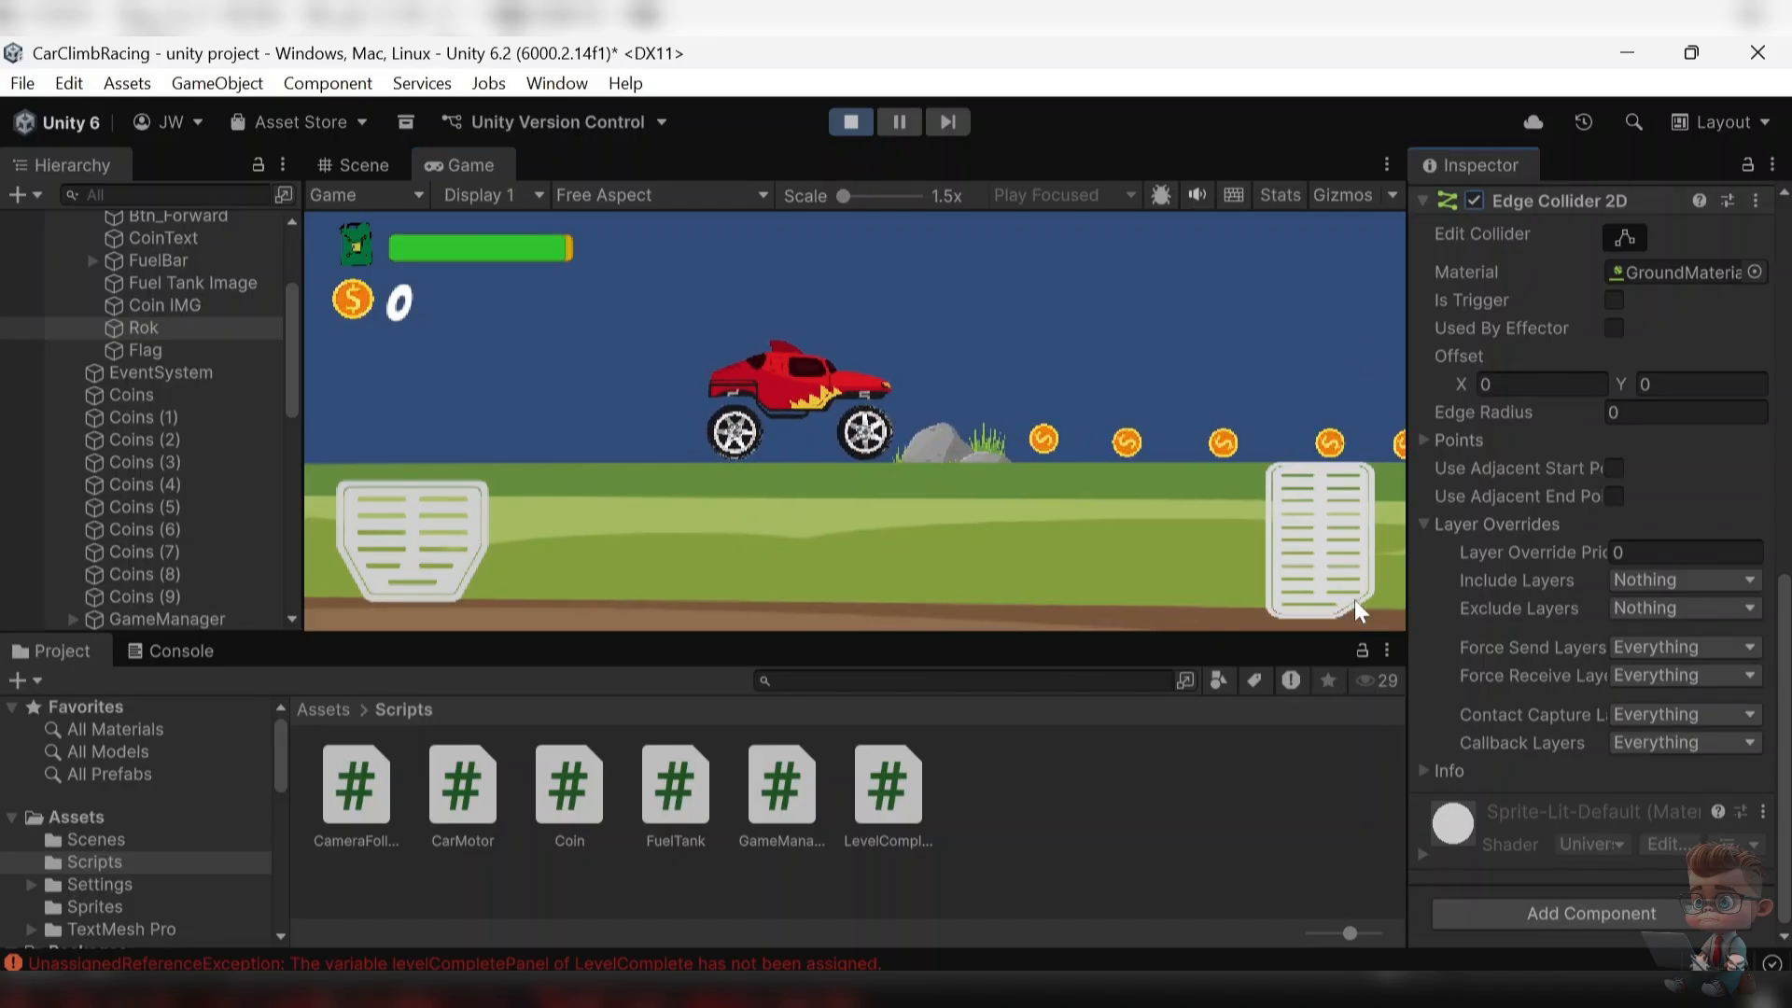
click(1335, 575)
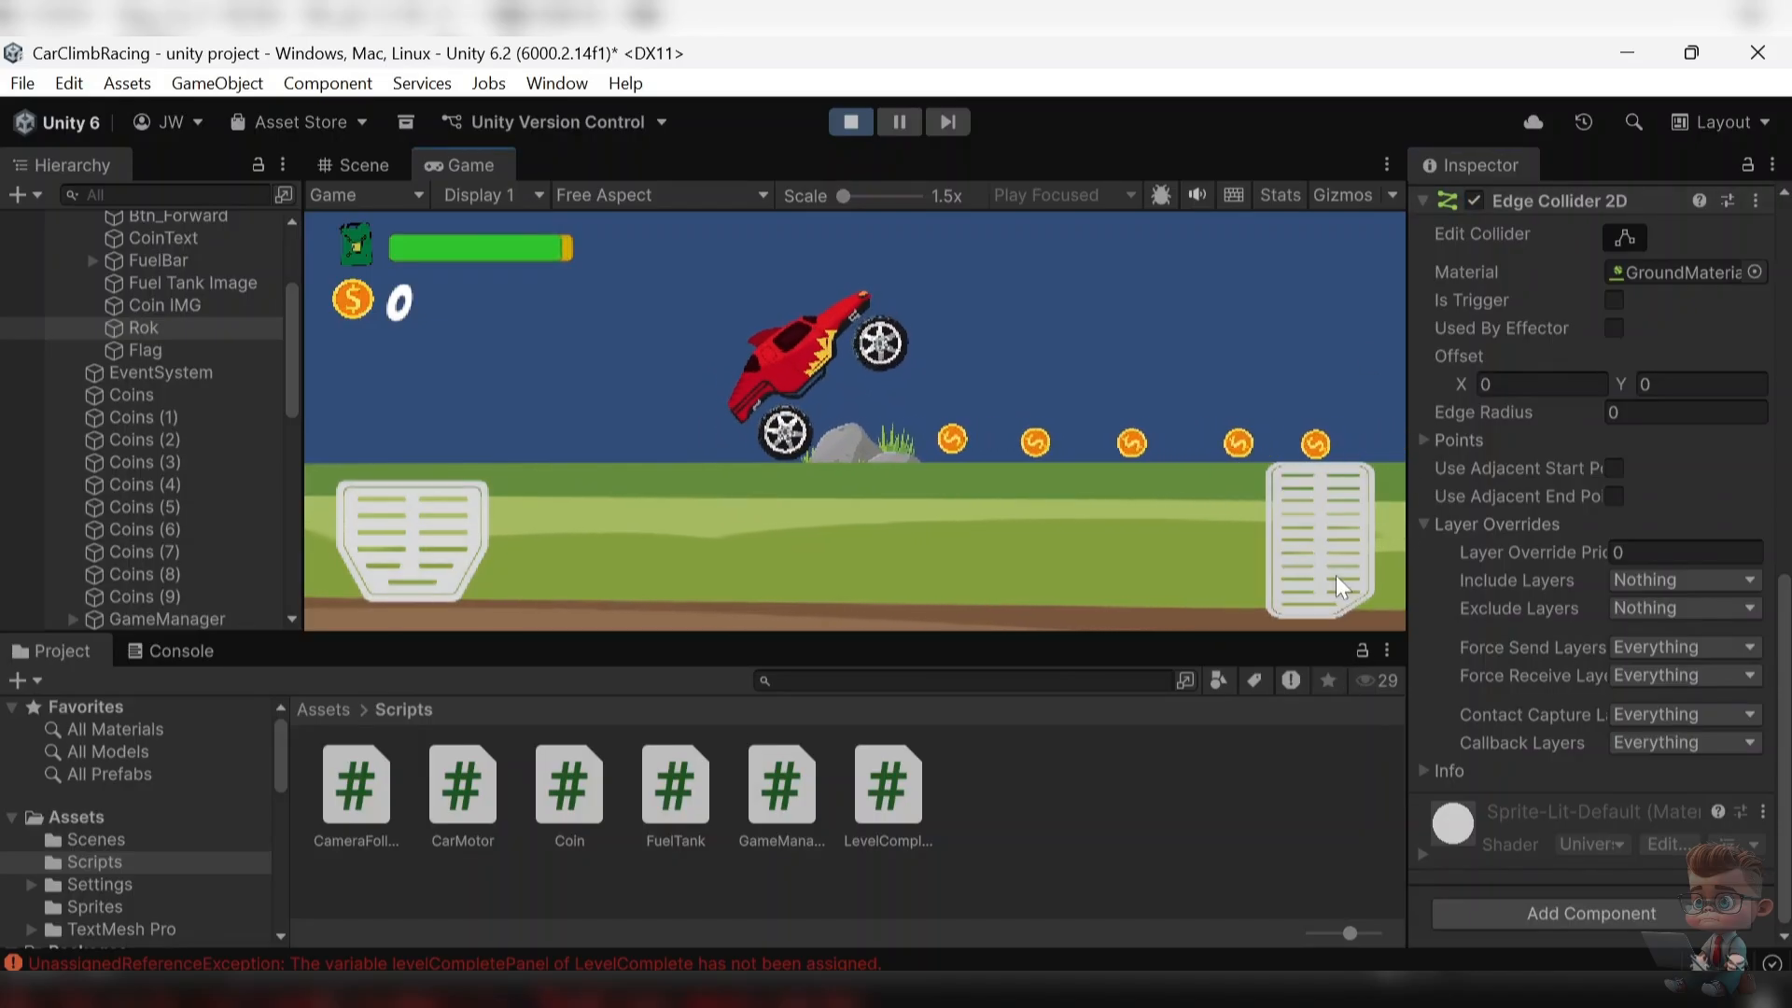
click(1472, 202)
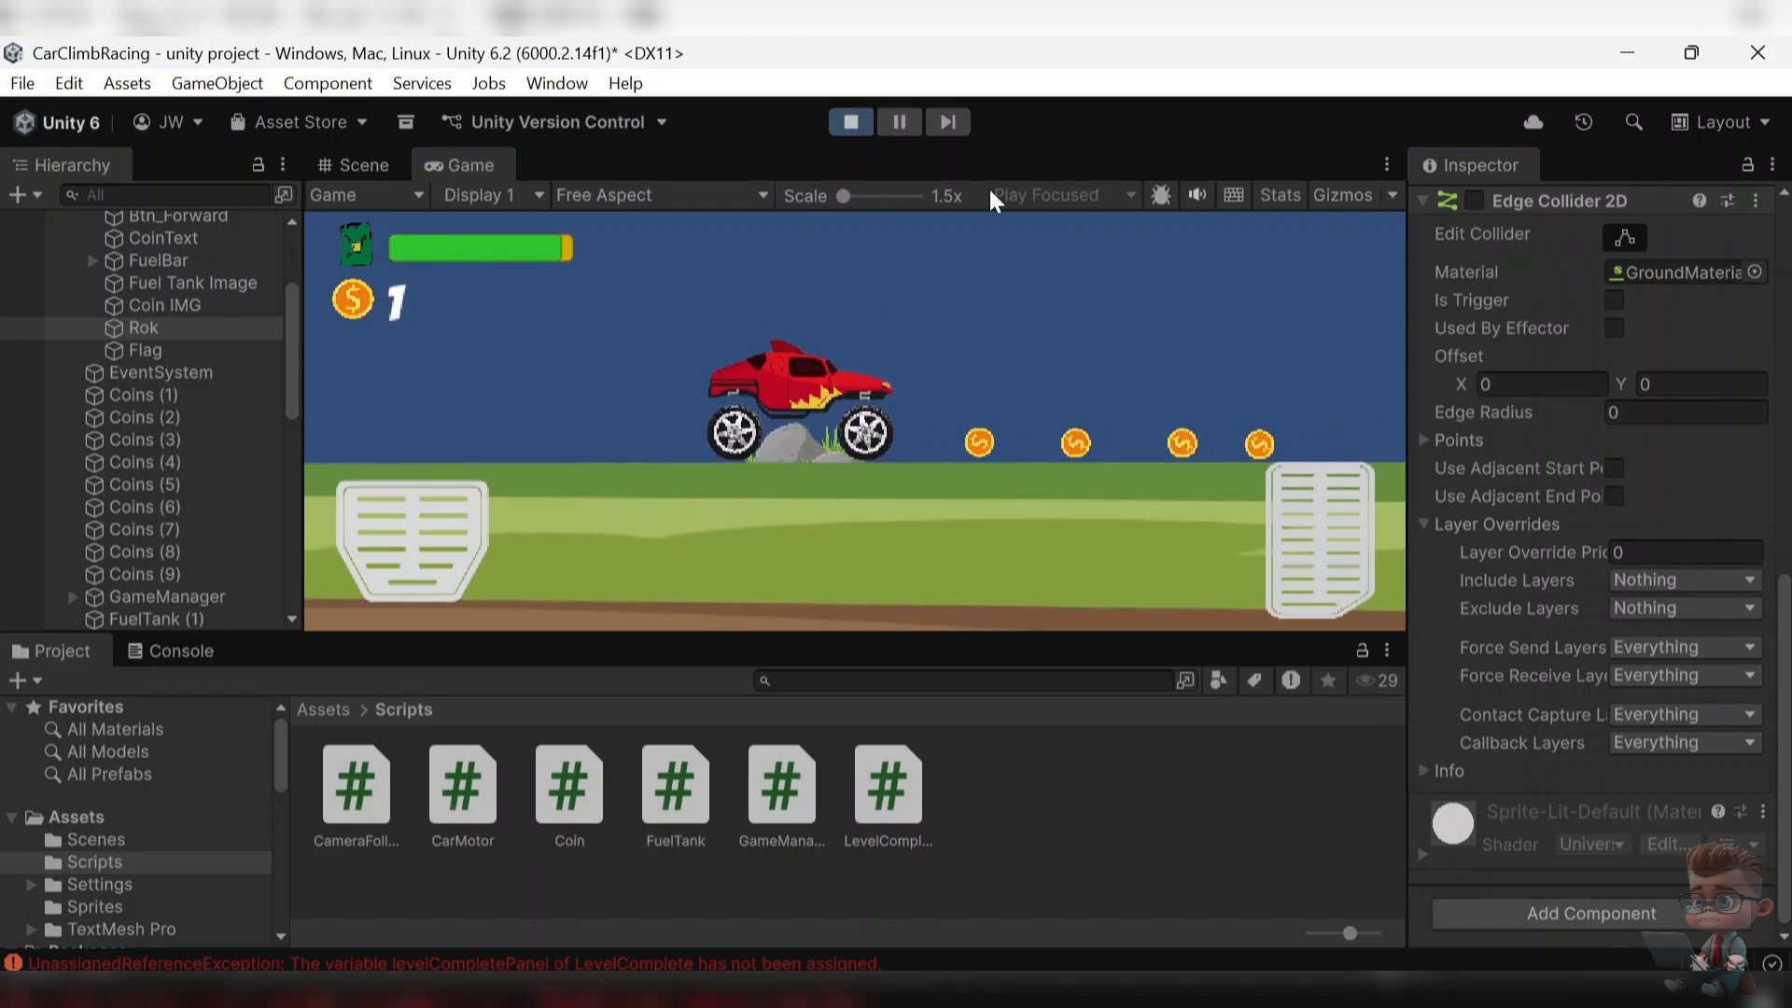
click(850, 122)
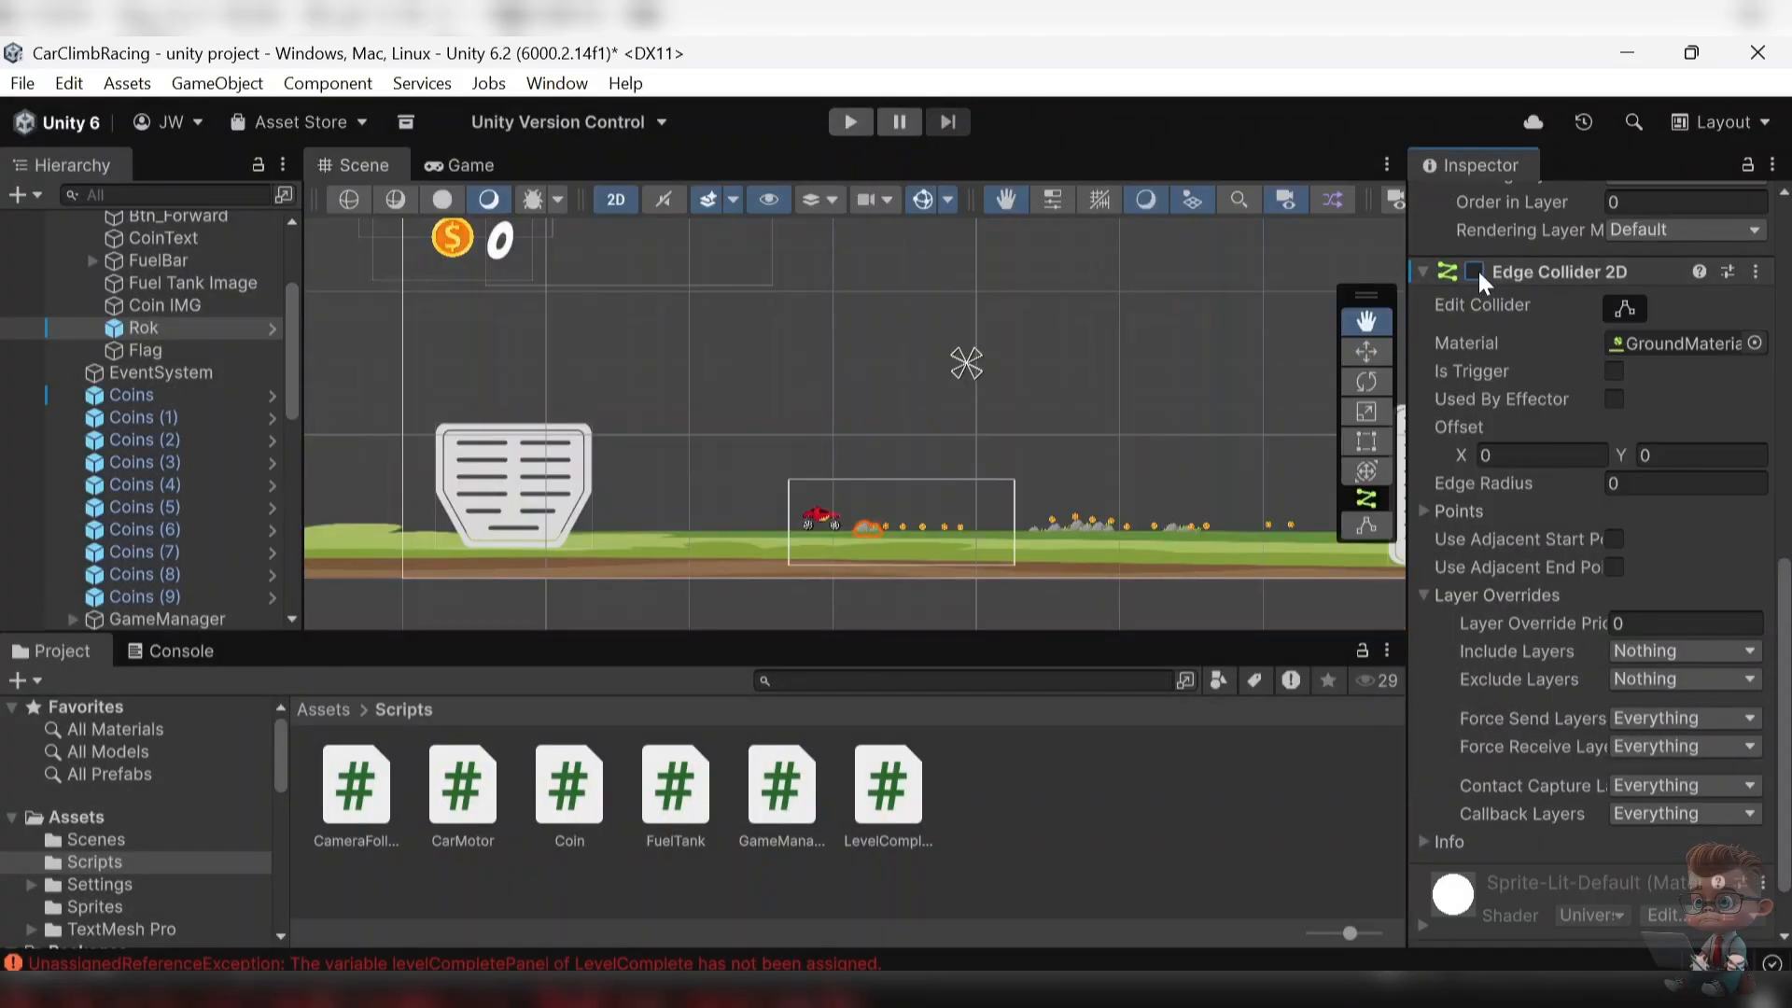
- Add a square 2D sprite object to the scene
click(56, 302)
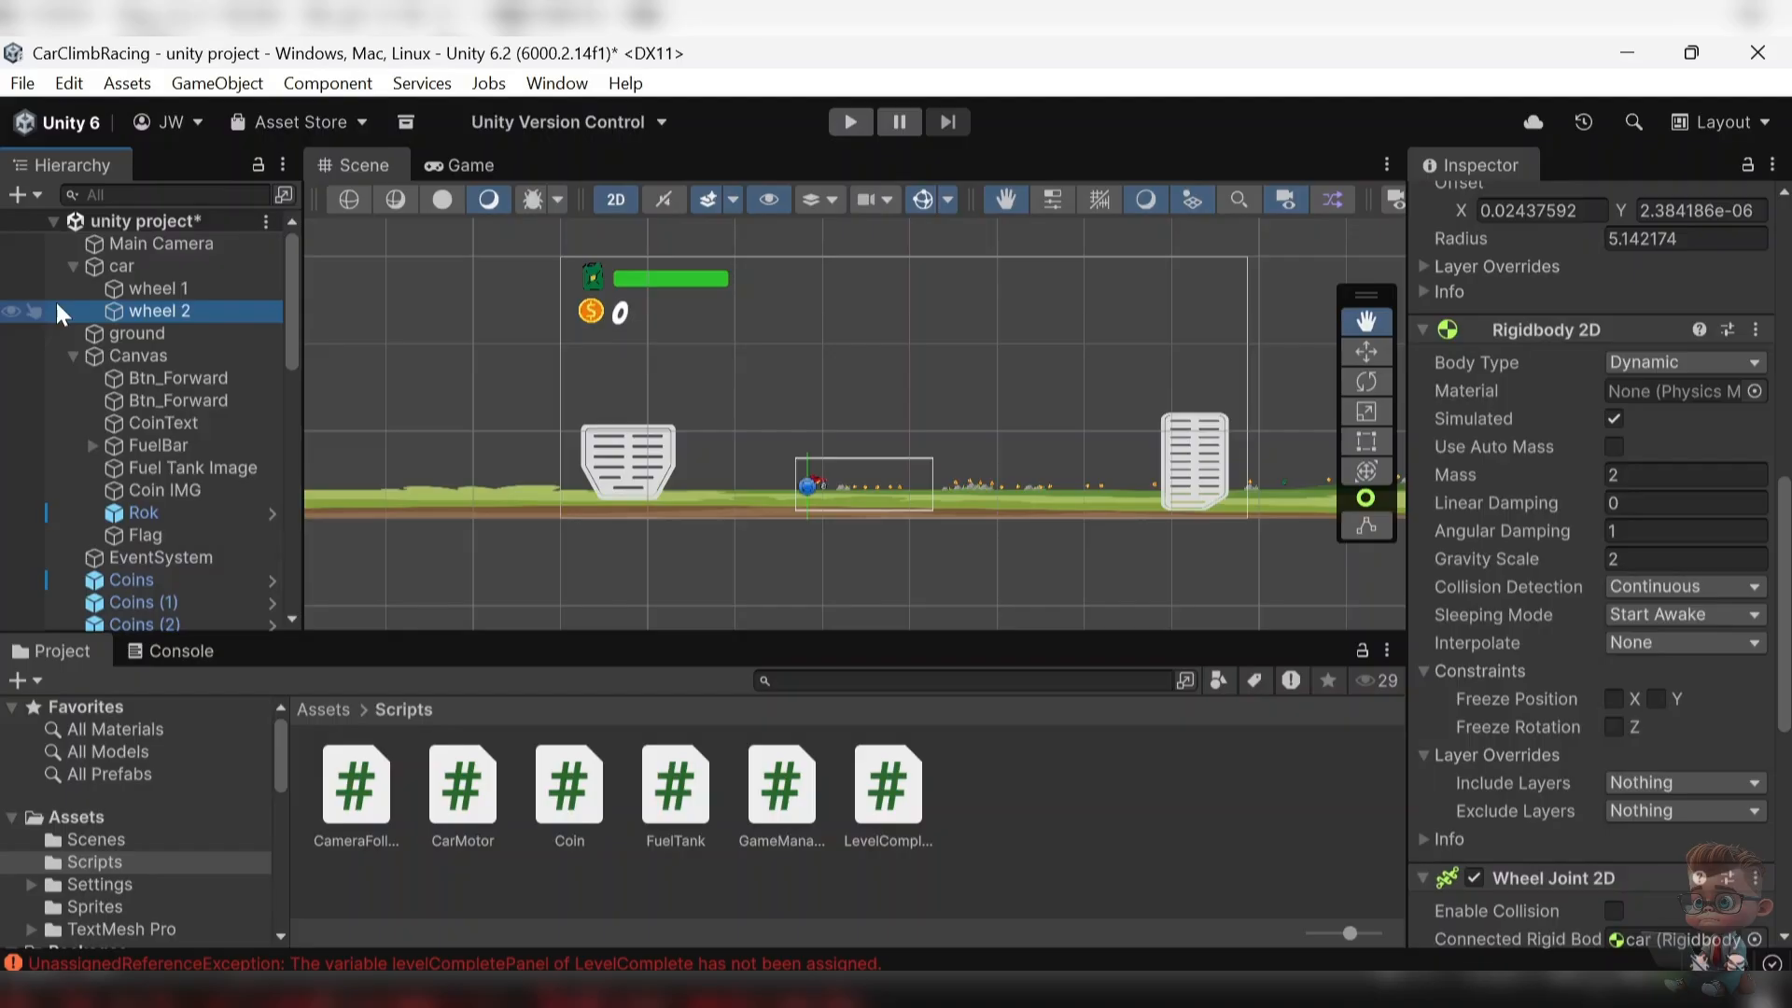
right_click(56, 302)
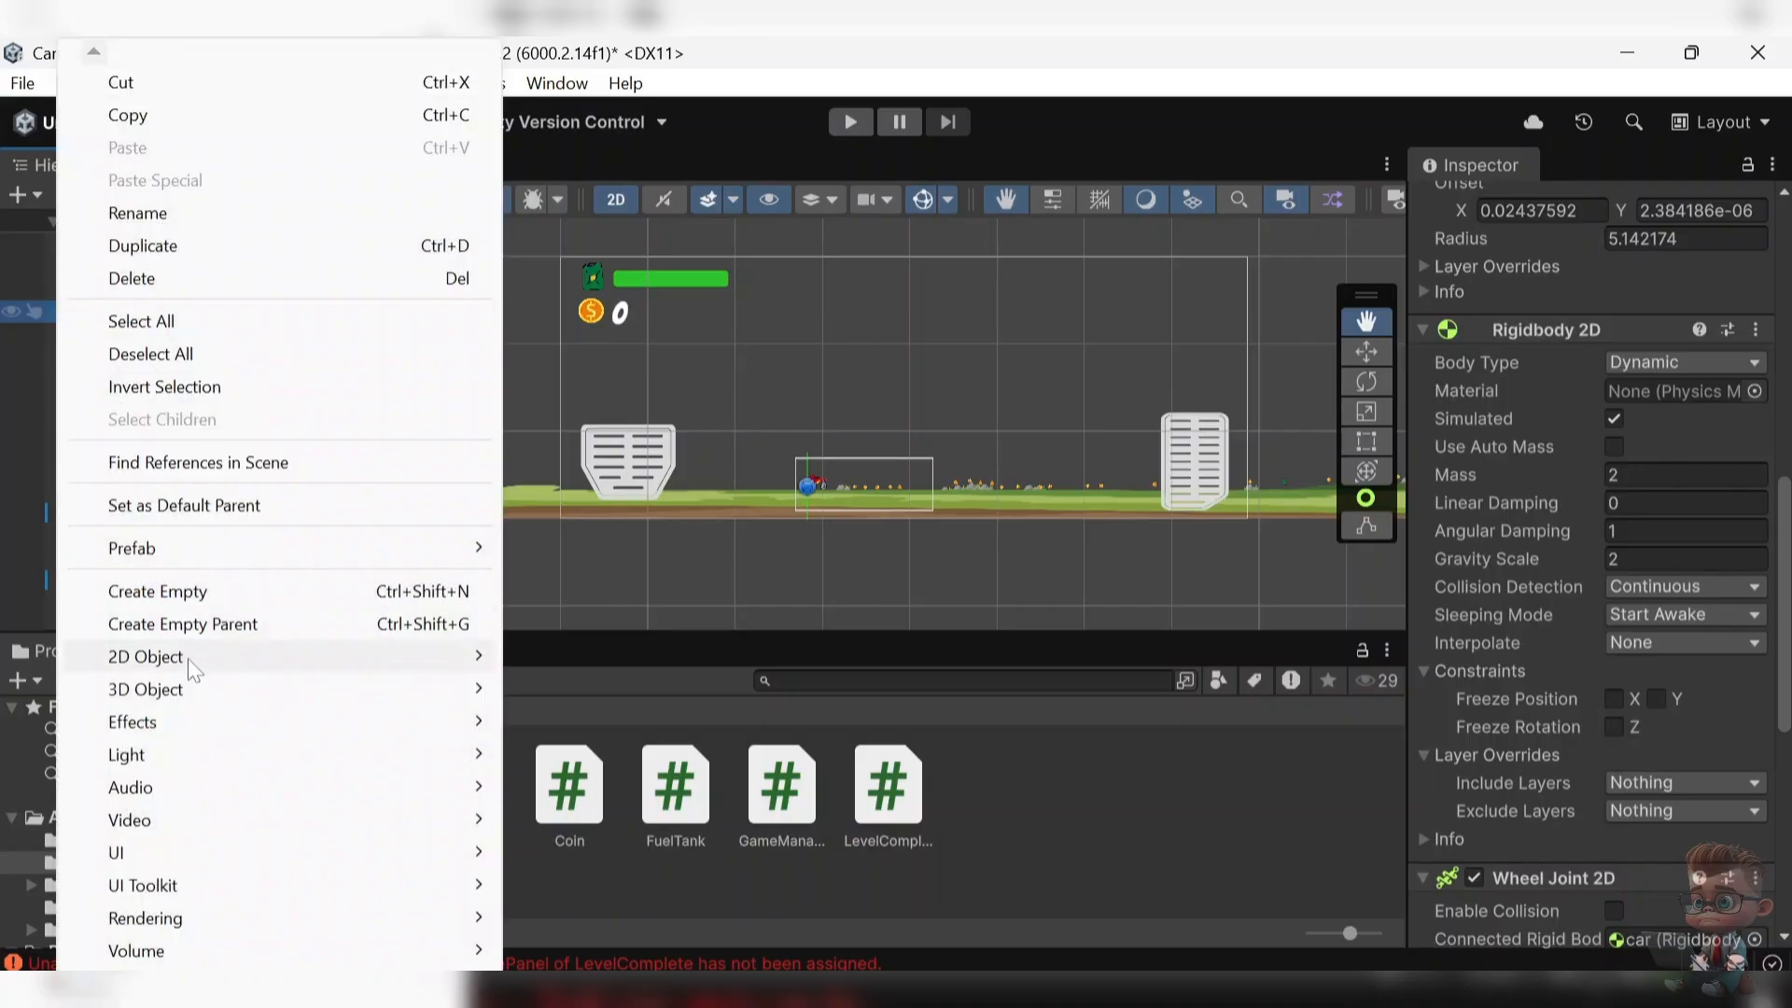
mouse_move(191, 658)
mouse_move(610, 664)
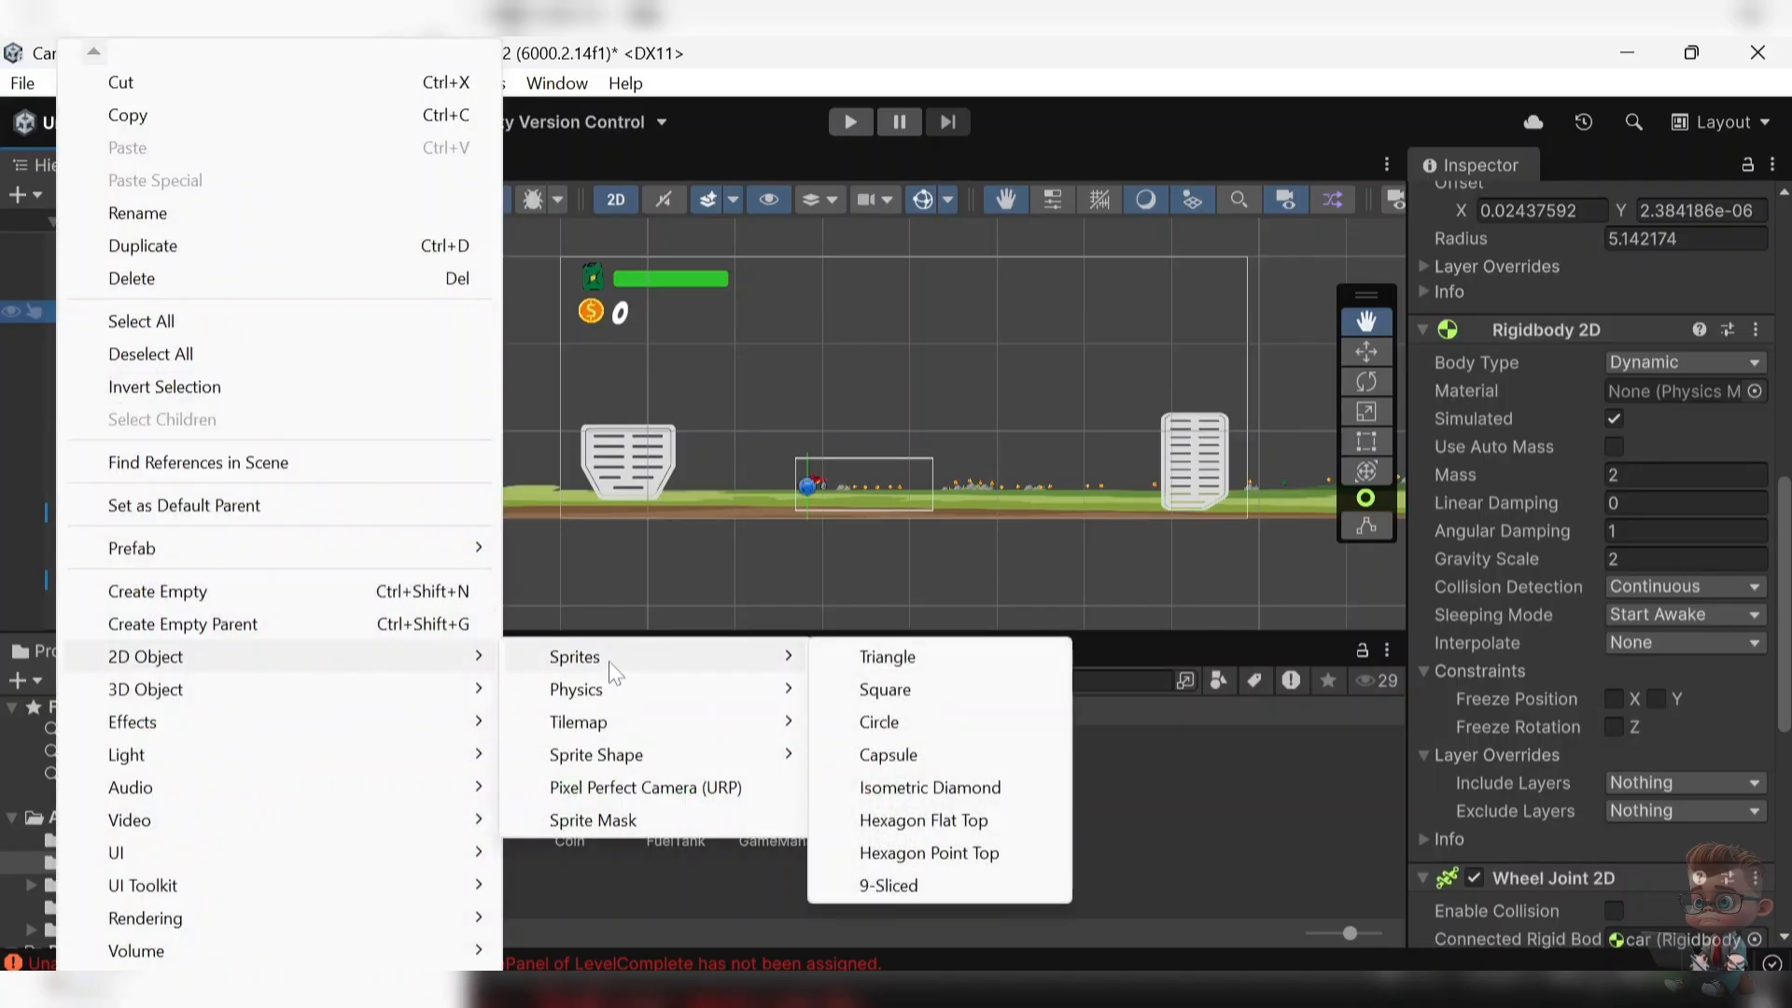
click(885, 691)
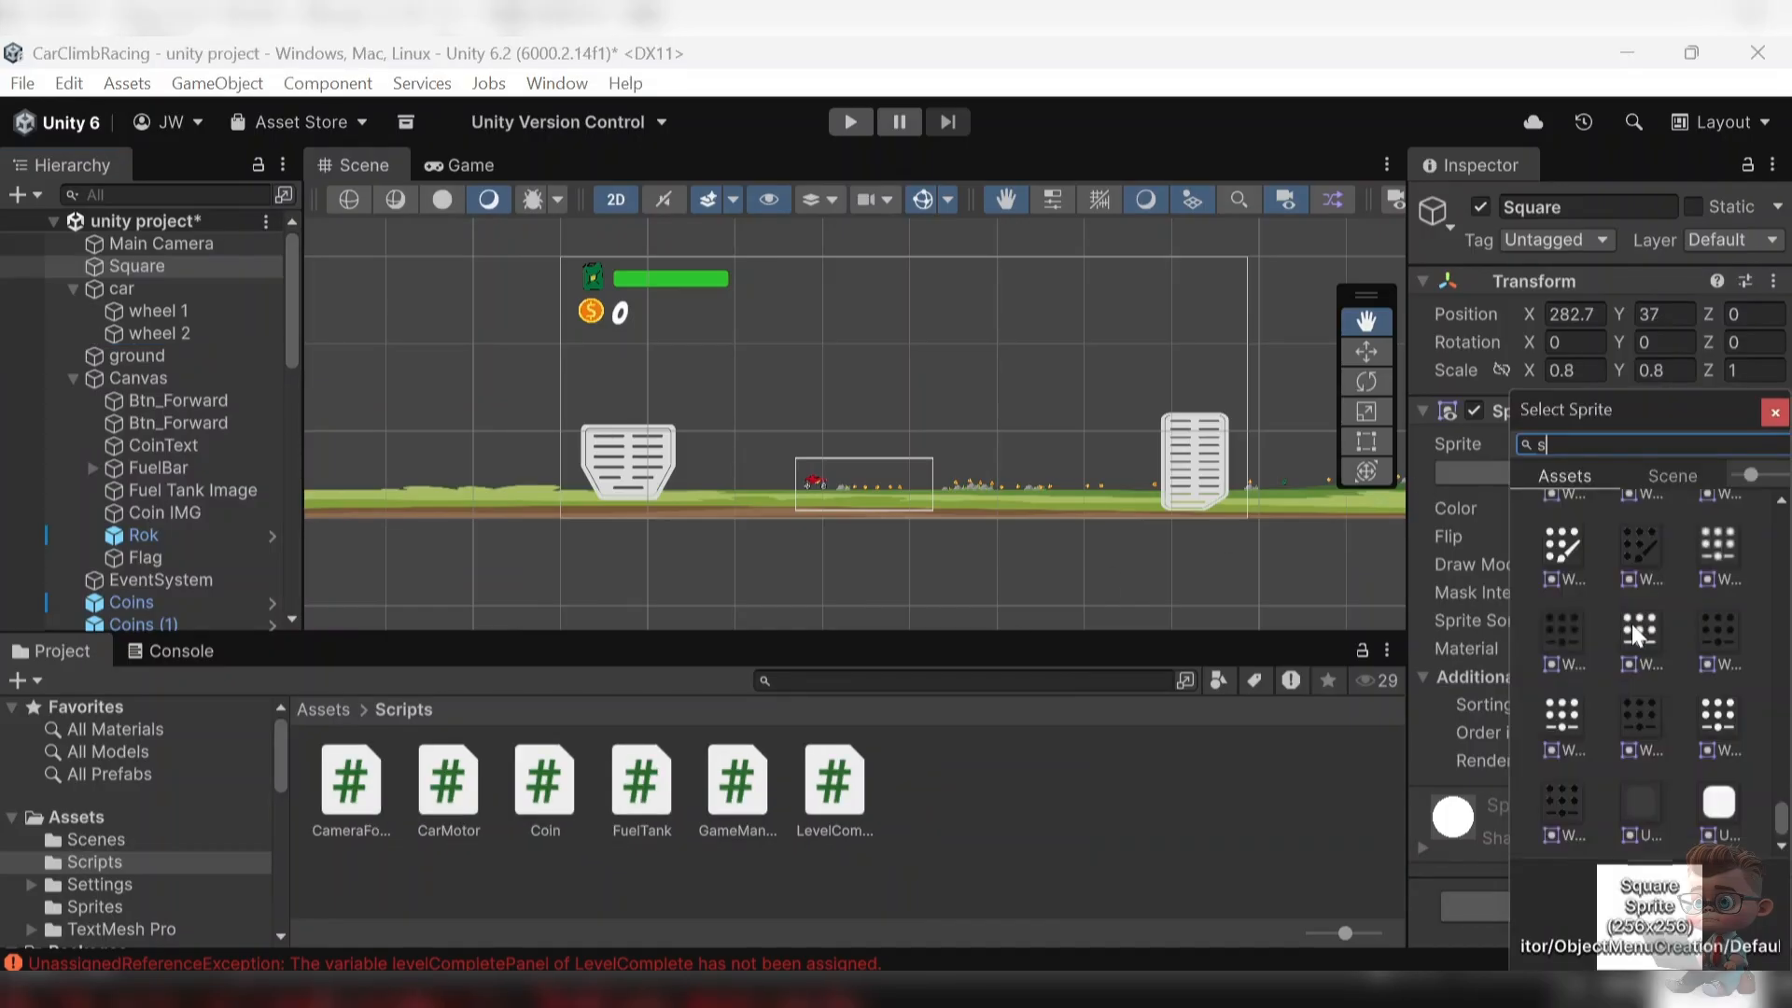
- Assign the Sky sprite to the new square and rename the object as Sky BG
text(y)
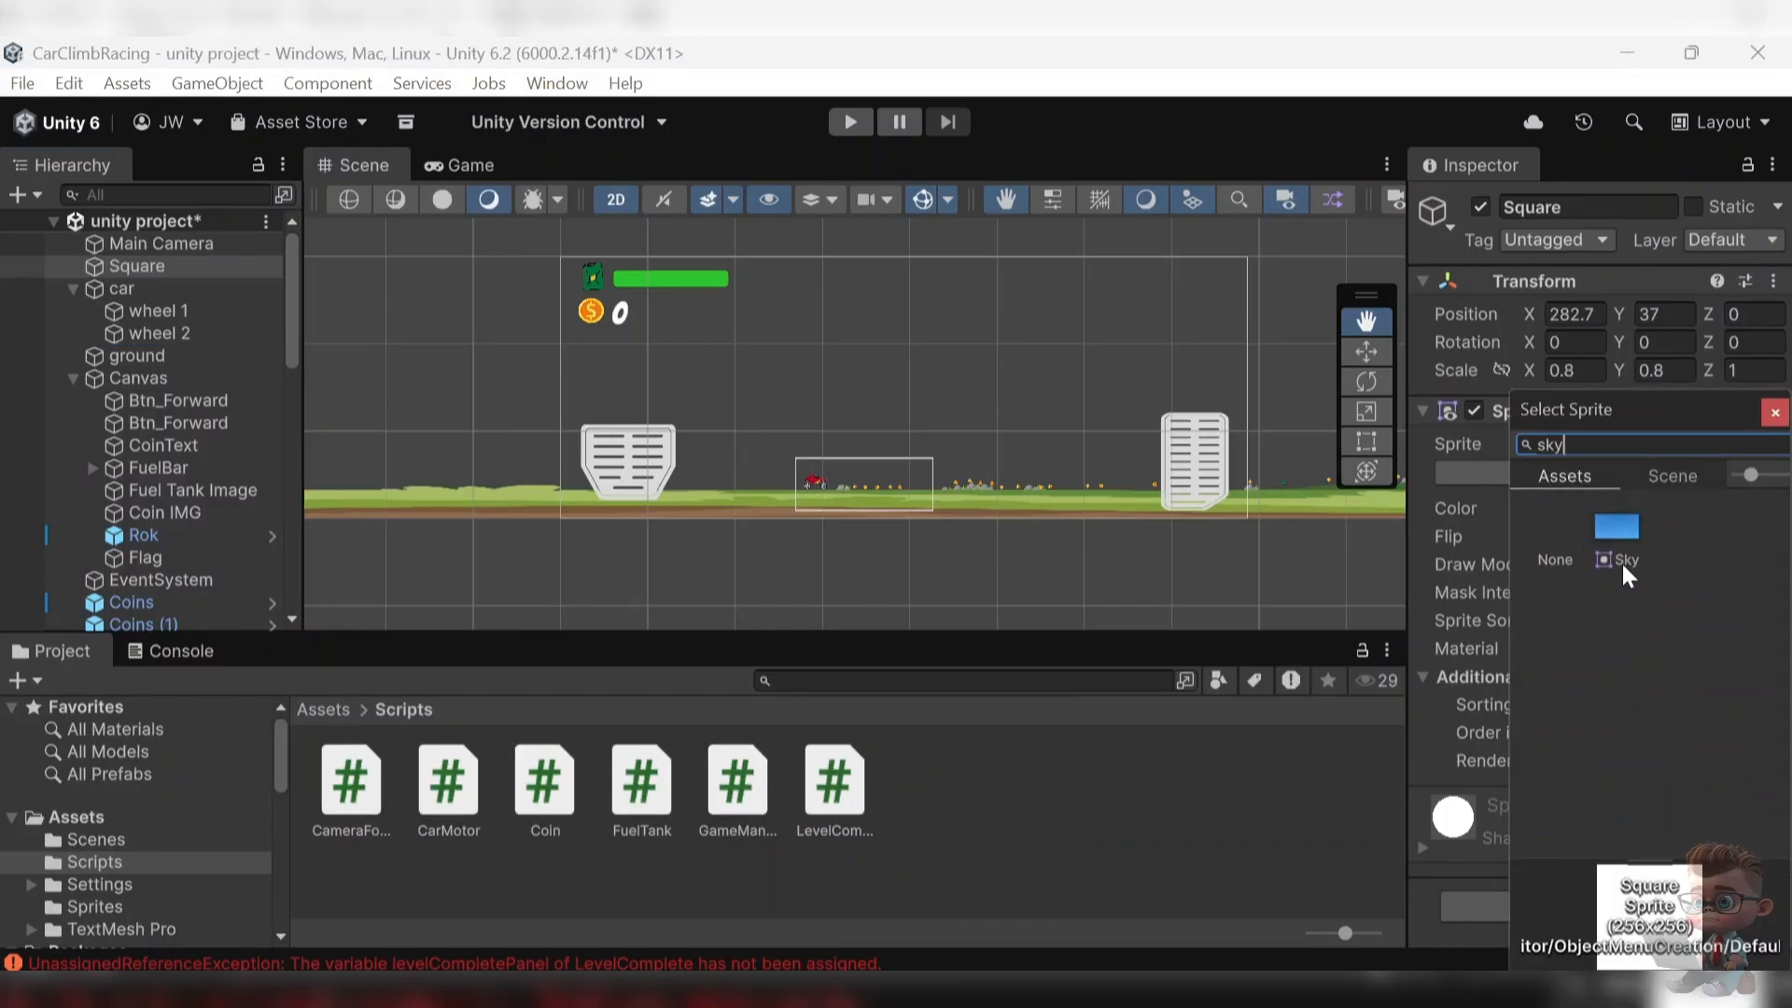
click(1614, 540)
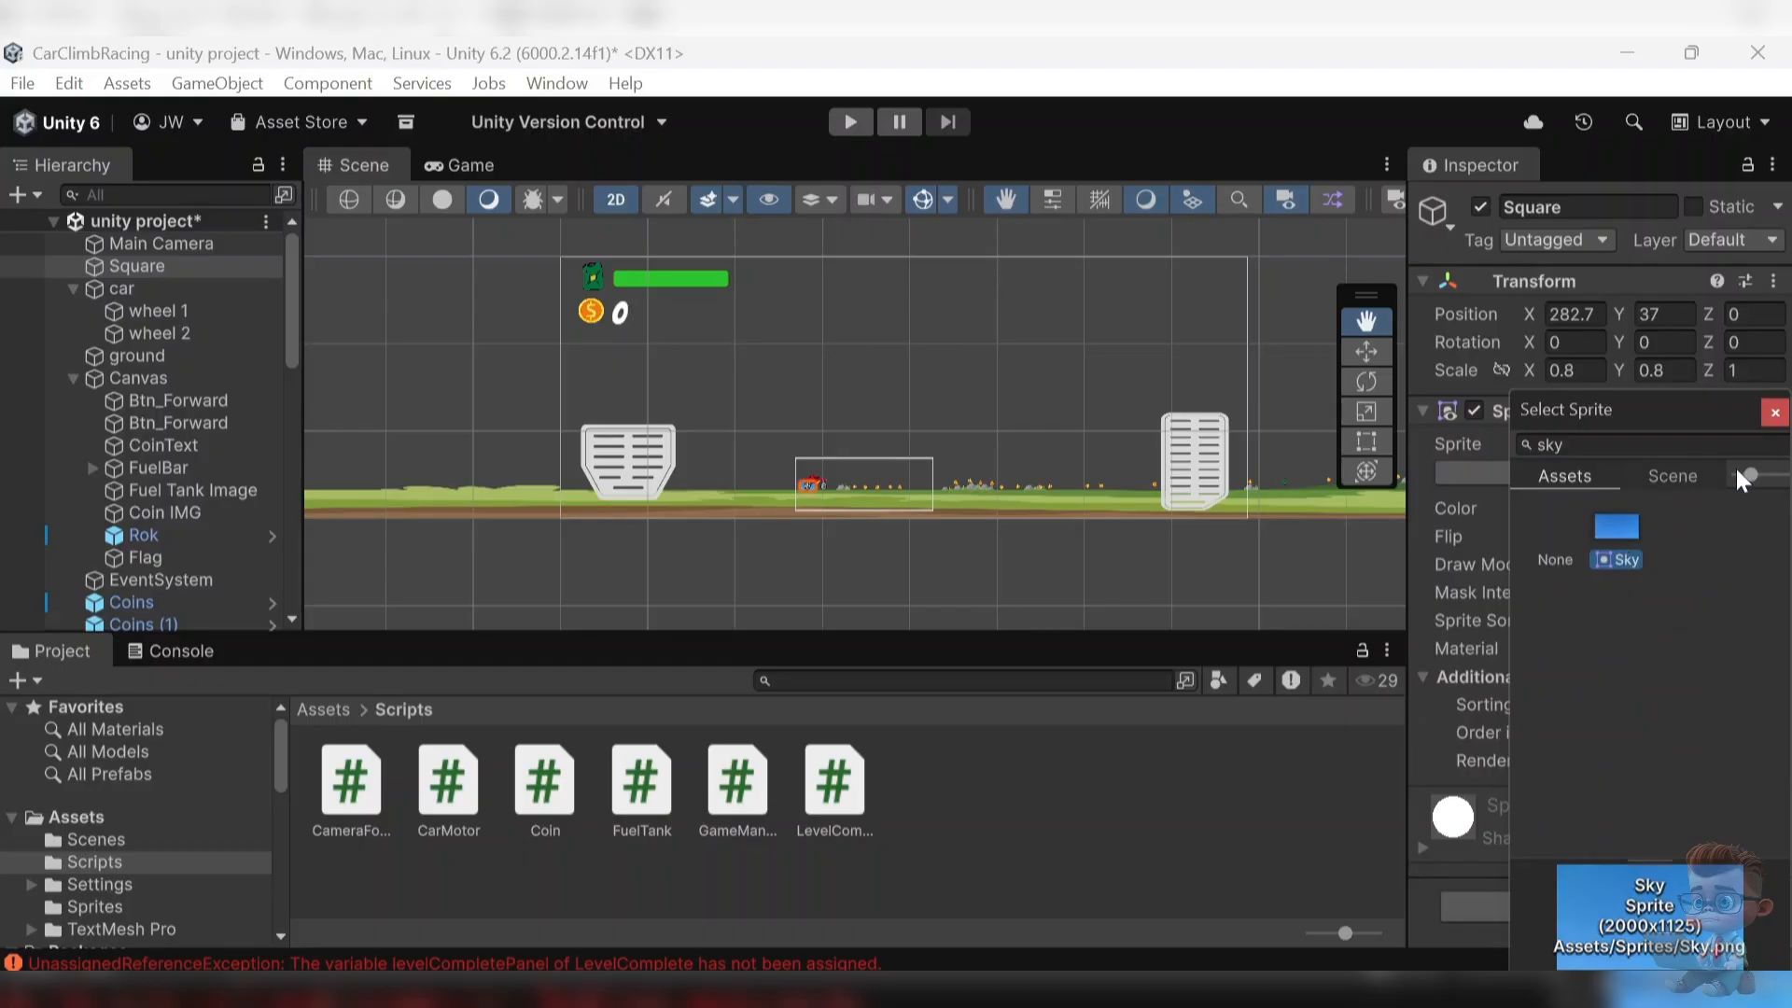
click(1775, 414)
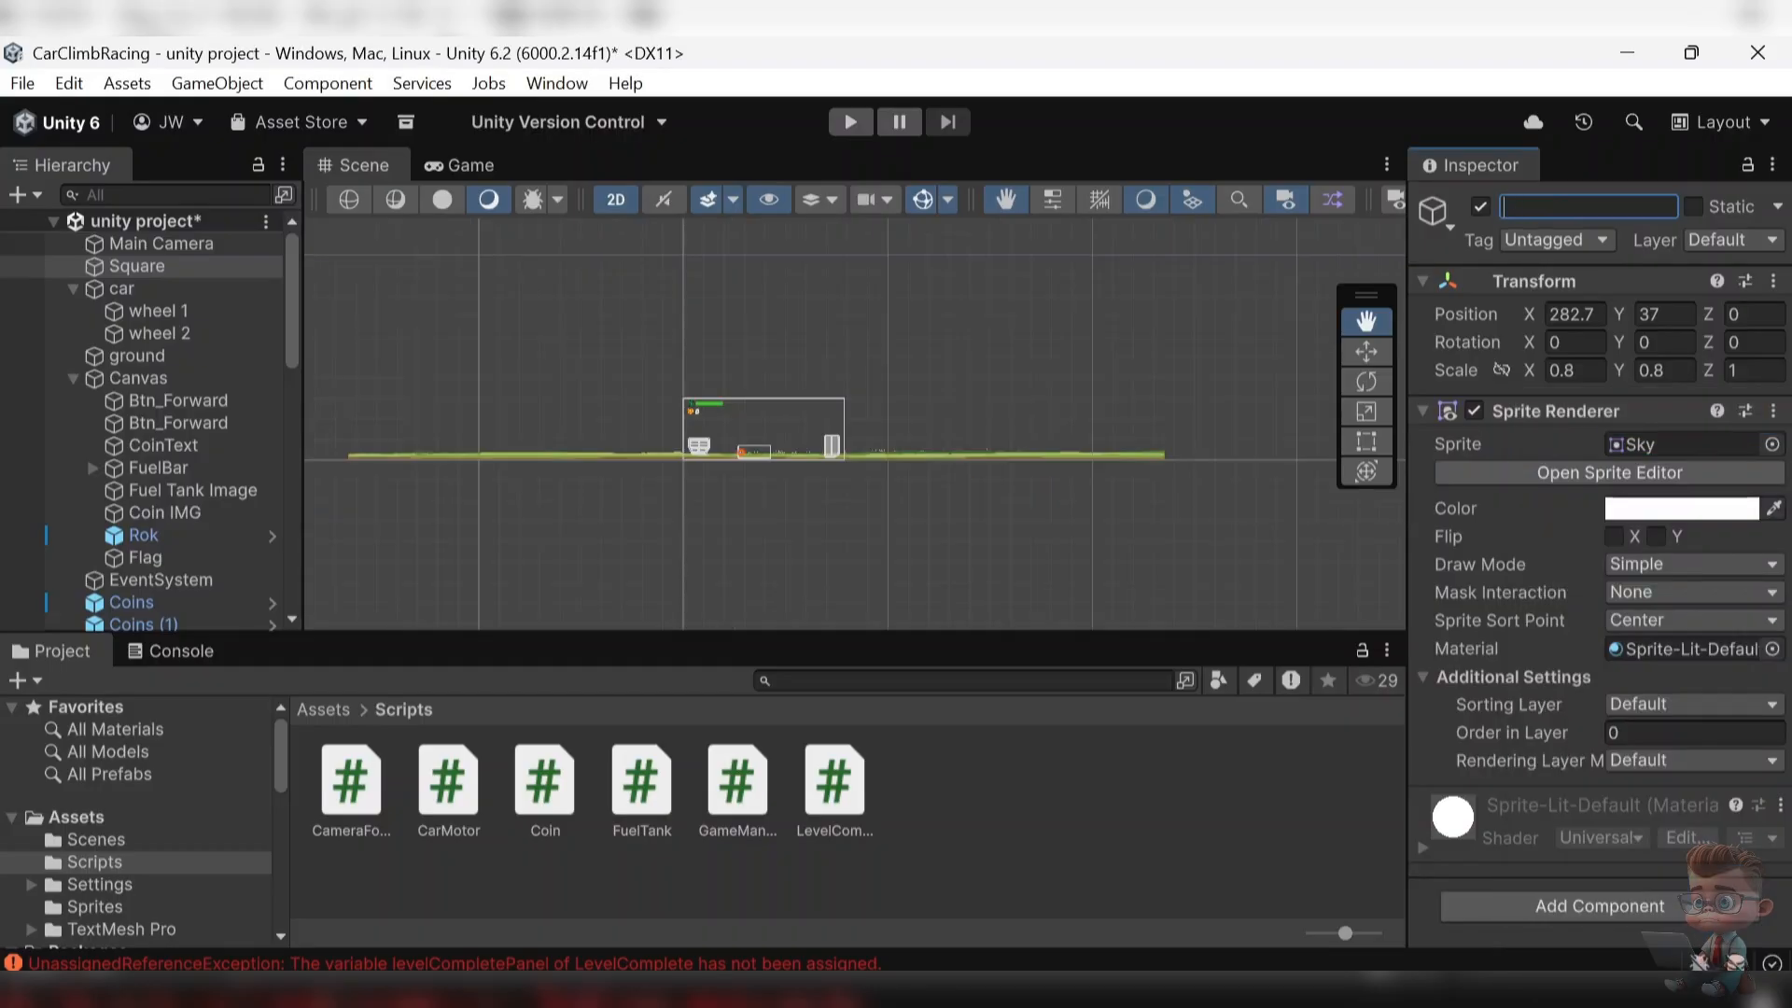
text(Sky BG)
click(215, 264)
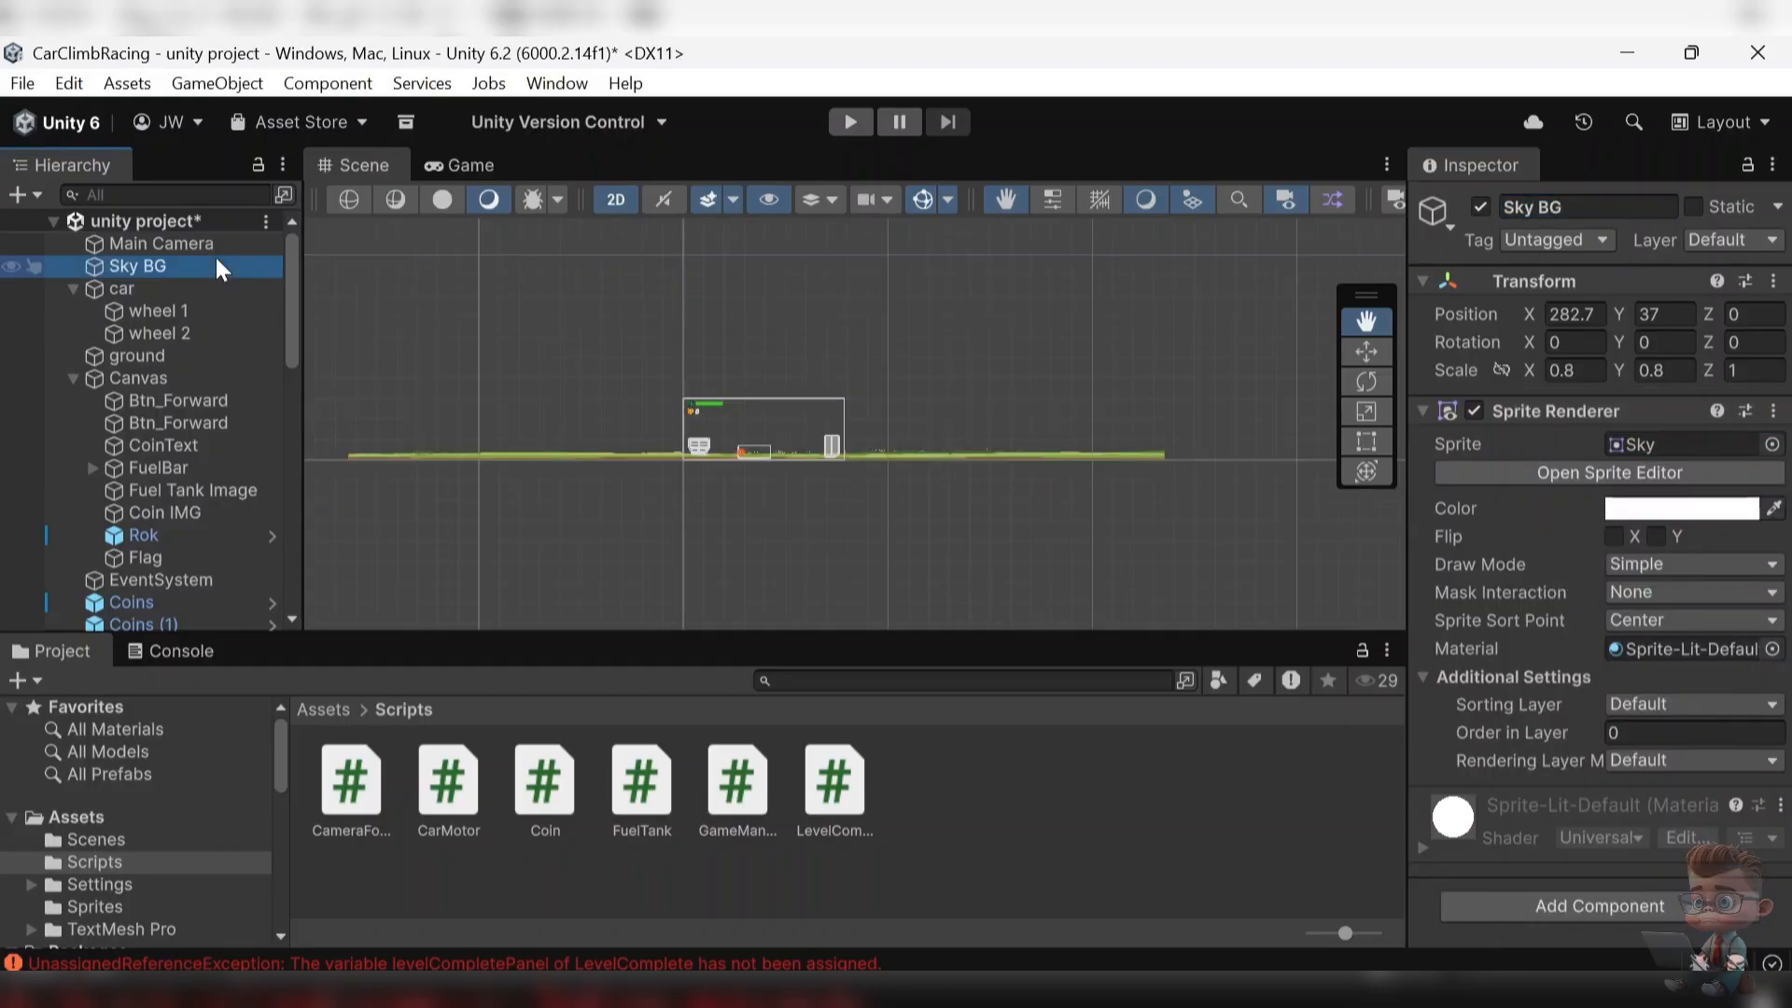
- Enlarge the Sky BG sprite with the Rect tool to a scale of about 2.35 by 2.22 behind the car
double_click(215, 265)
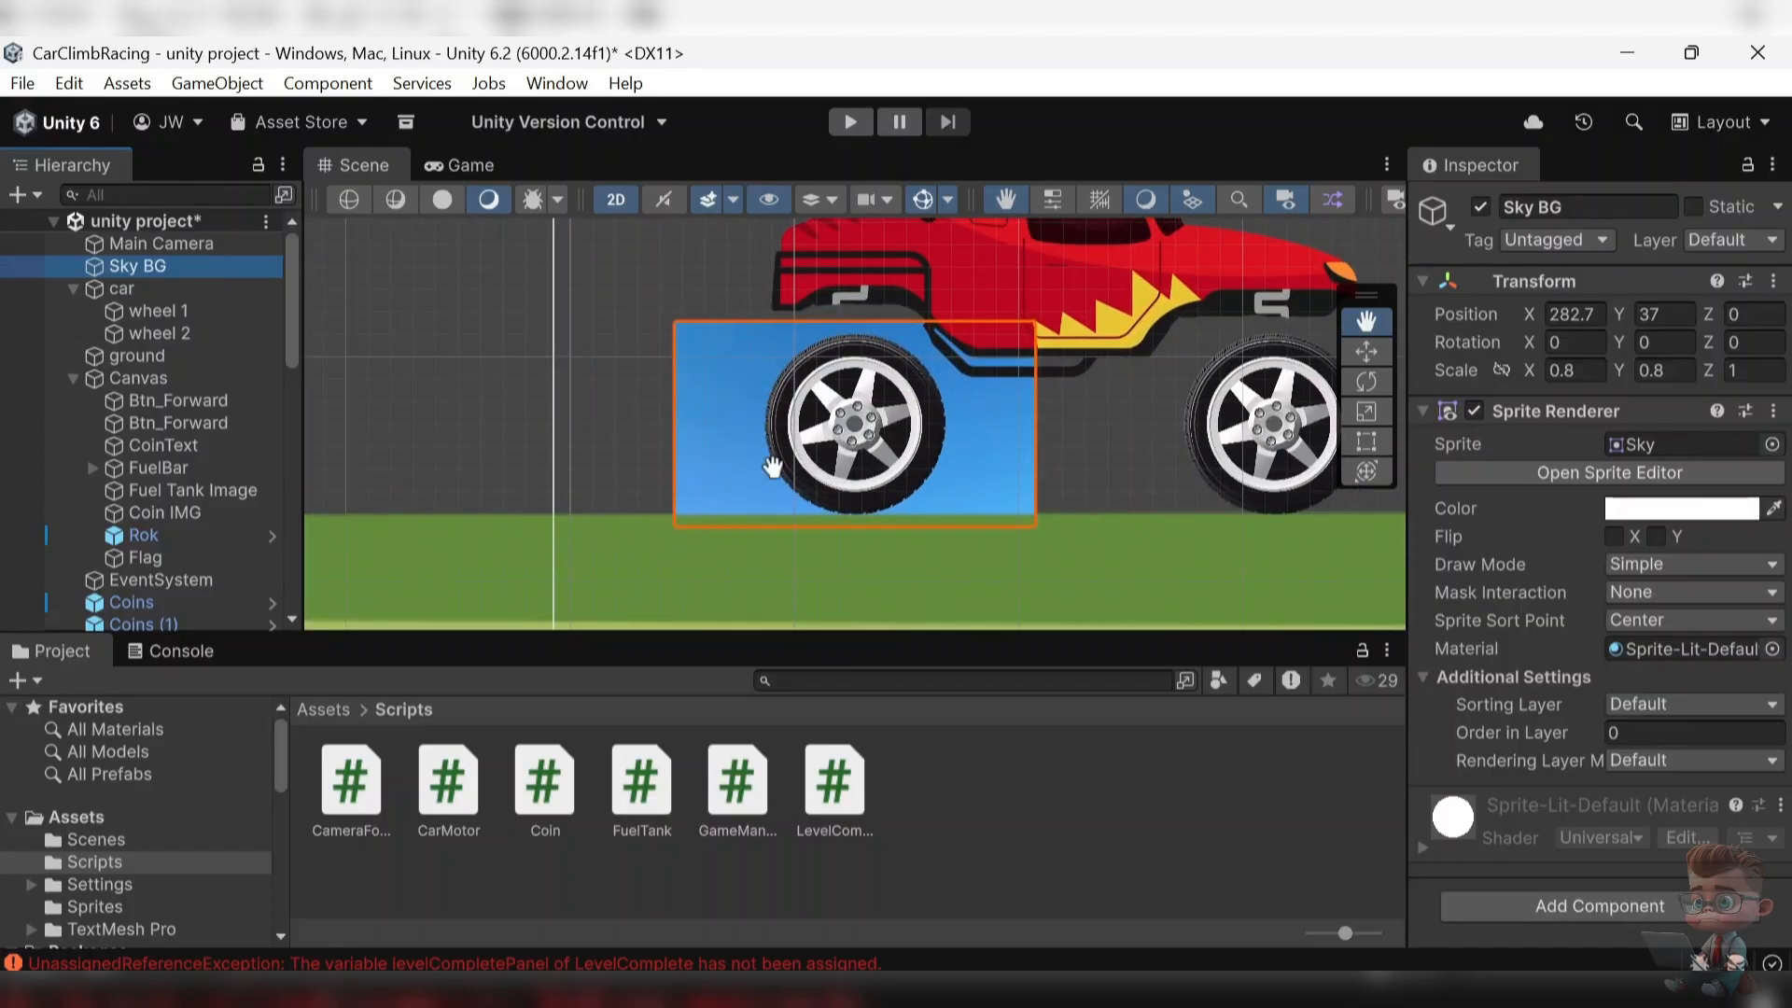
scroll(772, 466, down, 5)
key(t)
drag(904, 383, 1282, 221)
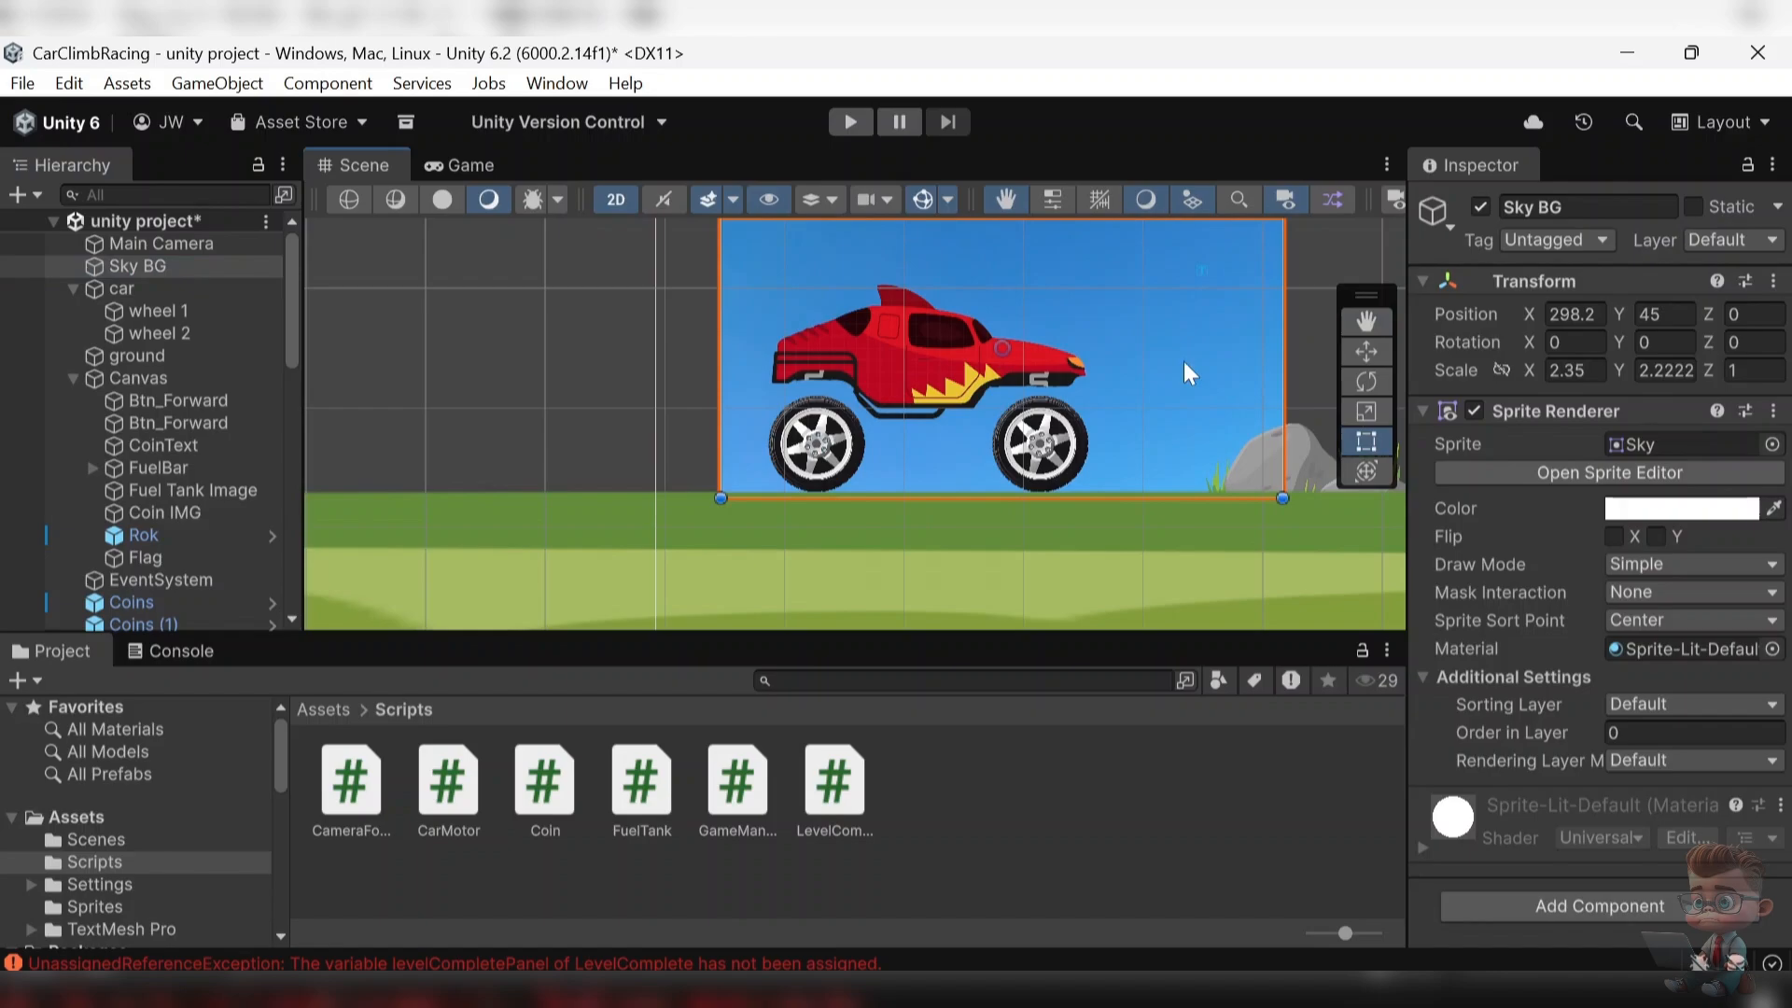
- Stretch Sky BG far along the track with the Rect tool, to a scale of about 70.95 by 4.18
scroll(1152, 407, down, 15)
click(1369, 317)
drag(1201, 321, 915, 391)
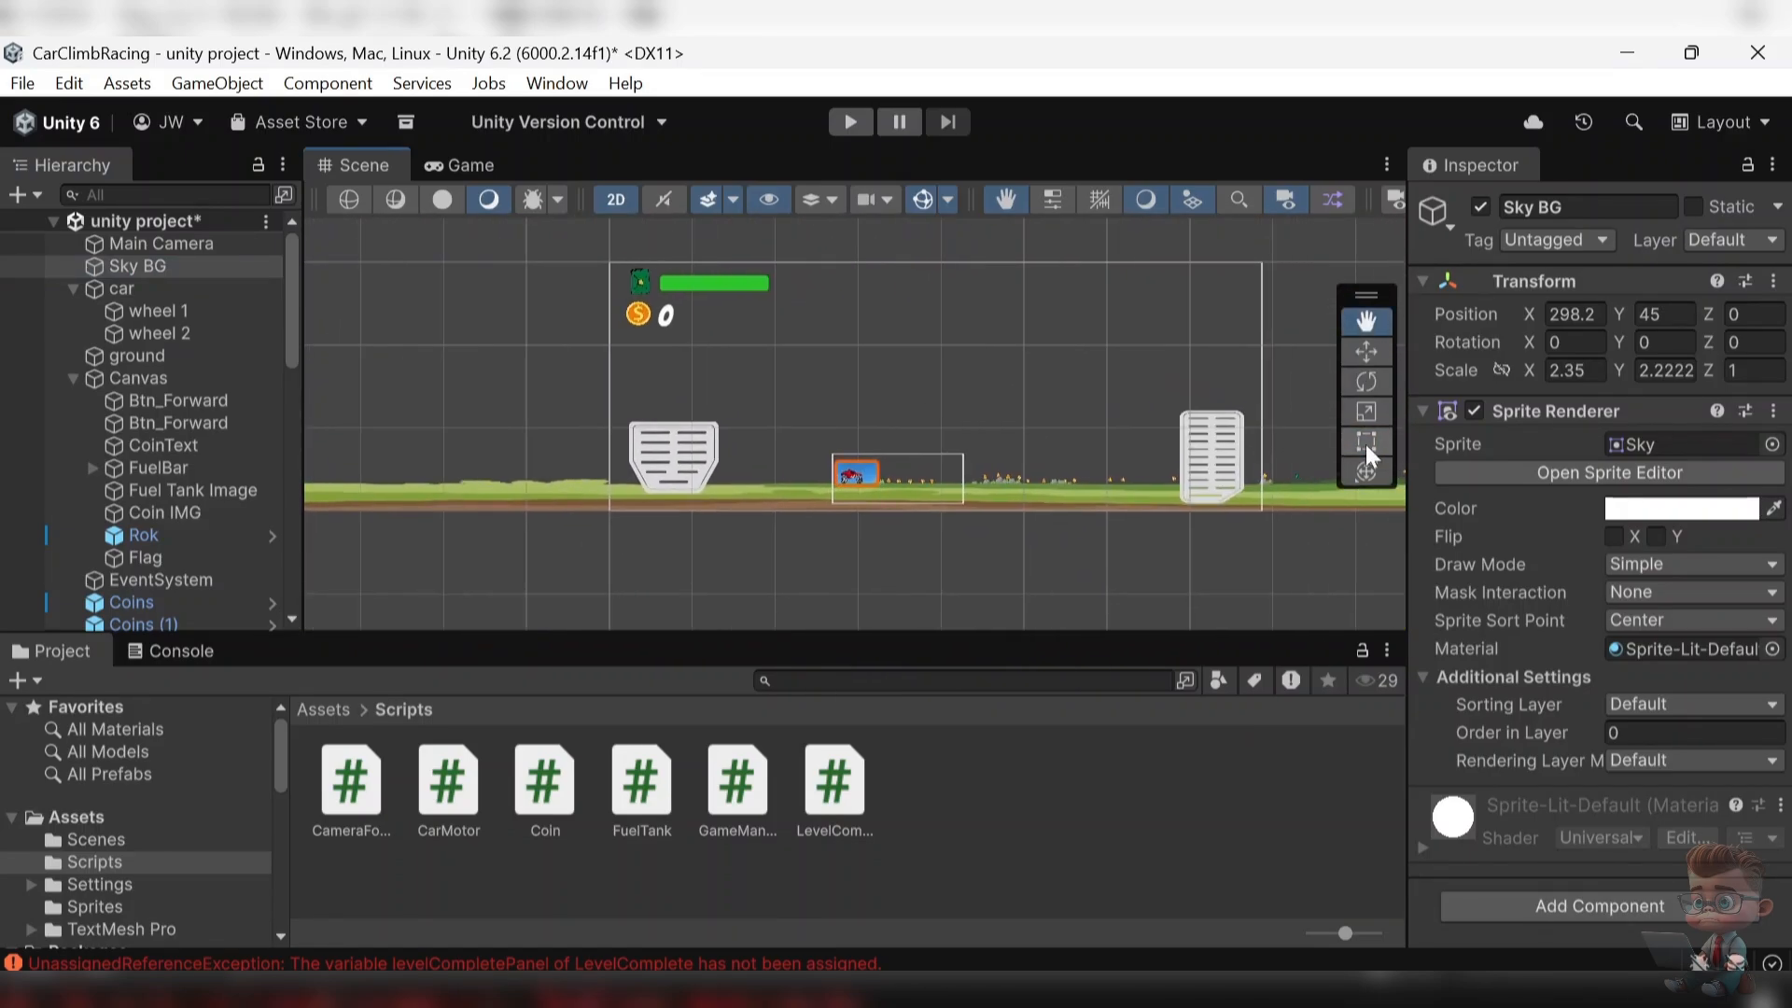
click(1366, 441)
drag(833, 461, 1267, 493)
click(1366, 321)
drag(1162, 361, 672, 292)
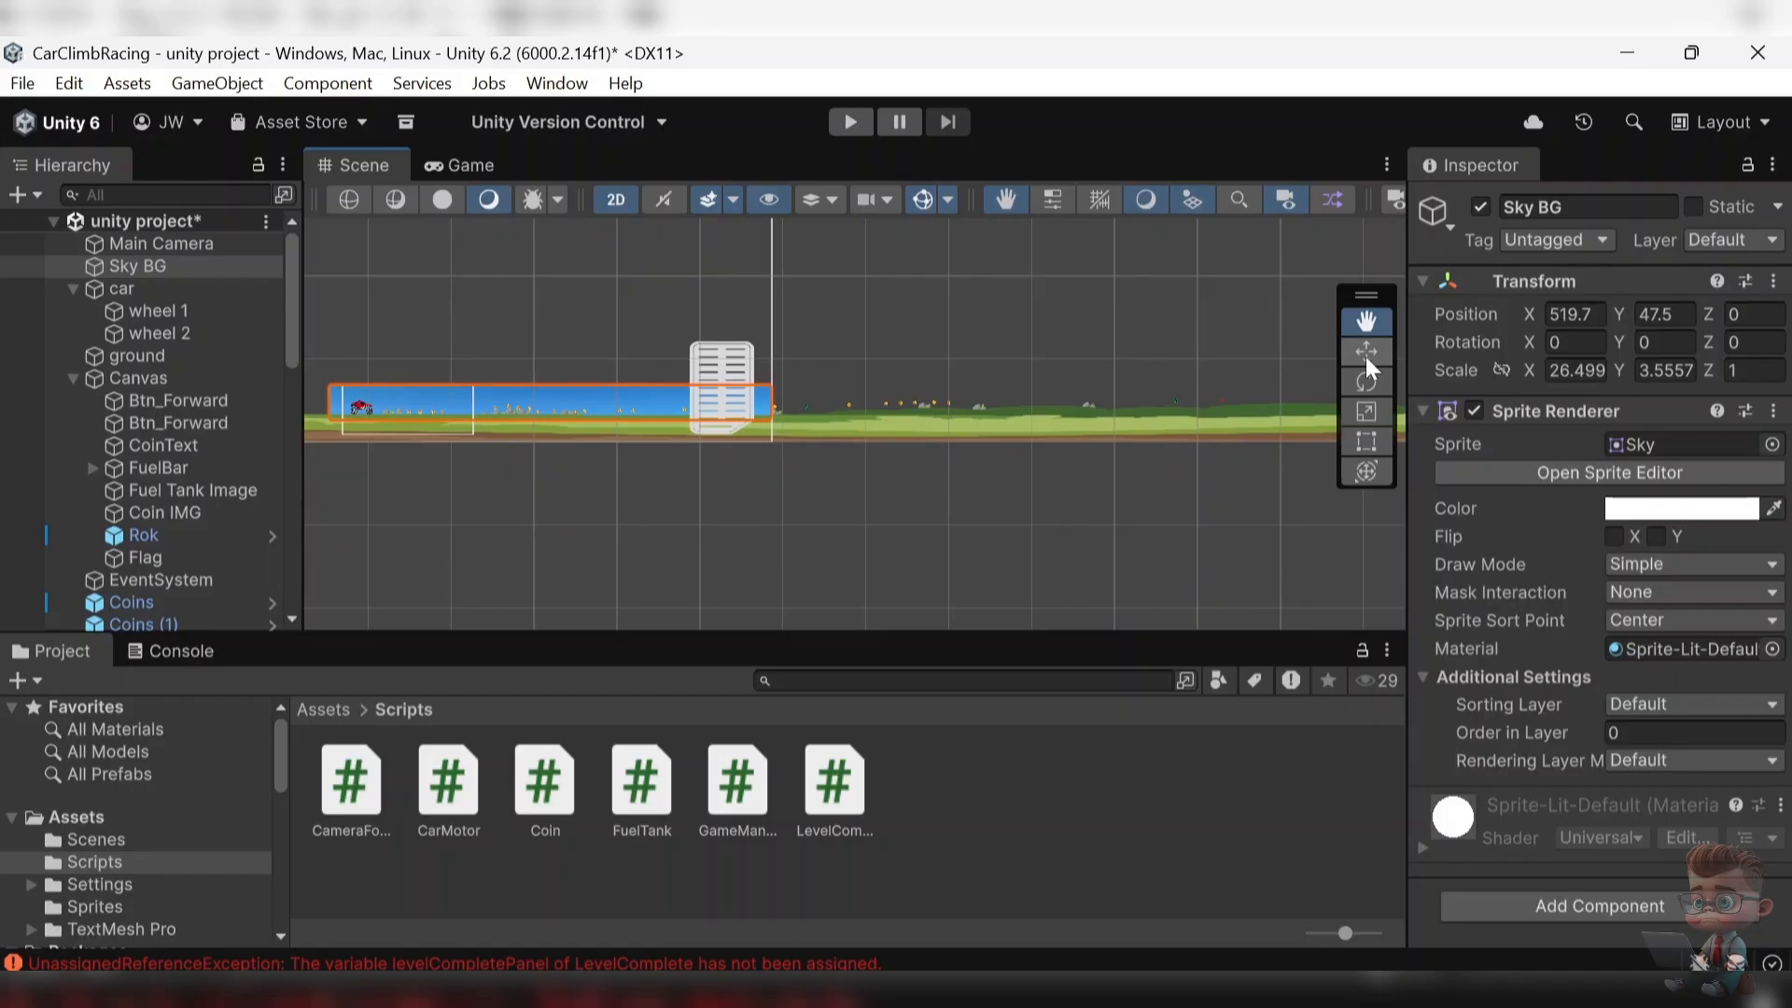
click(1366, 442)
drag(771, 417, 1273, 428)
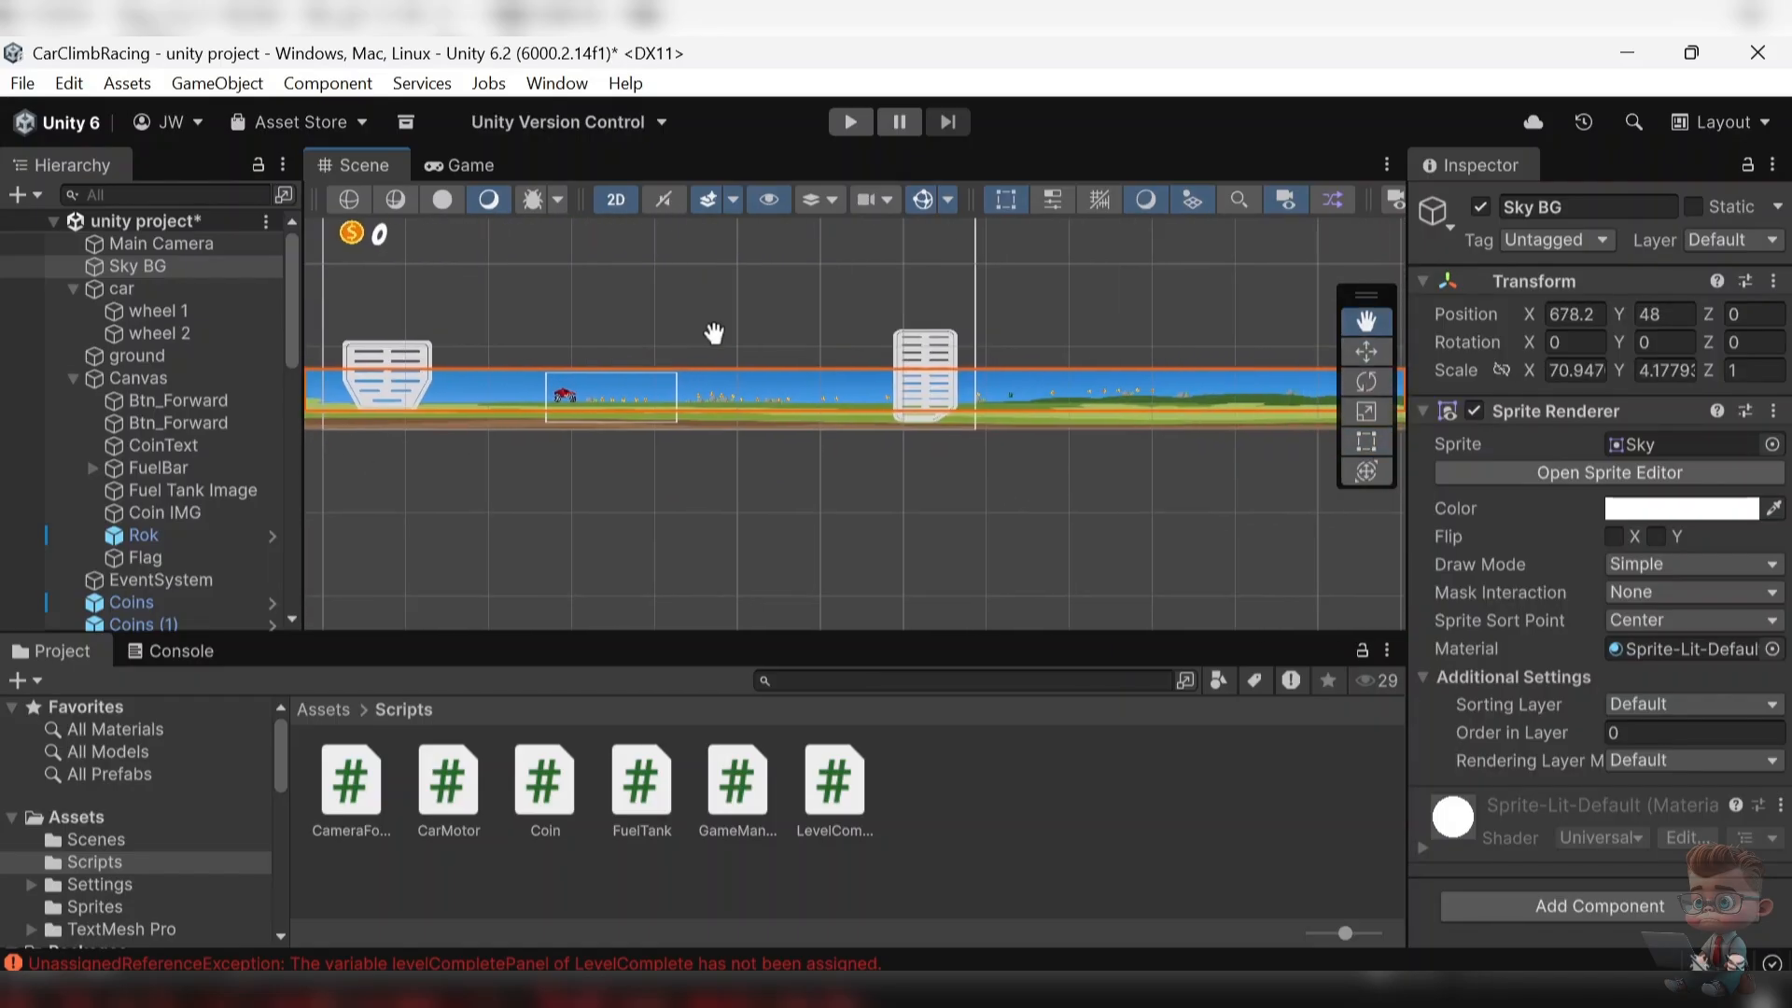
drag(712, 336, 699, 333)
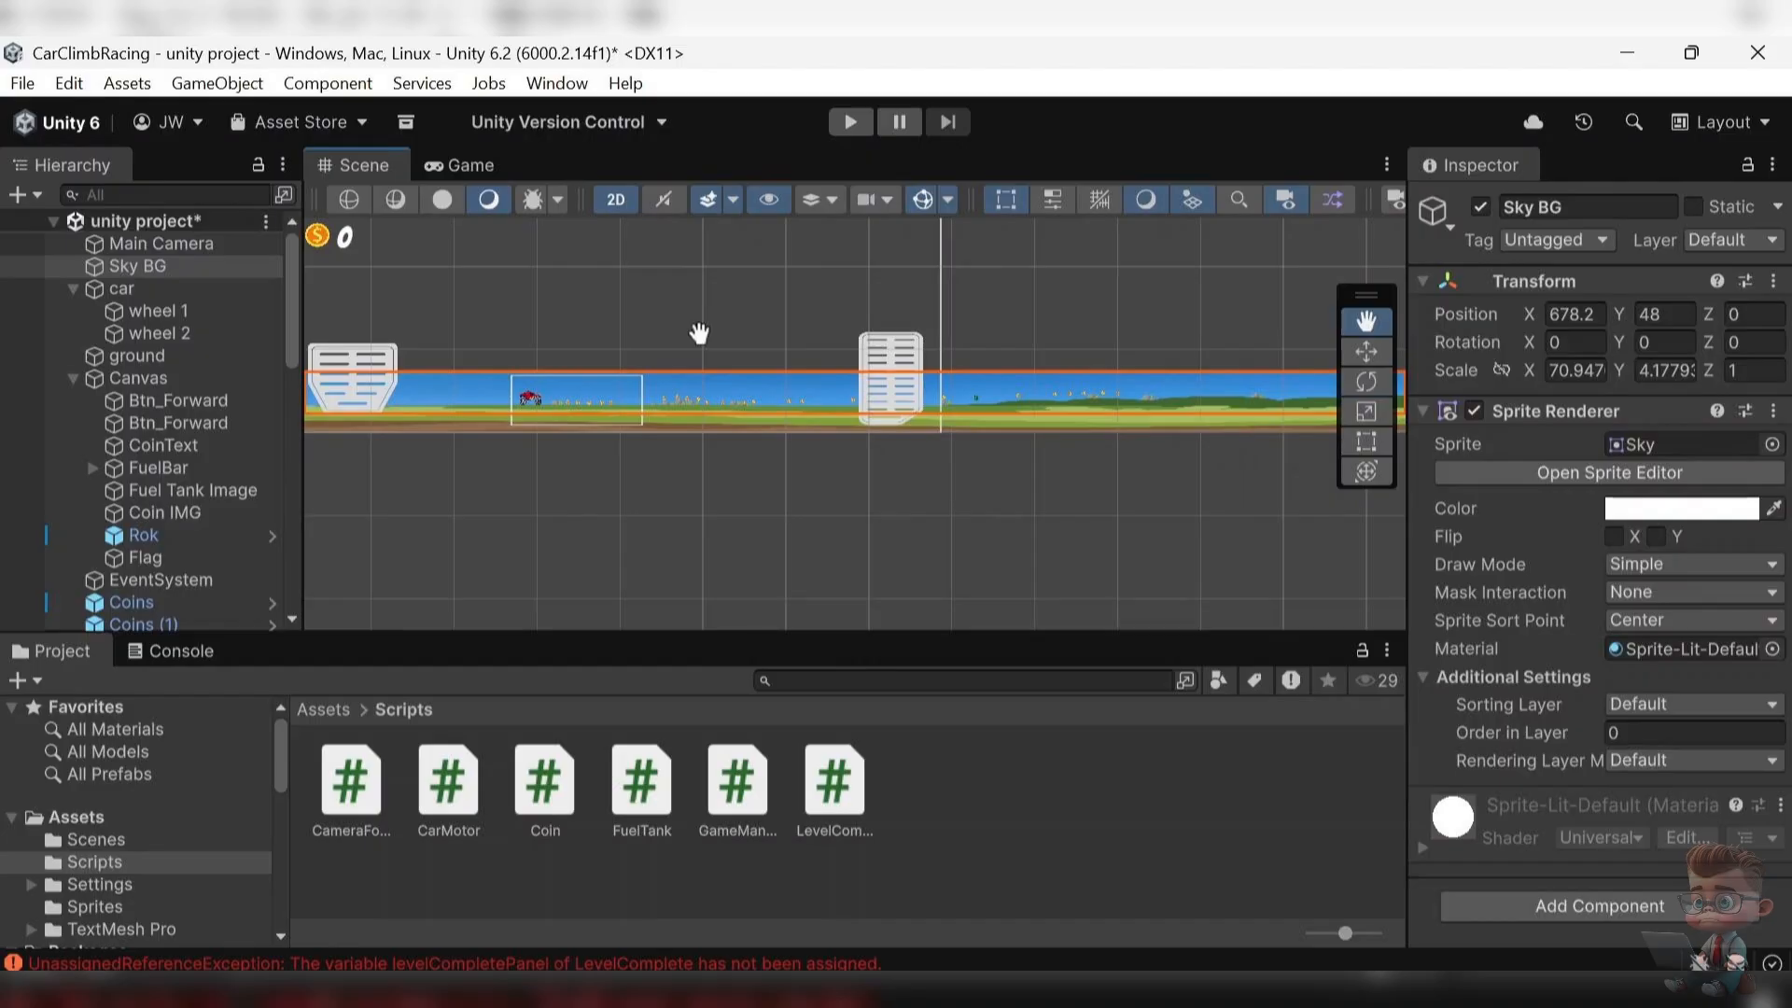
- Run the game, drive the car forward over the rocks and coins against the sky background, and stop the game
click(844, 121)
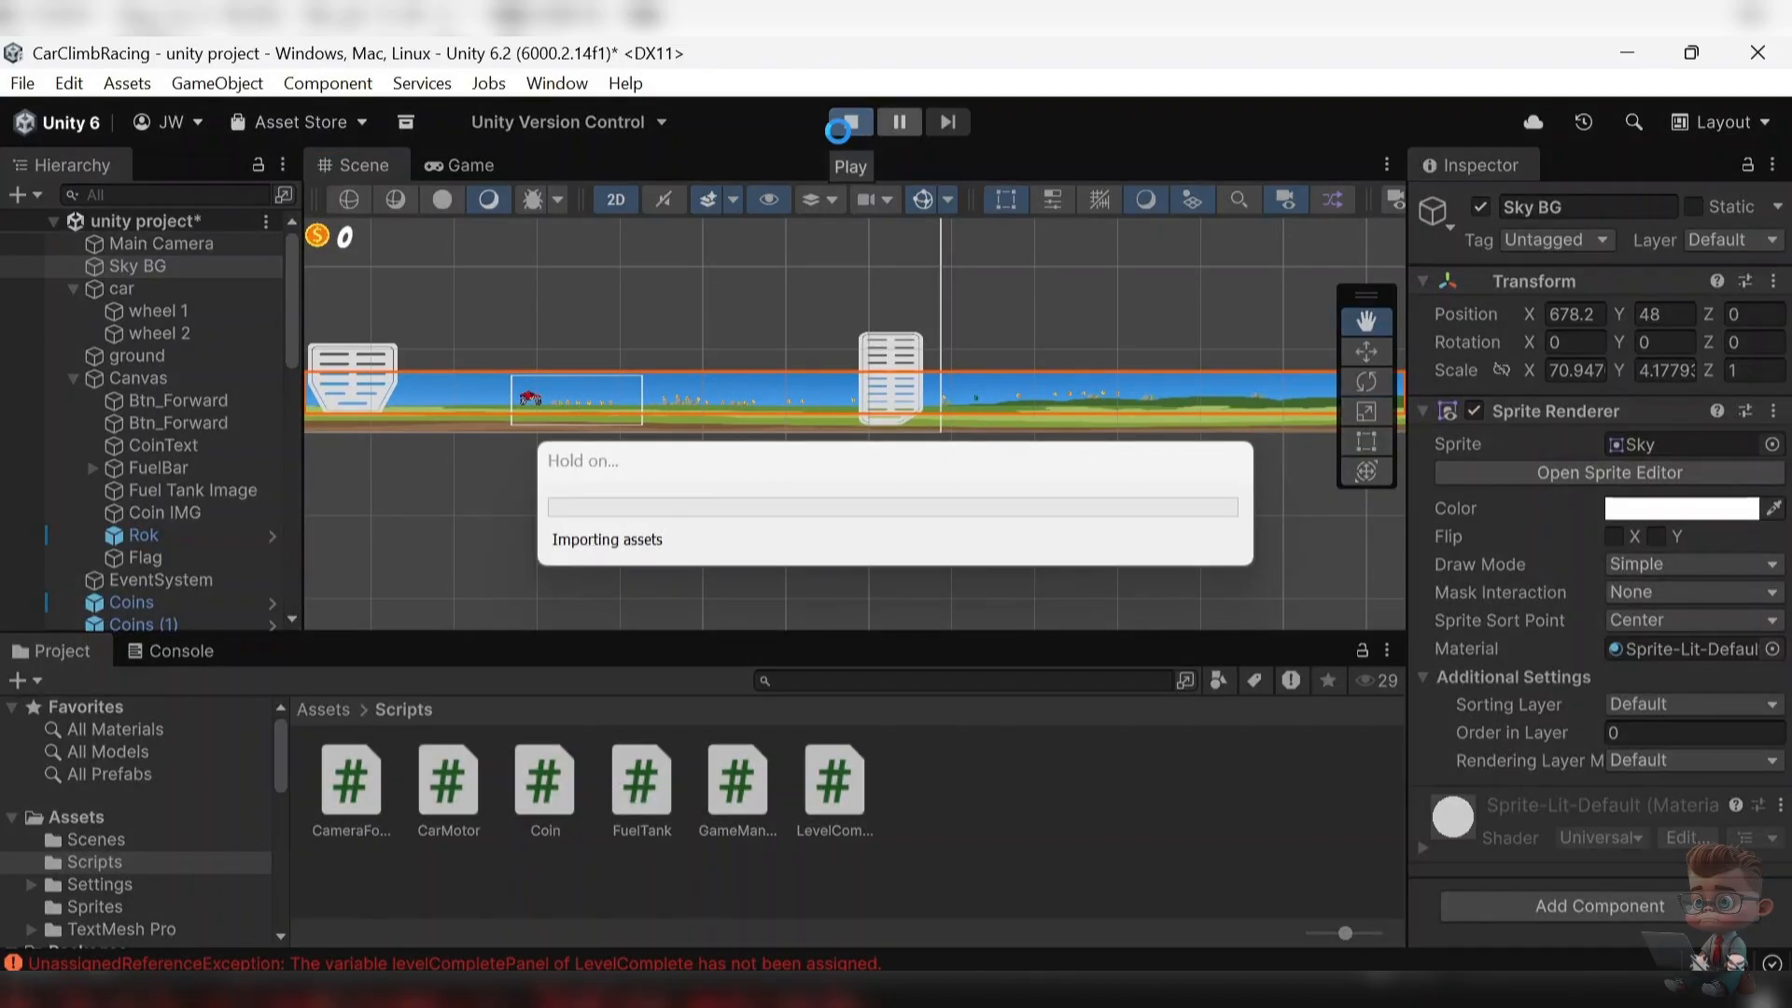
click(1311, 564)
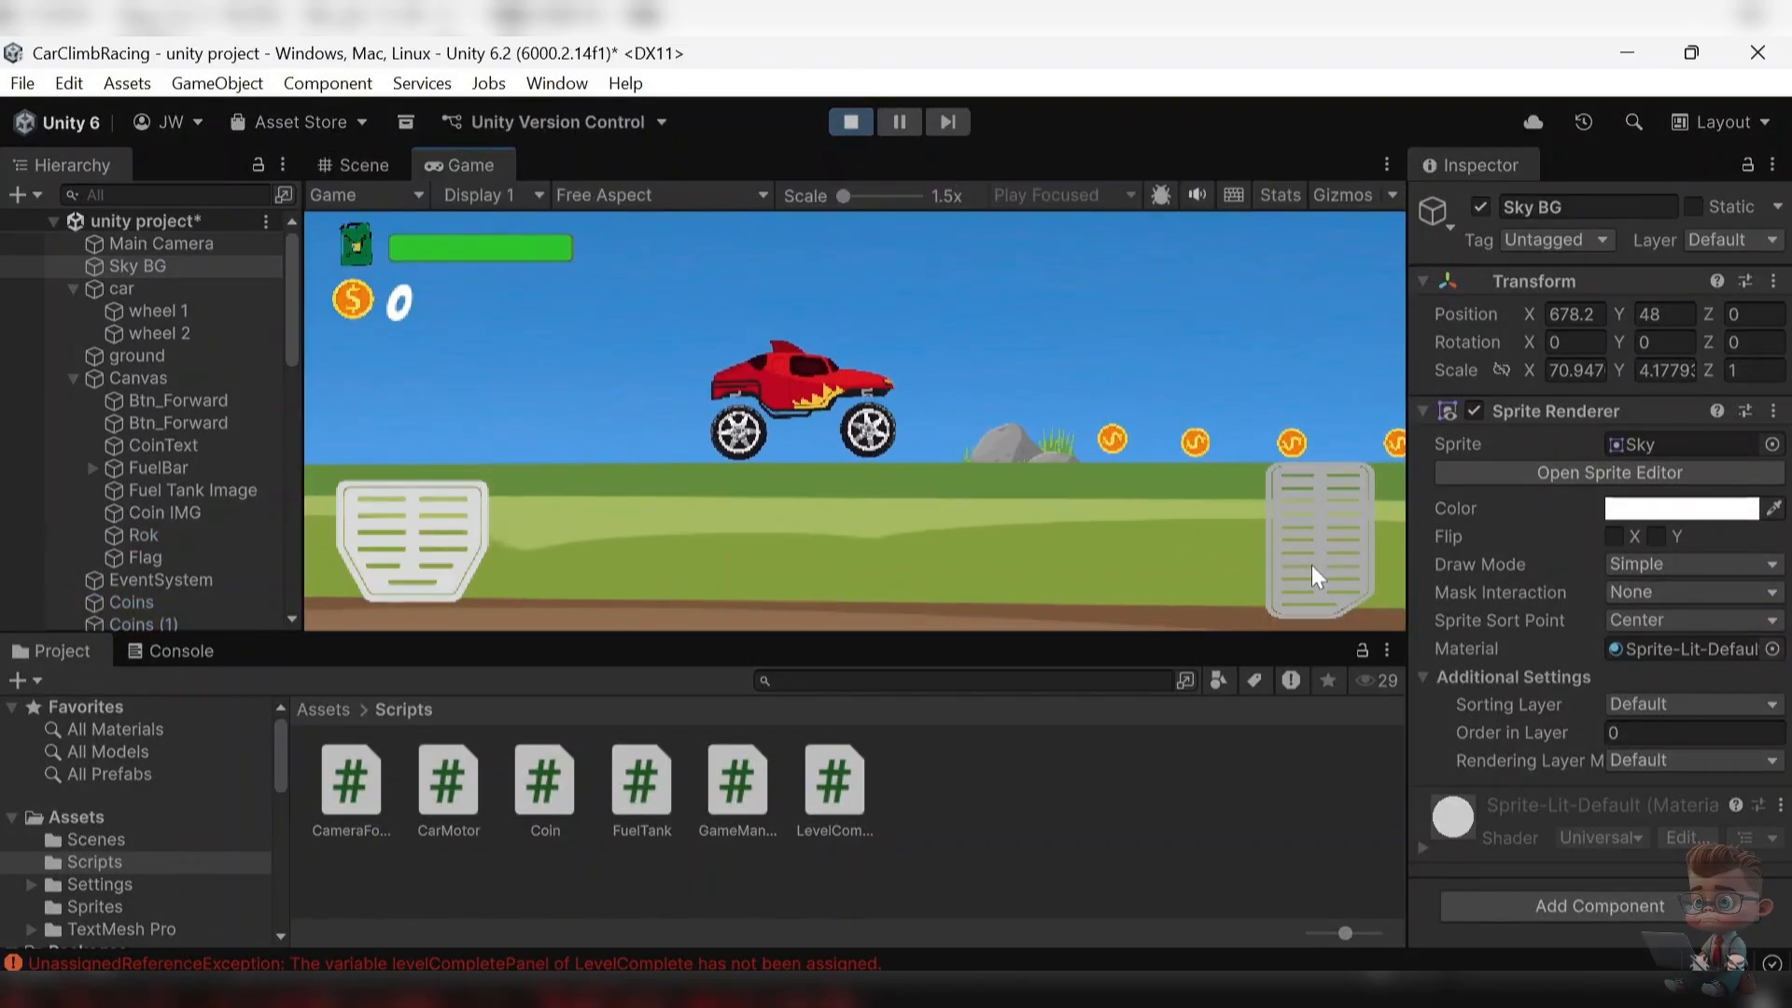
click(1312, 564)
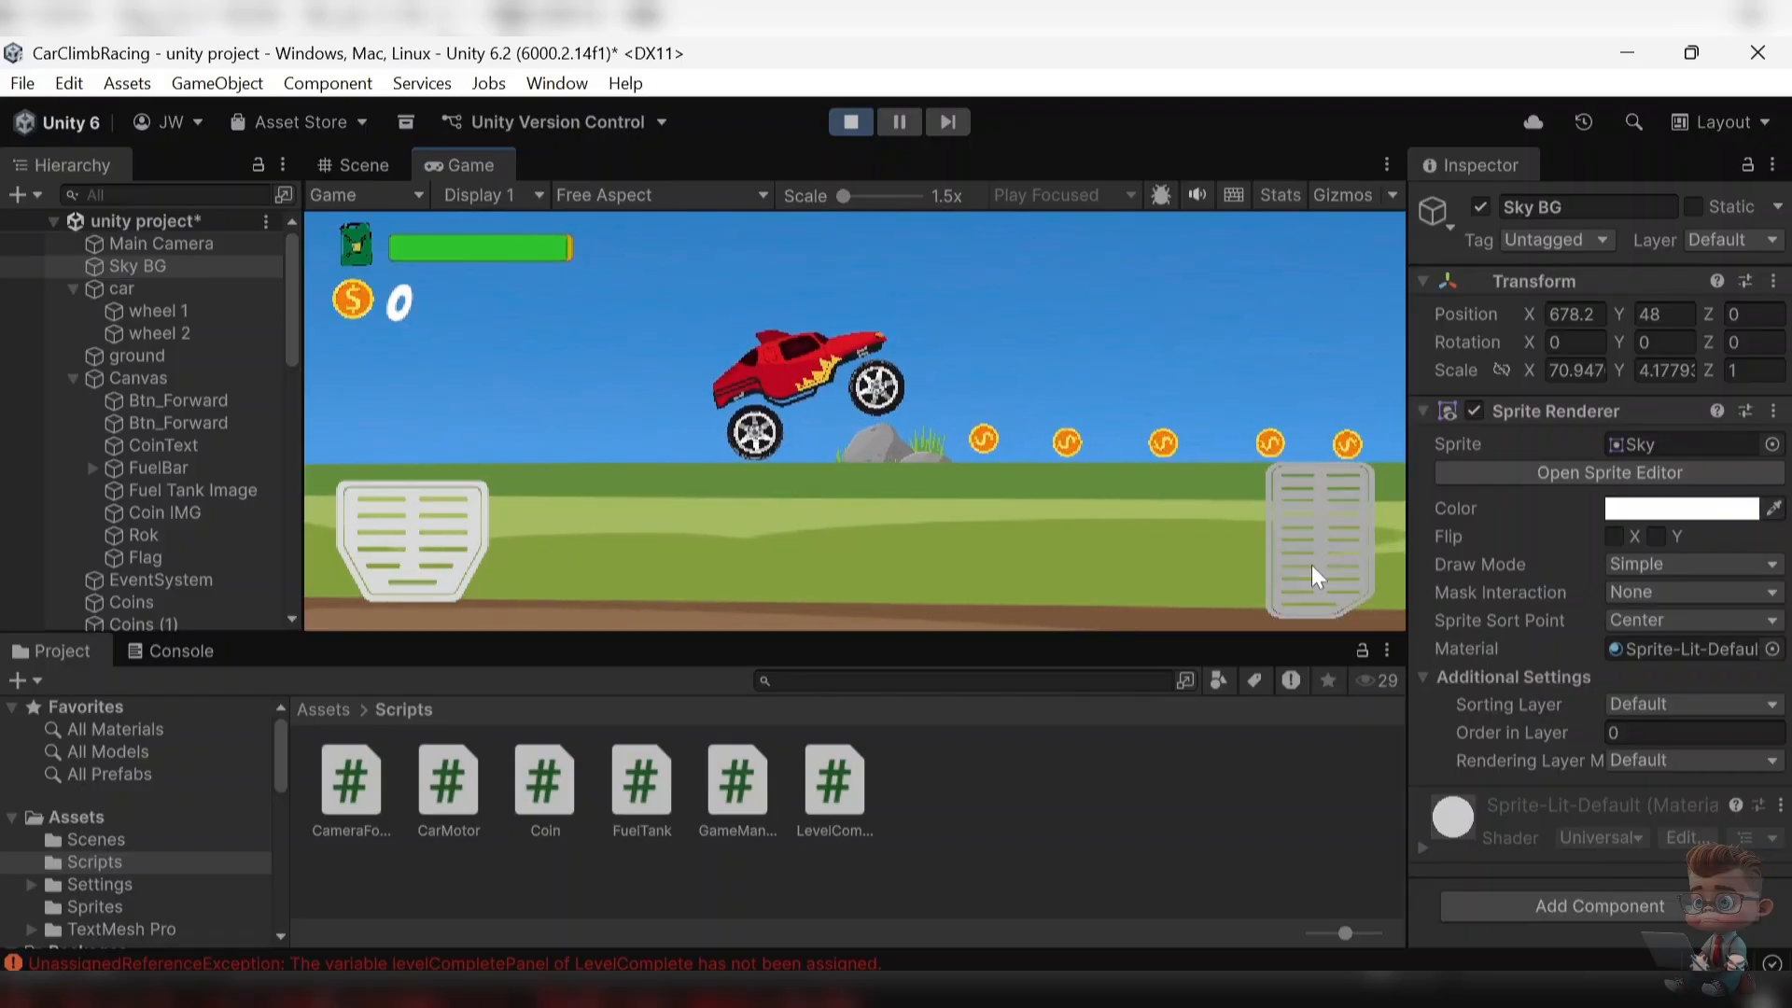
click(1312, 564)
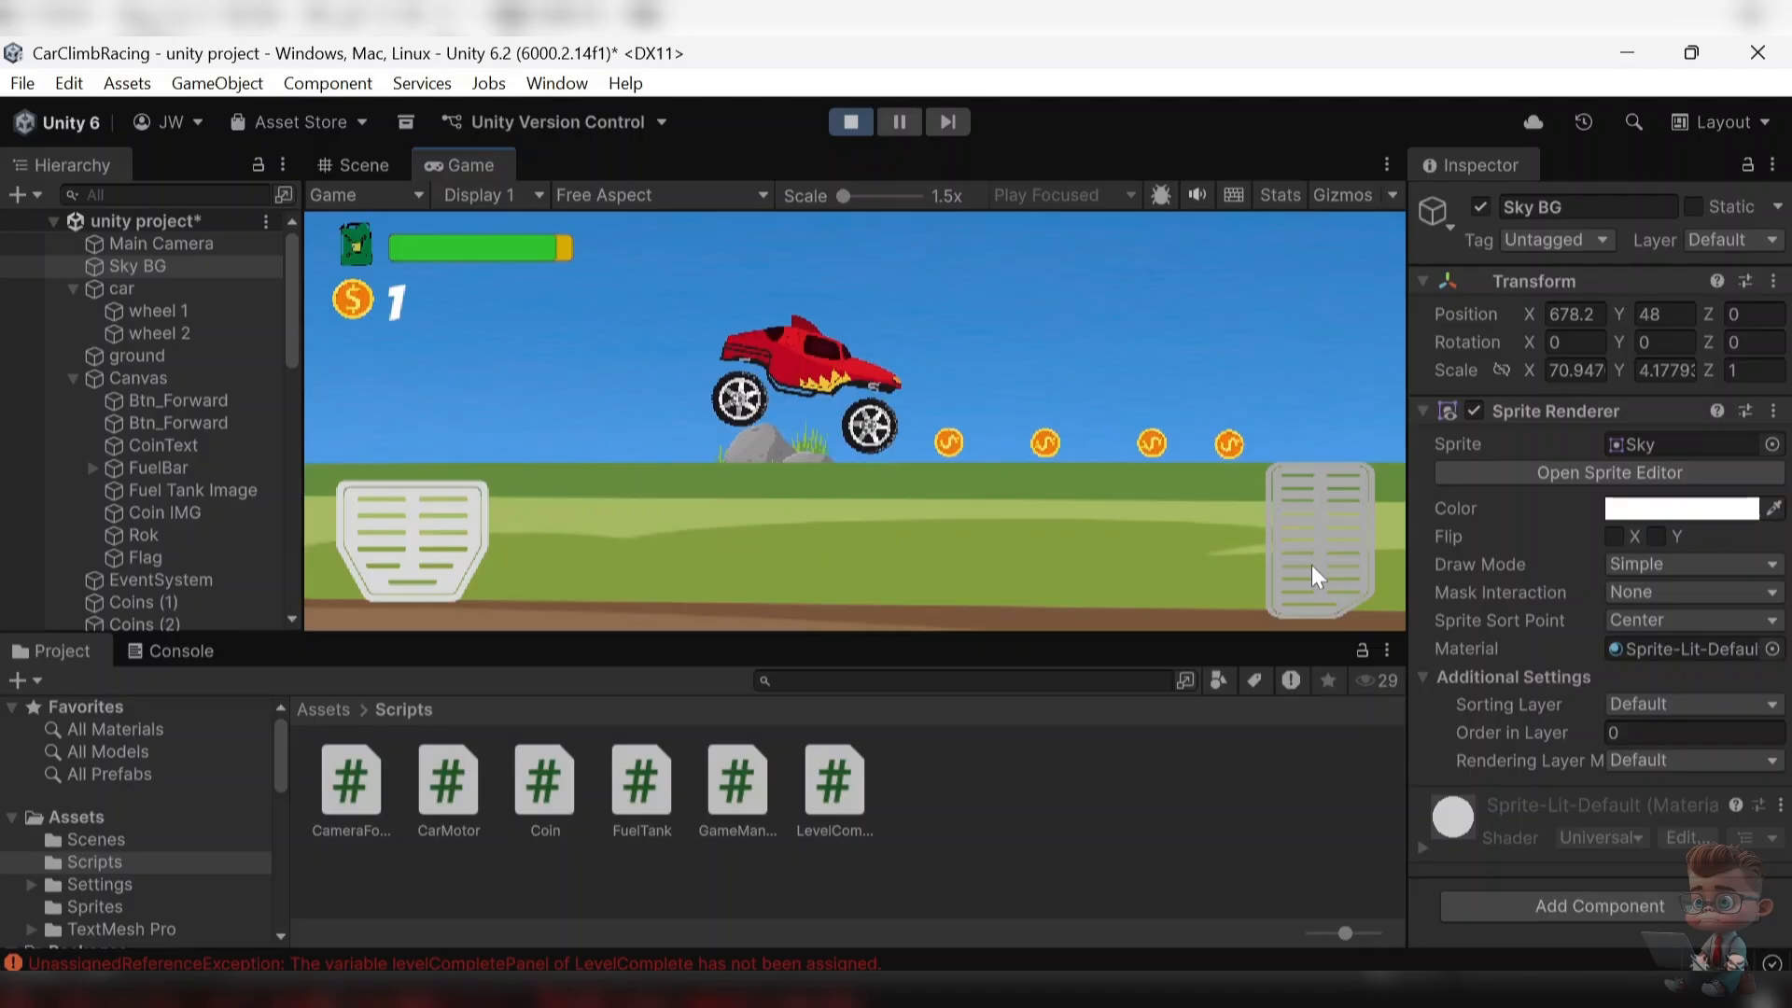
click(1312, 563)
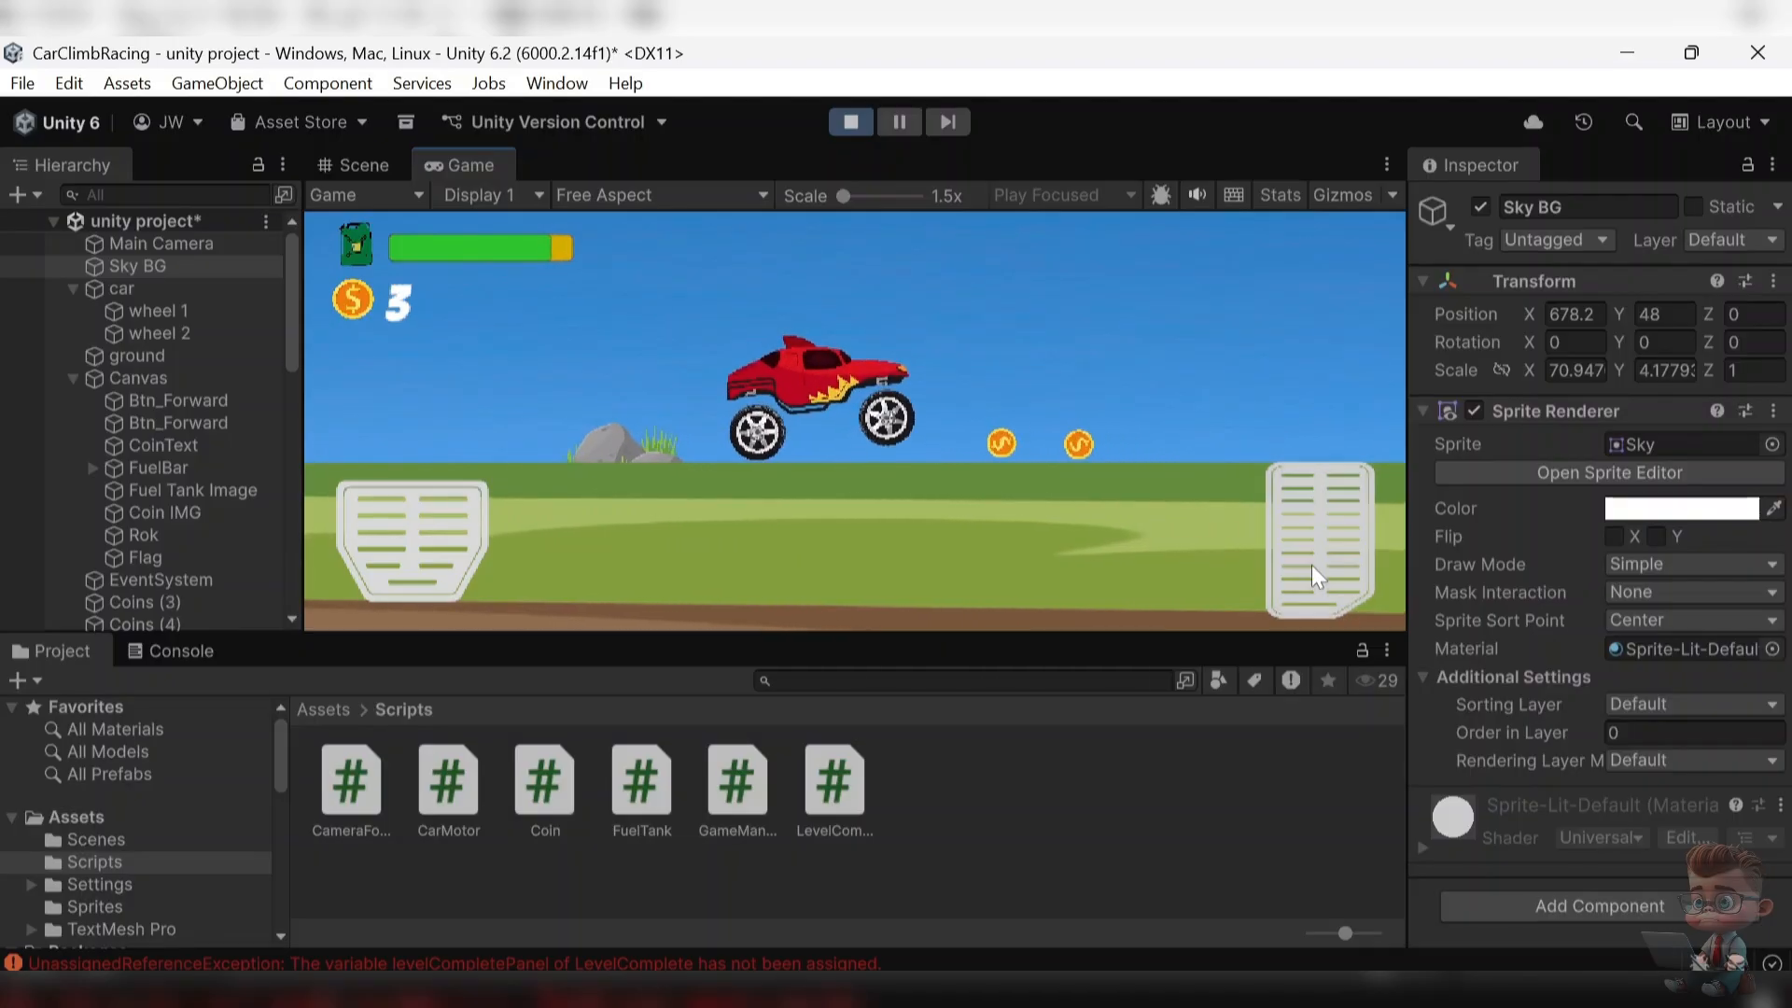
click(1312, 563)
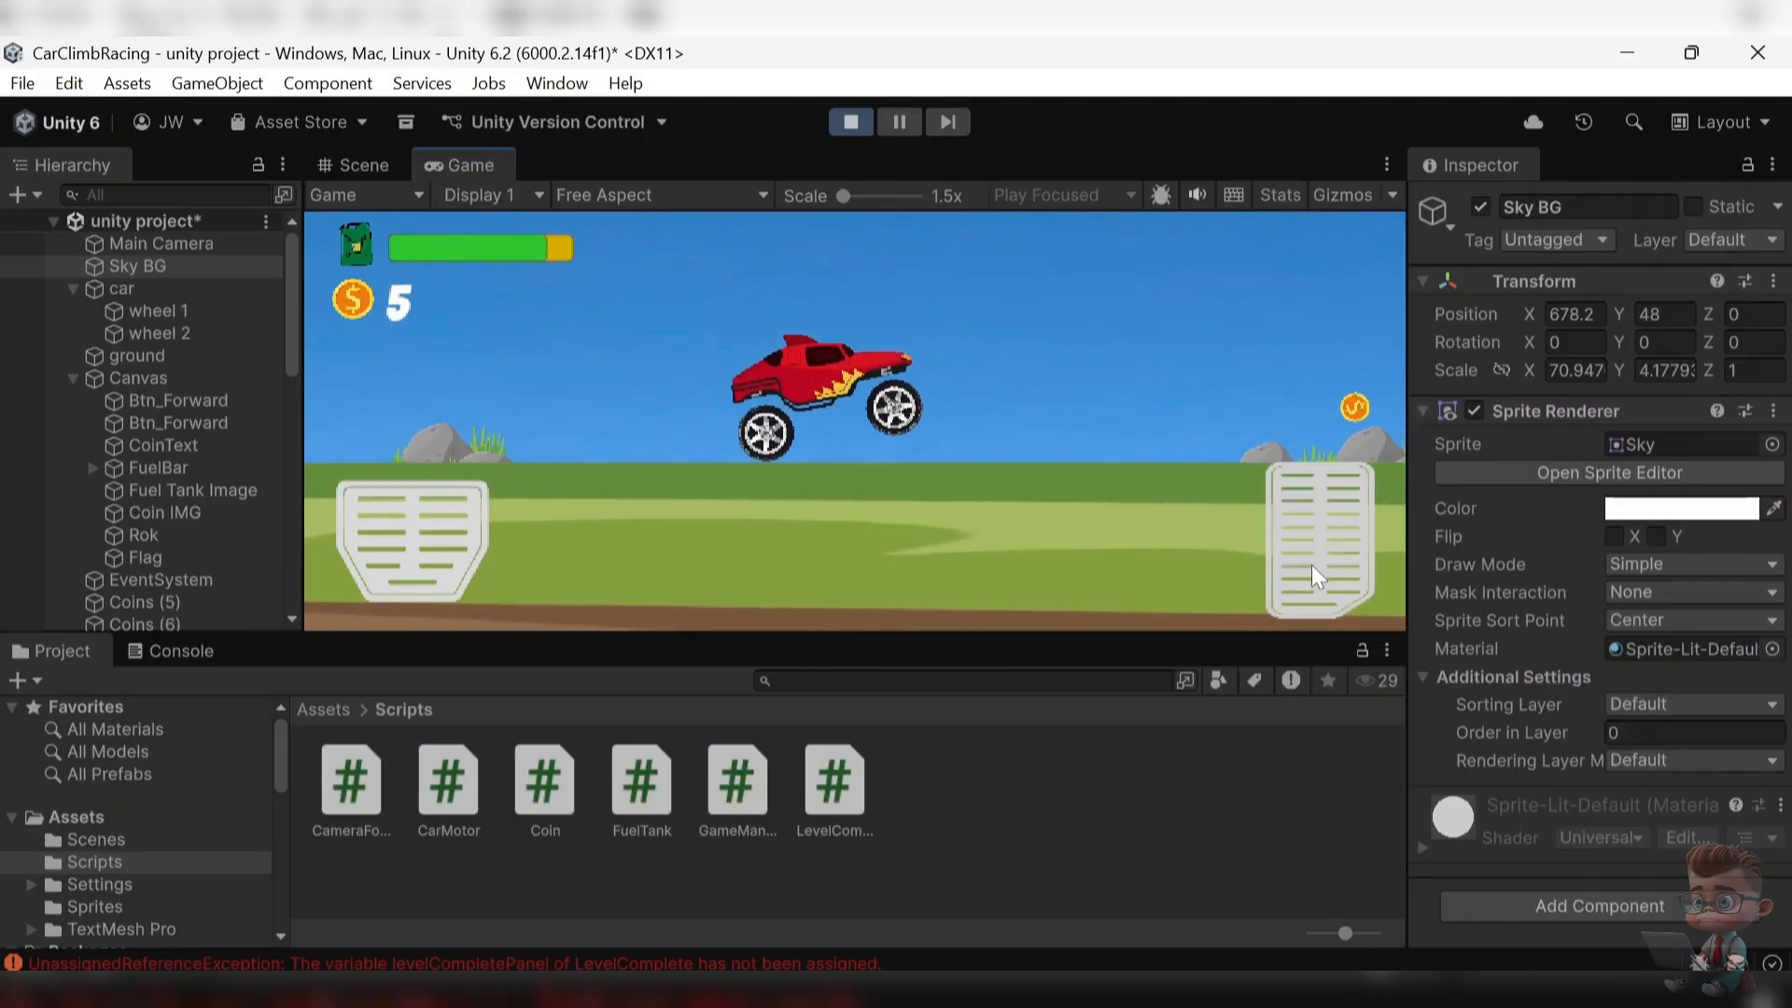
click(1312, 563)
click(1312, 564)
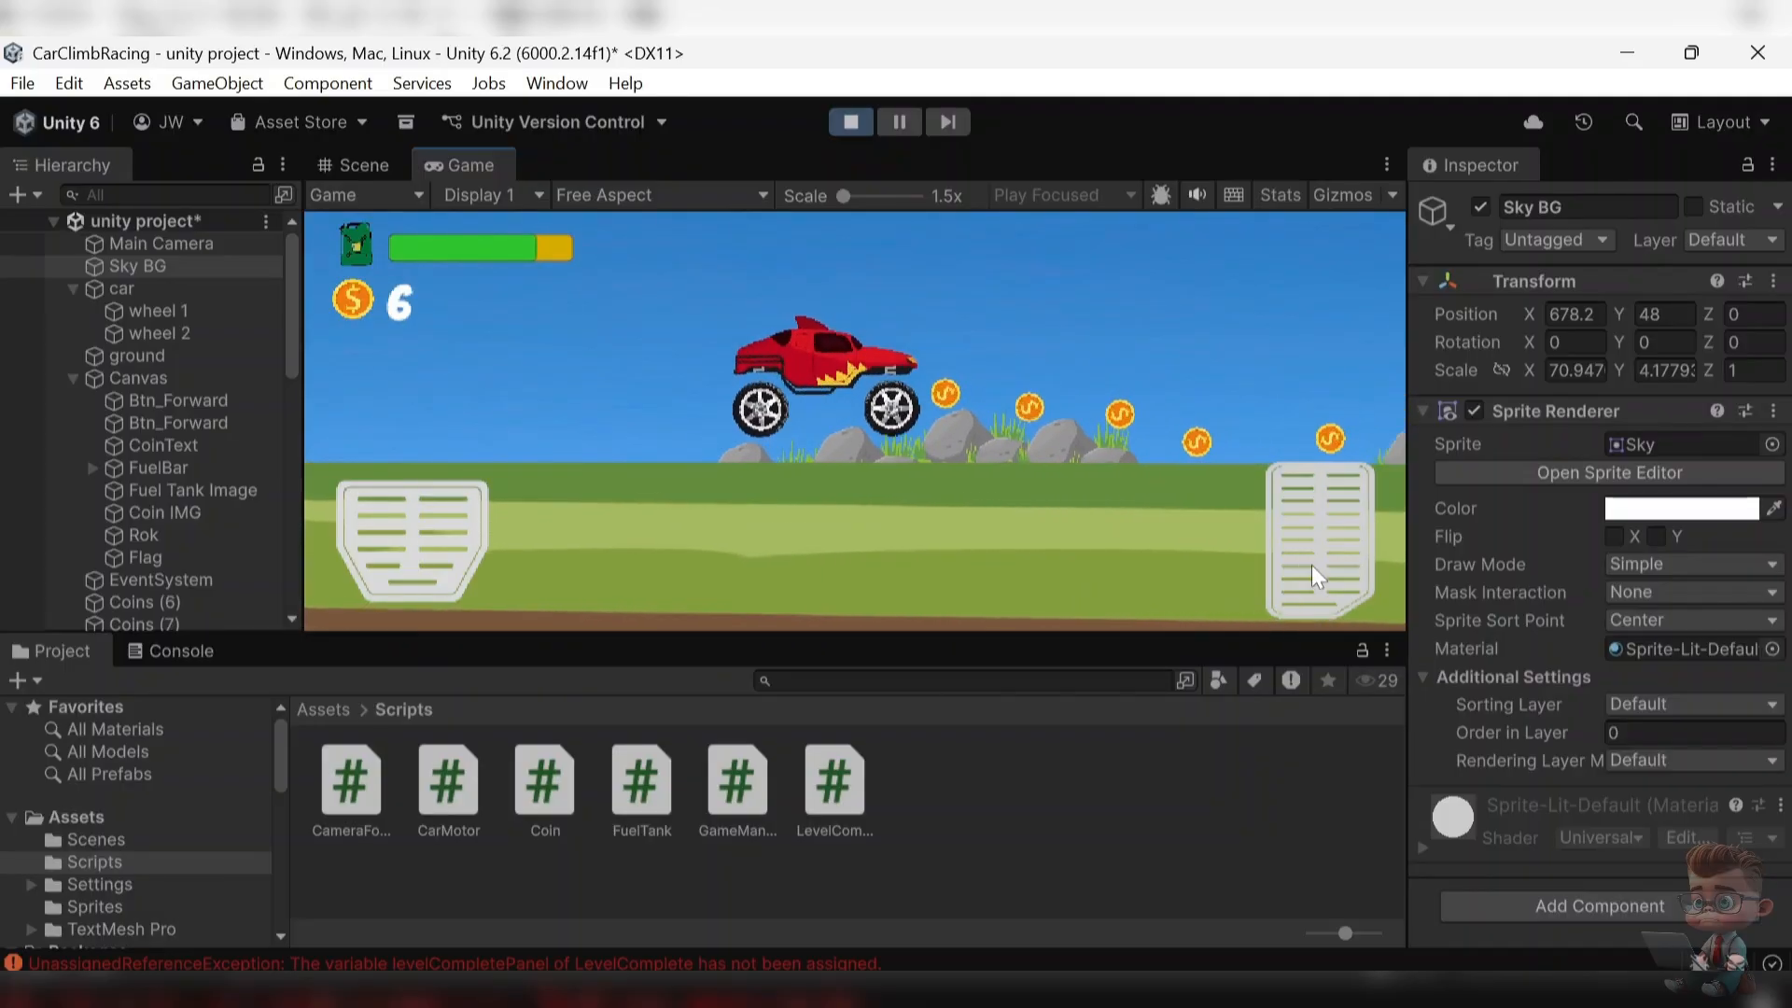
click(1312, 577)
click(1312, 566)
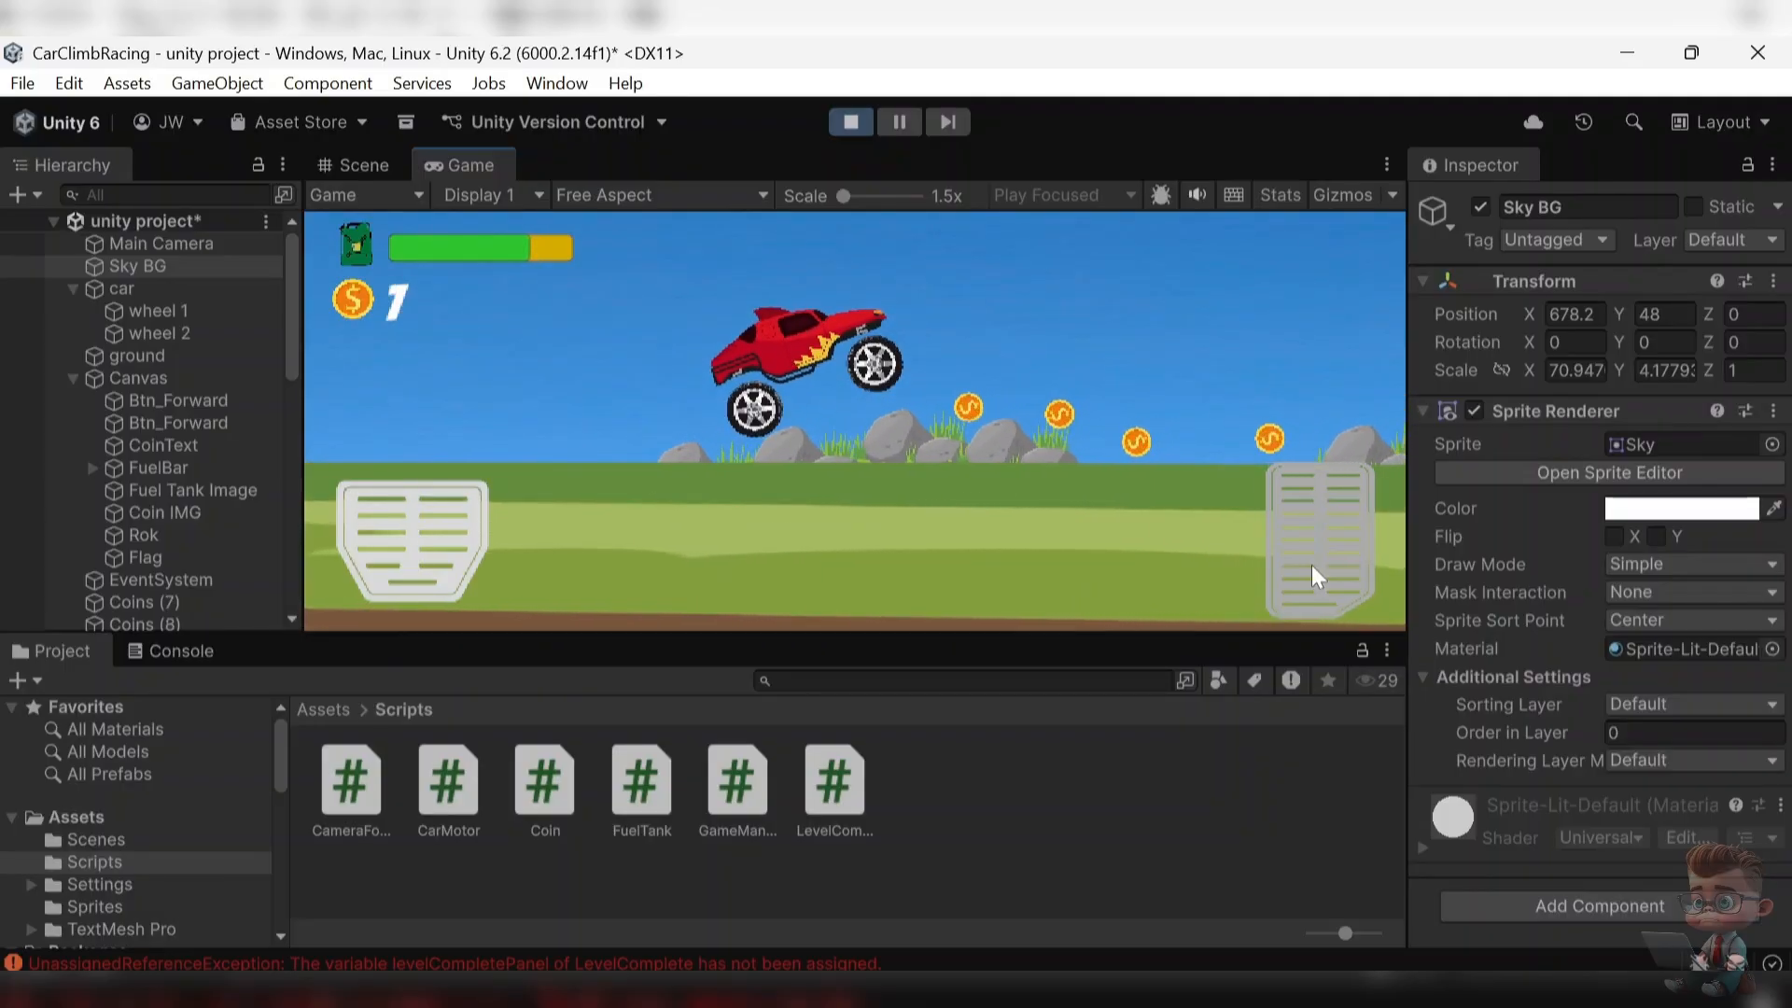
click(1312, 566)
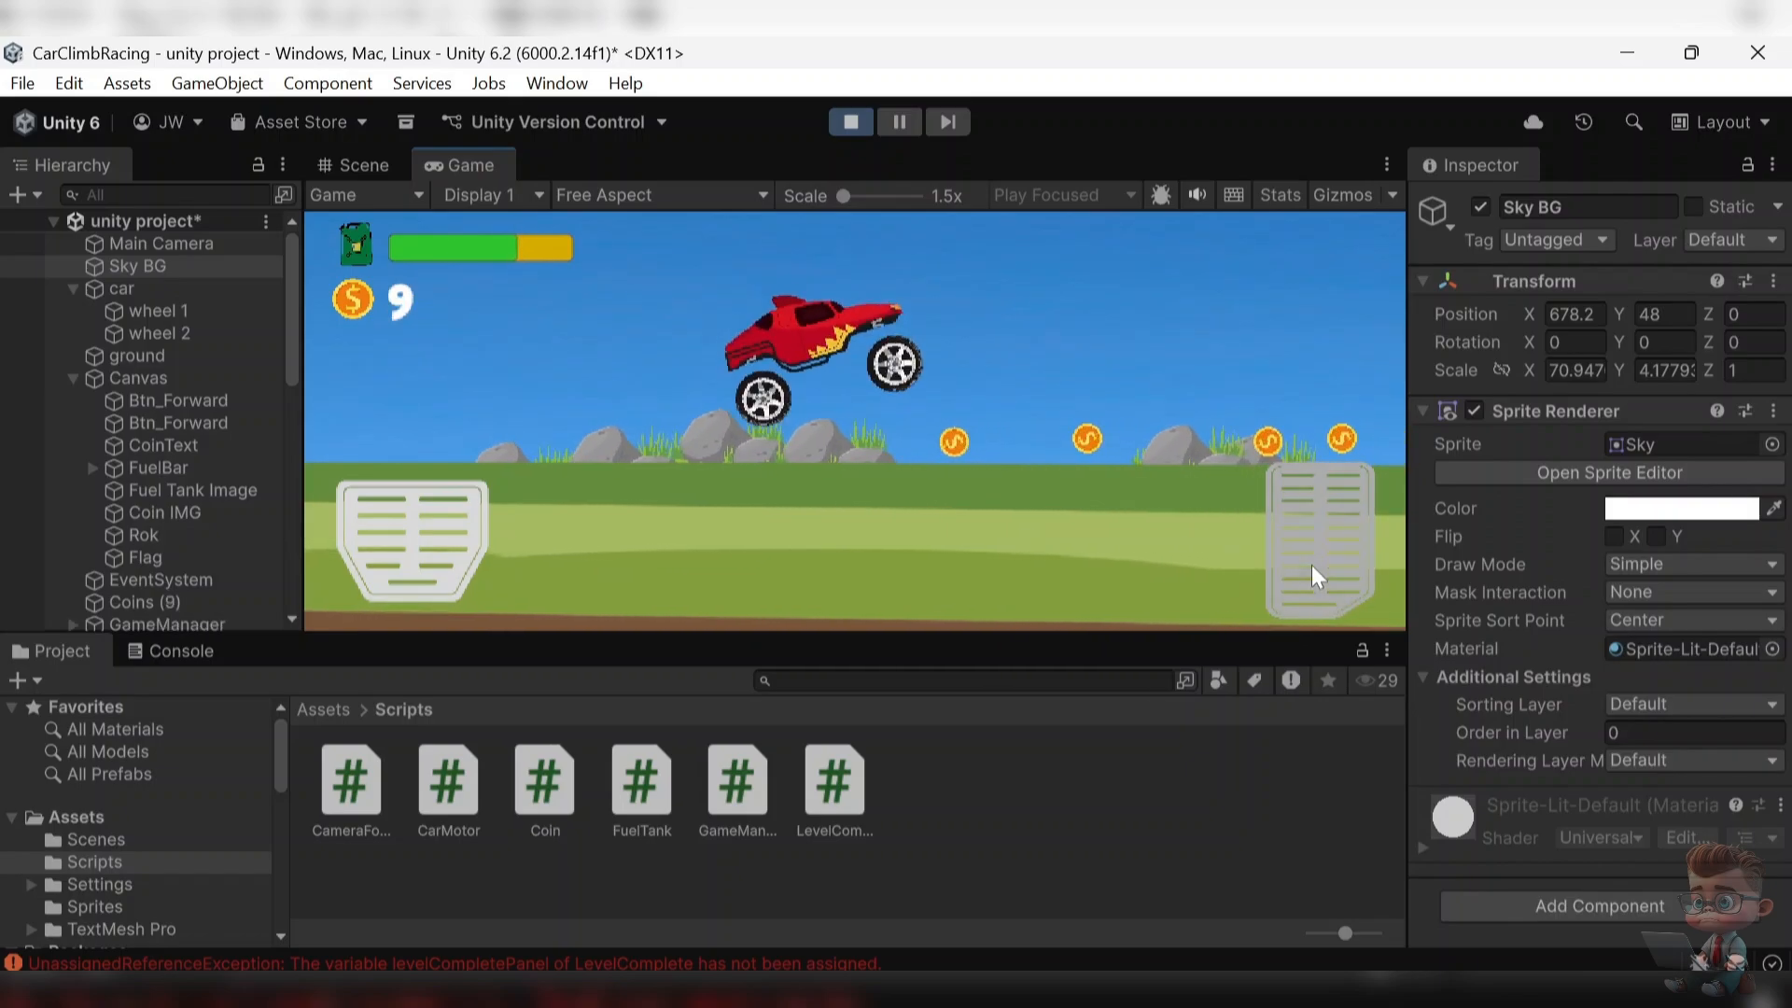
click(1312, 566)
key(ctrl+p)
- Try to create a new tag named Player from the tag options of wheel 1
click(140, 288)
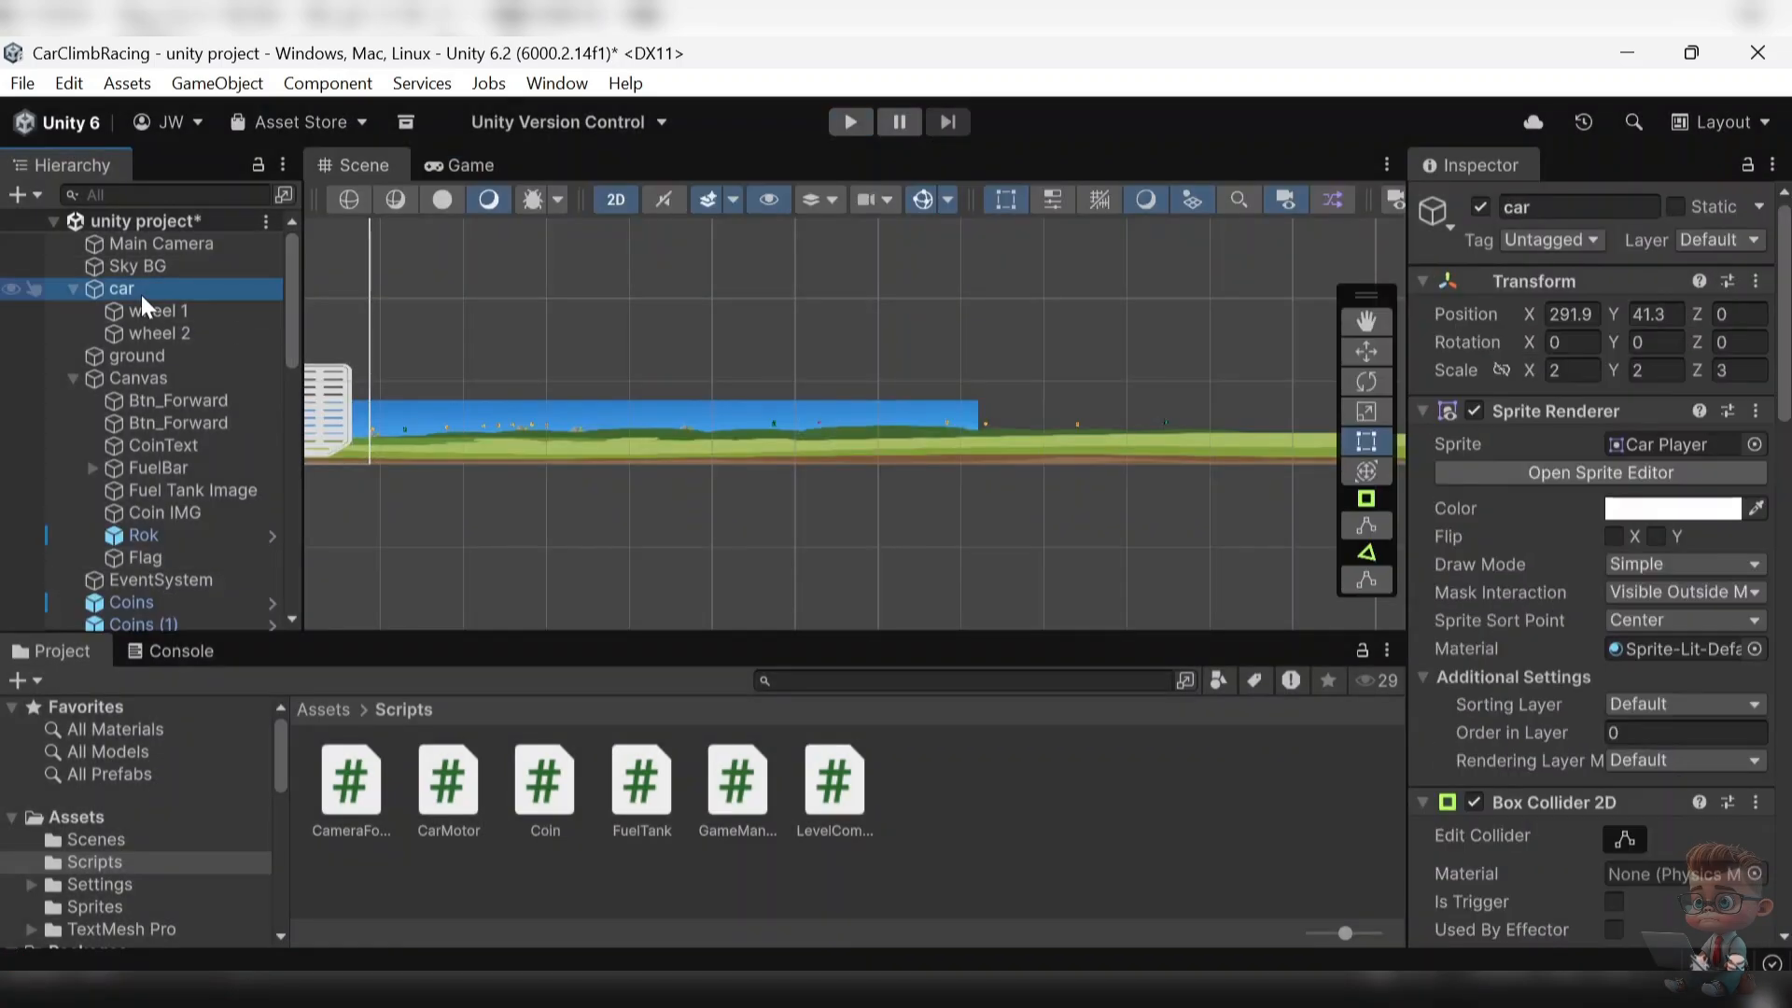
click(154, 315)
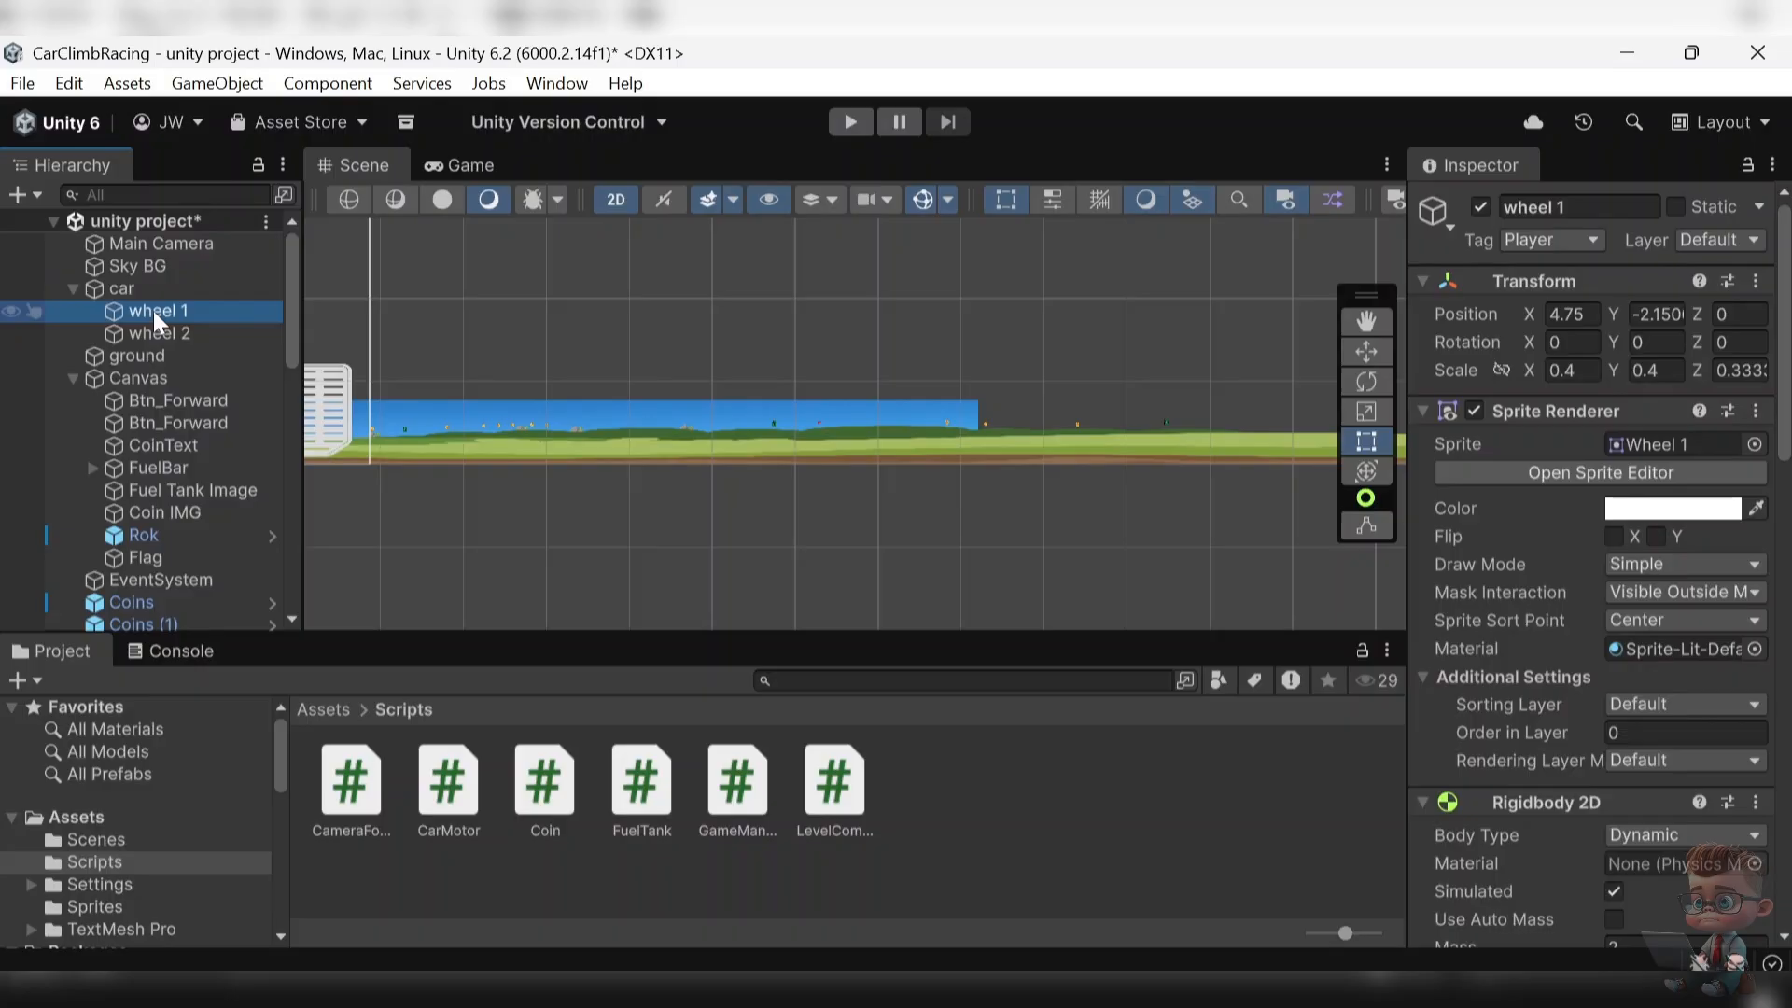
click(1551, 240)
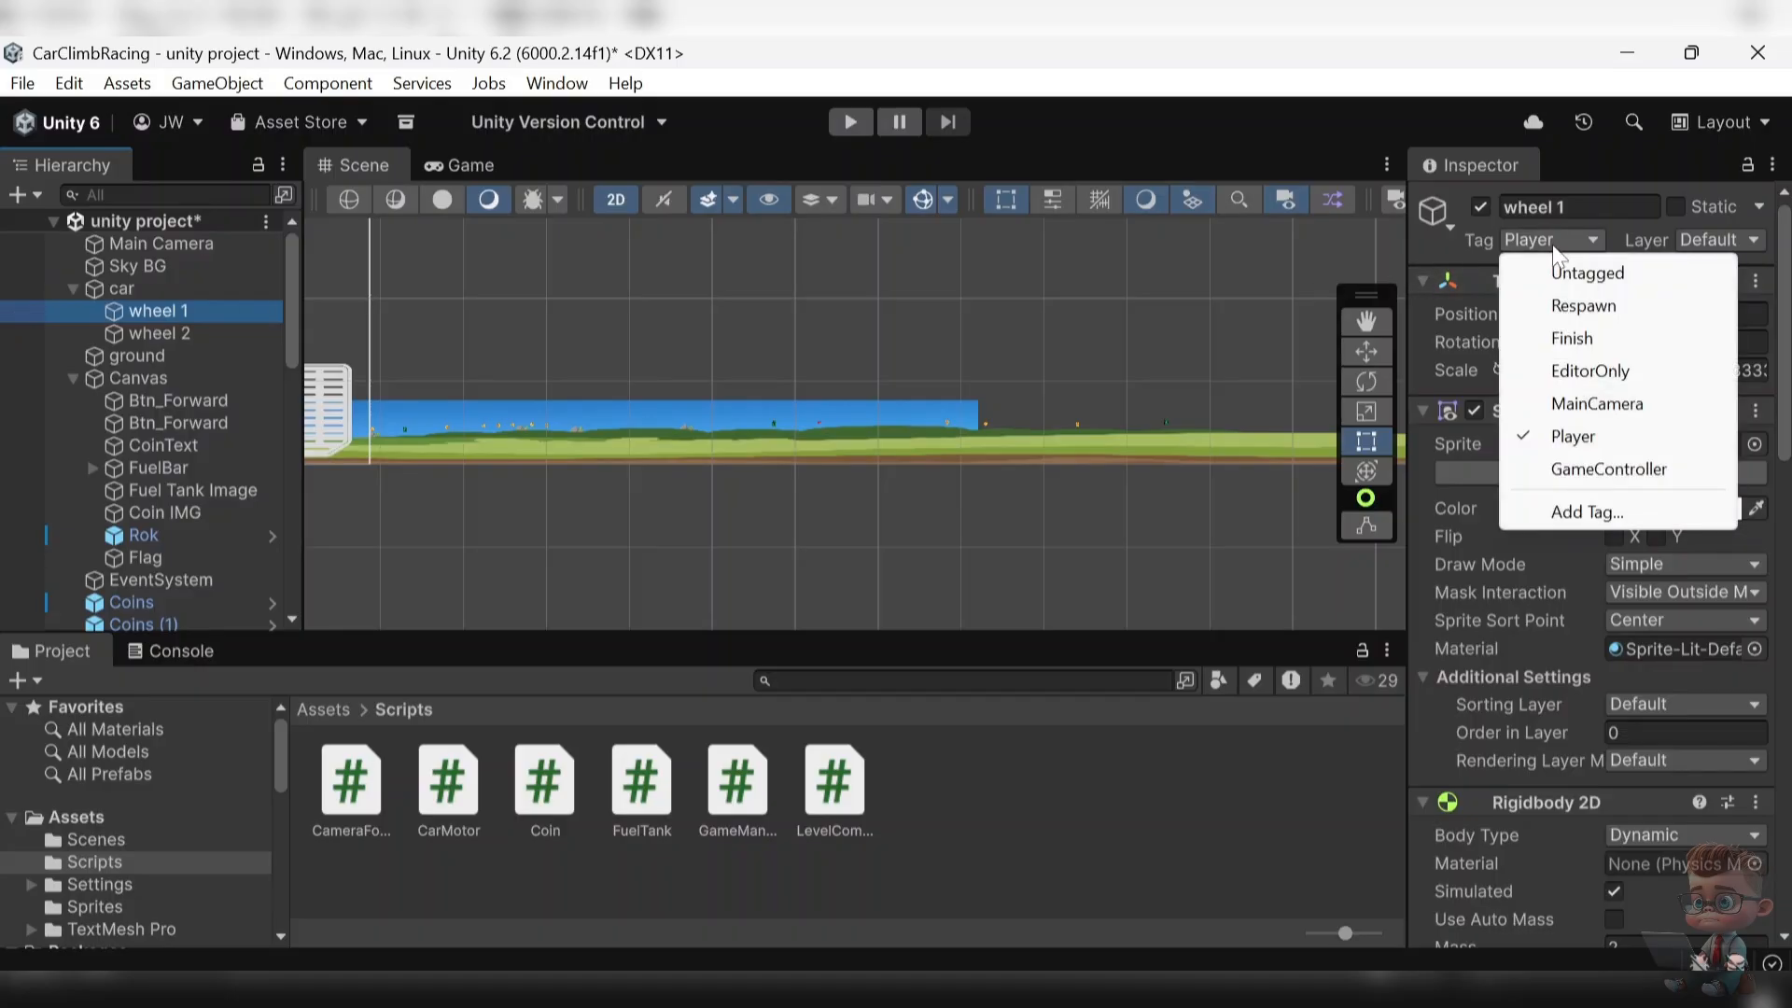
click(1595, 512)
click(1715, 360)
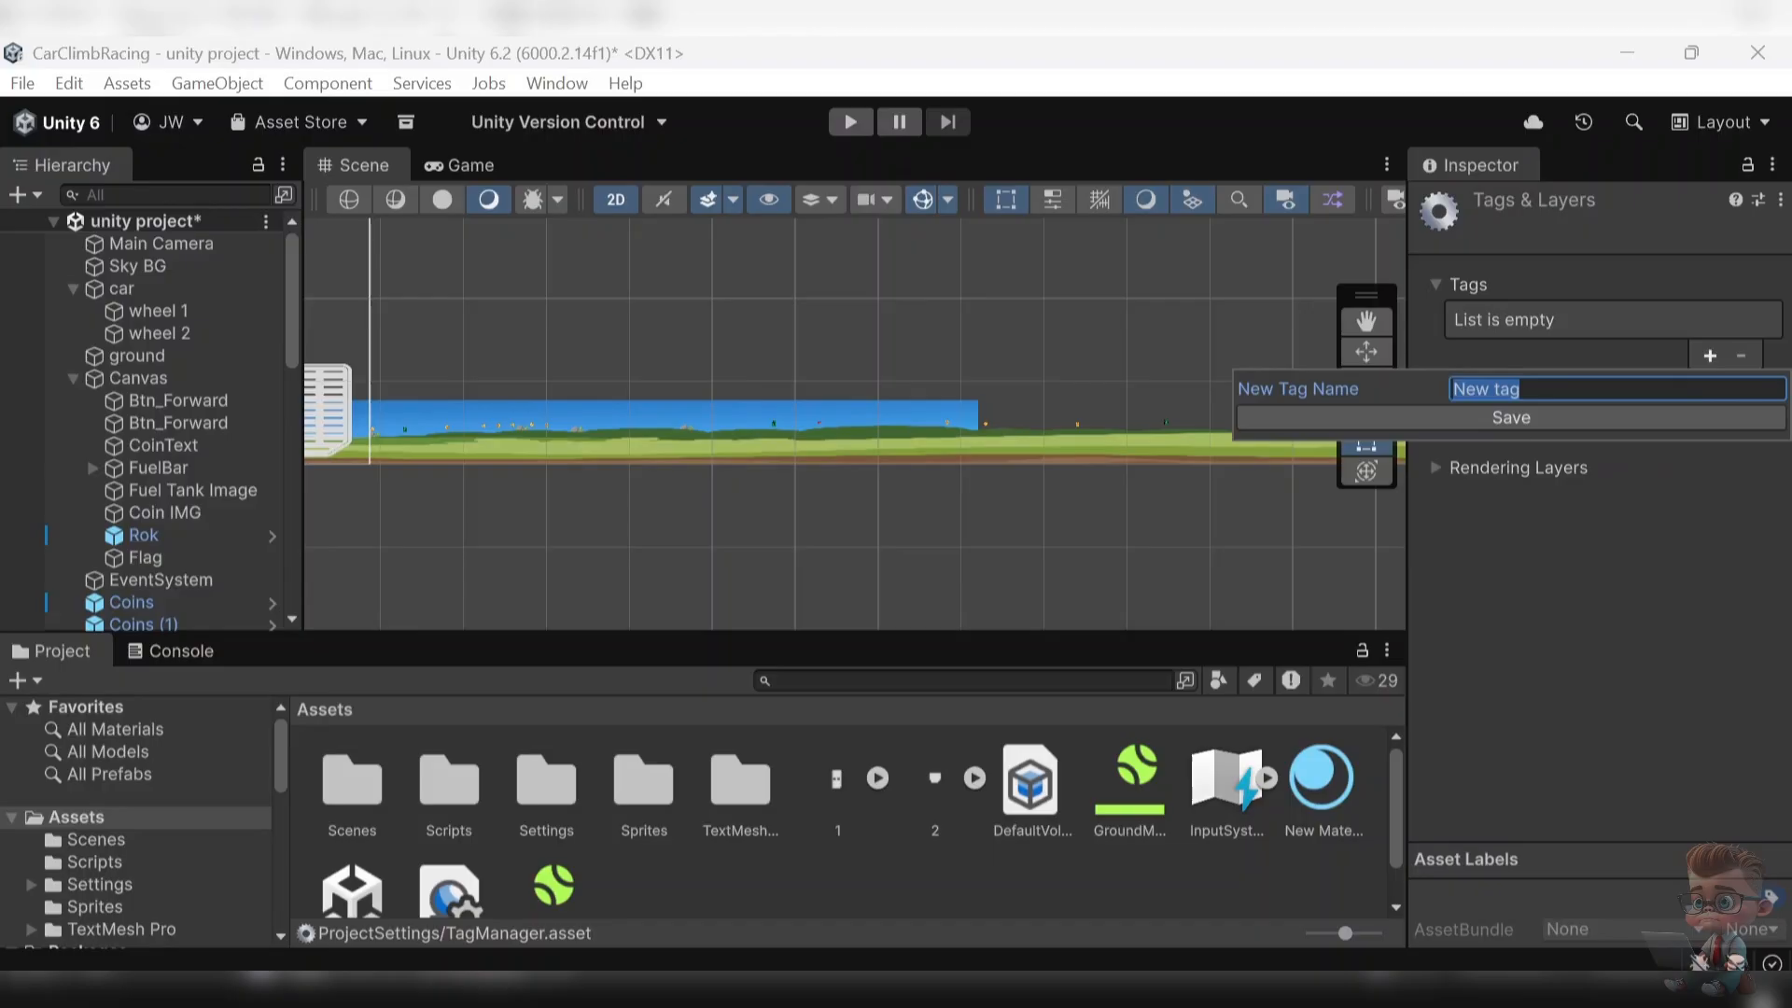
text(Player)
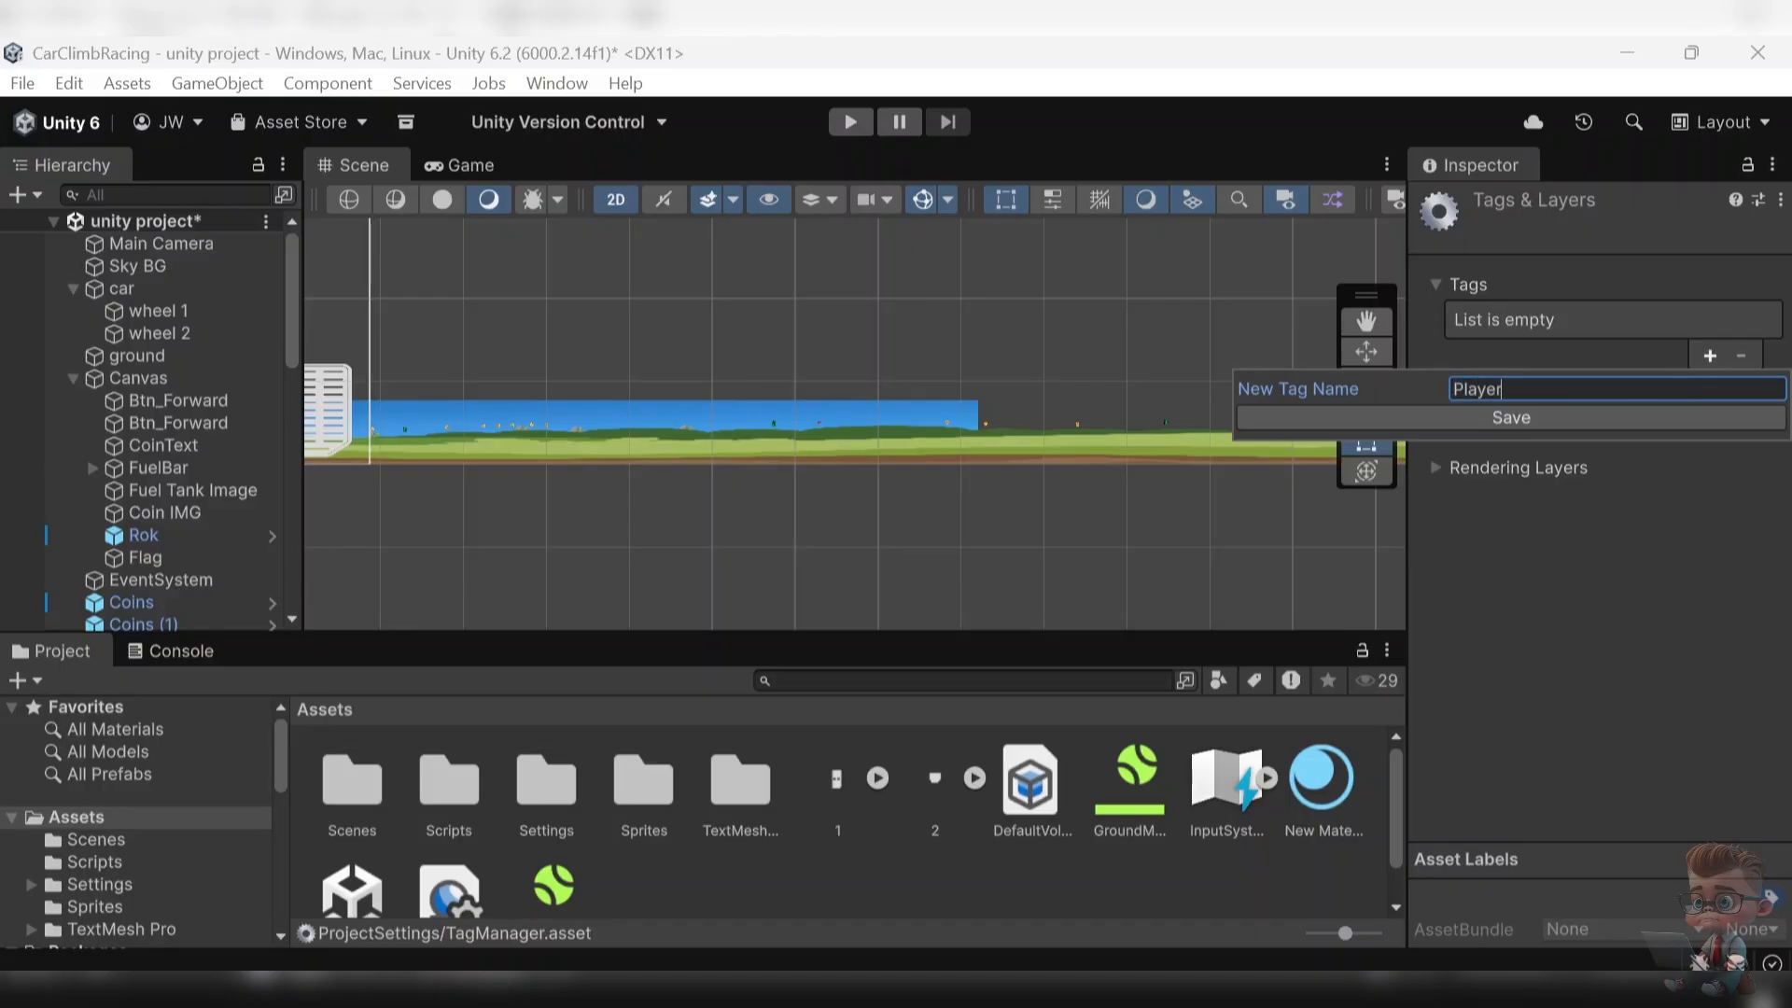
click(1577, 418)
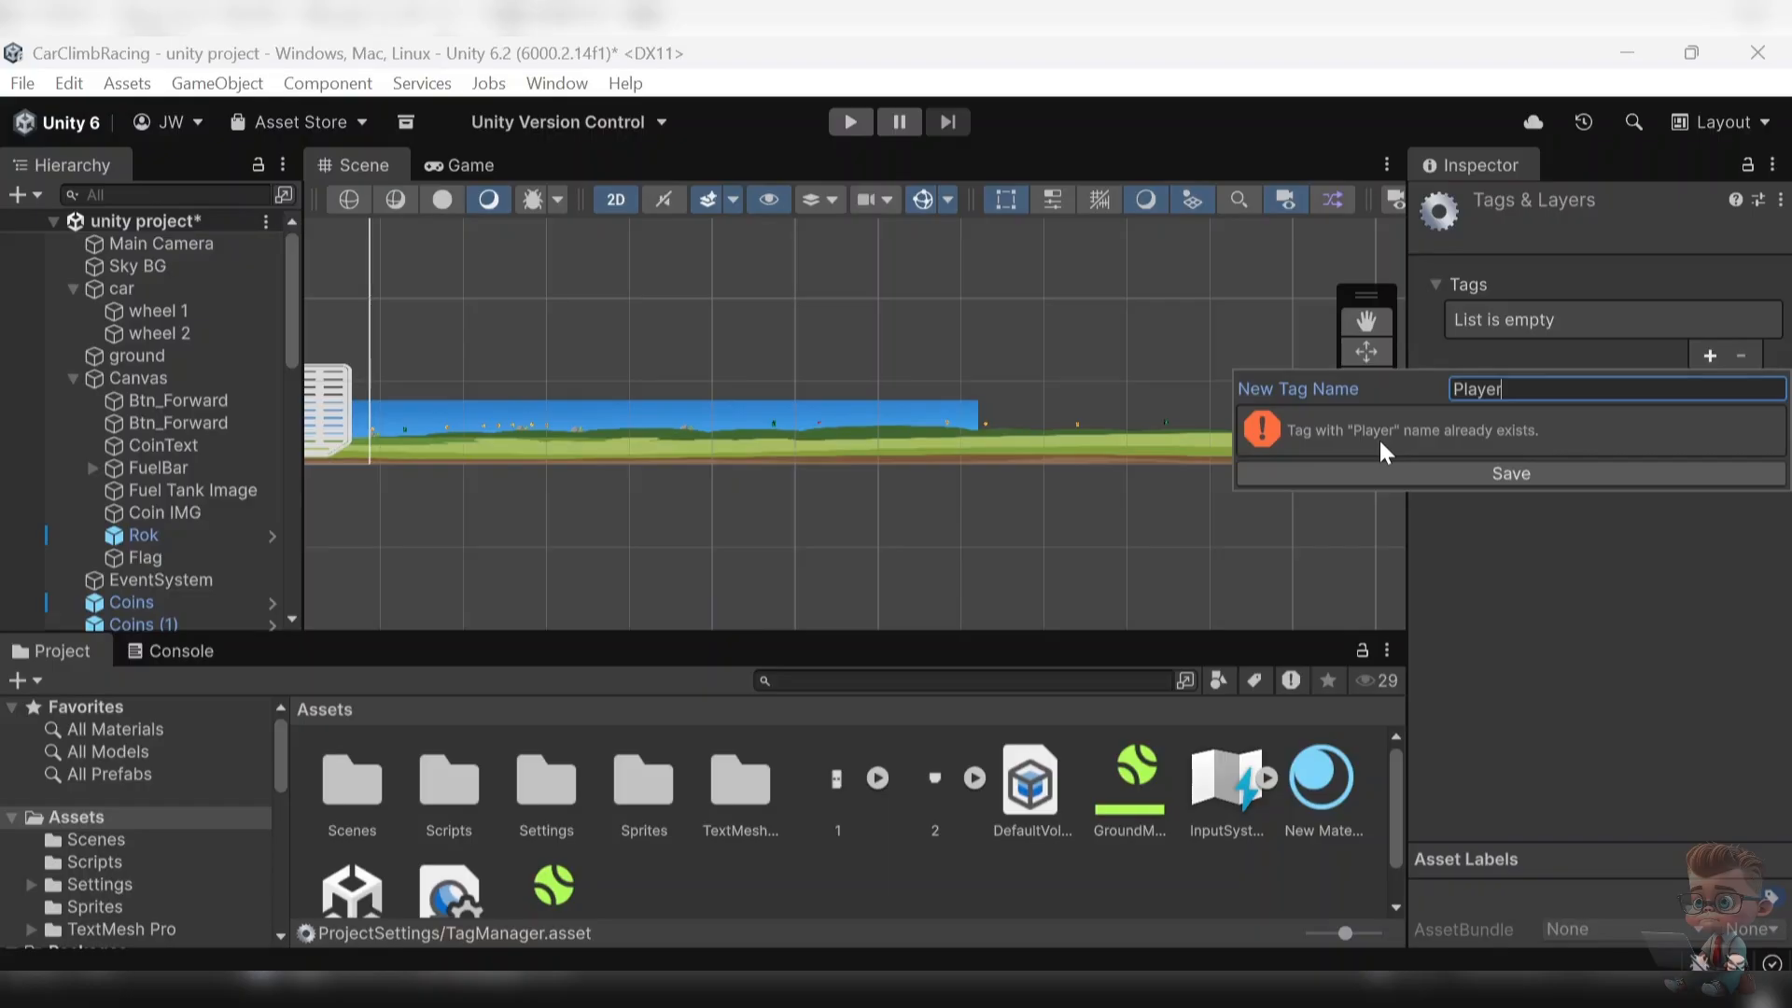
click(1477, 558)
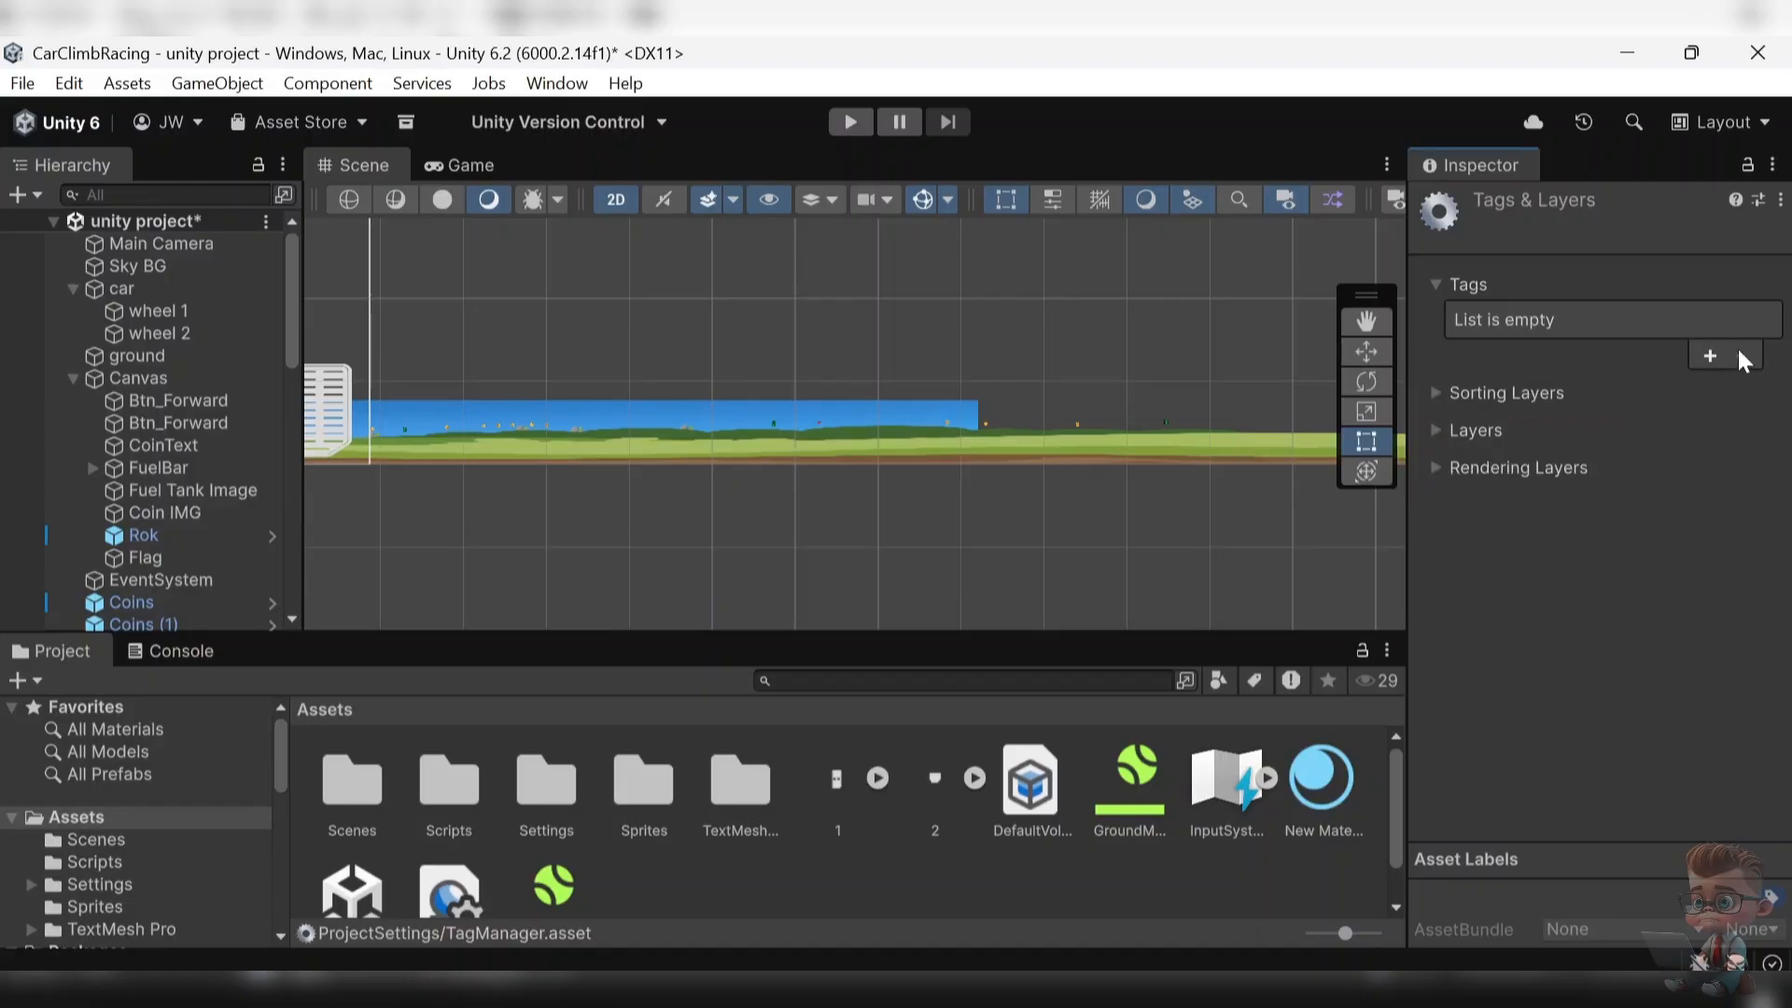
- Assign the Player tag to wheel 1 and check the tag of wheel 2
click(160, 314)
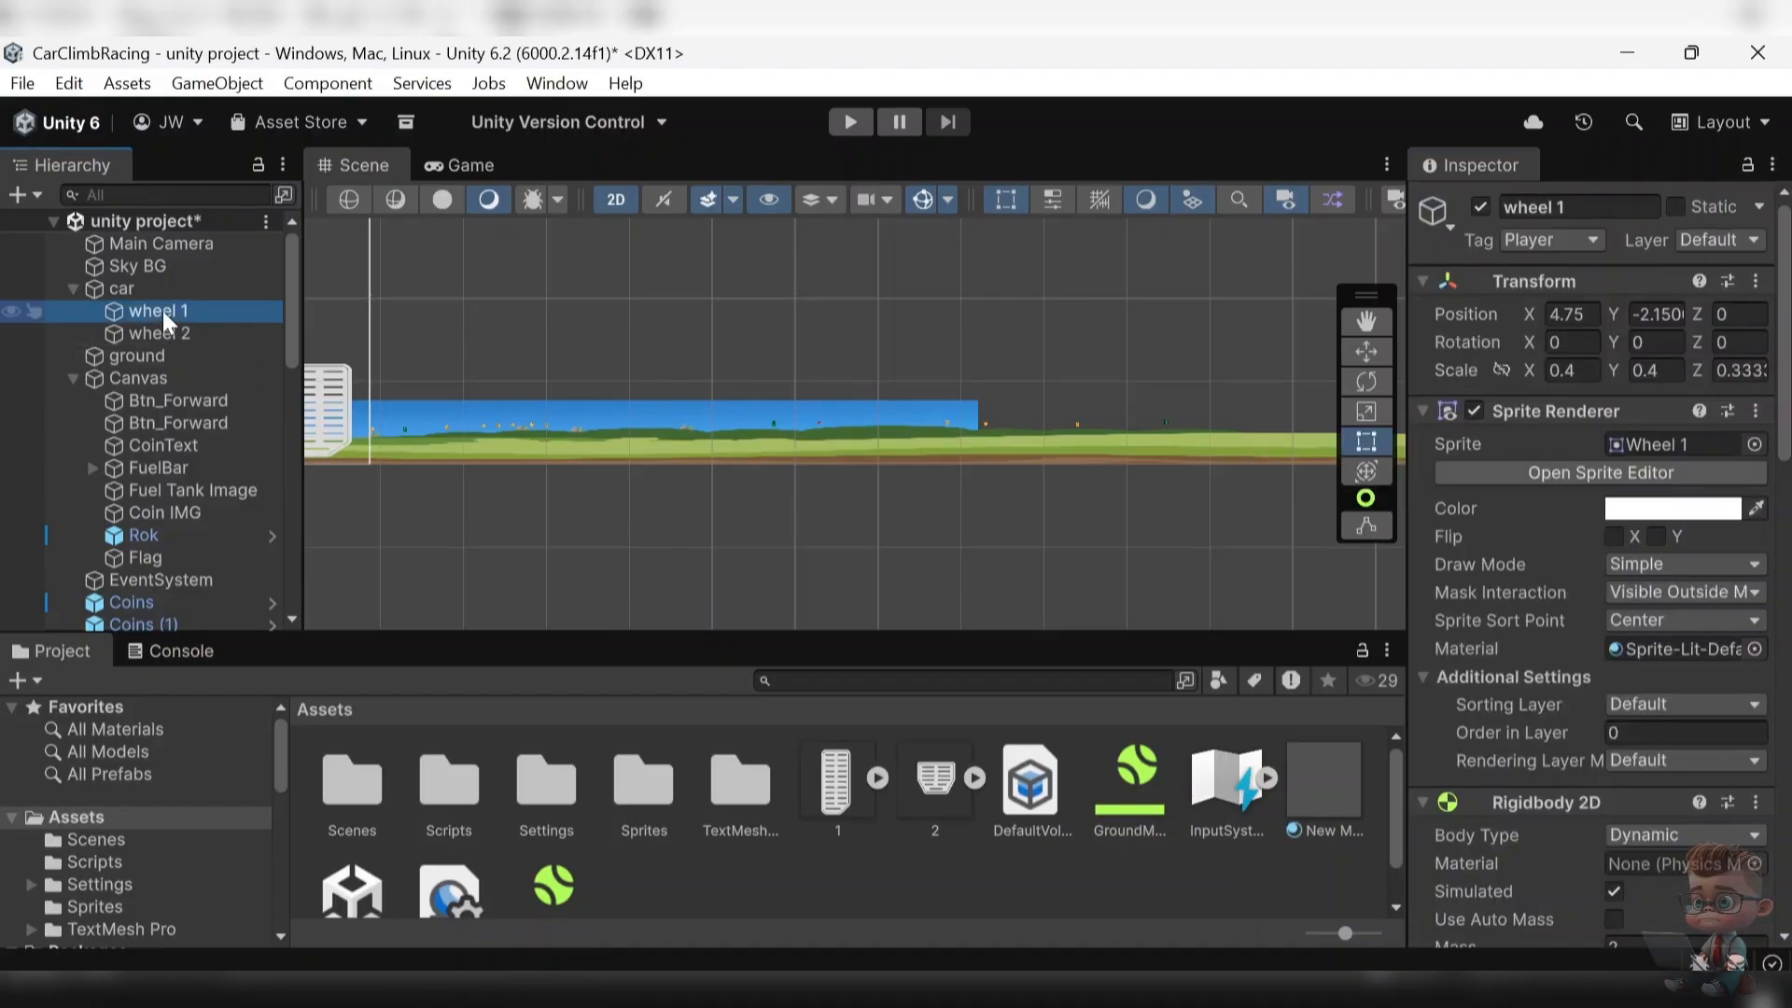
click(1579, 242)
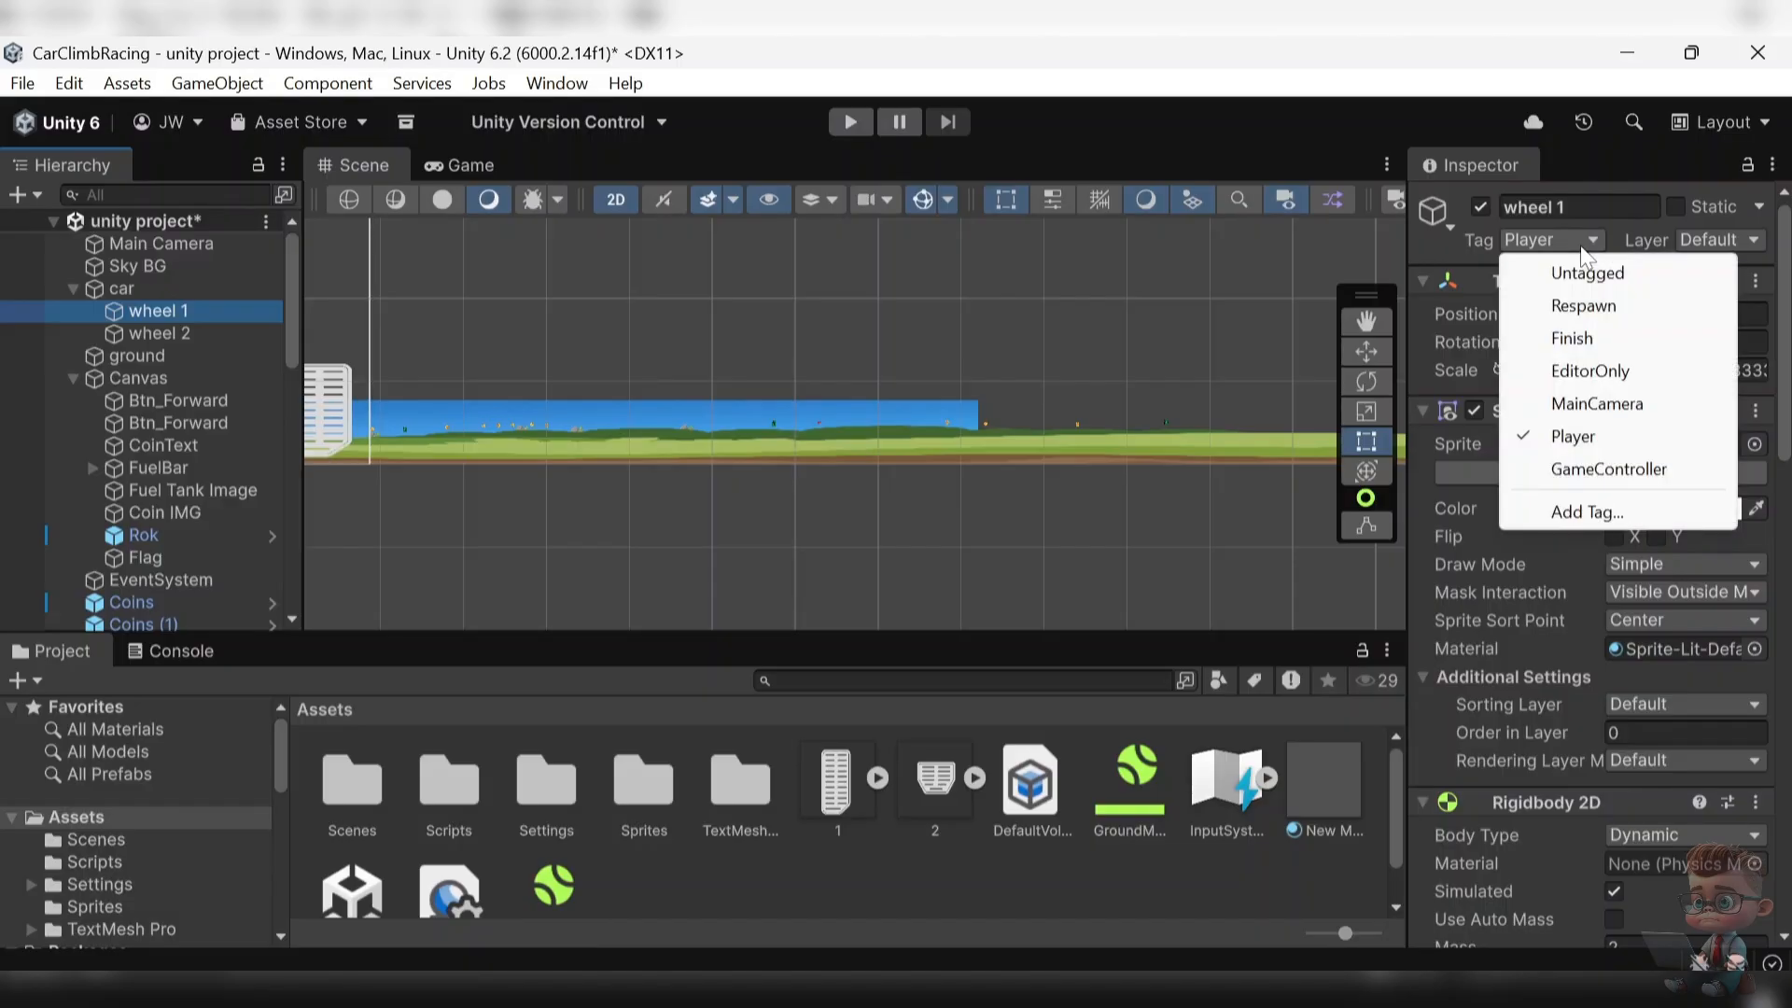
click(1599, 438)
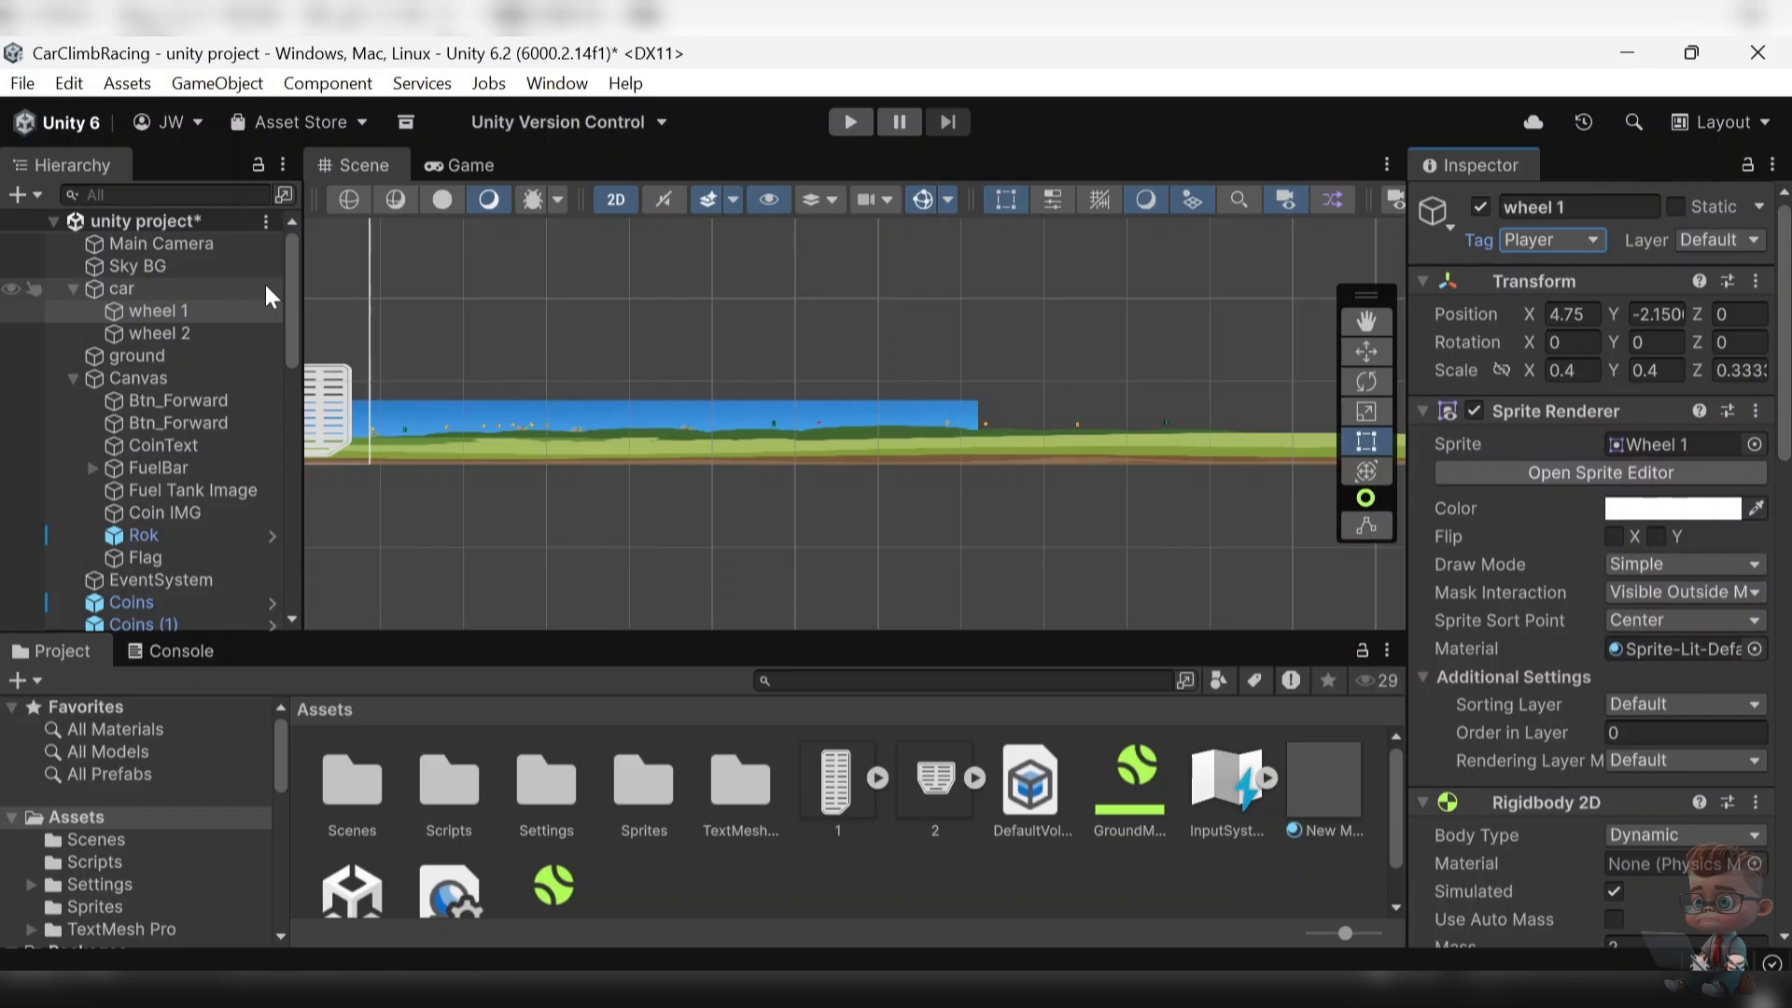
click(198, 336)
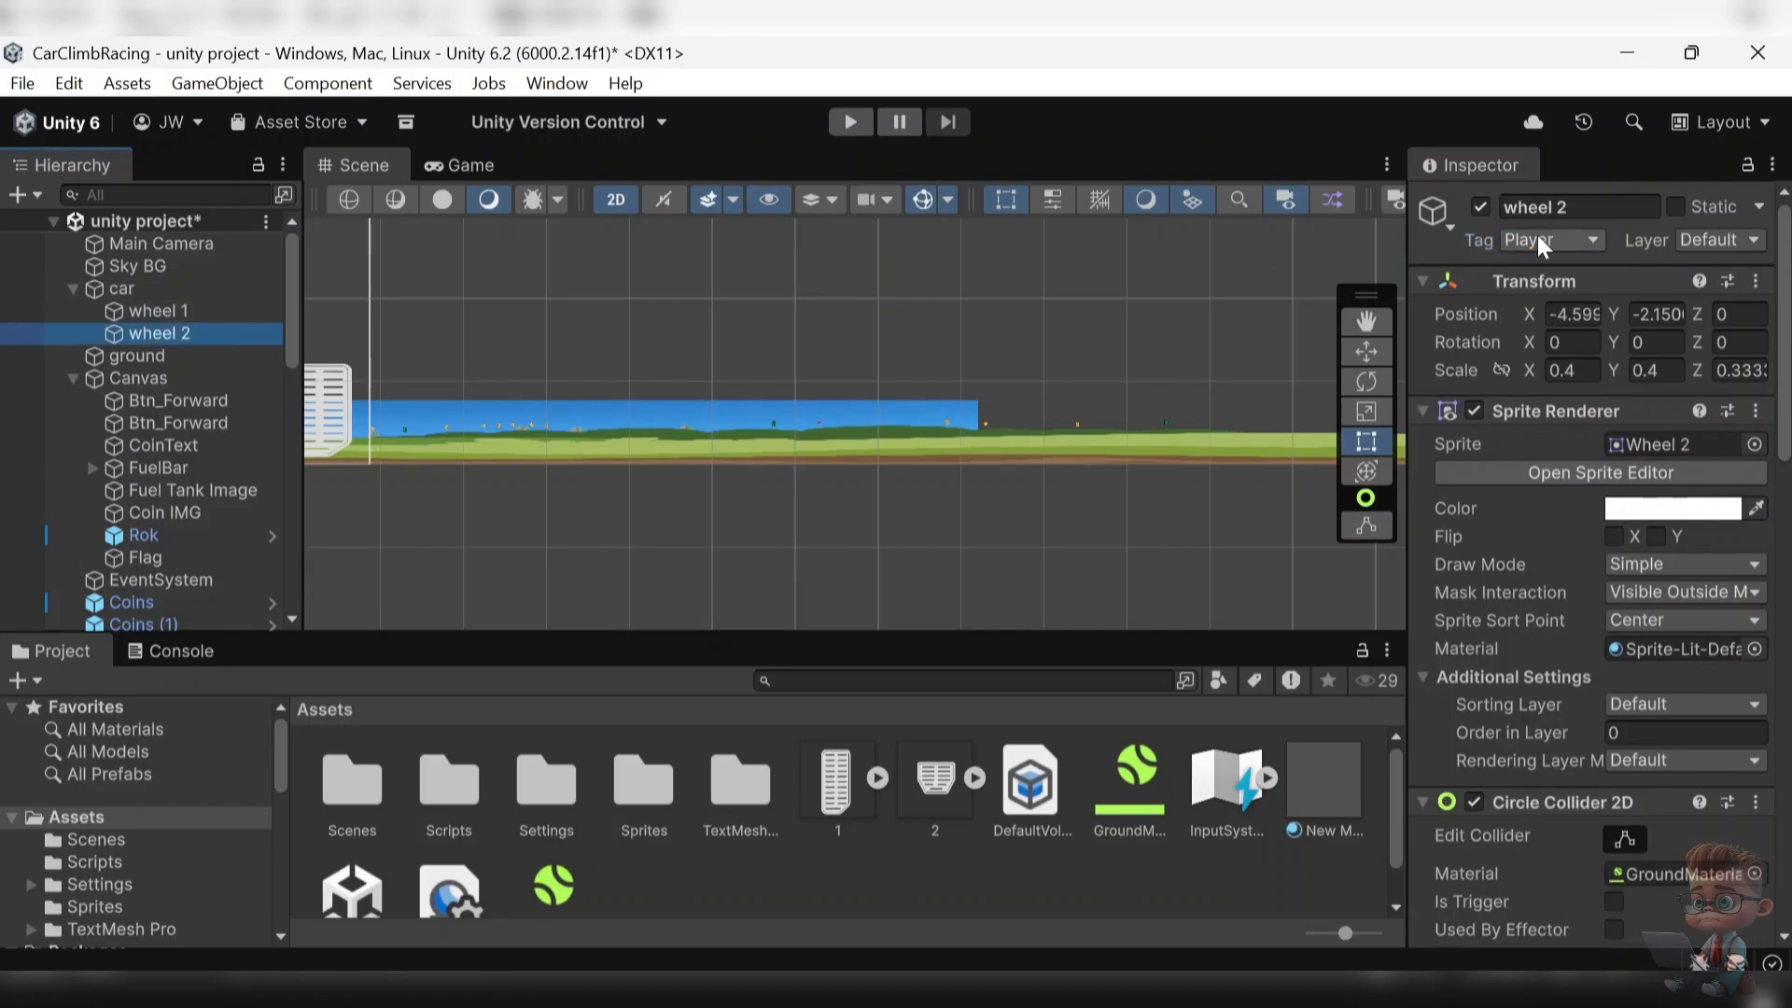
click(1537, 239)
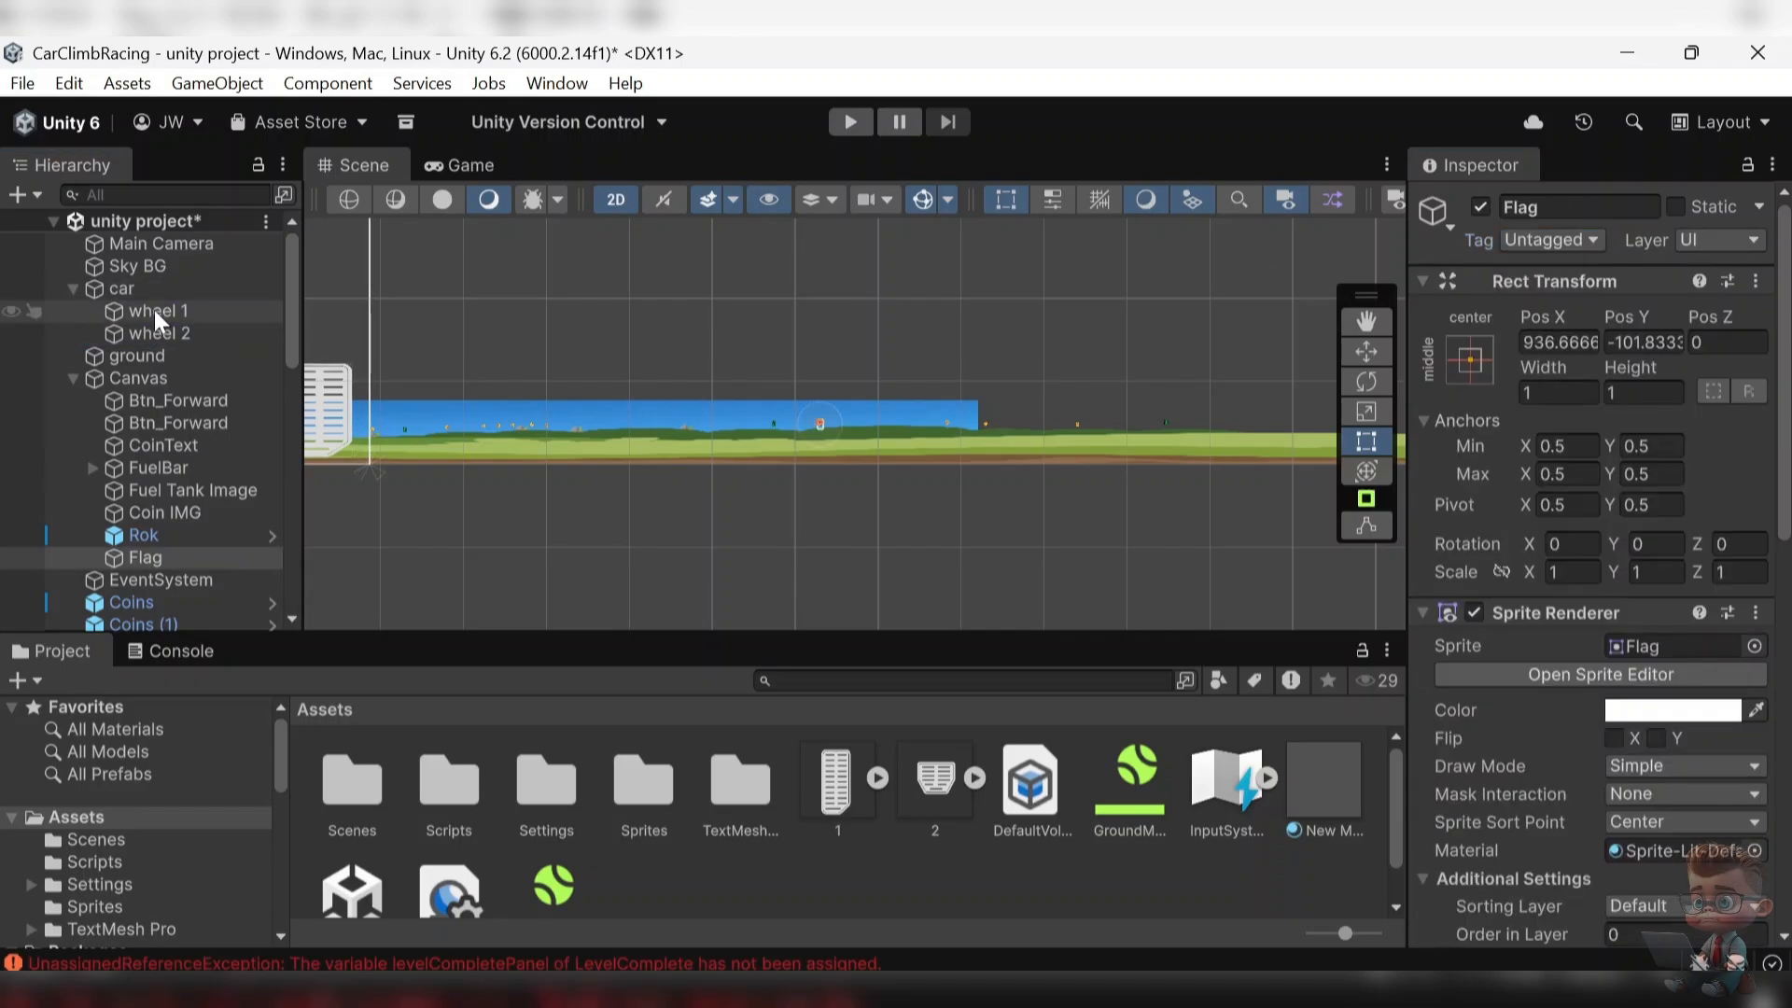
- Test driving the car through the coins with wheel 1 and wheel 2 set to Untagged, and stop the game
click(156, 314)
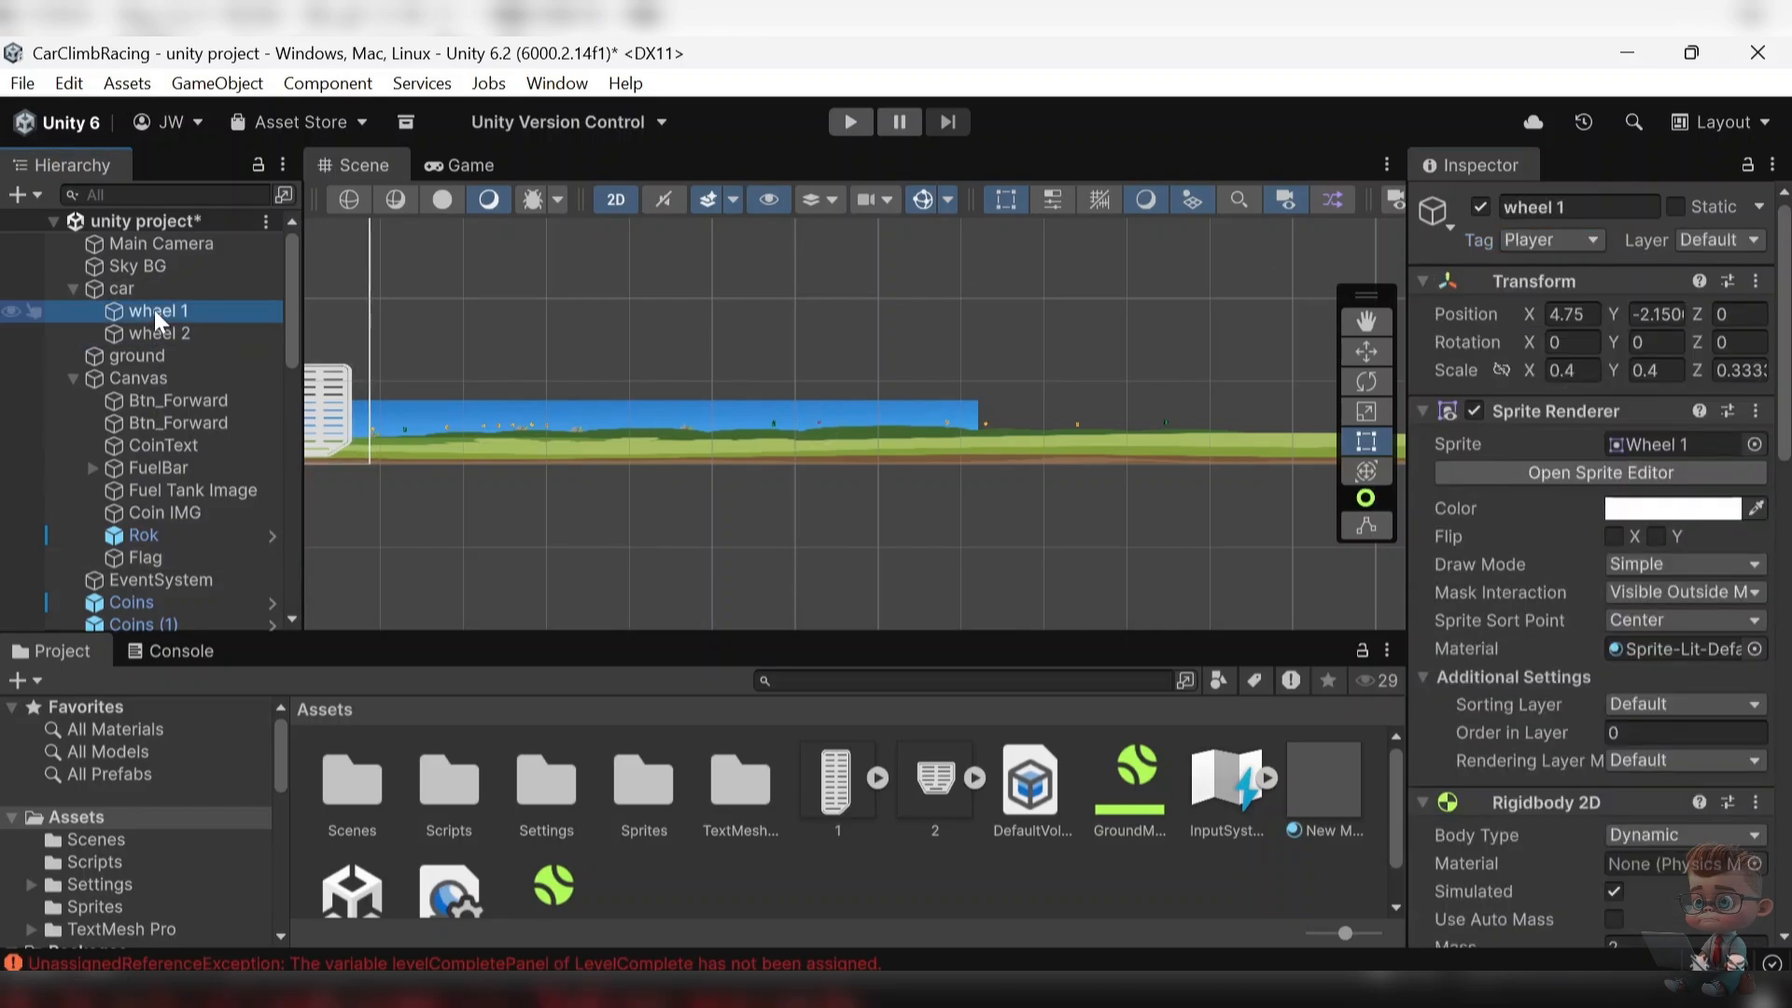
click(1543, 235)
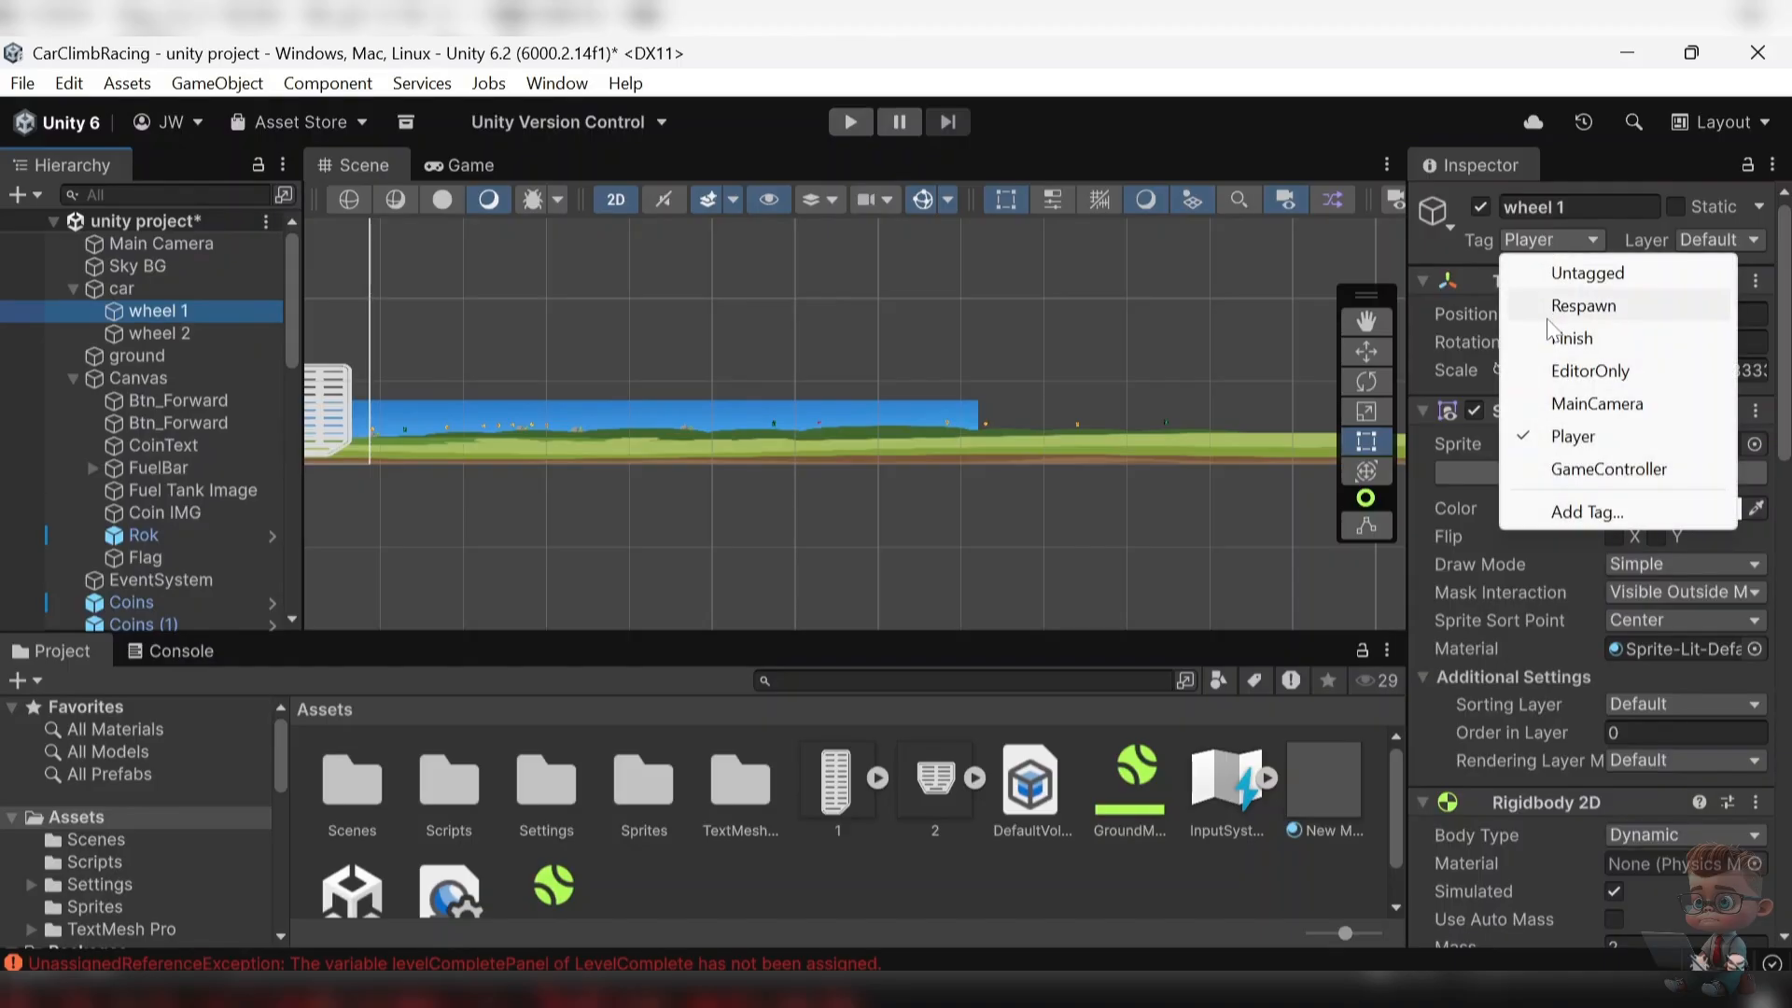
click(1583, 275)
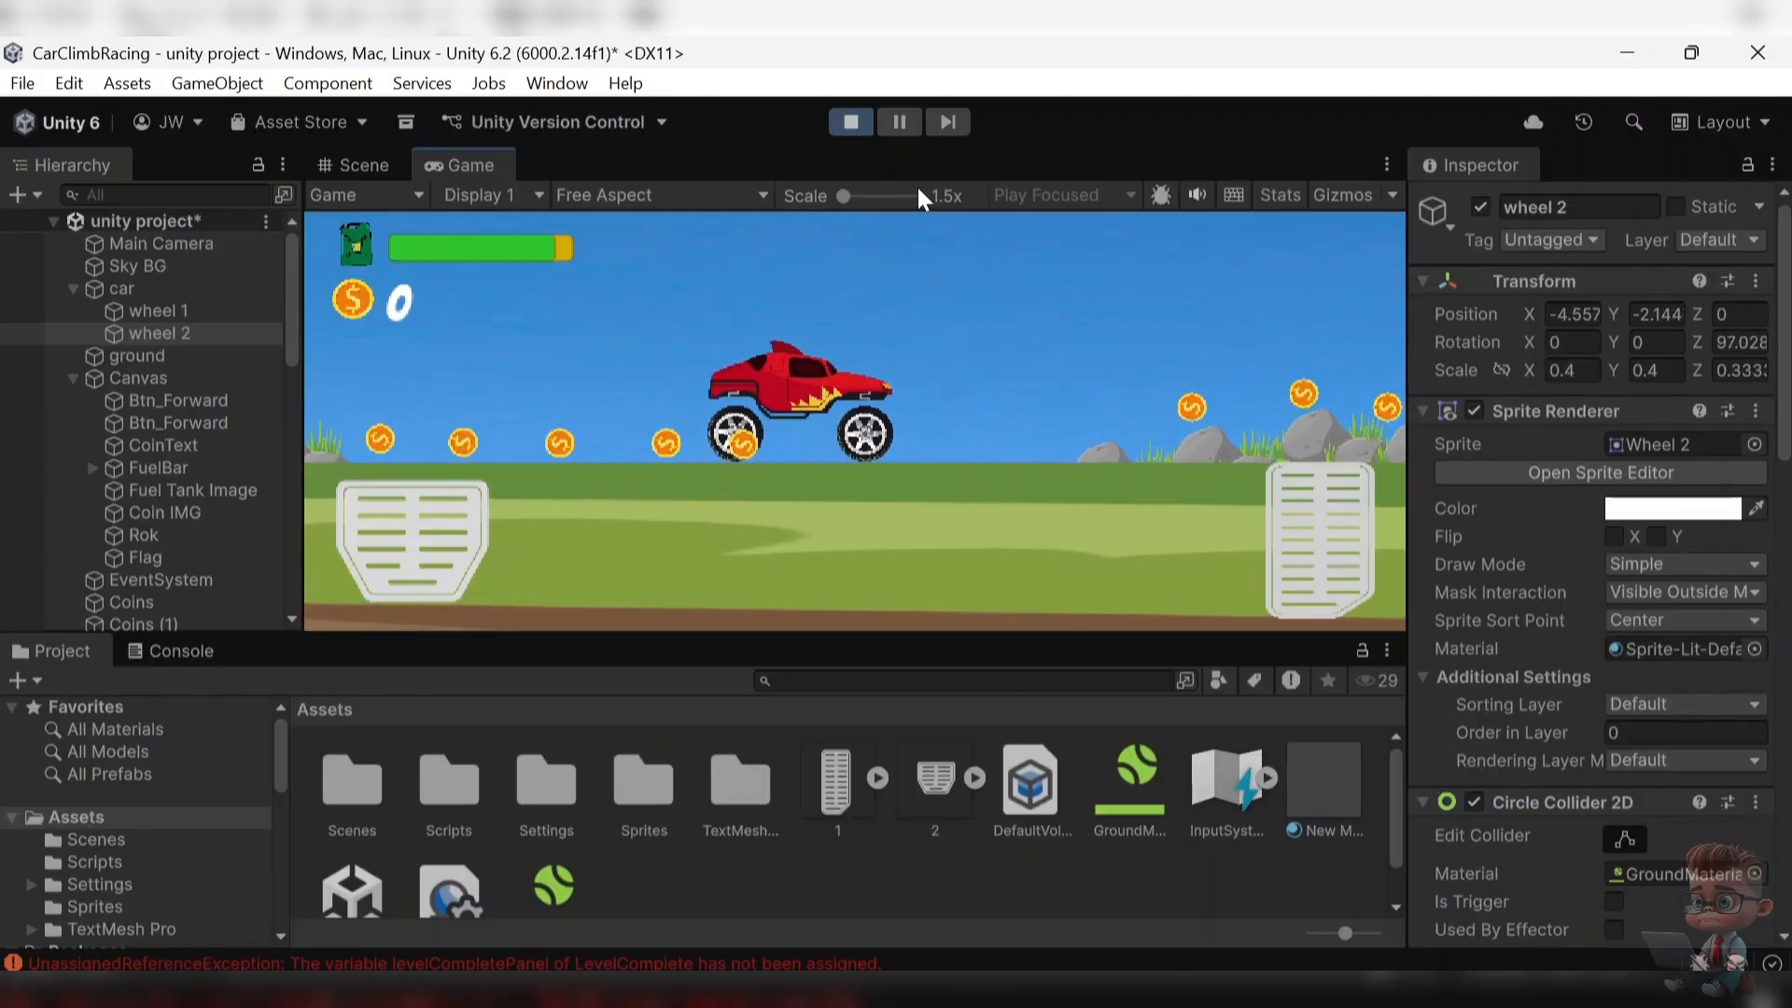
click(850, 123)
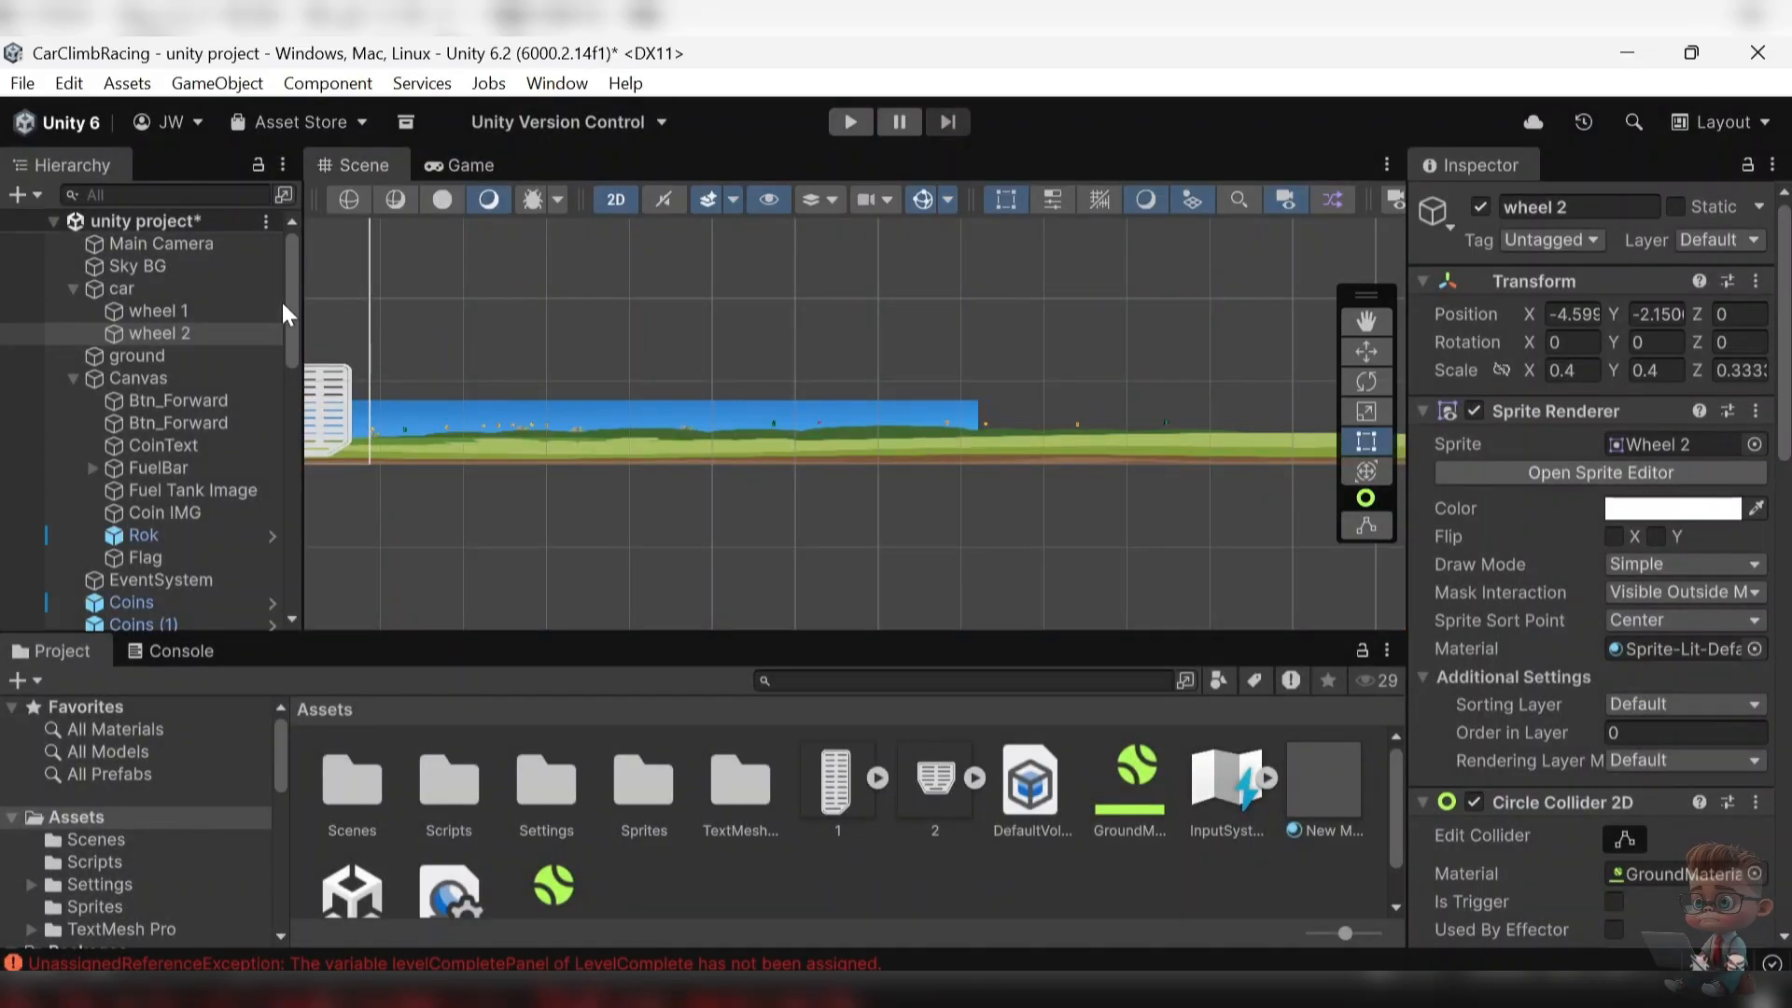
- Set the tag of both wheel 1 and wheel 2 to Player
click(220, 310)
click(1549, 240)
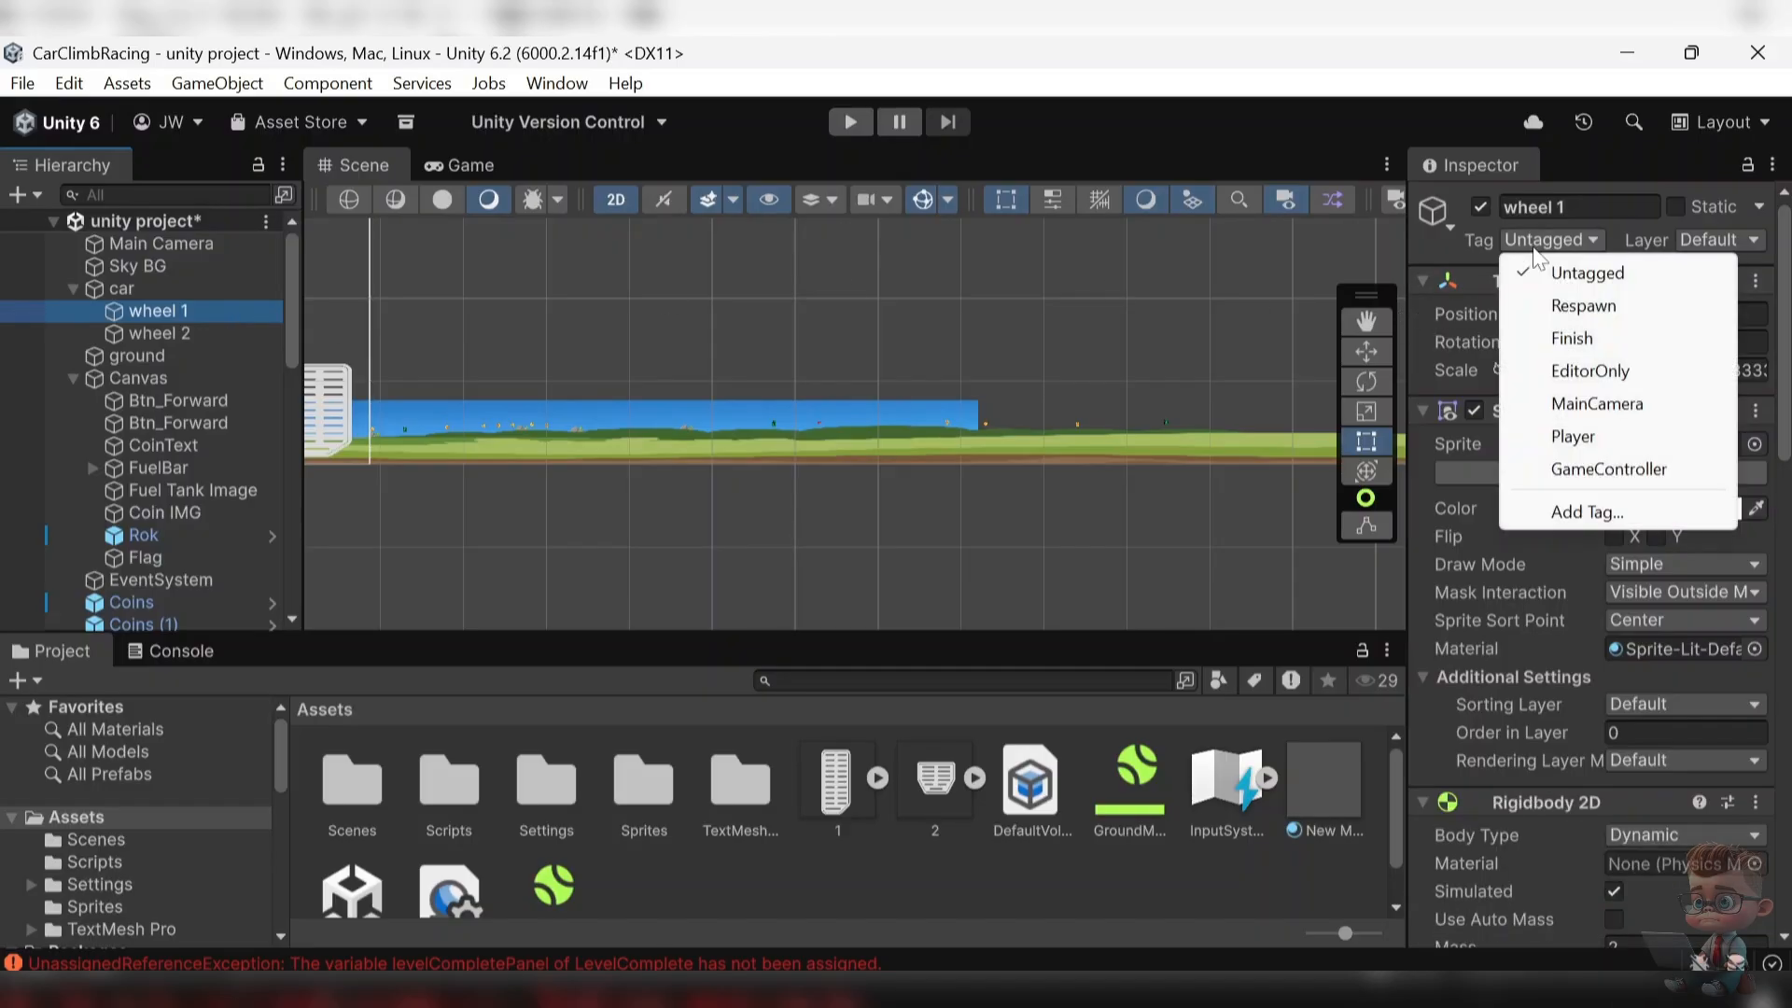
click(182, 335)
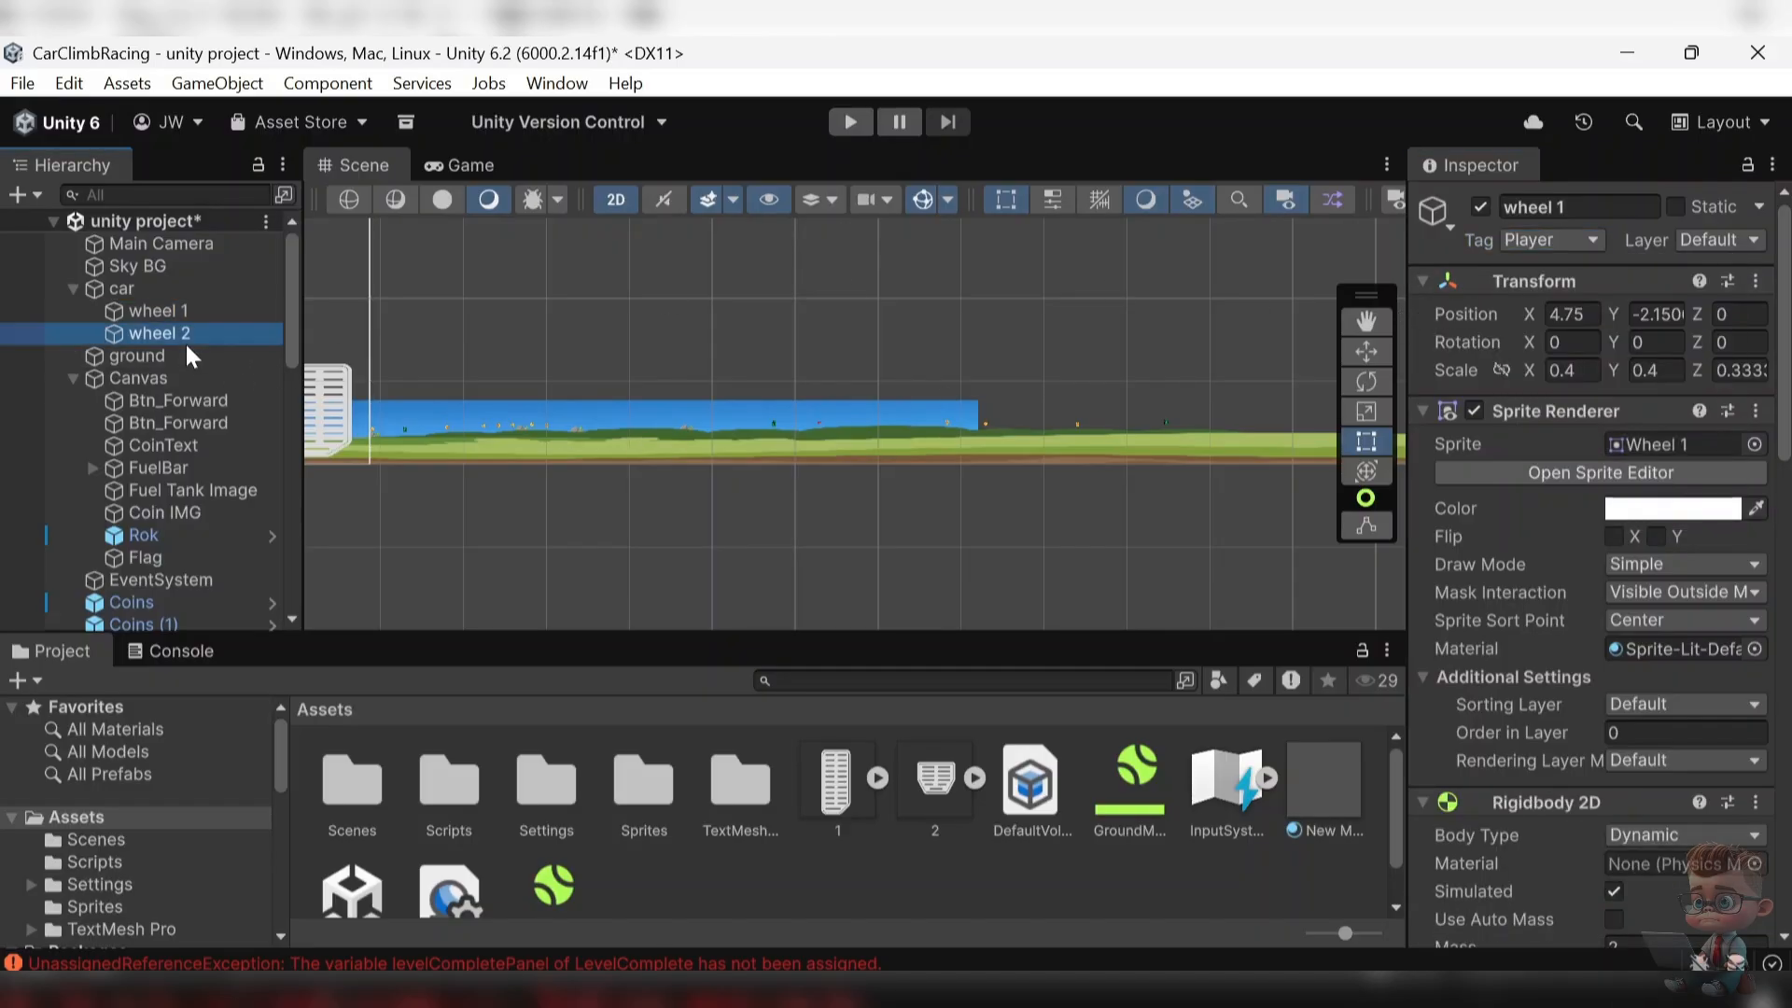
click(1560, 241)
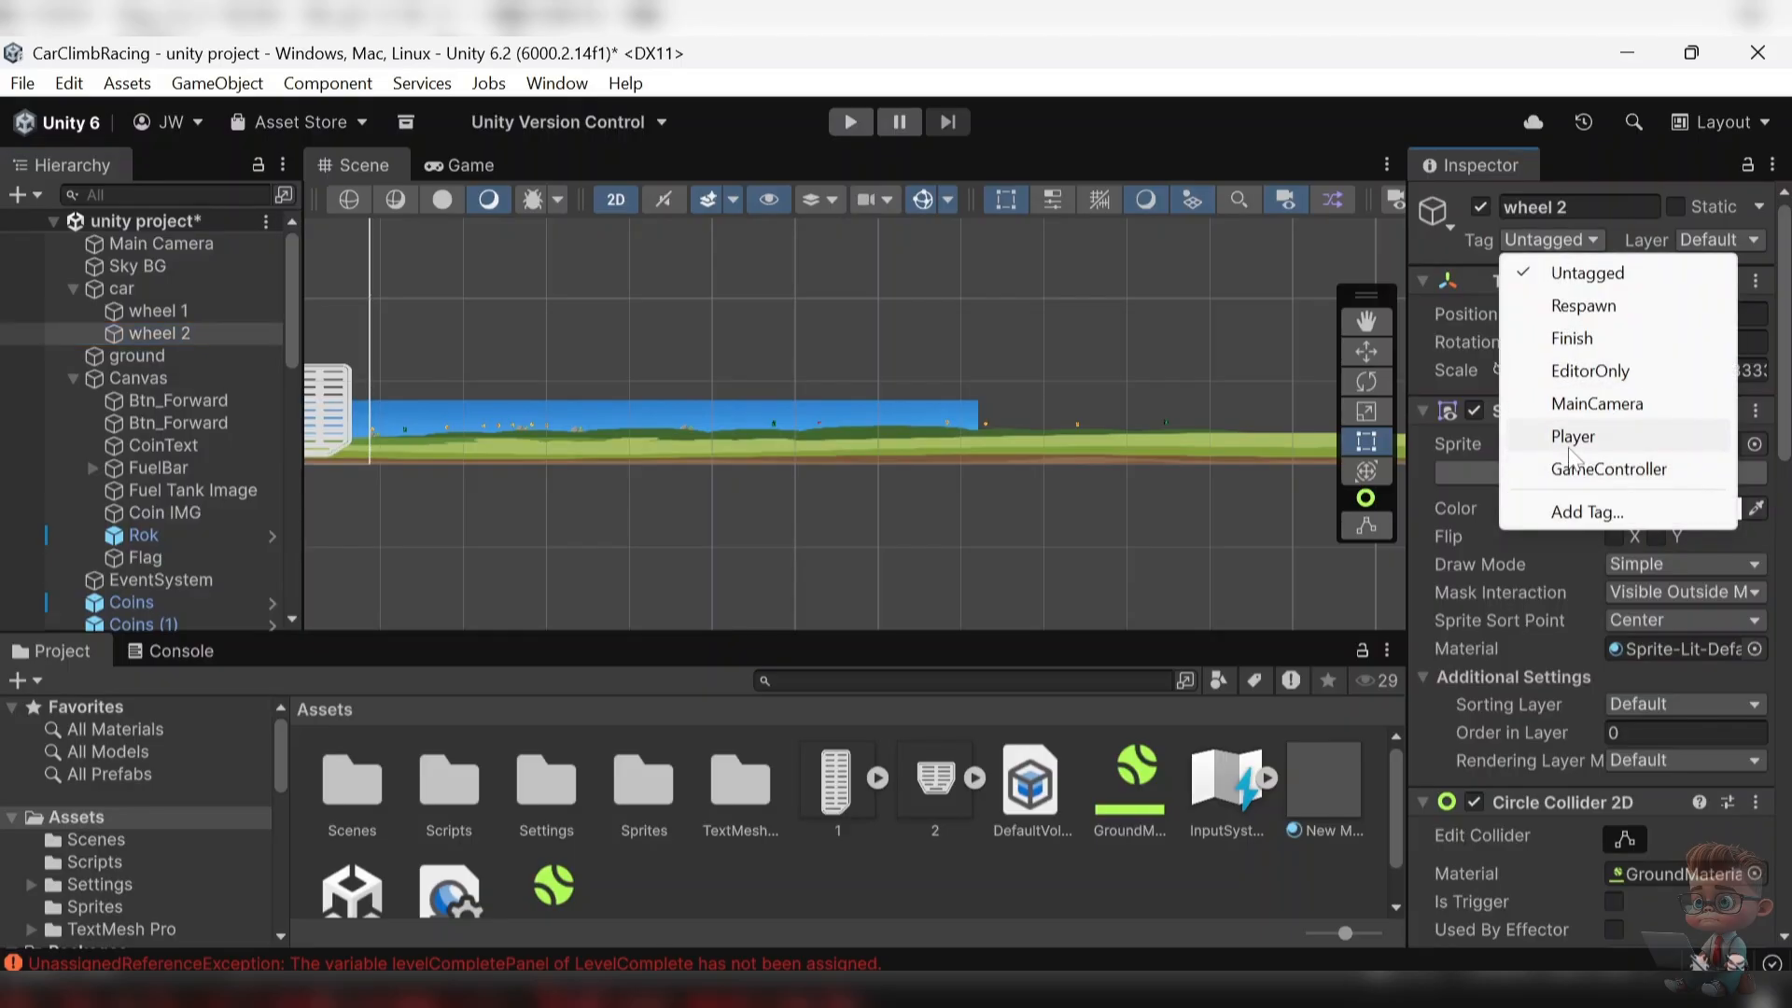
click(1570, 448)
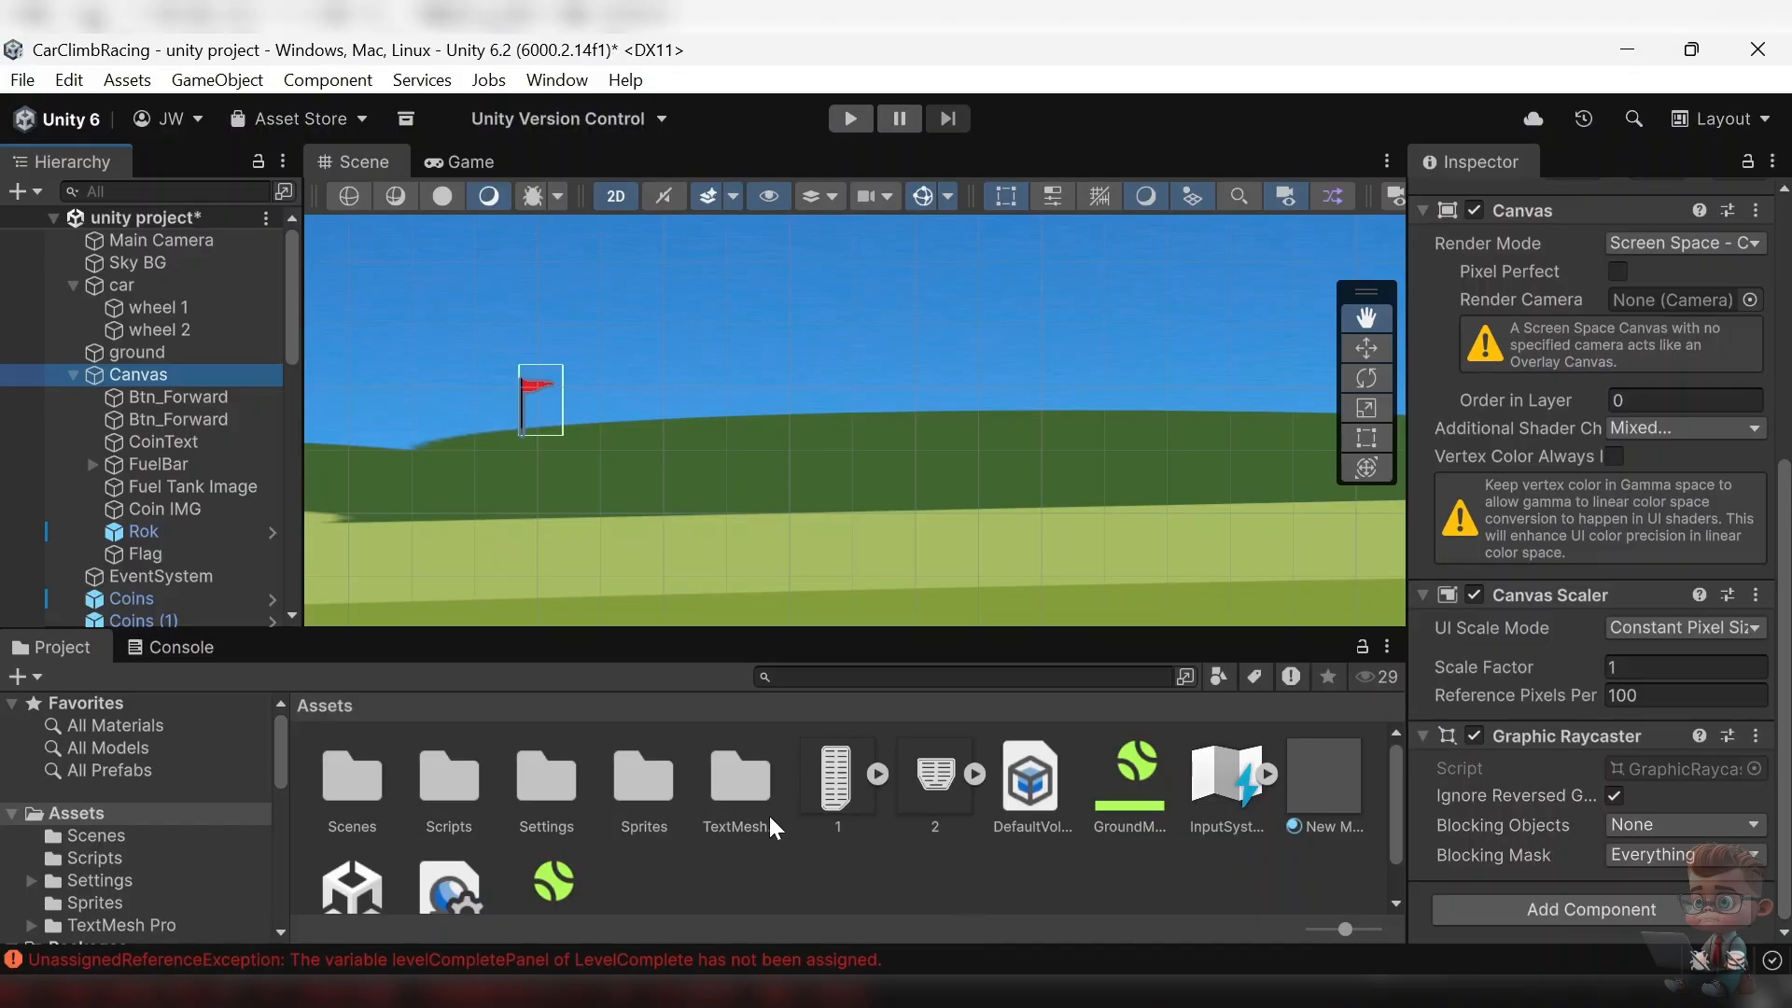
- Add a UI Panel under the Canvas and name it Level Complete
right_click(93, 383)
mouse_move(261, 854)
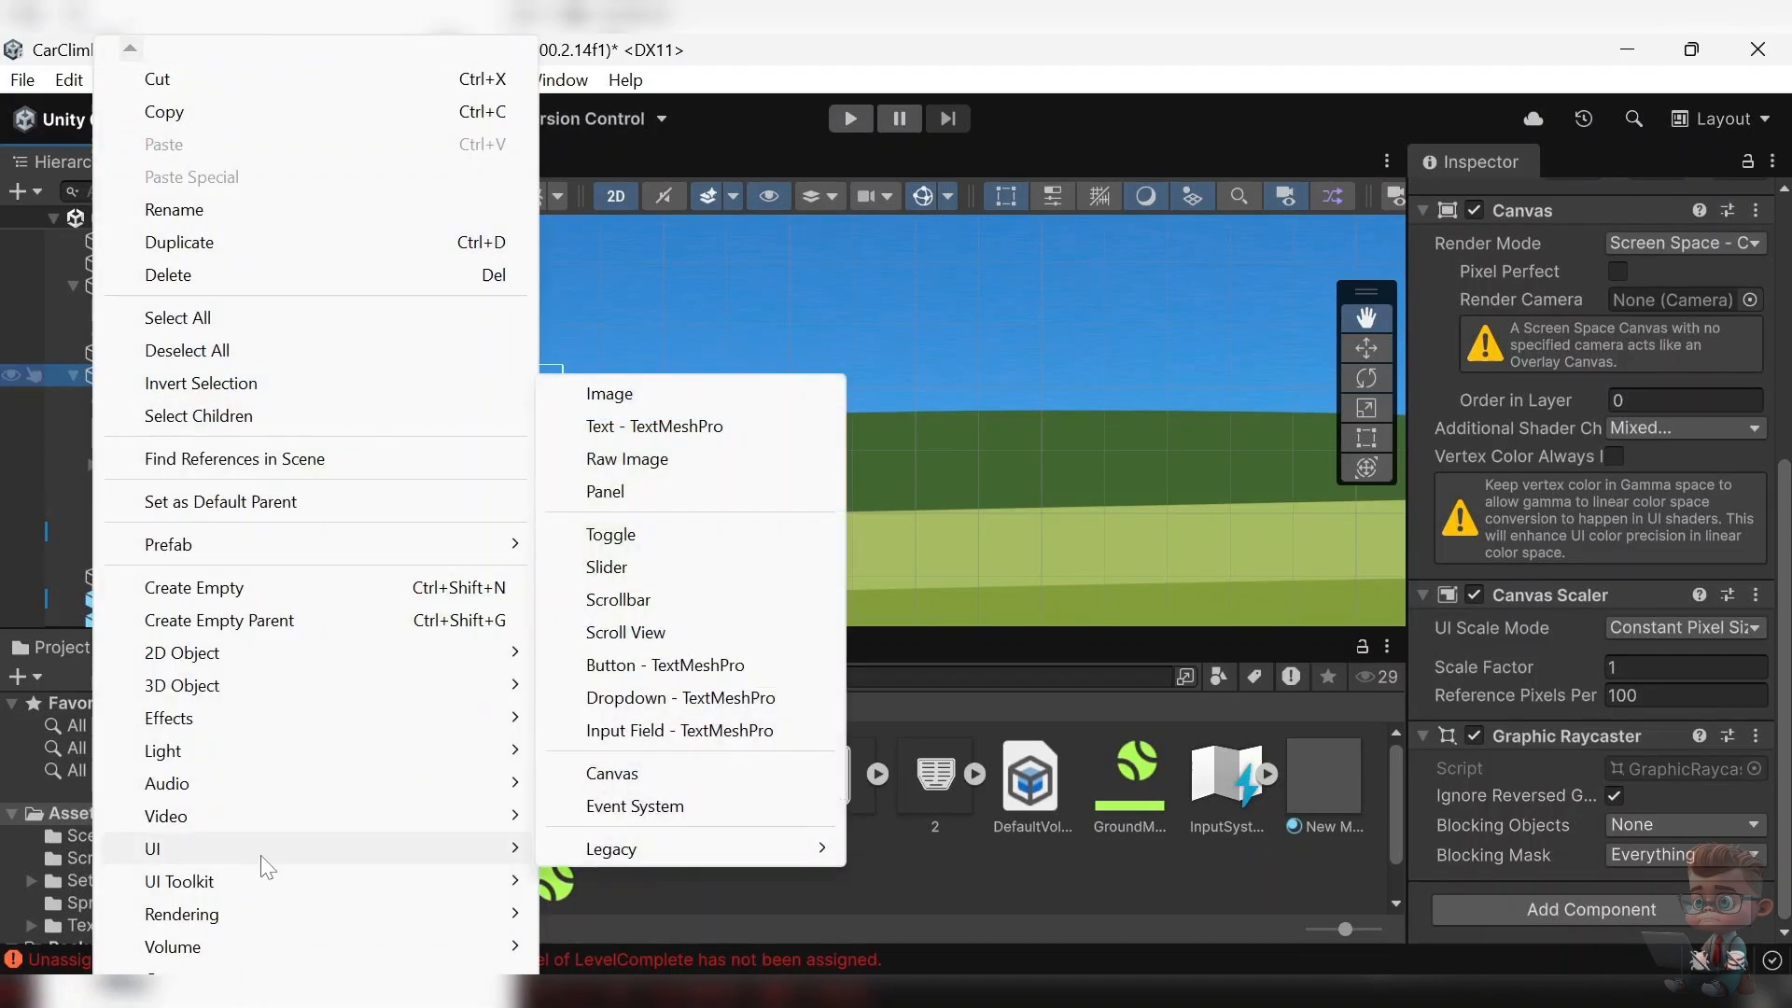
click(713, 501)
click(1590, 210)
text(Level C)
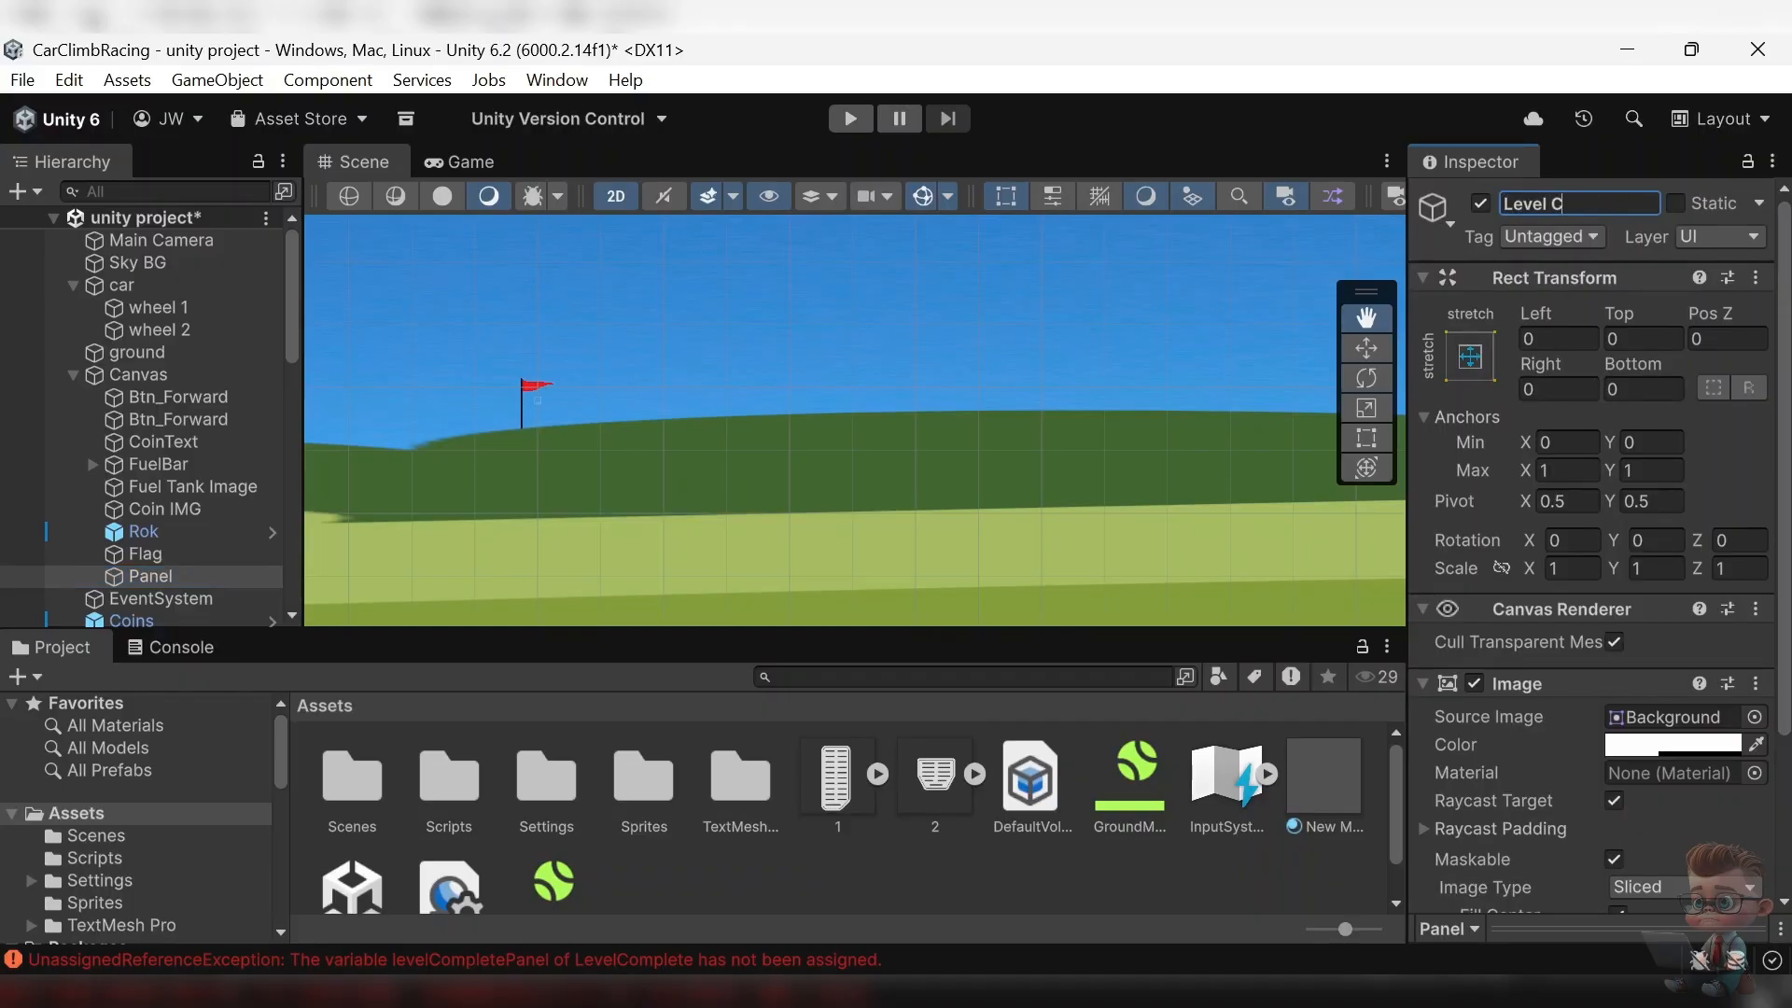
text(omplete)
scroll(1637, 502, down, 4)
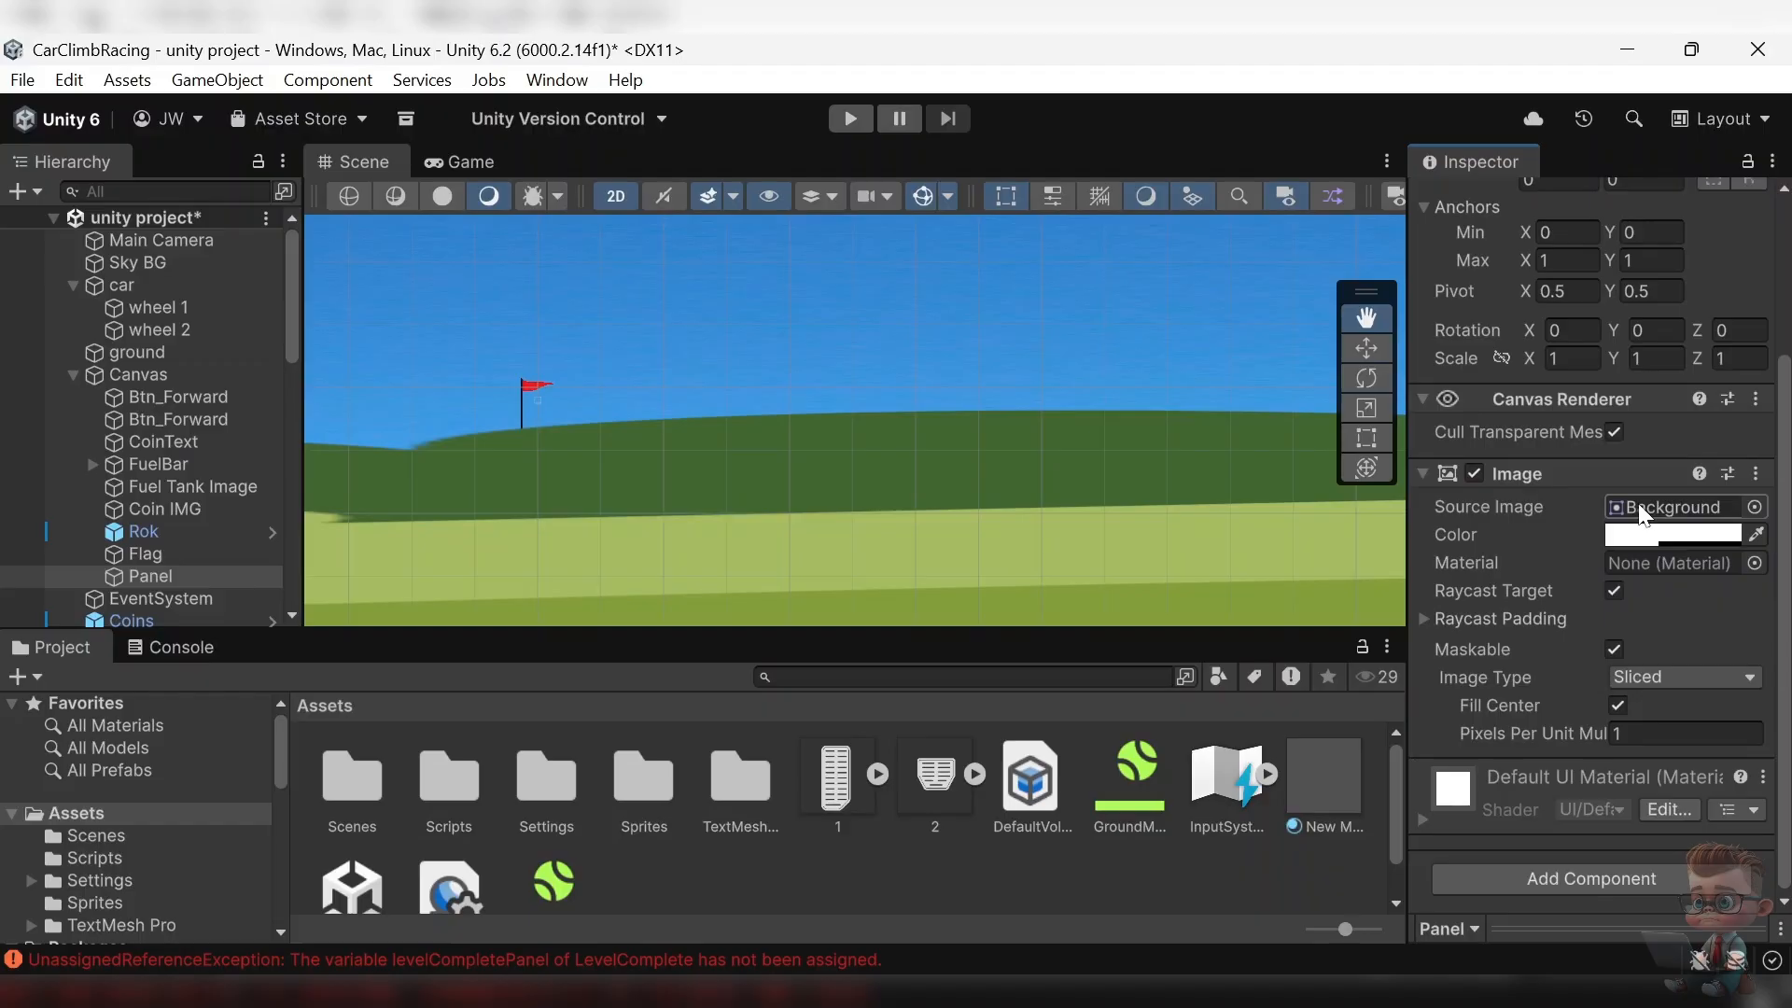
click(145, 554)
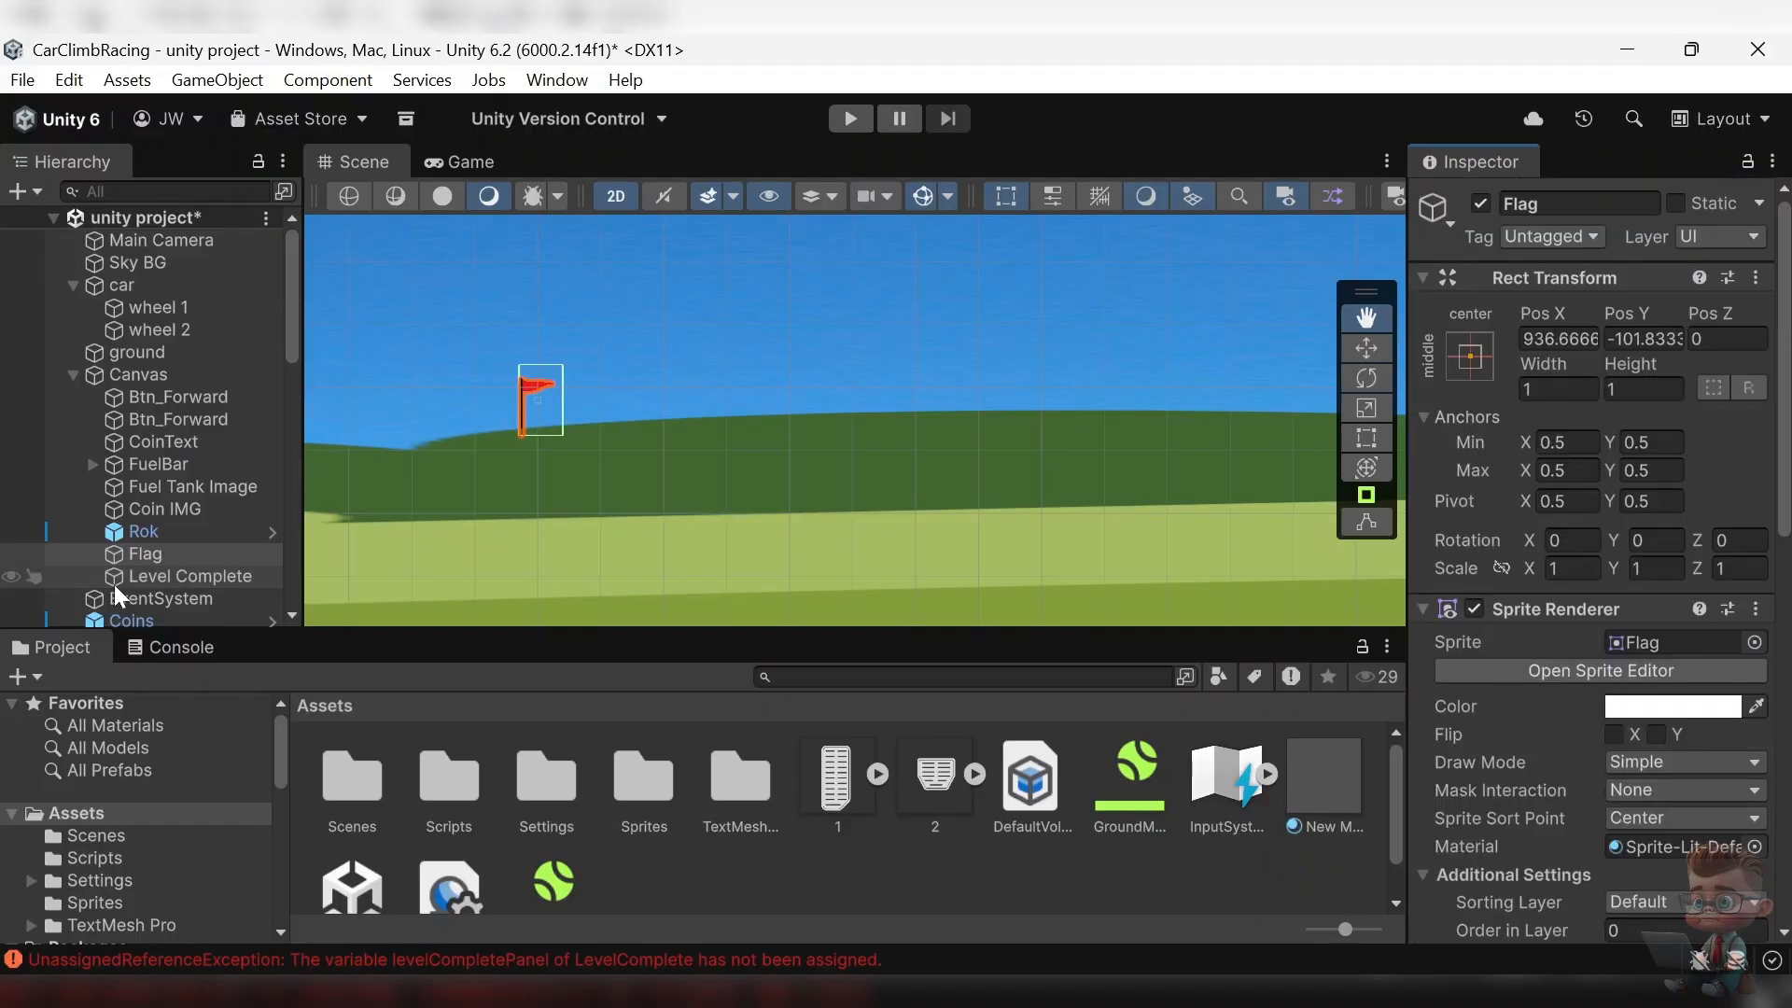
- Add a TextMeshPro text inside the Level Complete panel with the text "Level Completed"
right_click(116, 575)
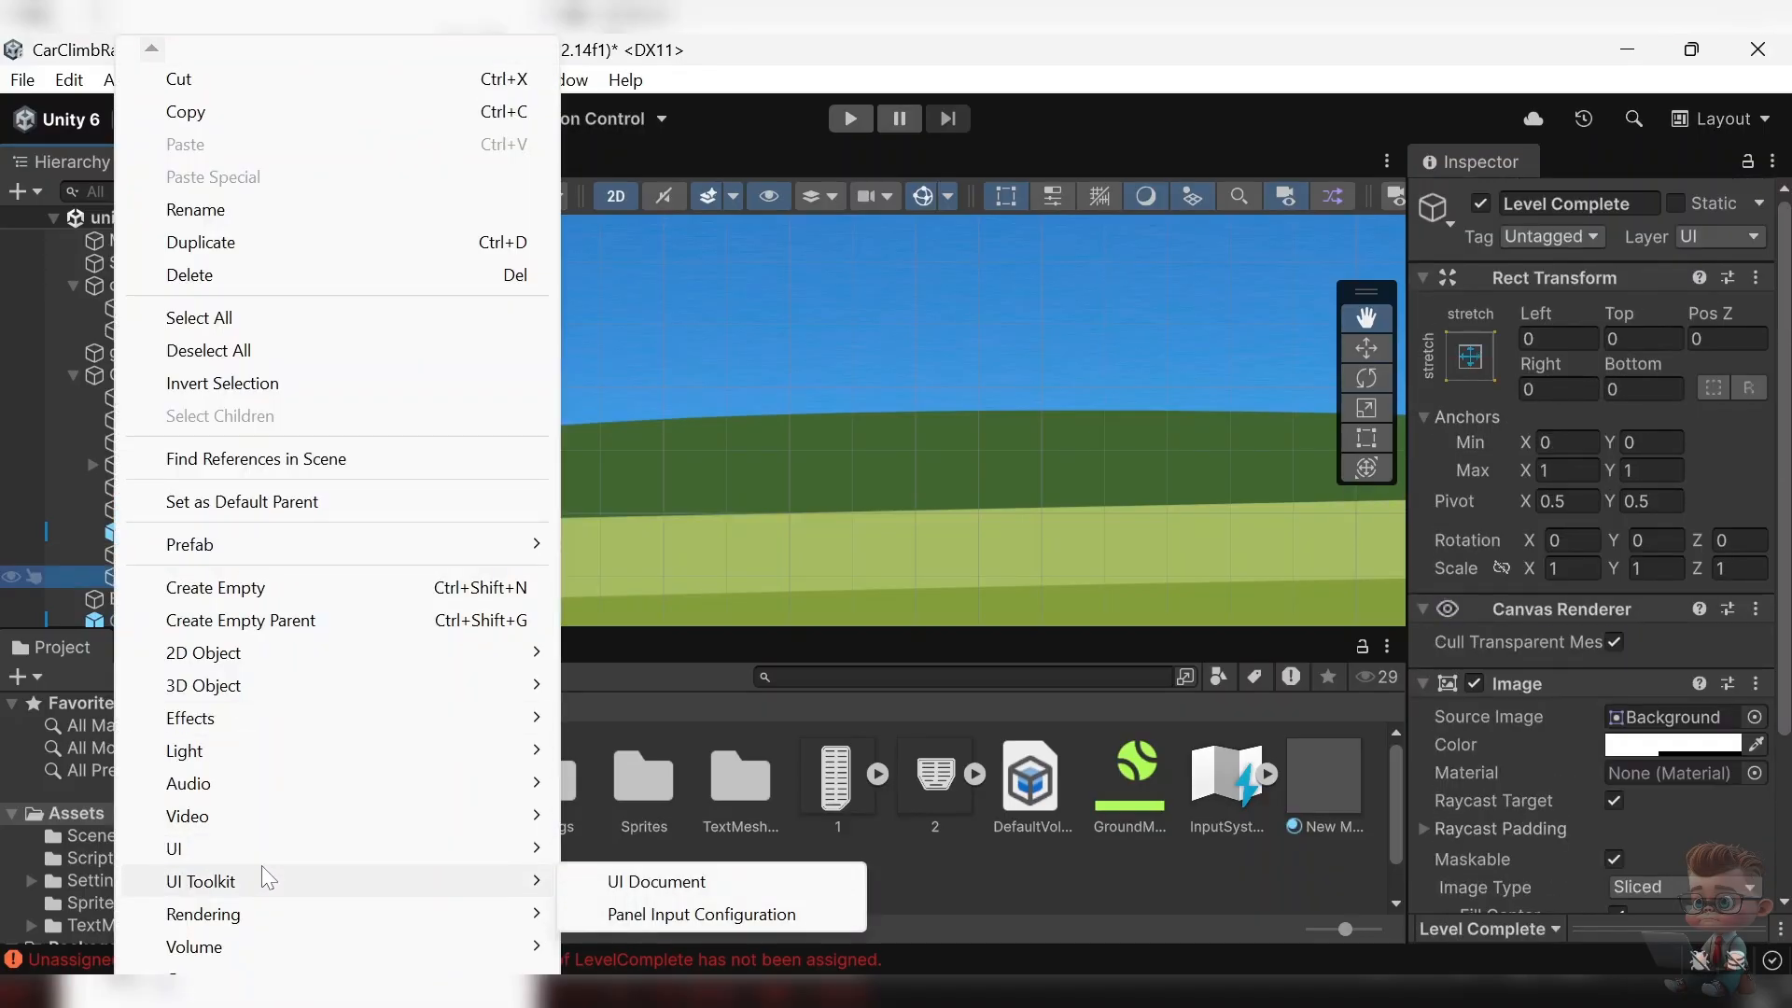
mouse_move(271, 848)
click(695, 434)
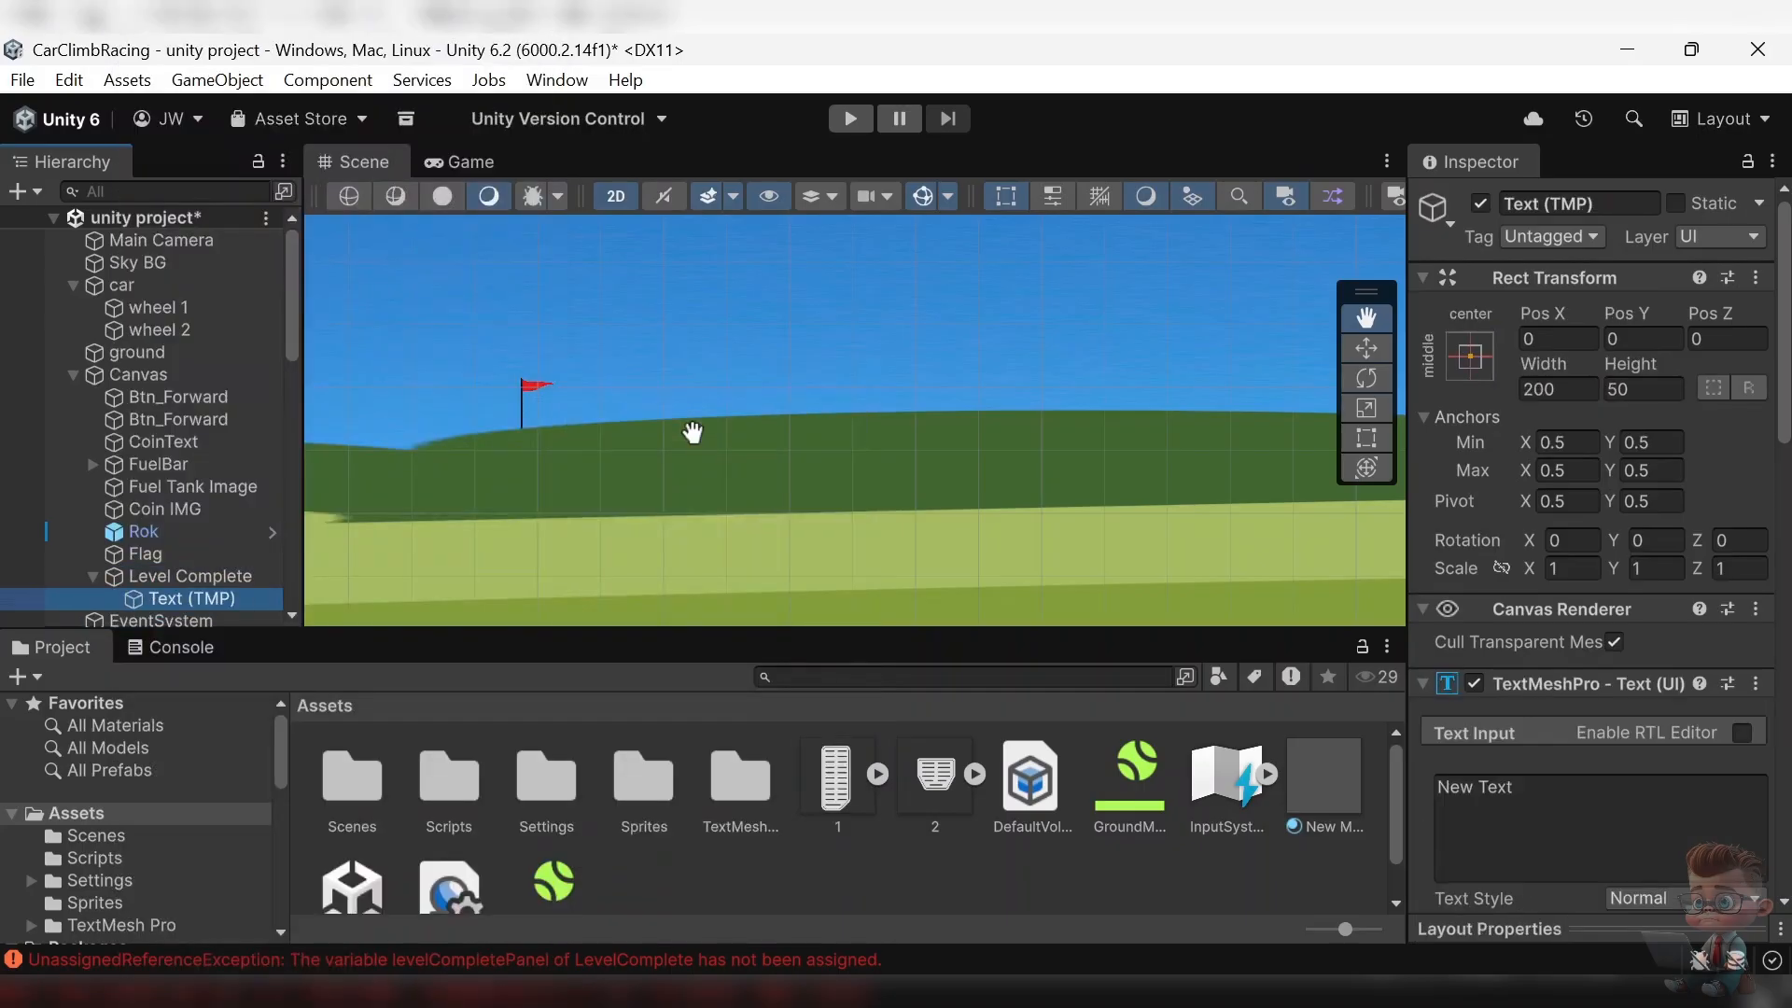
click(1577, 797)
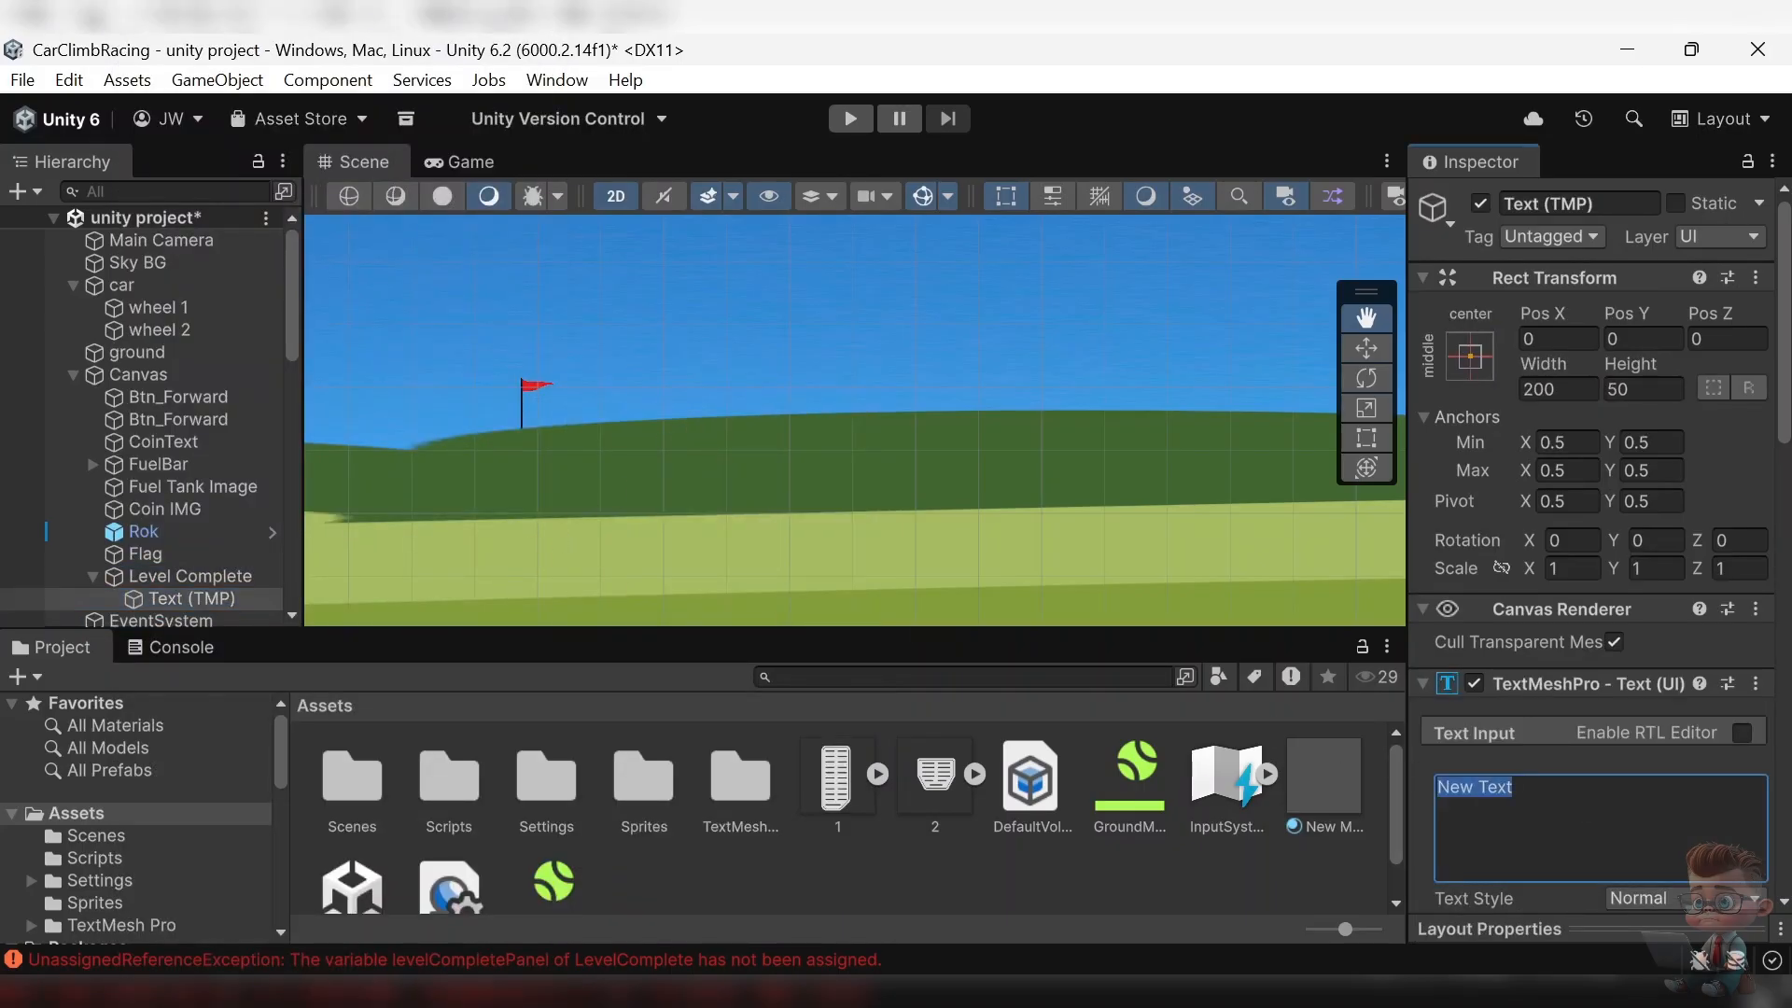
text(Level Completed)
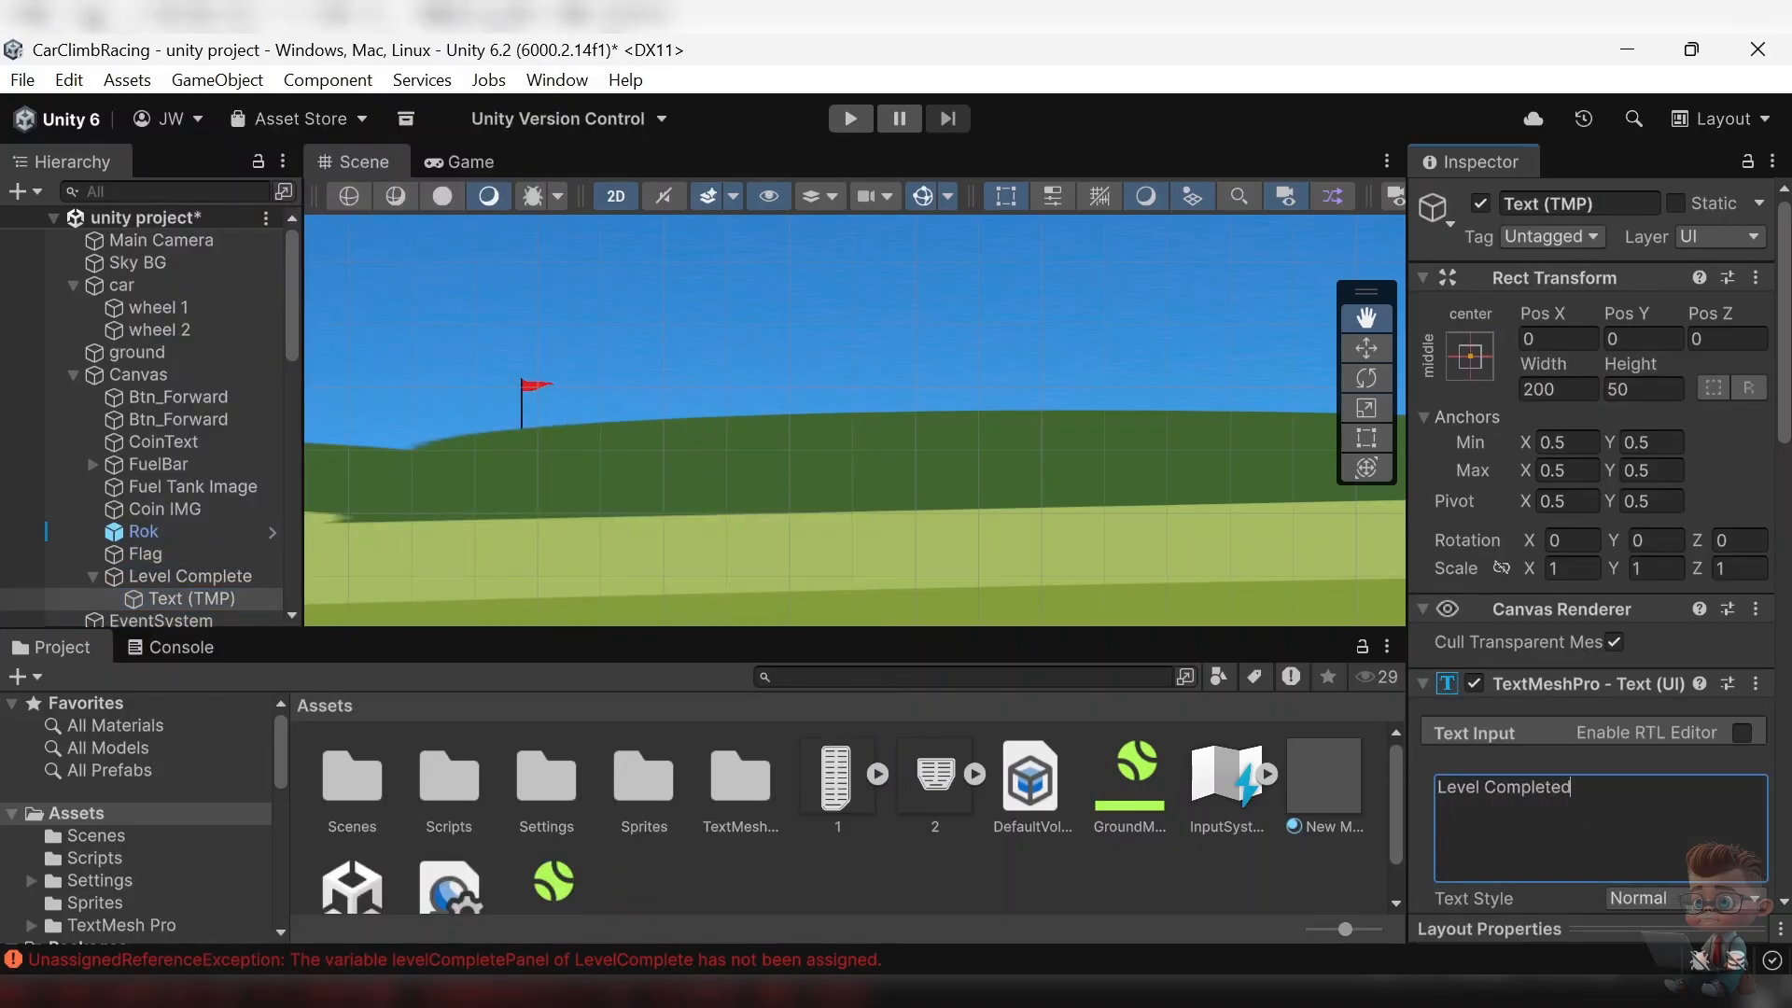
- Rename the panel's text object to Level Complete
click(1612, 205)
text(L)
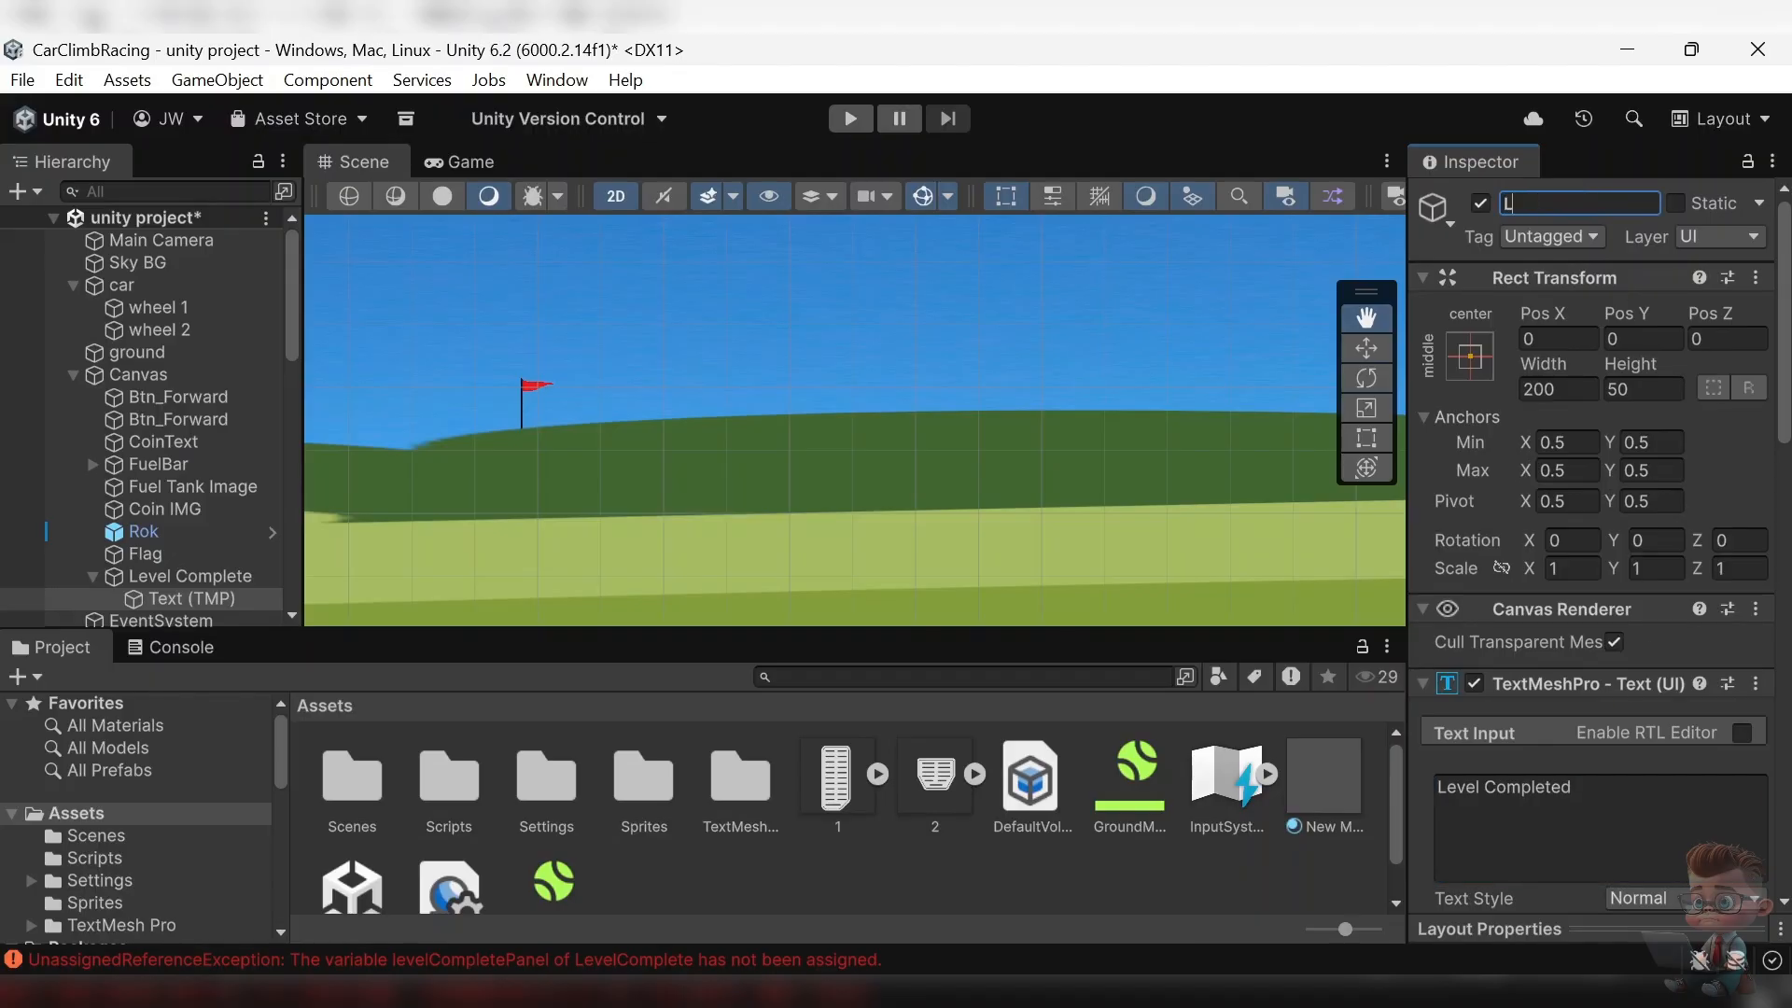
text(evel Compkete)
key(BackSpace)
key(BackSpace)
key(BackSpace)
key(BackSpace)
text(lete)
click(191, 577)
- Run the game, drive the car forward to the finish flag to test the Level Complete panel, and stop the game
click(842, 114)
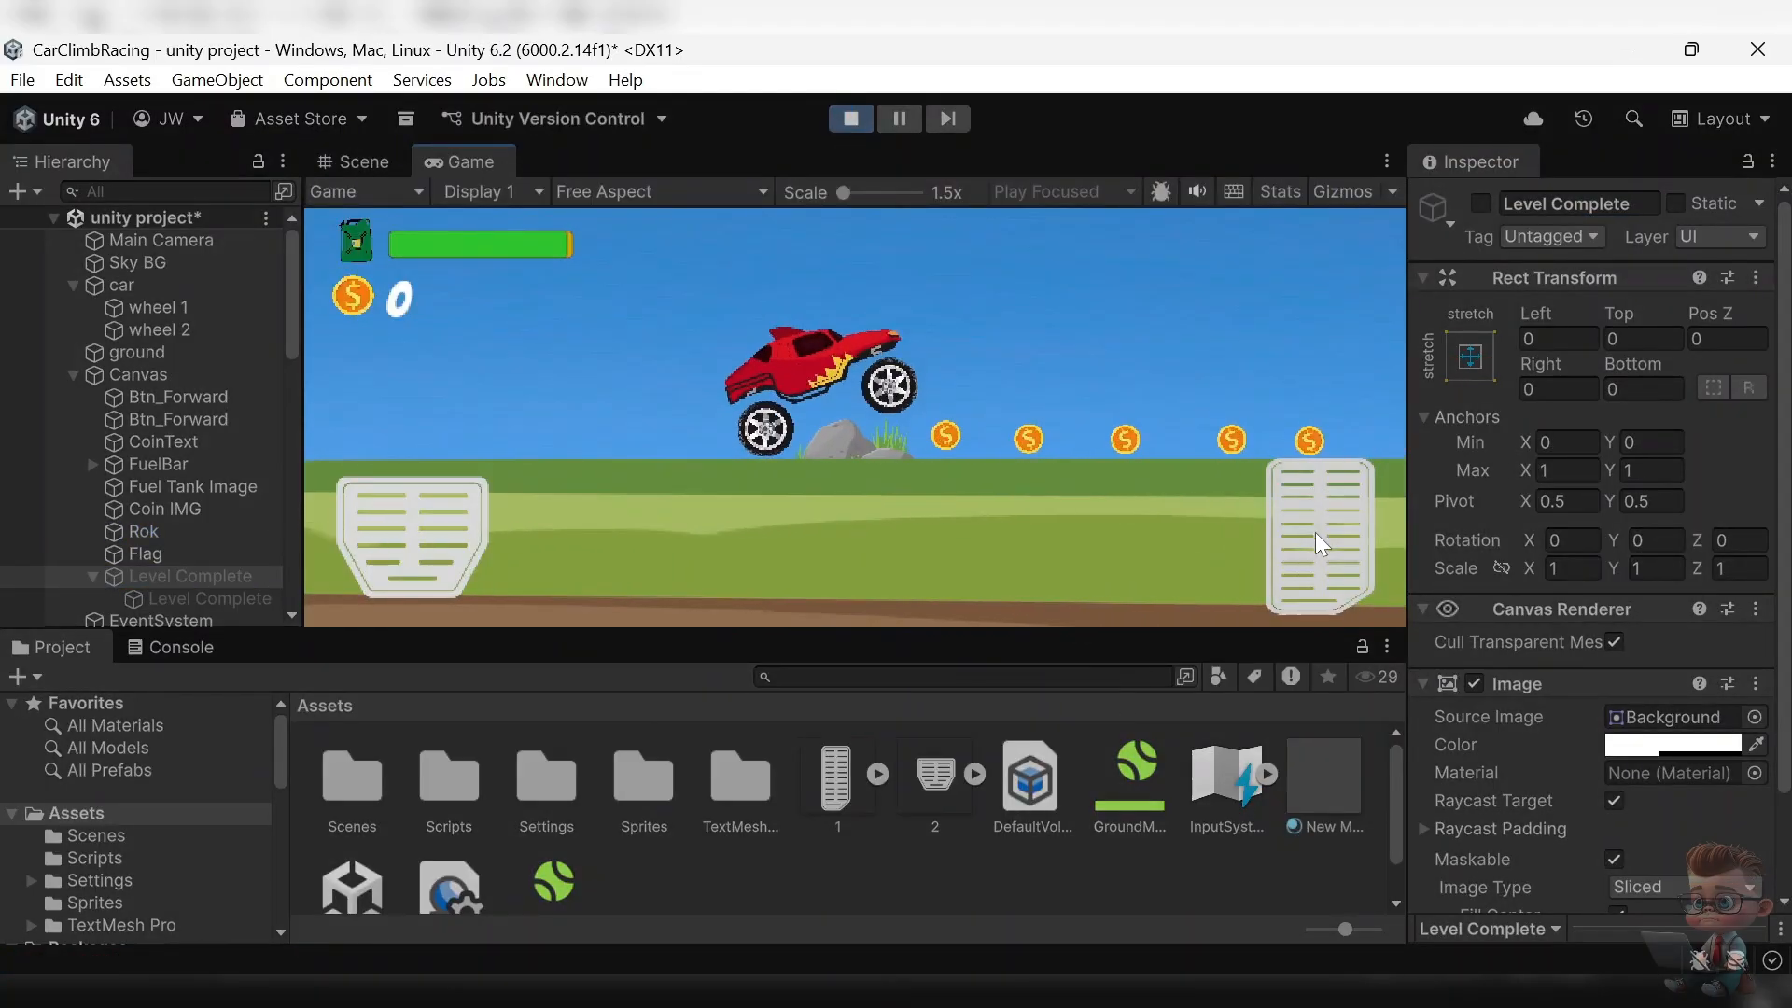
click(1315, 533)
drag(1313, 531, 1310, 606)
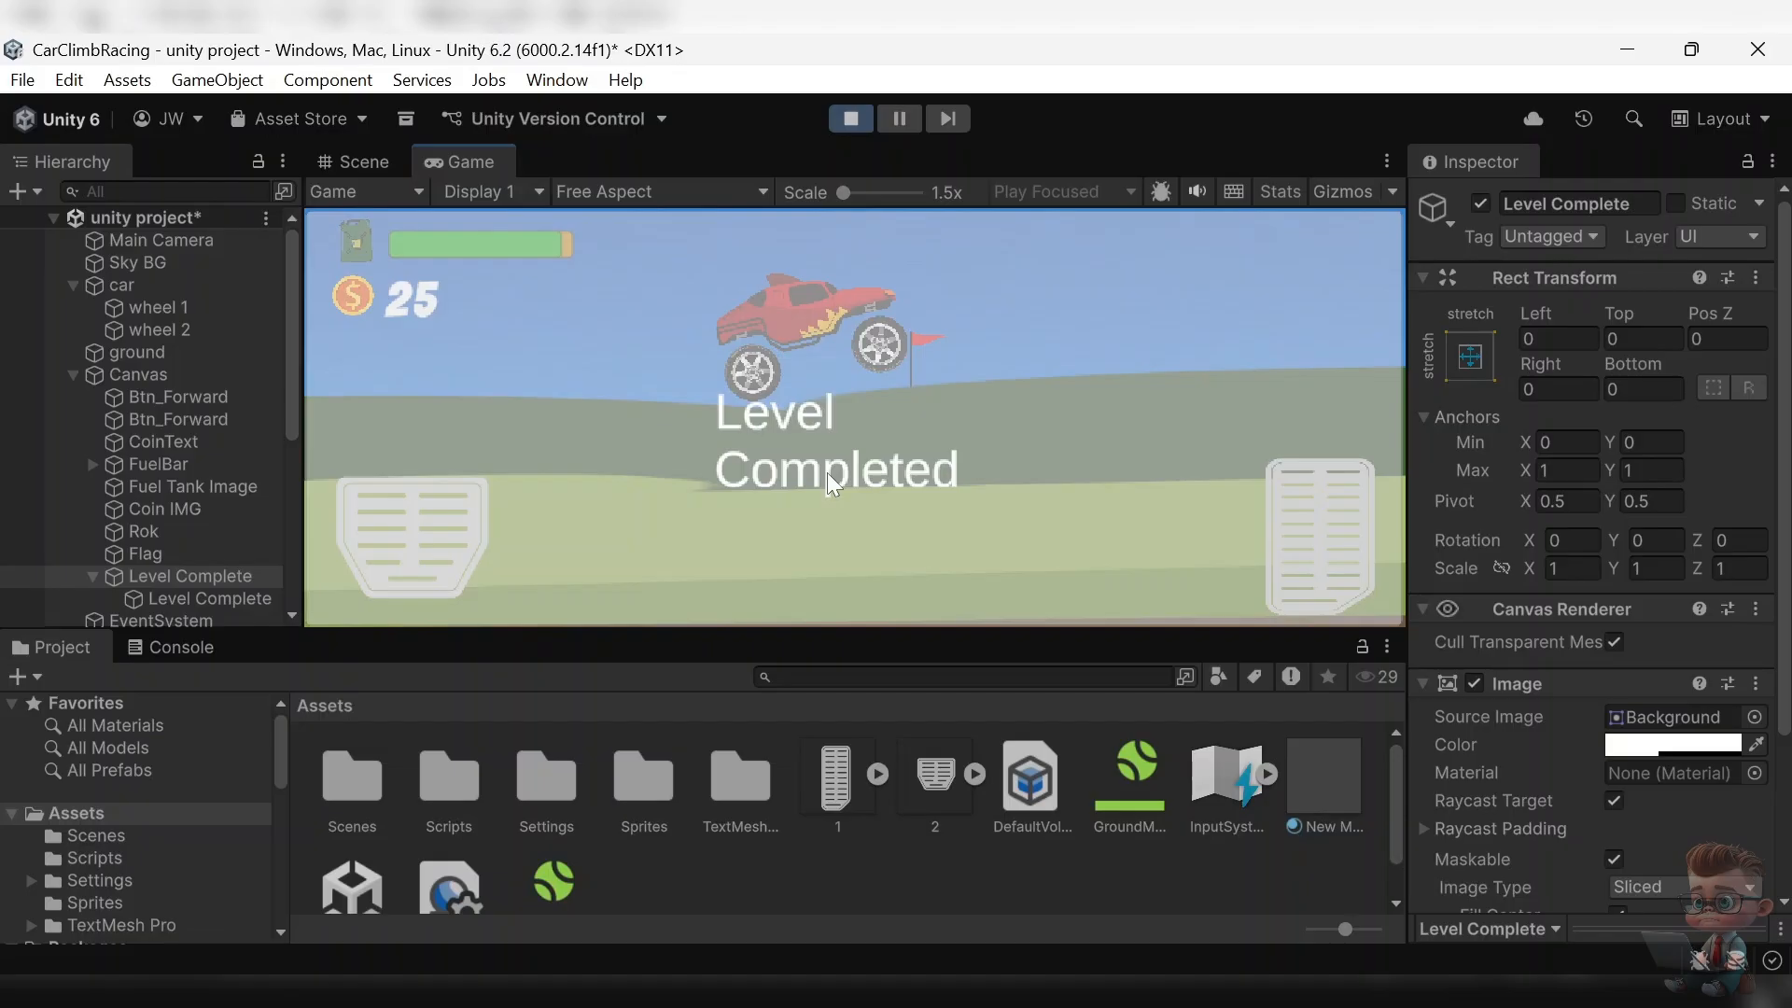
click(849, 119)
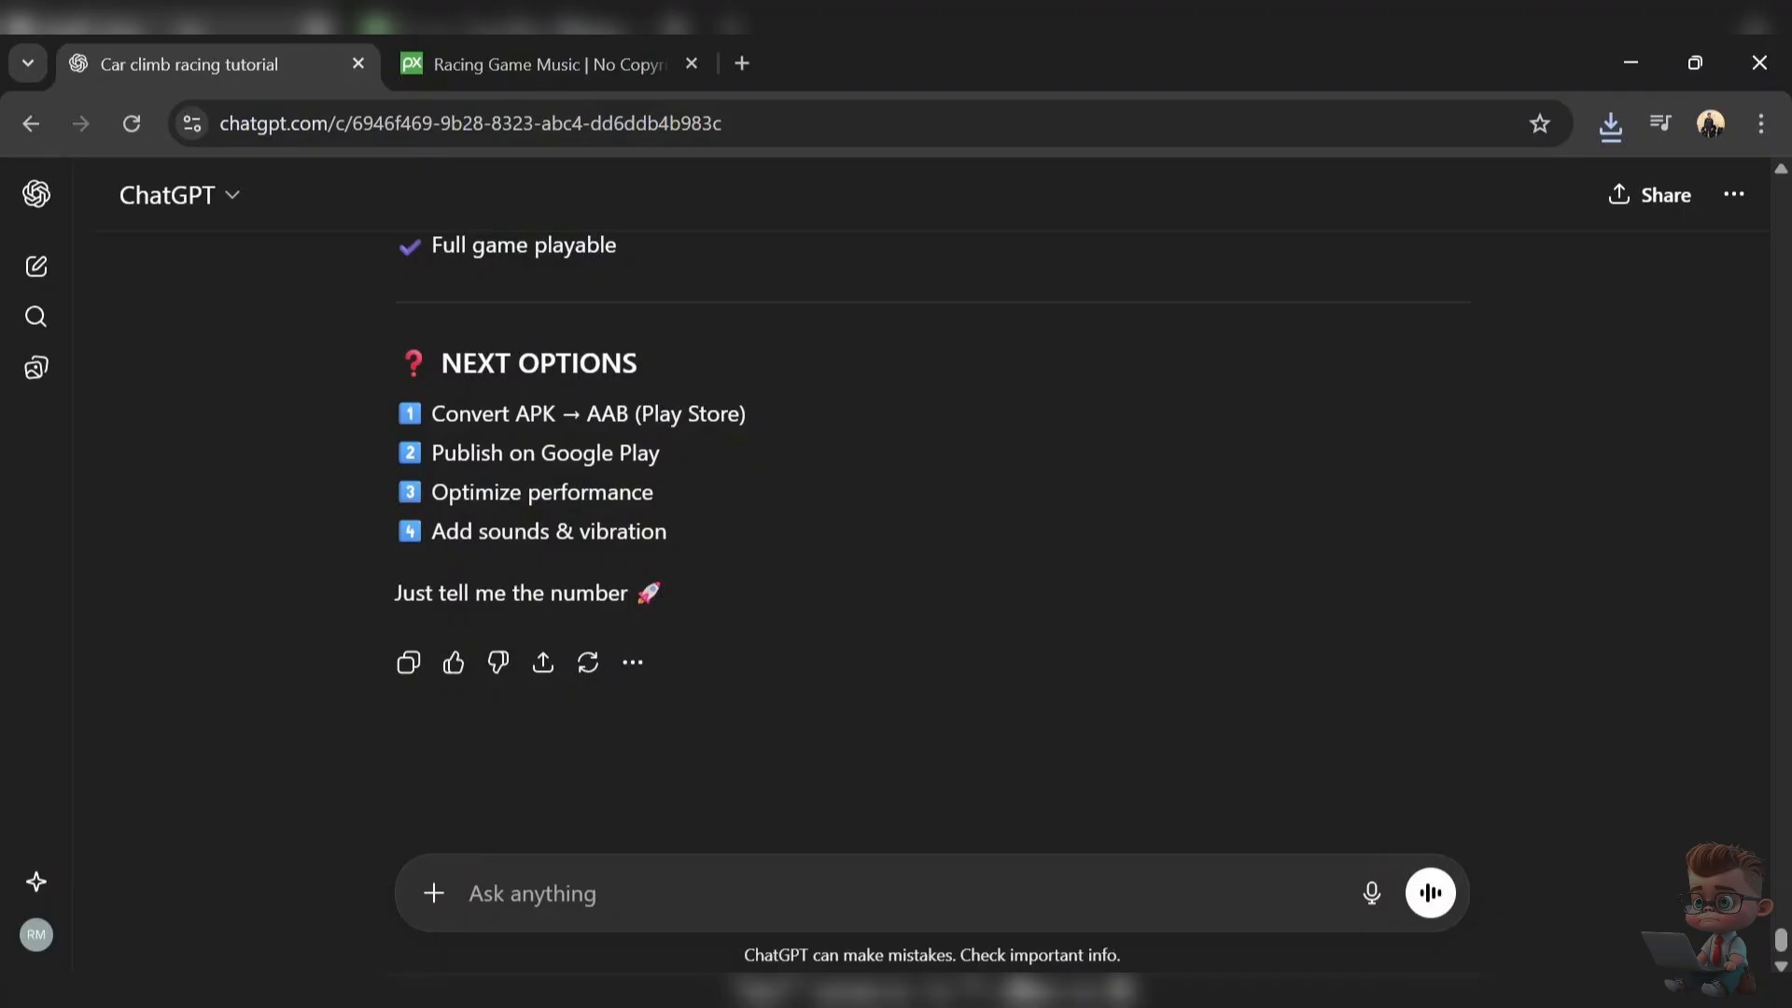
- Switch to ChatGPT and send the request "now i want to add game bg music, guide me"
text(now i want t)
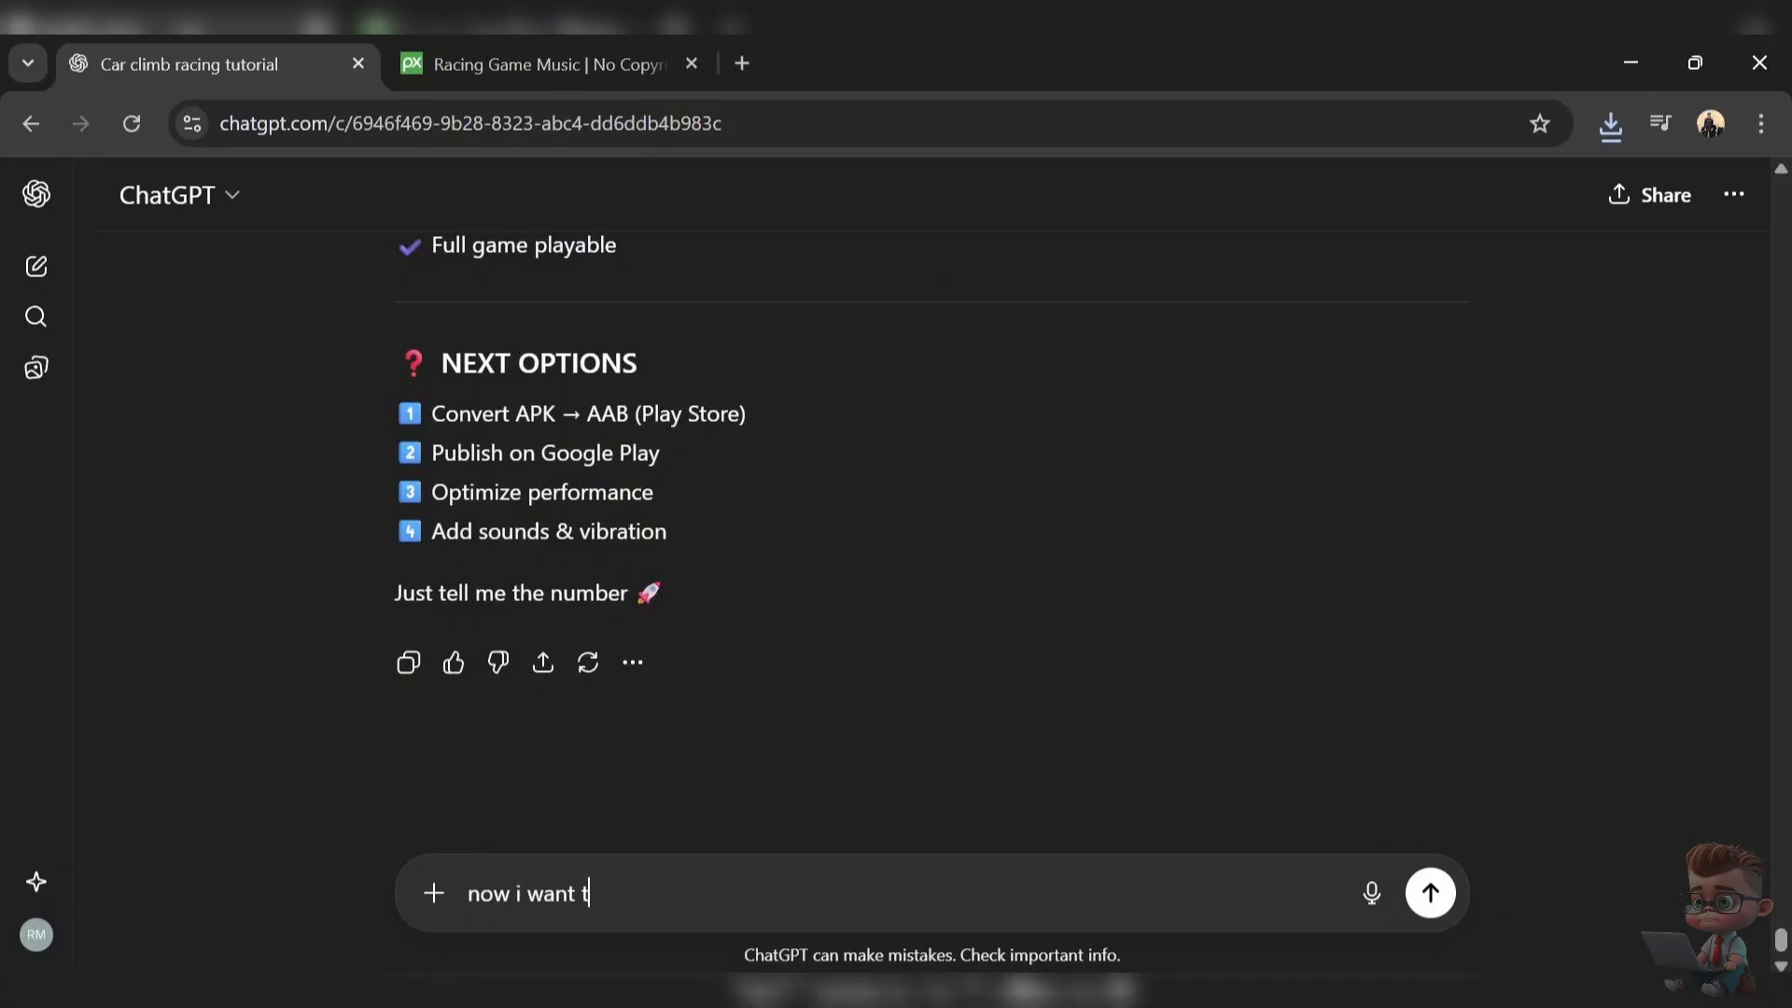
text(o add game bg music, )
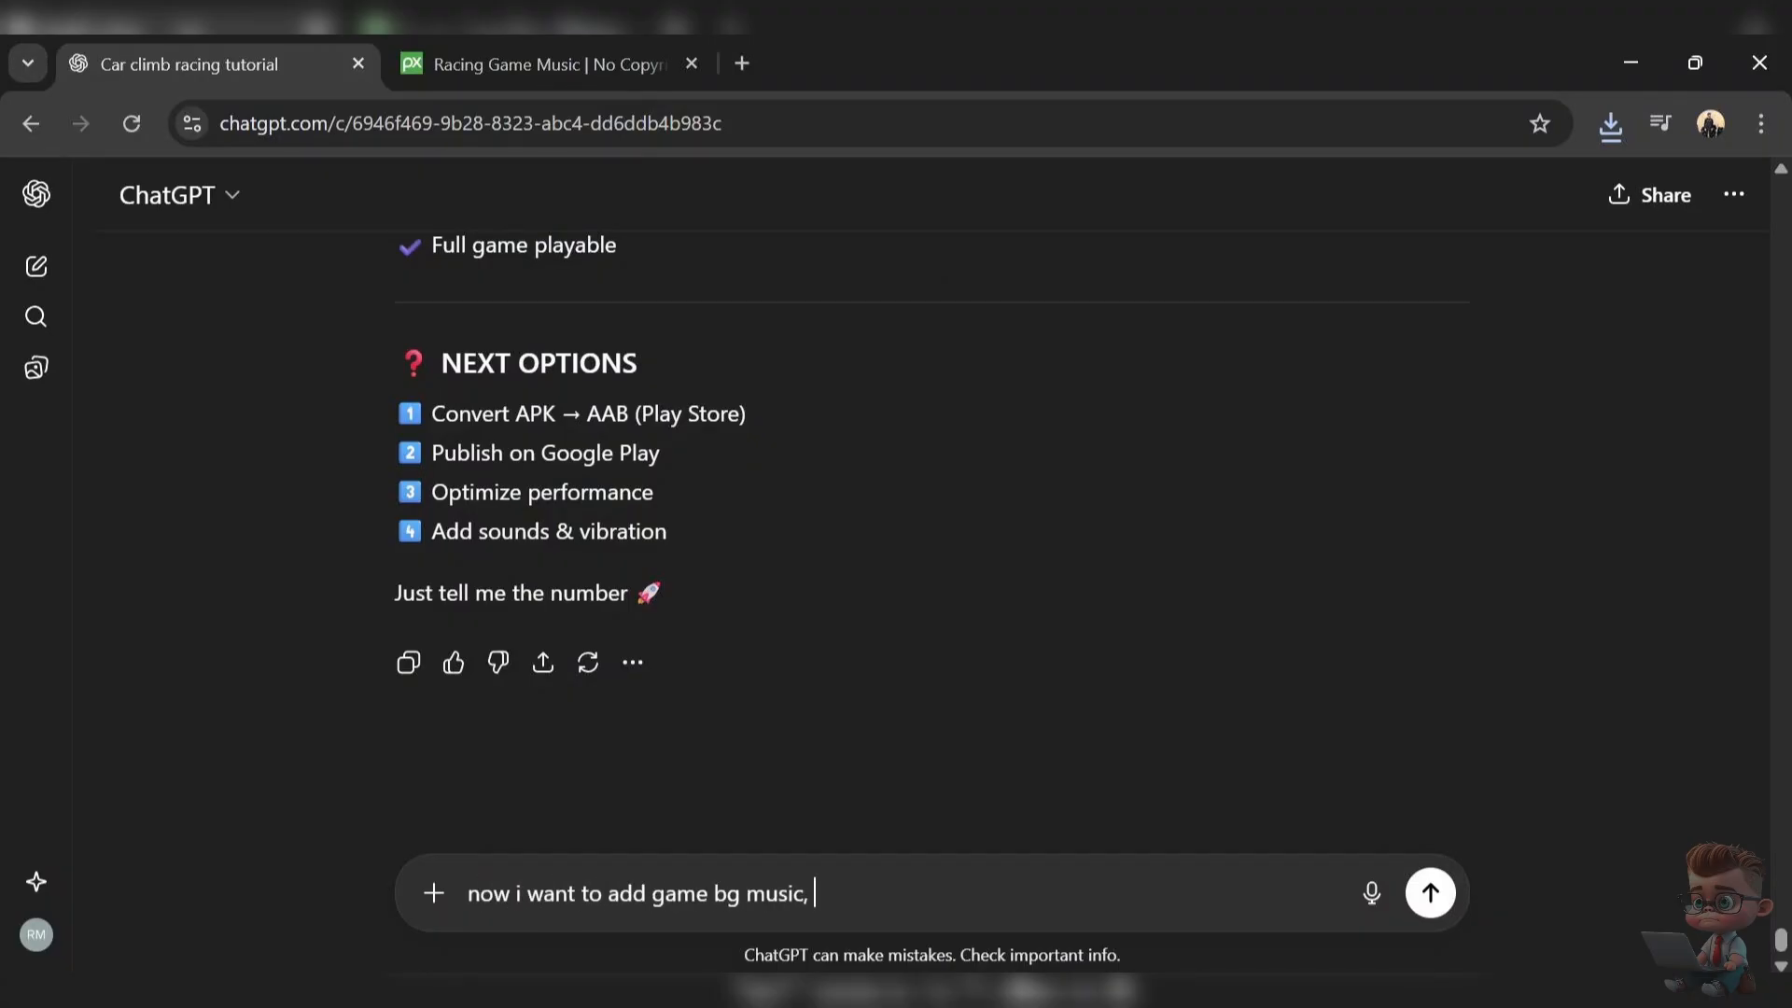
text(guide me)
key(Return)
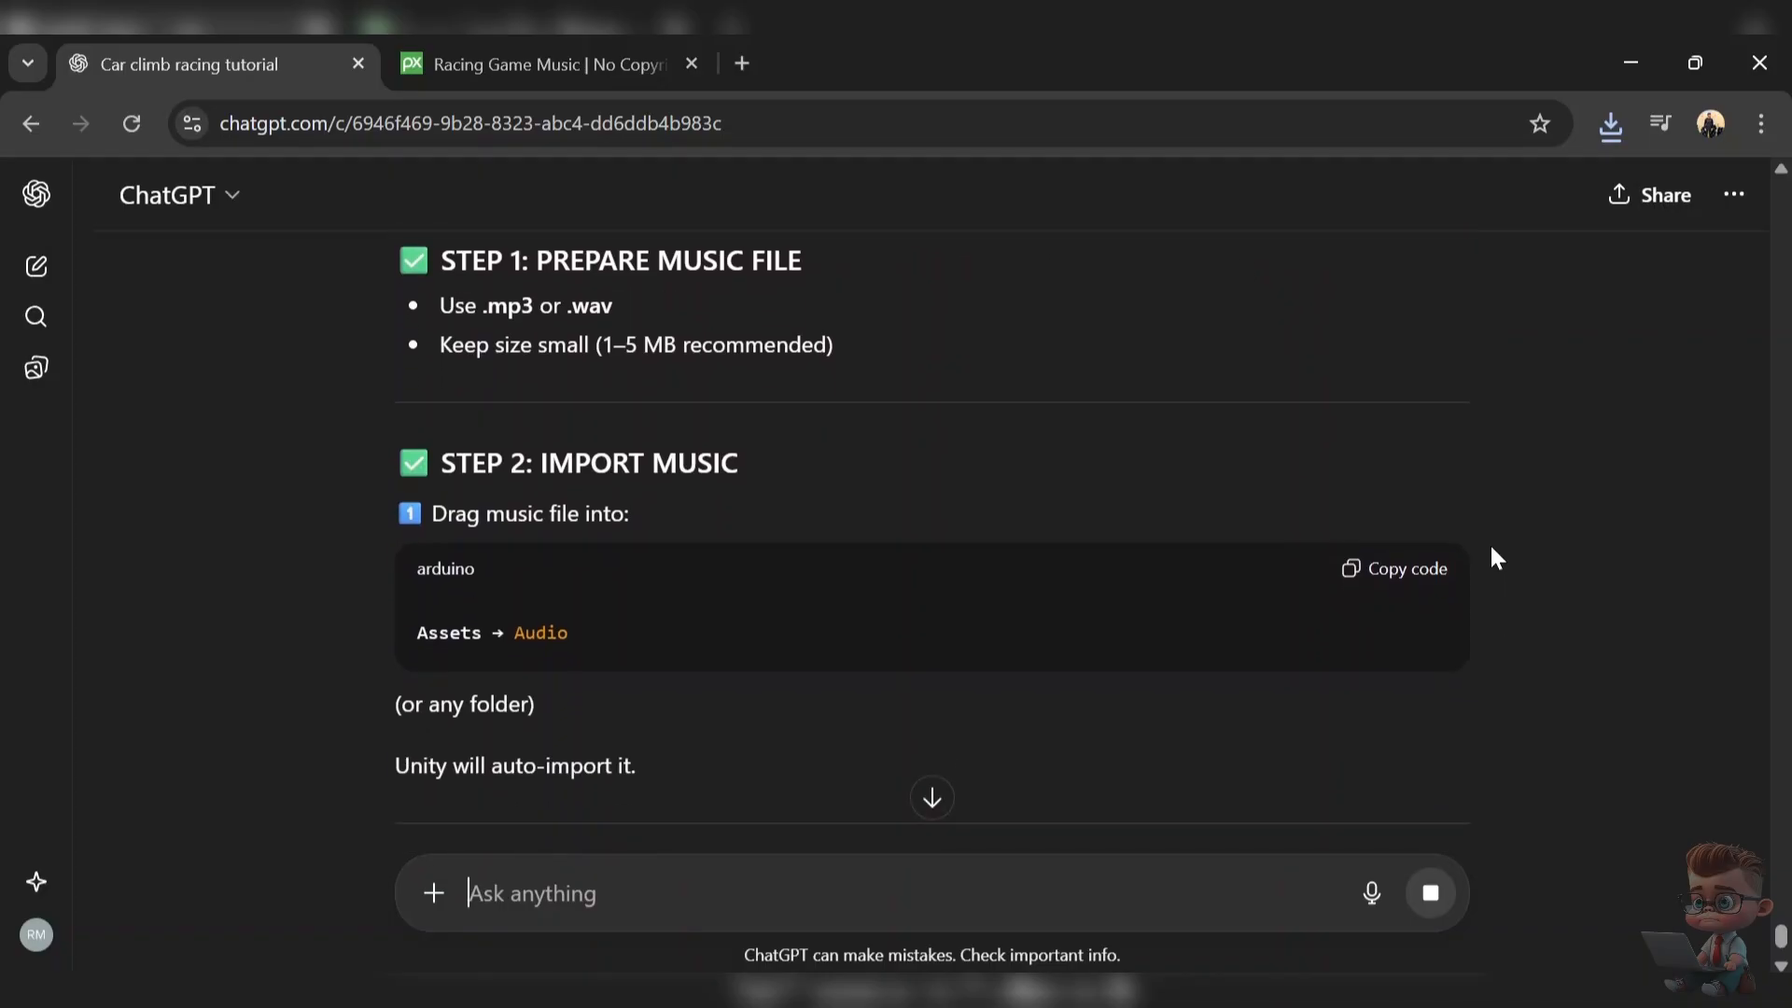
- Browse the racing game music tracks on Pixabay and return to the ChatGPT instructions
click(549, 80)
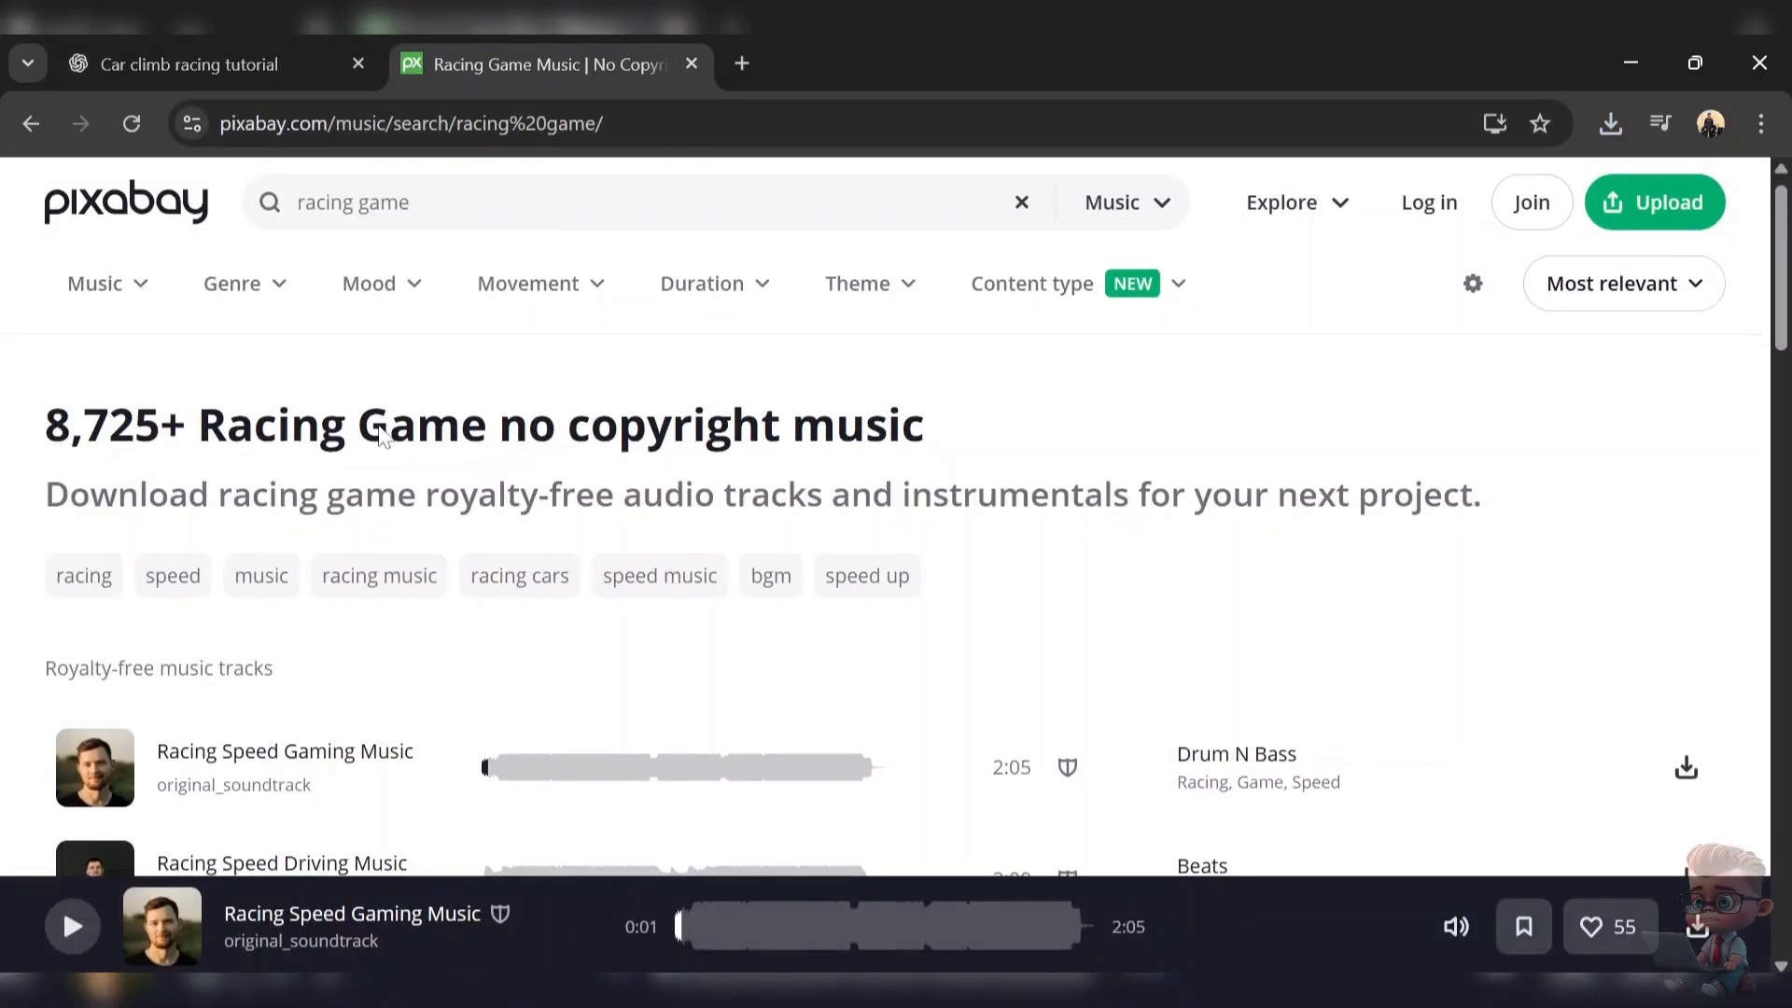
scroll(1653, 395, down, 4)
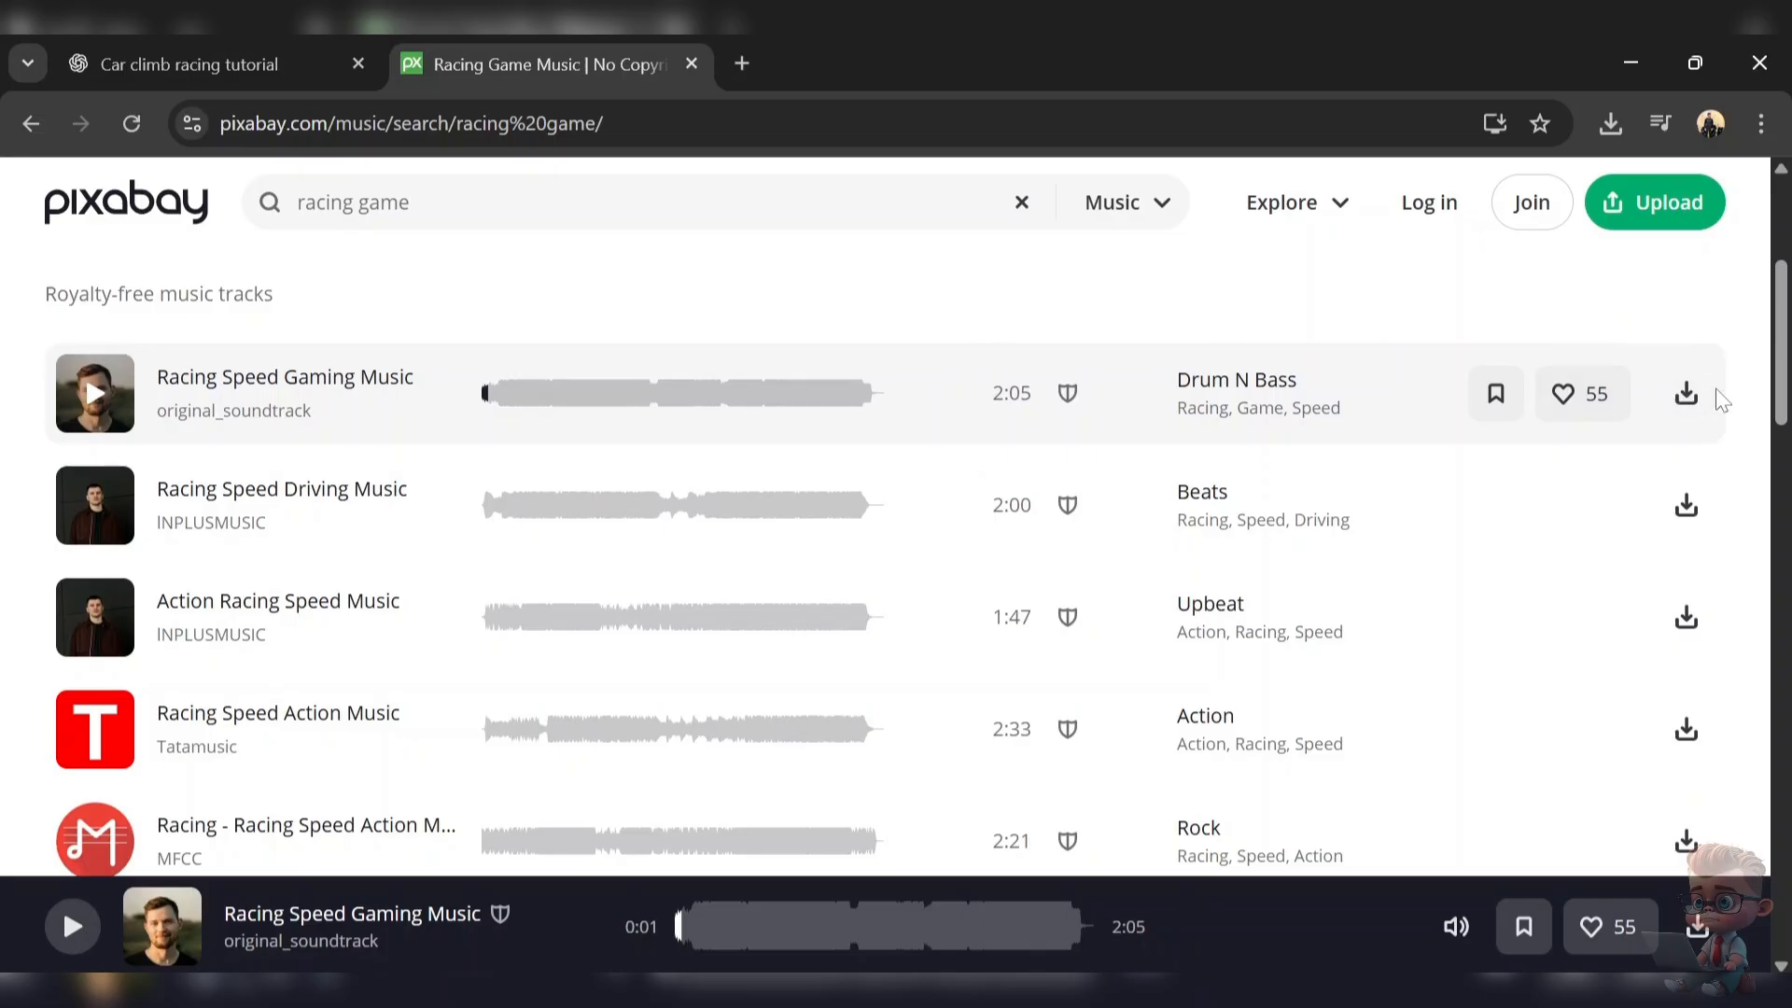
click(201, 63)
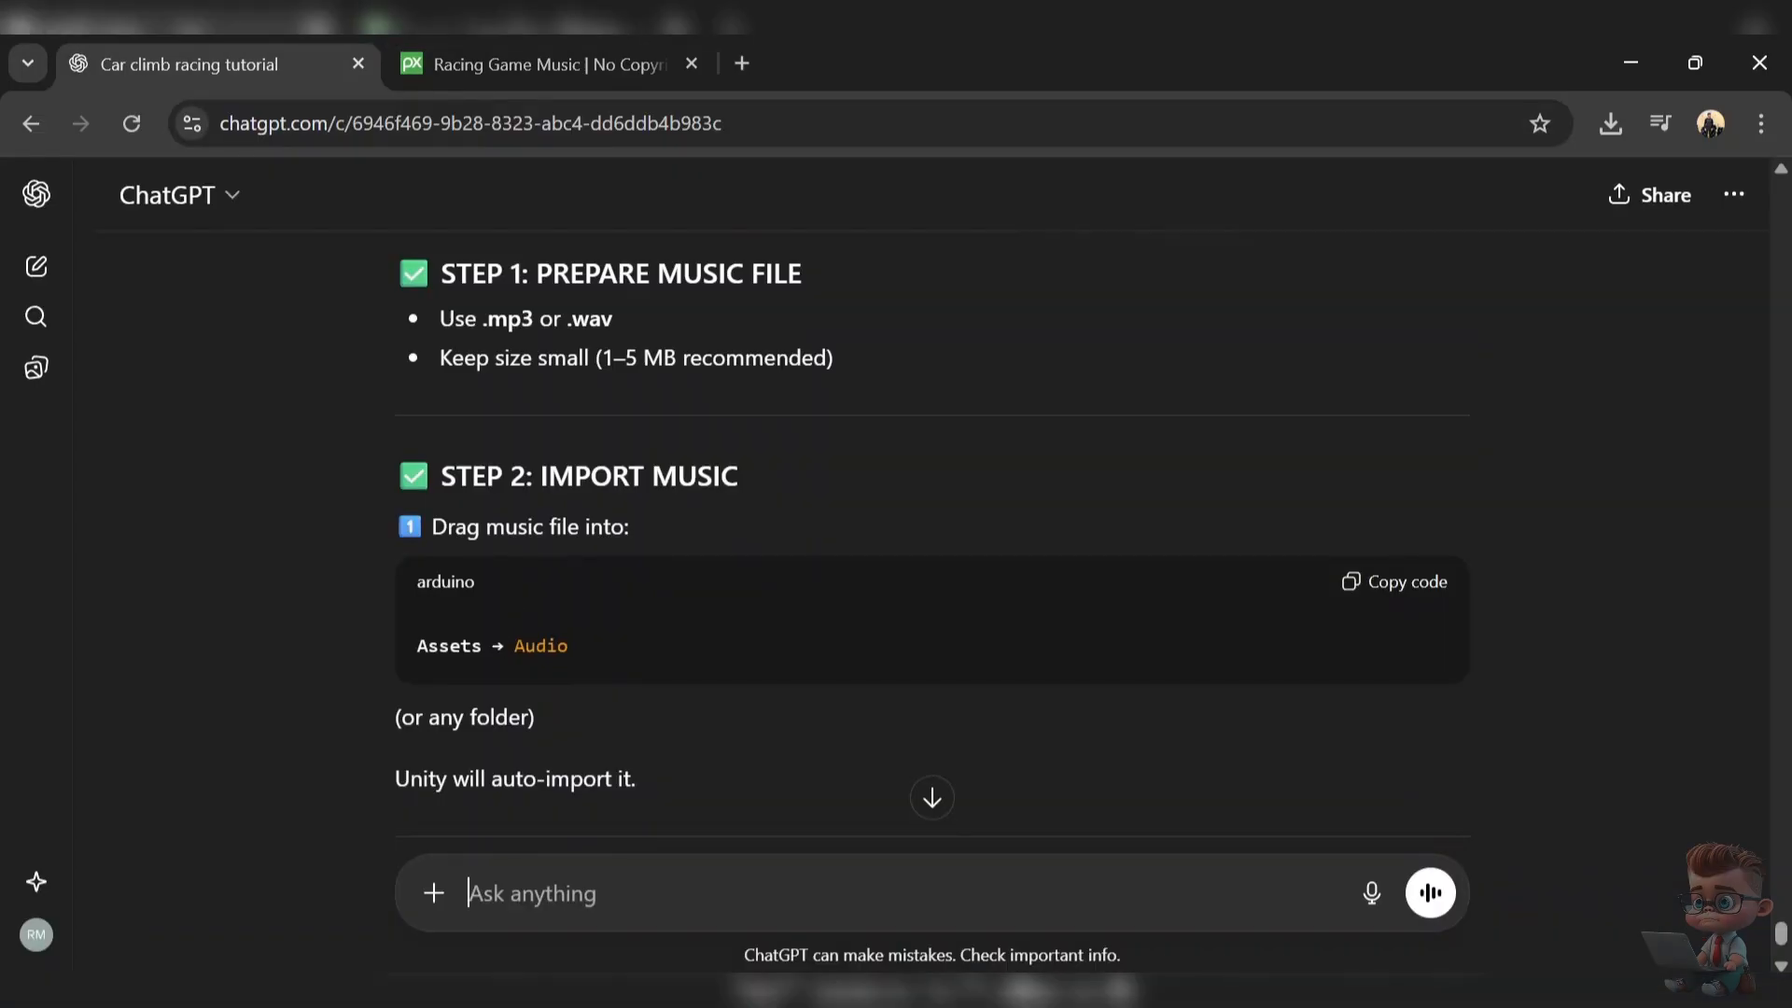
- Switch to Unity, create a folder named Audio in Assets and open it
key(alt+Tab)
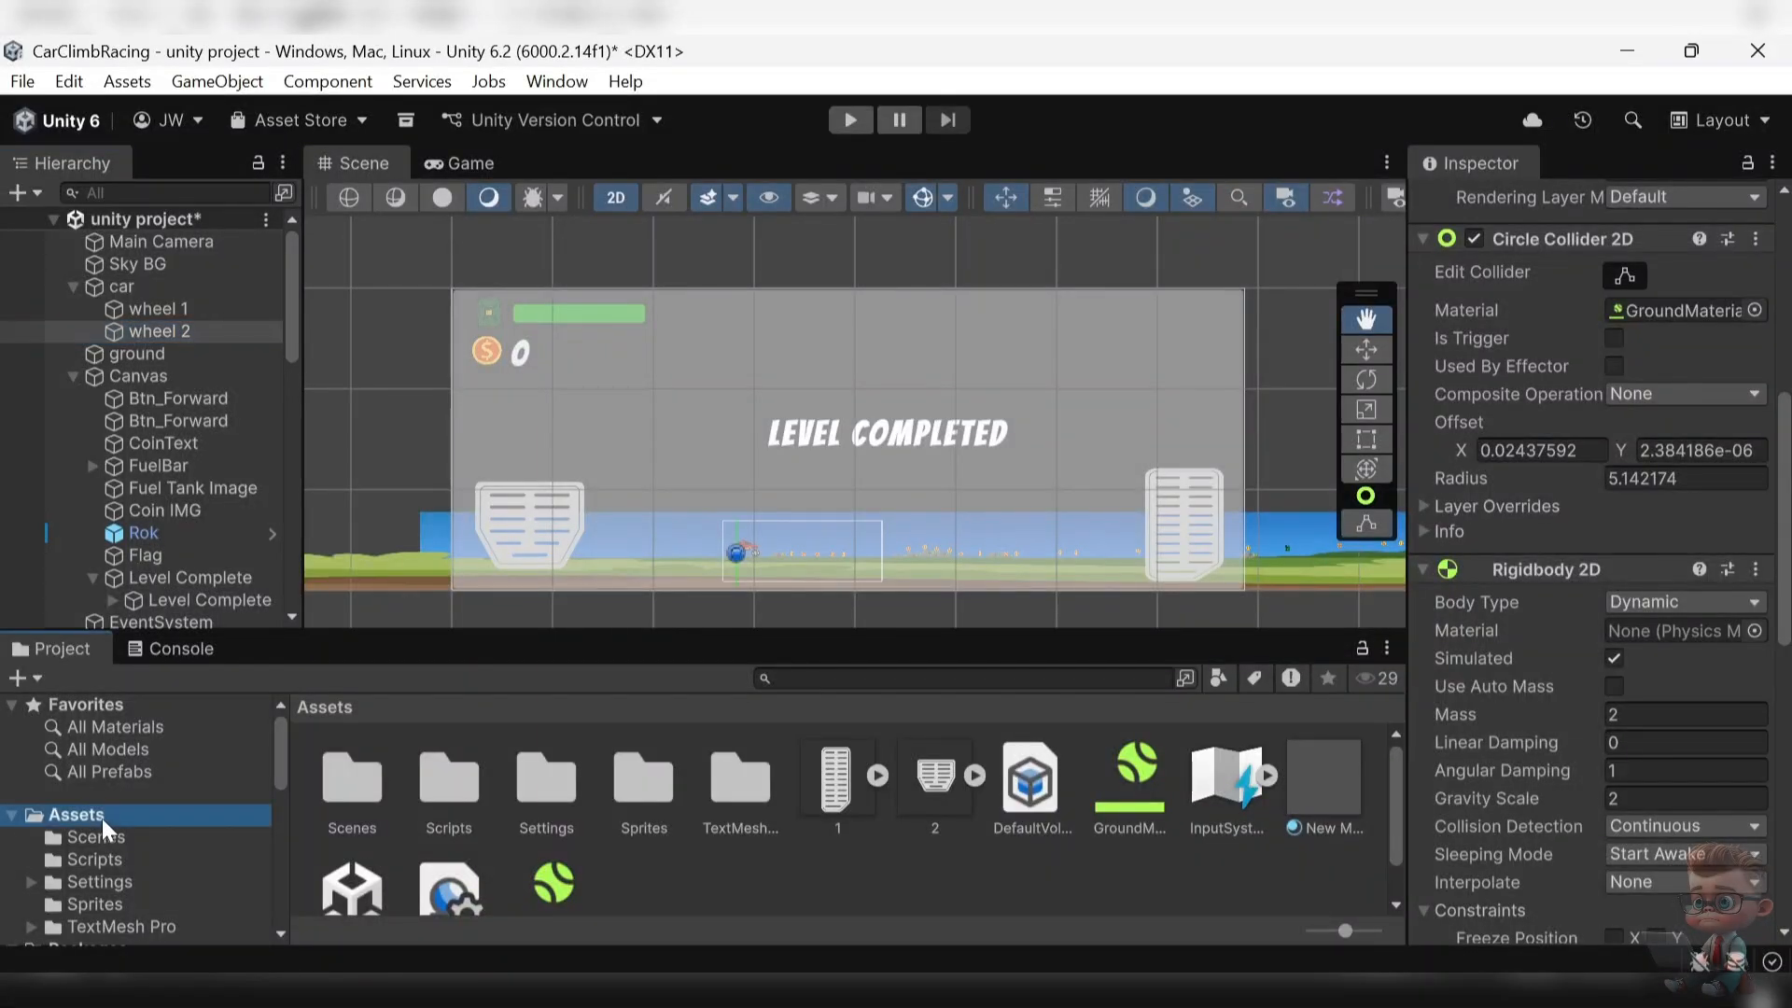
right_click(102, 819)
mouse_move(466, 62)
click(606, 63)
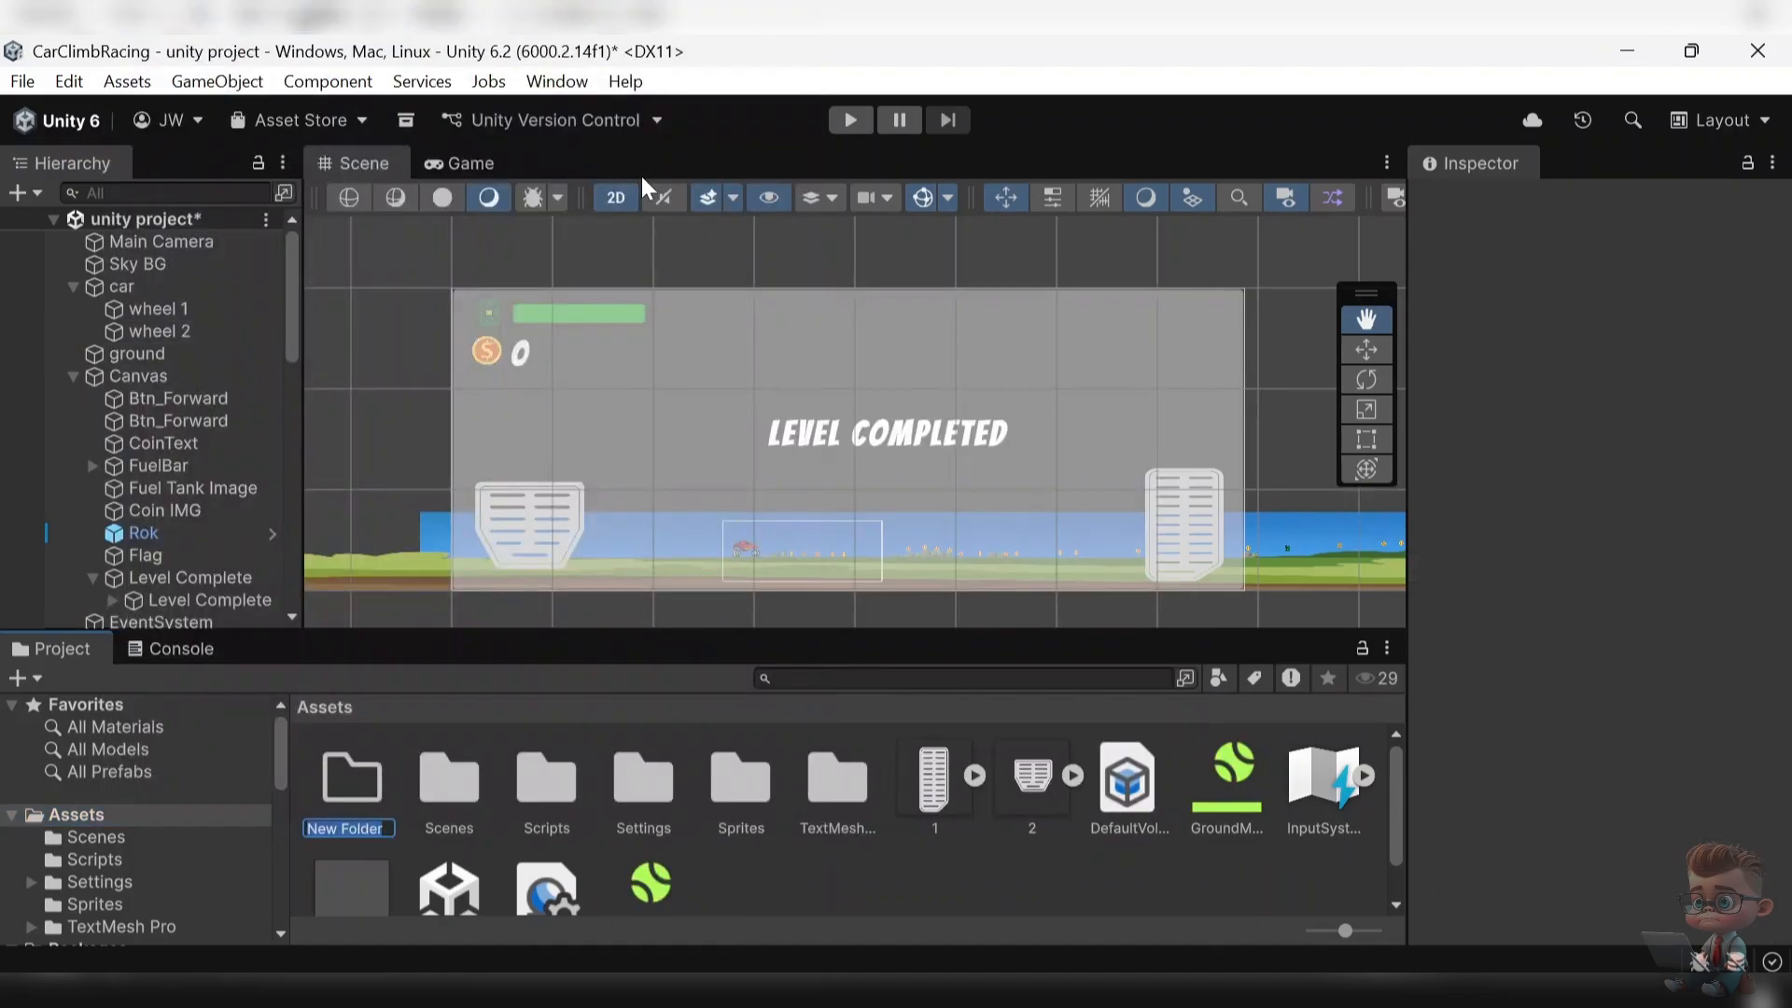
text(Audio)
key(Return)
double_click(352, 774)
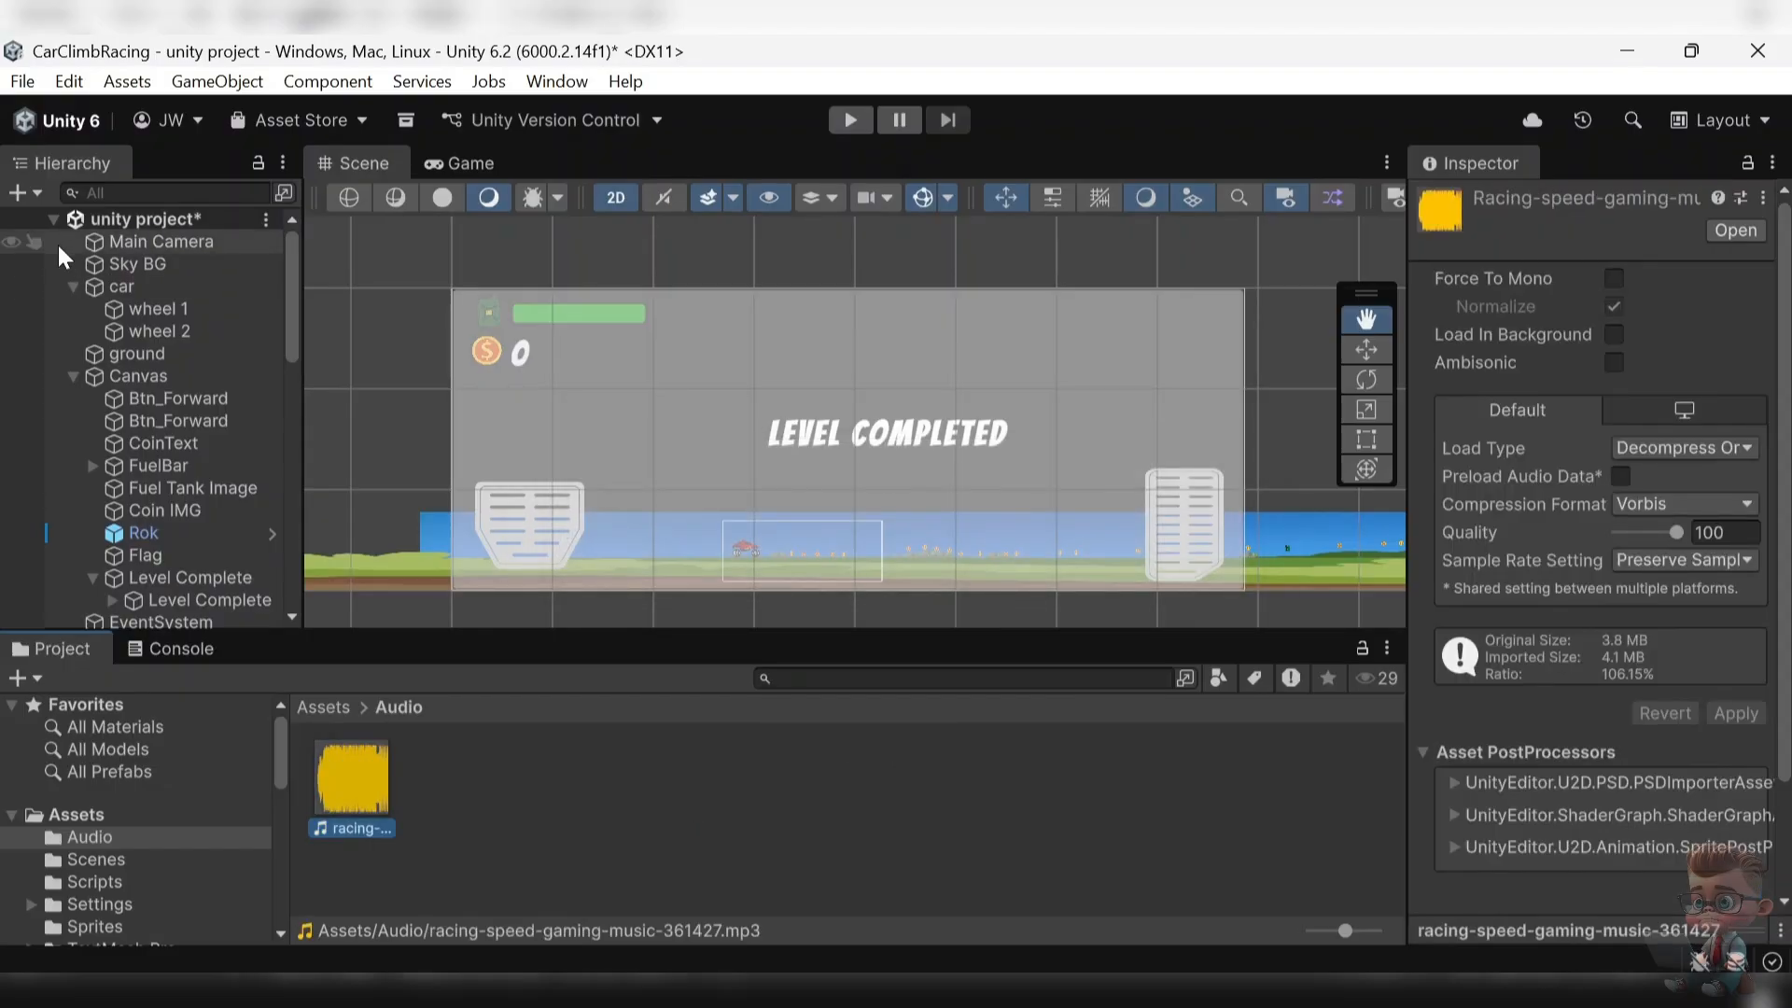
- Create an empty game object from Main Camera in the scene hierarchy and name it BackgroundMusic
right_click(58, 242)
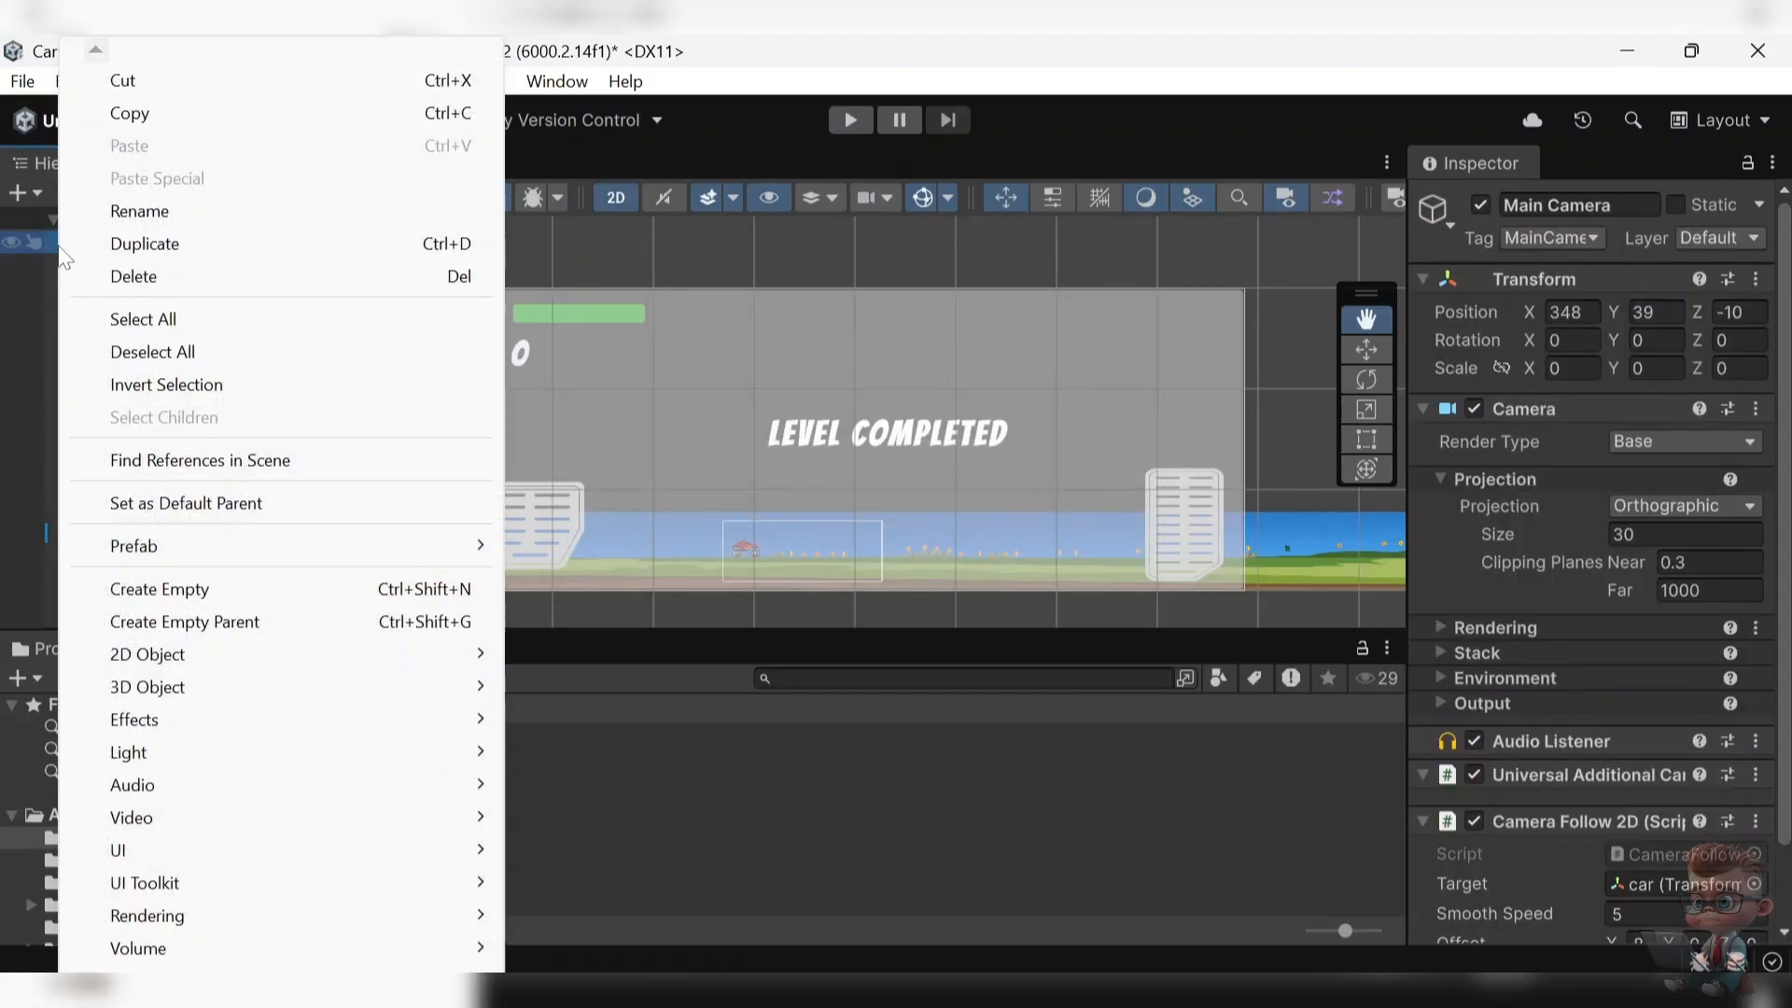
click(210, 586)
click(1598, 206)
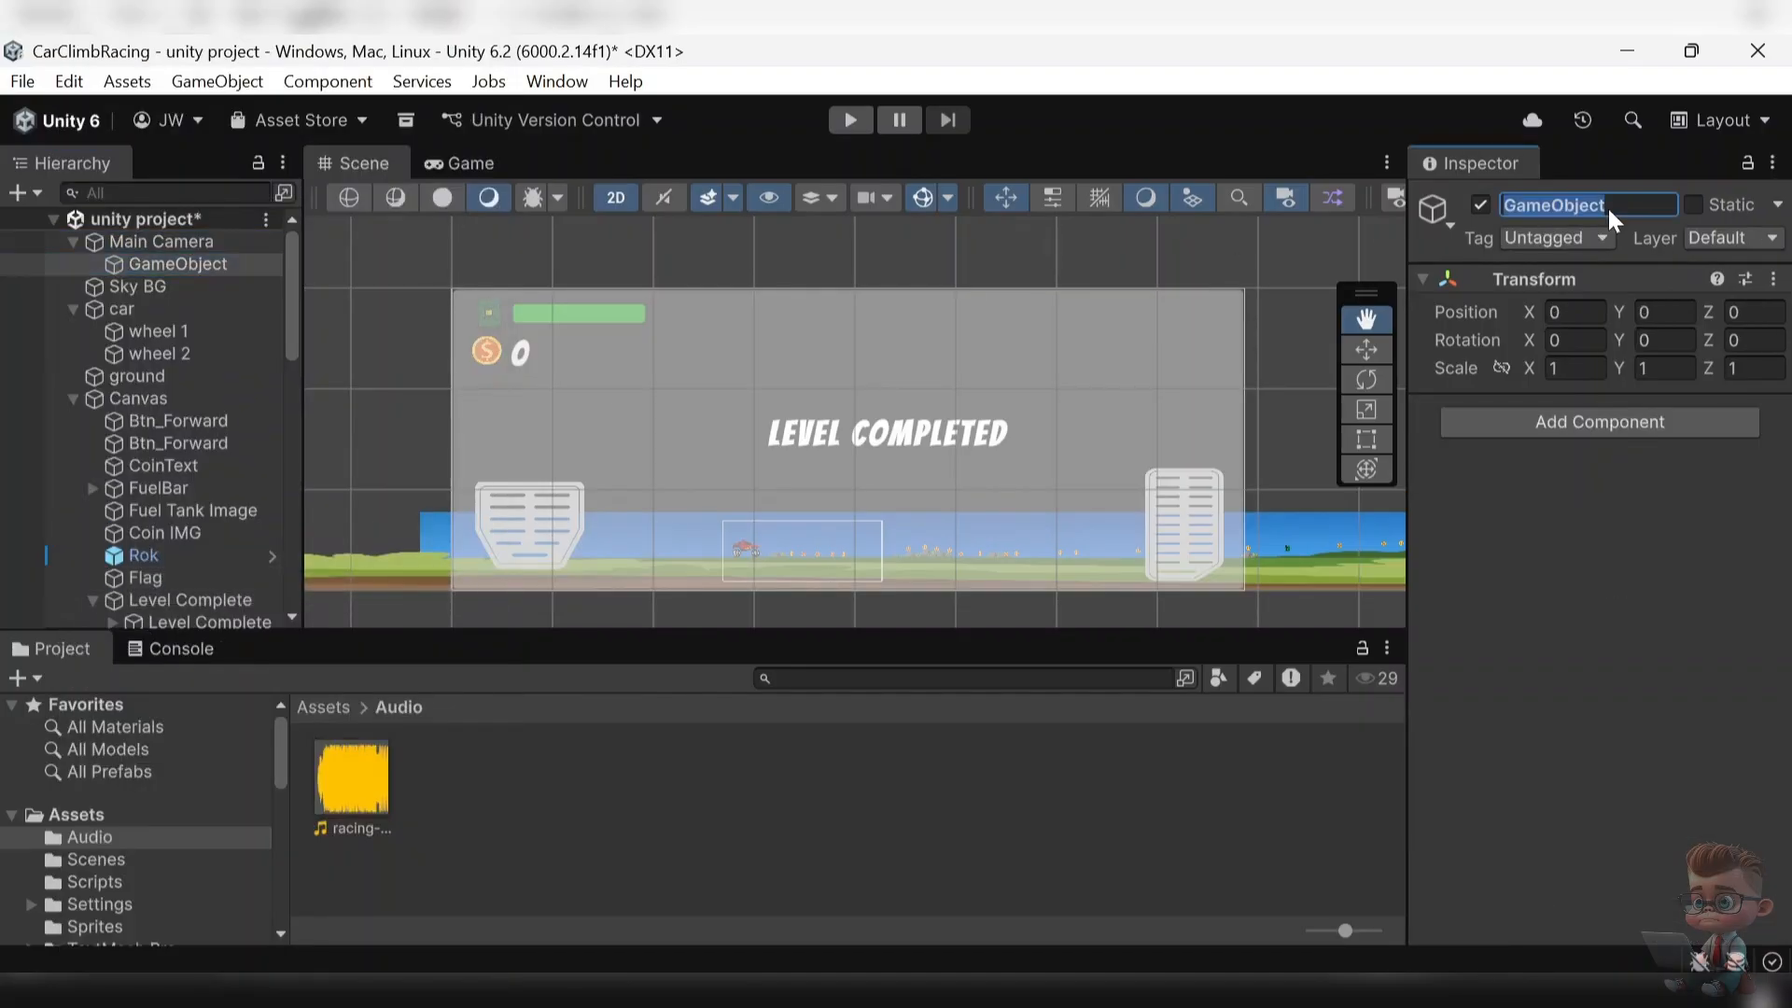
text(BackgroundMusic)
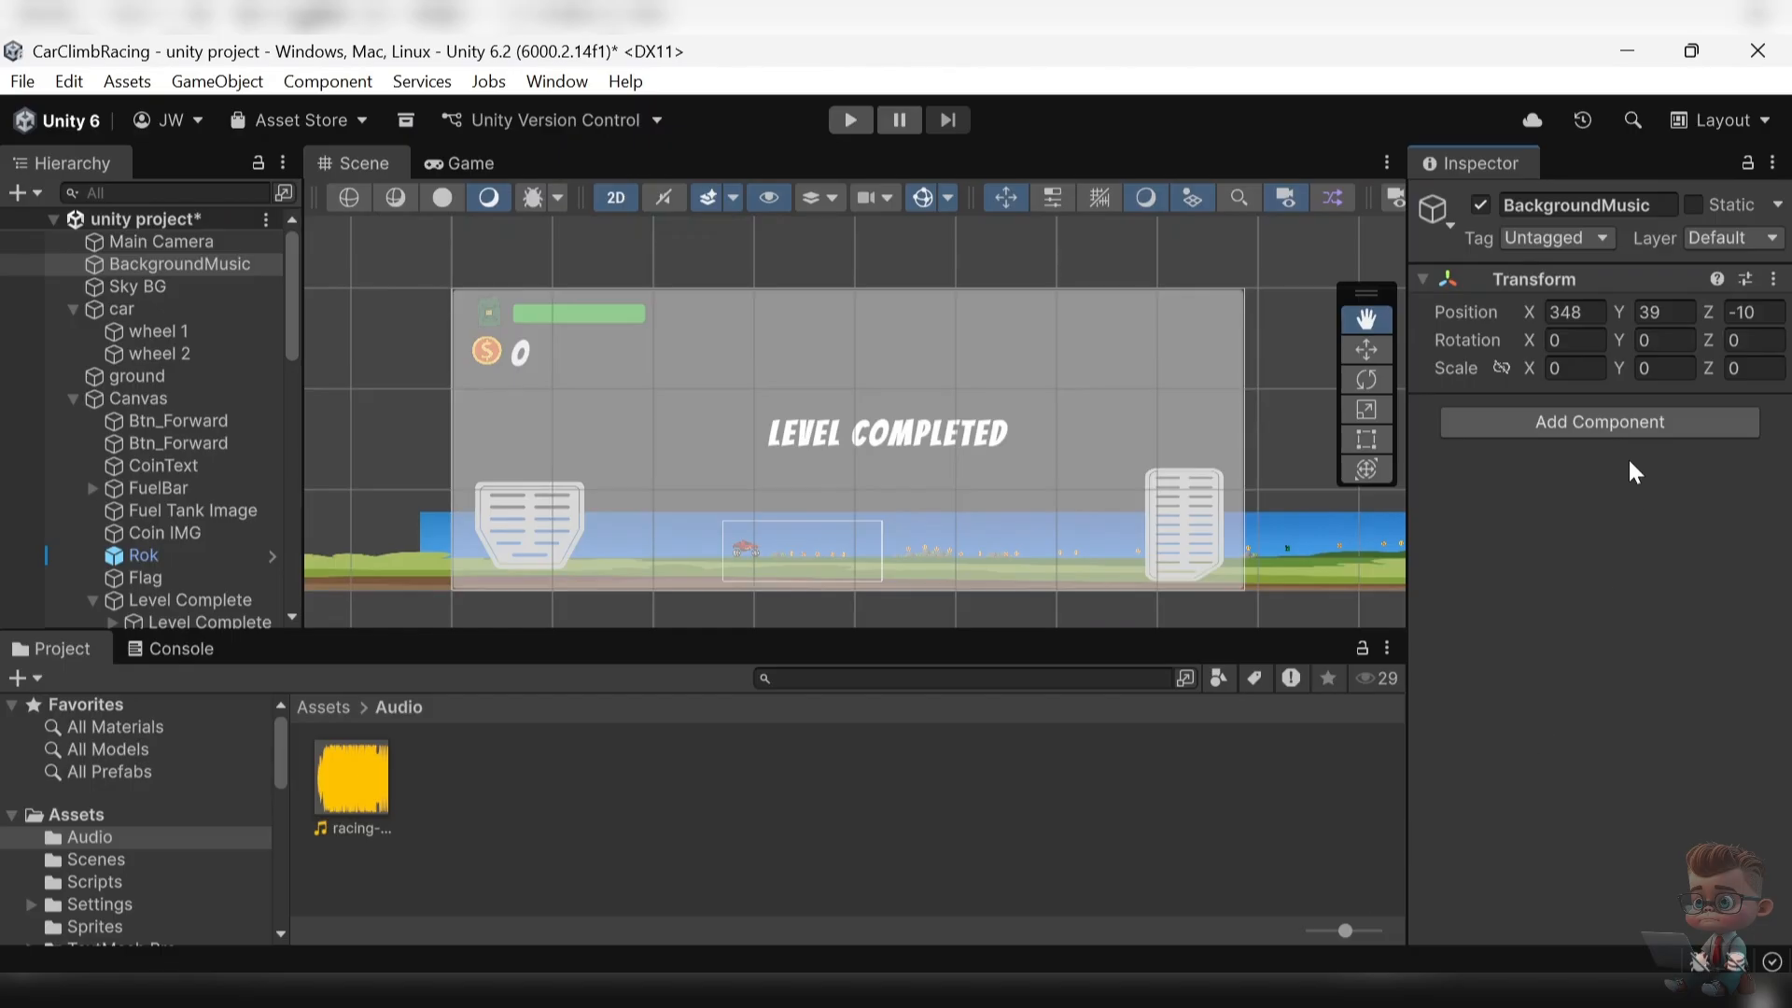
- Add an Audio Source to BackgroundMusic, enable Loop and assign the racing-speed-gaming-music clip as its audio resource
click(1626, 423)
text(Audio)
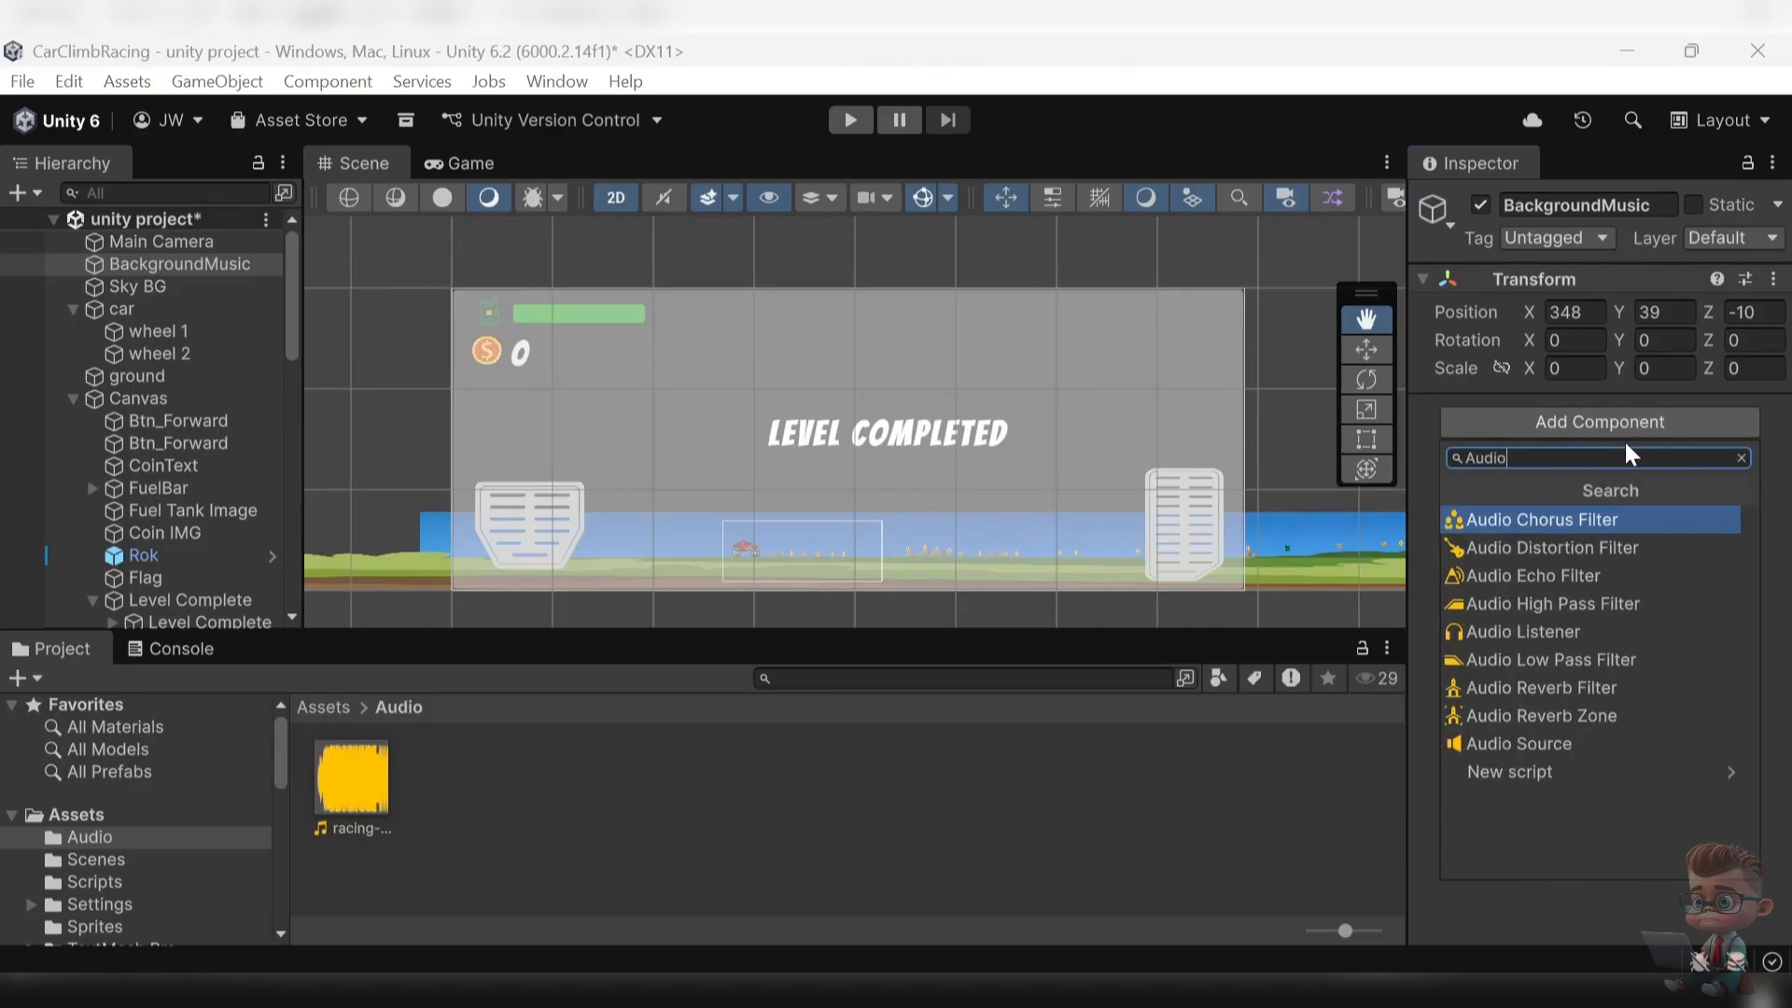
click(1592, 746)
scroll(1590, 748, down, 1)
scroll(1590, 762, down, 1)
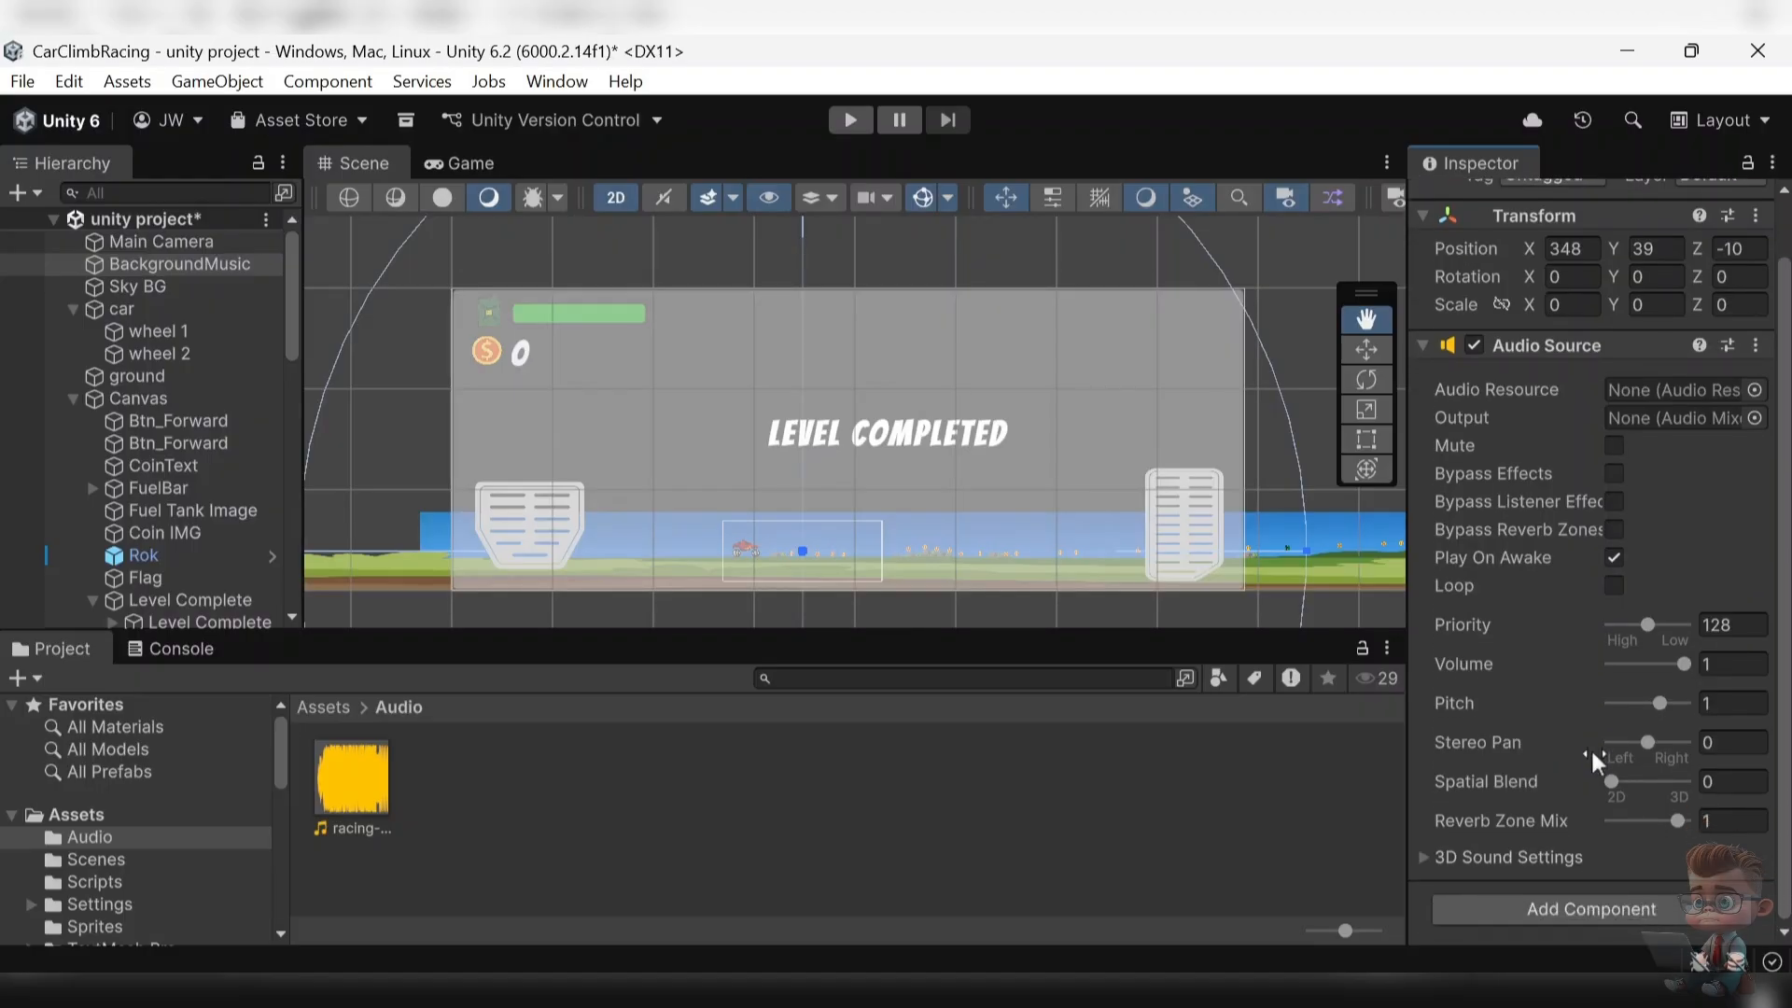
click(1613, 585)
drag(353, 769, 1715, 400)
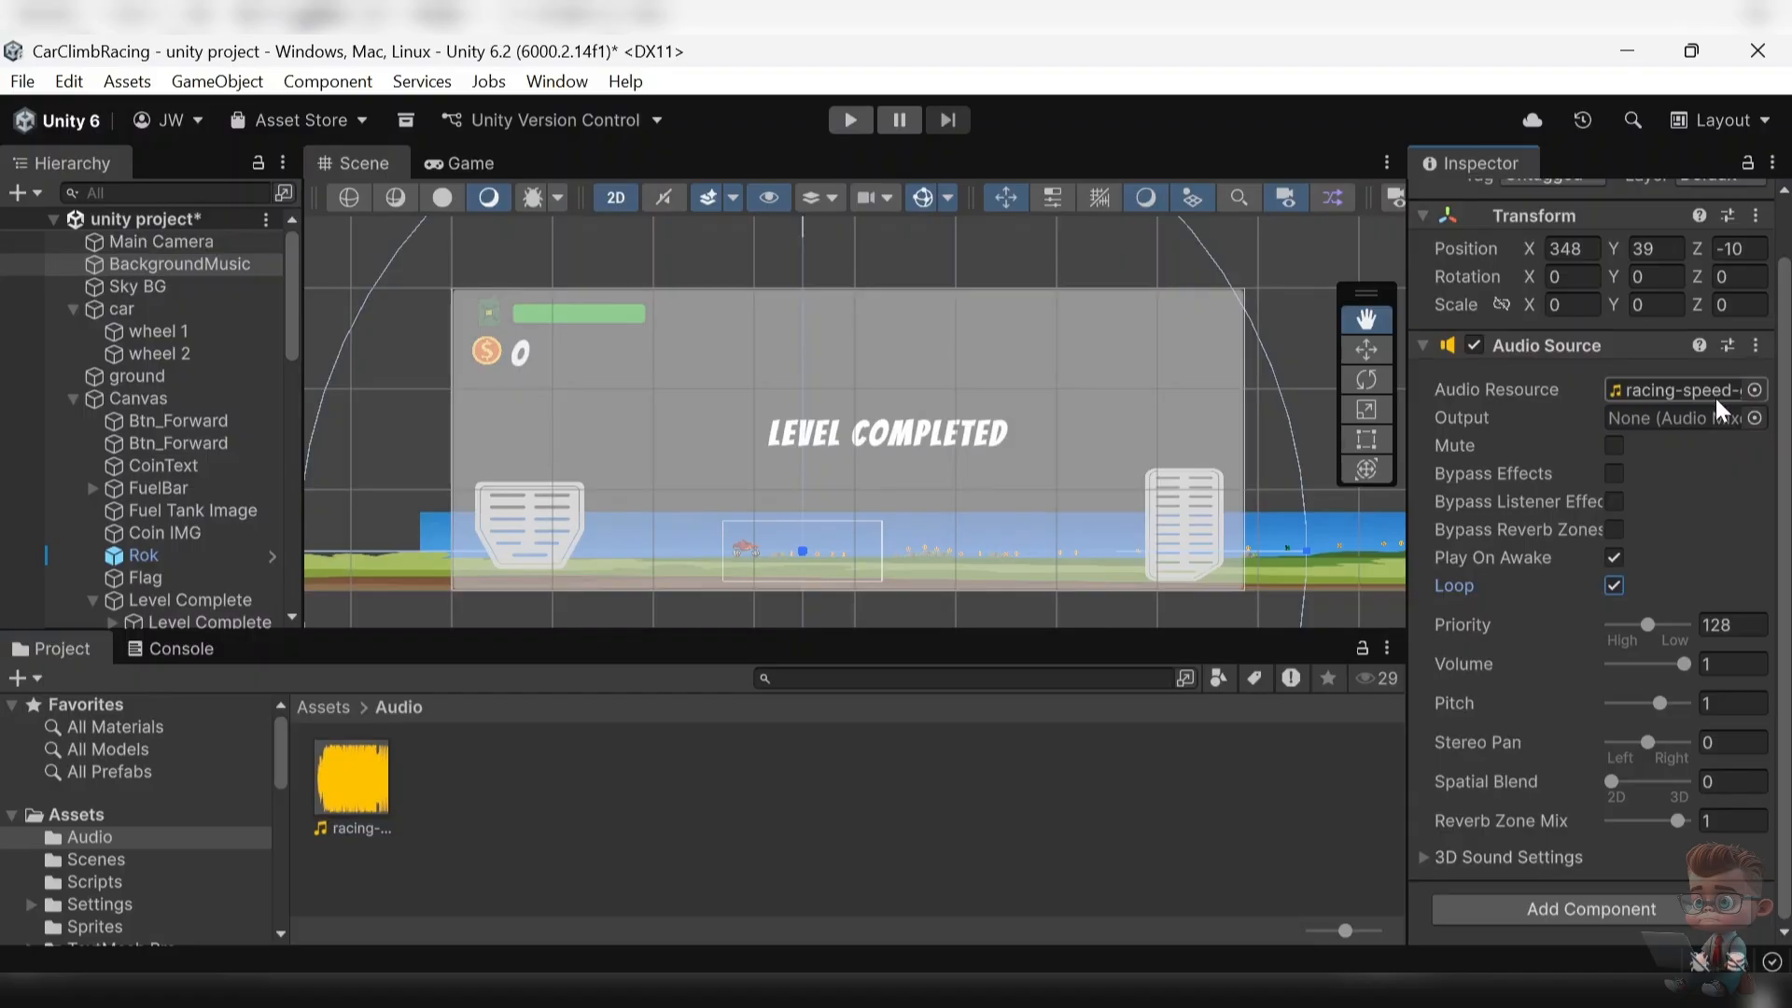
- Set the volume of BackgroundMusic's Audio Source to 0.22
click(1498, 676)
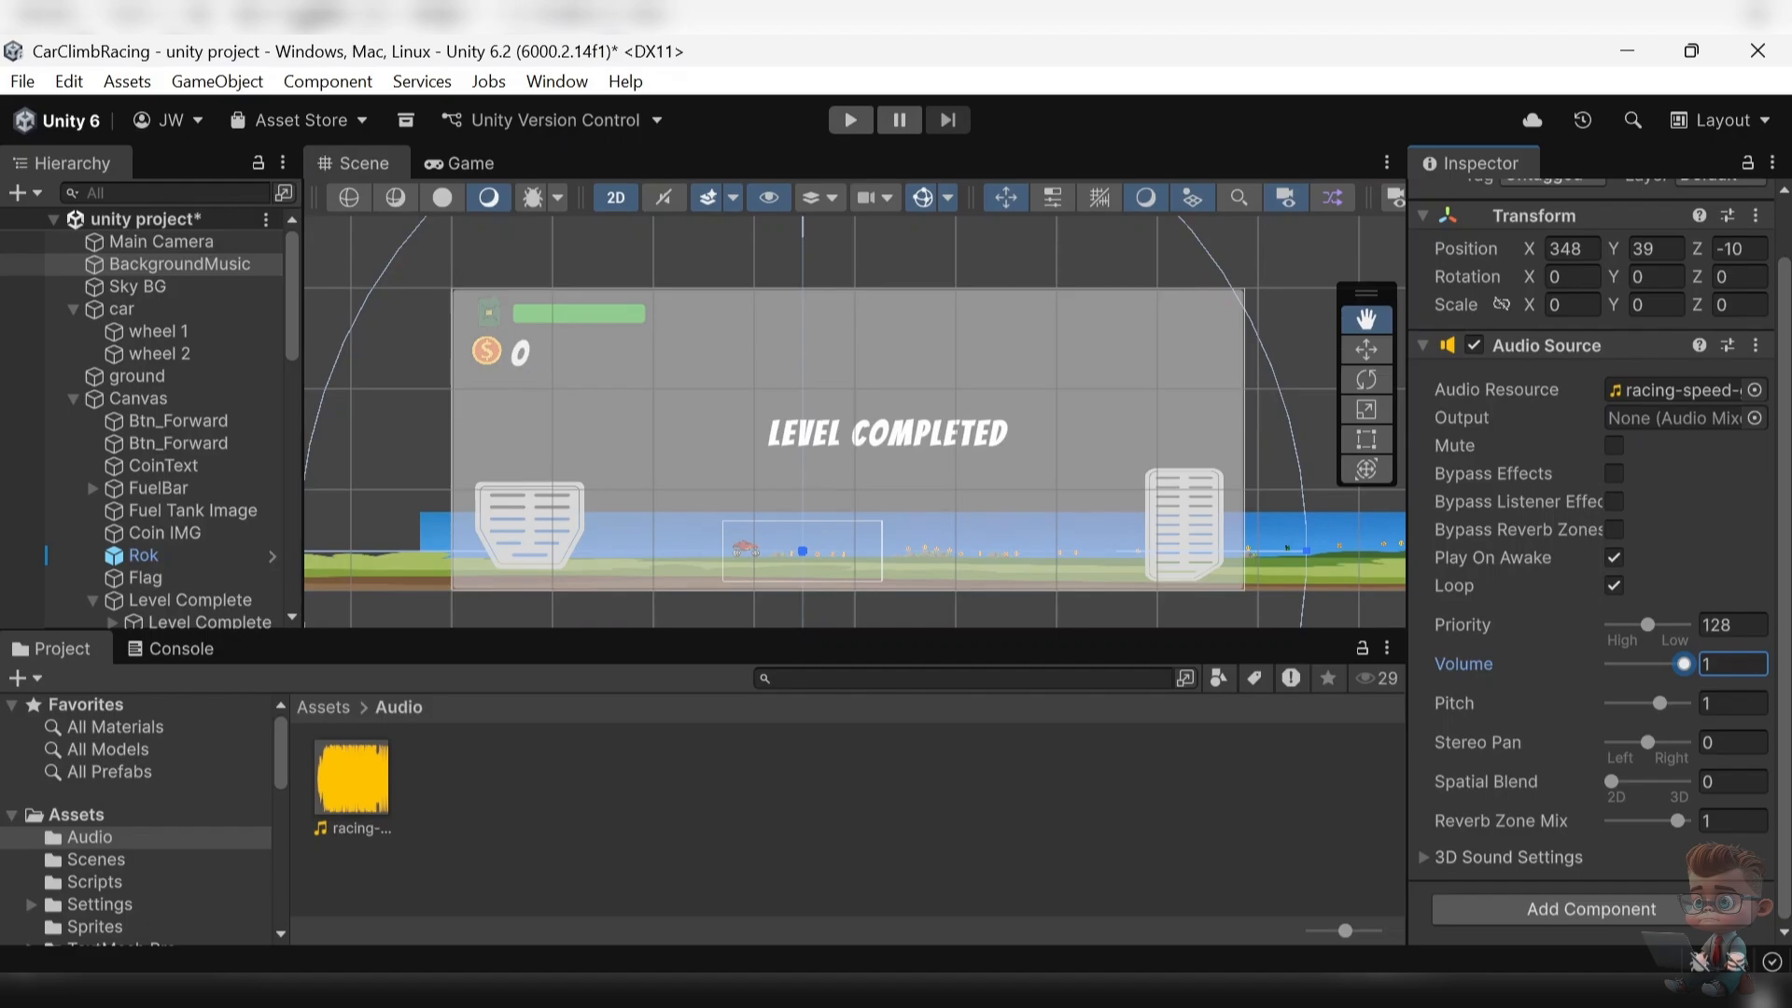
drag(1651, 683, 1633, 696)
click(1421, 856)
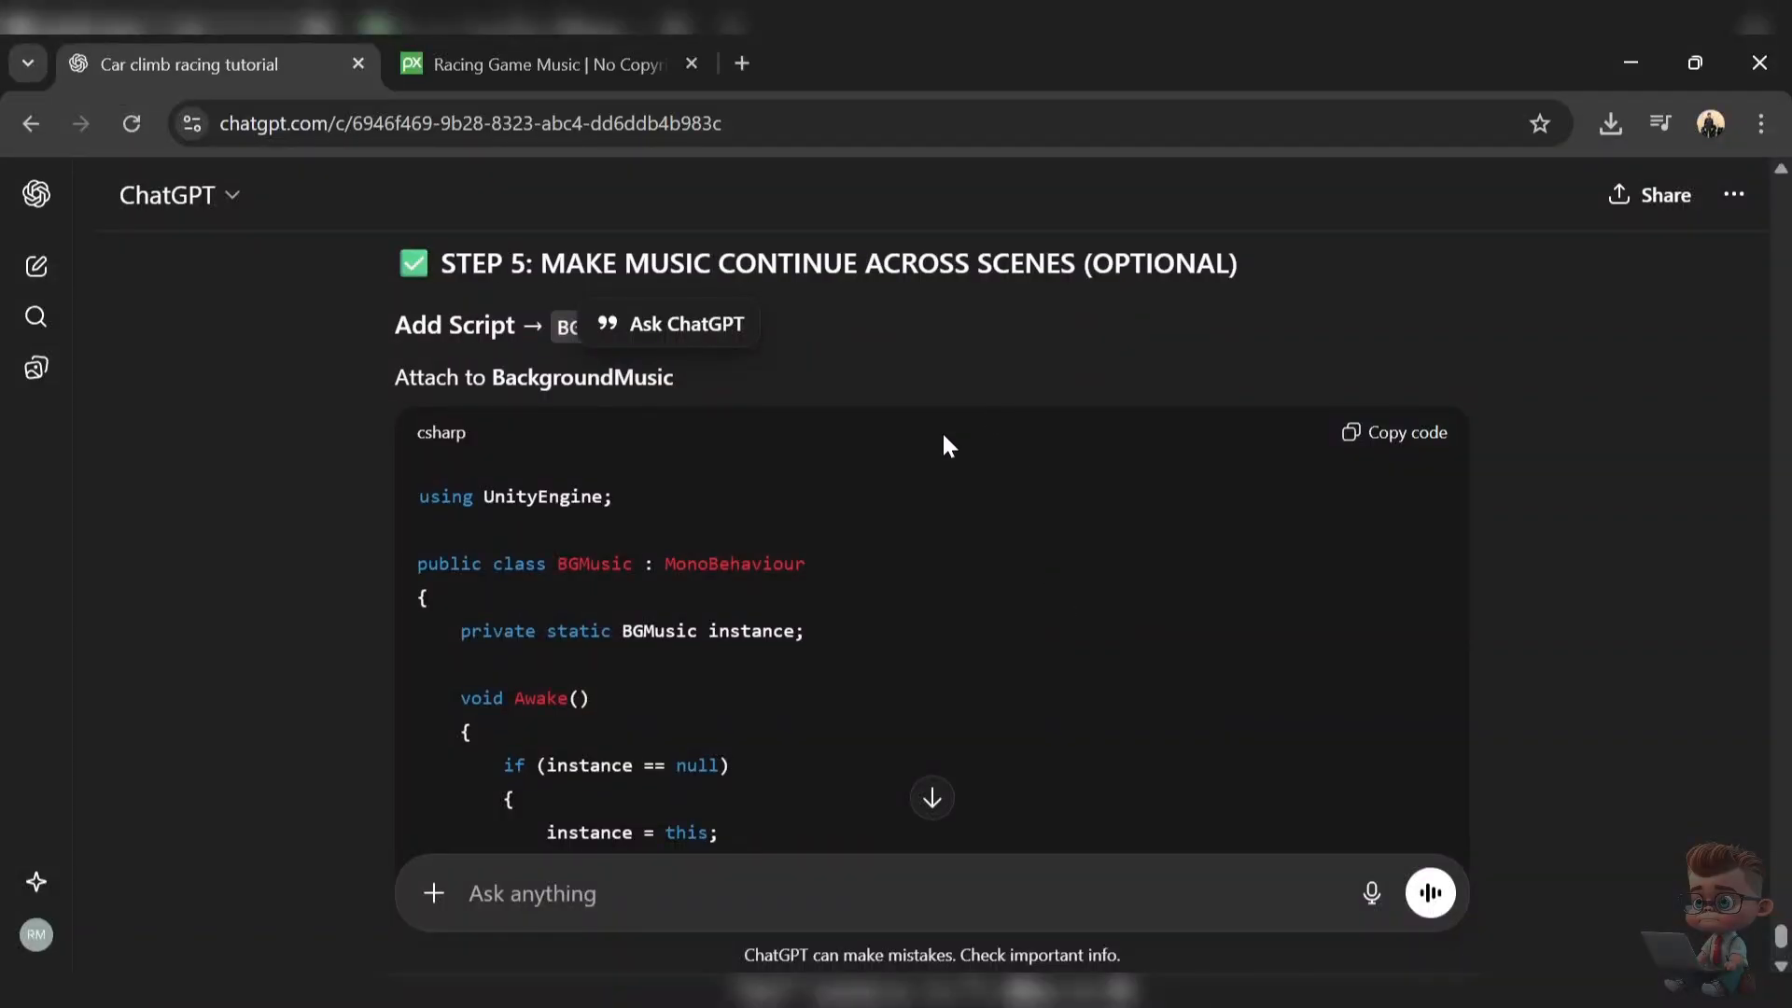
- Check ChatGPT's music script instructions and create an empty C# script named BGMusic in Unity's Scripts folder
scroll(889, 462, down, 1)
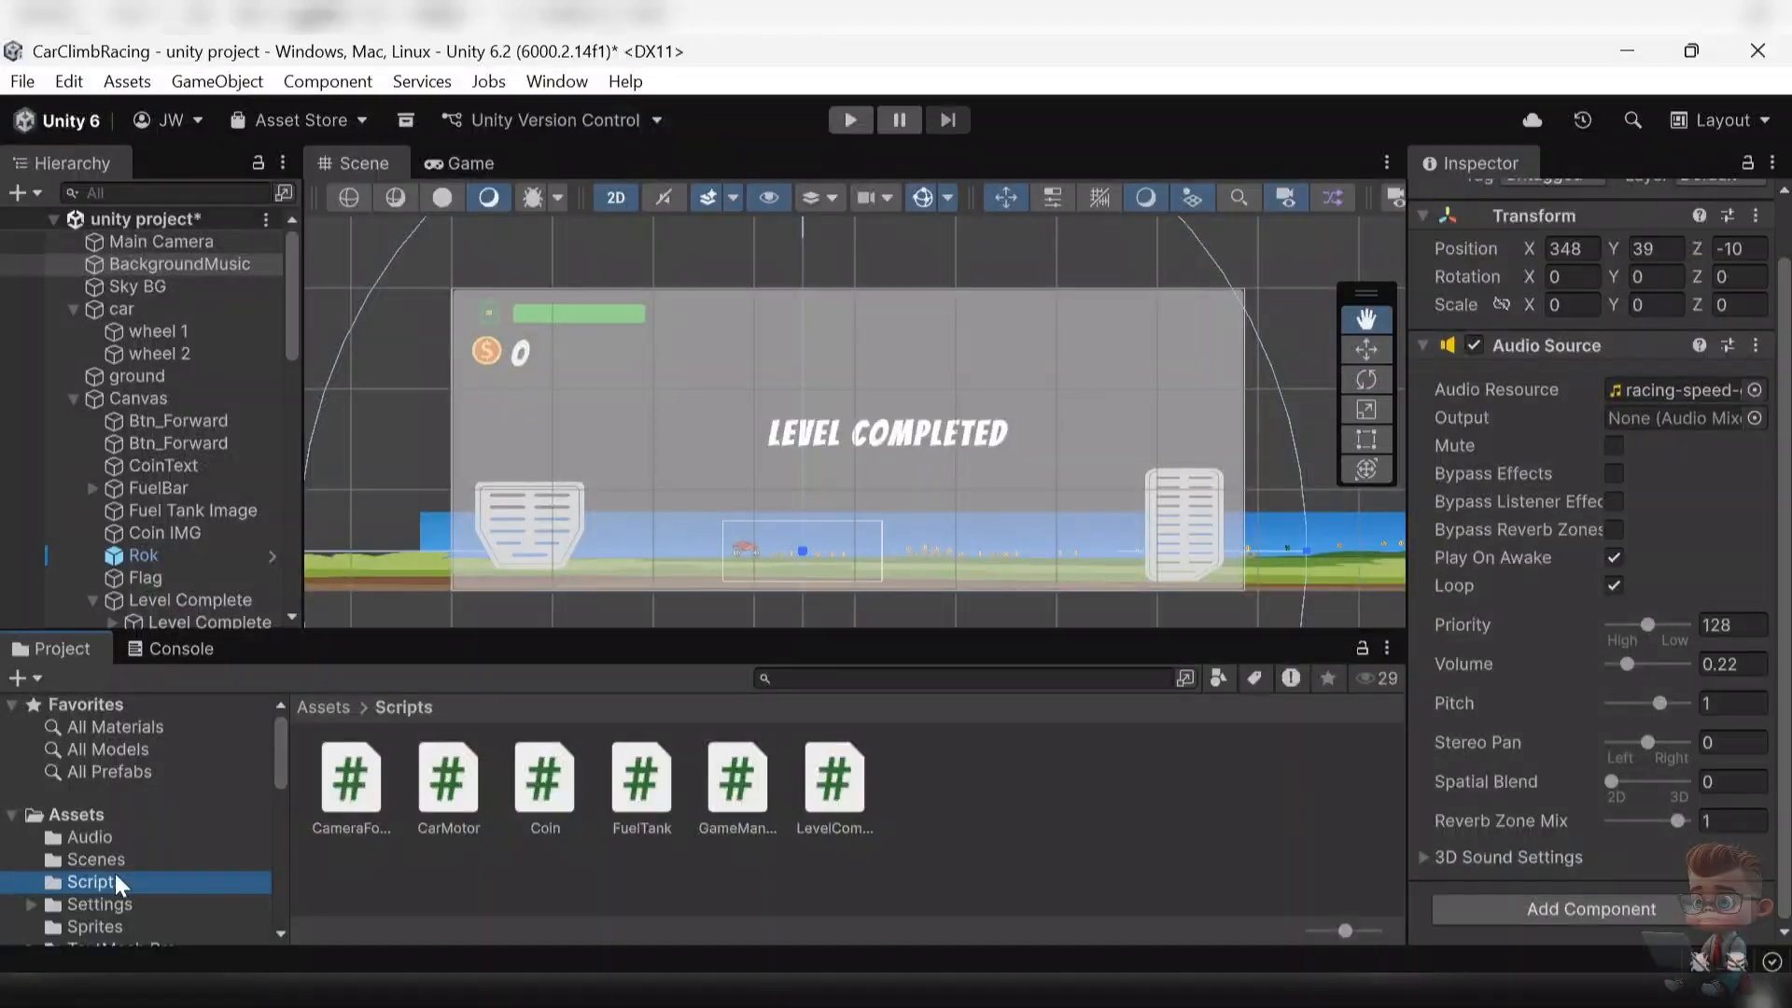
right_click(114, 875)
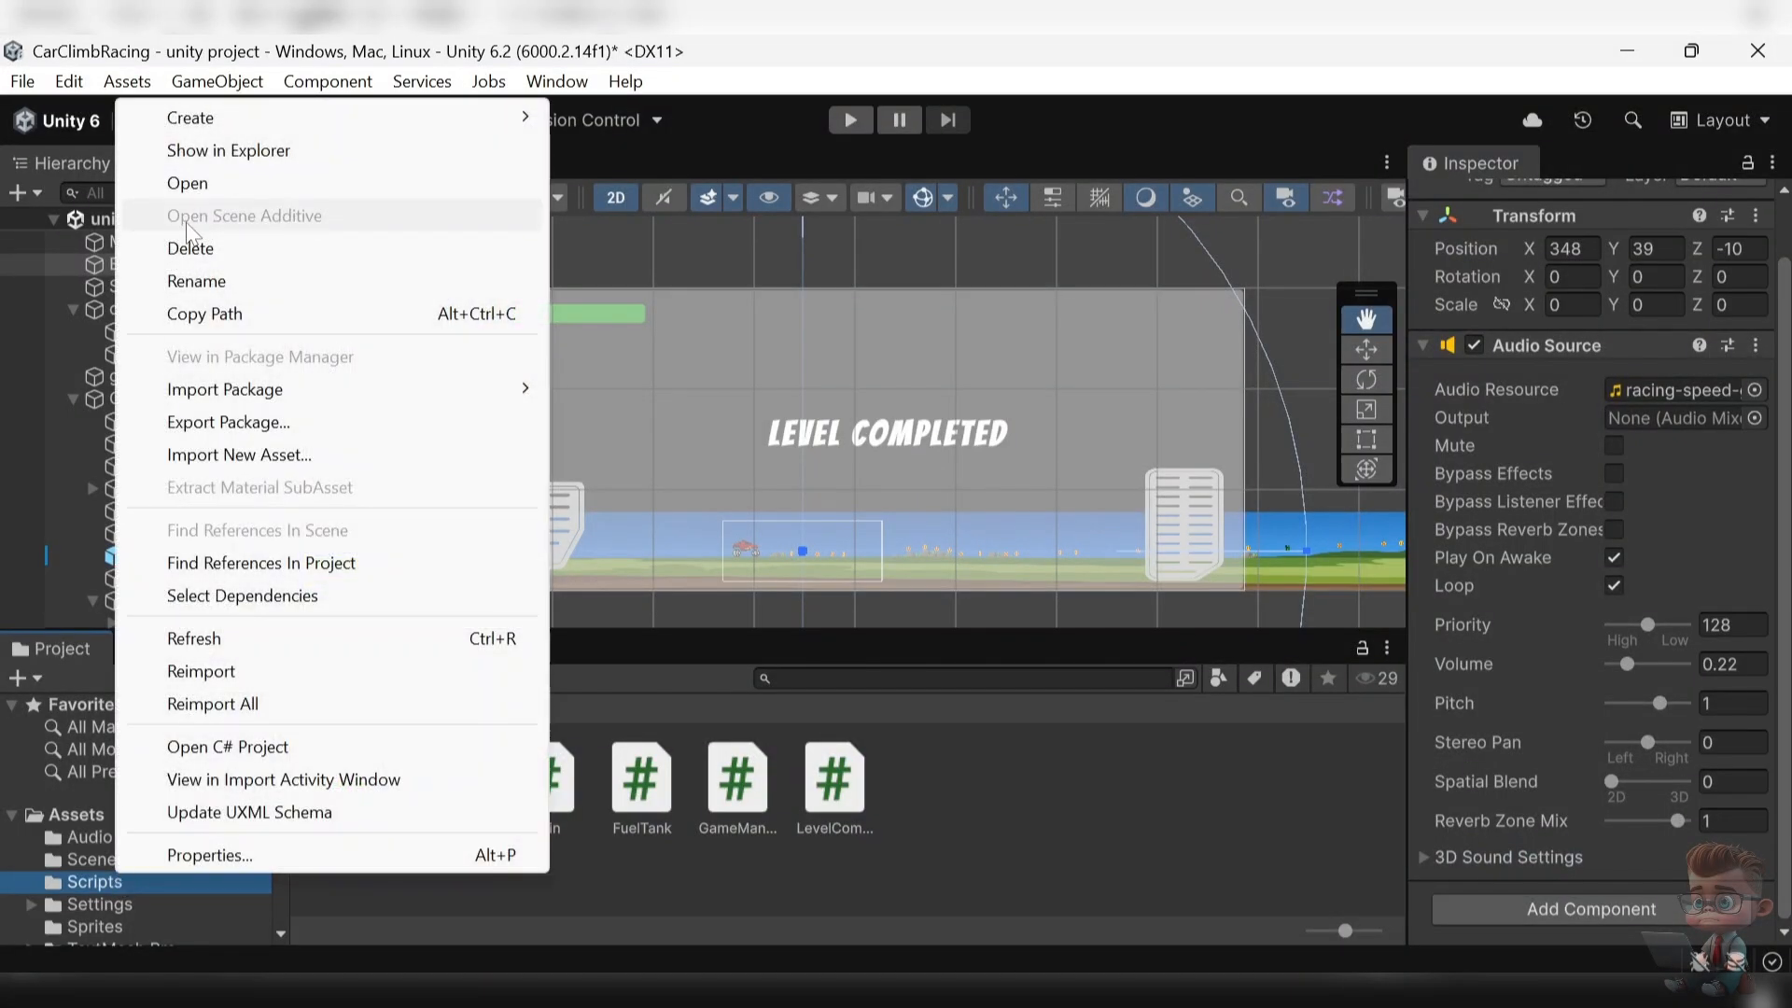
mouse_move(289, 112)
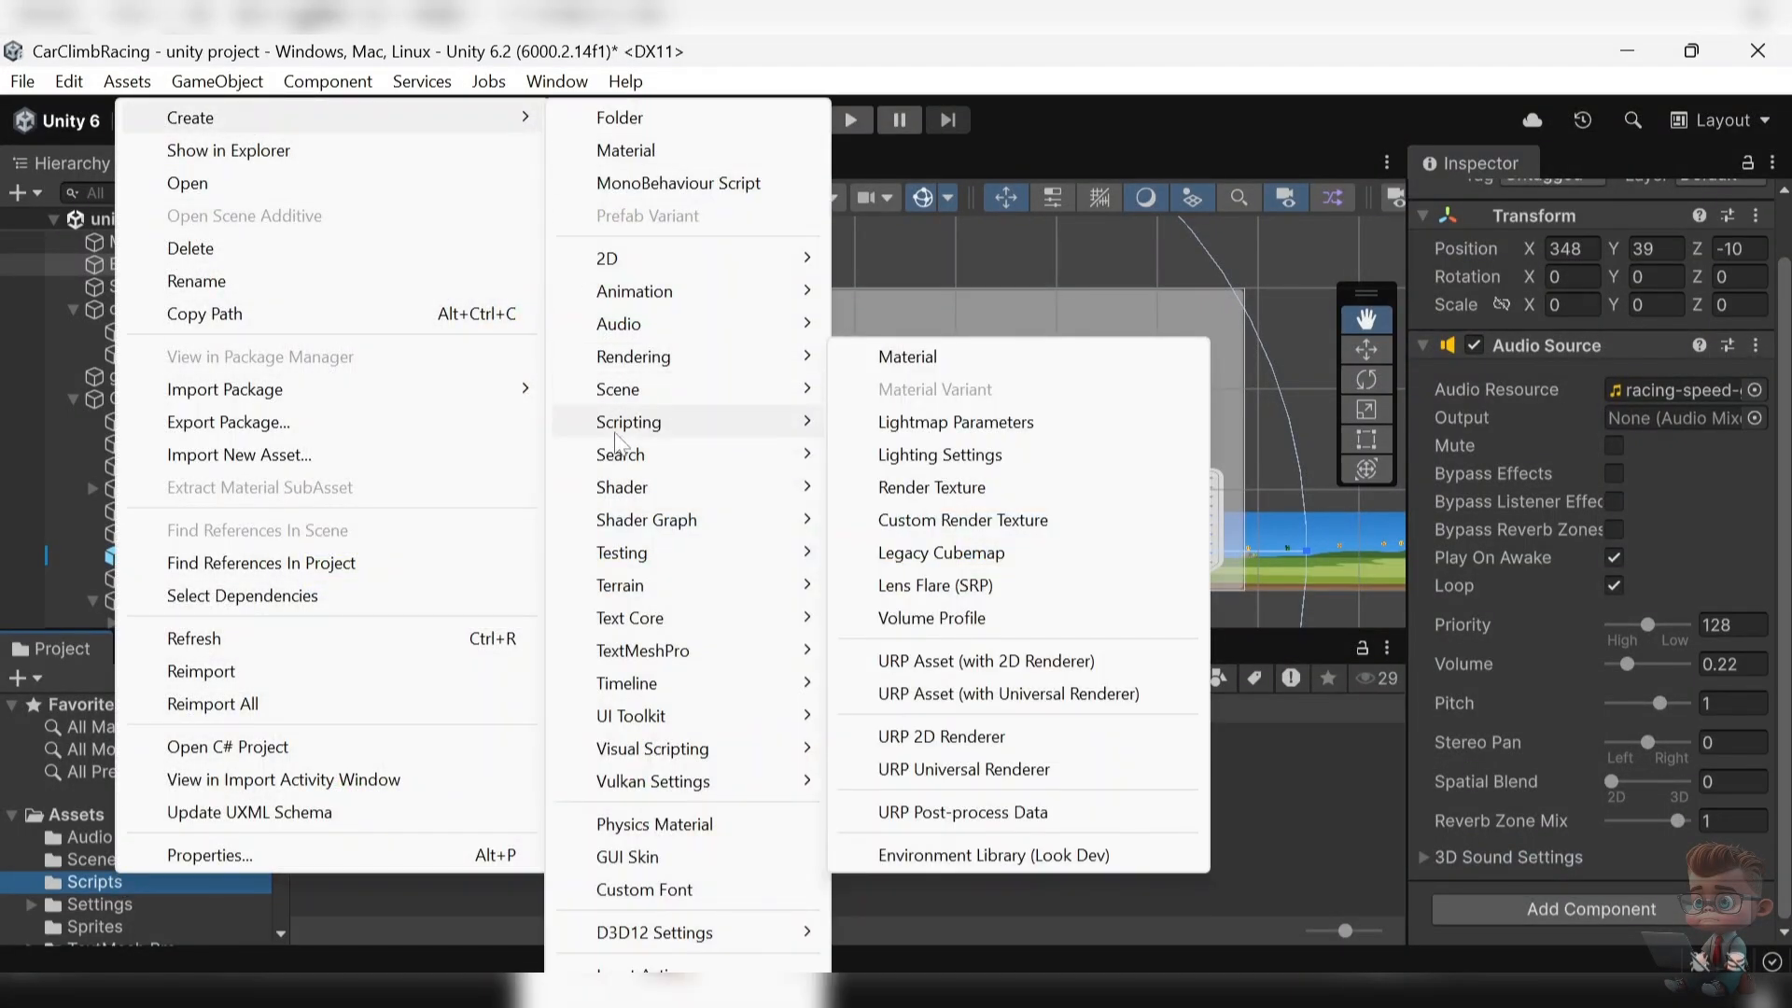
mouse_move(626, 424)
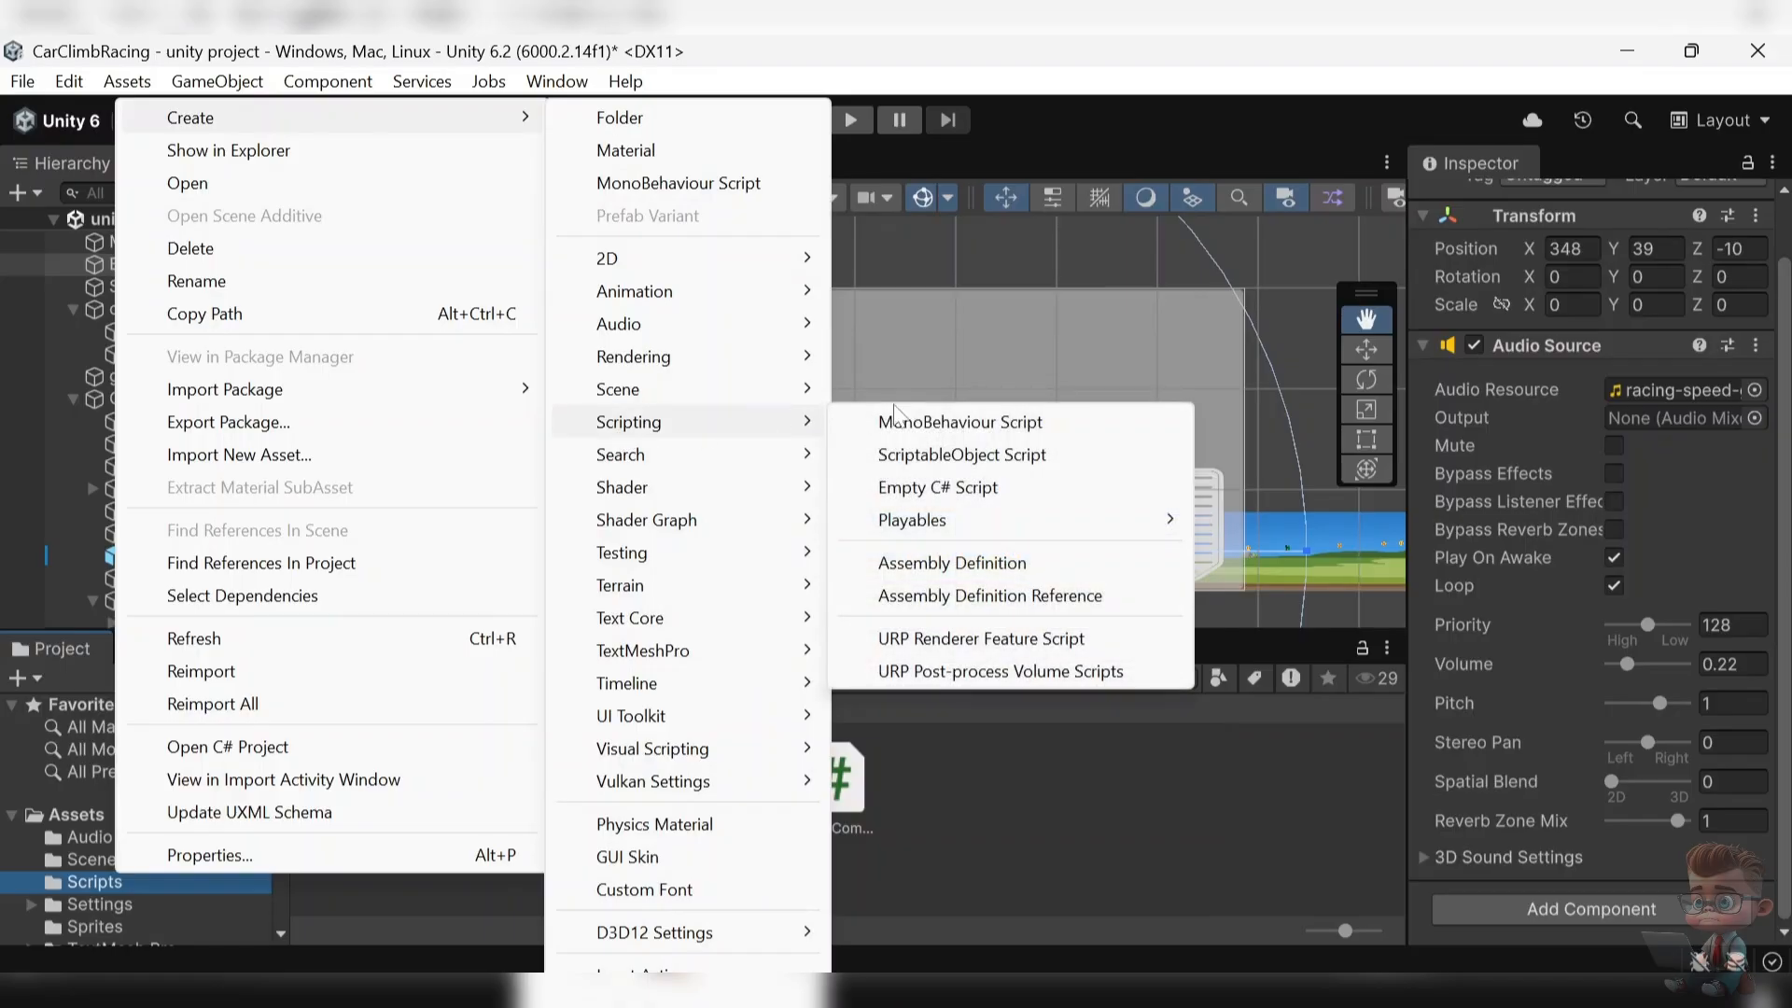
click(997, 494)
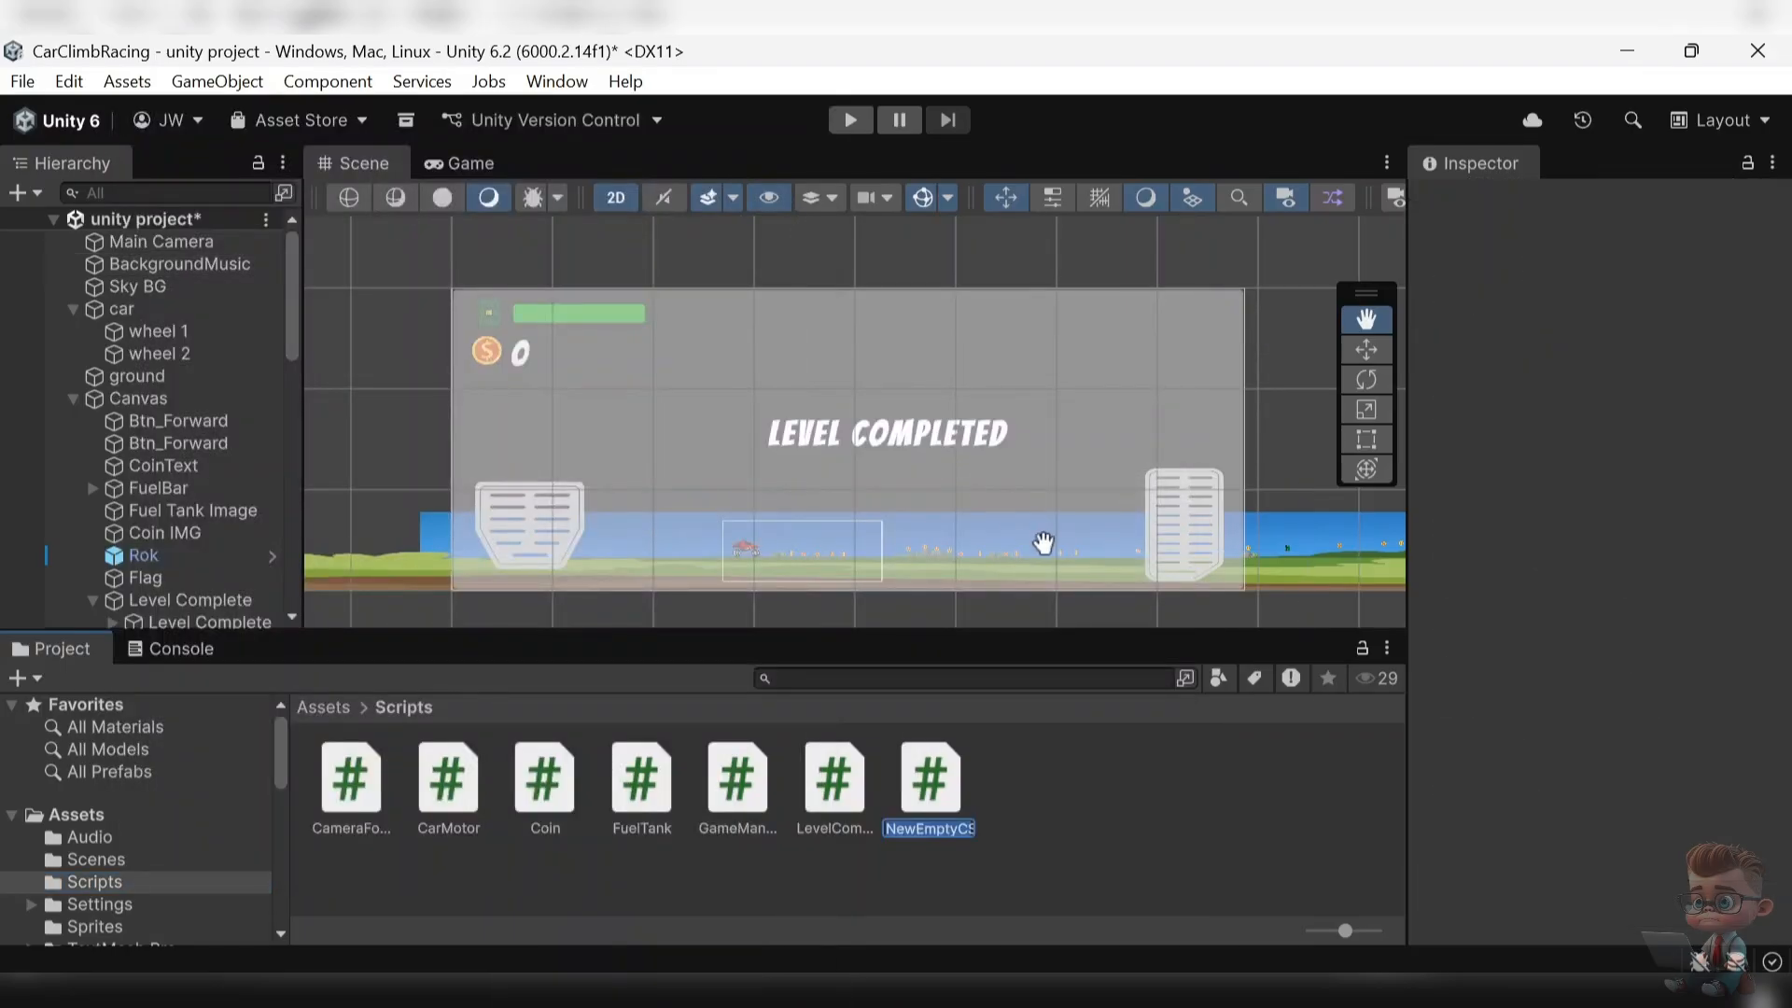
text(BGMusic)
click(1073, 861)
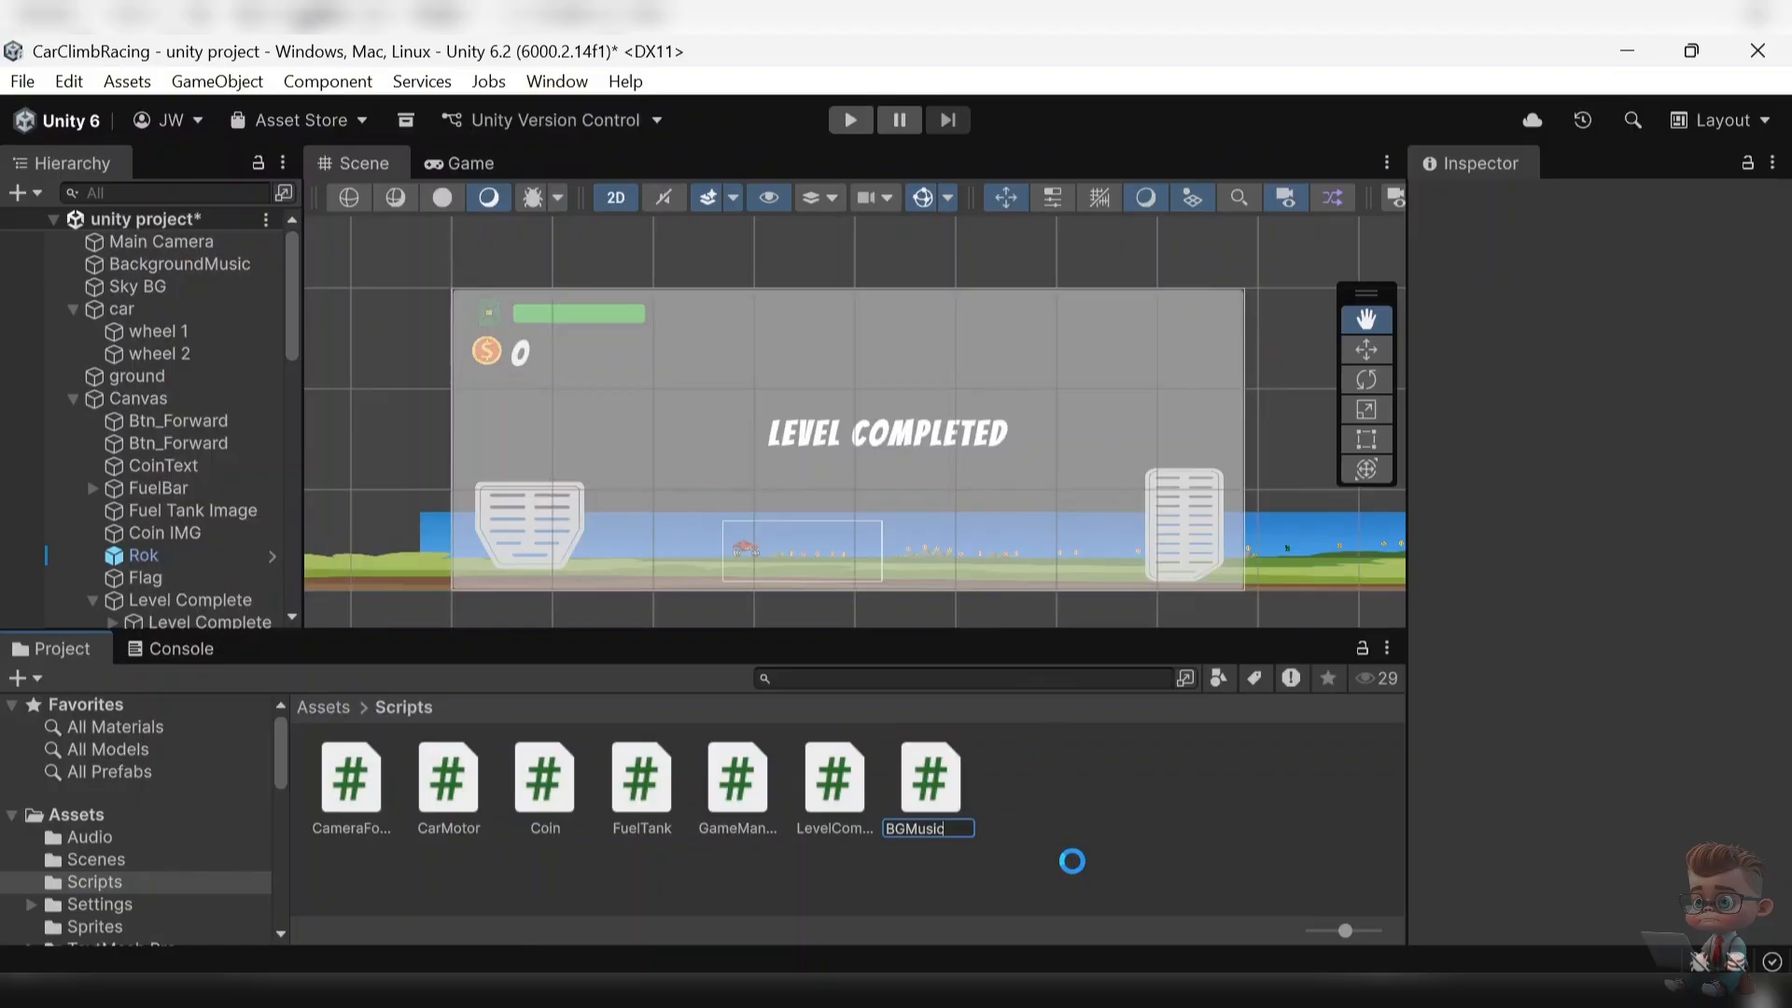
- Copy ChatGPT's BGMusic code and replace the whole content of BGMusic.cs in Visual Studio Code with it
click(1403, 377)
key(ctrl+a)
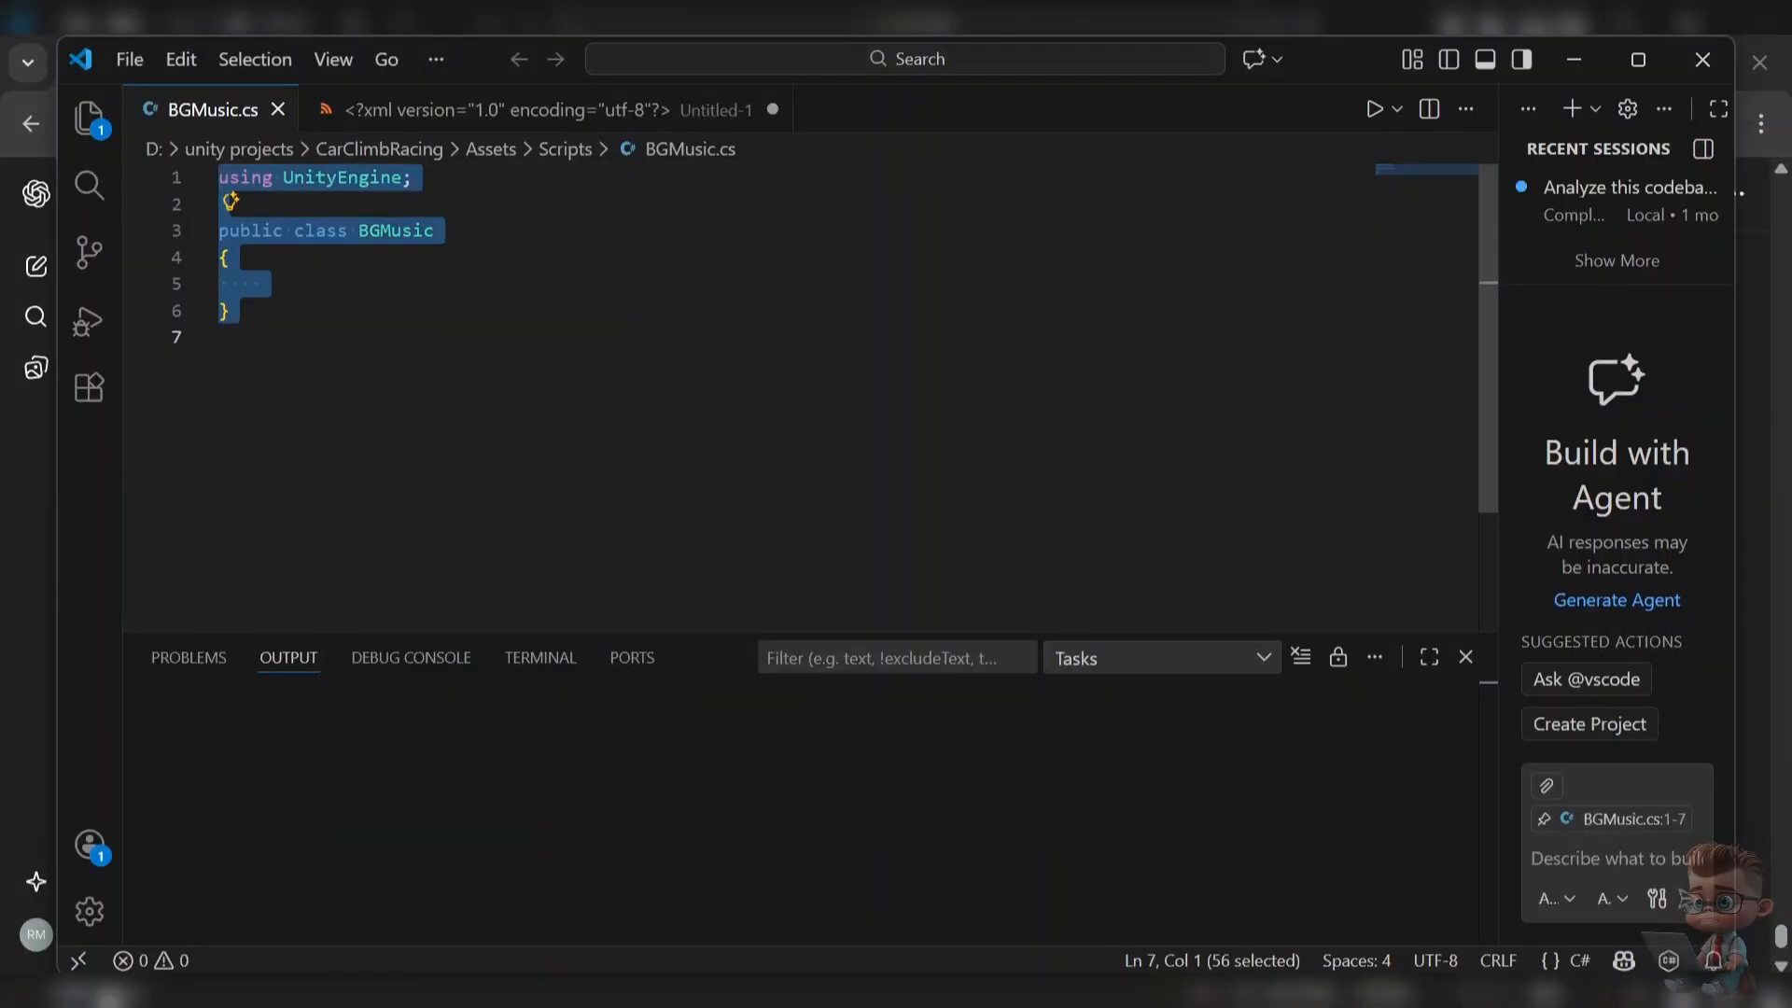
text(using UnityEngine;  public class BGMusic : MonoBehaviour {     private static BGMusic instance;      void Awake()     {         if (instance == null)         {             instance = this;             DontDestroyOnLoad(gameObject);         }         else         {             Destroy(gameObject);         }     } })
scroll(793, 392, up, 4)
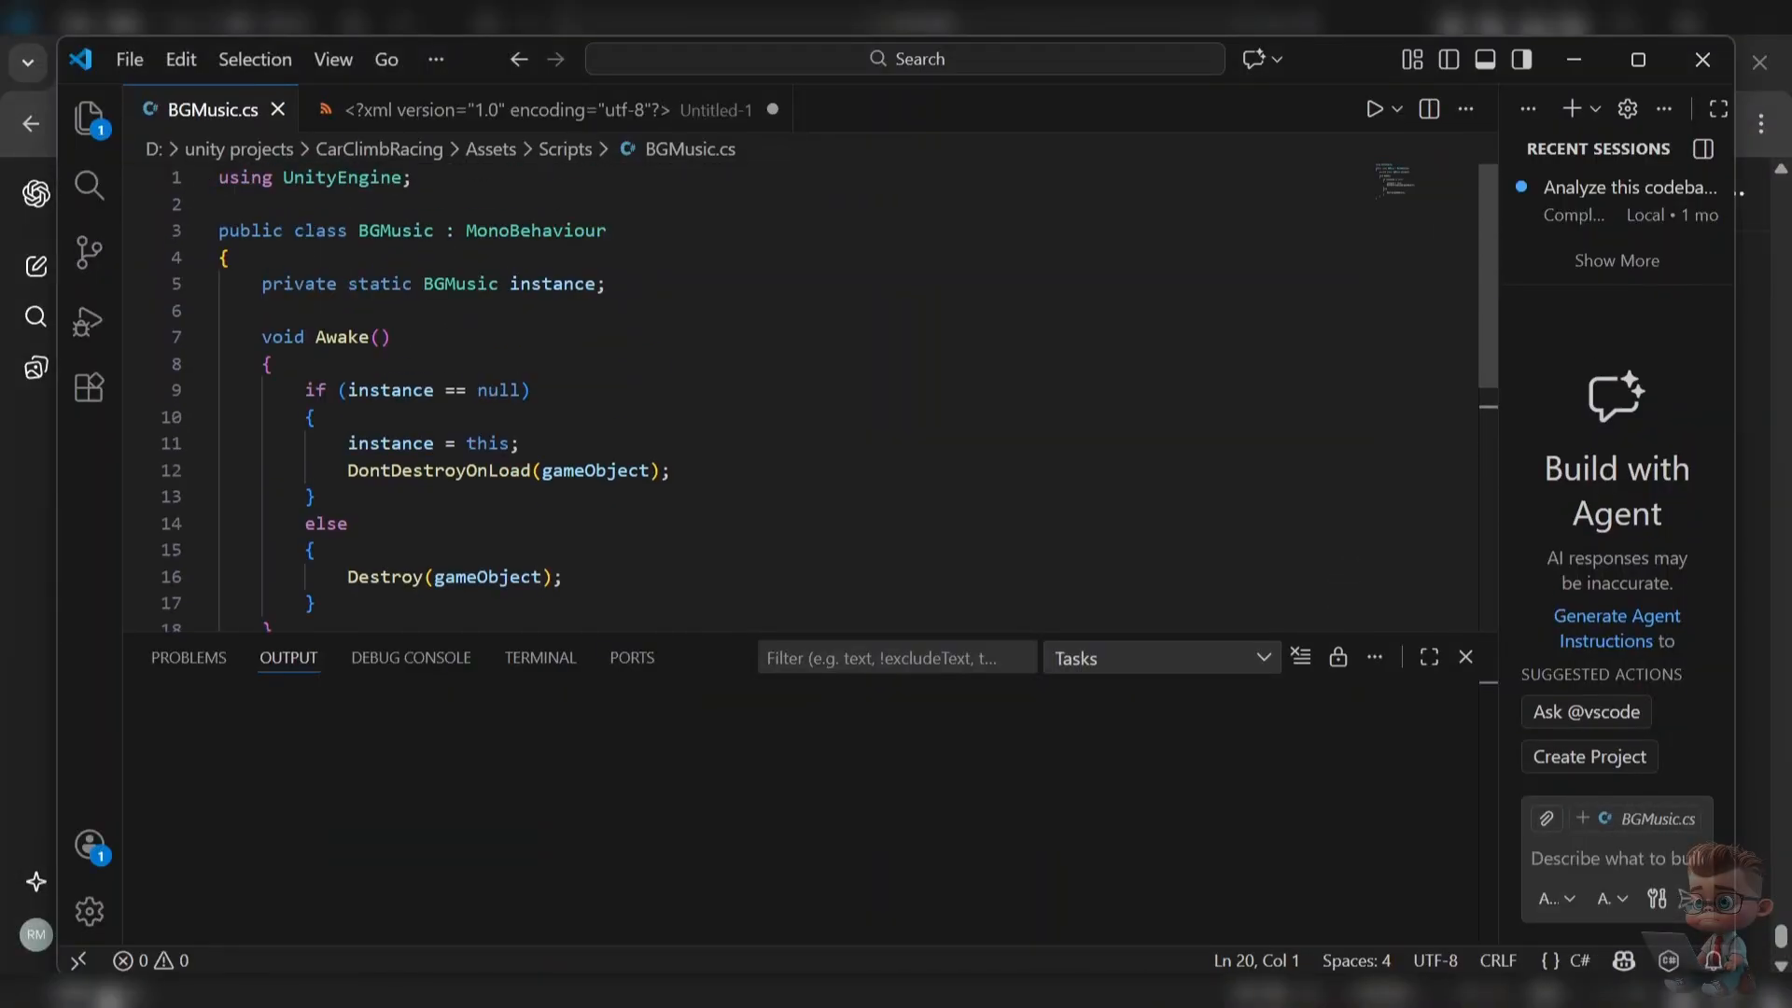
click(1573, 60)
- Attach the BG Music script to the BackgroundMusic object in Unity
click(177, 264)
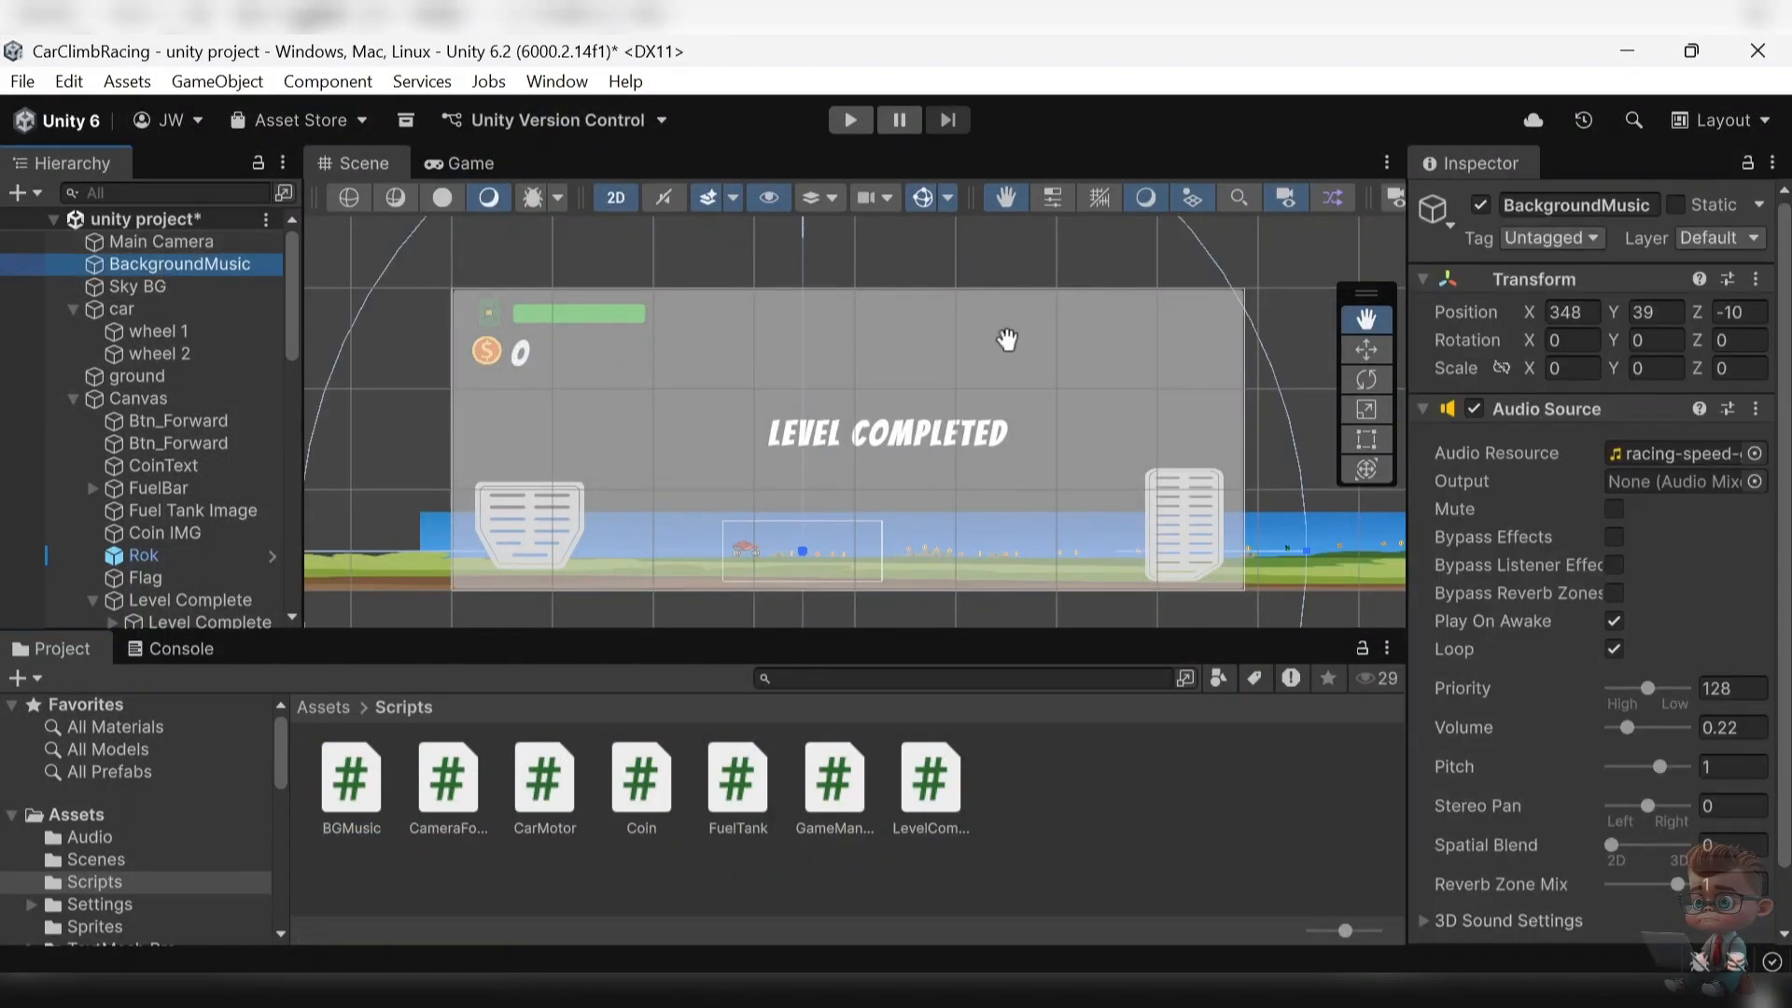
scroll(1624, 747, down, 2)
click(1635, 912)
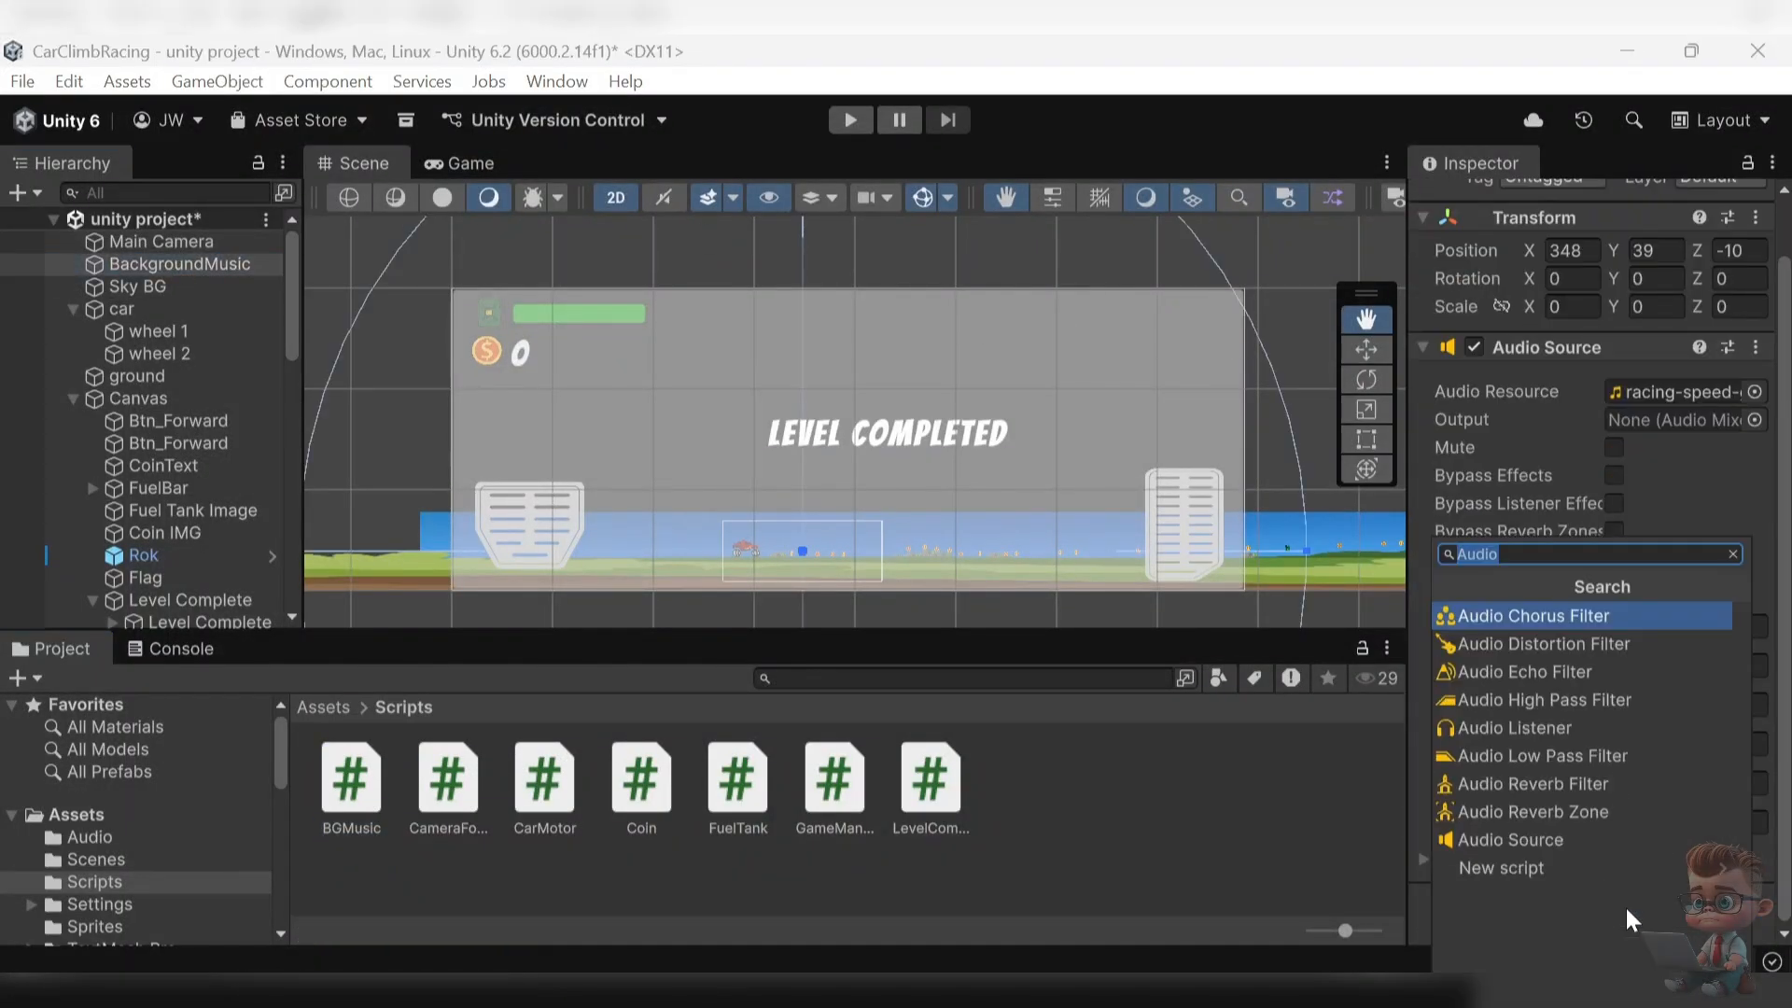
text(bg)
click(1582, 616)
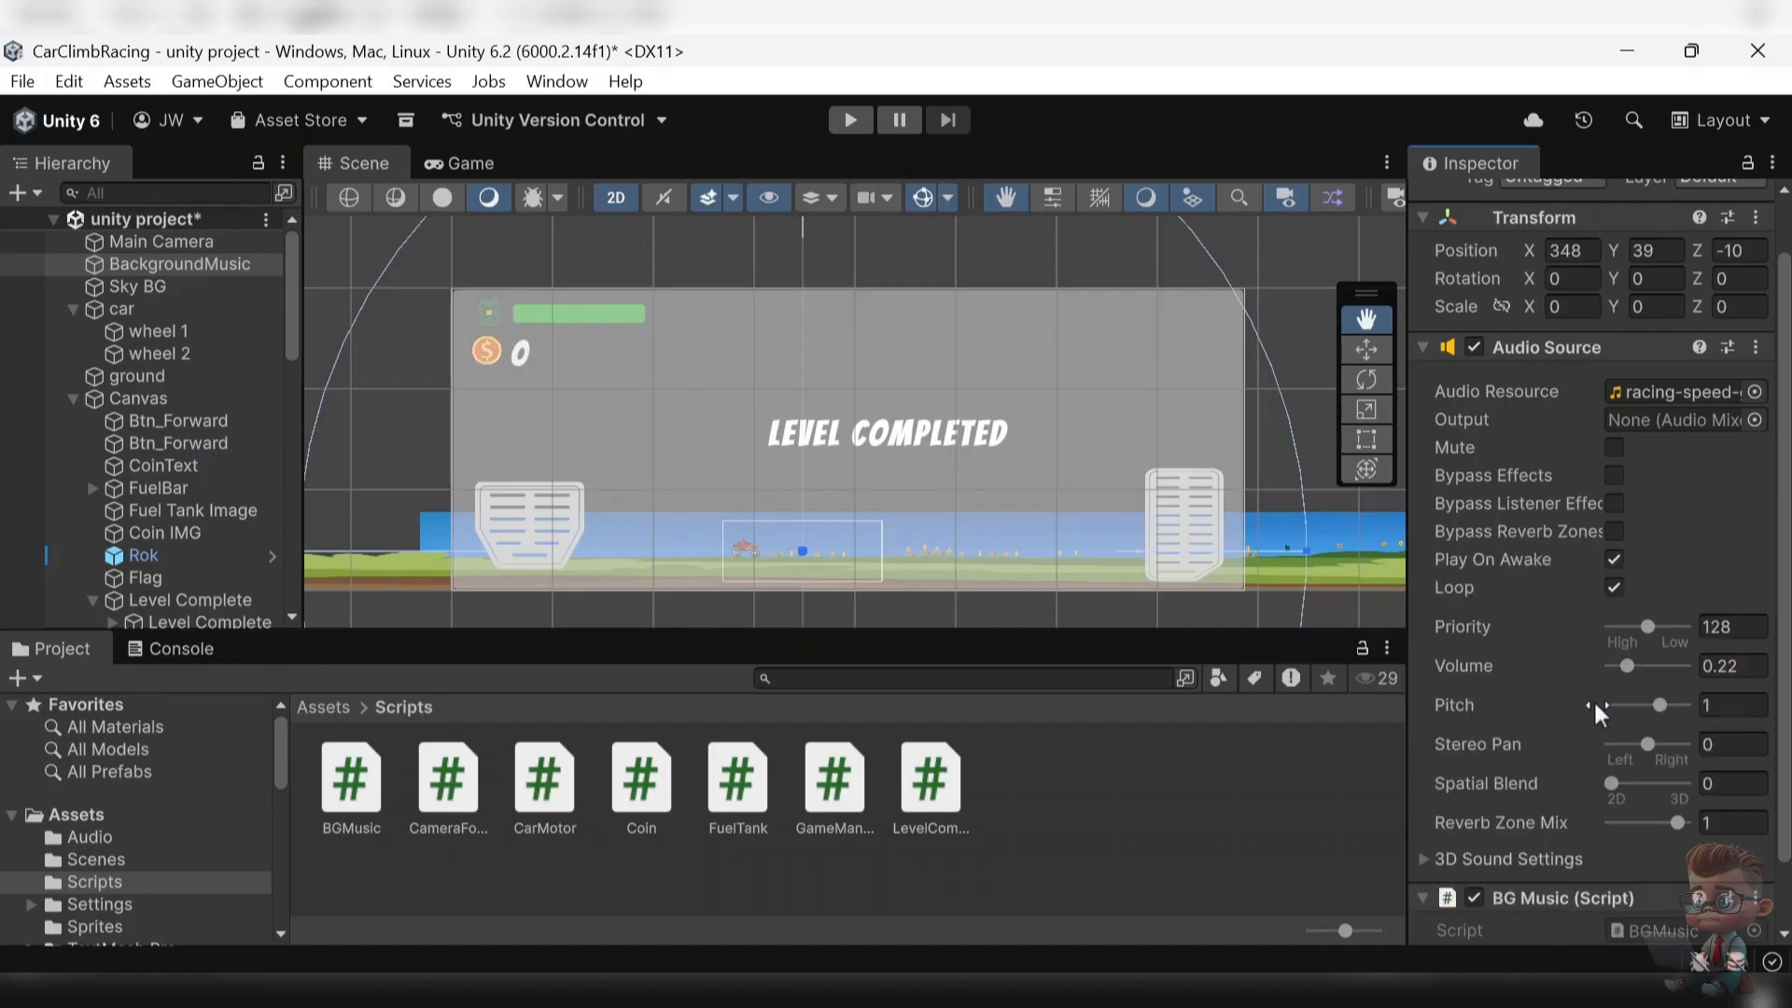
- Run the game and drive the car forward to test the background music
scroll(1599, 714, down, 2)
click(849, 120)
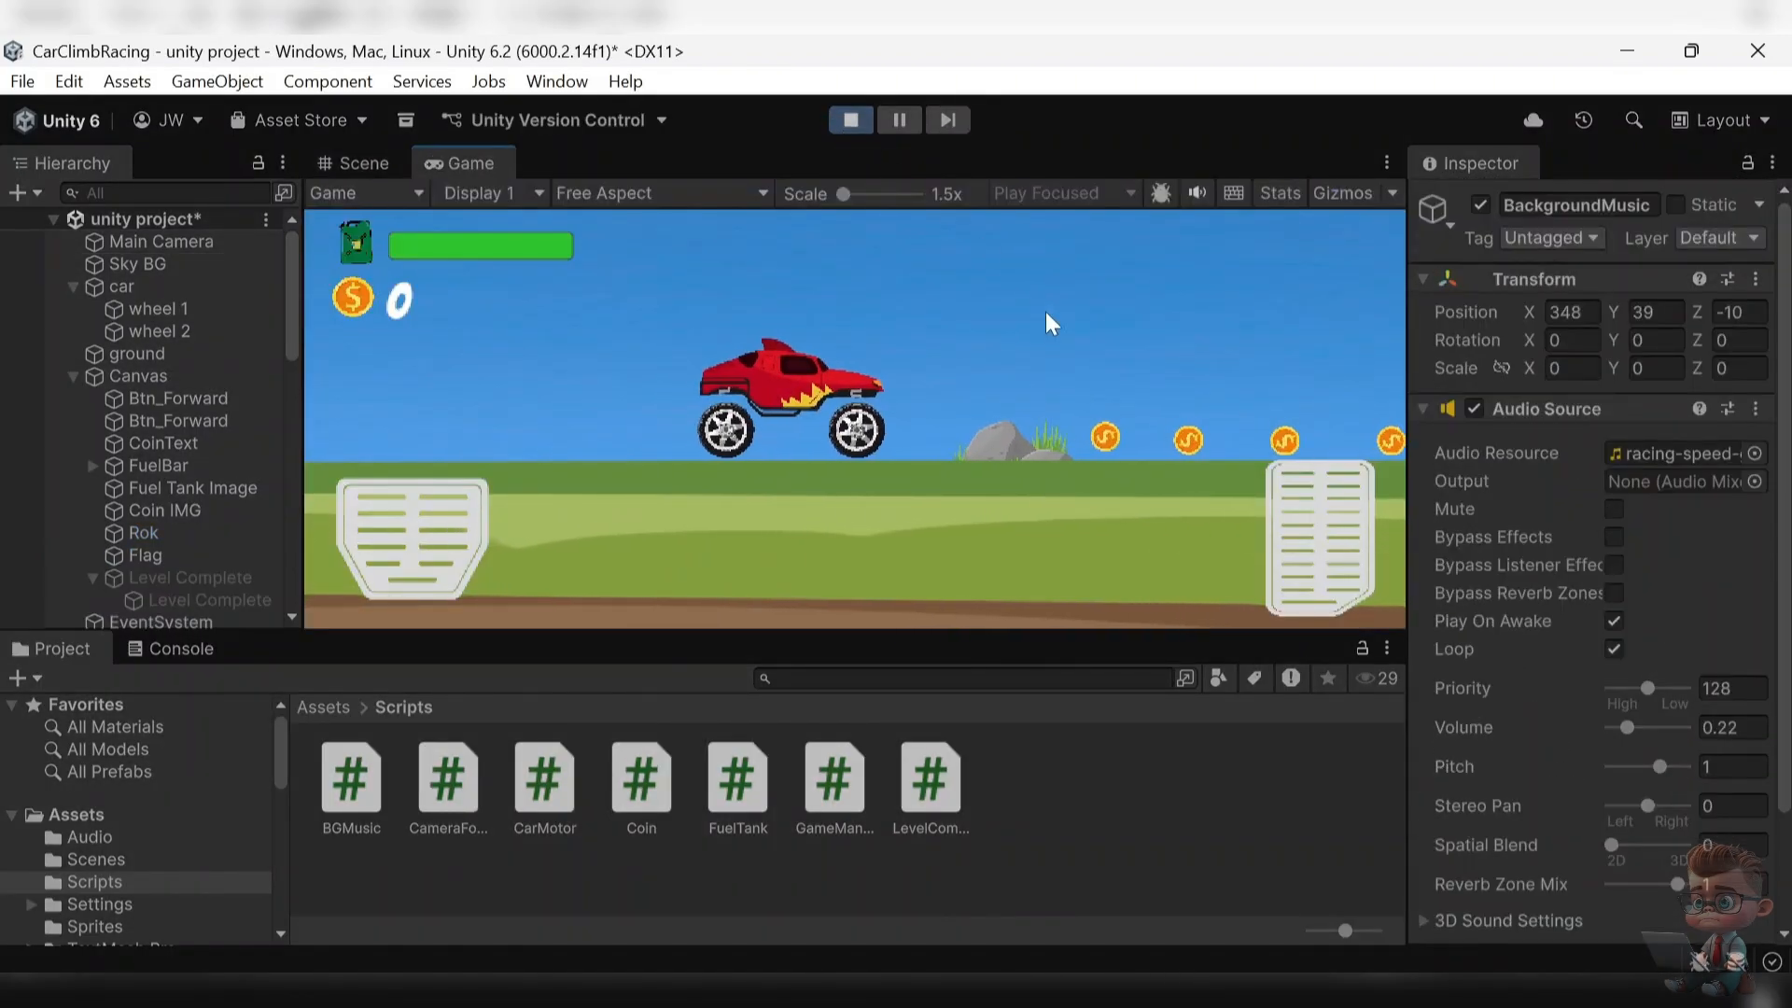
click(1276, 535)
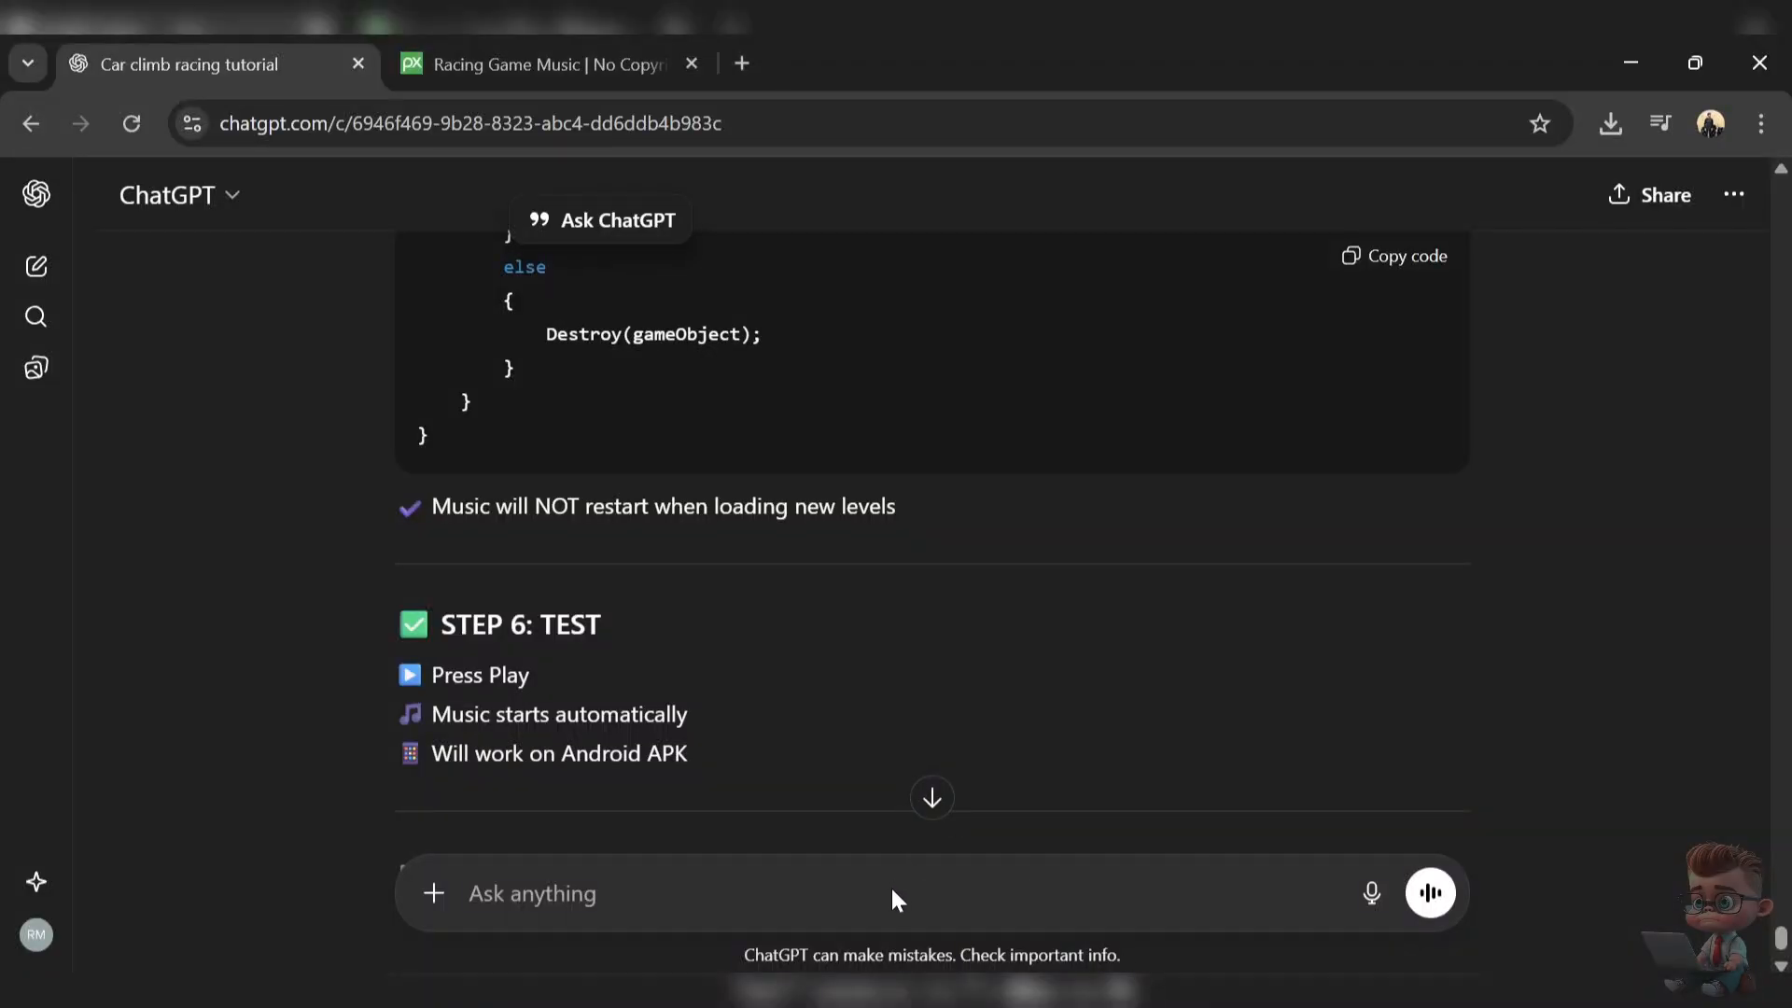
- Ask ChatGPT "now add sound of car engin with click on buttons forward and backward"
text(now add sound on)
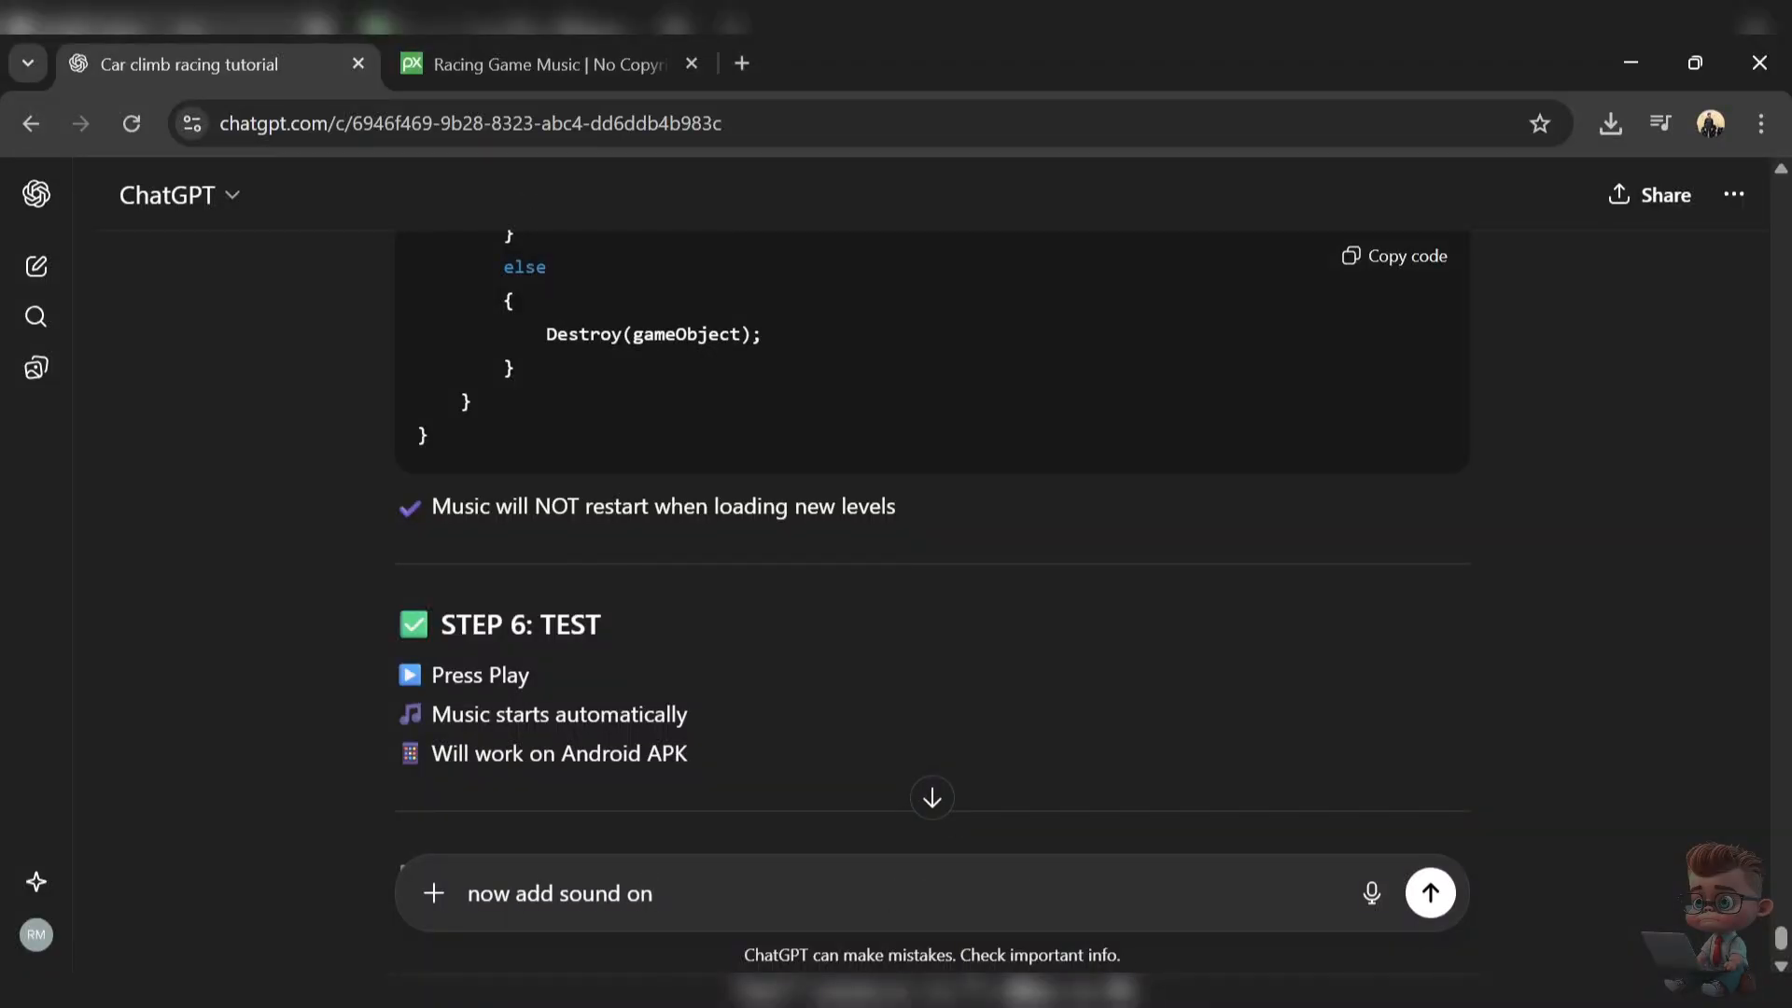
key(BackSpace)
text(f car engin with click on buttons forward and backward)
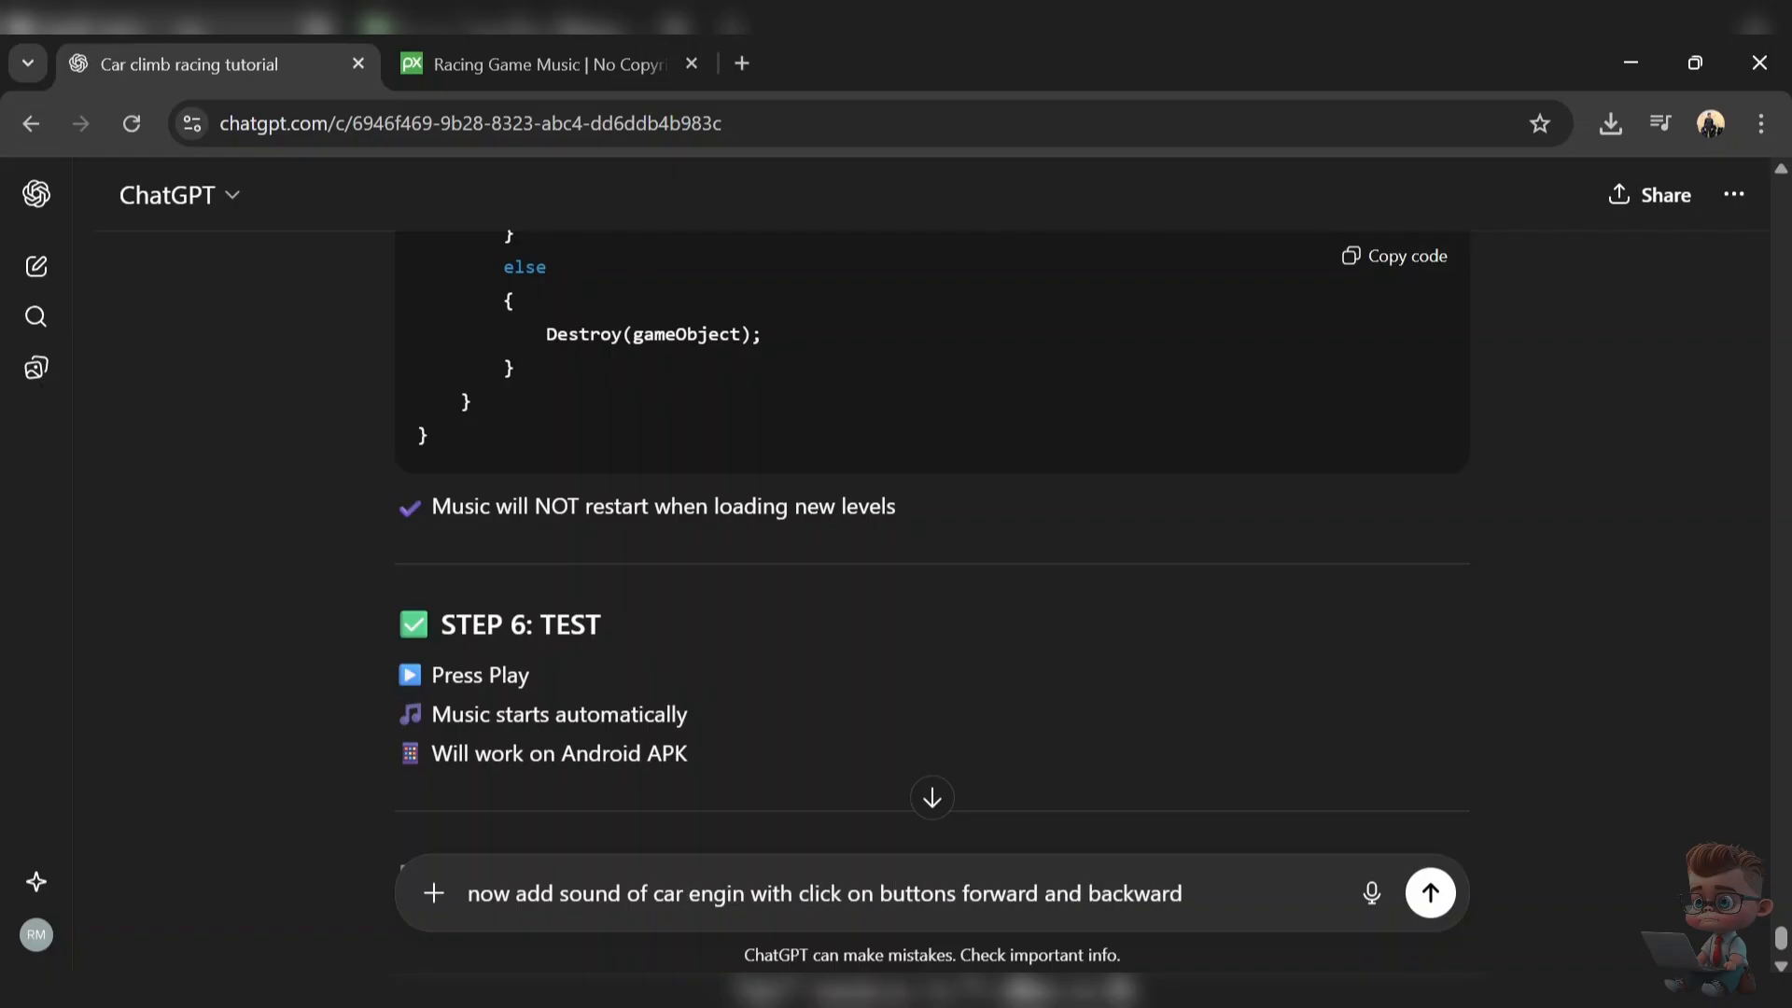
key(Return)
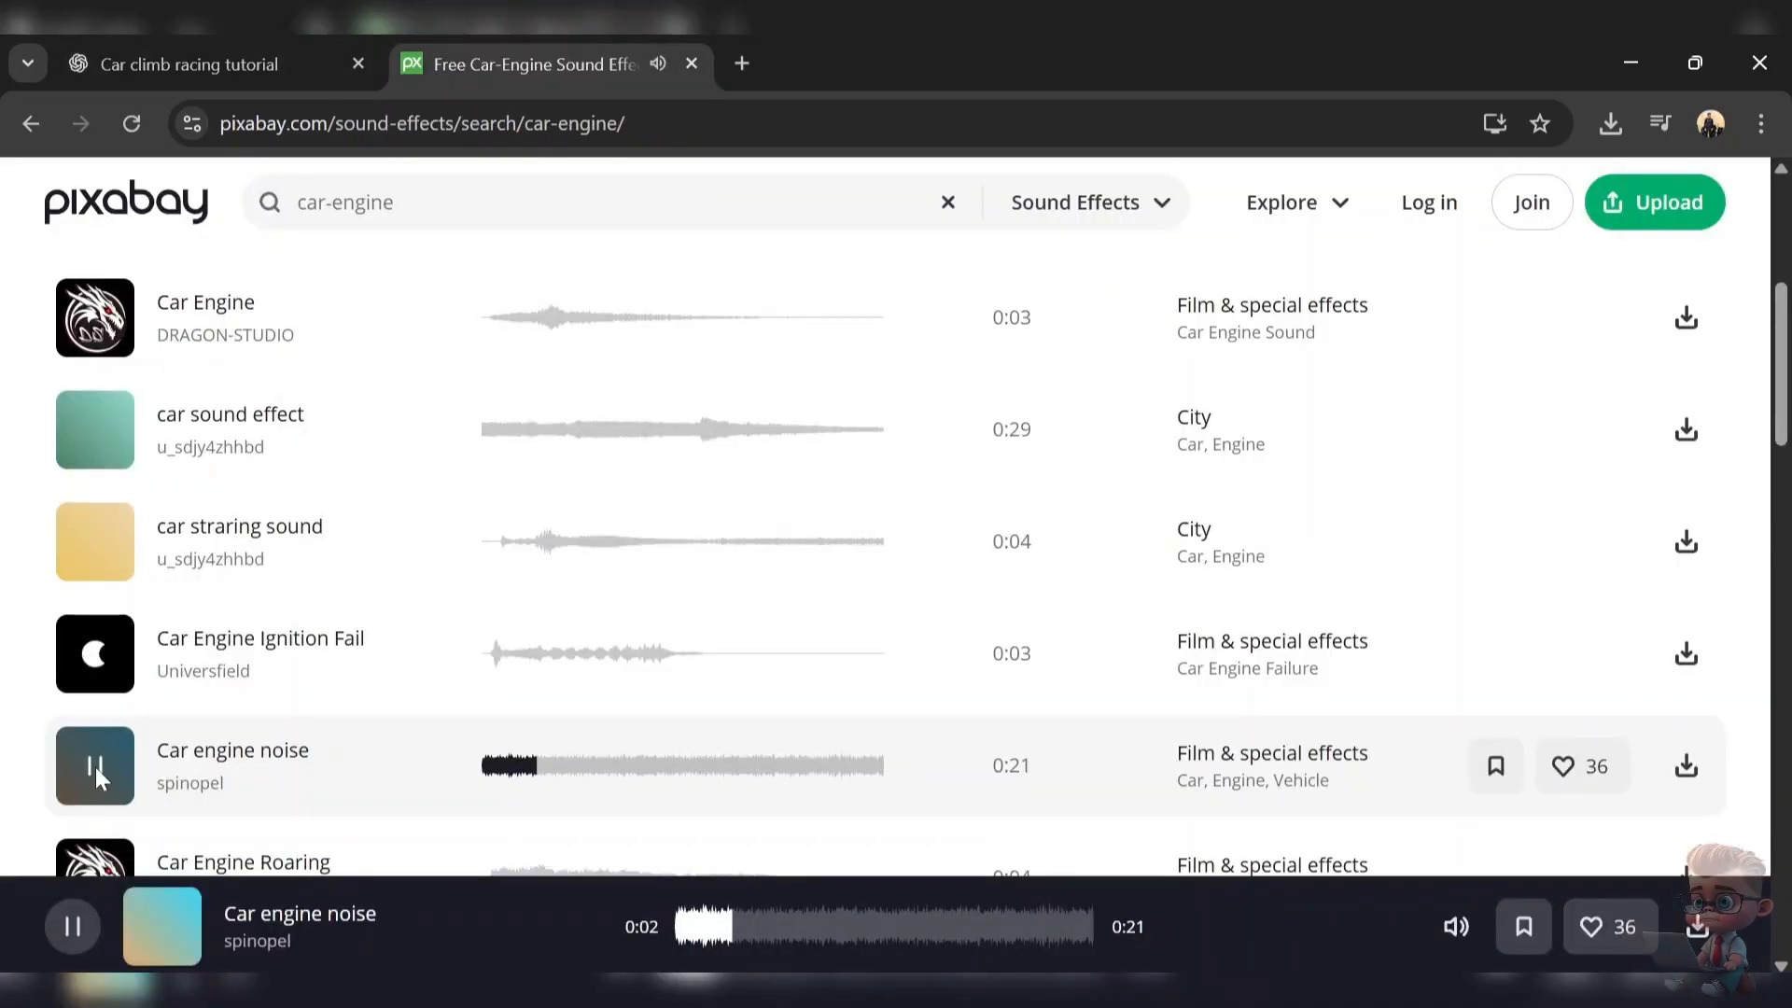
- Preview the Car Engine Roaring and Diesel Car Engine Sound effects in Pixabay's car-engine results
scroll(93, 765, down, 2)
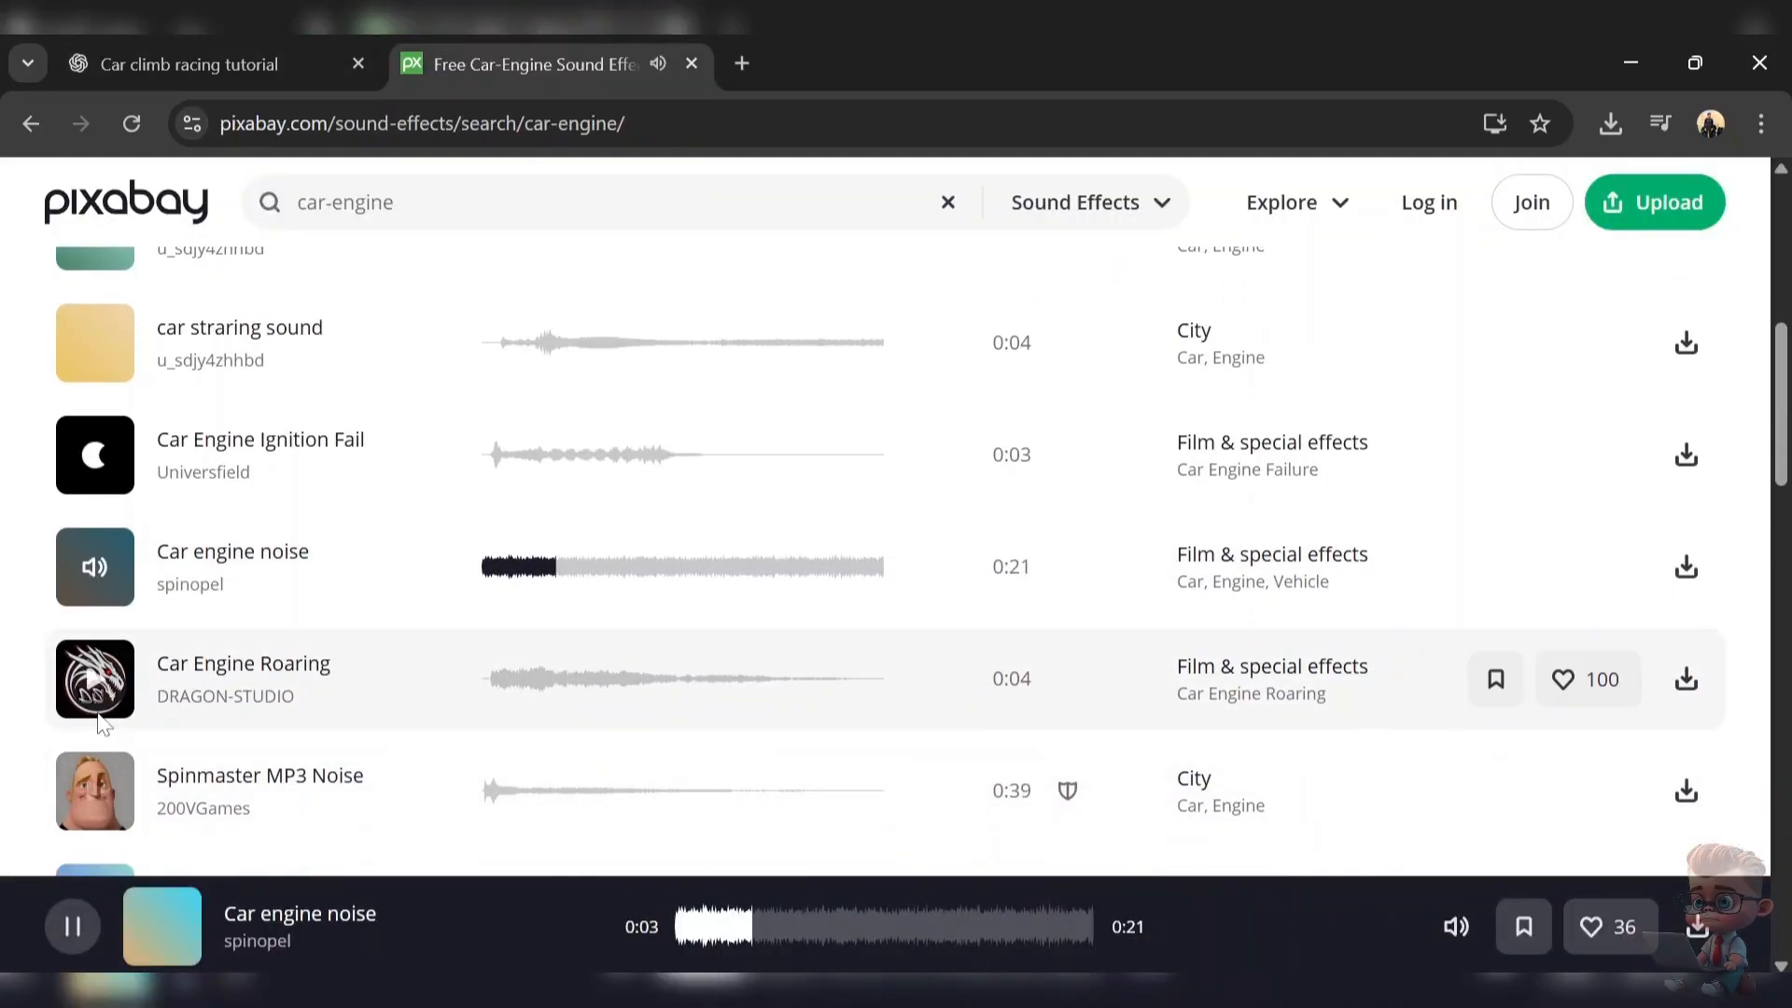
click(97, 681)
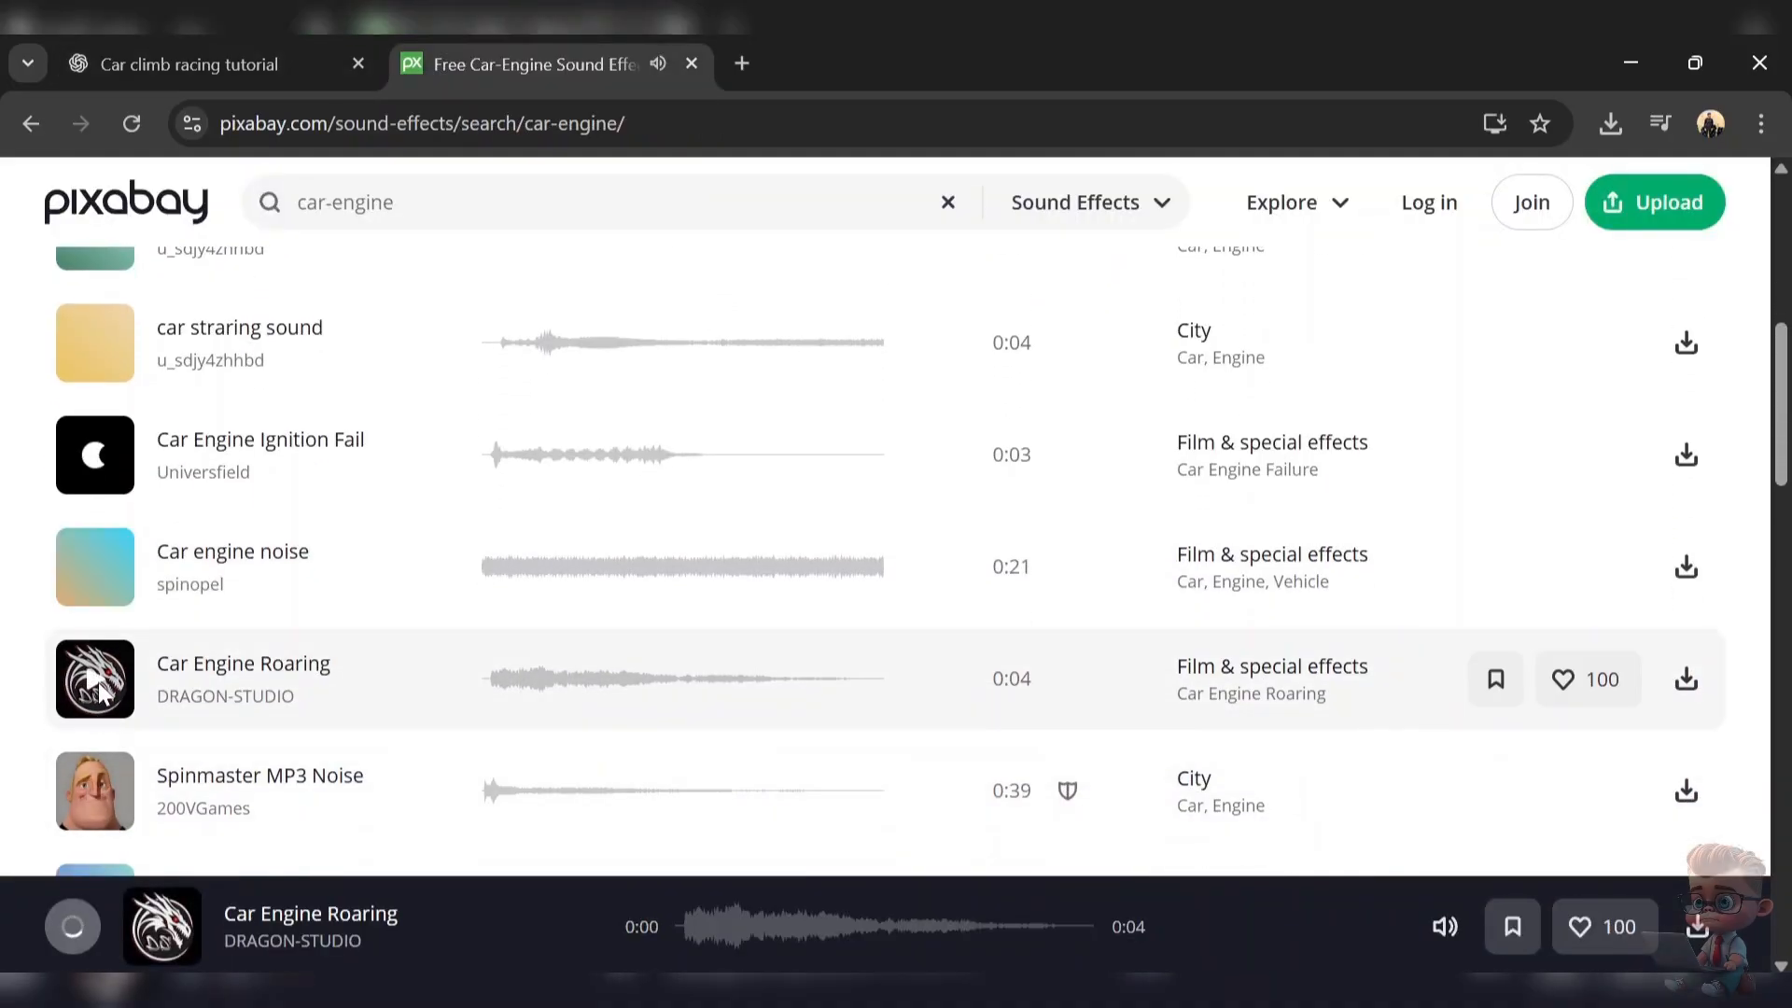
scroll(98, 682, down, 2)
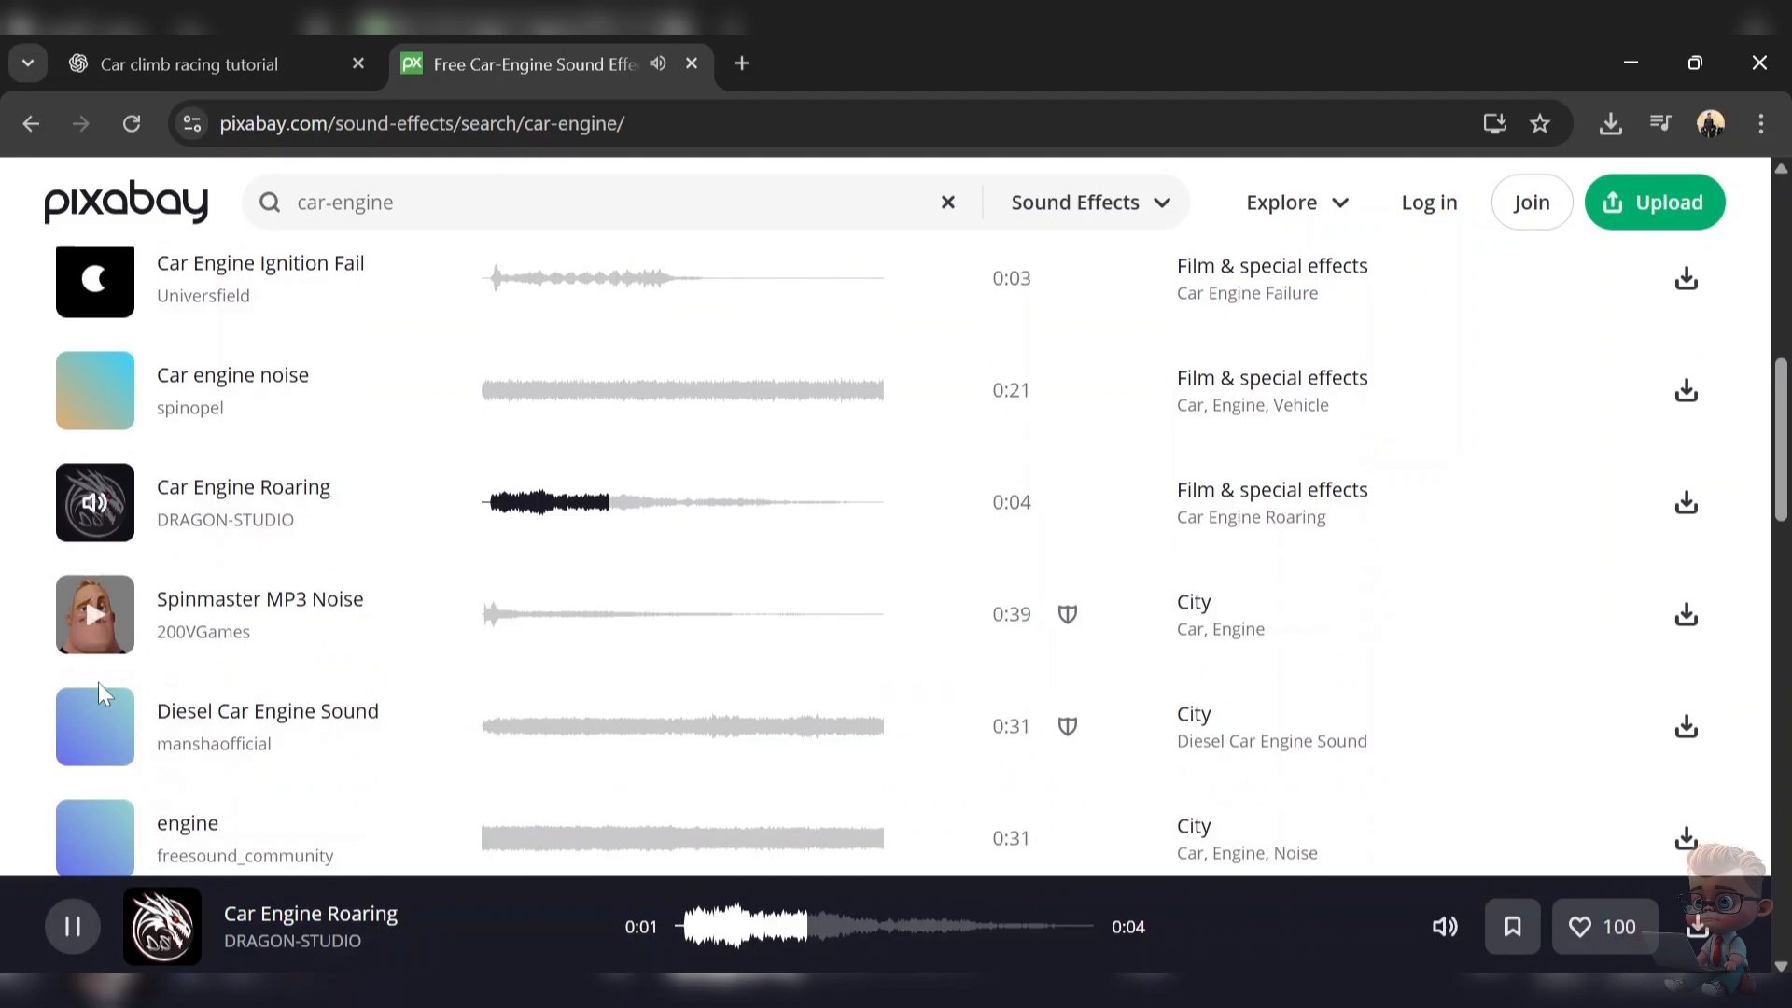
click(88, 704)
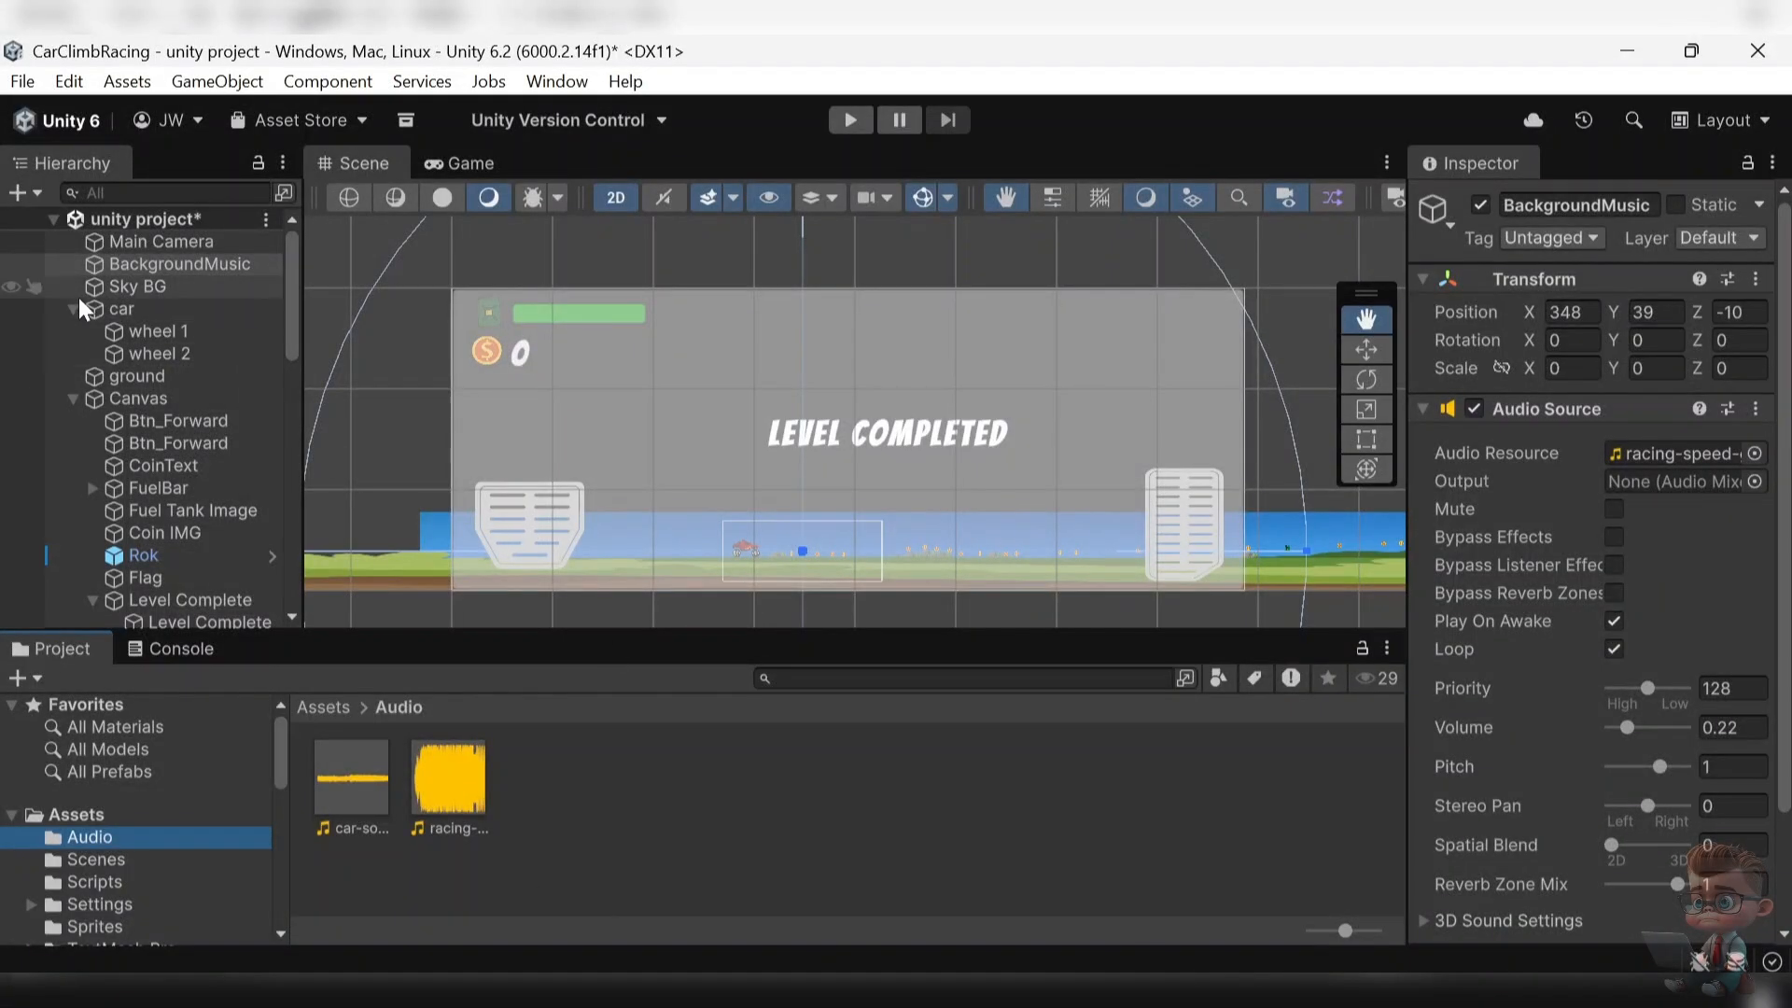
- Add an Audio Source to the car object in Unity and assign the imported car sound clip as its audio resource
click(120, 316)
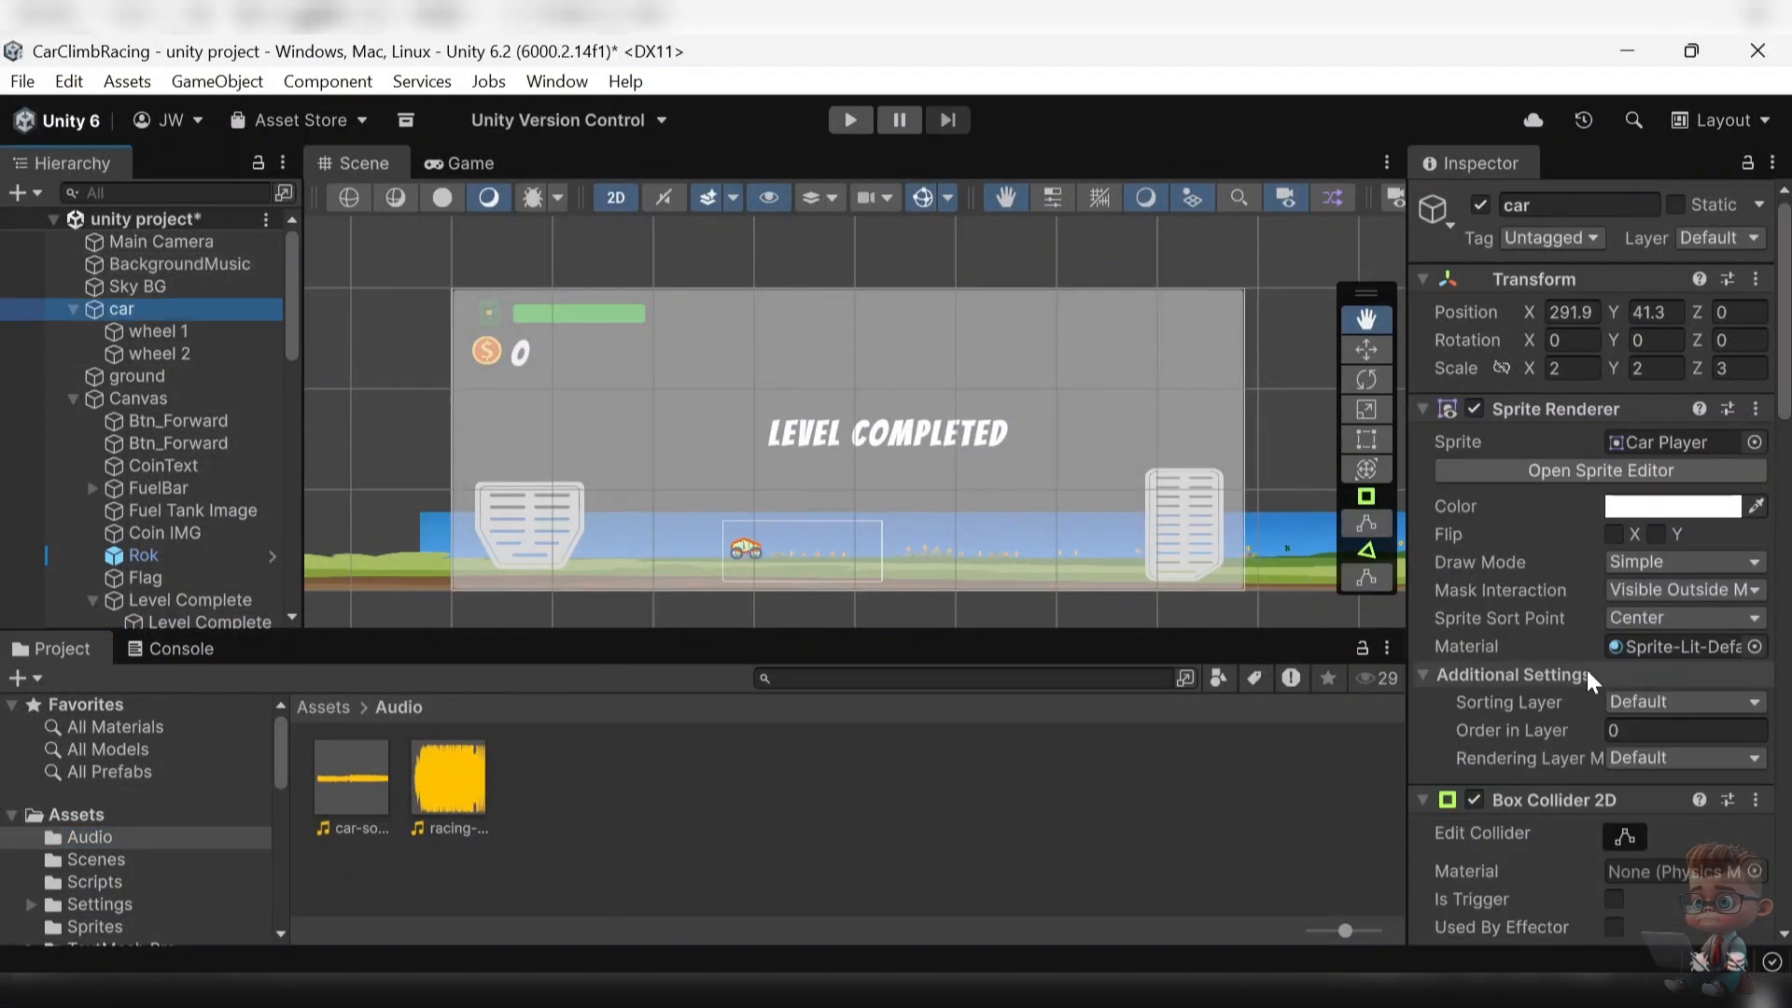
scroll(1587, 668, down, 10)
scroll(1586, 666, down, 5)
click(1515, 917)
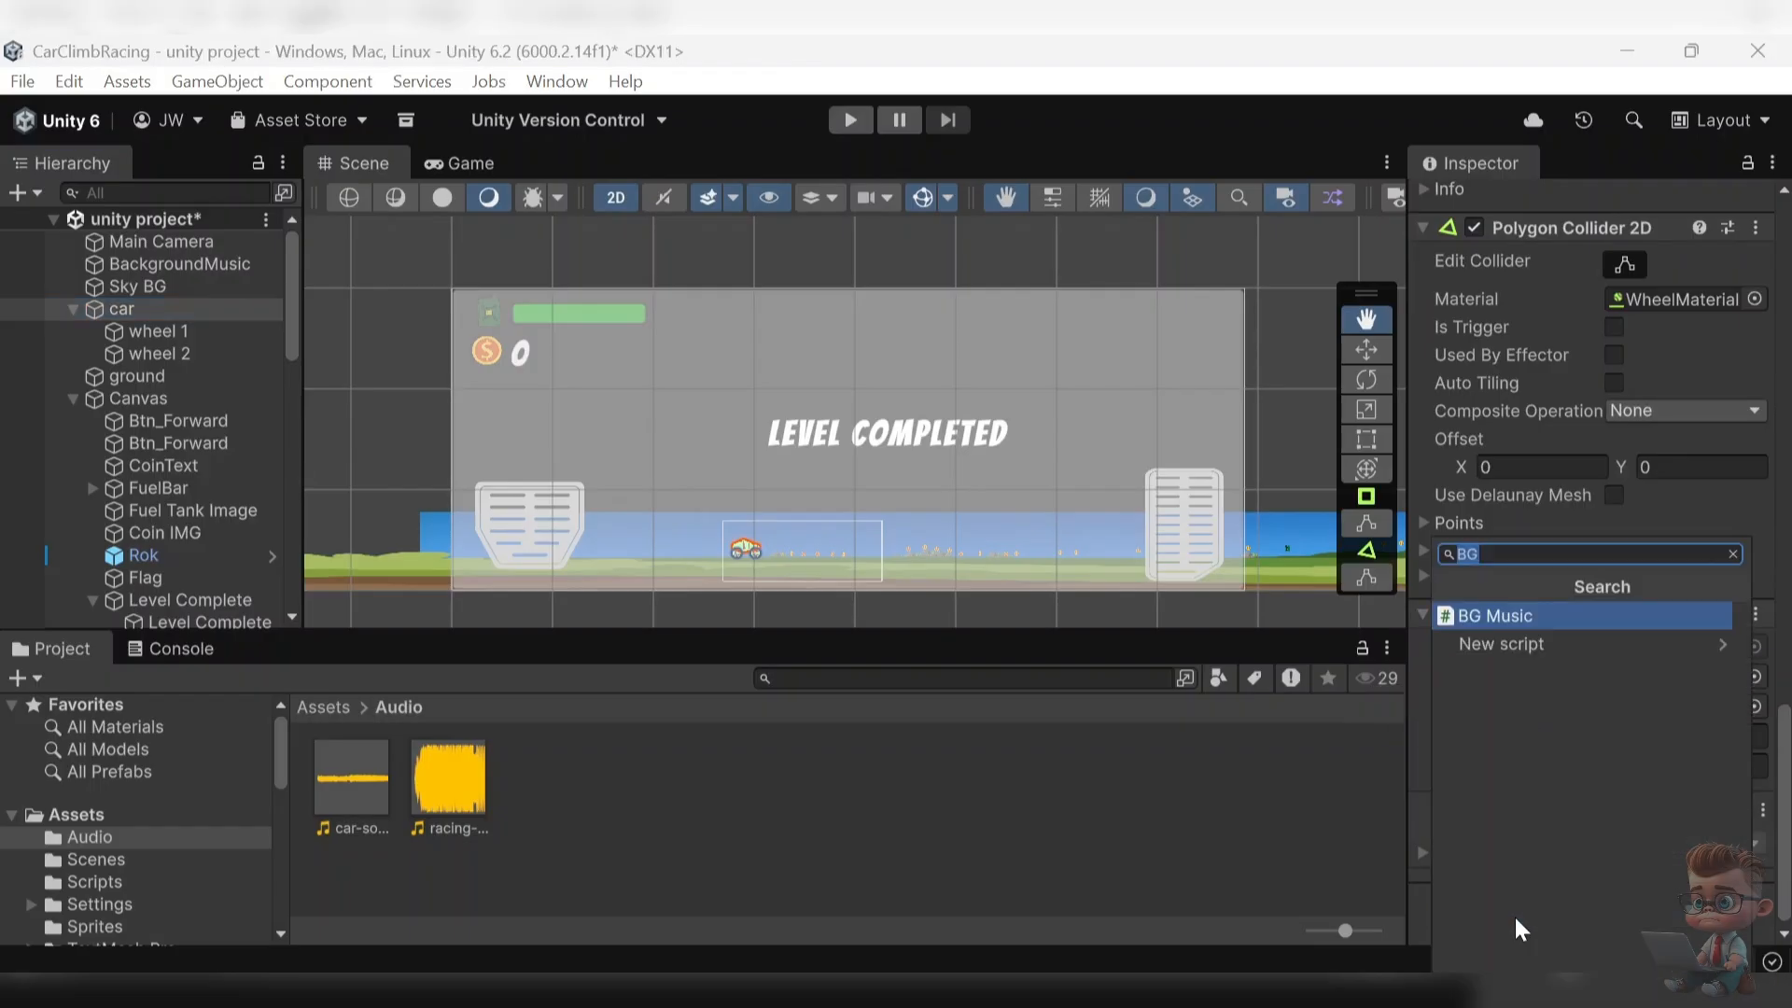
text(aud)
click(1521, 840)
scroll(1624, 702, down, 8)
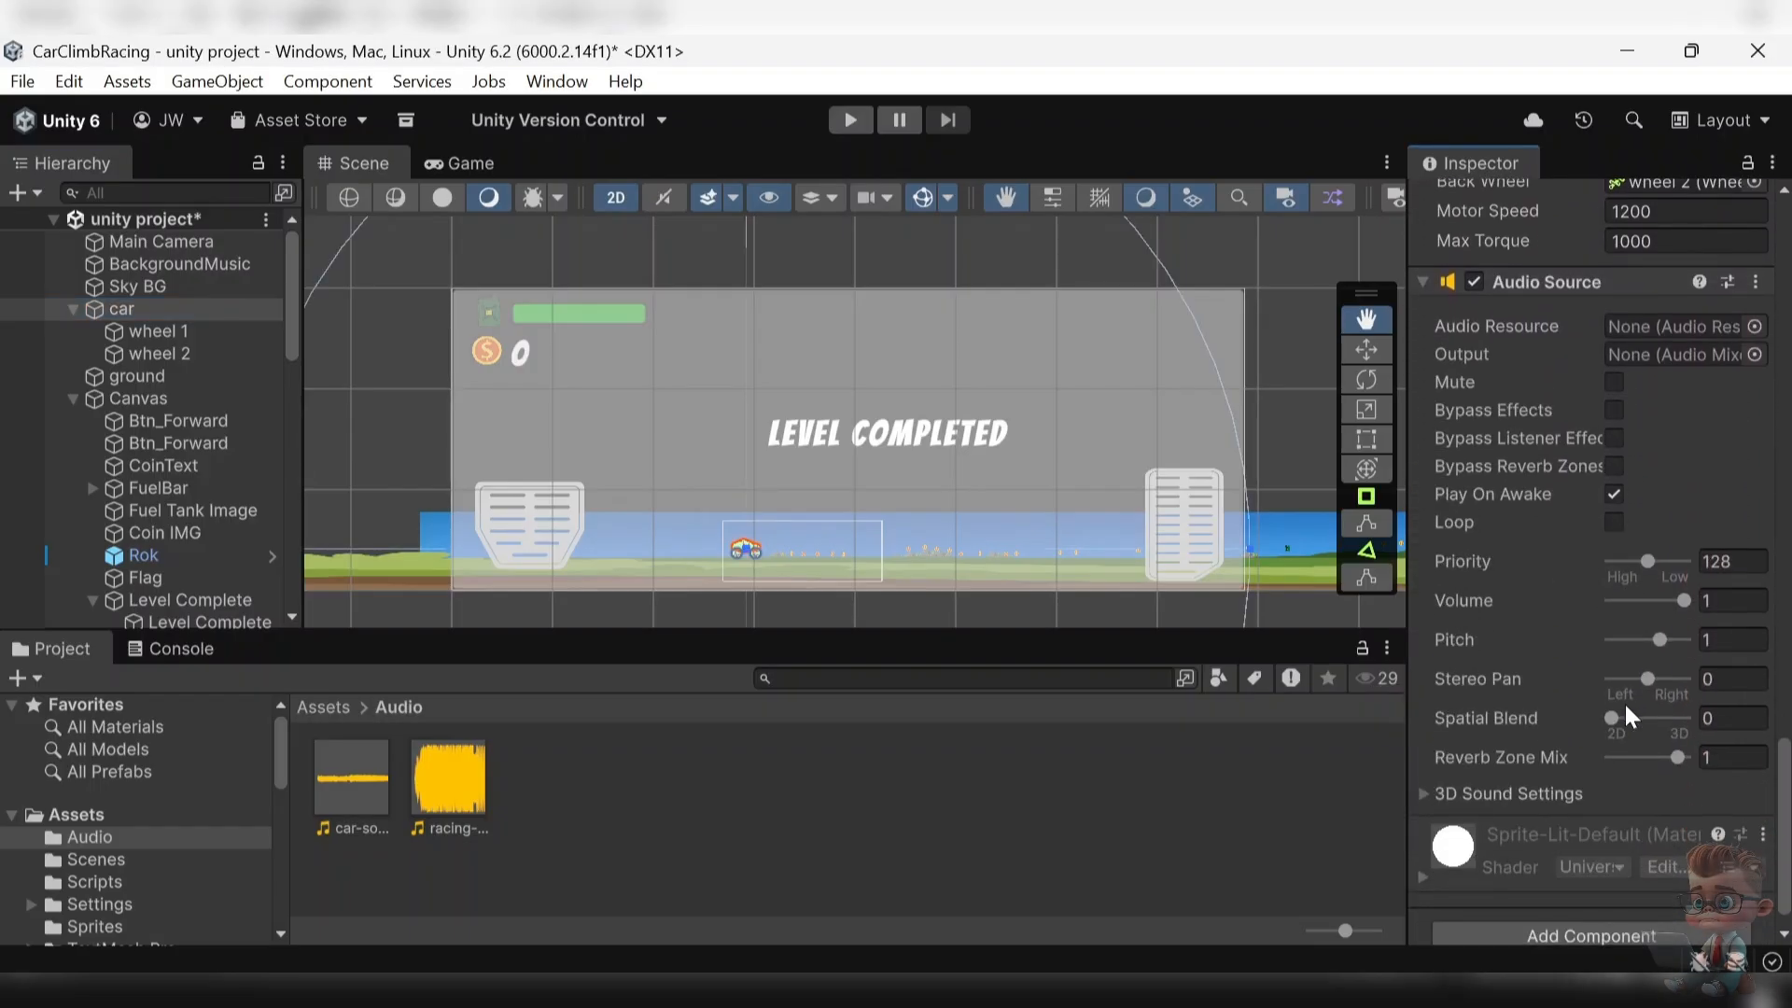
drag(352, 779, 1646, 413)
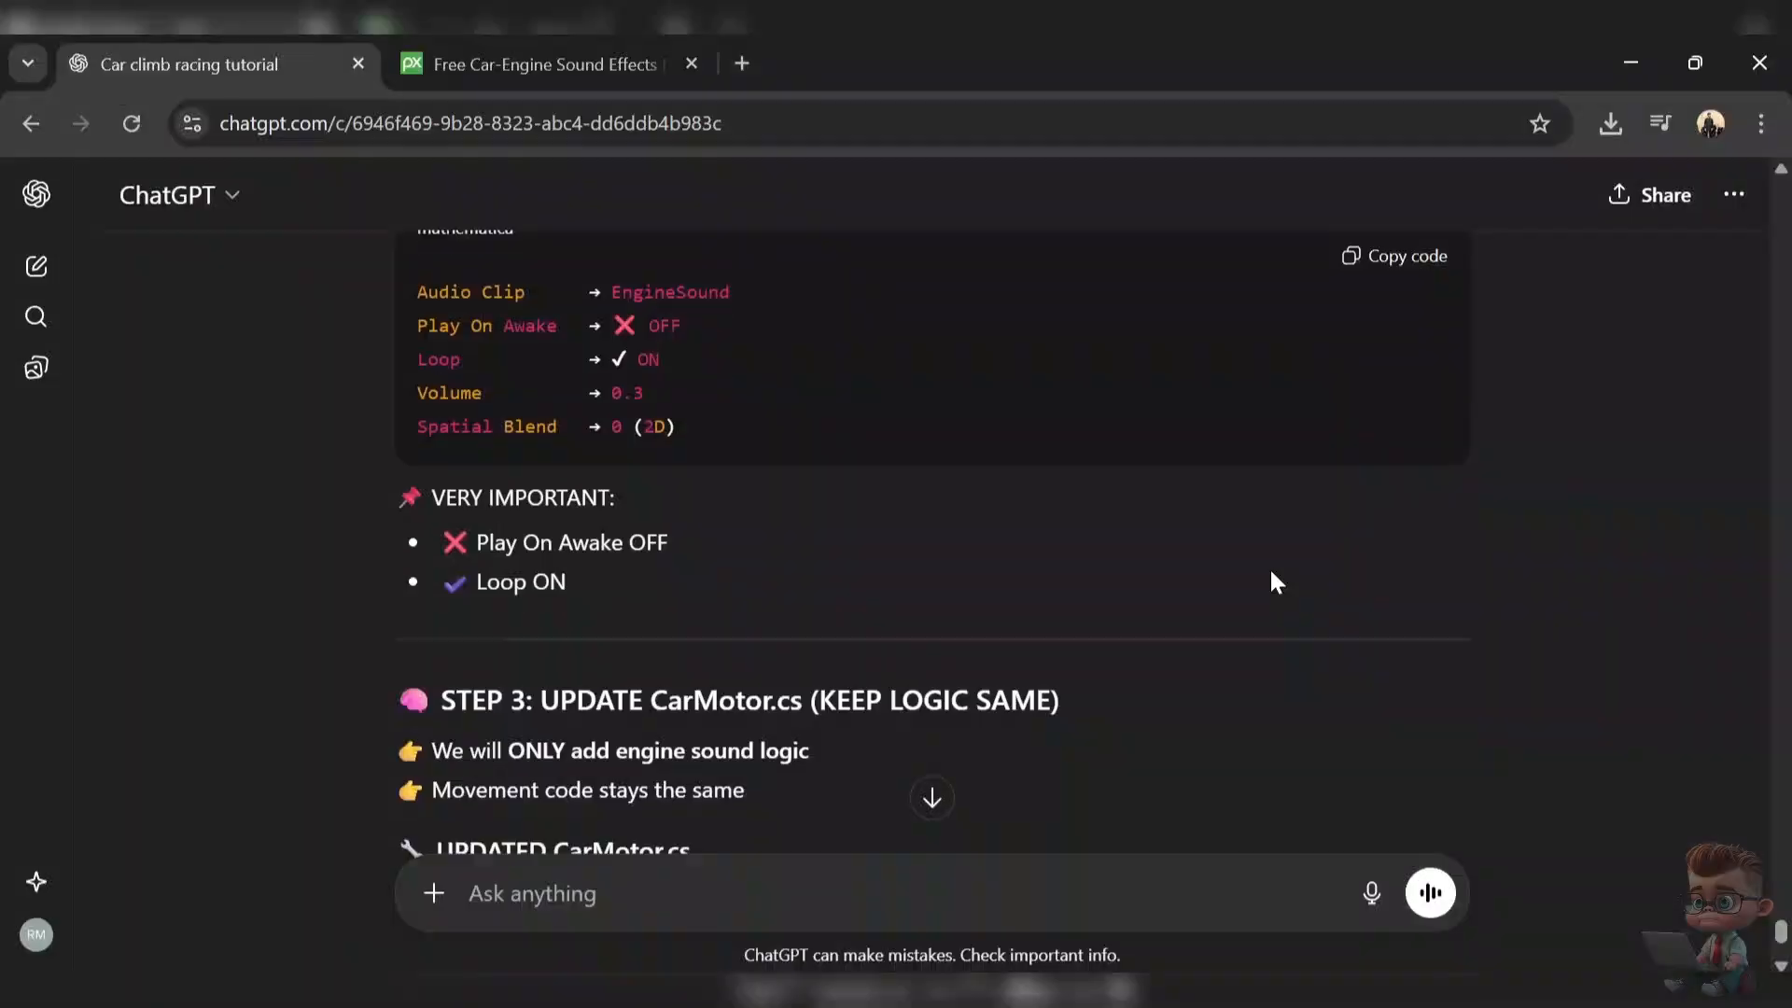
- Review ChatGPT's engine sound instructions, then open the CarMotor script from Unity's Scripts folder and select all its code
scroll(1275, 582, down, 4)
scroll(1275, 582, down, 6)
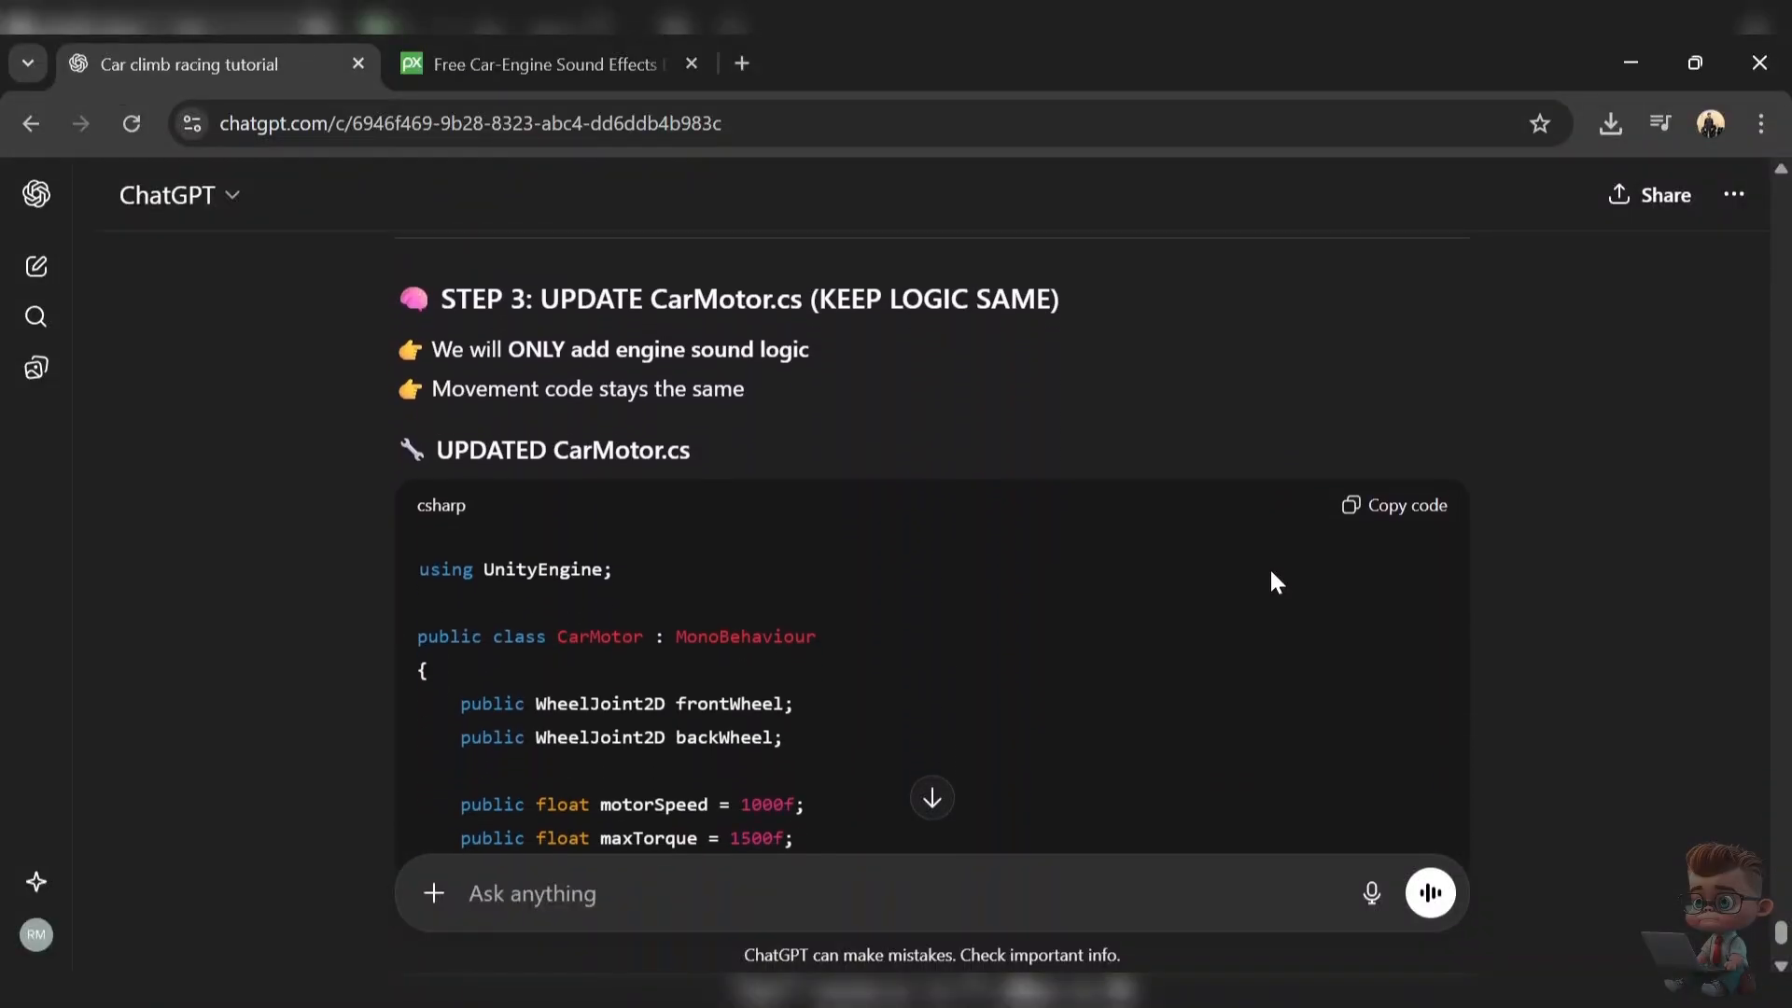
scroll(1275, 582, down, 15)
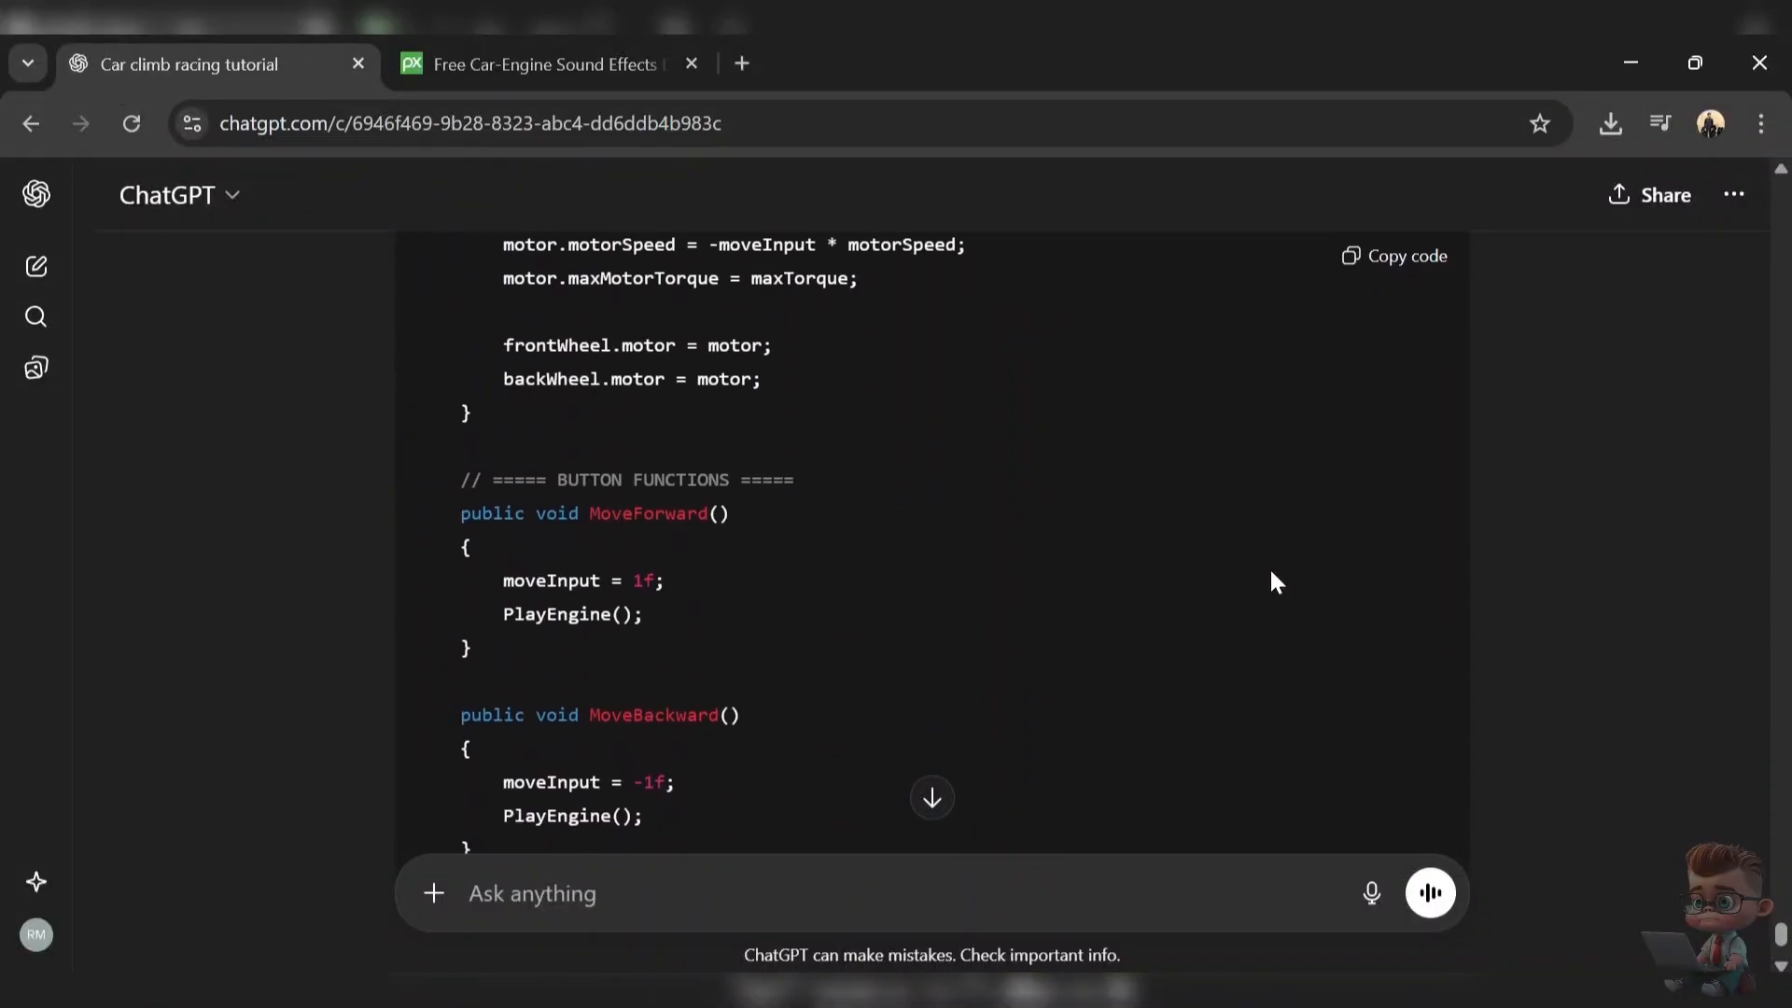
scroll(1272, 573, down, 15)
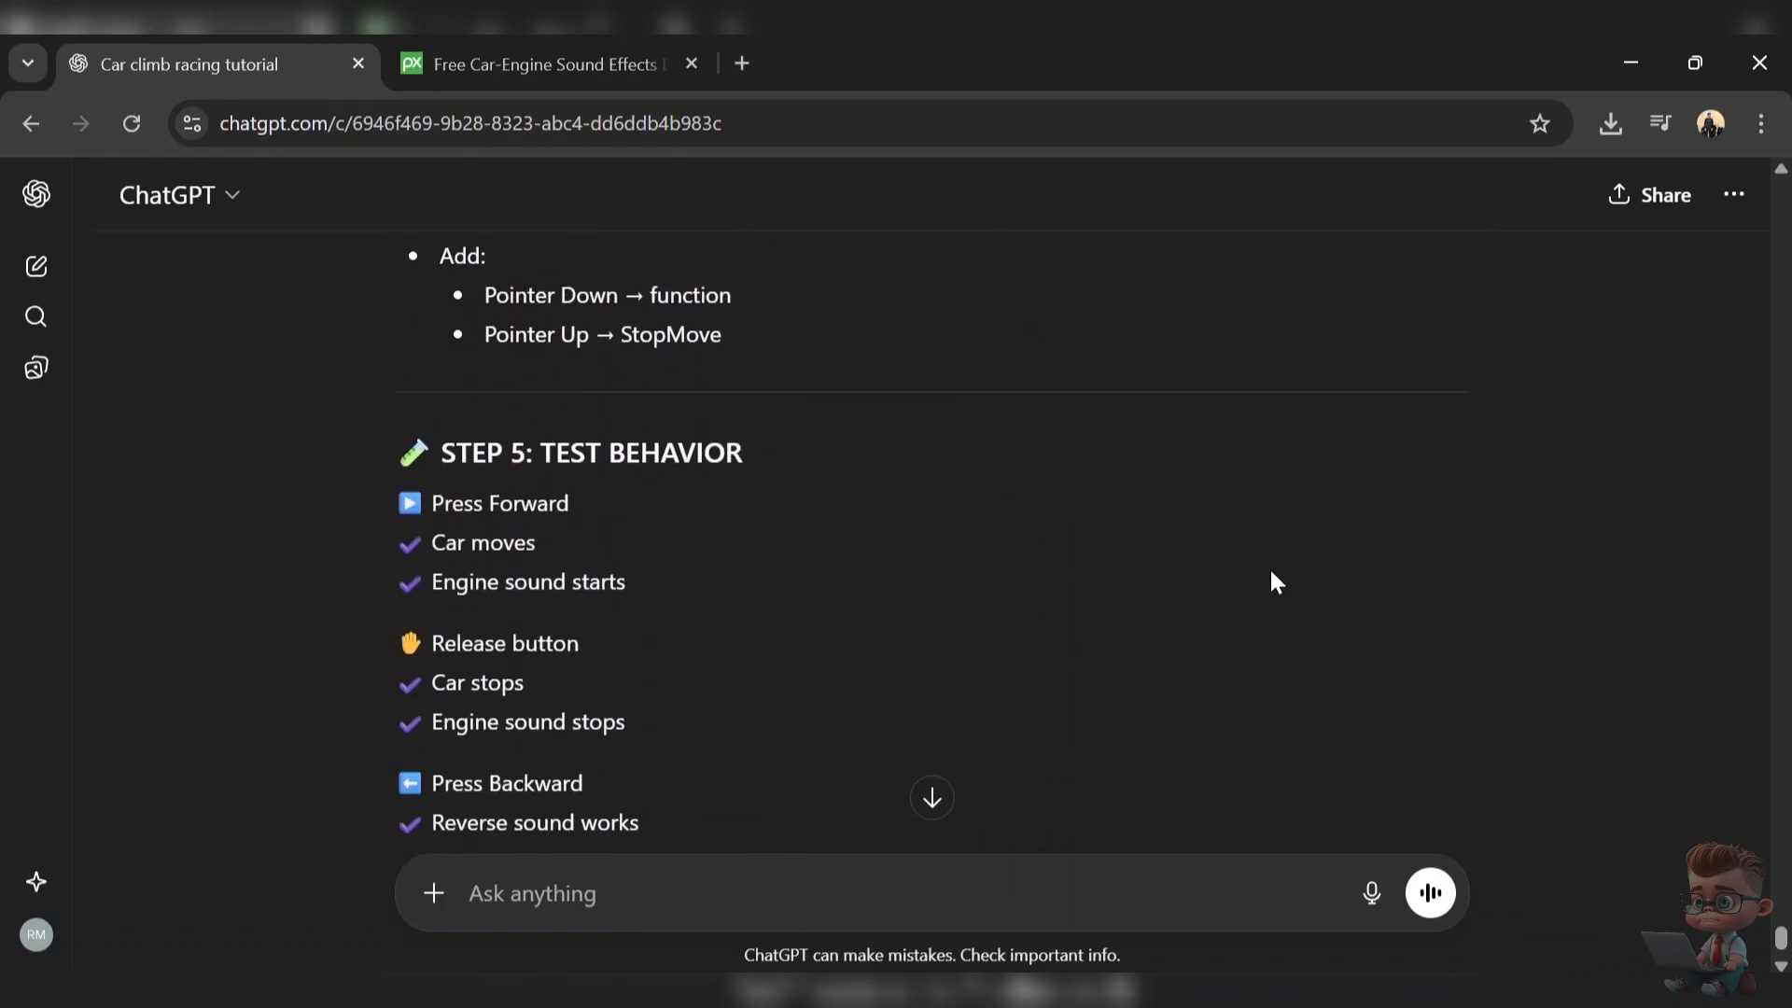
scroll(1273, 579, up, 15)
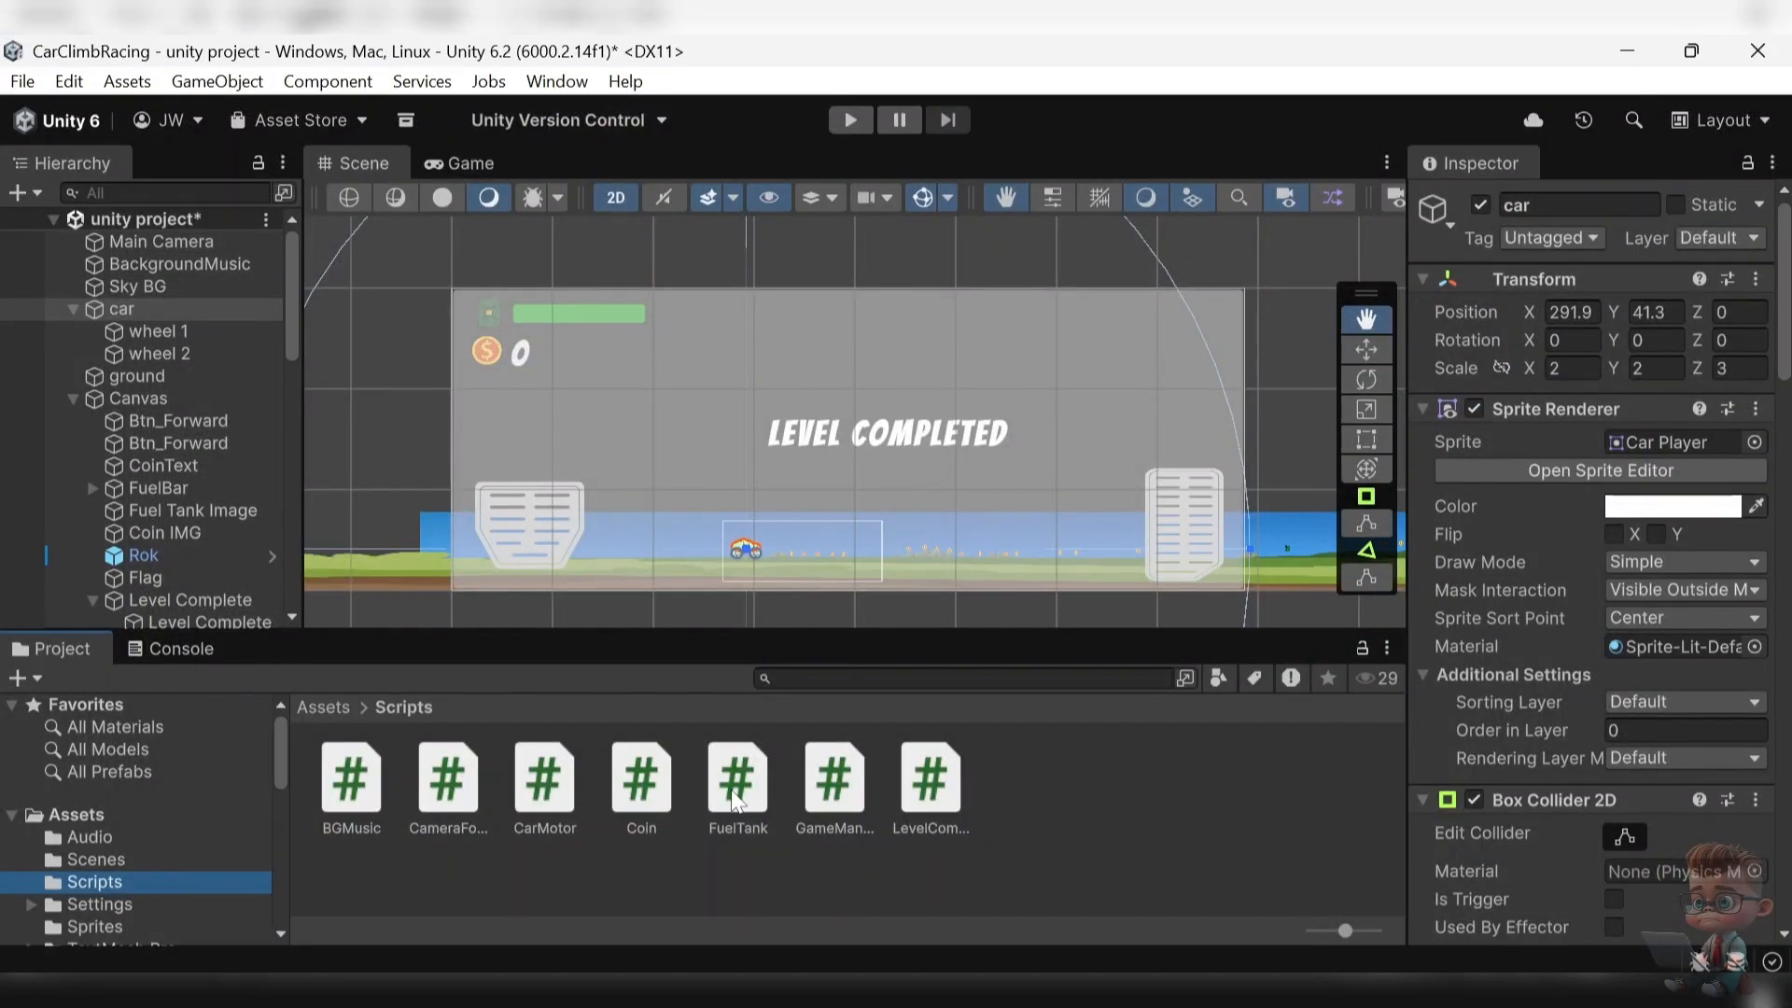
double_click(541, 793)
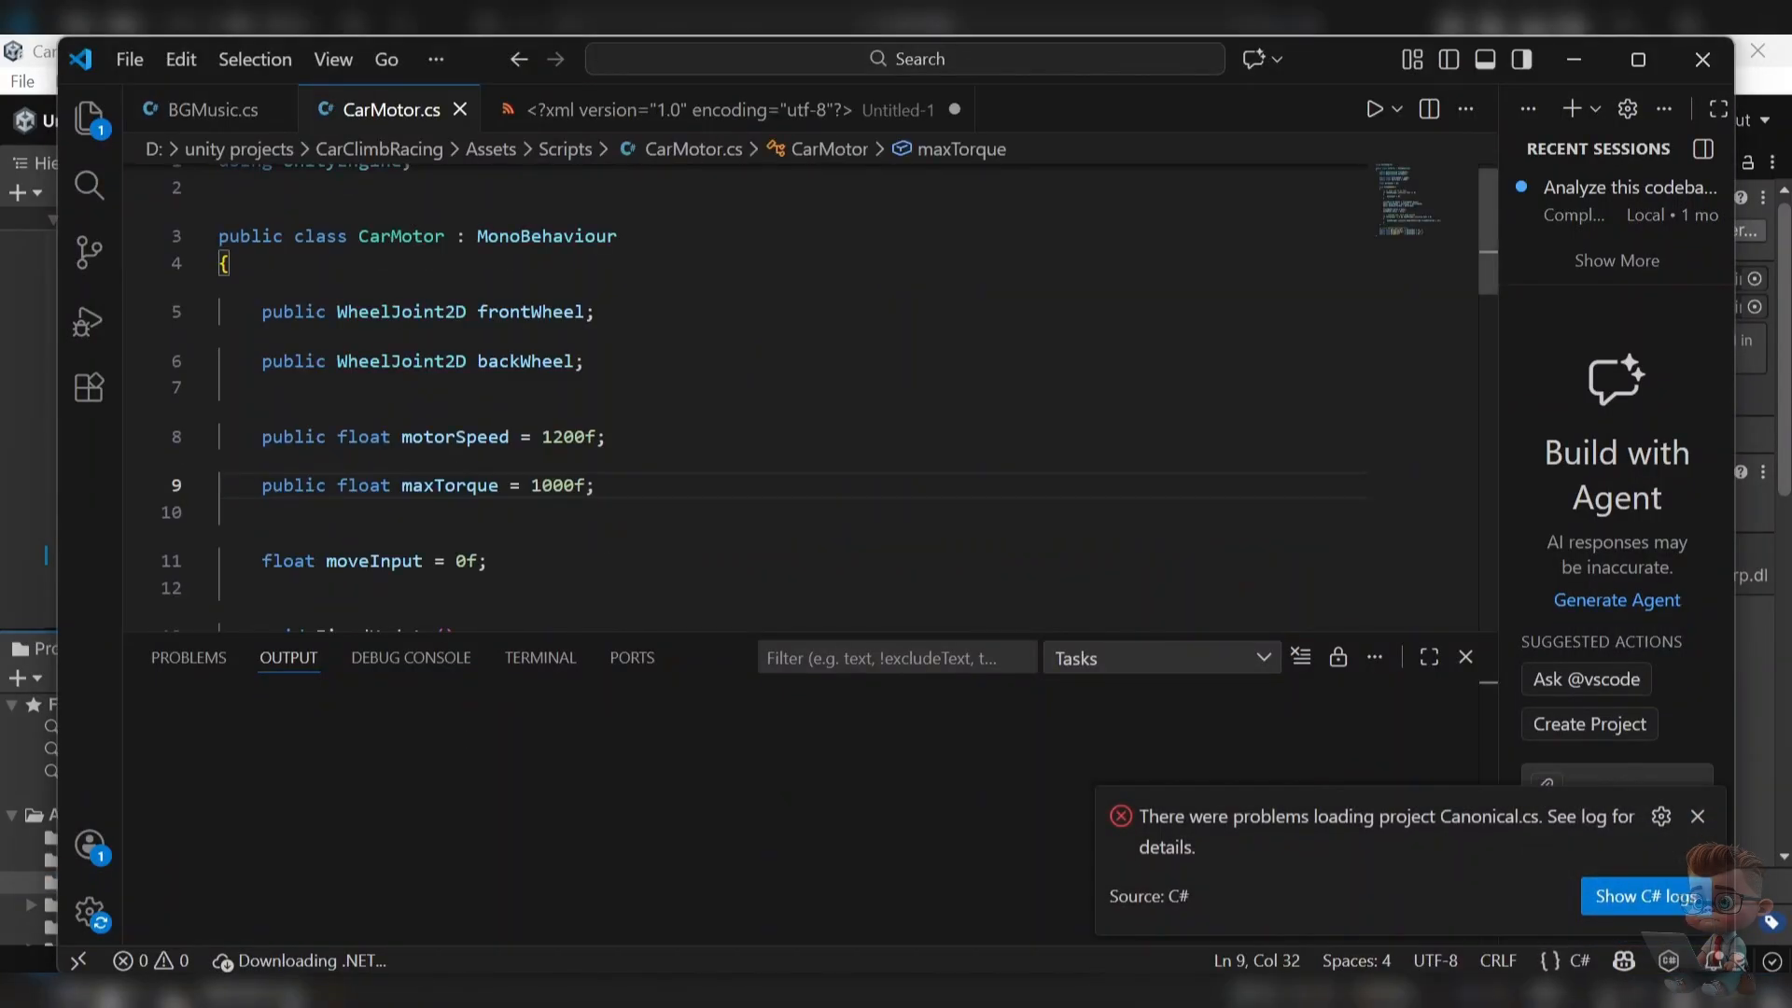
key(ctrl+a)
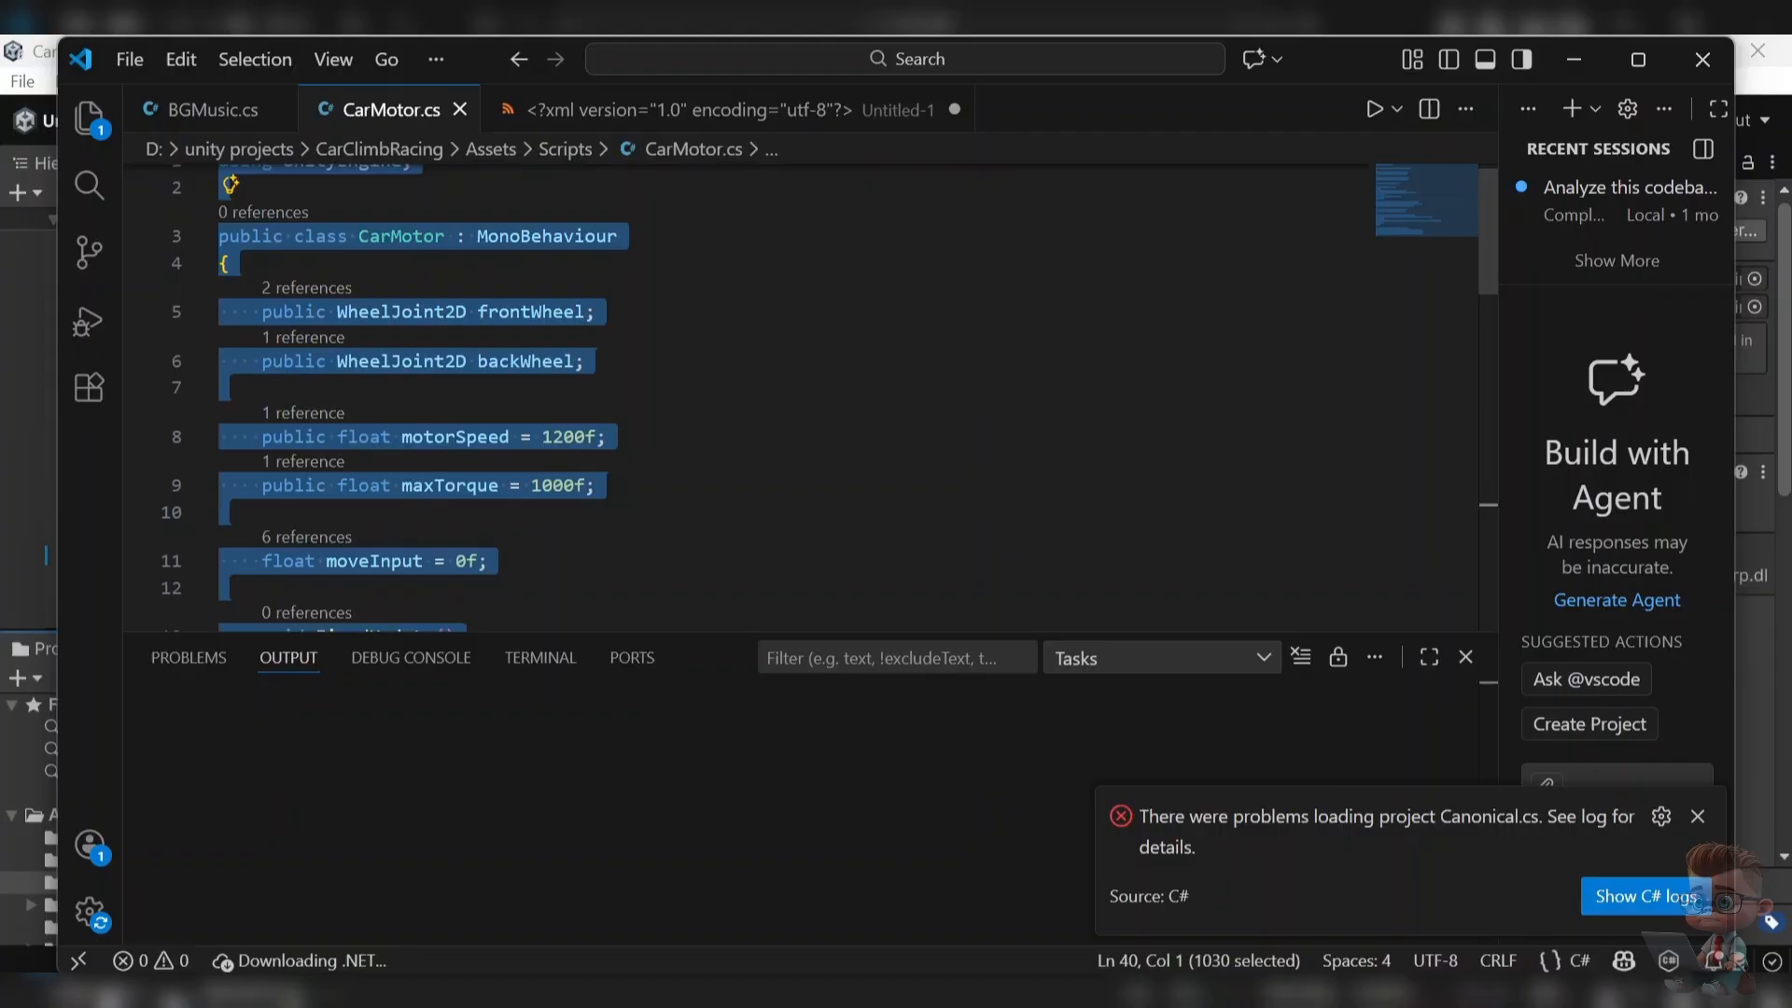
- Send the CarMotor code to ChatGPT with the request "this is my current motor.cs keep it same just add what to use sound"
click(1202, 989)
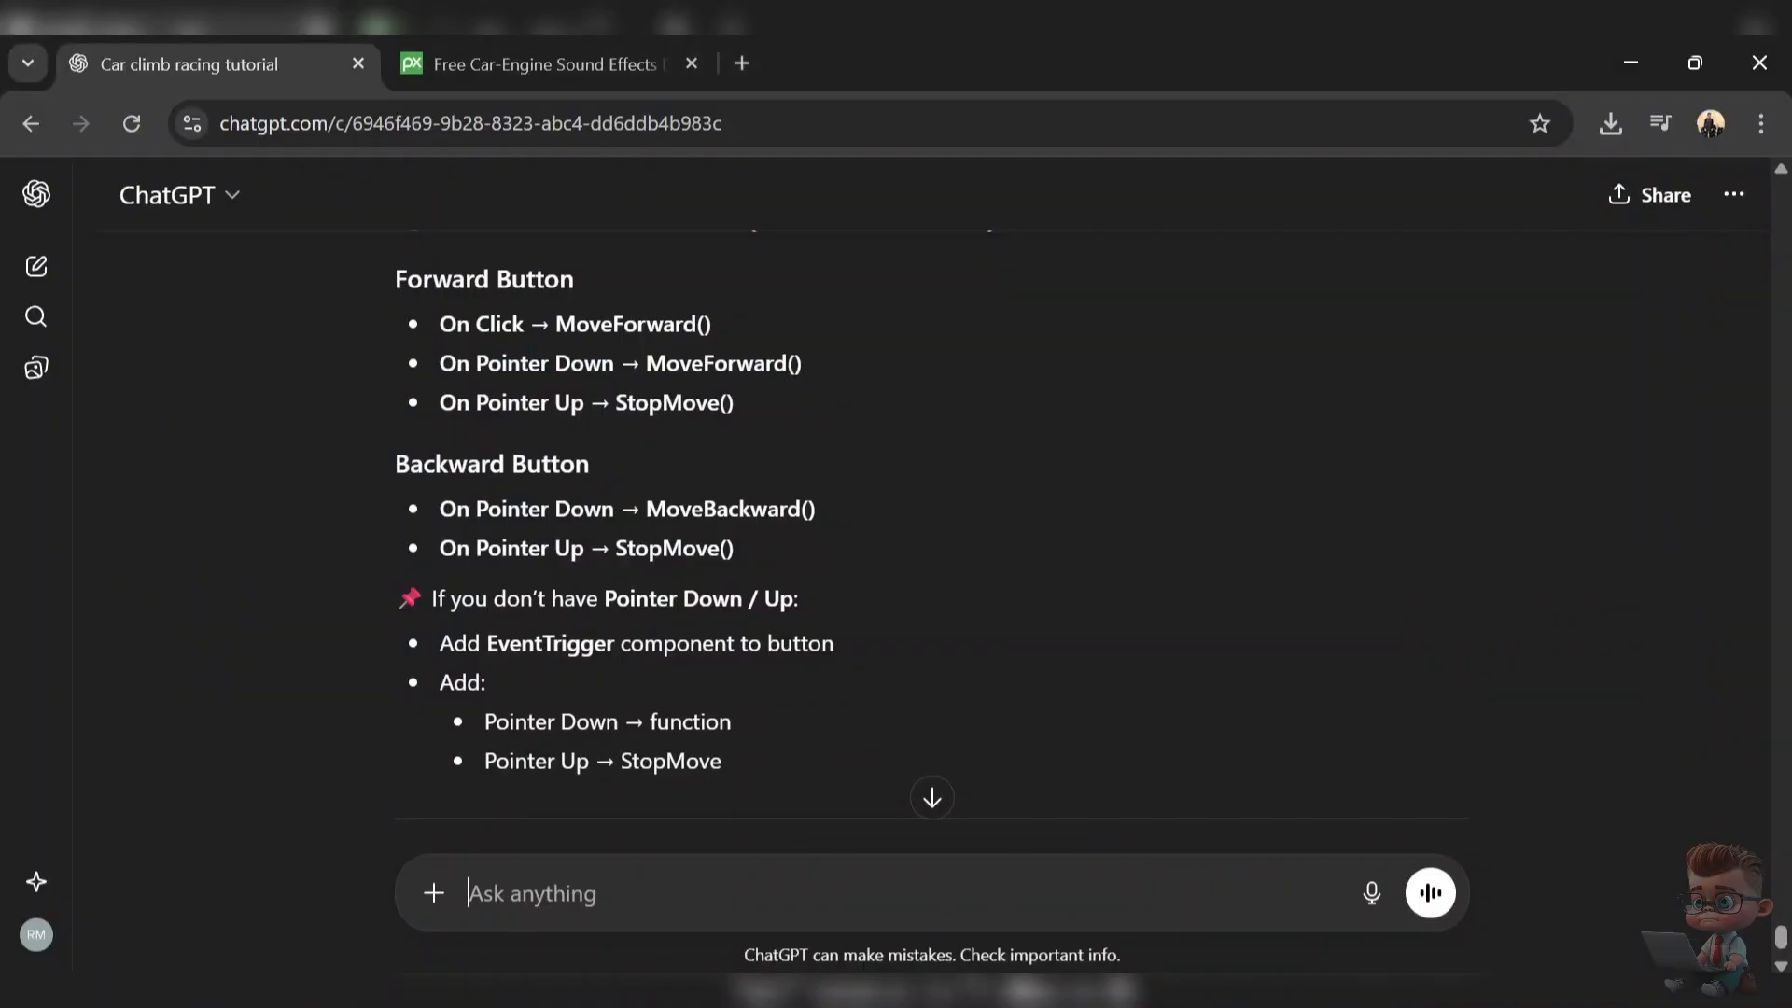
key(ctrl+v)
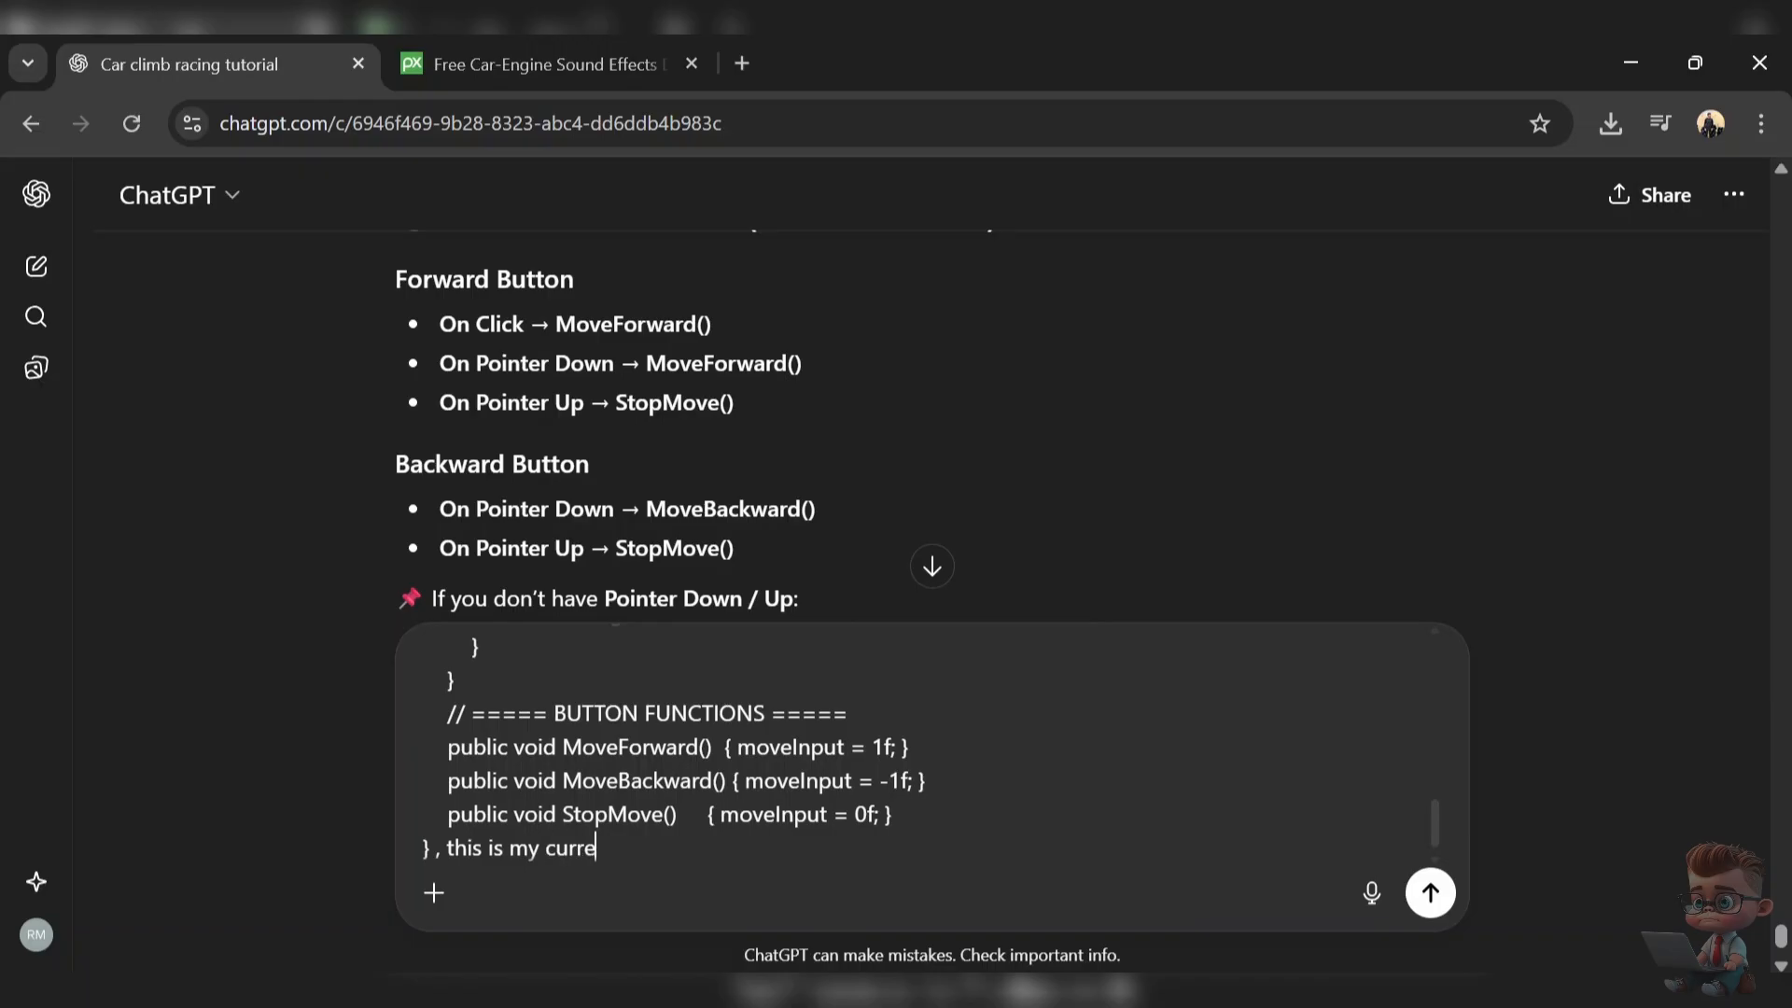
text(keep it same just add what to use sound)
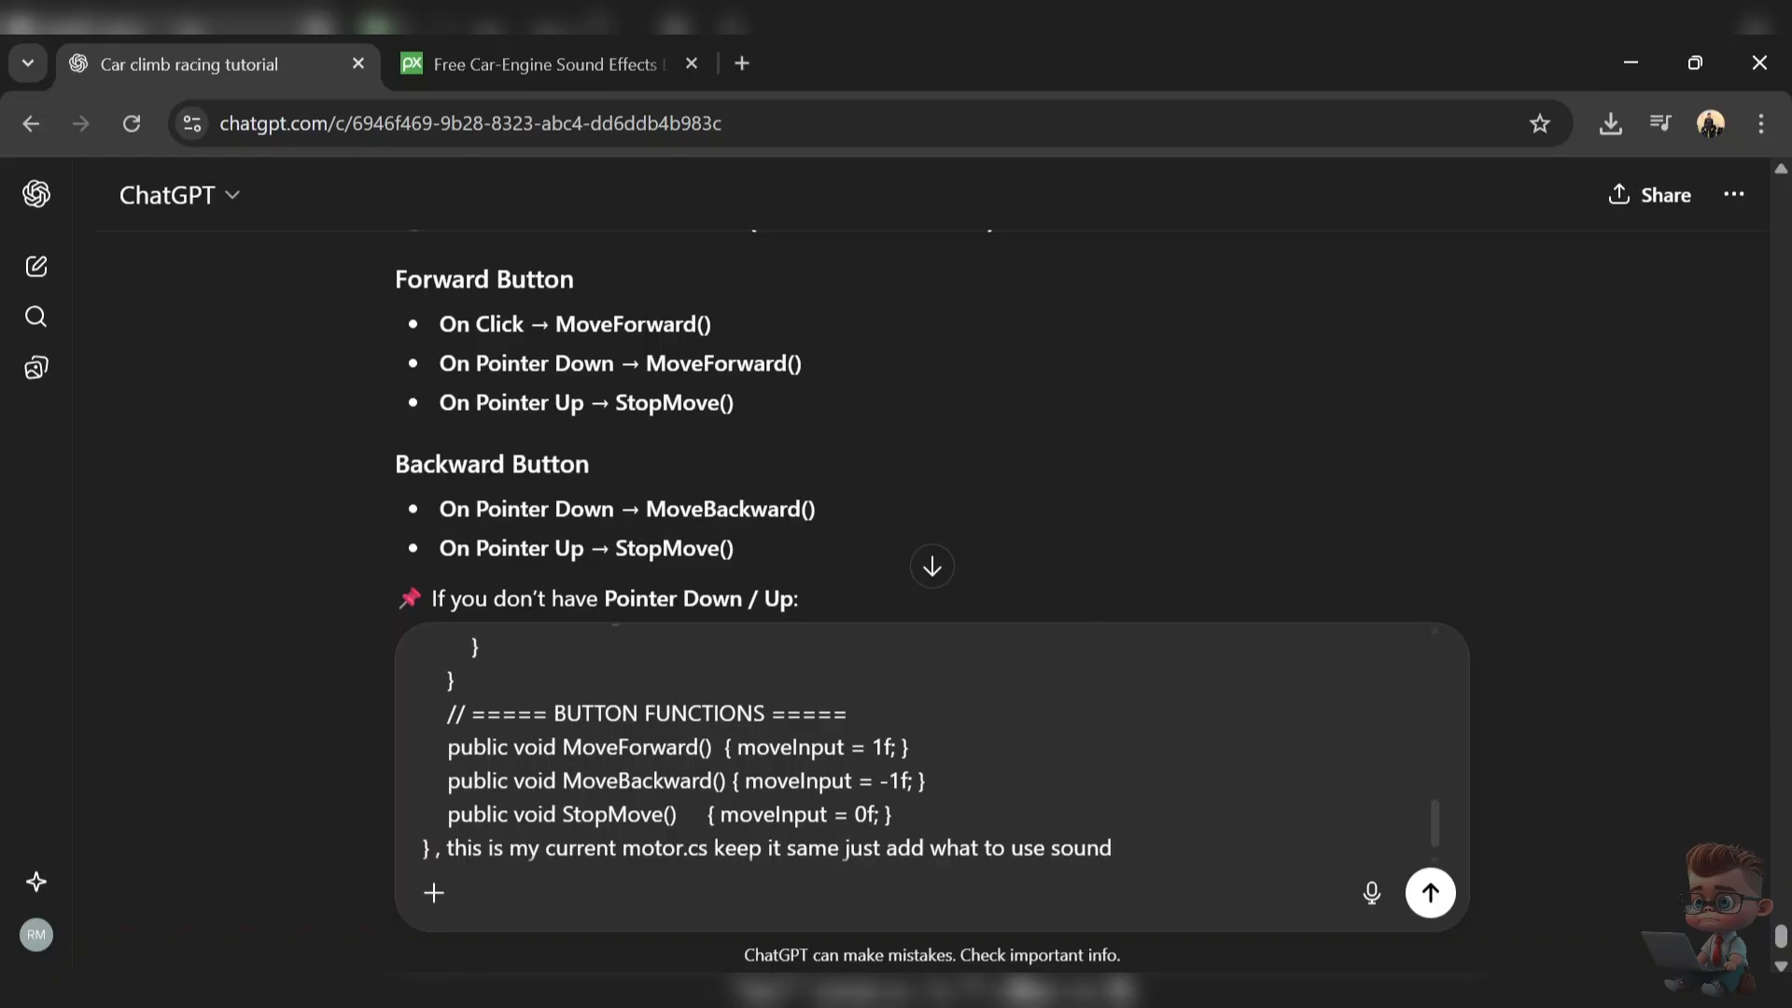
key(Return)
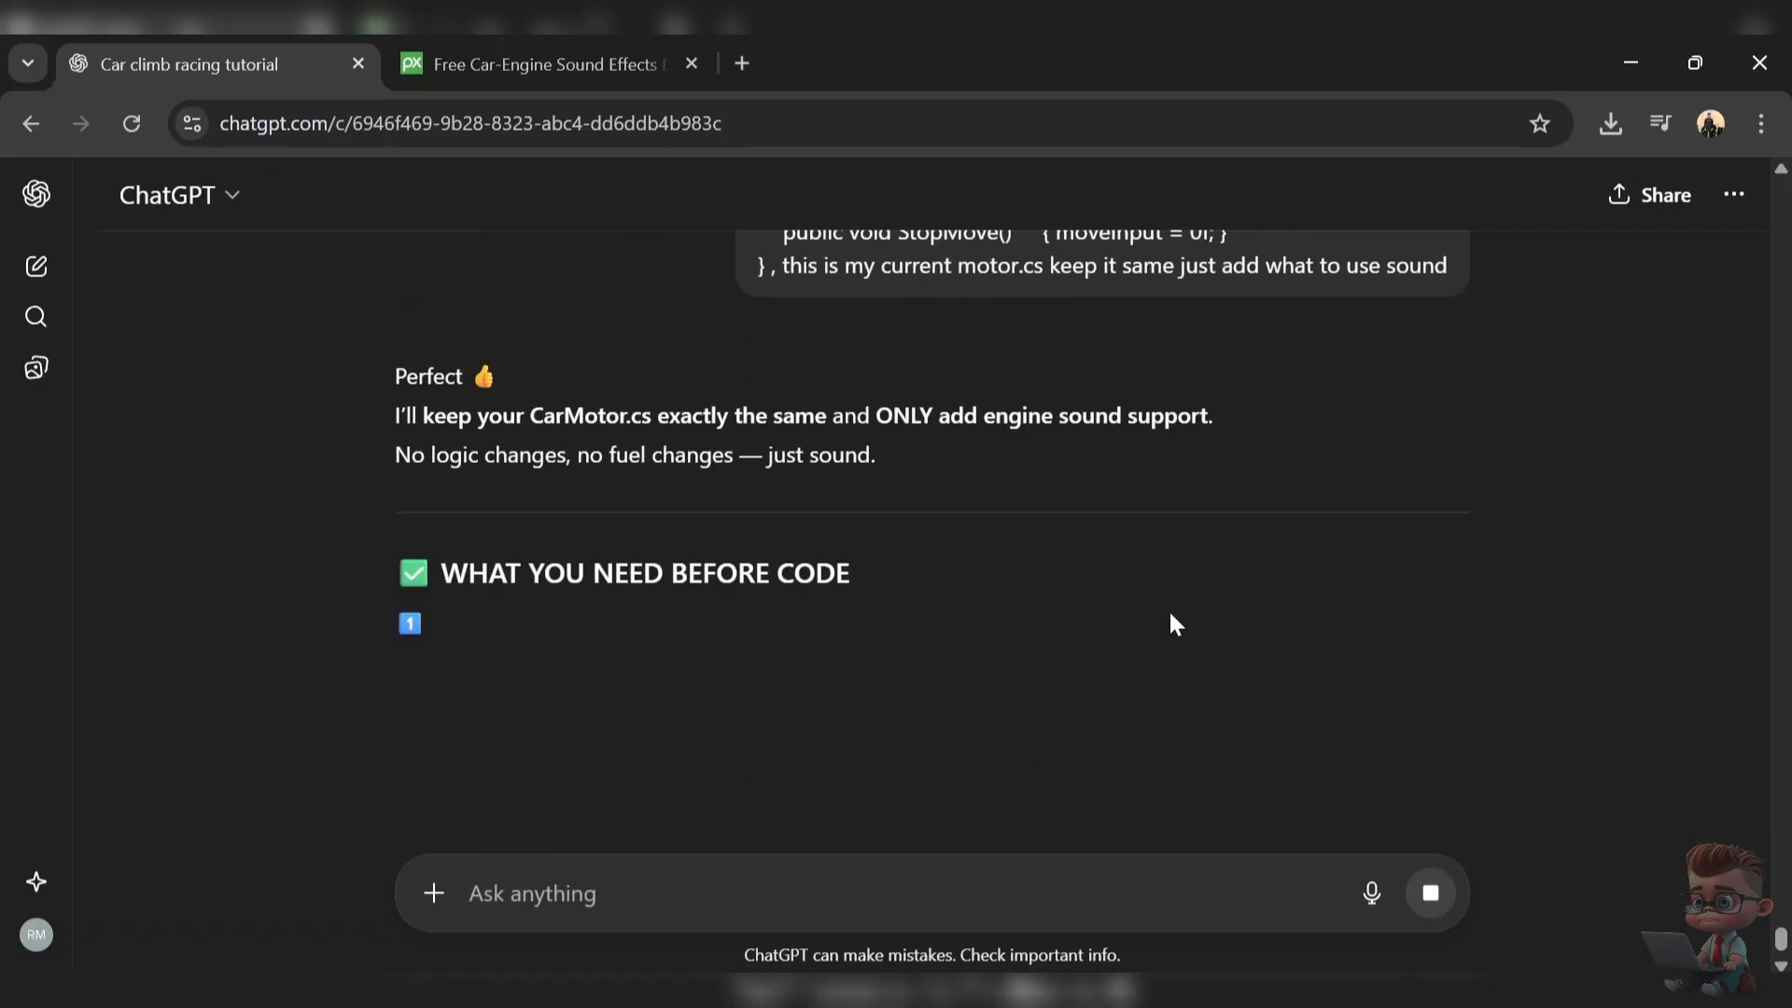
- Copy ChatGPT's updated CarMotor code with engine sound and replace the whole content of CarMotor.cs with it
scroll(1174, 624, down, 15)
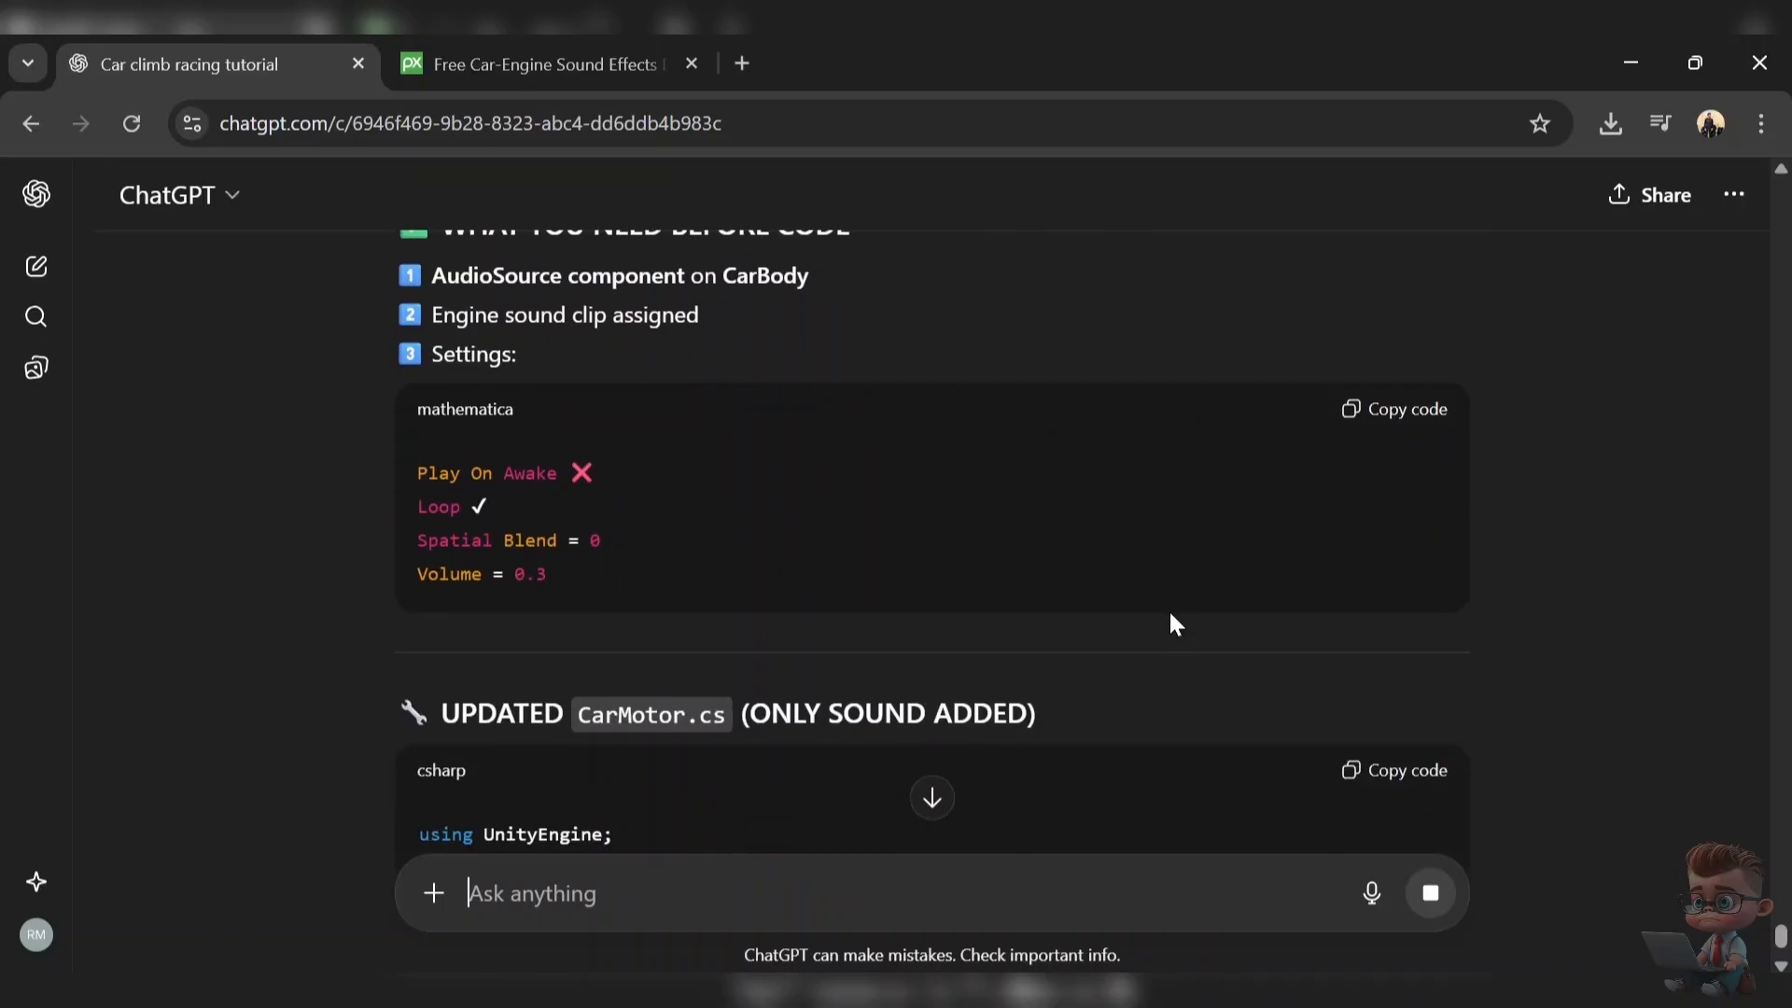
scroll(1168, 623, down, 15)
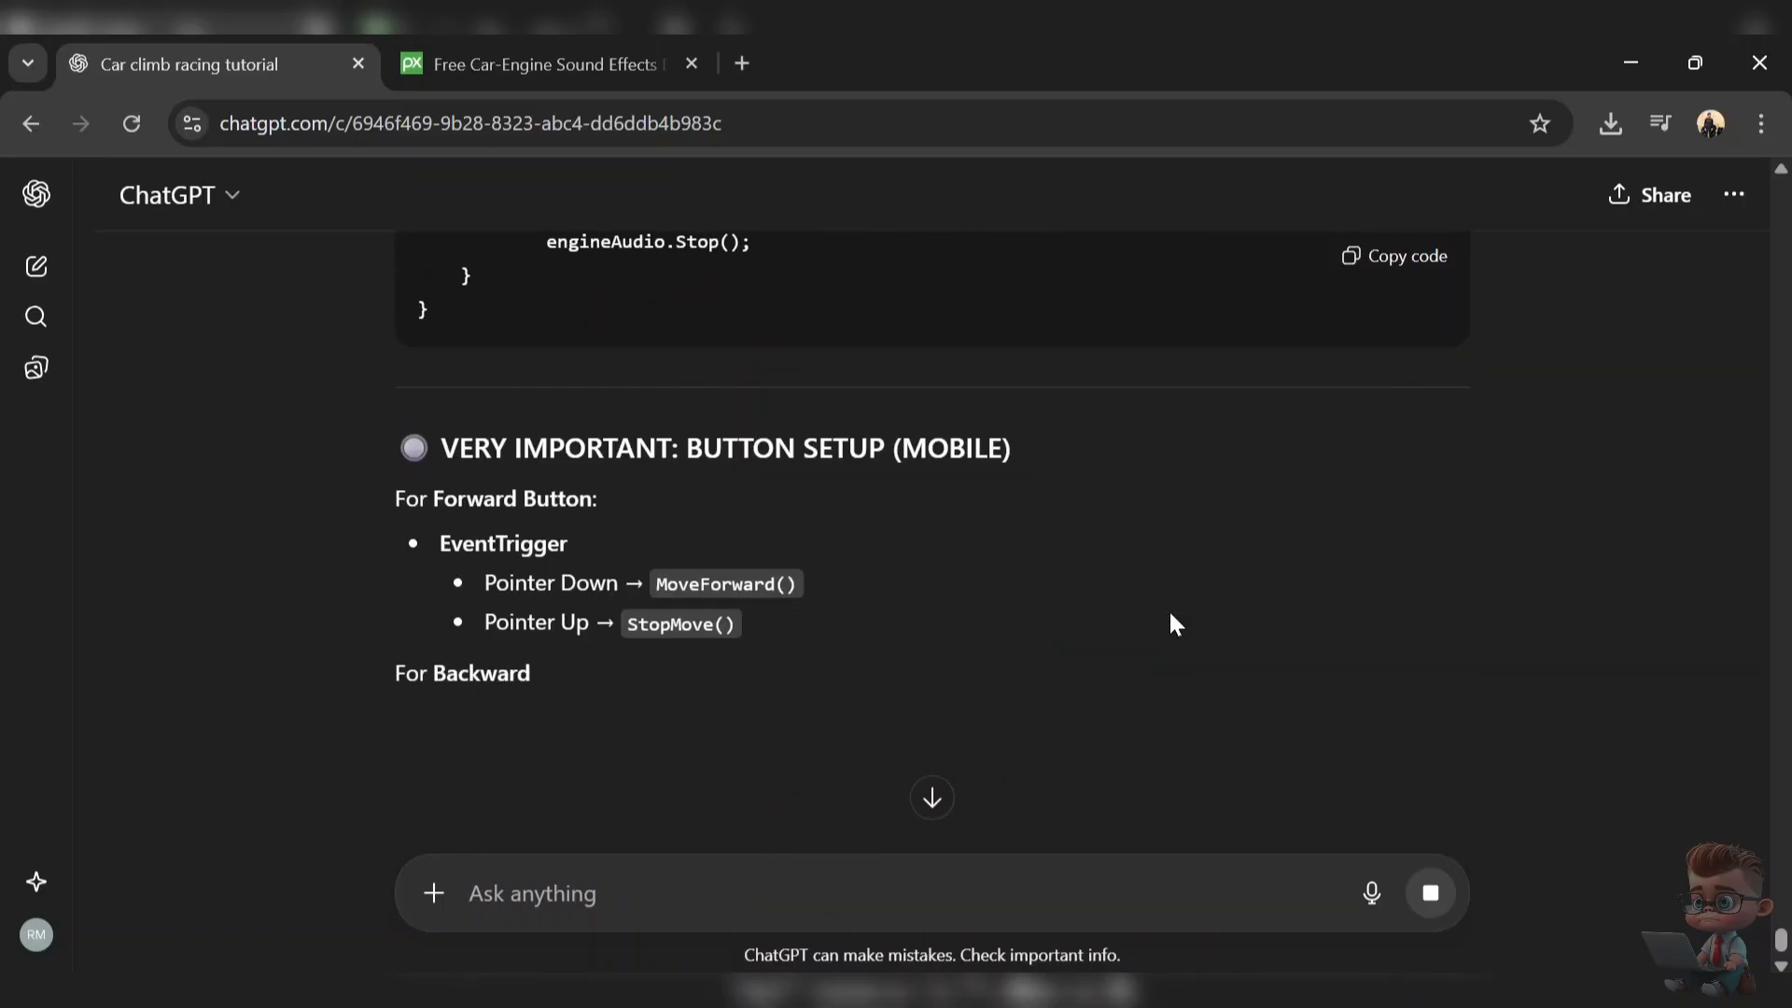
scroll(1171, 617, up, 8)
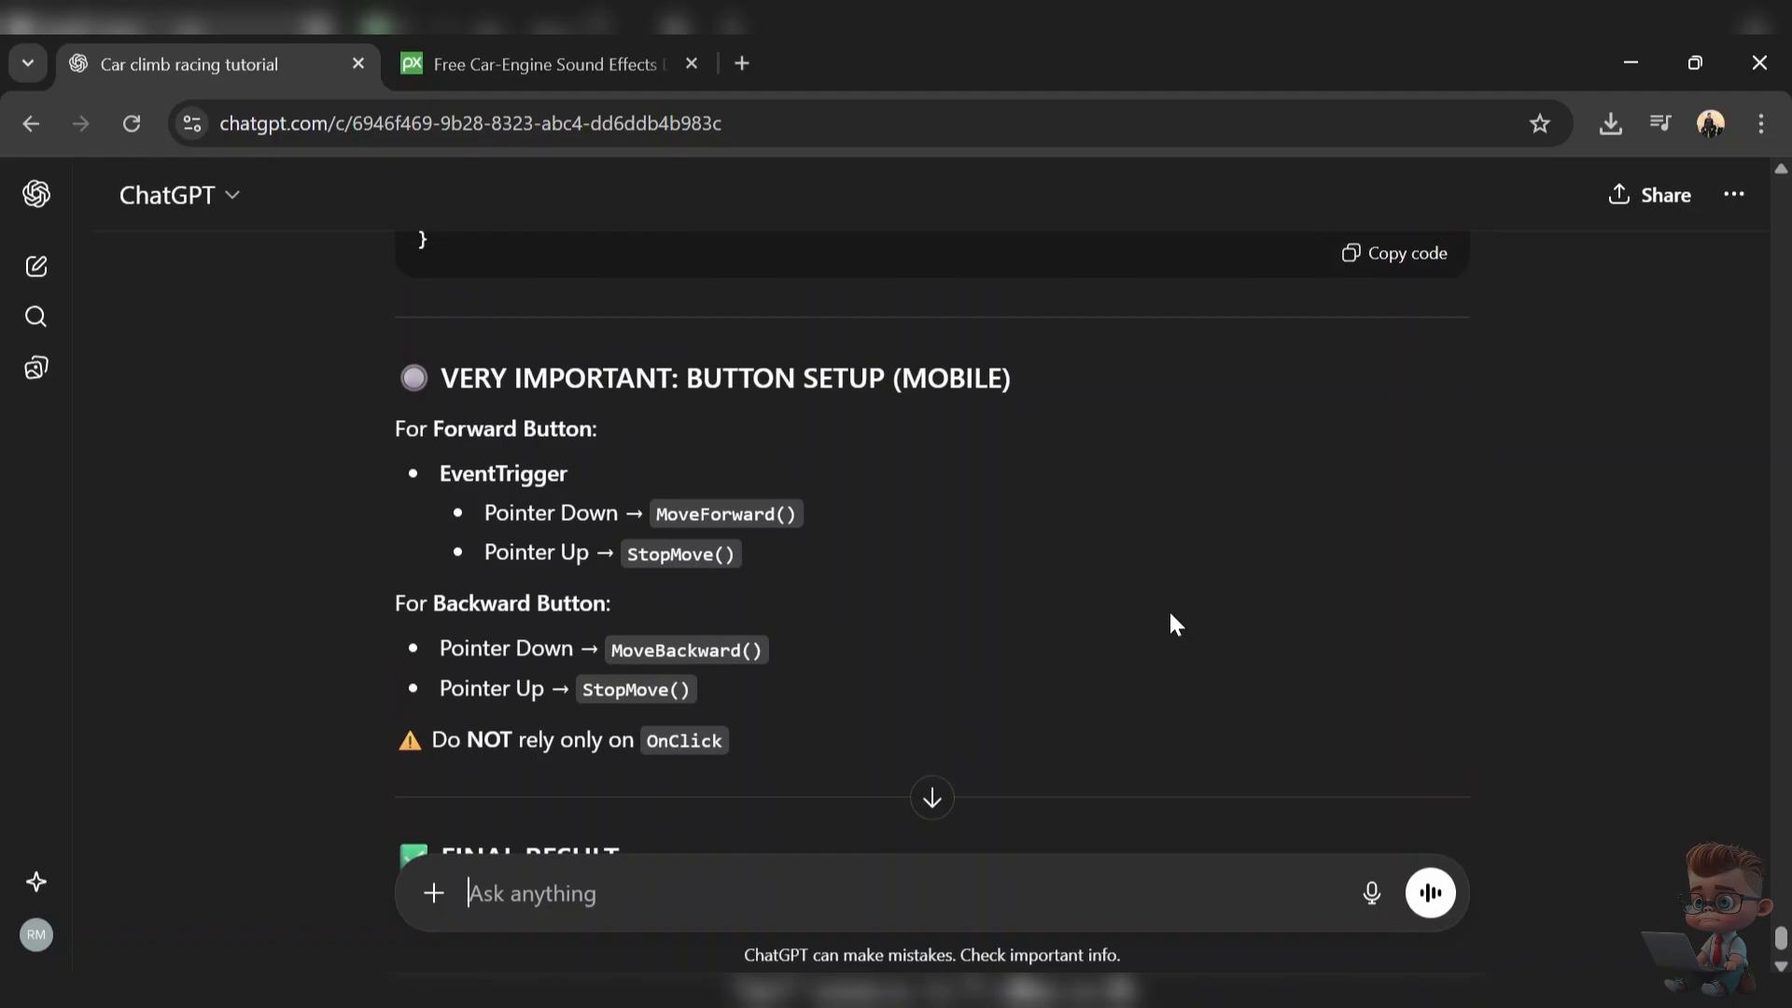
click(1418, 265)
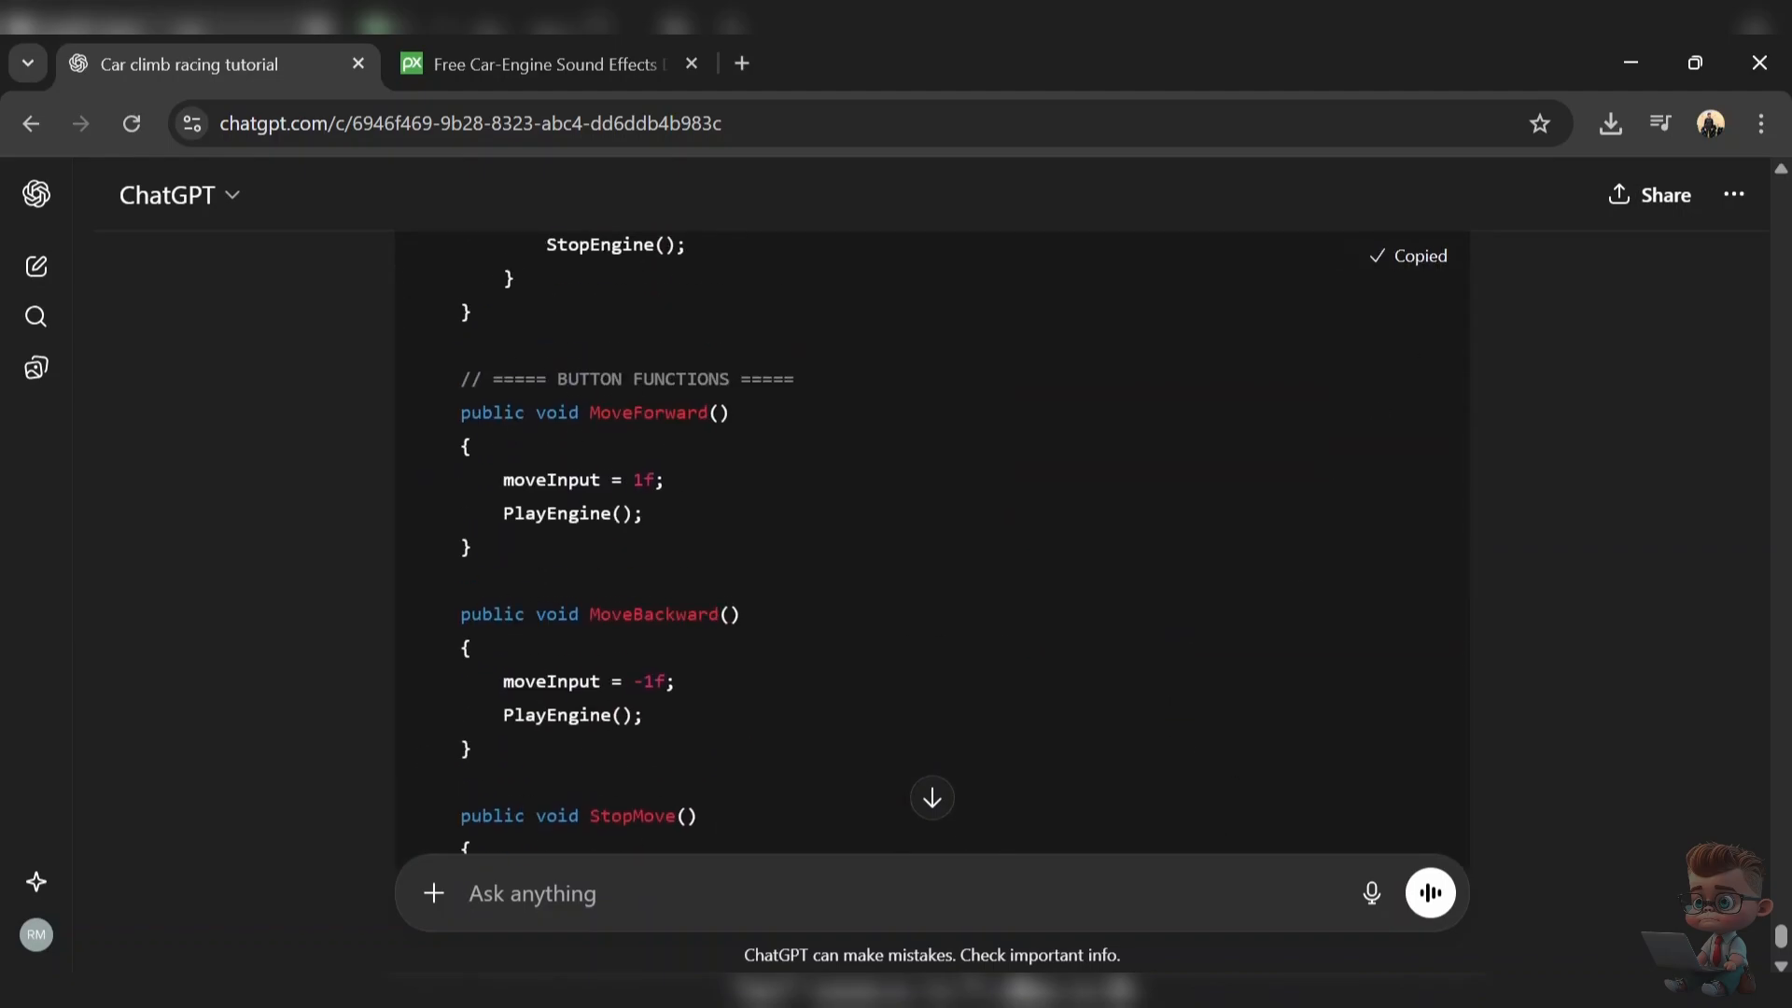
click(1260, 990)
key(ctrl+v)
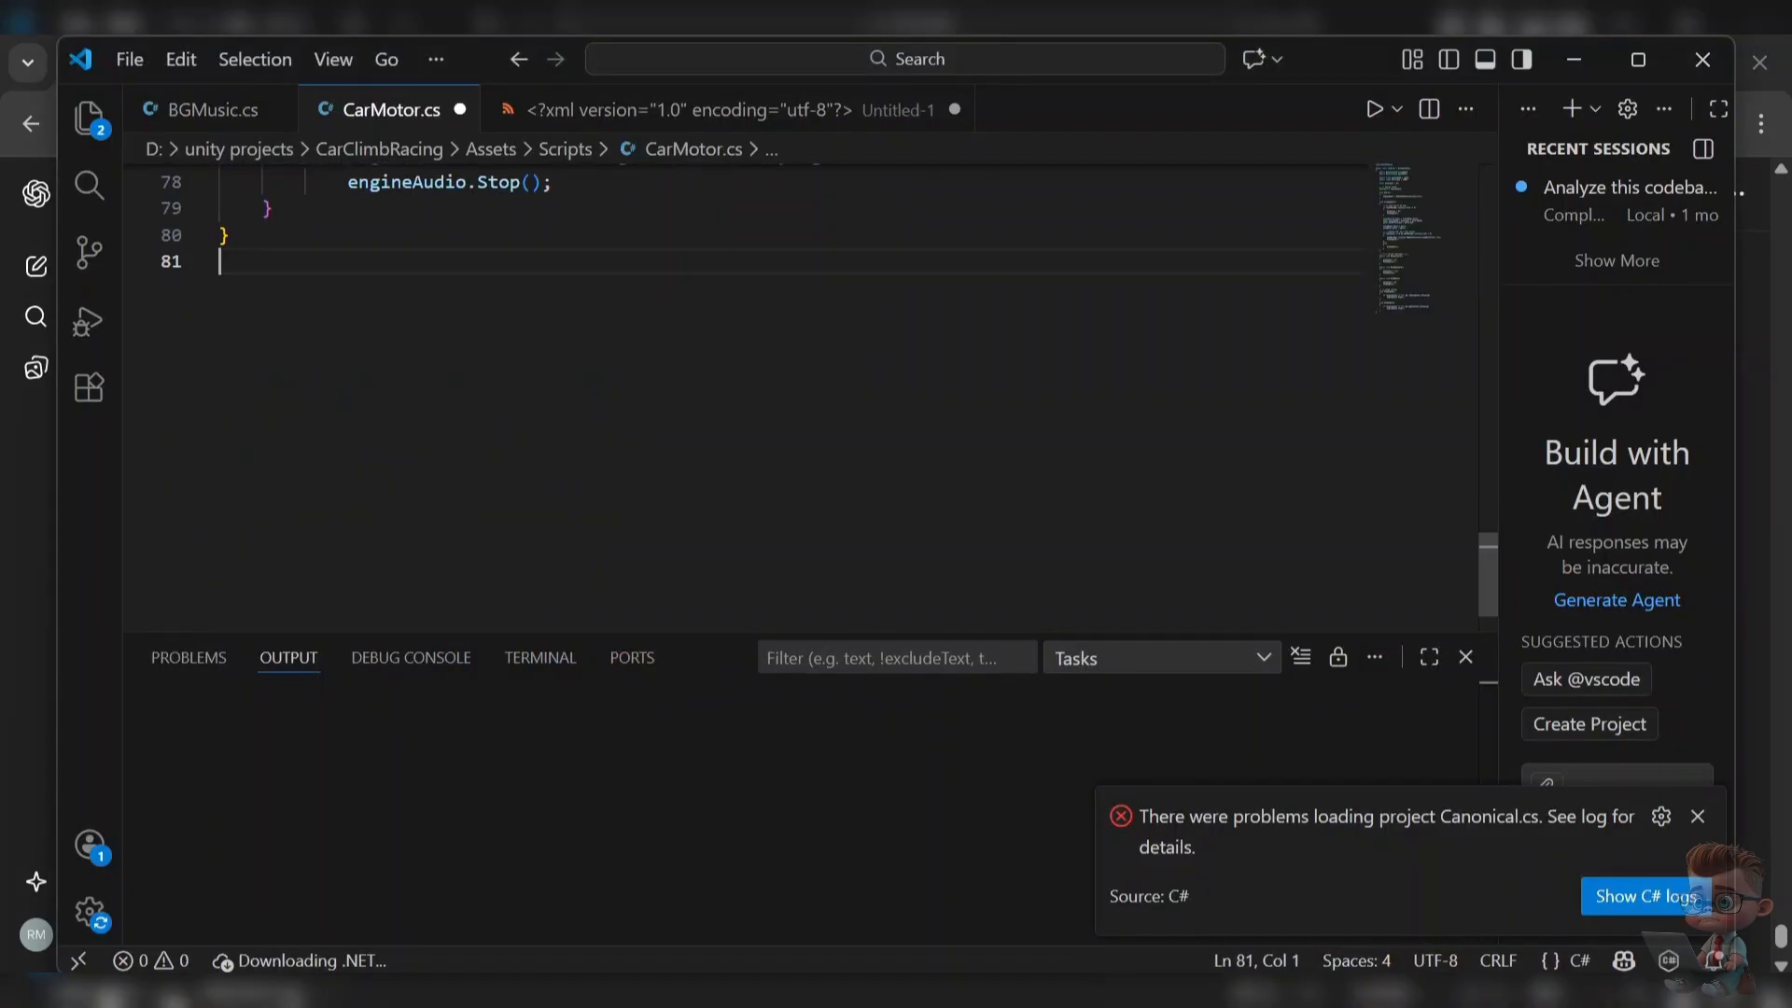
- Test the engine sound in Unity's running game by driving the car forward and backward with the pedals
key(alt+Tab)
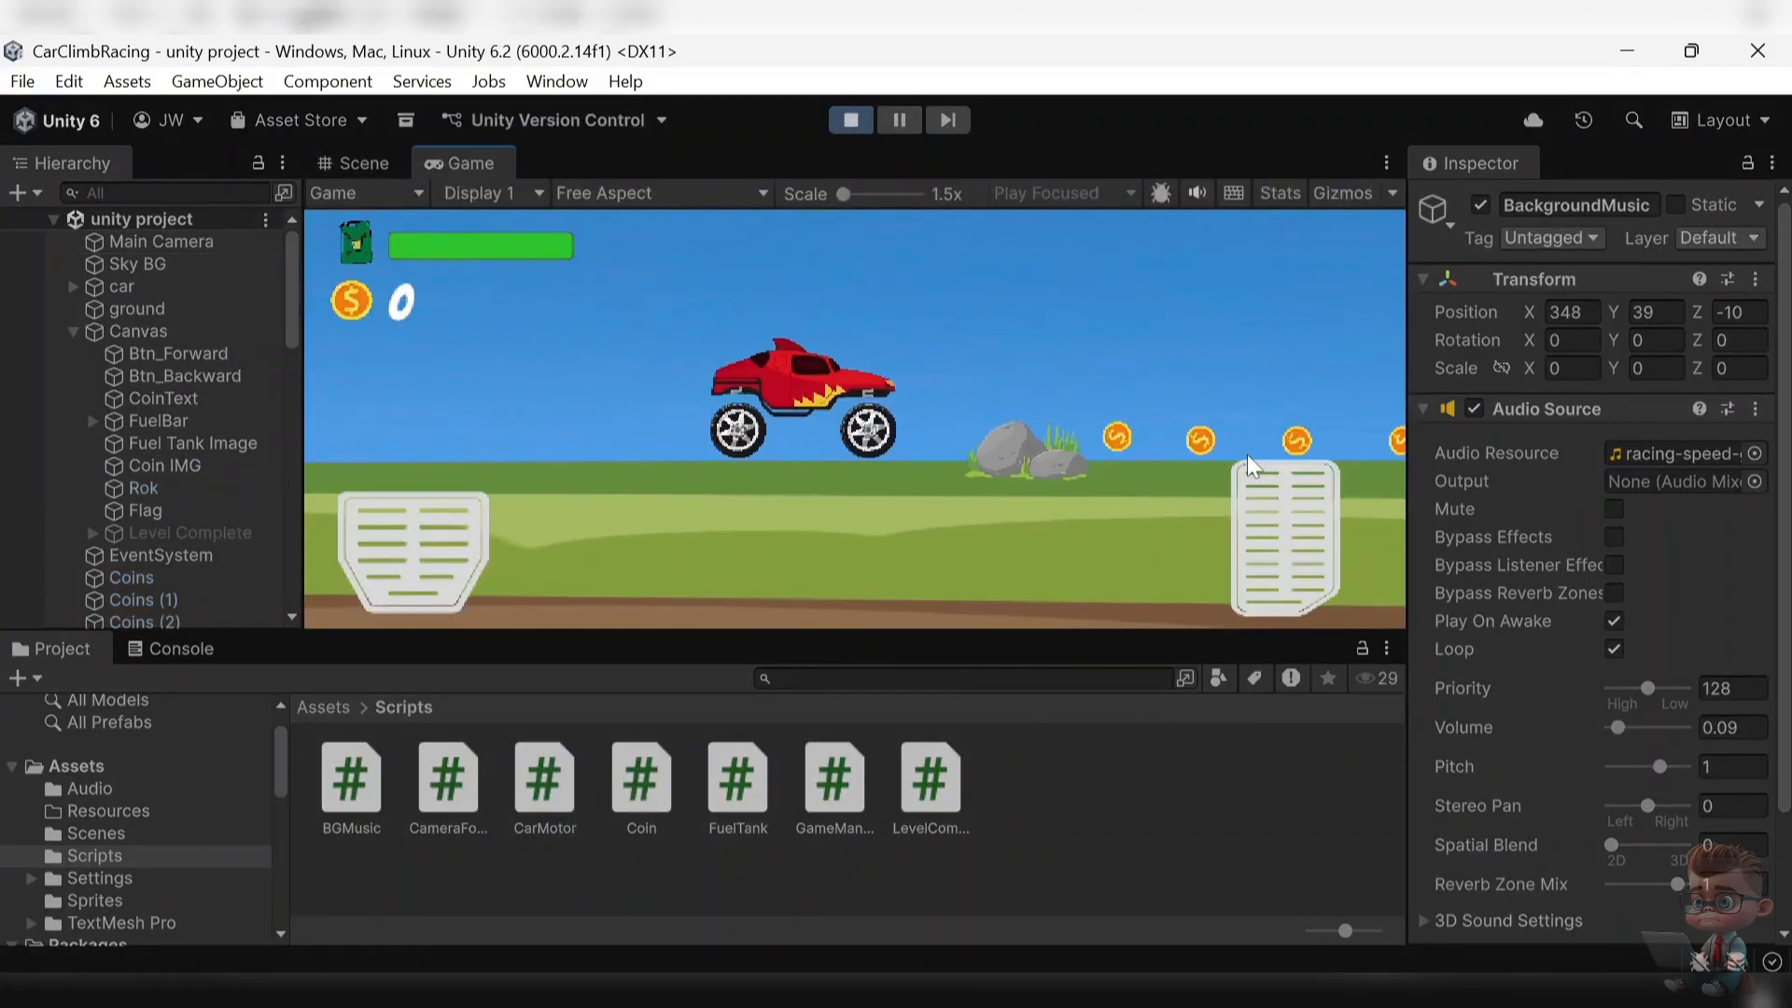
click(1282, 553)
click(405, 536)
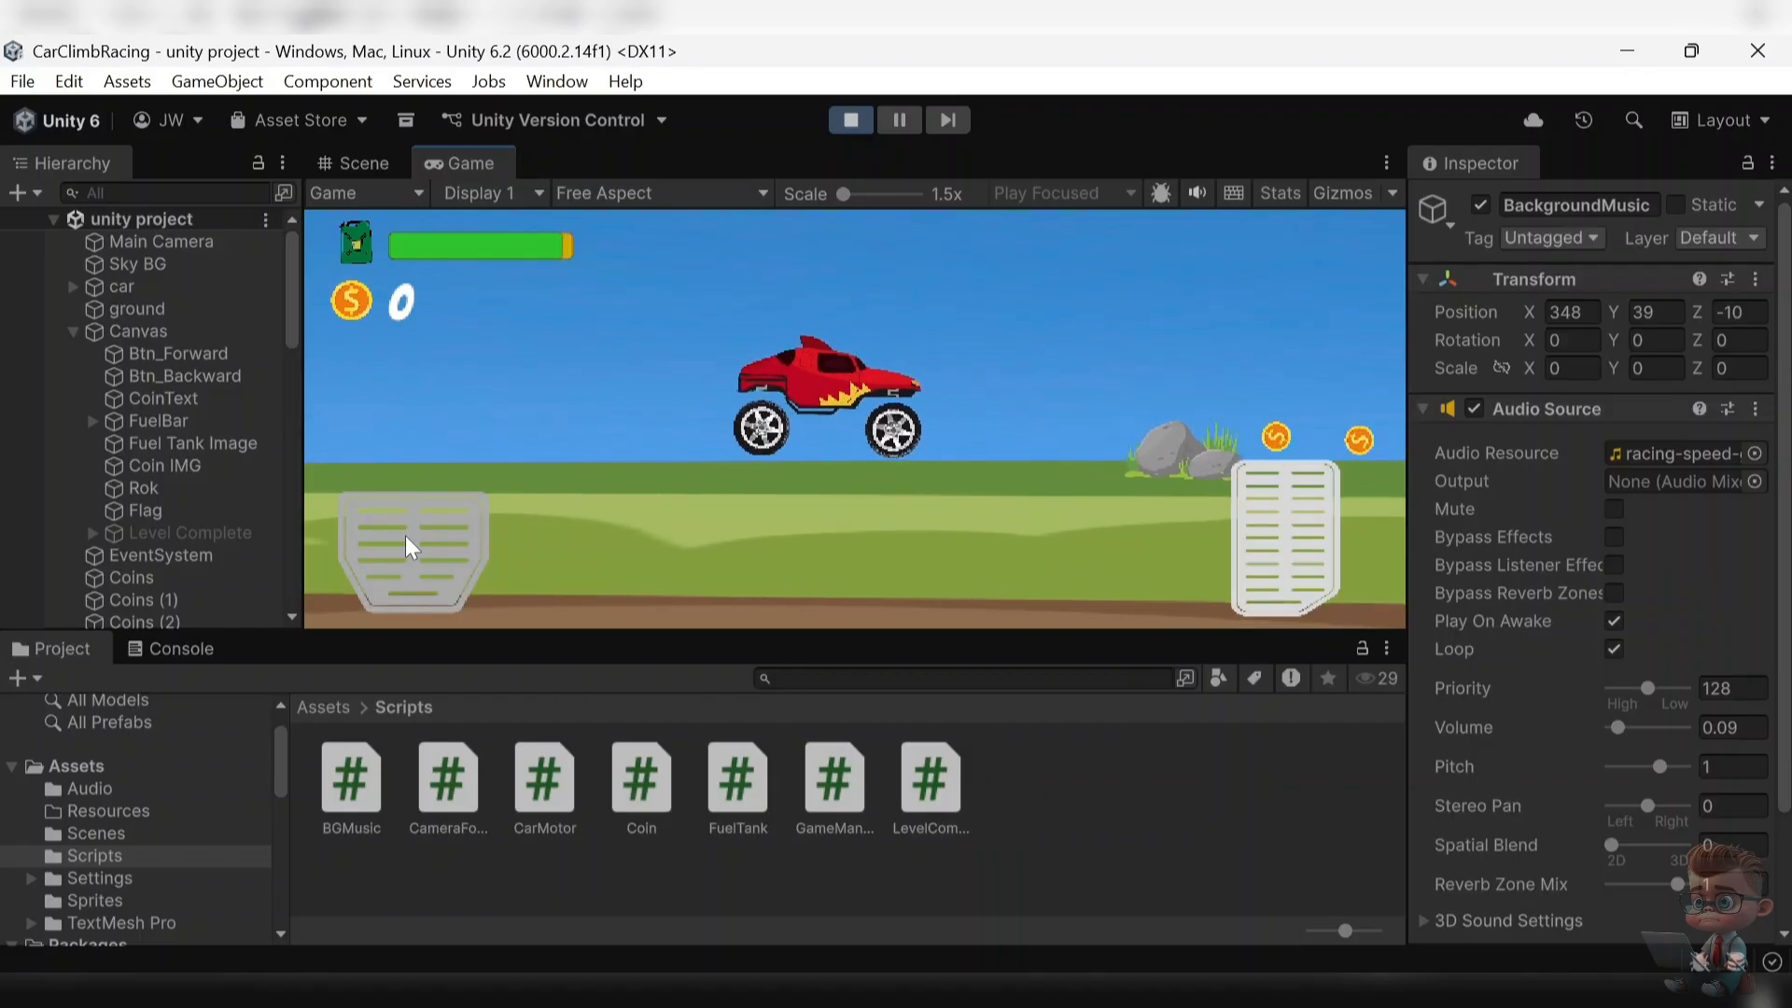
- Finish the engine sound test drive, then ask ChatGPT "nice on coin collect add a sound"
click(1280, 572)
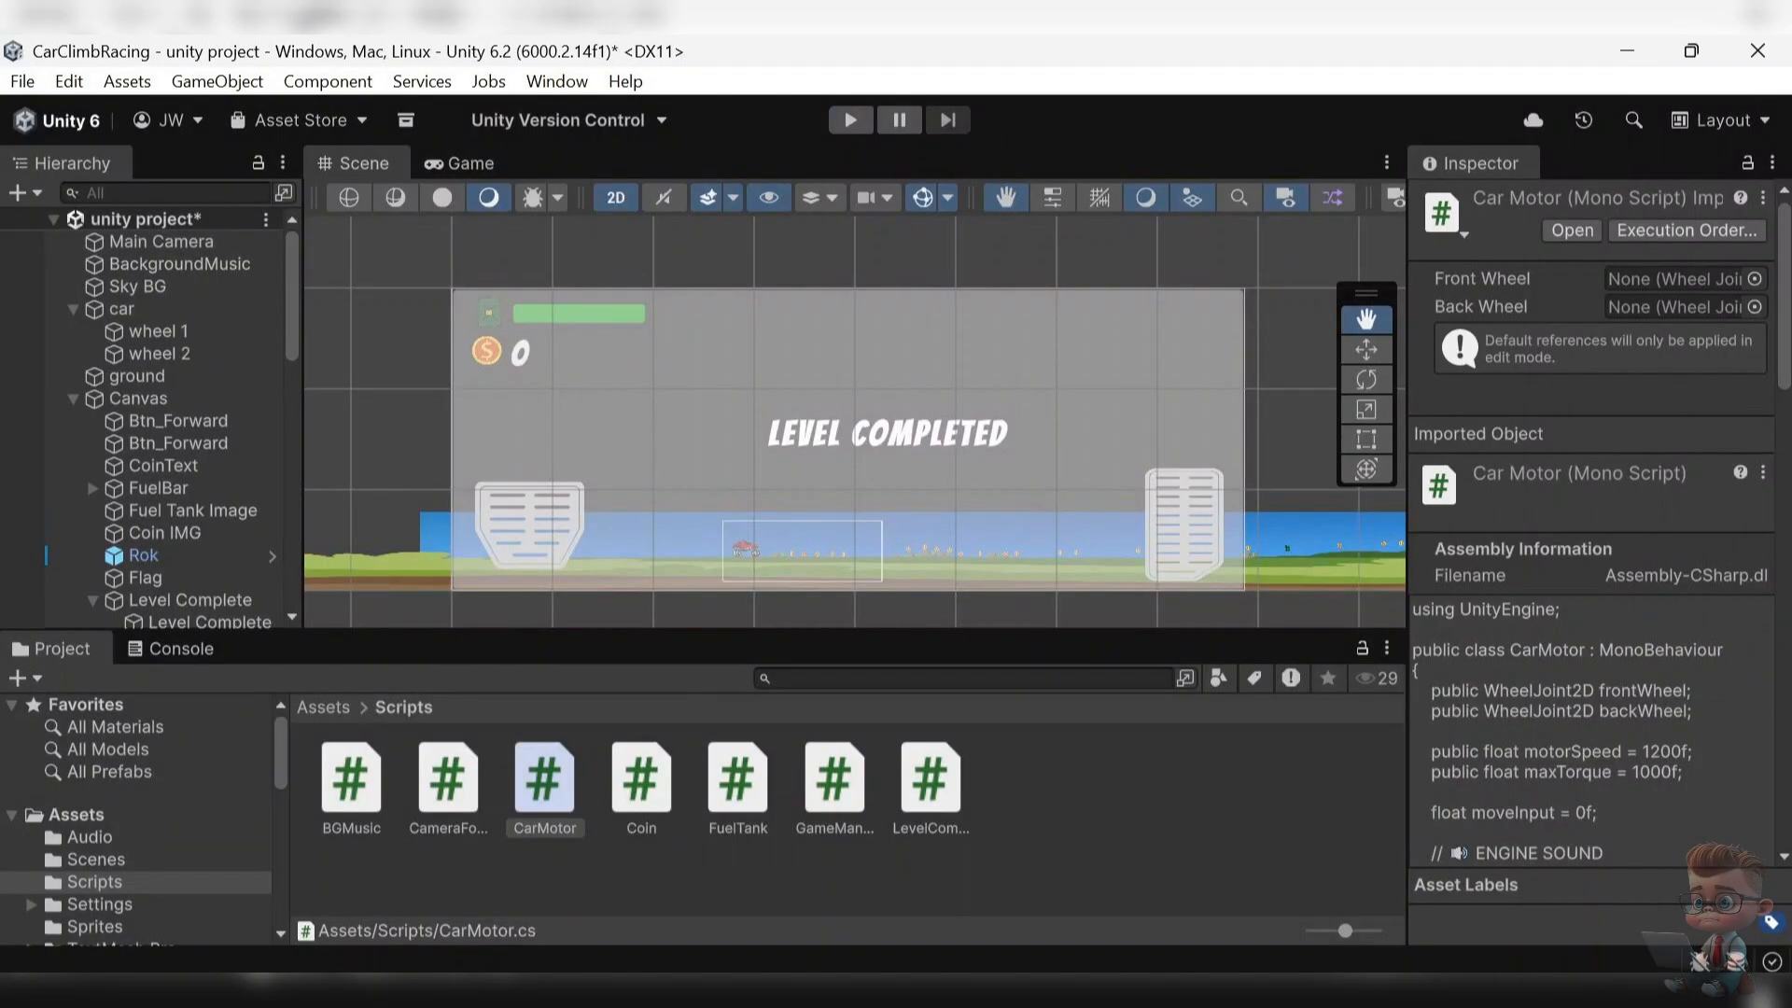
click(872, 991)
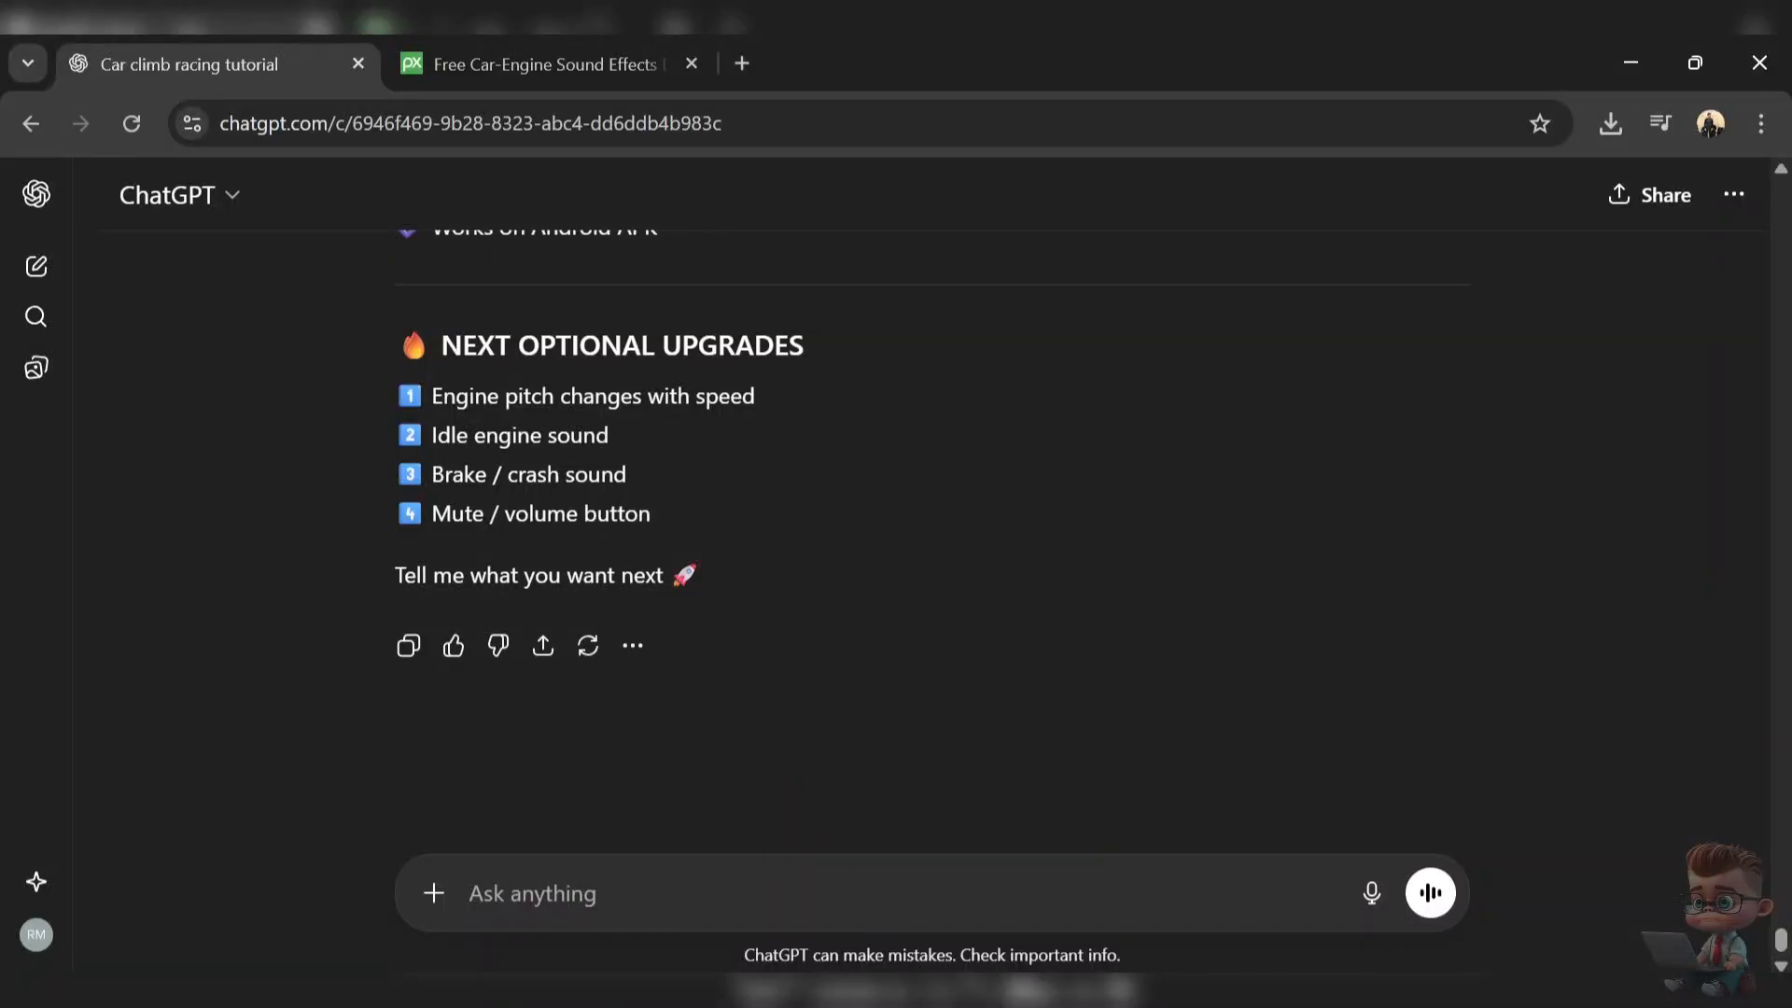
text(nice on coin collect add a)
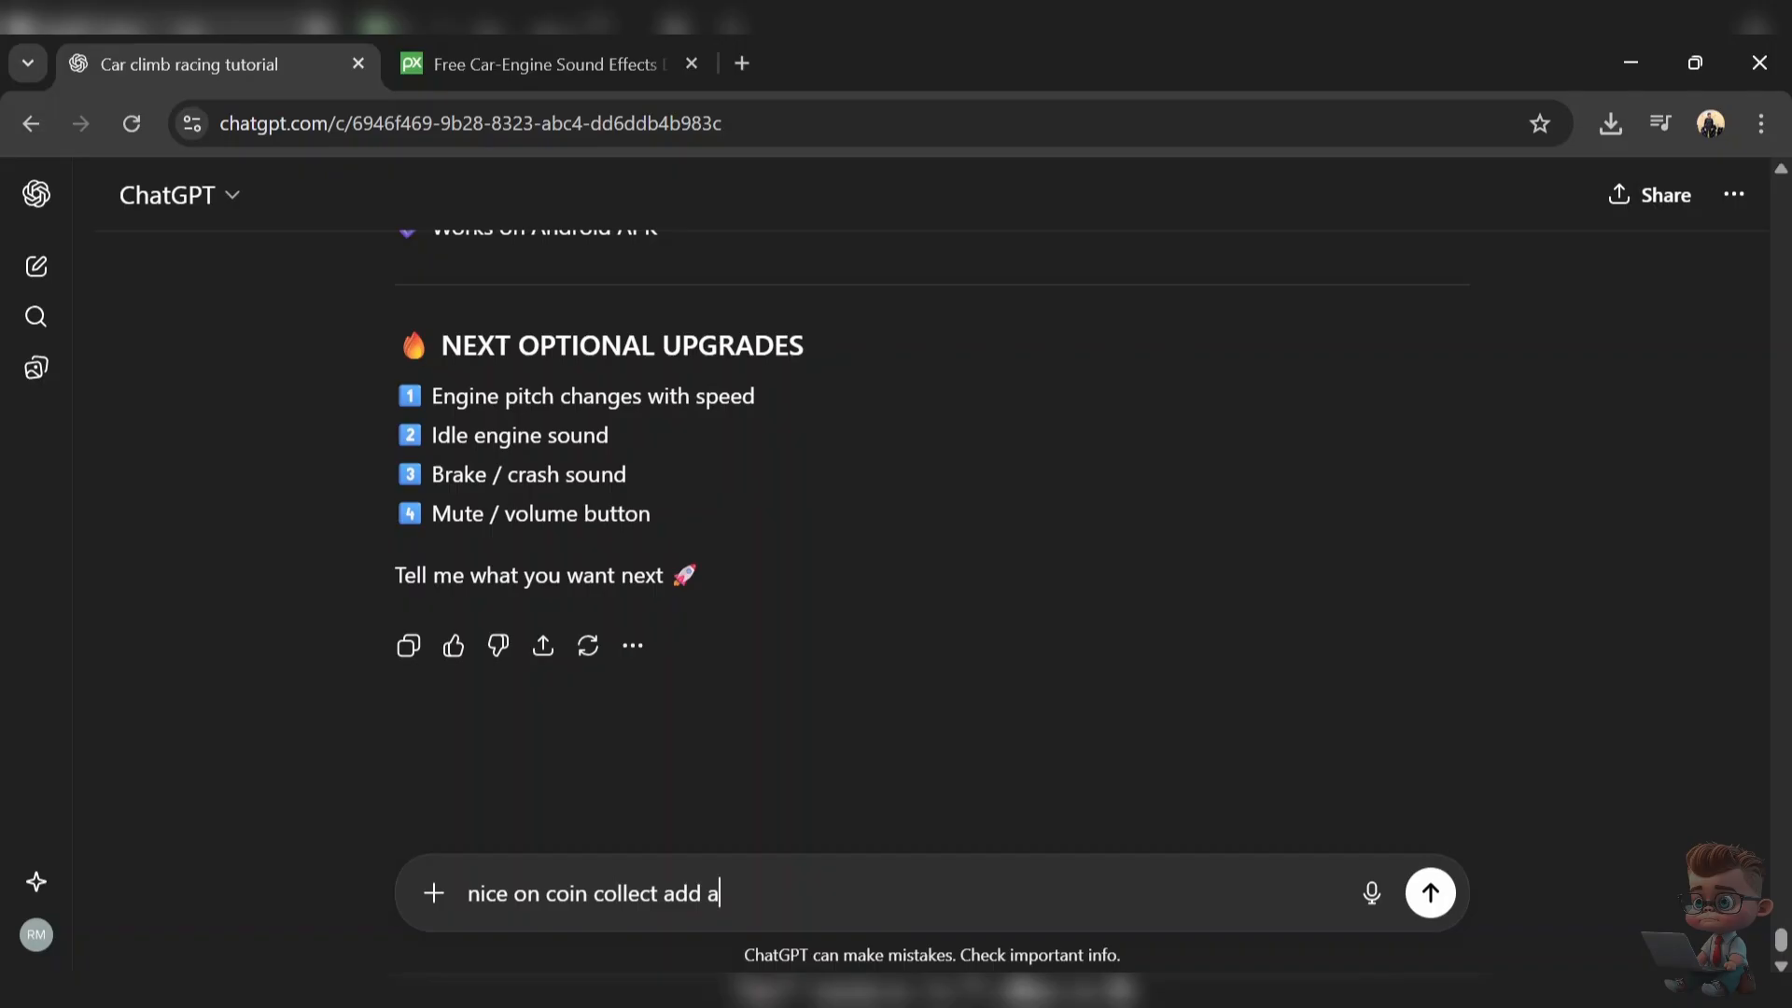
text( sounf)
key(BackSpace)
text(d)
key(Return)
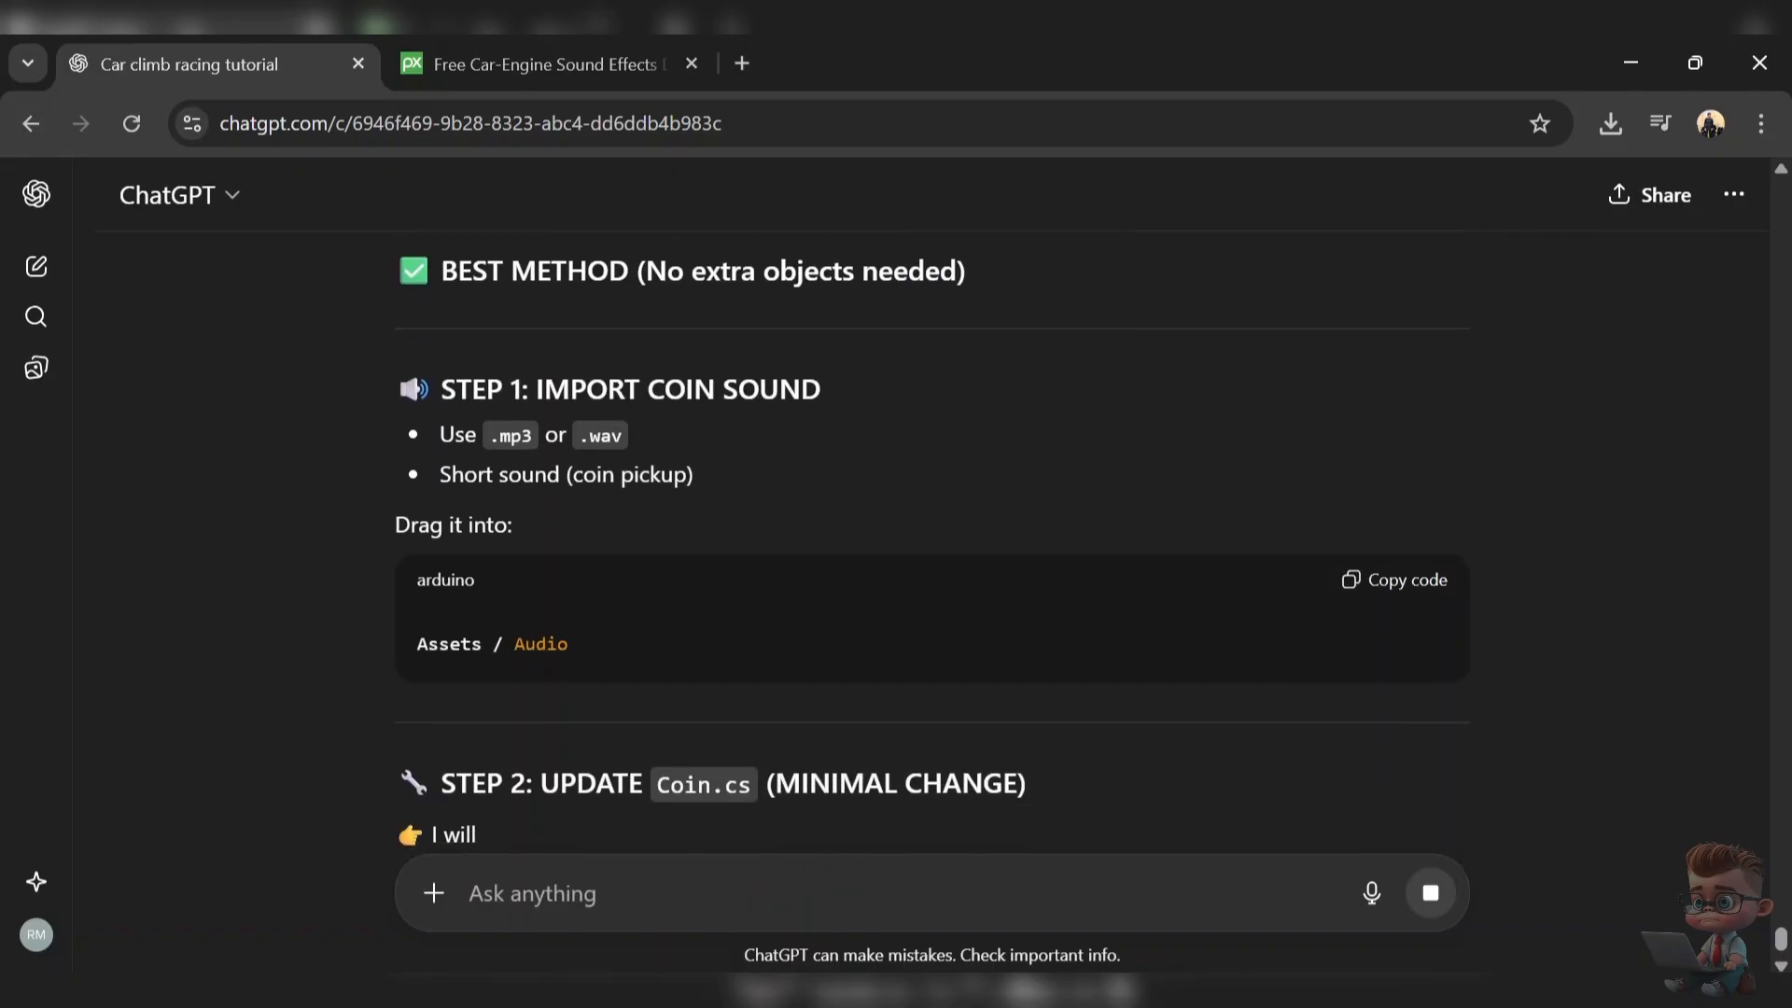
- Preview and download the Soft Treble Fast Collect effect from Pixabay's "collect sound" results, then review ChatGPT's Coin.cs instructions
click(571, 46)
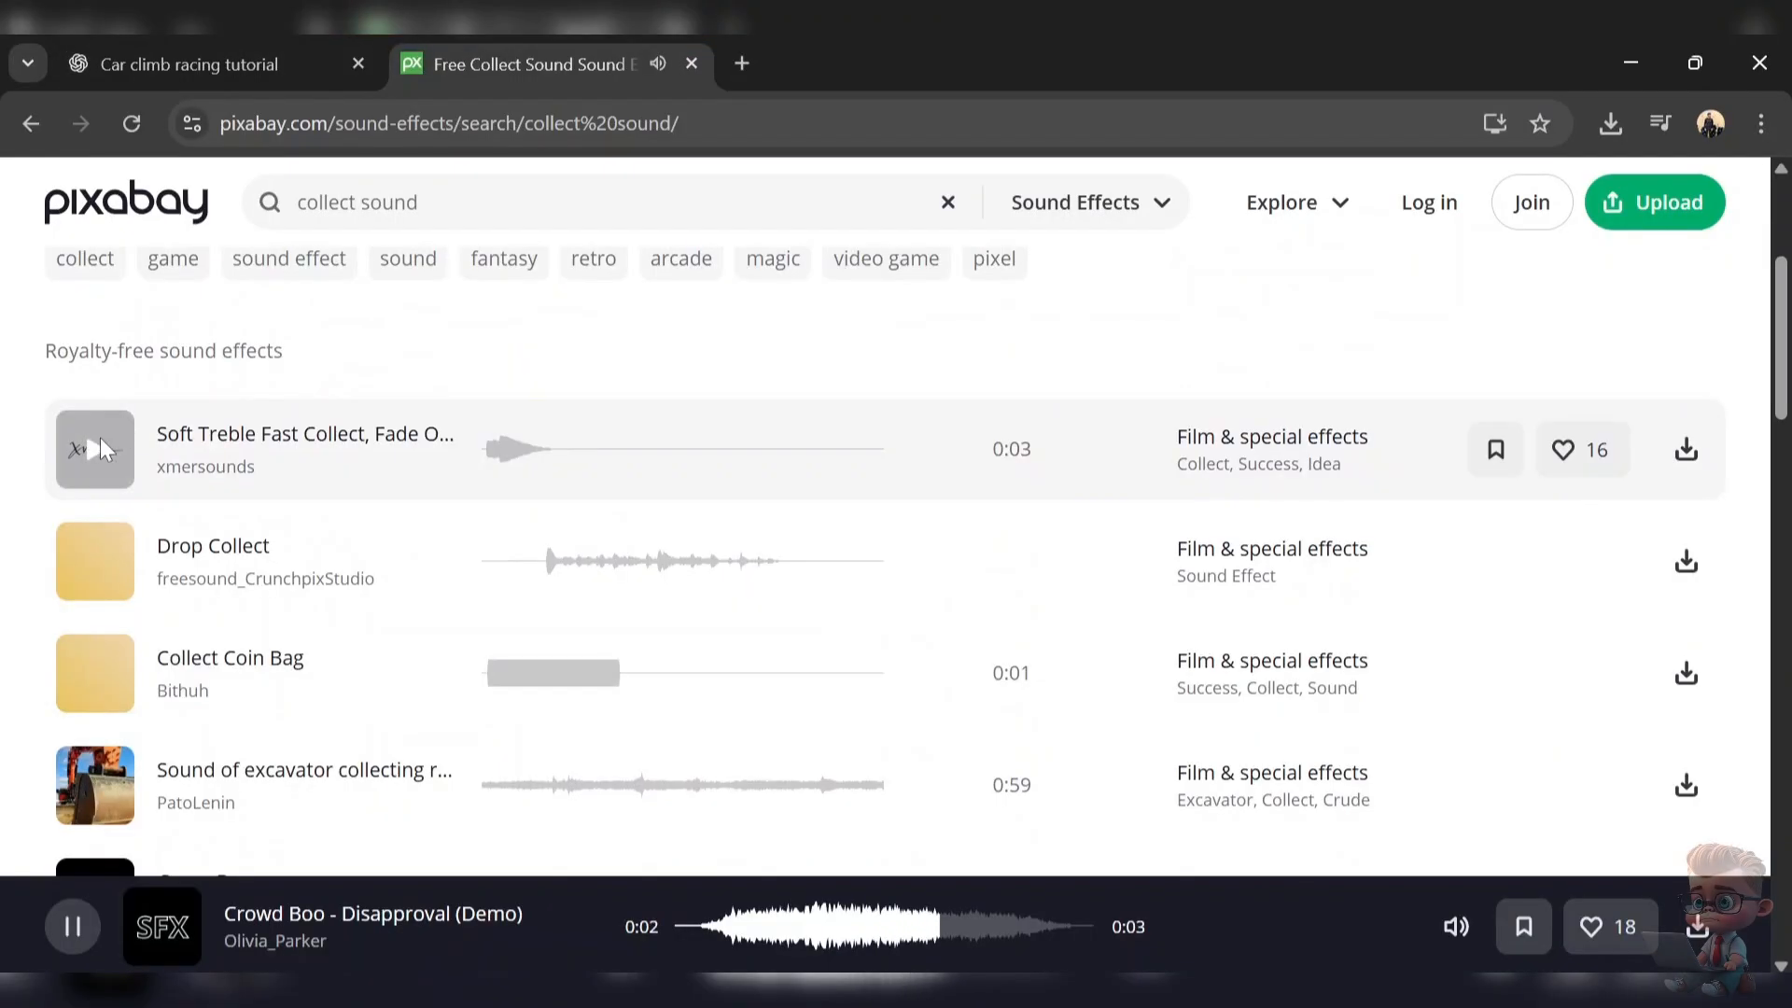
click(99, 438)
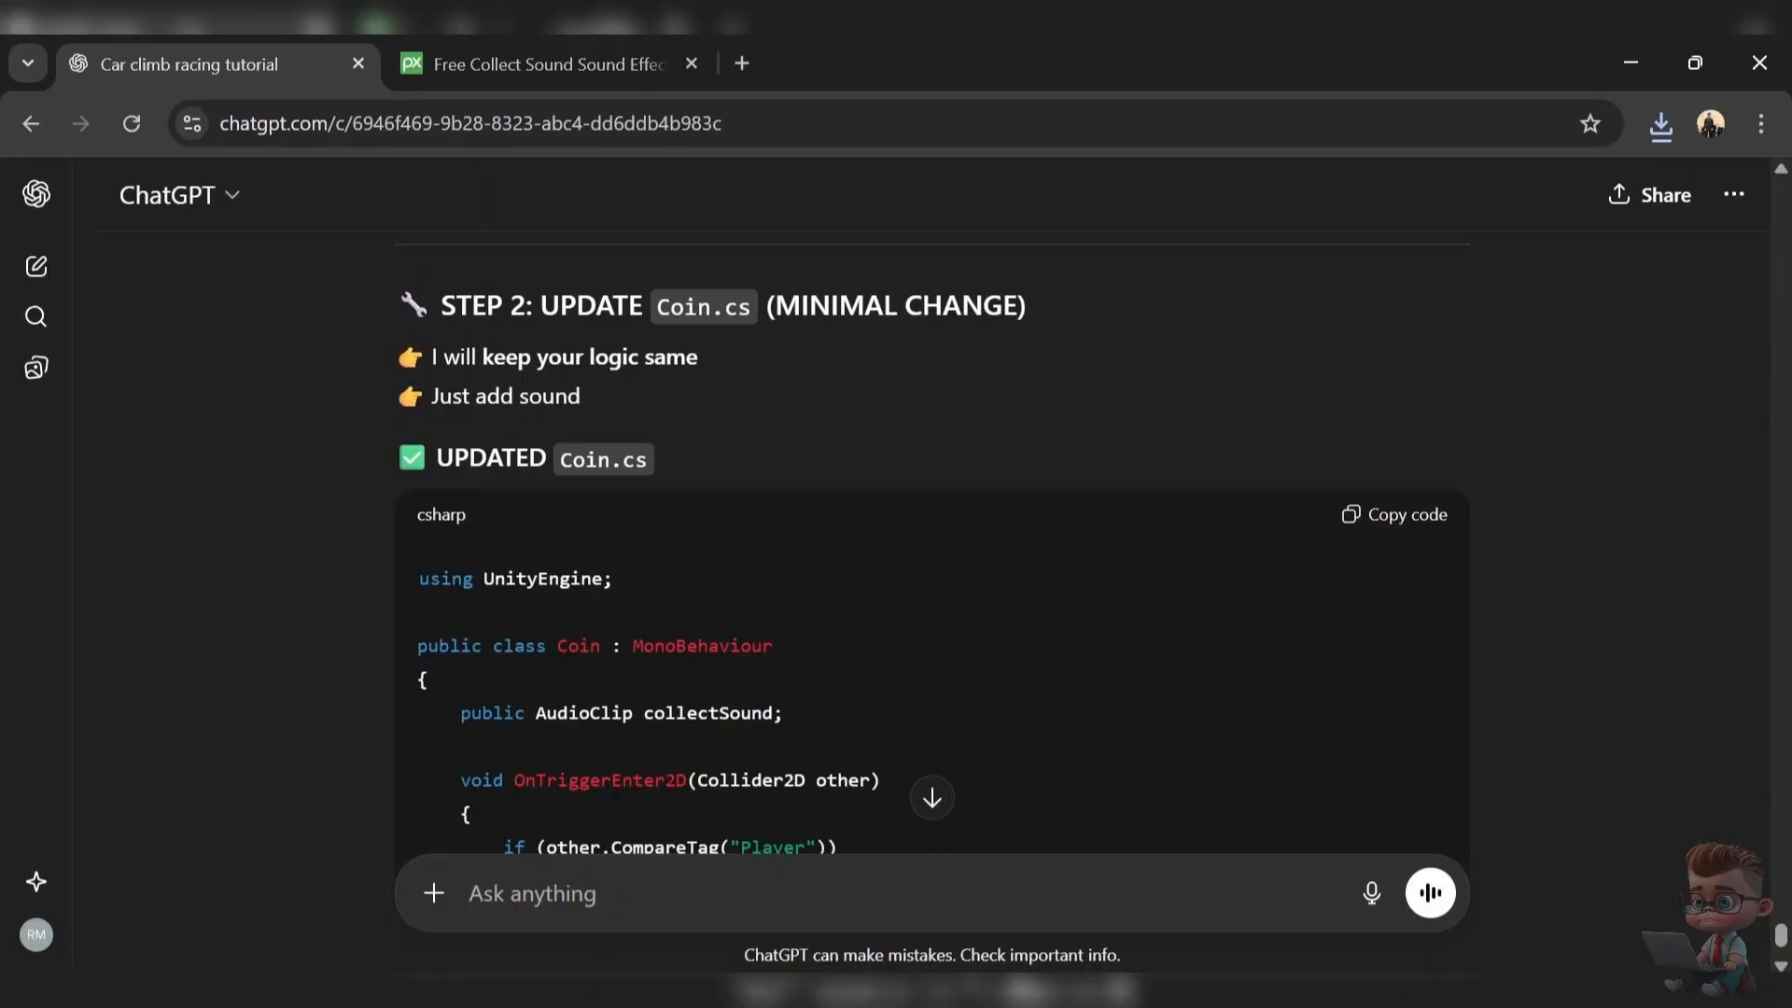
scroll(808, 478, down, 15)
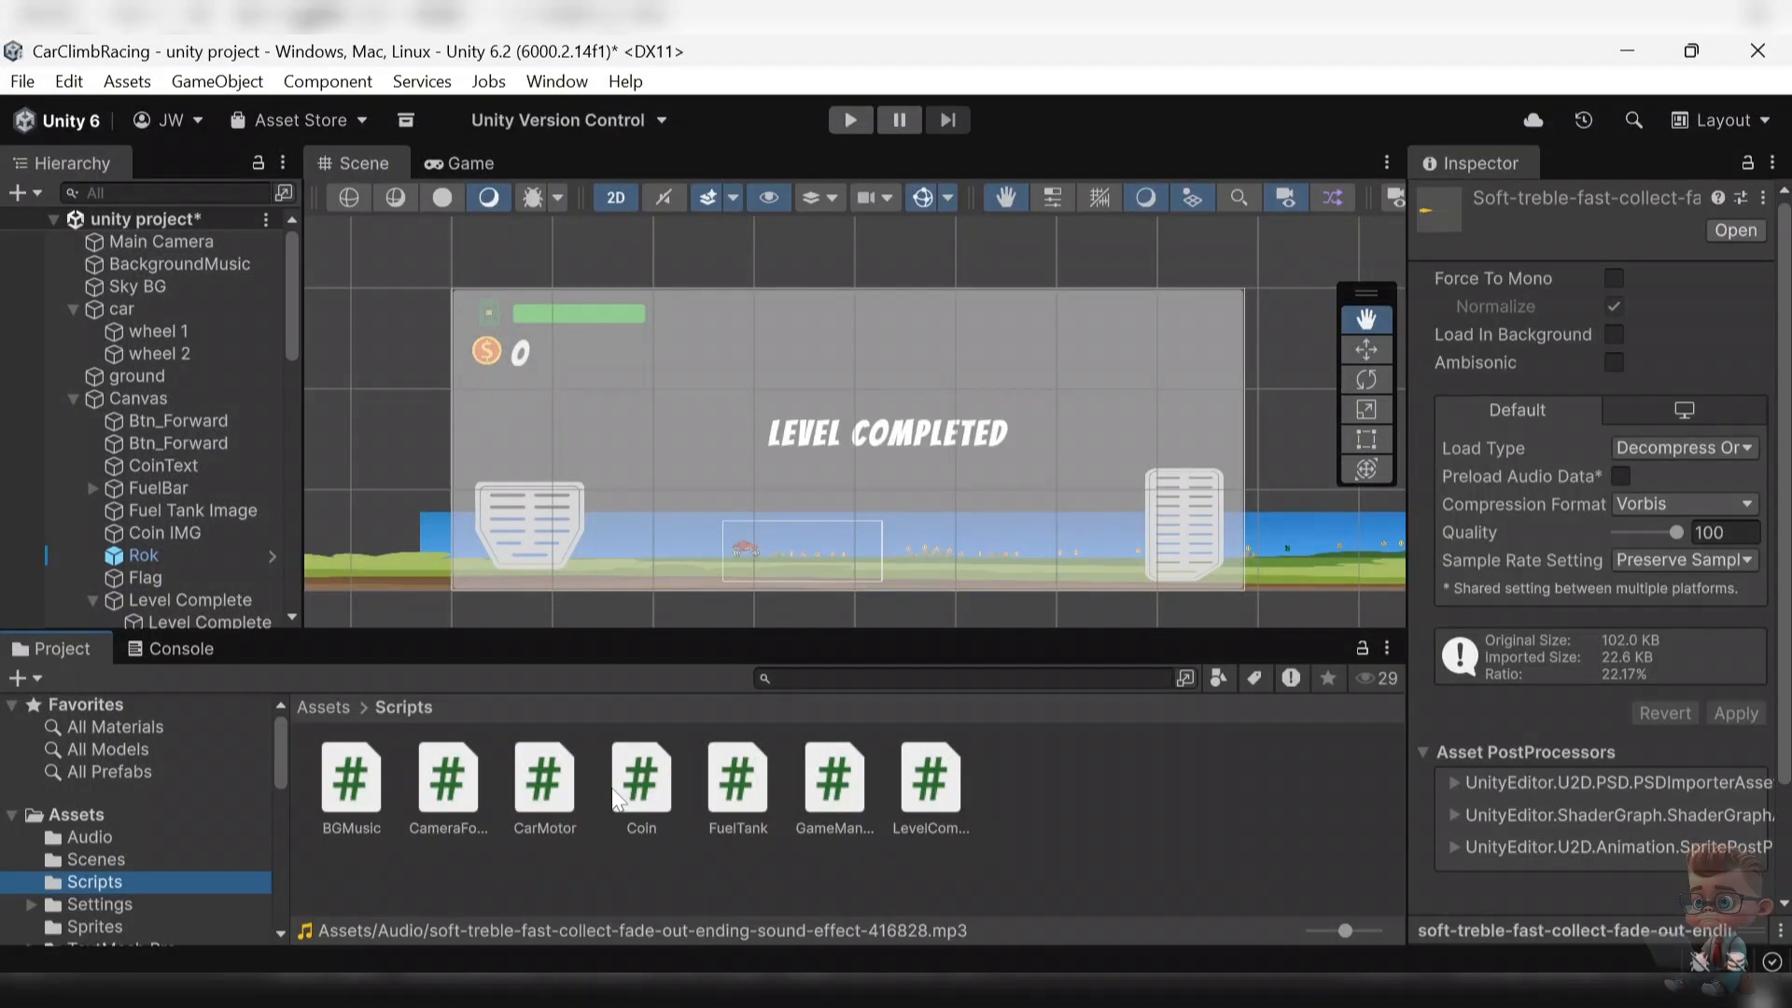
- Send the Coin script's full code to ChatGPT with the request "here my coin script keep it same just update this new thing"
double_click(616, 789)
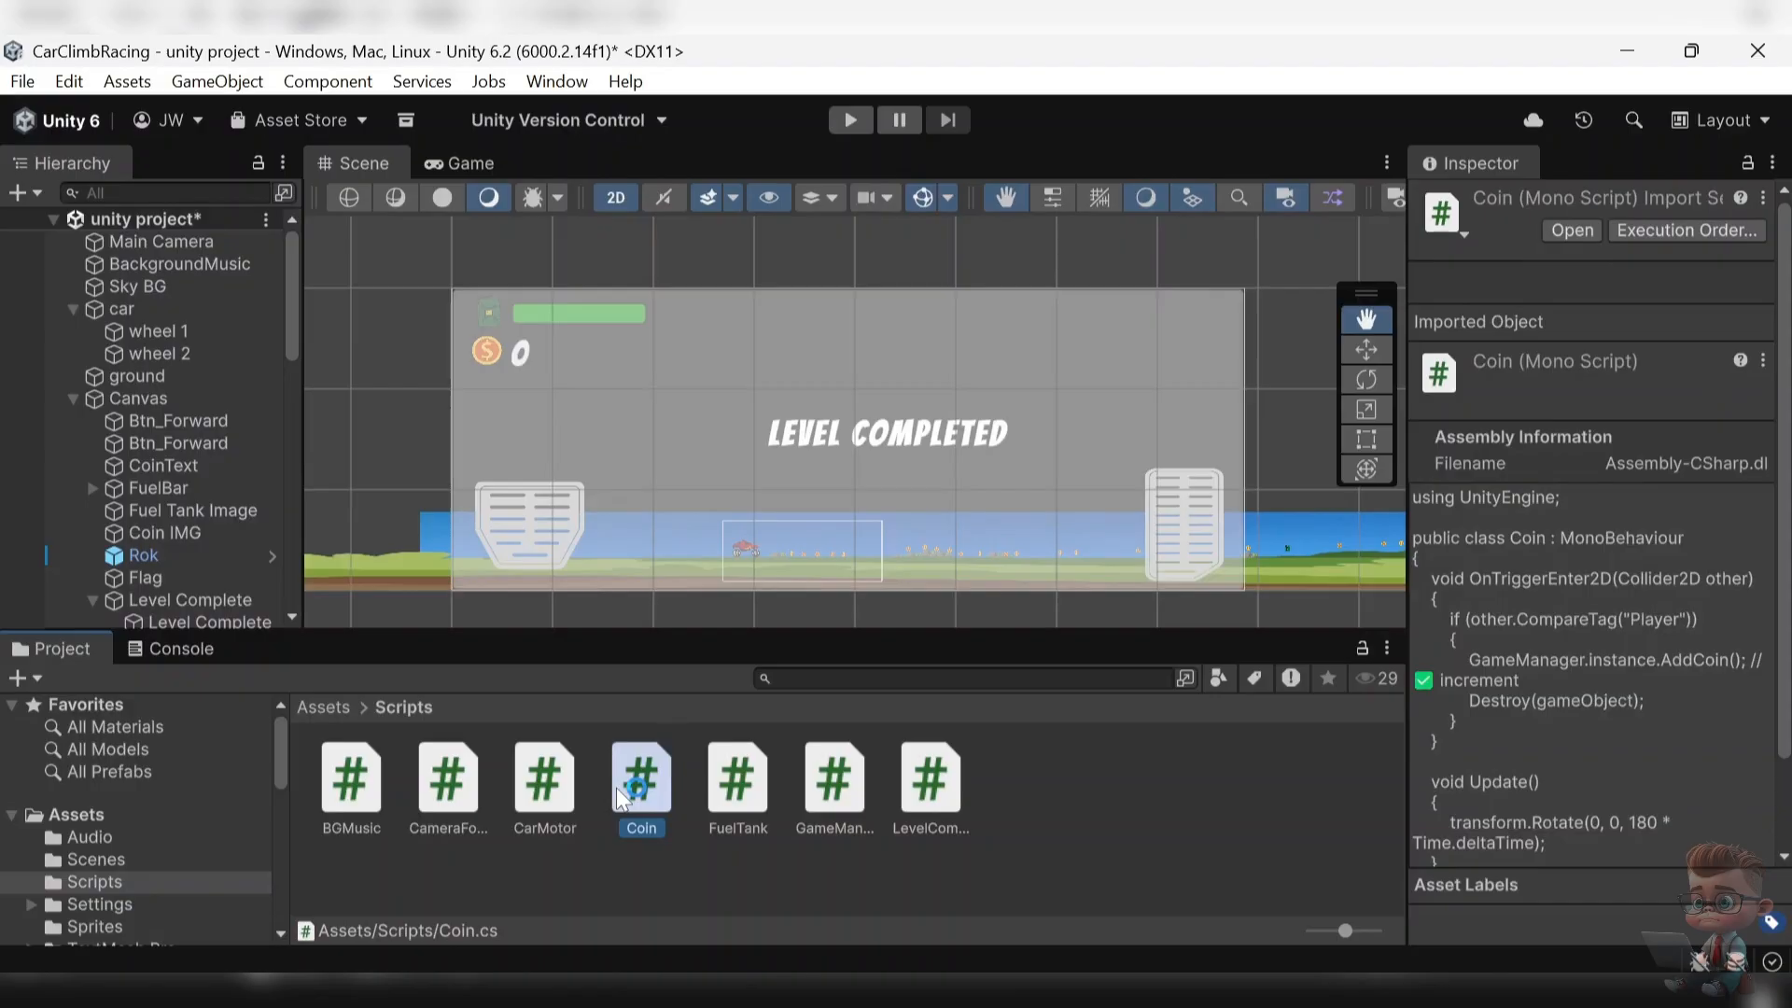
key(ctrl+a)
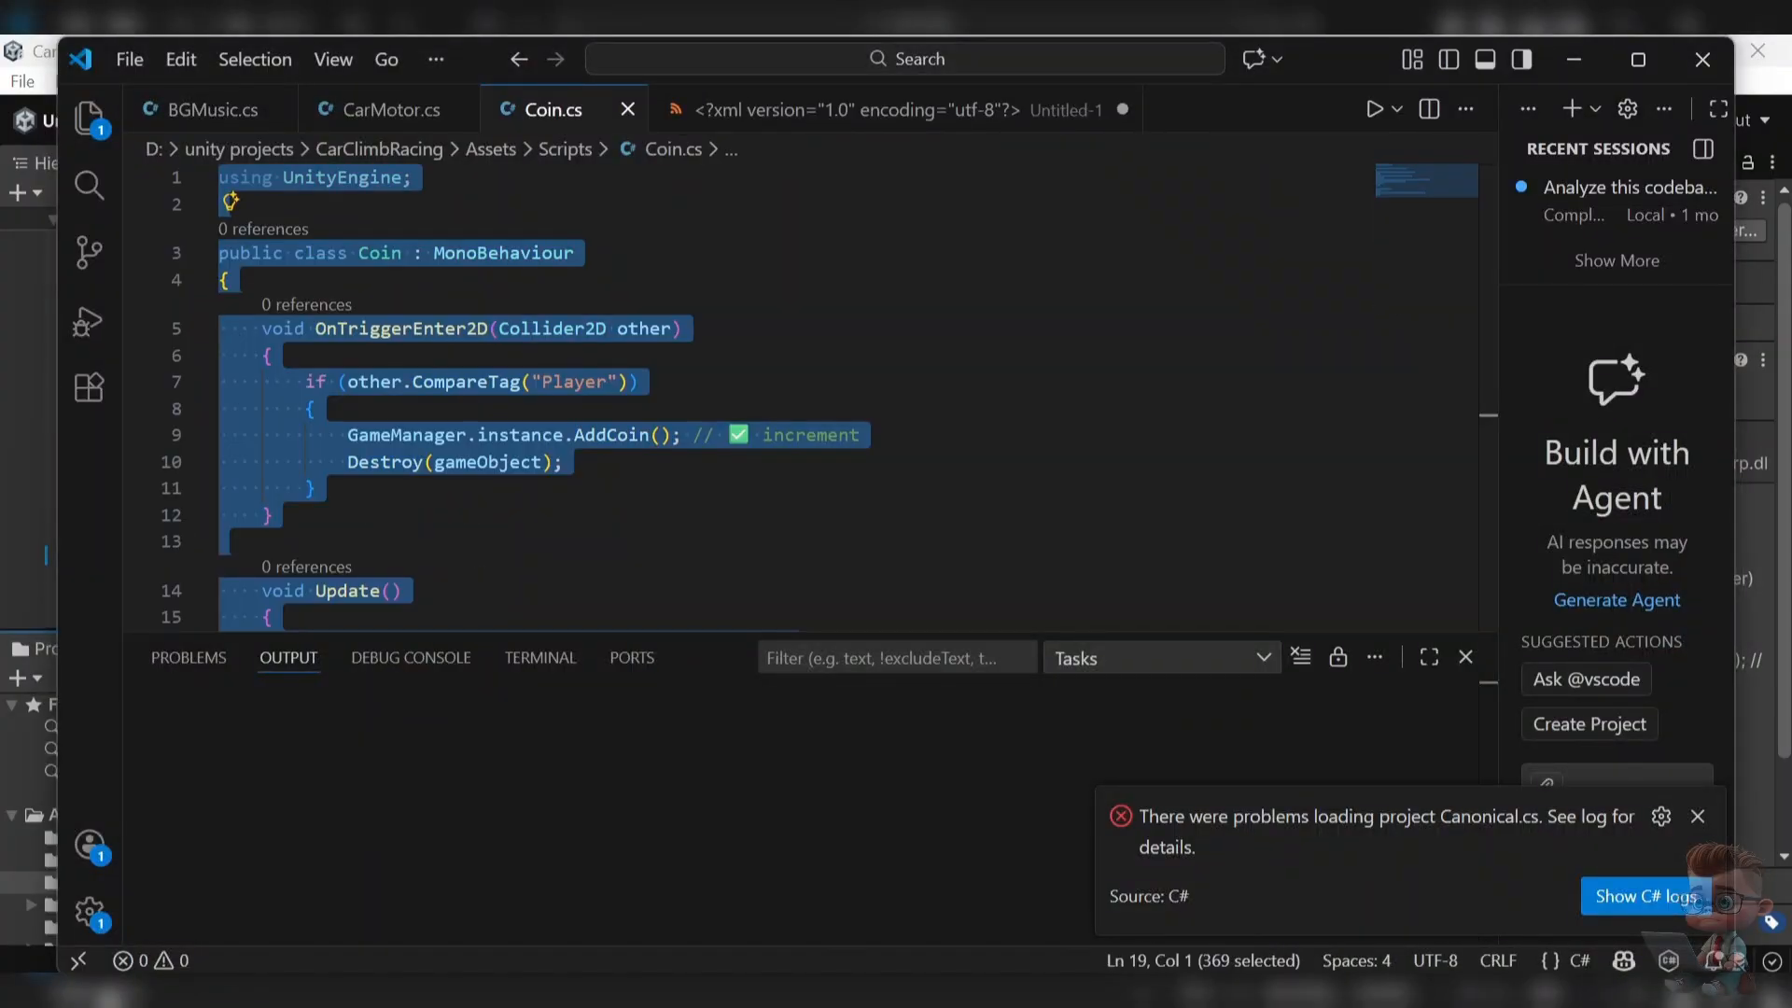
key(alt+Tab)
key(ctrl+v)
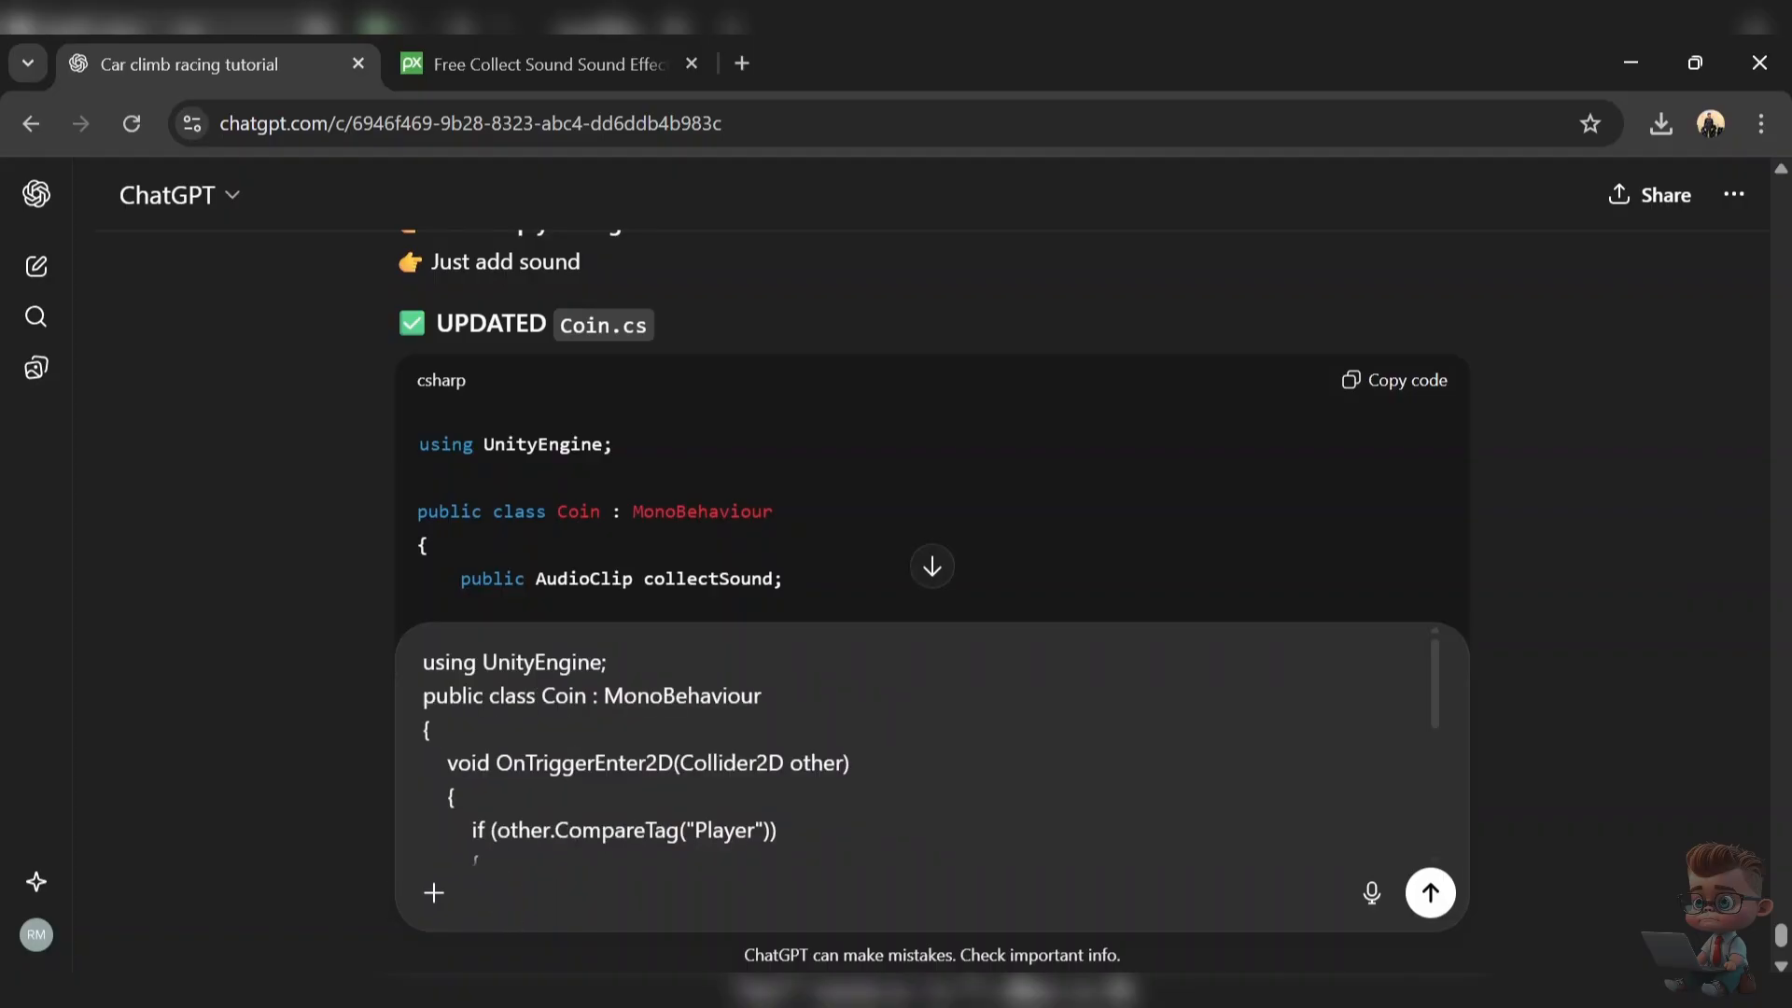
text(, here  my coi)
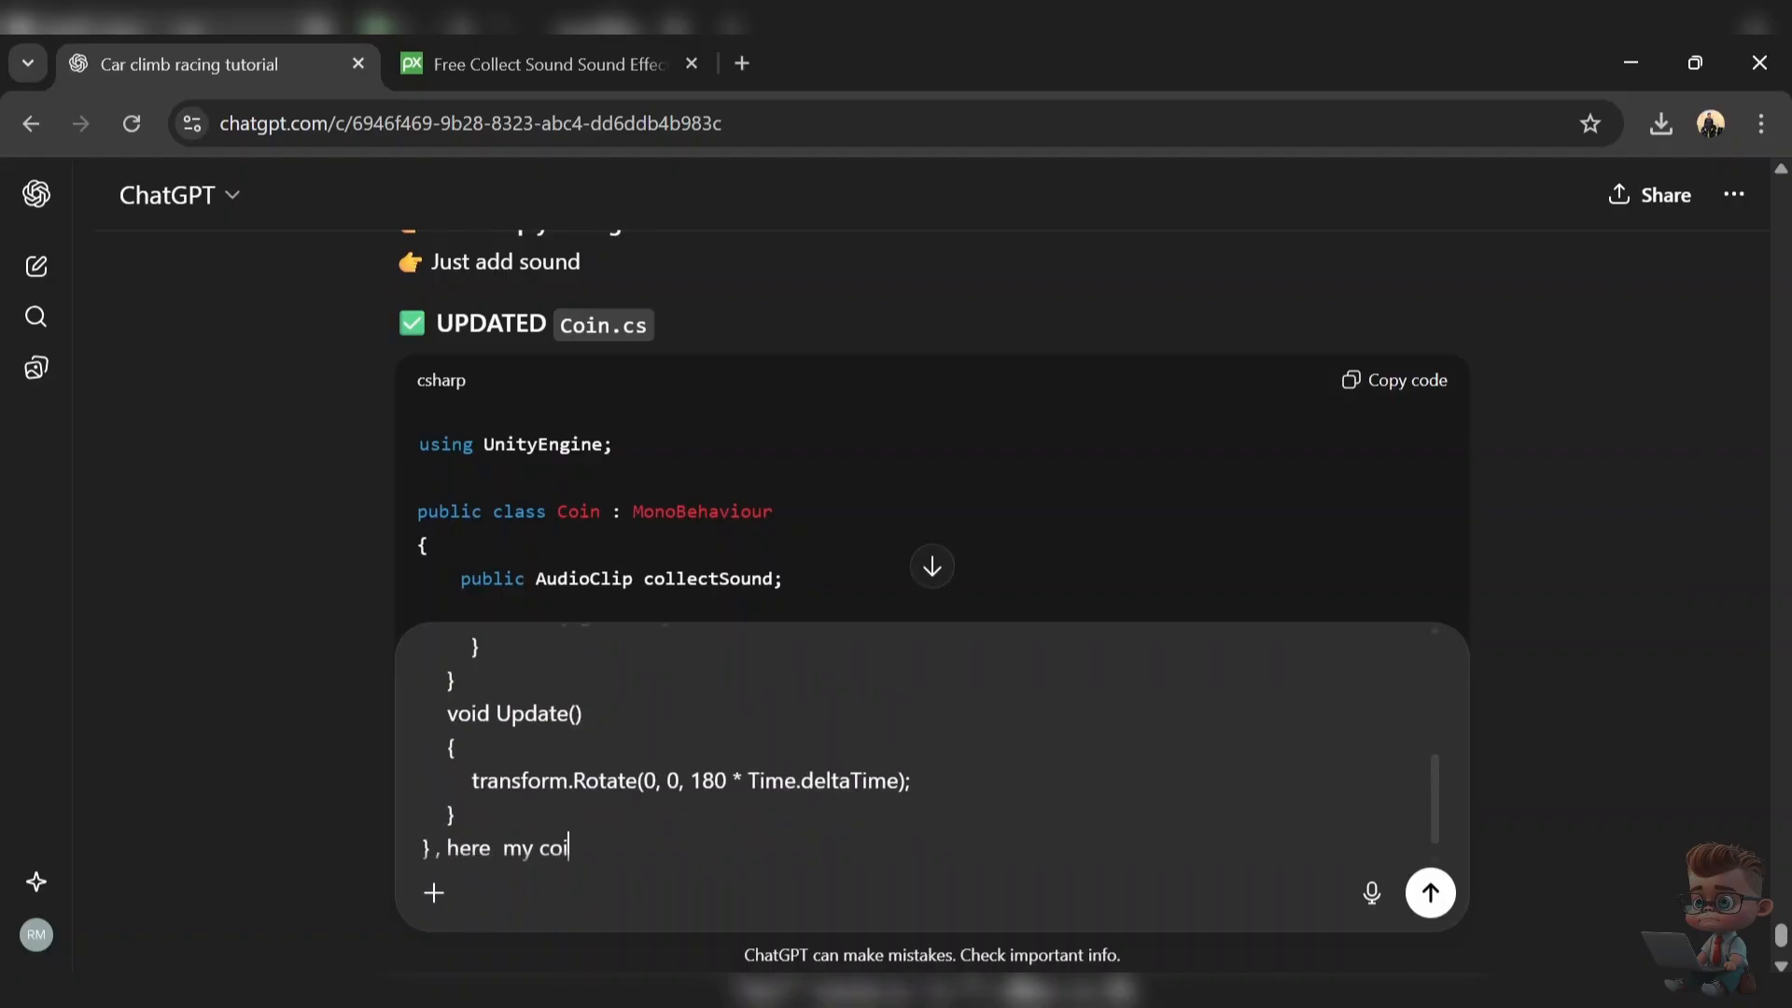
text(n script keep it same just updat)
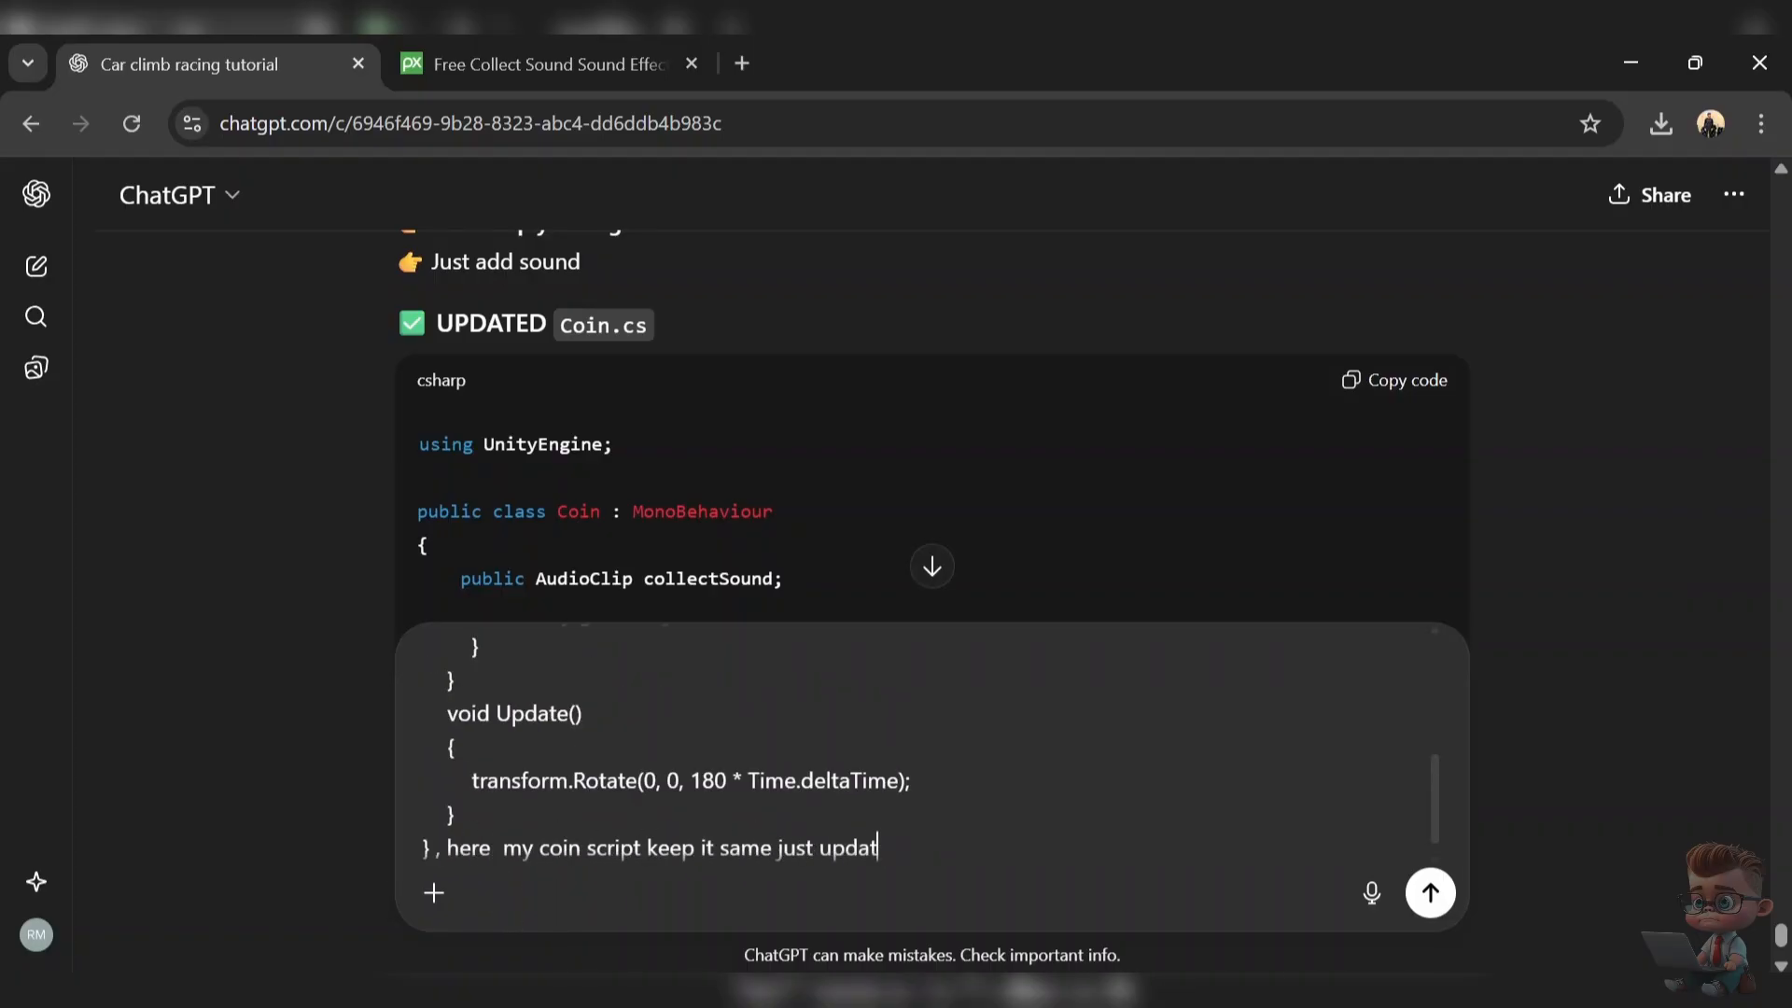
text(e this new thing)
key(Return)
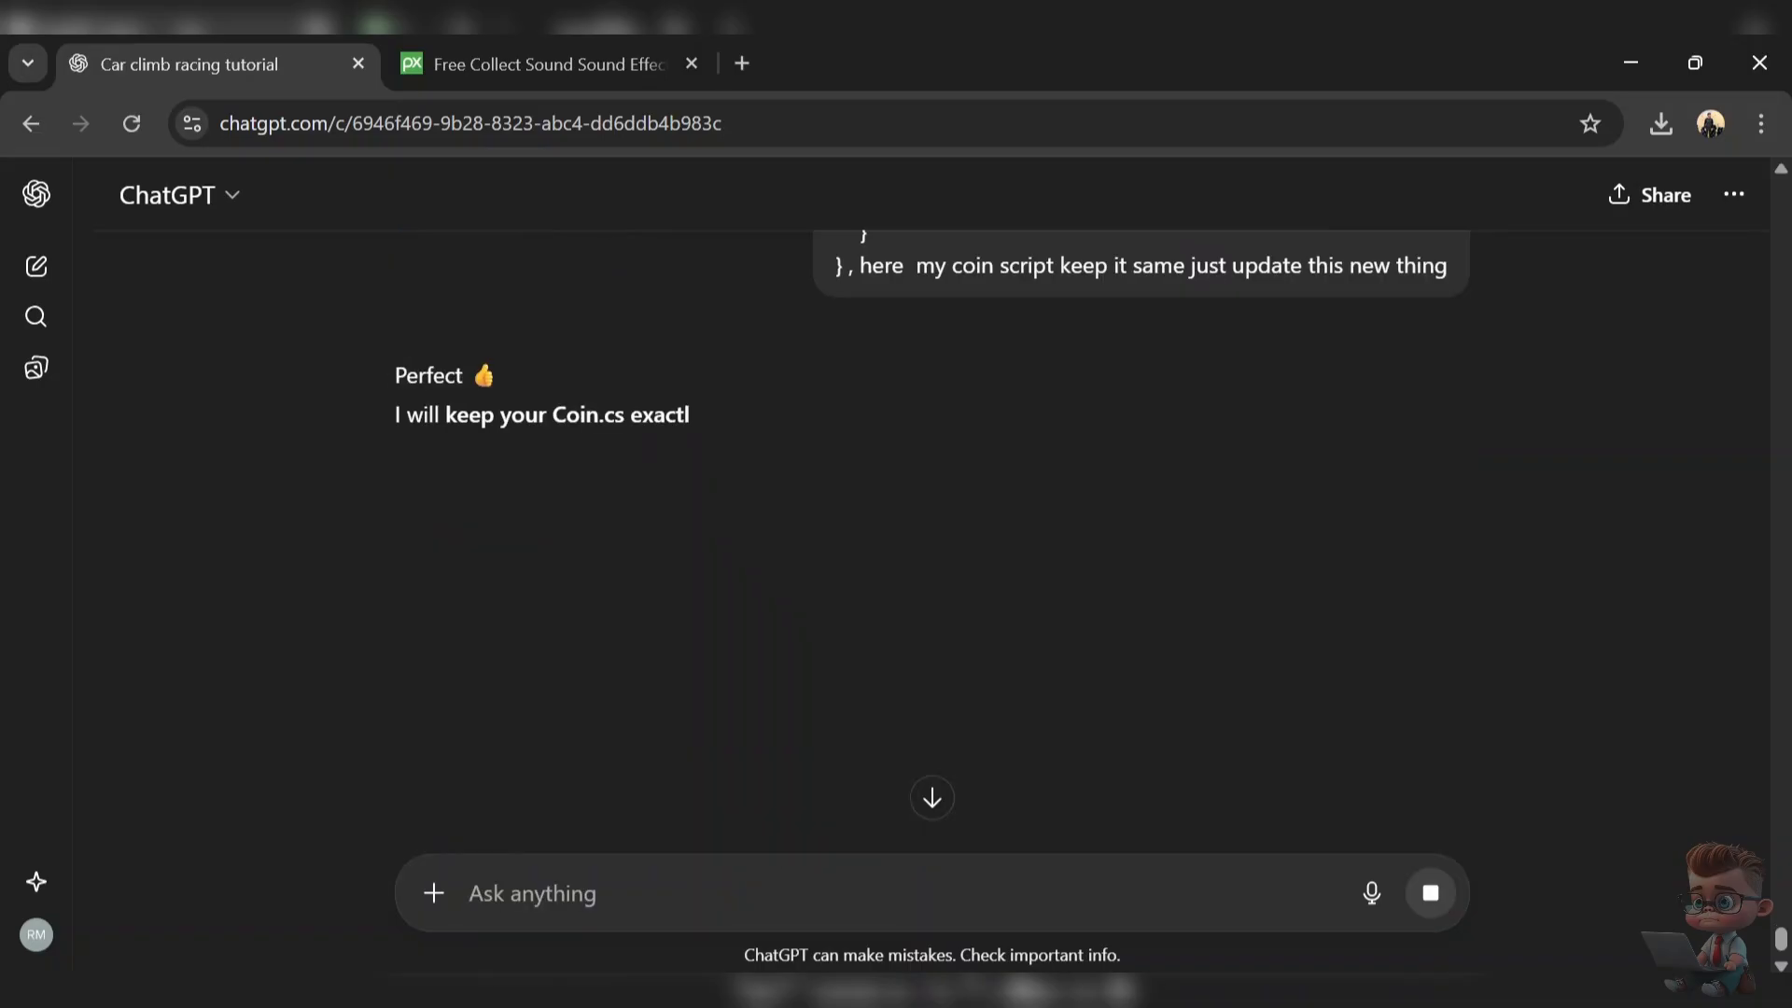
- Copy ChatGPT's updated Coin code with the collect sound and replace the whole content of Coin.cs with it
scroll(1408, 495, down, 1)
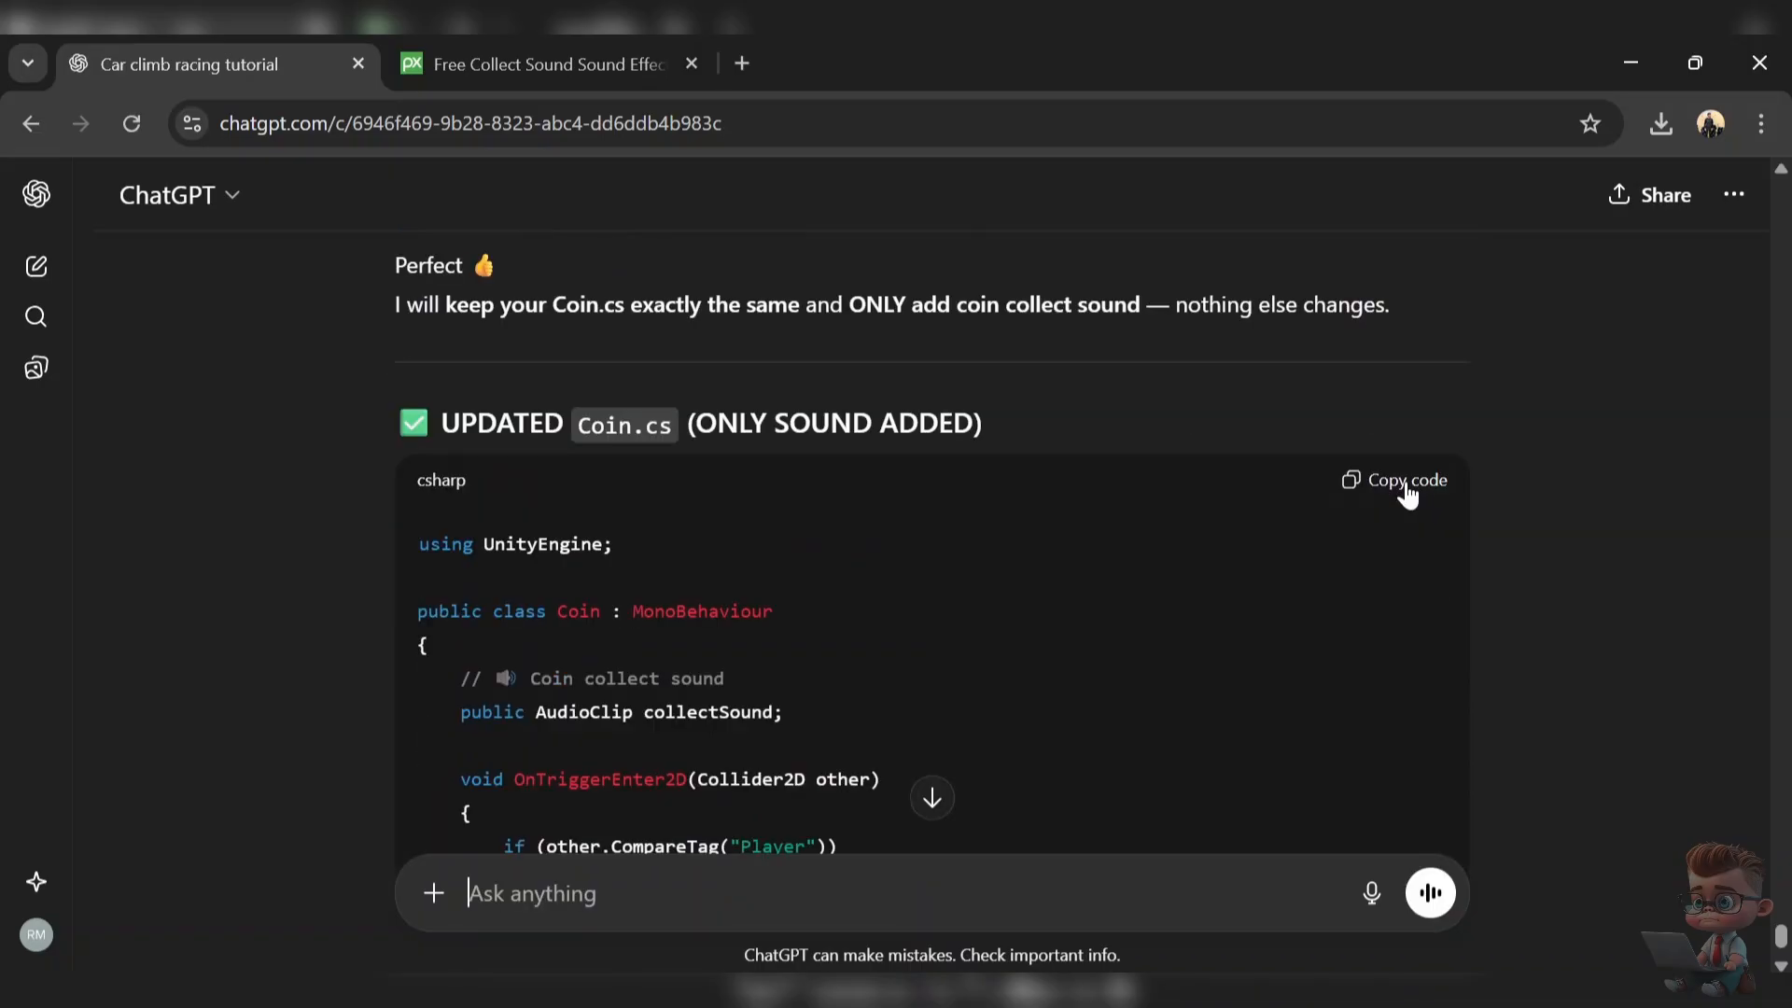
click(1408, 479)
key(alt+Tab)
key(ctrl+a)
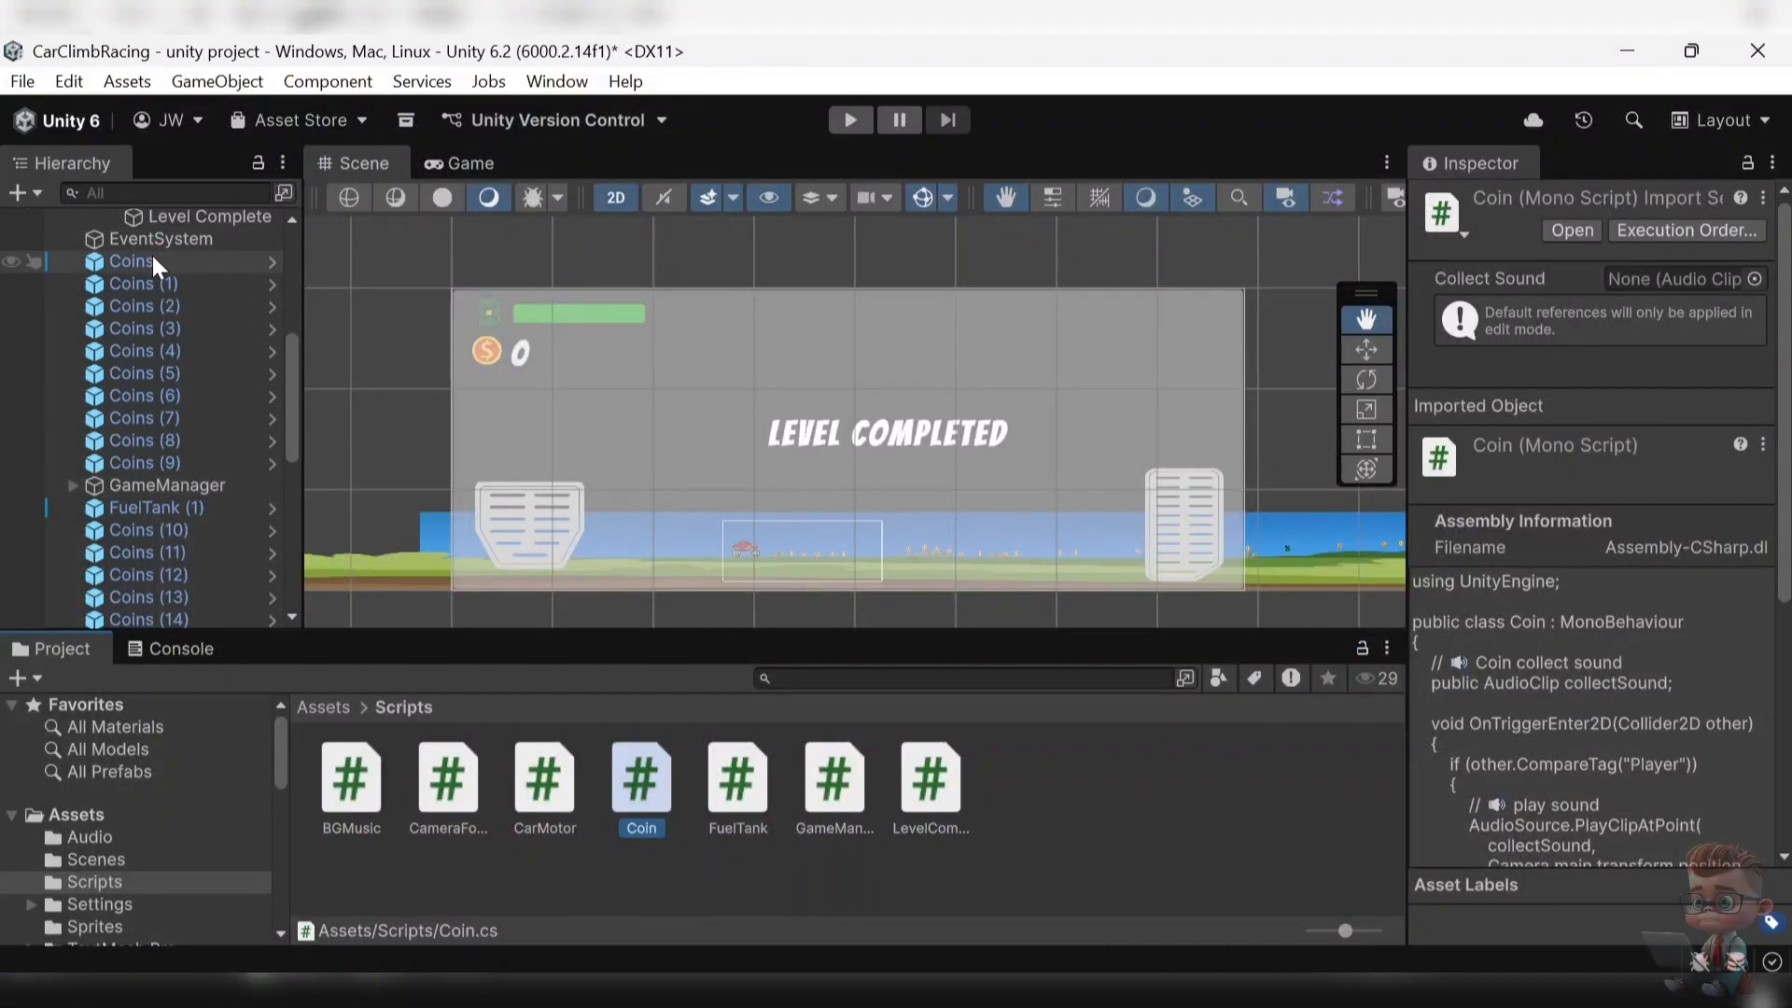
- Assign the soft-treble audio clip as the Collect Sound of the Coins object and test it by driving forward in play mode
click(153, 260)
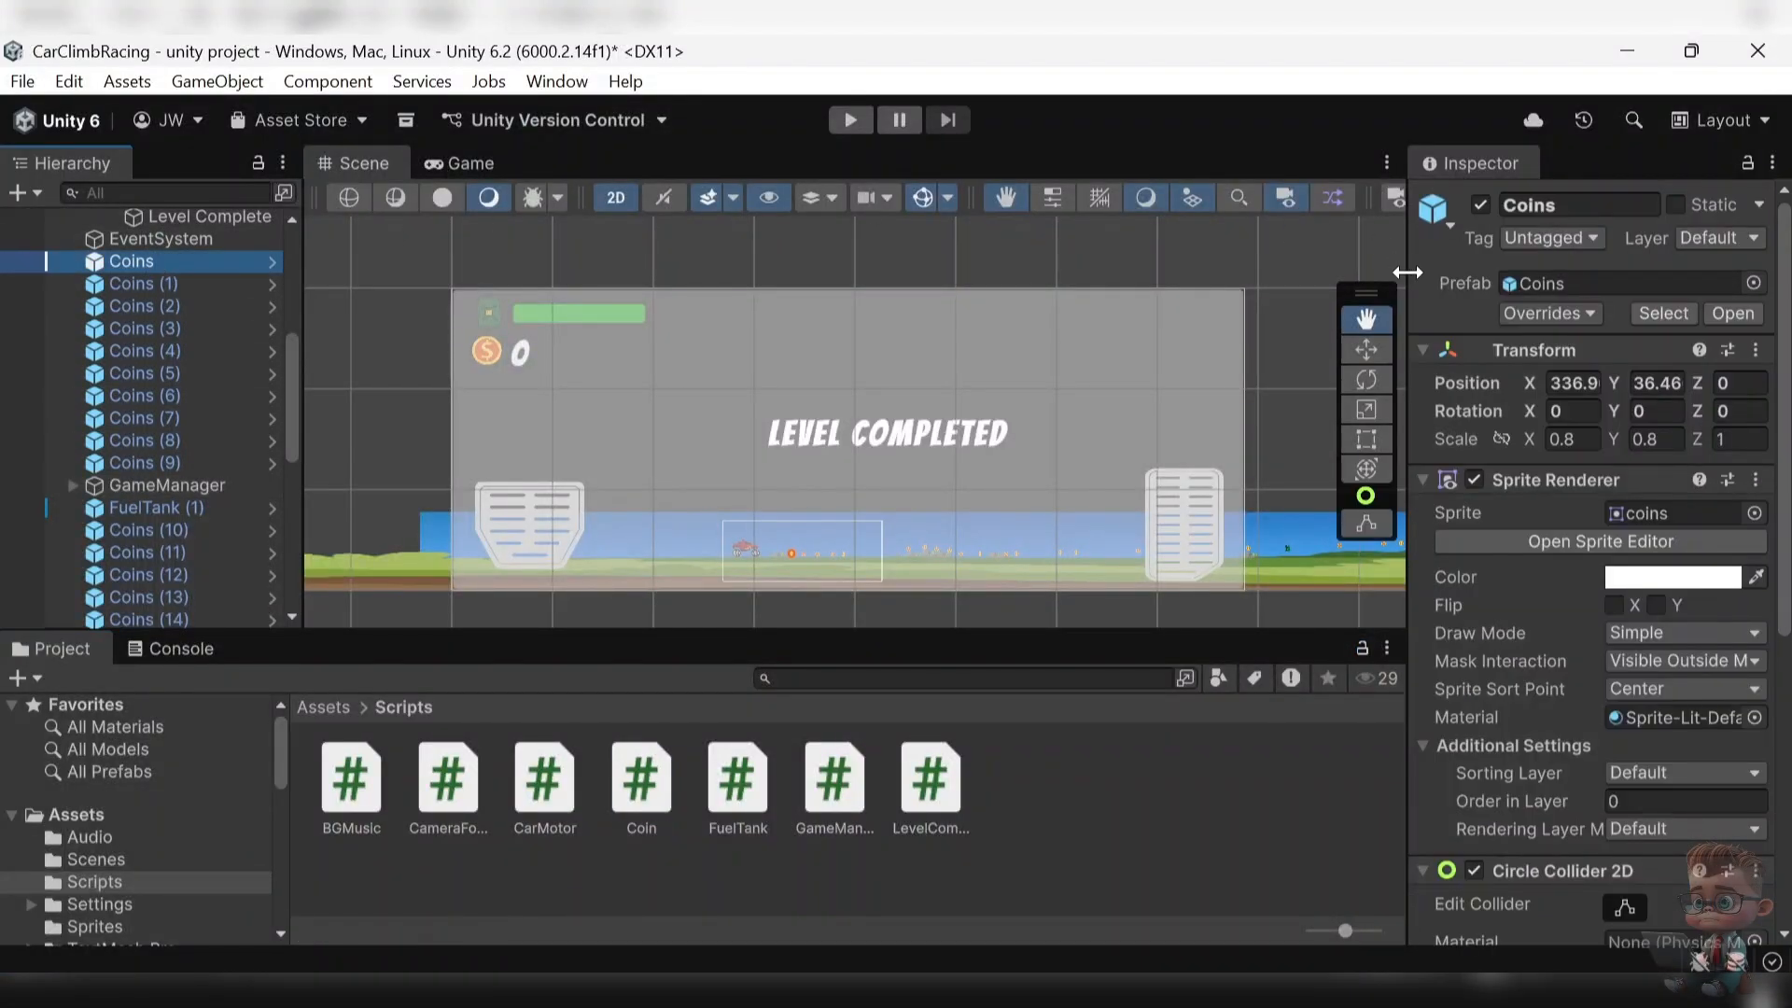
scroll(1637, 521, down, 5)
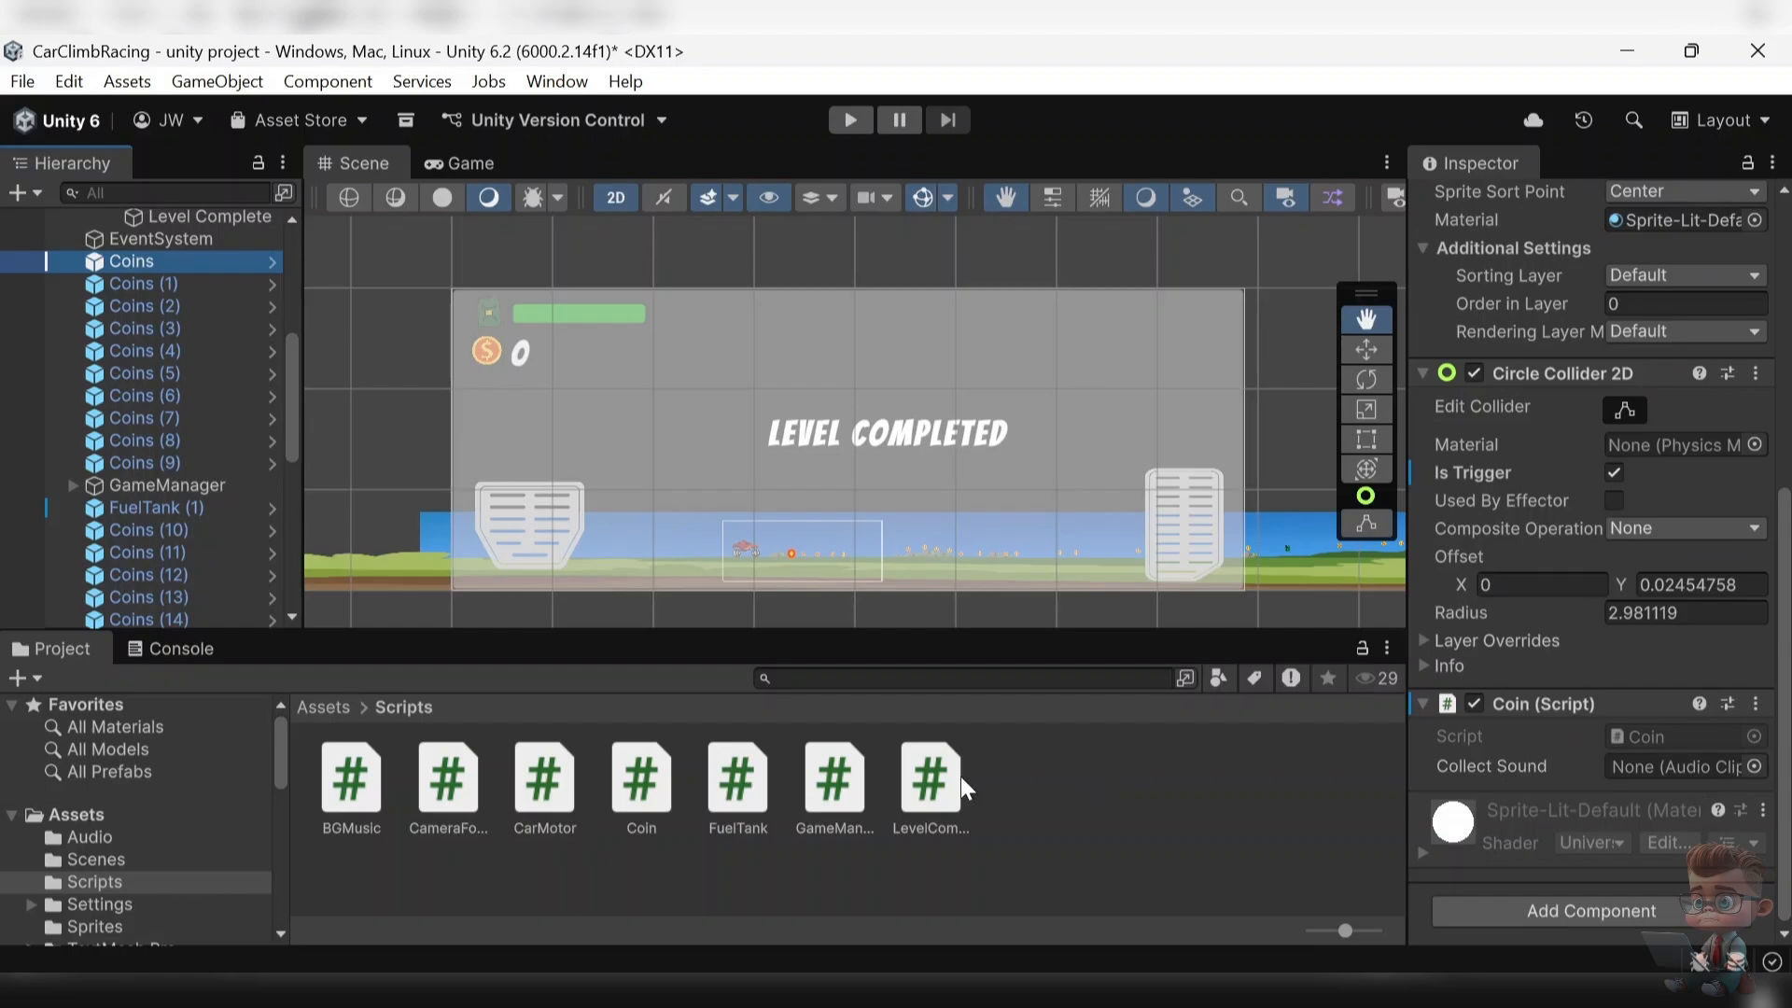
click(89, 837)
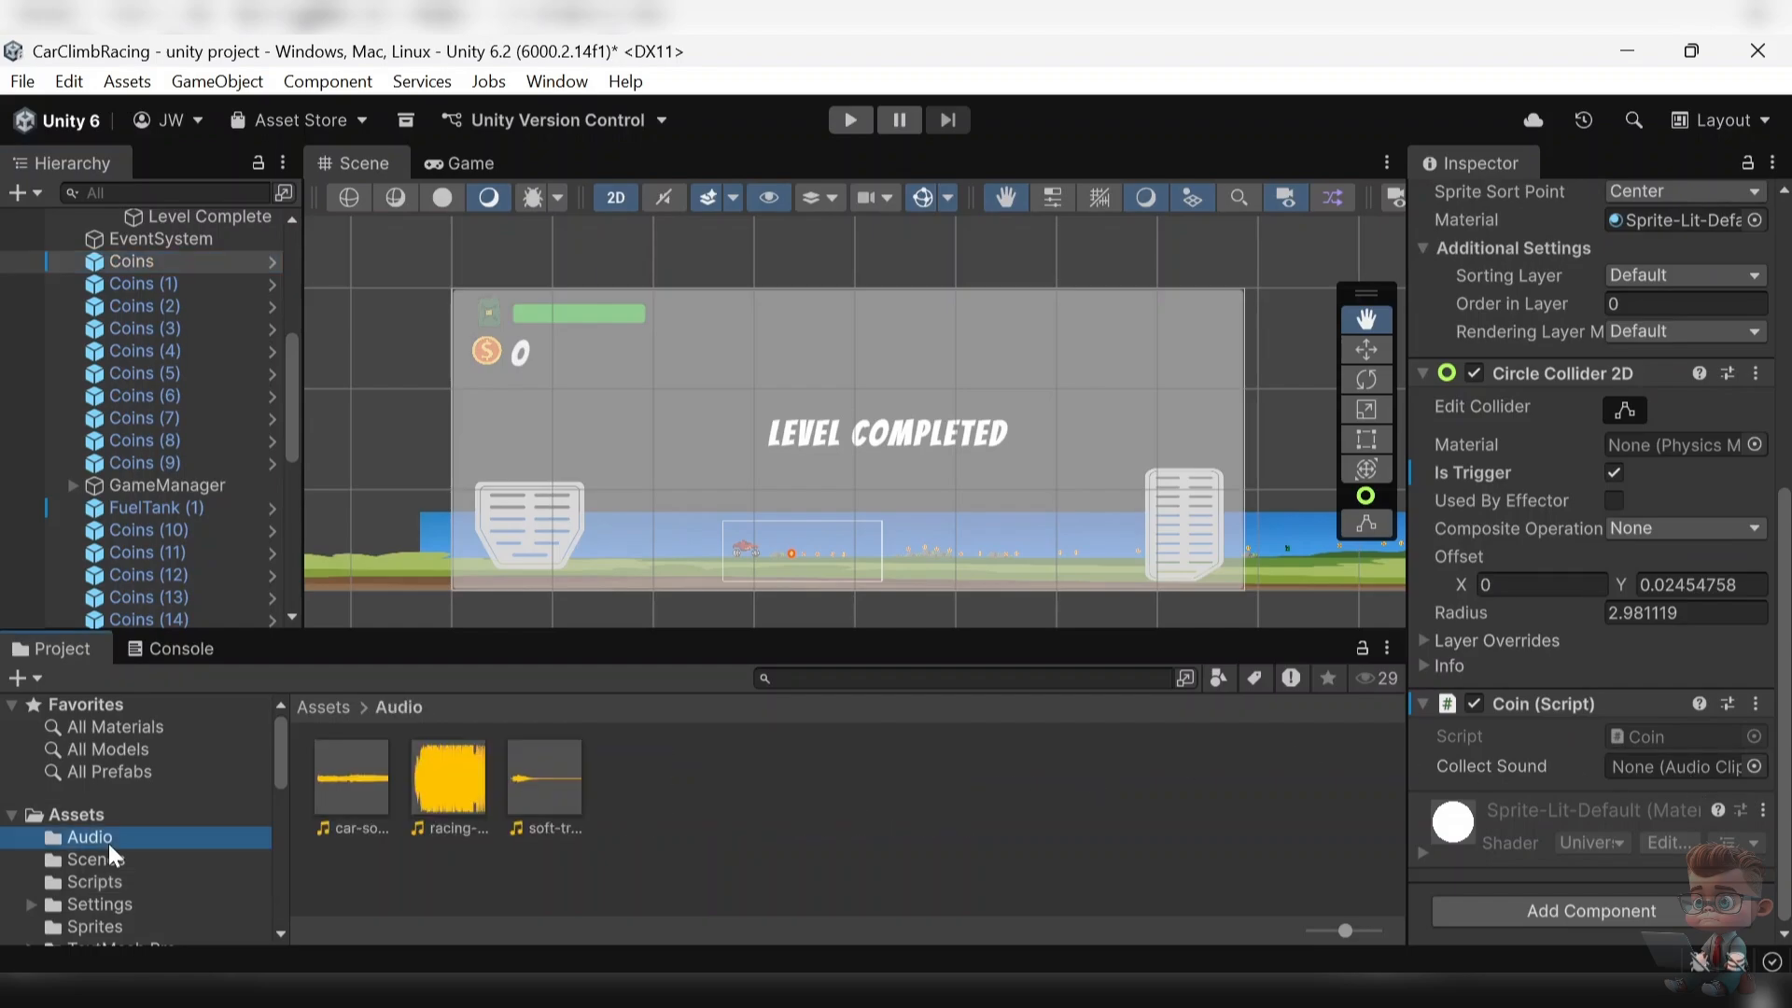
drag(535, 787, 1675, 780)
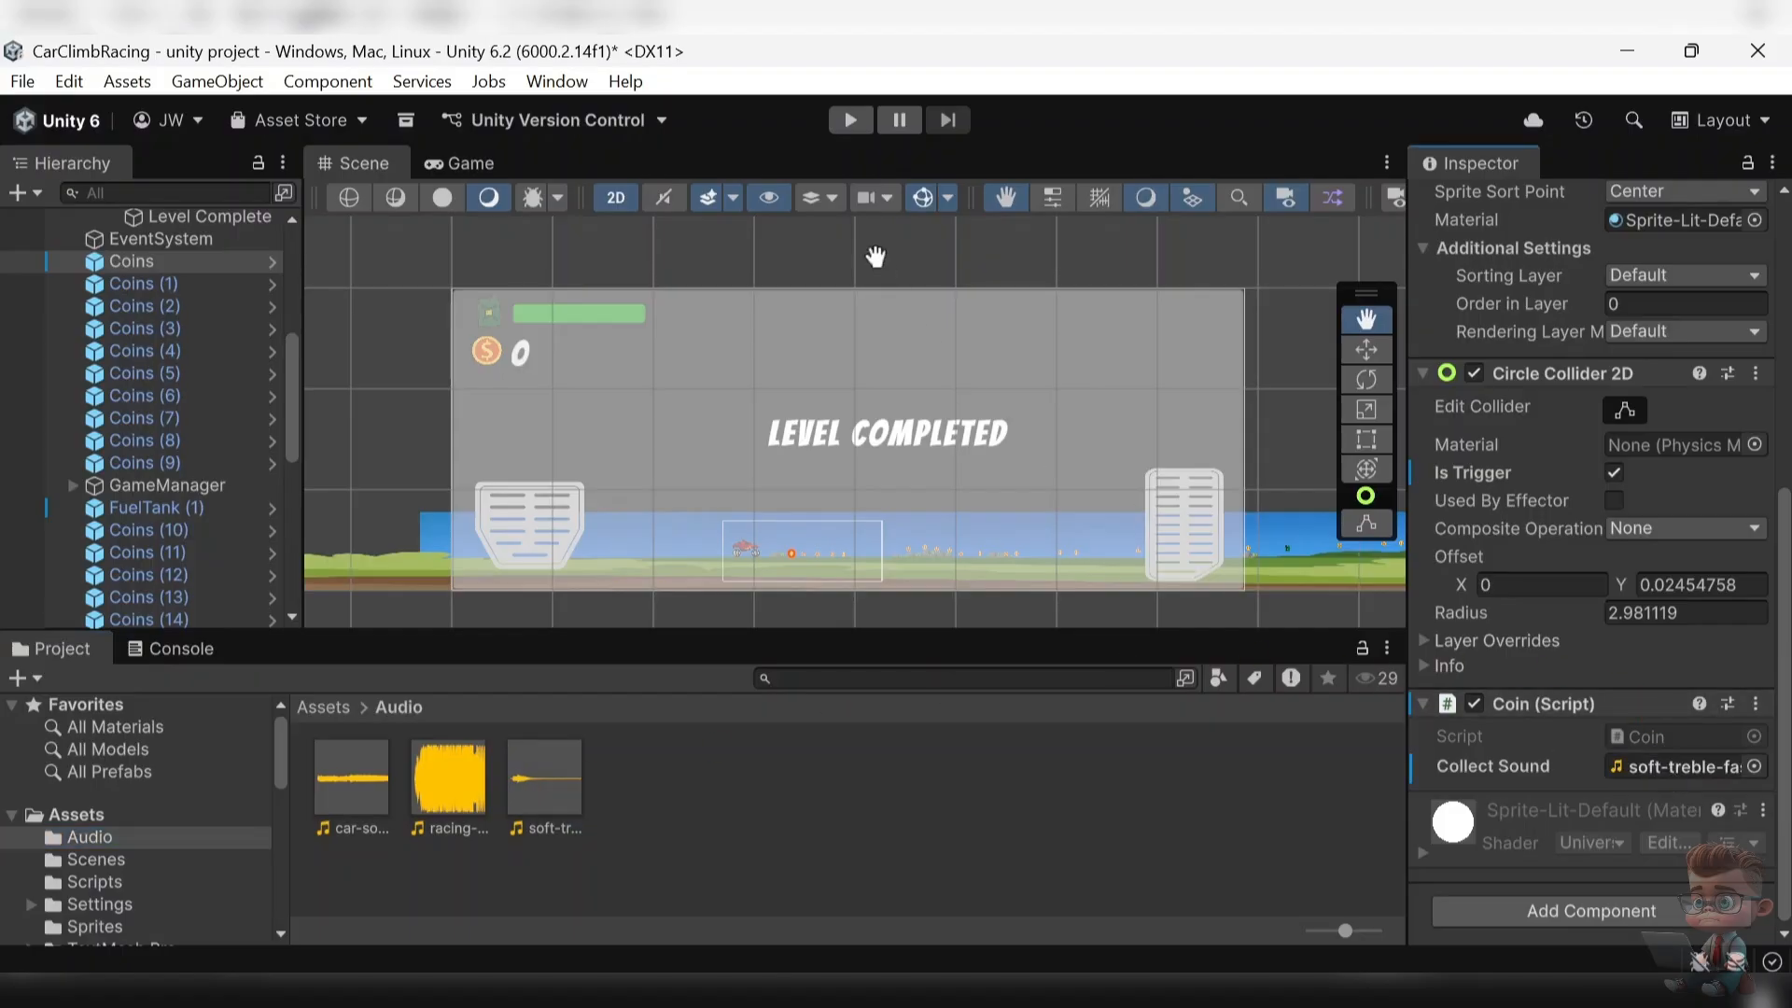
click(849, 120)
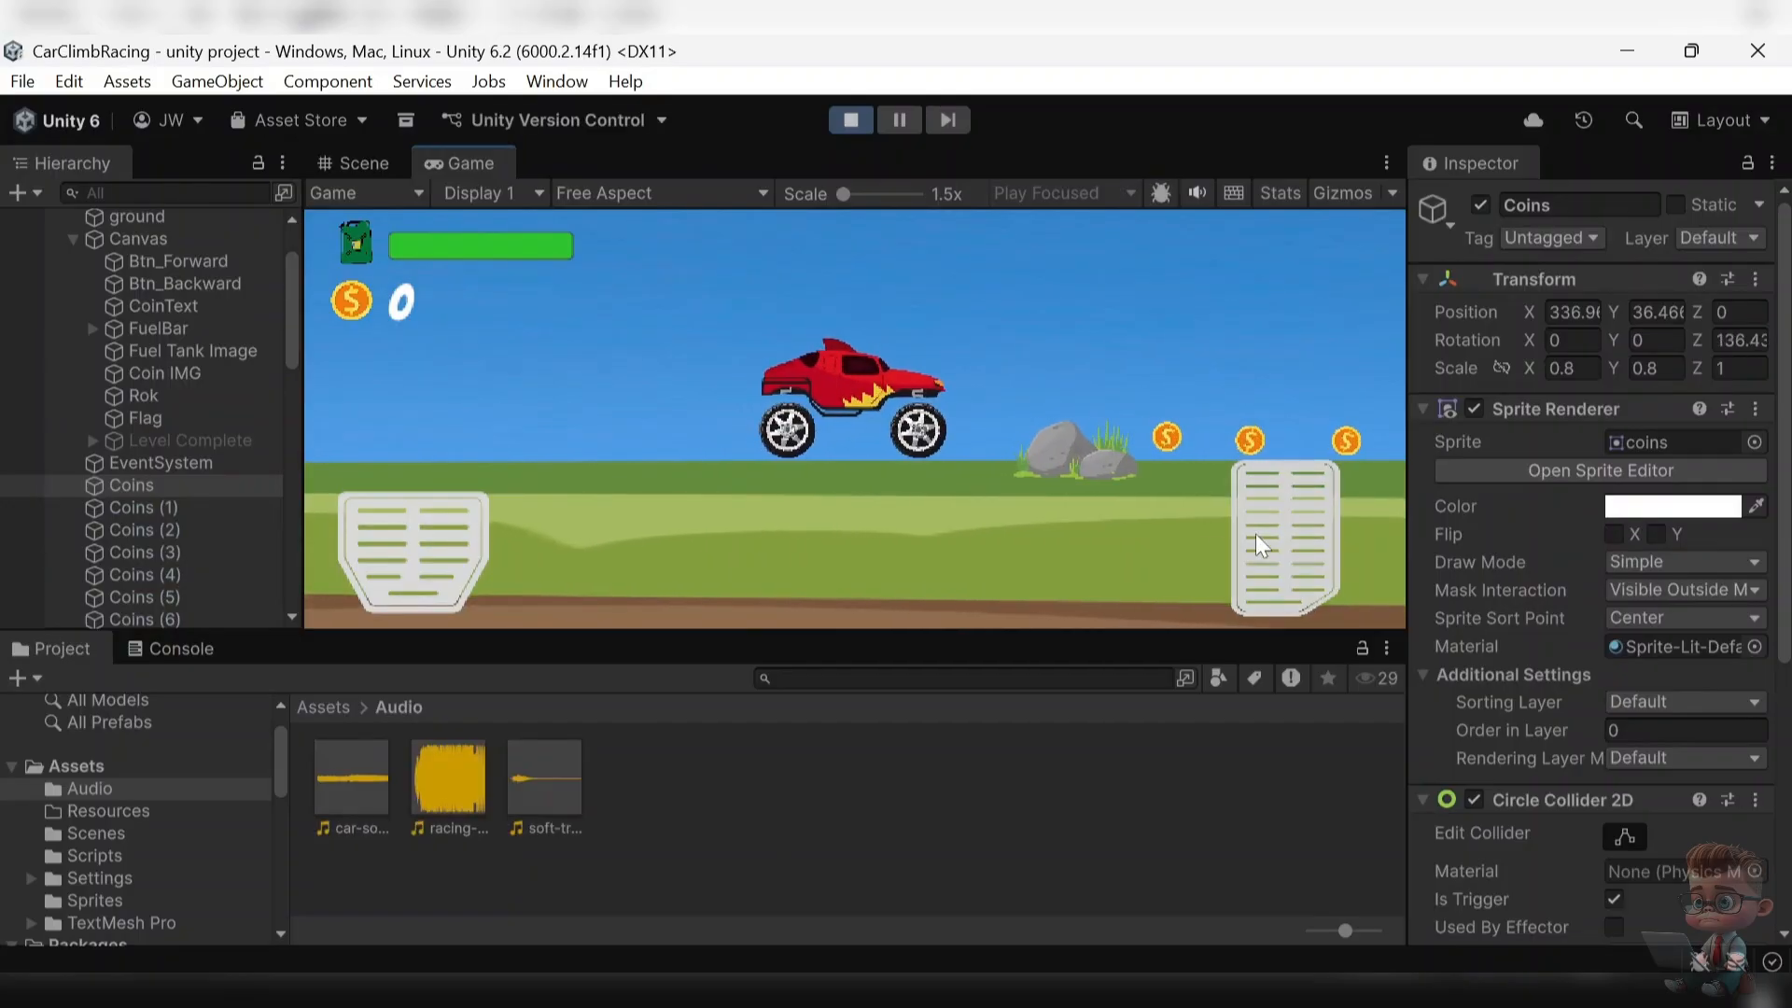
drag(1257, 536, 1257, 535)
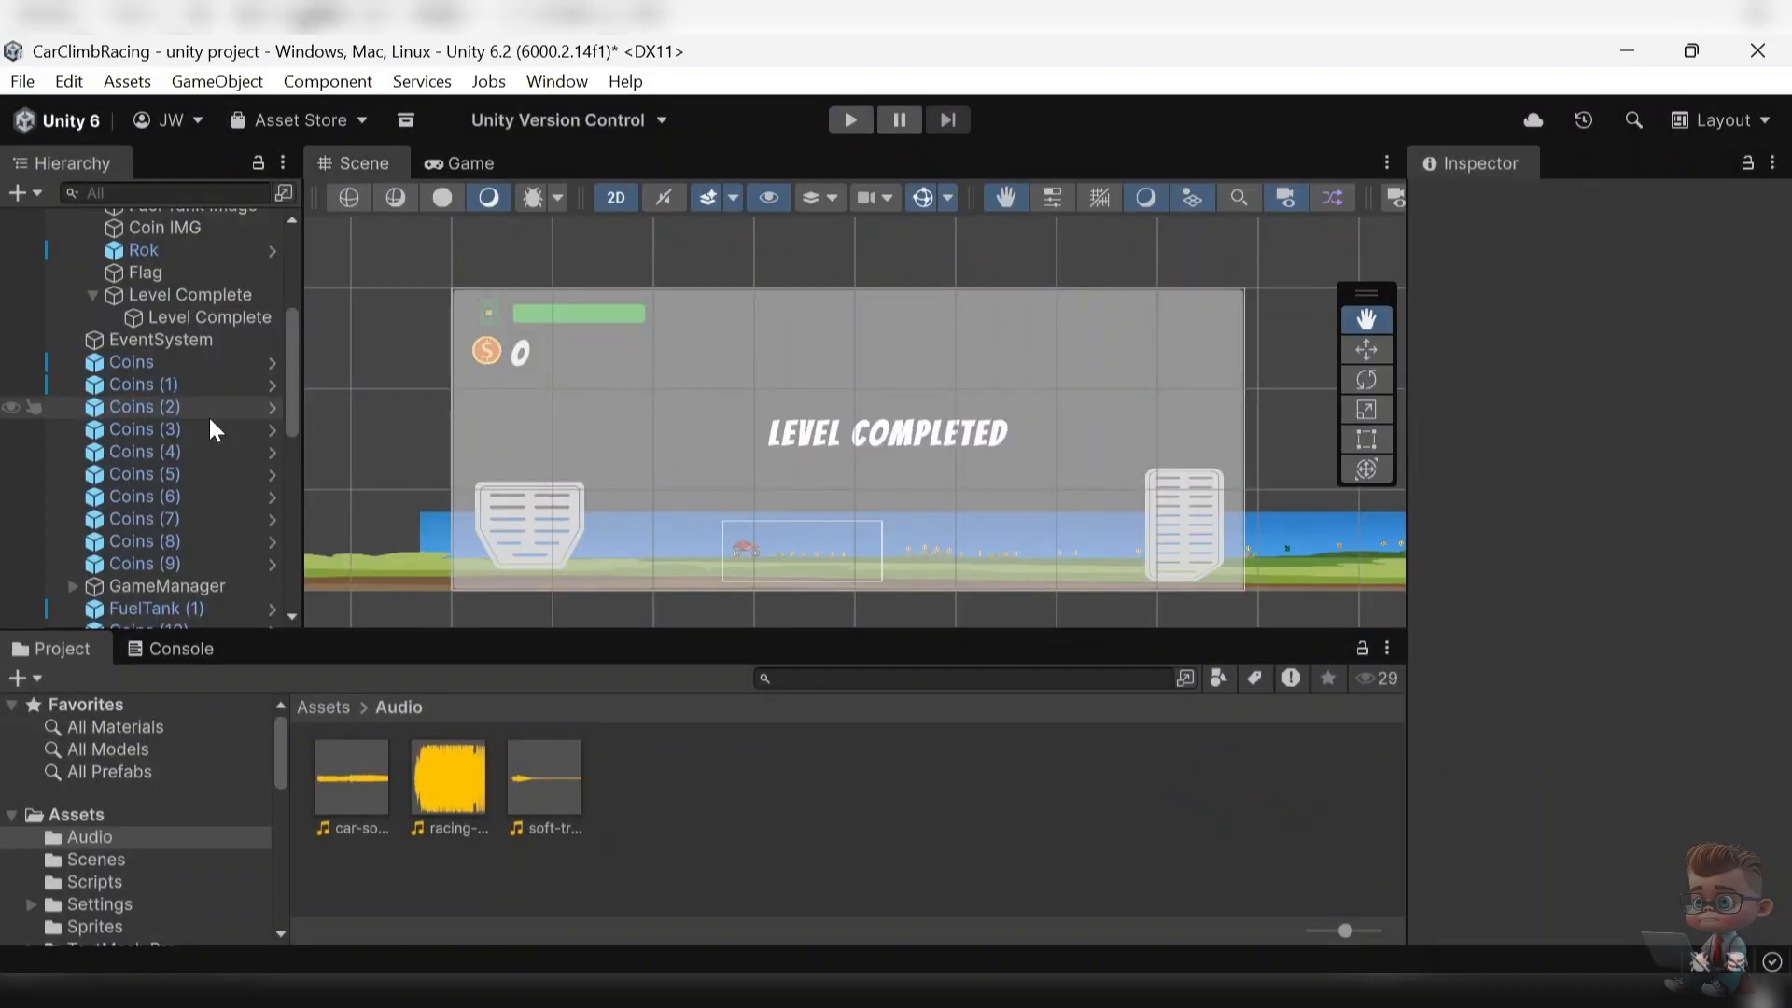
- Assign the soft-treble clip as the Collect Sound of the remaining coins through Coins (9) and check the setting on Coins (4)
drag(192, 429, 194, 558)
ctrl+click(194, 559)
scroll(1575, 666, down, 5)
drag(532, 801, 1700, 776)
double_click(194, 523)
- Run the game, drive the car forward through the coins to test the collect sound, and stop play mode
key(ctrl+p)
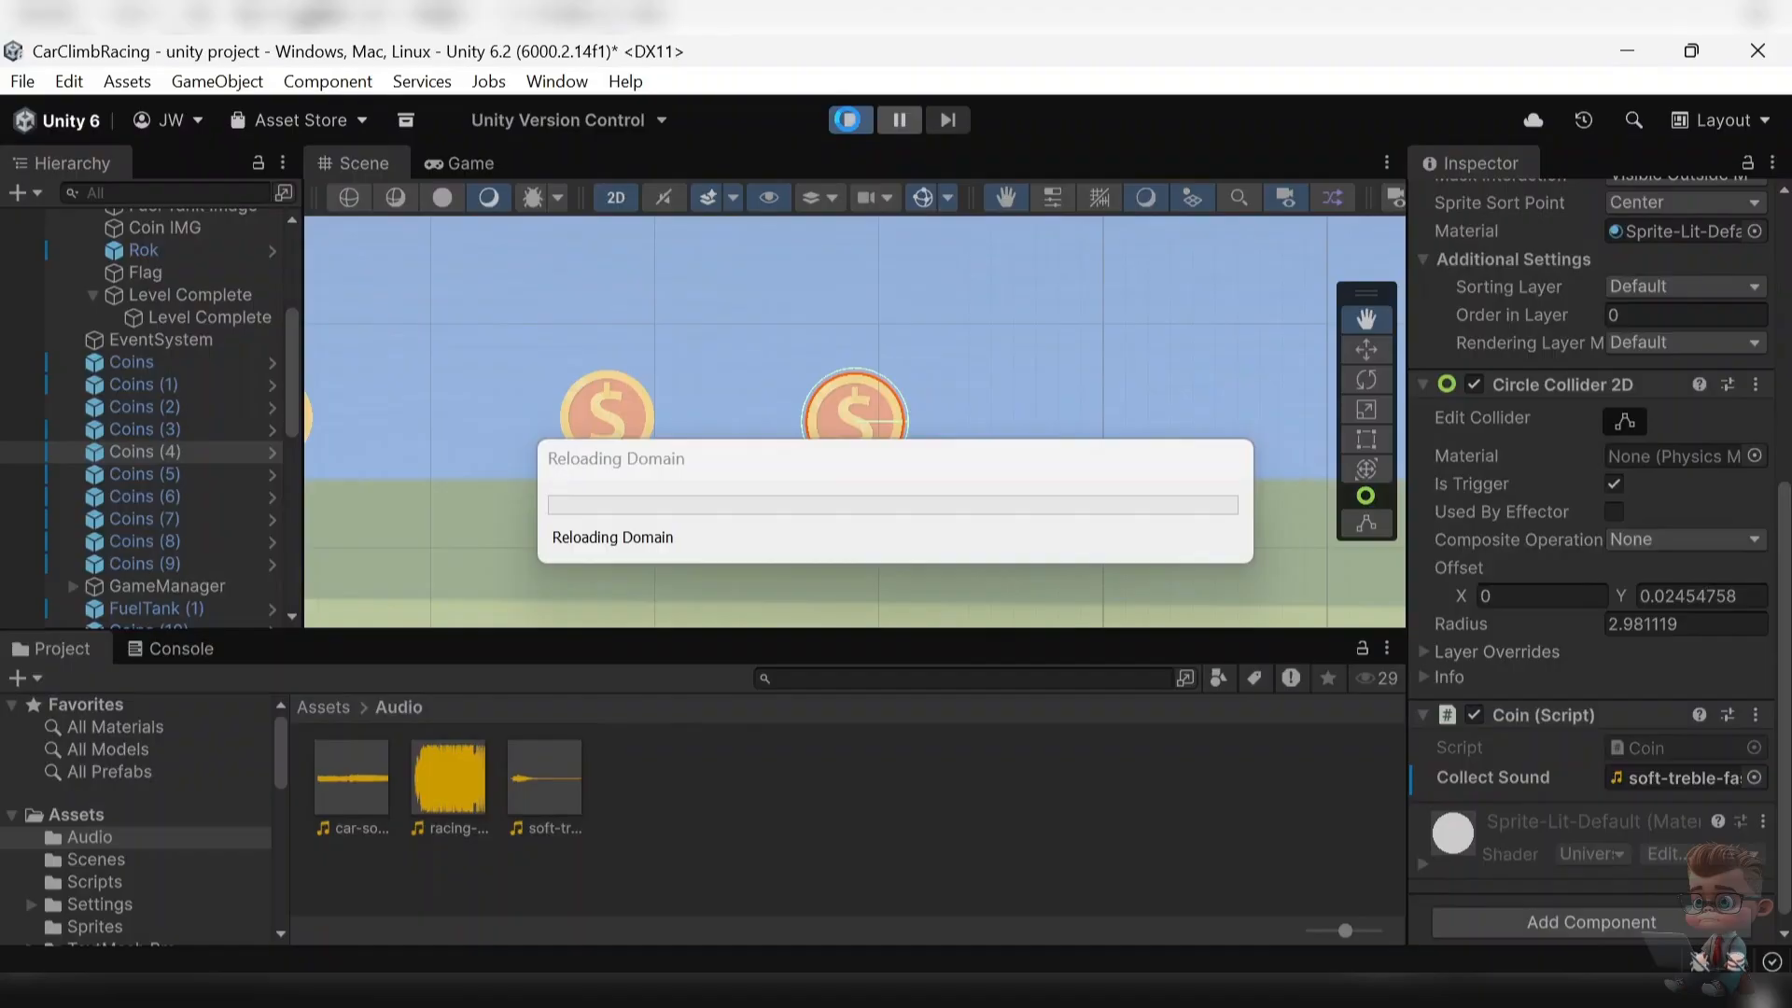
drag(1325, 528, 1325, 528)
click(1325, 528)
click(1325, 528)
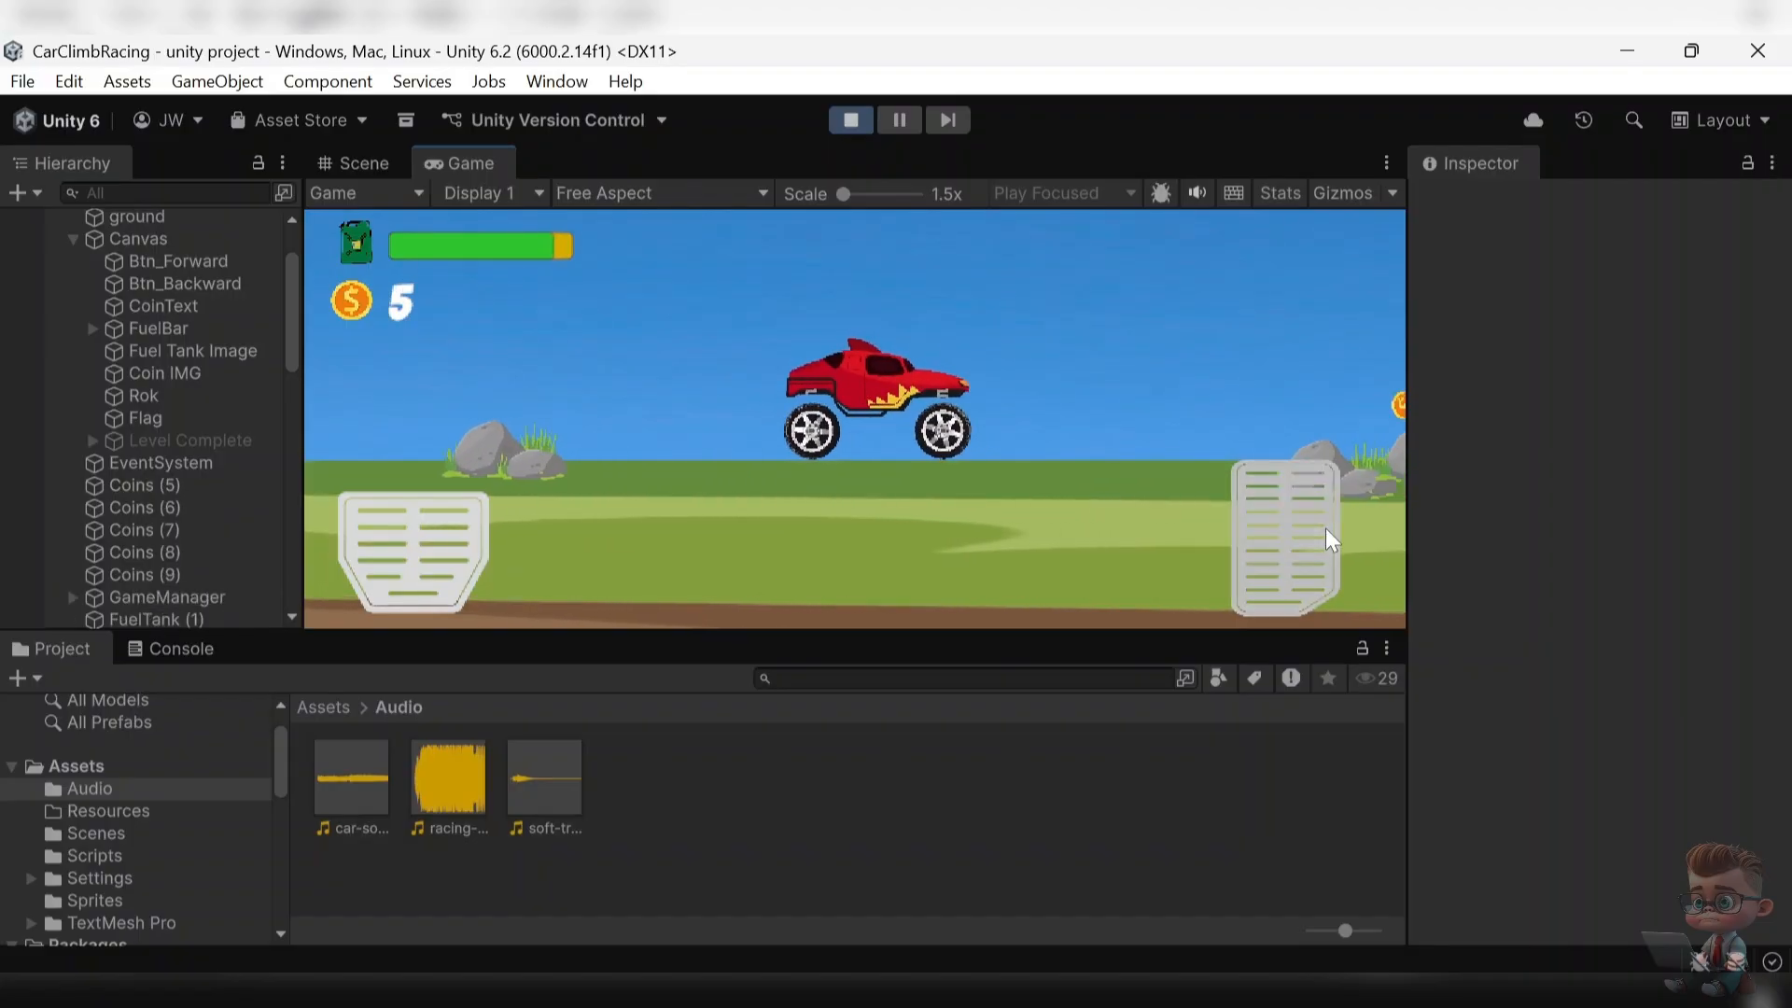
drag(1327, 530, 1325, 528)
key(ctrl+p)
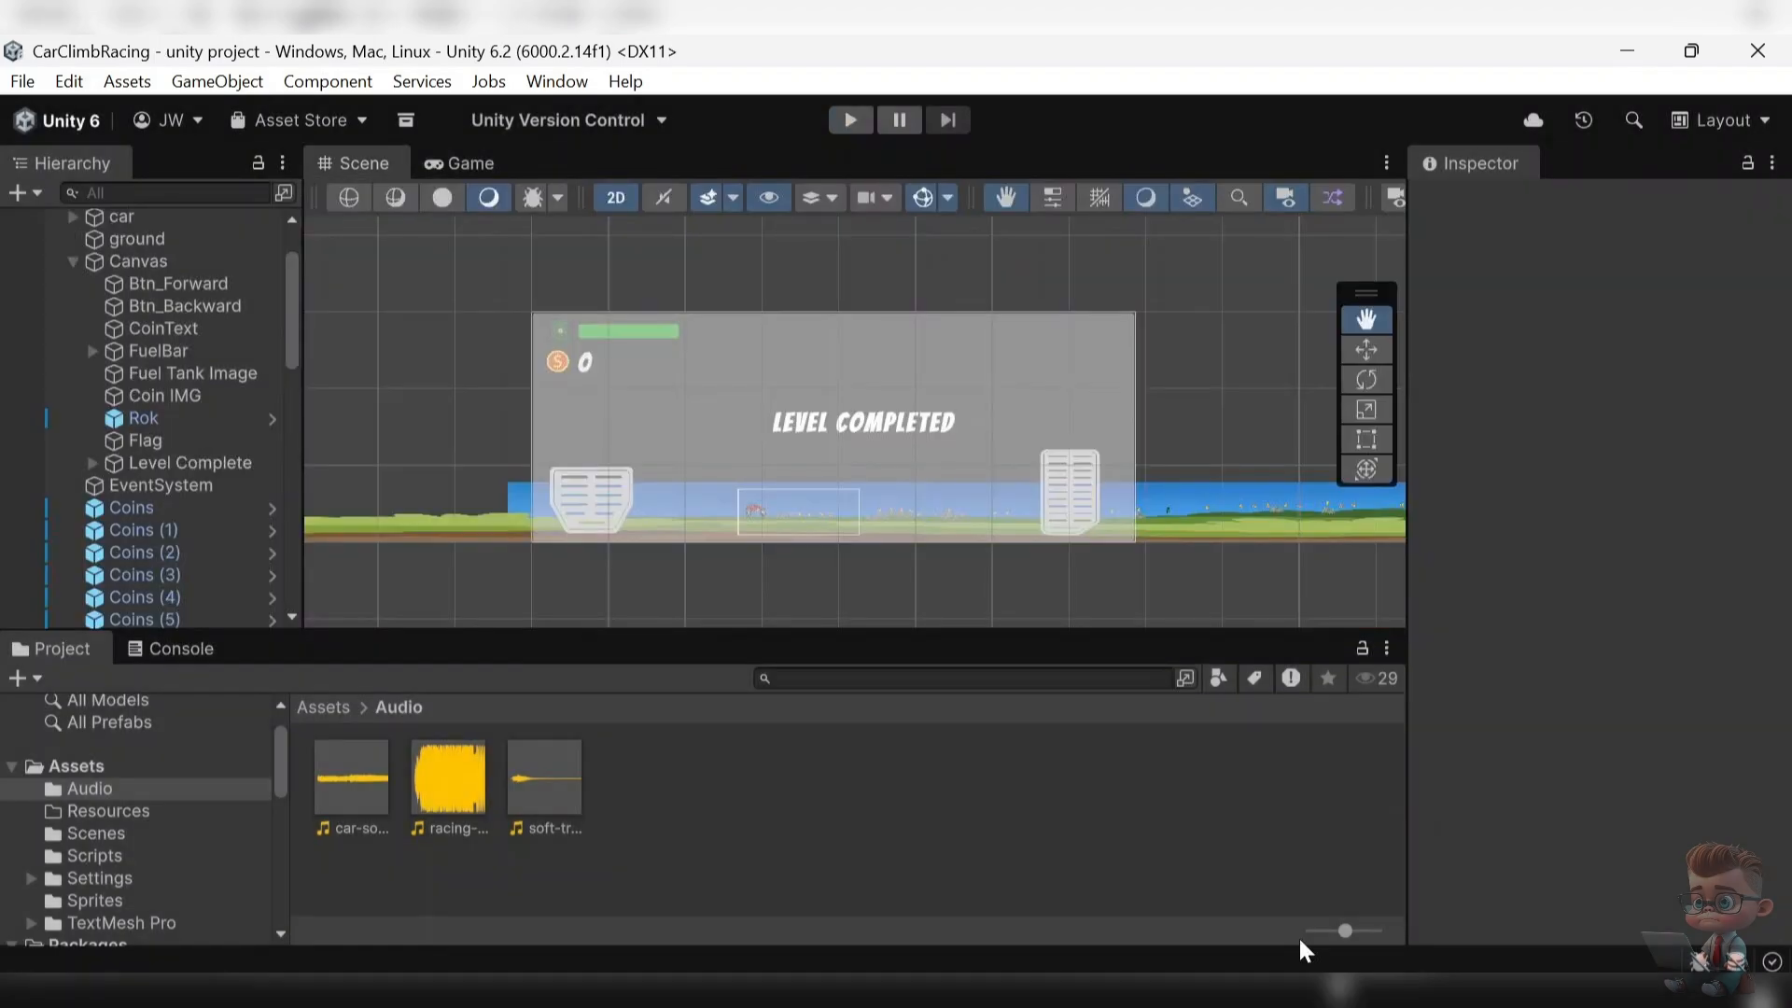